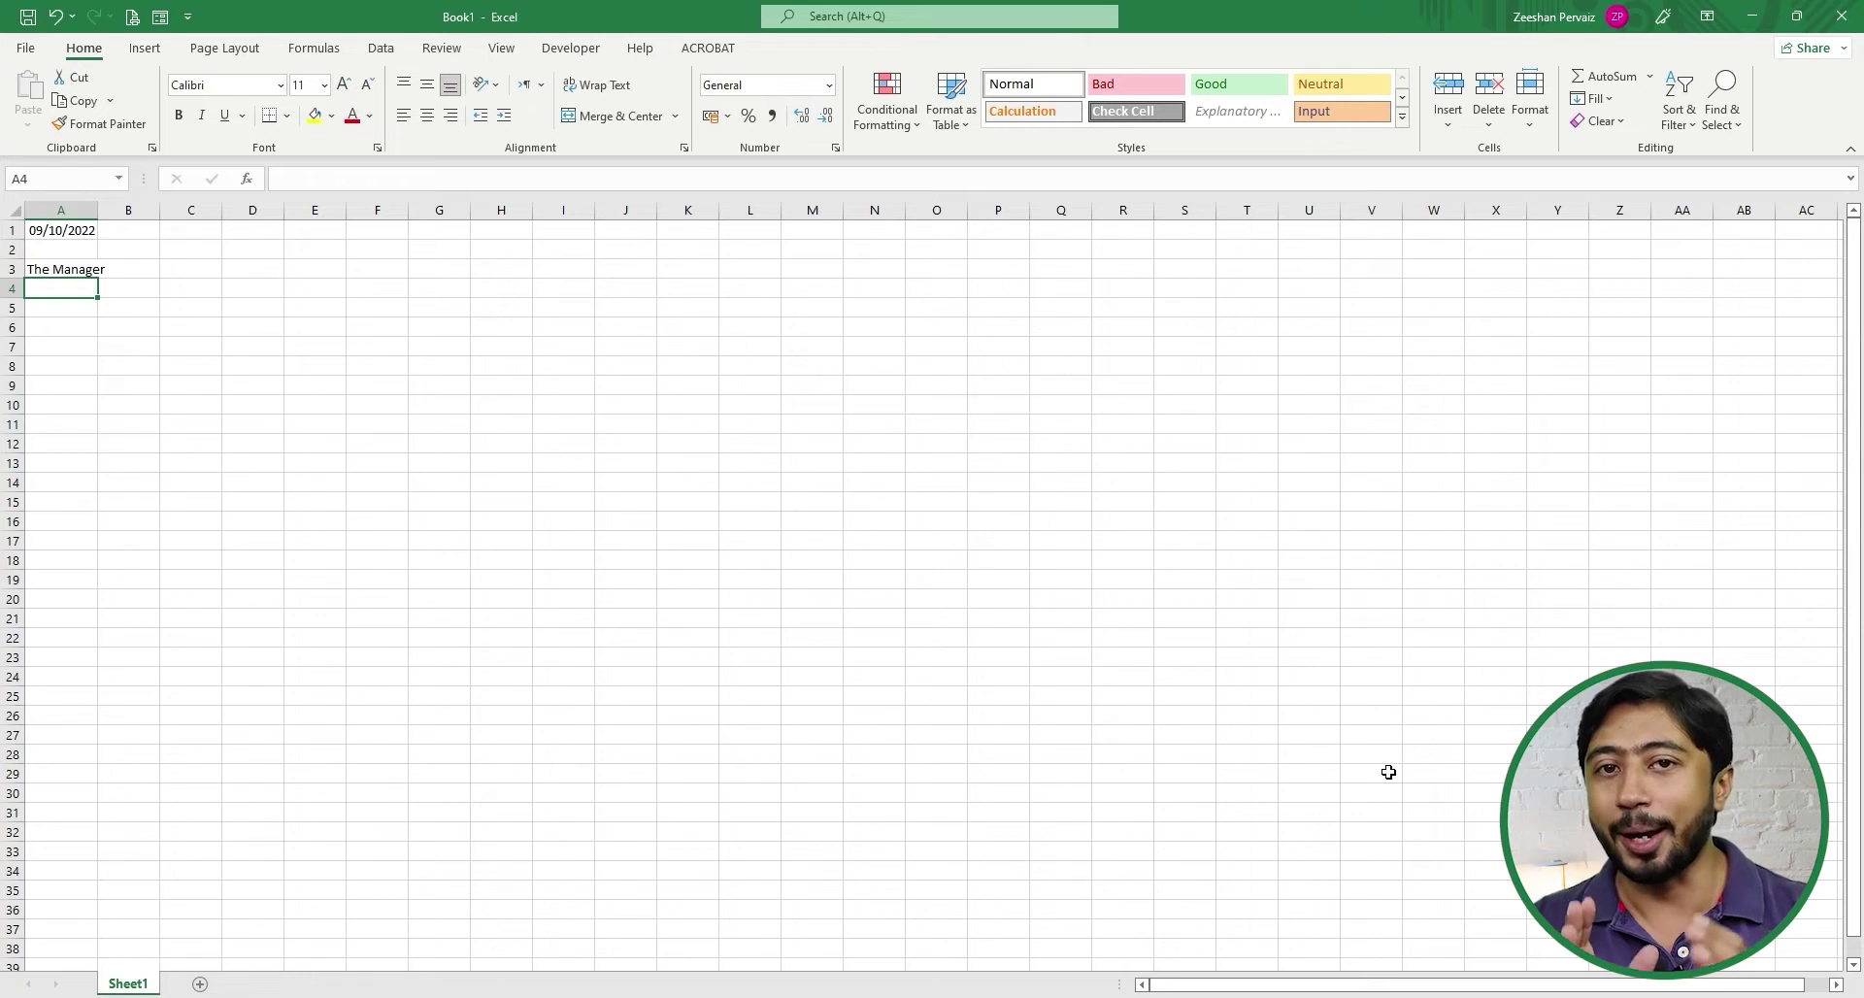
- Enter the Bank Name, City, Subject: and Dear Sir, lines down column A
text(Bank Name)
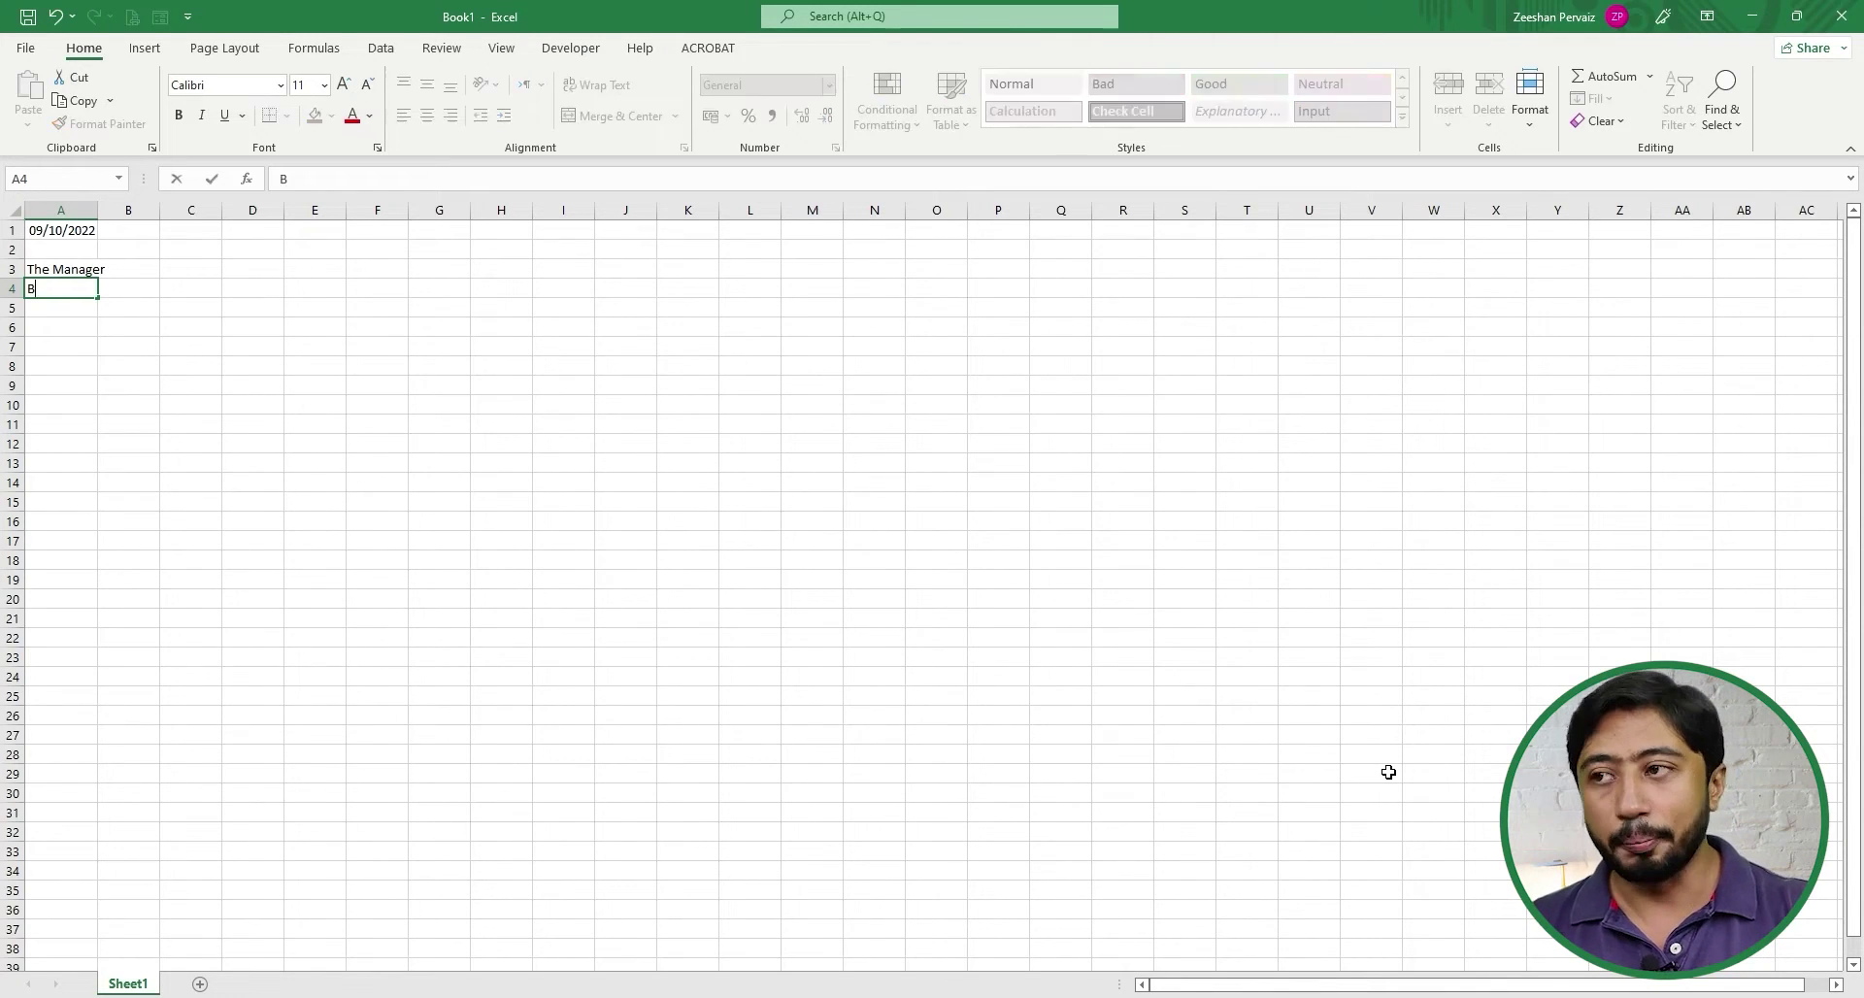
key(Return)
text(City)
key(Return)
key(Return)
text(Subject:)
key(Return)
key(Return)
text(Dear Sir,)
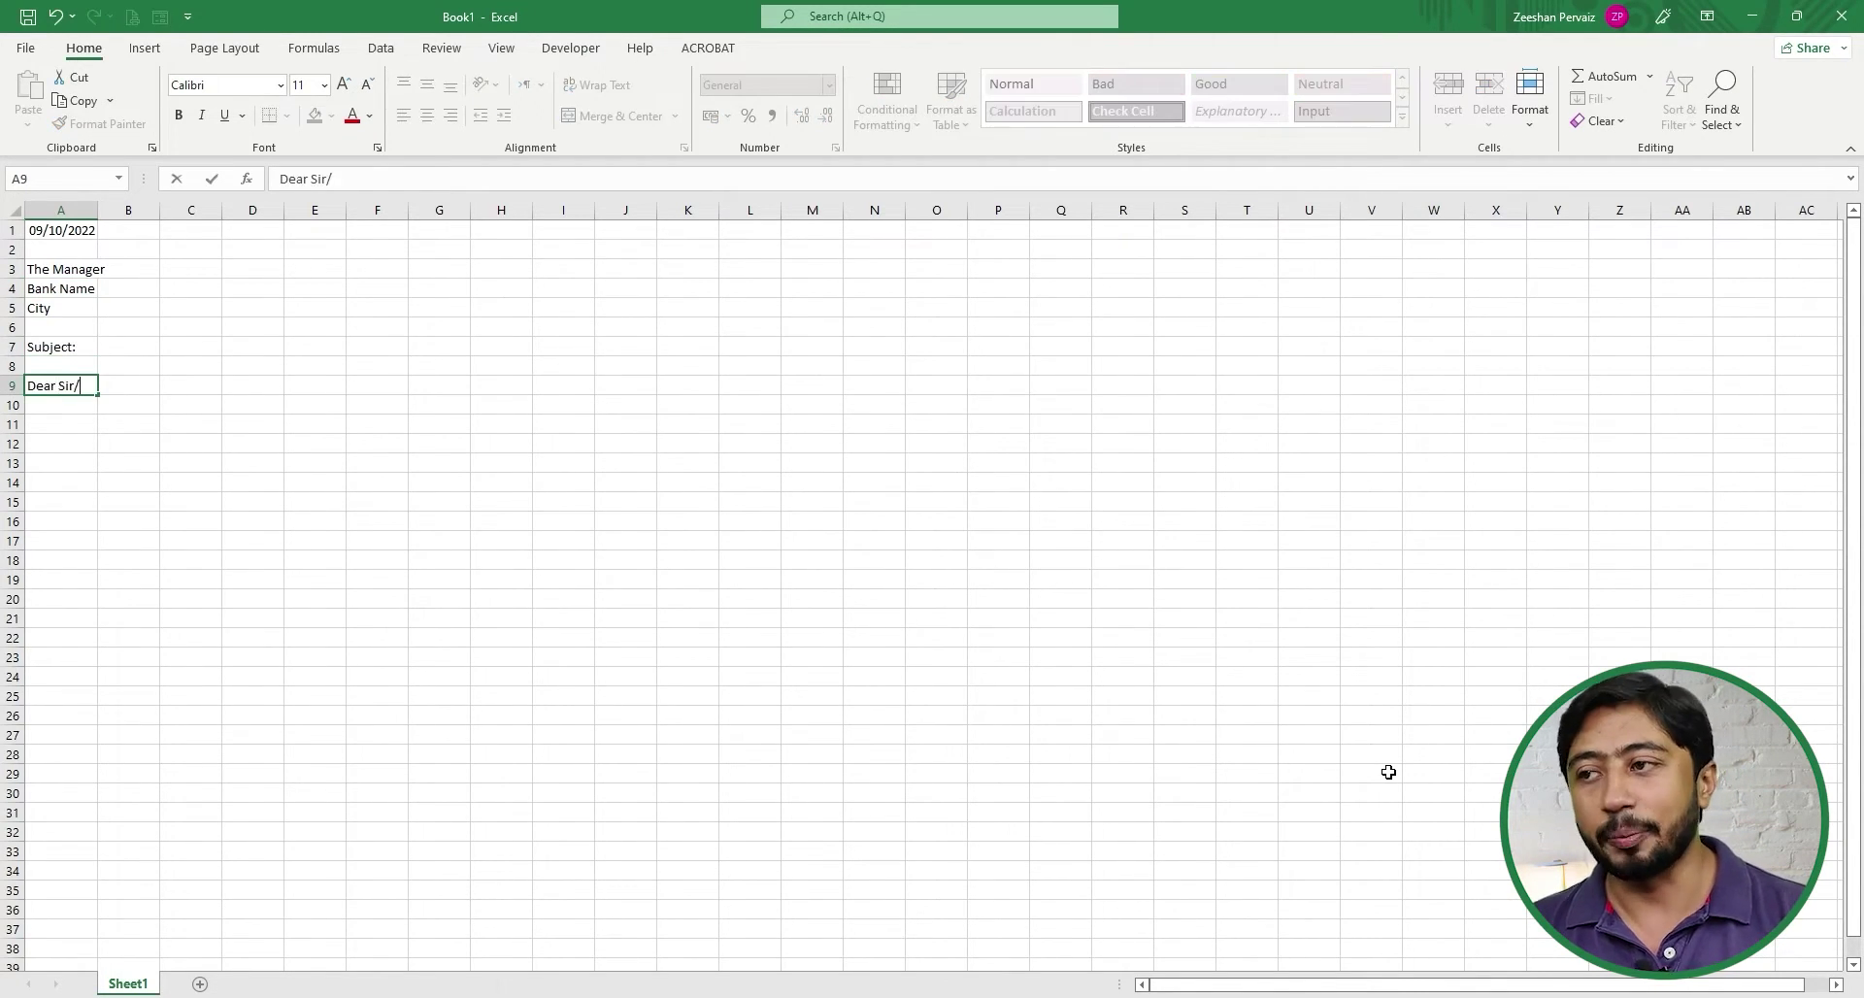
key(Return)
key(Return)
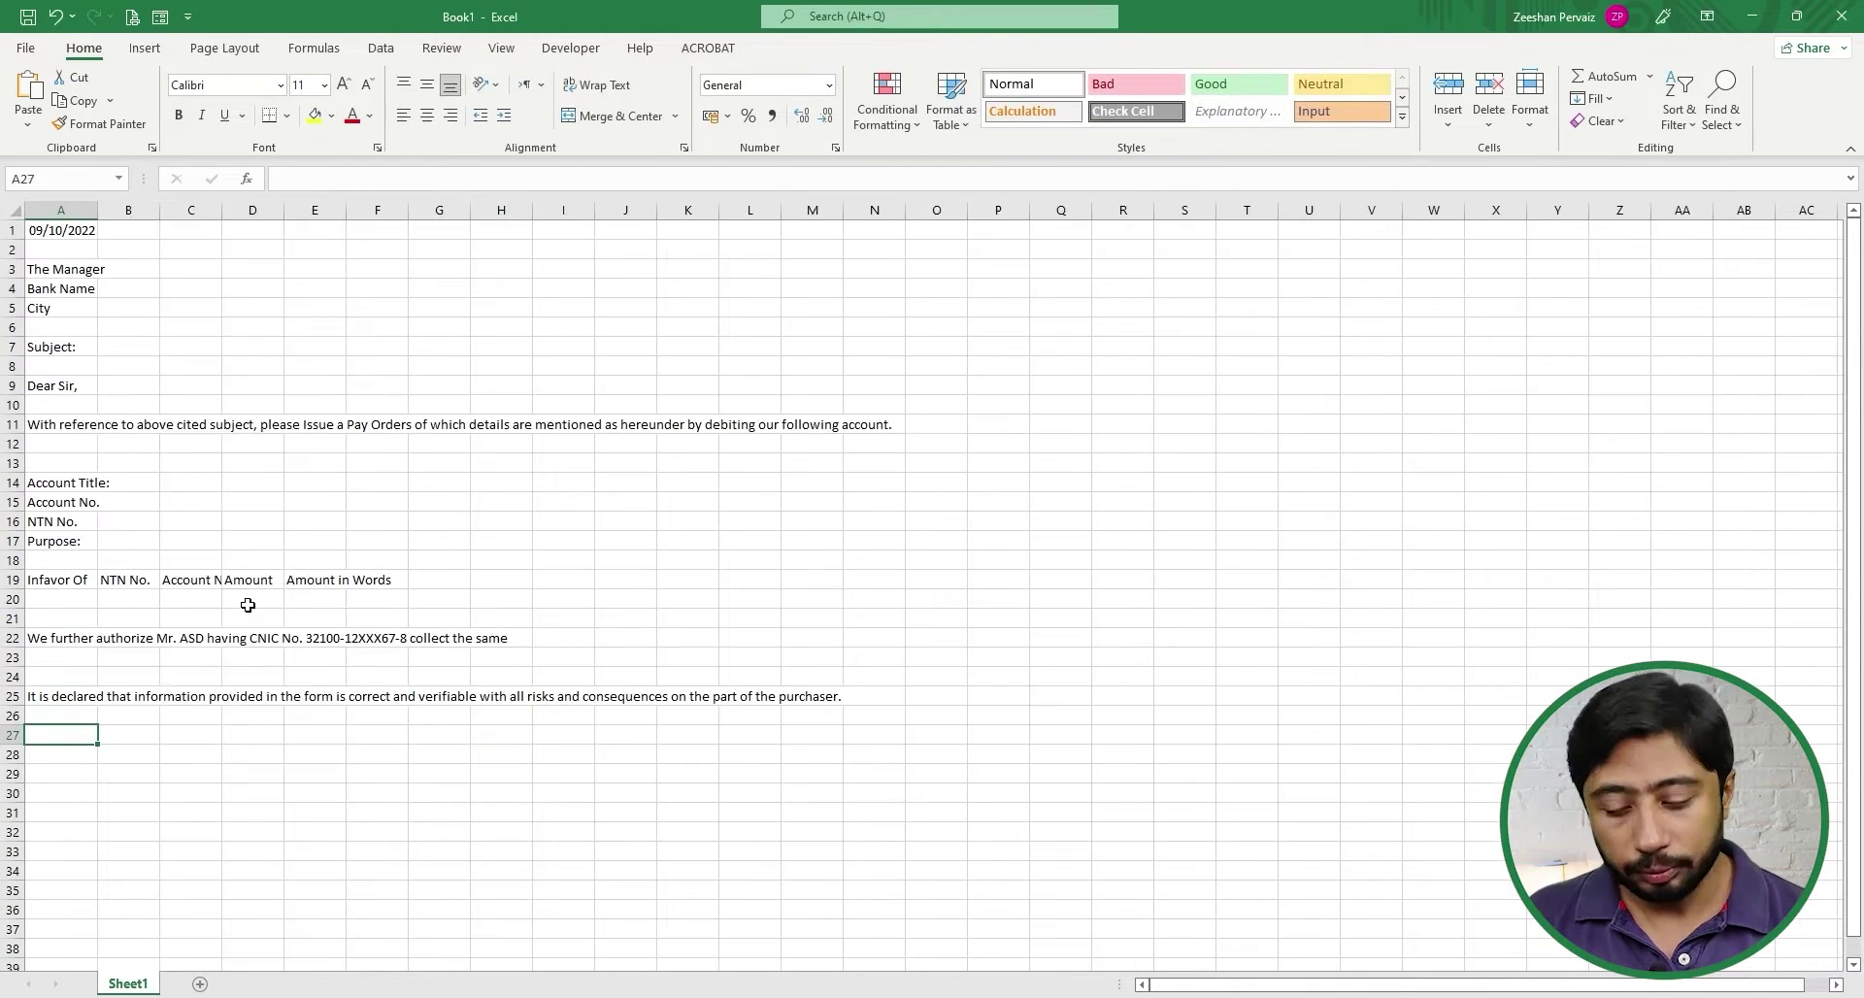
- Paste the body and closing lines, then add Authorized Signatory in A32
text(Thank you & Regards,)
key(Return)
key(Return)
key(Return)
key(Return)
key(Return)
text(Authorized Signatory)
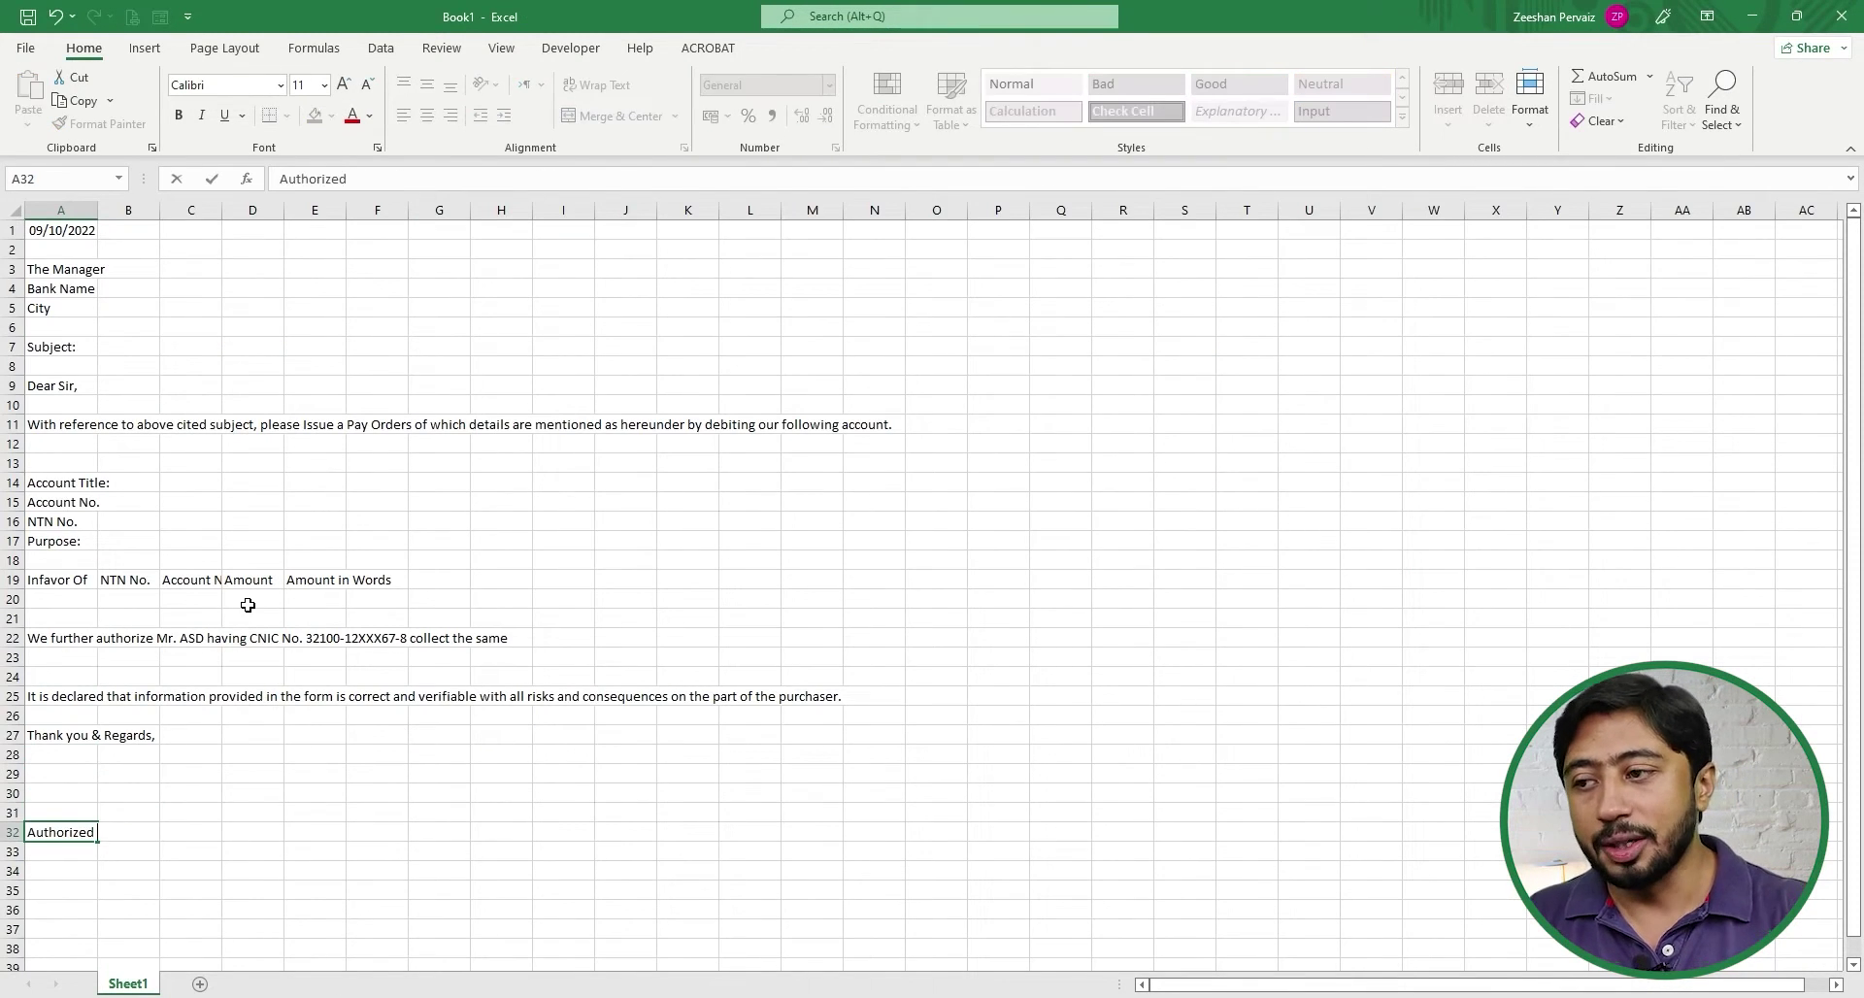
key(Return)
key(Up)
key(Up)
key(Up)
key(Up)
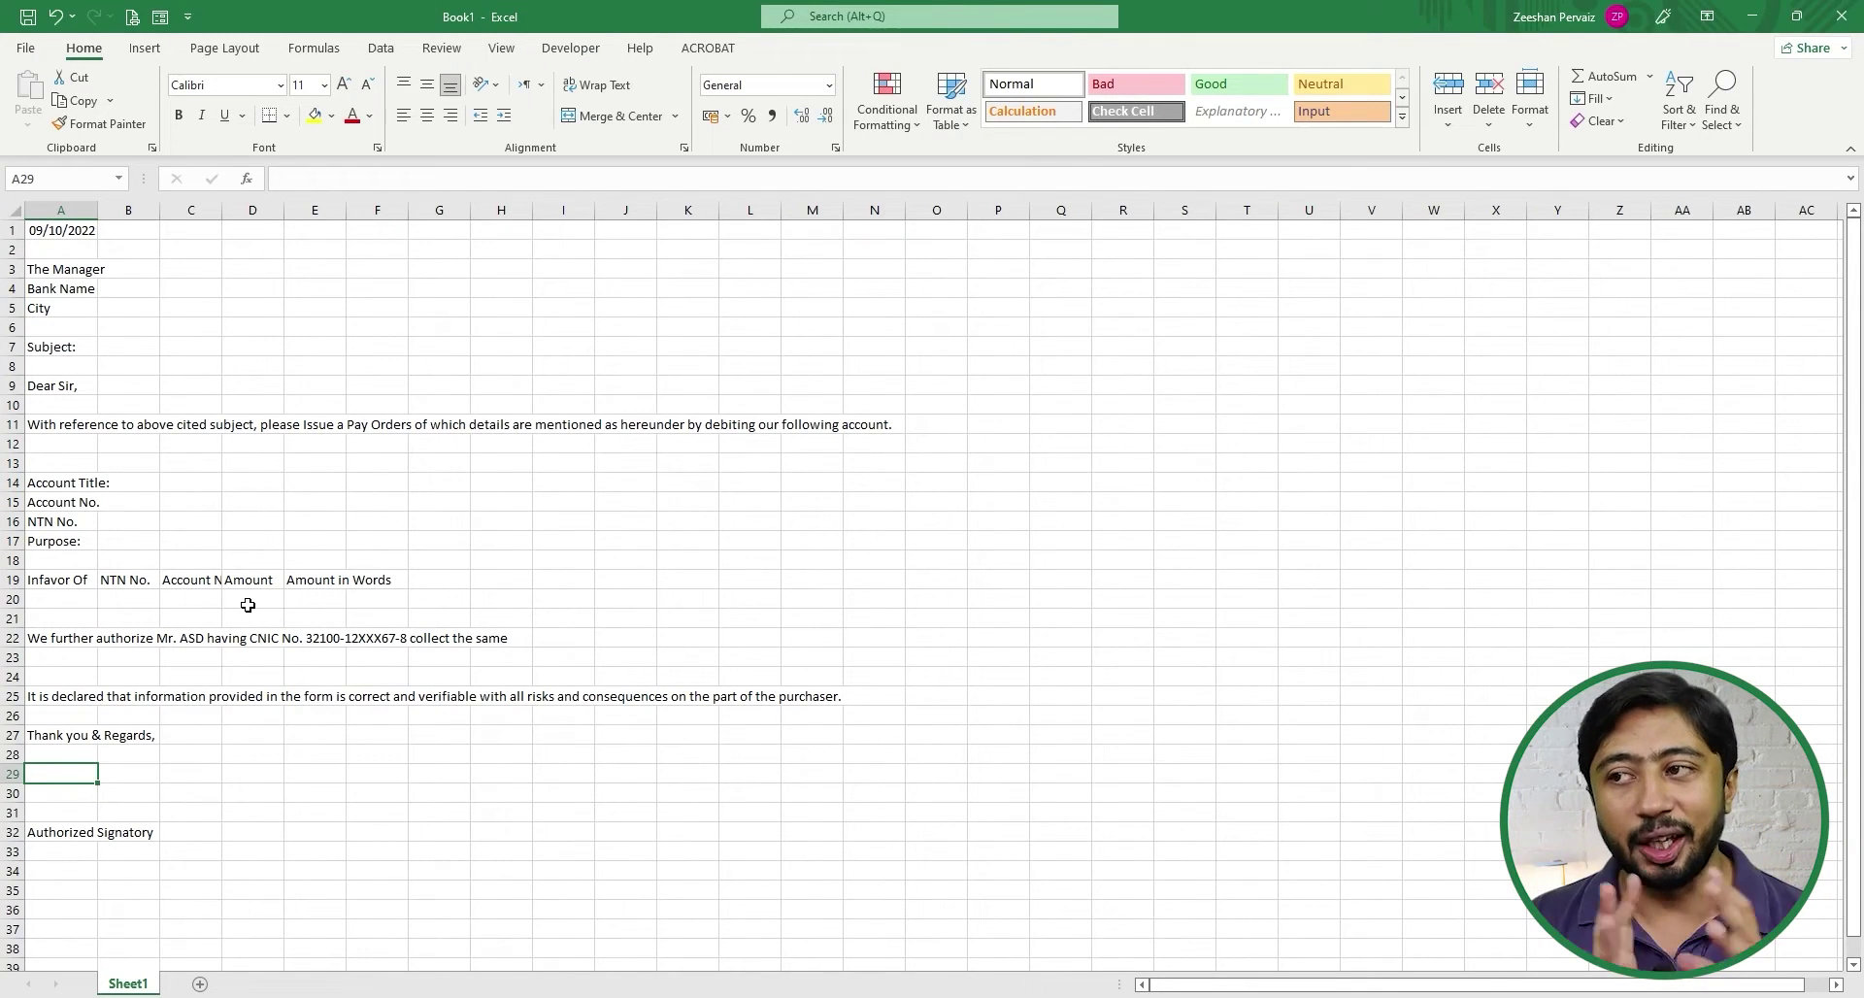
key(Up)
key(Up)
key(Up)
key(Up)
key(Up)
key(Up)
key(Up)
key(Up)
key(Up)
key(Up)
key(Up)
key(Up)
key(Up)
key(Up)
key(Up)
key(Up)
key(Up)
key(Up)
key(Up)
key(Up)
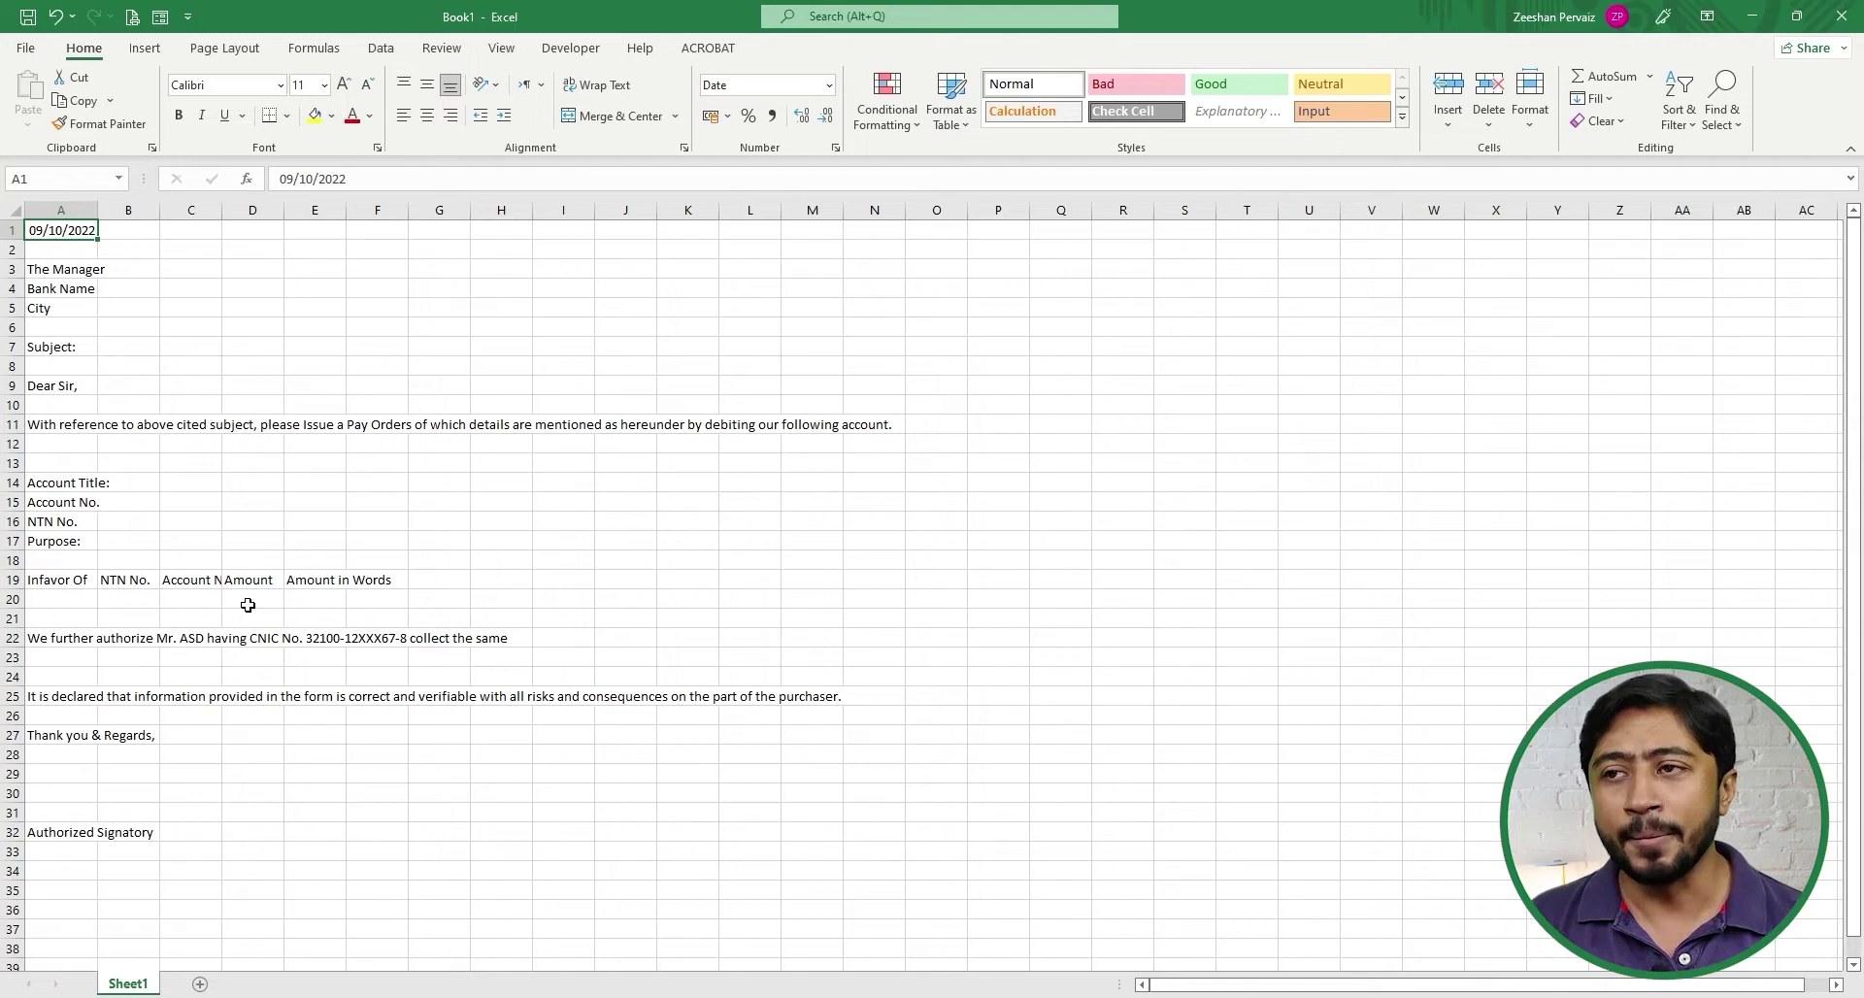
- Select all cells of the pay-order letter sheet with Ctrl+A
key(ctrl+a)
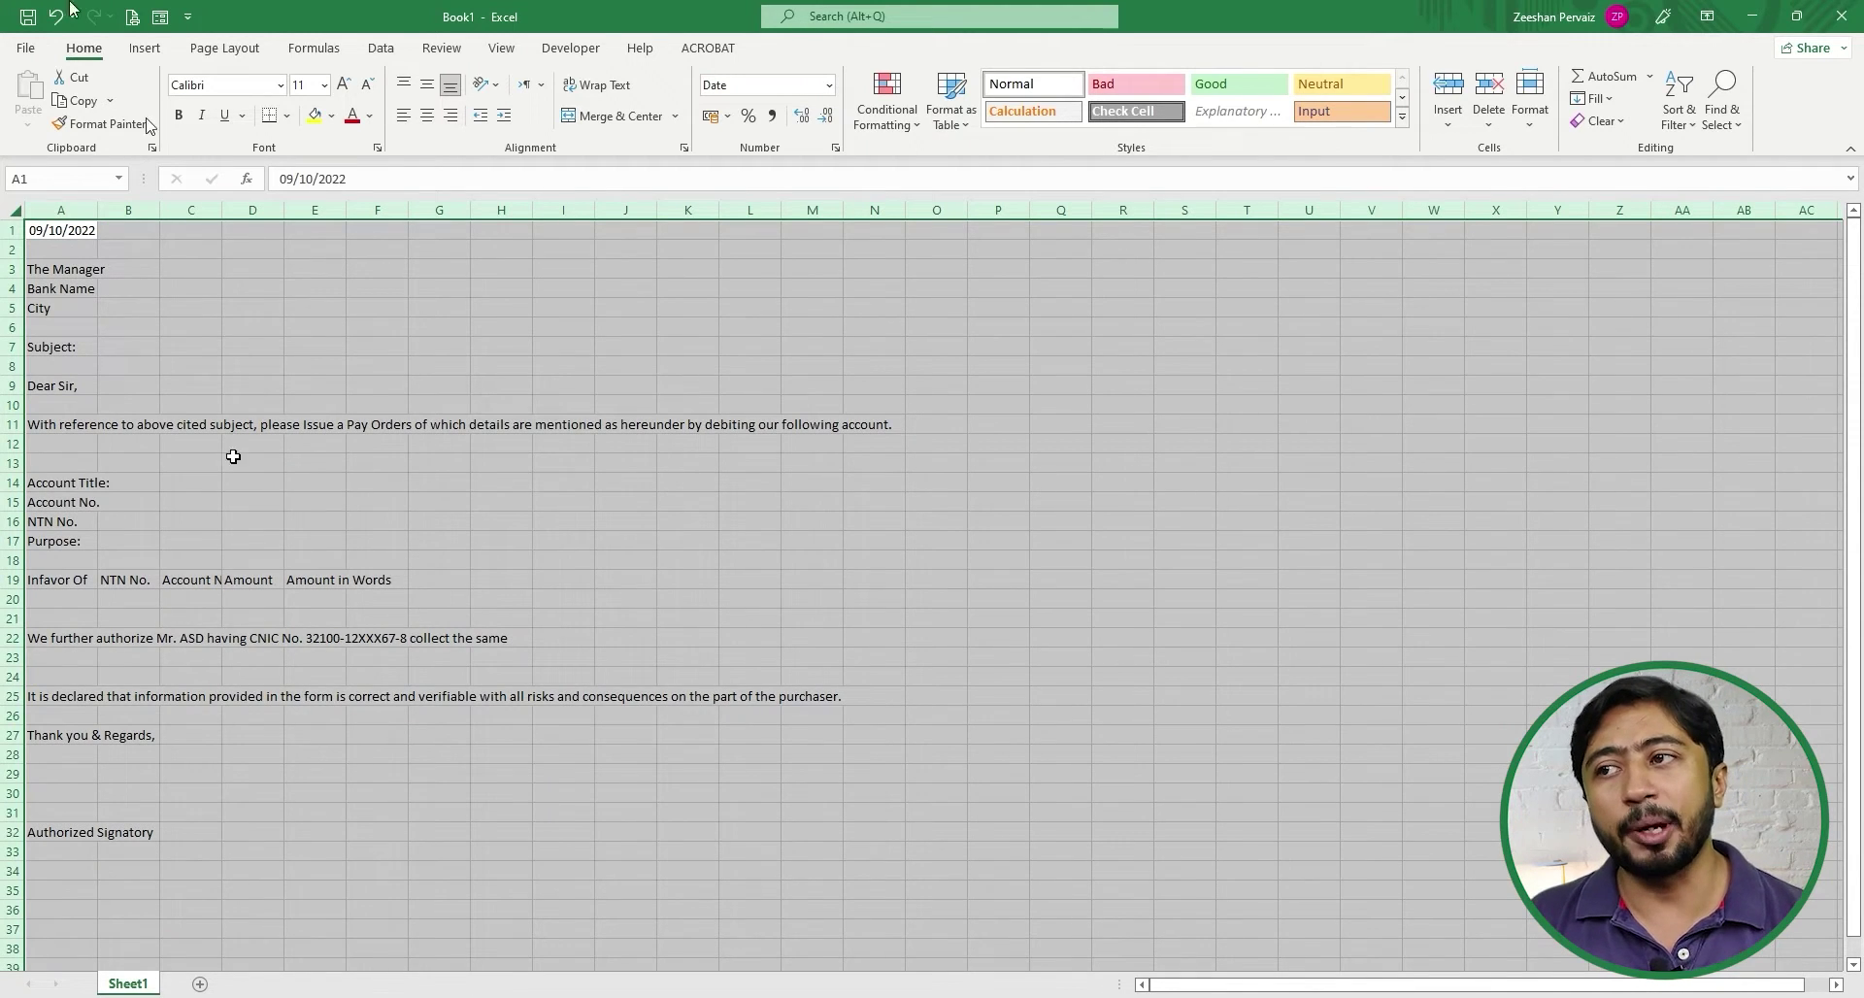
- Apply the Montserrat font at size 12 to the whole letter sheet
click(195, 84)
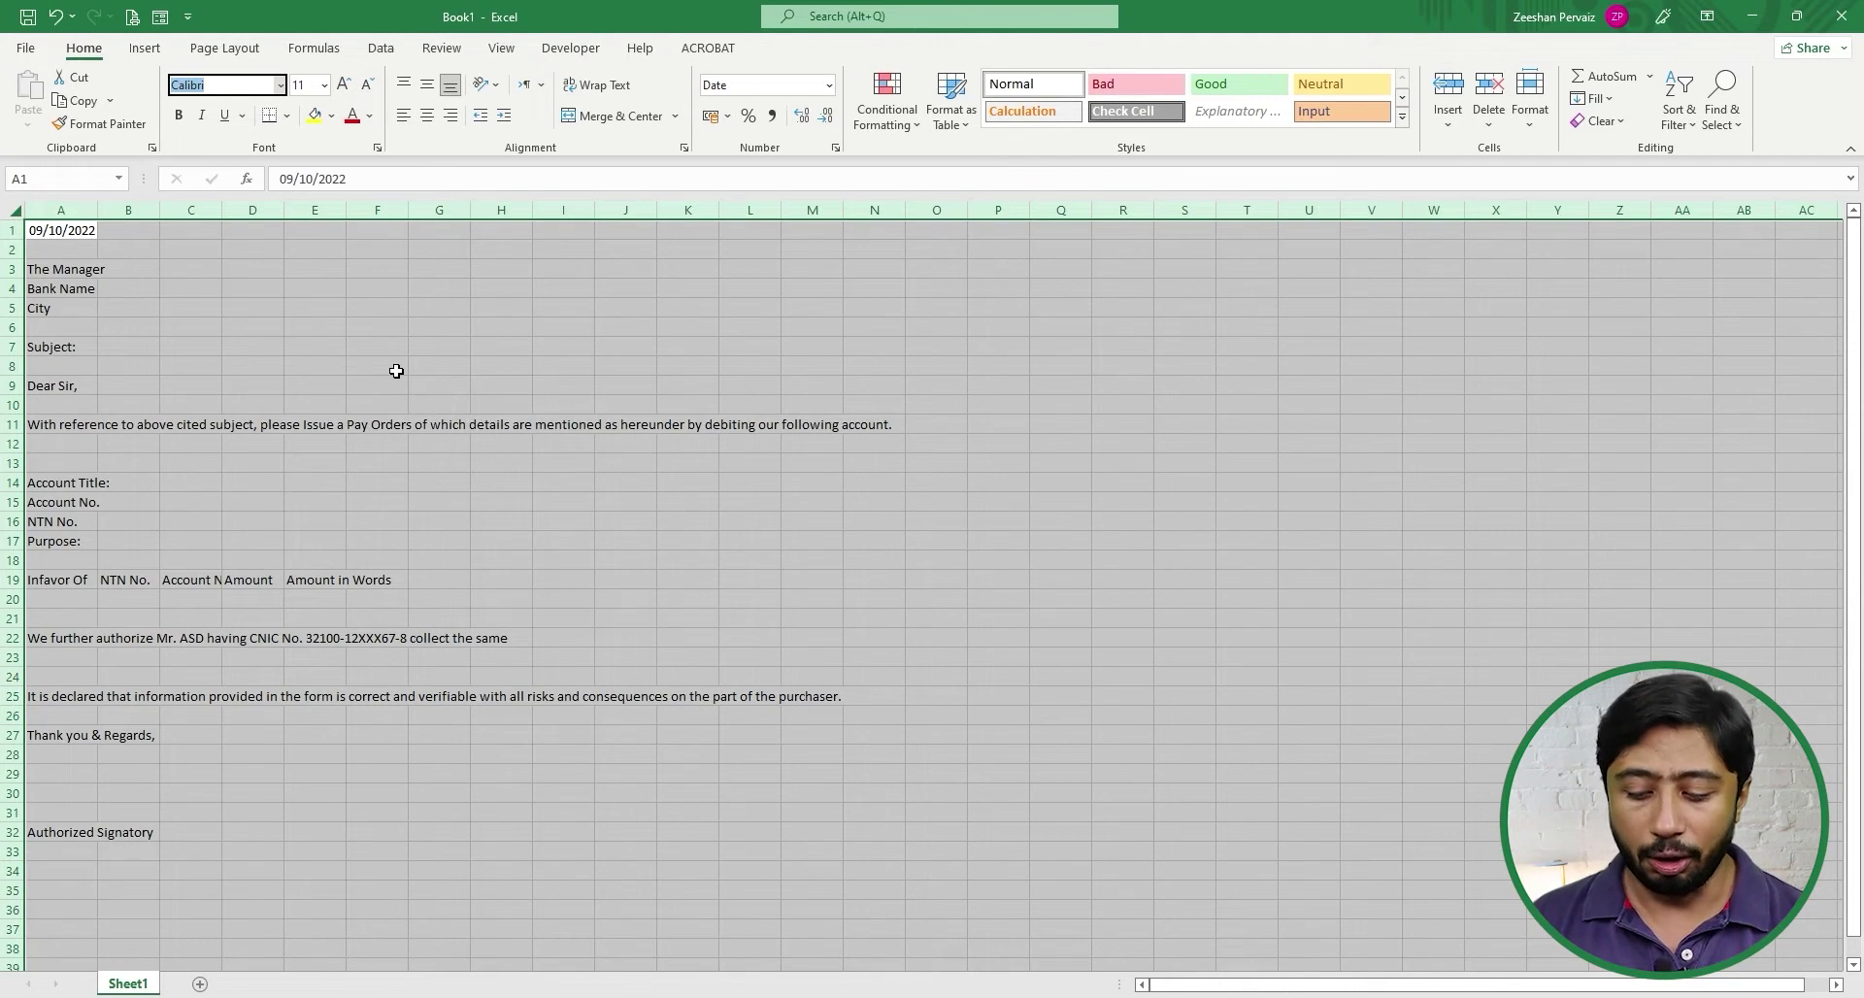
text(Mos)
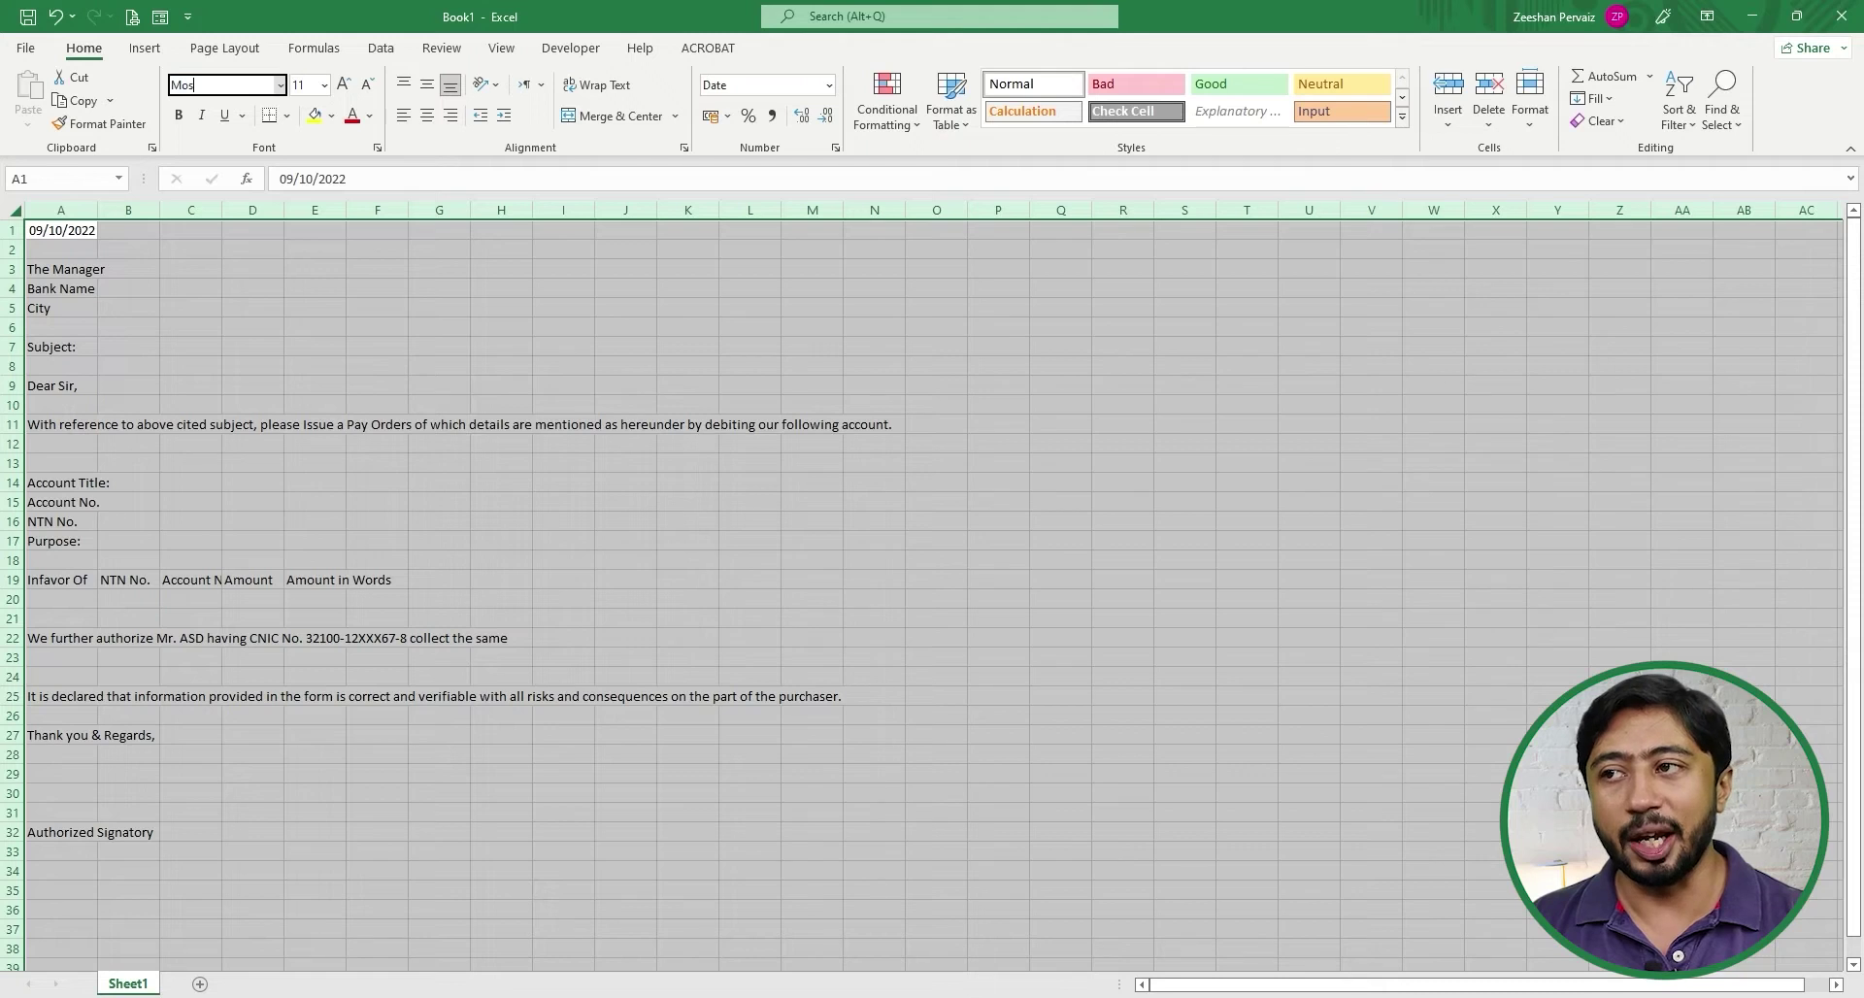
key(BackSpace)
text(ns)
text(tserrat)
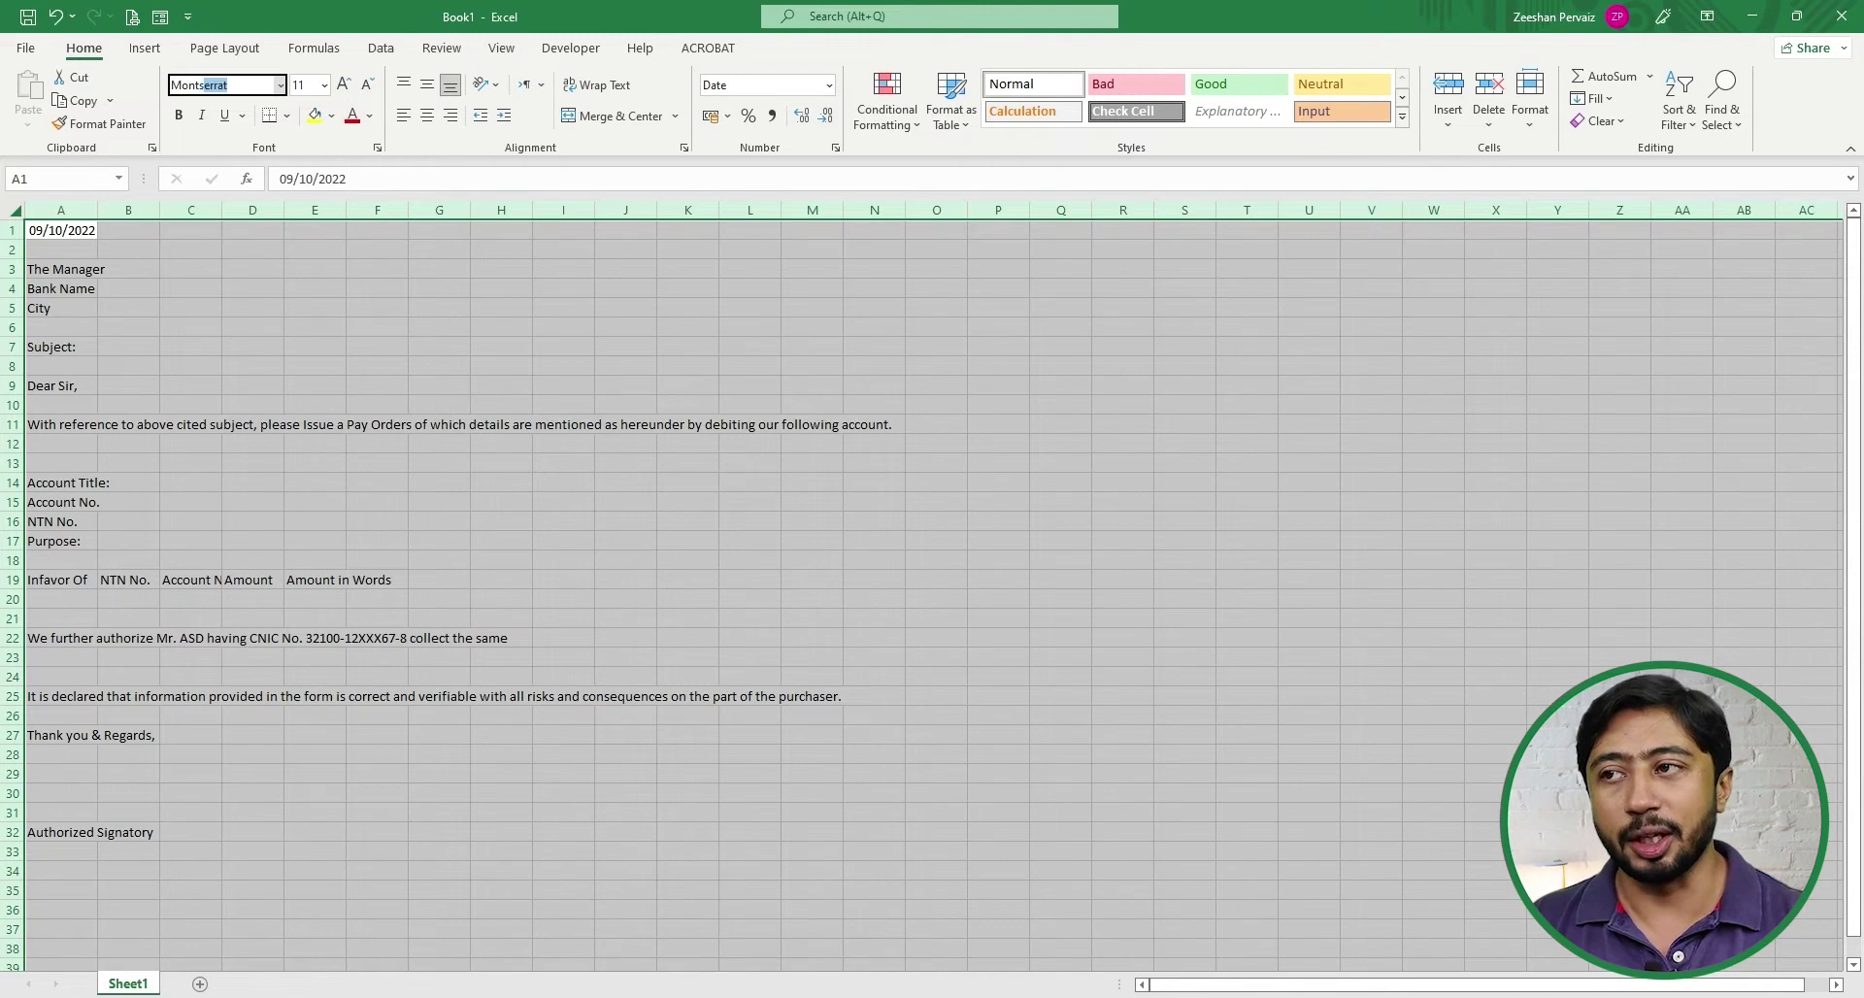
key(Return)
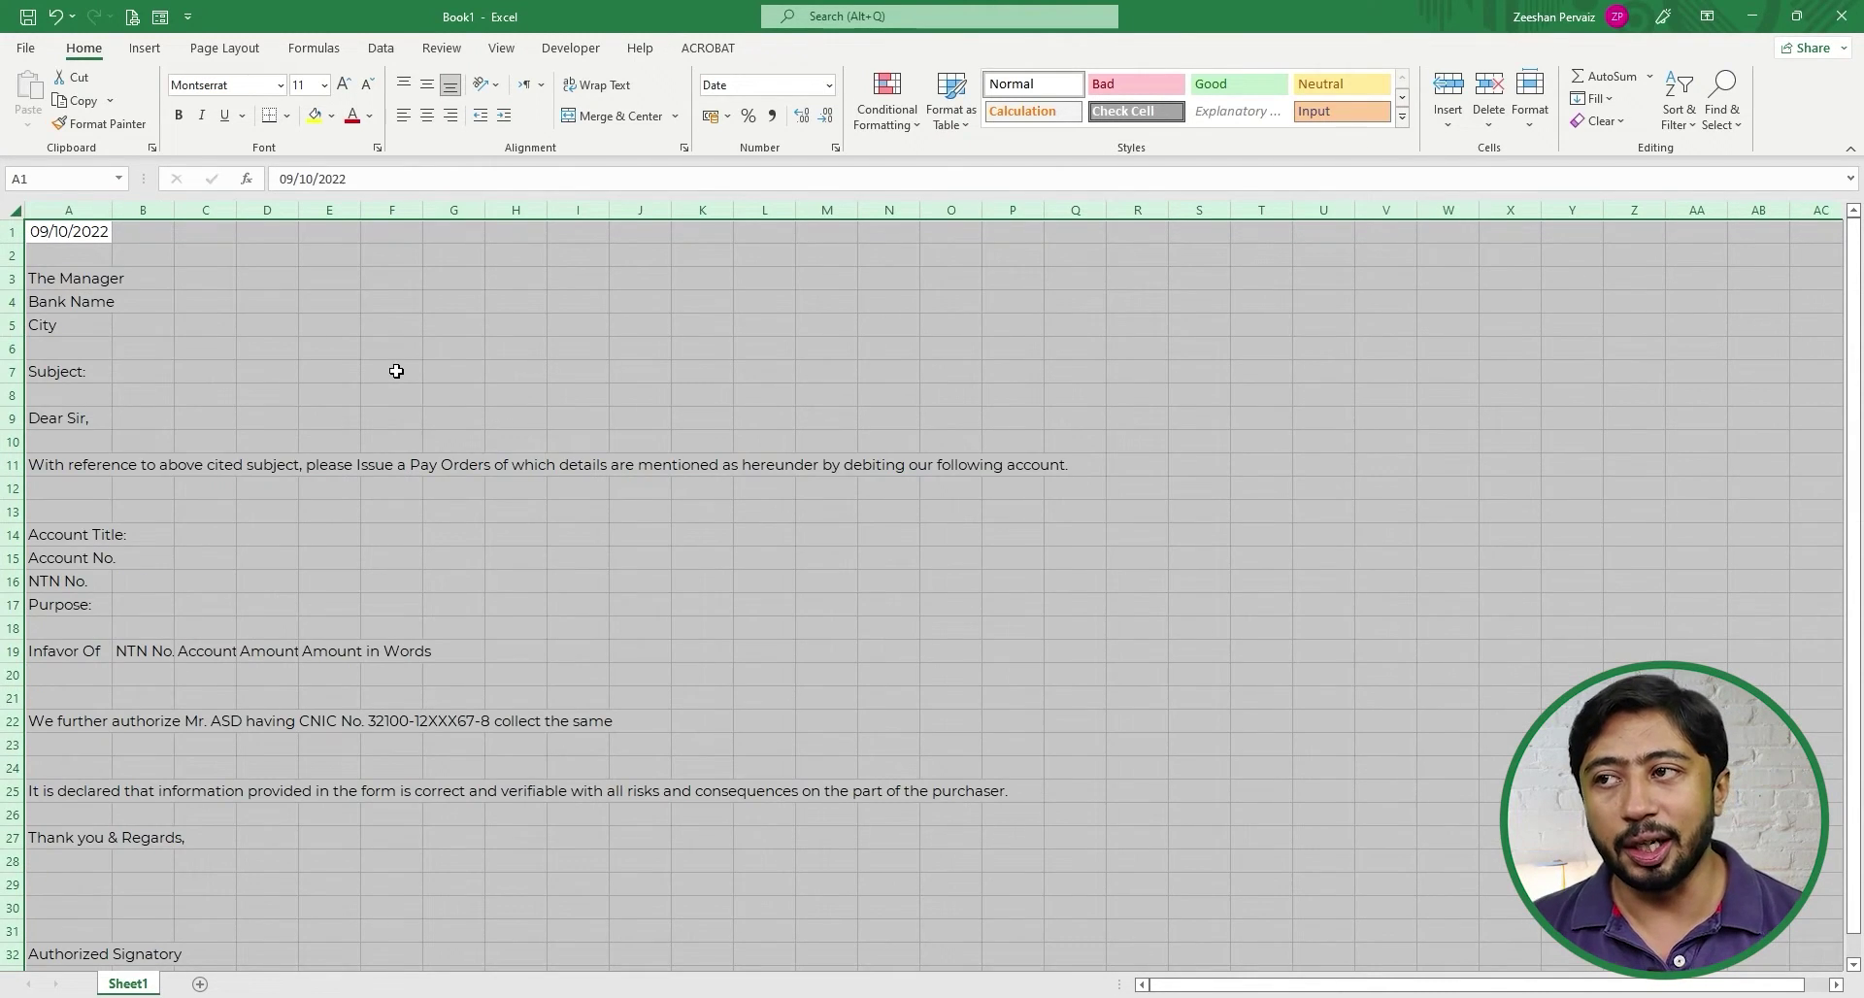
click(343, 84)
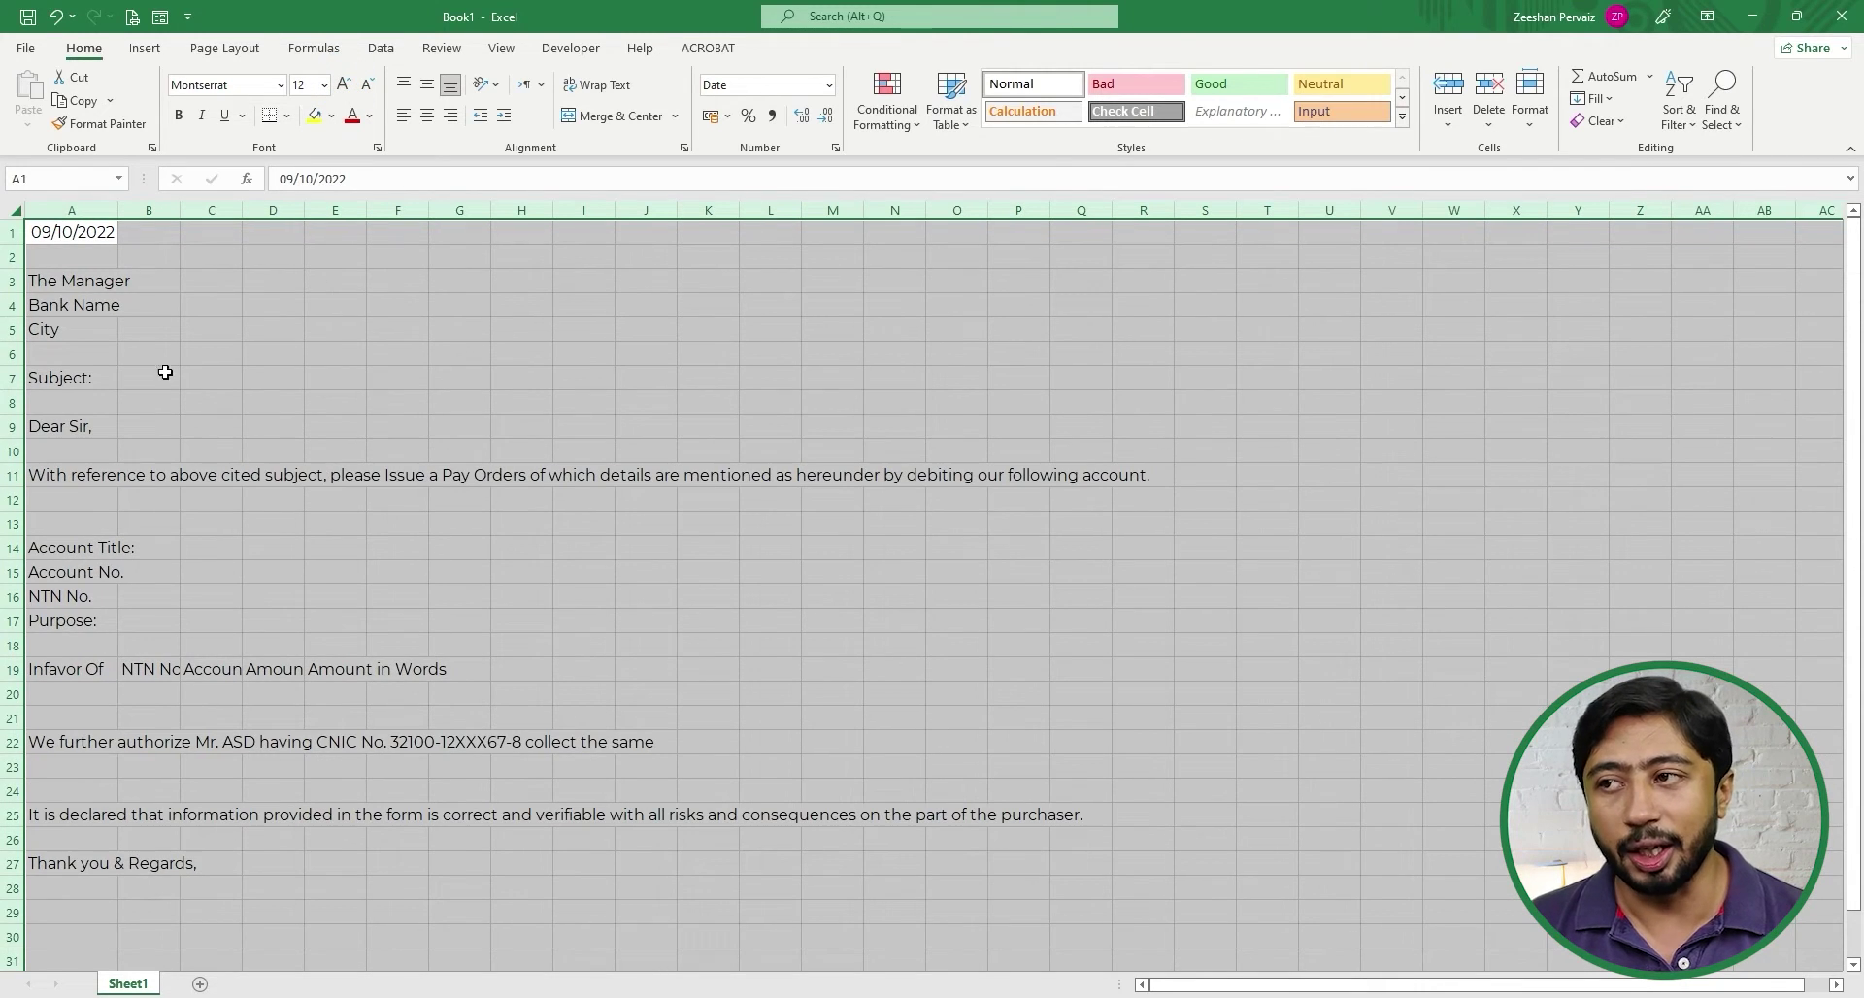
click(145, 398)
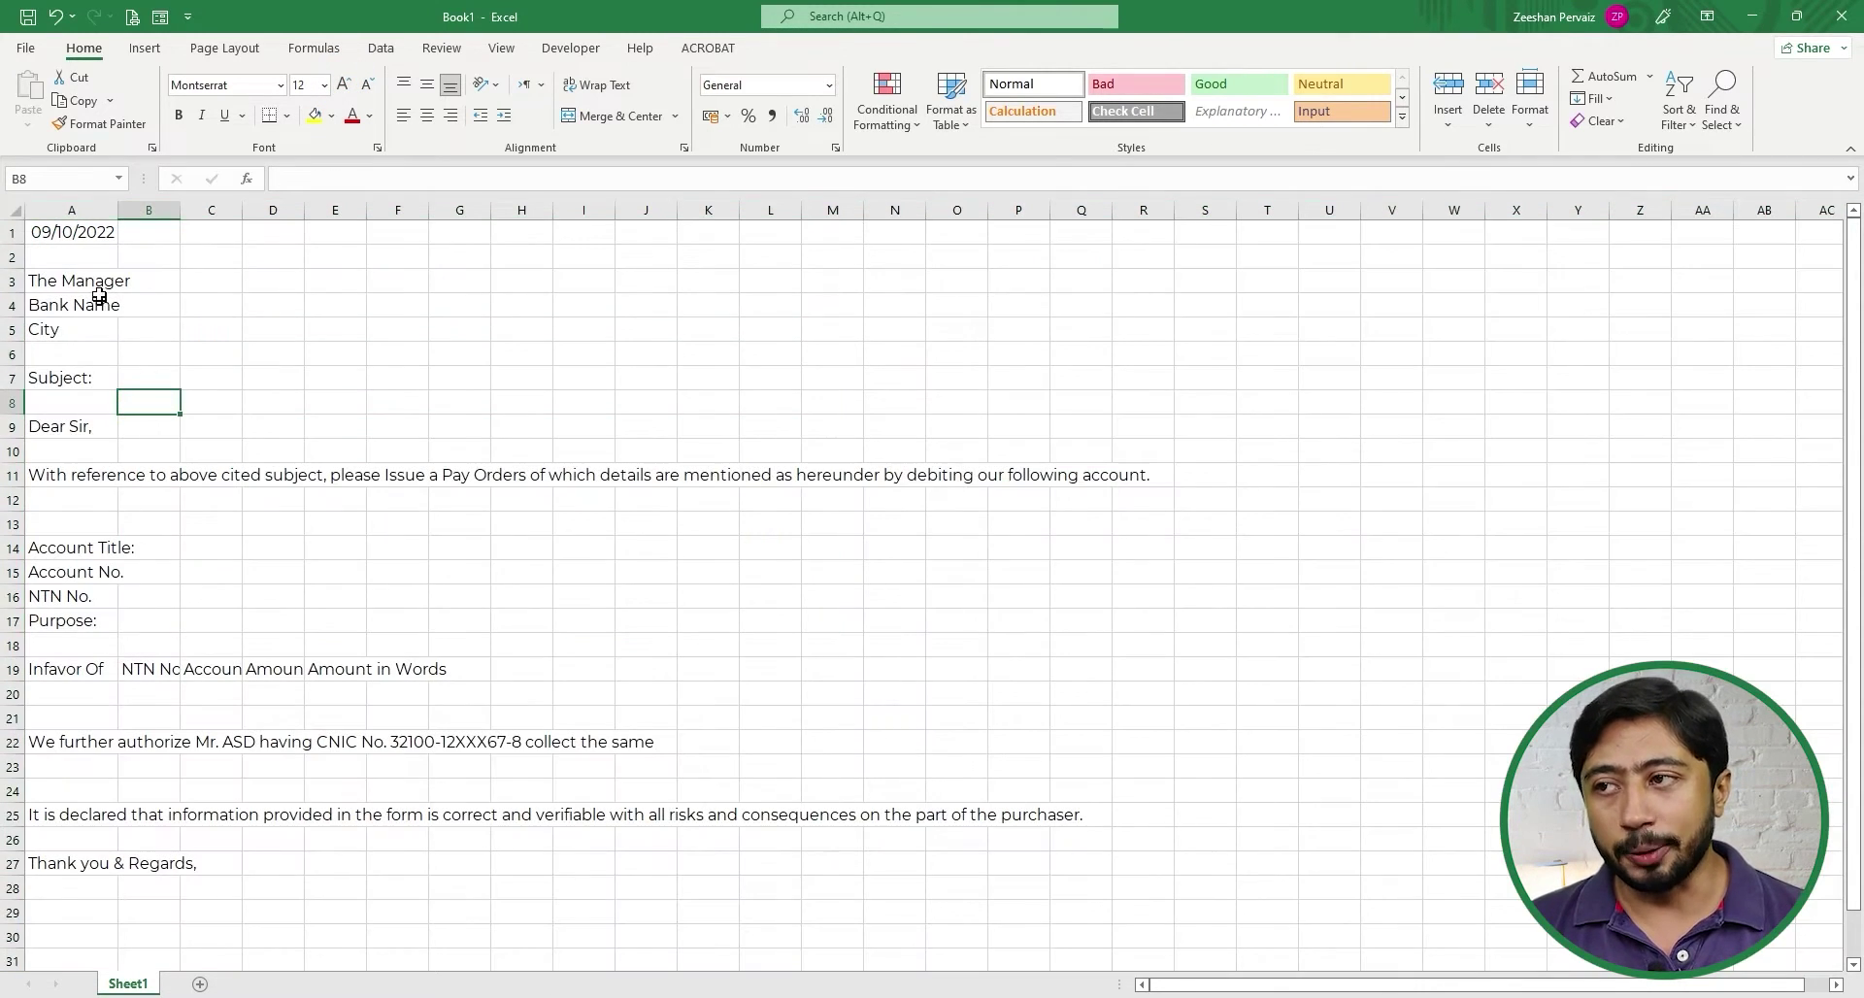
- Review the address block, date and row 19 payee headings from Infavor Of to Amount in Words
click(177, 279)
key(Left)
key(Up)
key(Up)
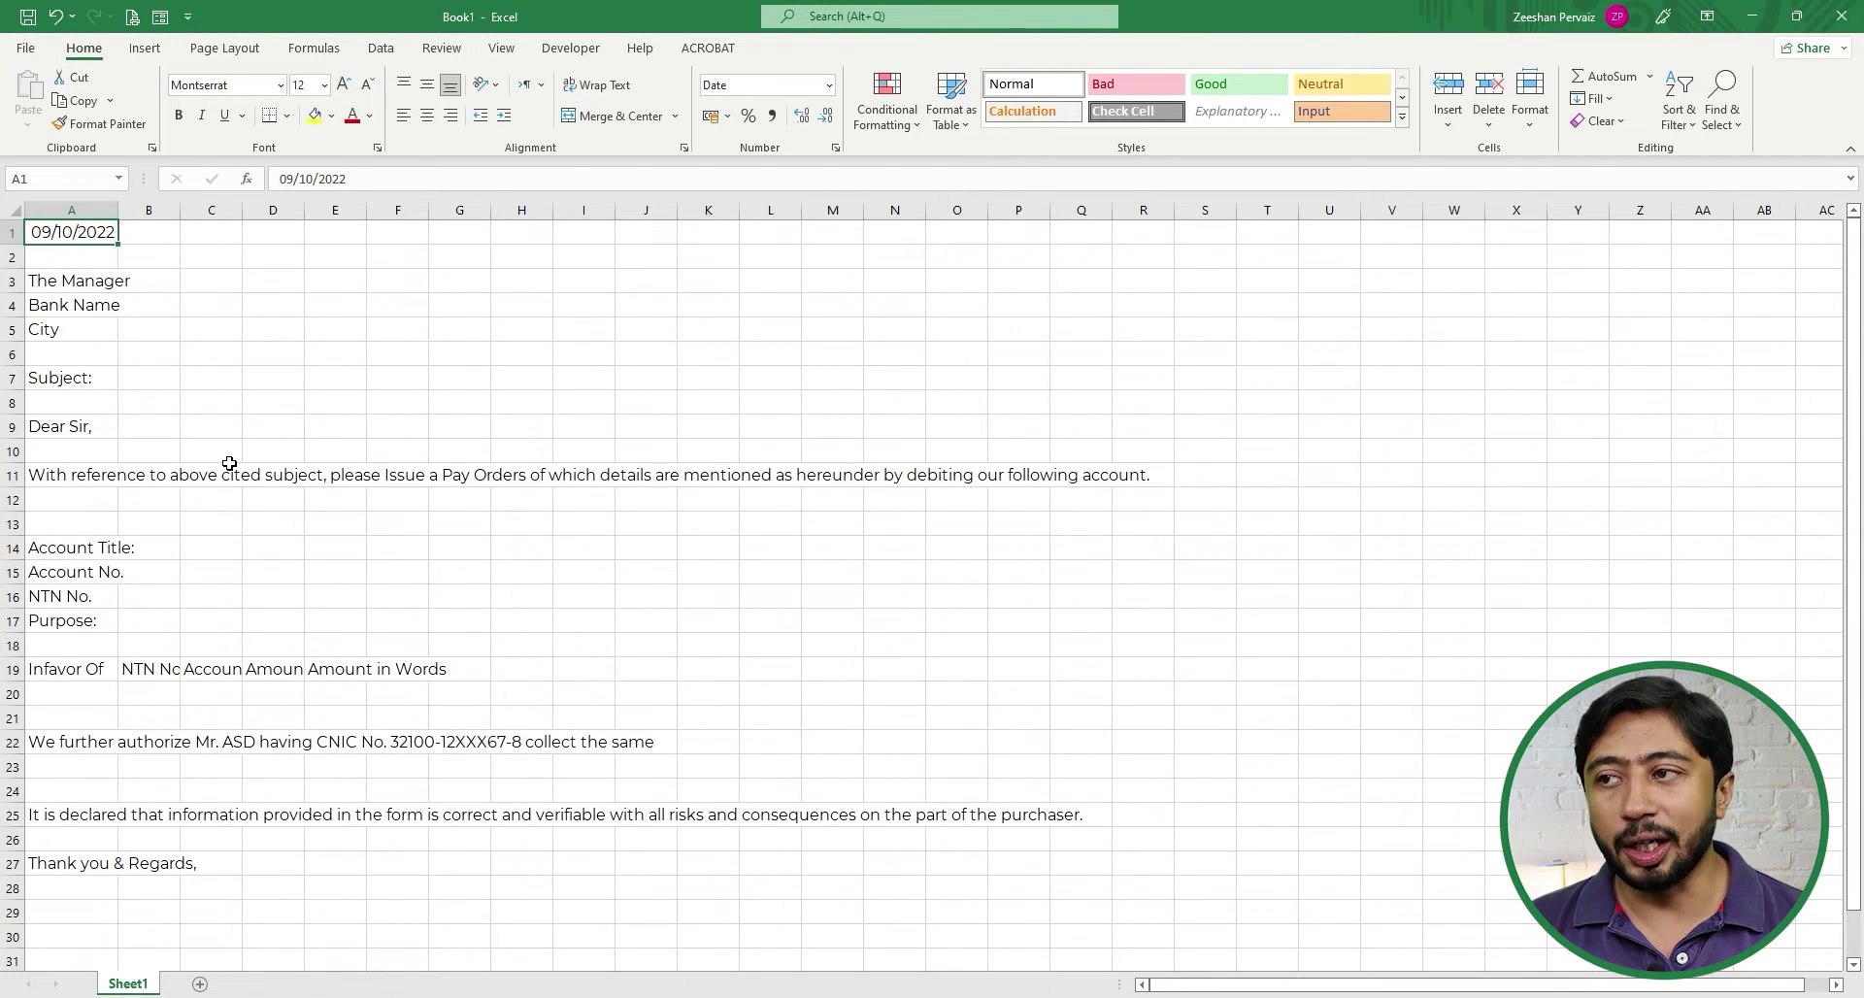
key(Down)
key(Down)
key(Down)
key(Down)
key(Down)
key(Down)
key(Down)
key(Down)
key(Down)
key(Down)
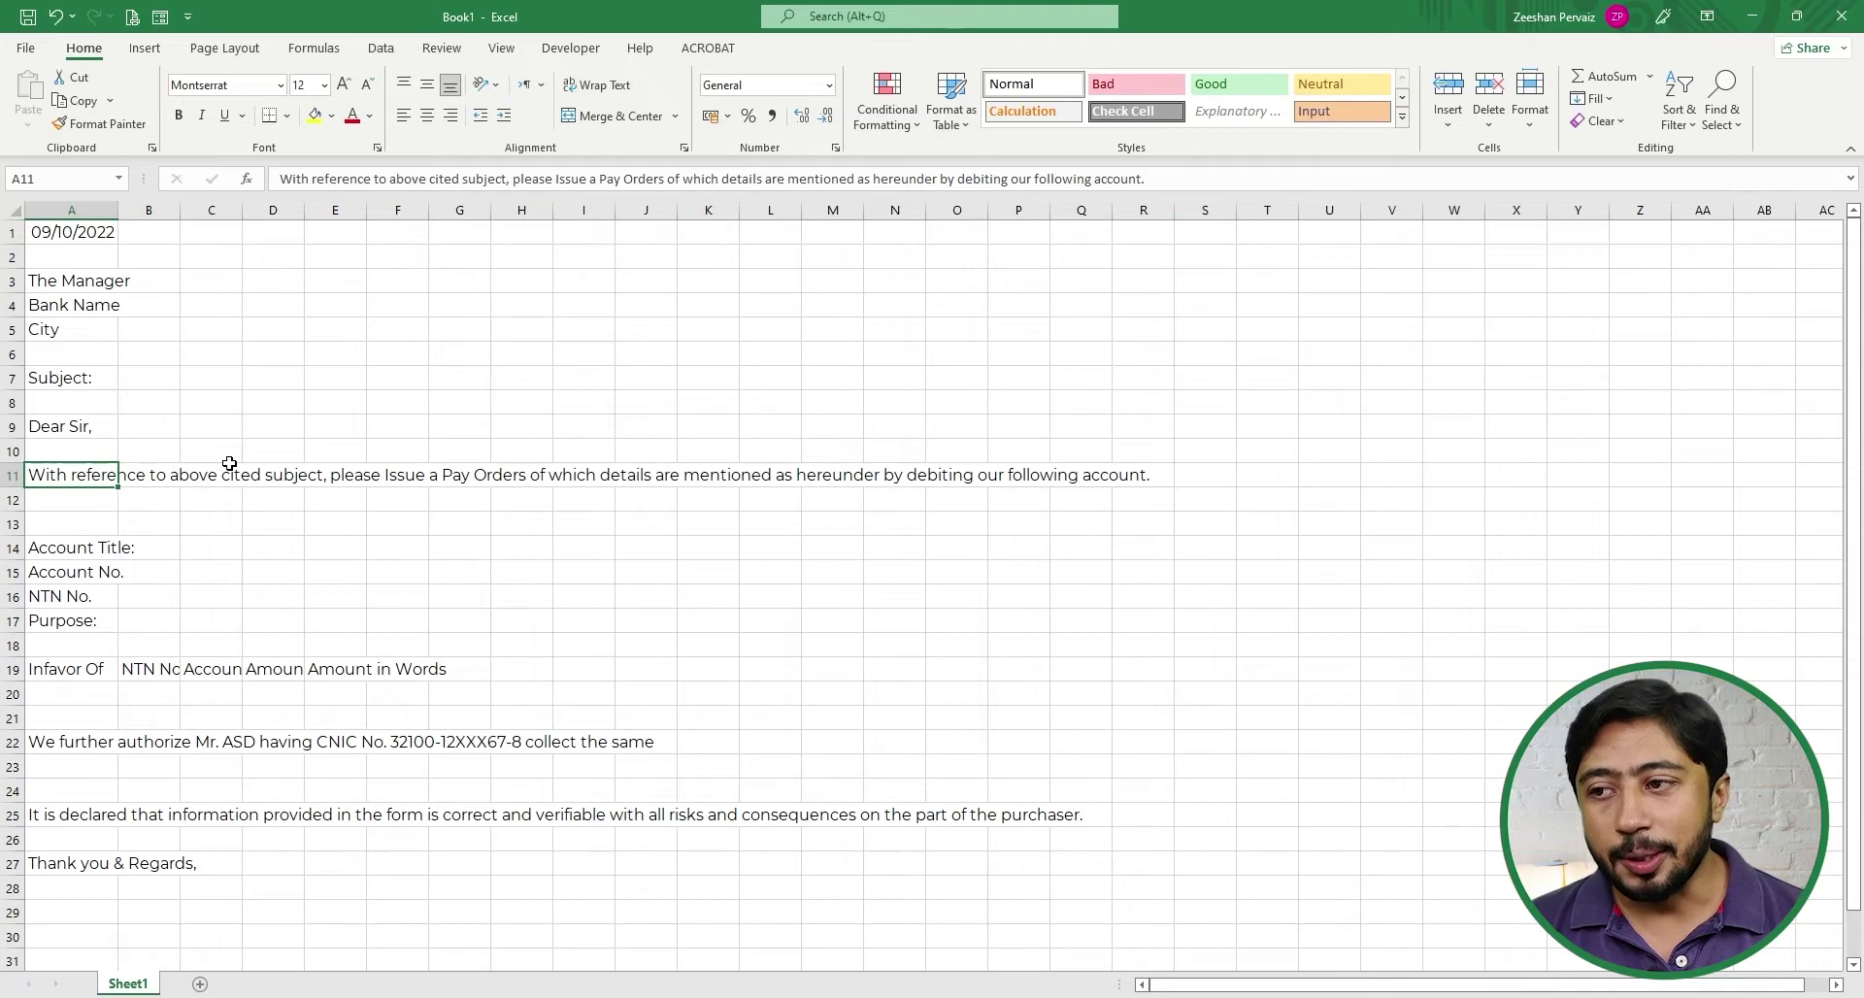
key(Down)
key(Down)
key(Down)
key(Down)
key(Down)
key(Down)
key(Down)
key(Down)
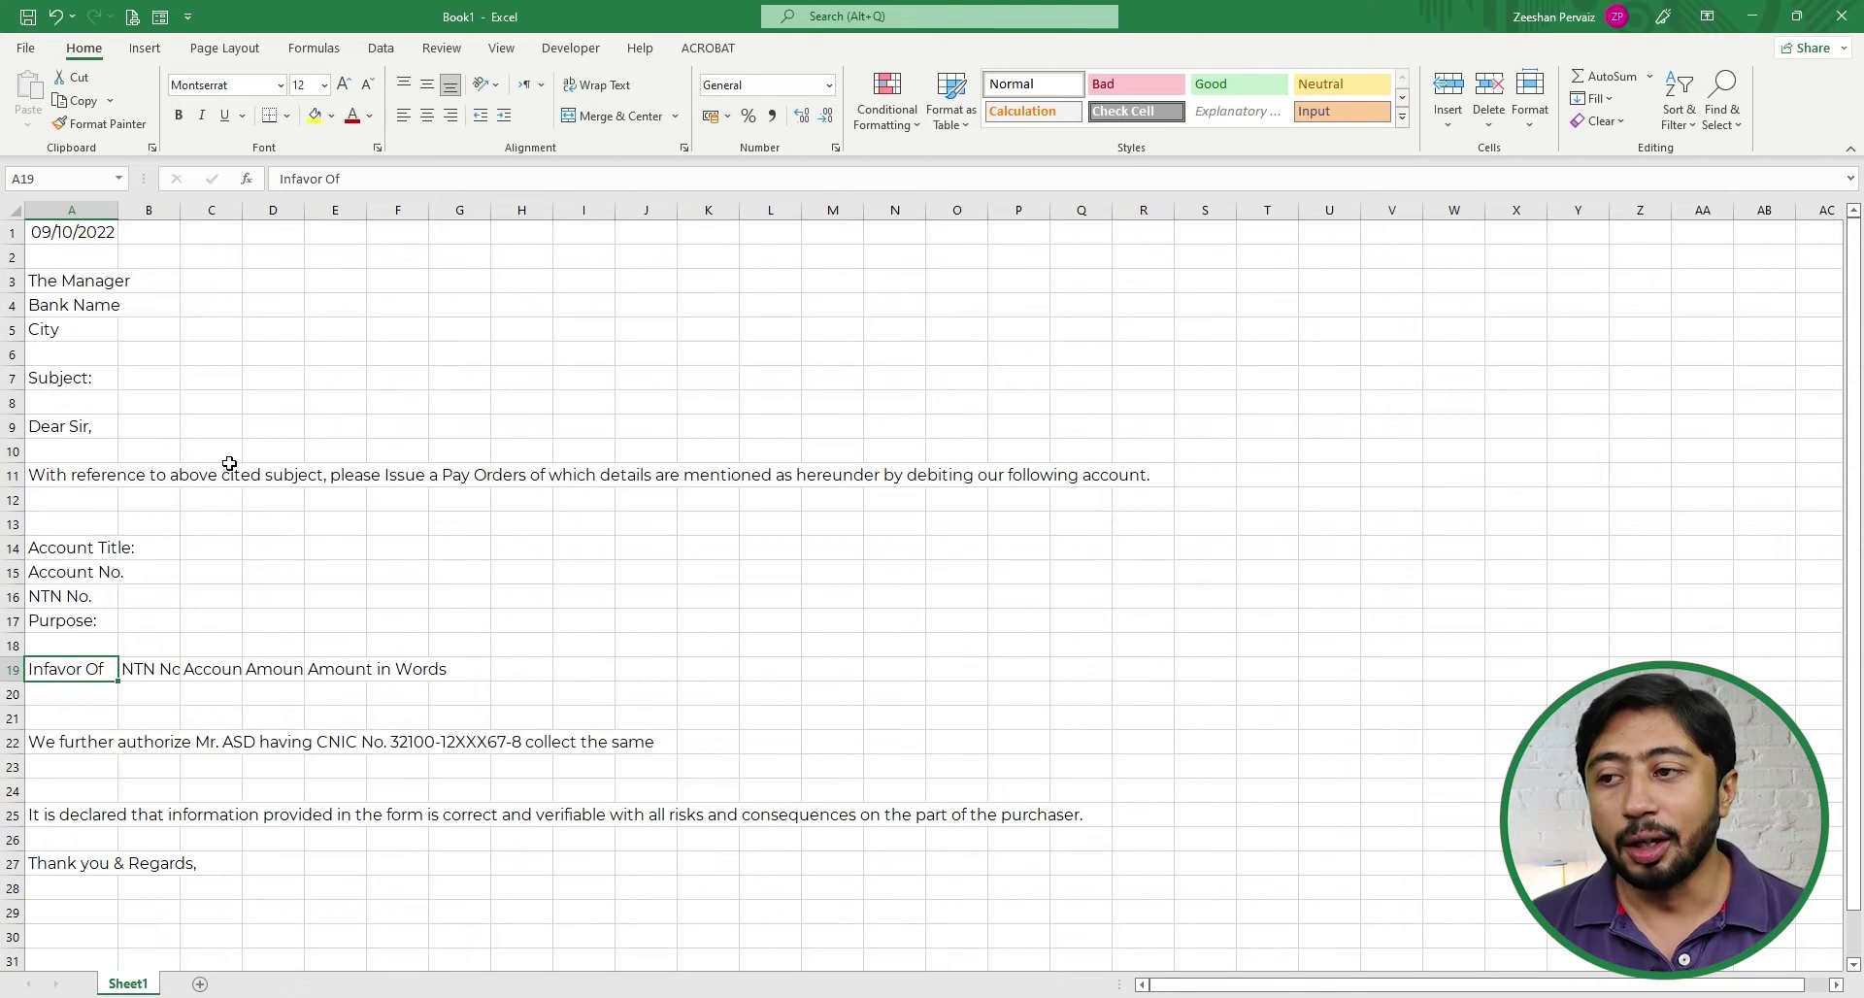
key(Right)
key(Right)
key(Right)
key(Right)
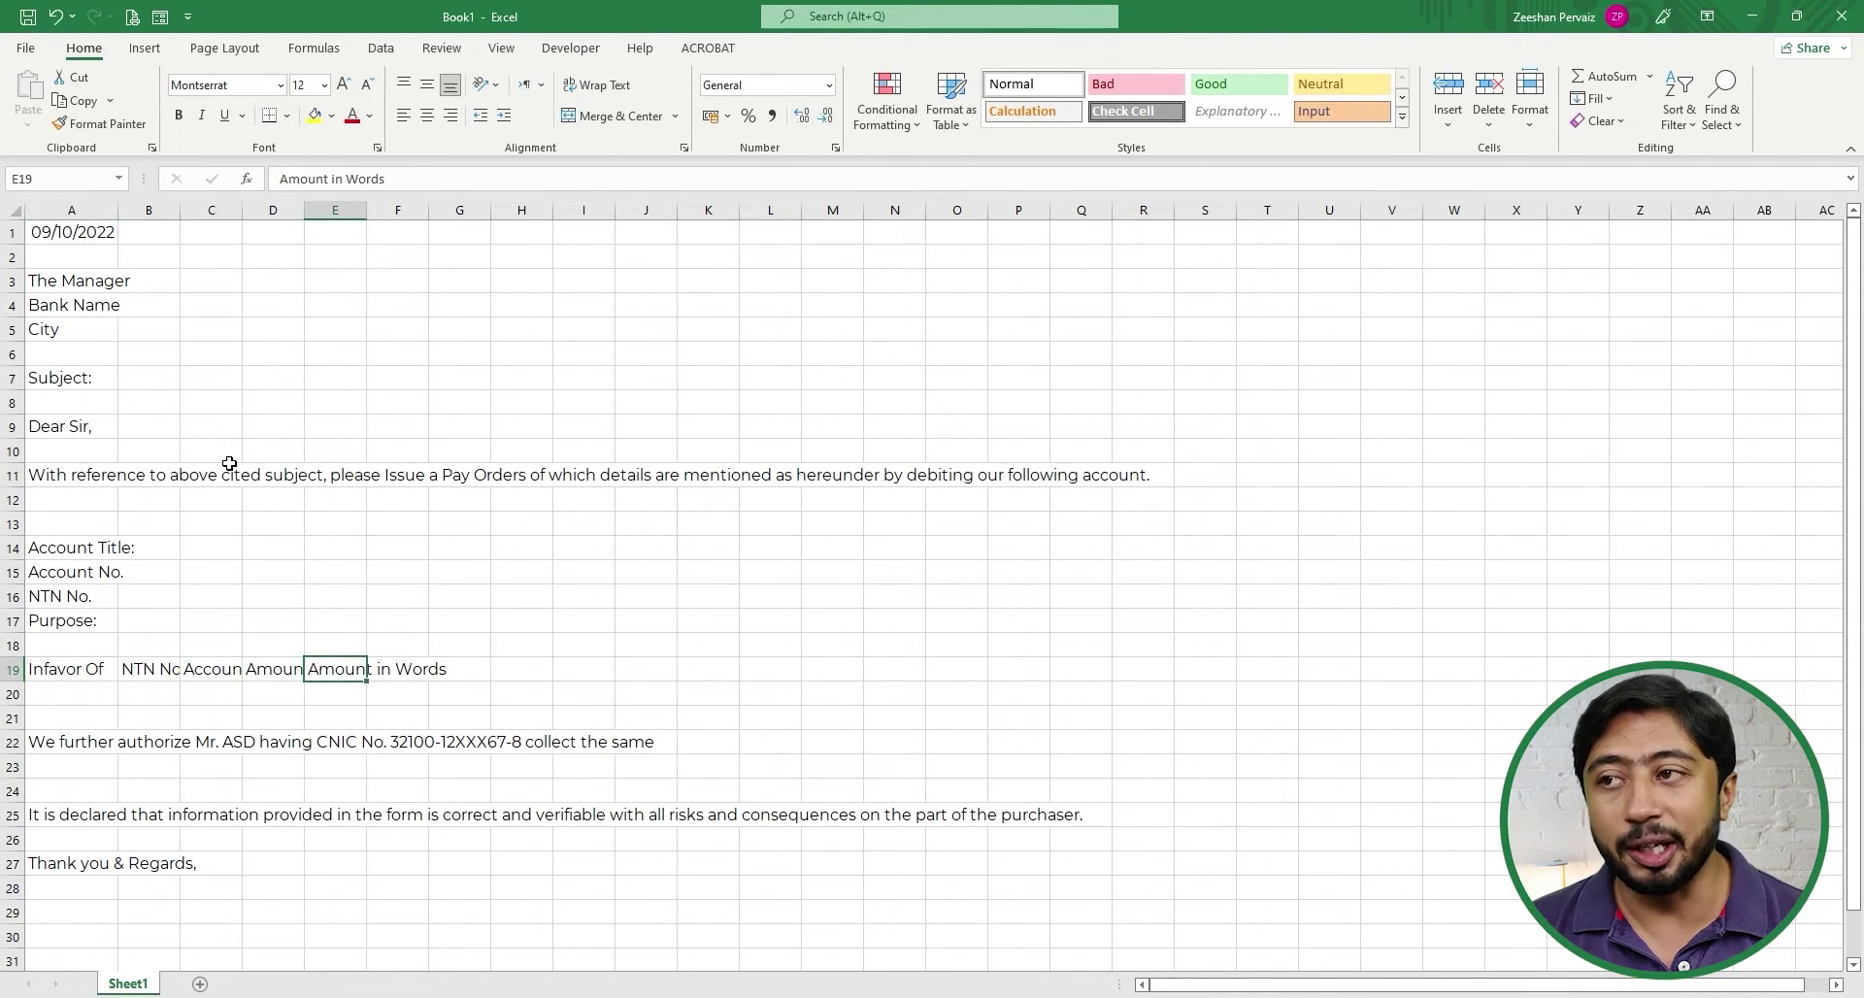
key(Left)
key(Left)
key(Left)
key(Left)
key(Right)
key(Right)
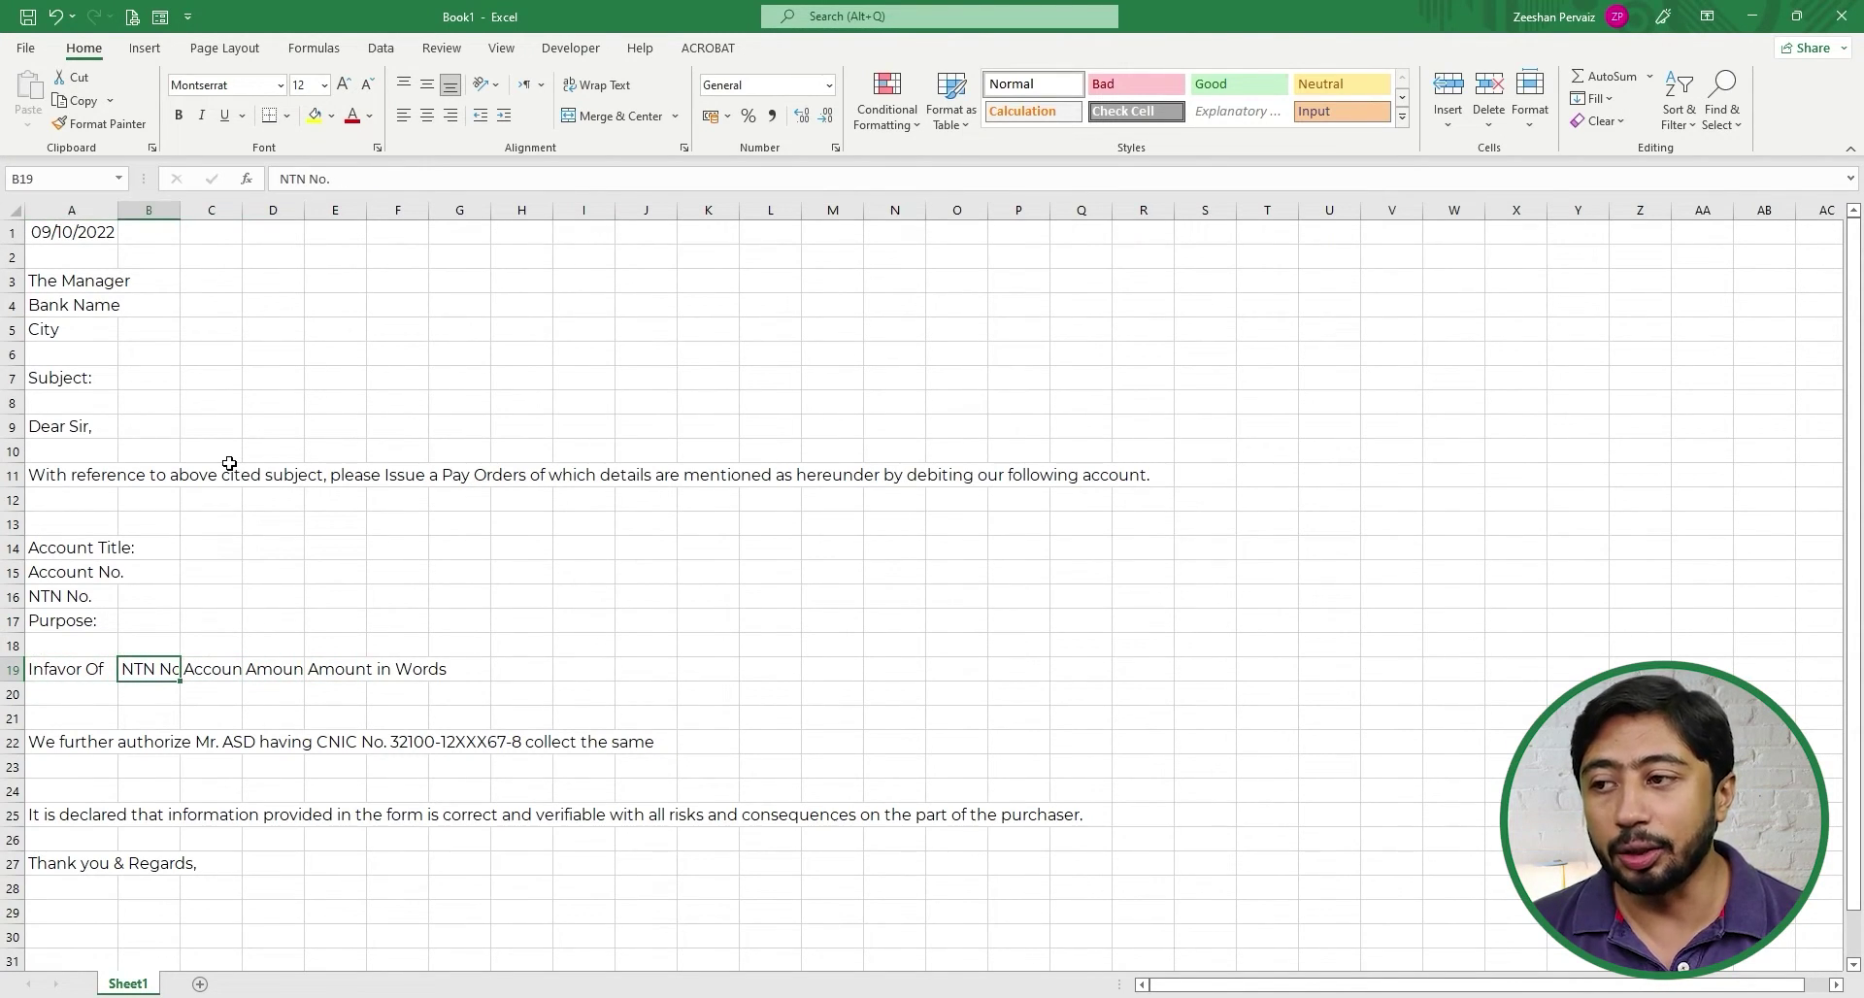
key(Right)
key(Right)
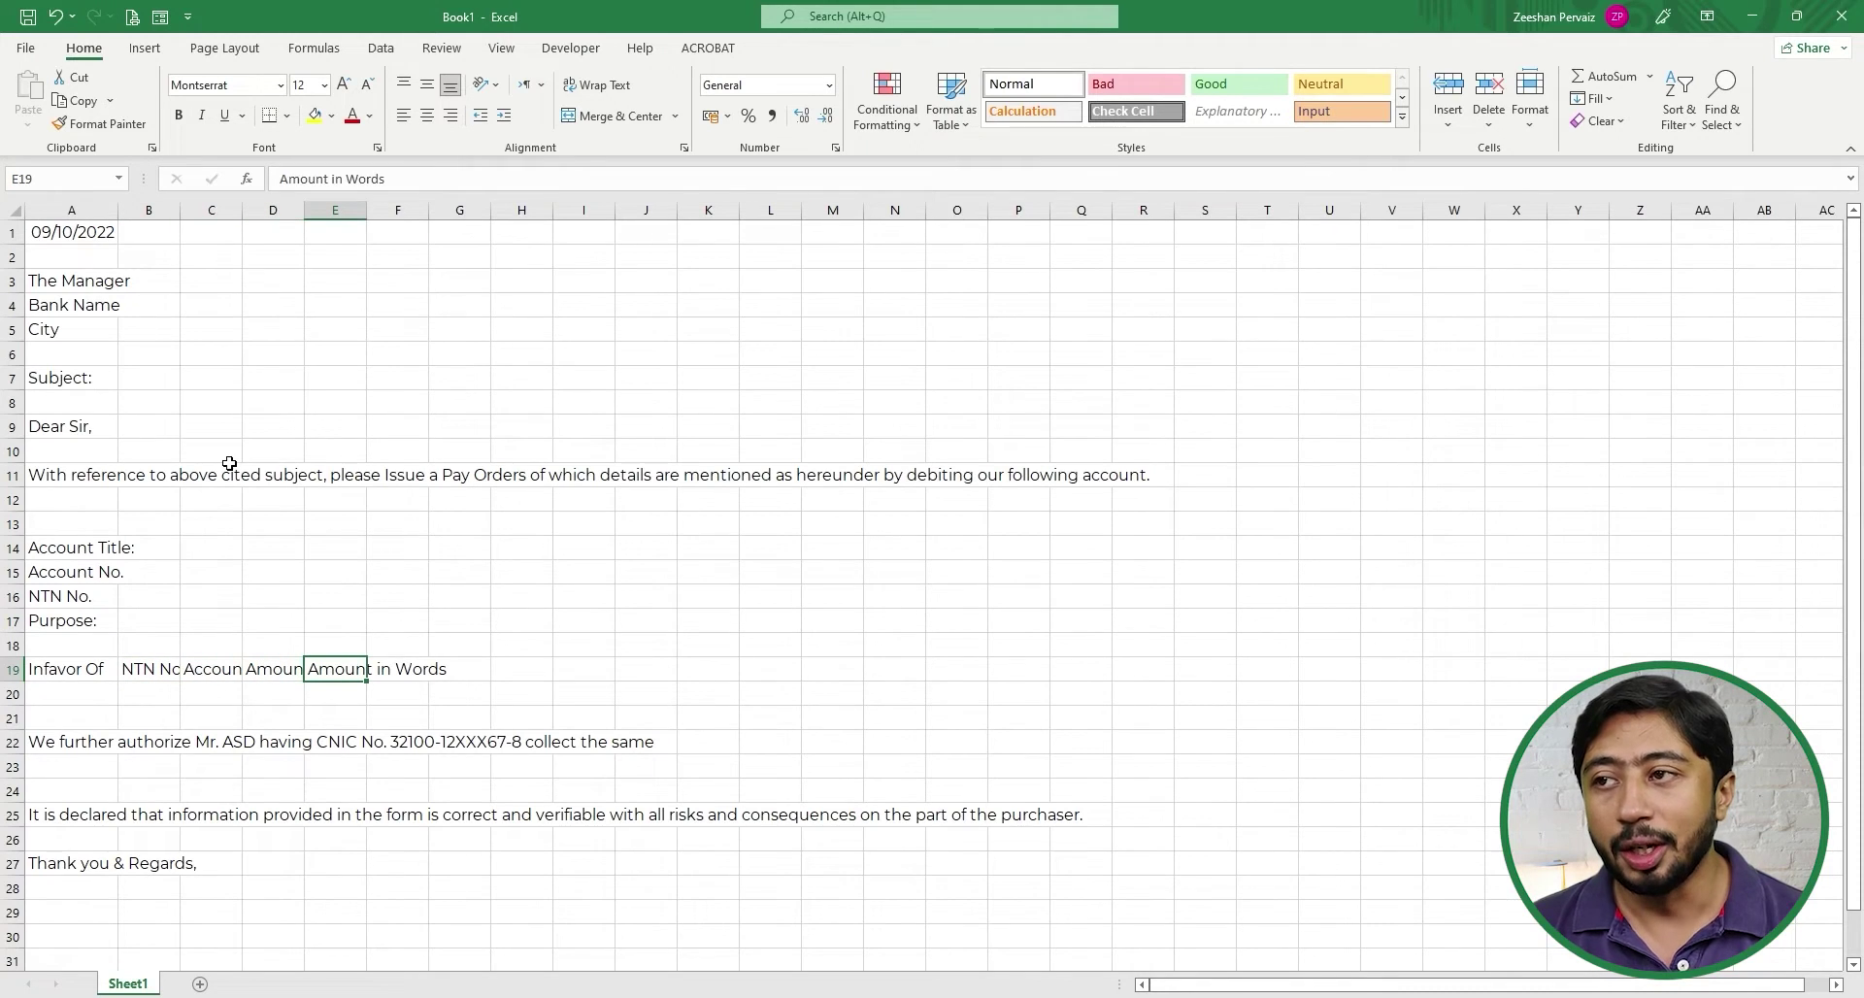
key(Right)
key(Left)
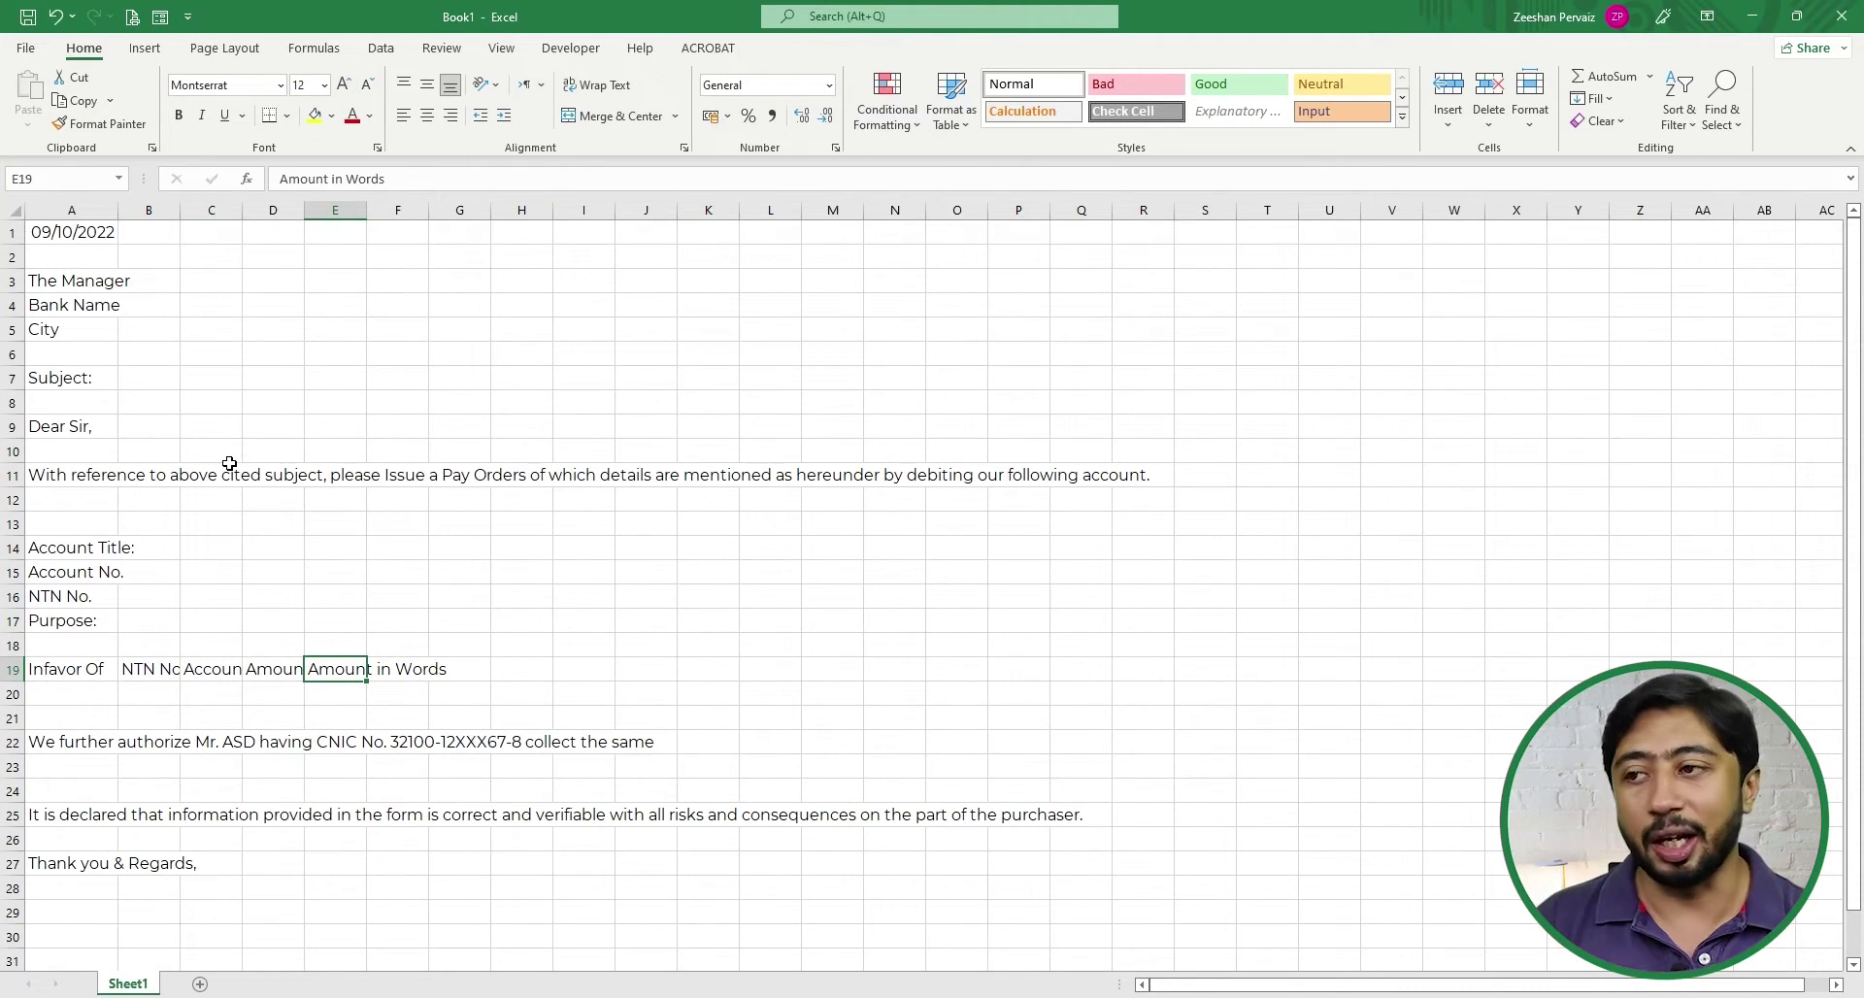
- Select the opening paragraph range A11:E11
key(Up)
key(Up)
key(Up)
key(Up)
key(Up)
key(Up)
key(Up)
key(Left)
key(Left)
key(Left)
key(Up)
key(Left)
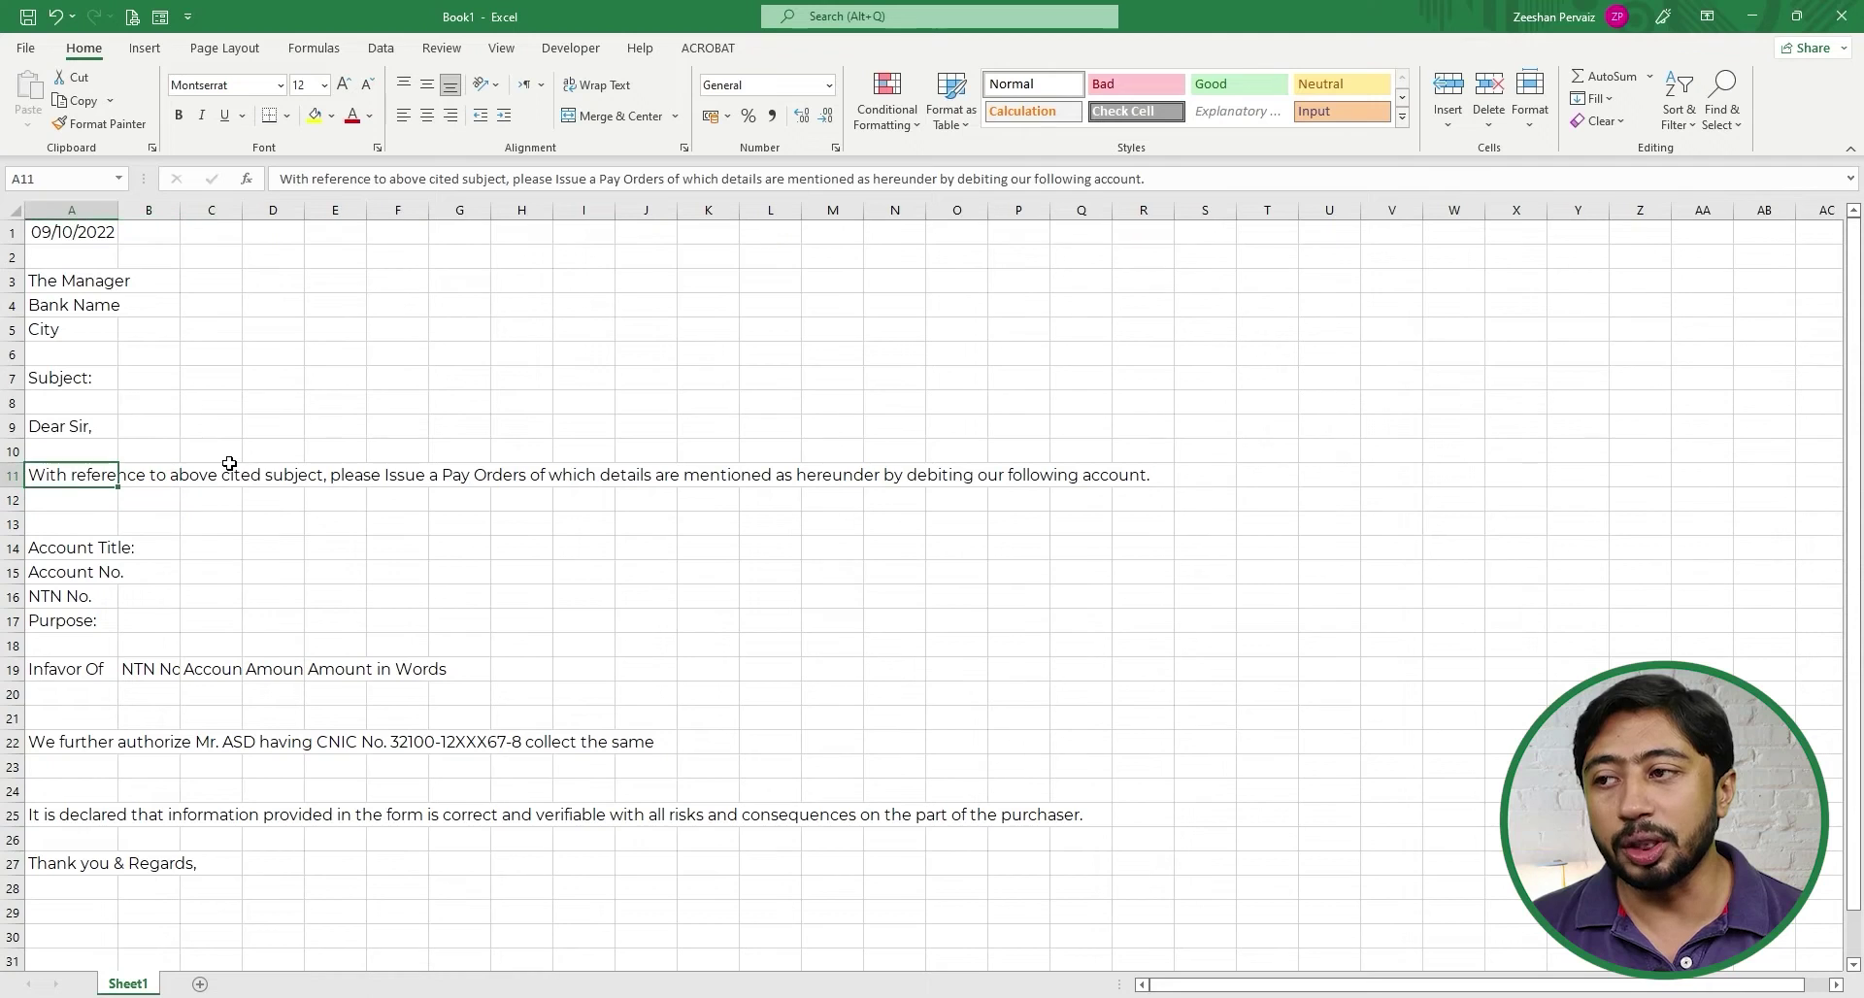
key(shift+Right)
key(shift+Right)
key(shift+Right)
key(shift+Right)
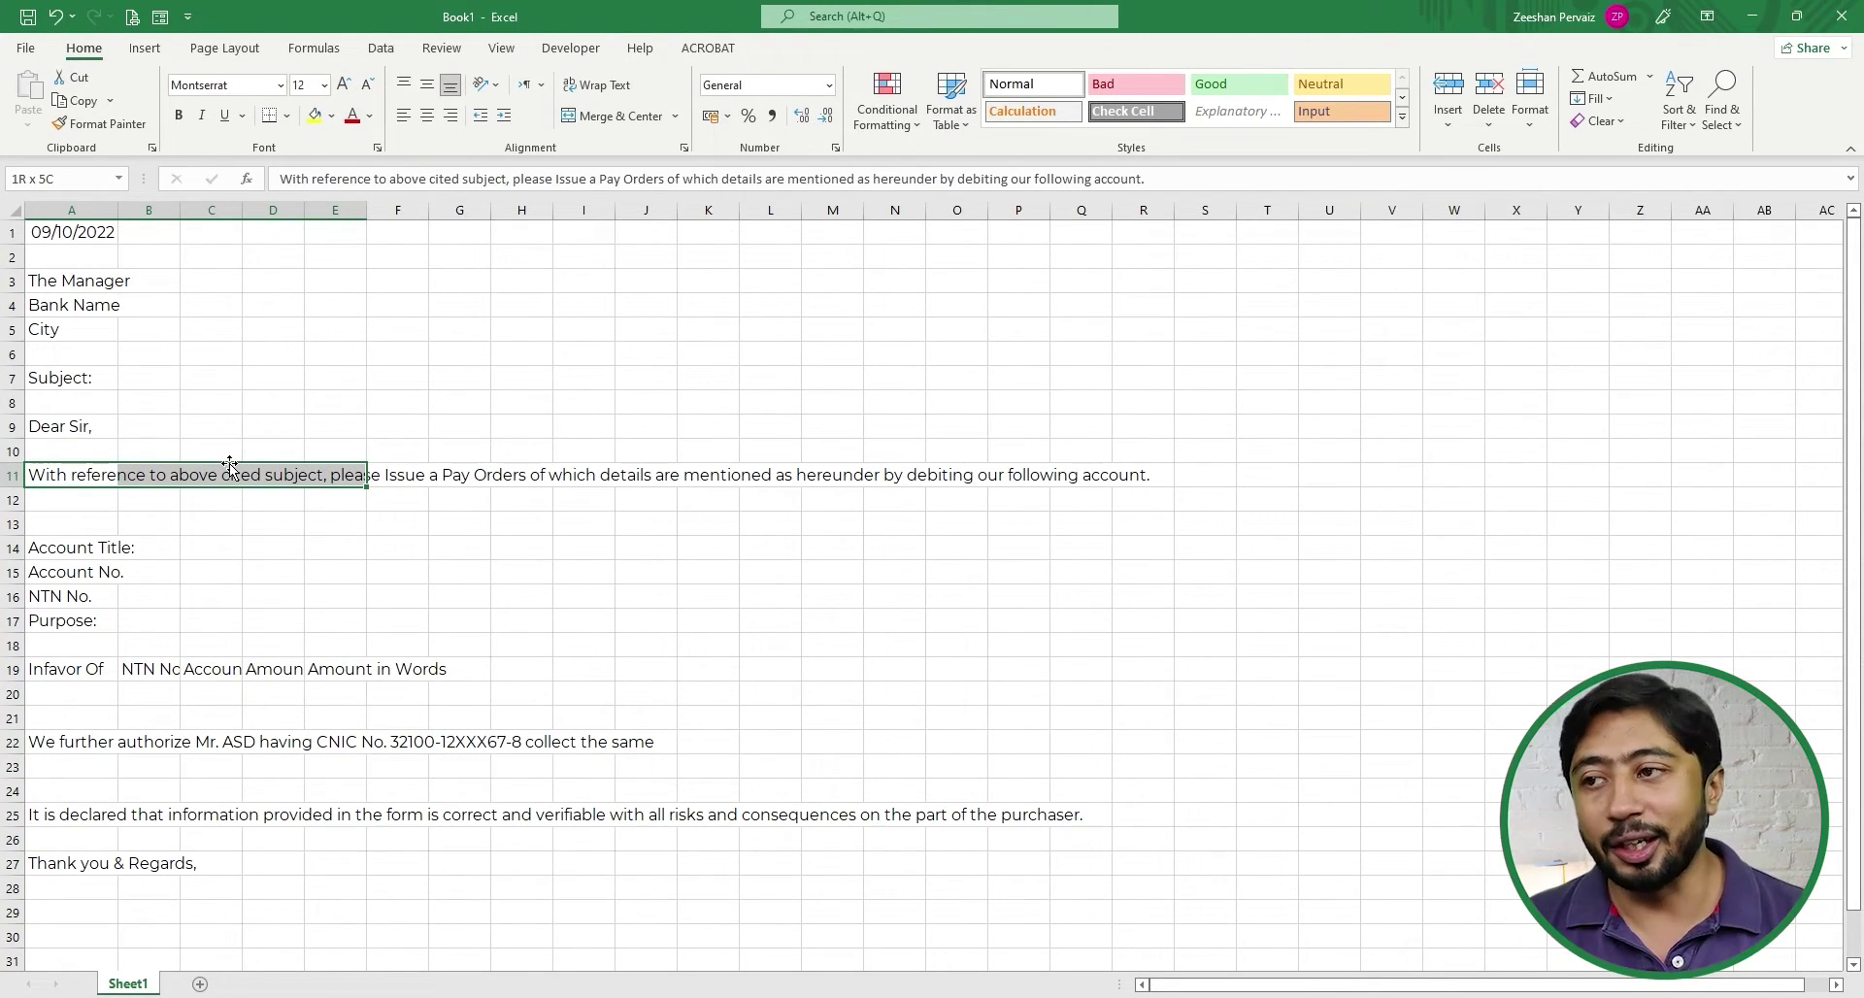
- Merge A11:E11, left-align it, make row 11 height 60 and wrap the paragraph
click(617, 115)
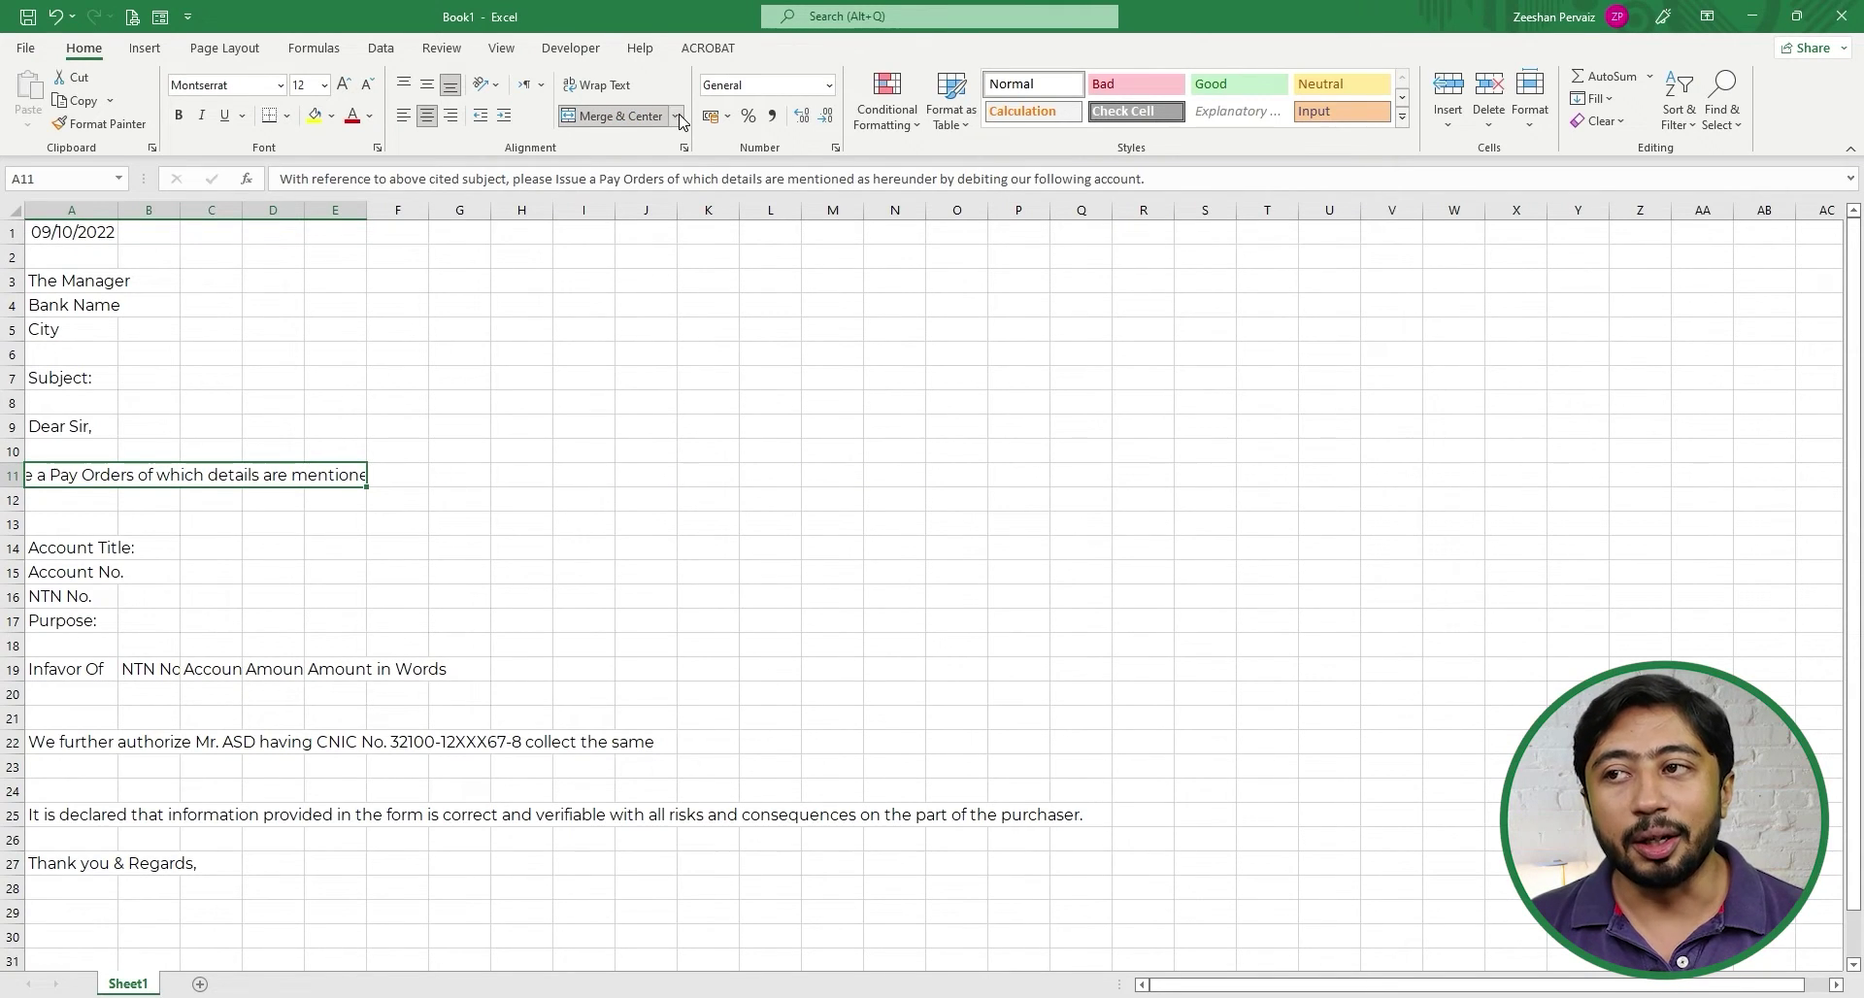
click(403, 116)
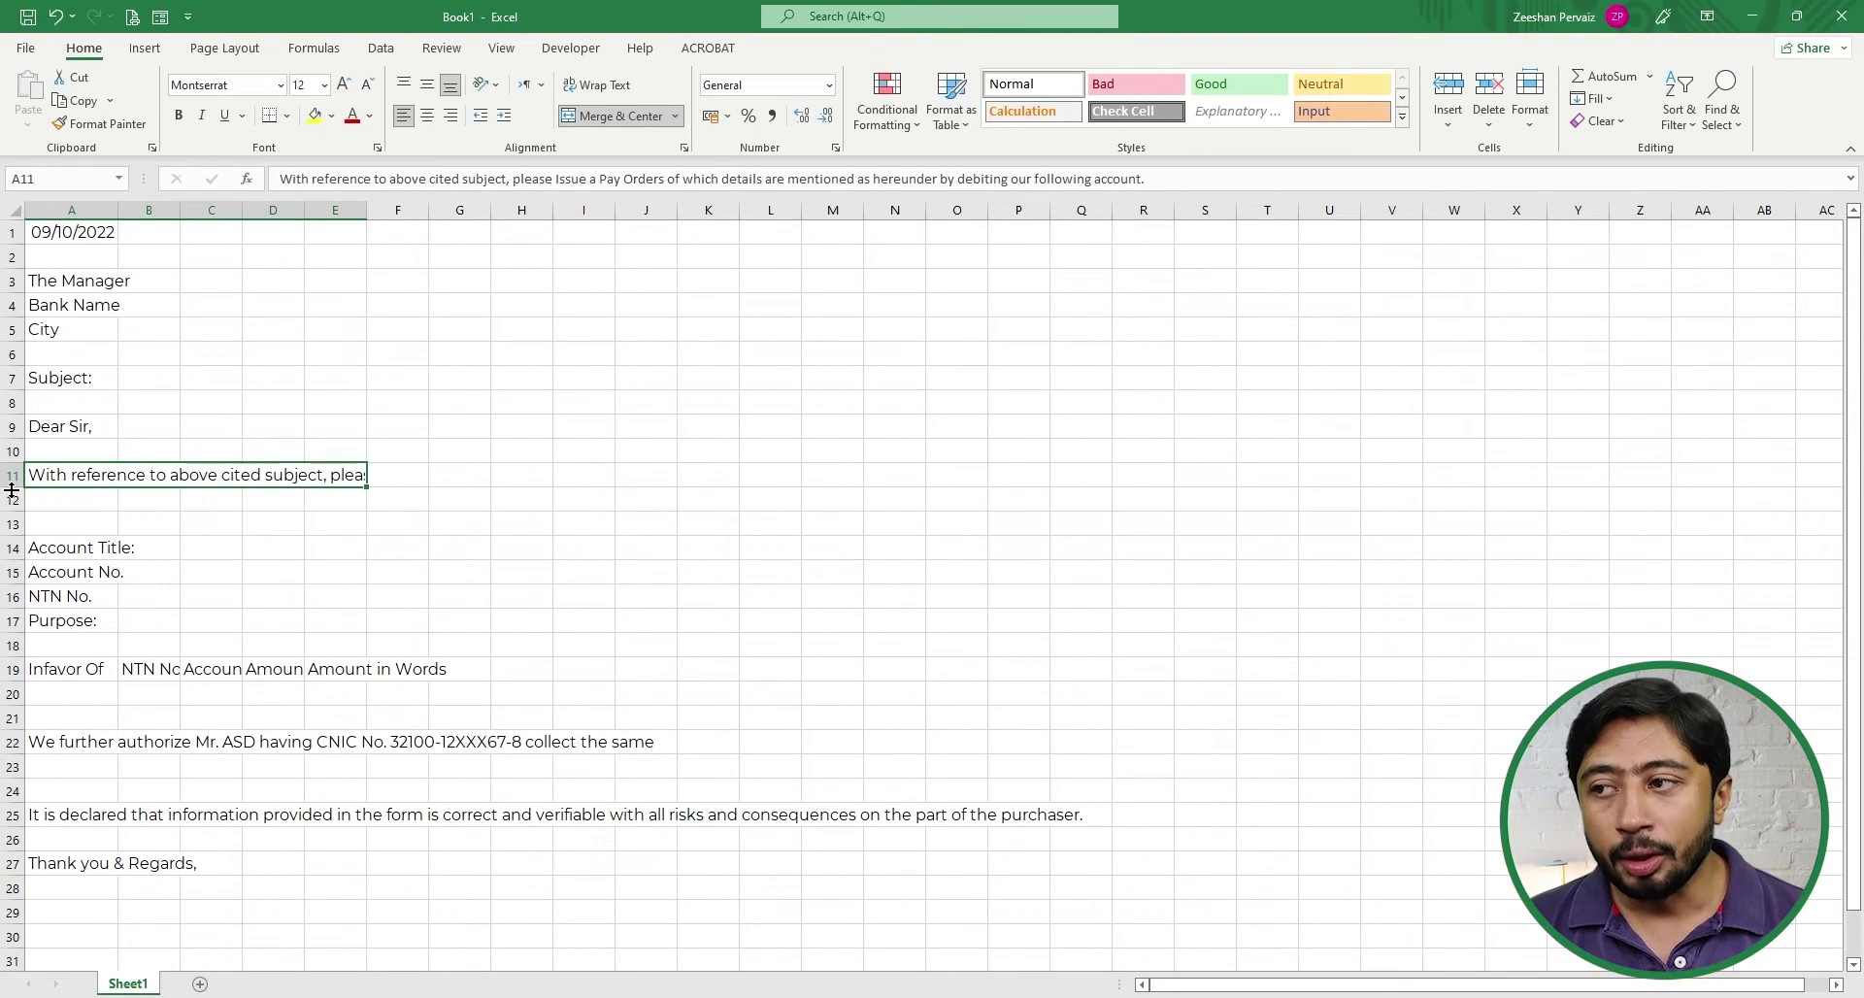
drag(12, 490, 14, 542)
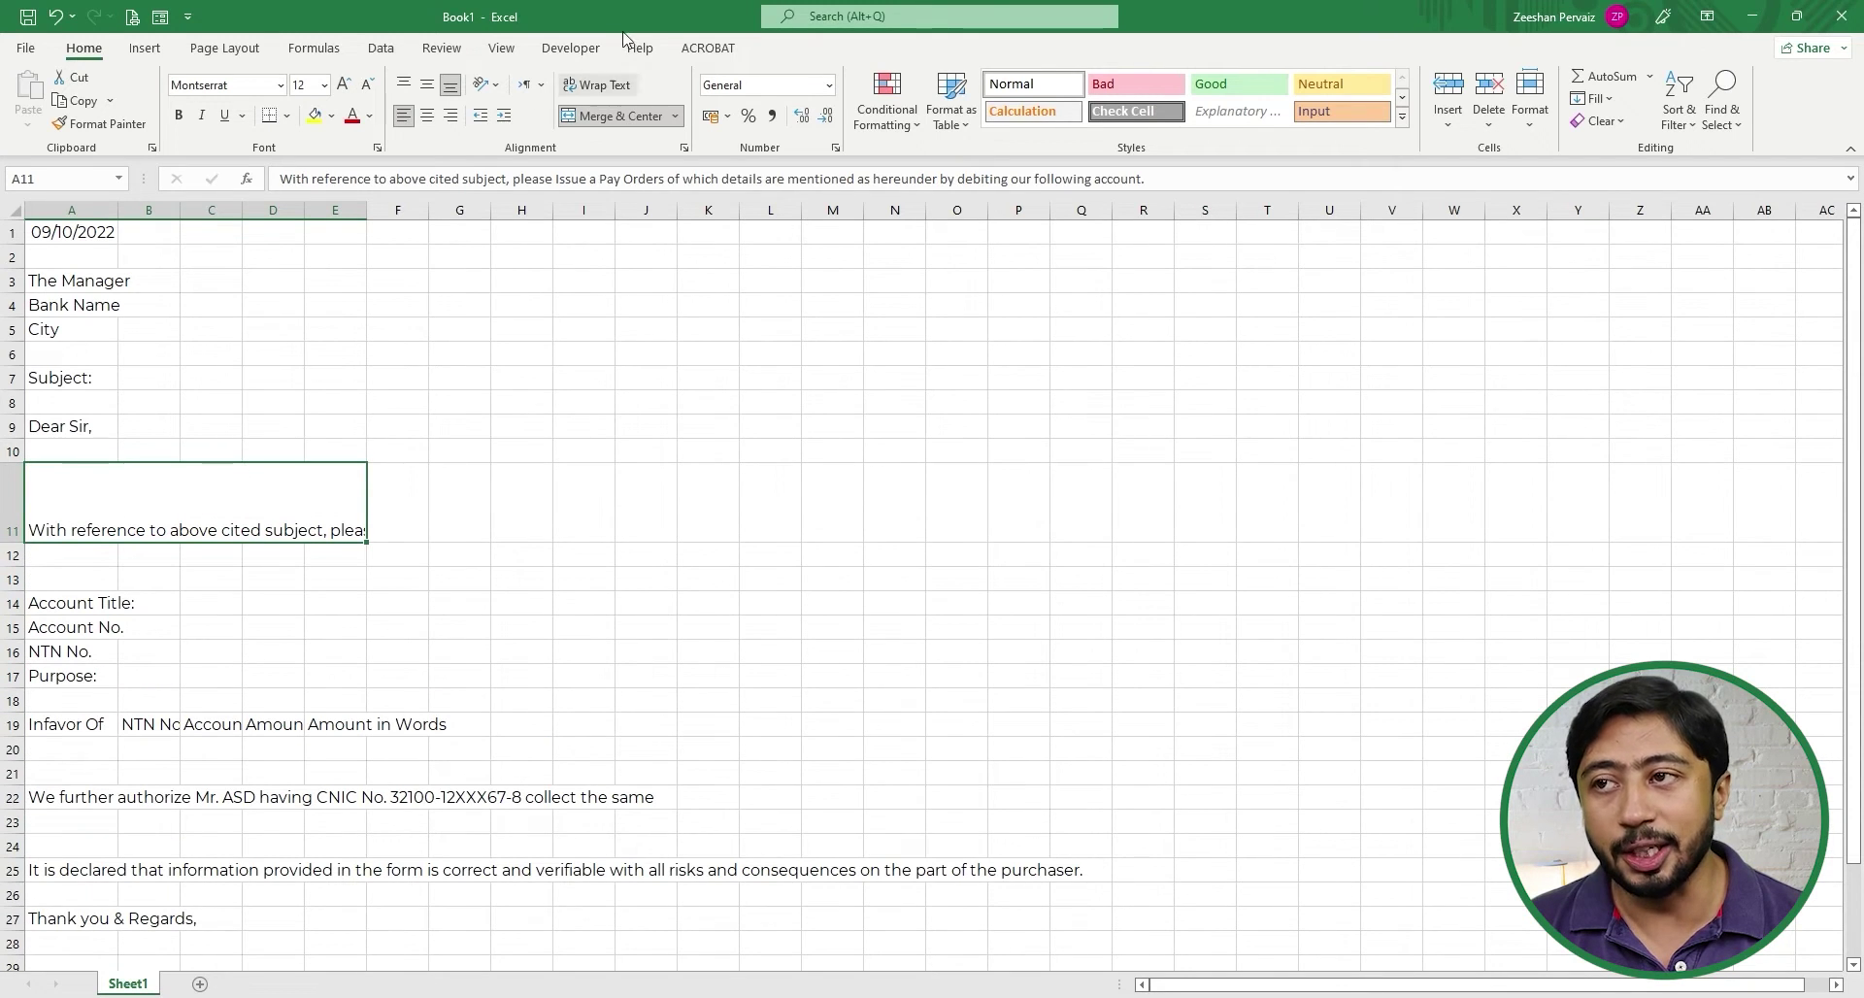
click(594, 85)
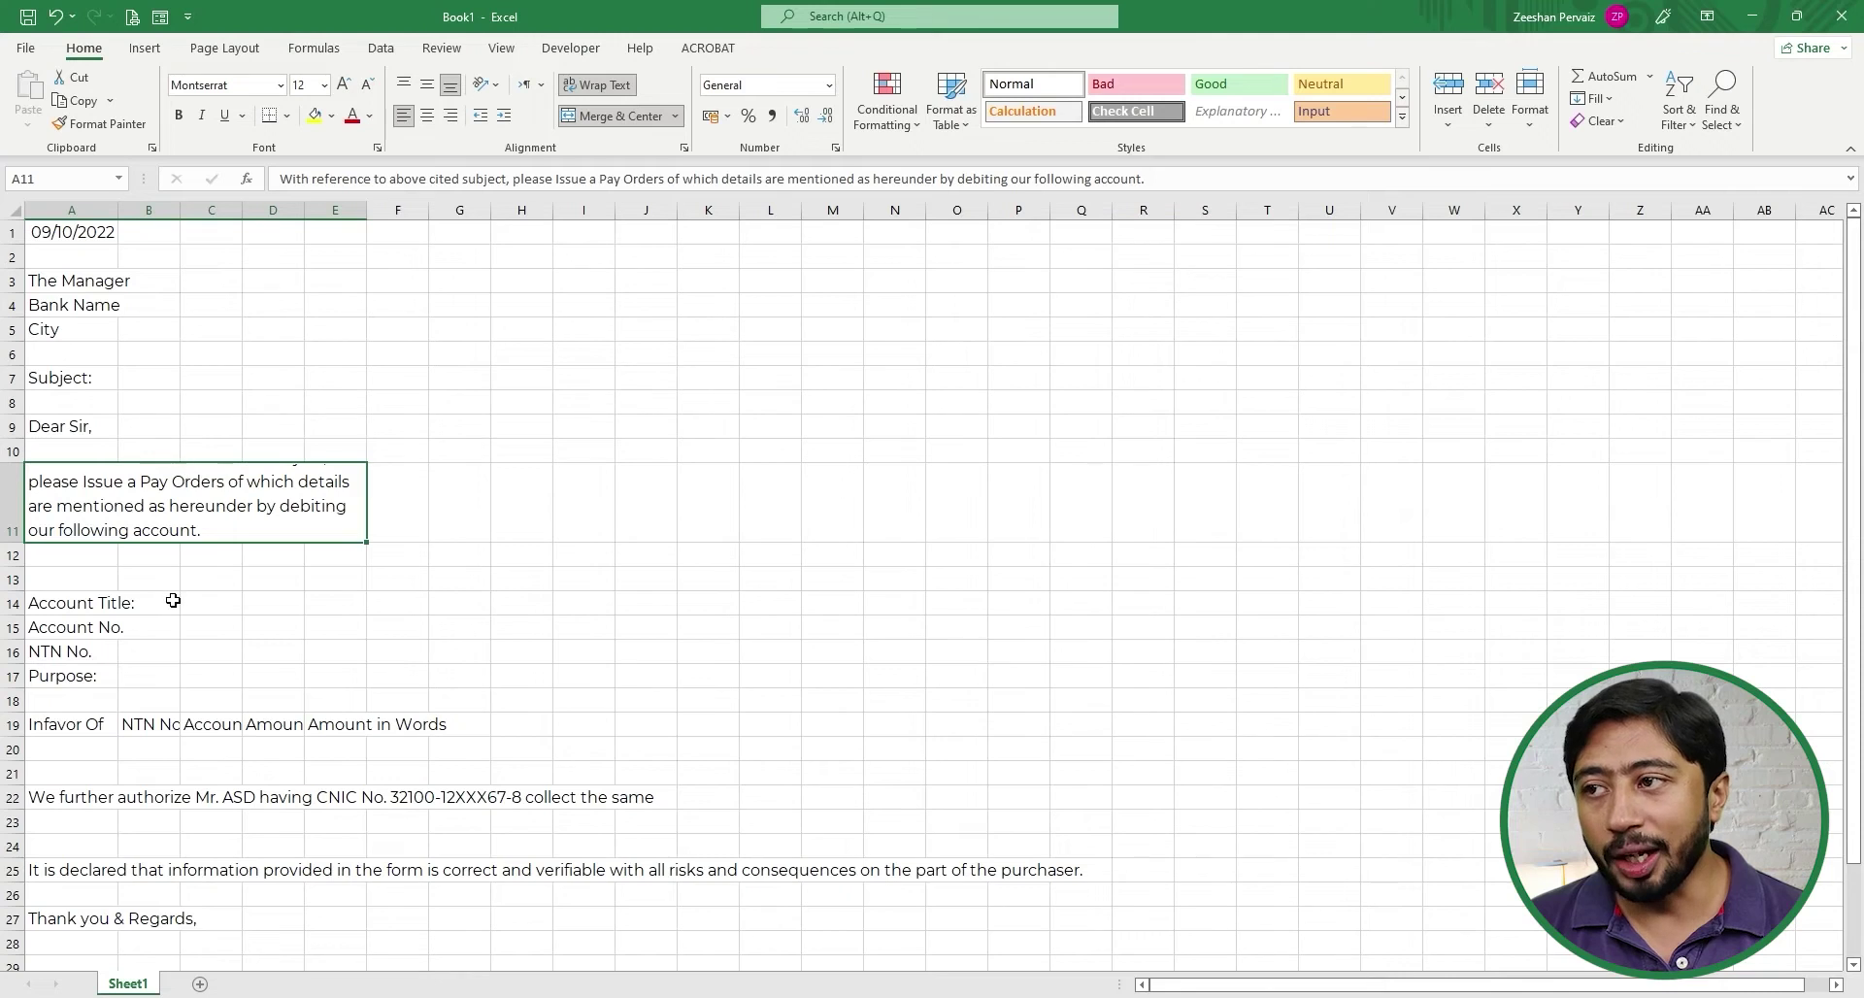
click(131, 376)
- Make the Subject: label and the Dear Sir, greeting bold
key(Left)
key(Right)
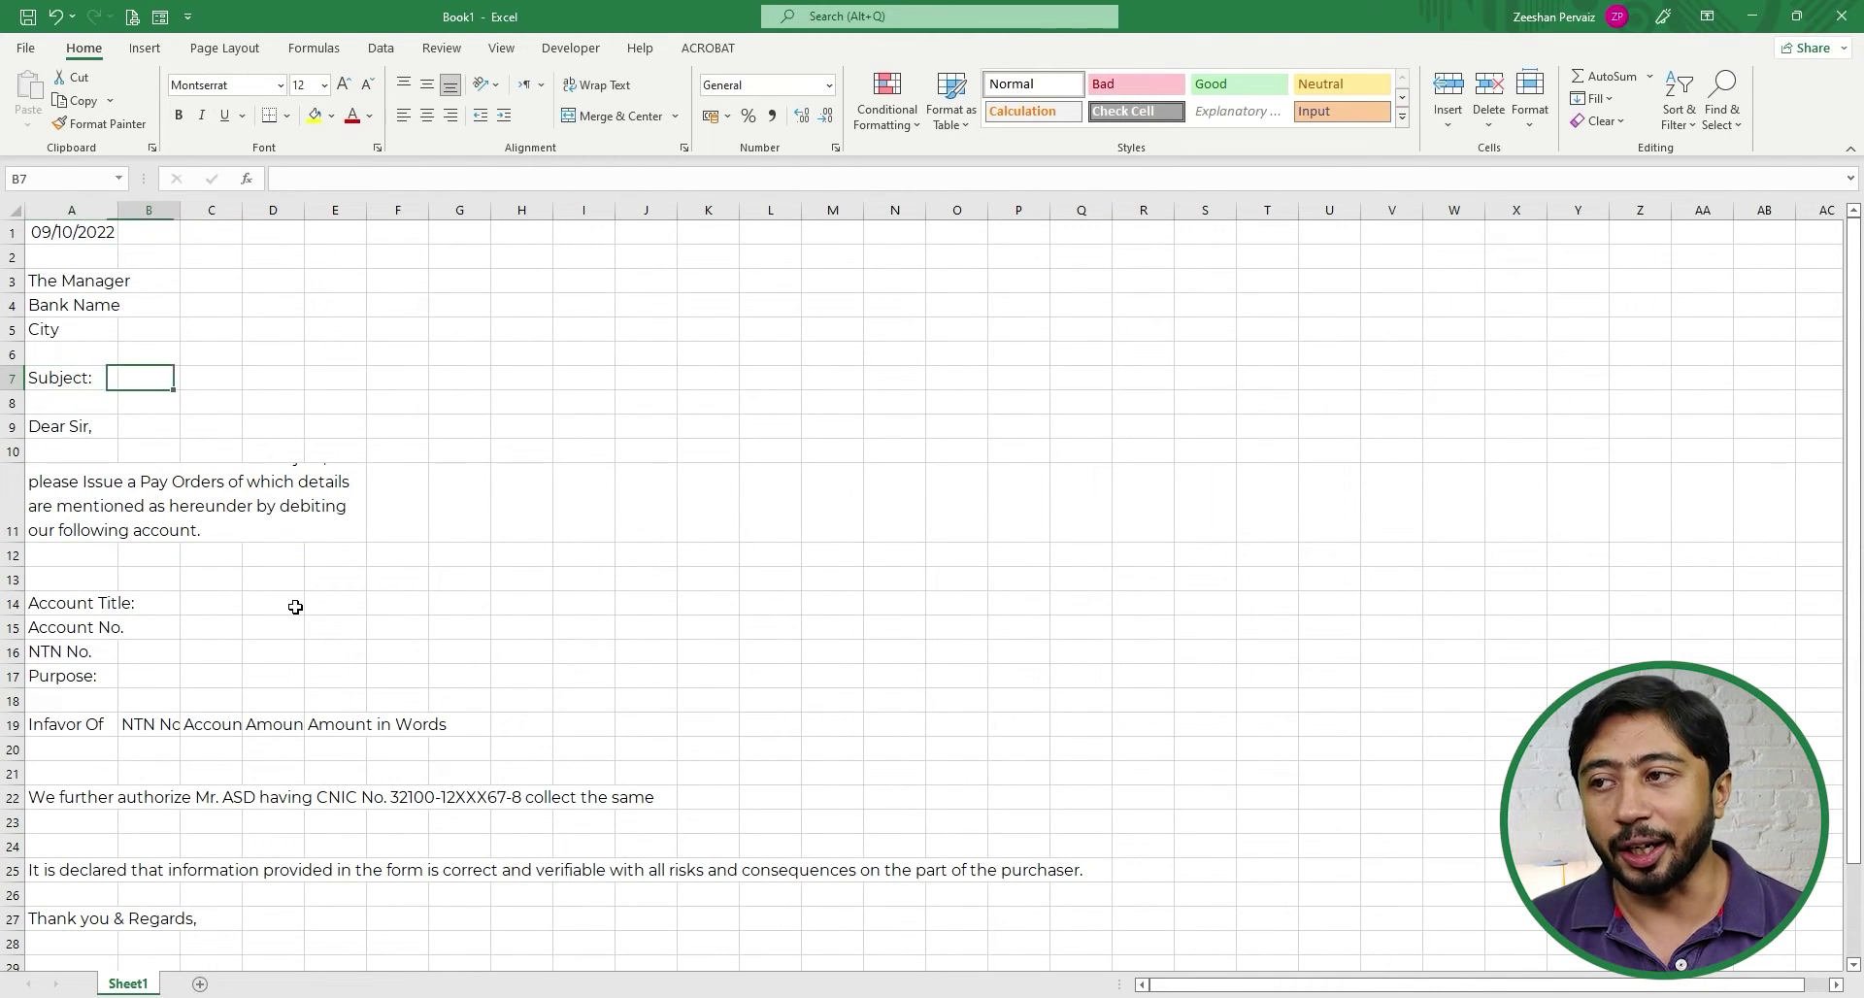
key(Left)
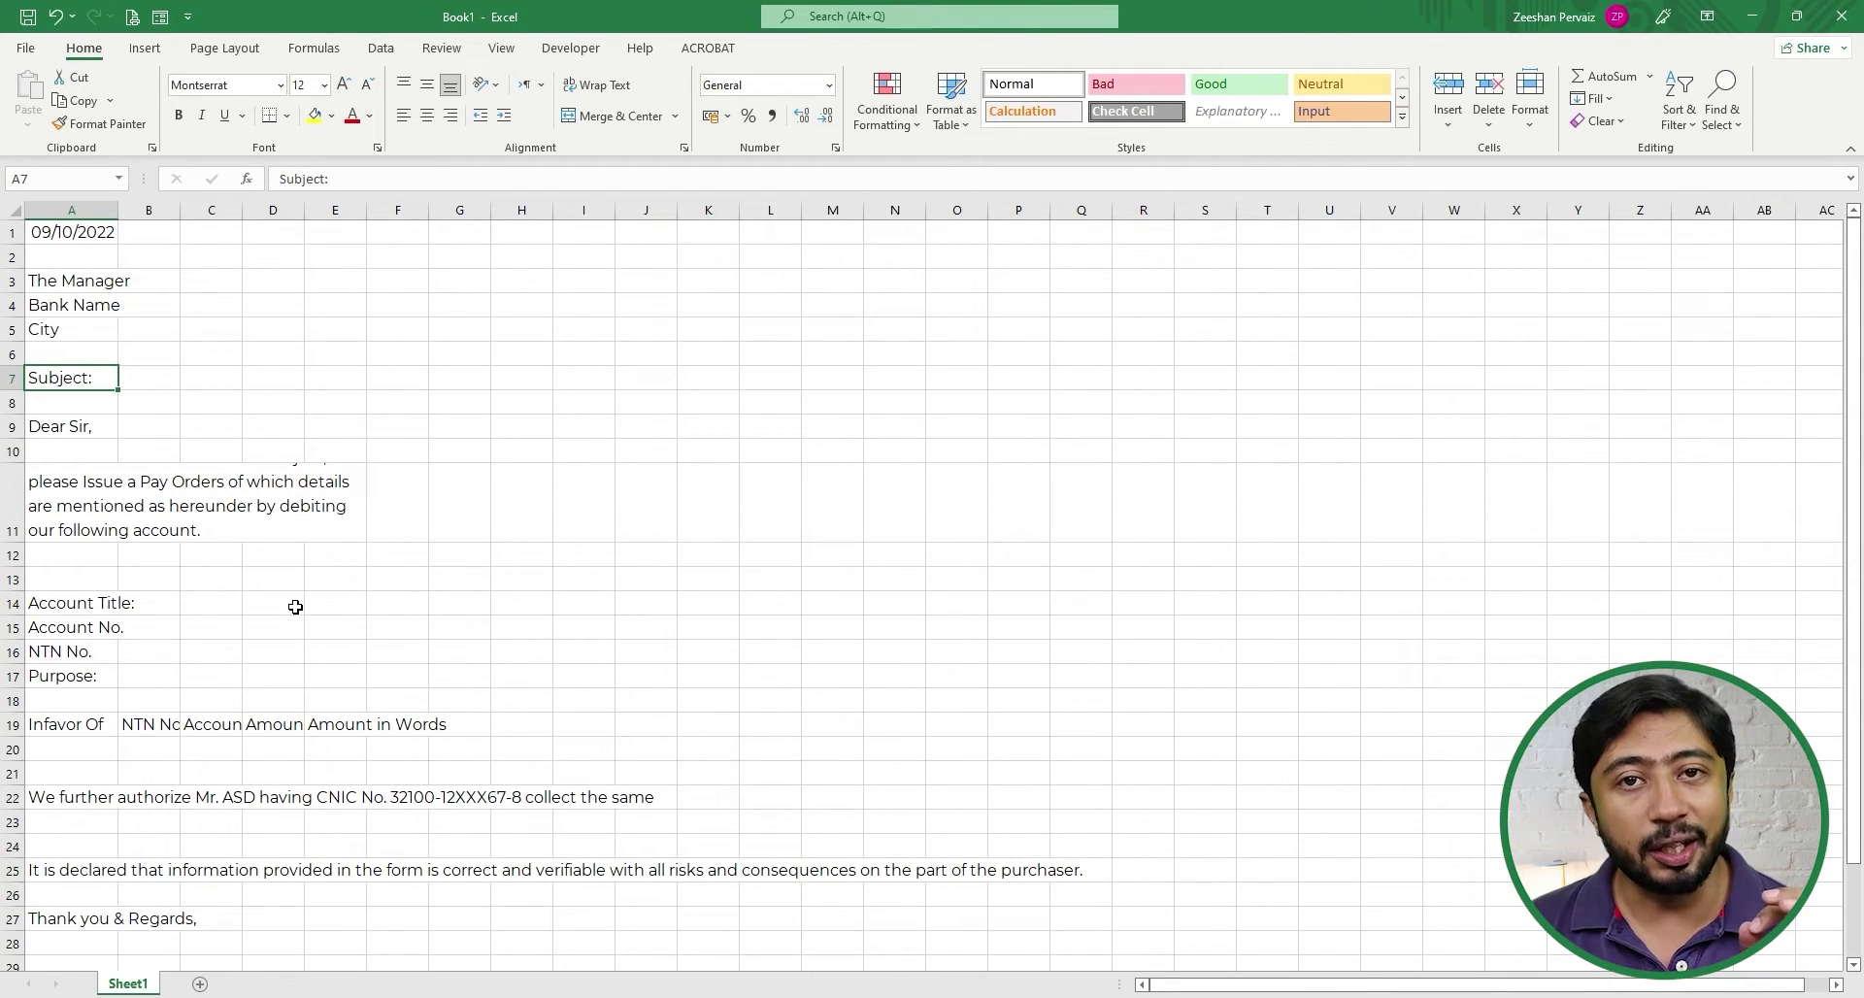
key(ctrl+b)
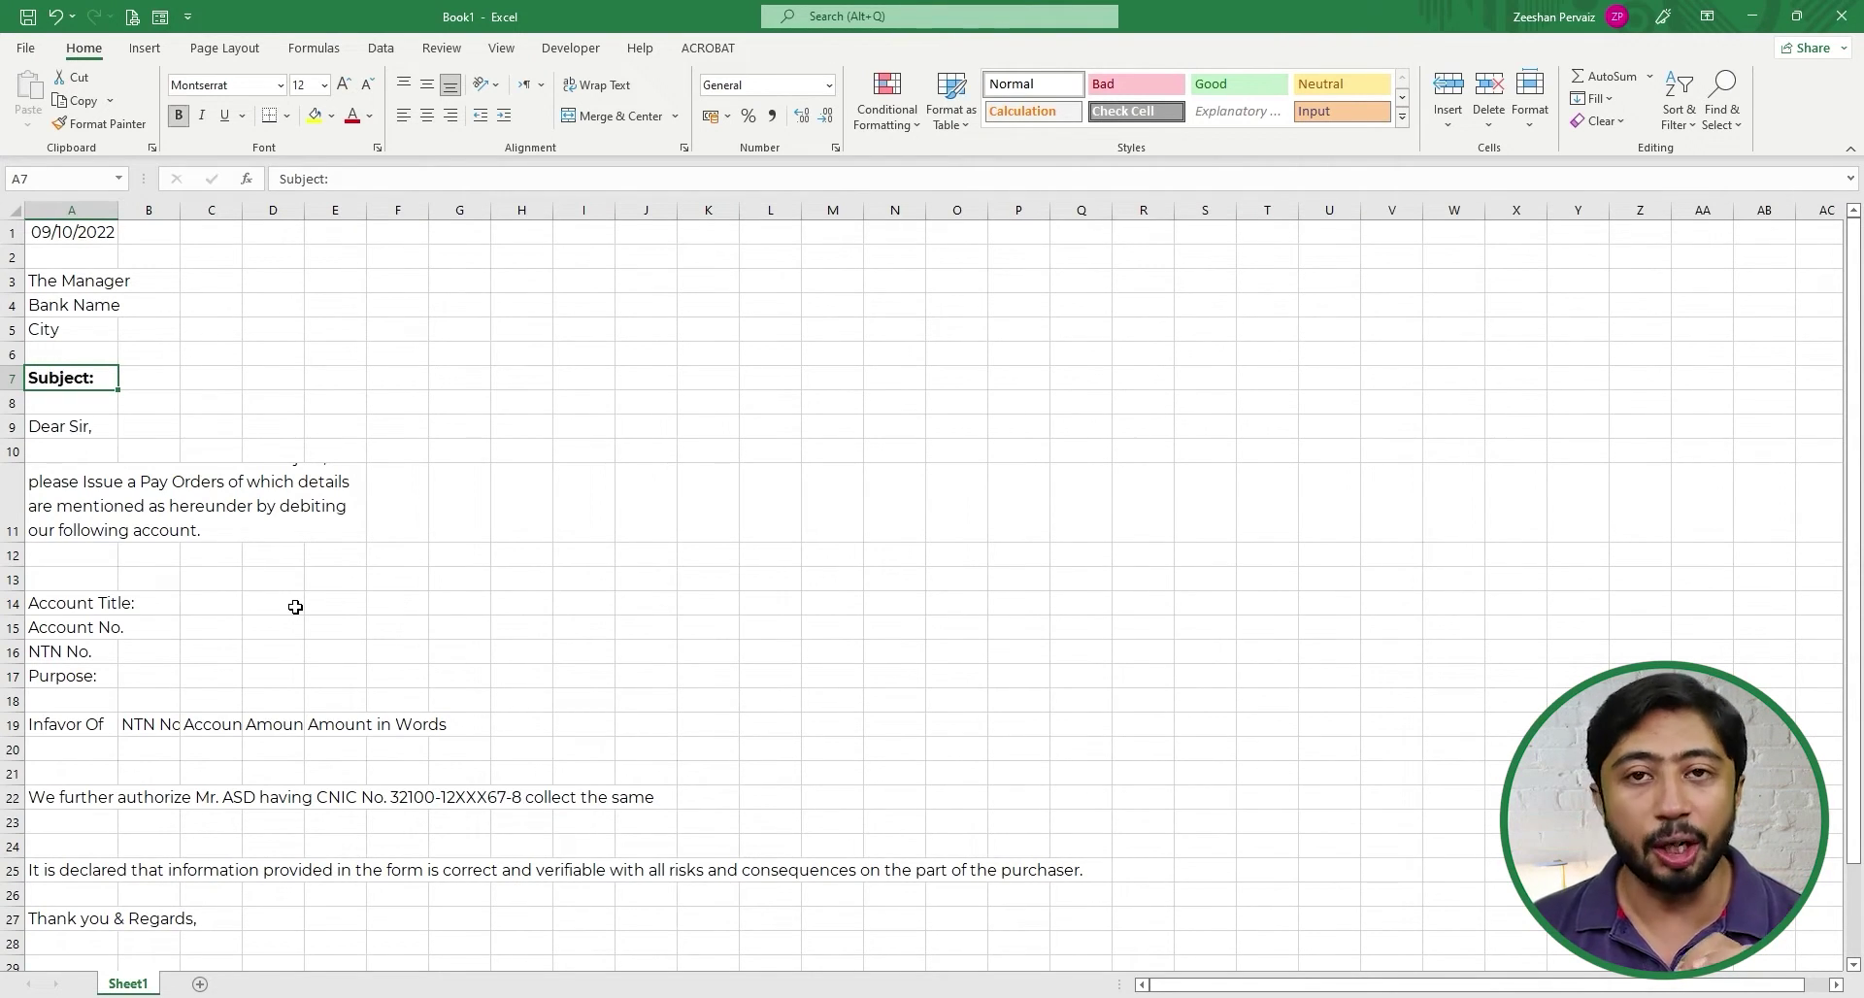
key(Down)
key(Down)
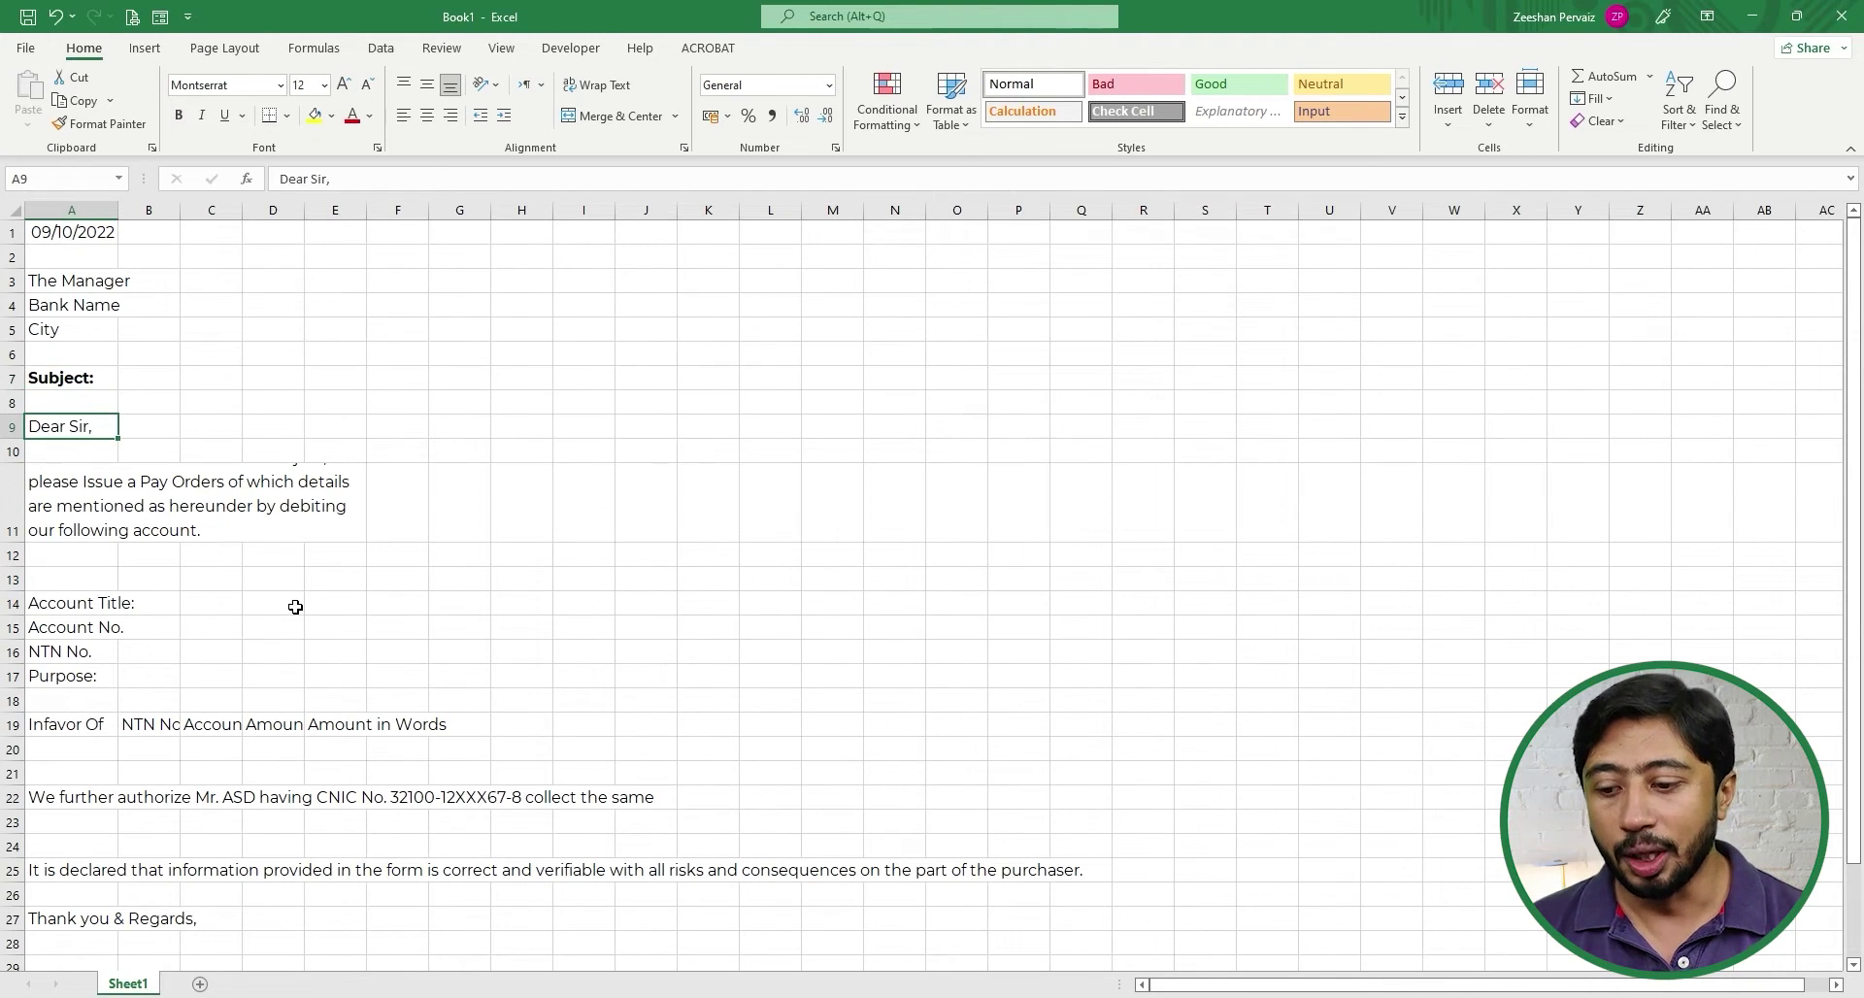
key(ctrl+b)
- Bold the four account labels in rows 14–17
key(Down)
key(Down)
key(Down)
key(Down)
key(Down)
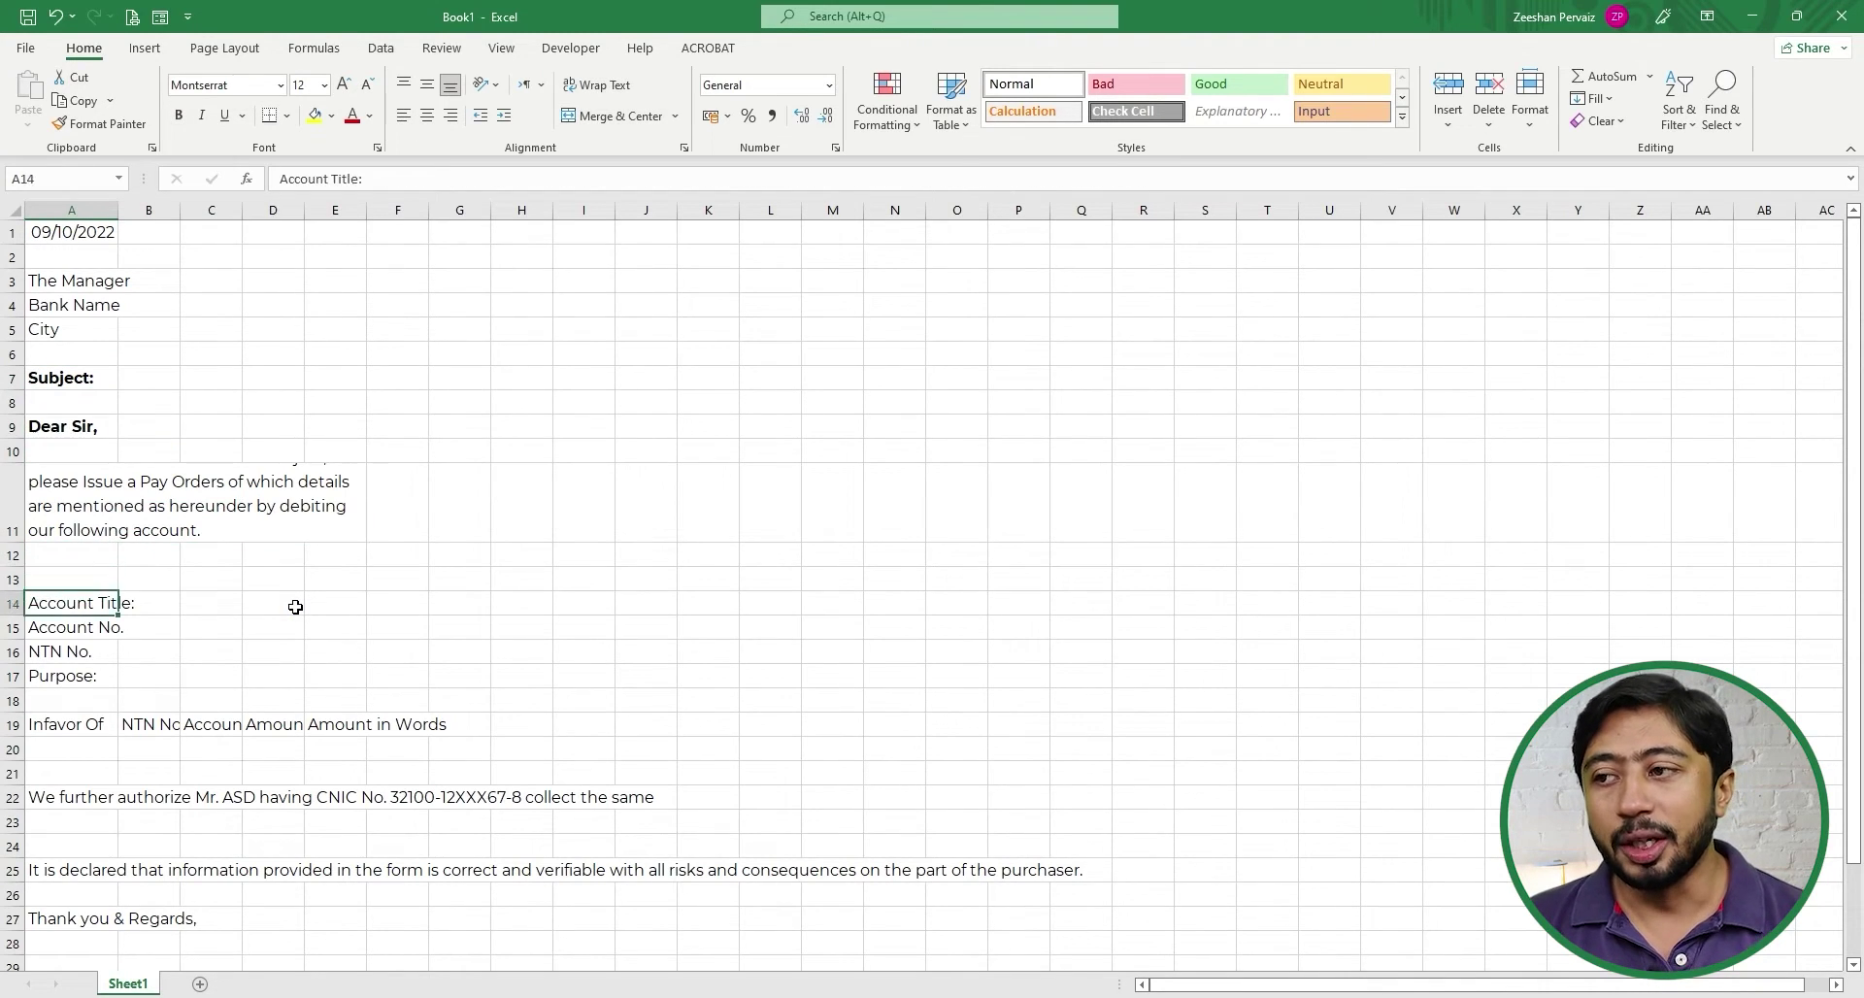
key(Down)
key(Up)
key(shift+Down)
key(shift+Down)
key(shift+Down)
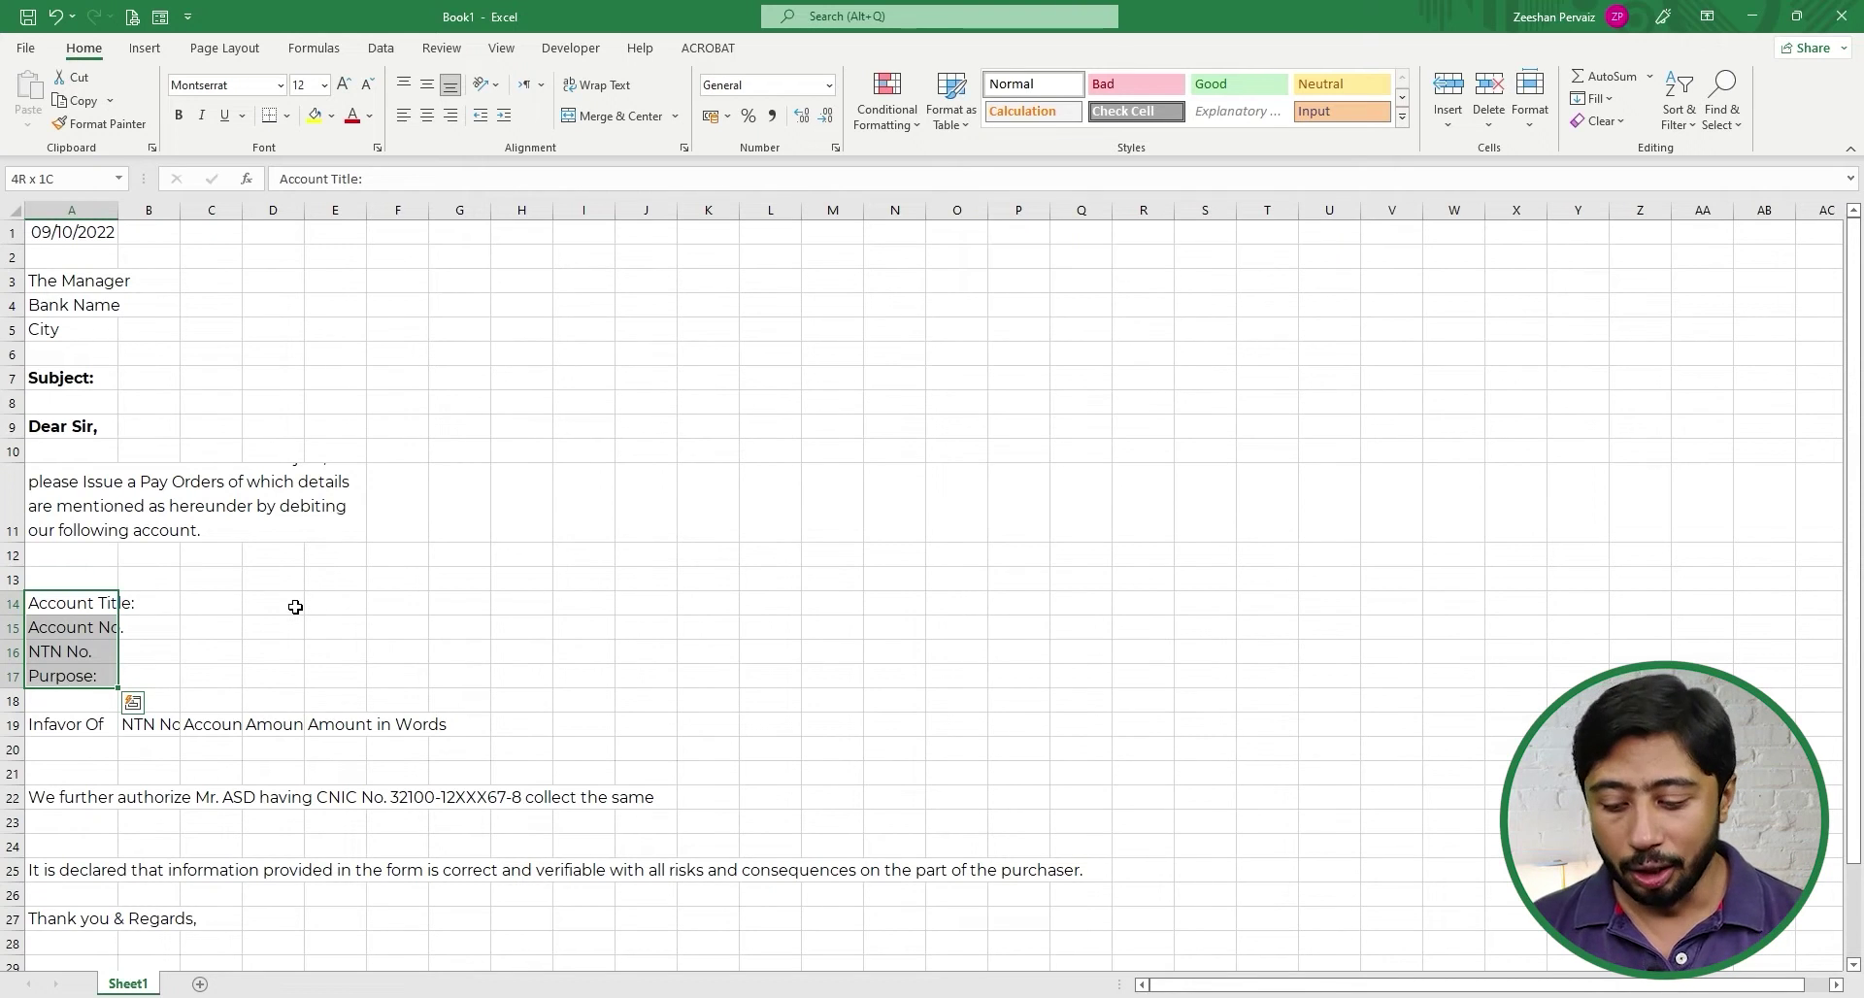
key(ctrl+b)
- Bold the row 19 payee table headings, then select the table range A19:E20
key(Down)
key(Down)
key(Down)
key(Down)
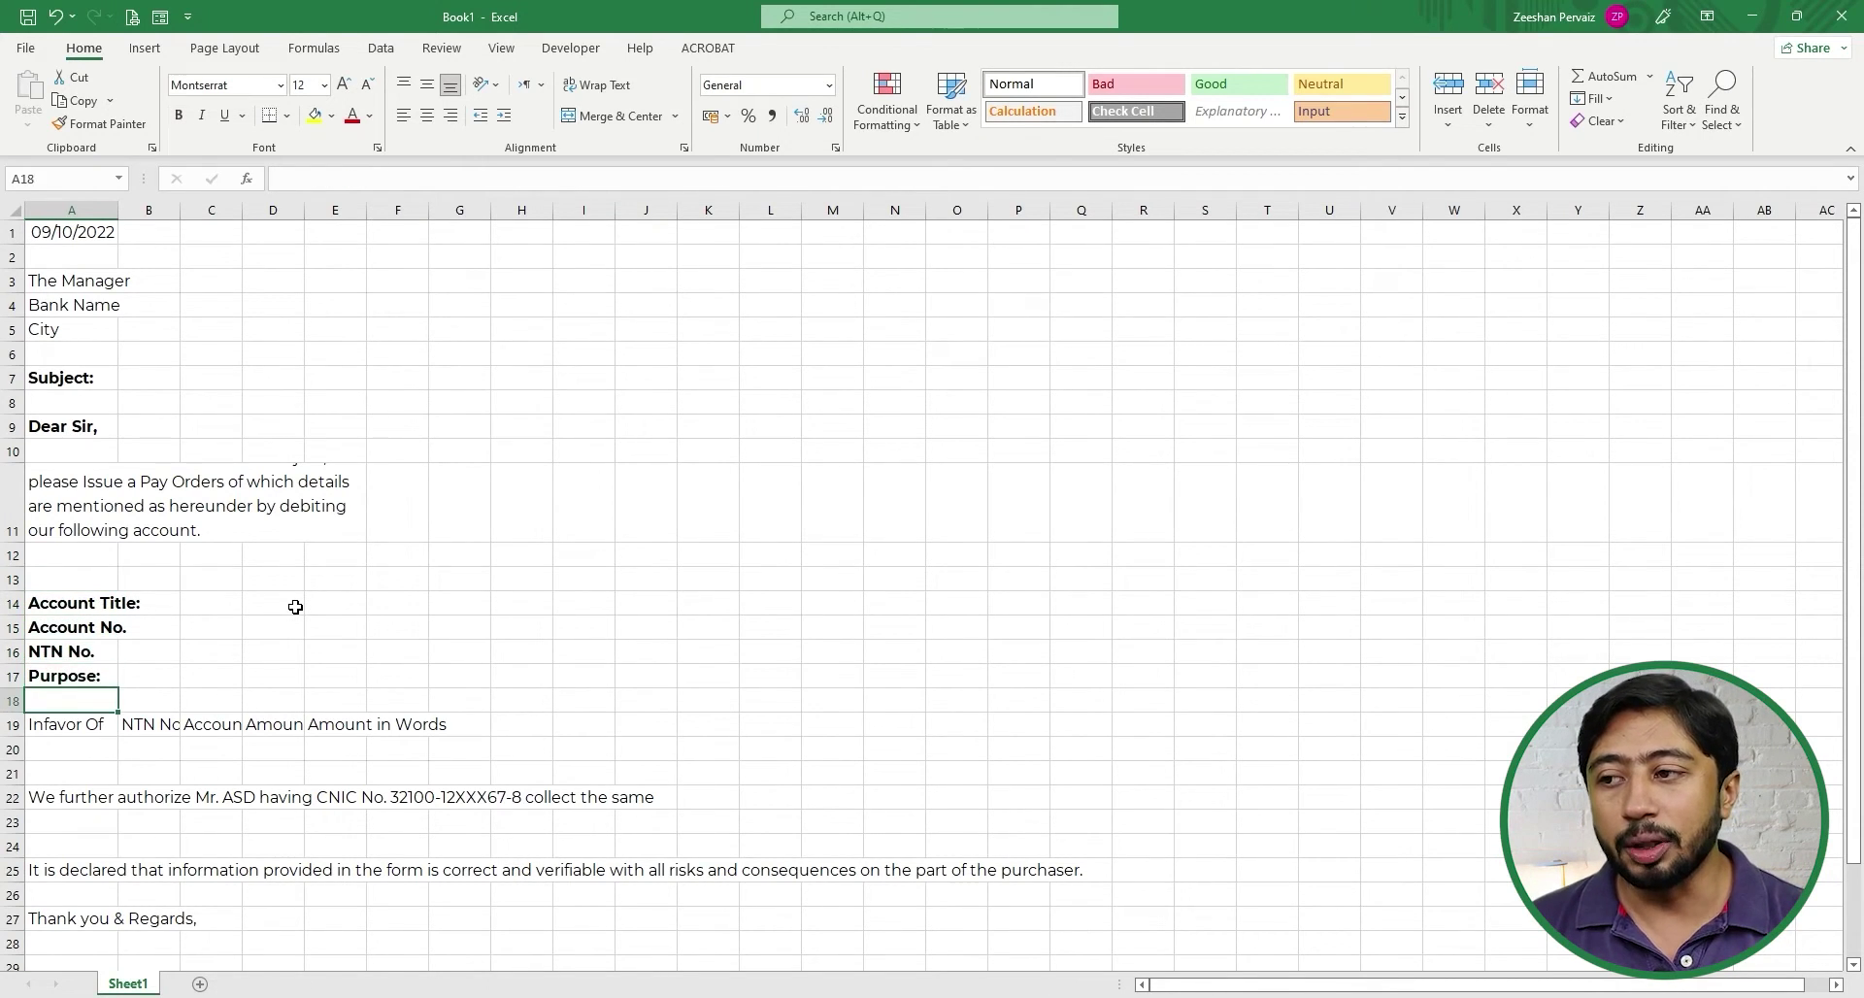
key(Down)
key(shift+Right)
key(shift+Right)
key(shift+Right)
key(shift+Right)
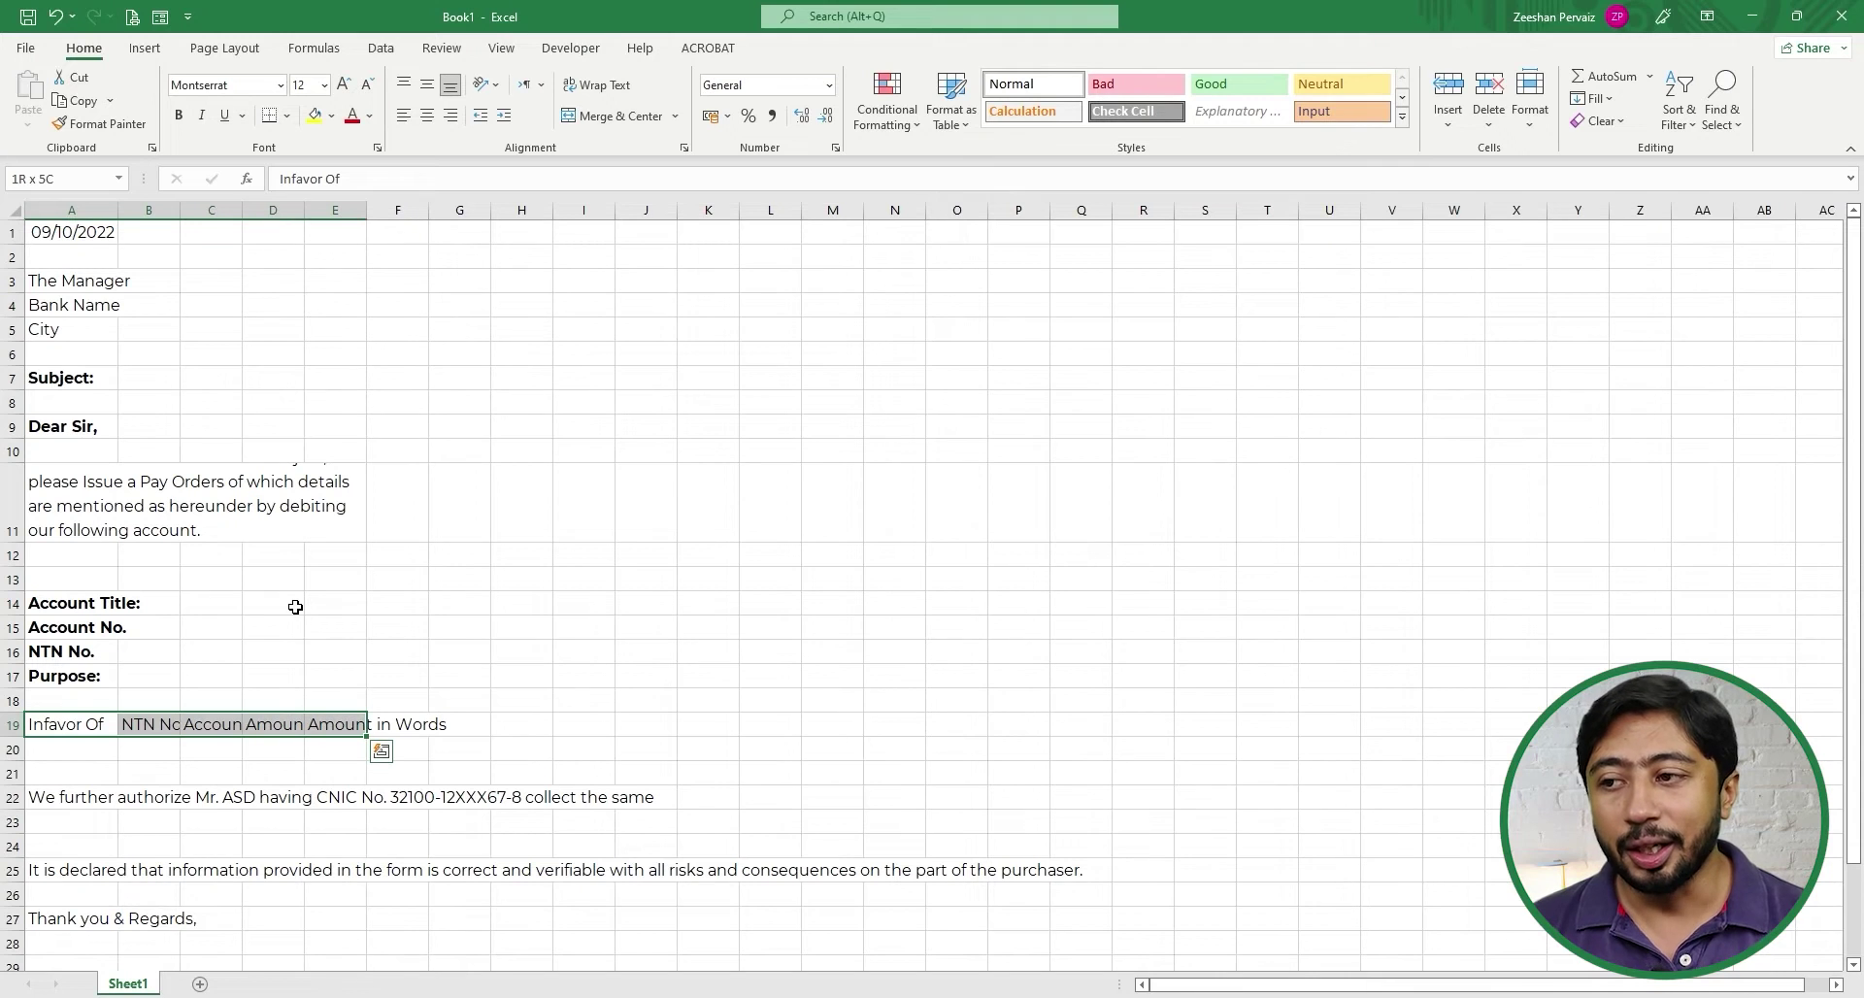
key(ctrl+b)
key(Down)
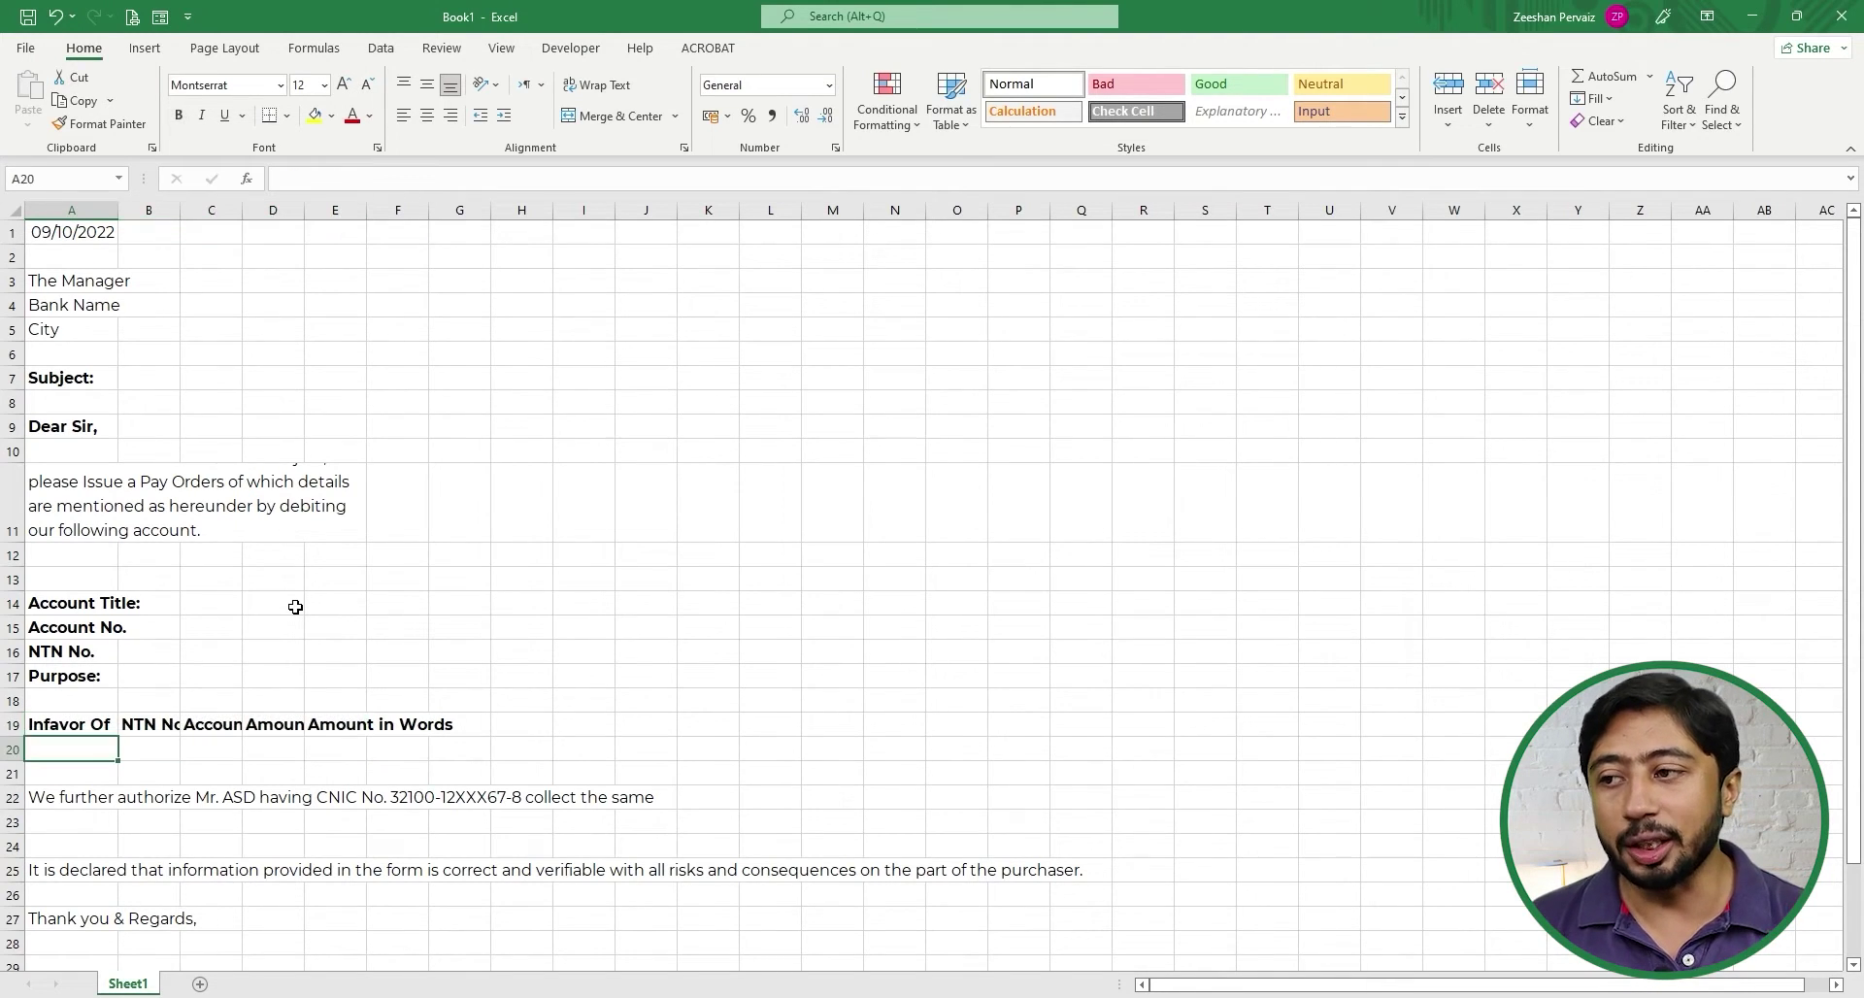
key(Up)
key(shift+Down)
key(shift+Right)
key(shift+Right)
key(shift+Right)
key(shift+Right)
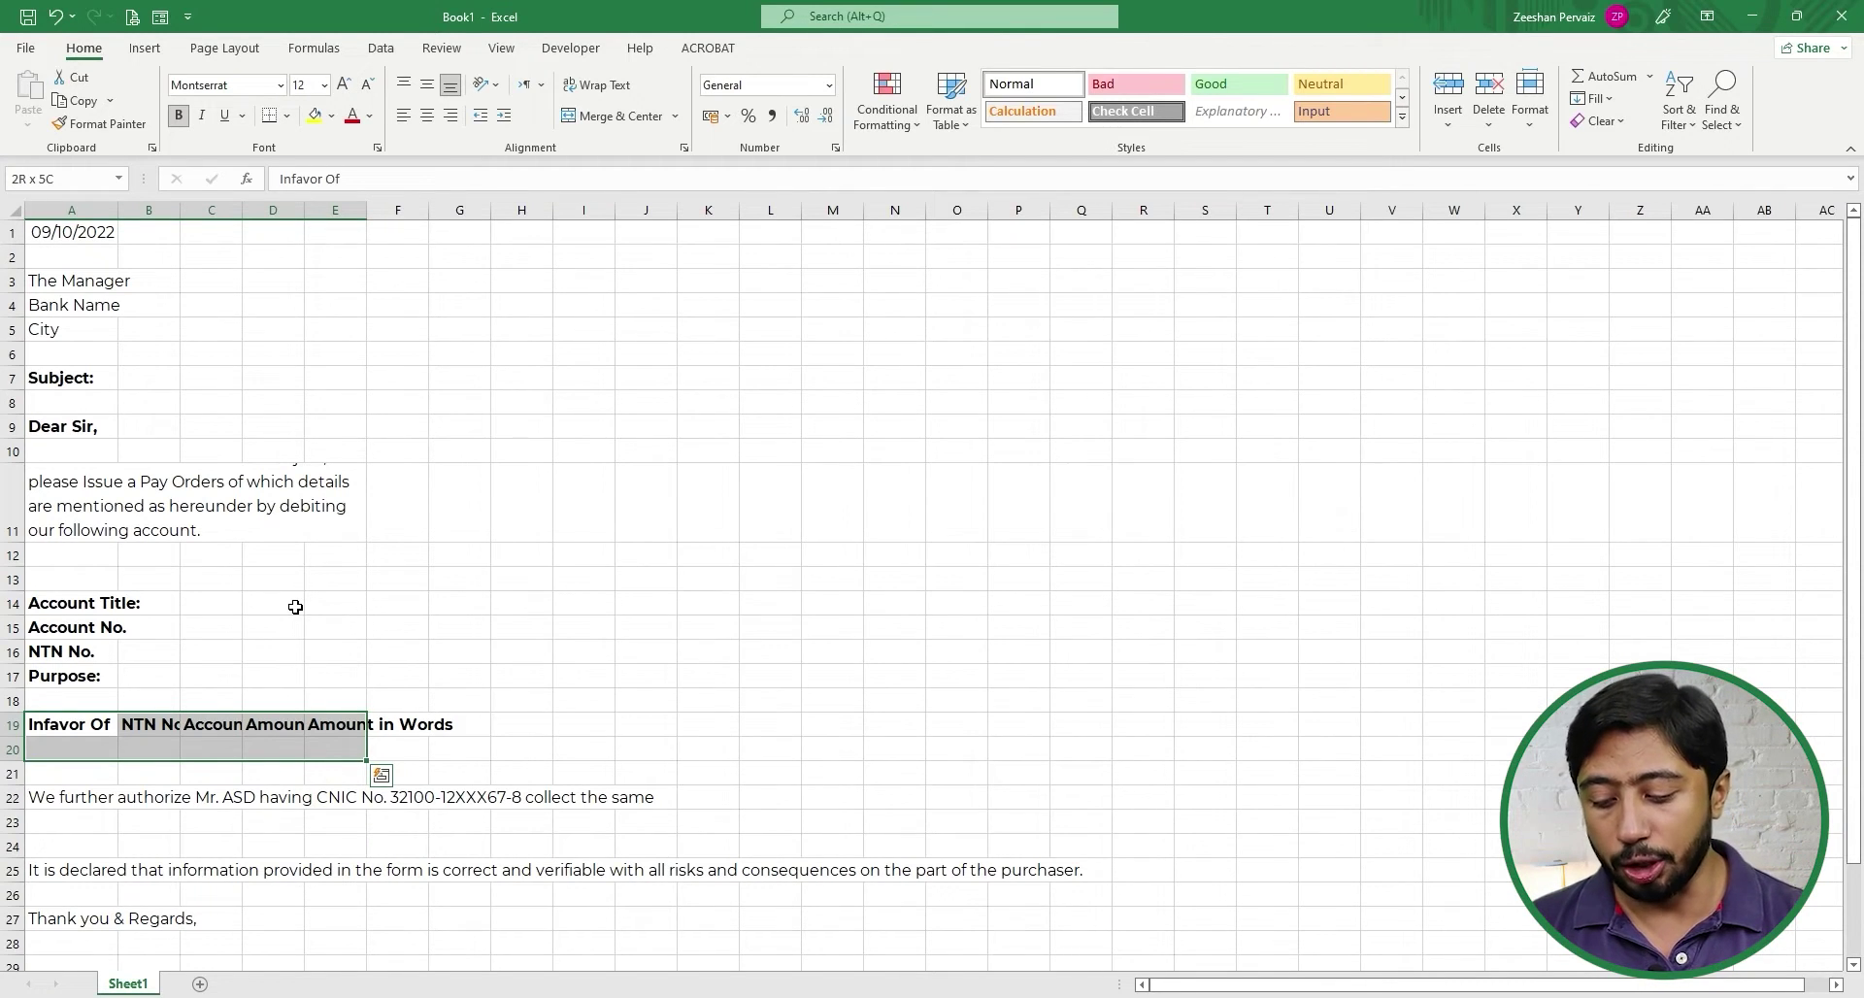
- Apply All Borders to the payee table A19:E20
key(alt)
key(h)
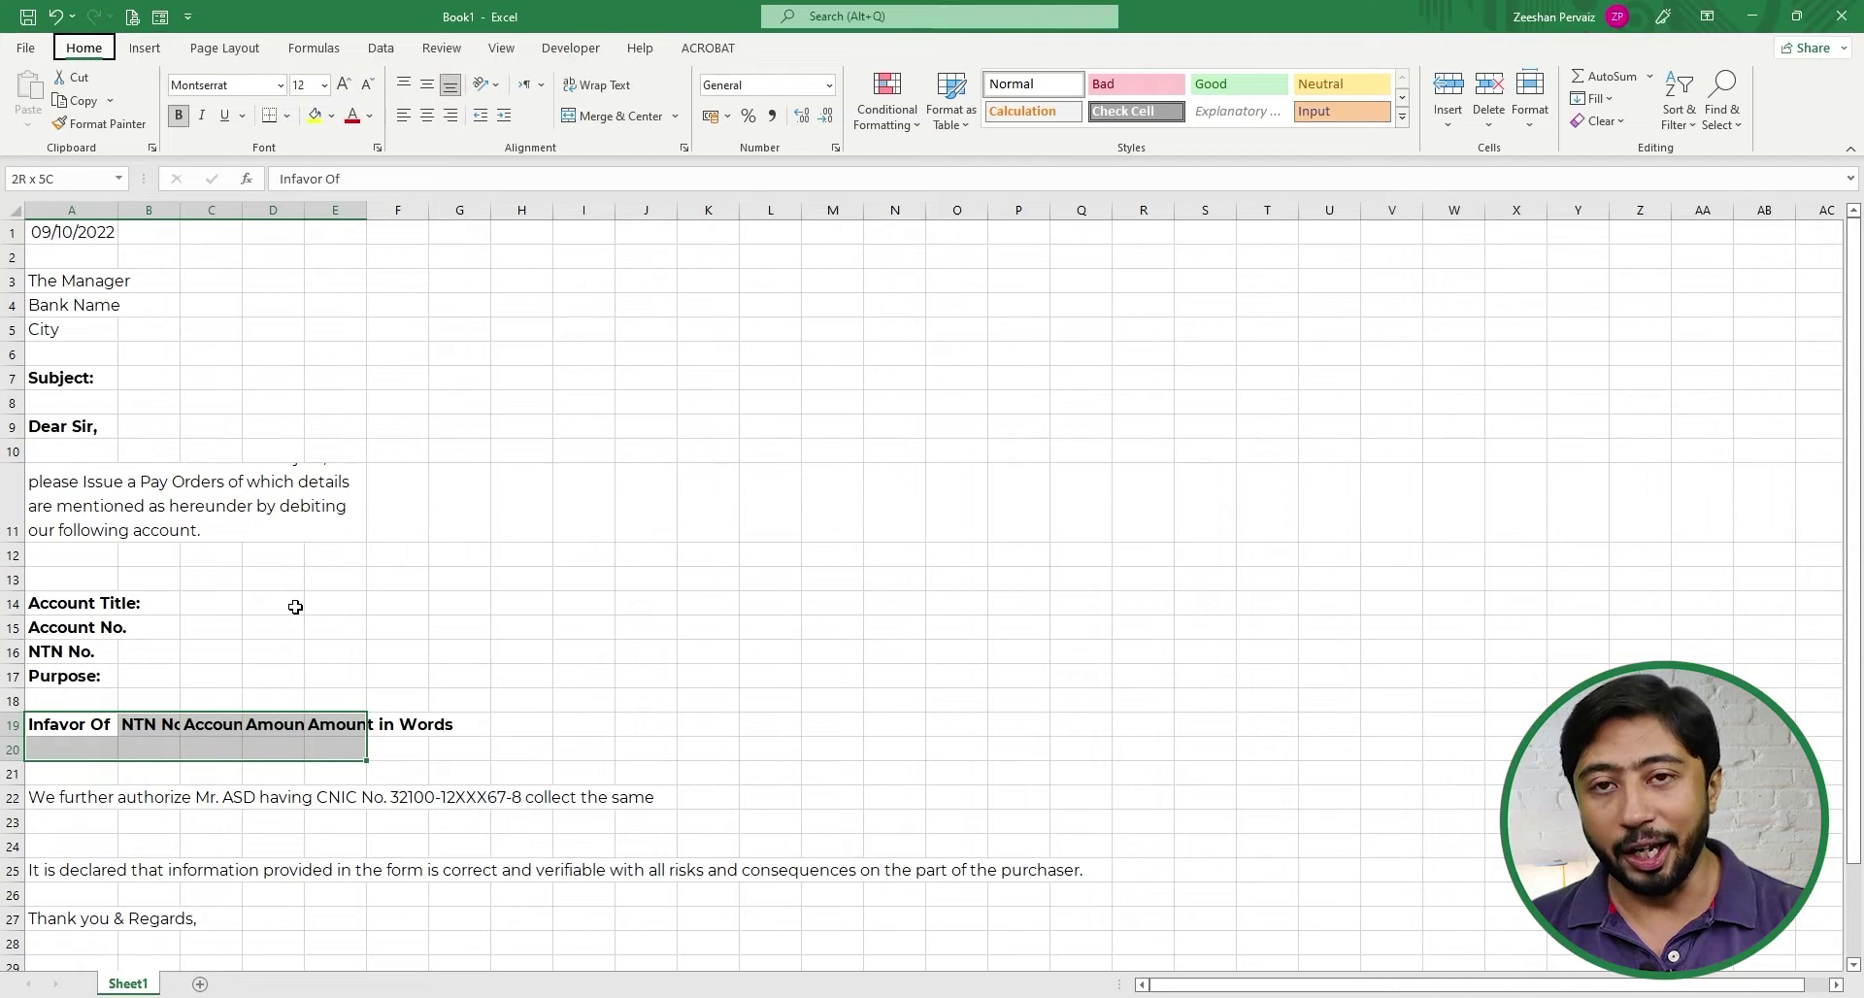
key(b)
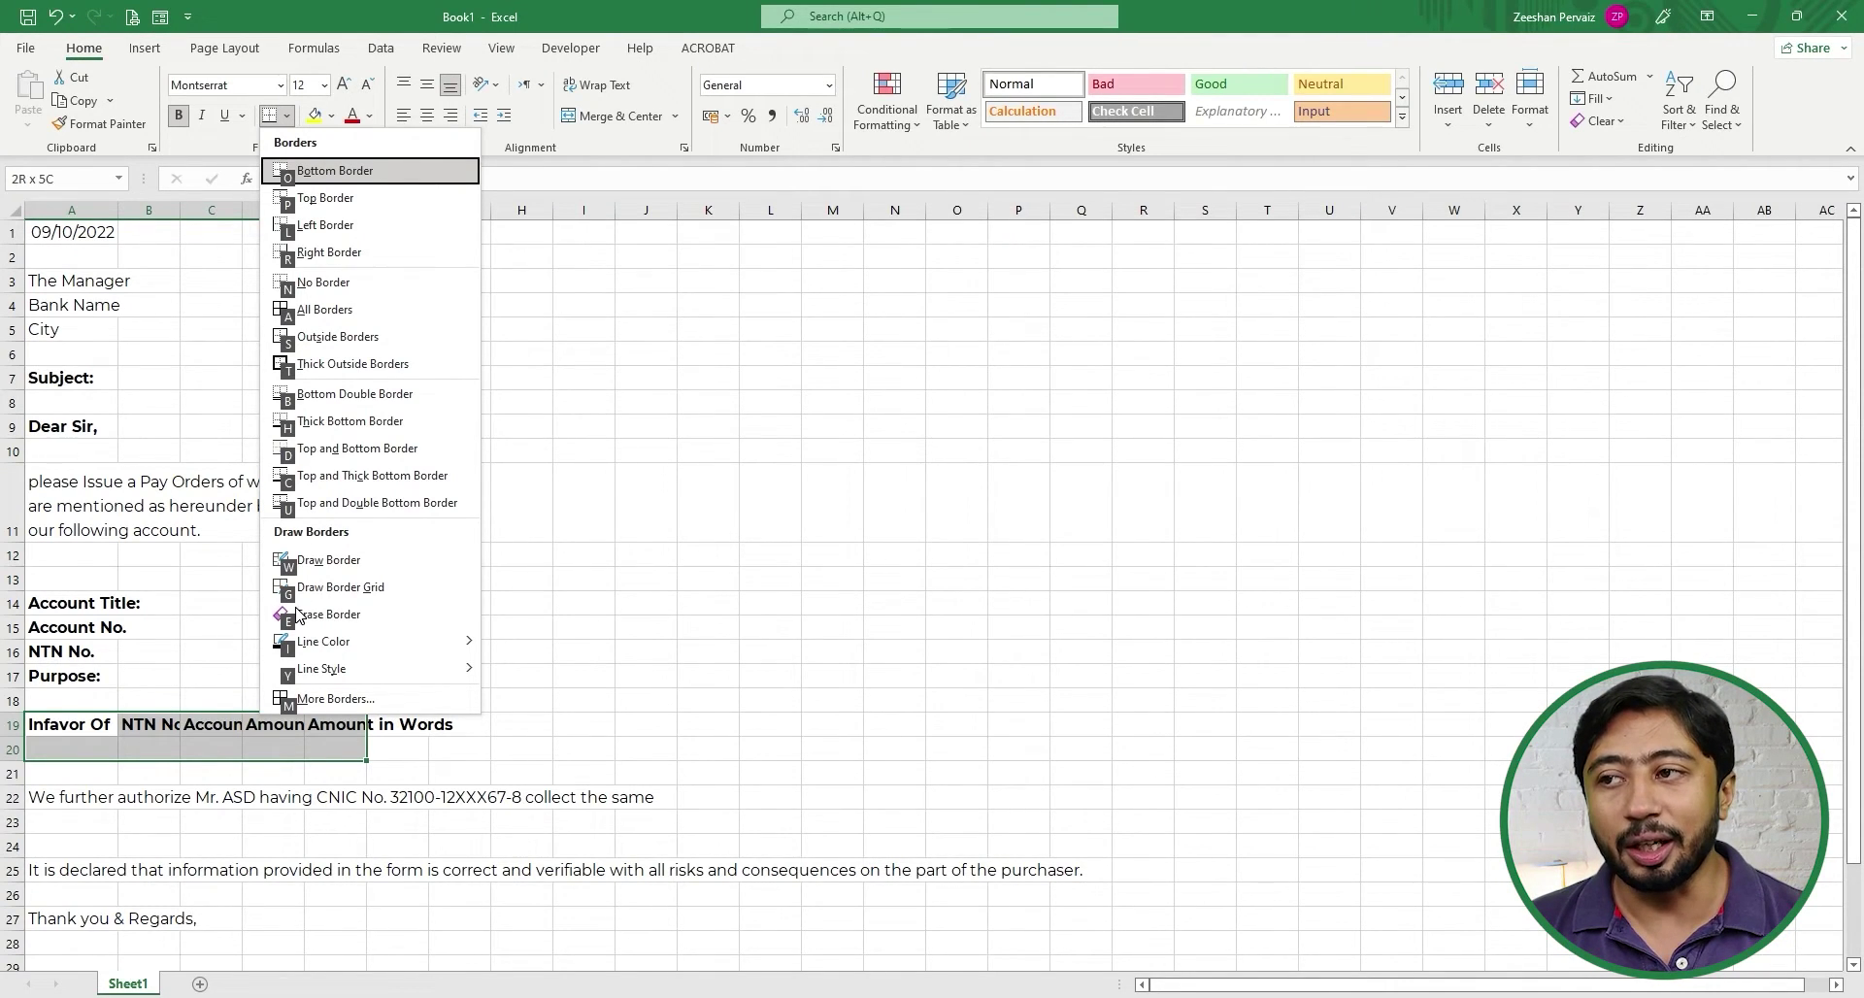
key(a)
key(Right)
key(Right)
key(Right)
key(Right)
key(Right)
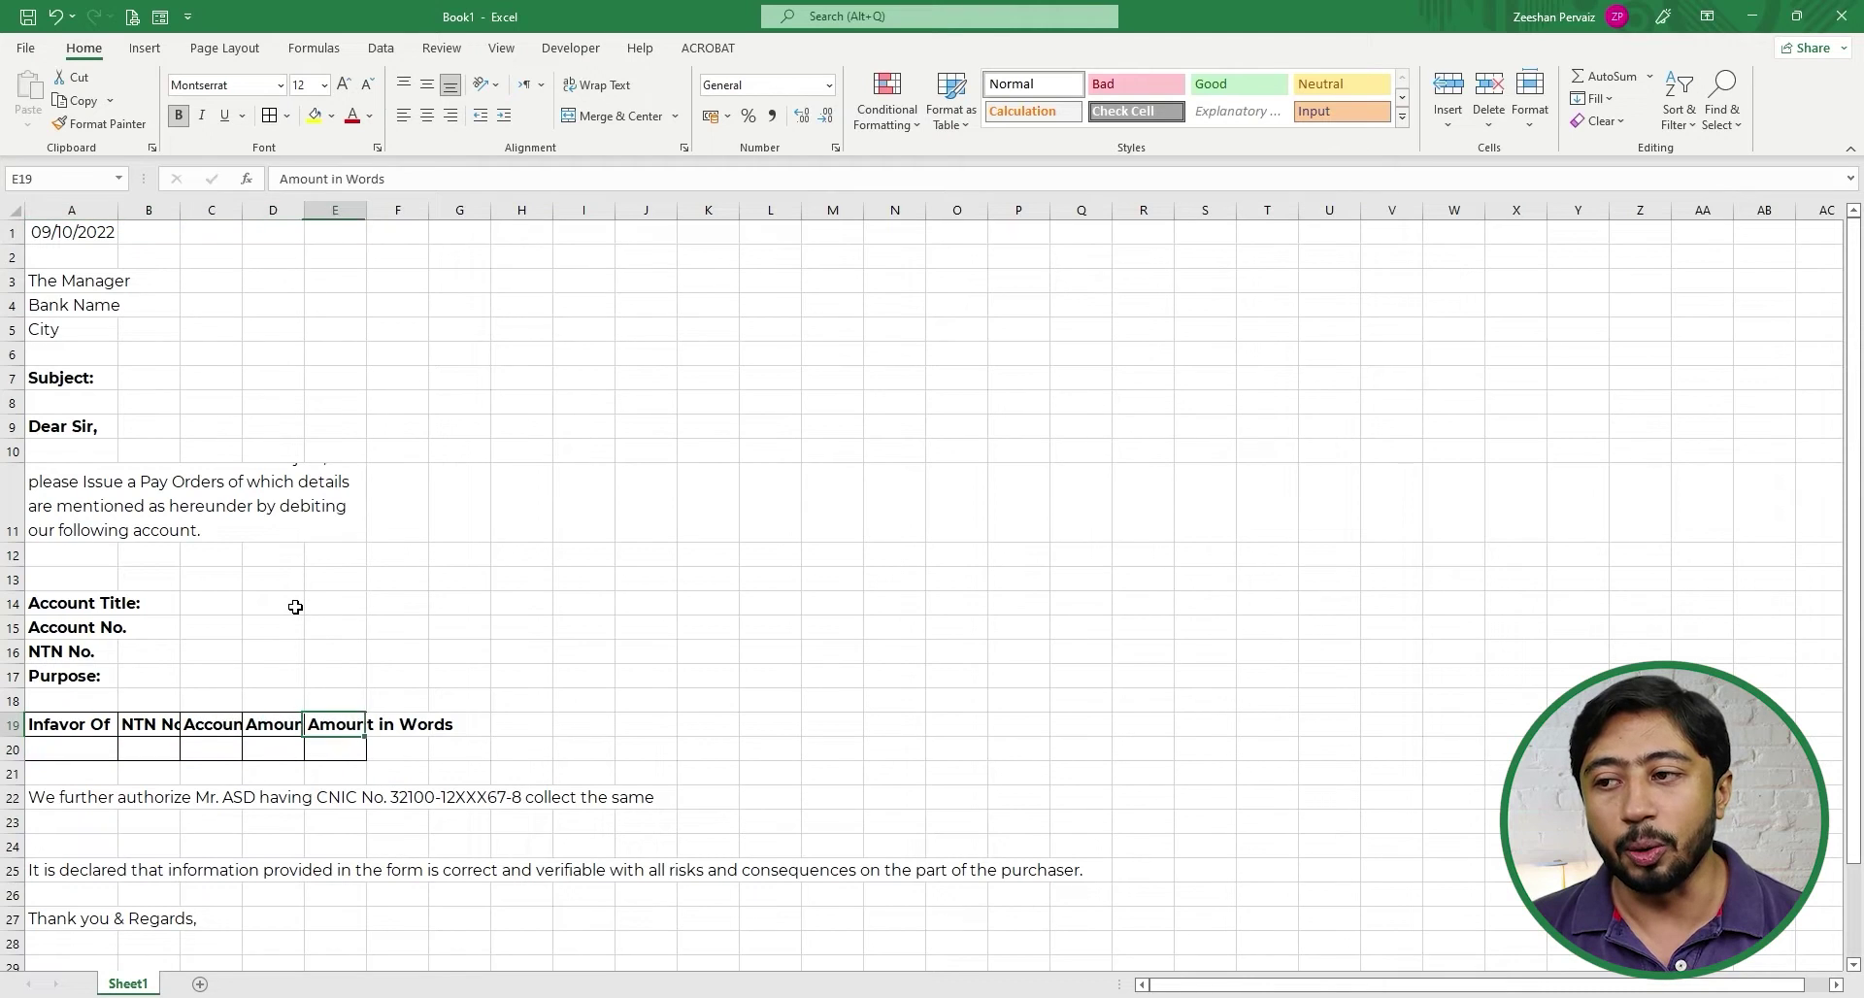
key(Left)
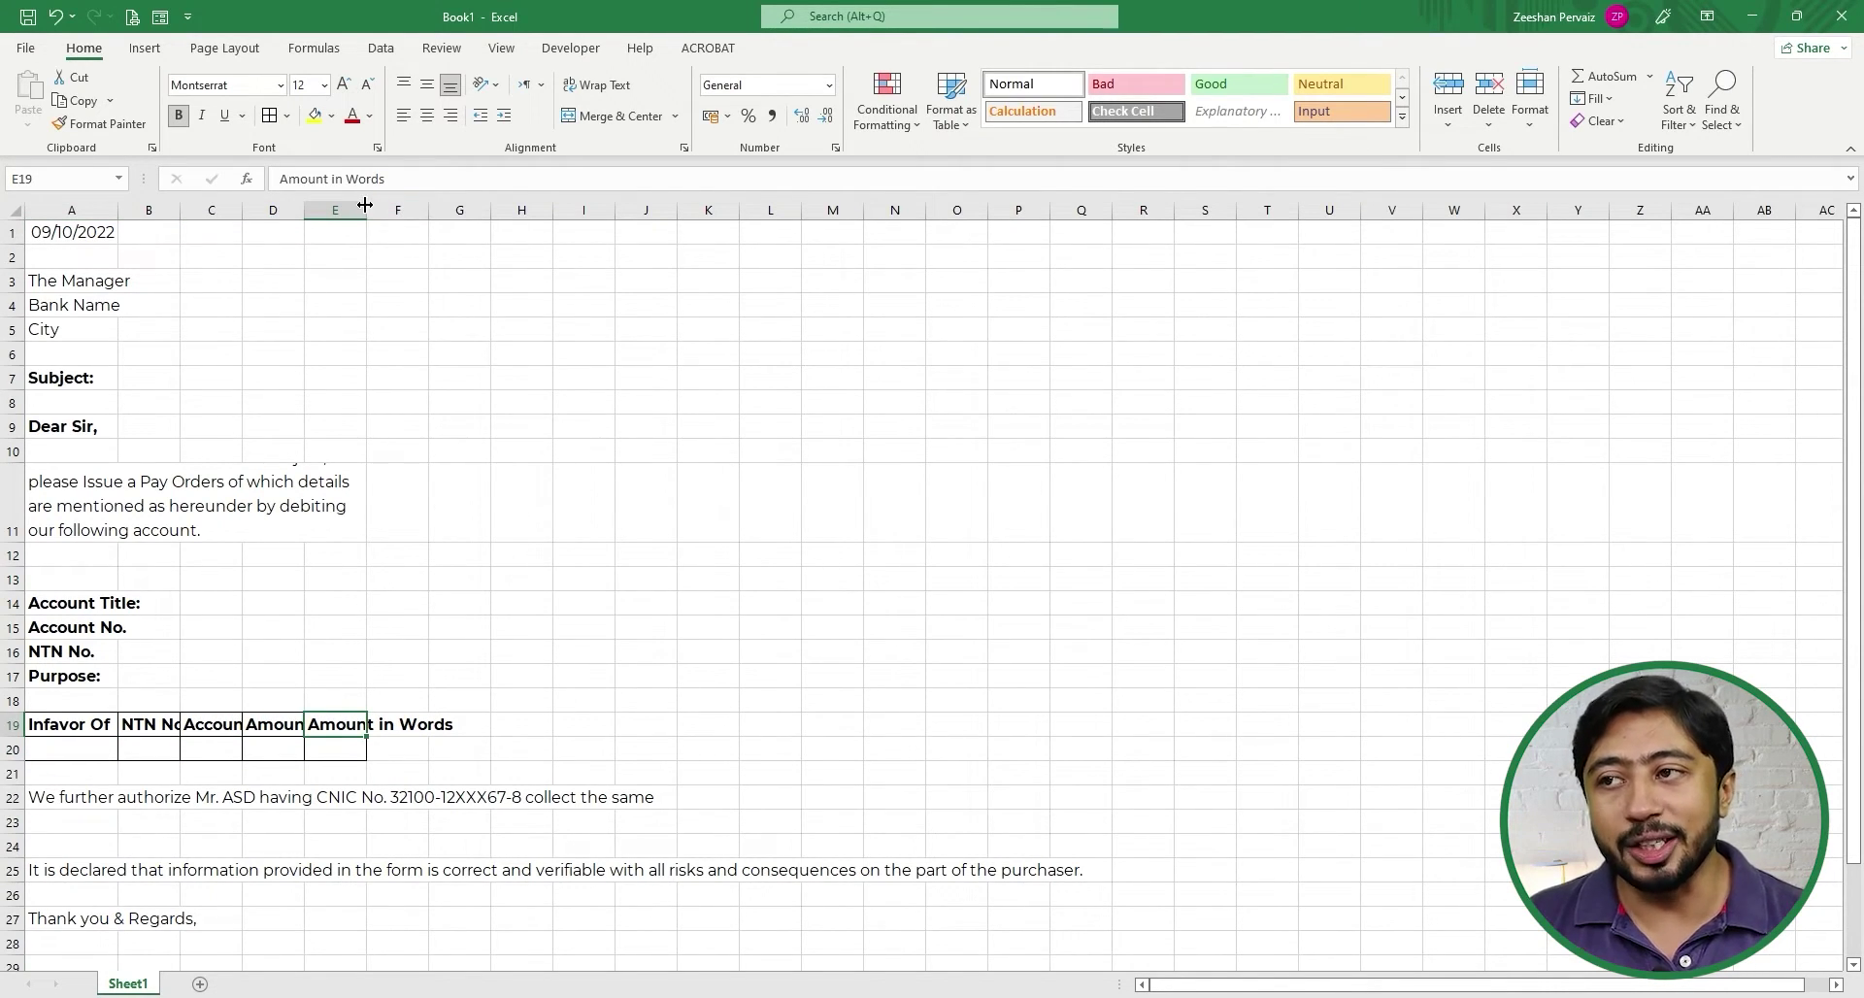
- Widen columns A–E to fit the headings and make entry row 20 taller
double_click(365, 205)
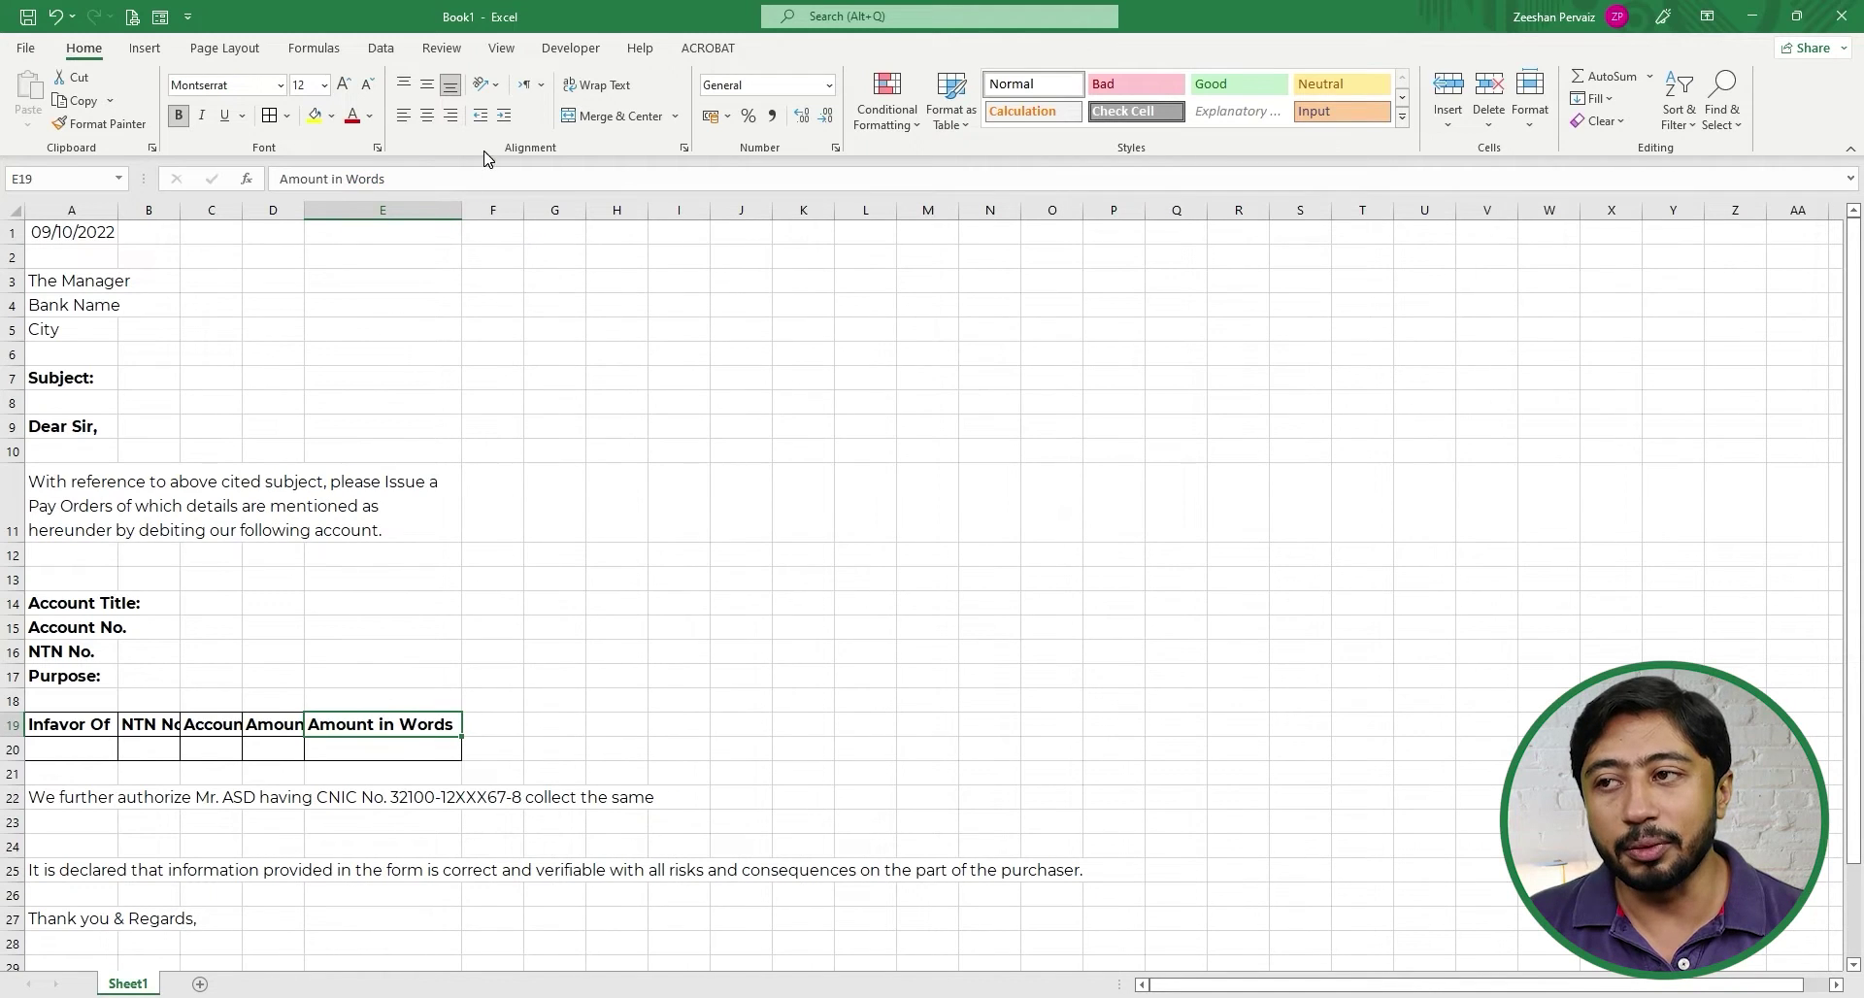
drag(457, 210, 546, 214)
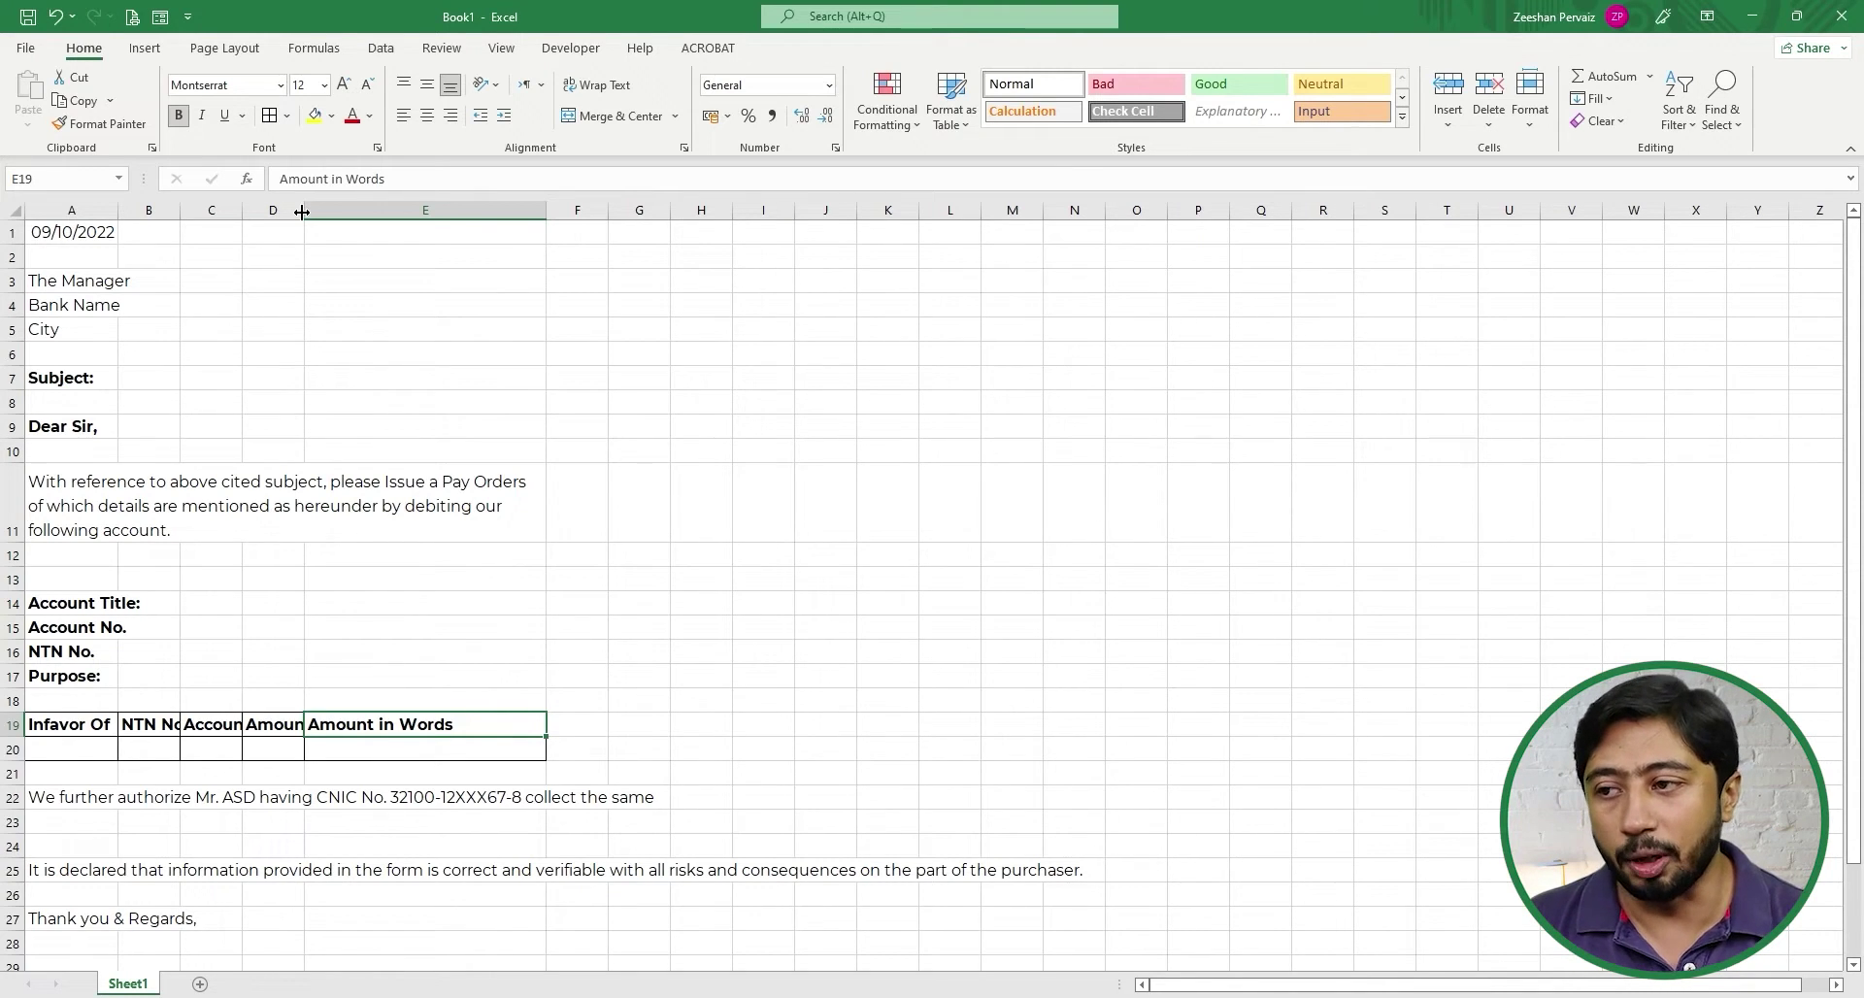
drag(303, 212, 362, 212)
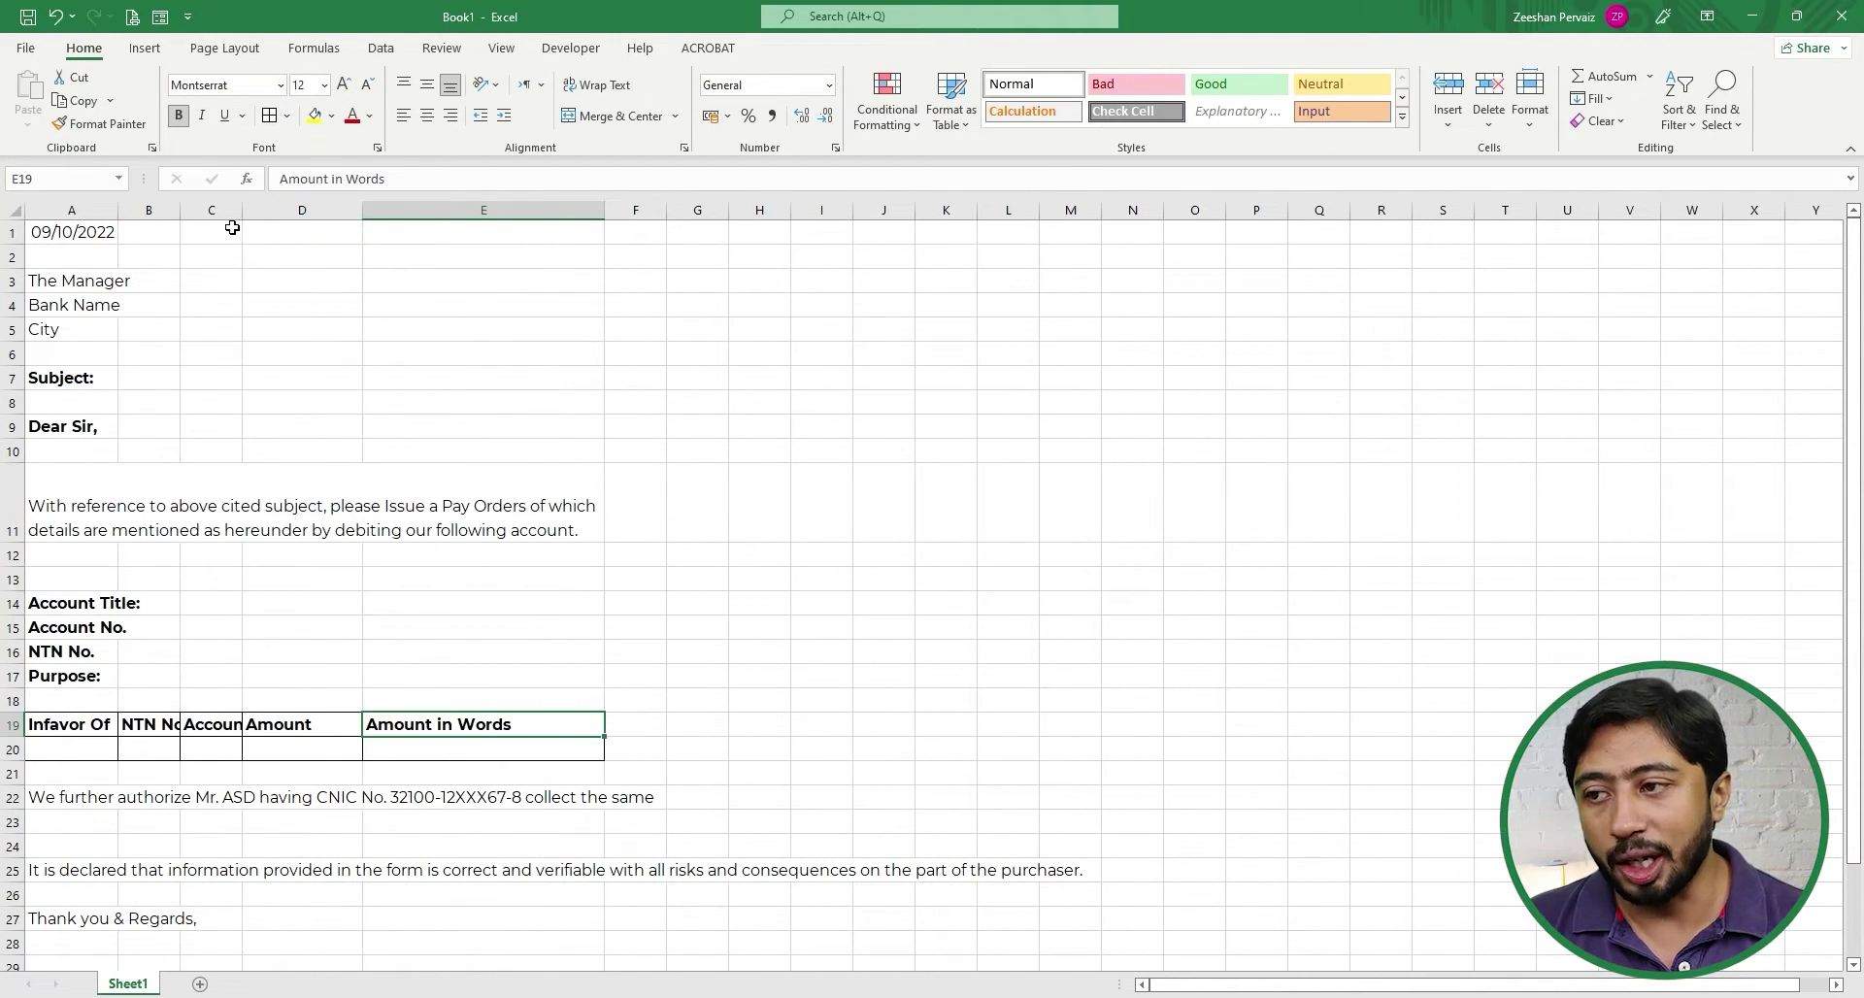
drag(241, 212, 333, 211)
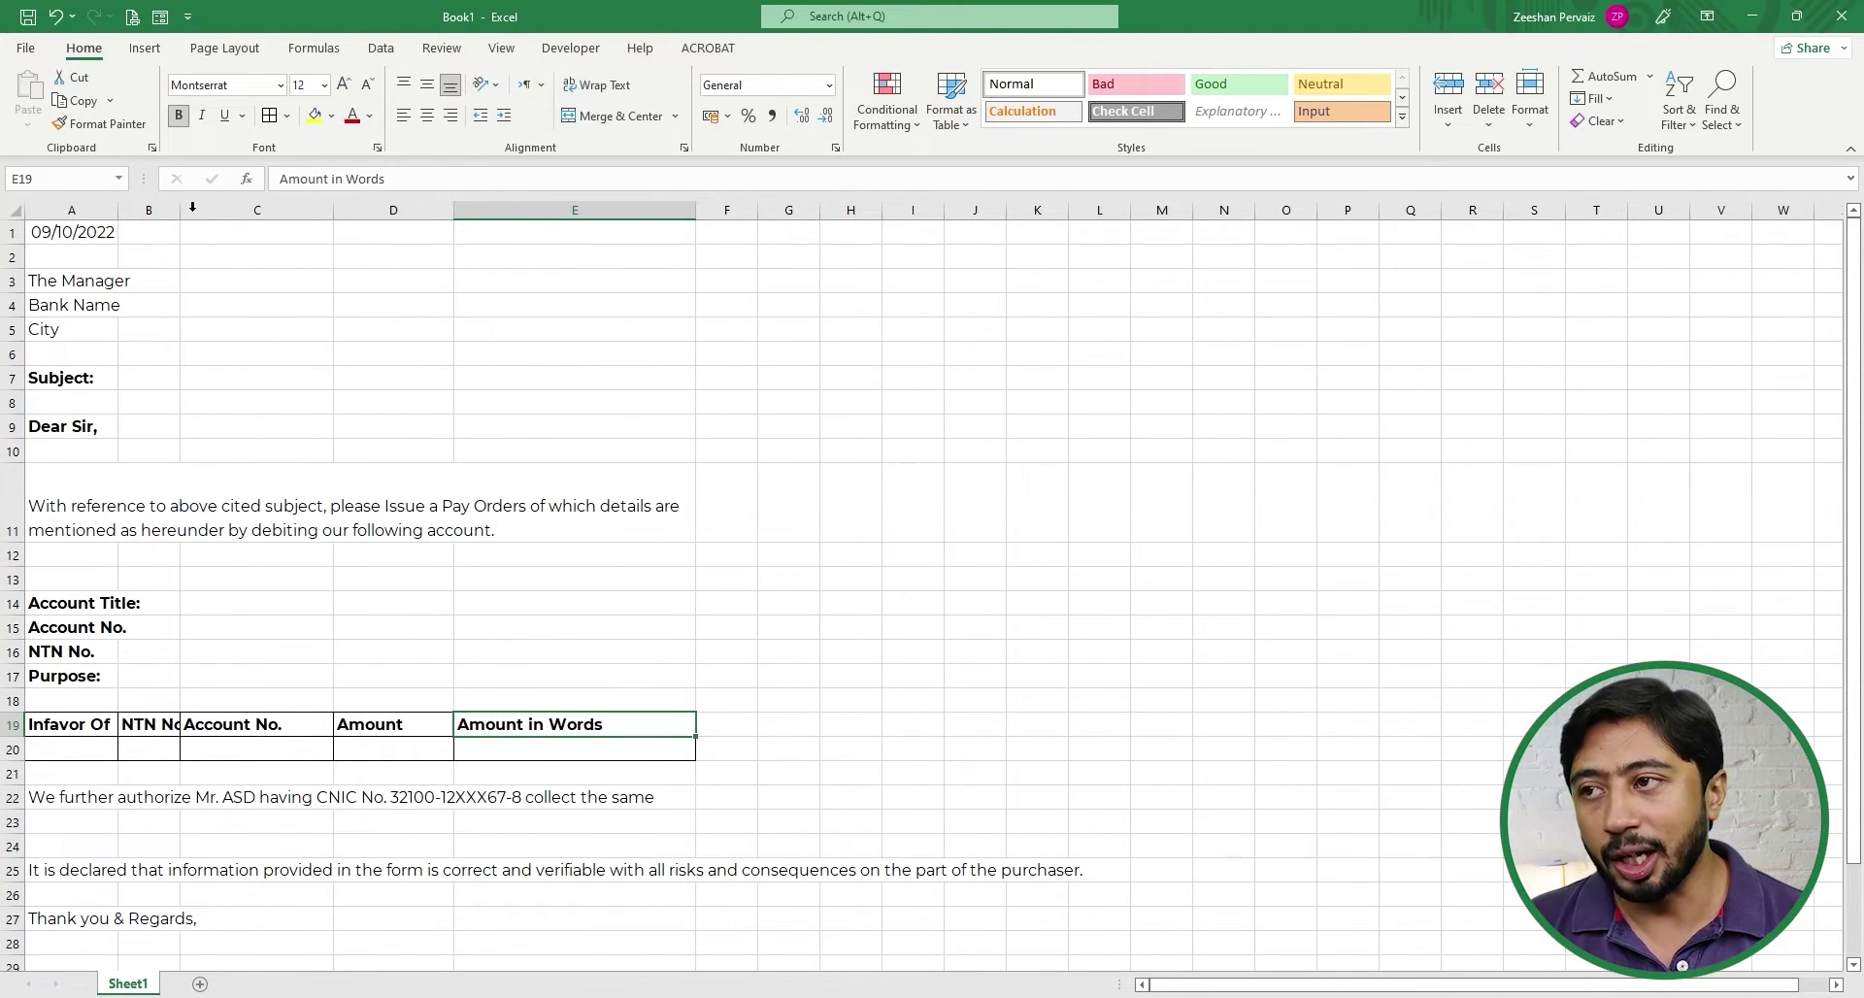
drag(179, 211, 132, 205)
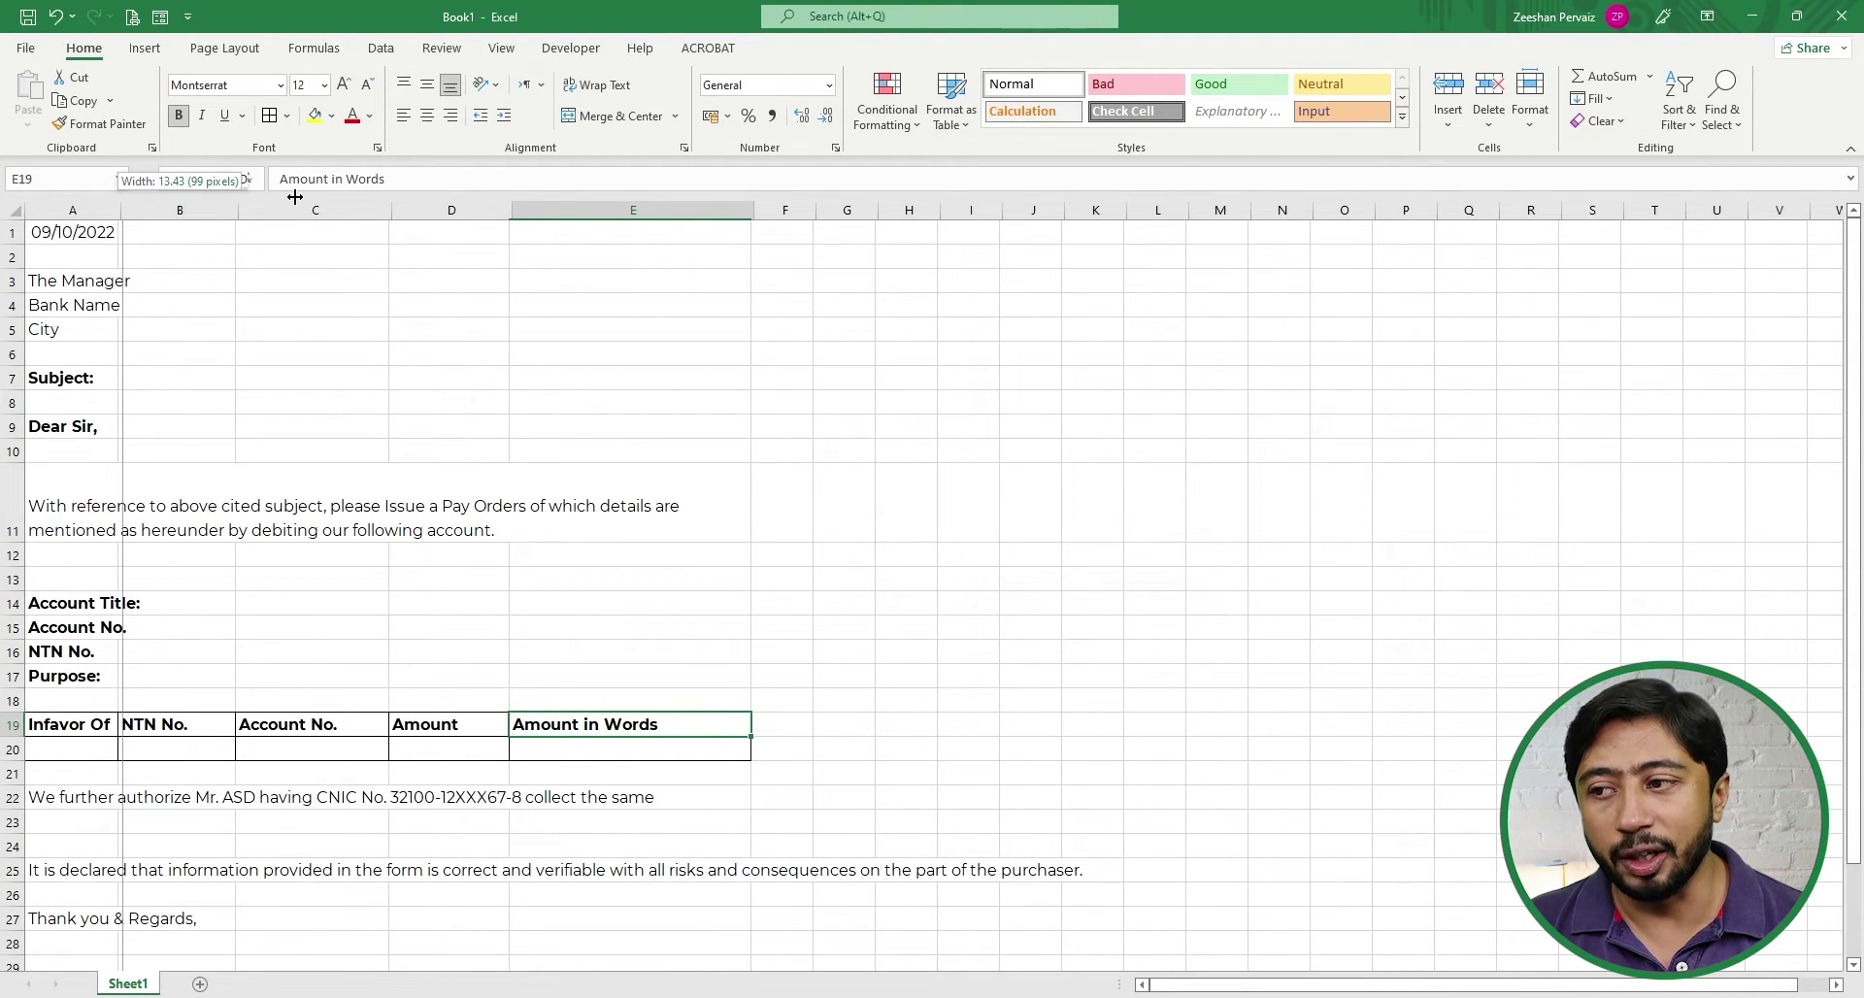
drag(295, 197, 346, 210)
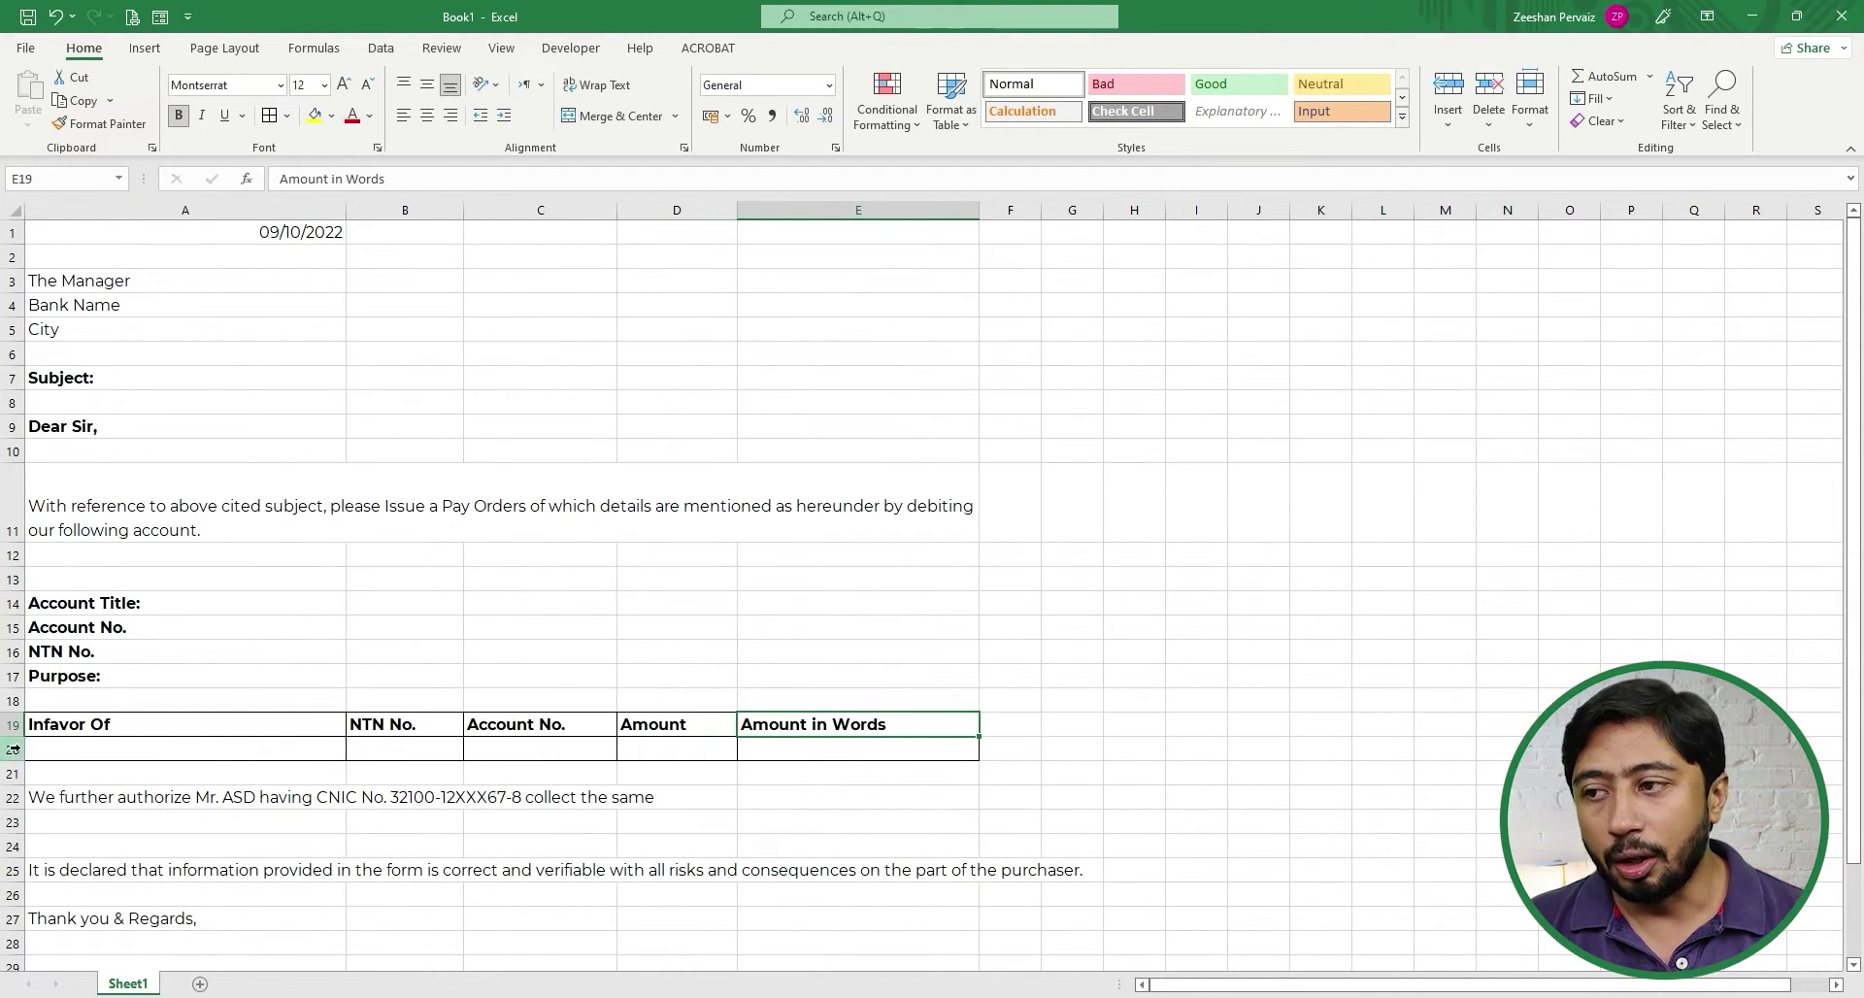
drag(14, 759, 13, 784)
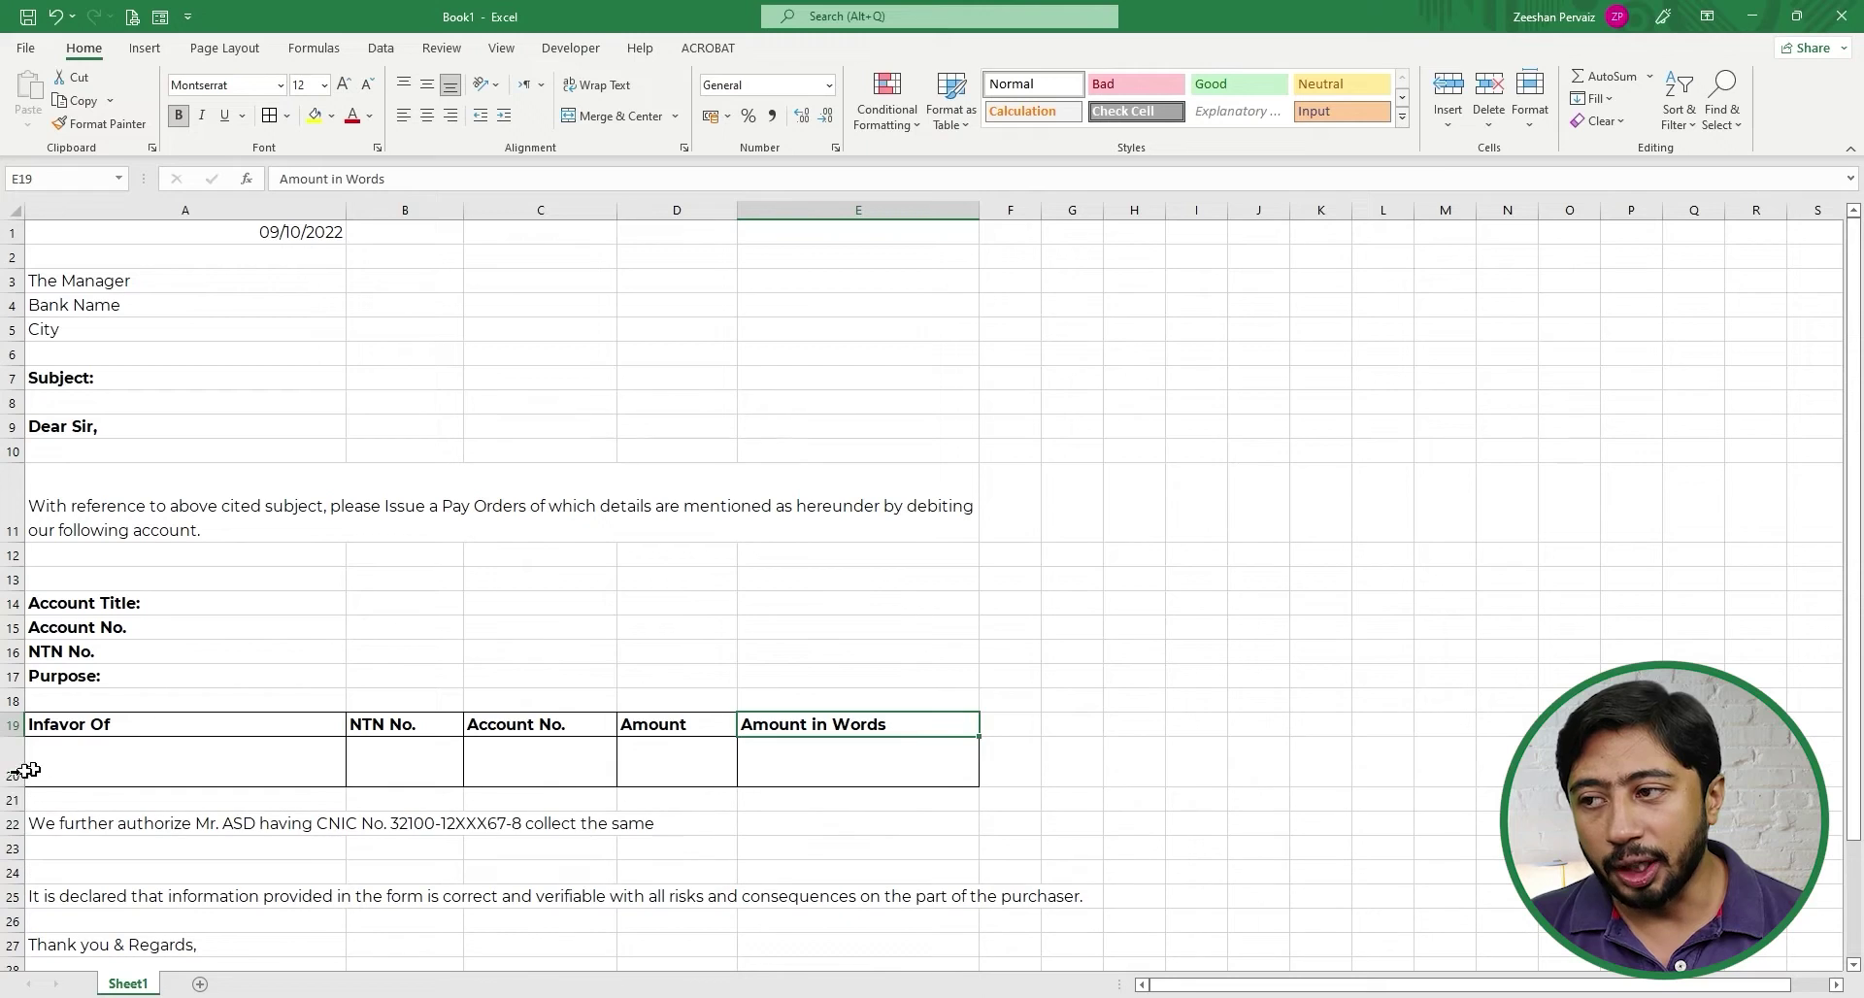
- Set the row height of payee table rows 20 and 19 to 40
click(12, 767)
right_click(10, 771)
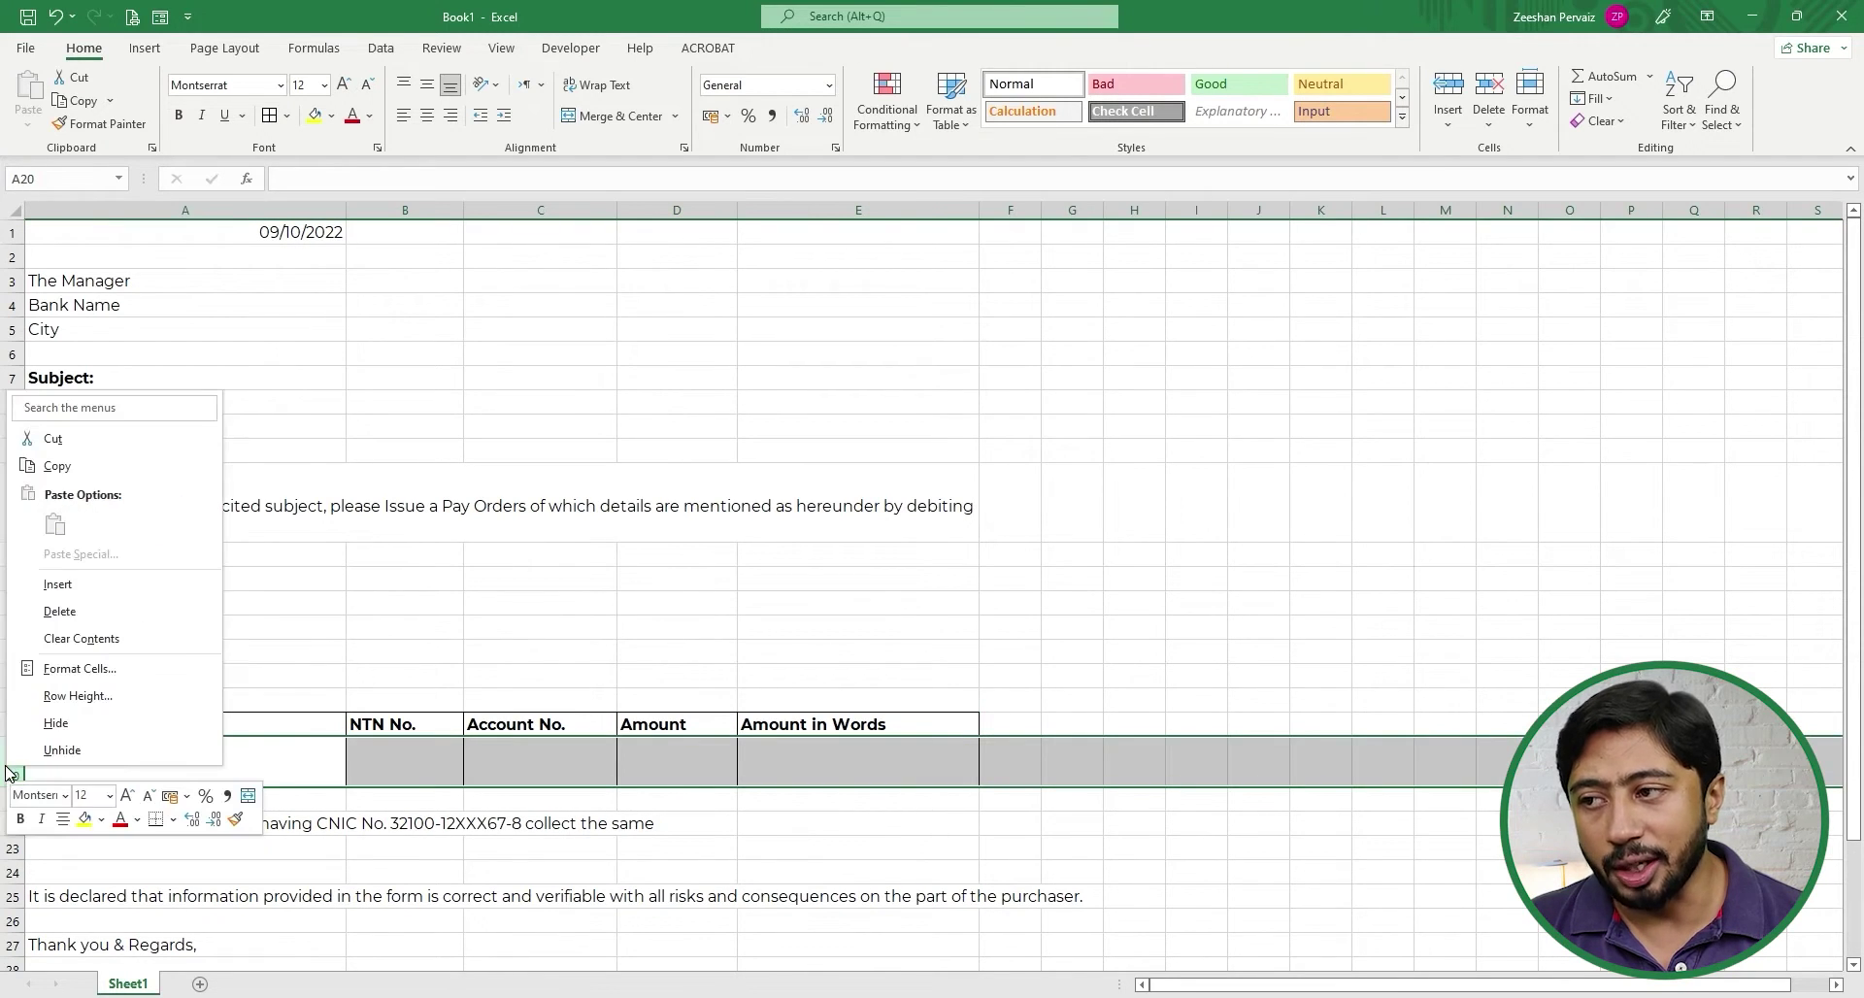
click(105, 695)
text(40)
key(Return)
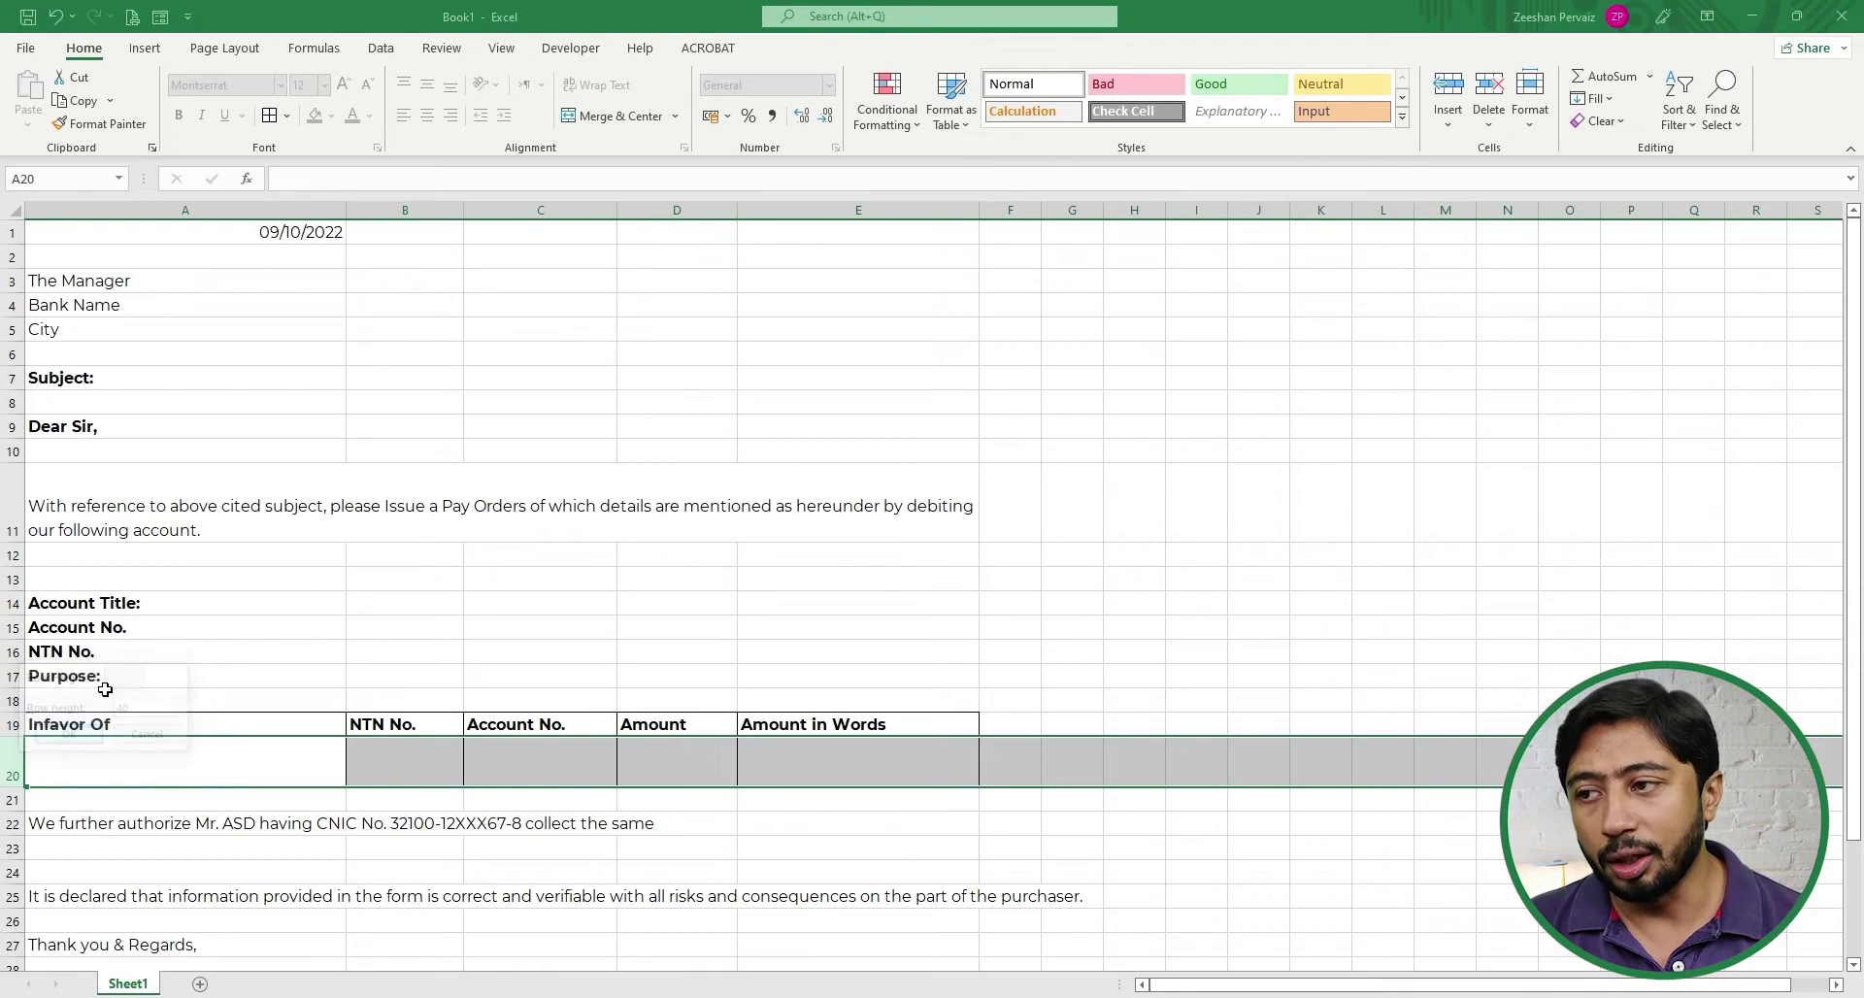
click(133, 762)
click(14, 723)
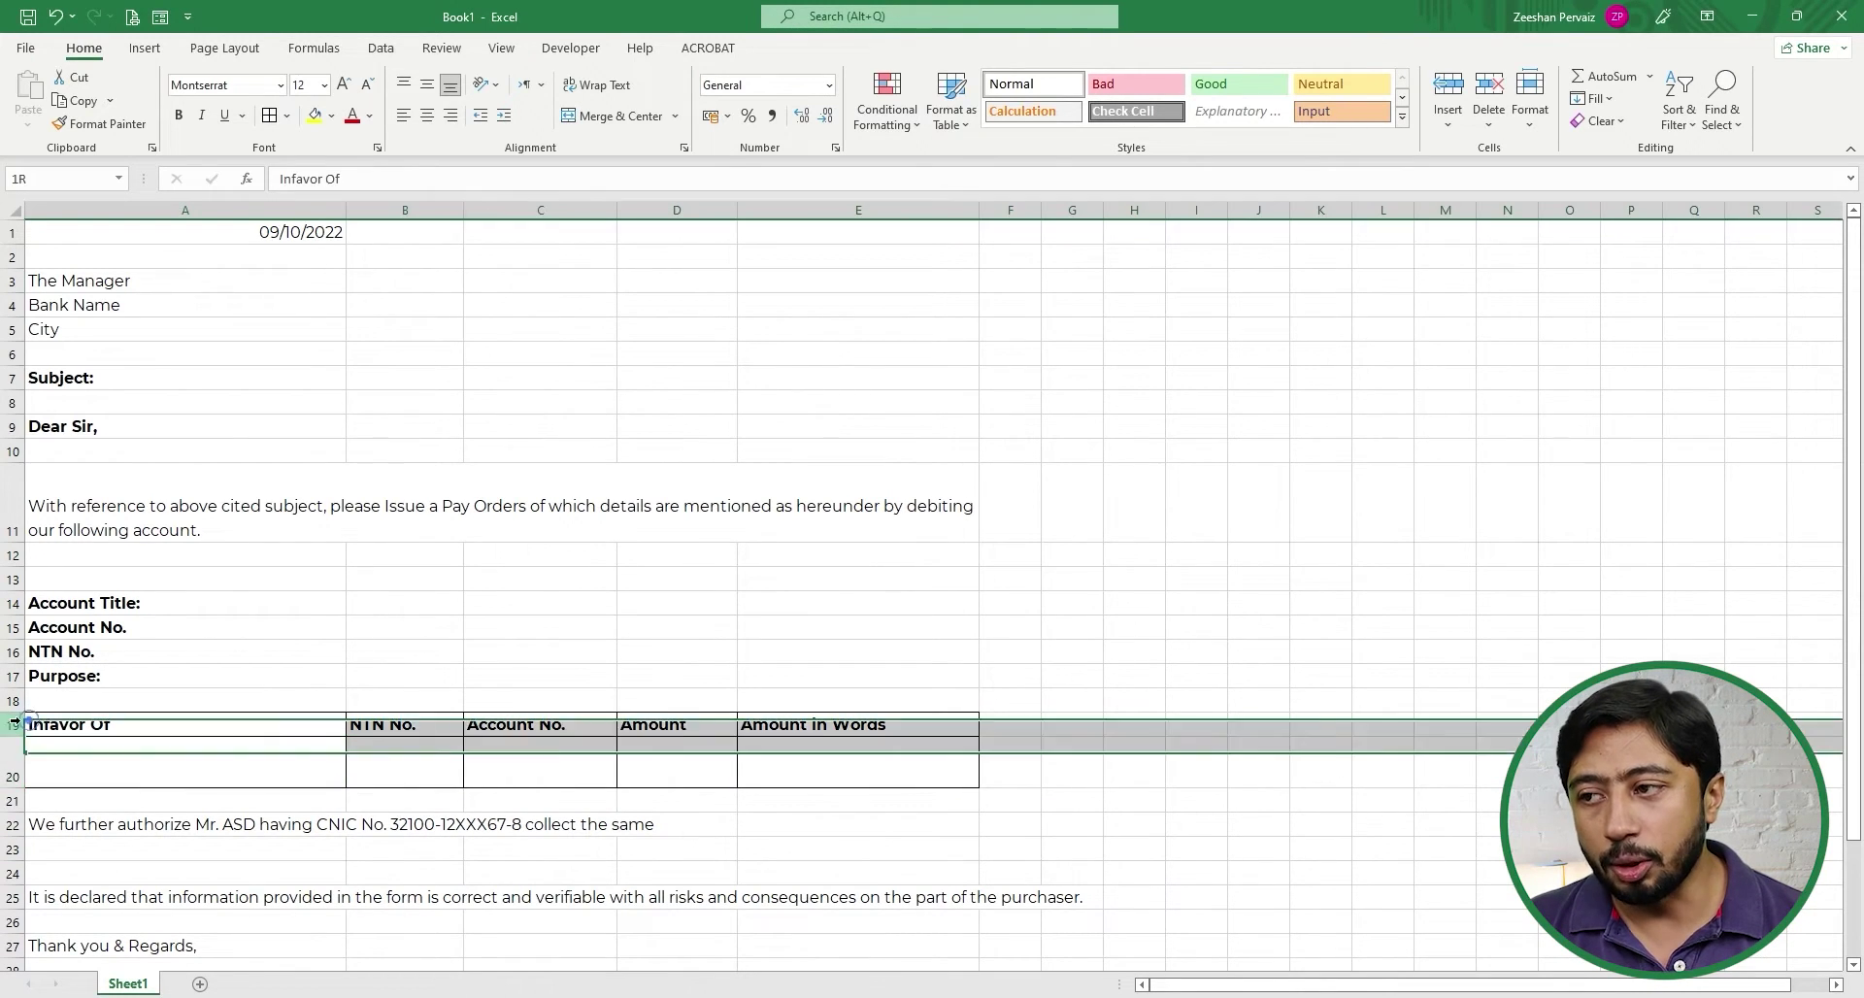
right_click(15, 723)
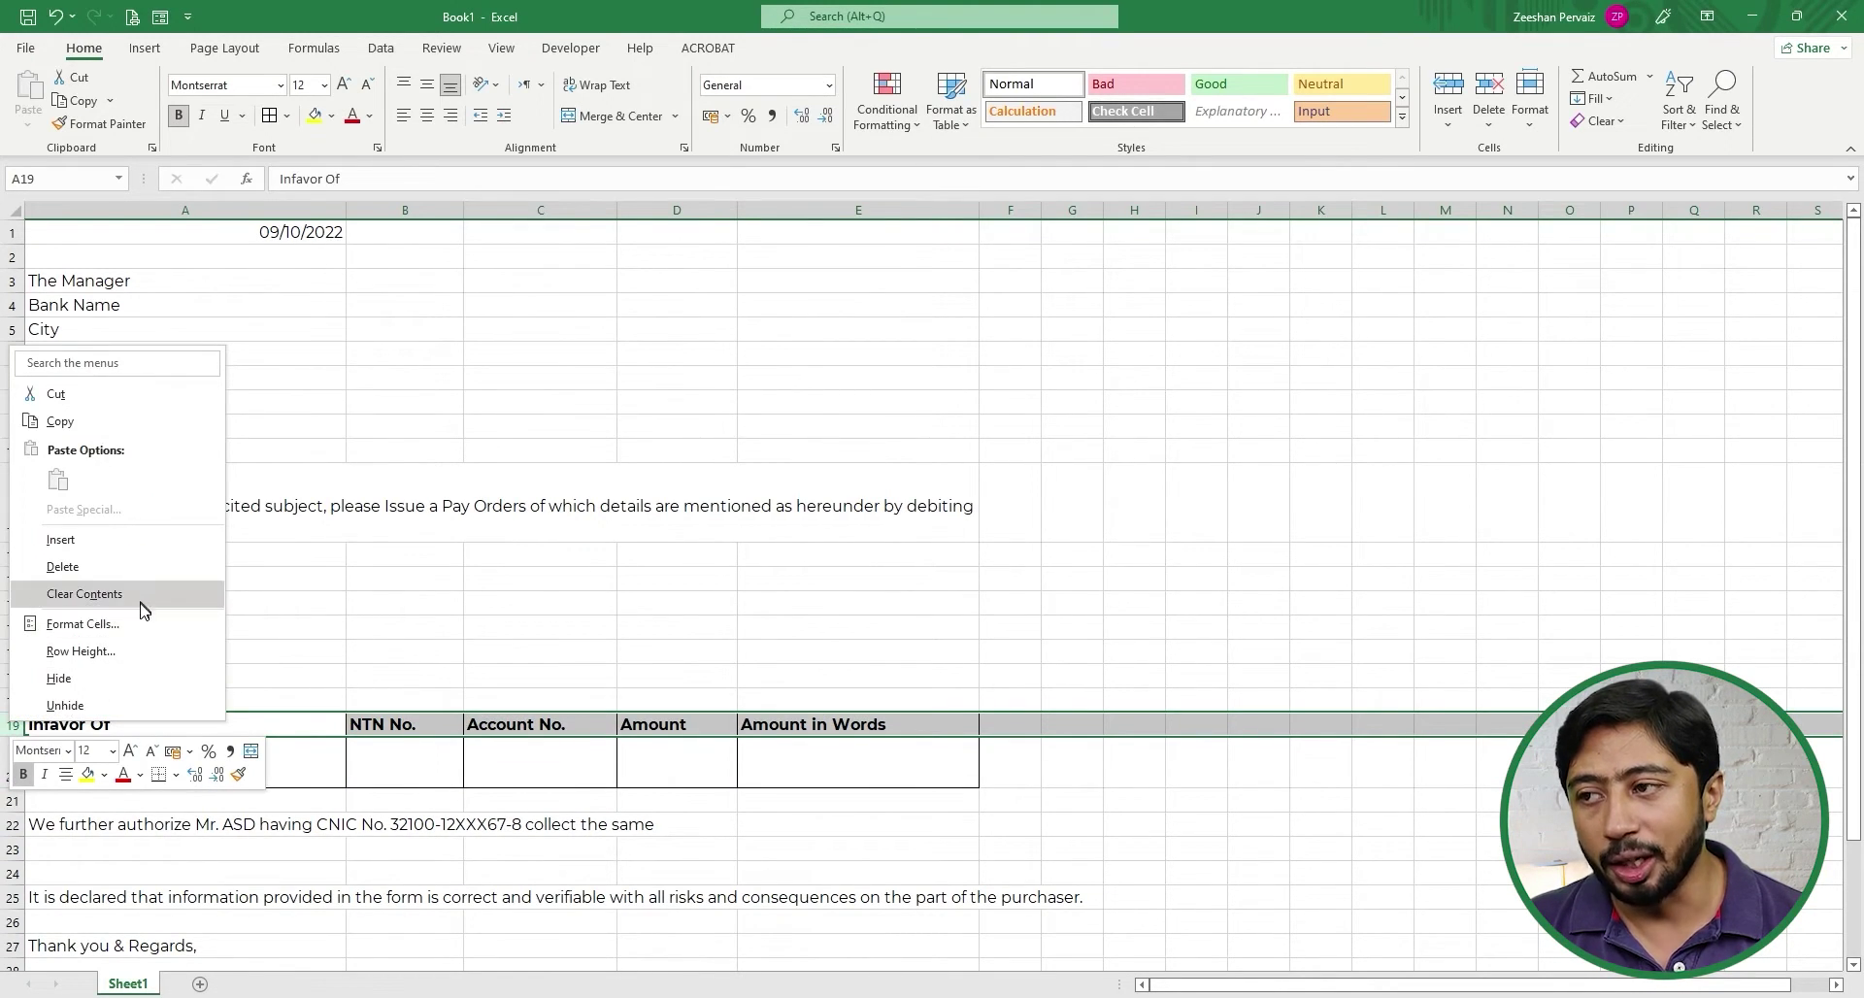
click(155, 649)
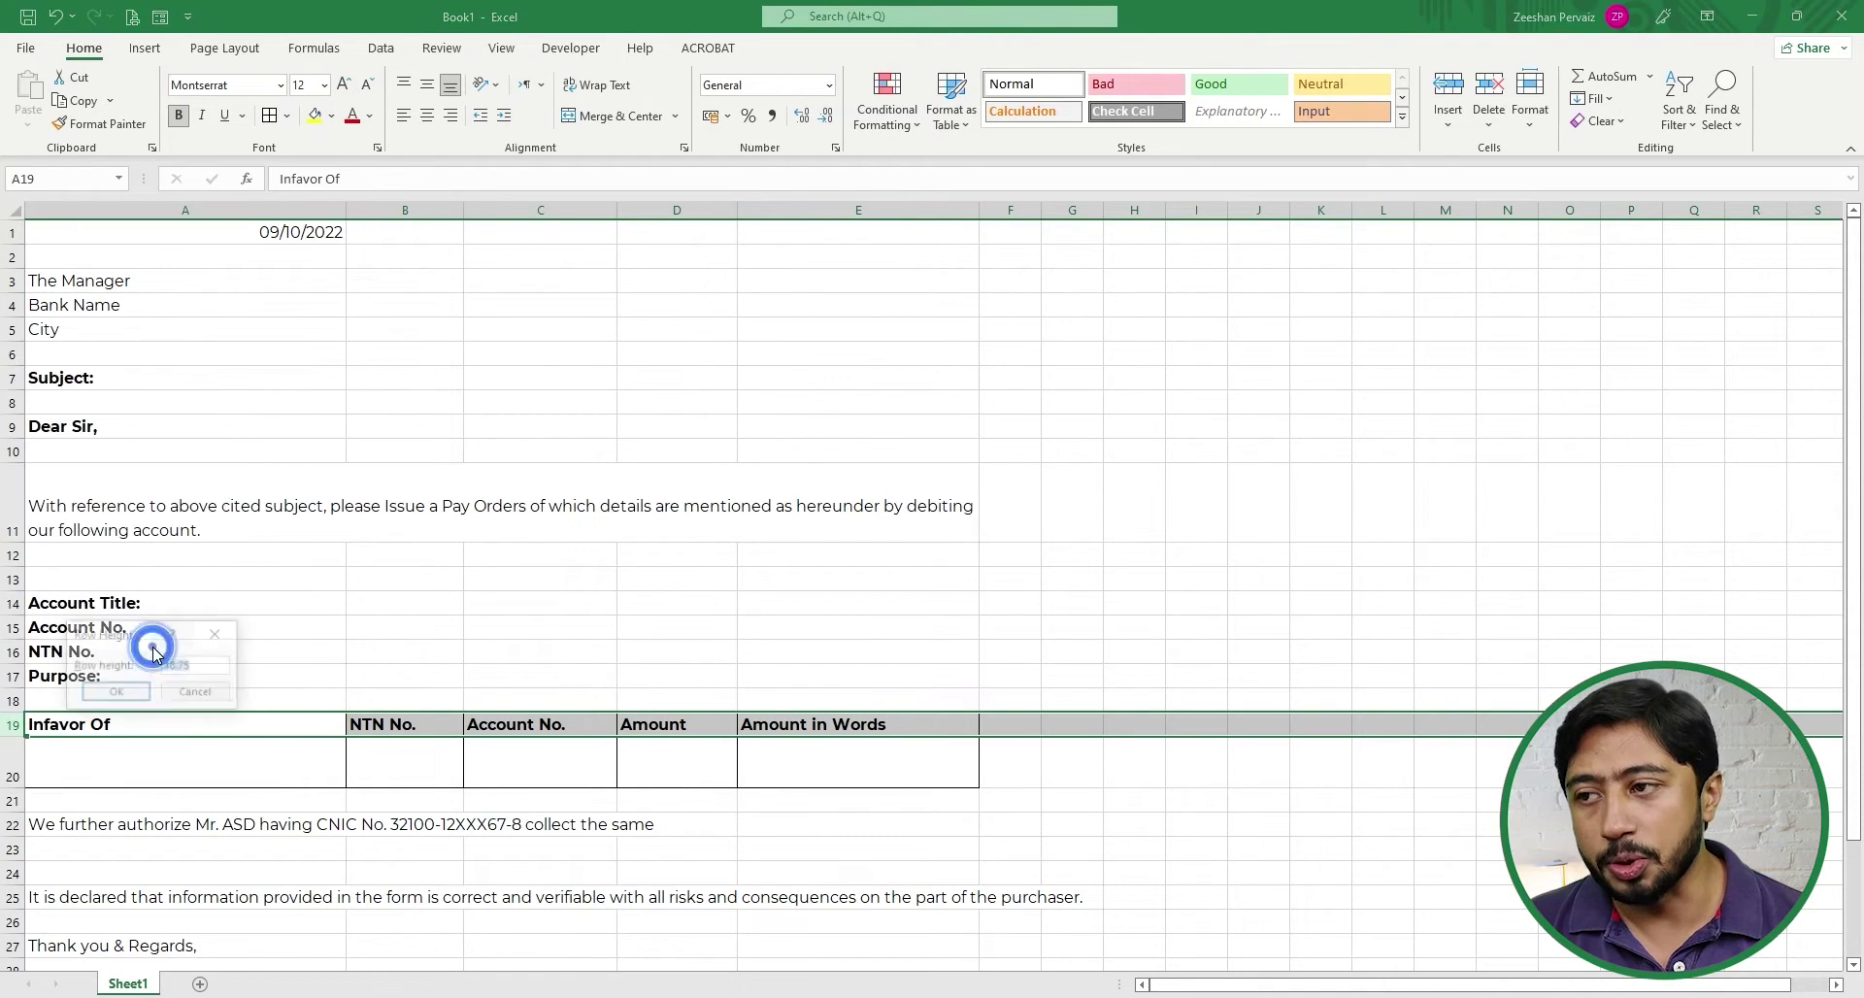
text(40)
key(Return)
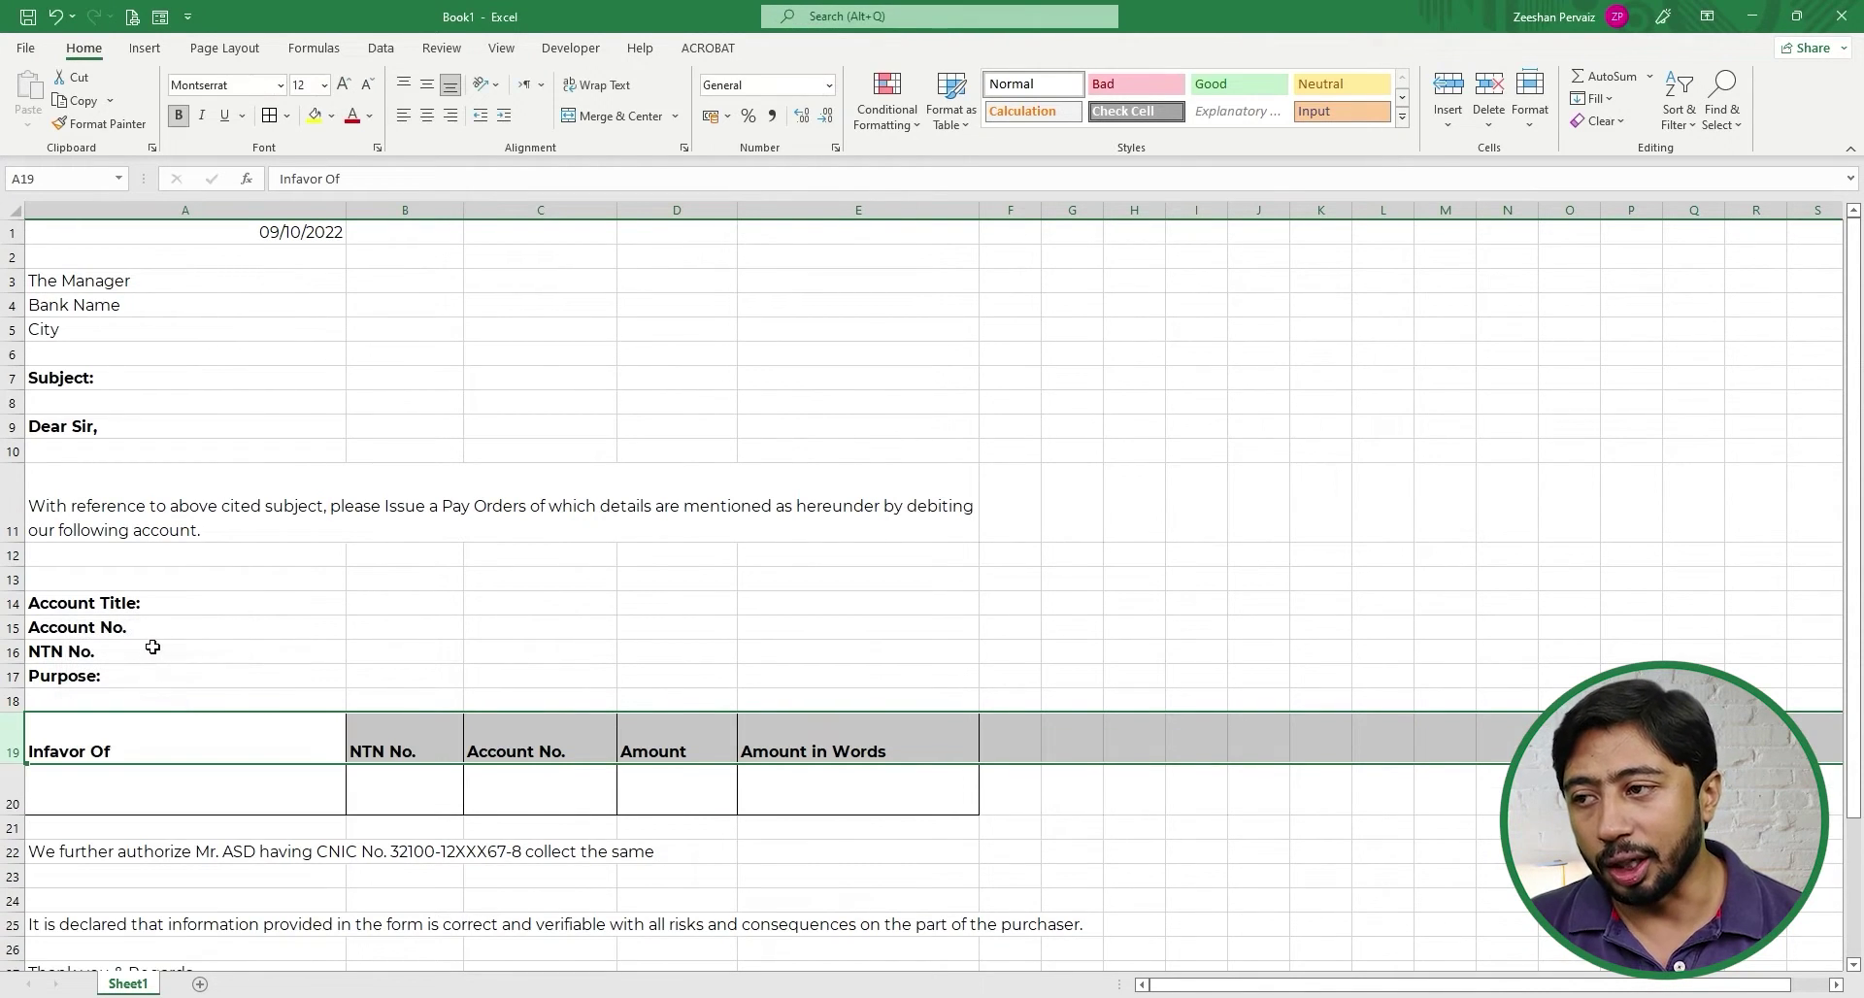
click(233, 803)
- Centre the five payee table headings in A19:E19
drag(197, 755, 757, 756)
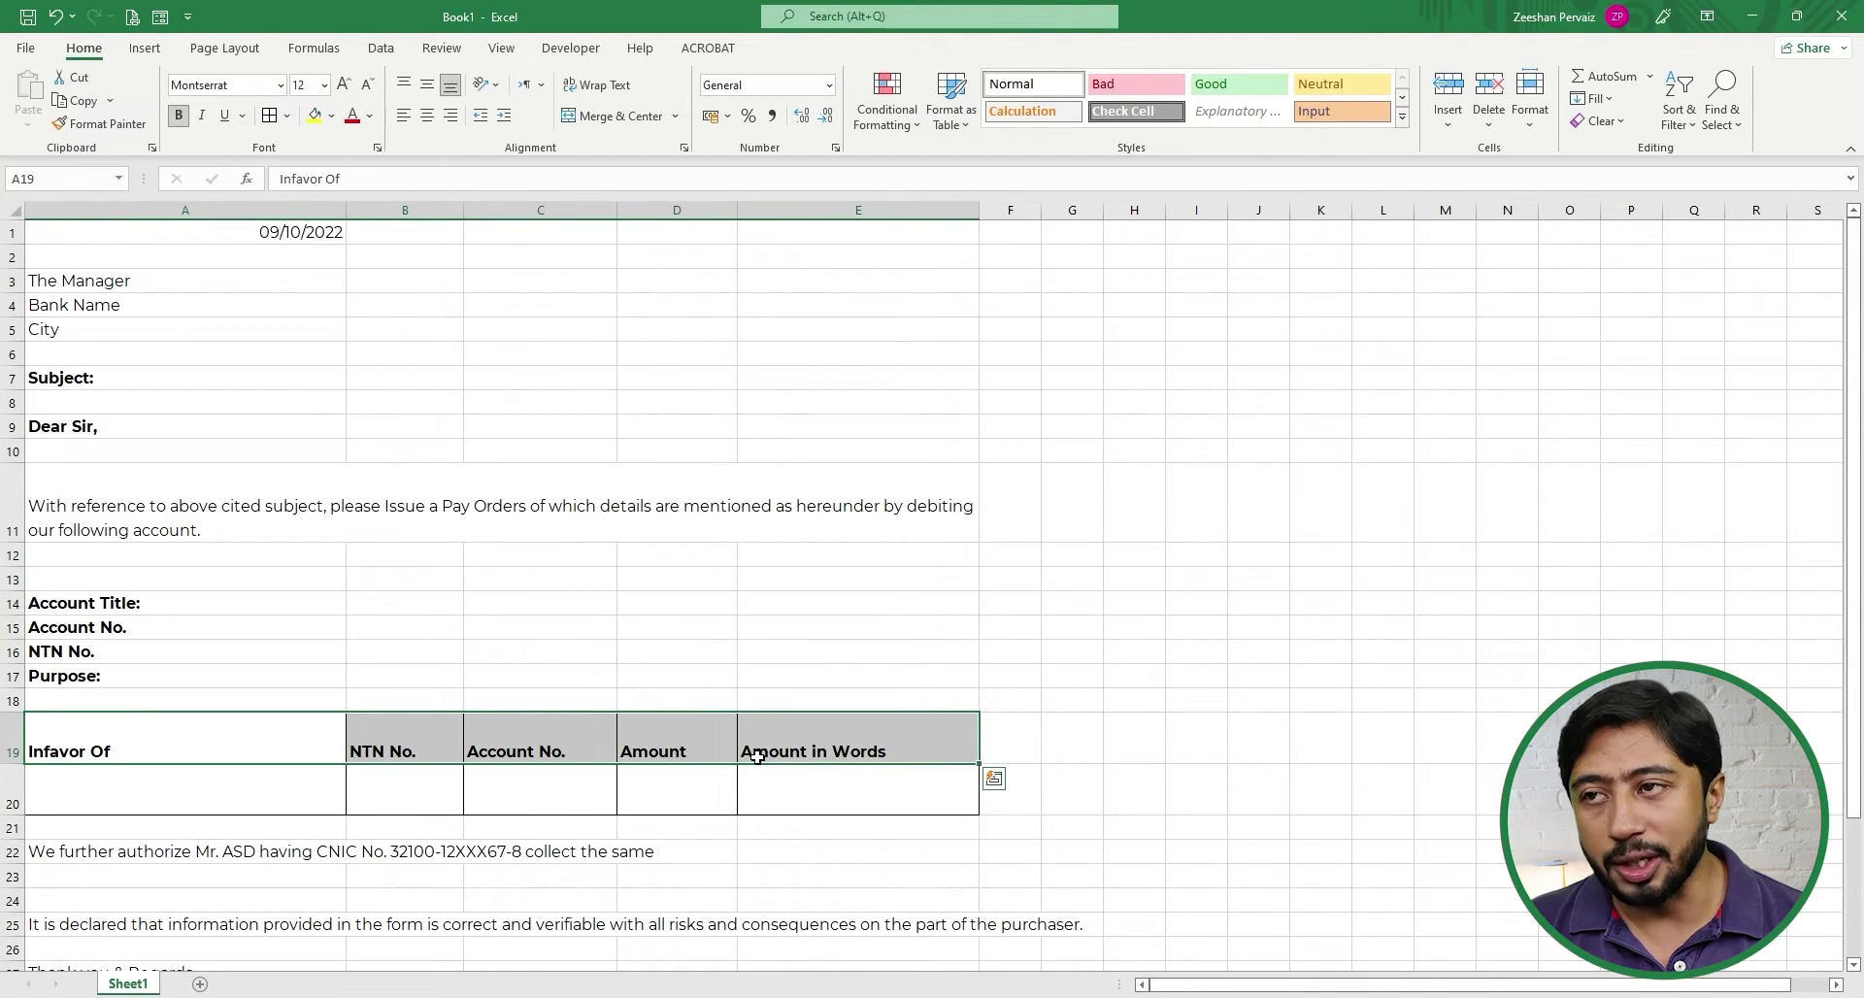
click(426, 116)
click(282, 803)
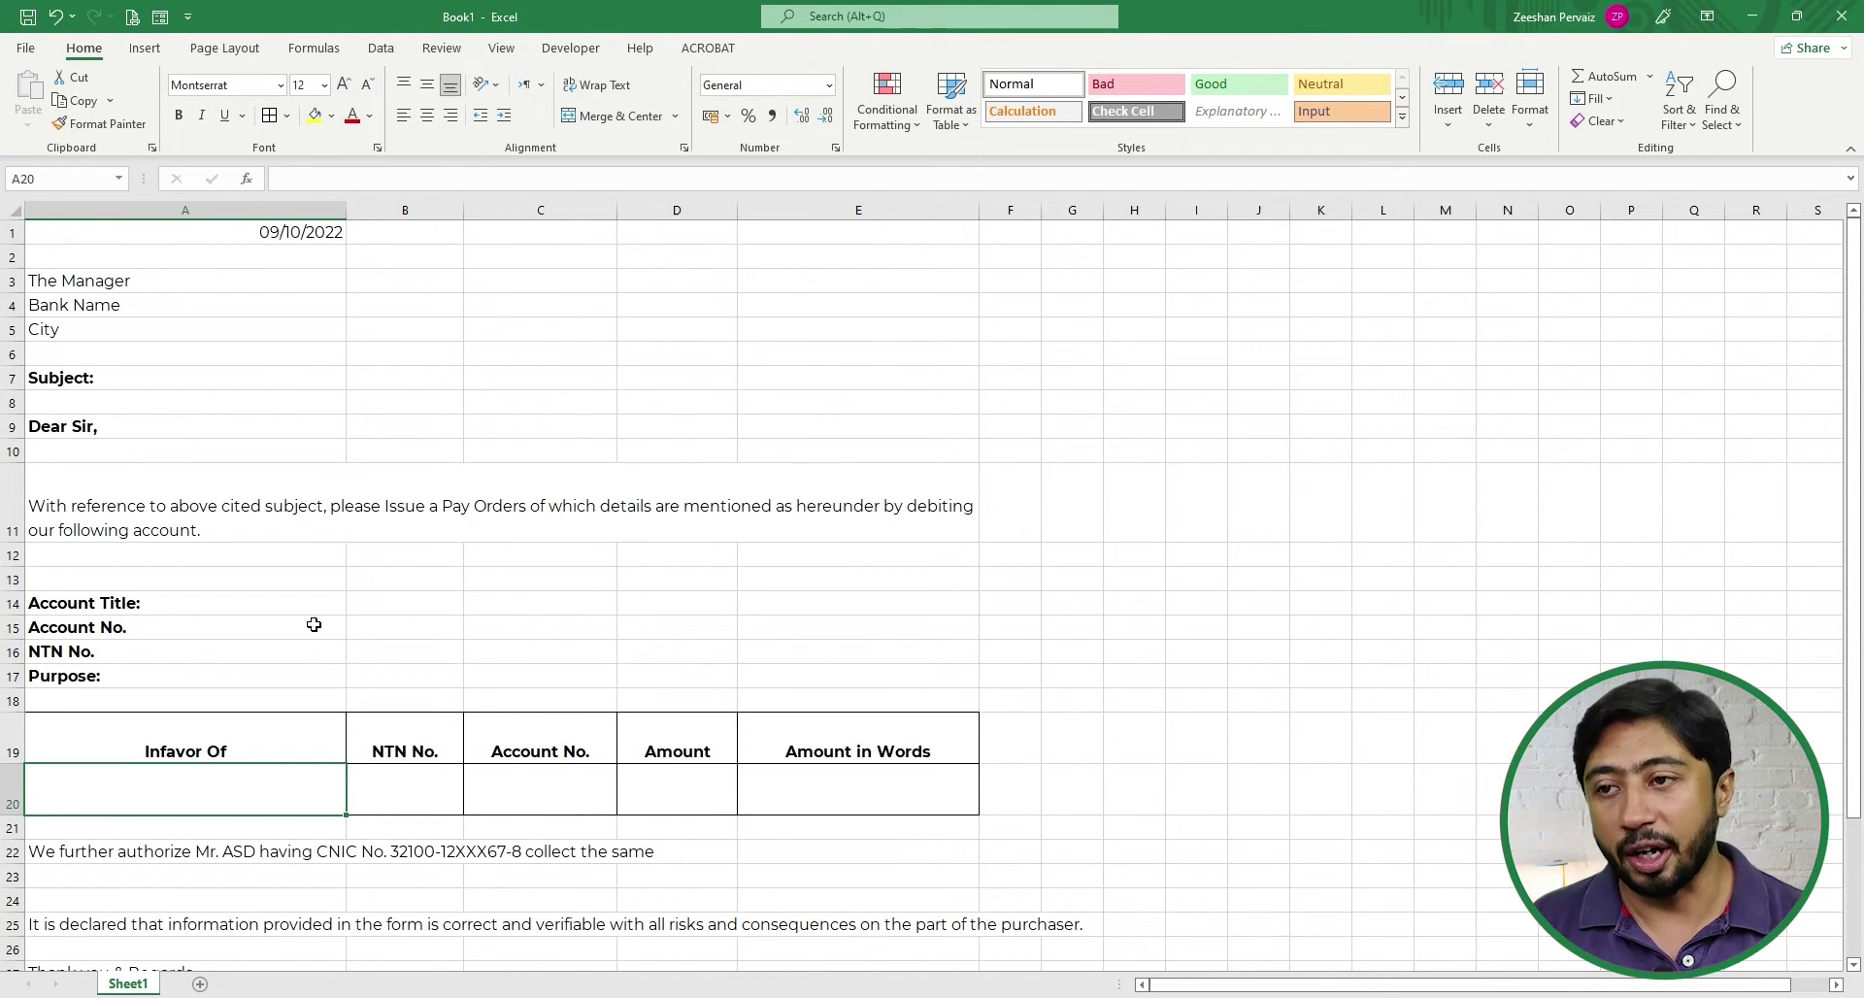
click(99, 489)
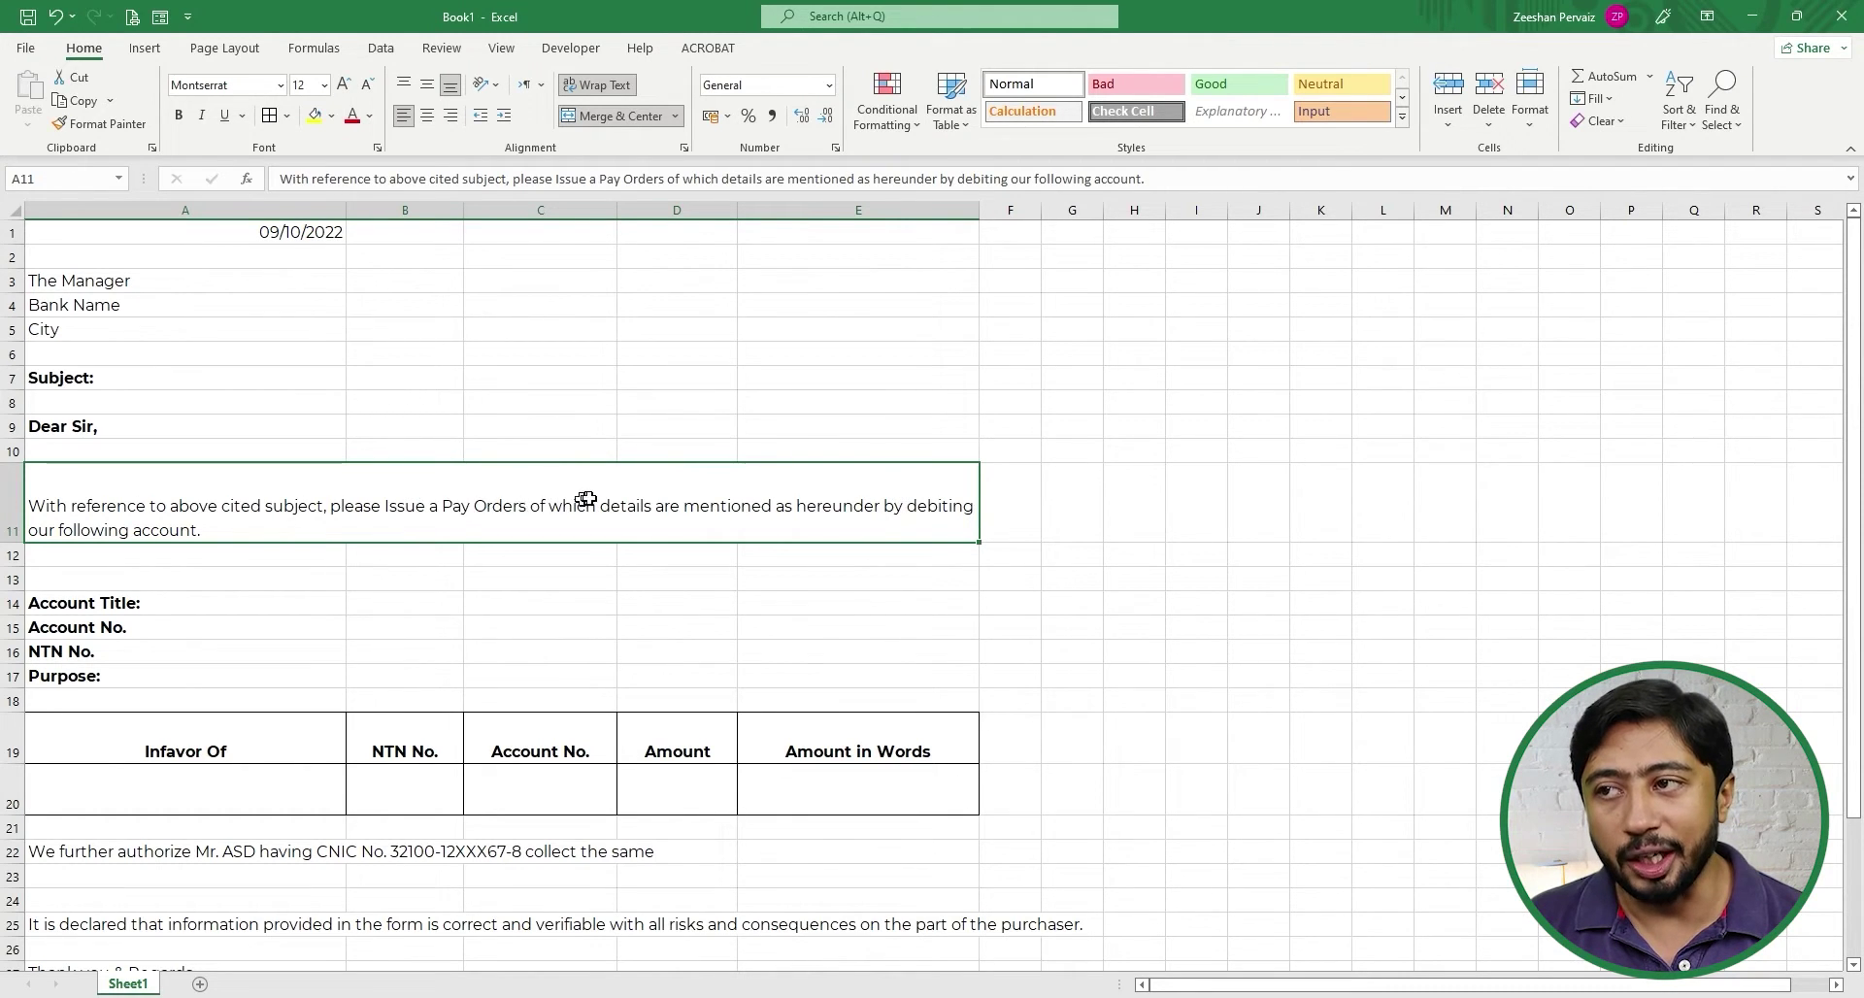
- Open Format Cells for the A1 date and show its custom d mmmm yyyy code
click(270, 233)
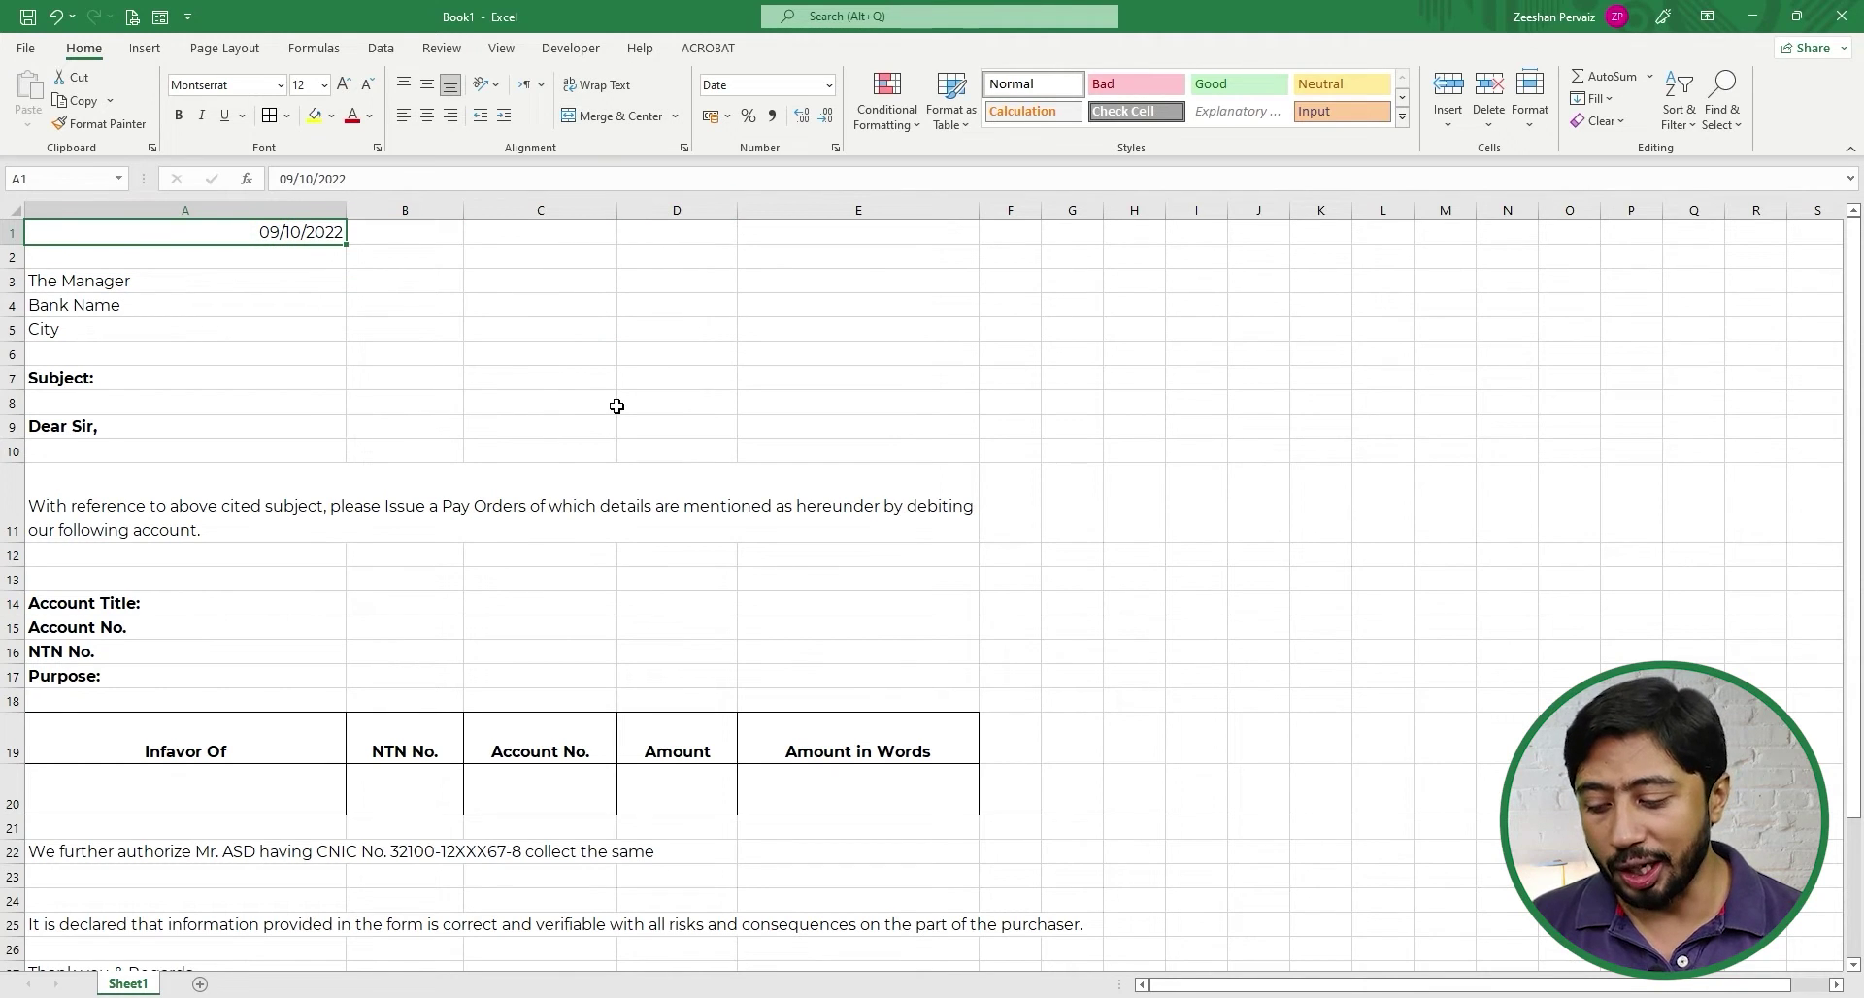
key(ctrl+1)
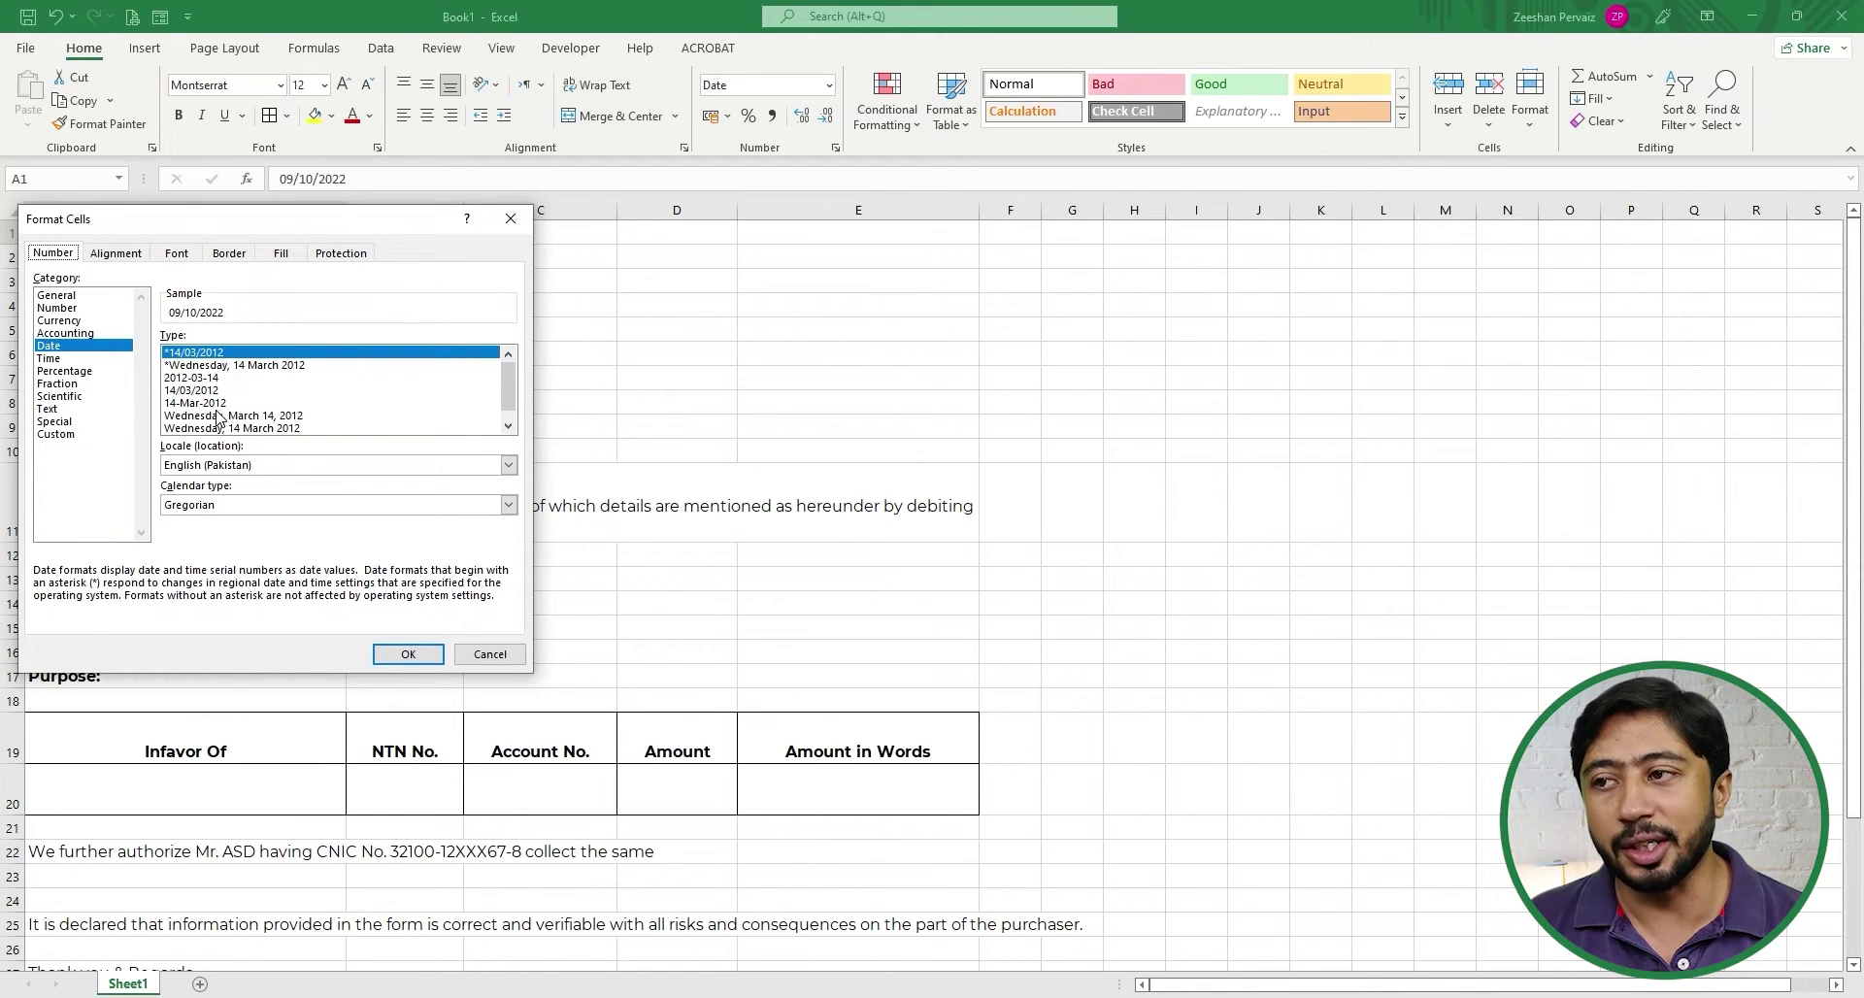
click(508, 426)
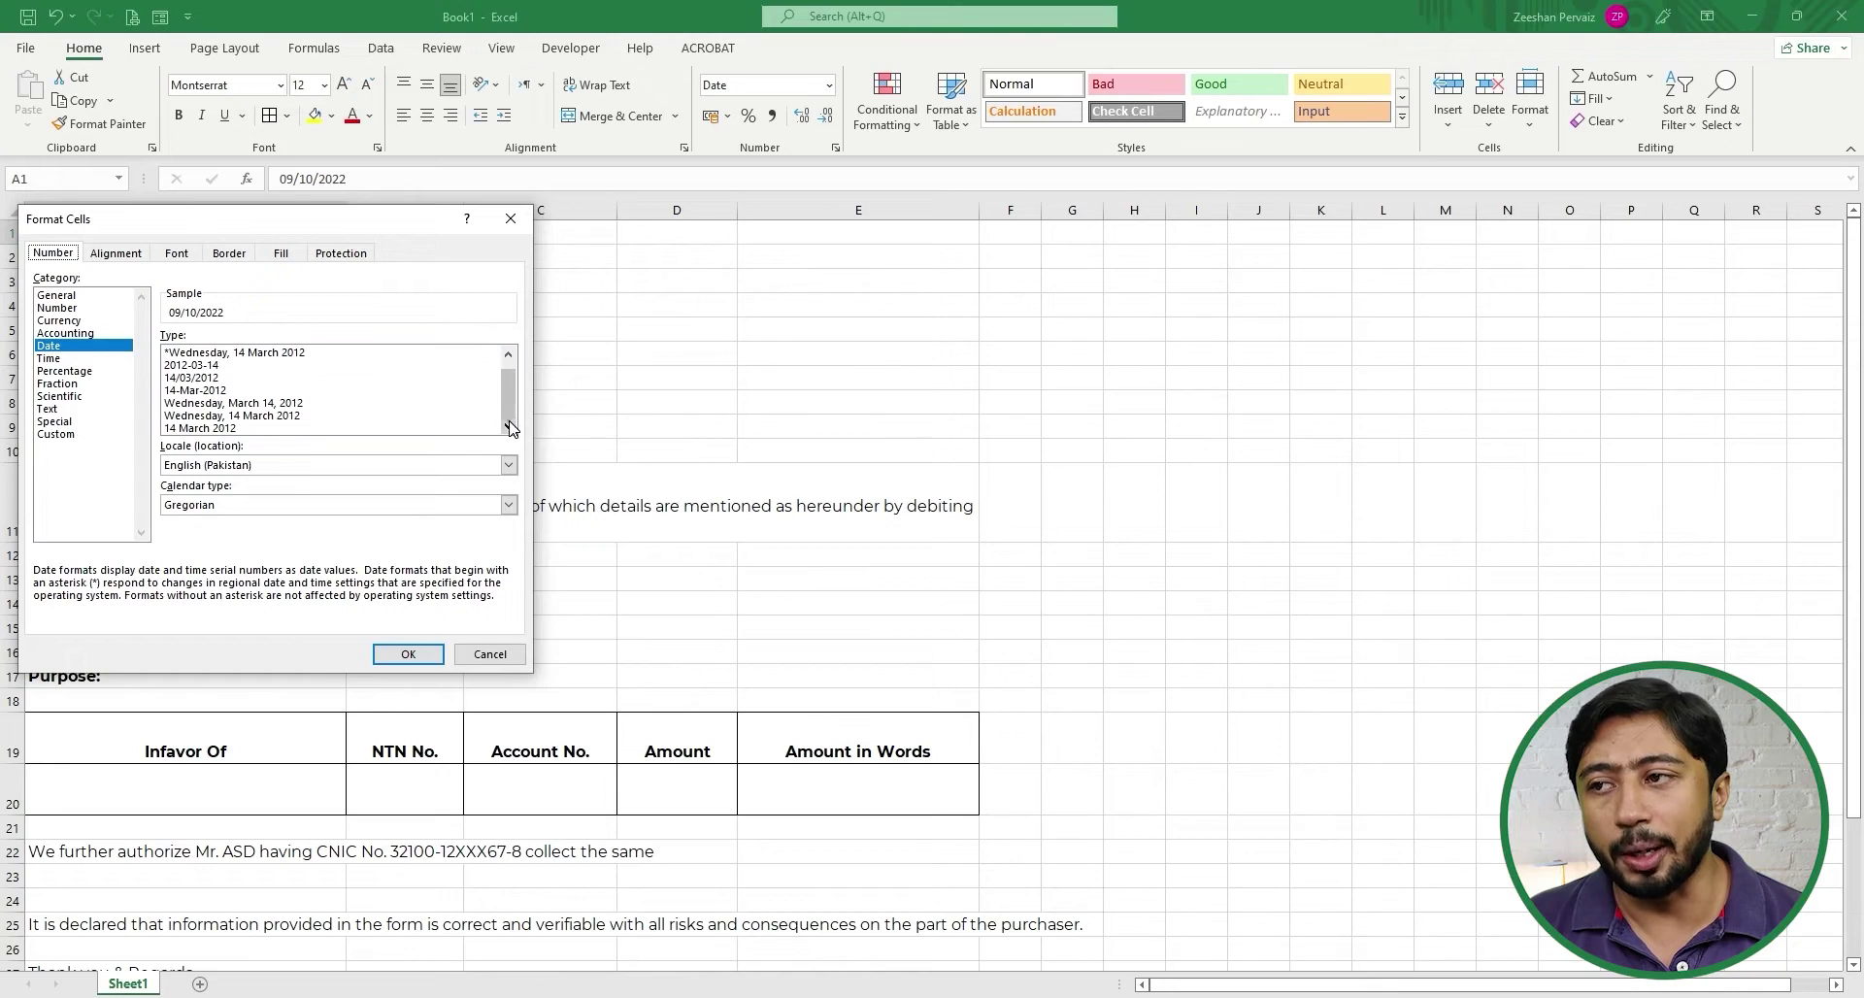
click(204, 429)
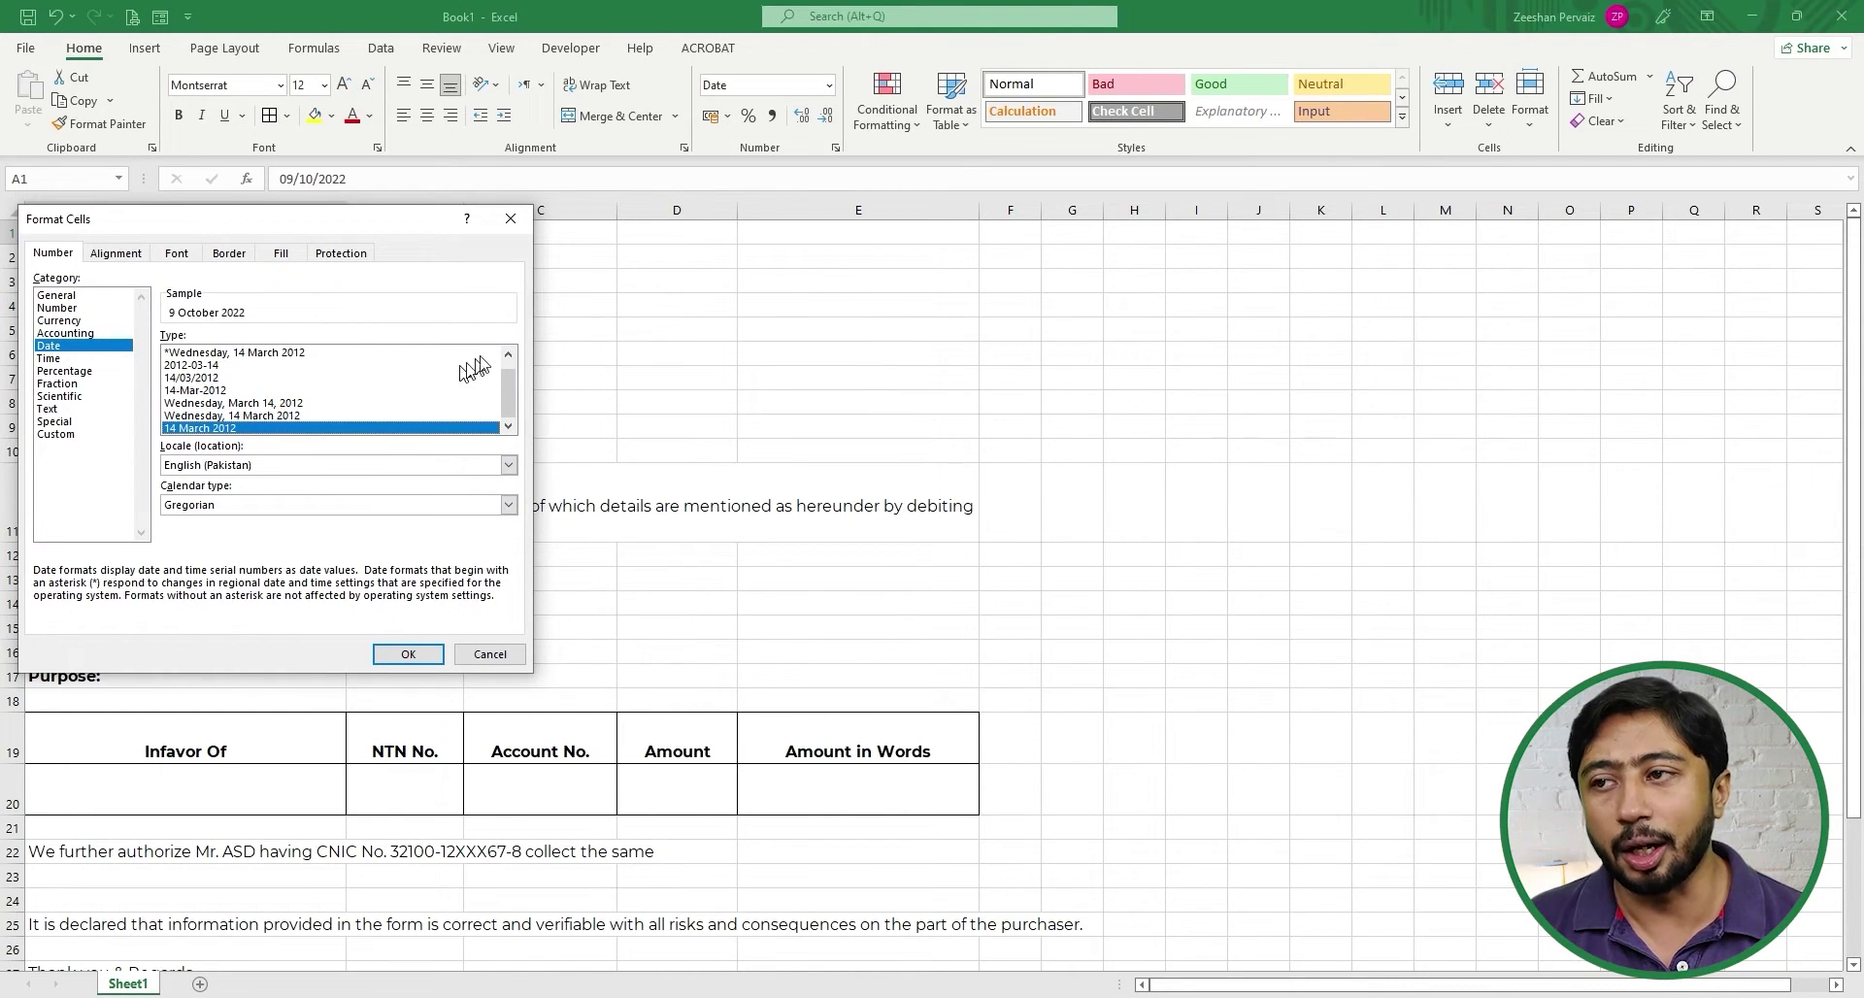
click(510, 355)
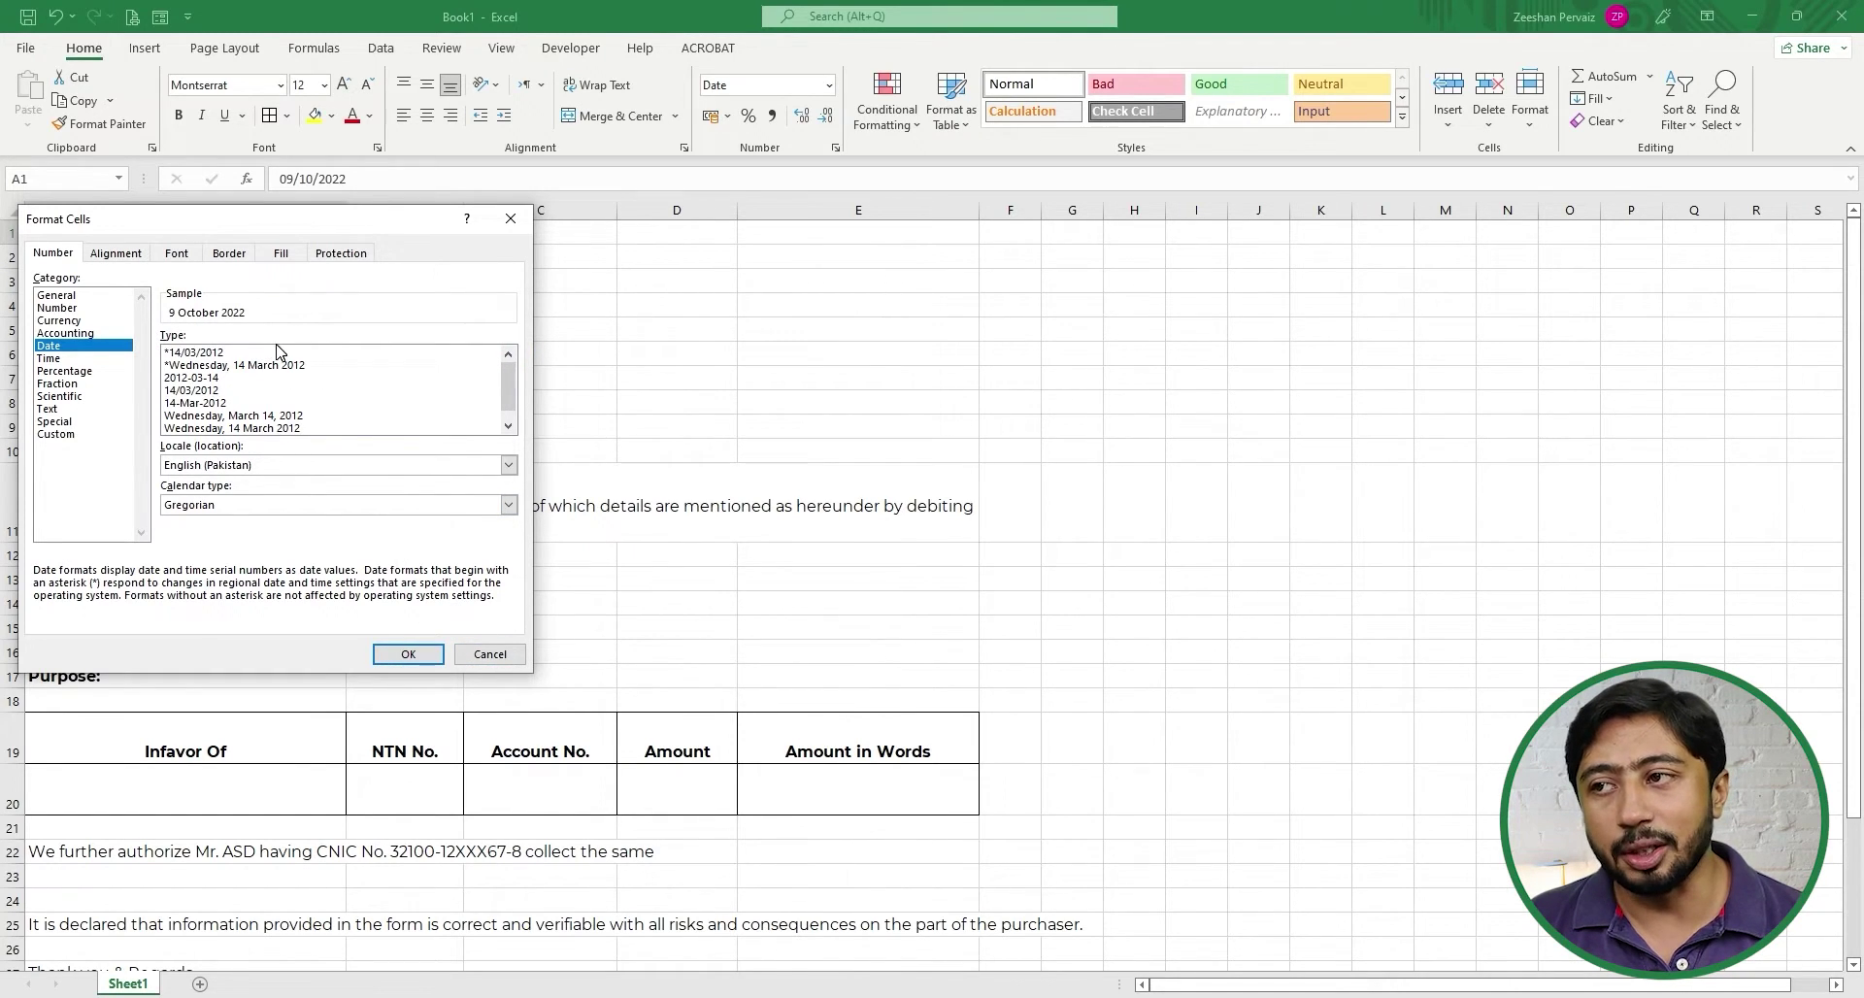
click(233, 316)
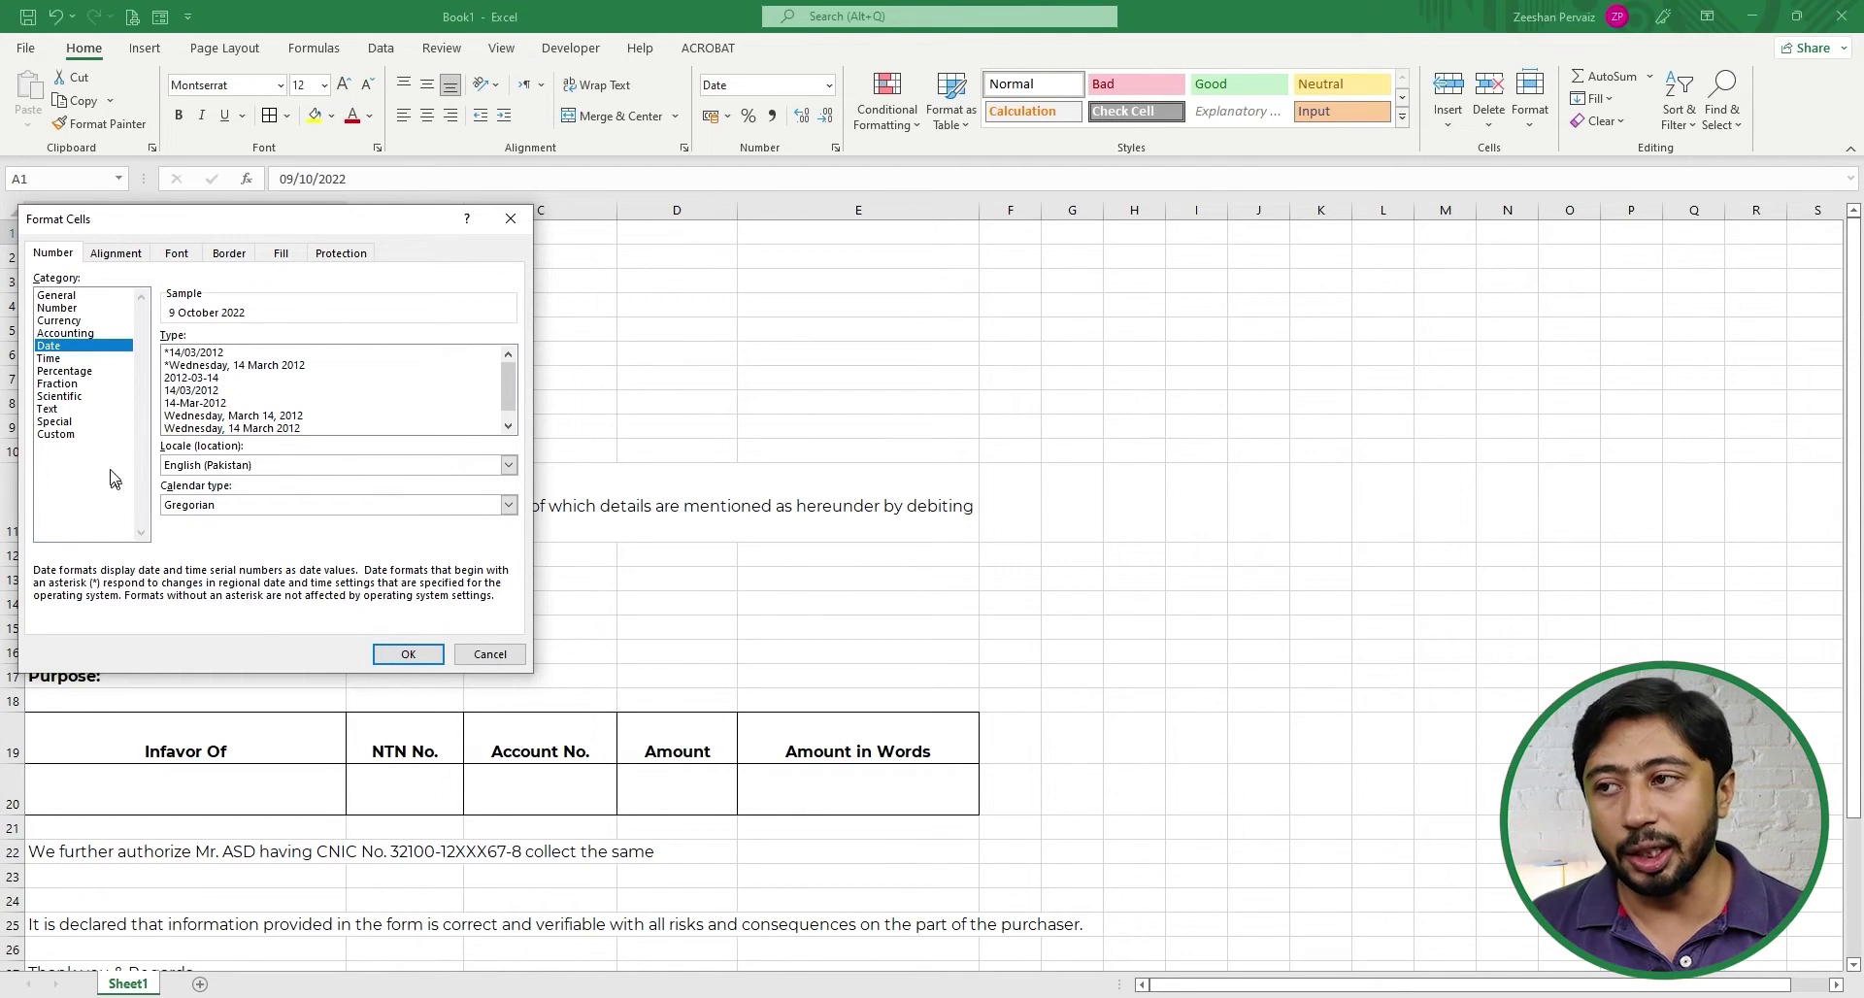
click(58, 434)
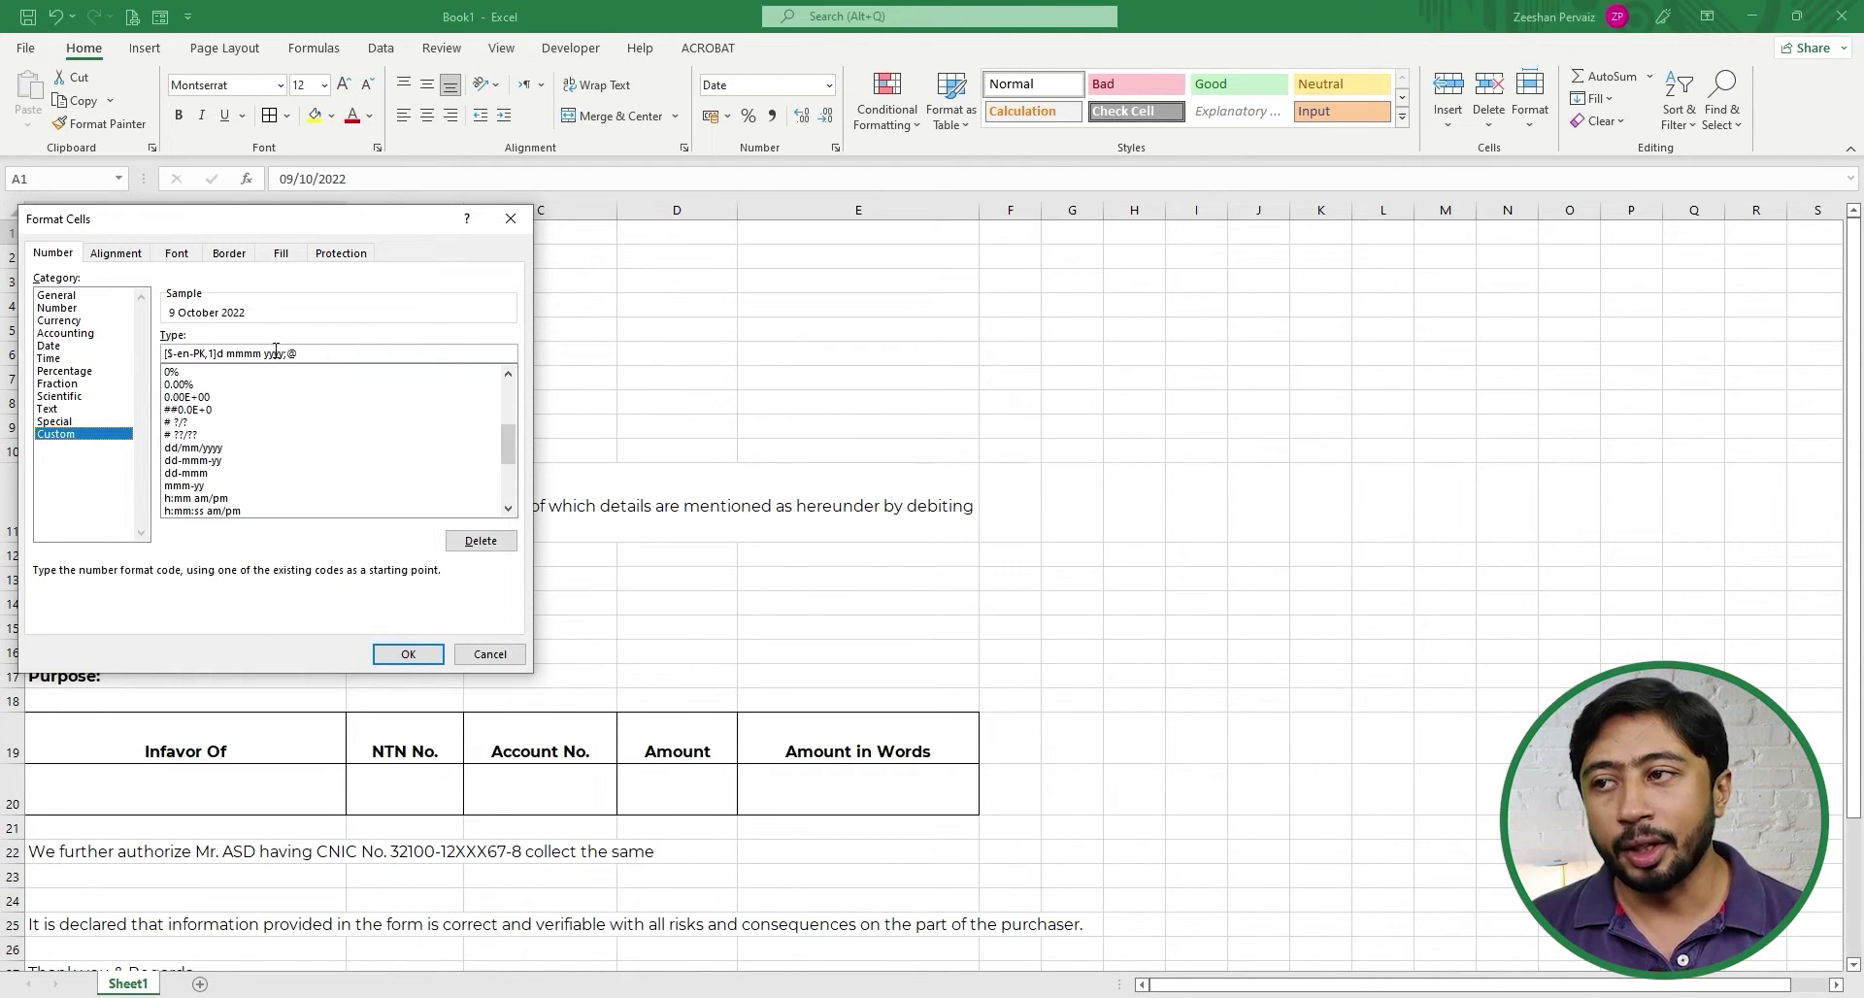
- Replace the A1 date code with MMMM DD, YYYY so it reads October 09, 2022
click(323, 353)
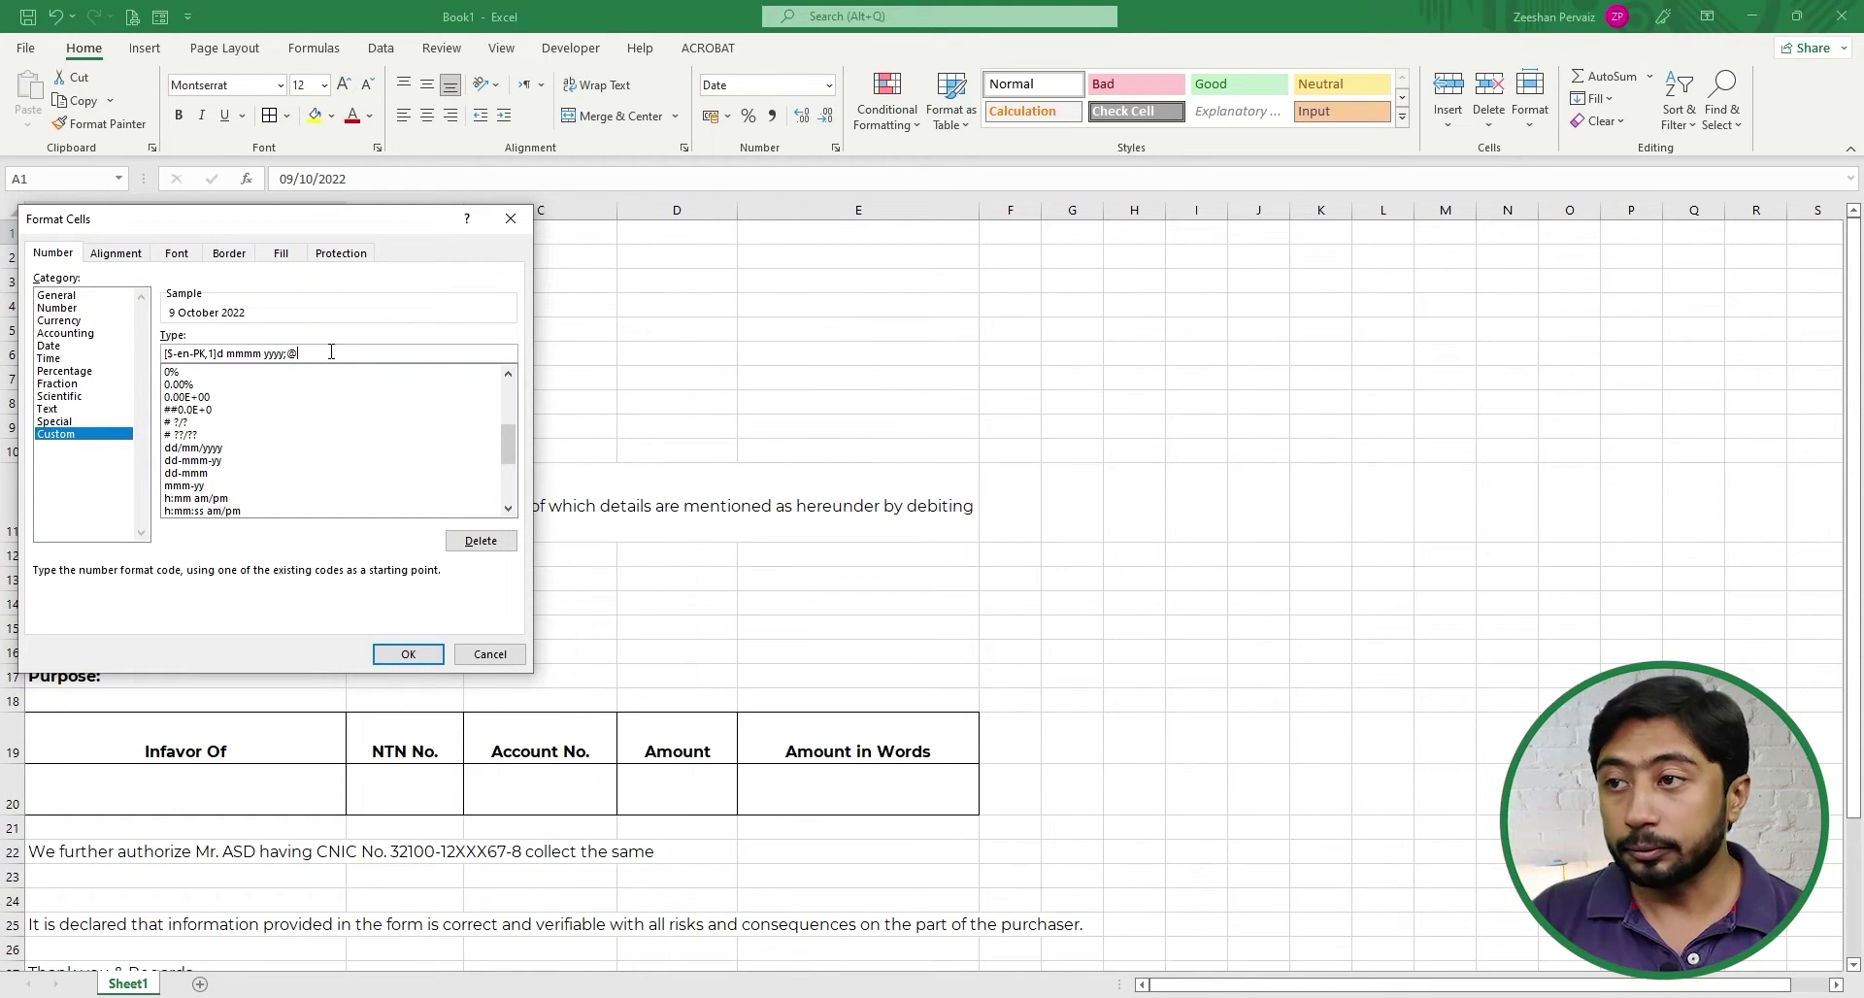
key(shift+Left)
key(shift+Left)
key(shift+Left)
key(shift+Left)
key(shift+Left)
key(shift+Left)
key(shift+Left)
key(shift+Left)
key(shift+Left)
key(shift+Left)
key(shift+Left)
key(shift+Left)
key(shift+Left)
key(shift+Left)
key(shift+Left)
key(shift+Left)
key(shift+Left)
key(shift+Left)
key(shift+Left)
key(shift+Left)
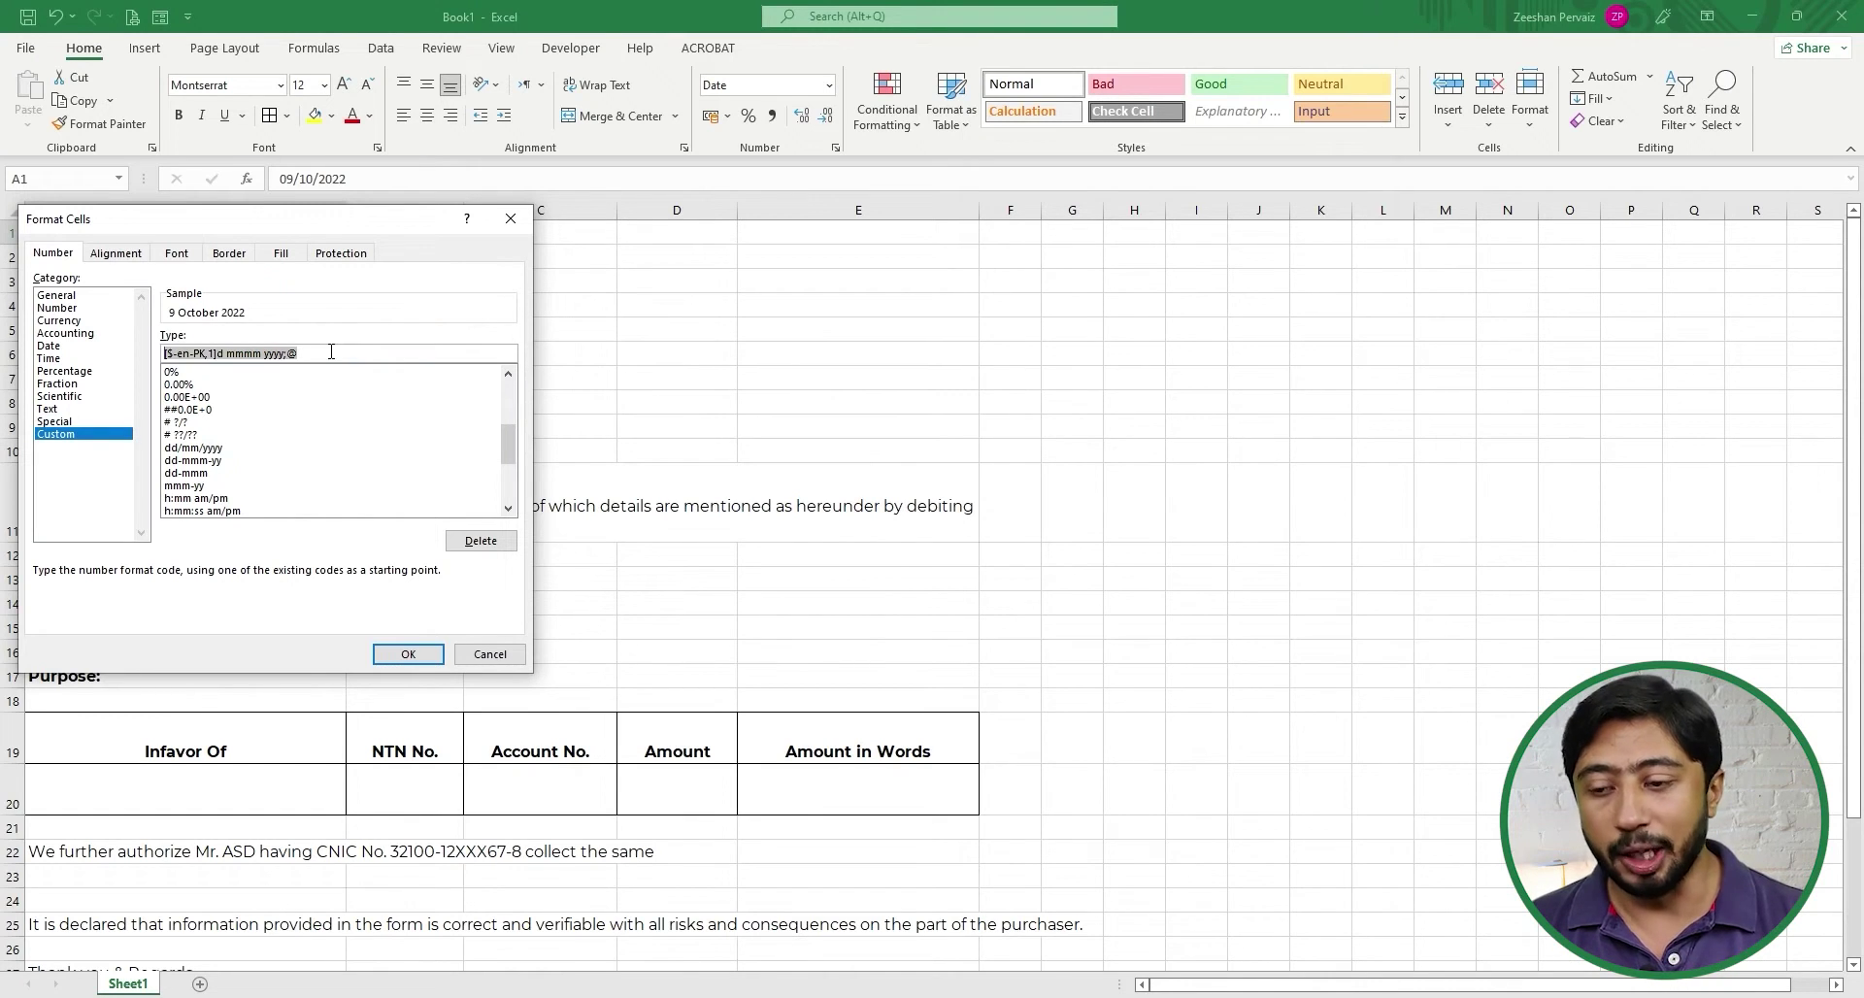
text(MMM)
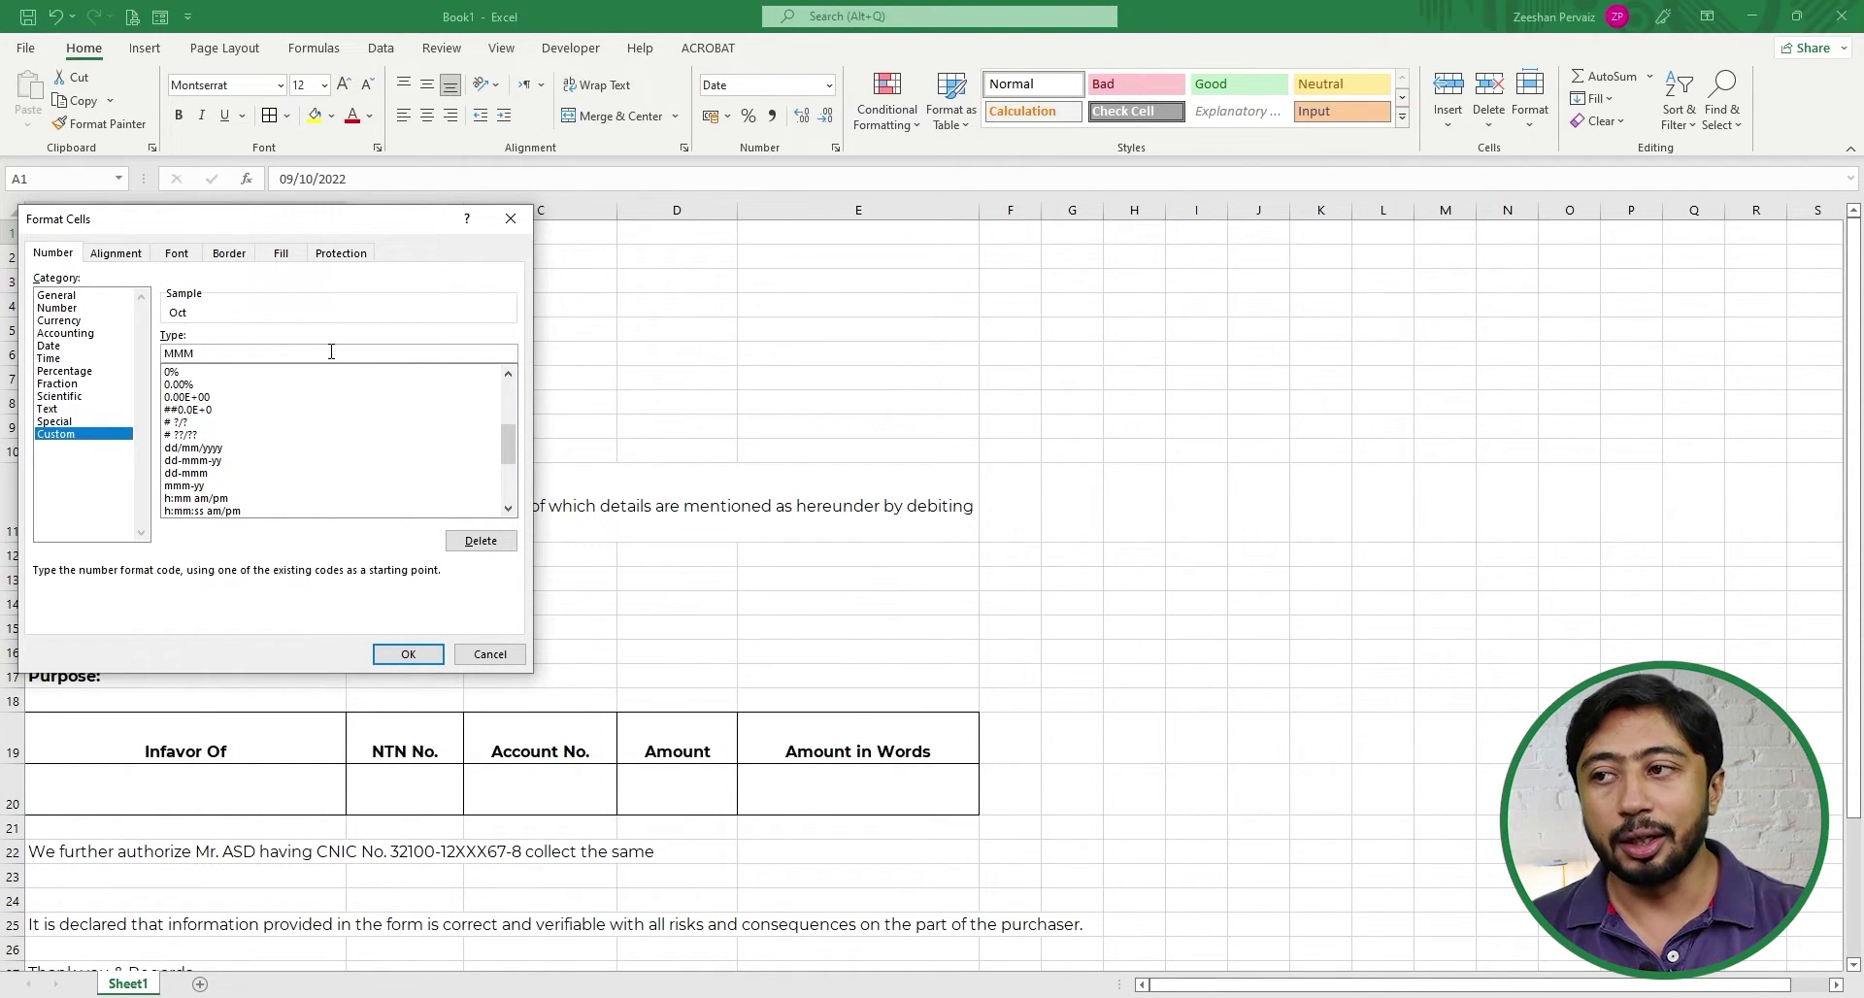
text(M DD)
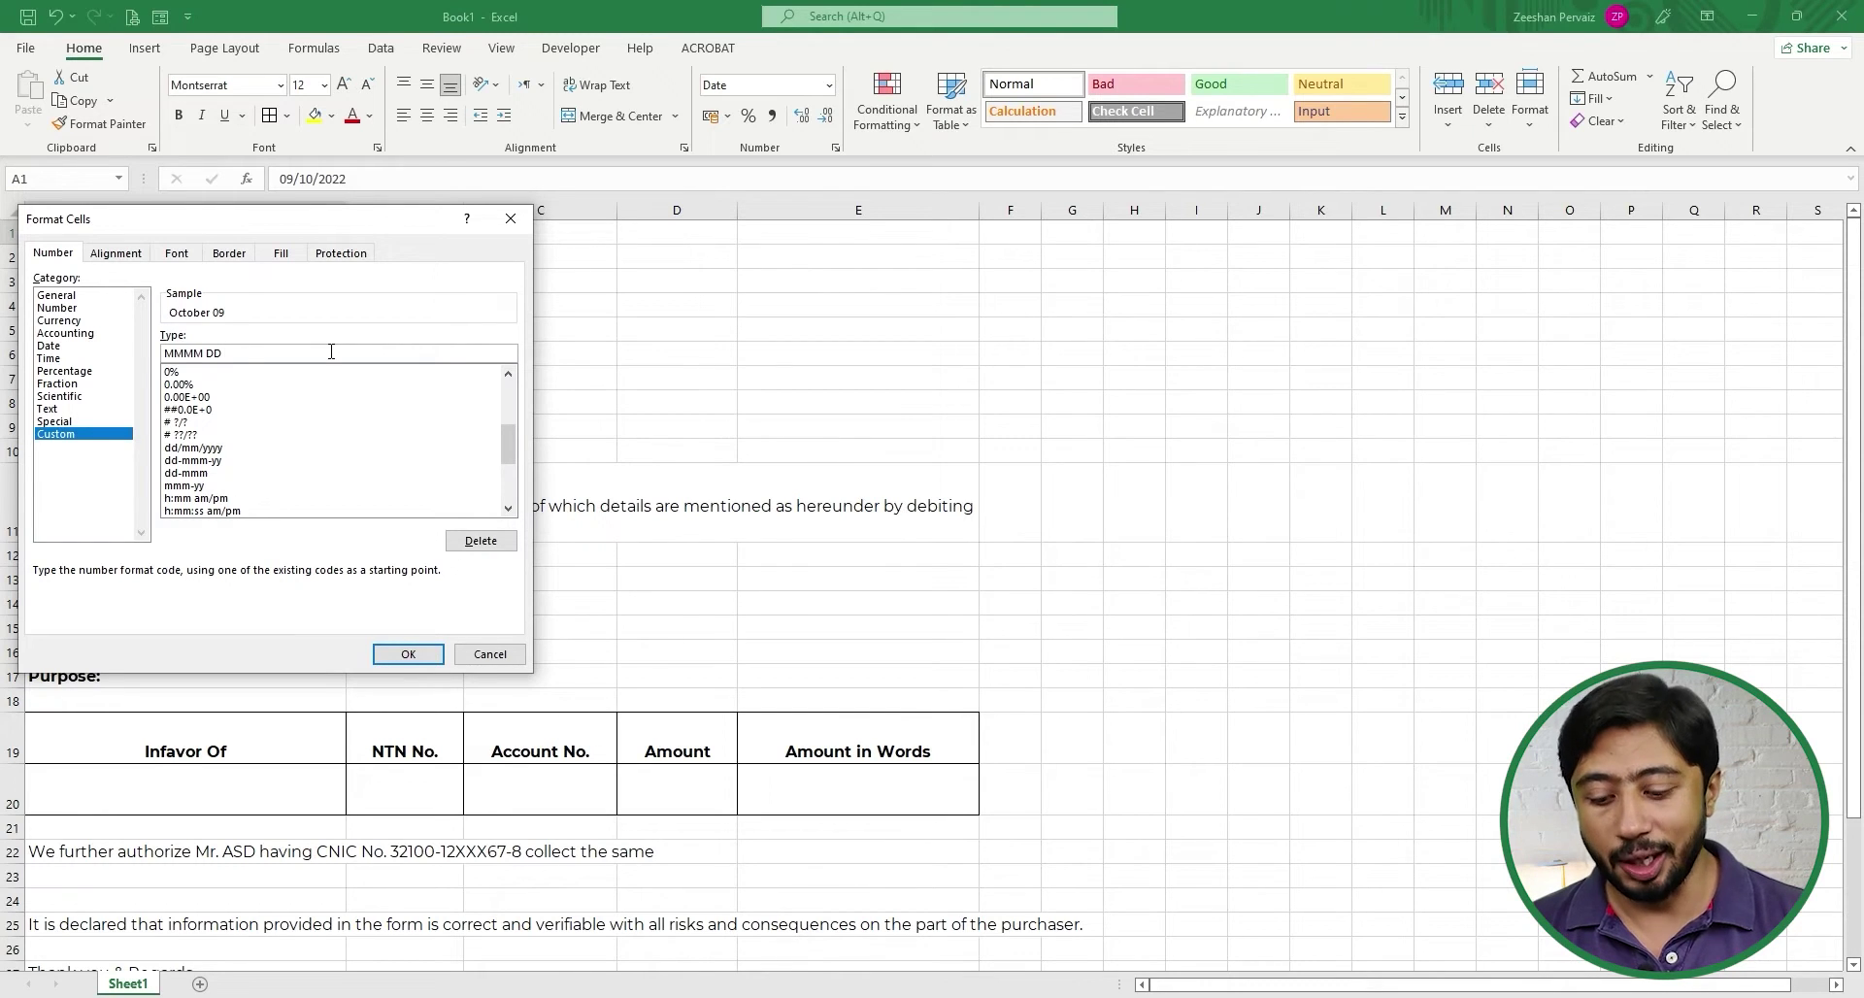
text(YYYY)
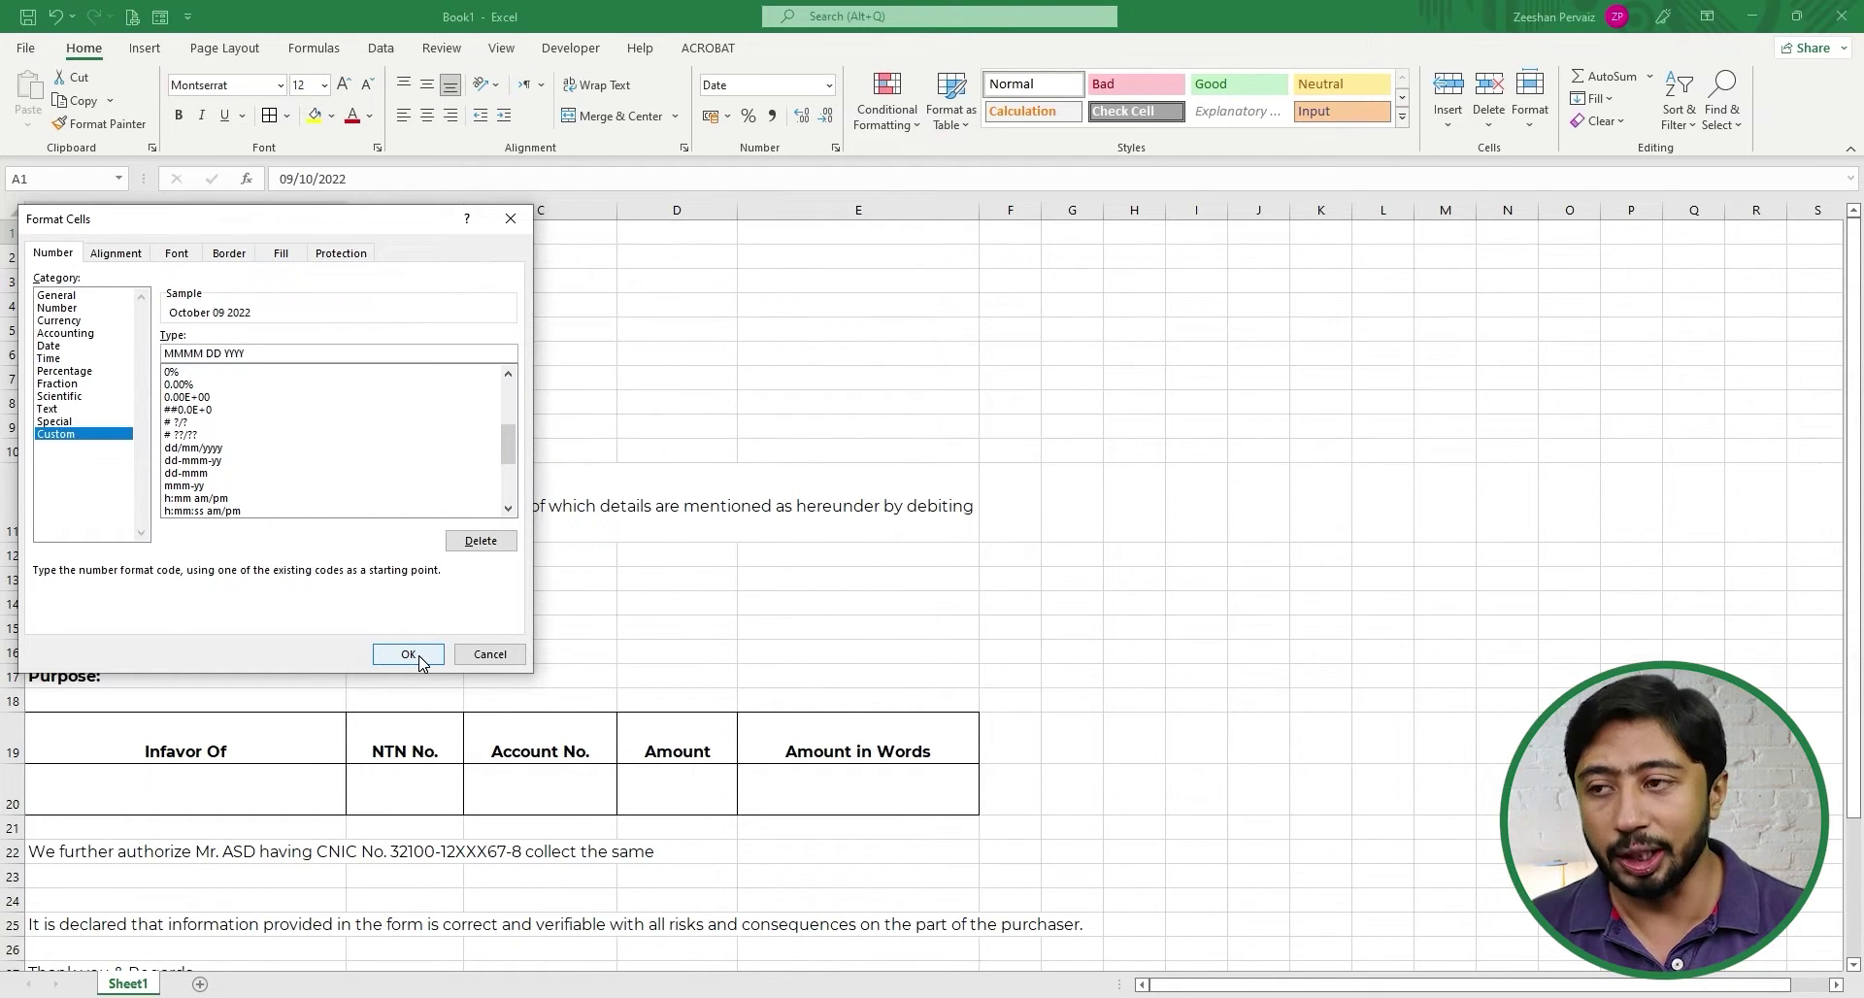
text(,)
key(BackSpace)
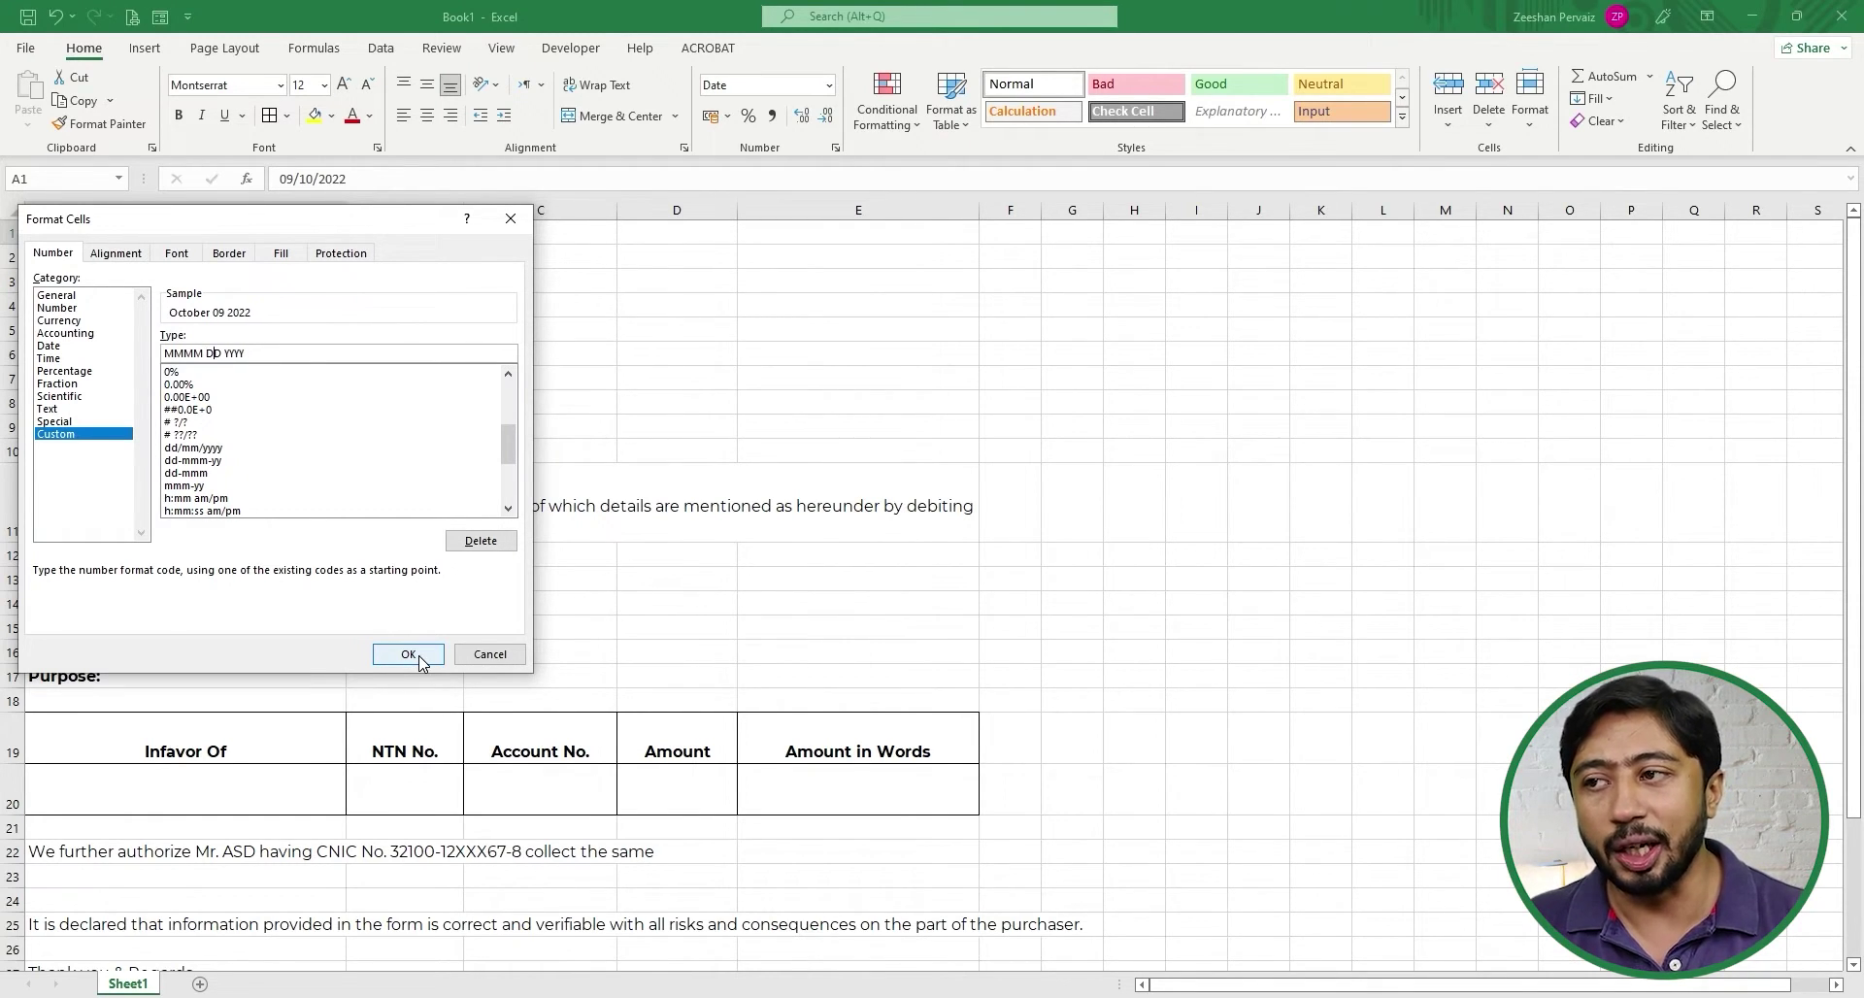
text(,)
key(BackSpace)
text(,)
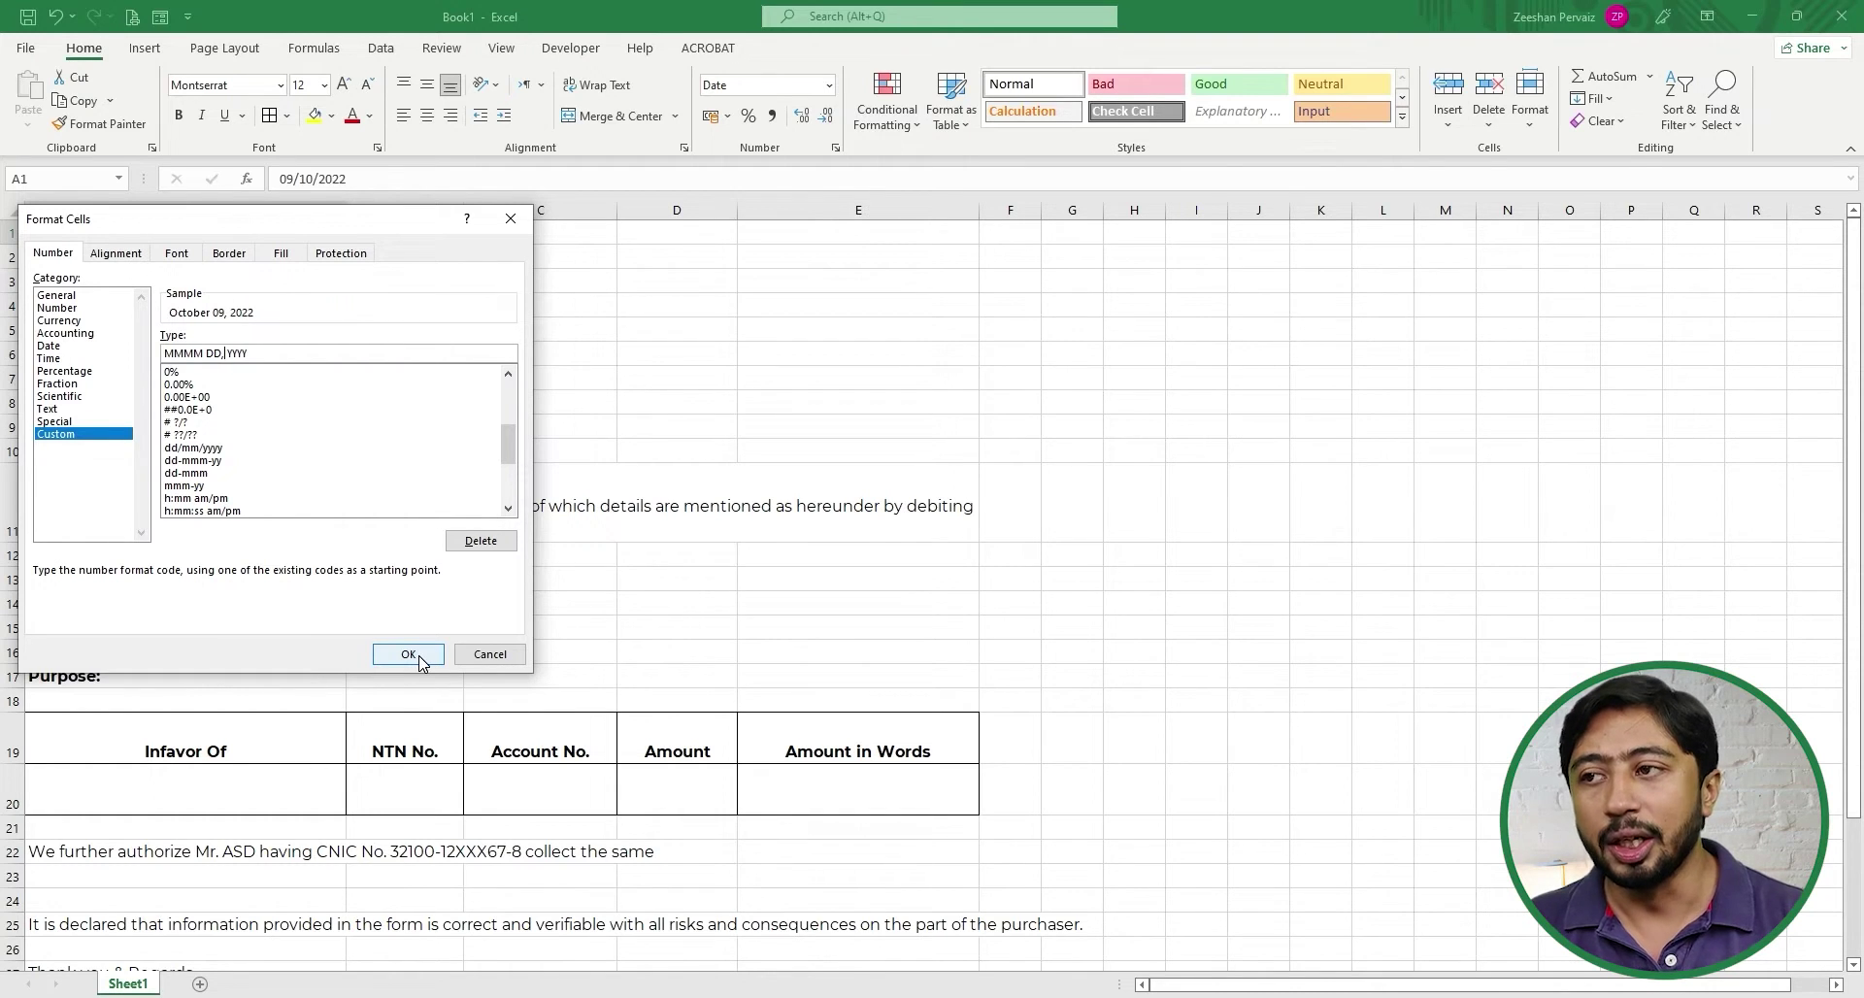
click(408, 654)
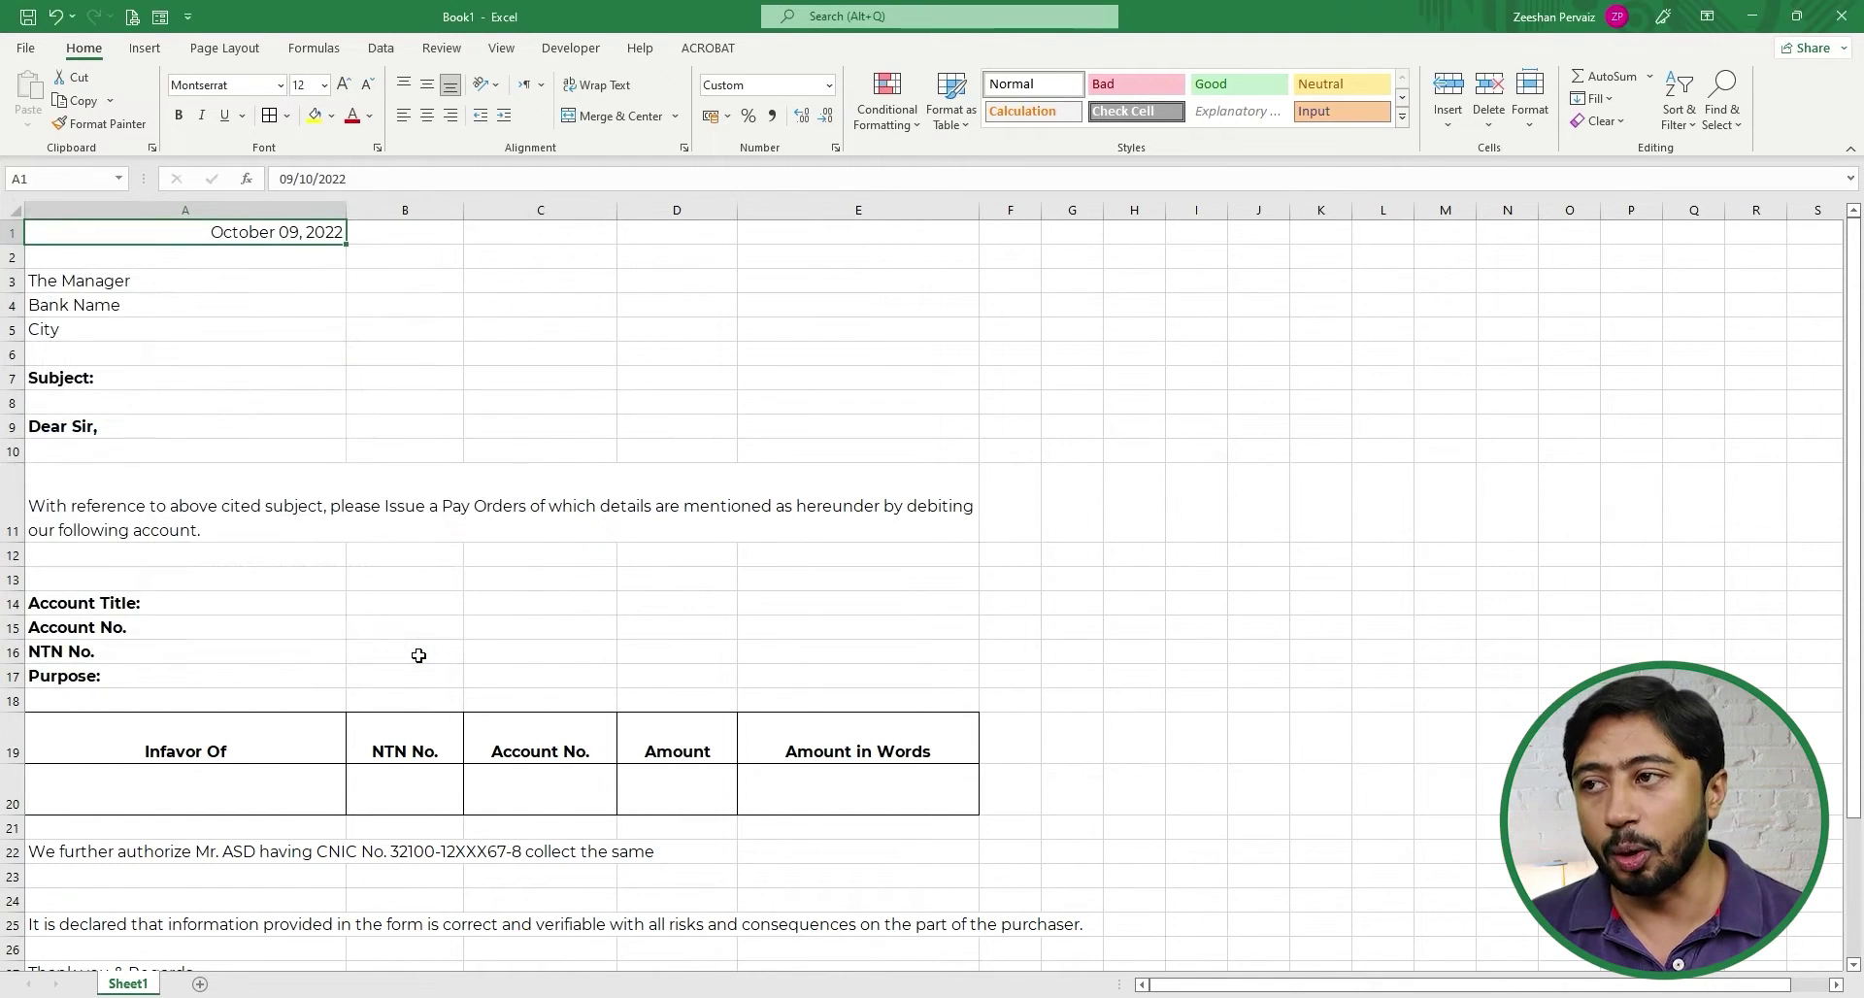
- Left-align the date in cell A1
click(403, 115)
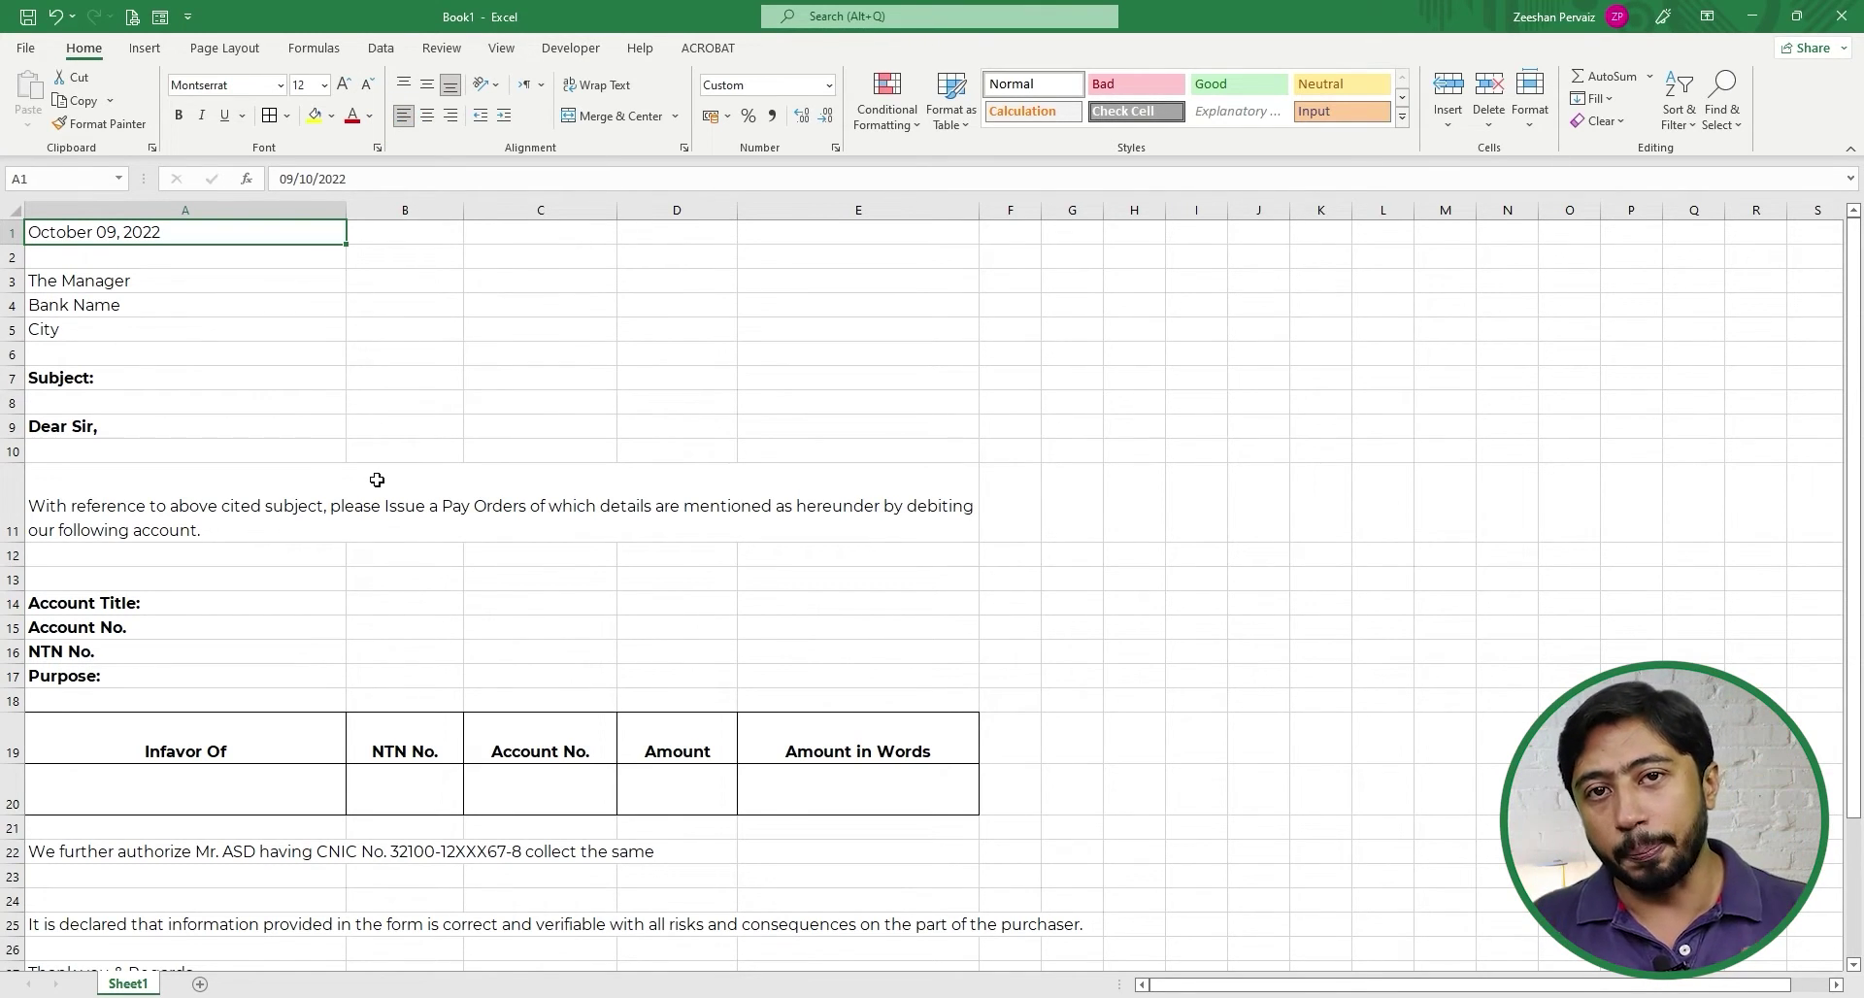
key(Down)
key(Down)
key(Down)
key(Up)
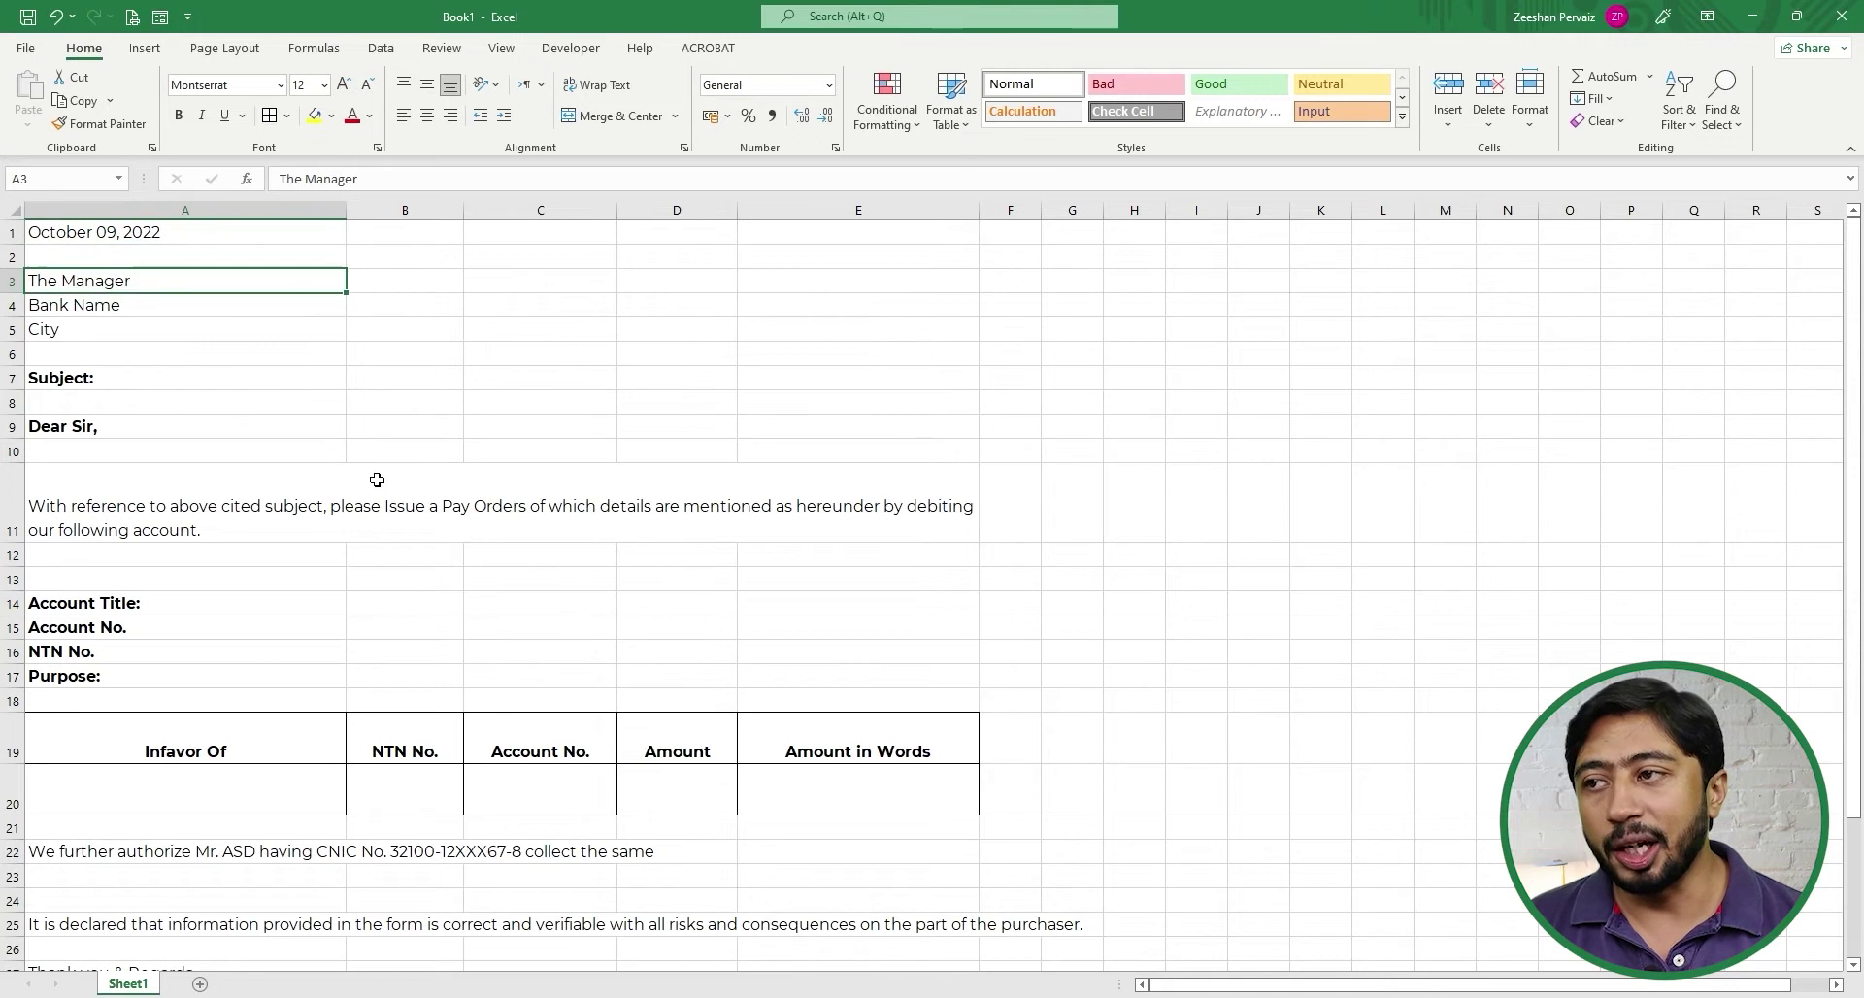
key(Down)
key(Down)
key(Down)
key(Down)
key(Down)
key(Down)
key(Down)
key(Down)
key(Down)
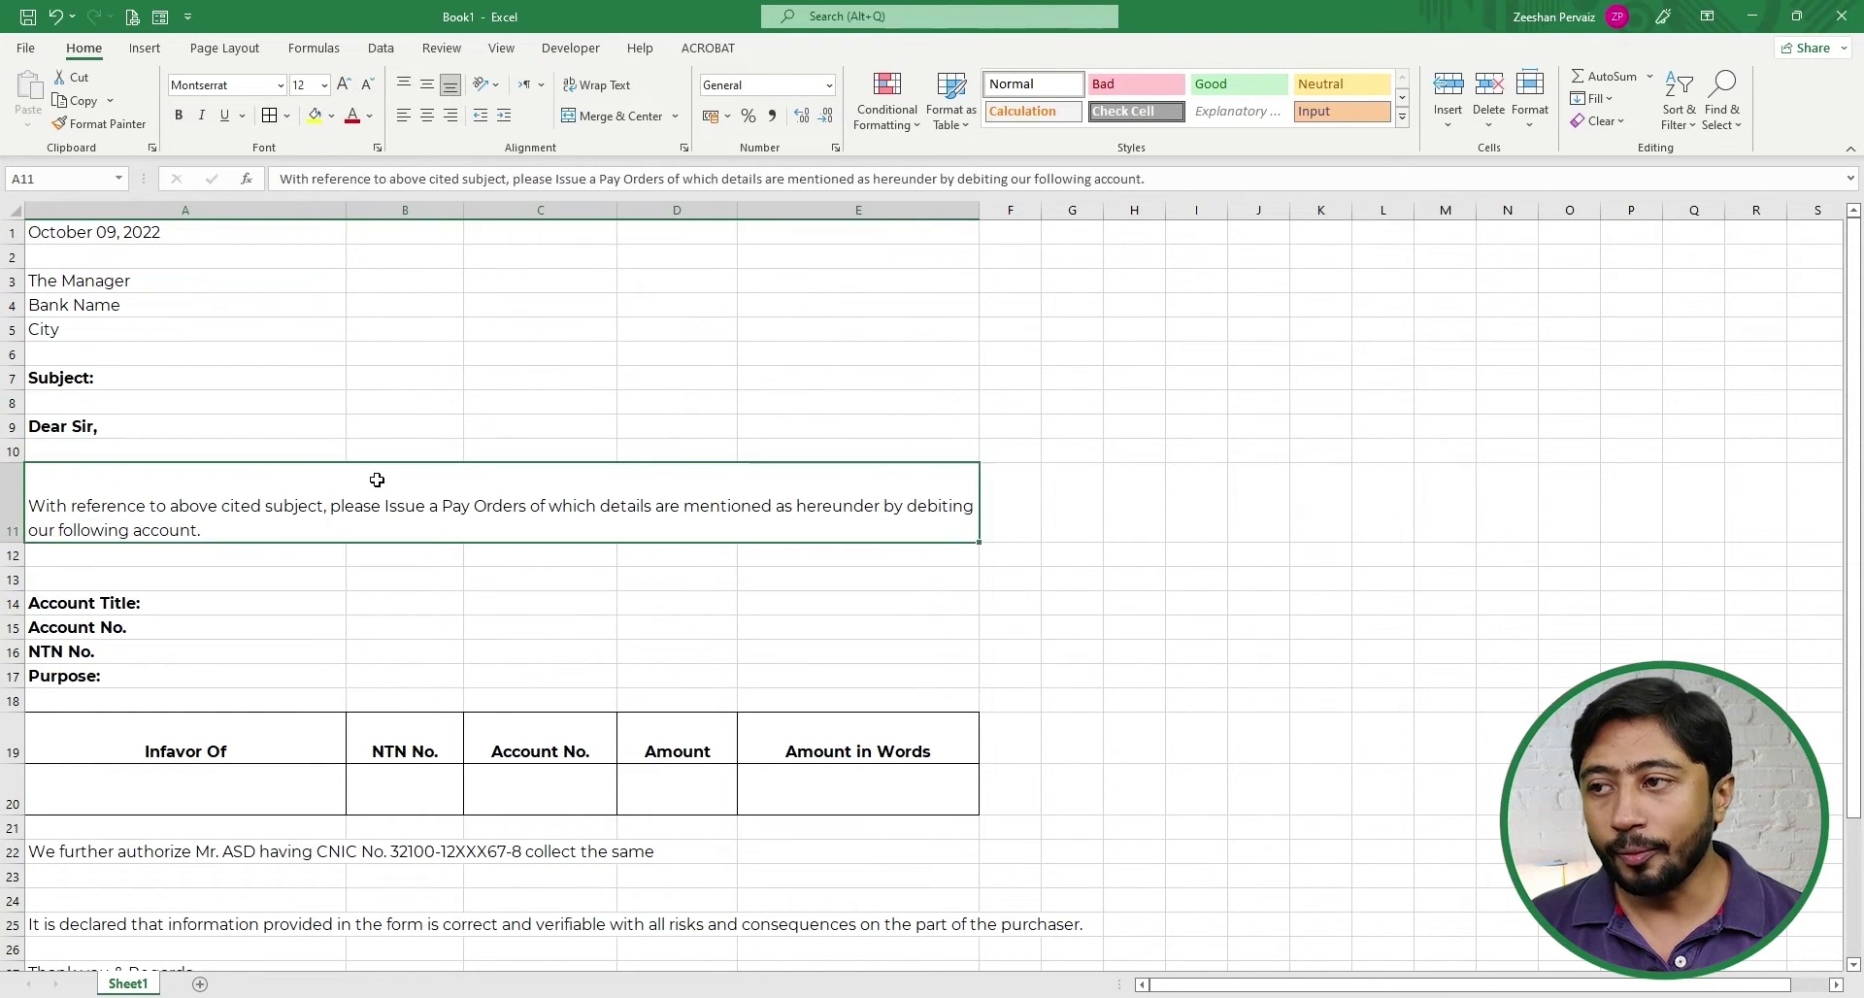
key(Down)
key(Down)
key(Down)
key(Up)
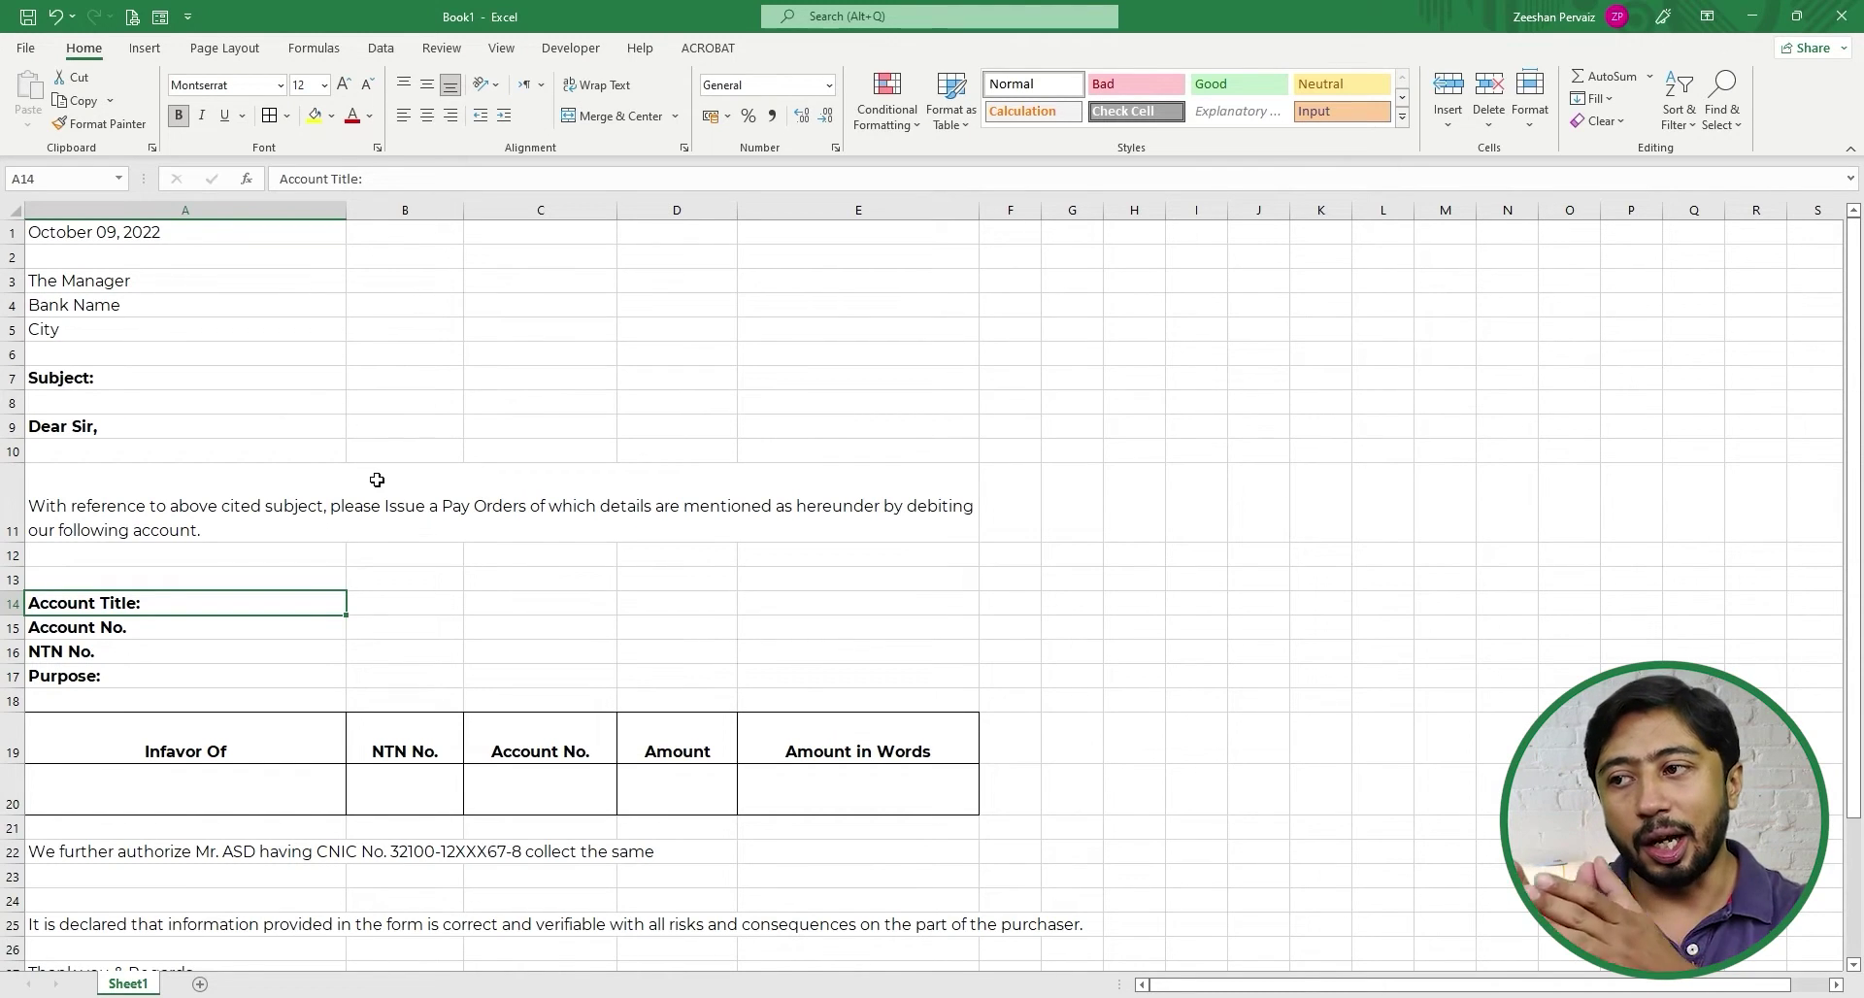
- Move the Account Title through Purpose labels from A14:A17 into column B
key(shift+Down)
key(shift+Down)
key(shift+Down)
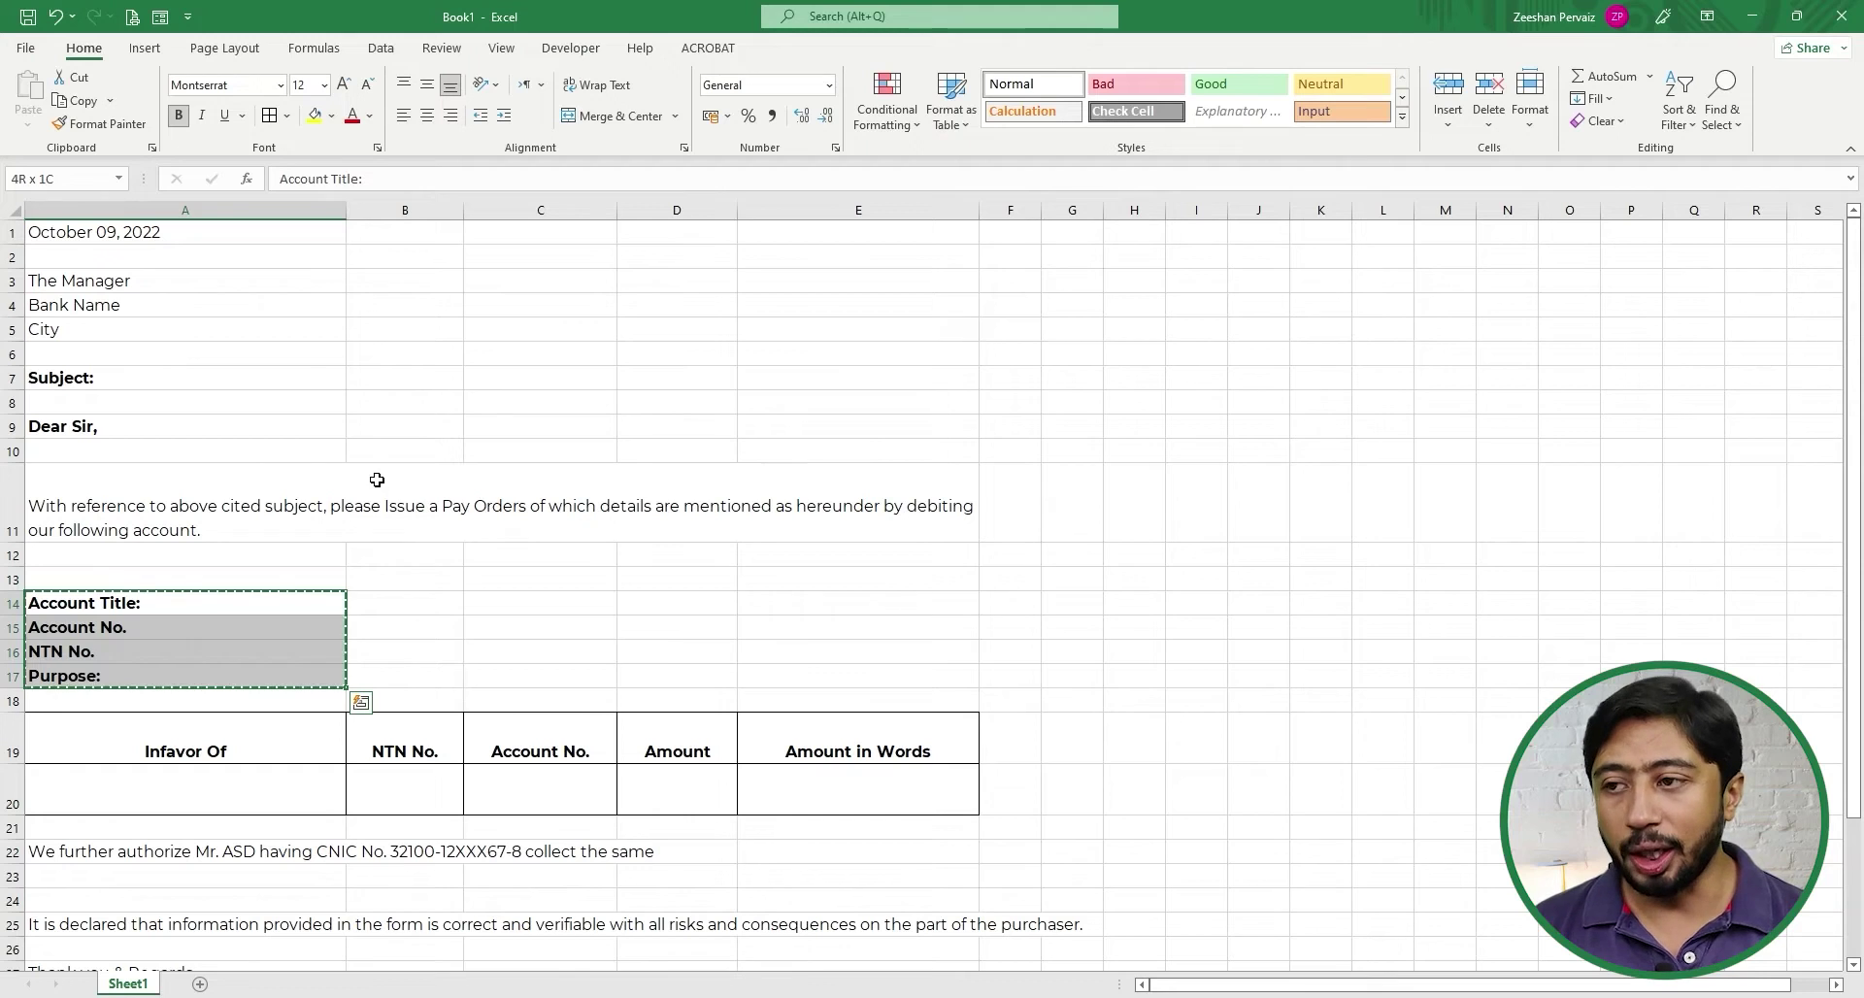
key(ctrl+x)
key(Right)
key(ctrl+v)
key(Down)
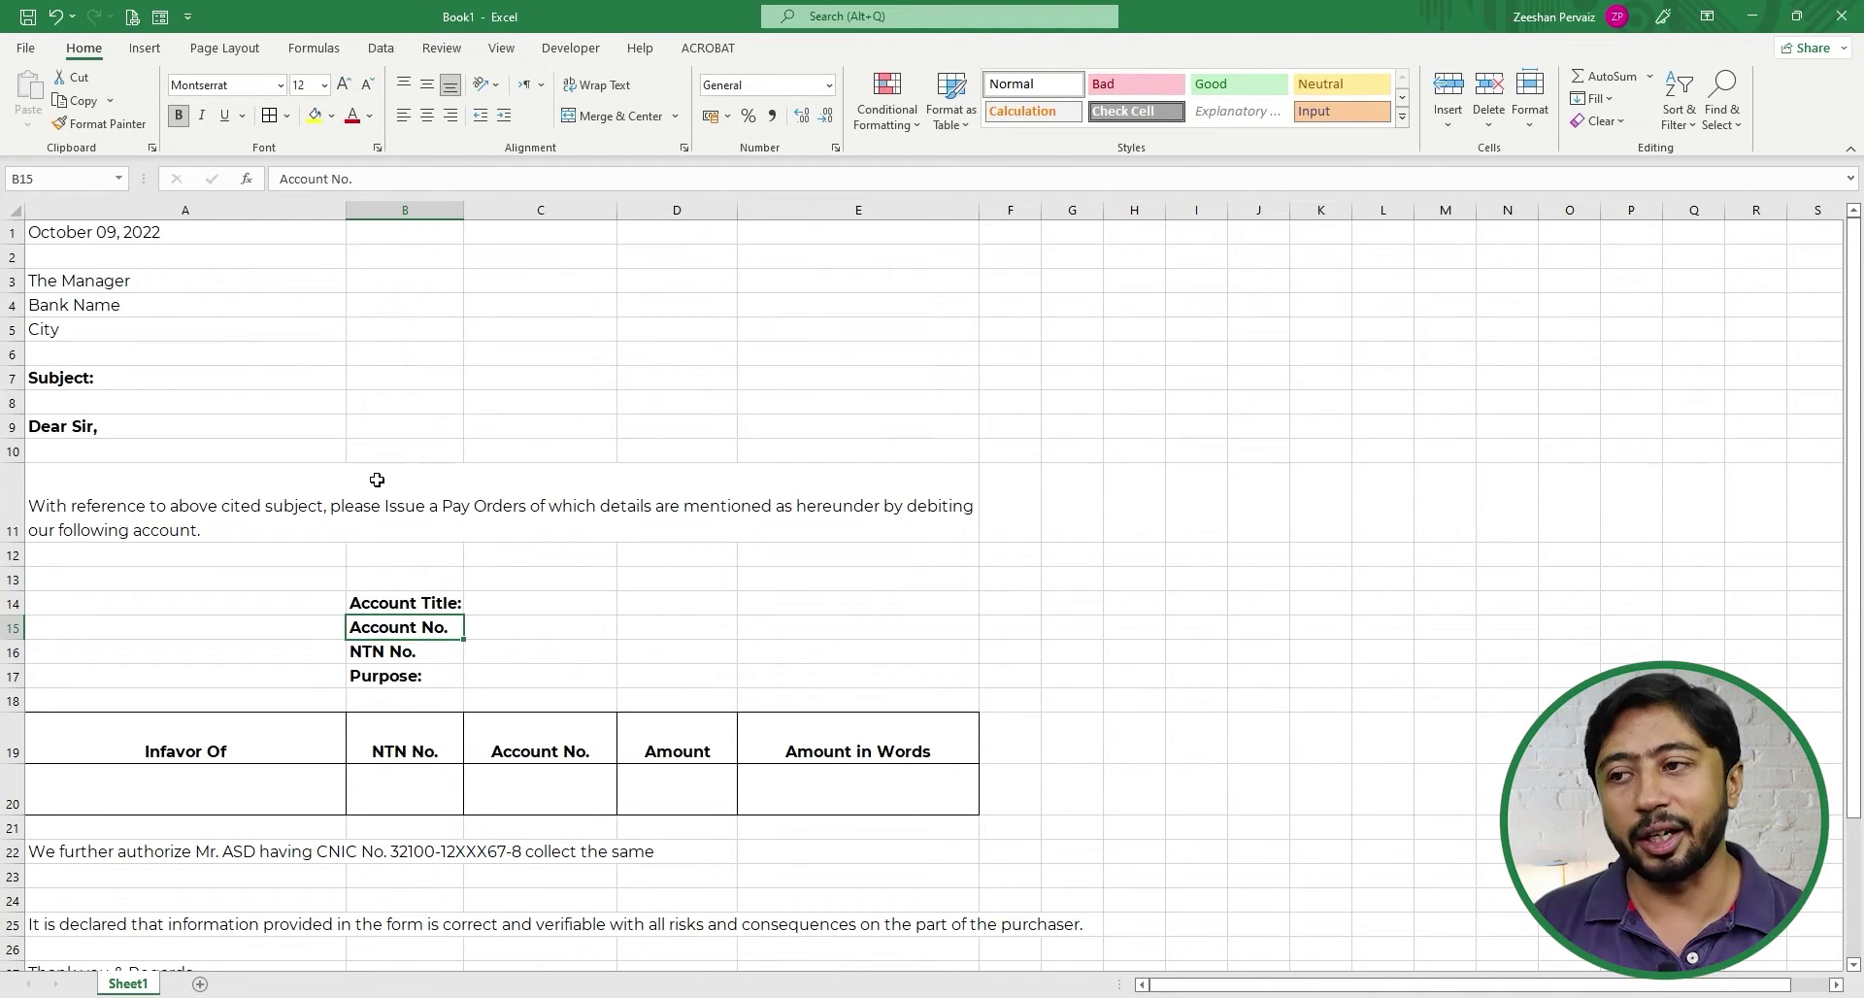
key(Up)
key(Right)
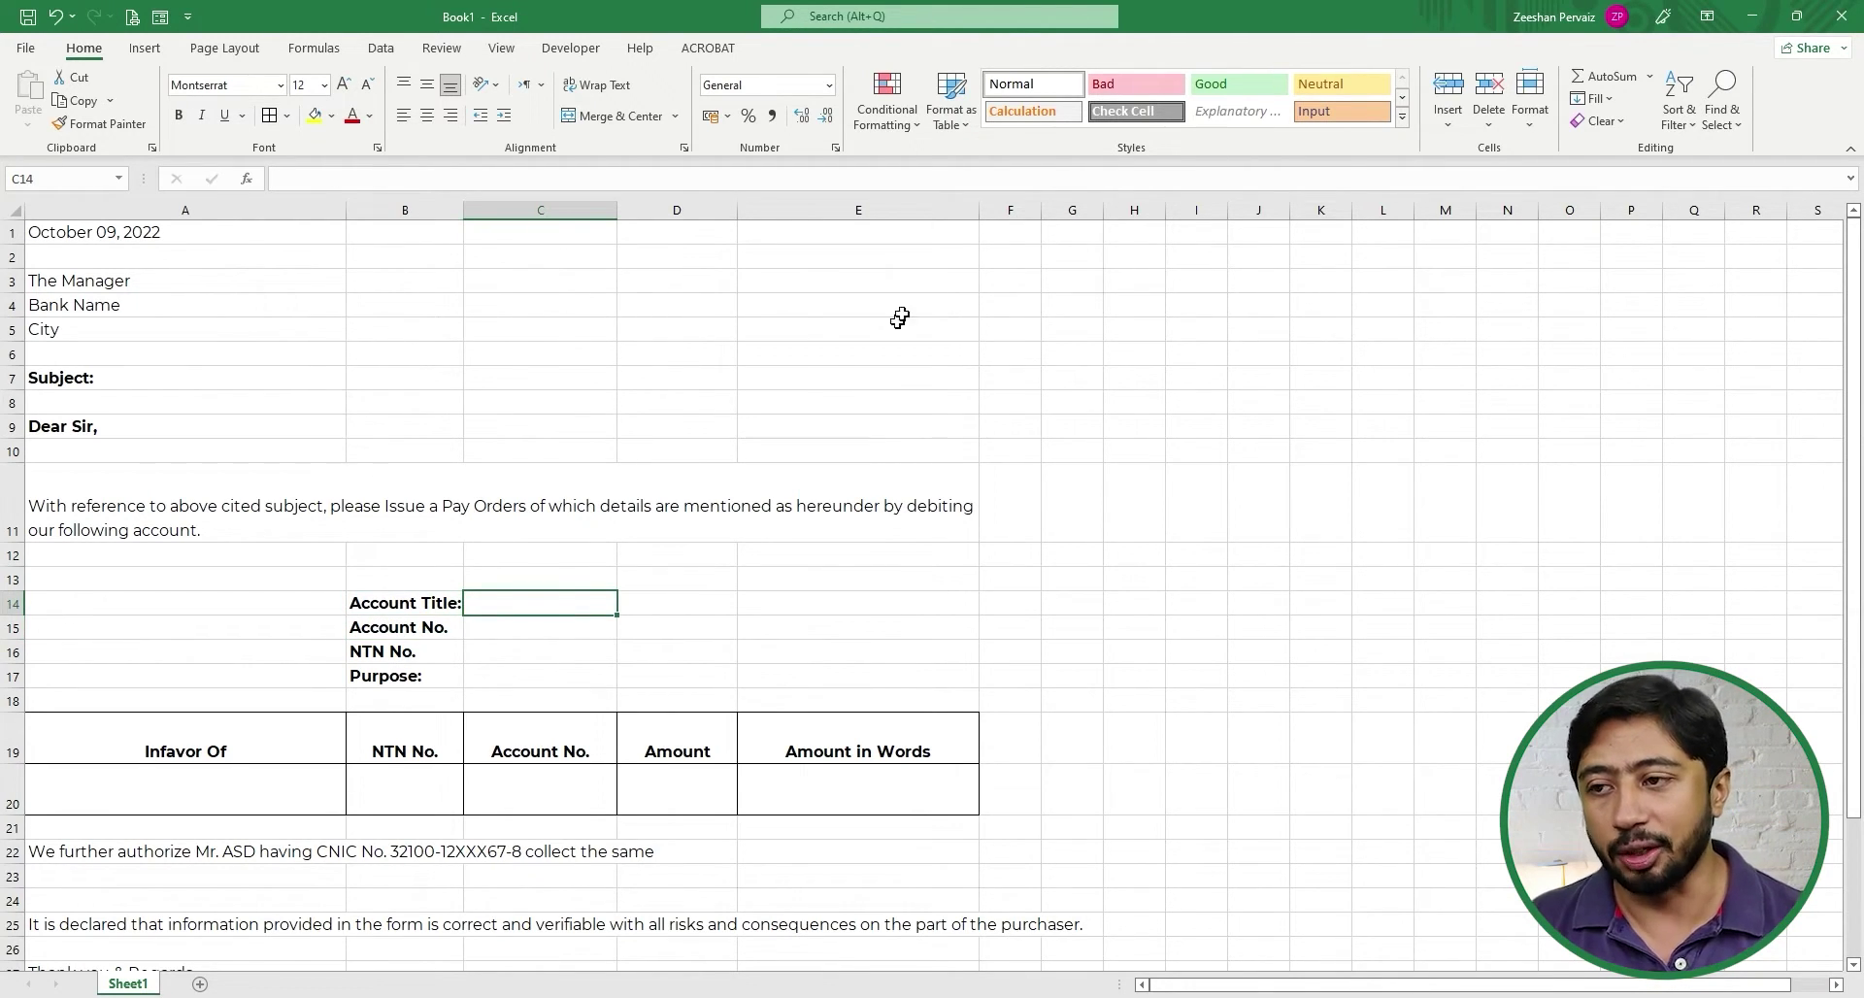
- Widen column C, then merge A22:E22 left-aligned with wrapped text and a taller row
drag(621, 207, 685, 210)
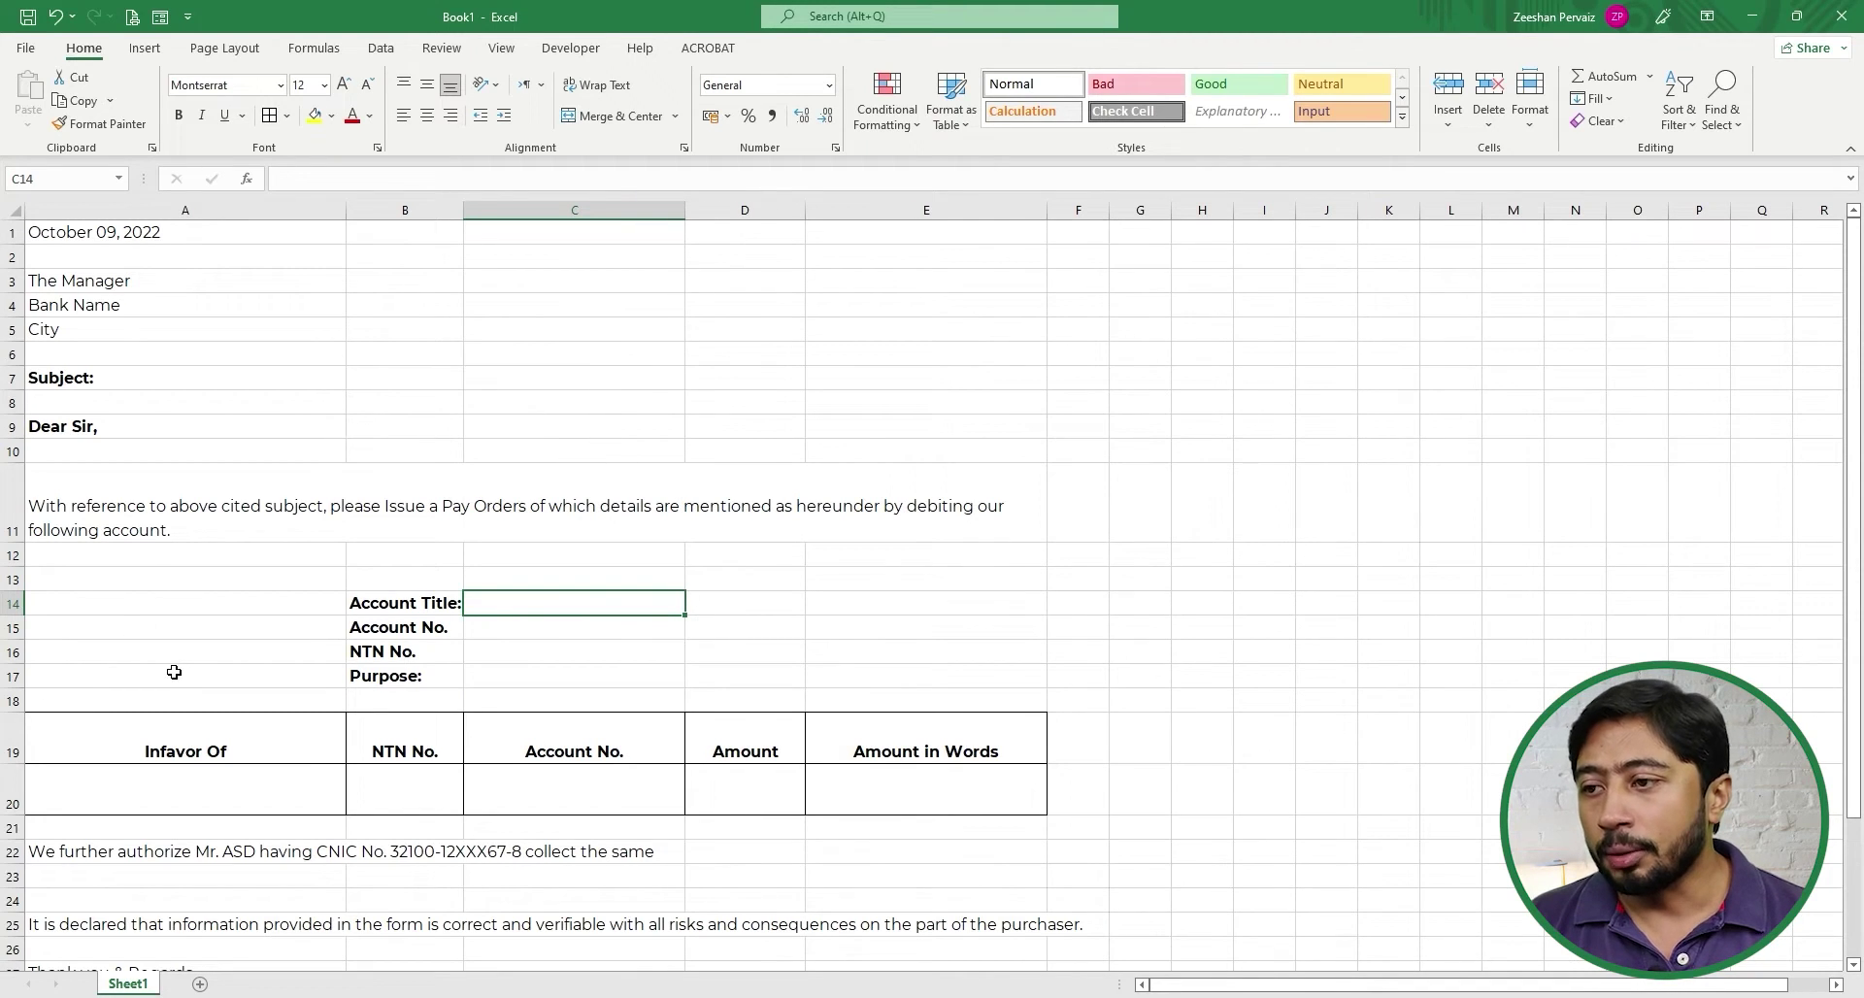
scroll(180, 670, down, 1)
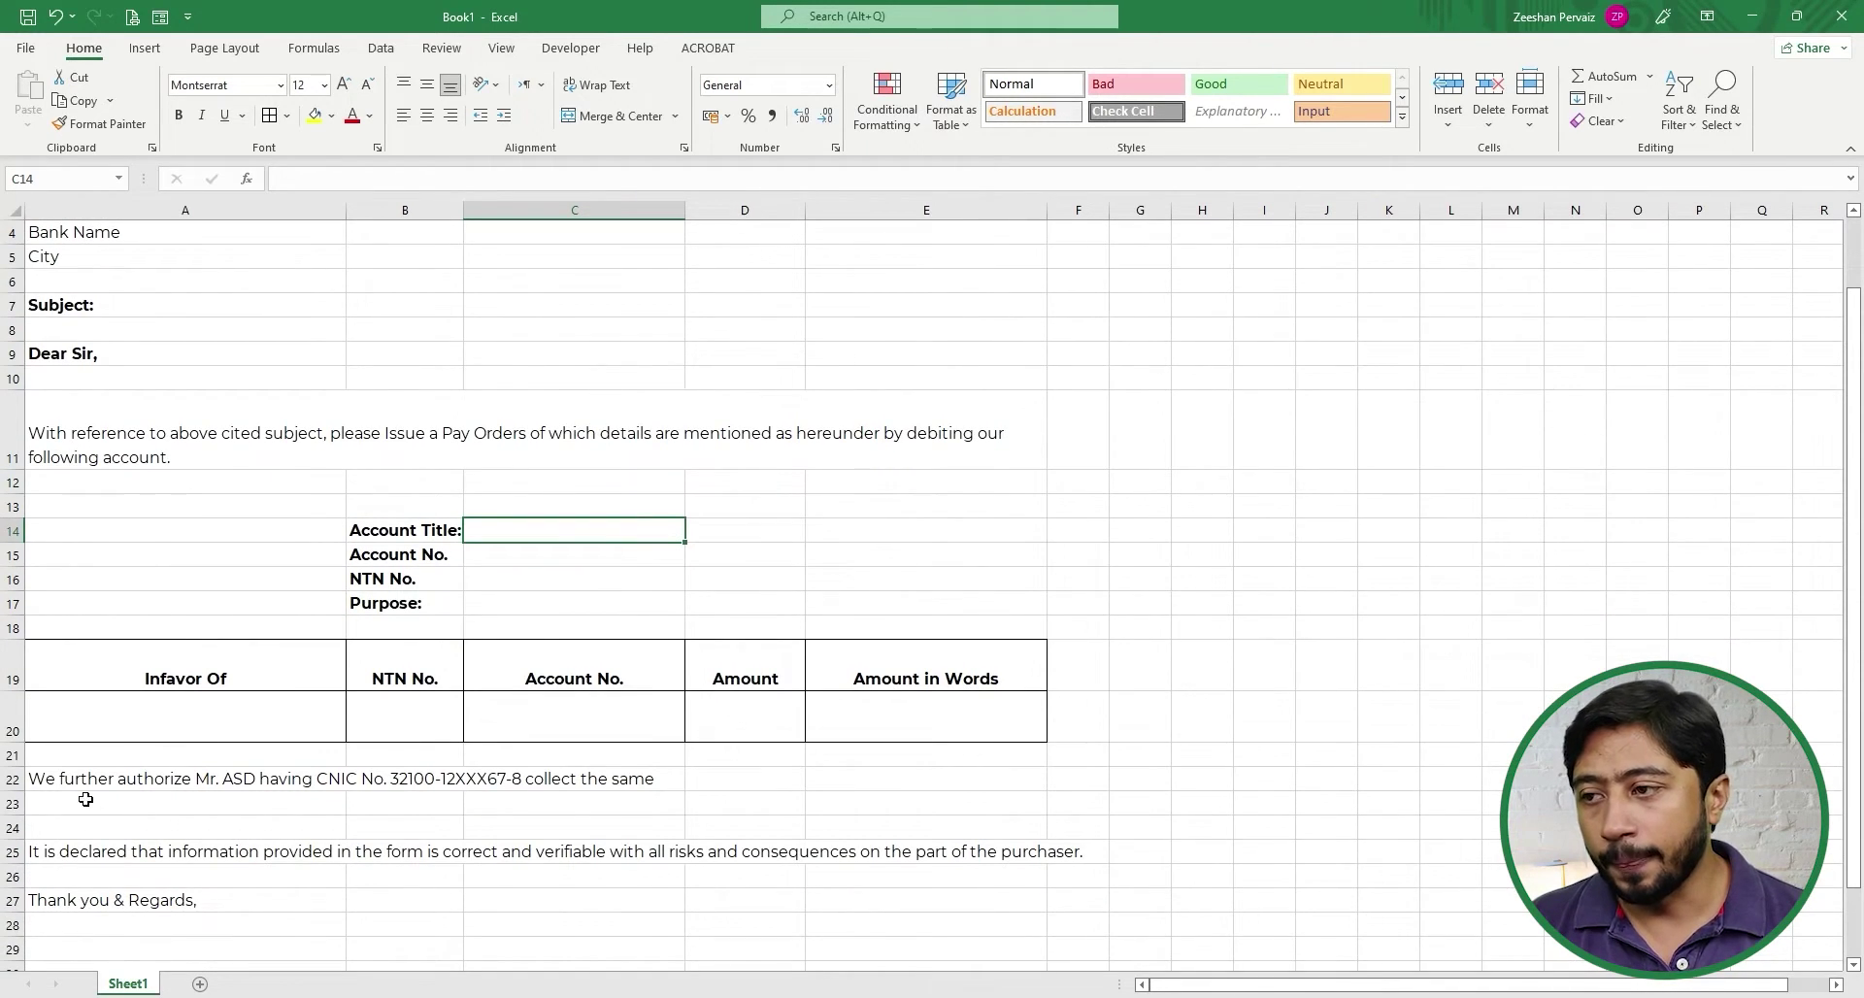
click(82, 779)
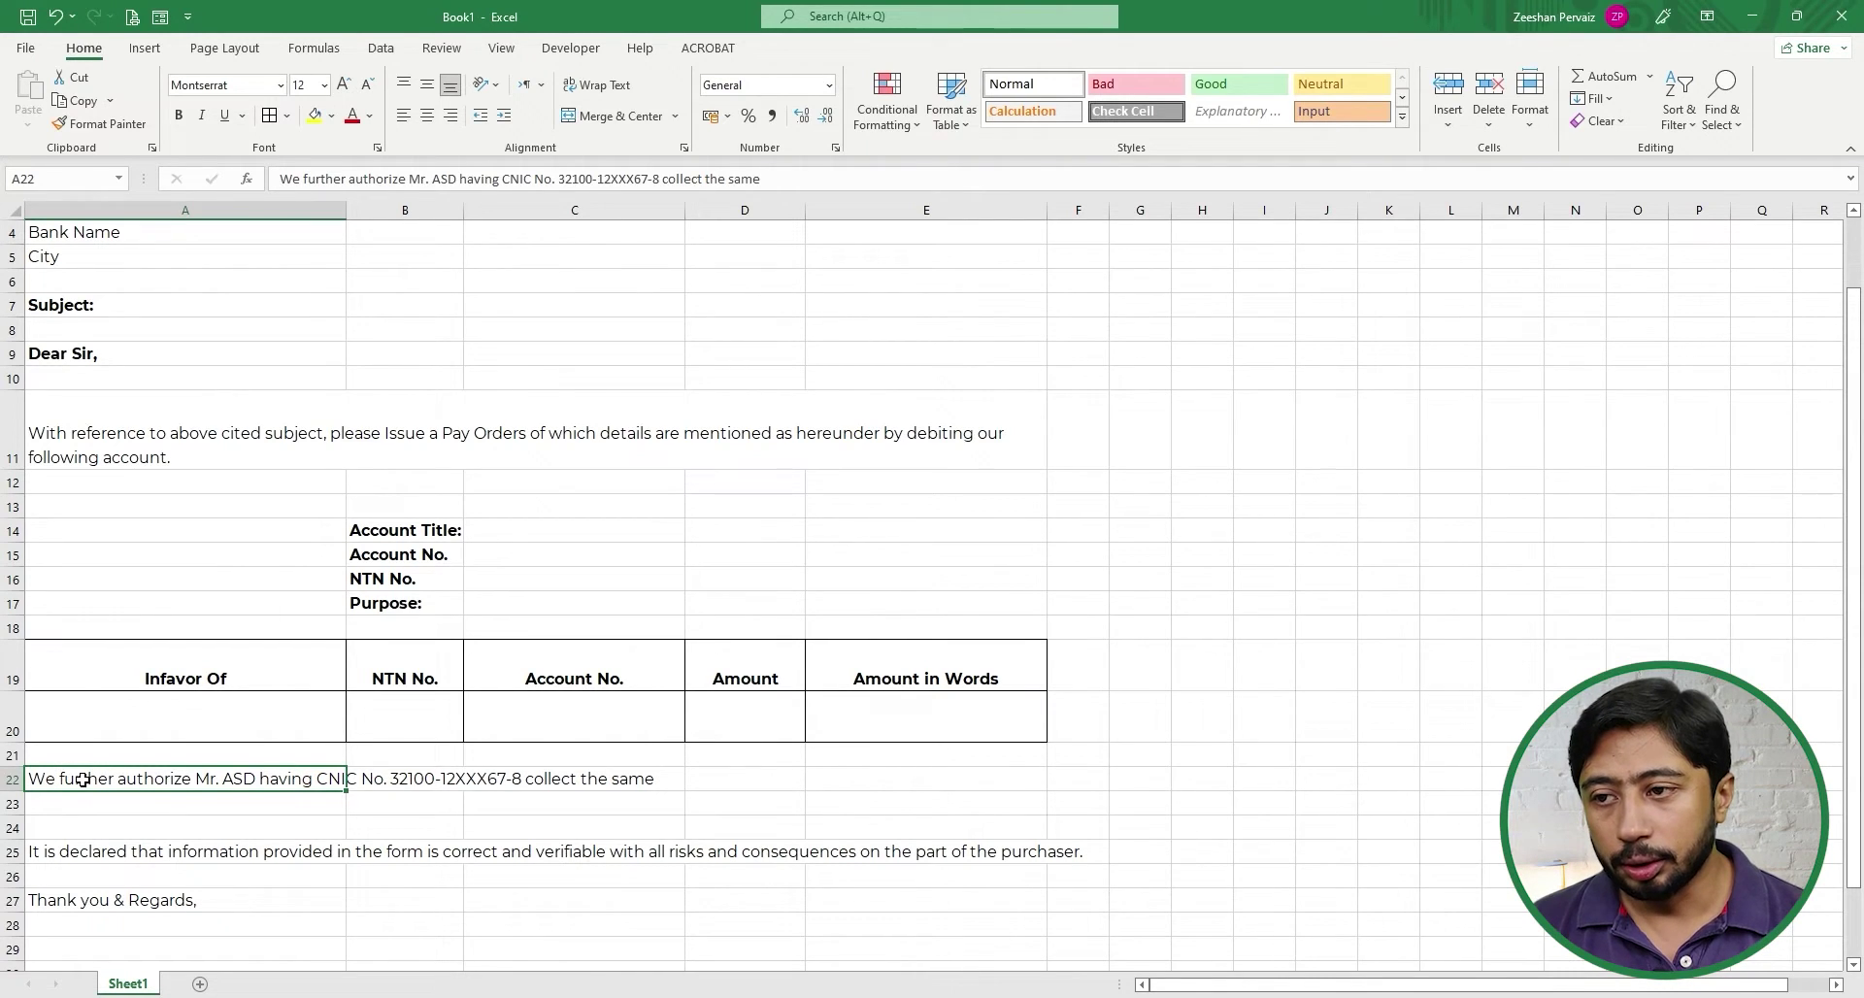
key(shift+Right)
key(shift+Right)
key(shift+Right)
key(shift+Right)
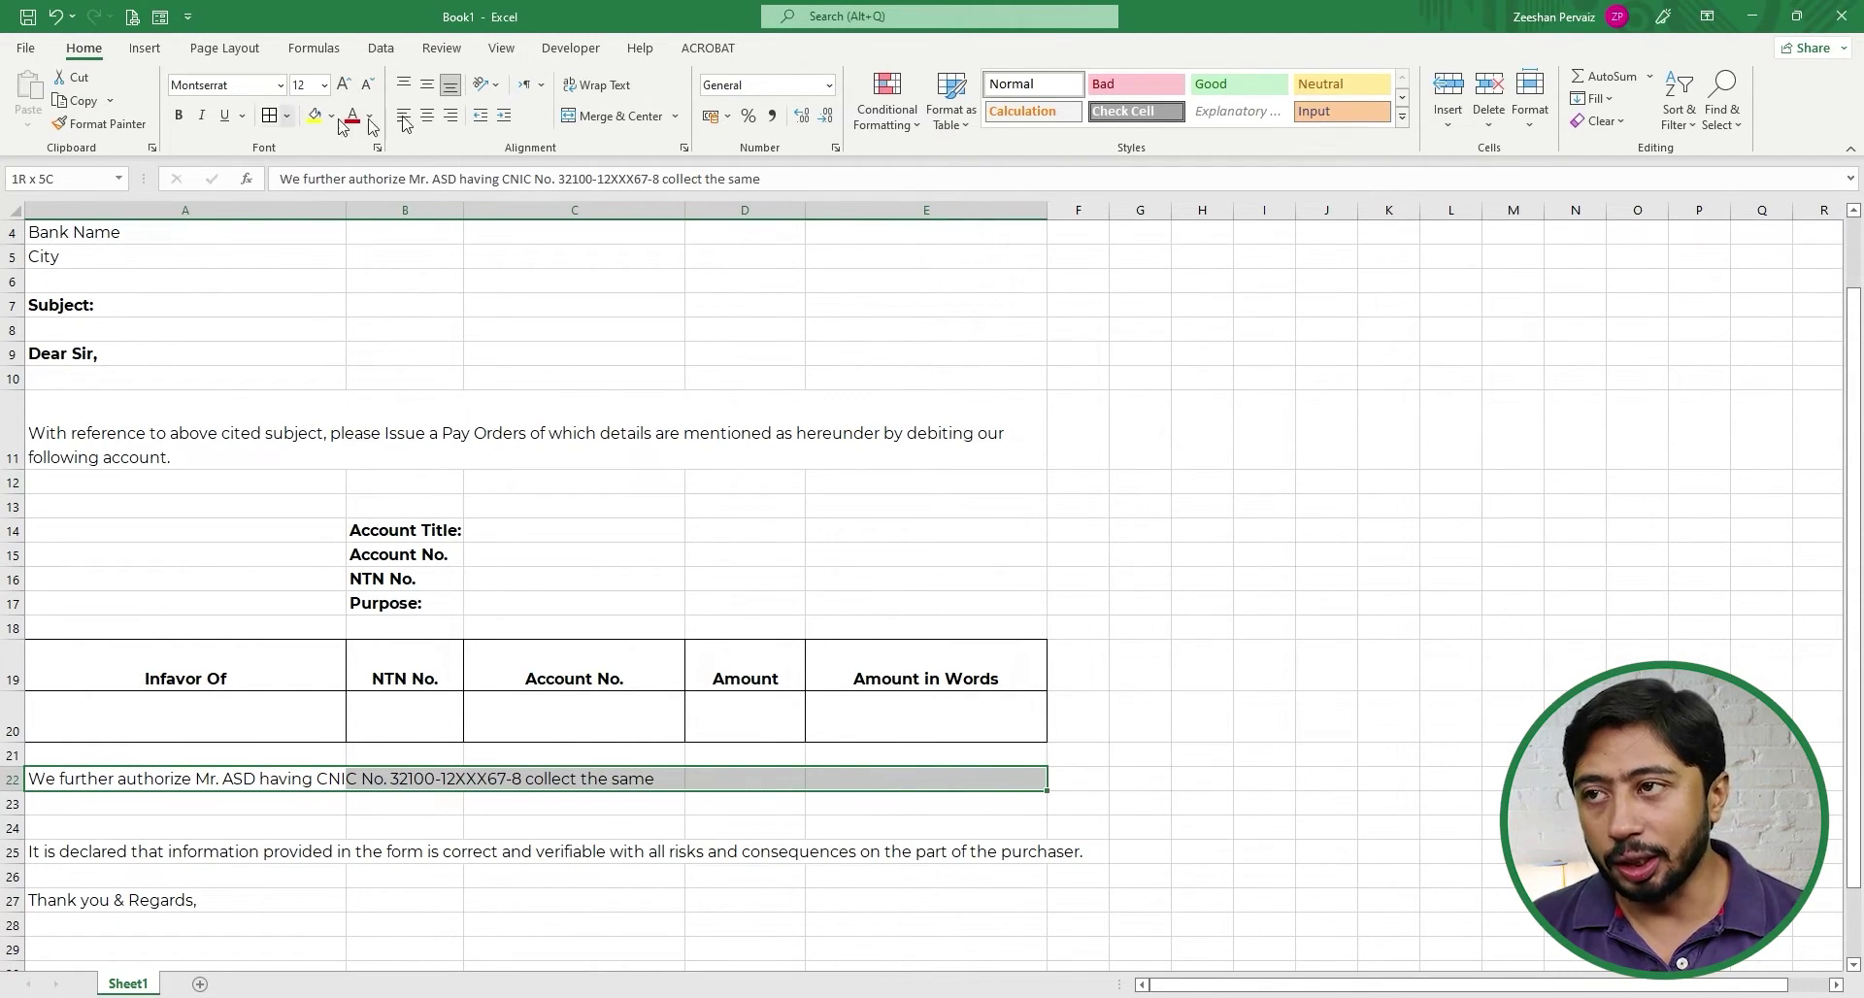
click(614, 115)
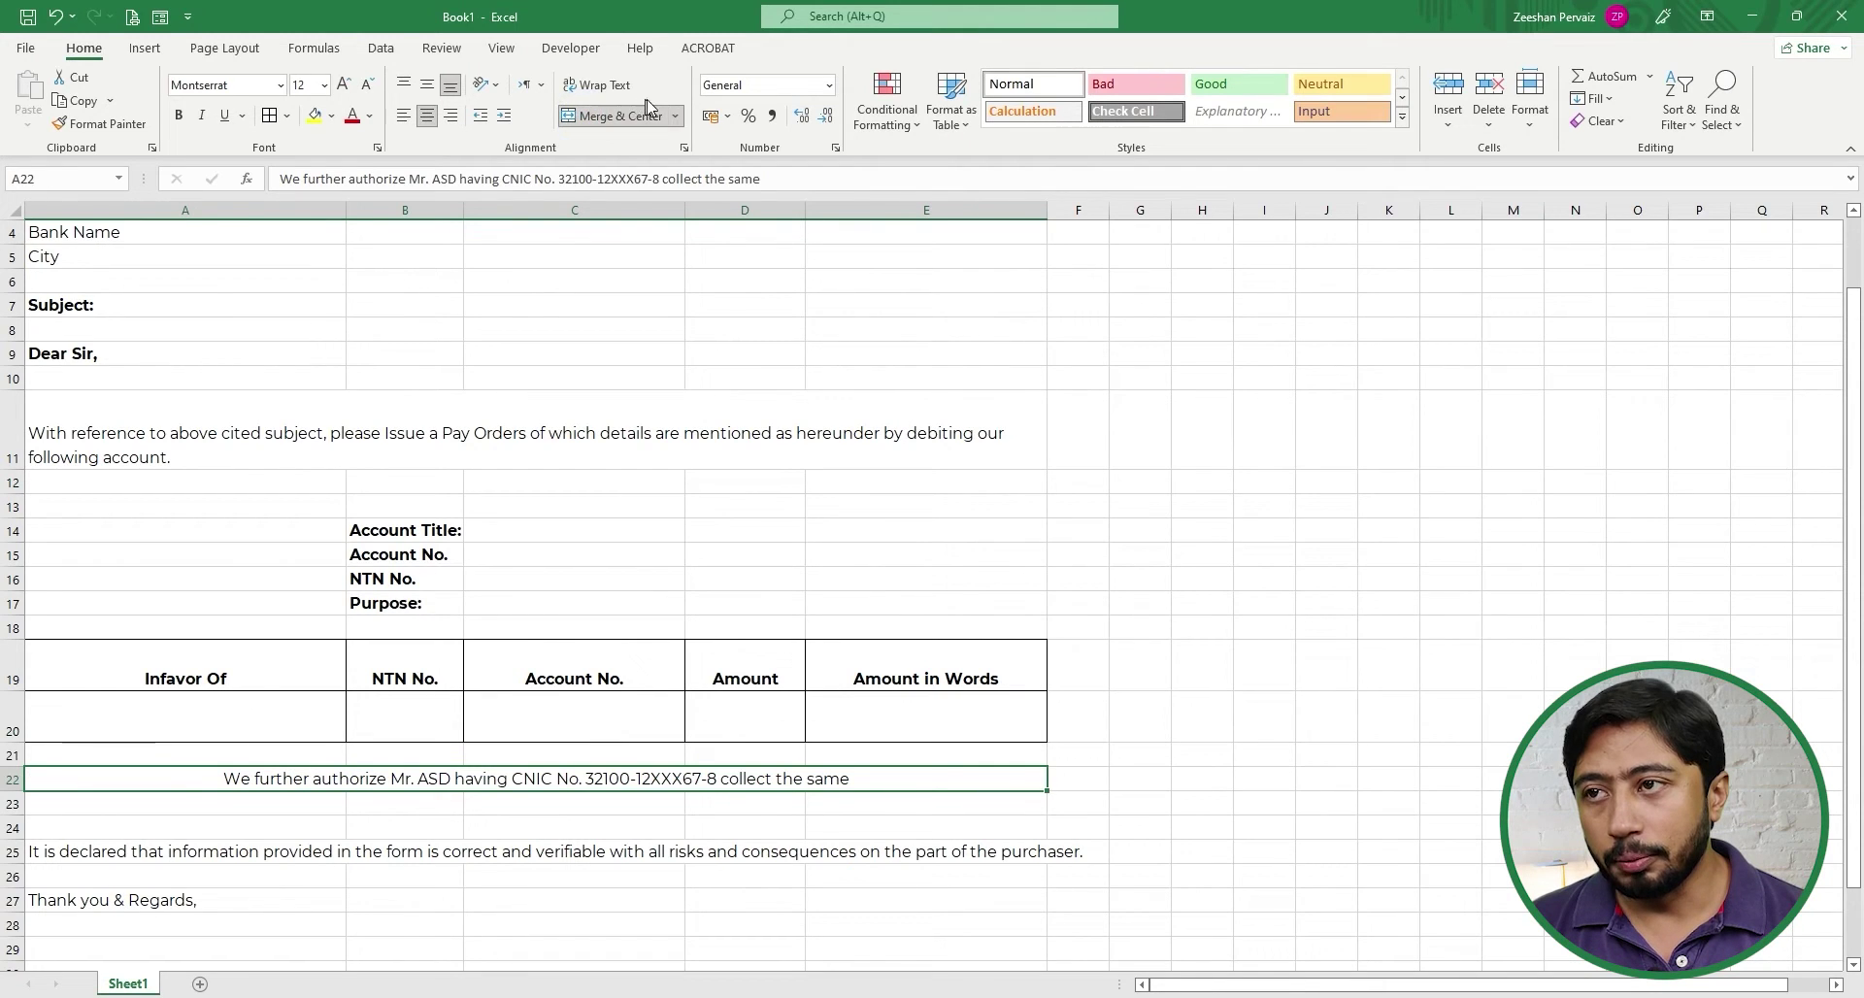
click(404, 115)
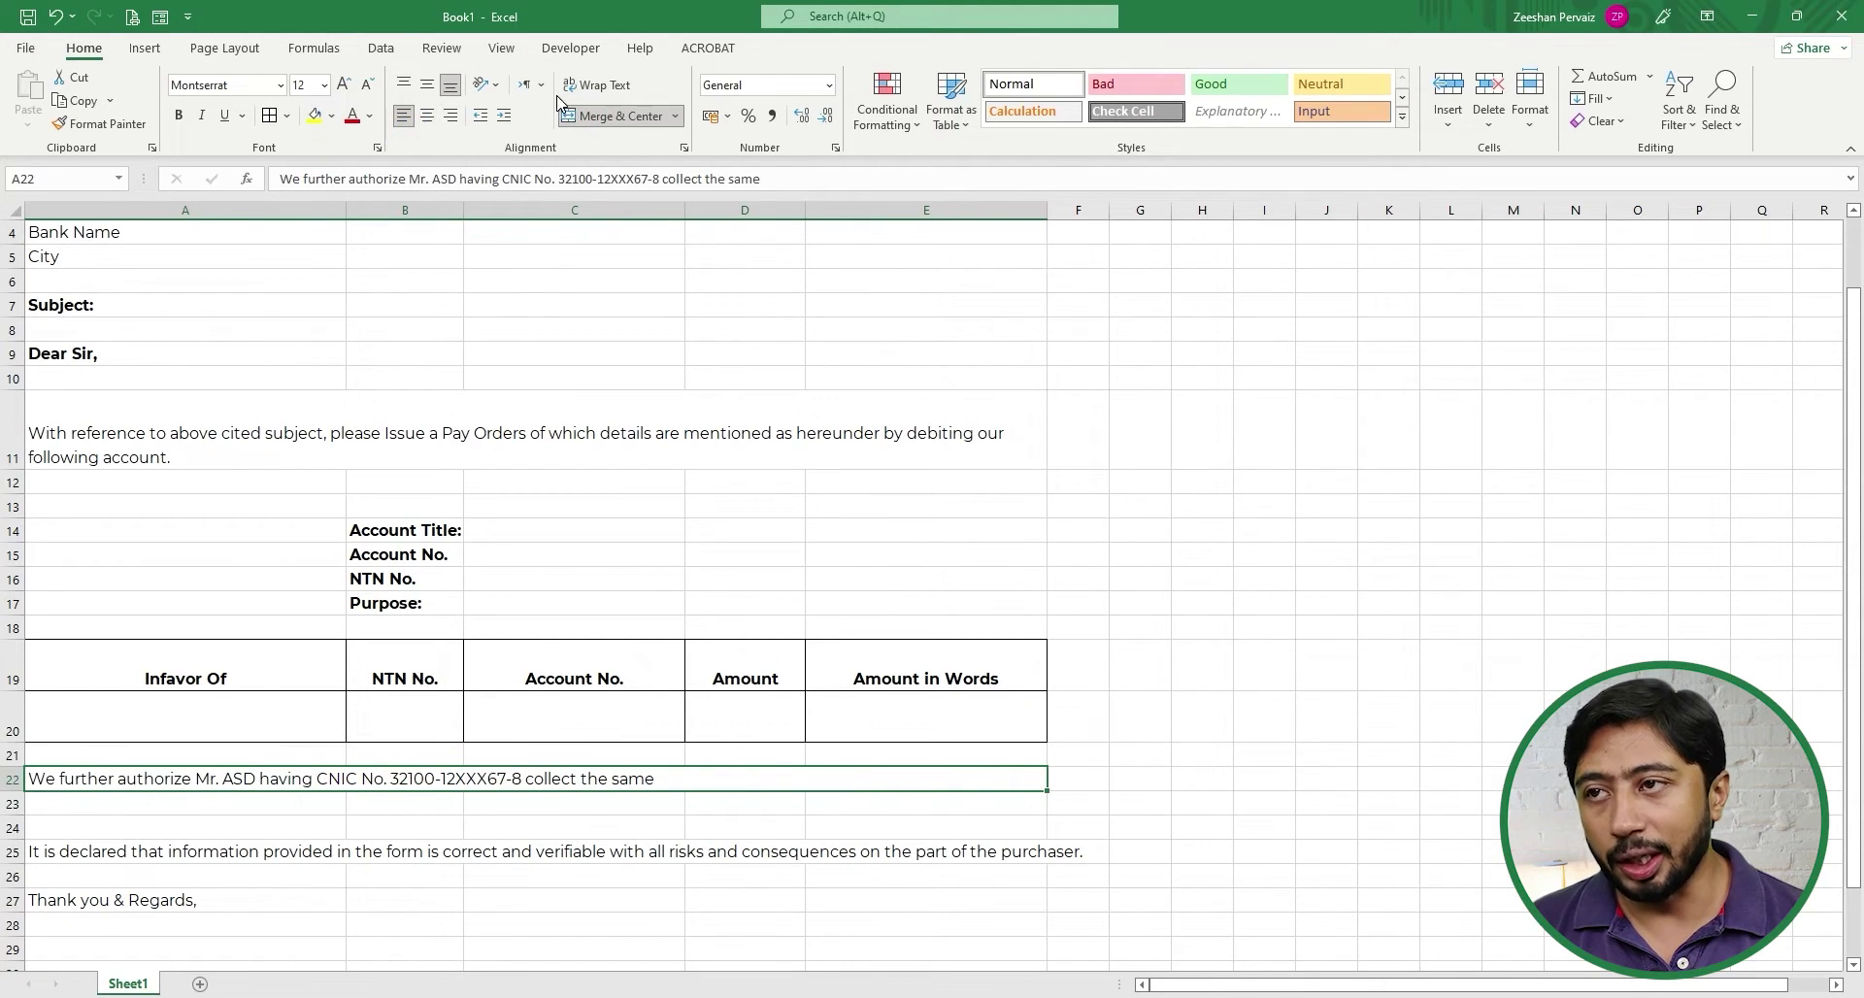
click(616, 89)
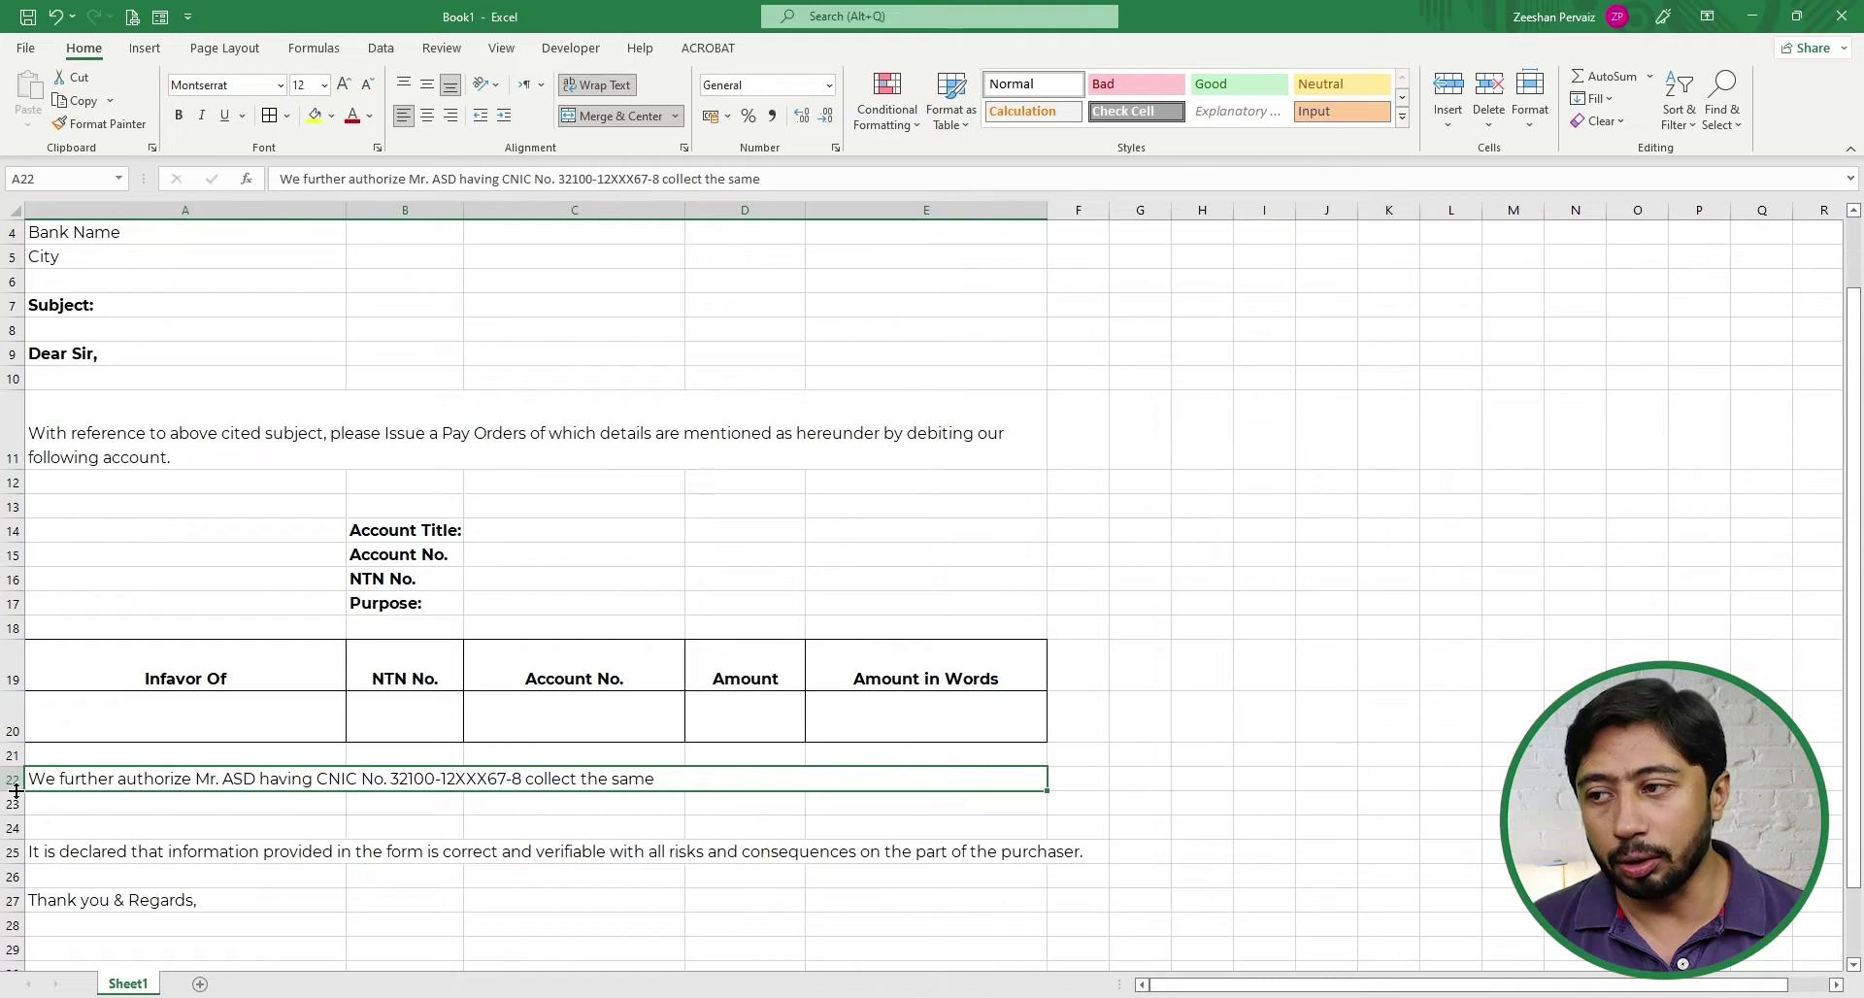
drag(14, 791, 16, 805)
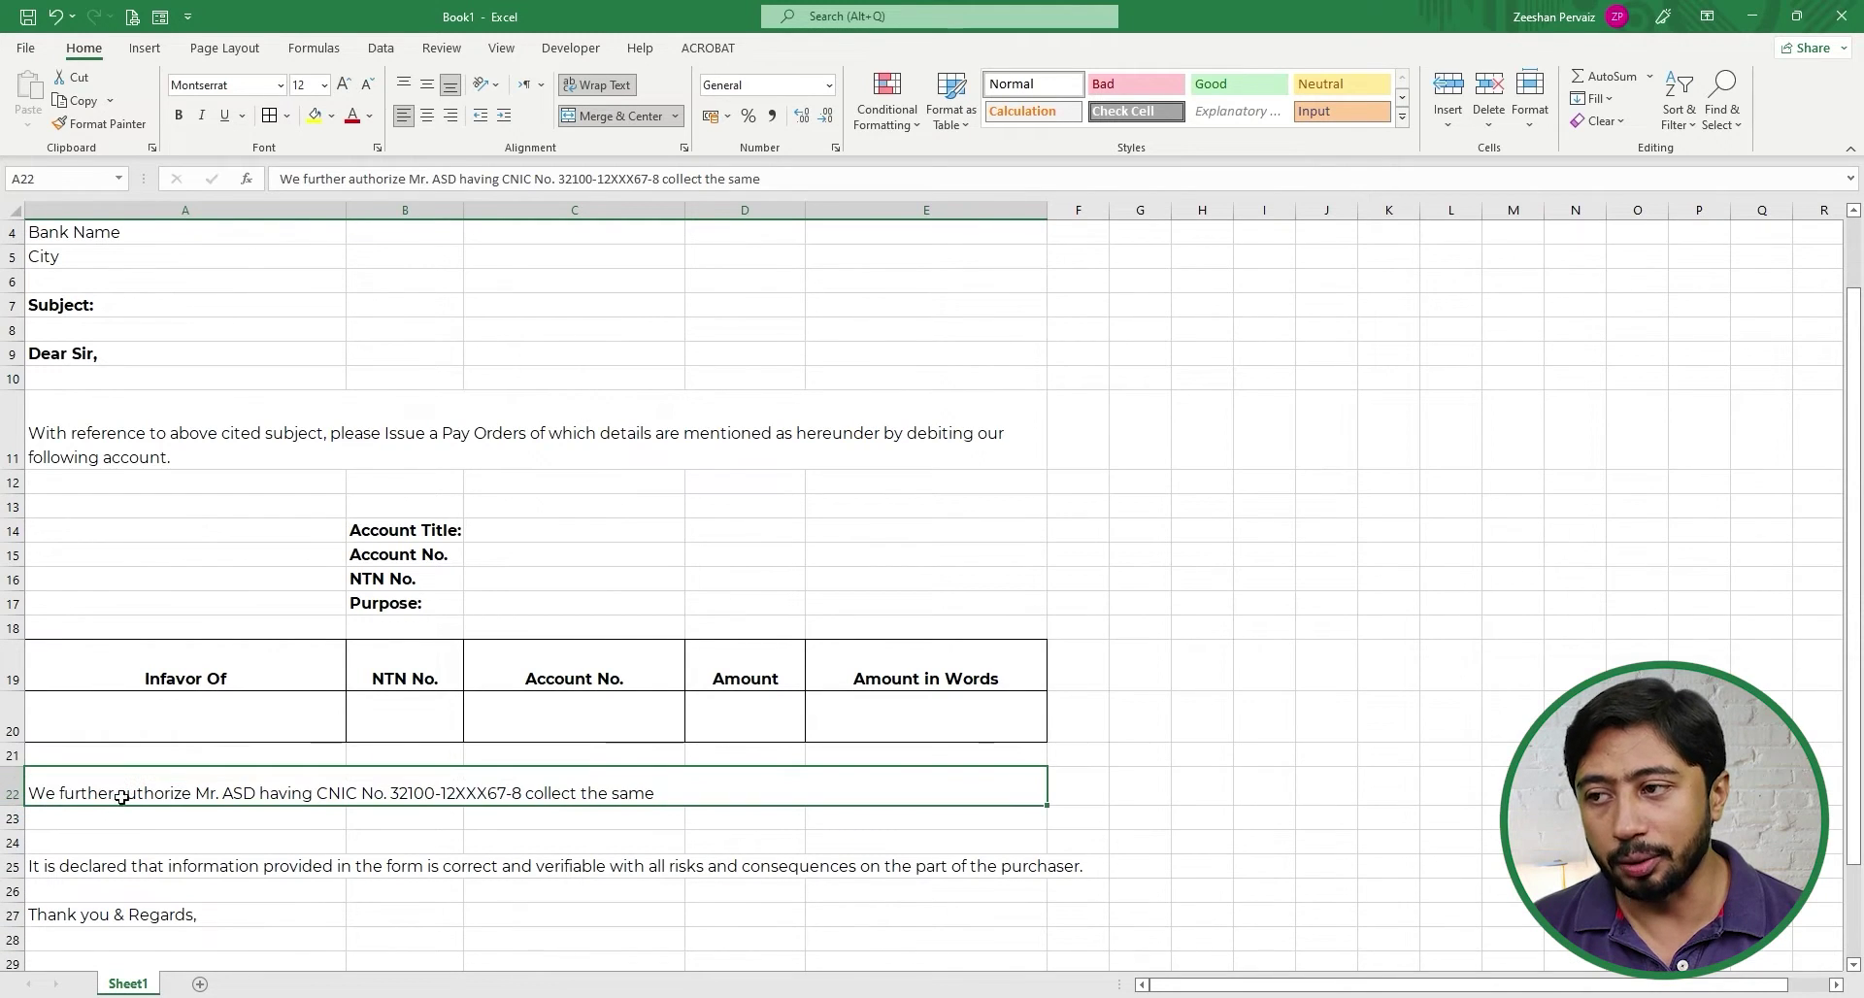
- Set row 22's height to 30
click(14, 786)
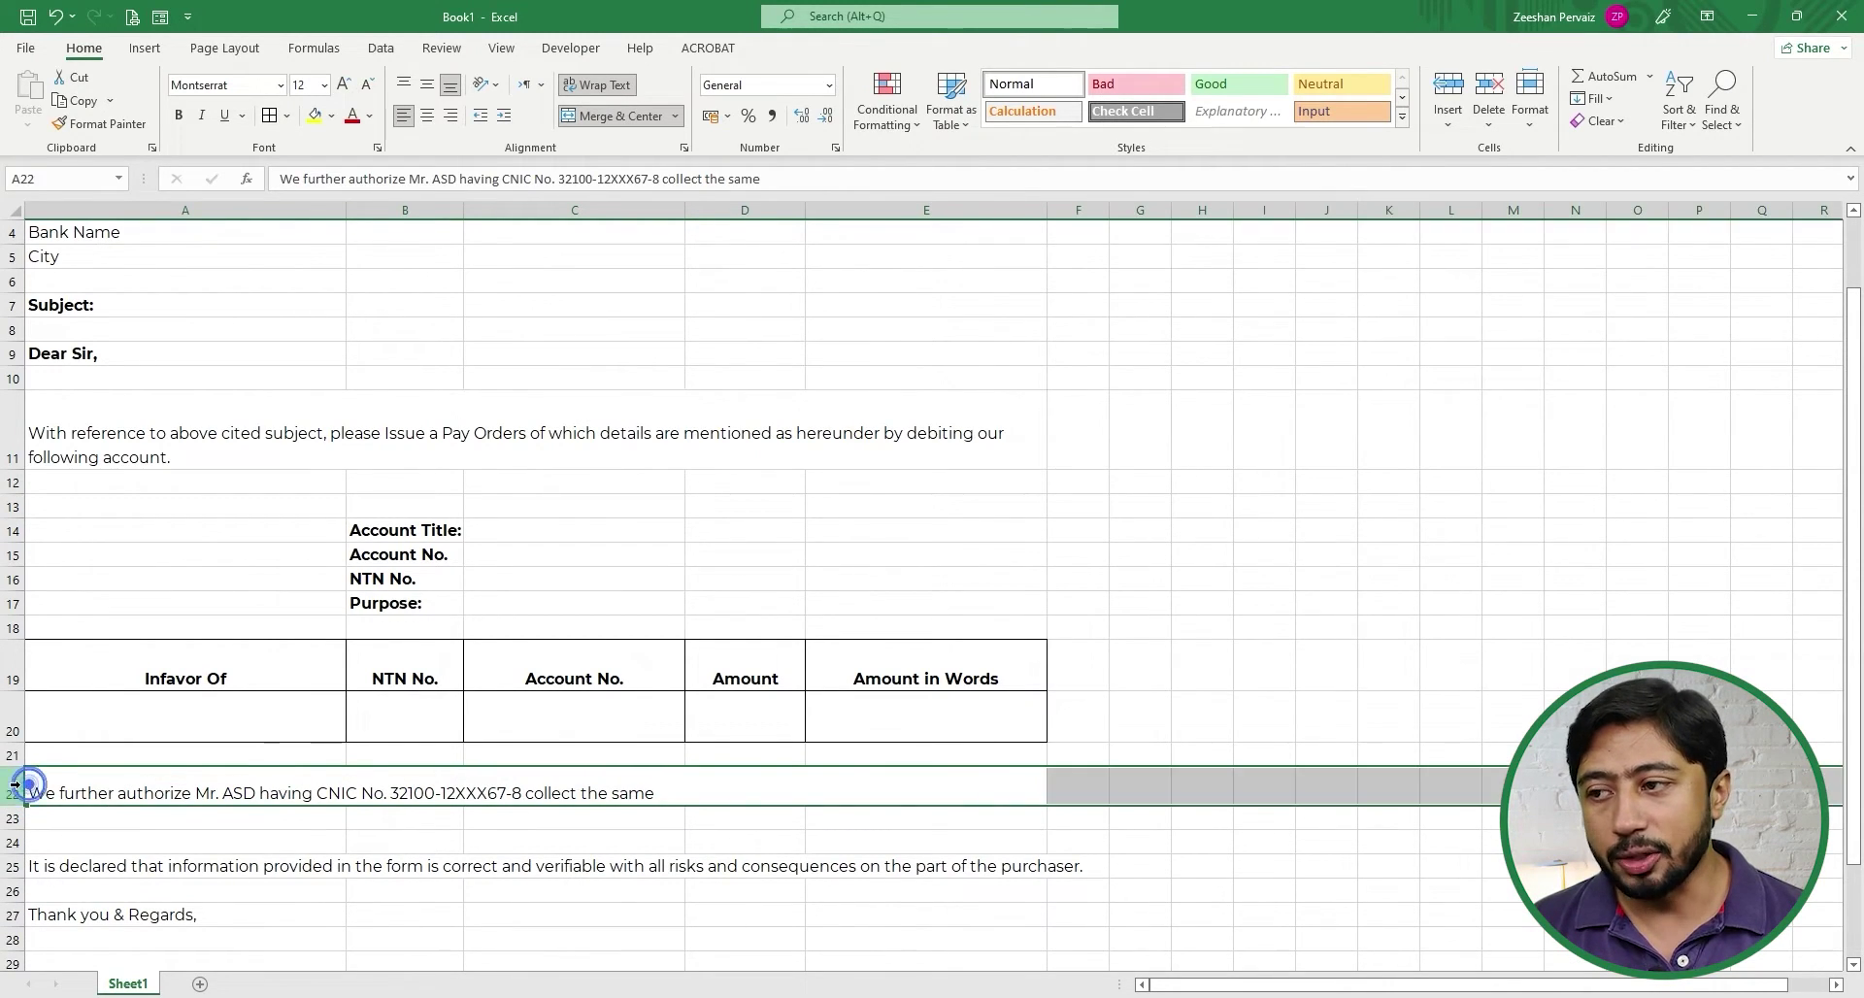
right_click(15, 783)
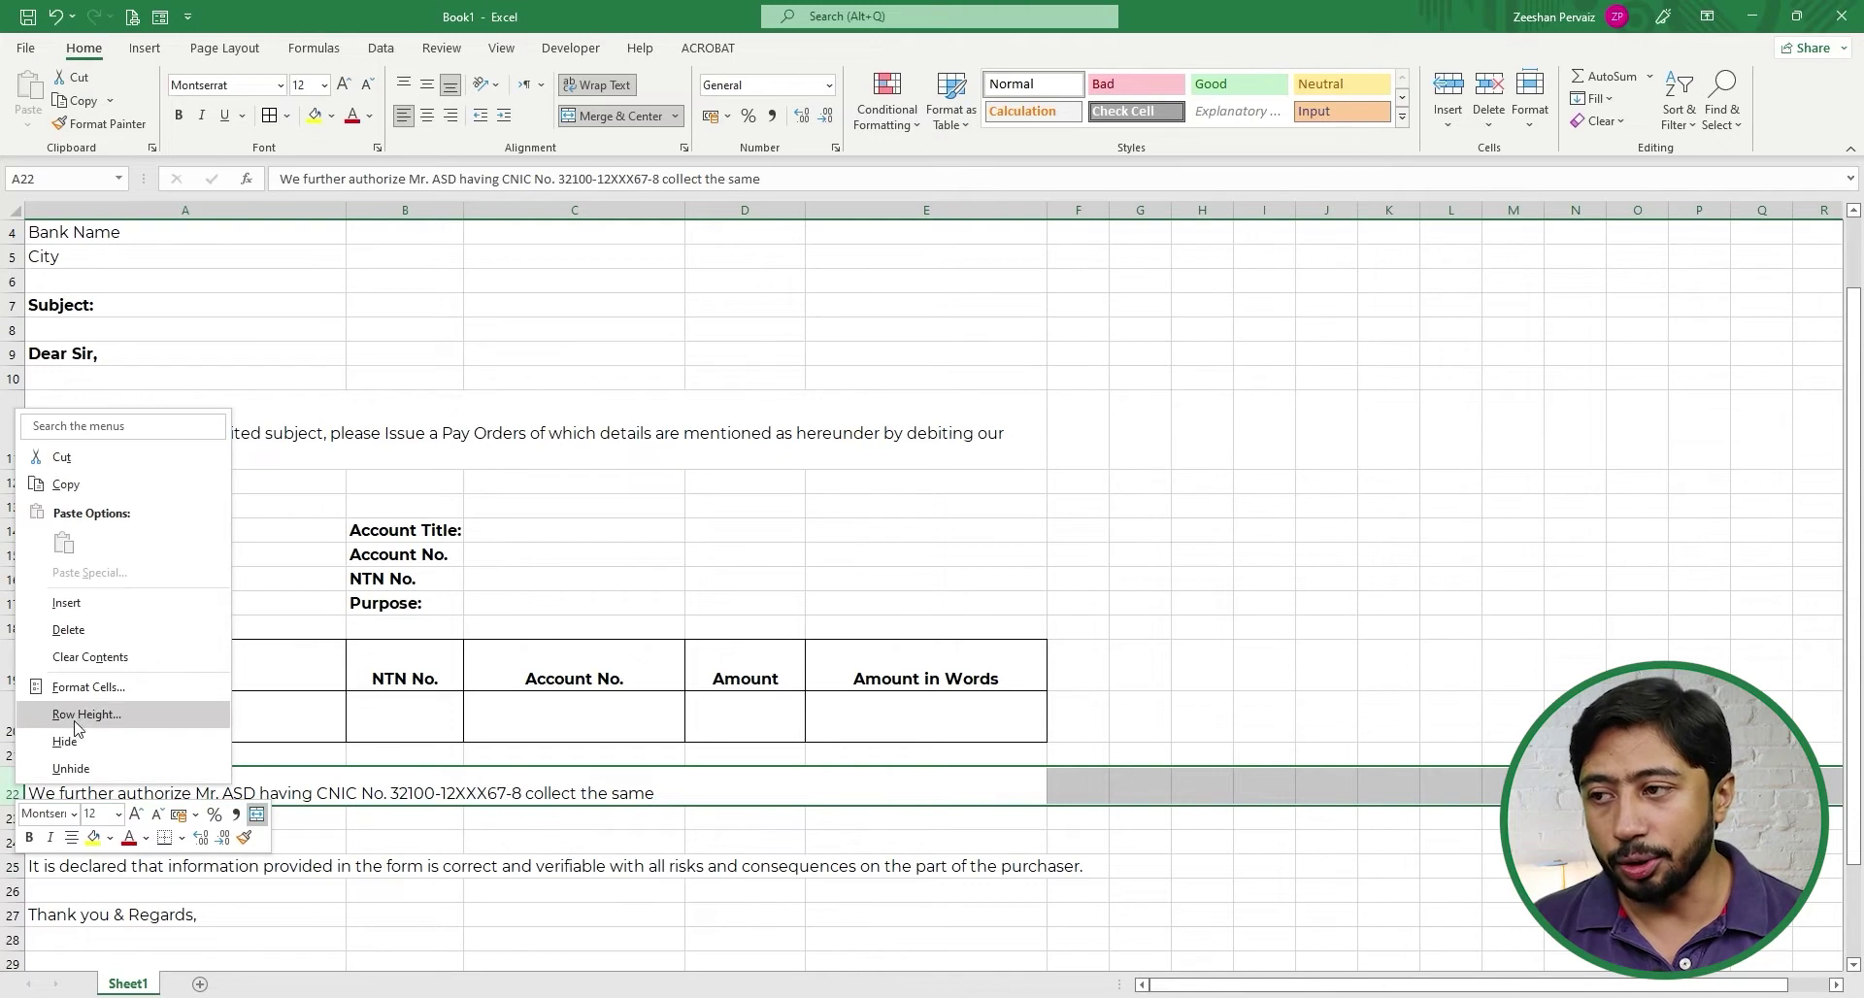
click(85, 715)
text(30)
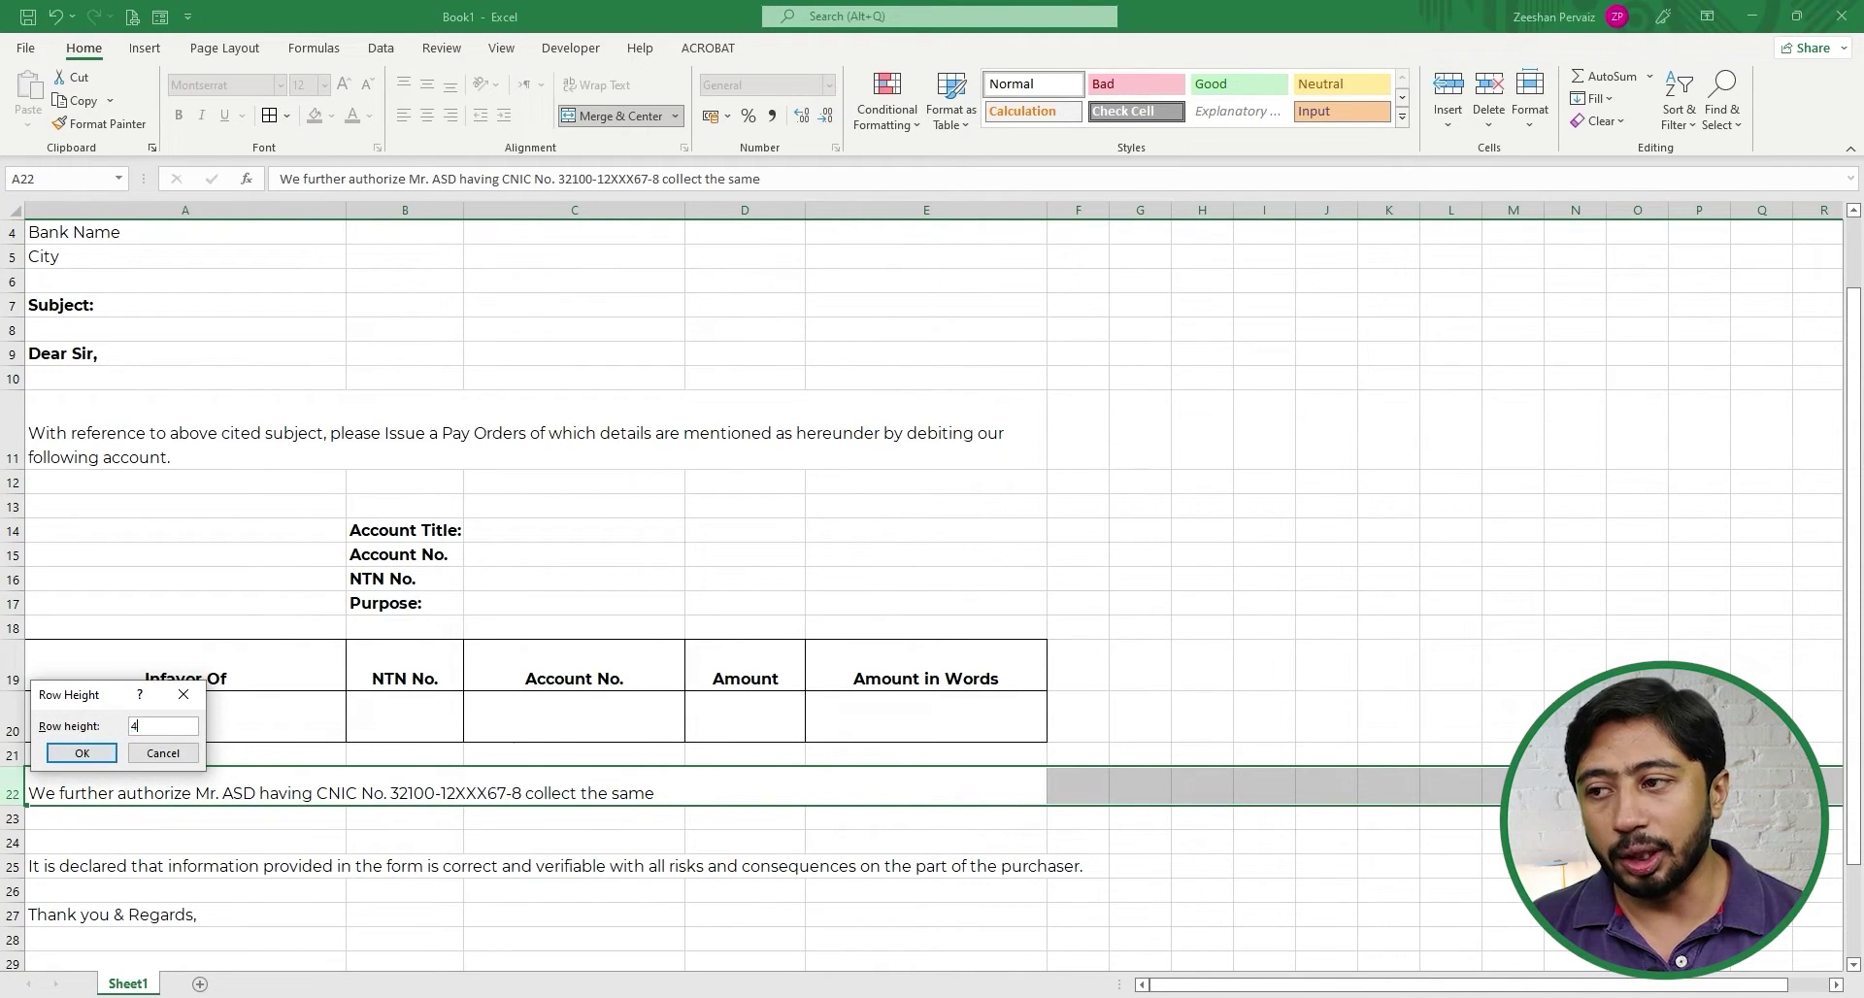
key(Return)
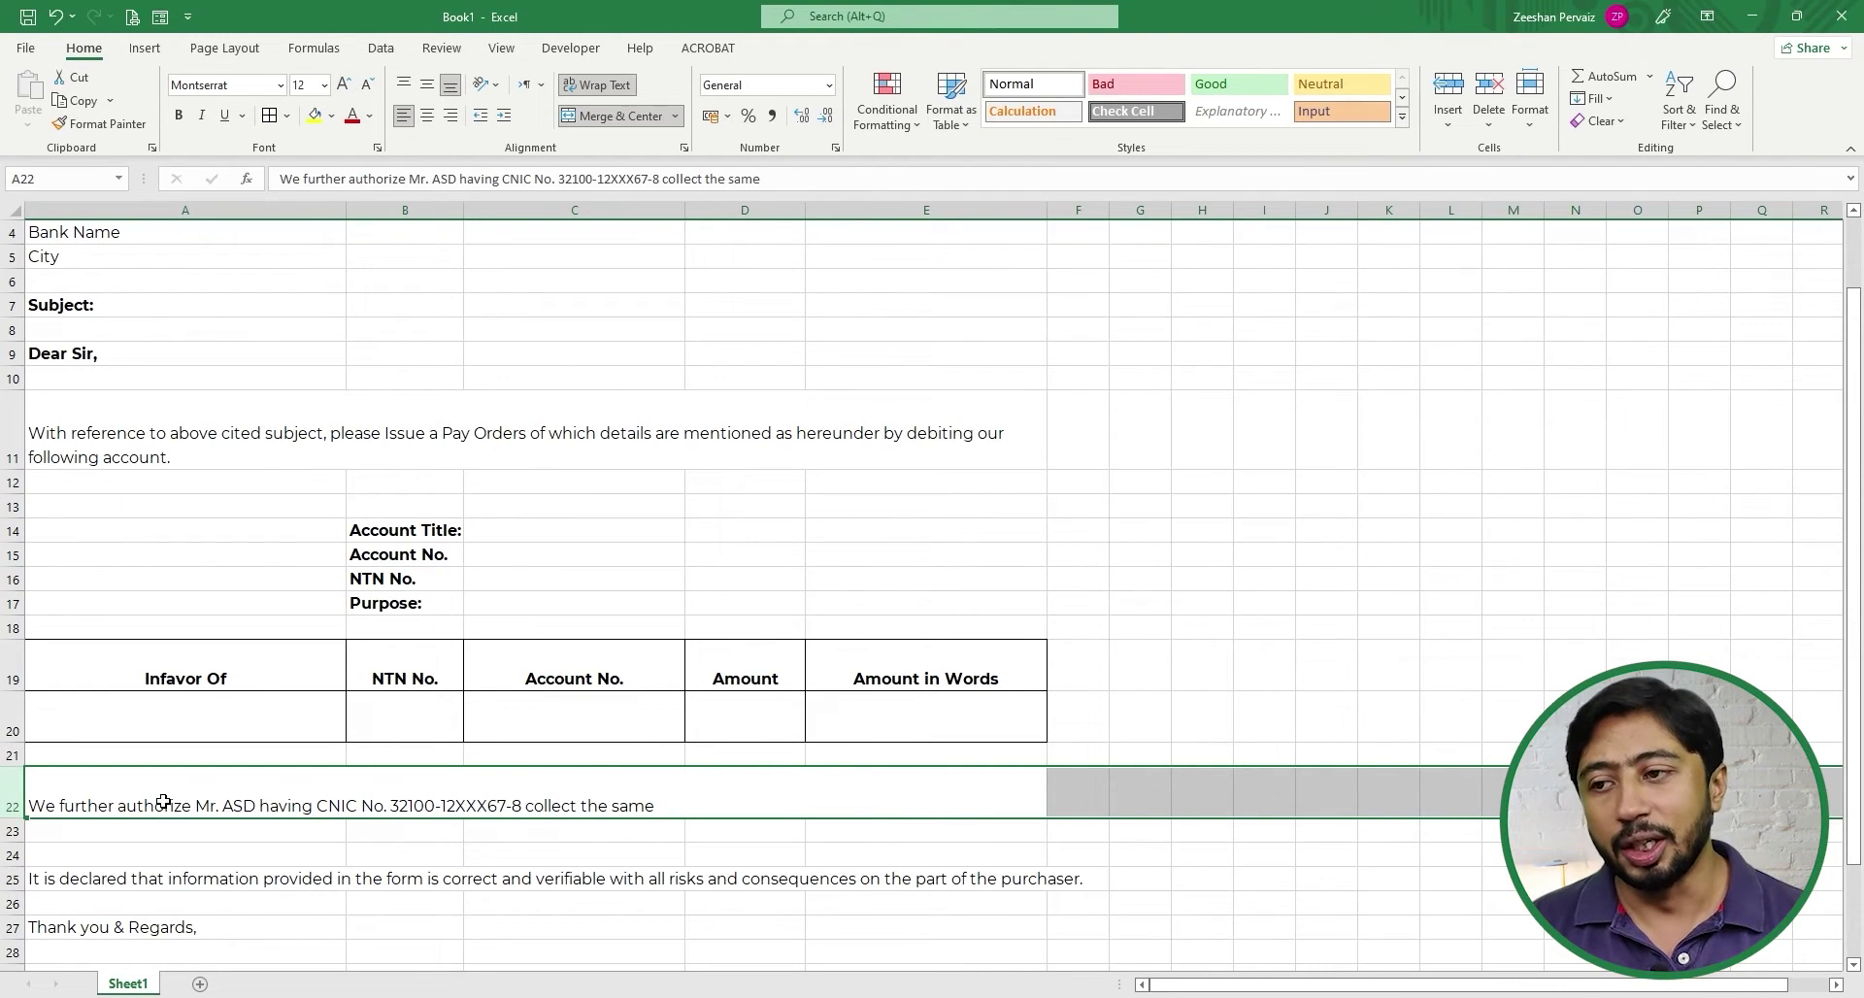
click(675, 803)
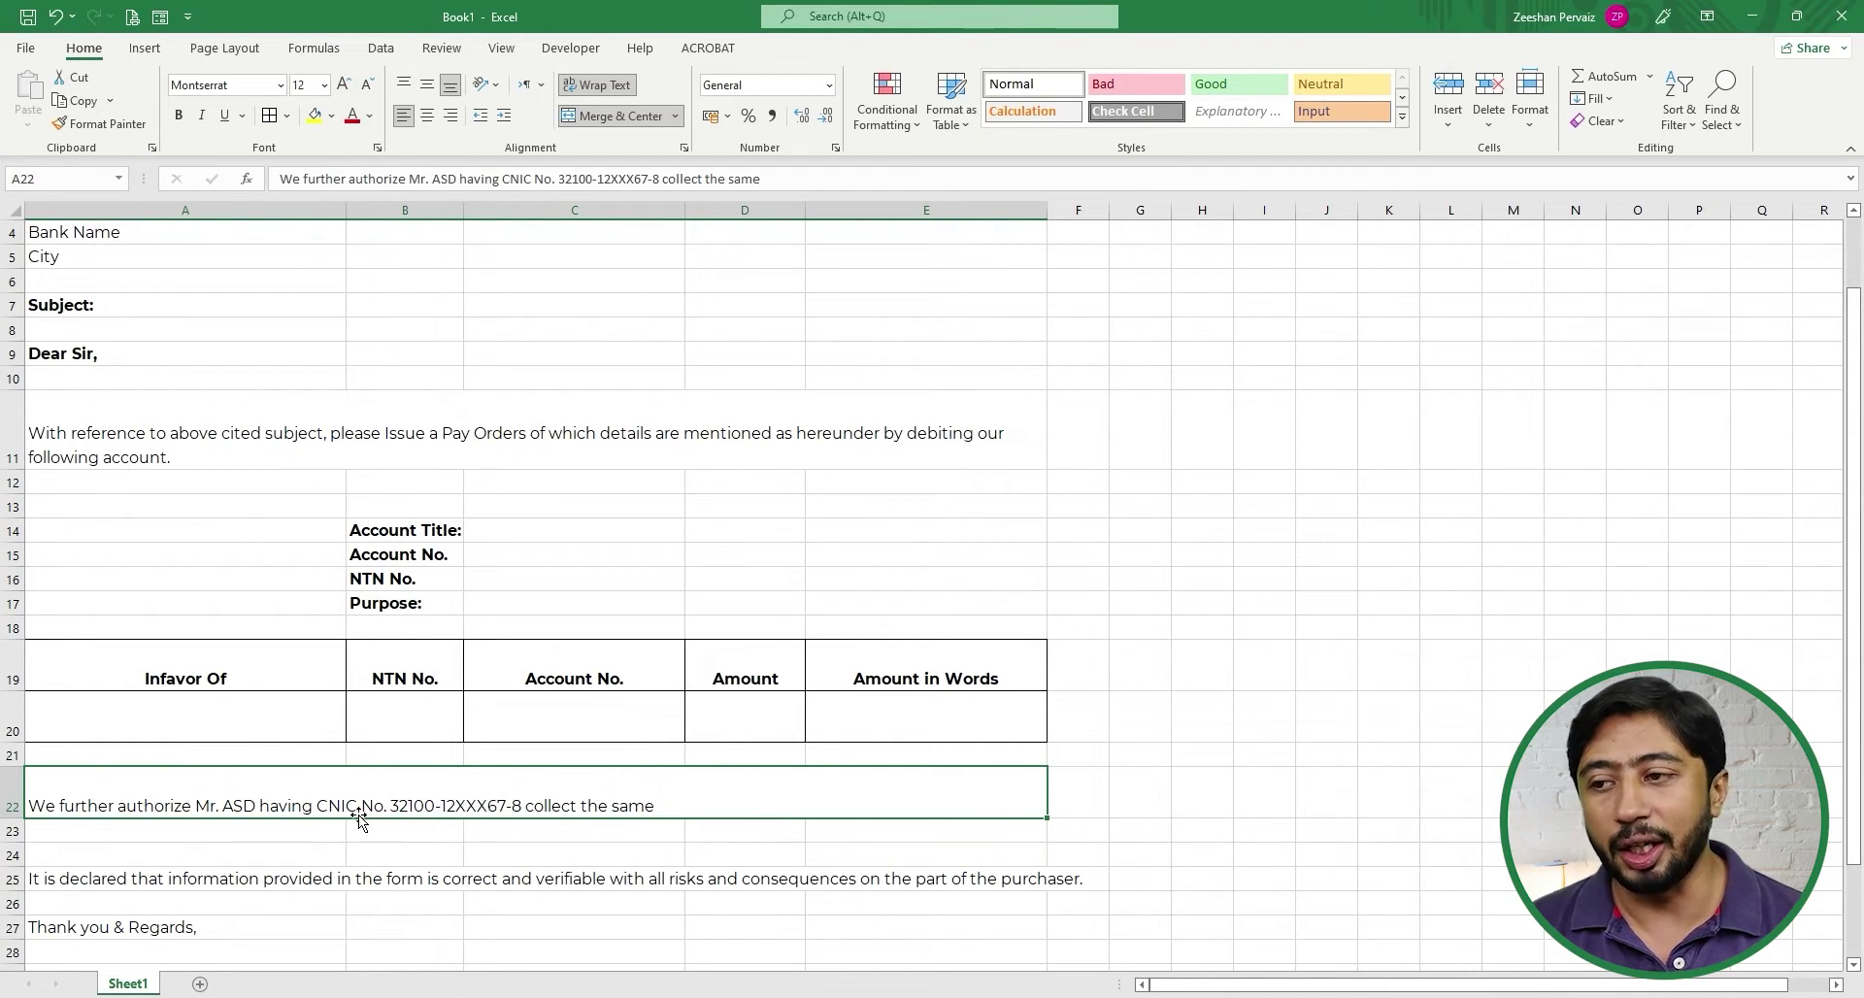
scroll(358, 814, down, 2)
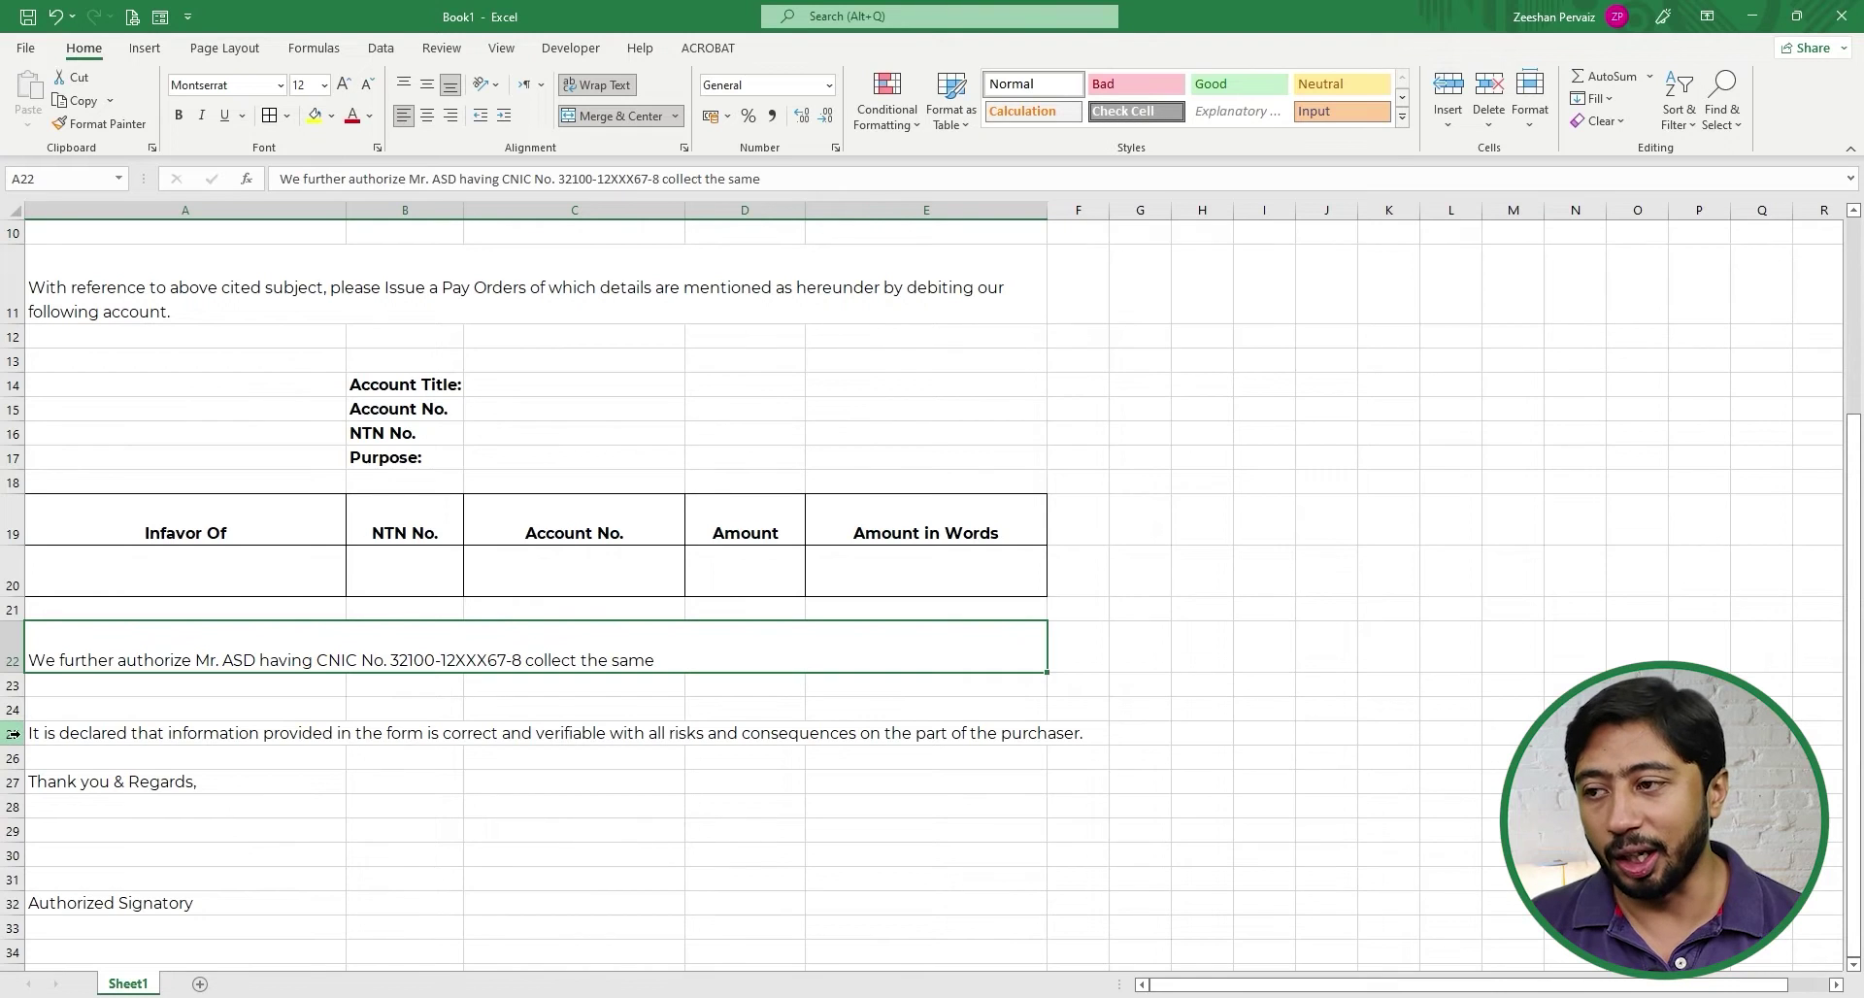
- Copy row 22's merged, wrapped formatting onto the row 25 declaration with Format Painter
drag(61, 735, 854, 730)
click(13, 658)
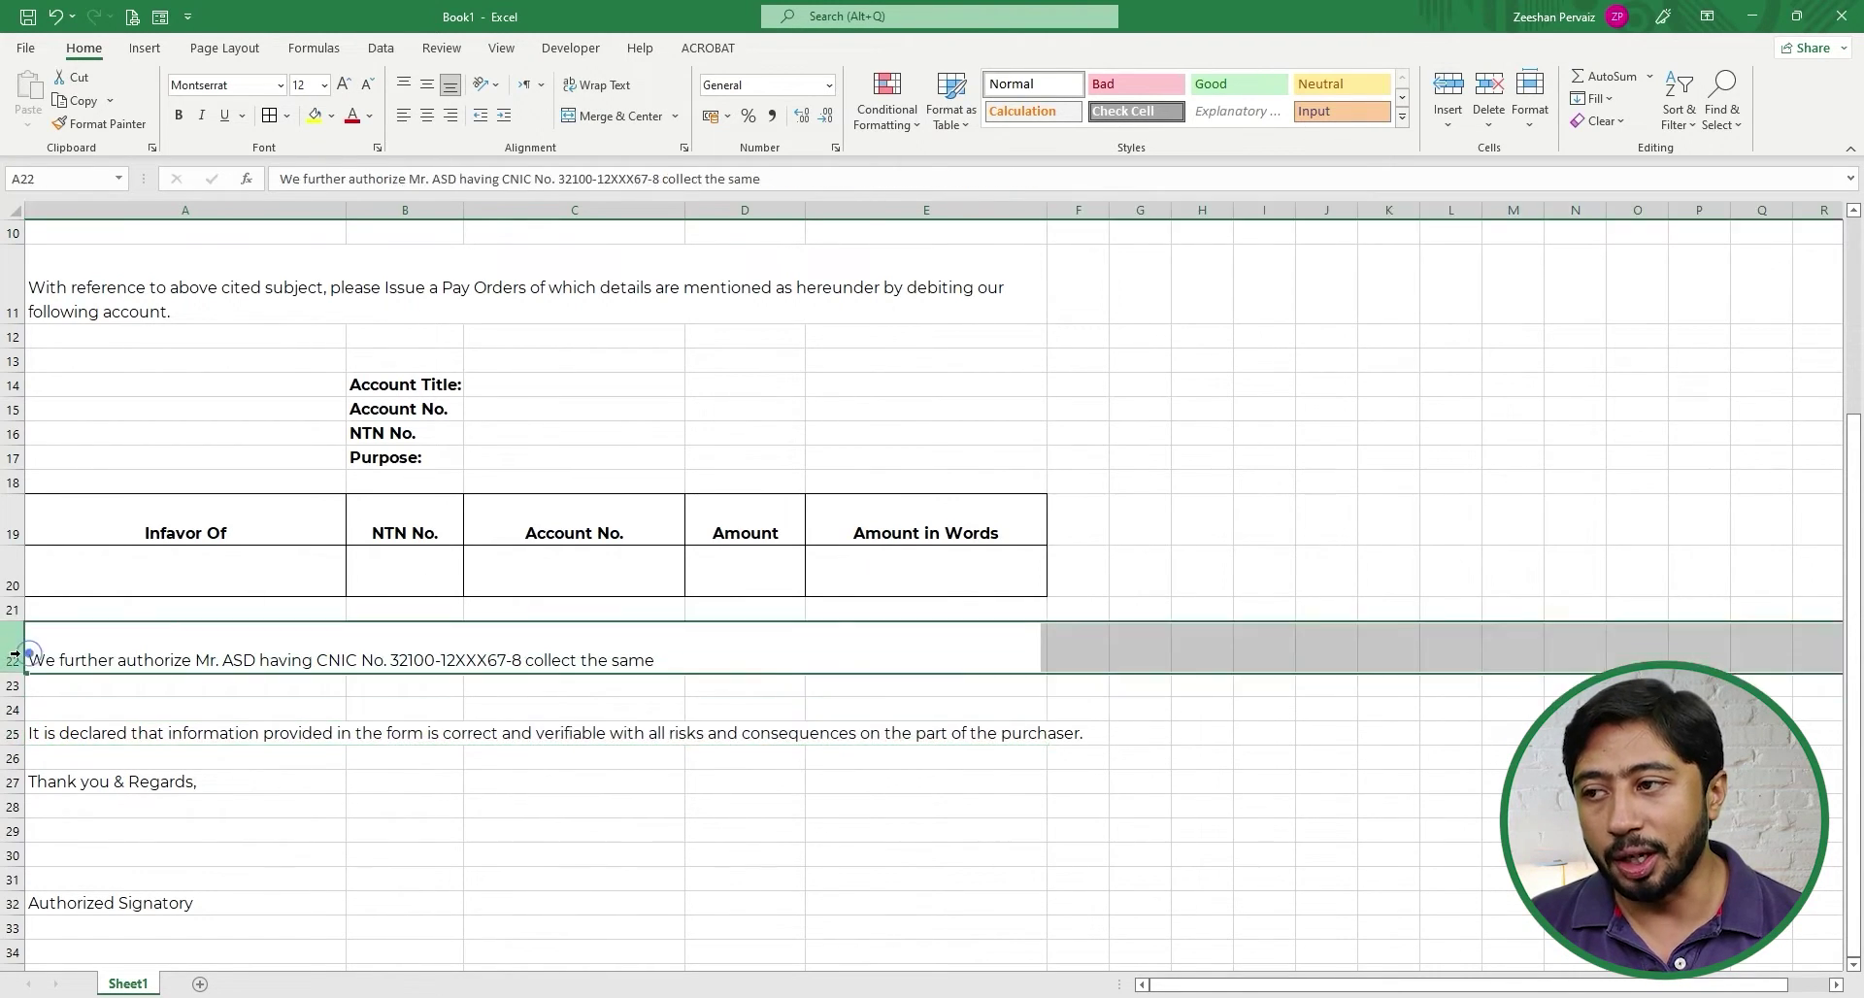
click(102, 124)
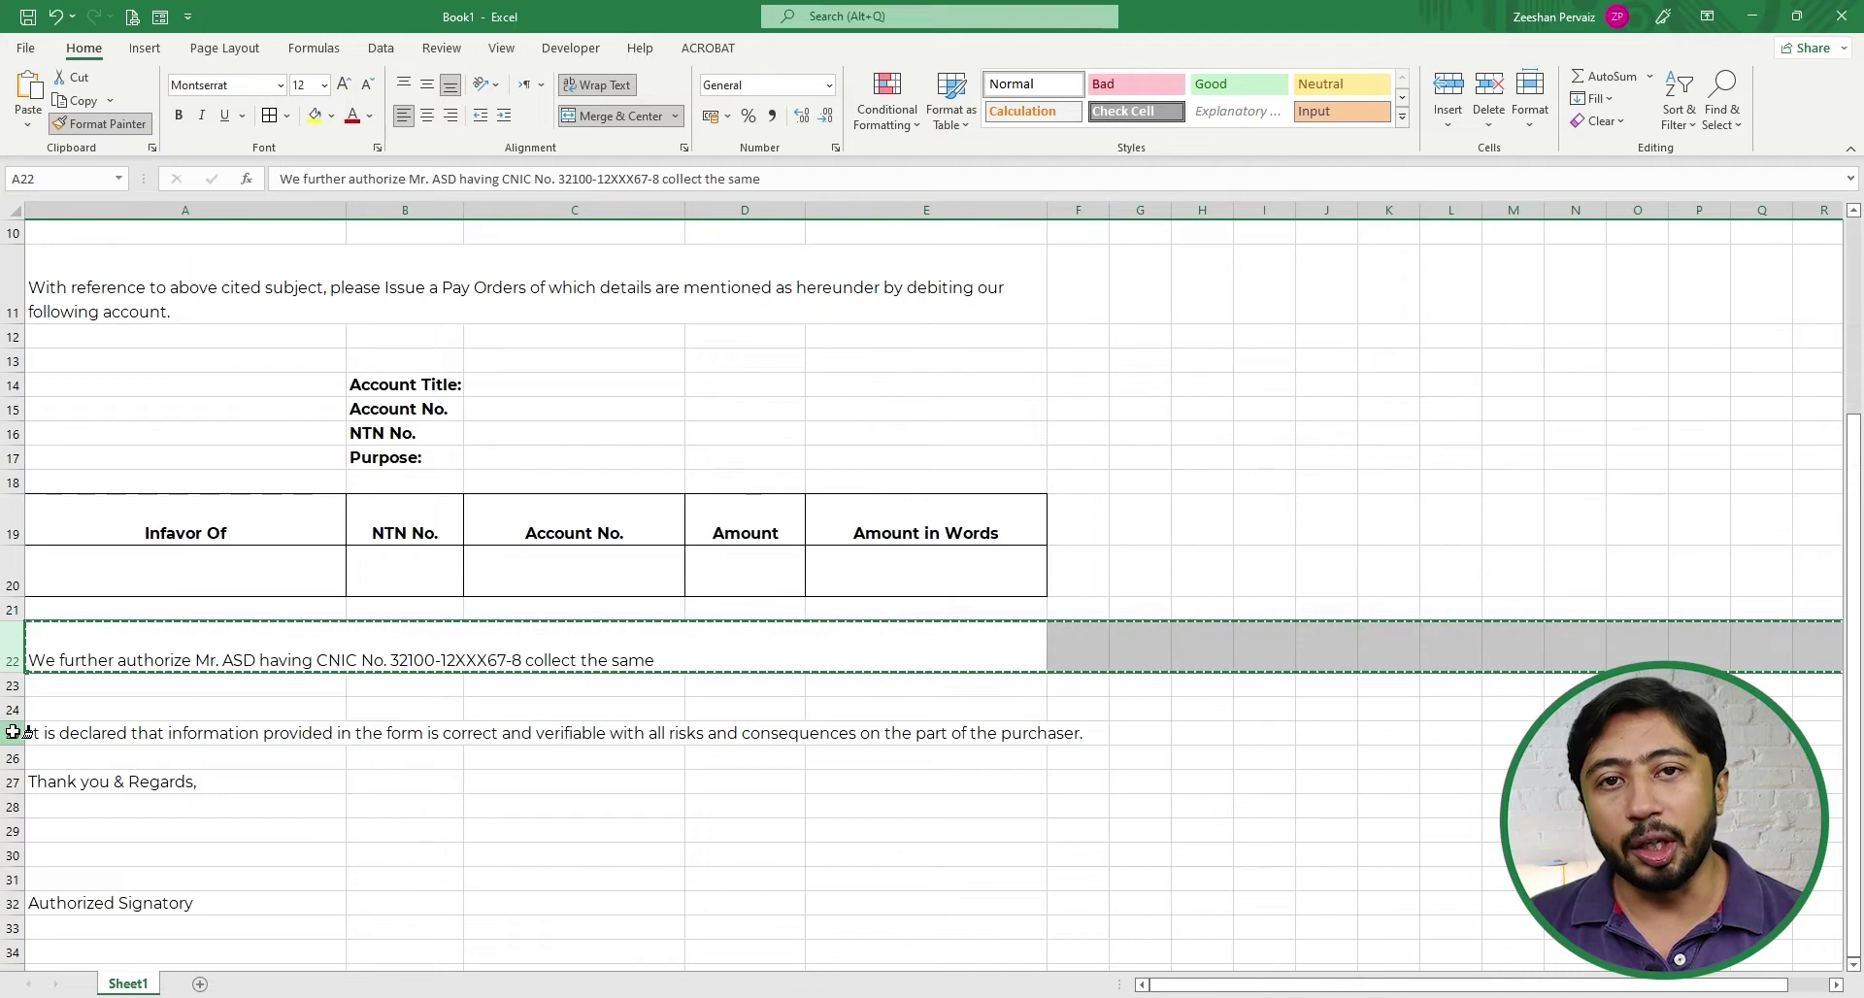
click(14, 733)
click(399, 753)
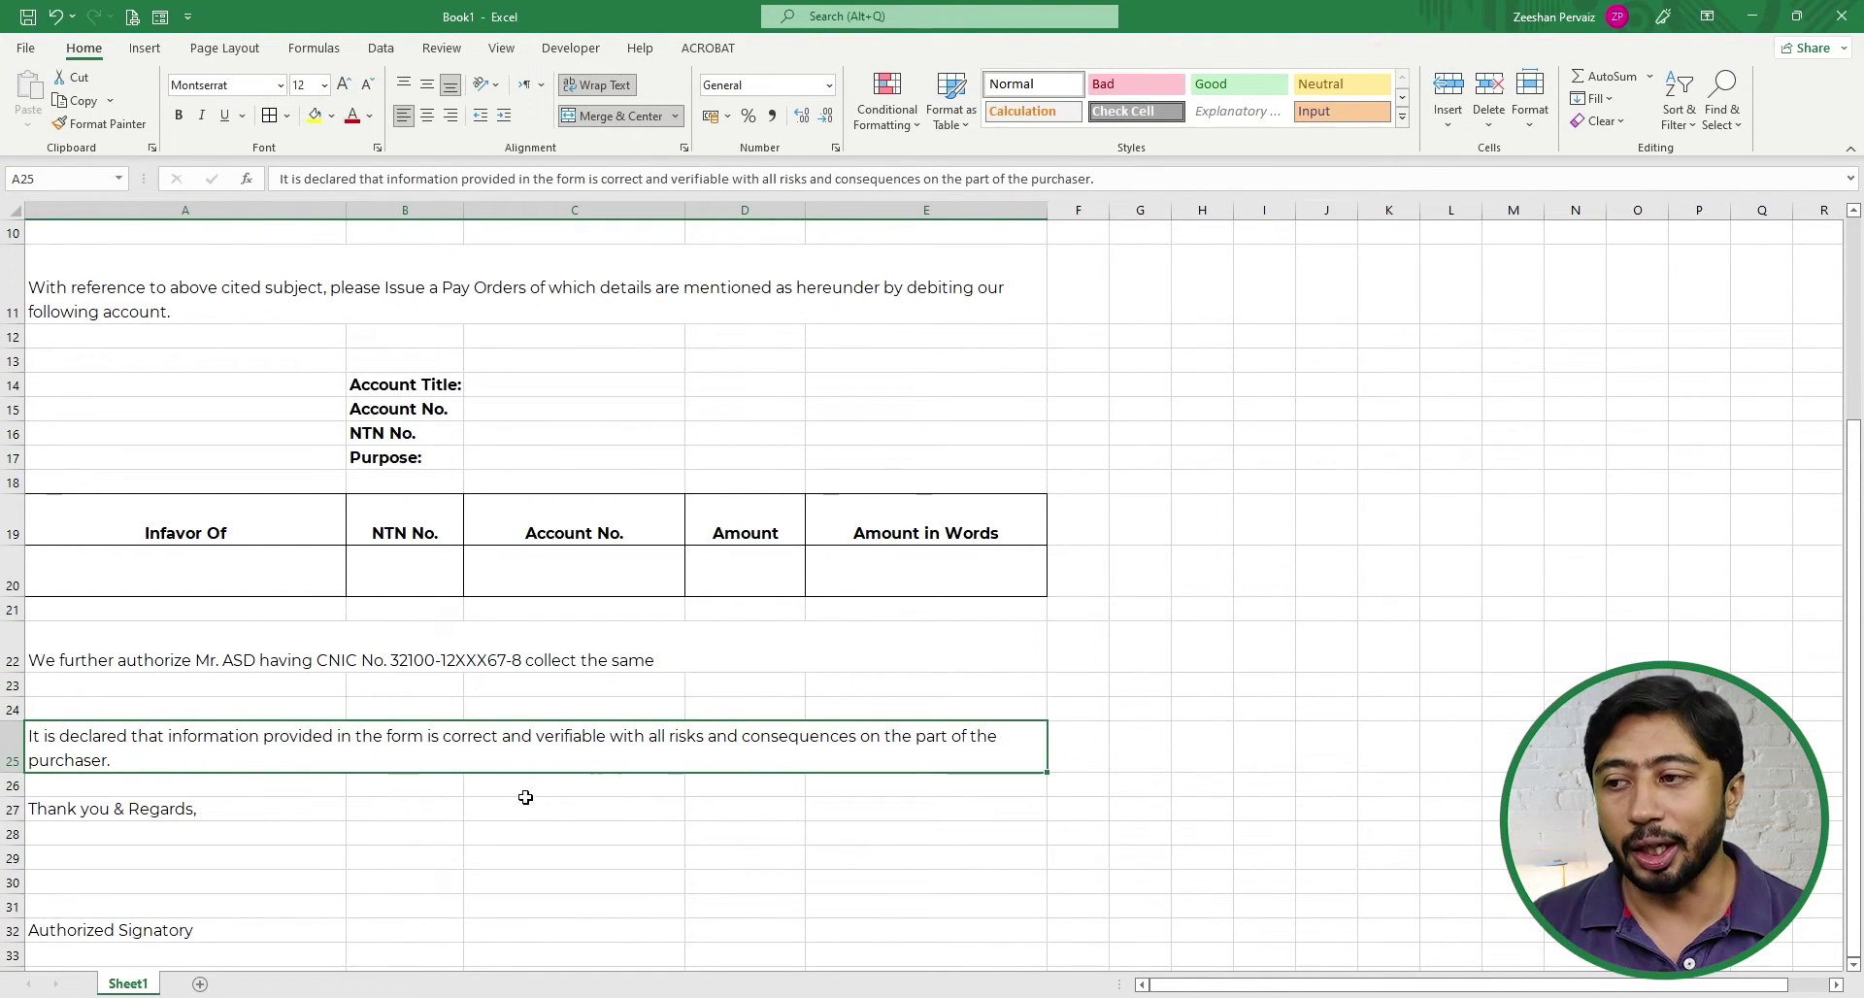
scroll(242, 835, down, 1)
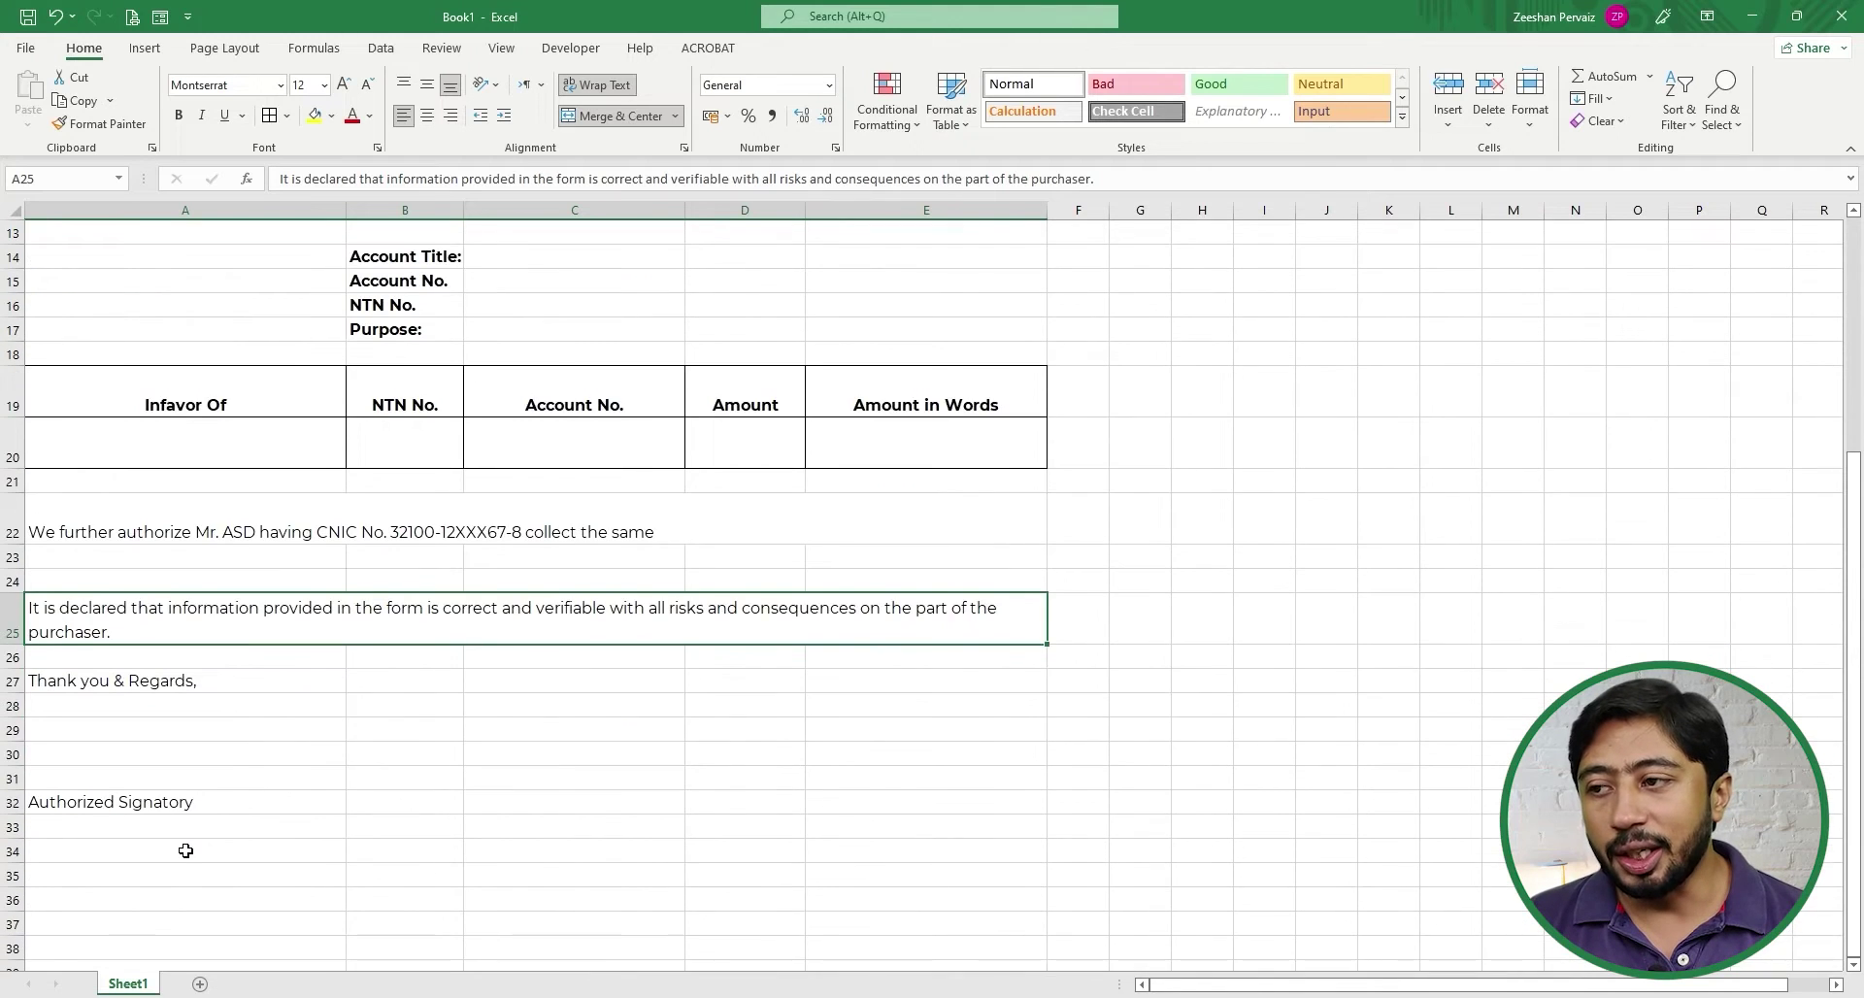
scroll(291, 825, up, 3)
scroll(229, 534, up, 1)
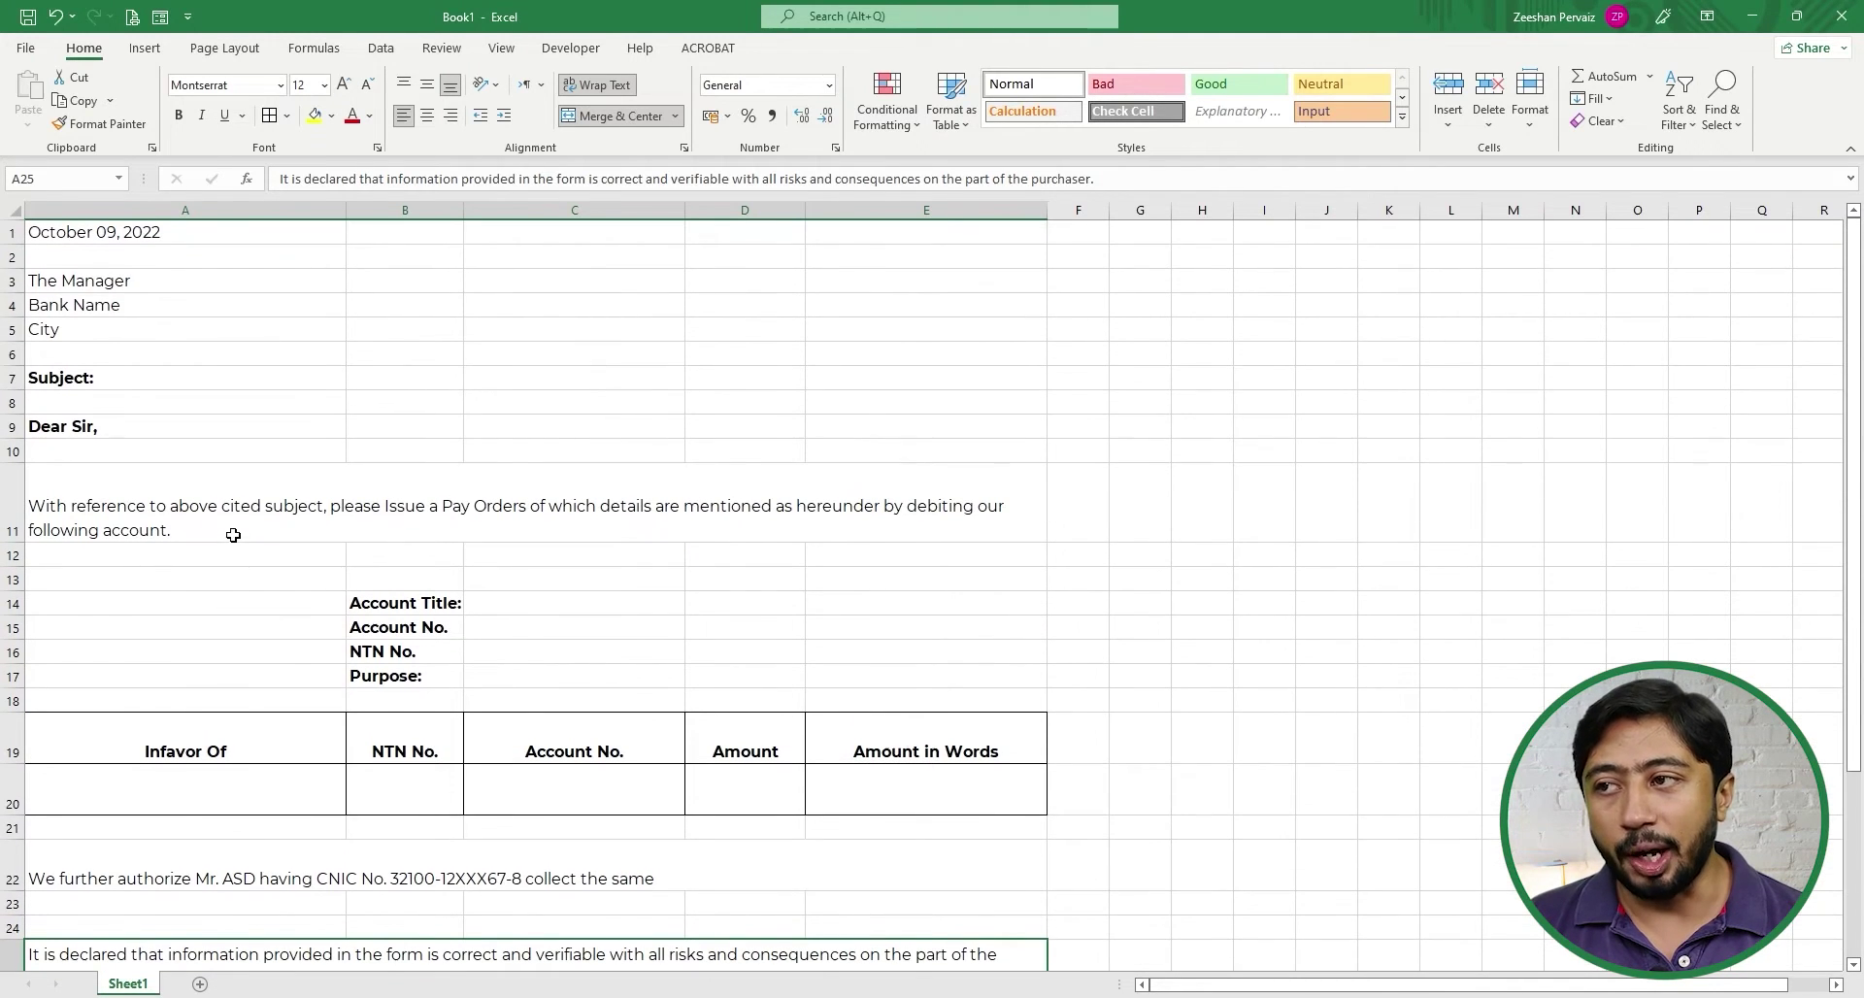
- Merge J1:K1 and enter the heading 'Particulars'
click(1320, 235)
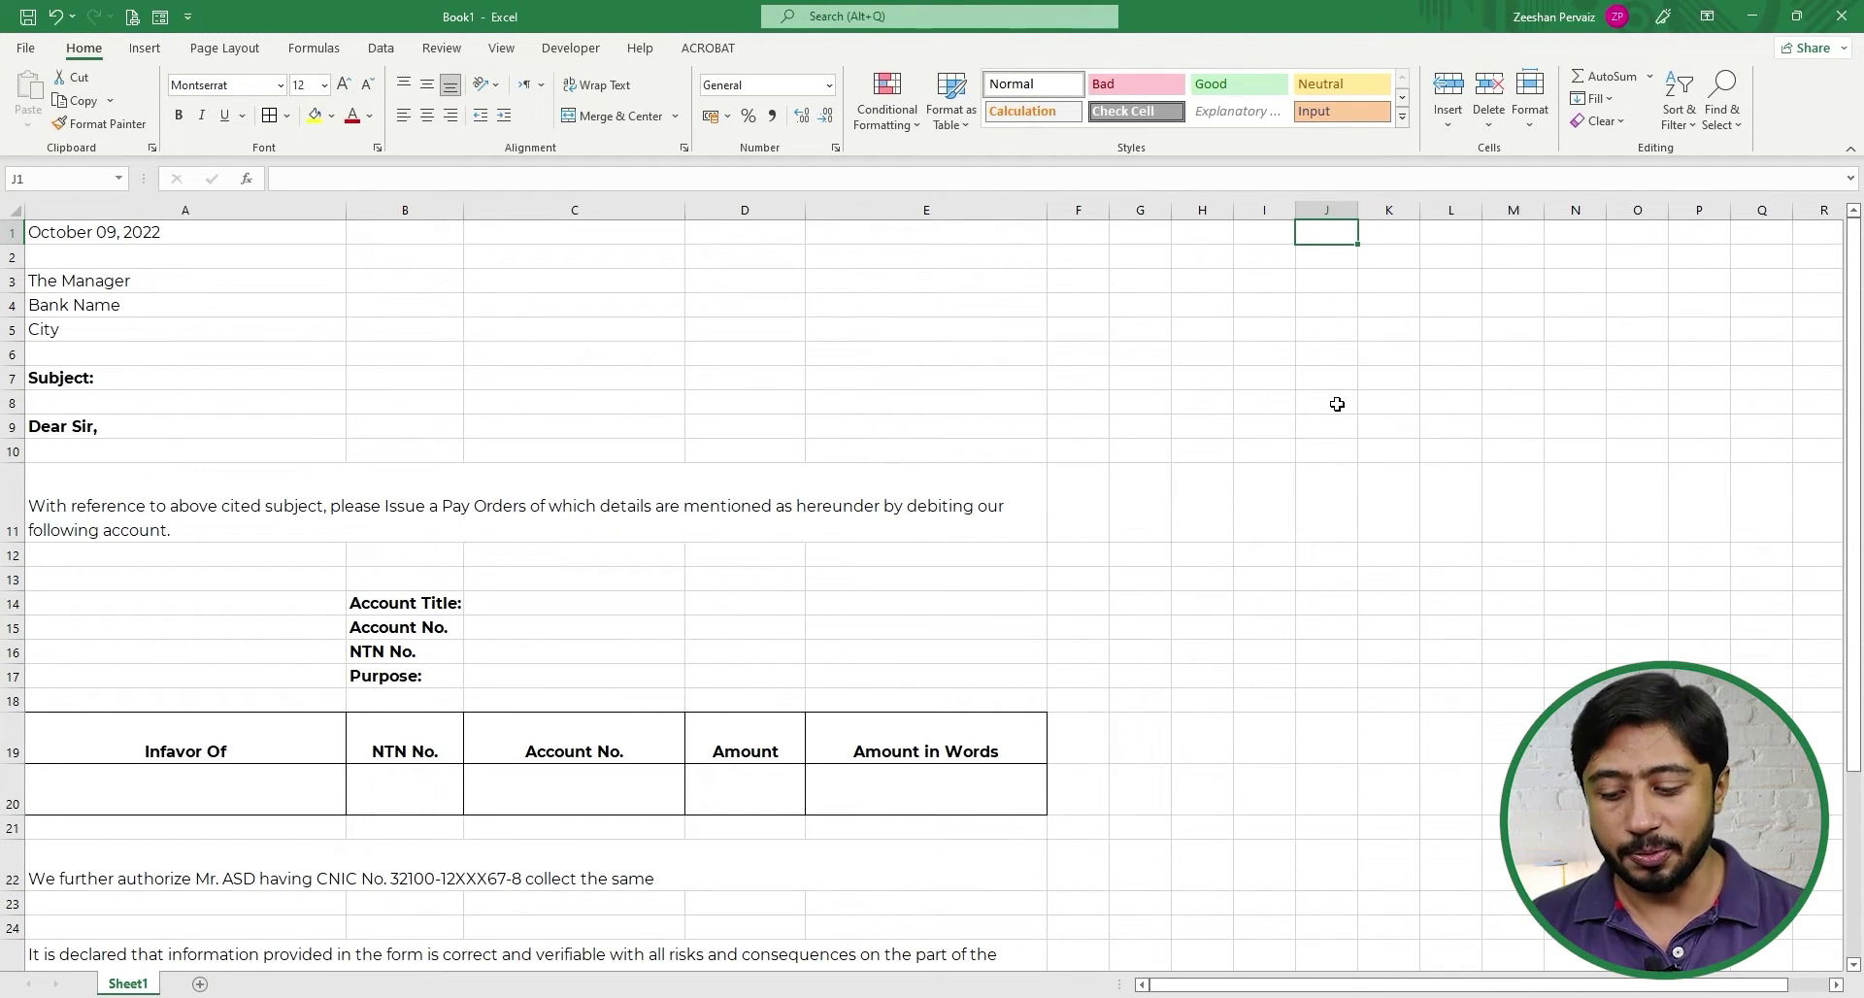
key(shift+Right)
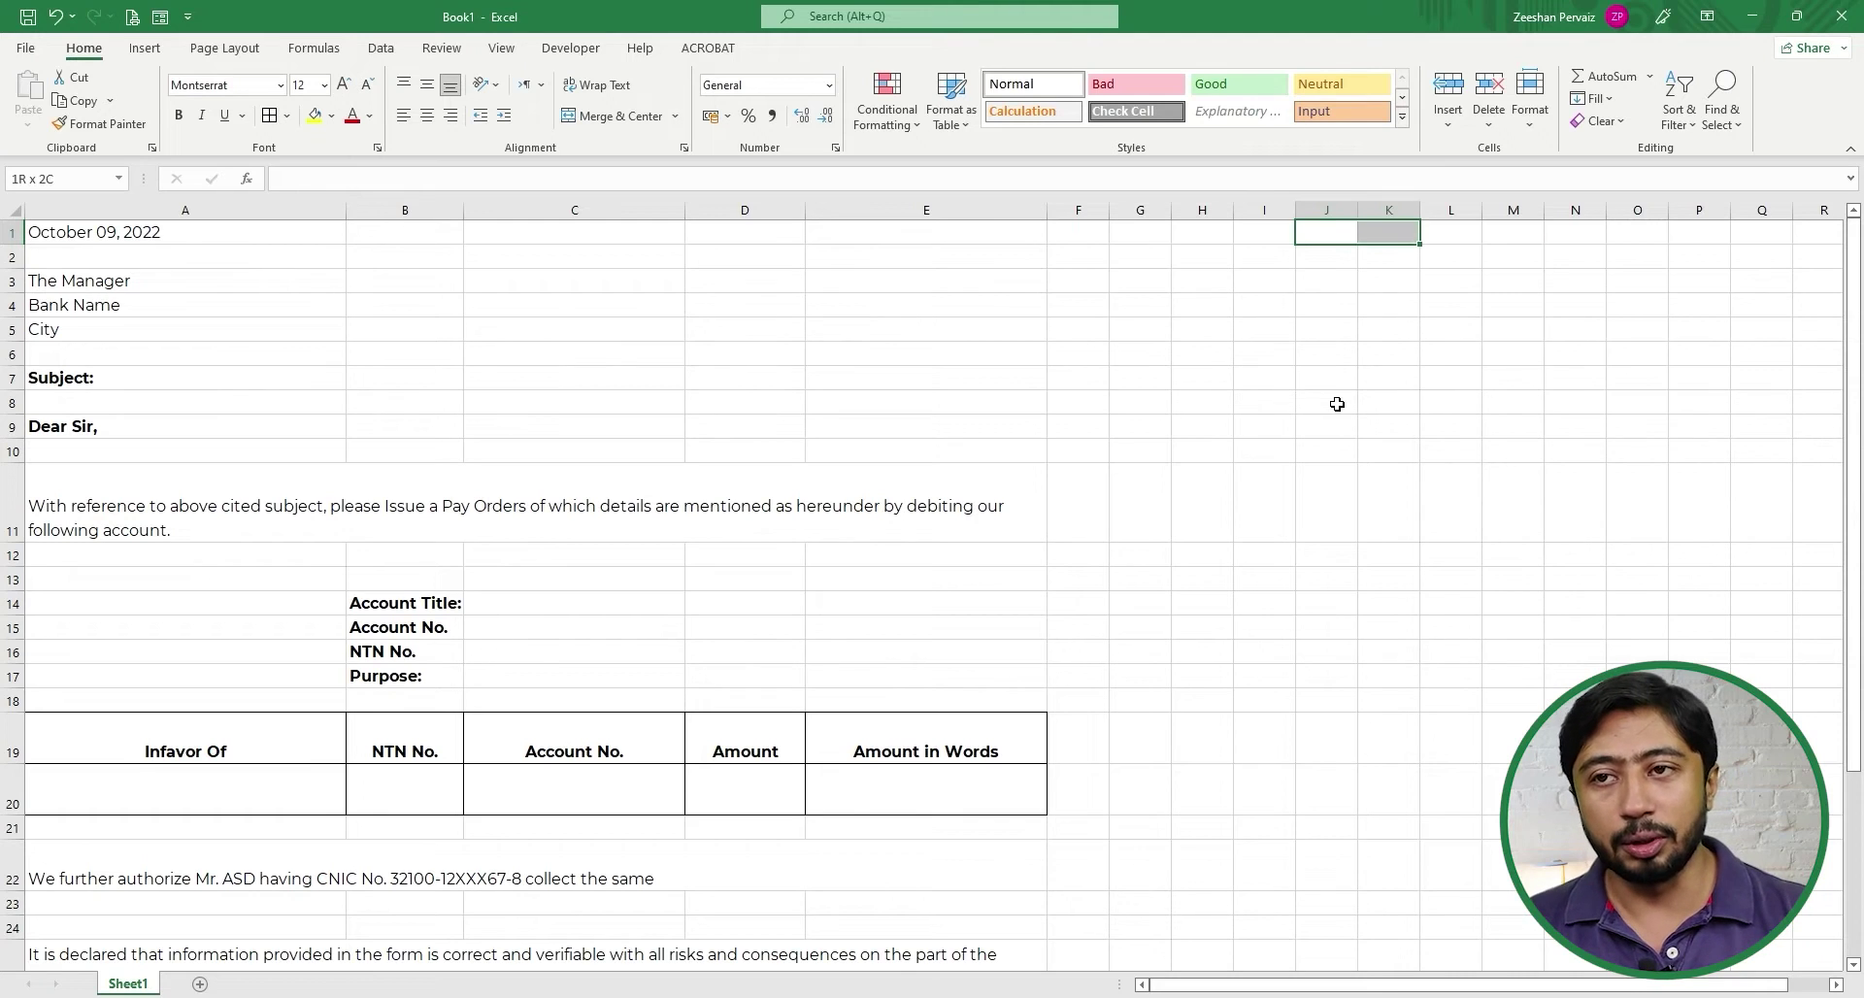
click(622, 115)
text(Part)
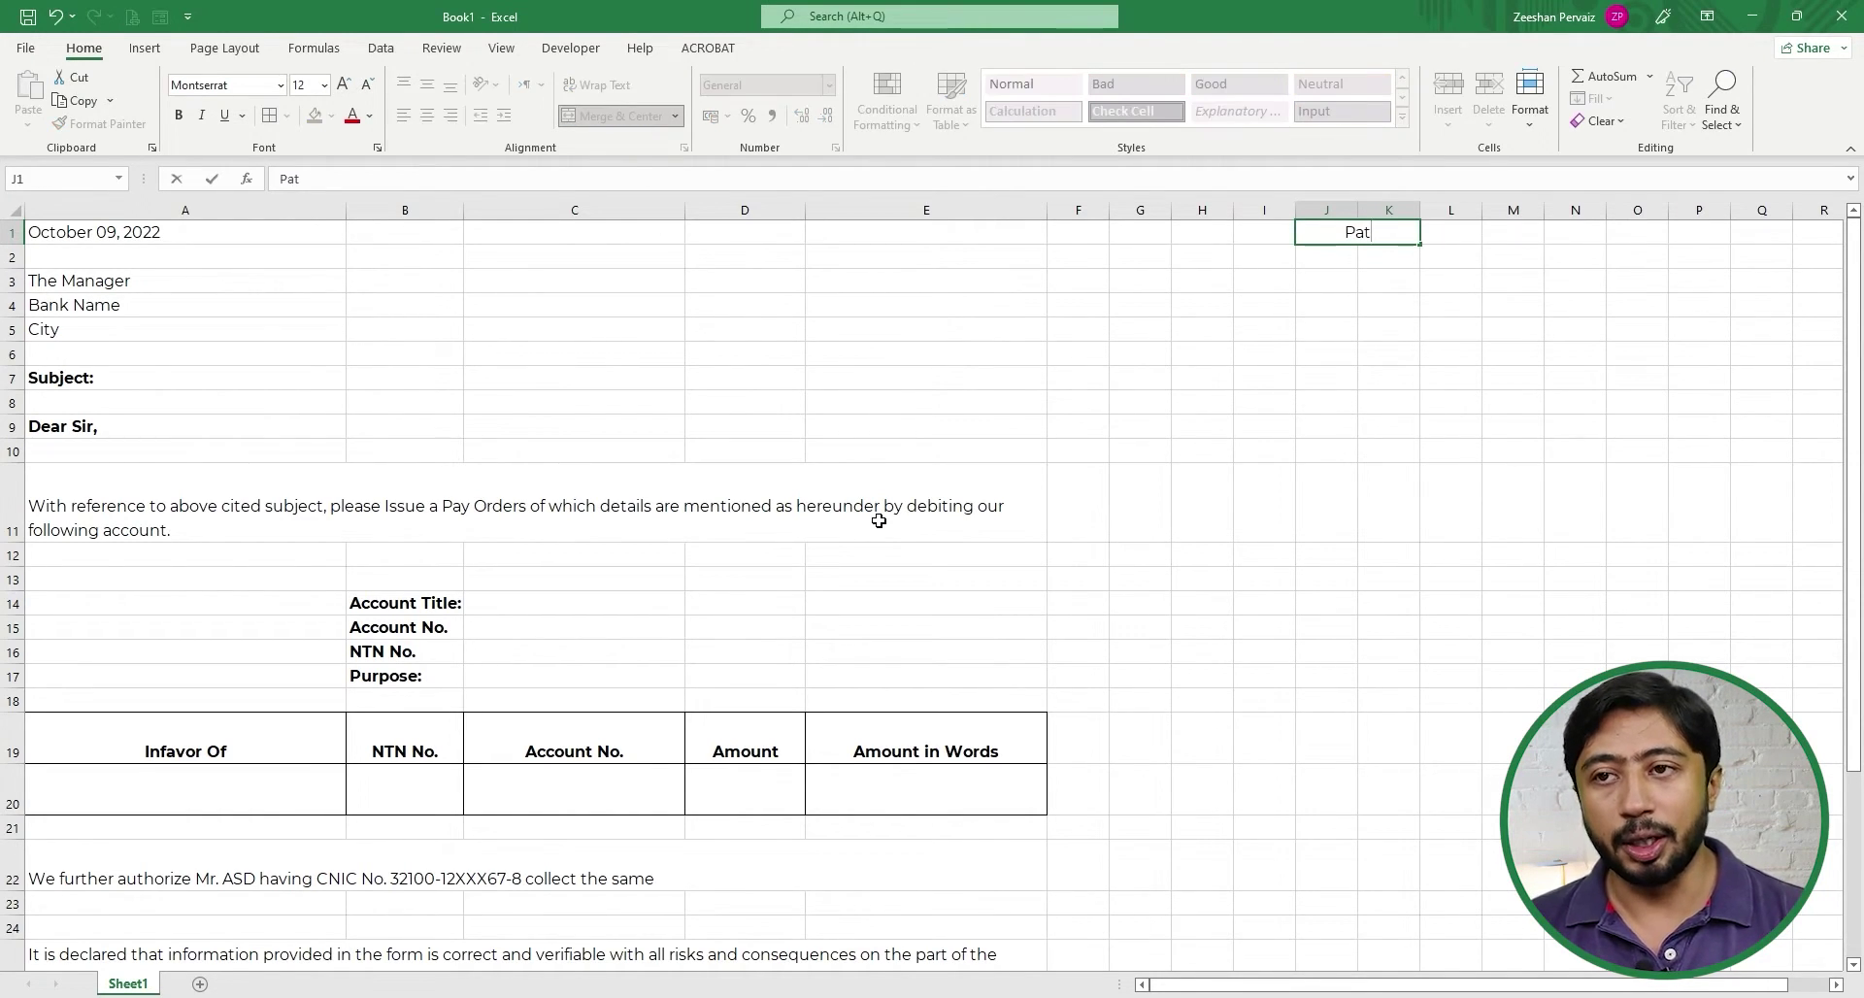
text(icular)
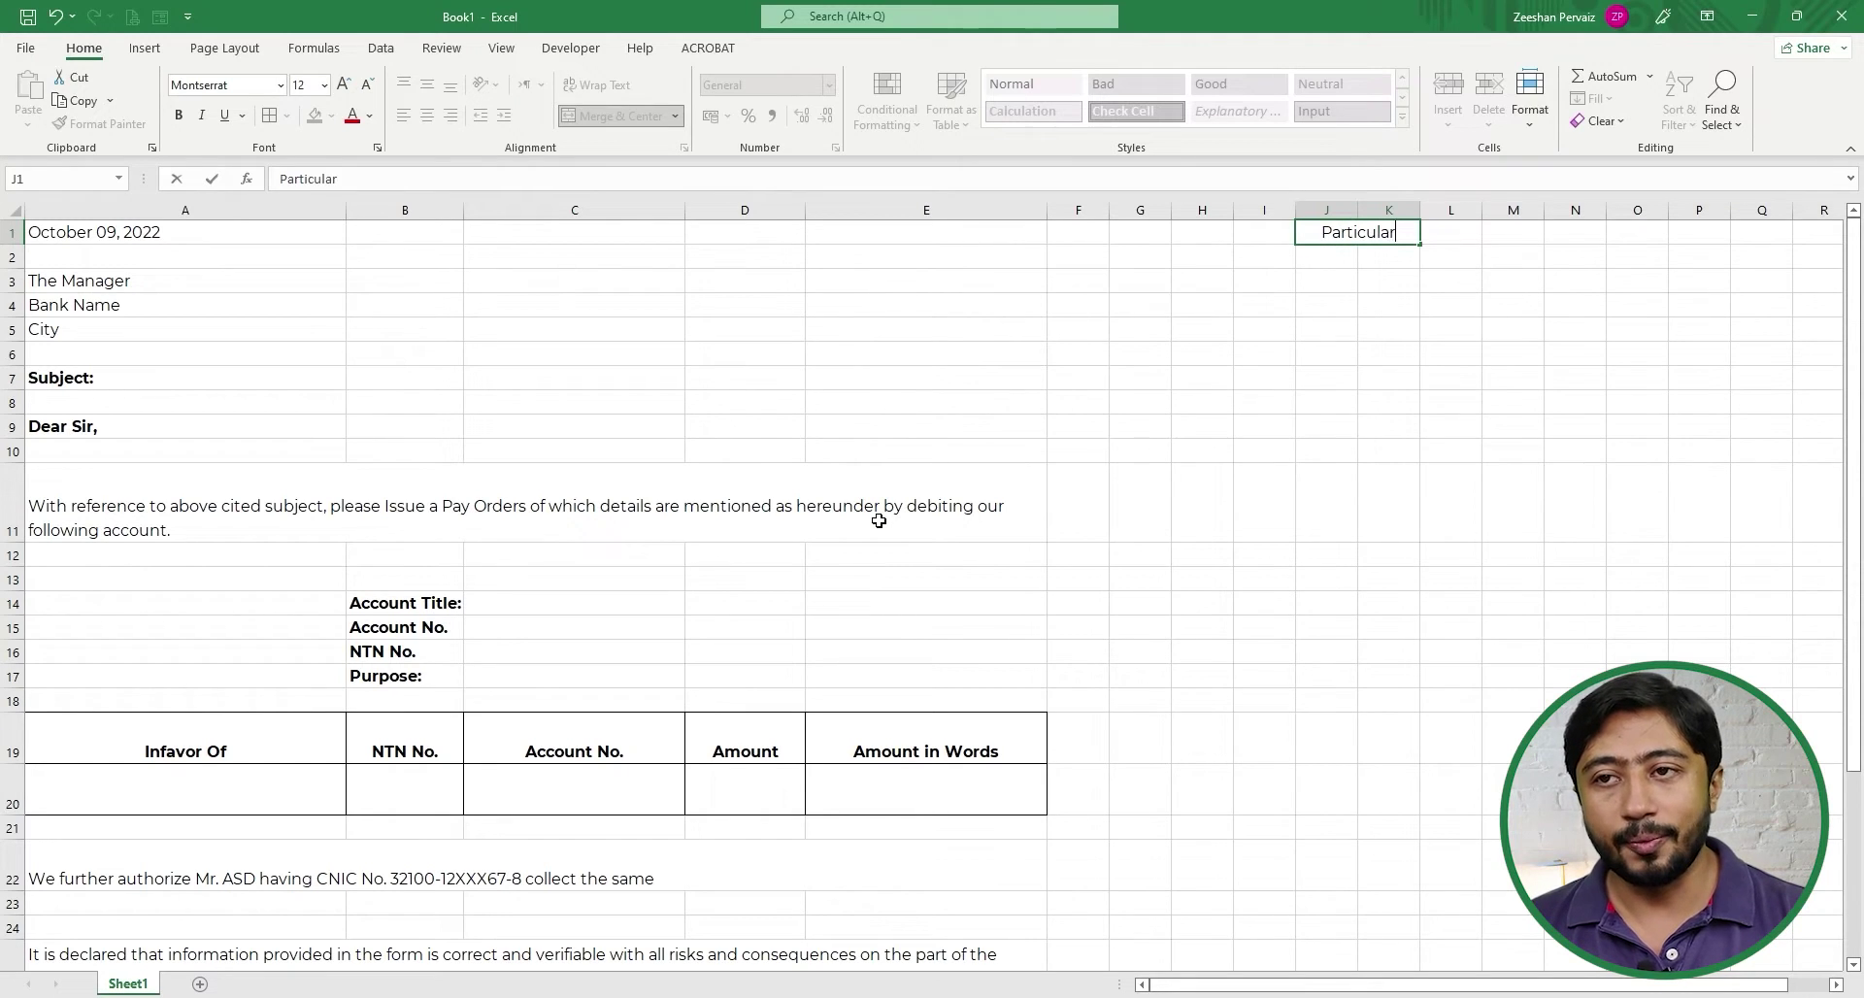
text(s)
key(Return)
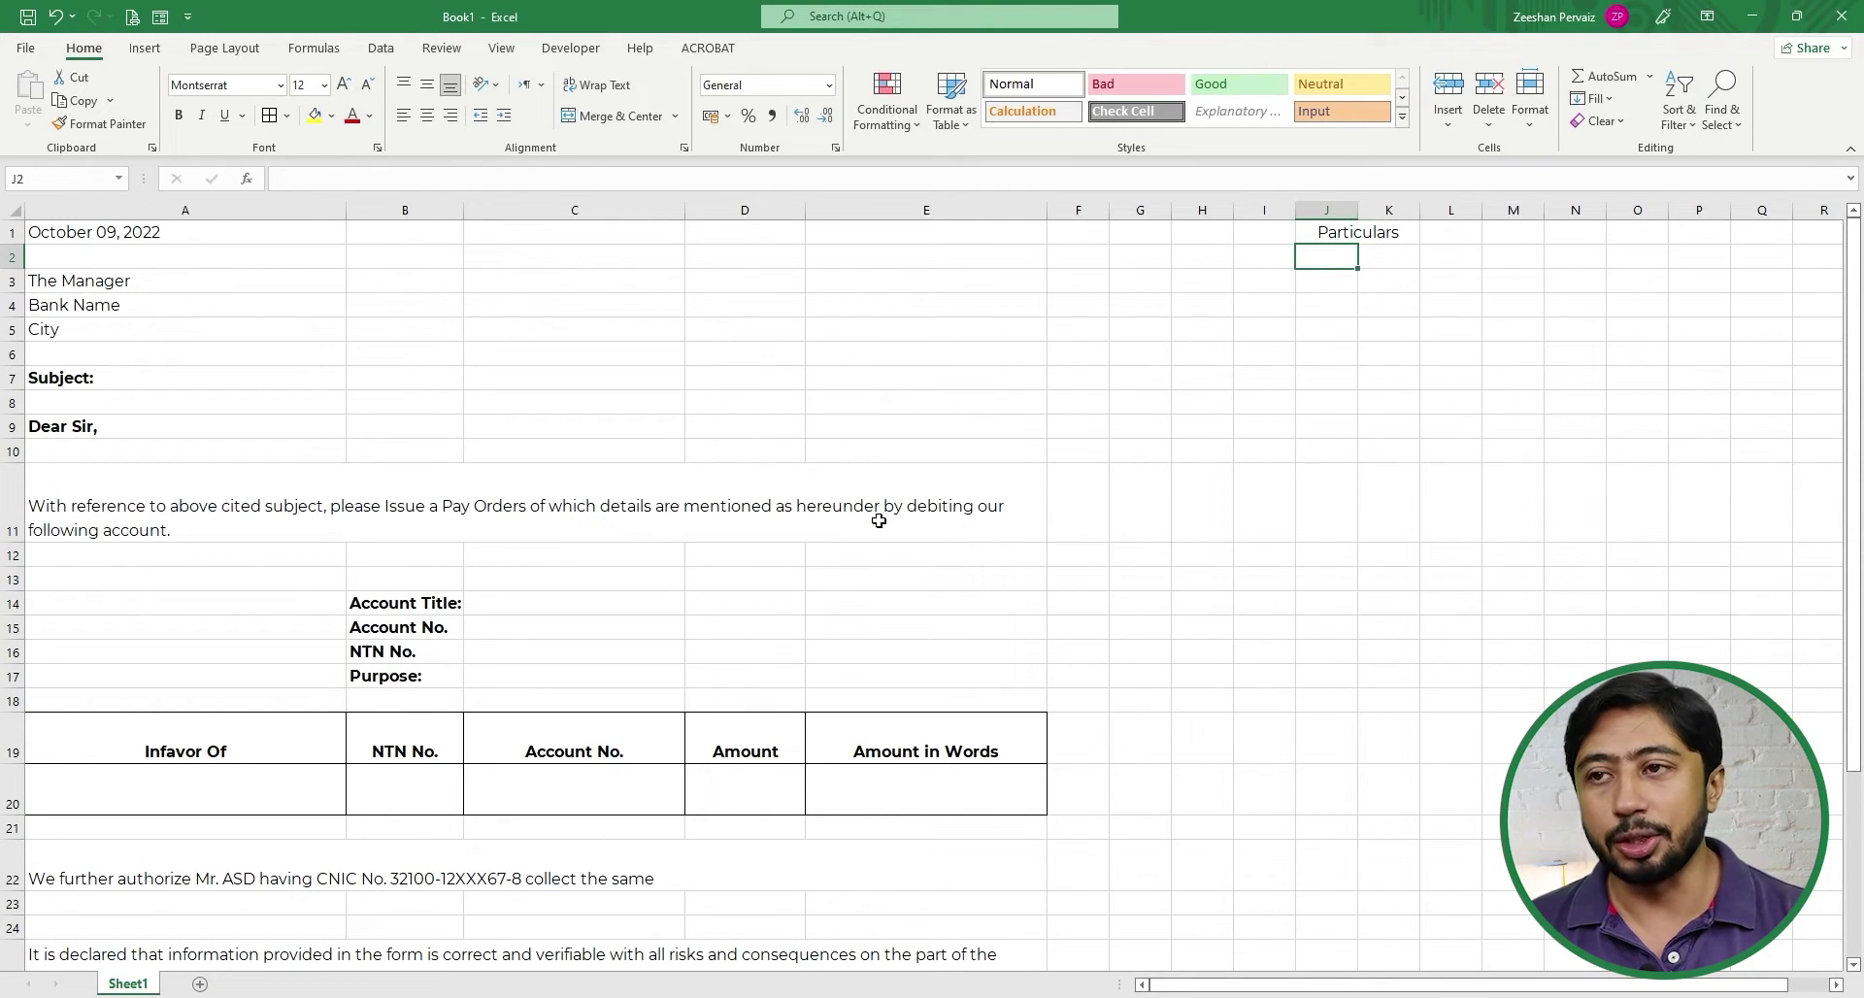
- Enter the labels Date:, Bank Name, City and Subject in J2:J5
text(Date:)
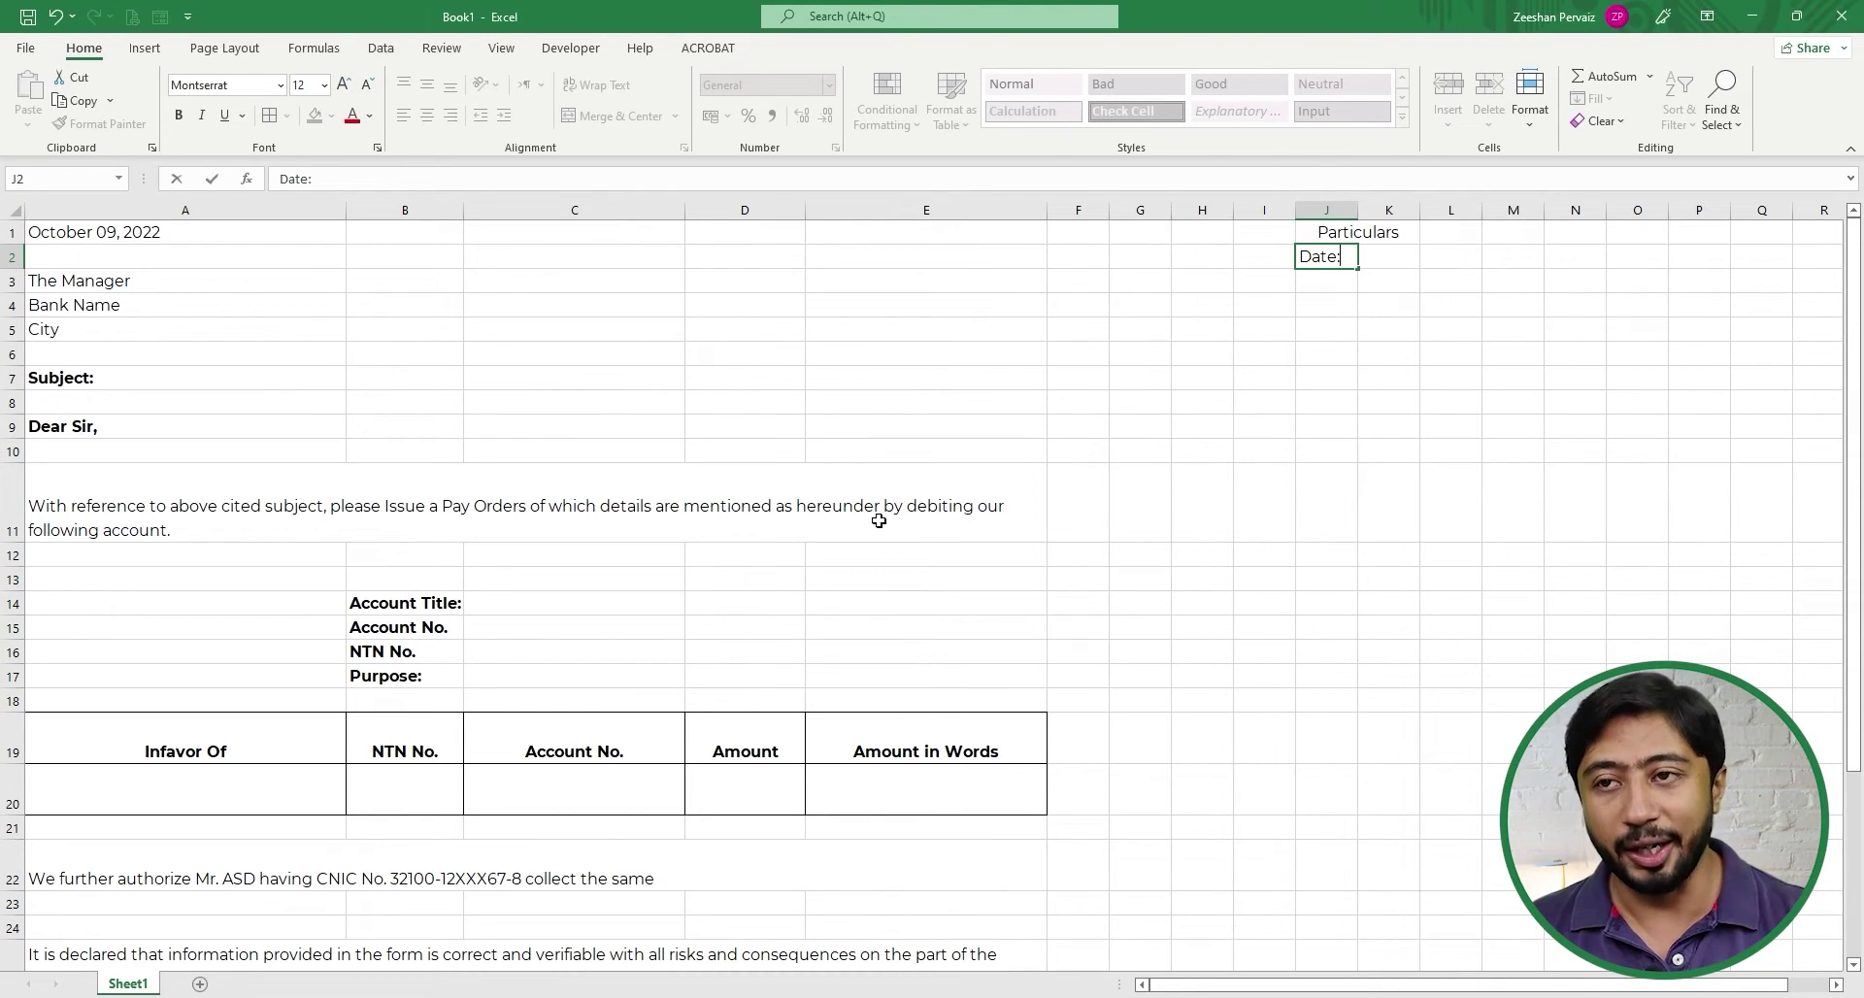
key(Return)
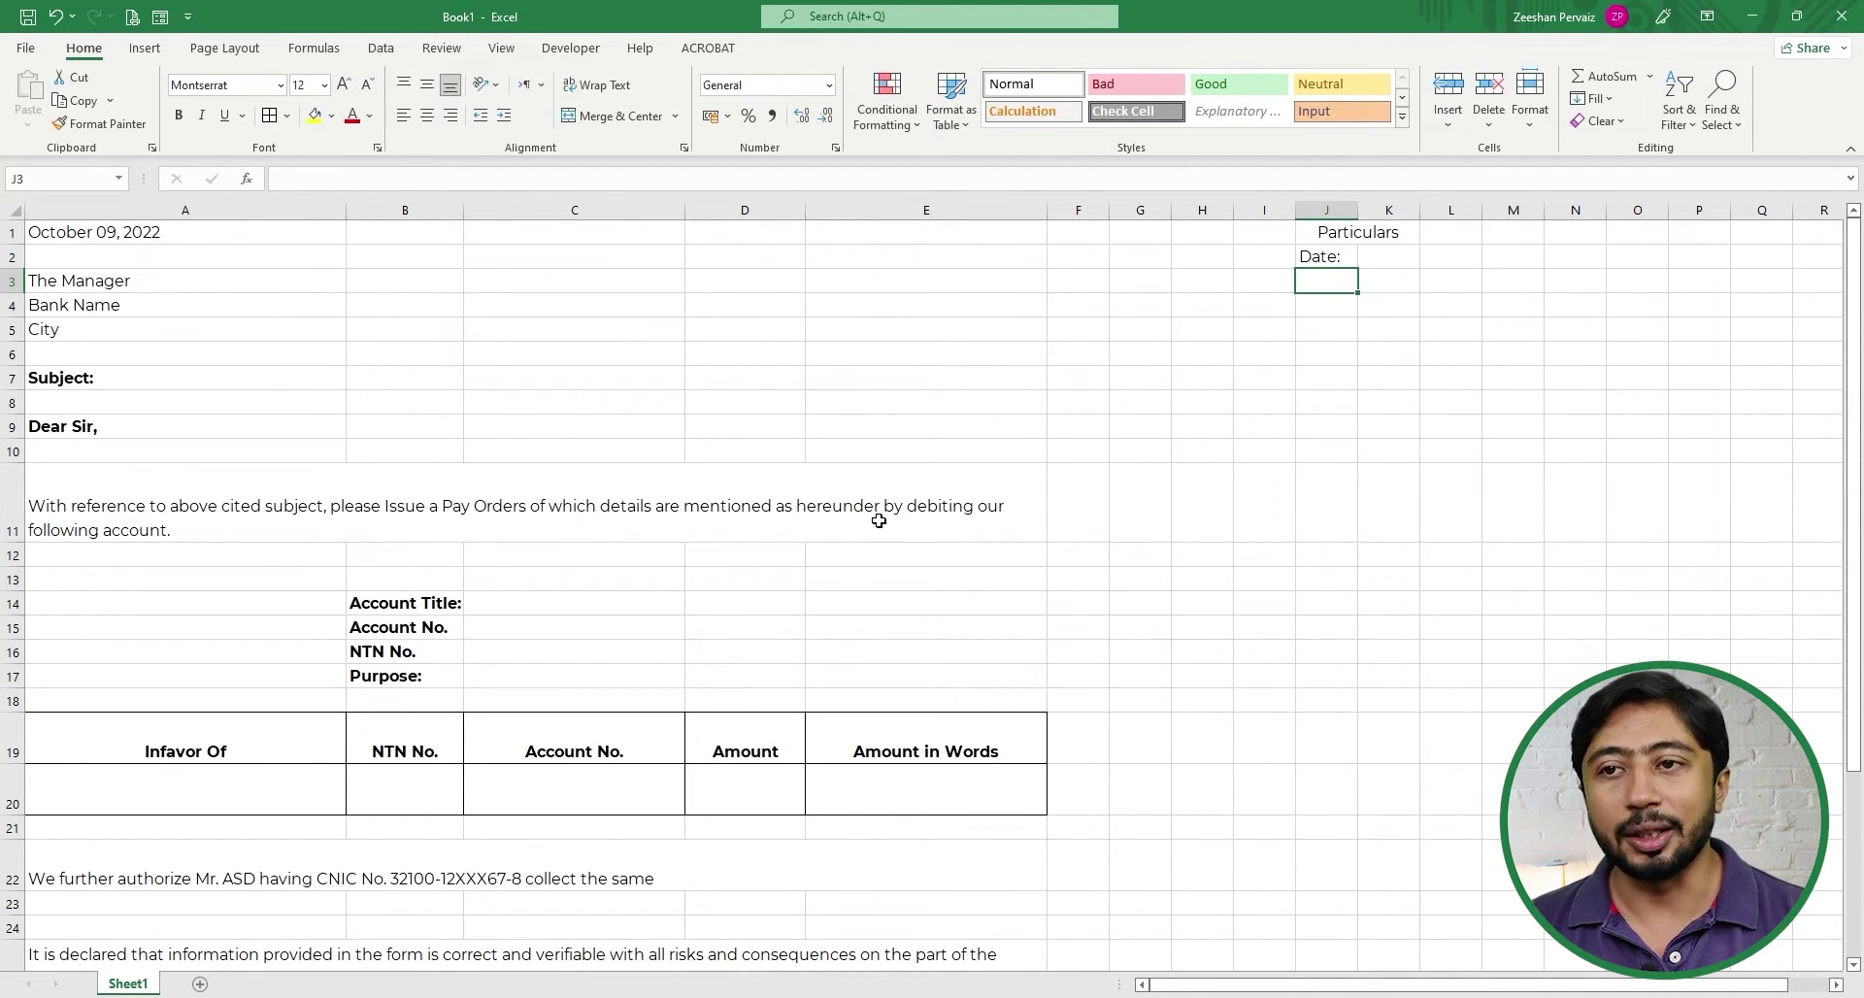
text(Bank)
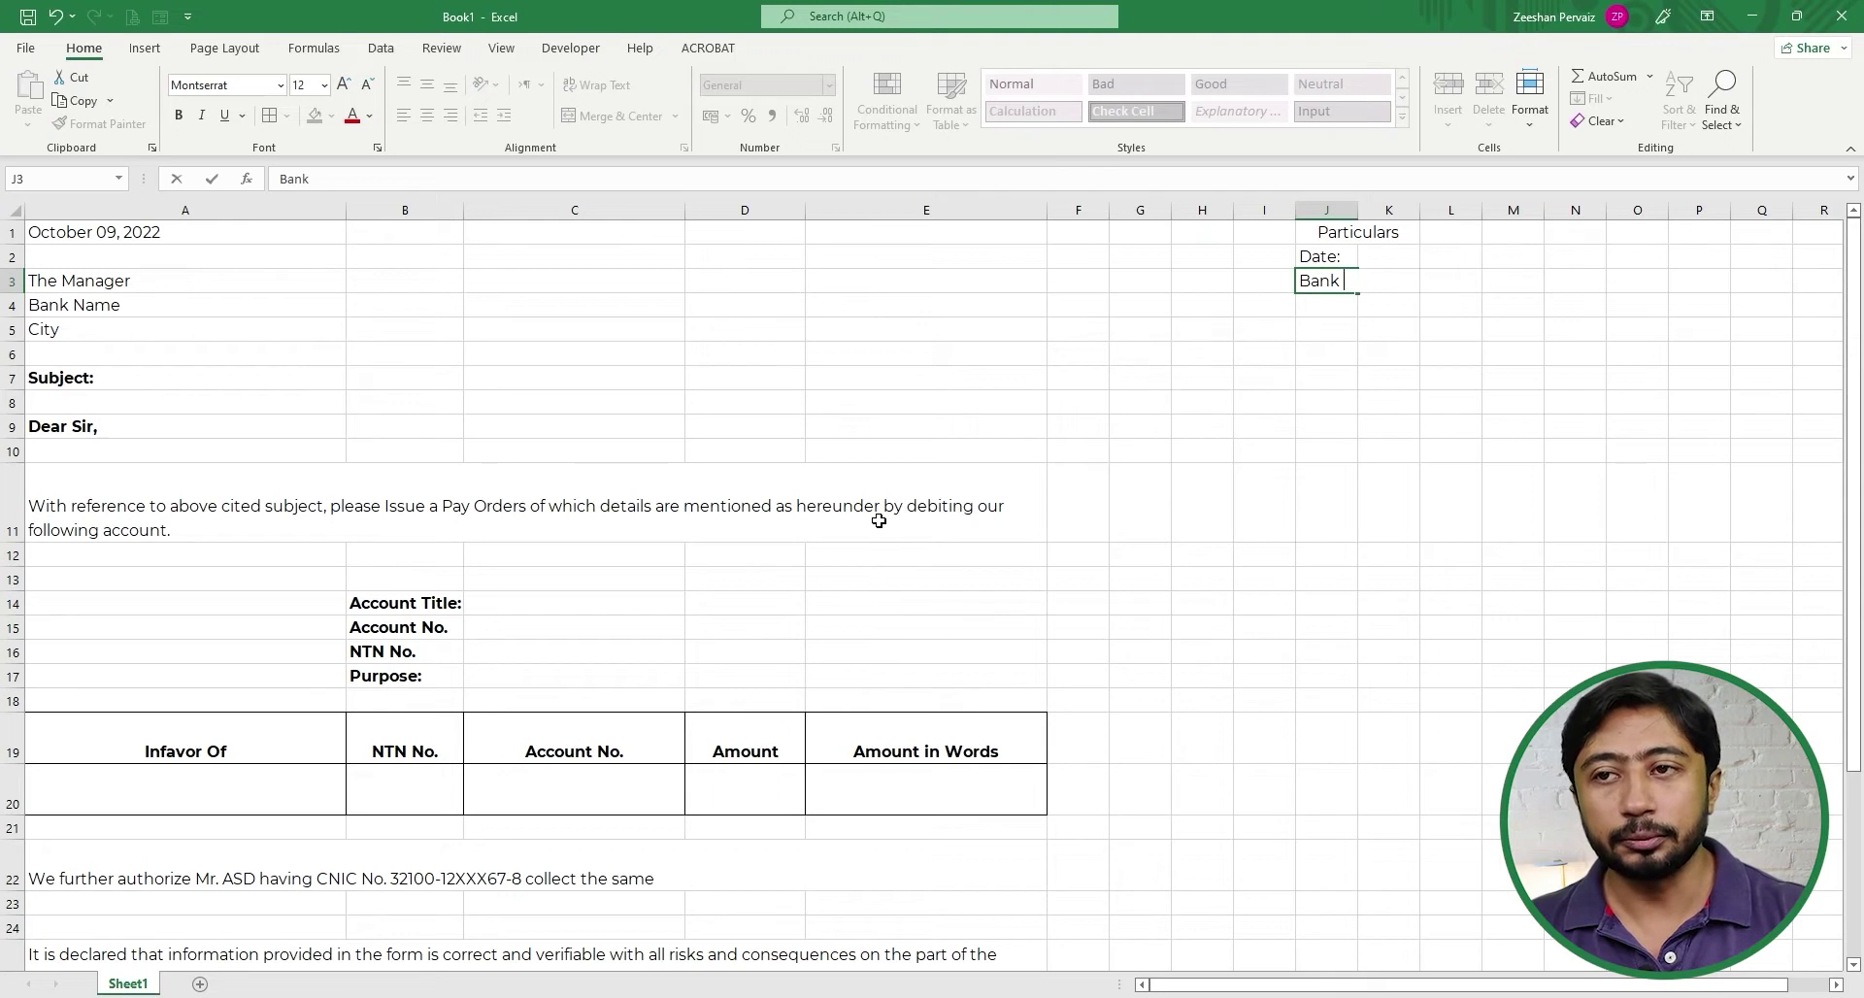
text( Name)
key(Return)
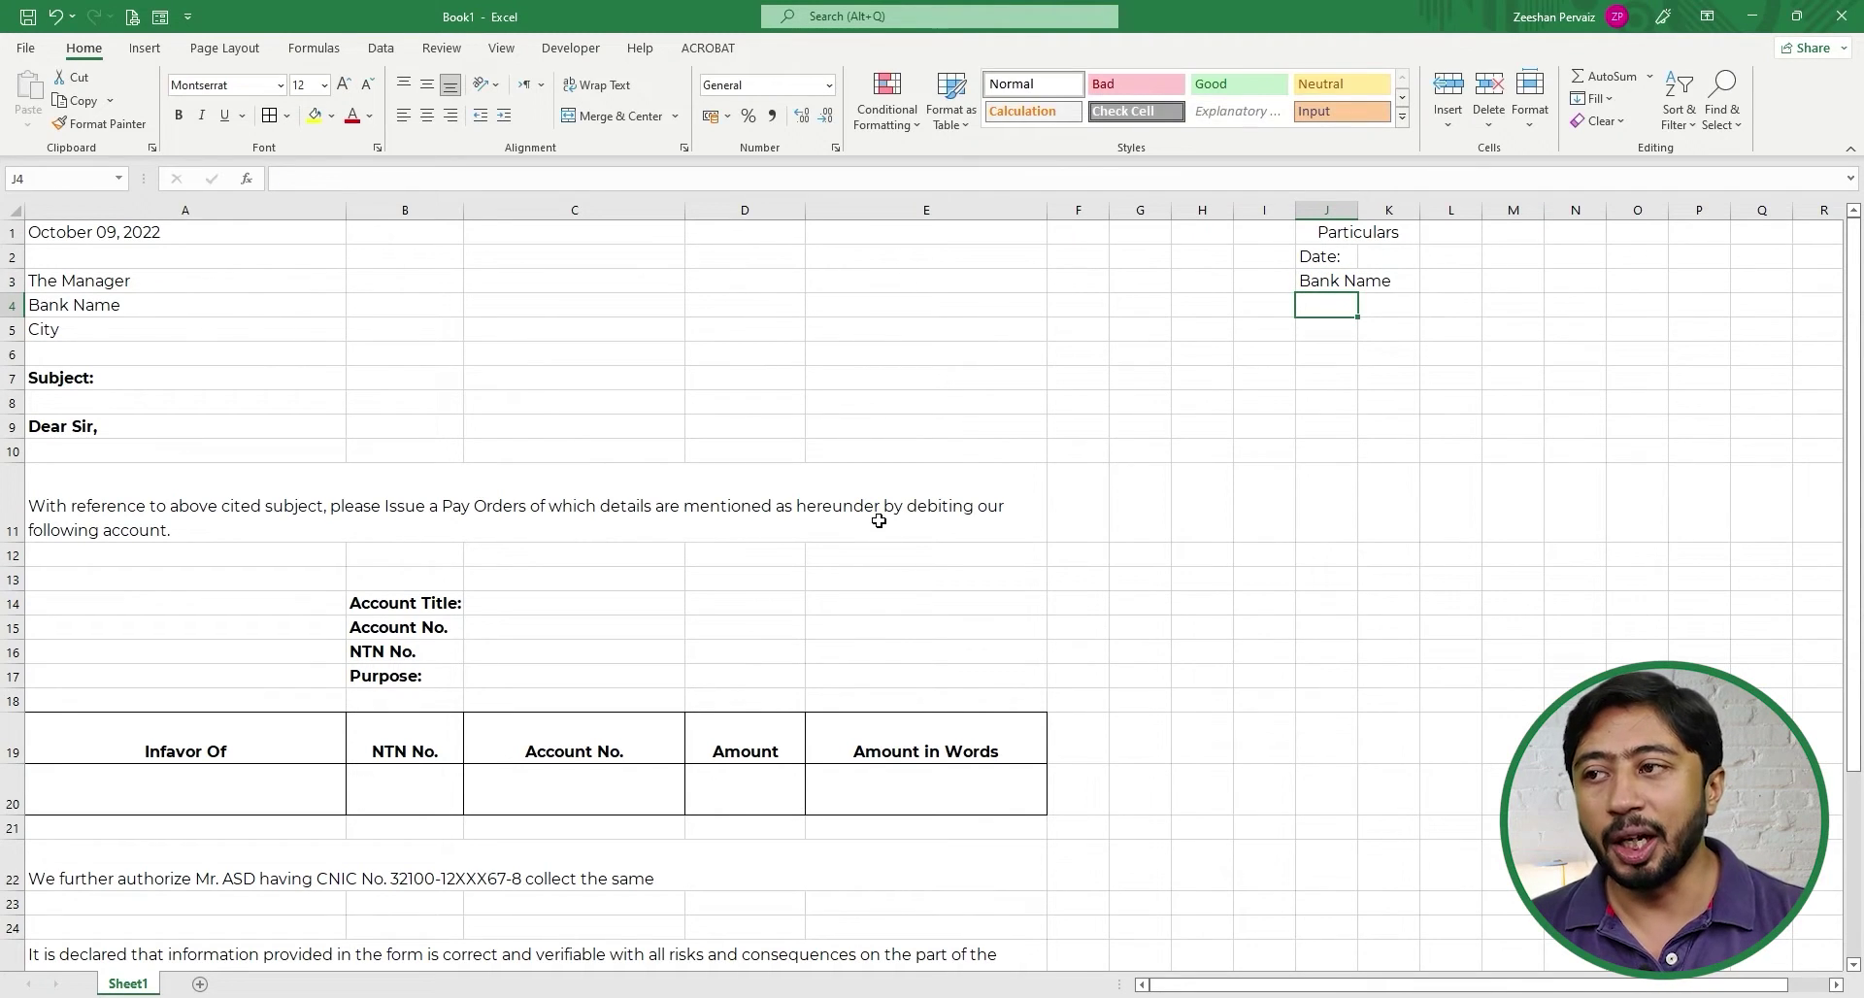
text(City)
key(Return)
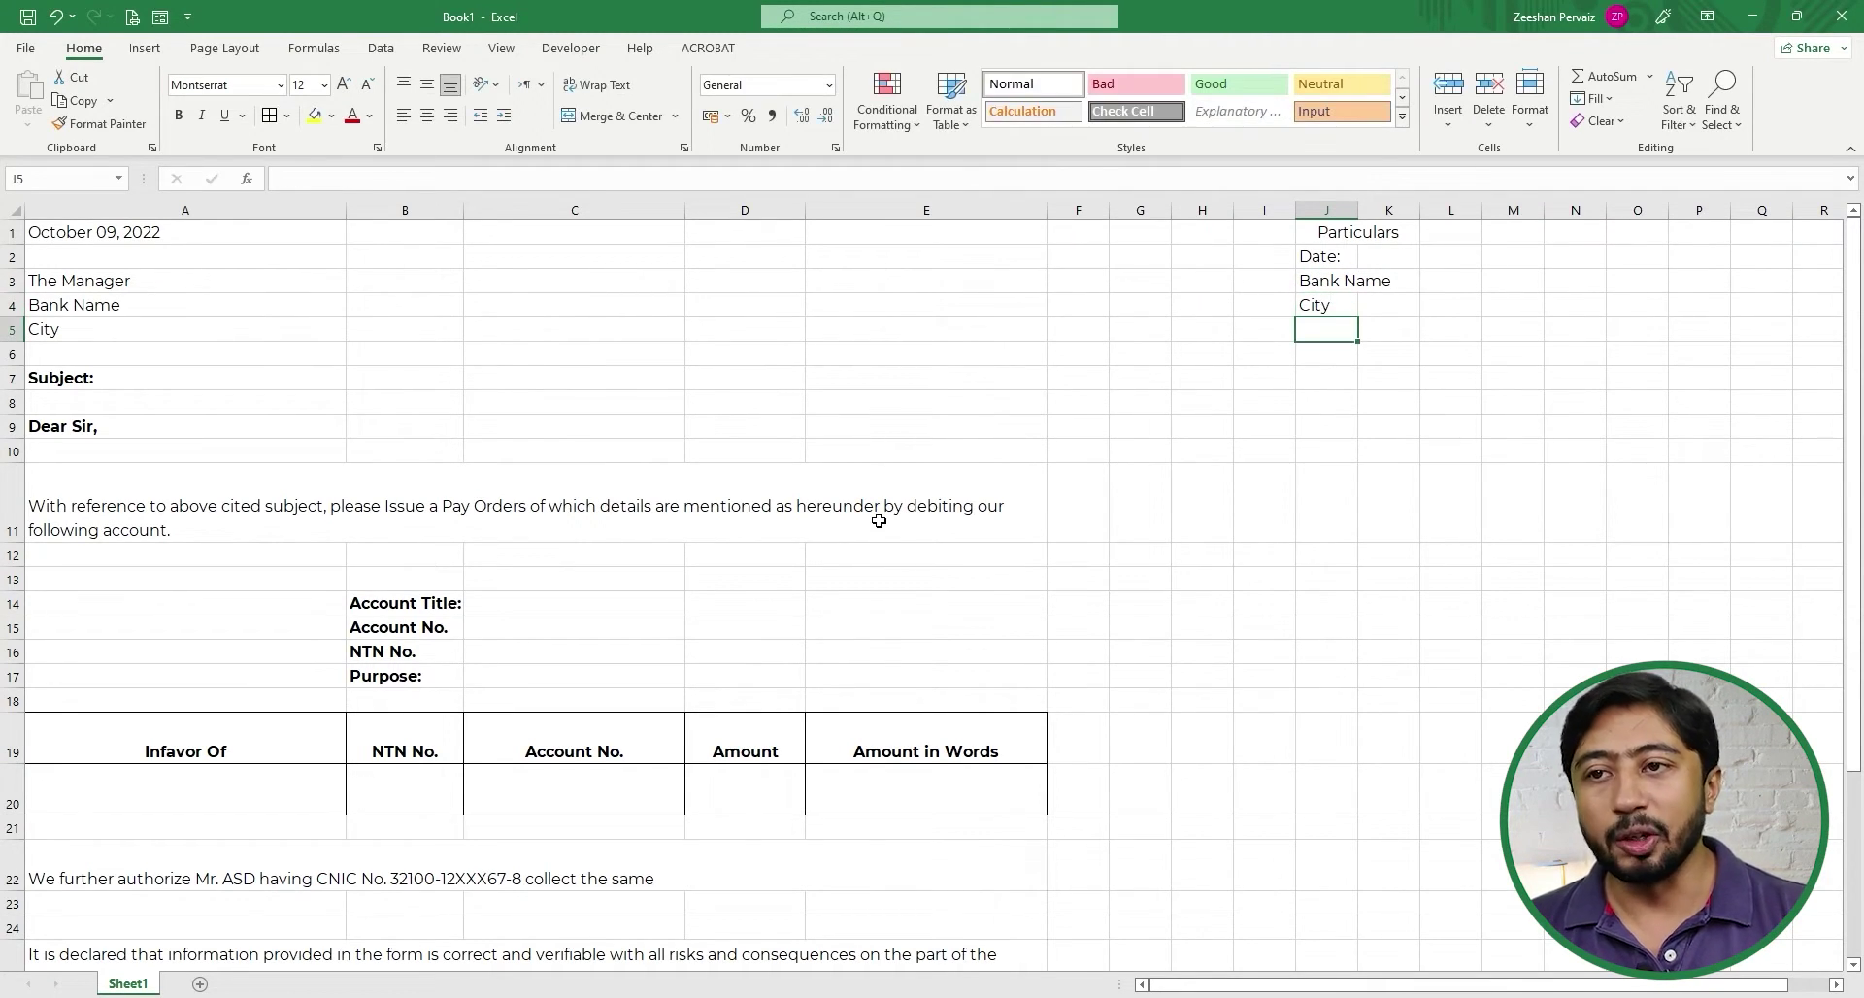
text(Subject)
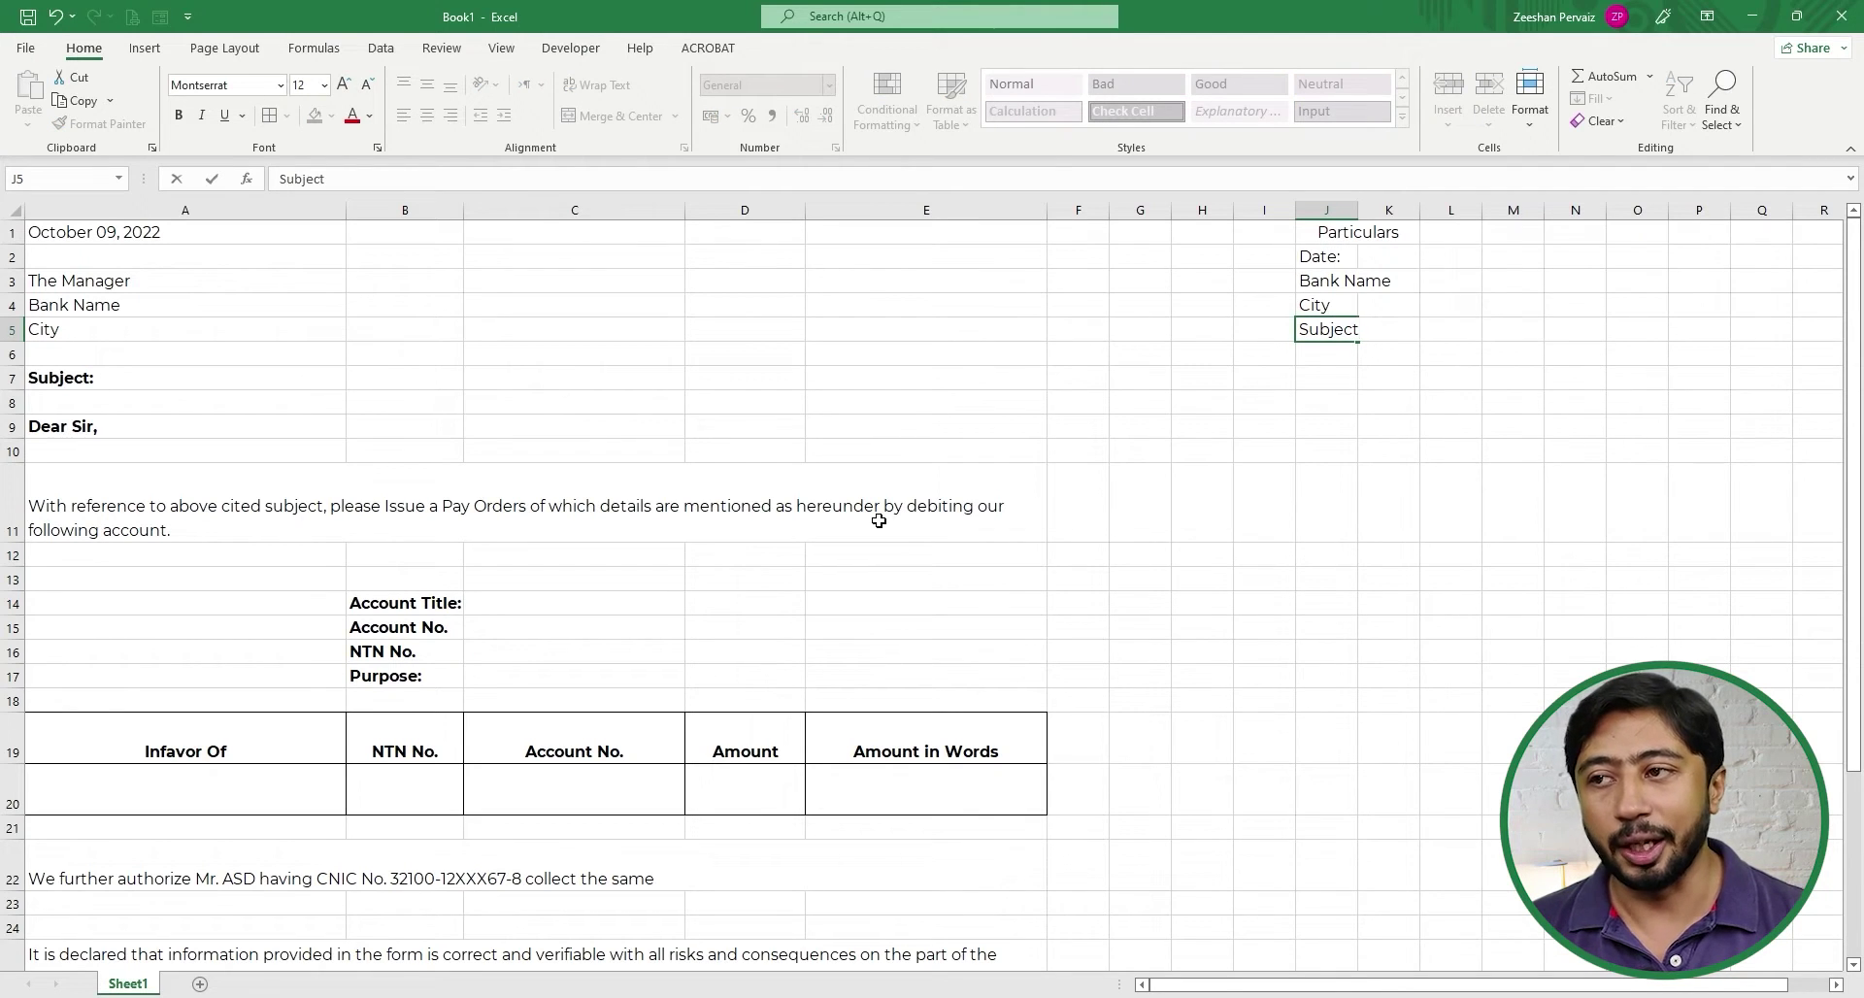
key(Return)
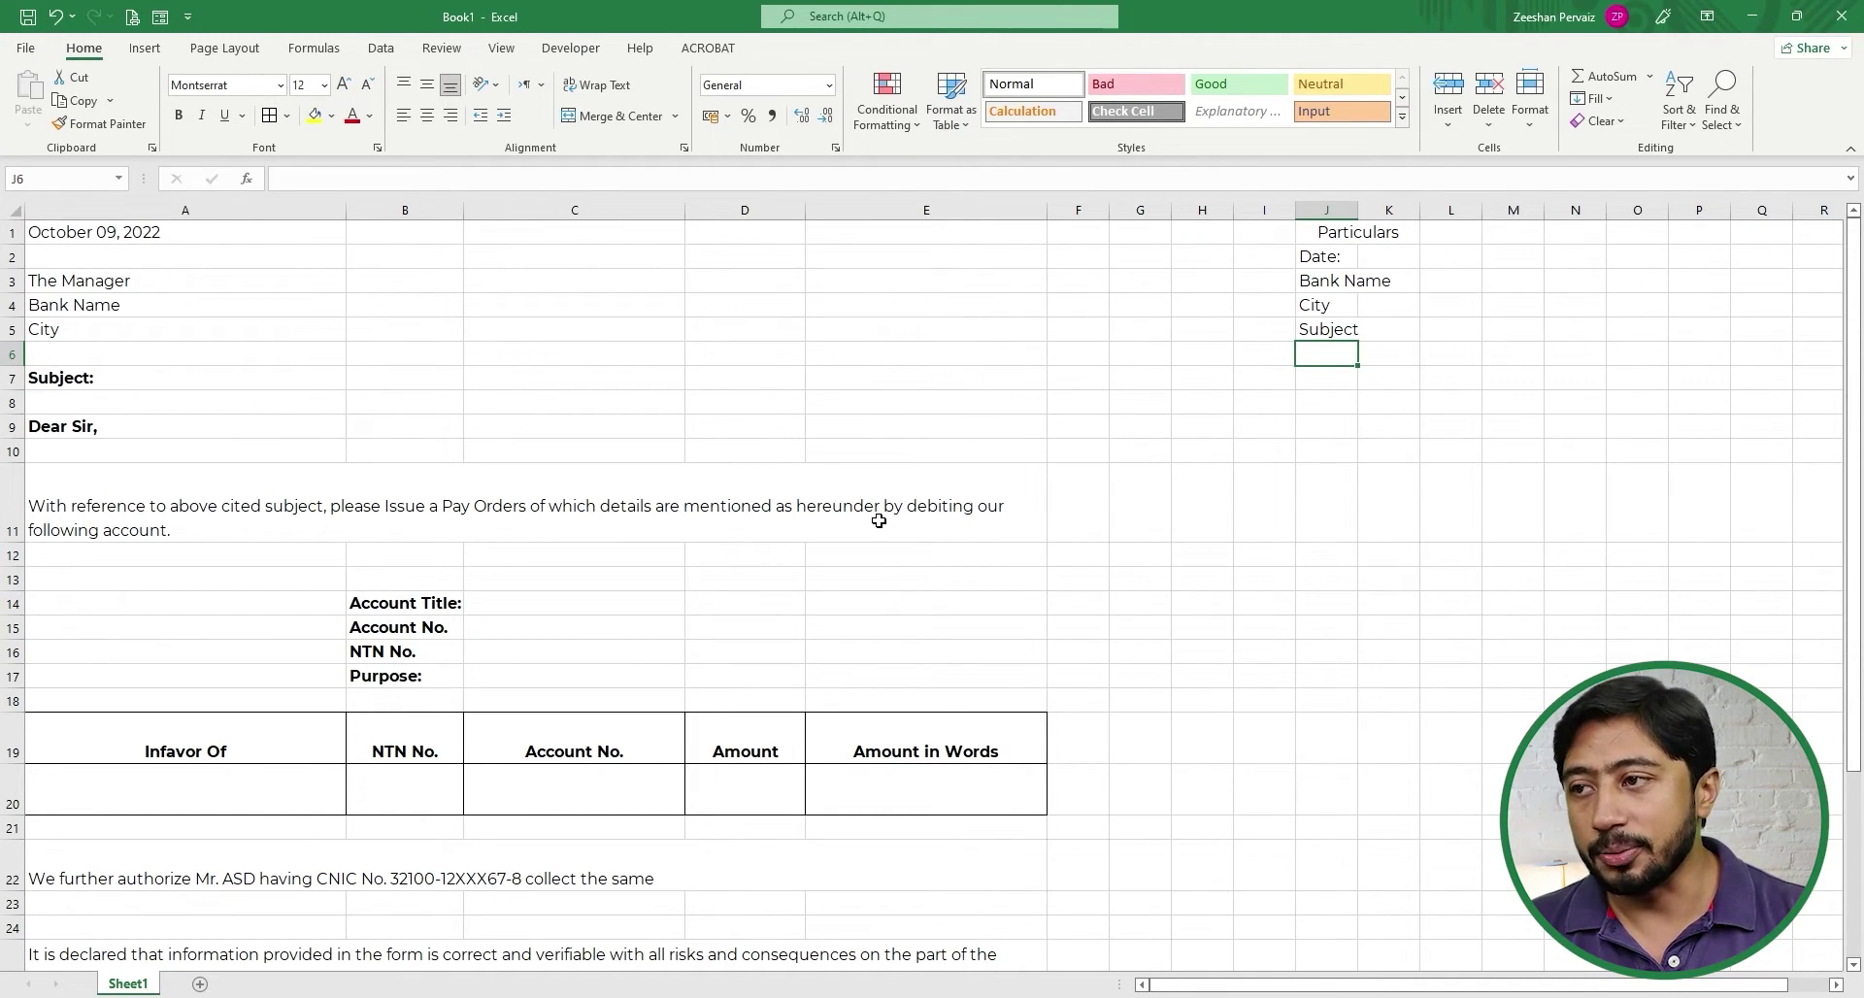
- Add the labels Account Title, Account No. and Own NTN No. in J6:J8
text(Acco)
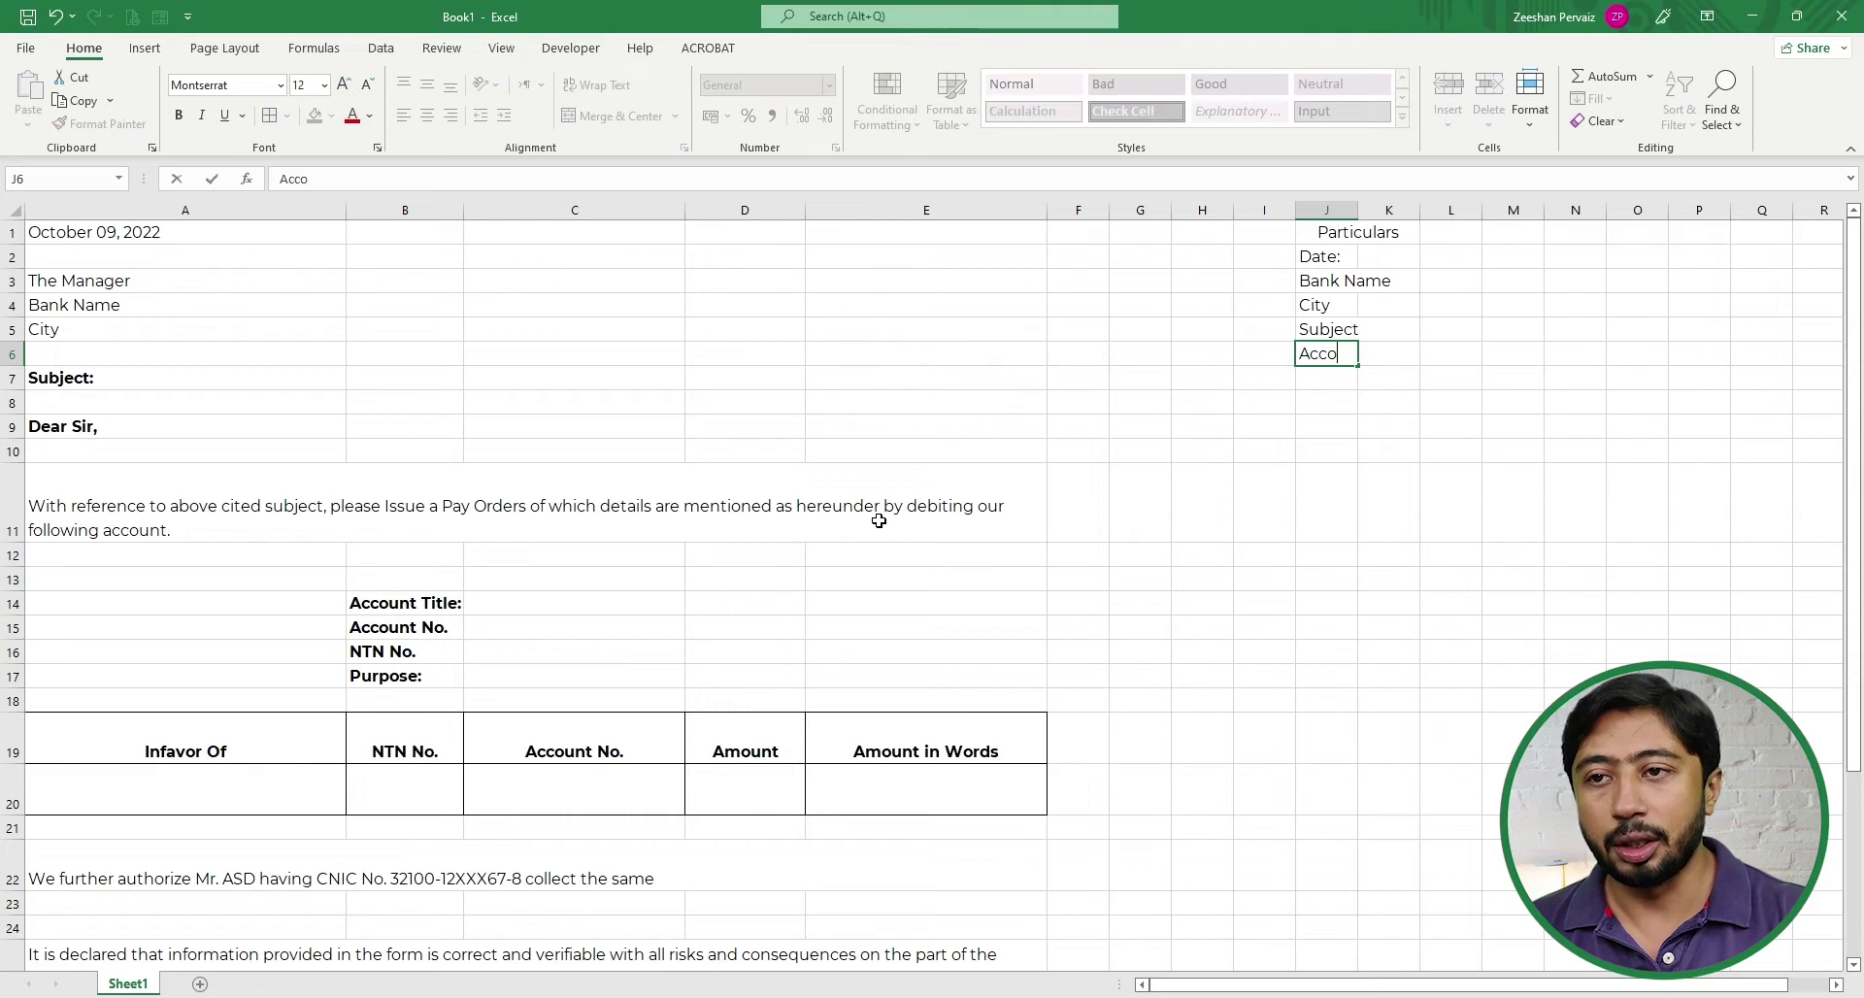
text(unt Ti)
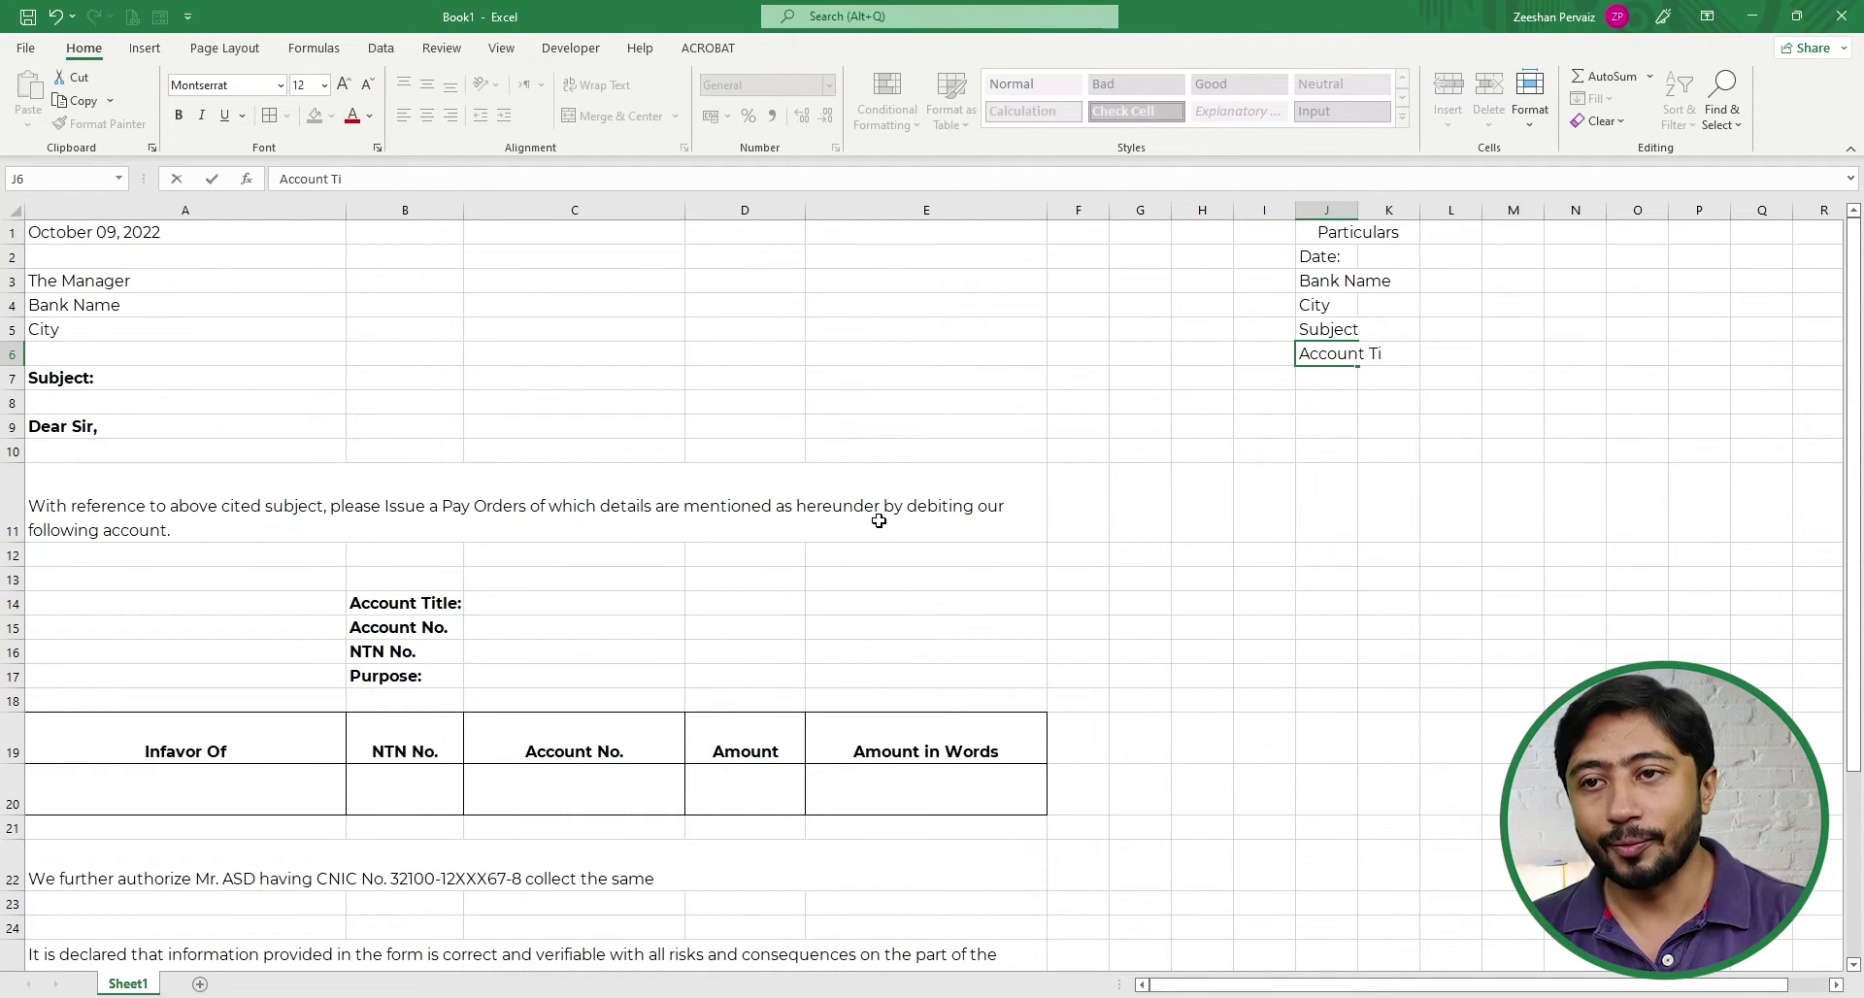
text(tle)
key(Return)
text(A)
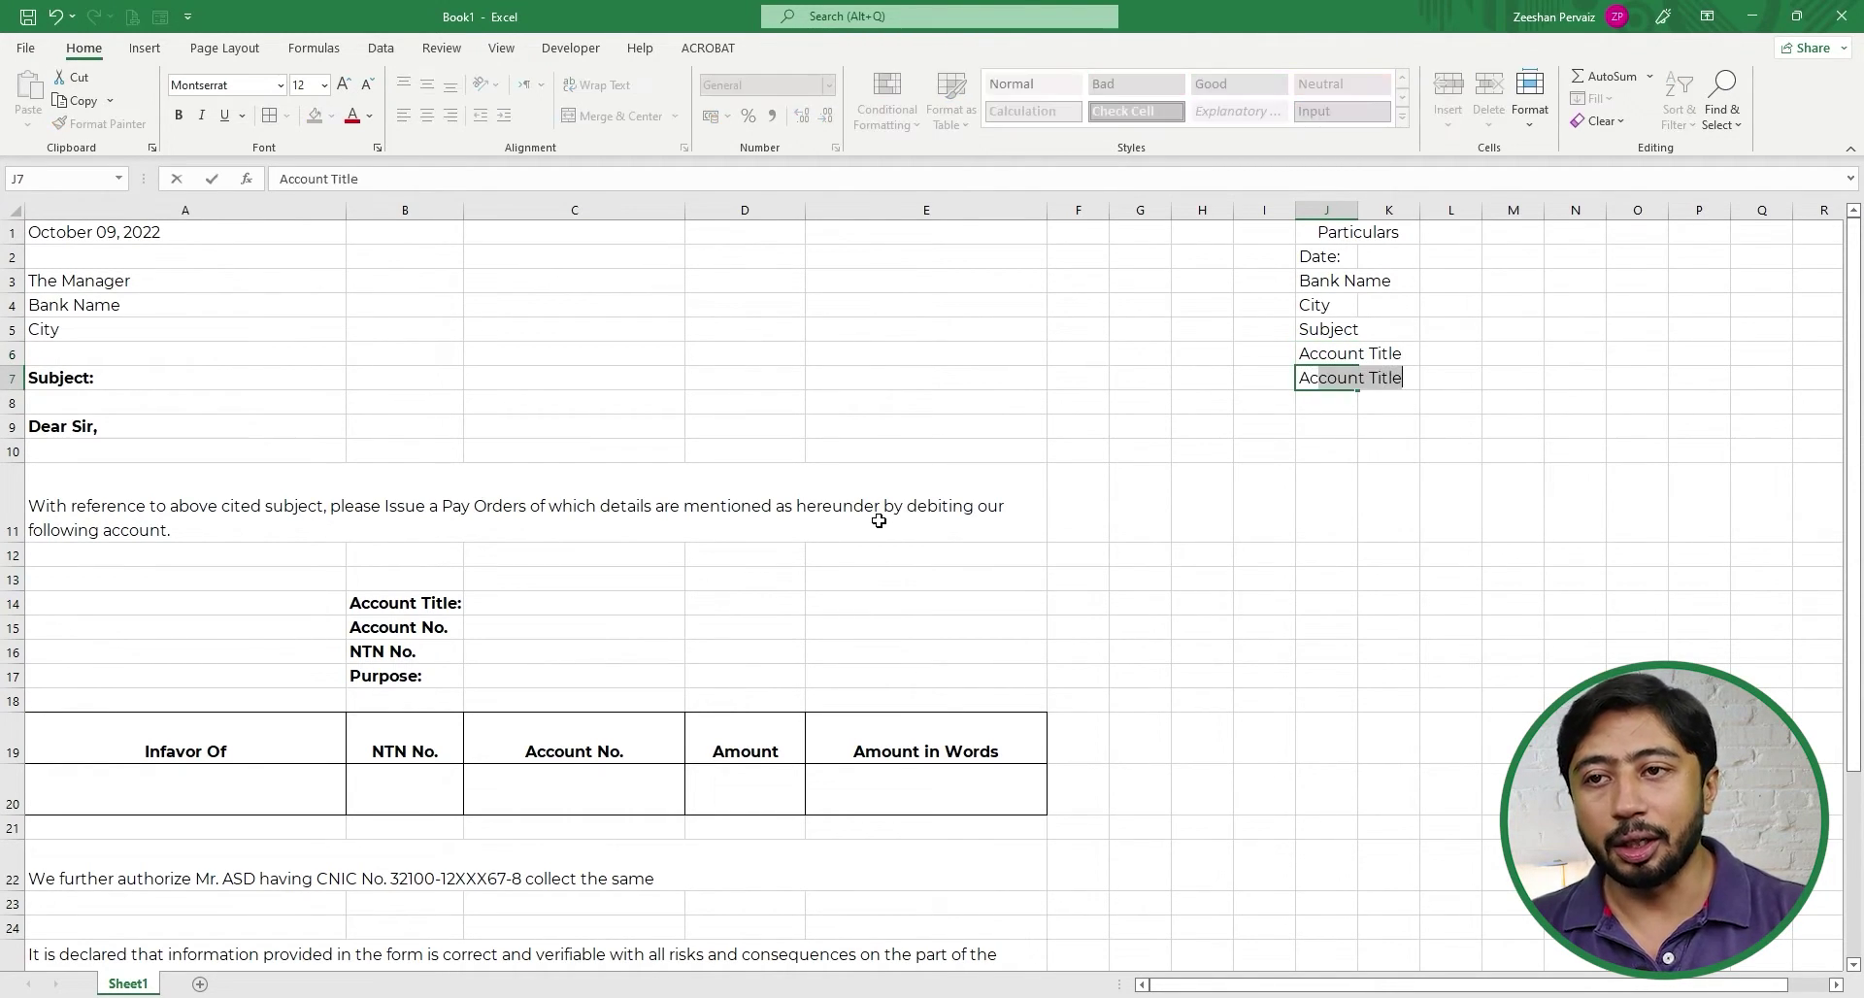
text(ccount No.)
key(Return)
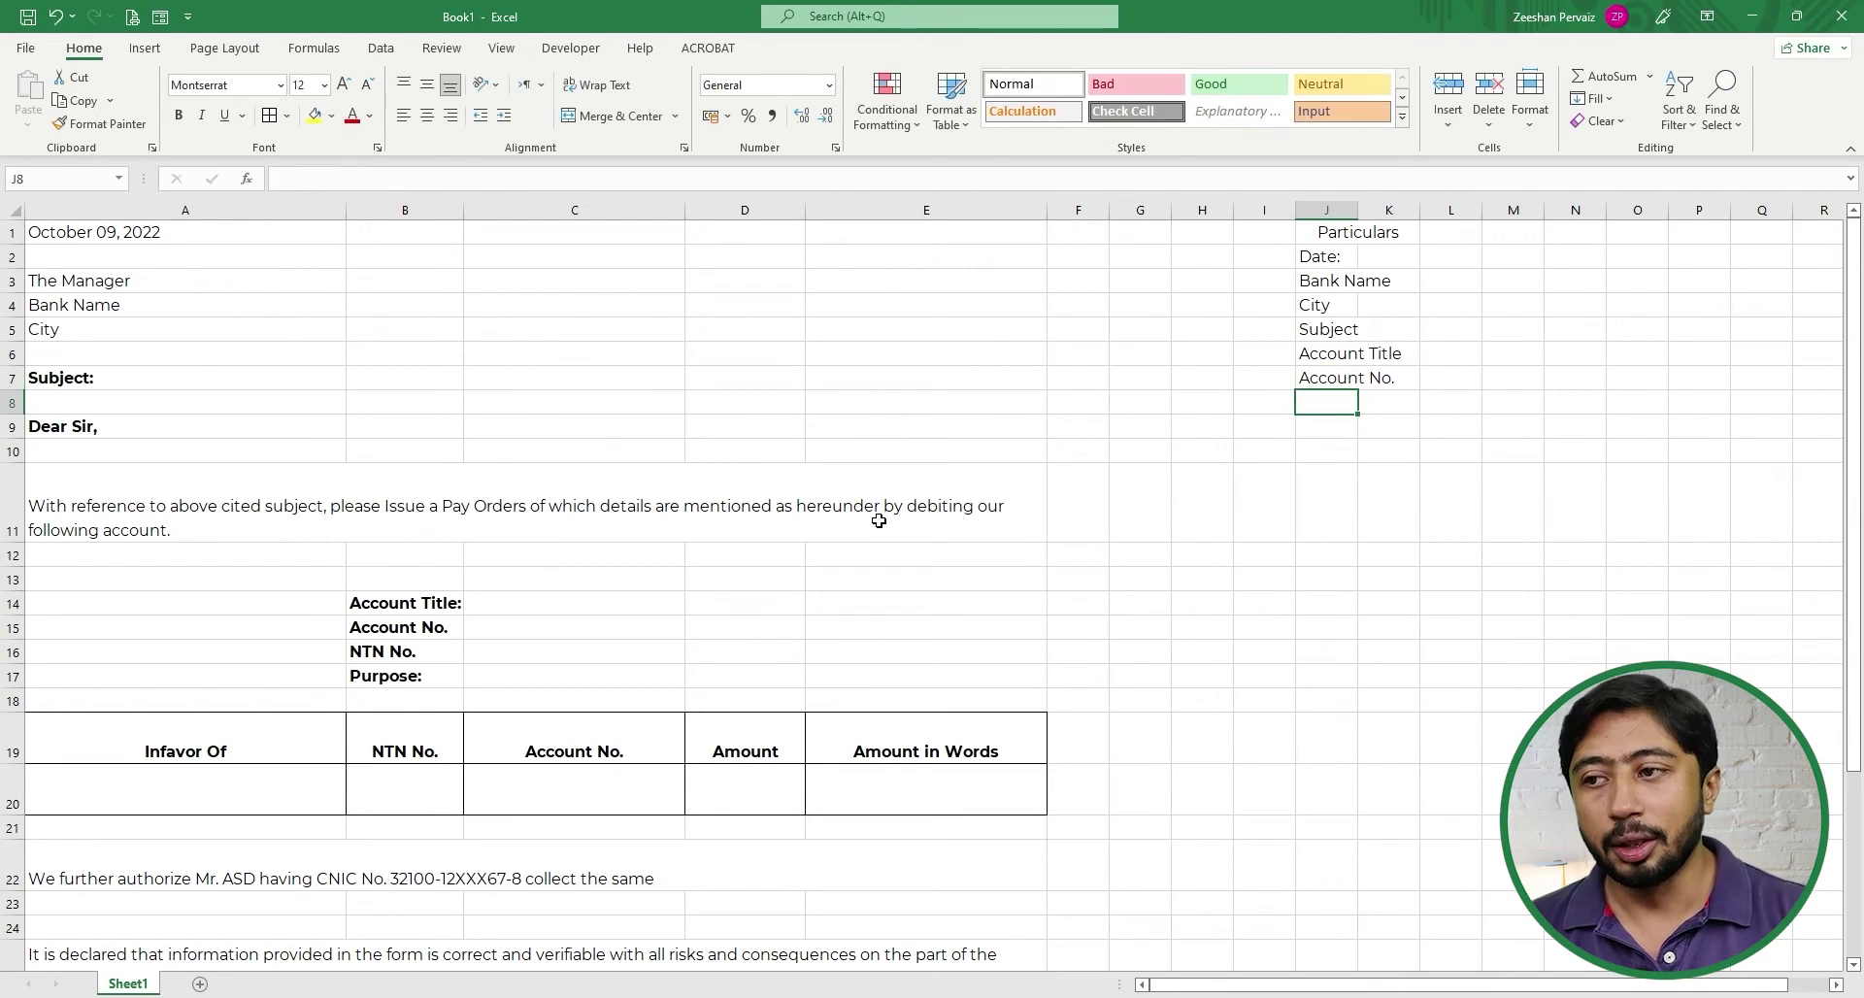
text(NTN No.)
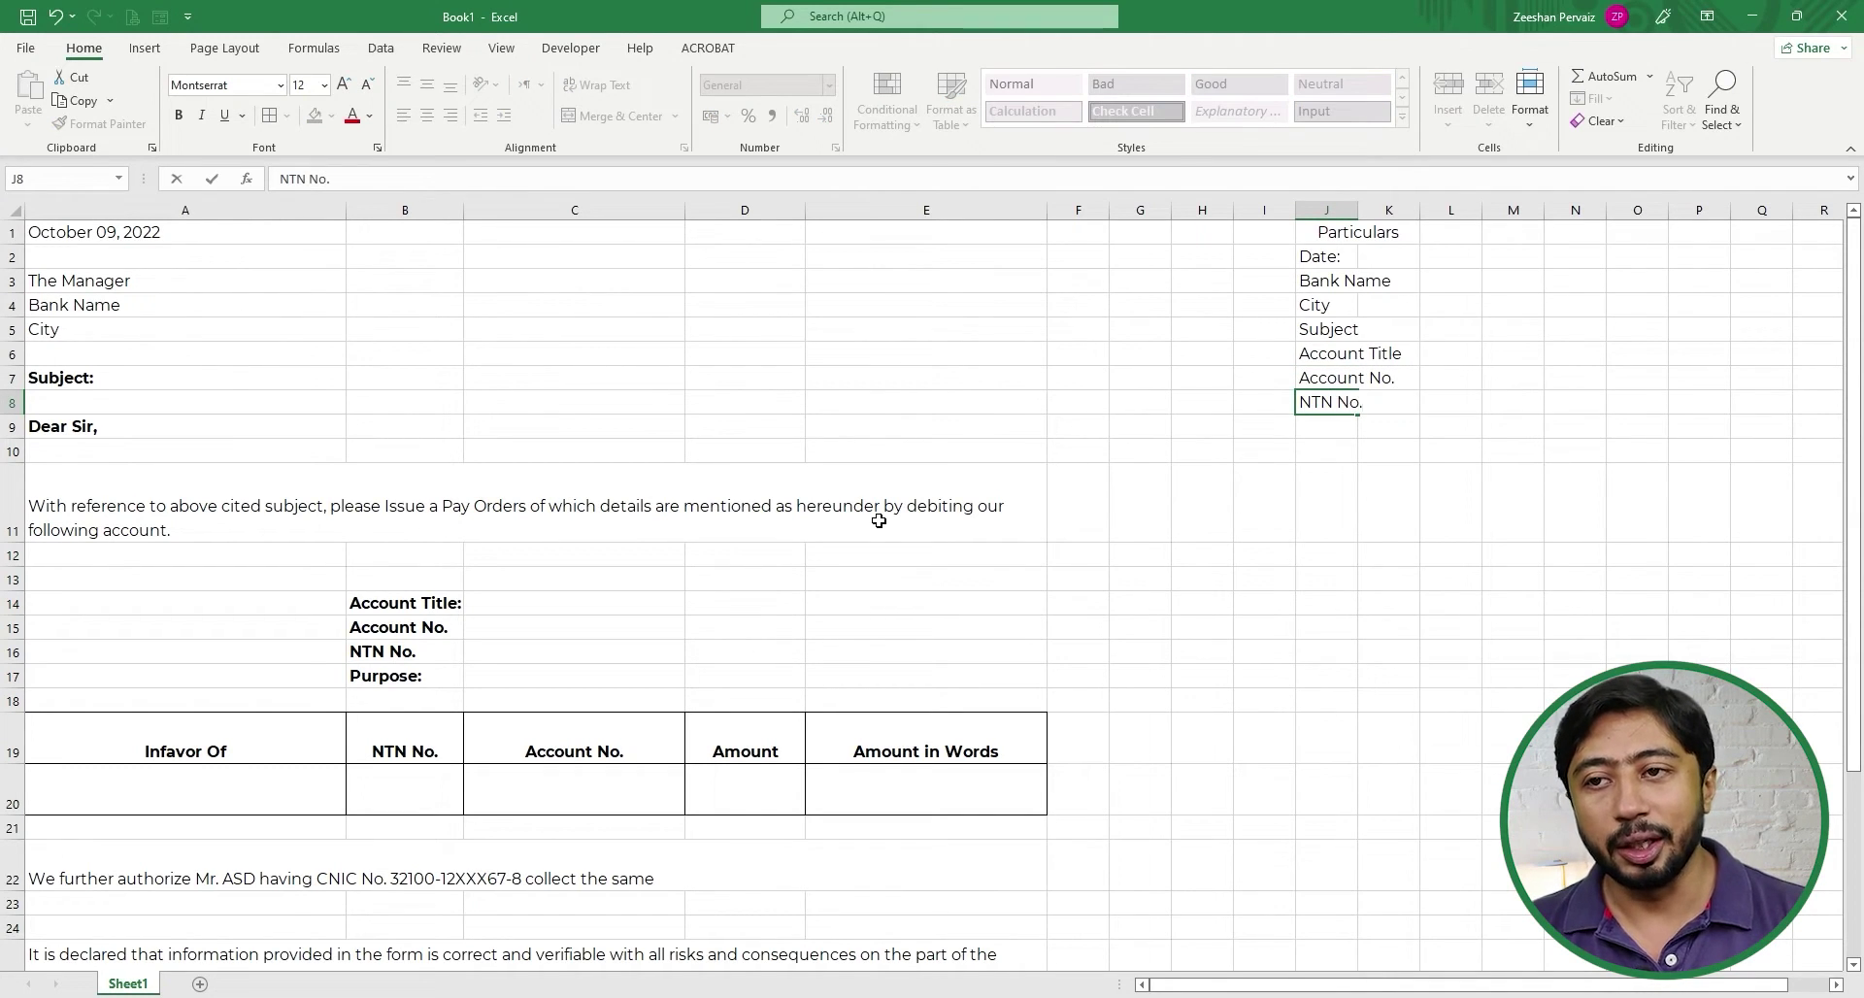
key(ctrl+Return)
key(F2)
key(Home)
text(Own)
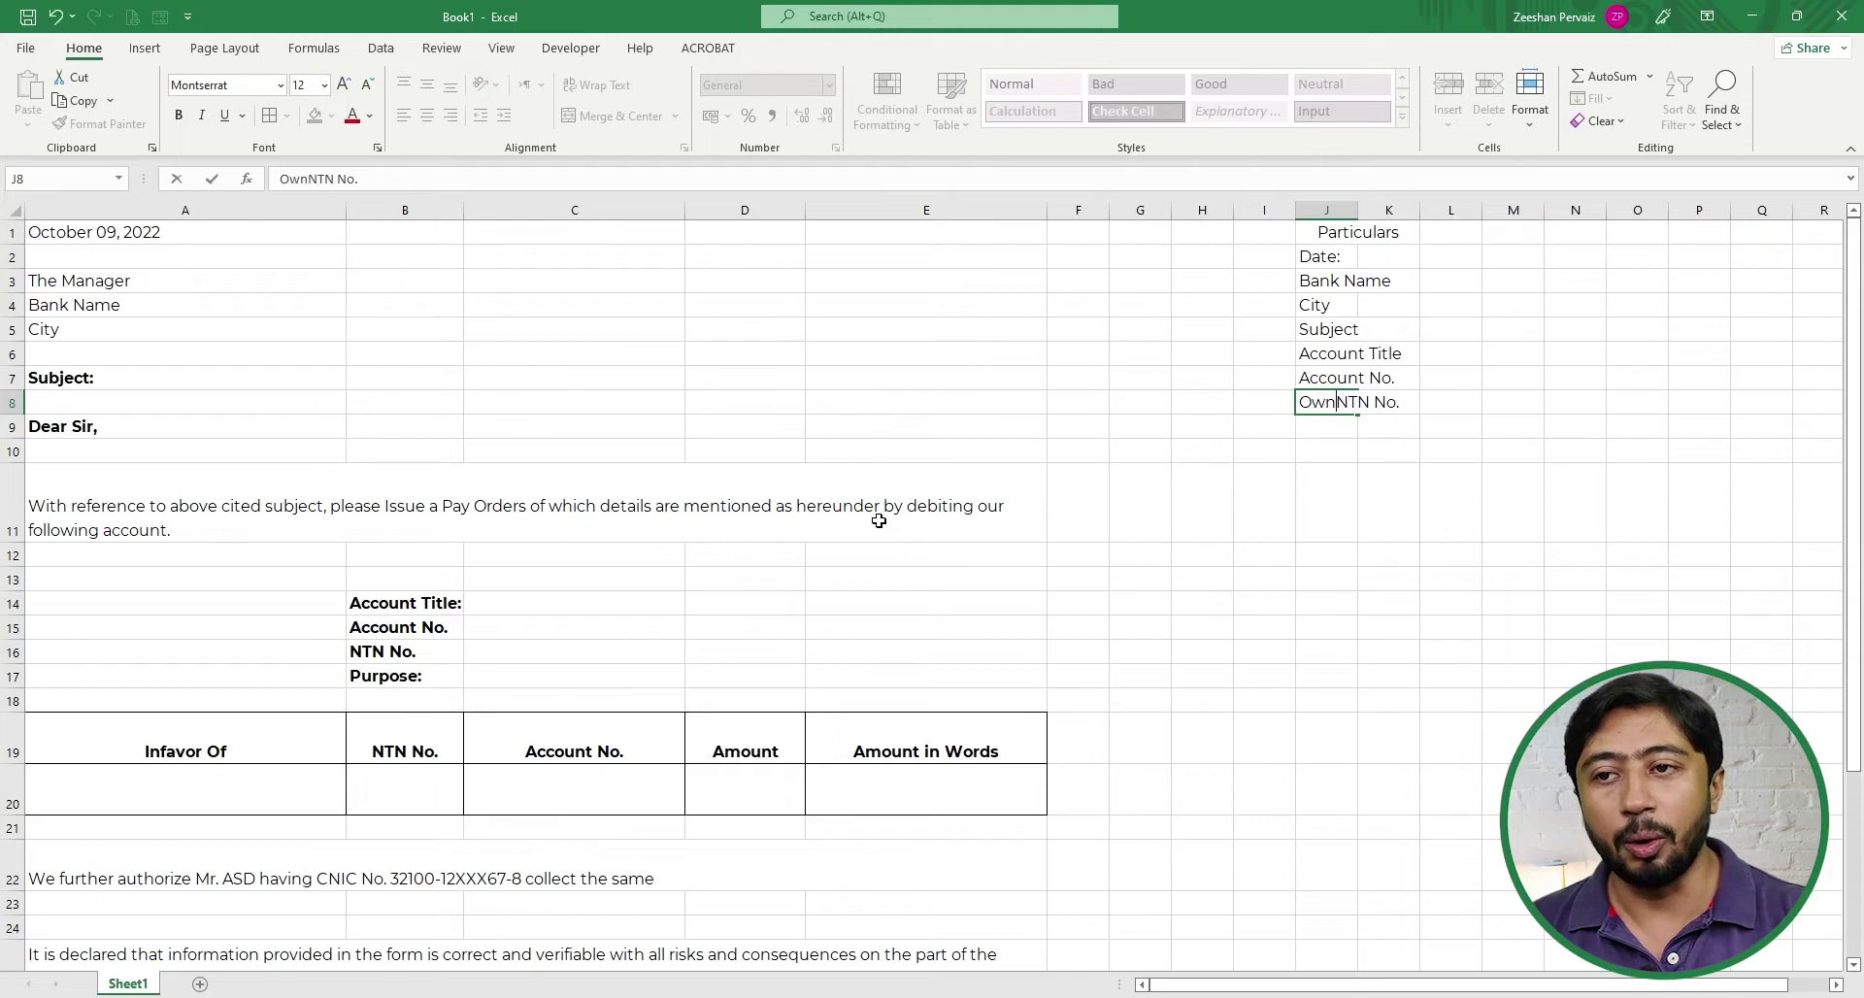
key(Return)
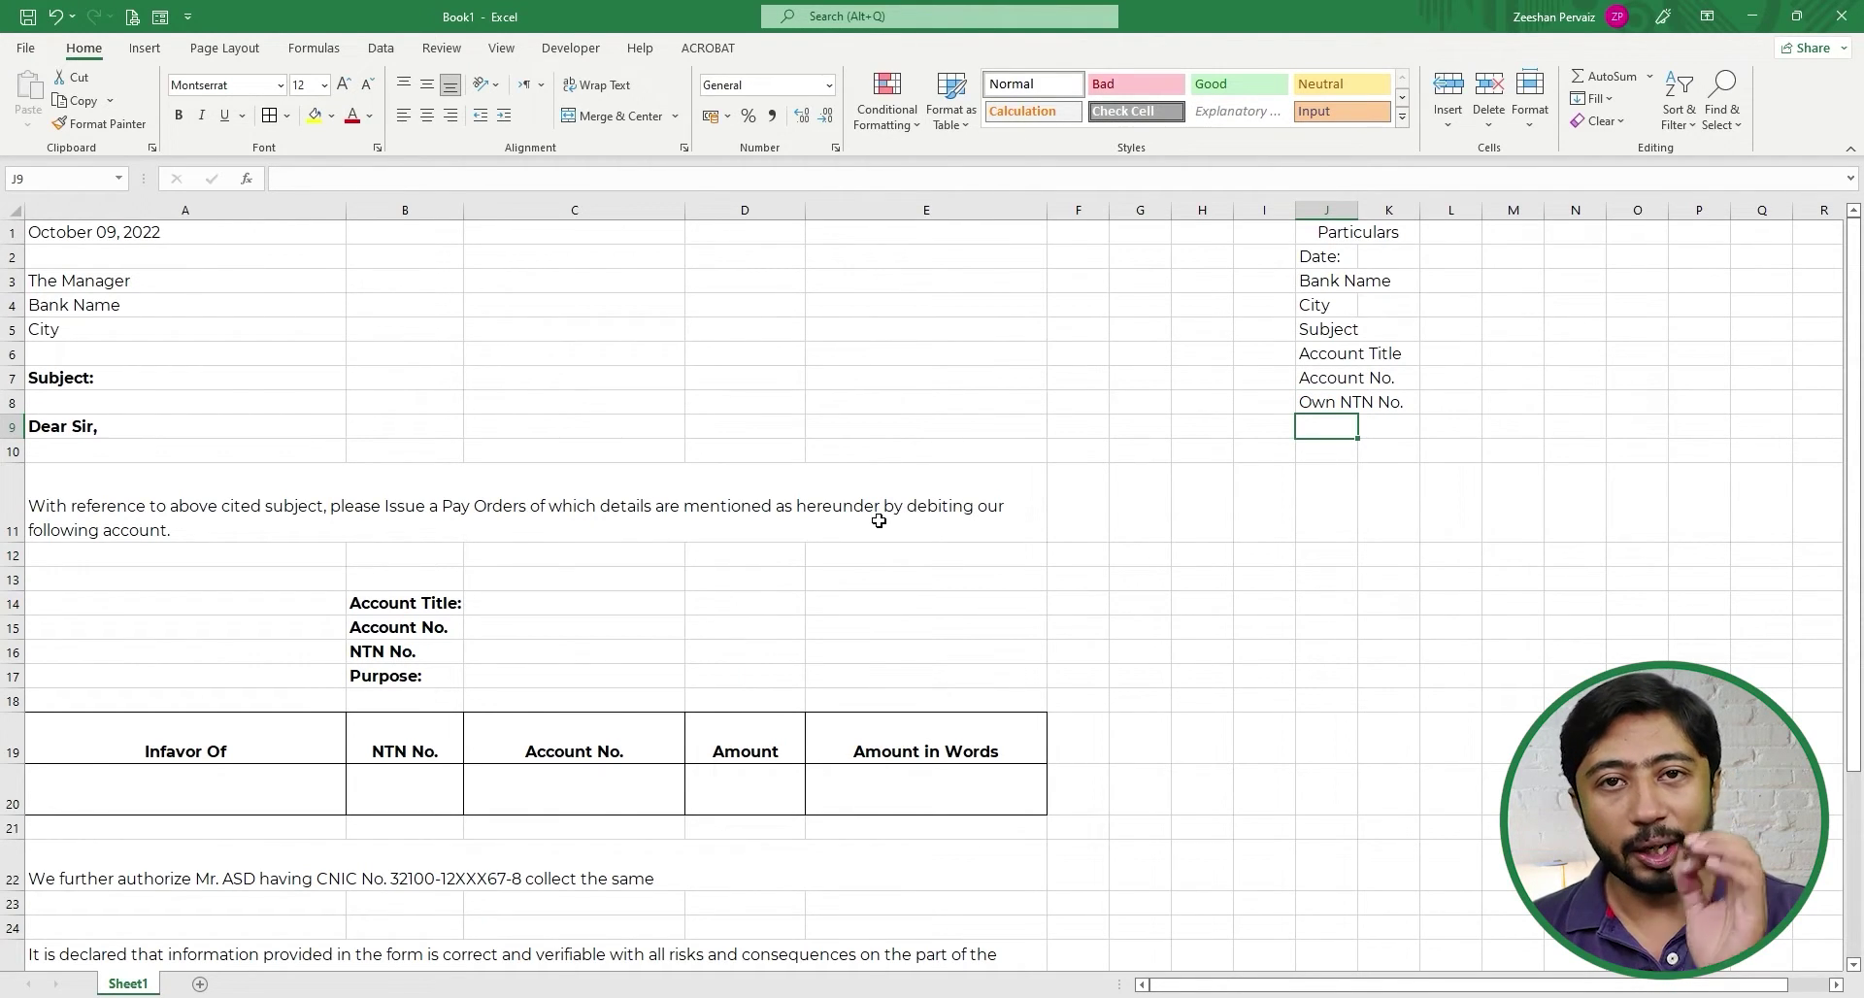
- Add the labels Purpose and In Favor of in J9:J10
text(Pur)
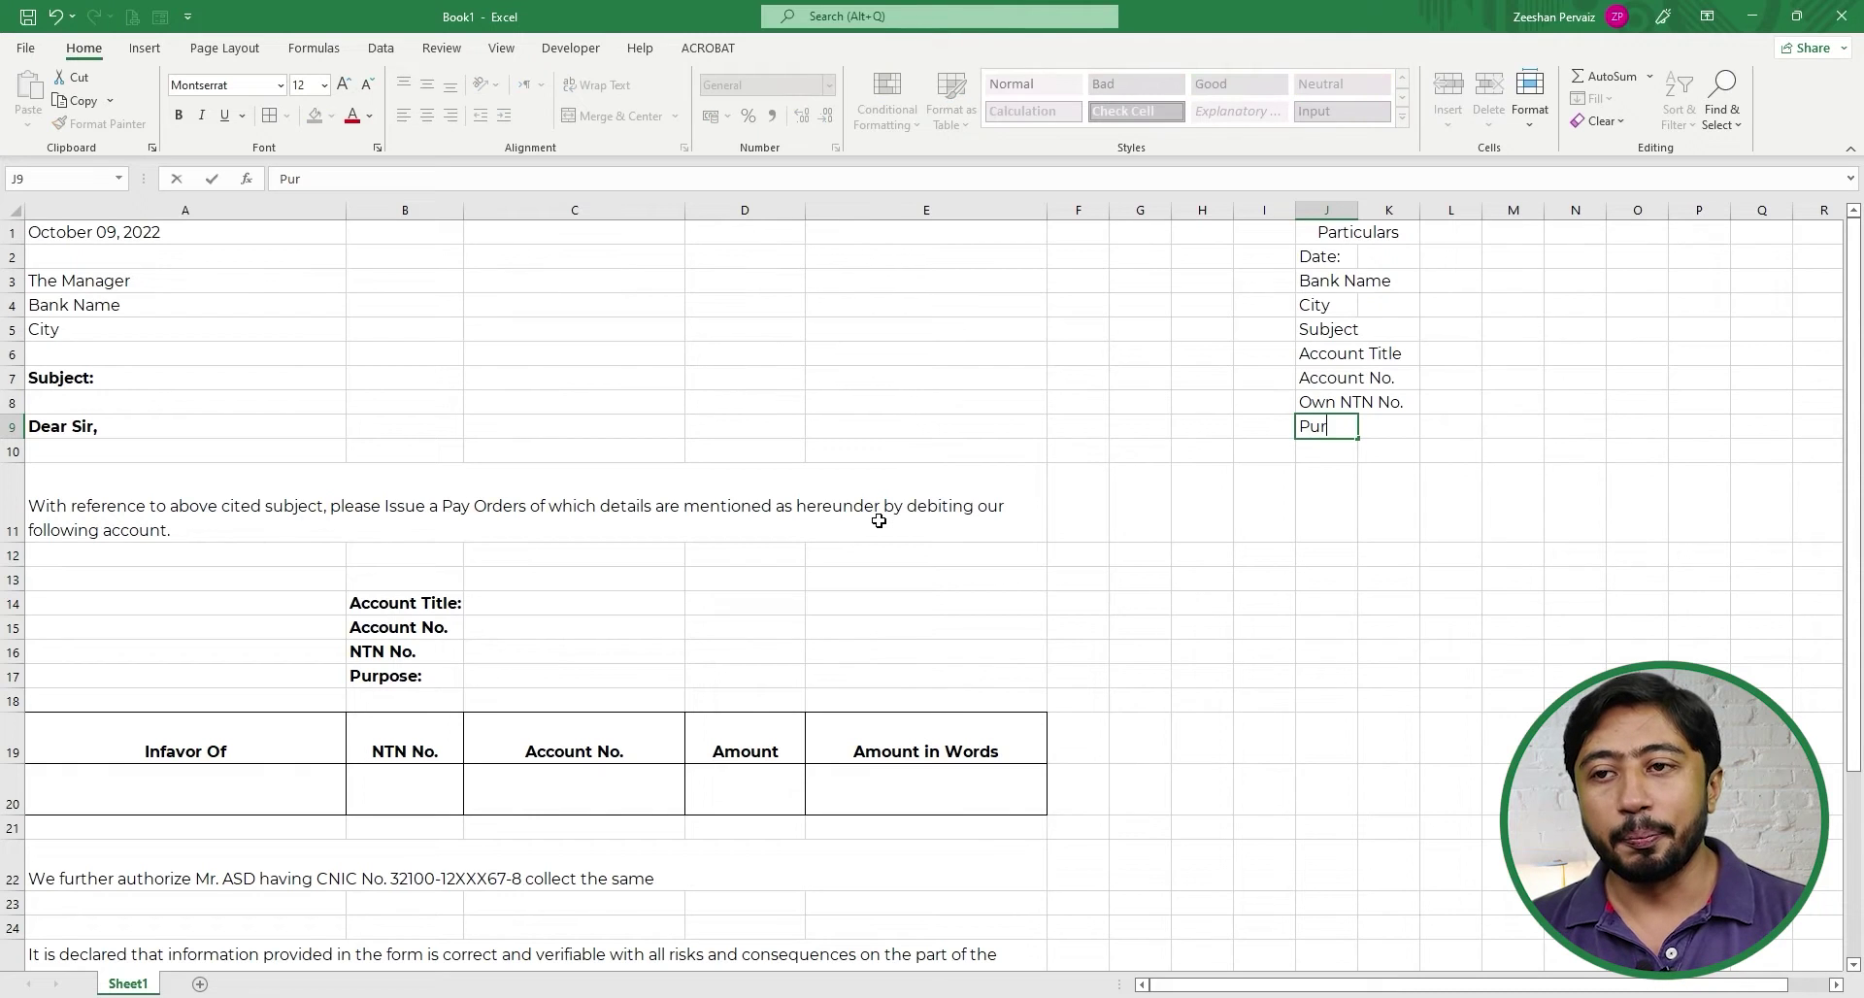
text(pose)
key(Return)
text(In Favor of)
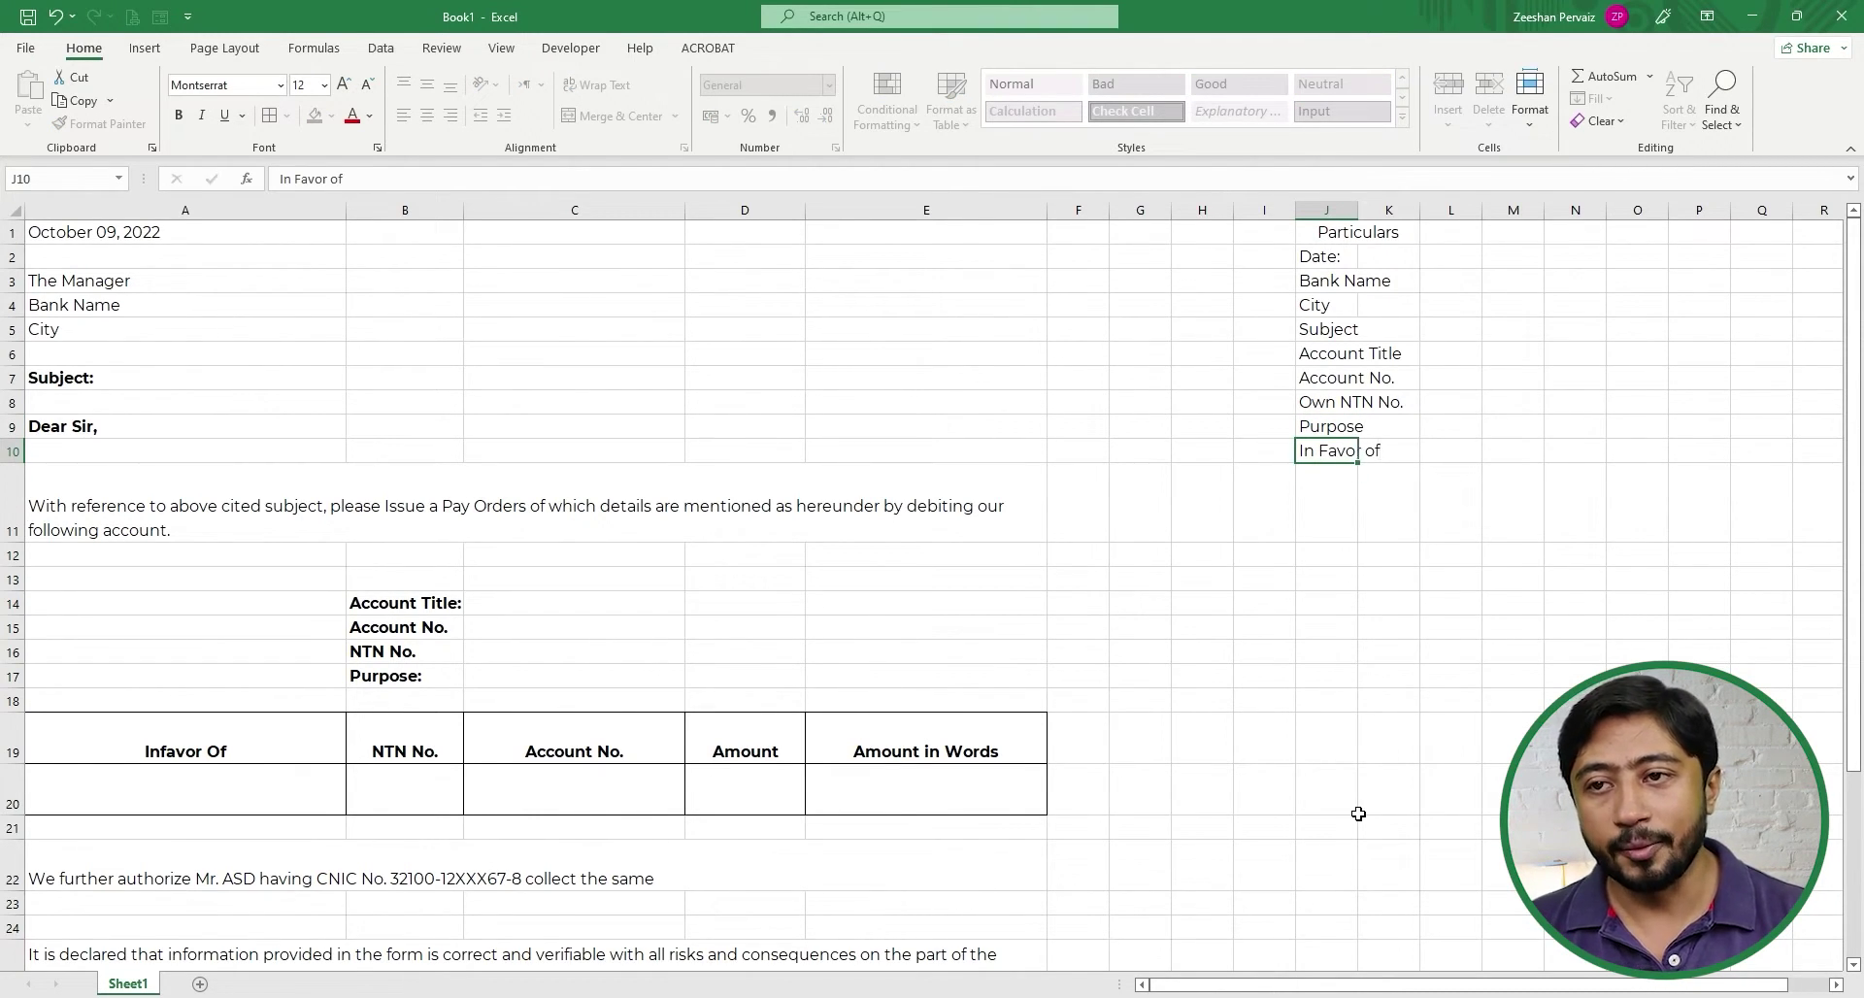
key(Return)
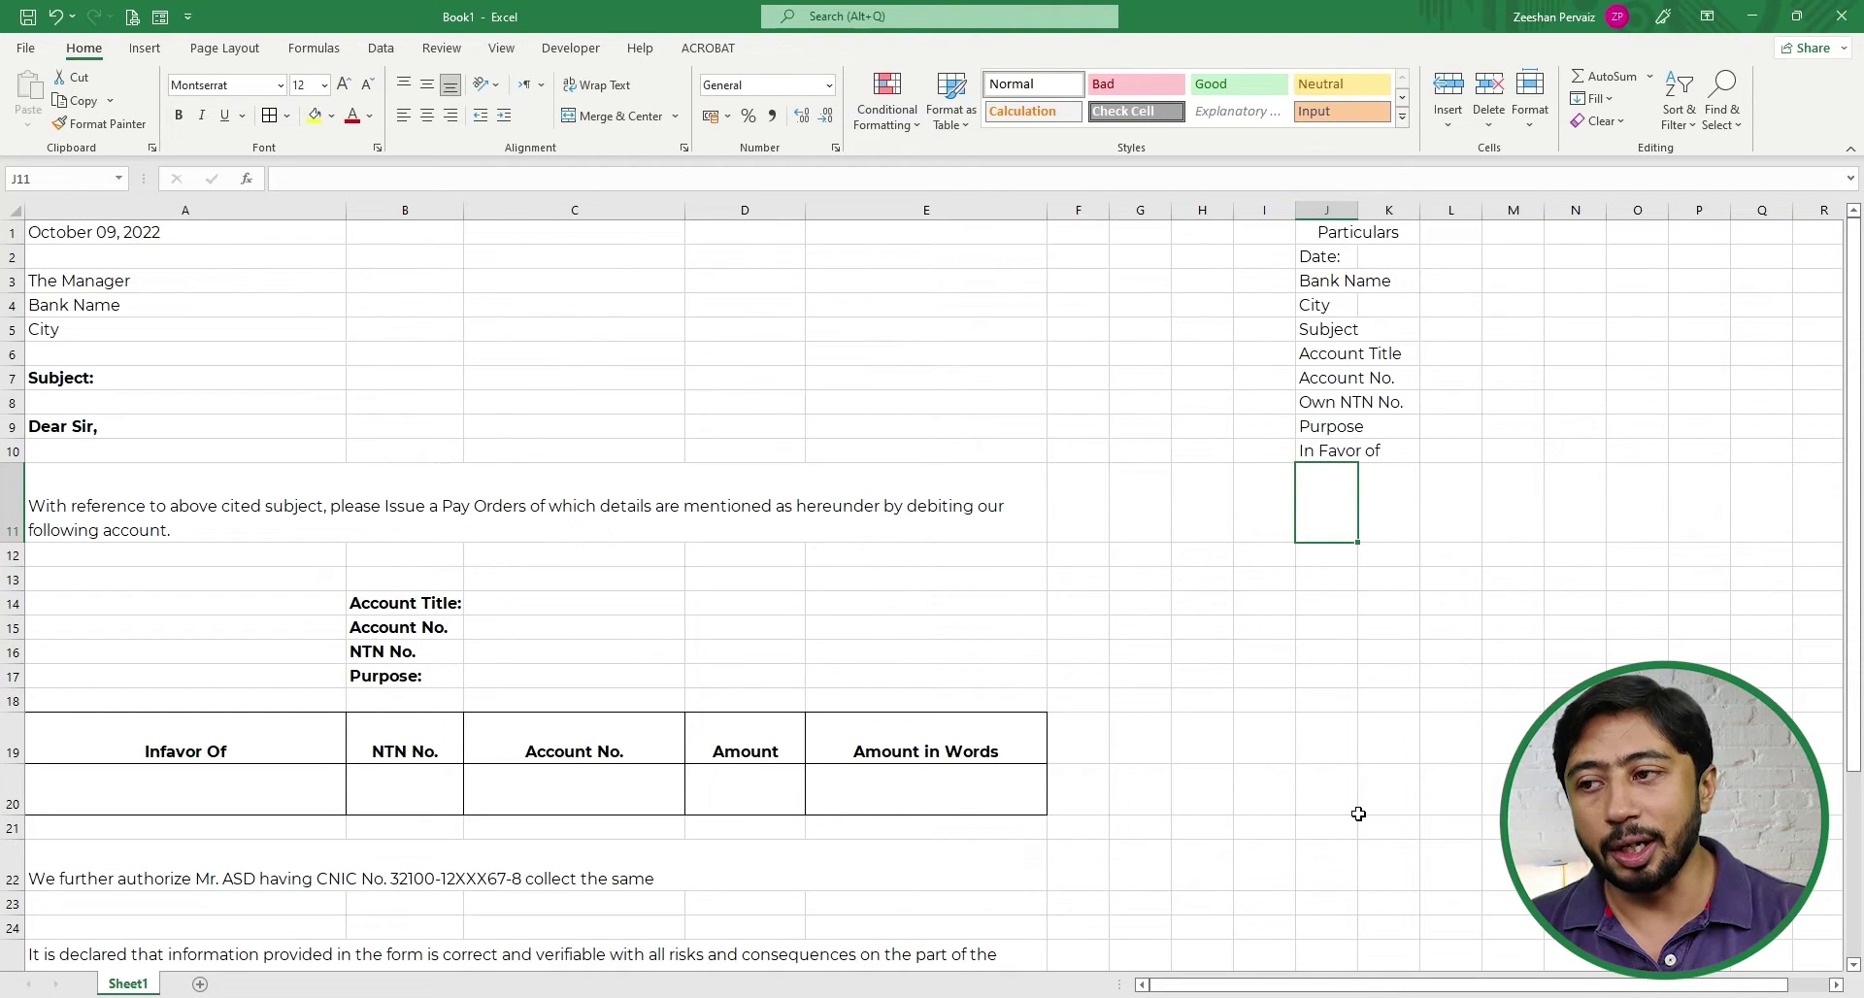
- Add the labels Party NTN, Party Account No. and Amount in J11:J13
text(Part)
key(BackSpace)
key(BackSpace)
key(BackSpace)
key(BackSpace)
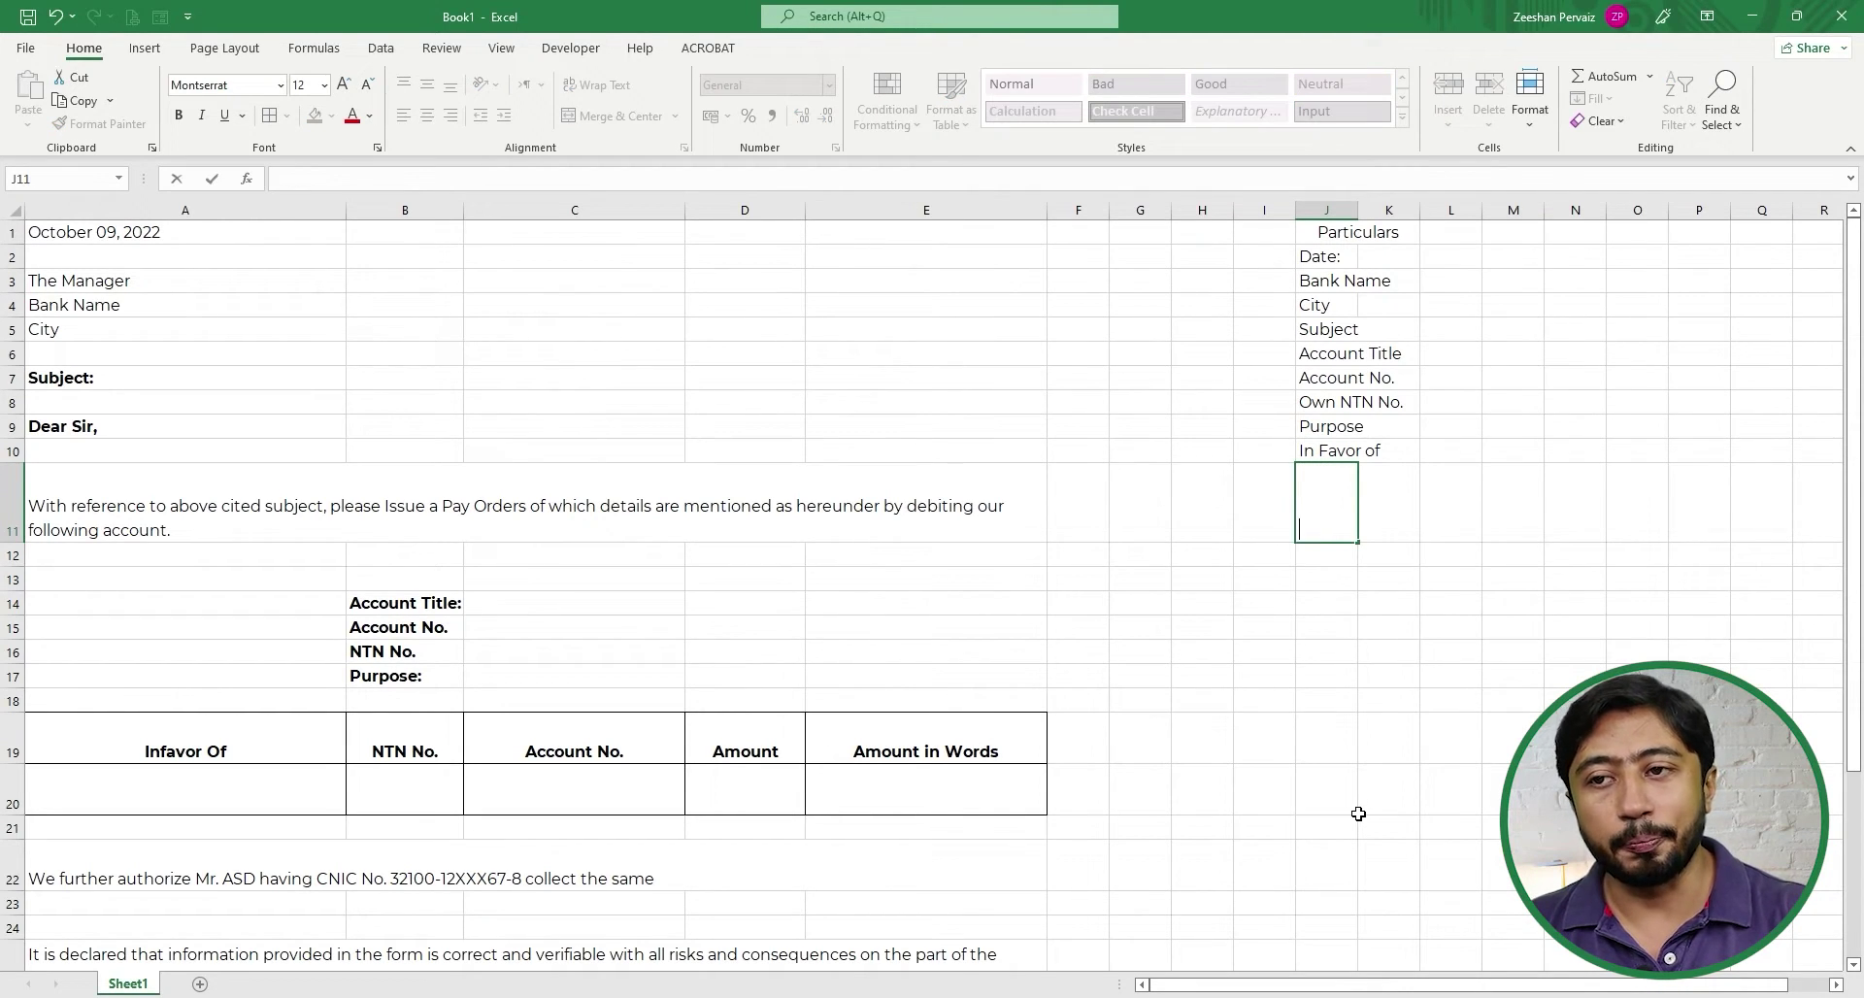
text(Party NTN)
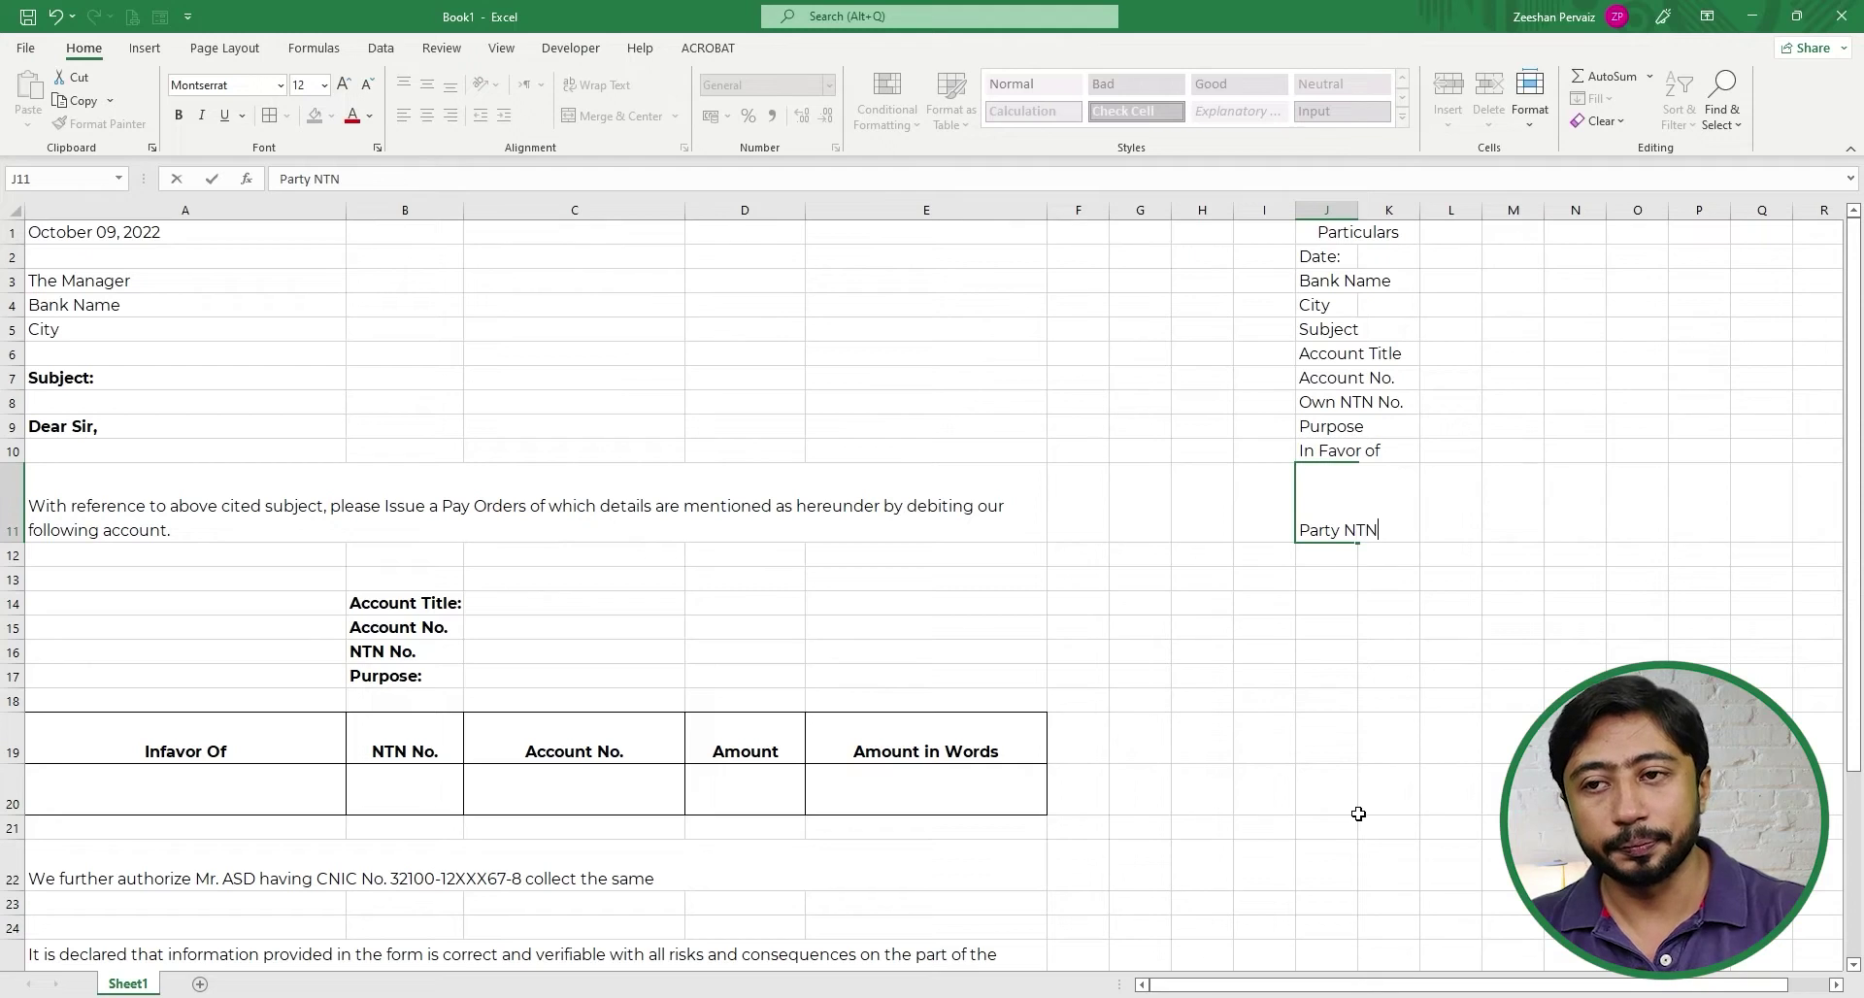
key(Return)
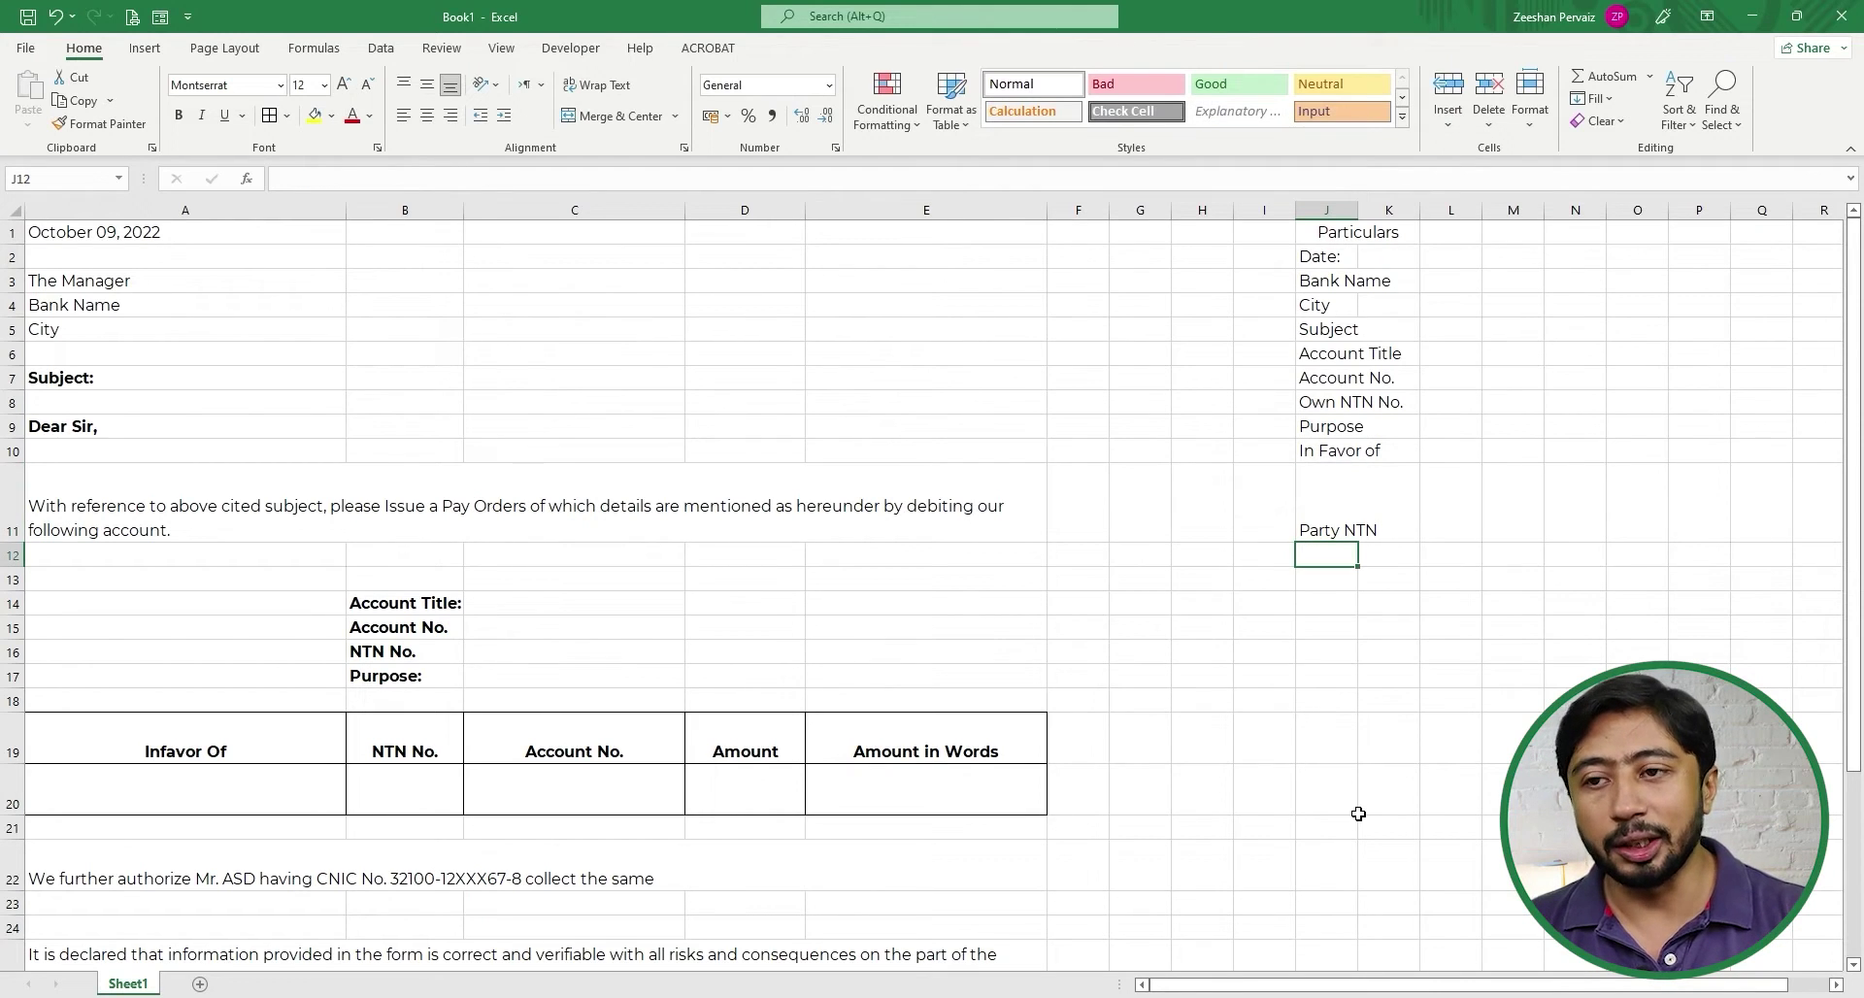
text(Party )
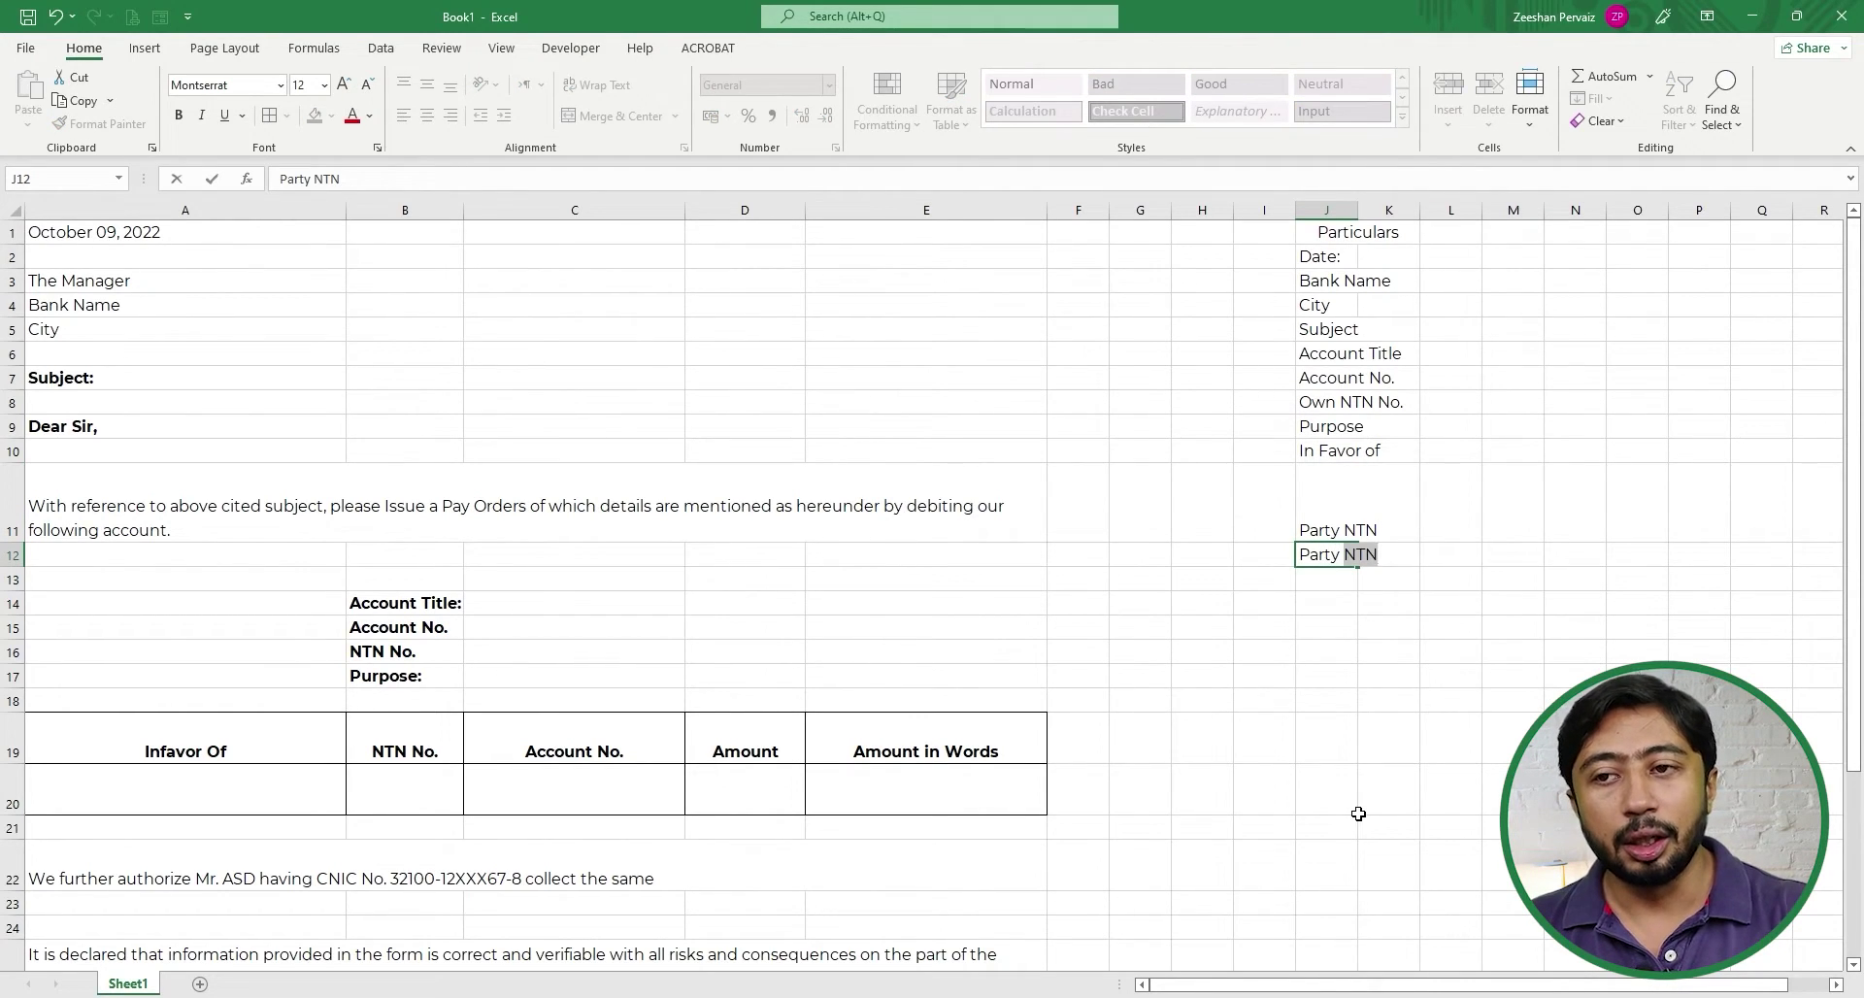
text(Account No.)
key(Return)
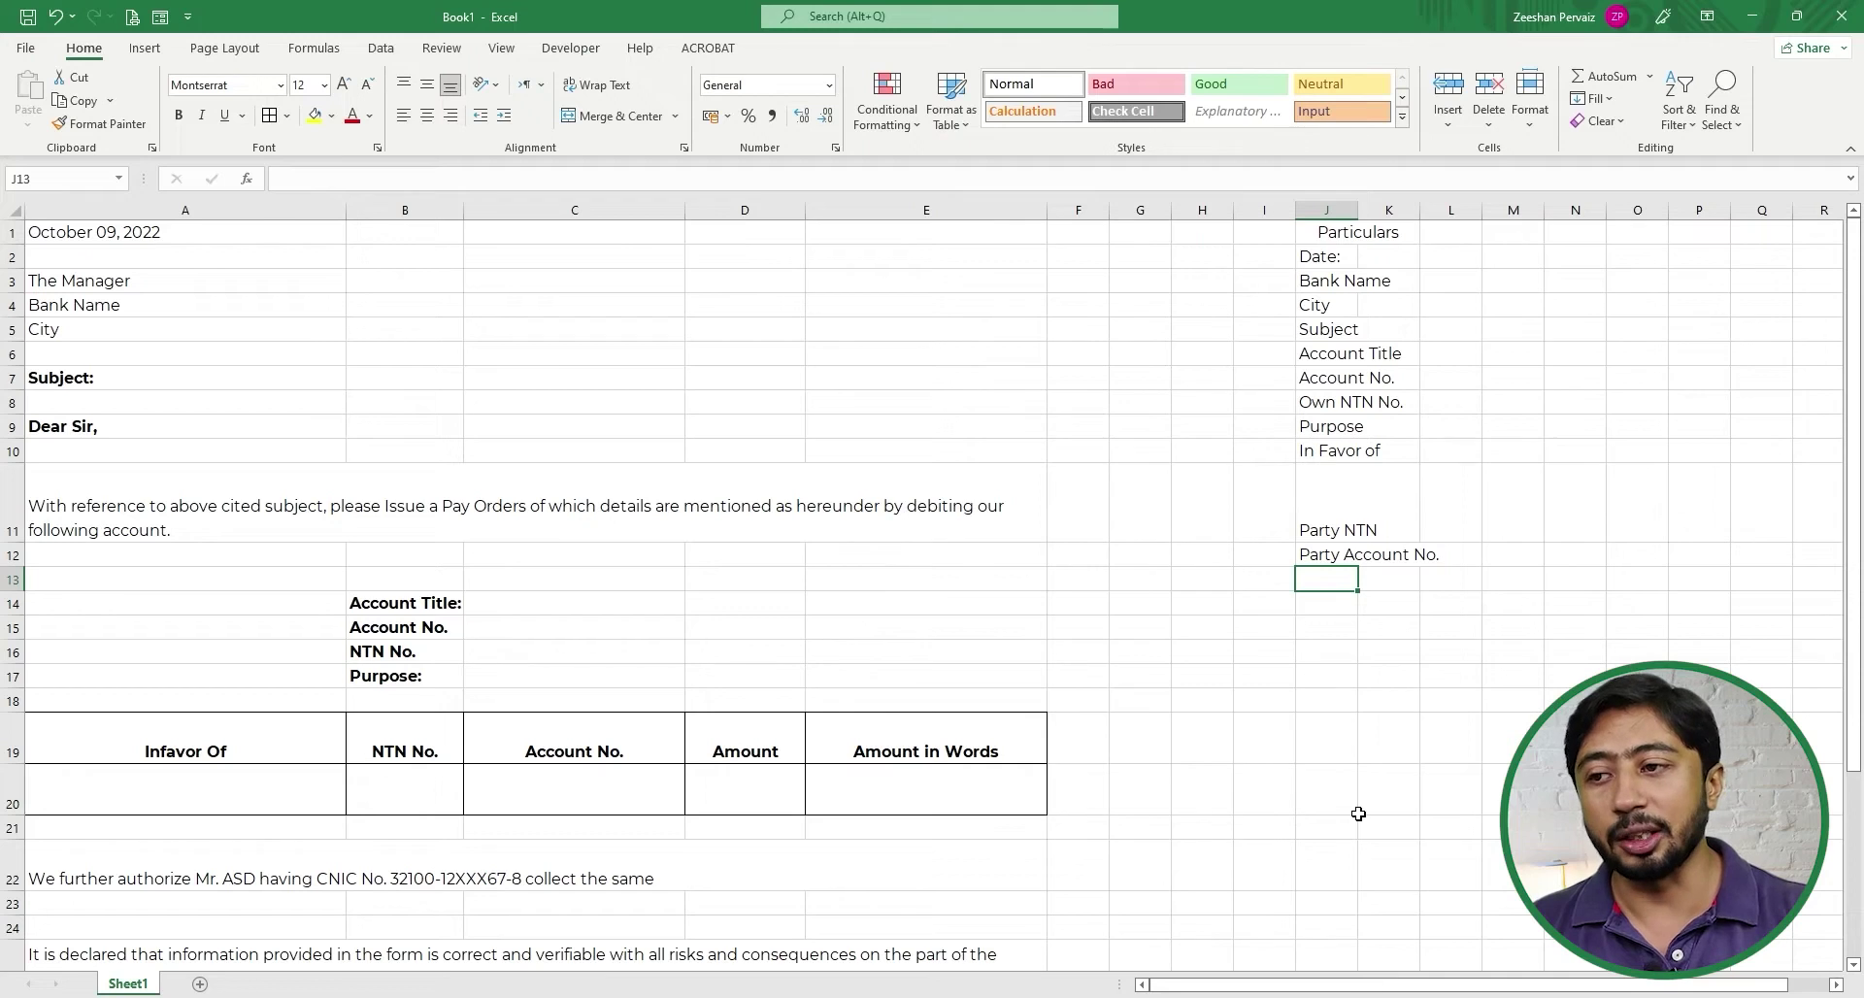
key(F2)
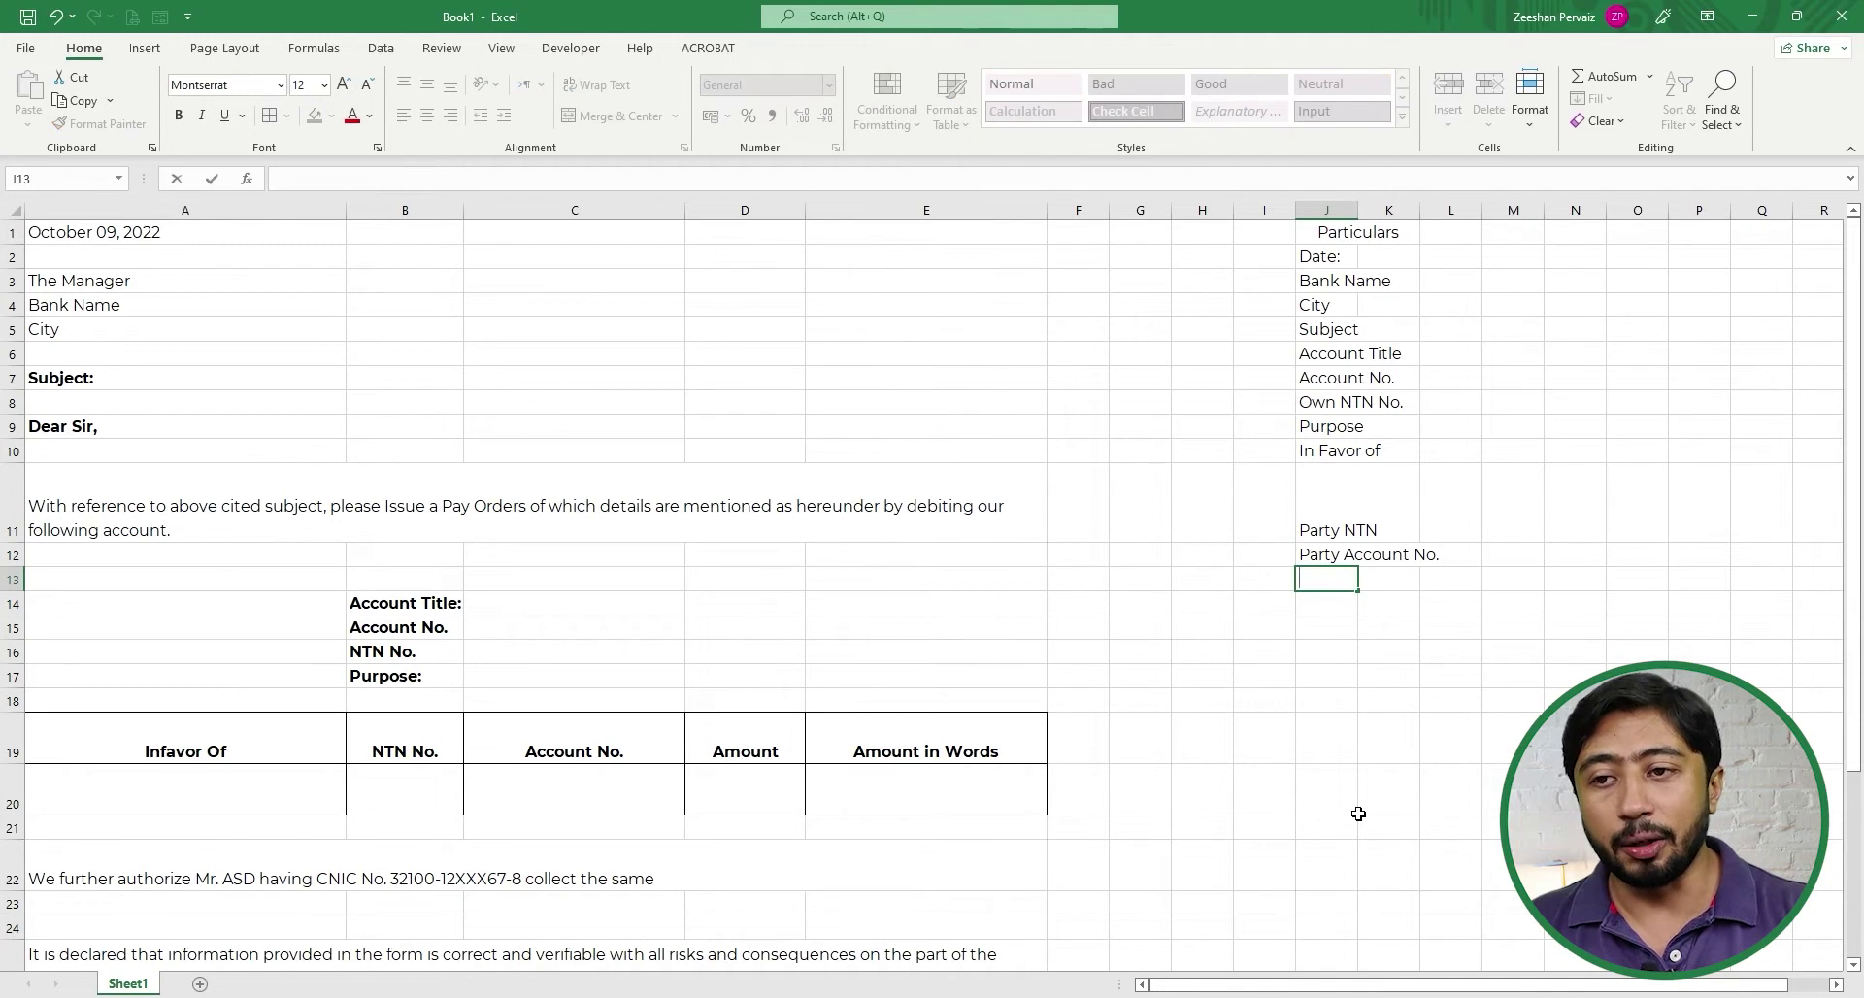
text(Amount)
key(Return)
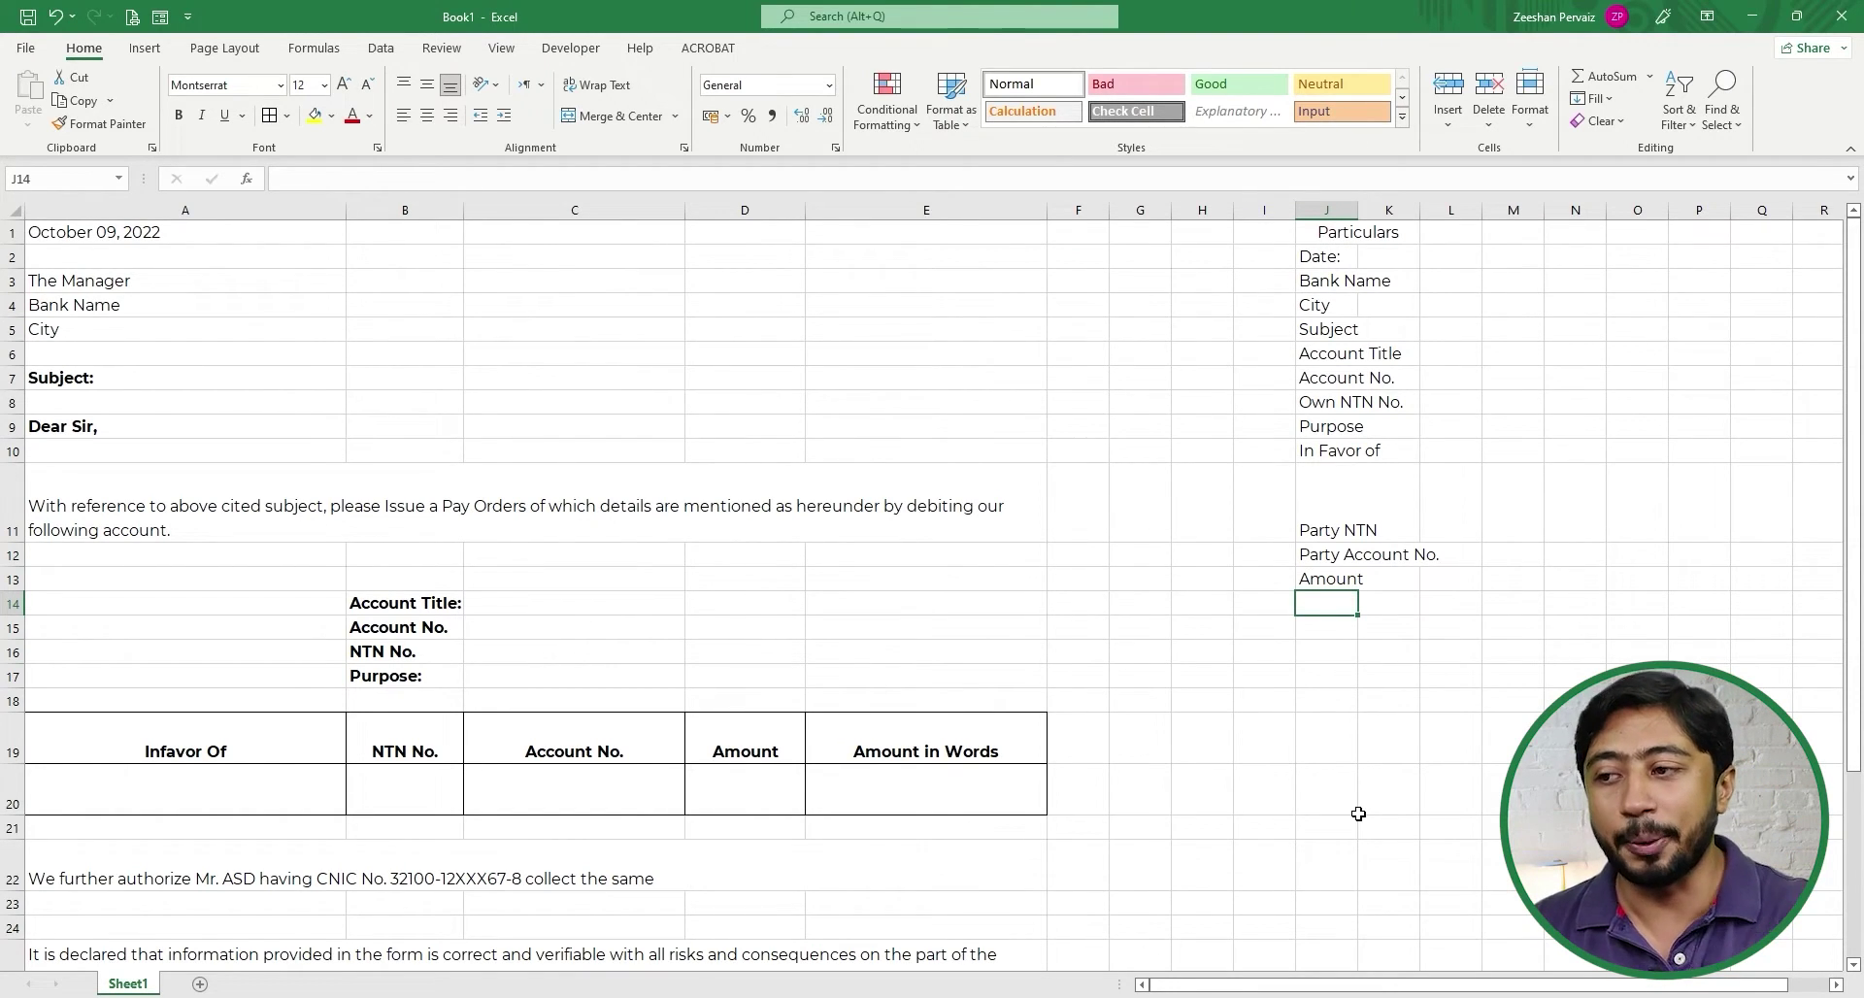
- Add the Authorized Person label below Amount
click(86, 879)
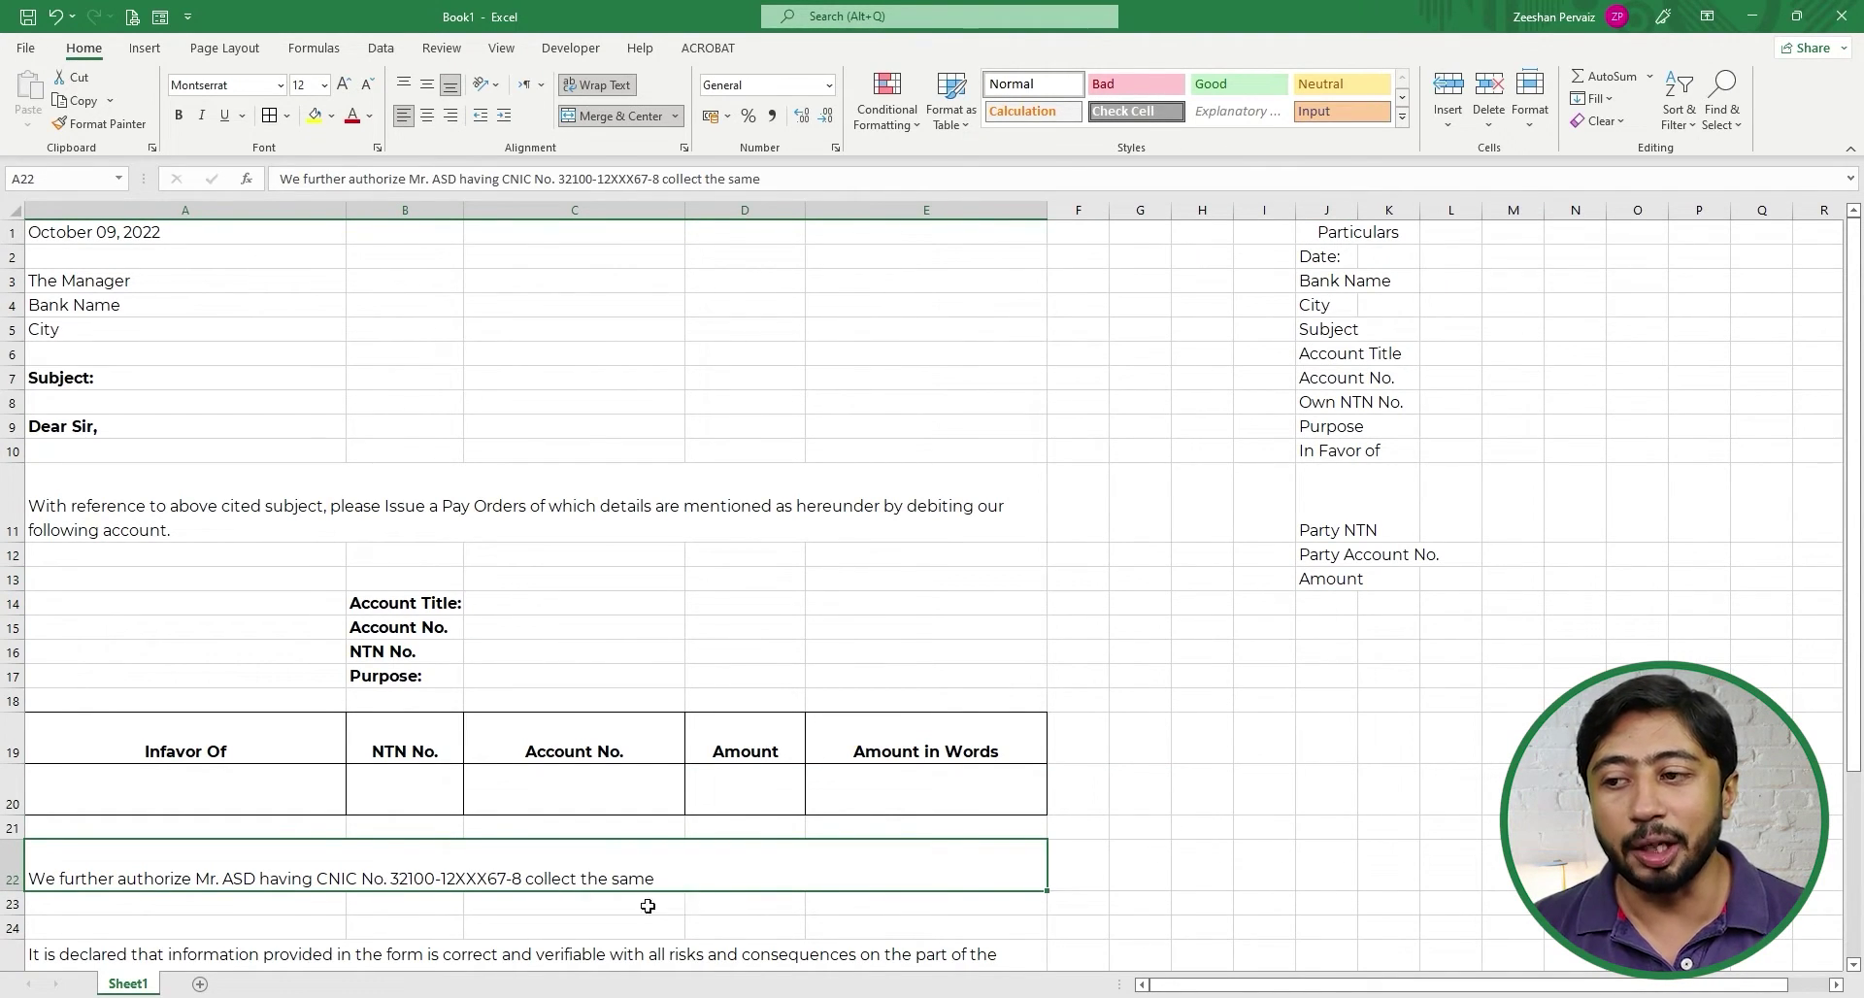
click(1311, 580)
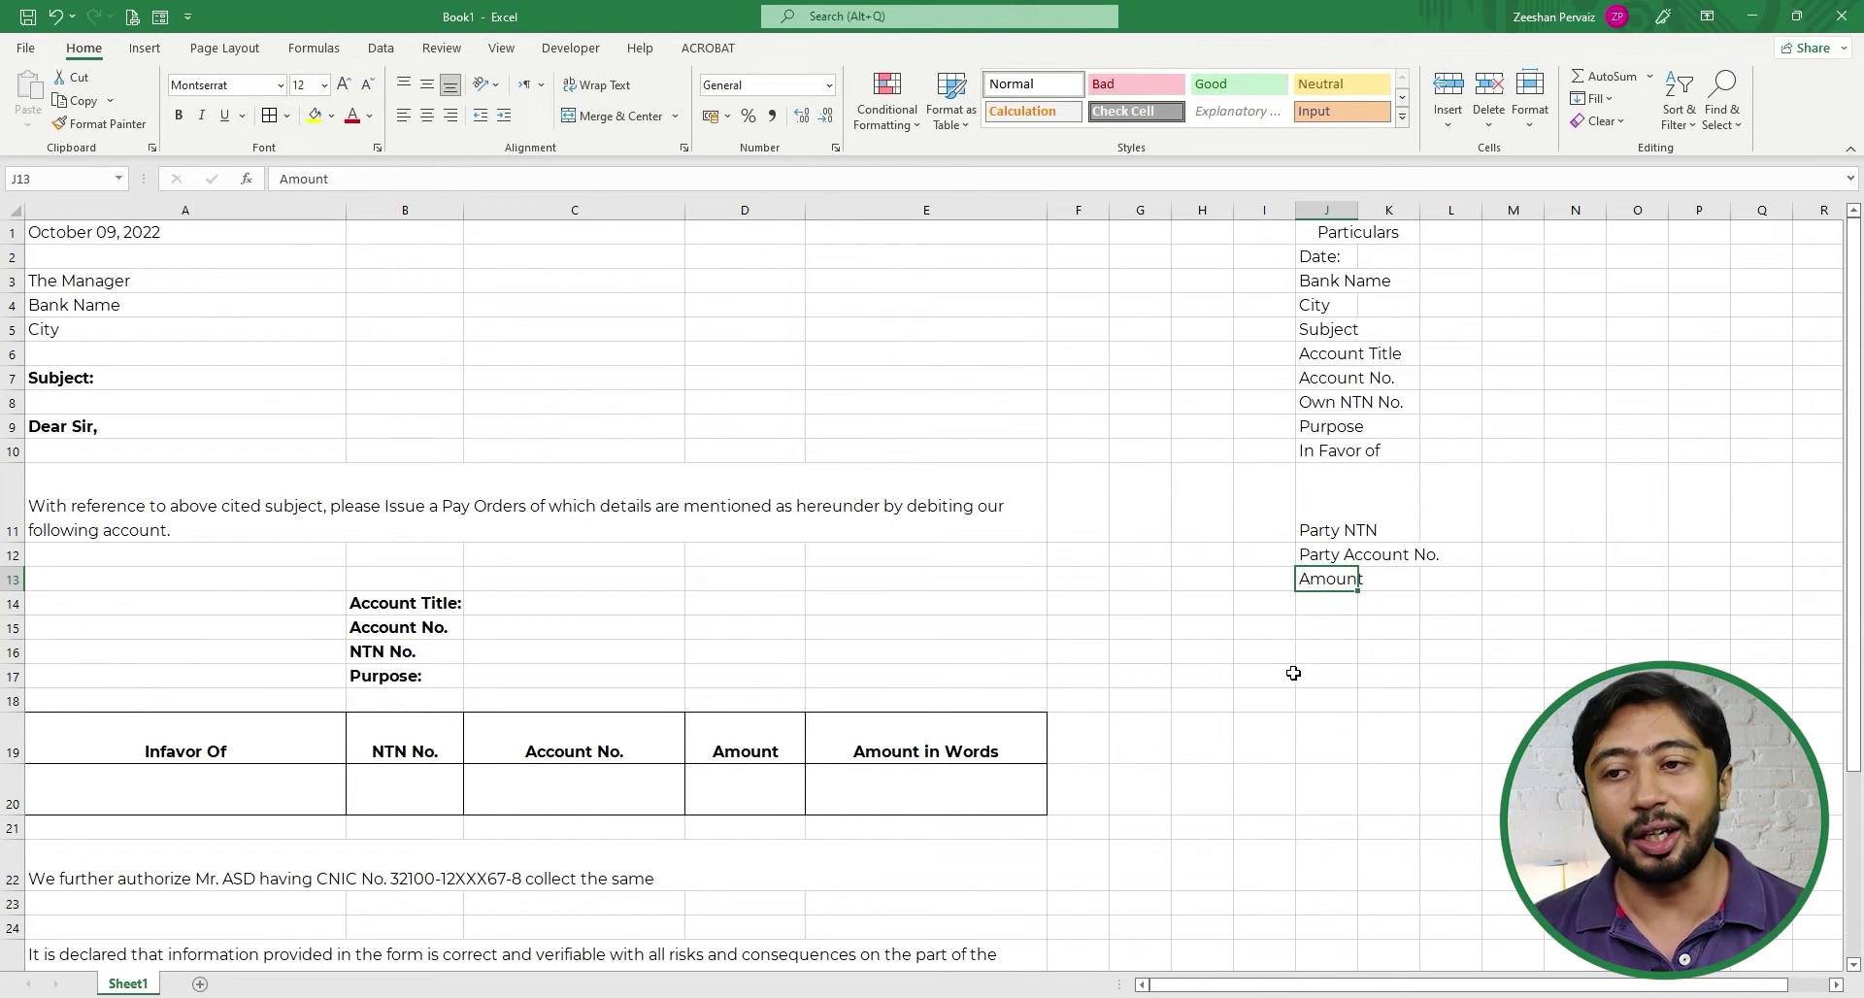
key(Down)
text(Au)
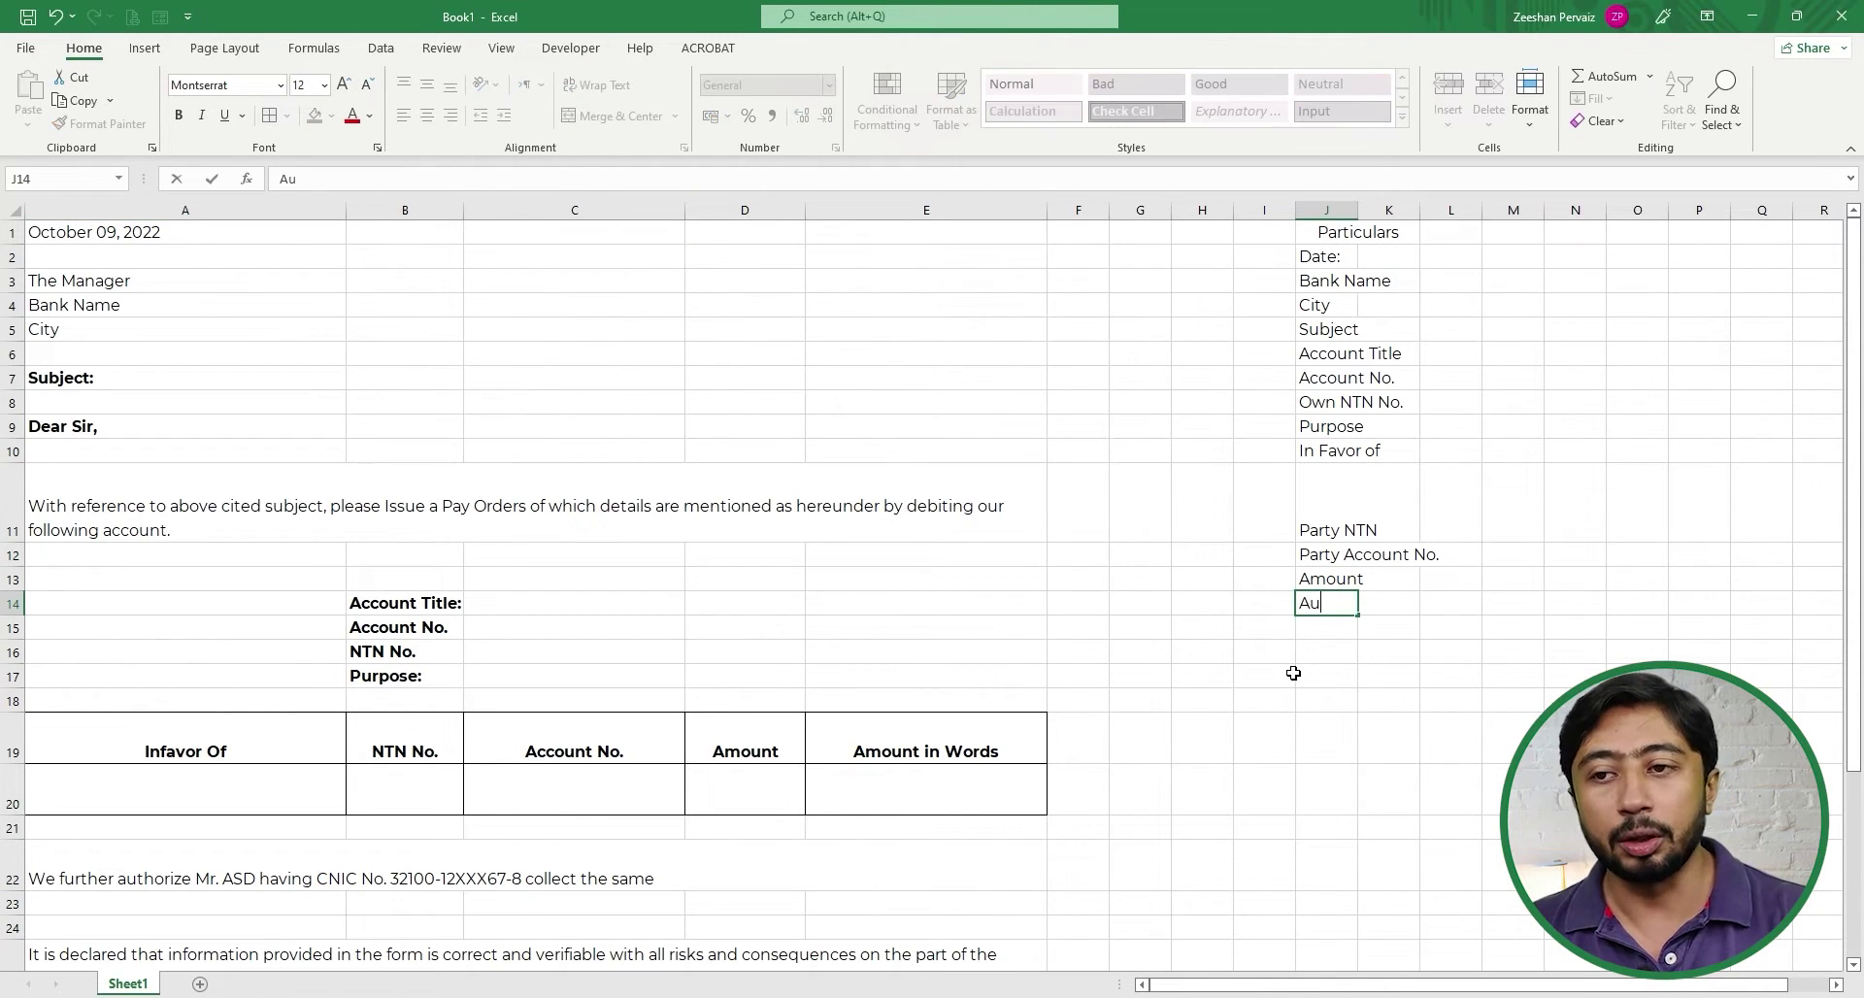
text(thorized Perso)
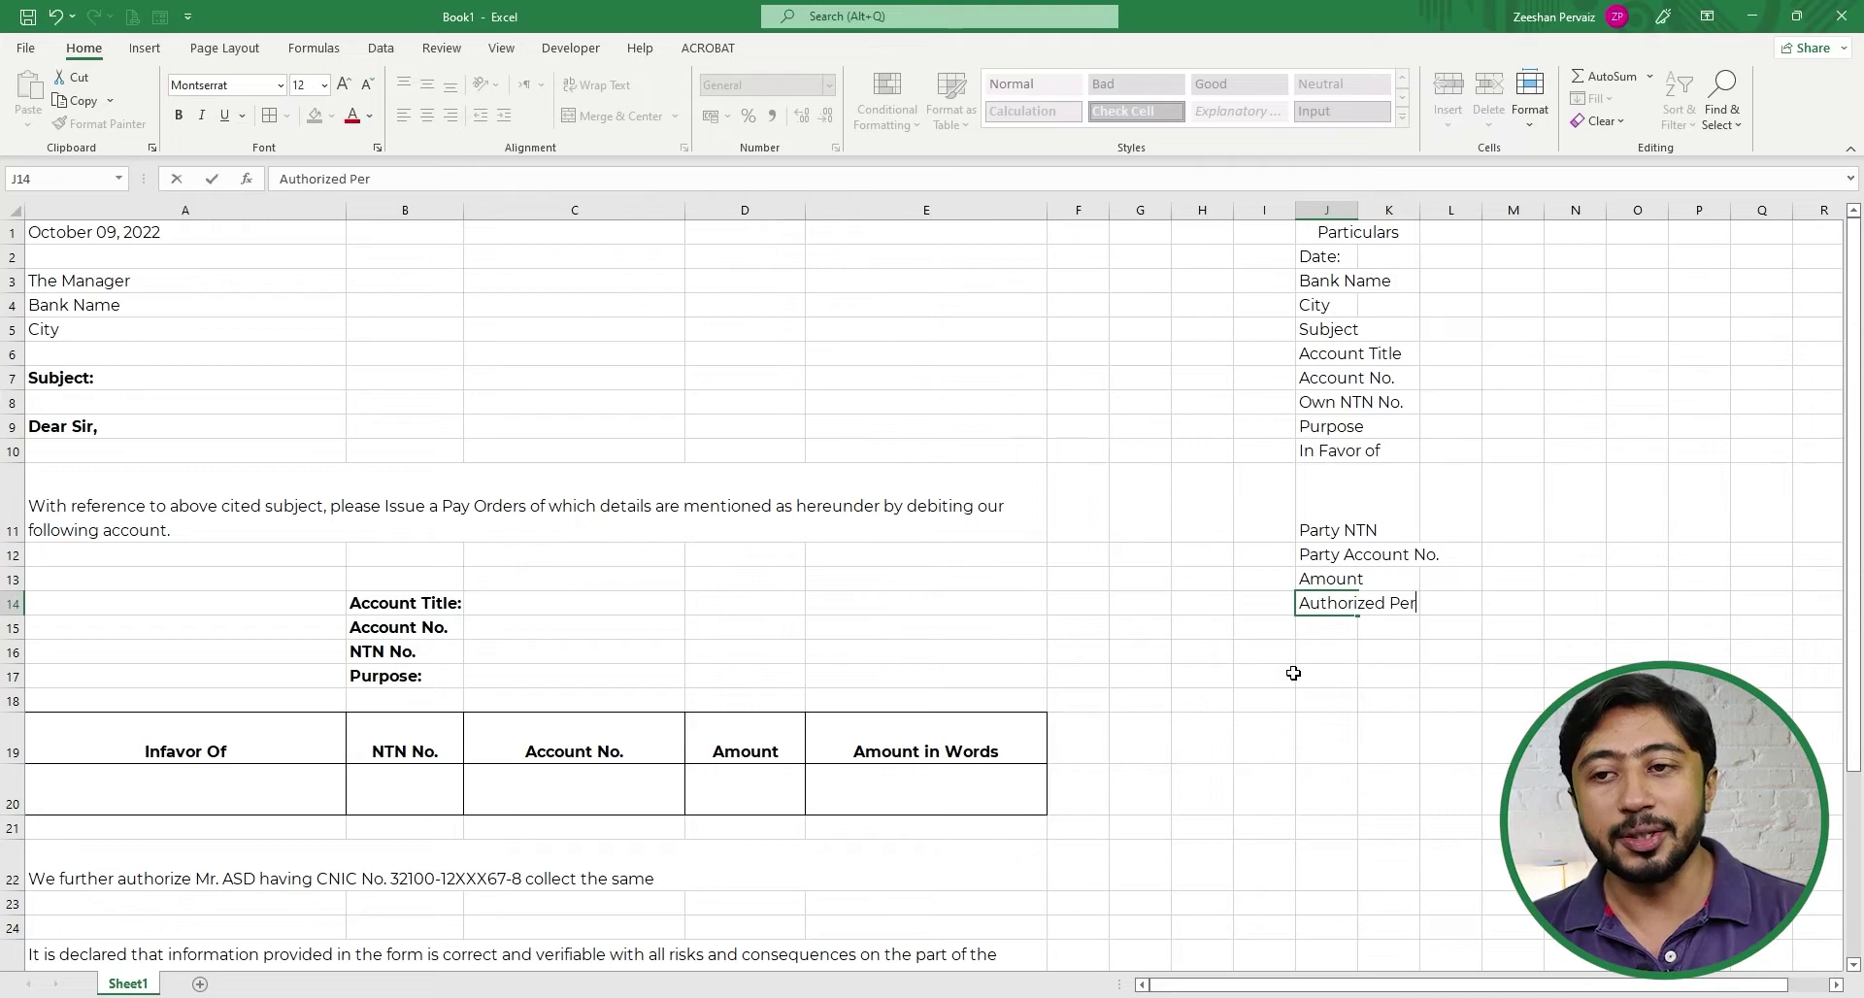
key(BackSpace)
key(BackSpace)
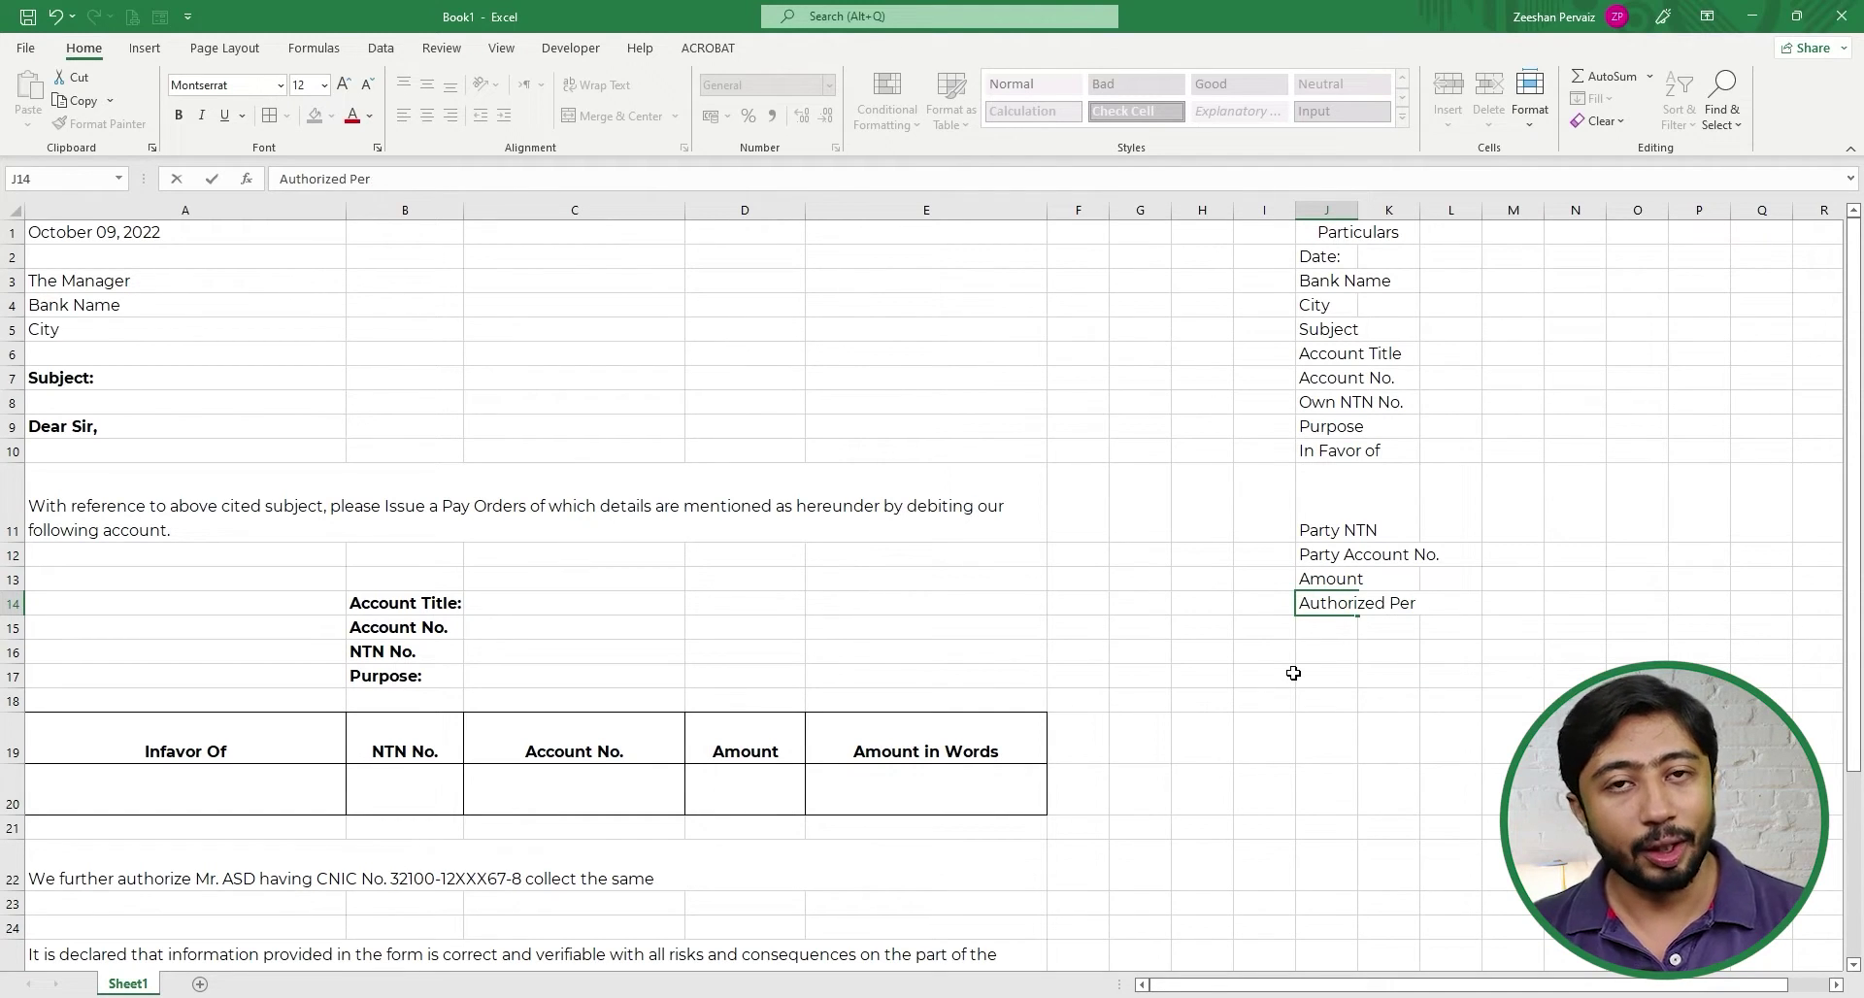
text(s)
key(BackSpace)
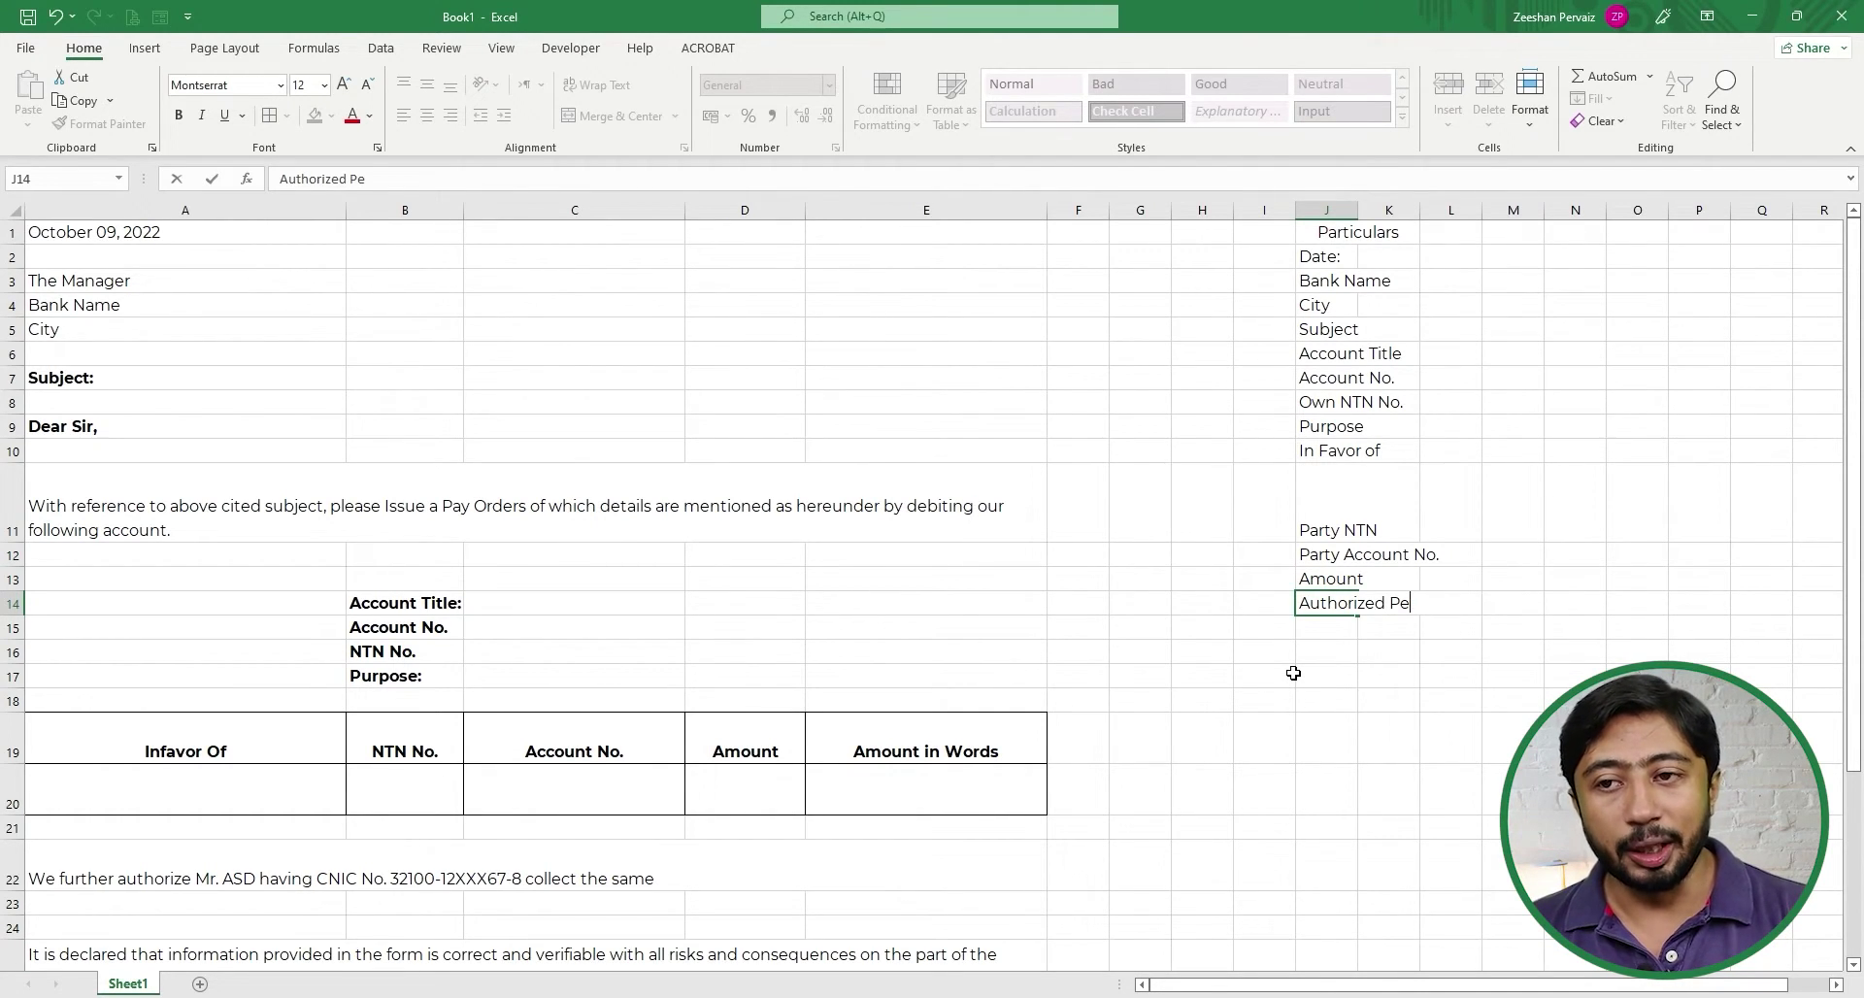
text(rson)
key(Return)
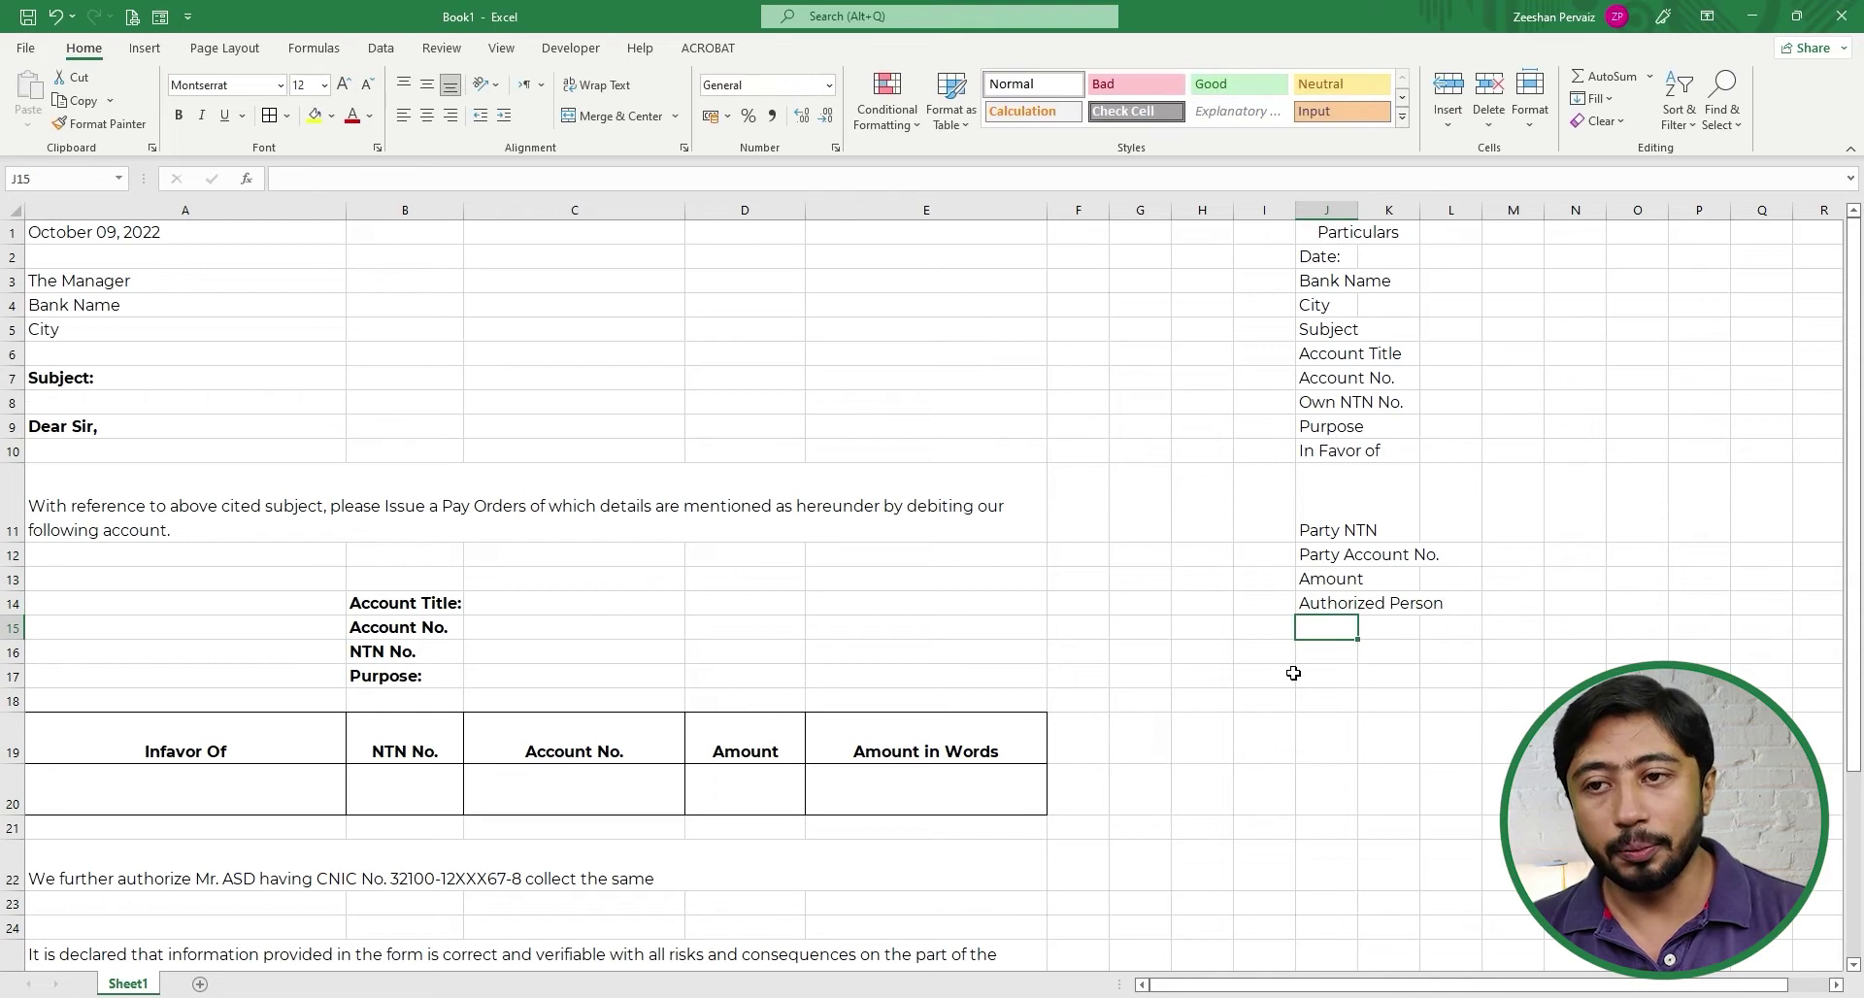
- Add the final label Au. P. CNIC in J15
text(Author)
key(BackSpace)
key(BackSpace)
key(BackSpace)
key(BackSpace)
key(BackSpace)
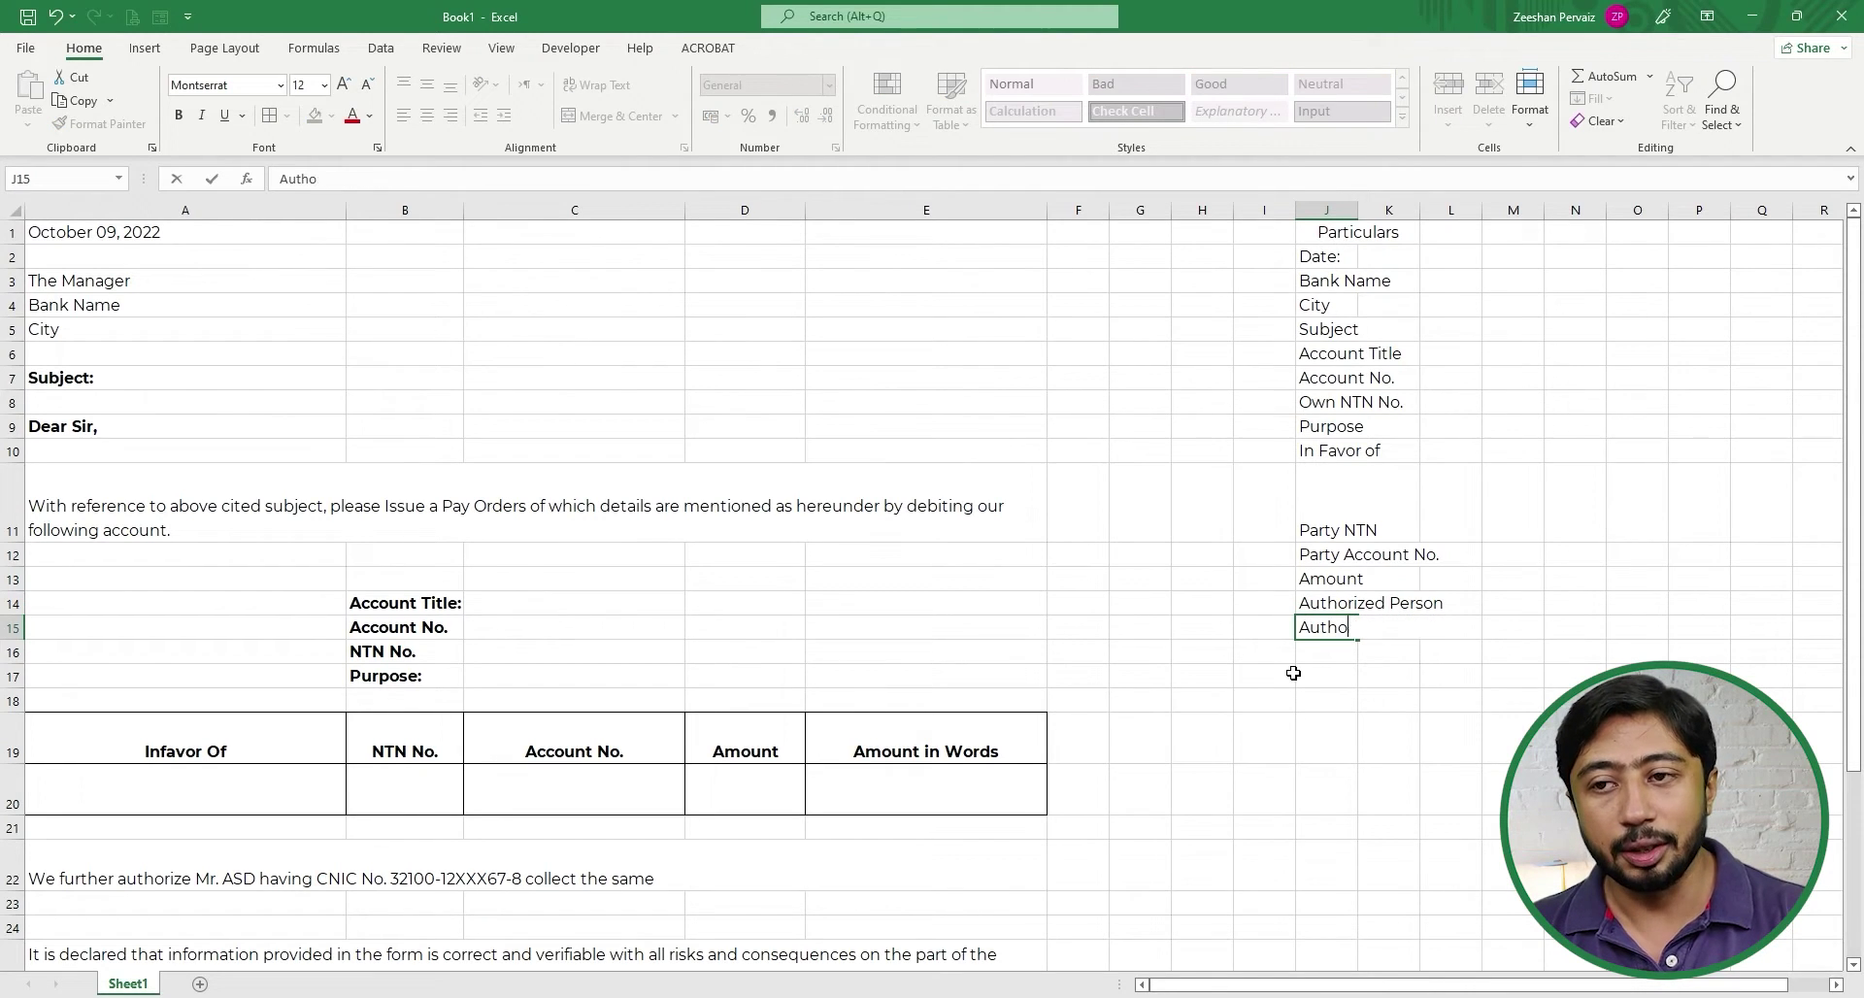
text(.)
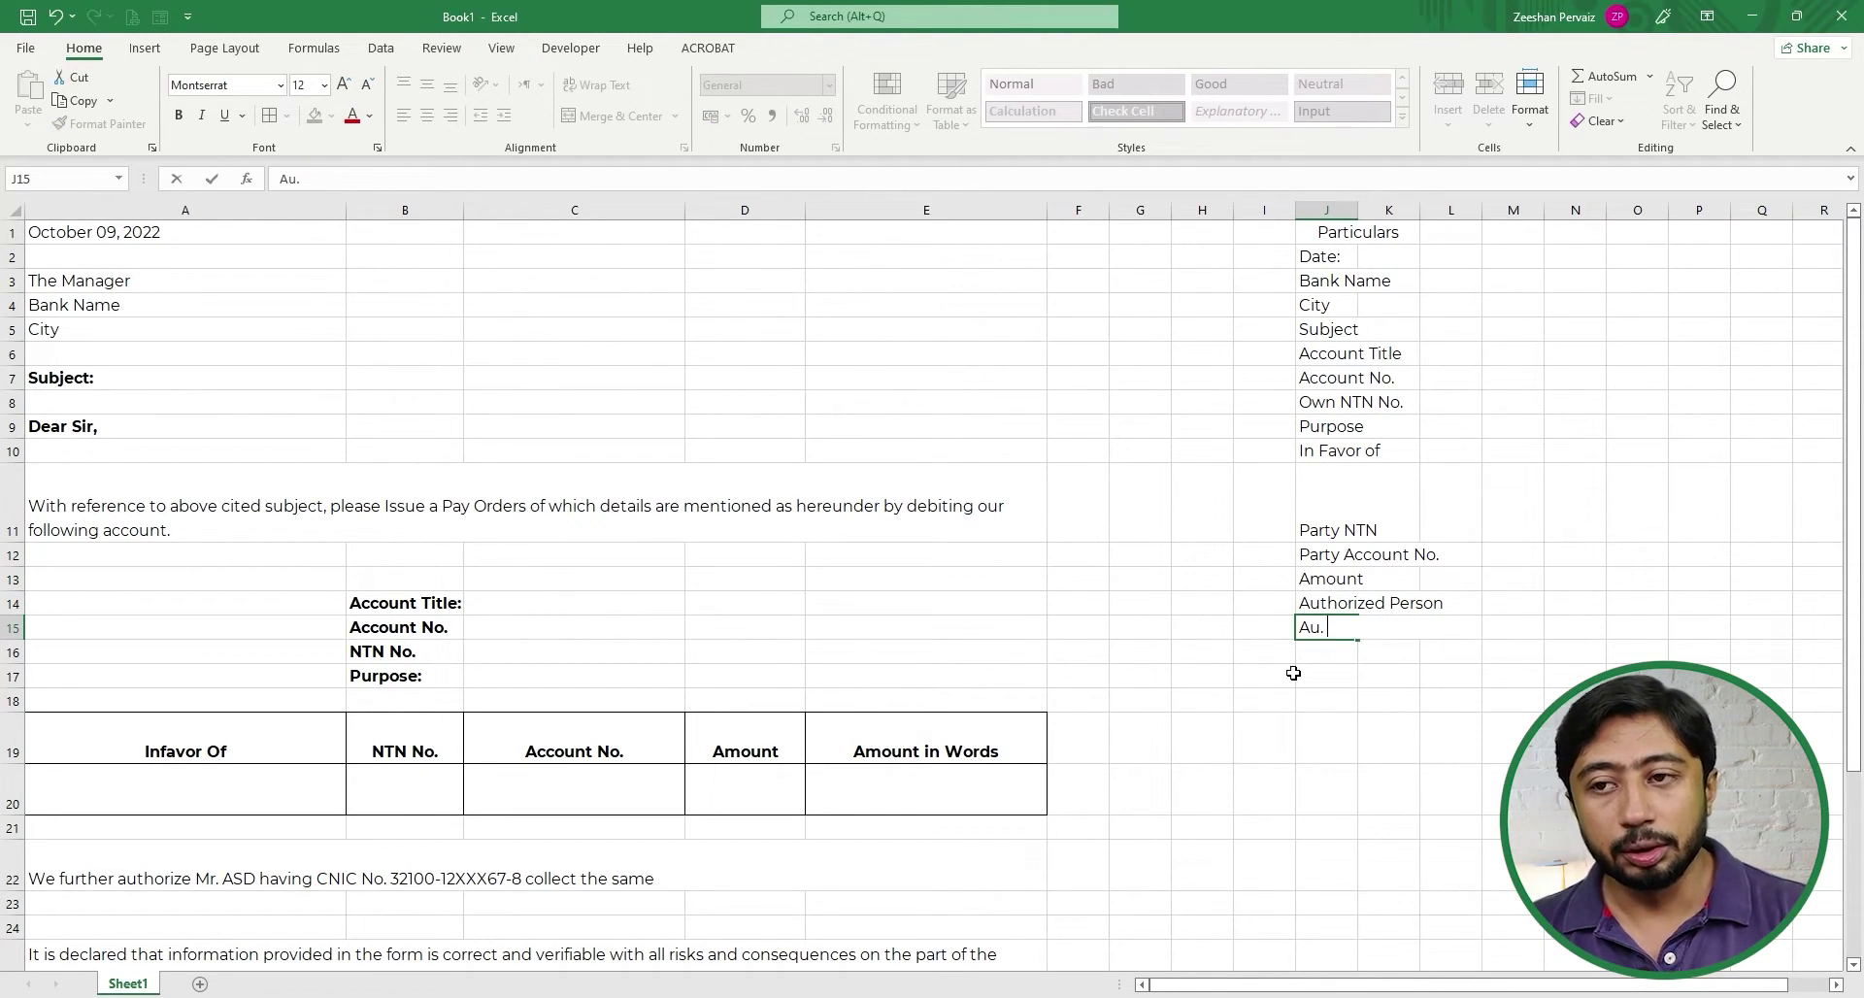
text( Per)
key(BackSpace)
key(BackSpace)
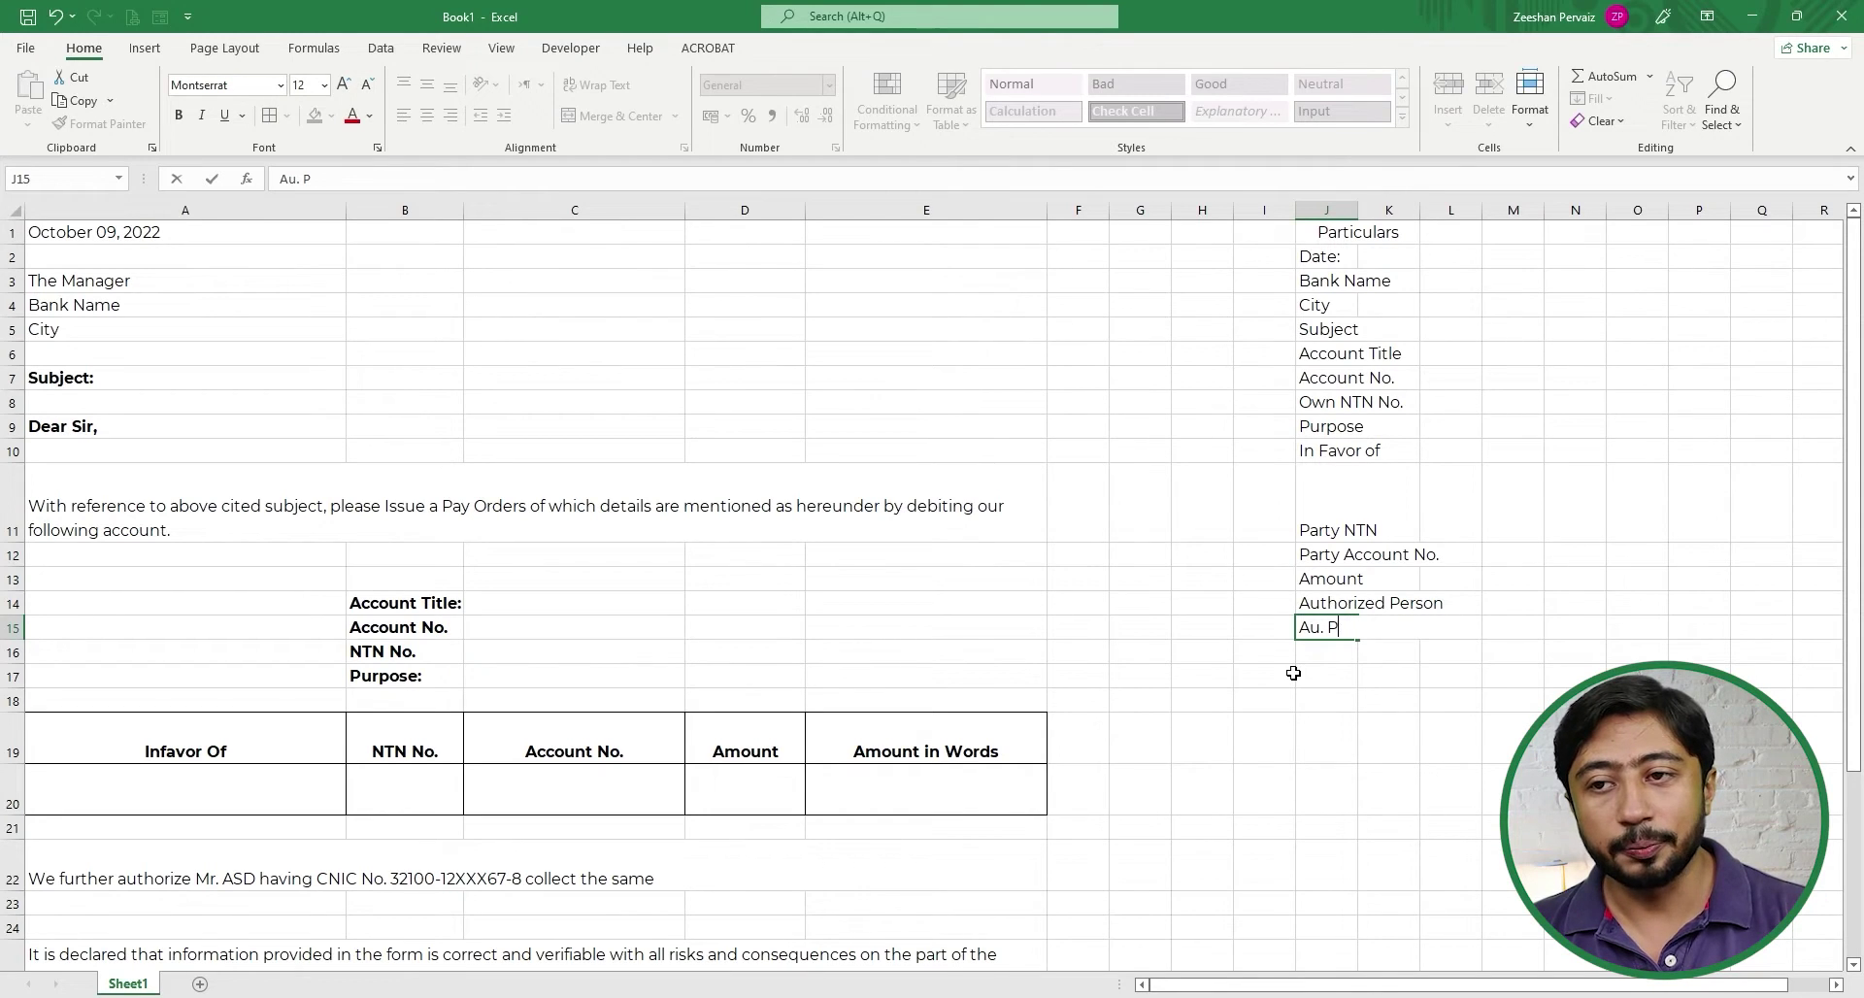
text(. N)
key(BackSpace)
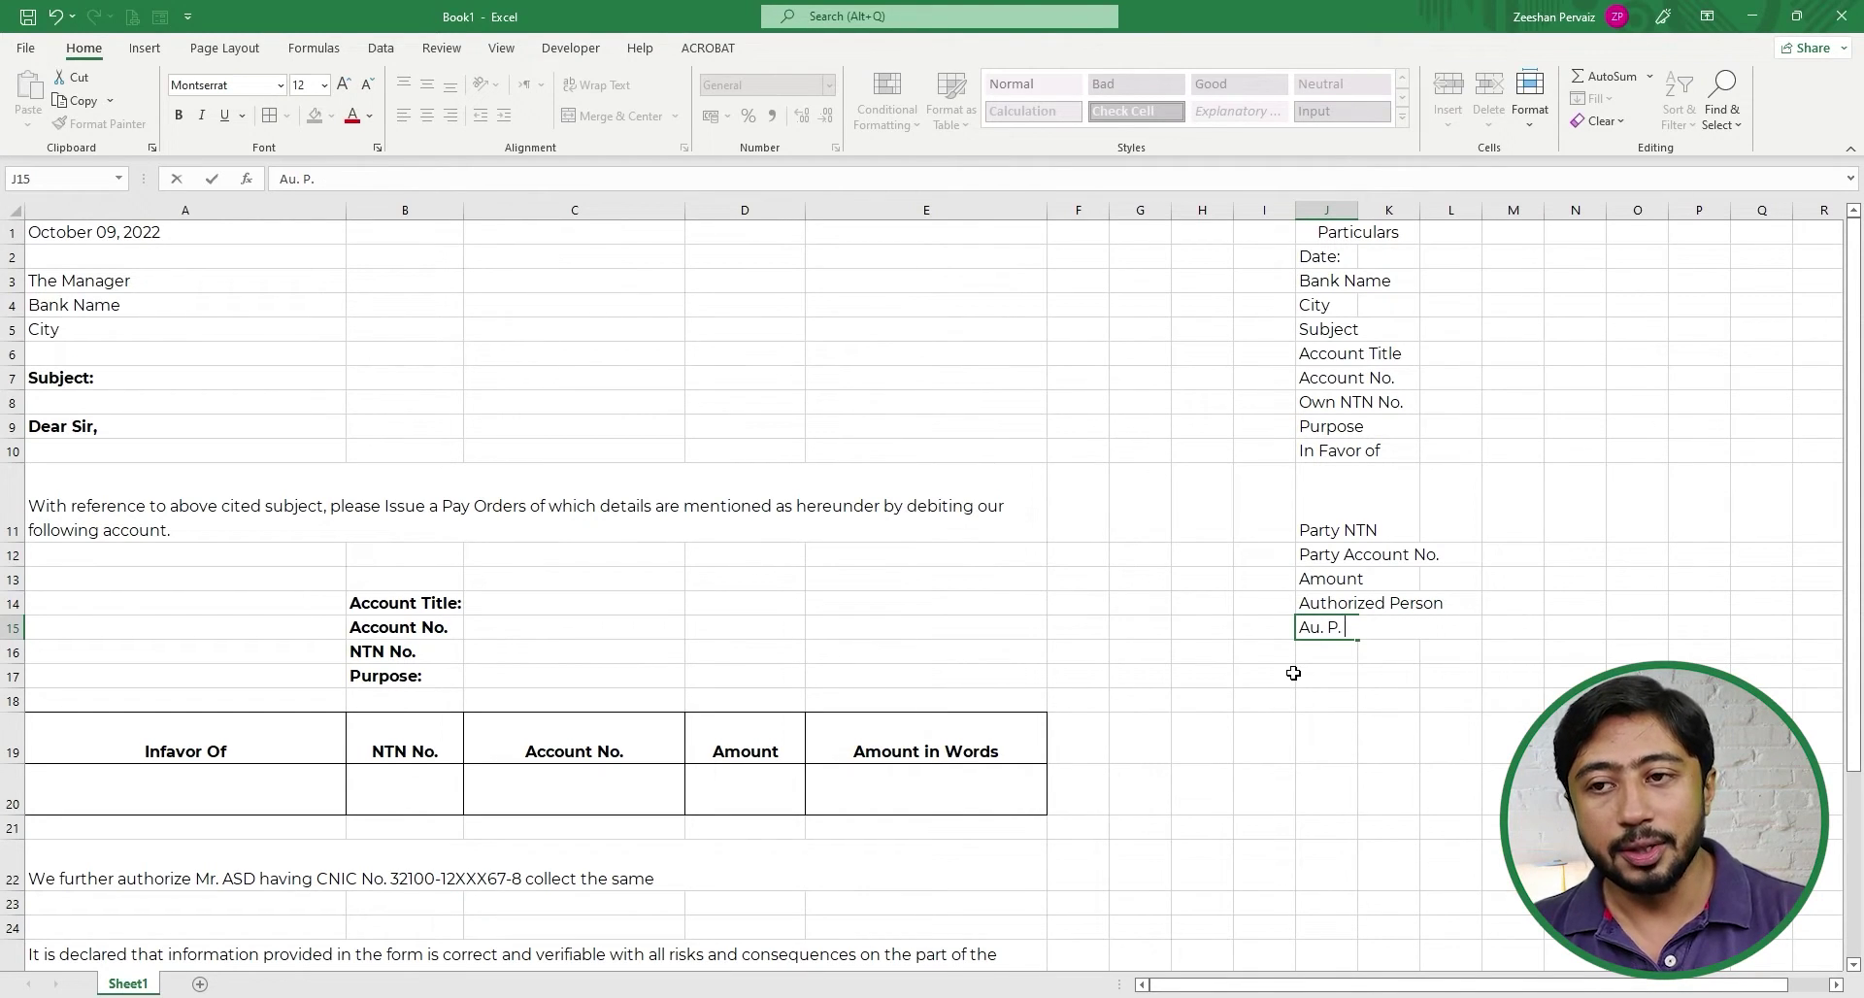
text(N)
key(BackSpace)
text(CNIC)
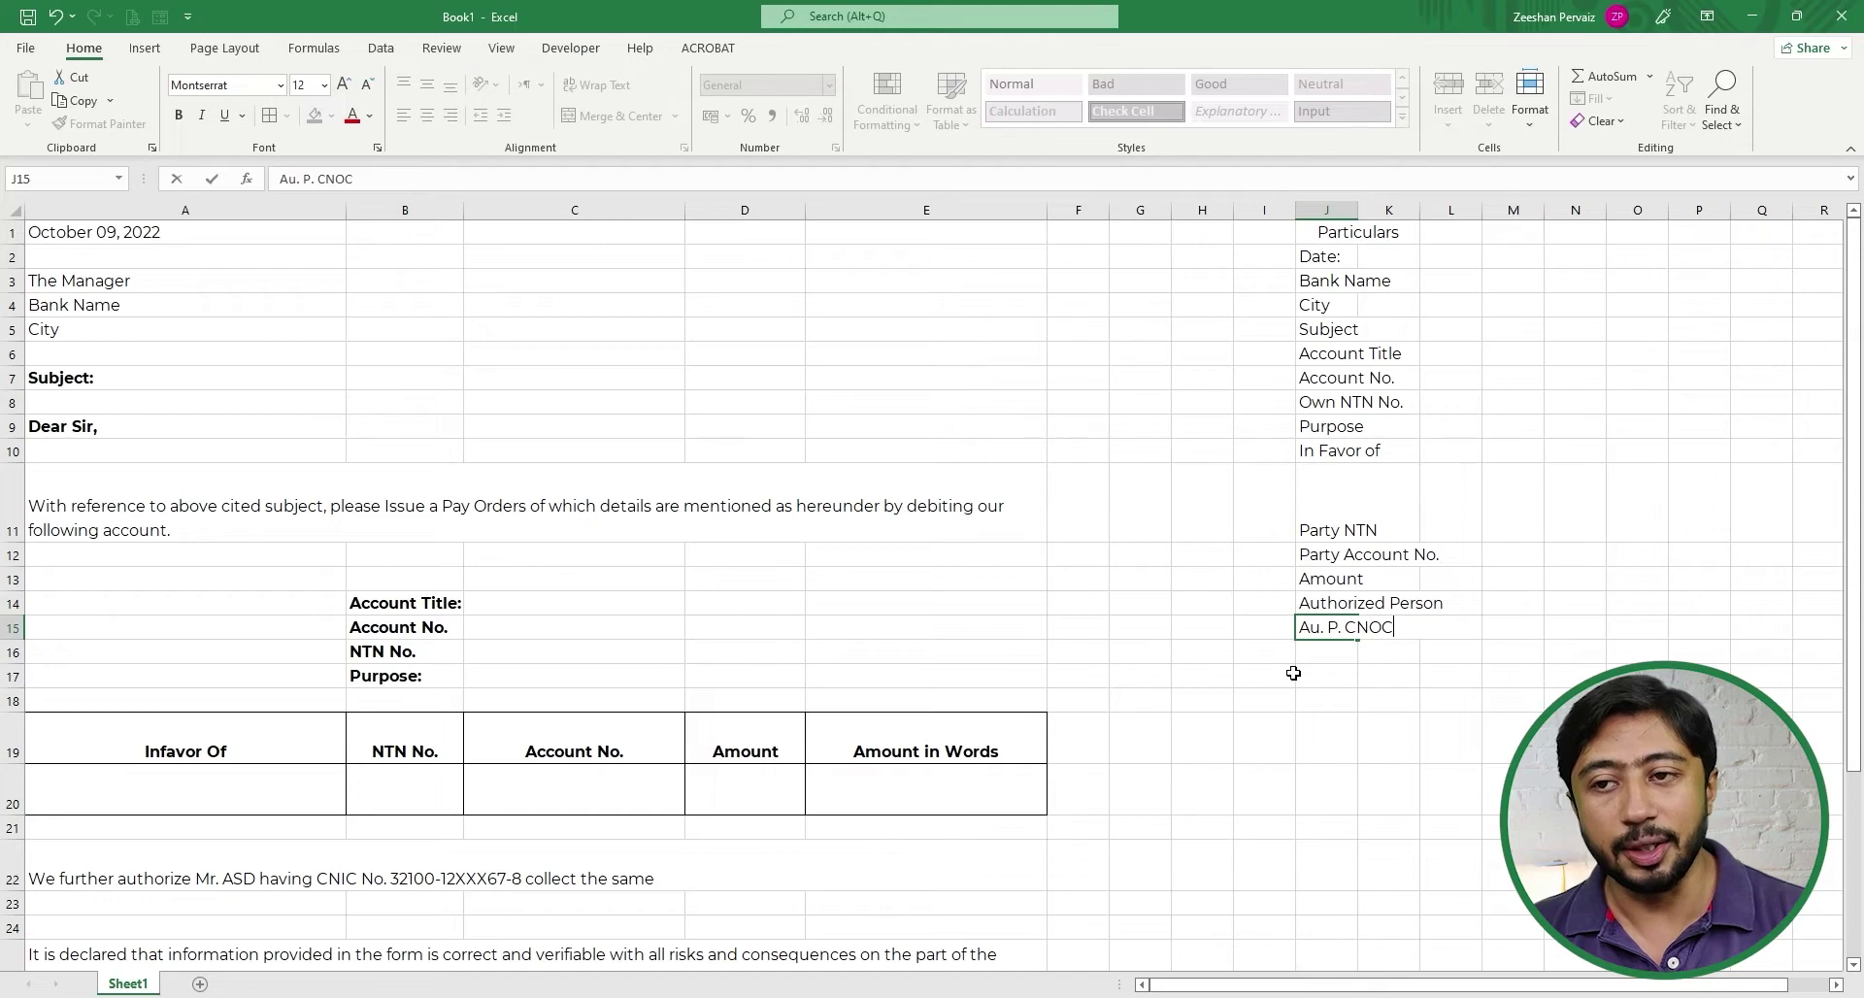
key(BackSpace)
key(BackSpace)
text(O)
key(BackSpace)
text(OC)
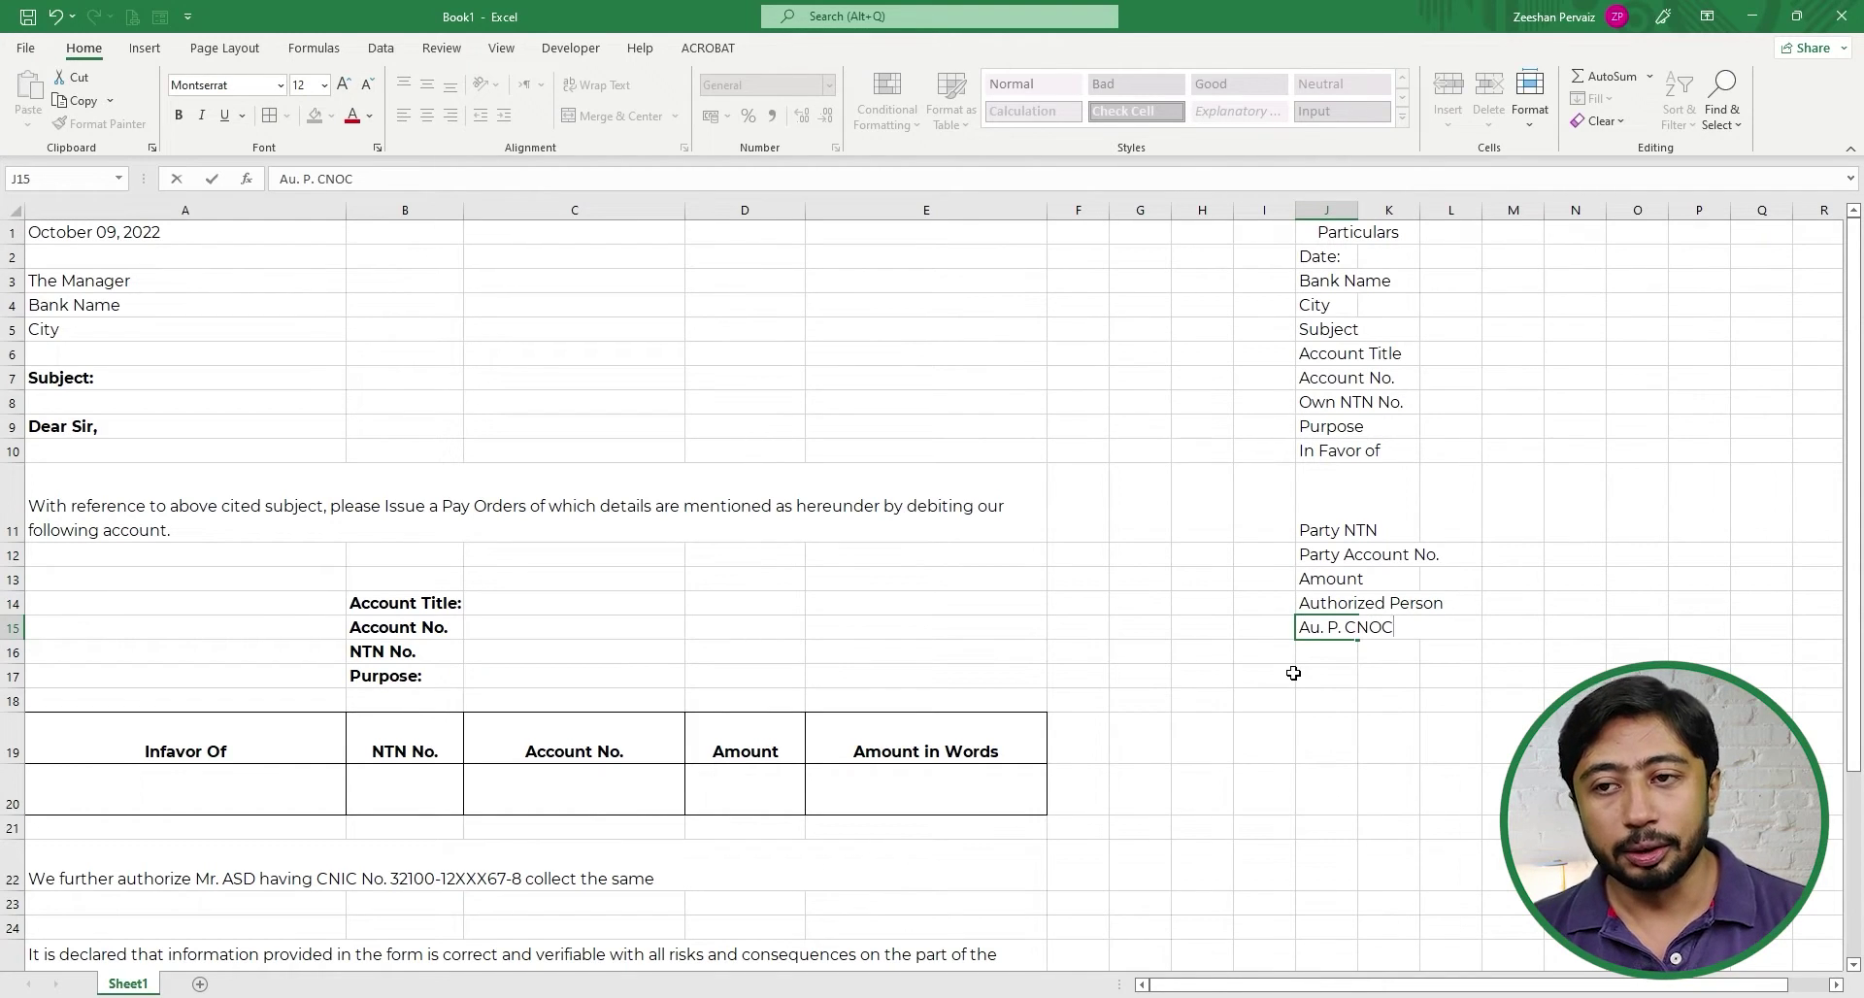
key(BackSpace)
key(BackSpace)
text(IC)
key(Return)
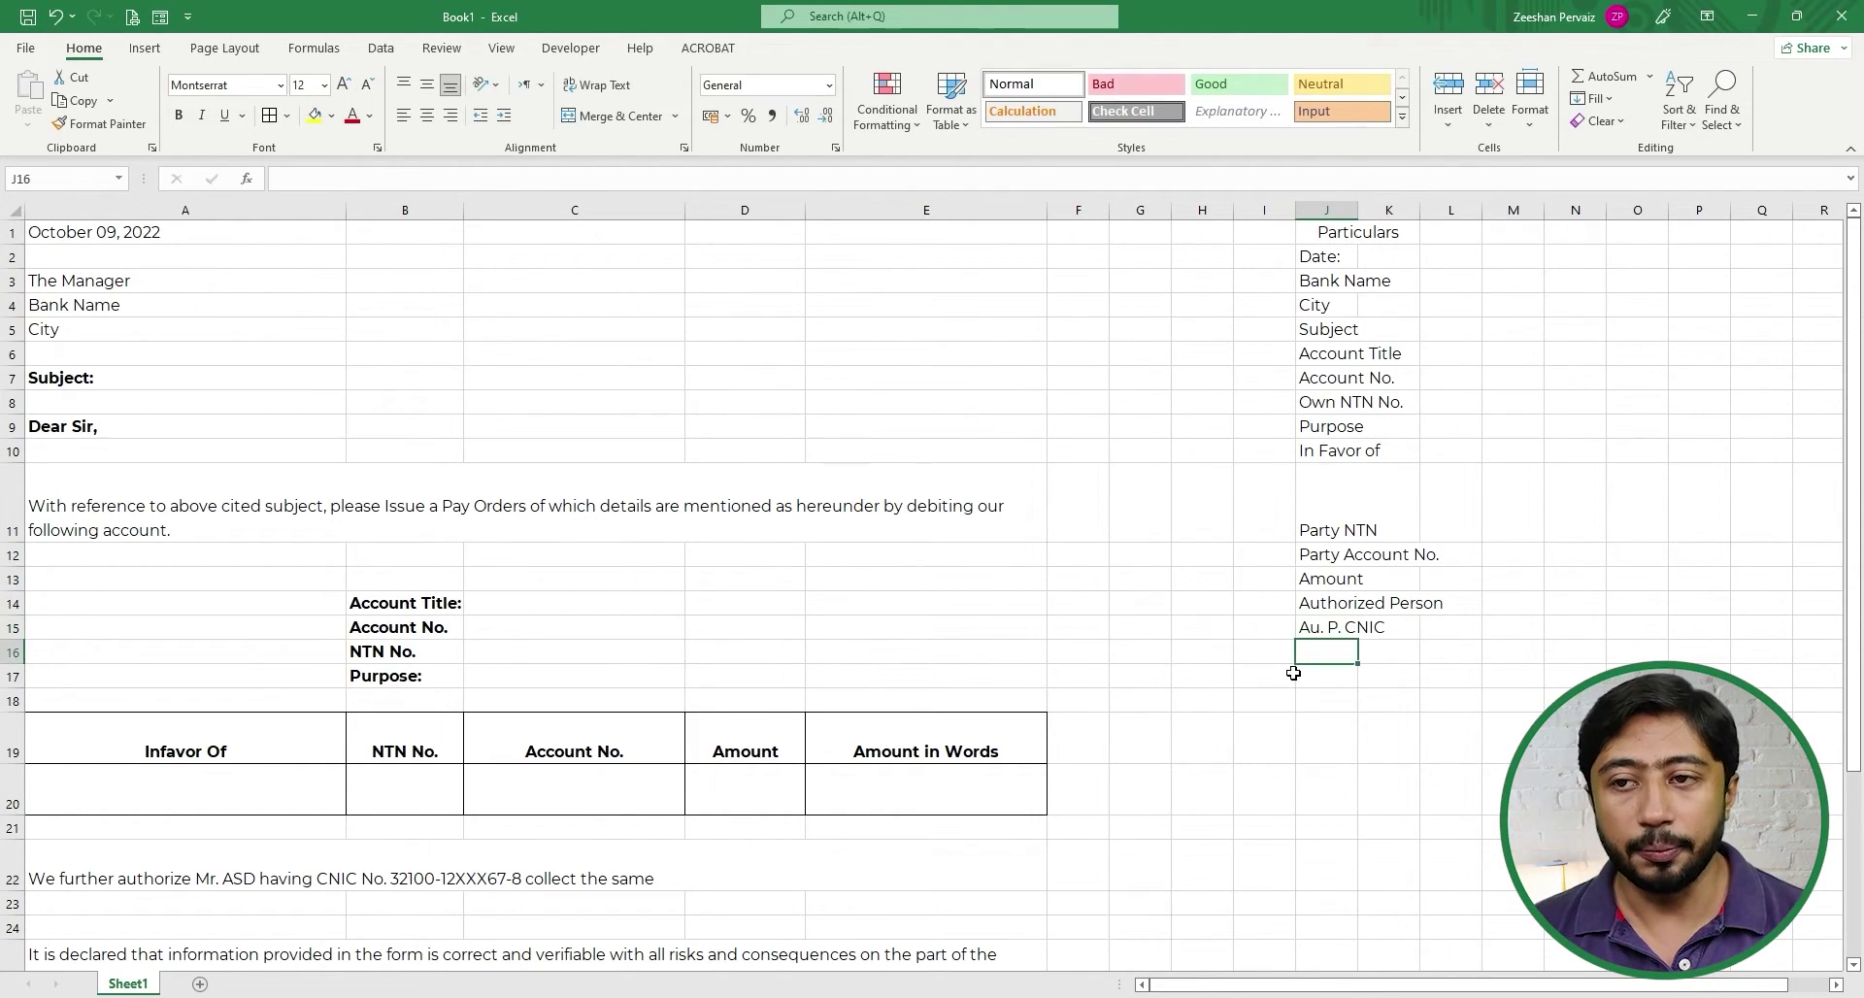
- Go back up the list and over to the date cell A1
key(Up)
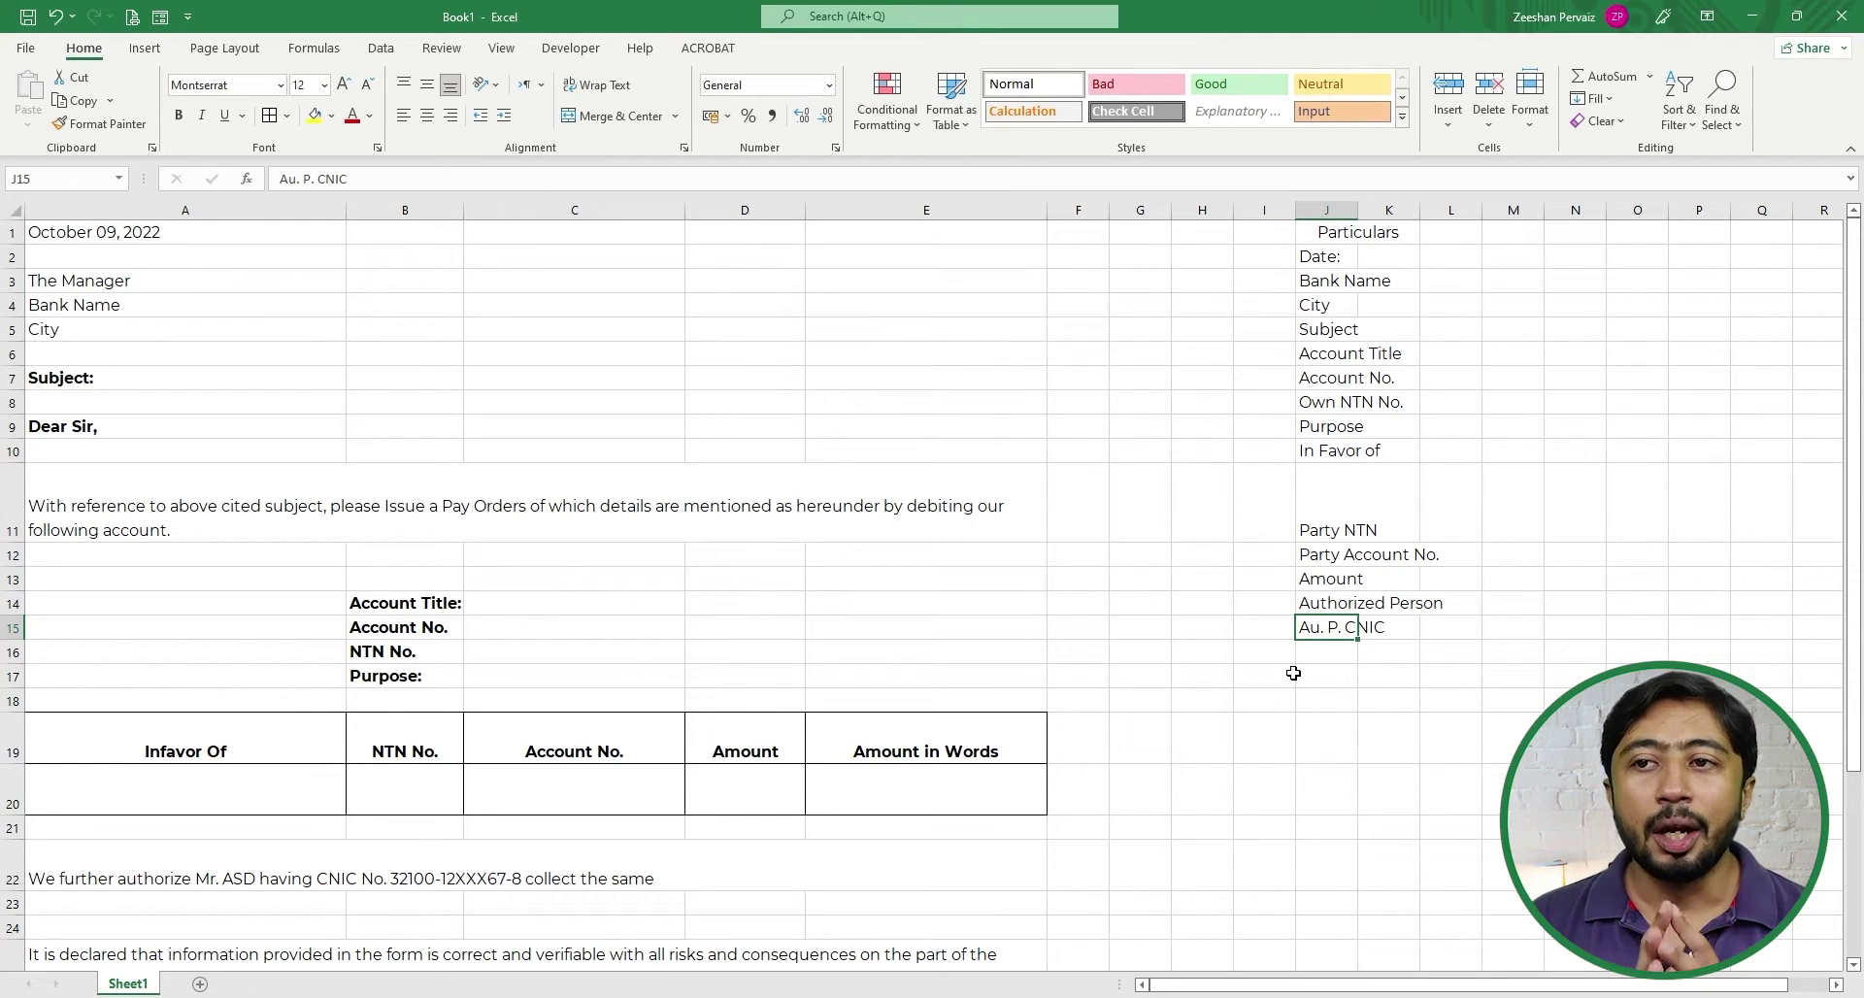
key(Up)
key(ctrl+Up)
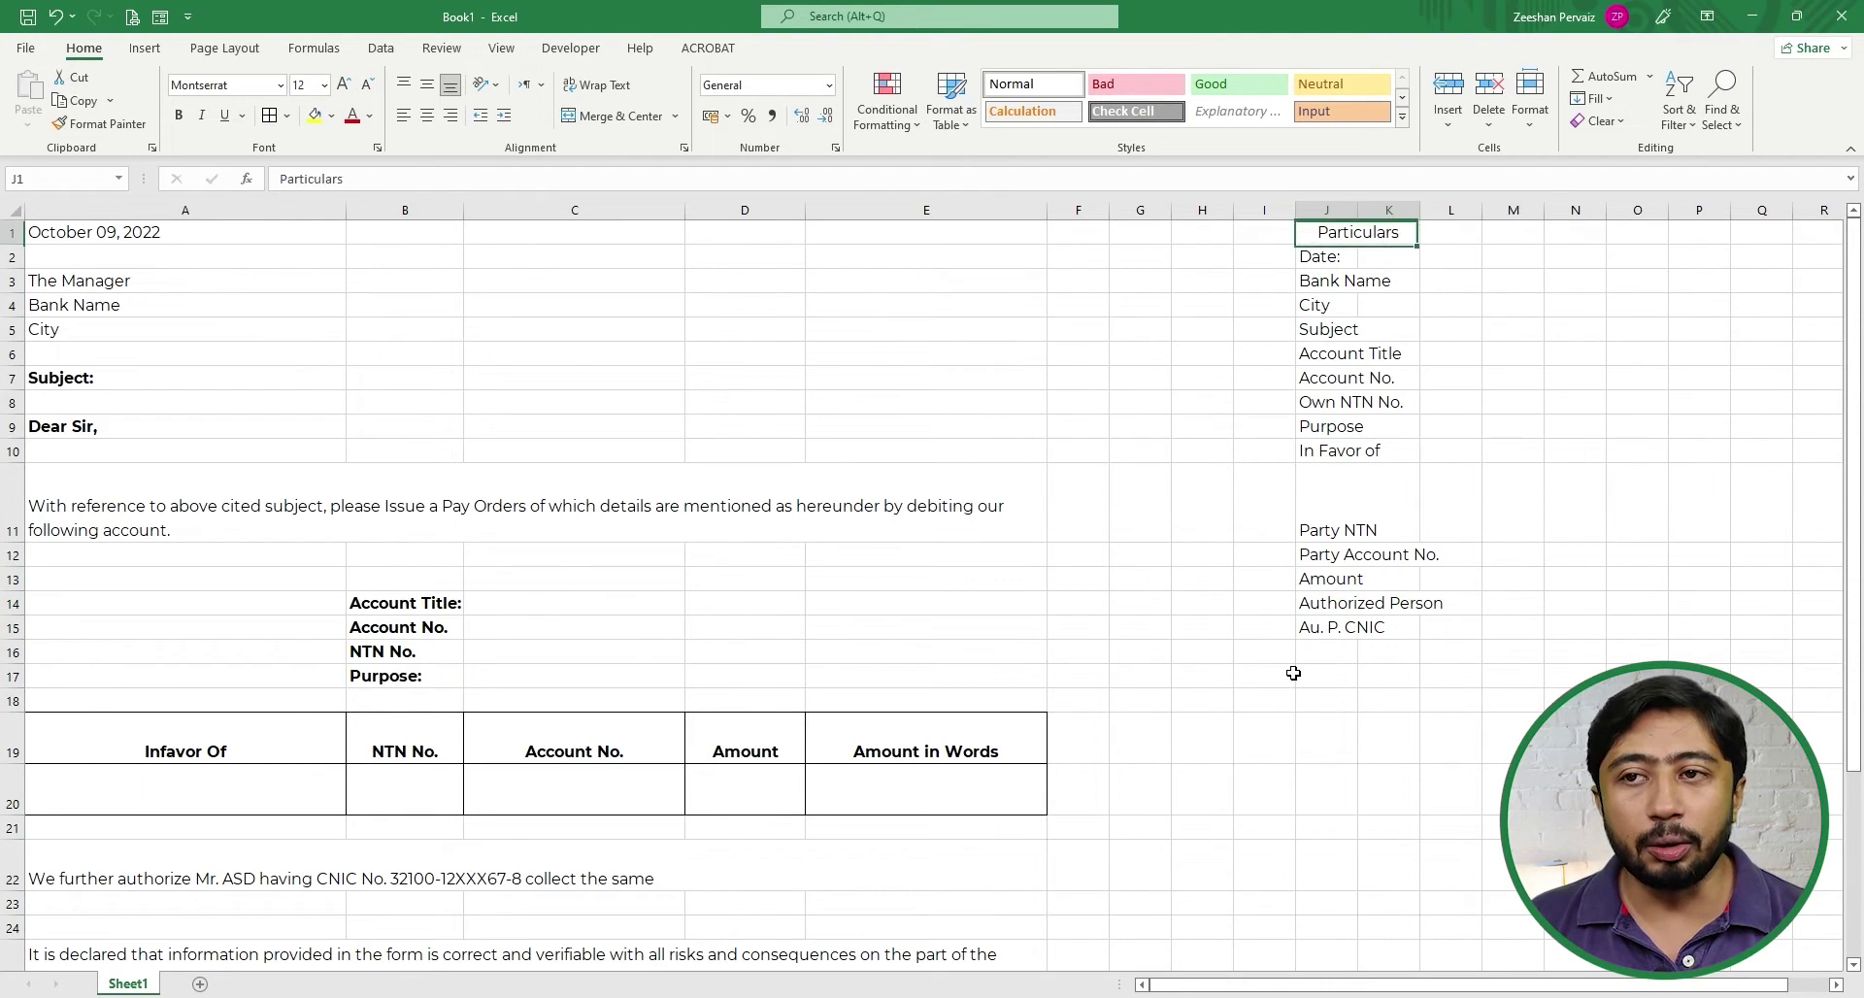
key(Down)
key(Left)
key(Left)
key(Left)
key(Left)
key(Left)
key(Left)
key(Left)
key(Left)
key(Left)
key(Up)
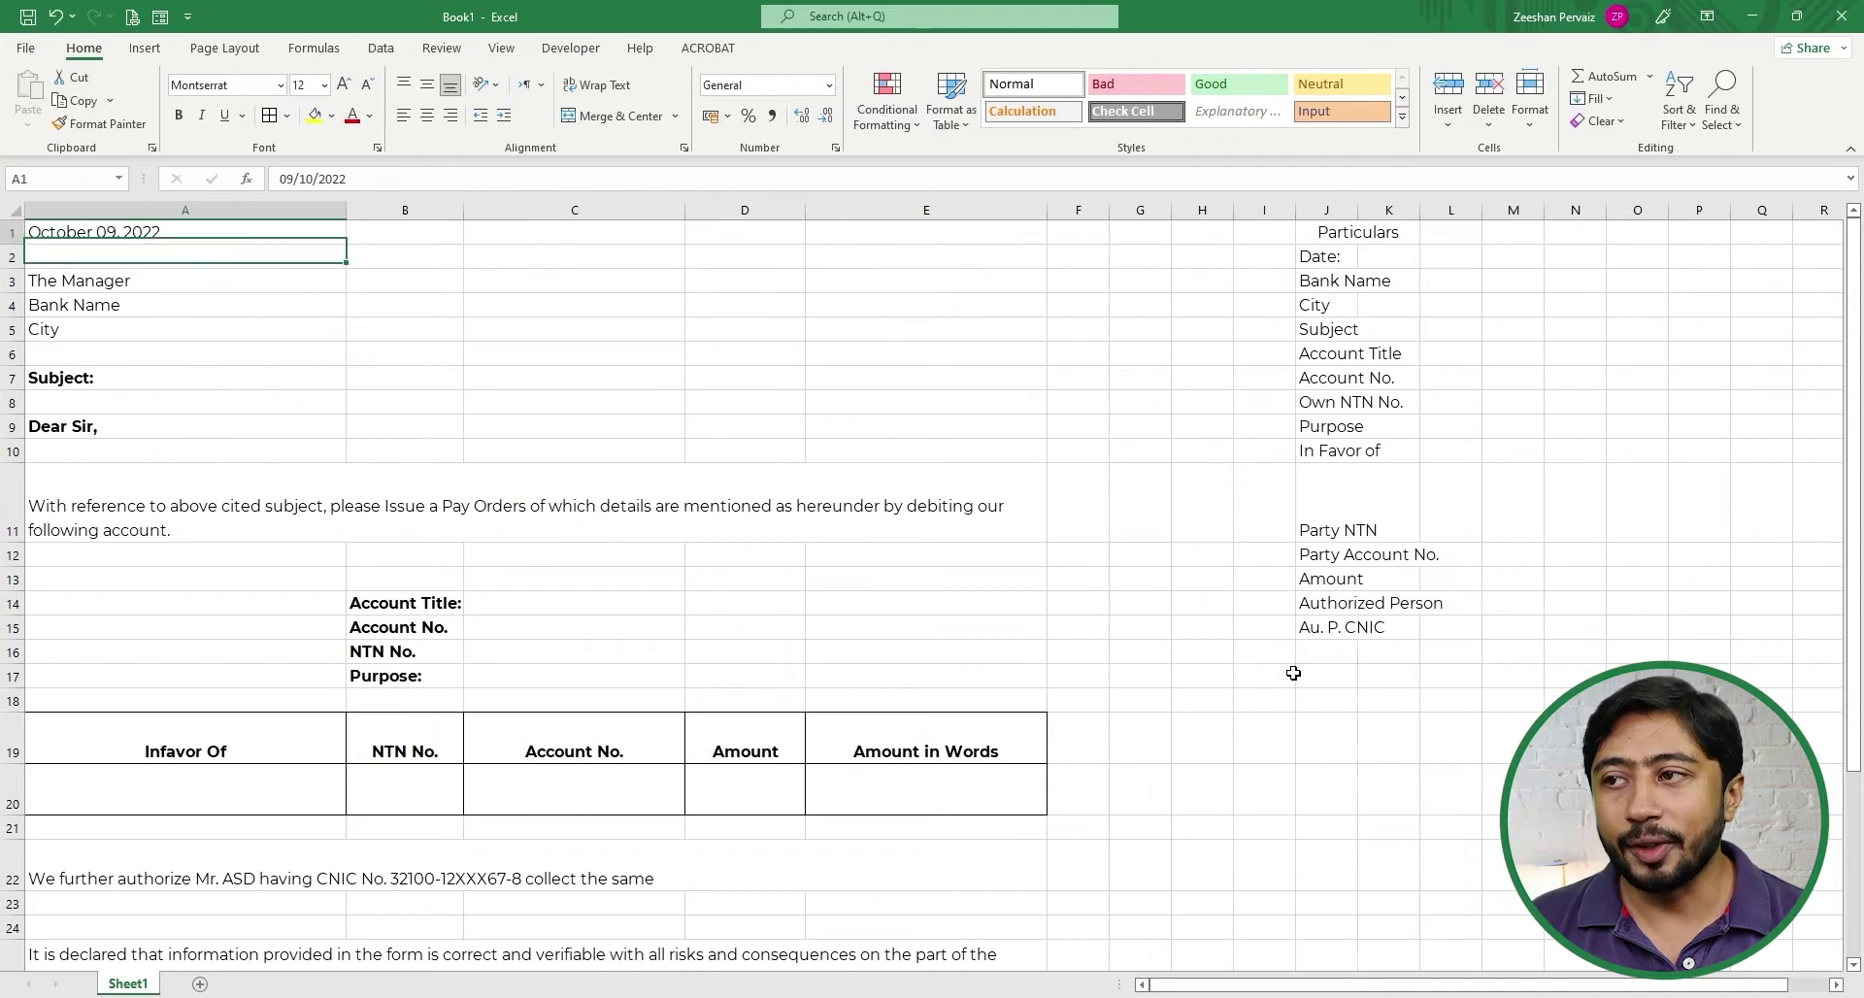
- Link the date in A1 to K2 and the bank name line to K3
text(=)
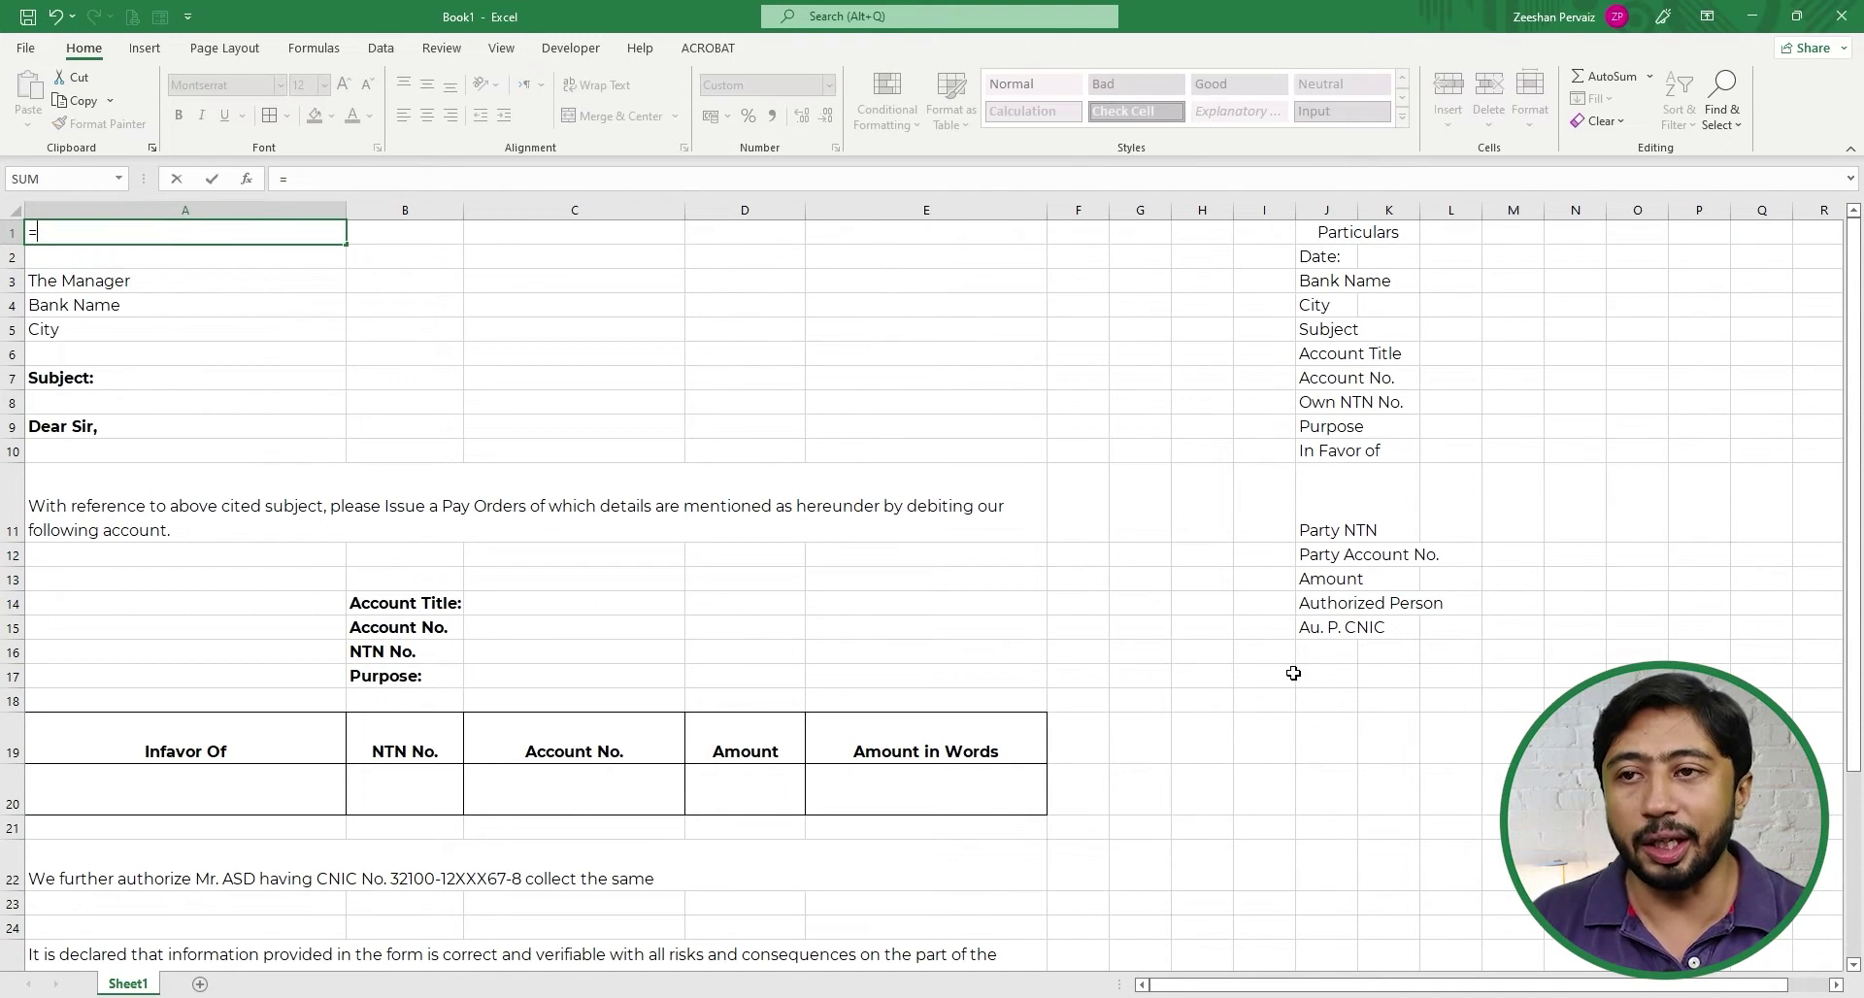
click(1369, 255)
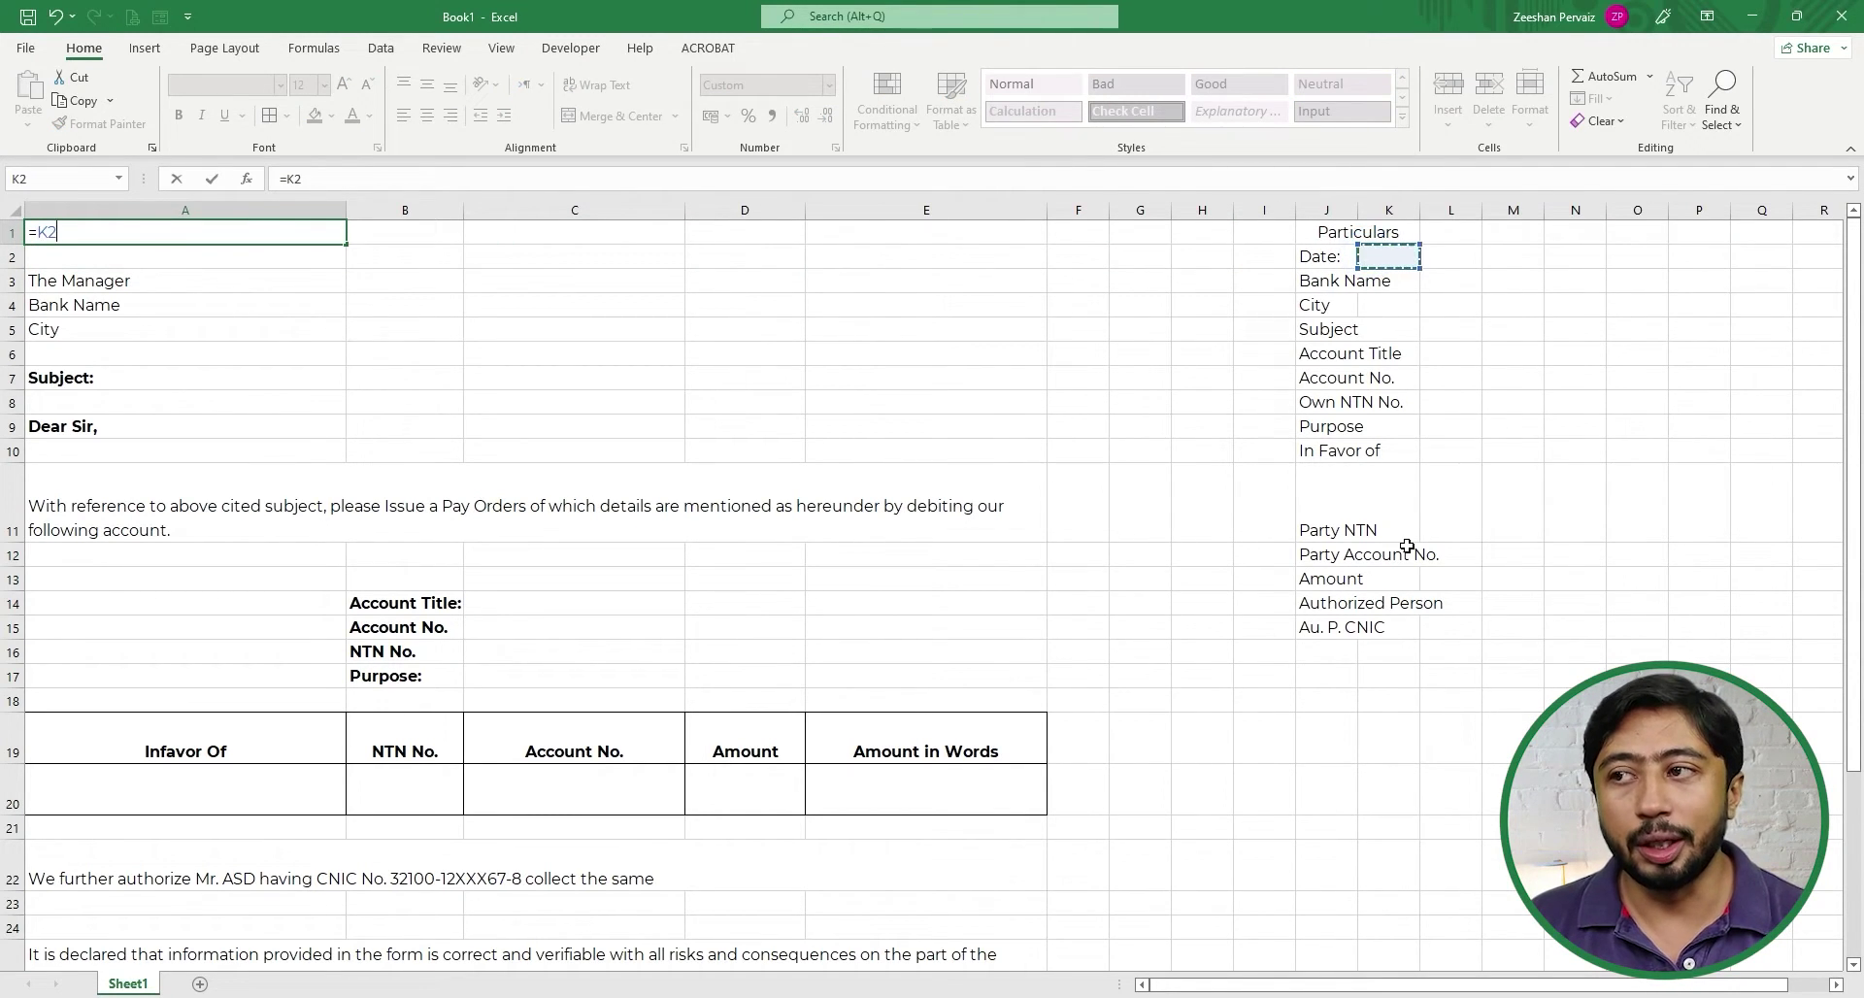
key(Return)
key(Down)
key(Down)
text(+)
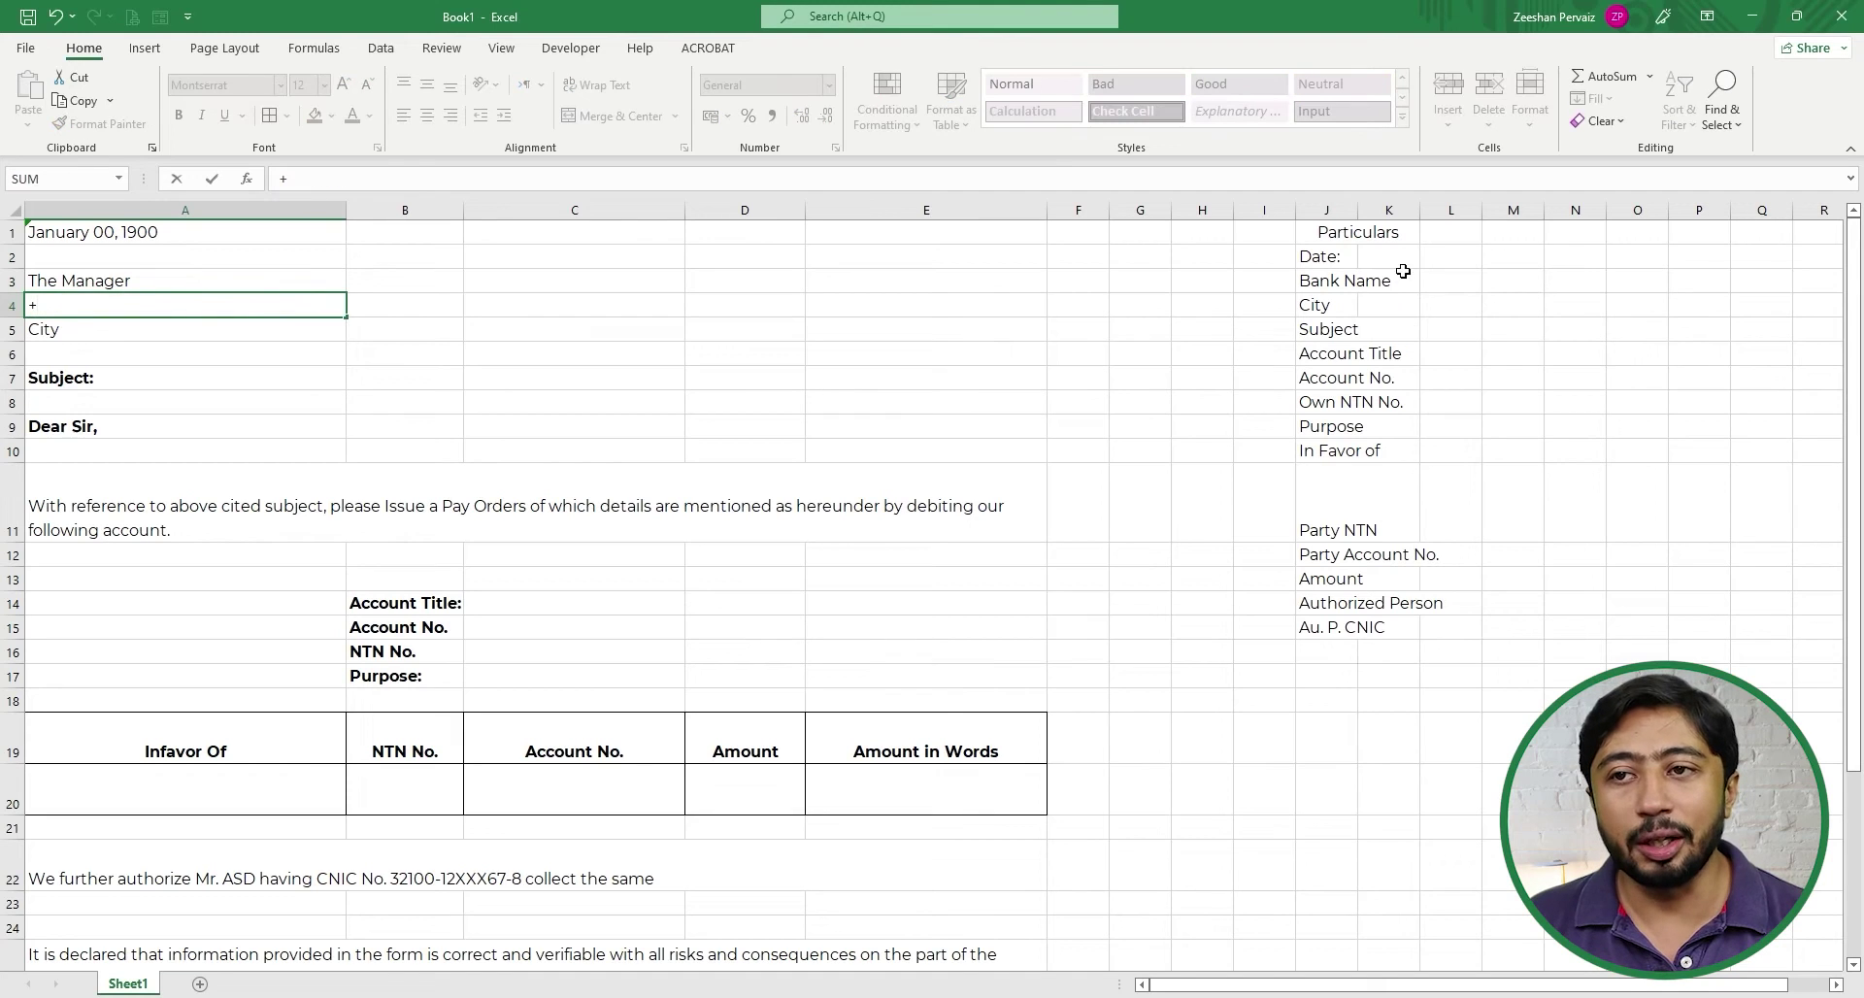
click(1388, 277)
key(Return)
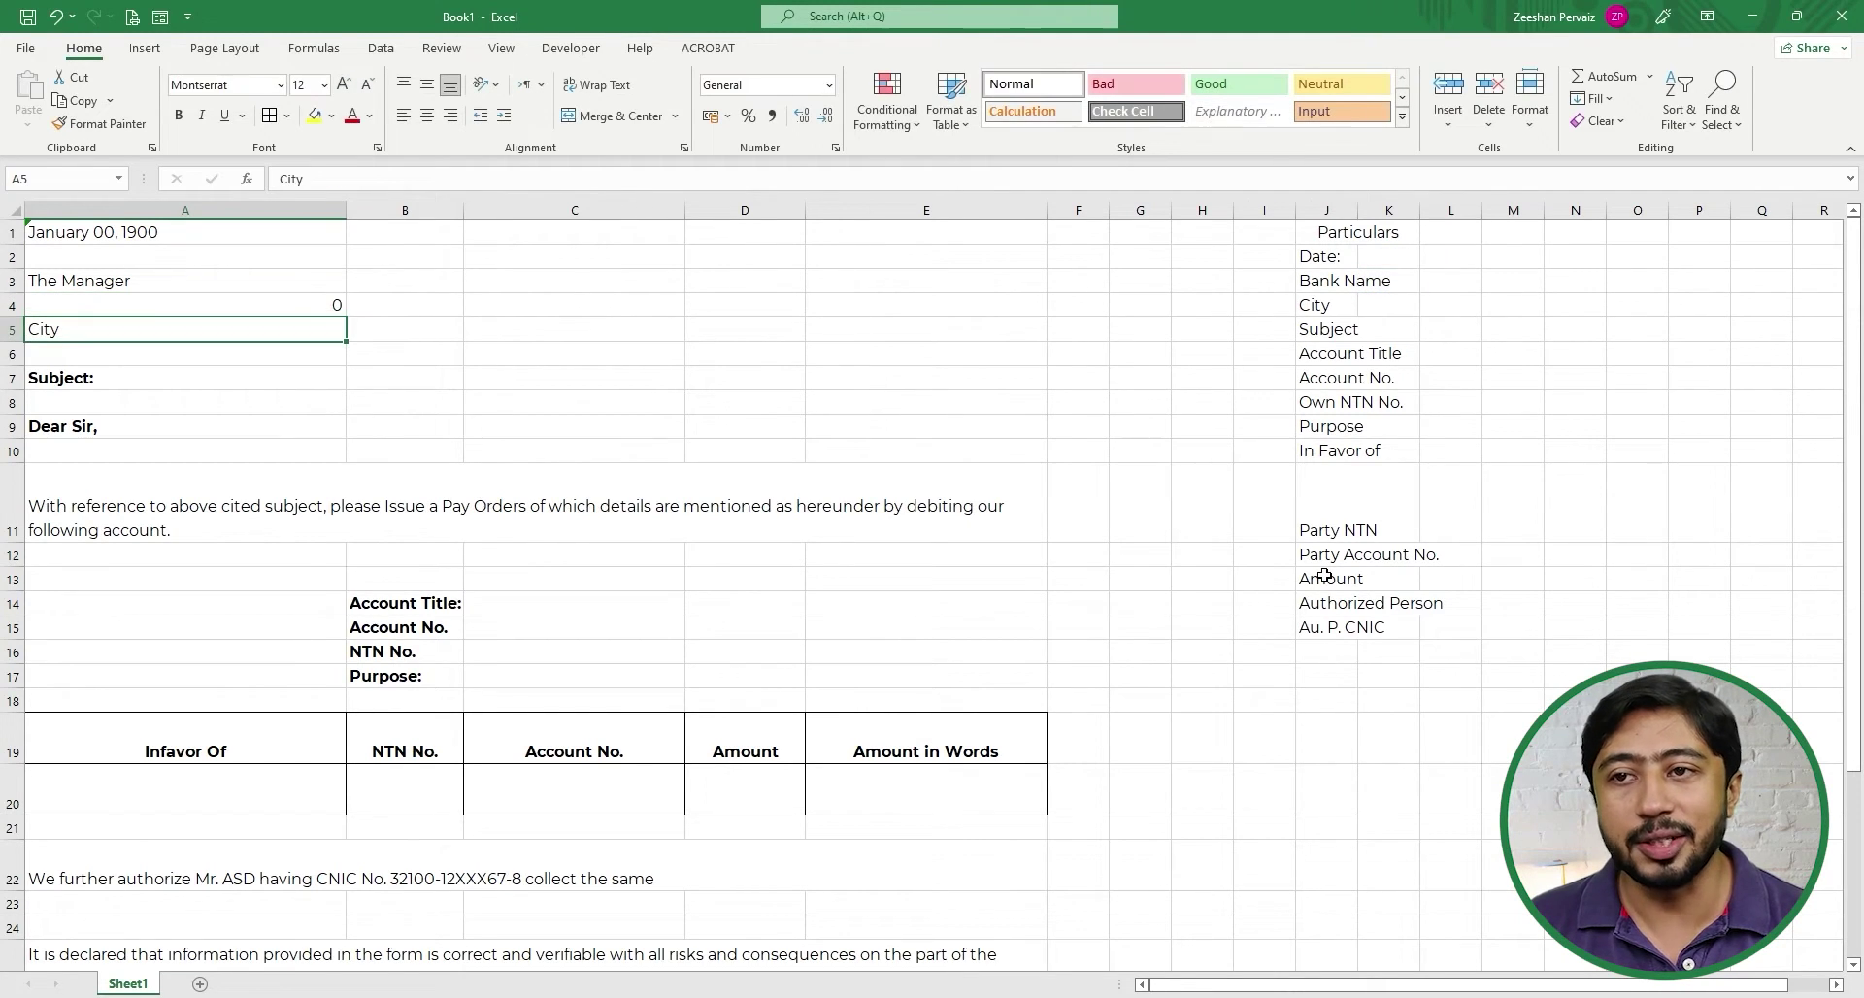
- Widen columns J and K to fit the Particulars labels and values
double_click(1357, 209)
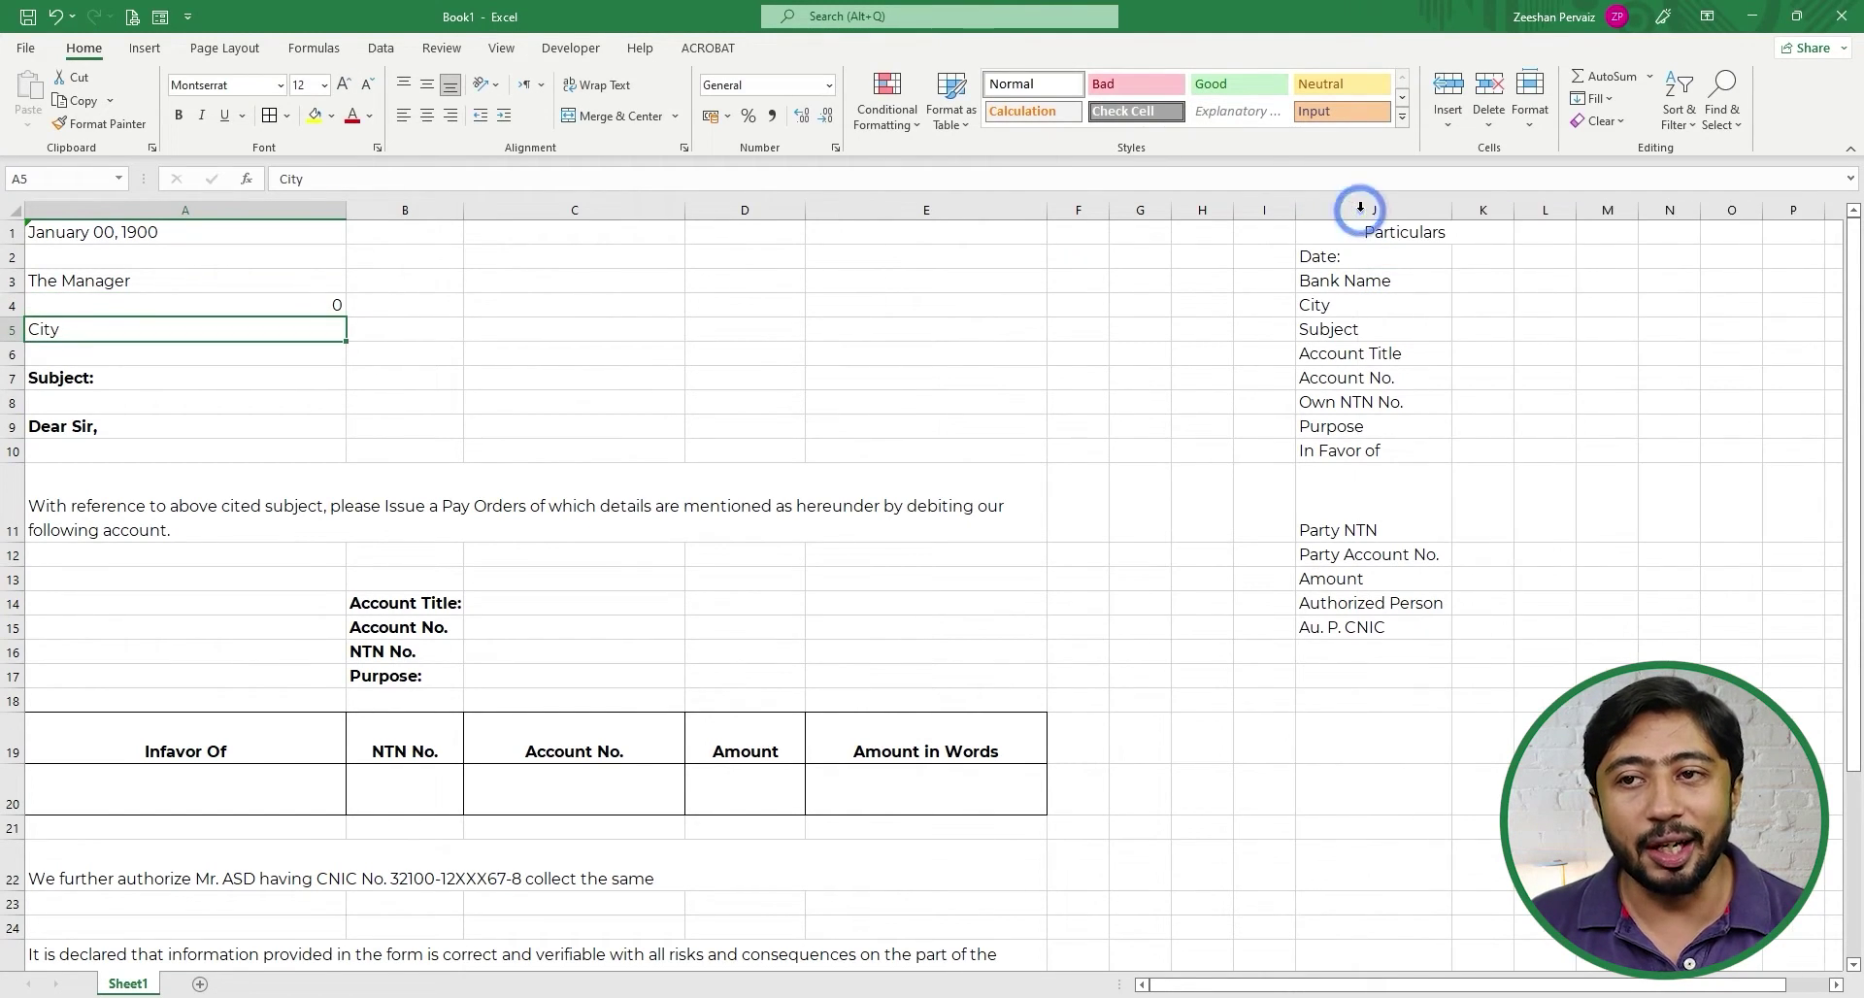
click(1479, 257)
drag(1512, 209, 1635, 207)
click(1455, 296)
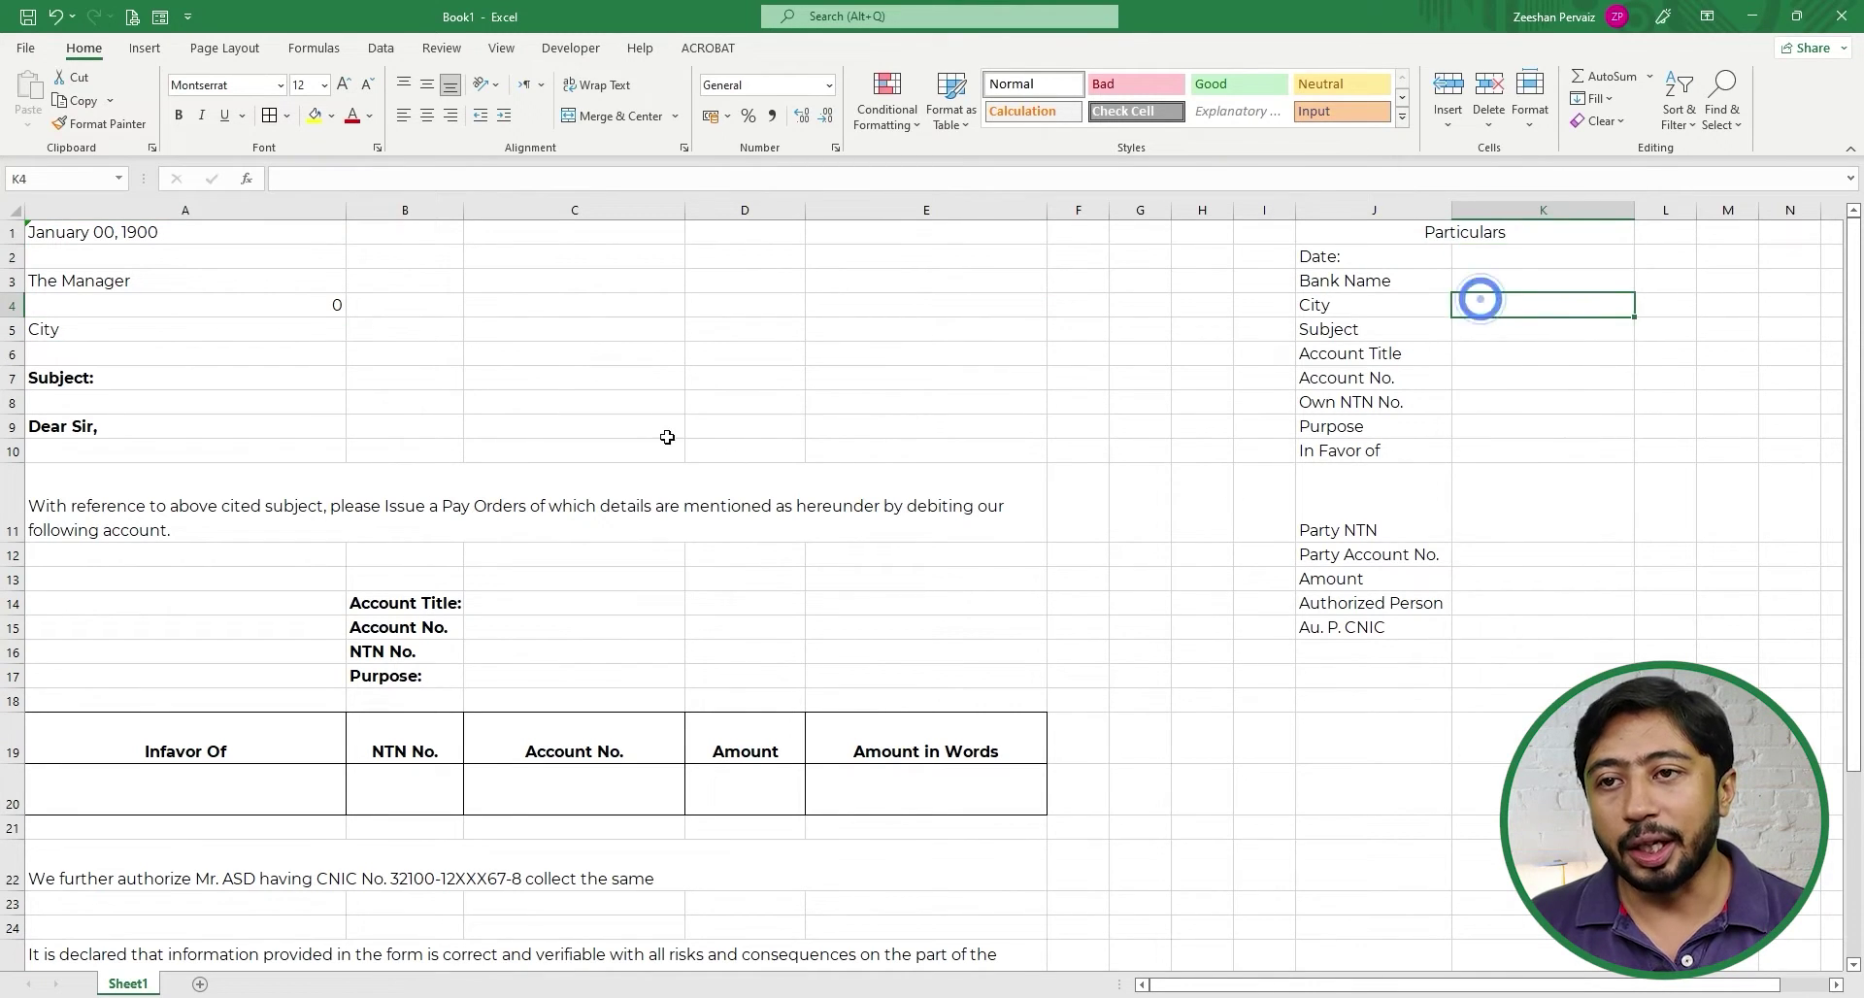
- Link A5 to the City value in K4 with the formula +K4
click(115, 320)
text(+)
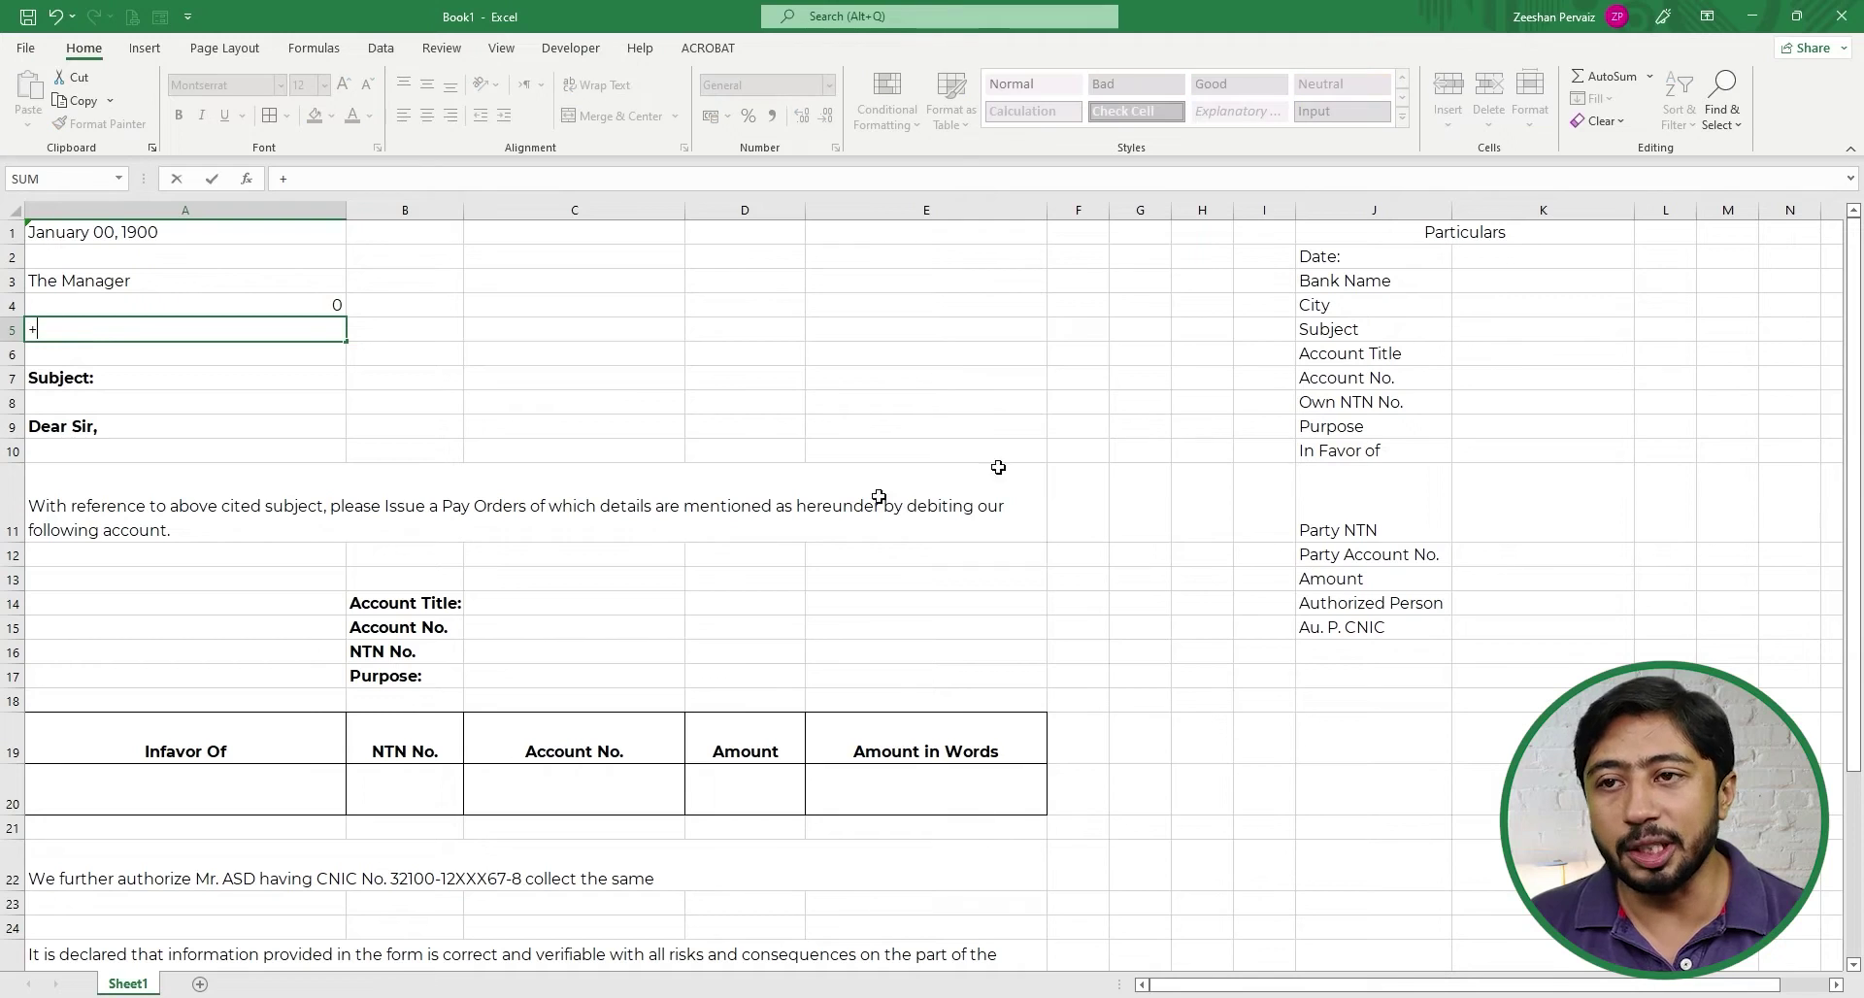
click(1553, 307)
key(Return)
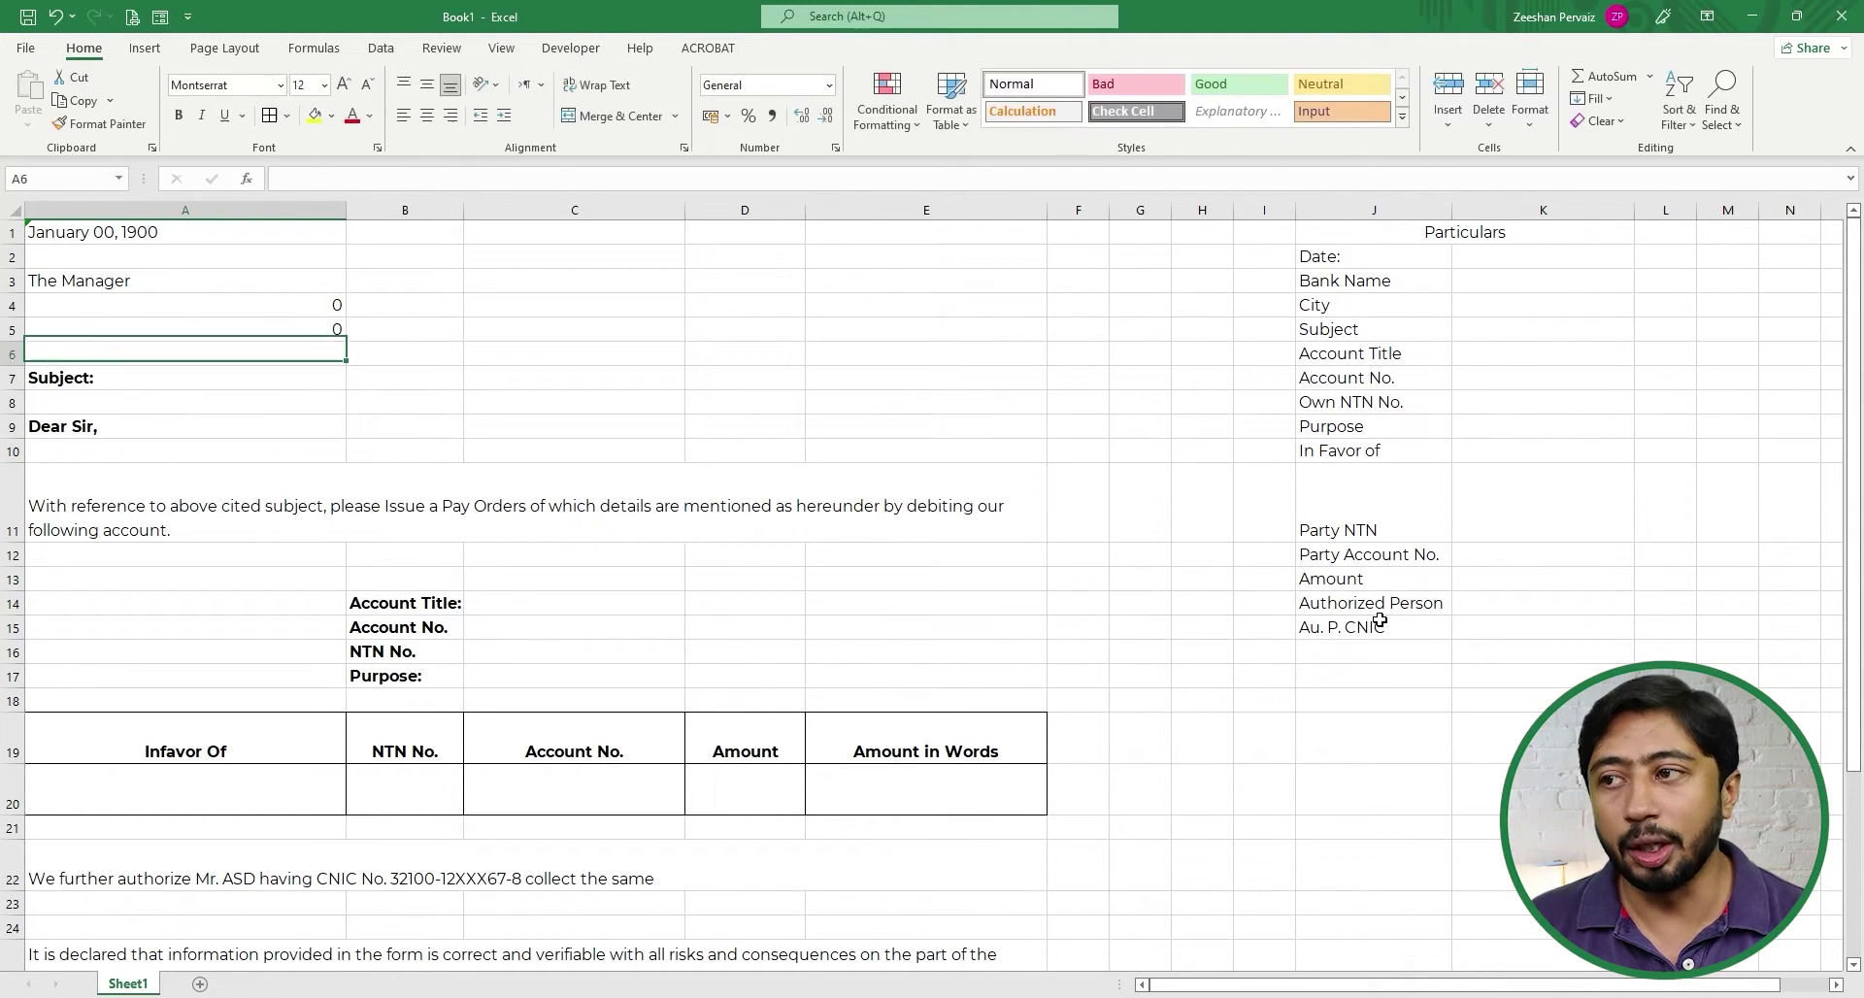
key(Down)
key(Down)
key(Up)
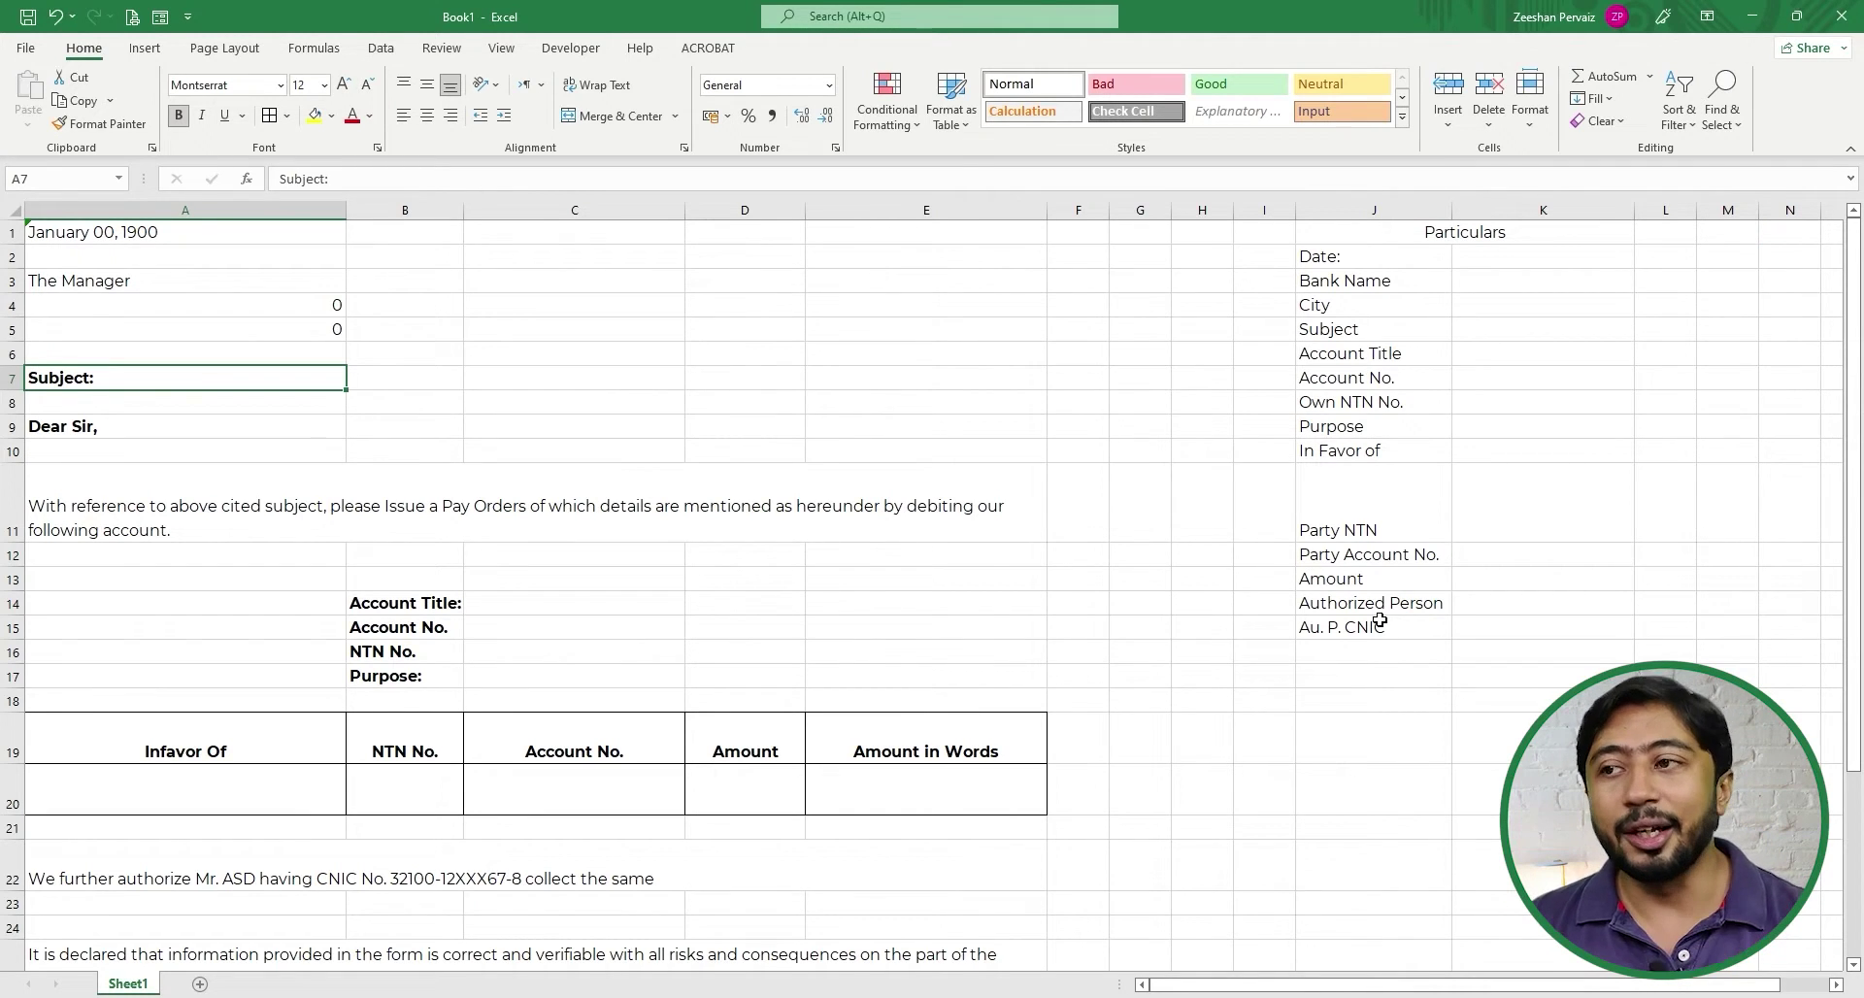
key(Down)
key(Down)
key(Down)
key(Down)
key(Down)
key(Down)
key(Down)
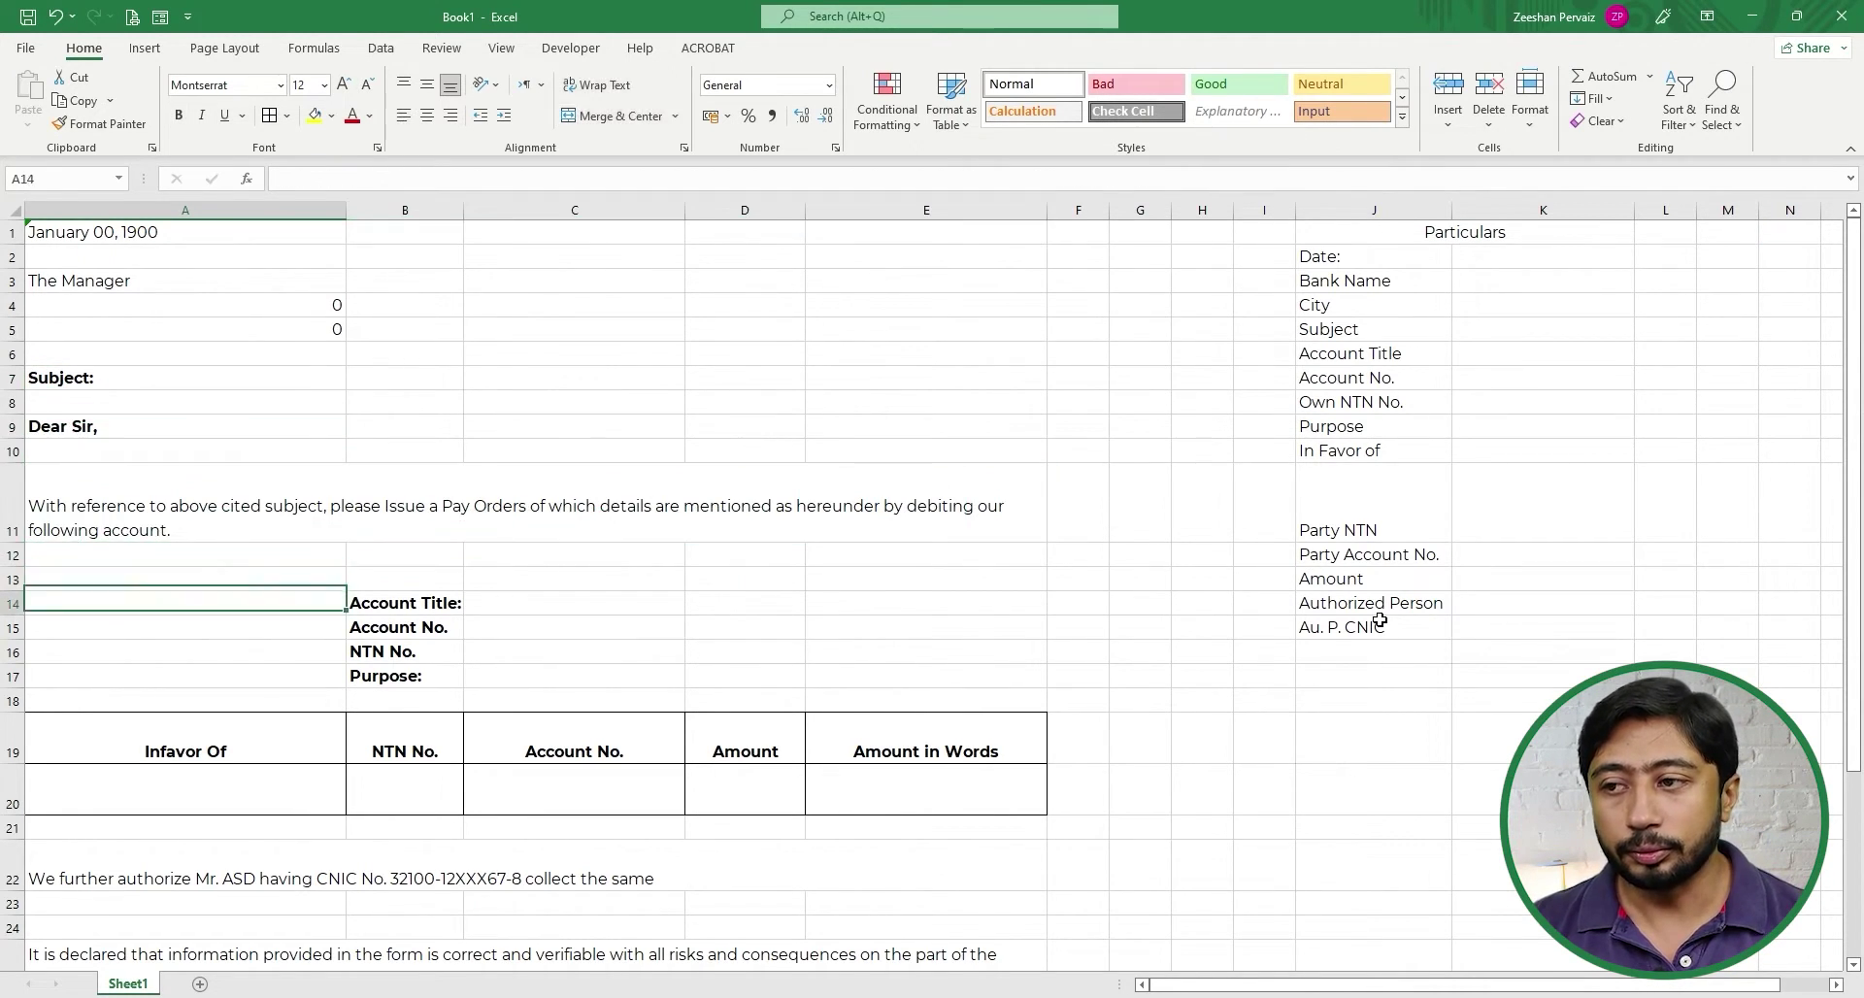
key(Right)
key(Right)
- Link C14 to the Account Title in K6 with +K6 and copy that formula into C15:C17
text(+)
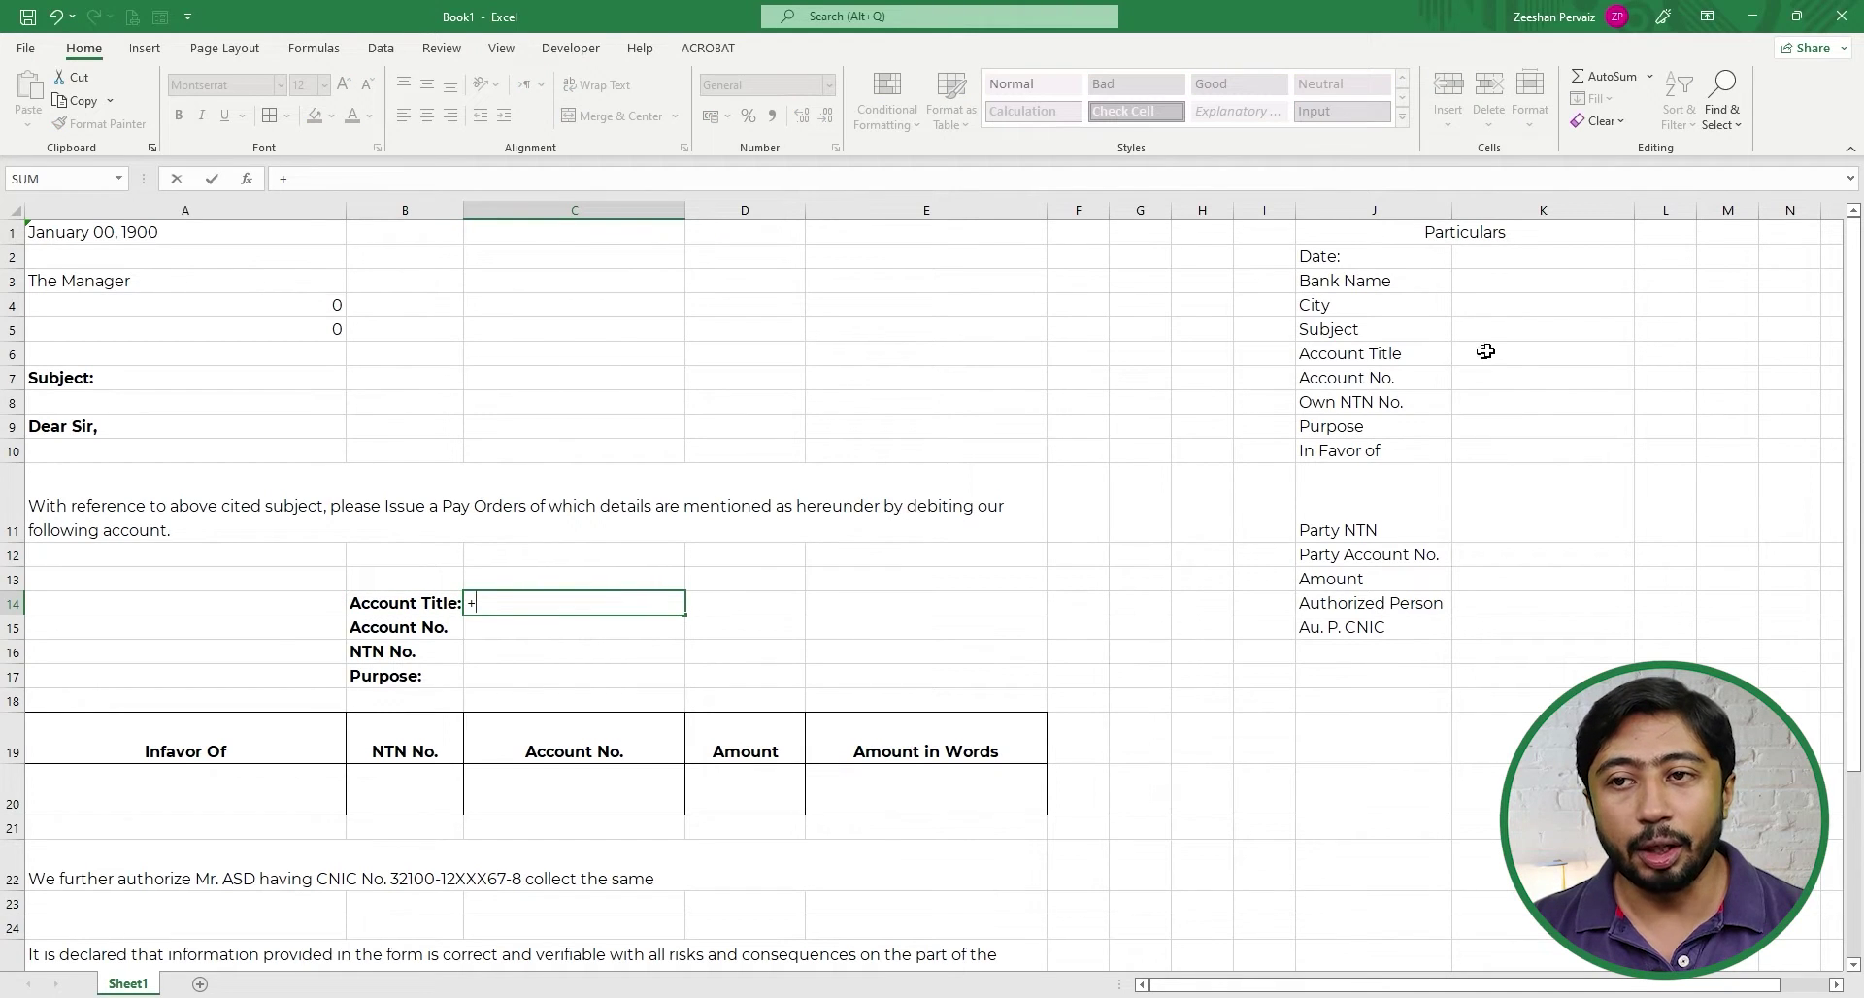
click(1486, 351)
key(Return)
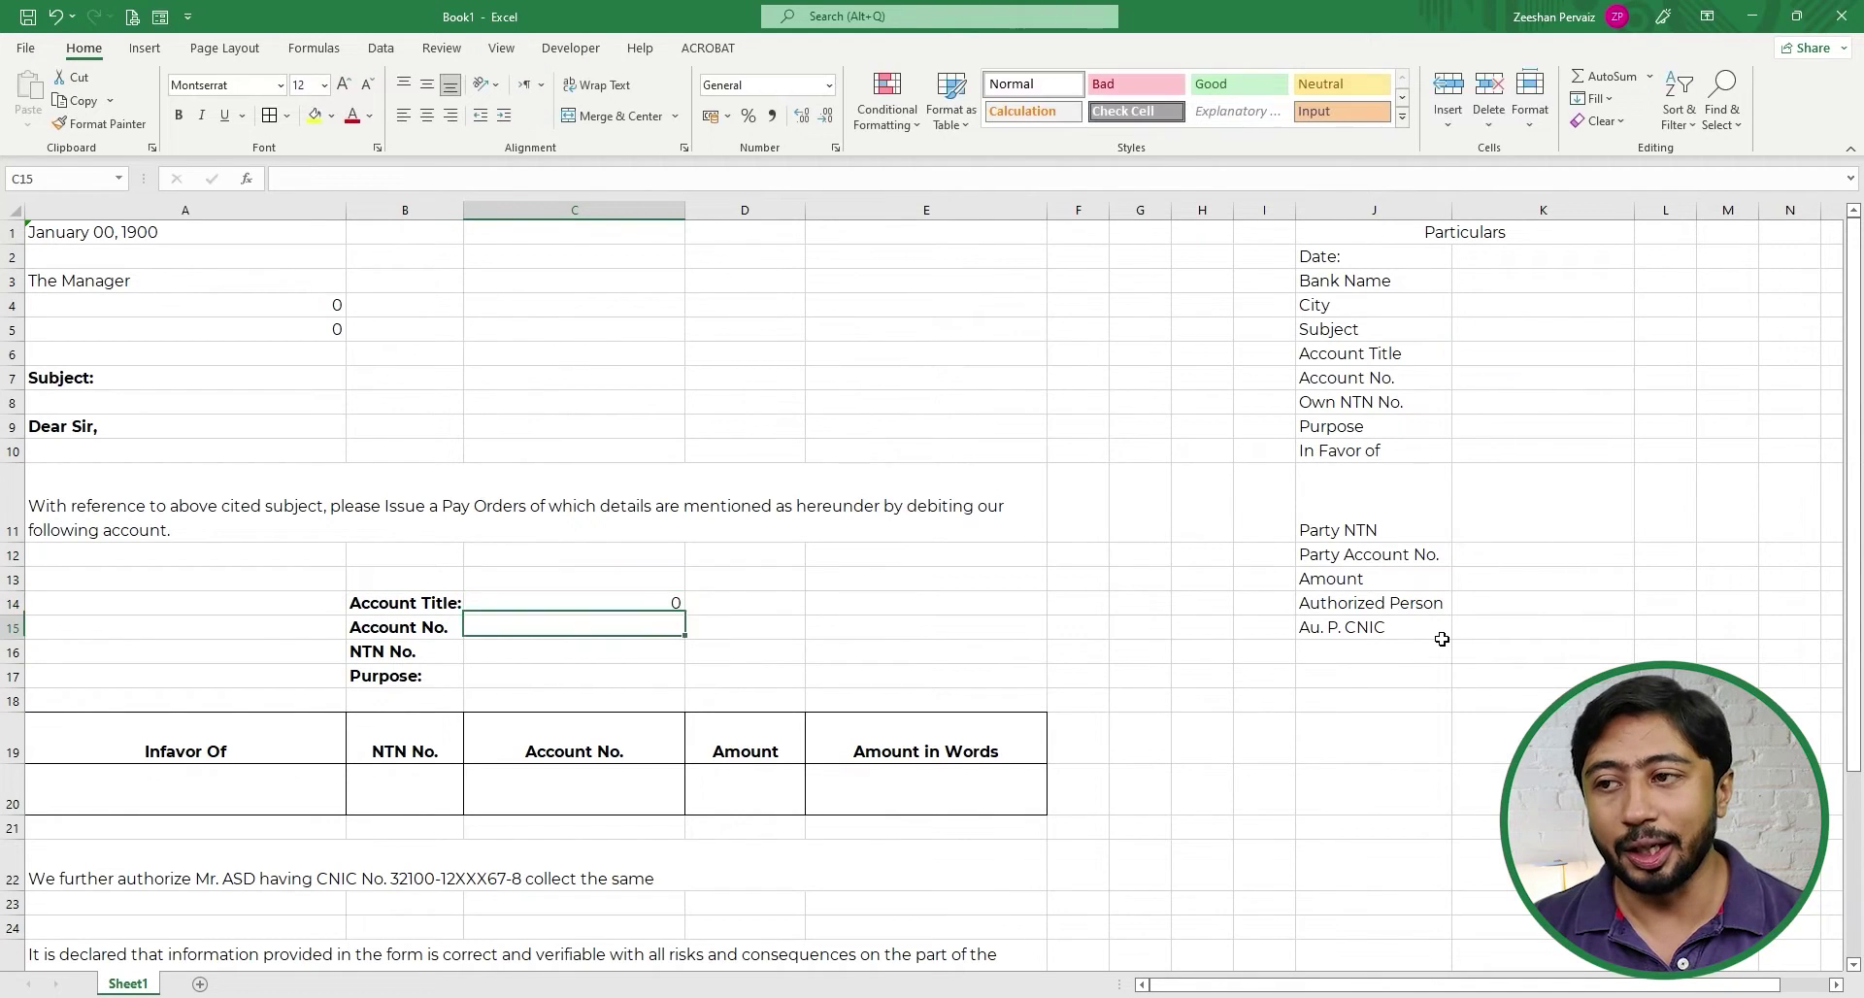
key(Up)
key(ctrl+c)
key(Down)
key(shift+Down)
key(shift+Down)
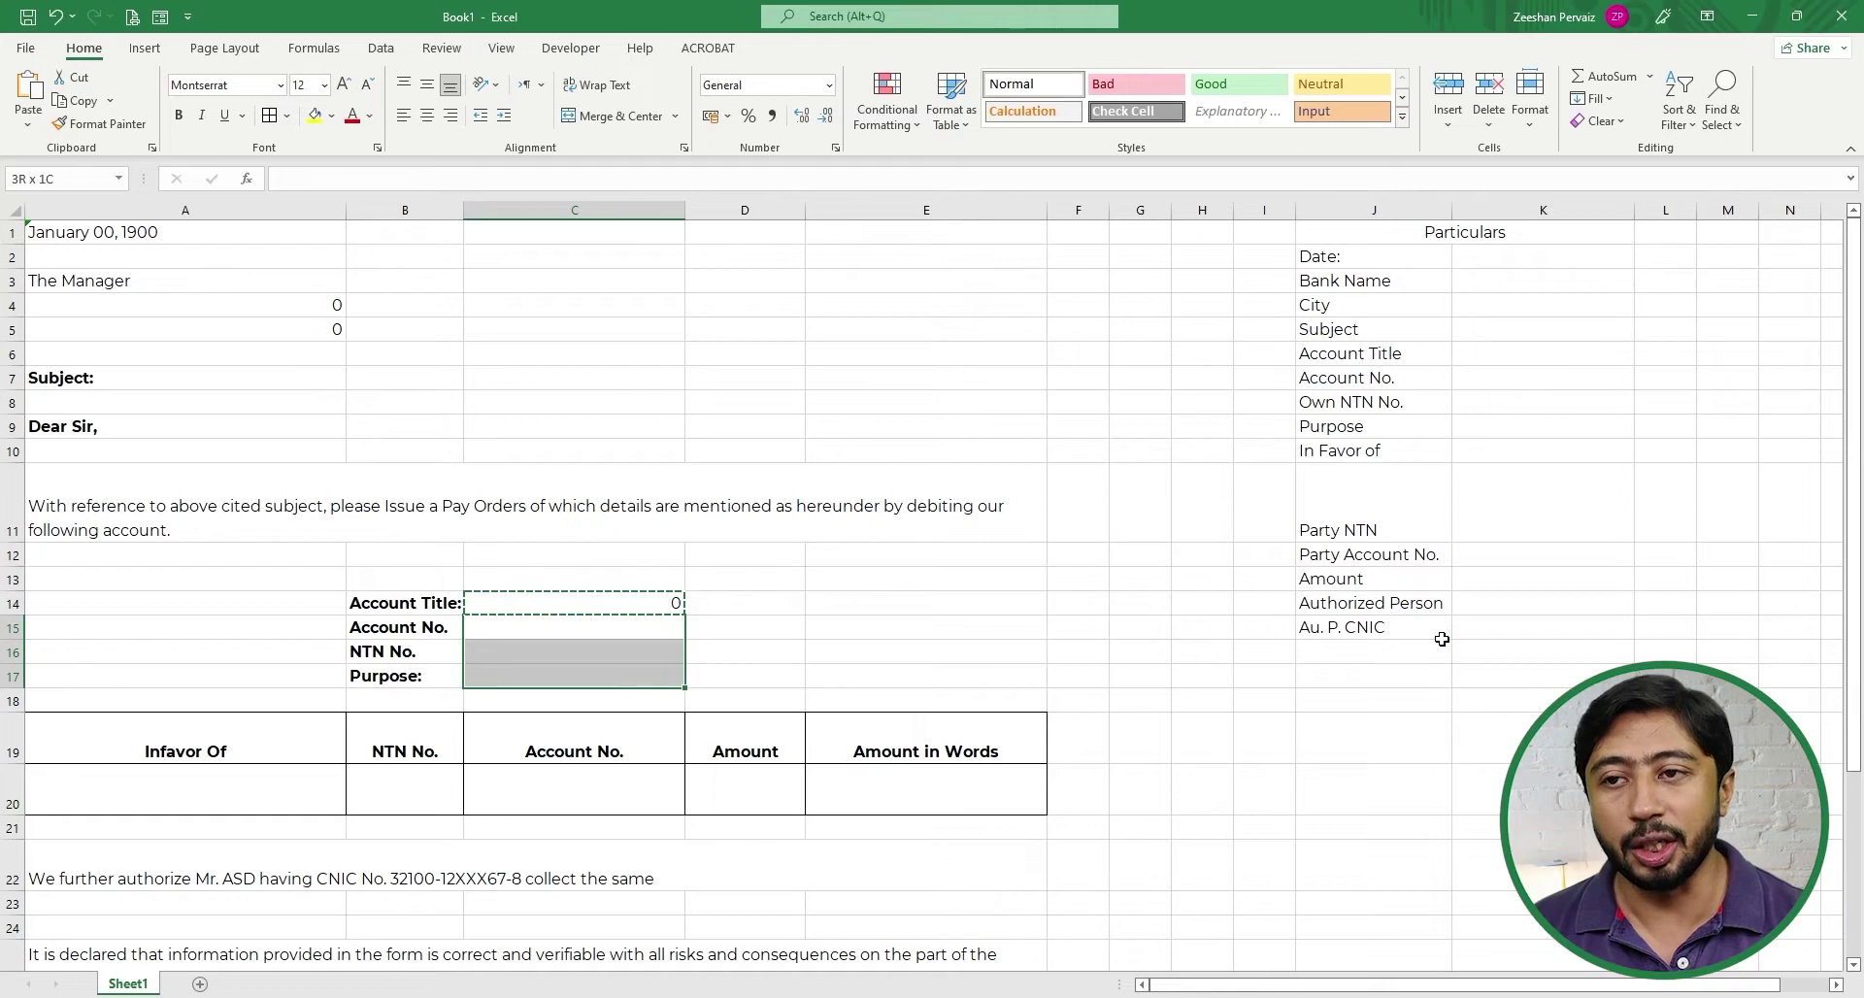
key(Return)
- Link payee cells A20 and B20 to In Favor of (K10) and Party NTN (K11)
key(Down)
key(Down)
key(Down)
key(Down)
key(Left)
key(Left)
key(Down)
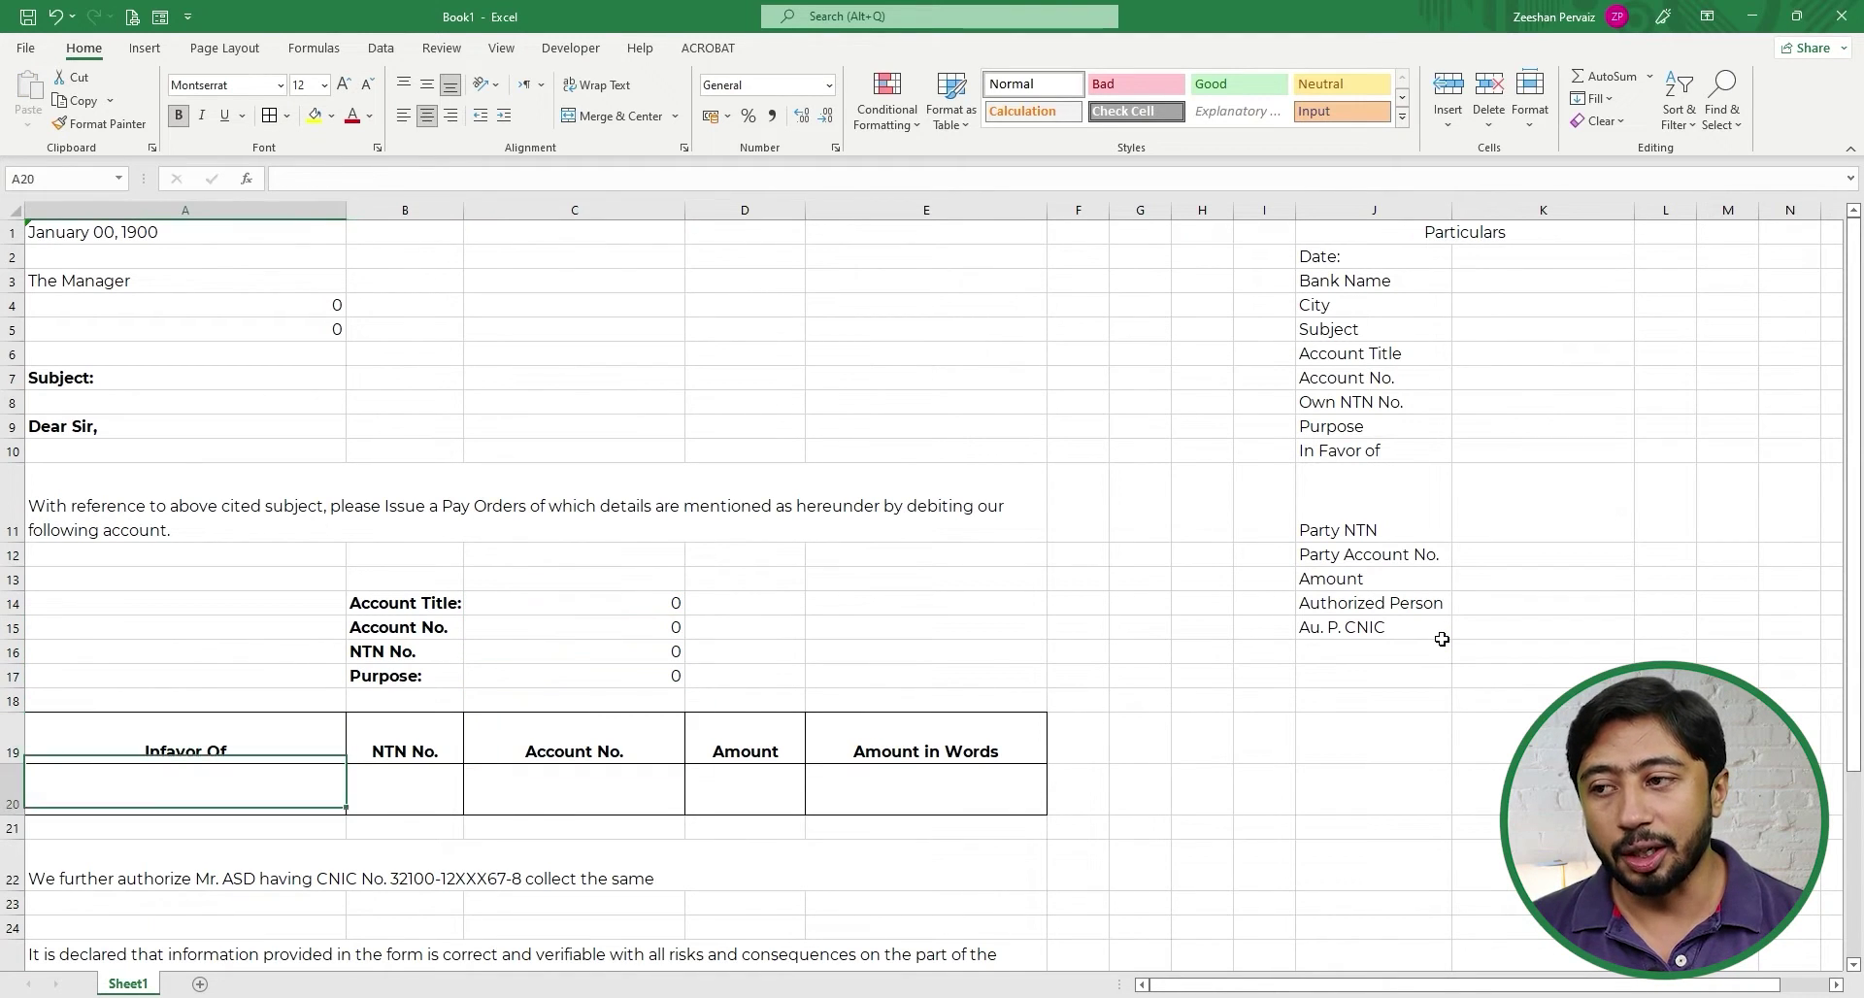
text(+)
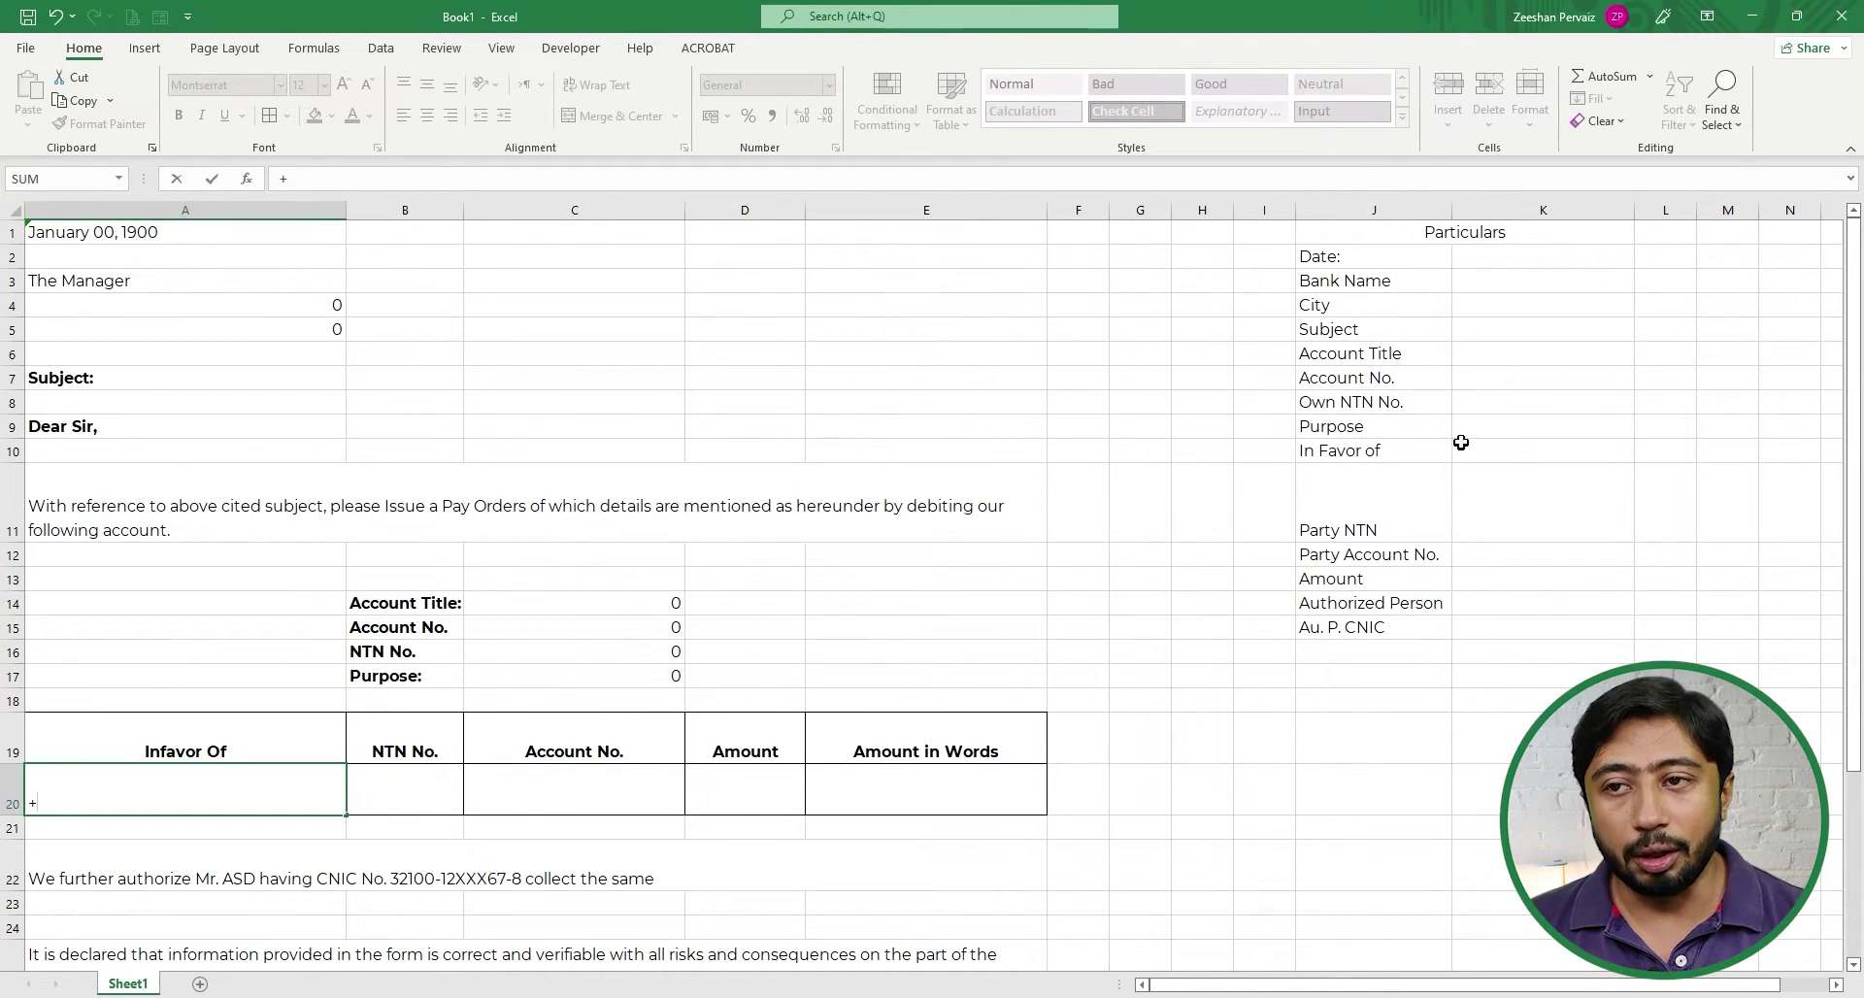
click(1474, 439)
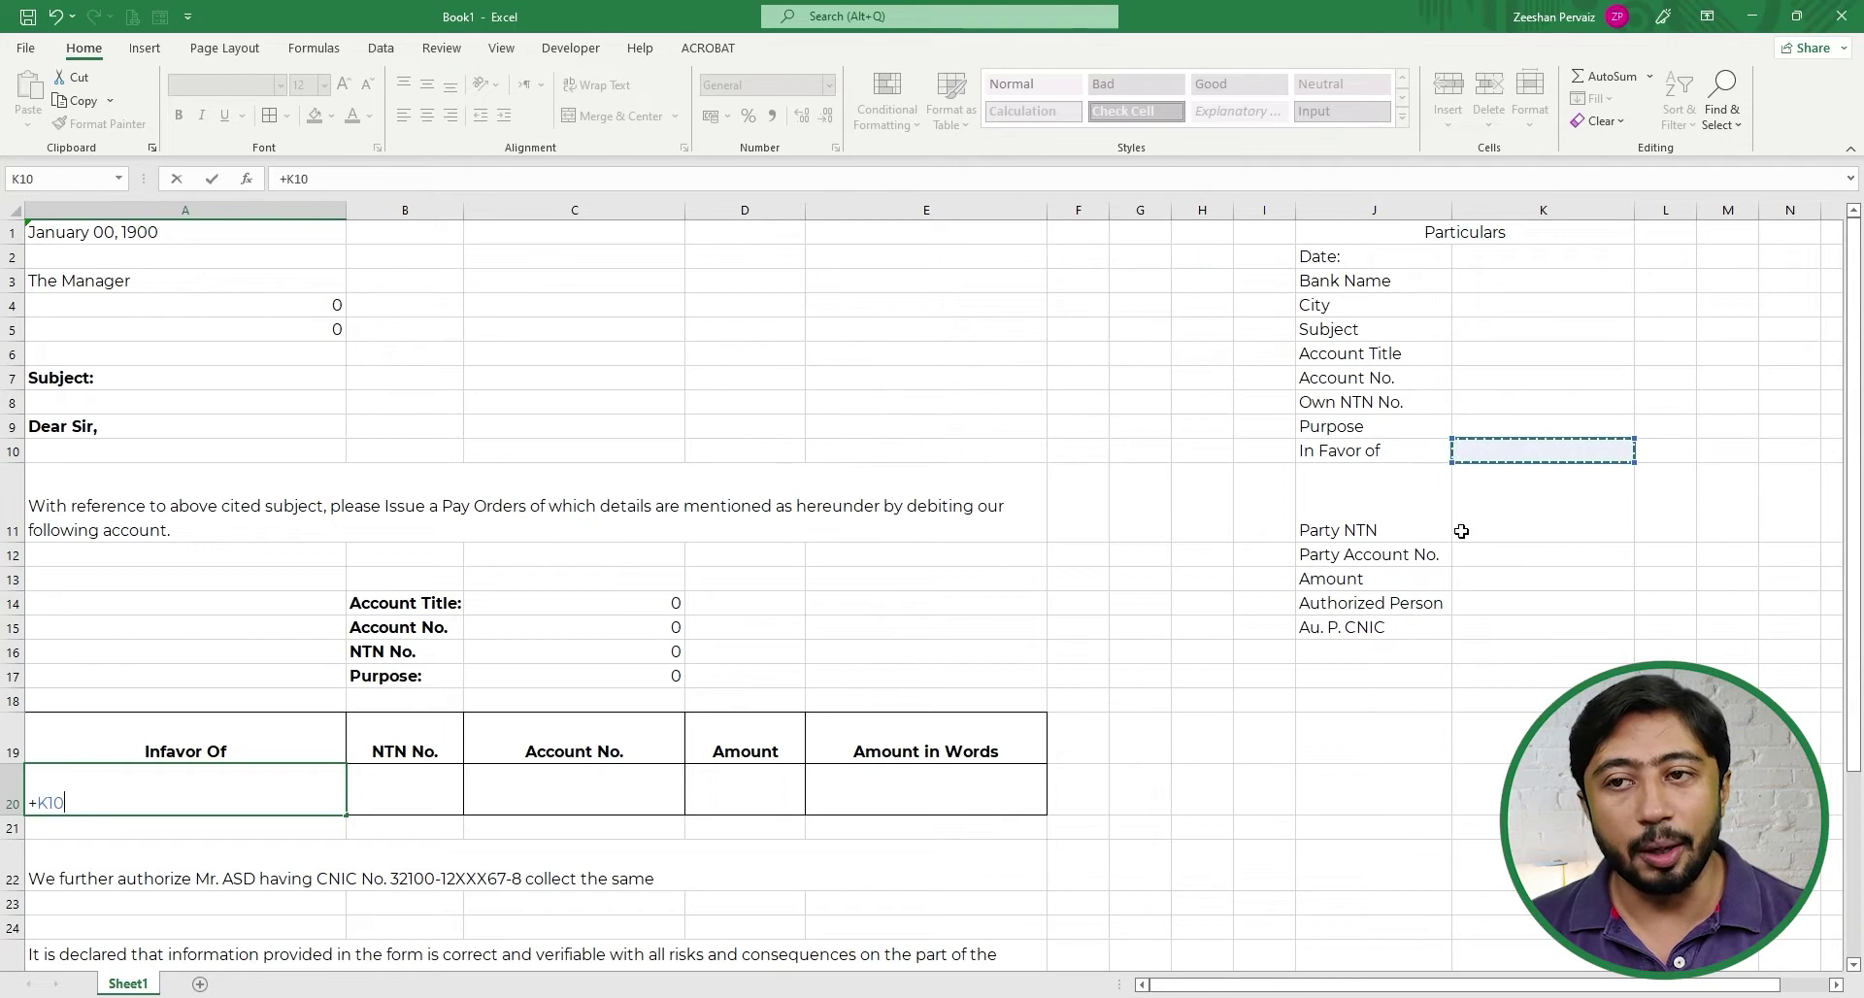
key(ctrl+Return)
key(Right)
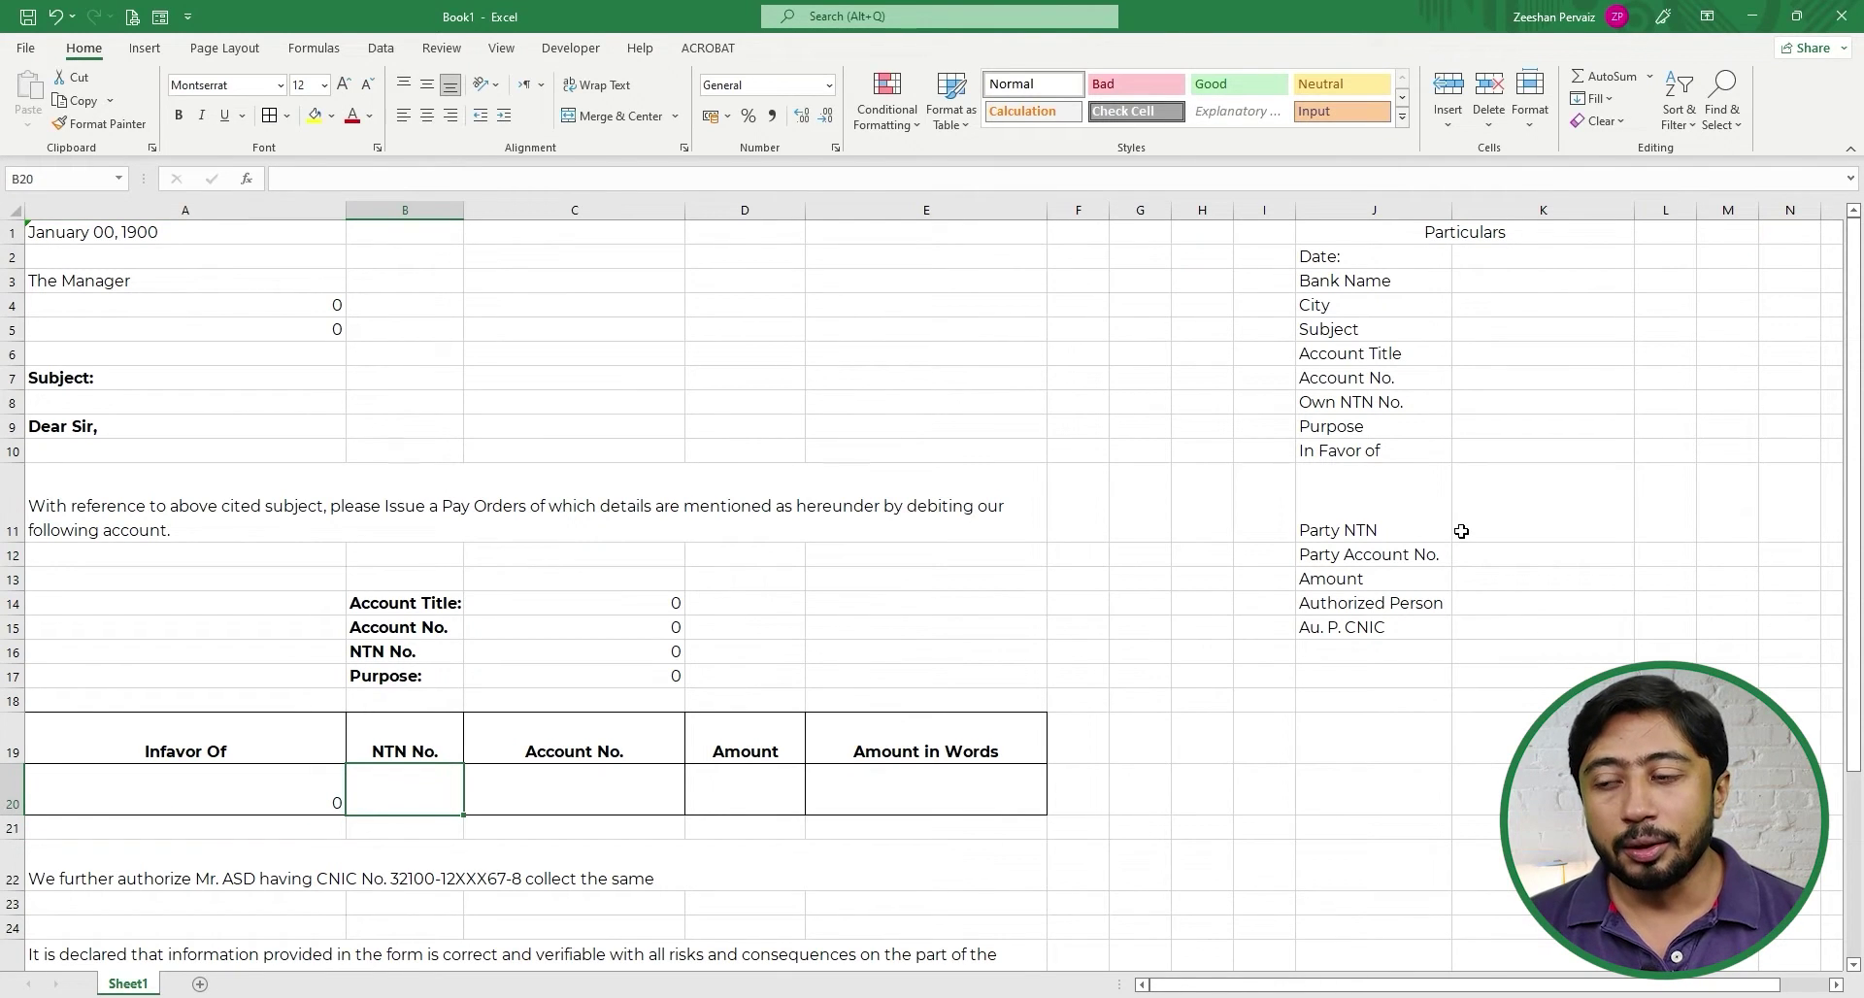
text(+)
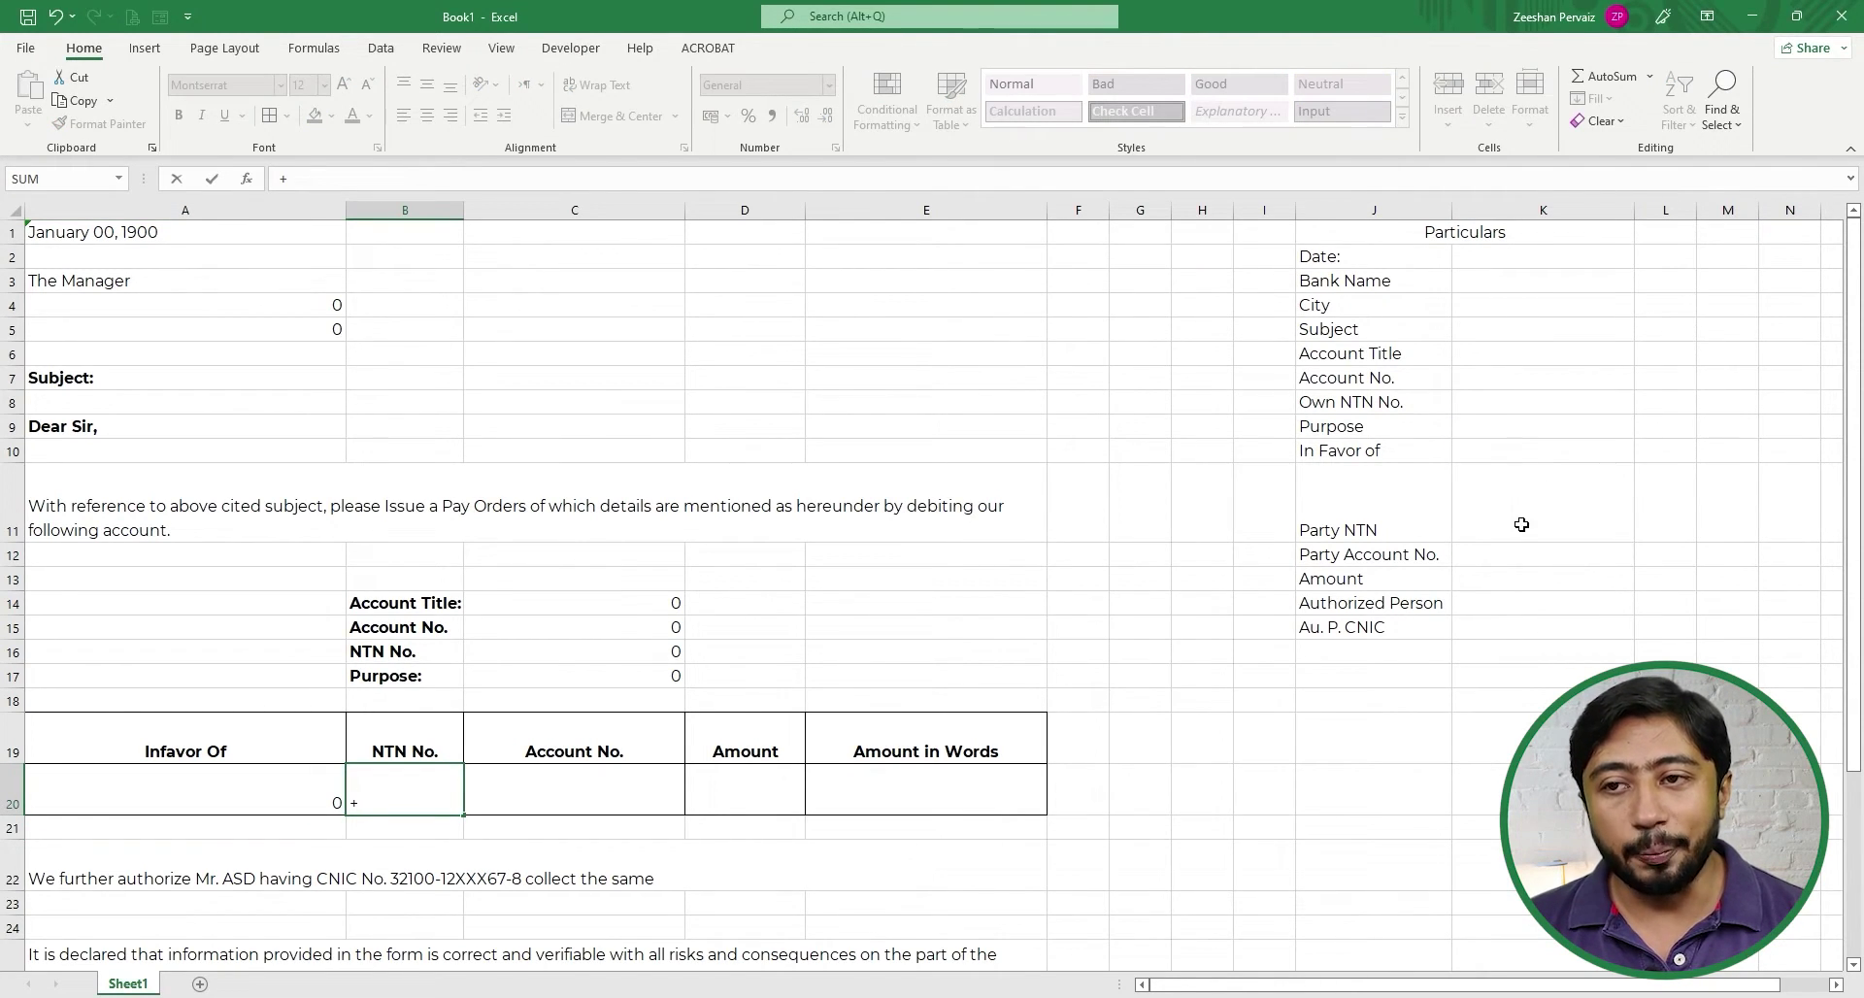
click(1521, 524)
key(ctrl+Return)
- Link payee cells C20 and D20 to Party Account No. (K12) and Amount (K13)
click(611, 784)
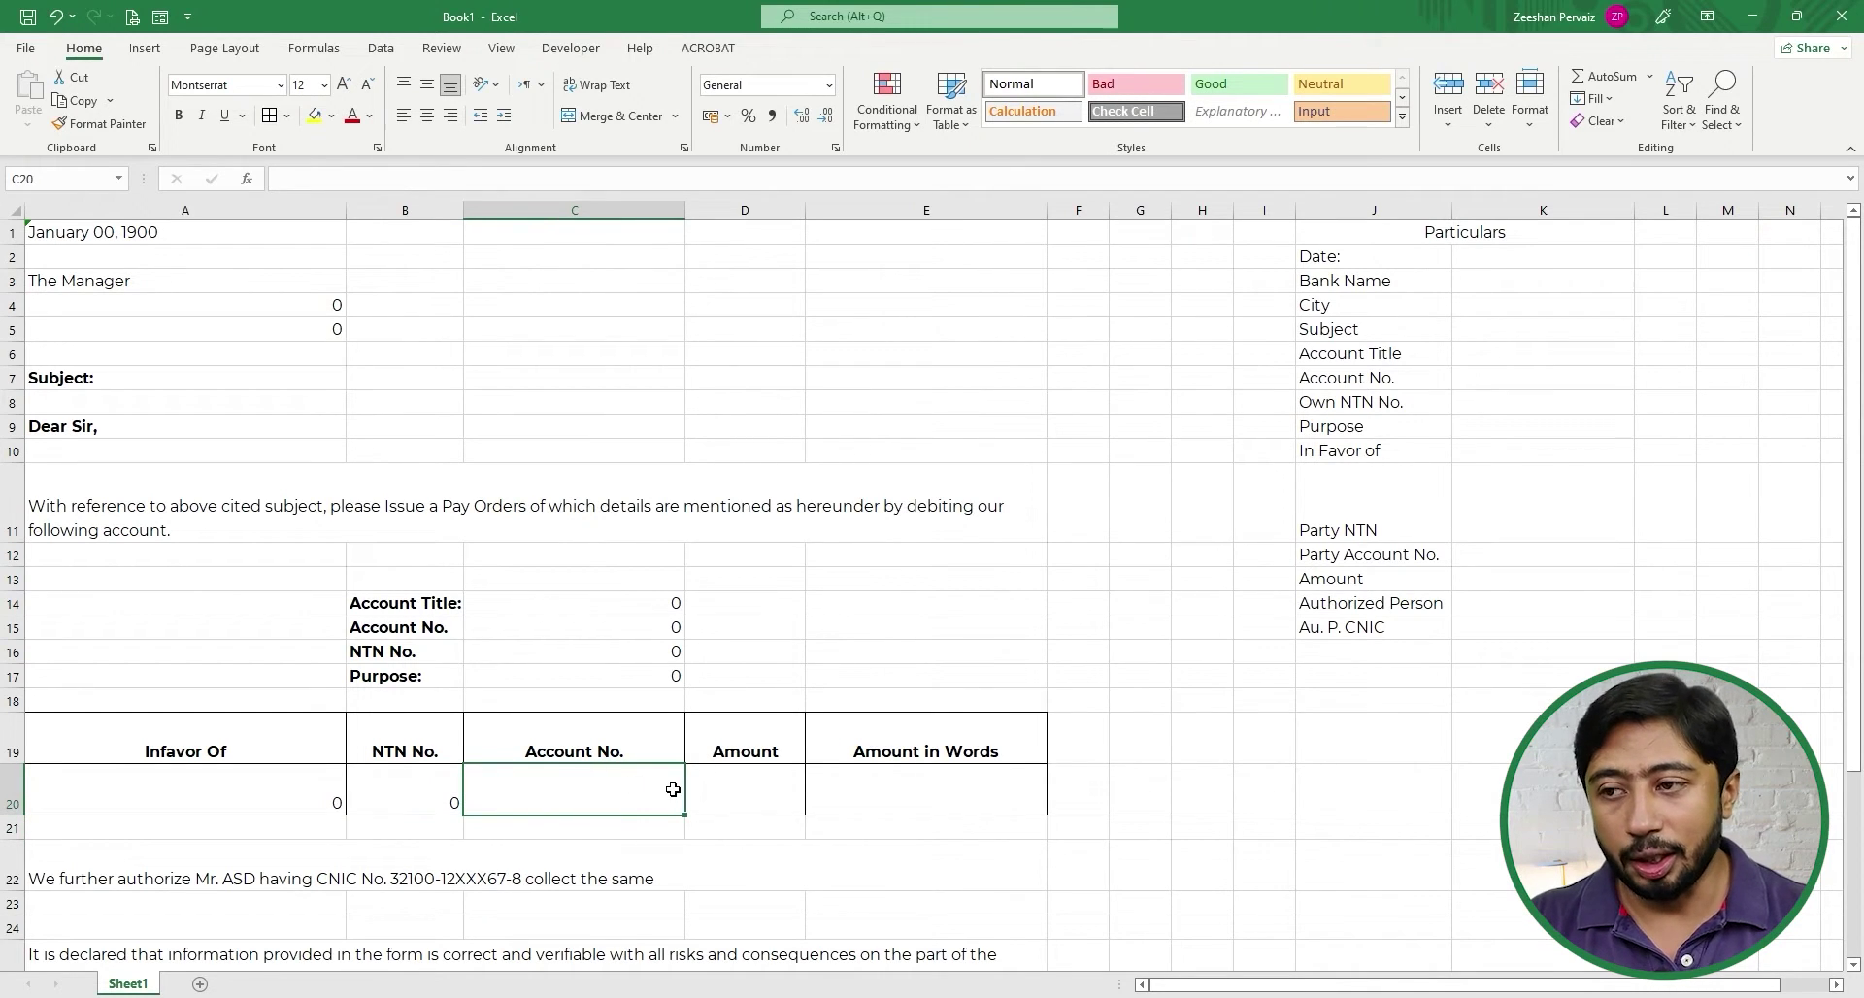
text(=)
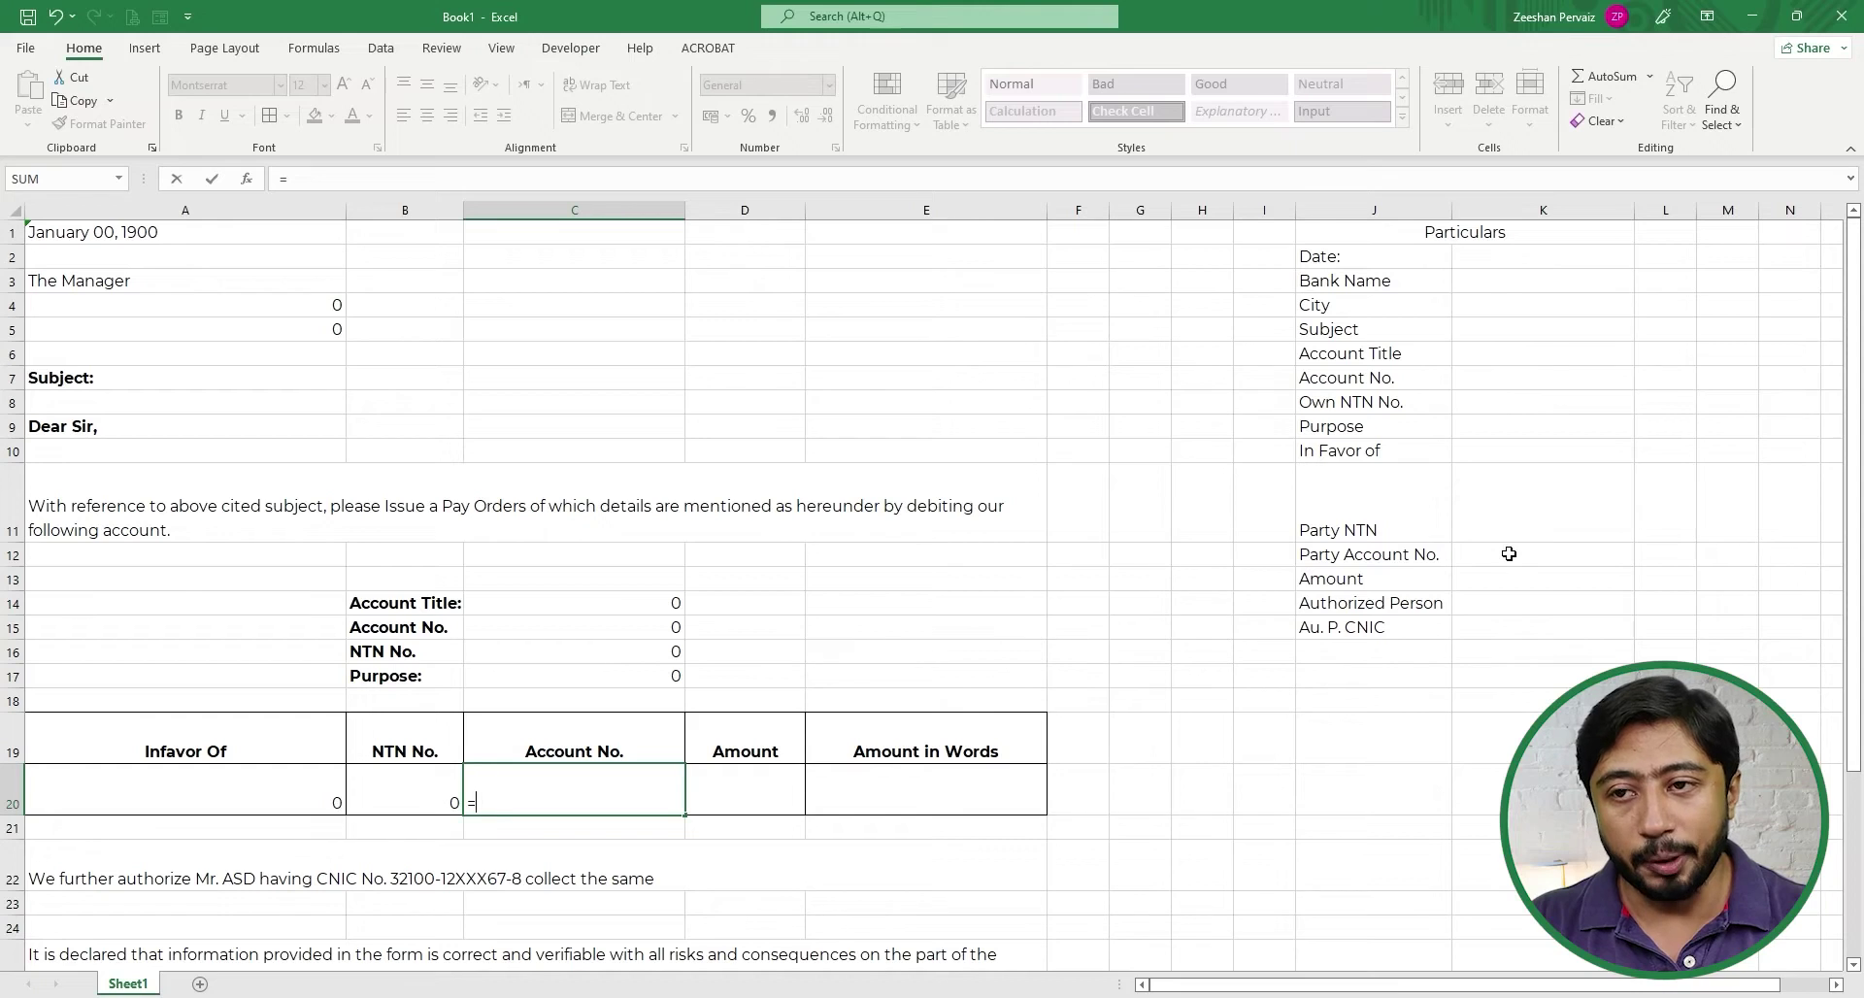
click(1508, 553)
key(Return)
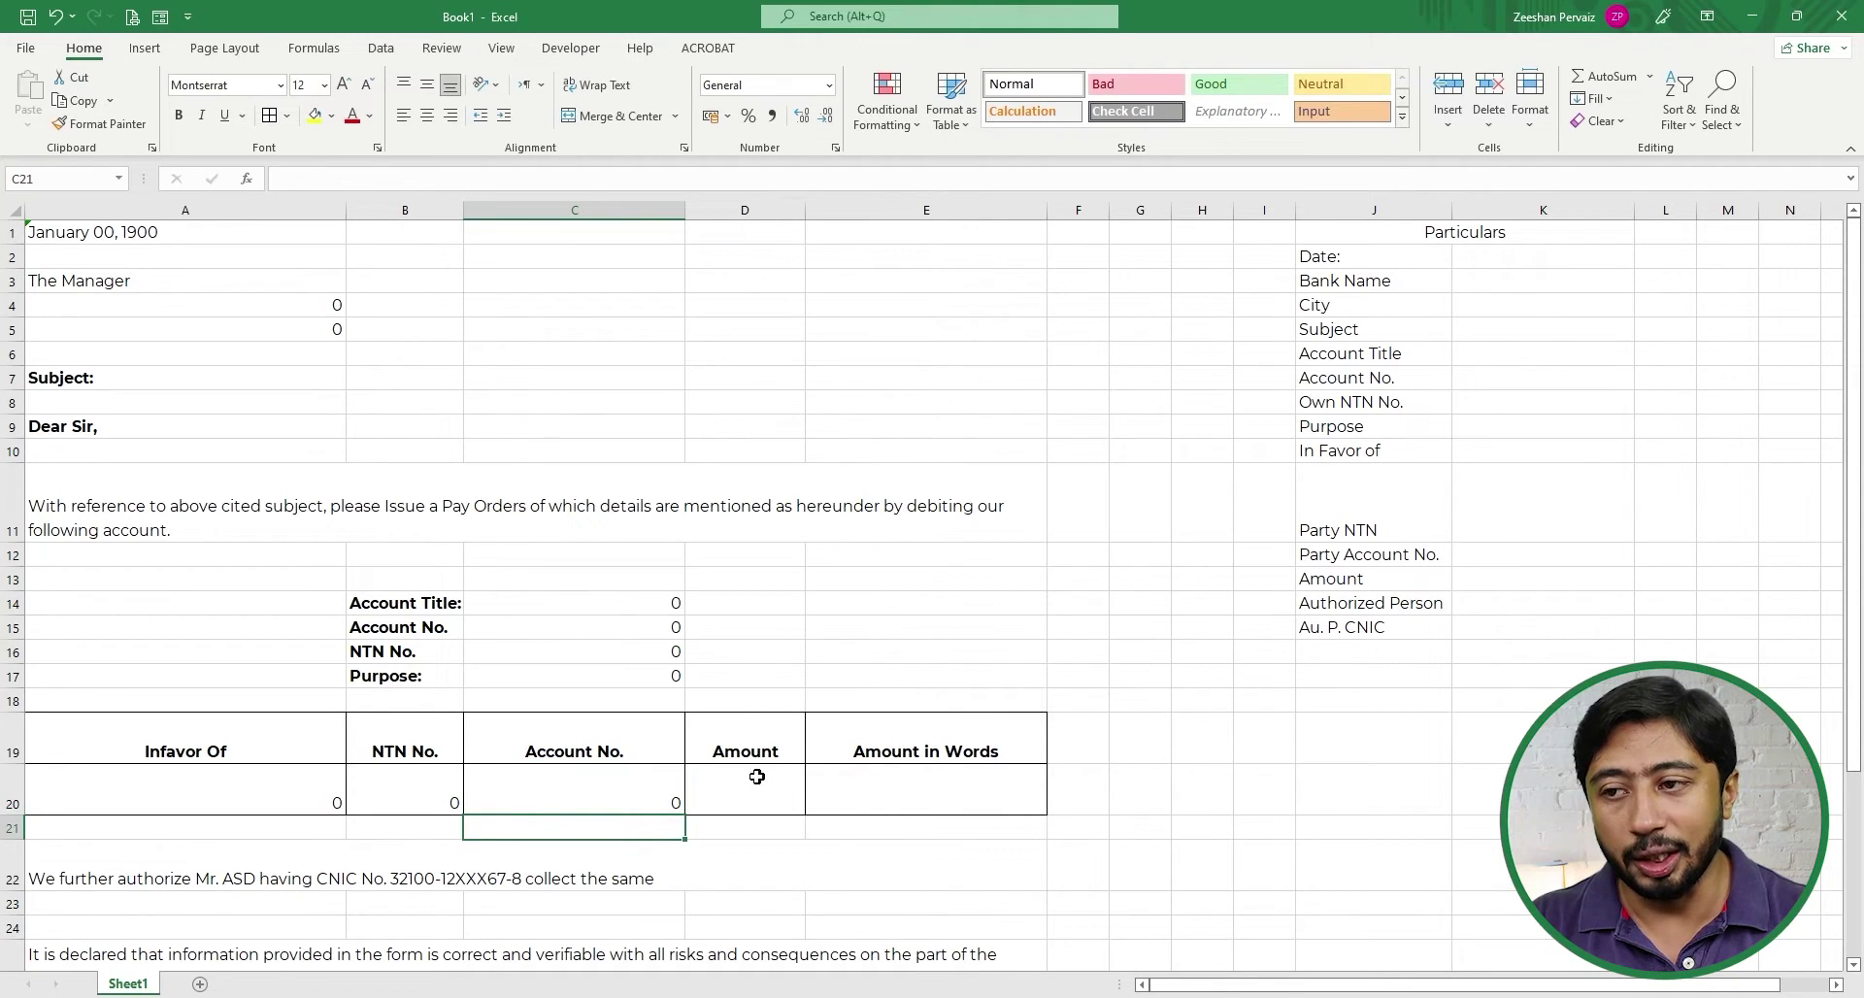
click(757, 776)
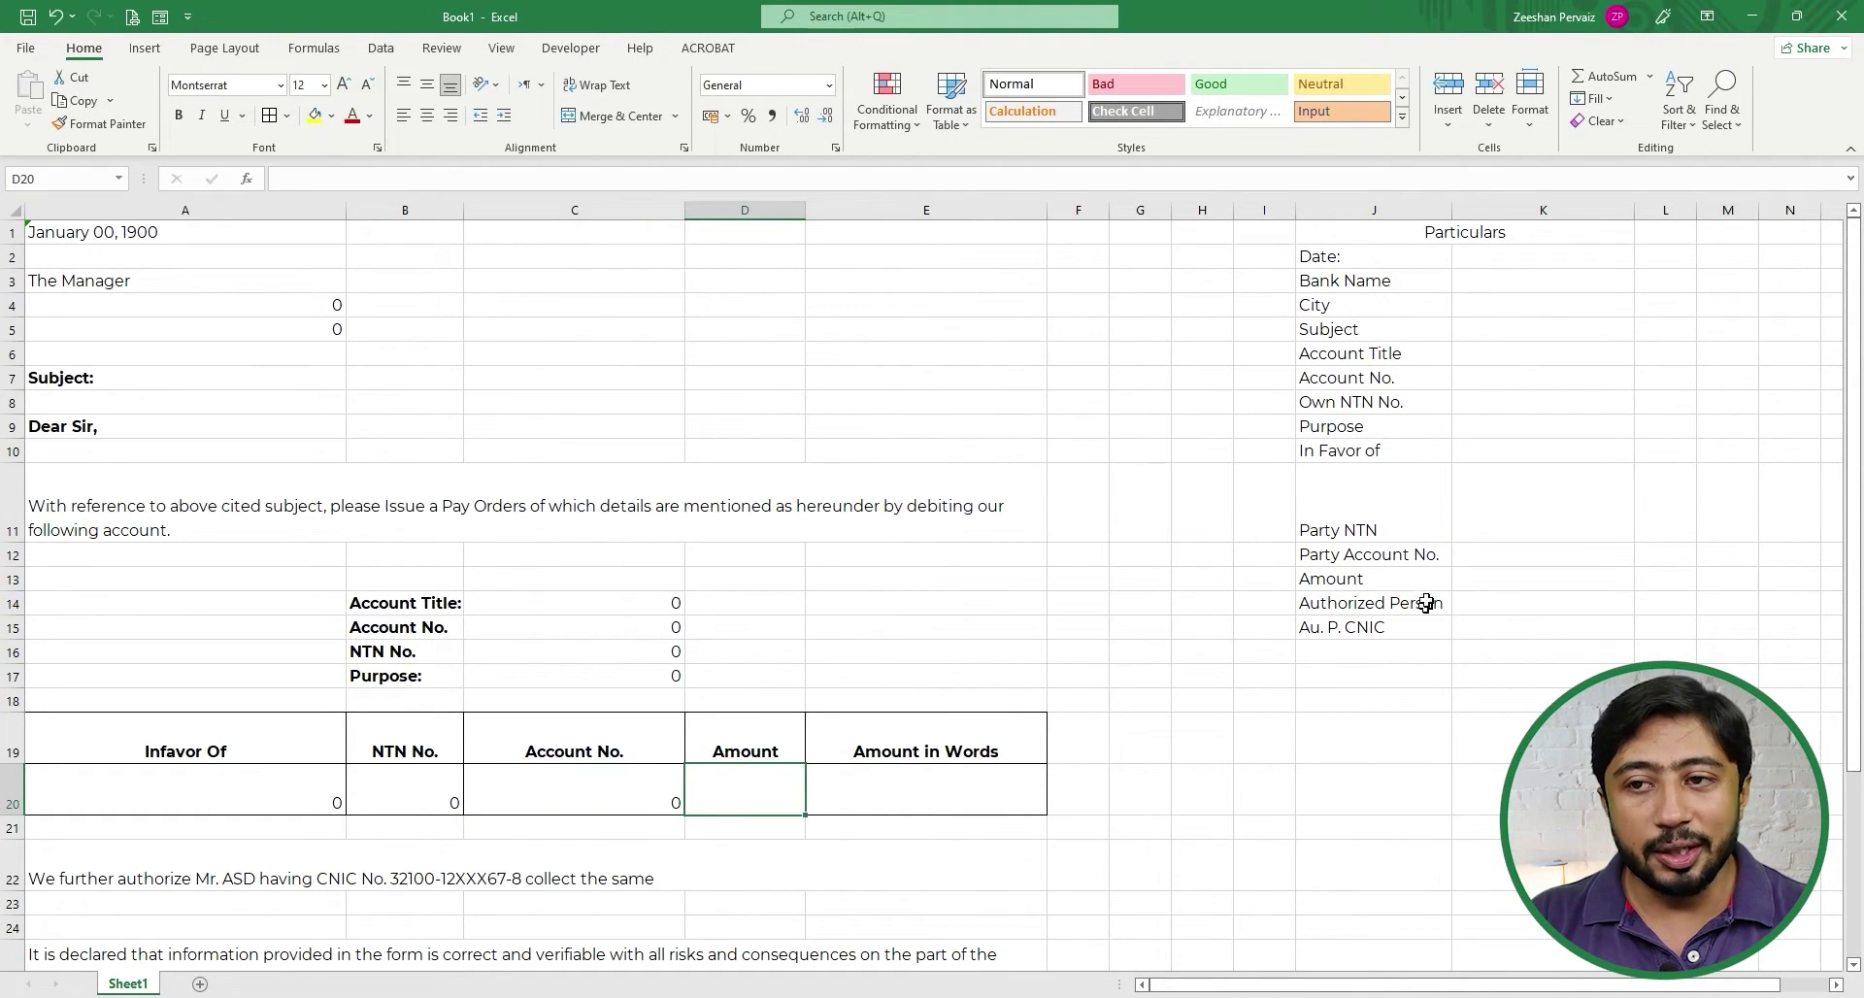
text(=)
click(1478, 577)
key(Return)
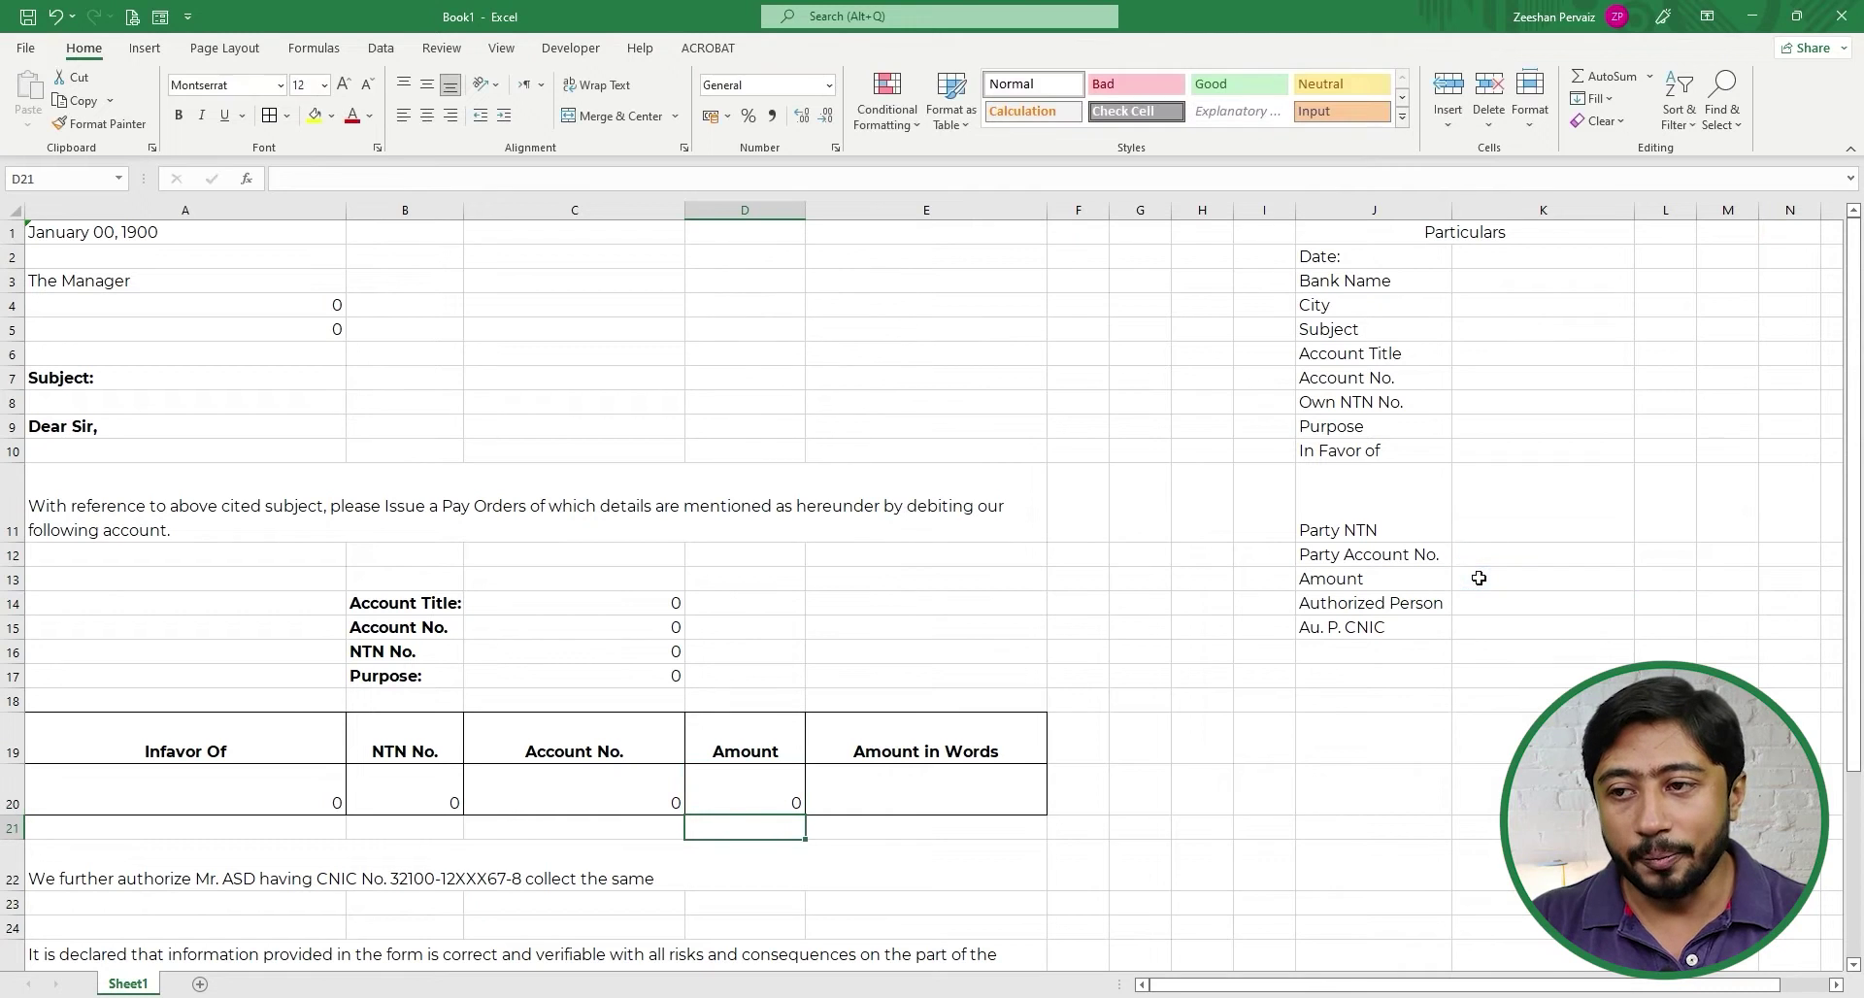
click(1356, 627)
click(1369, 604)
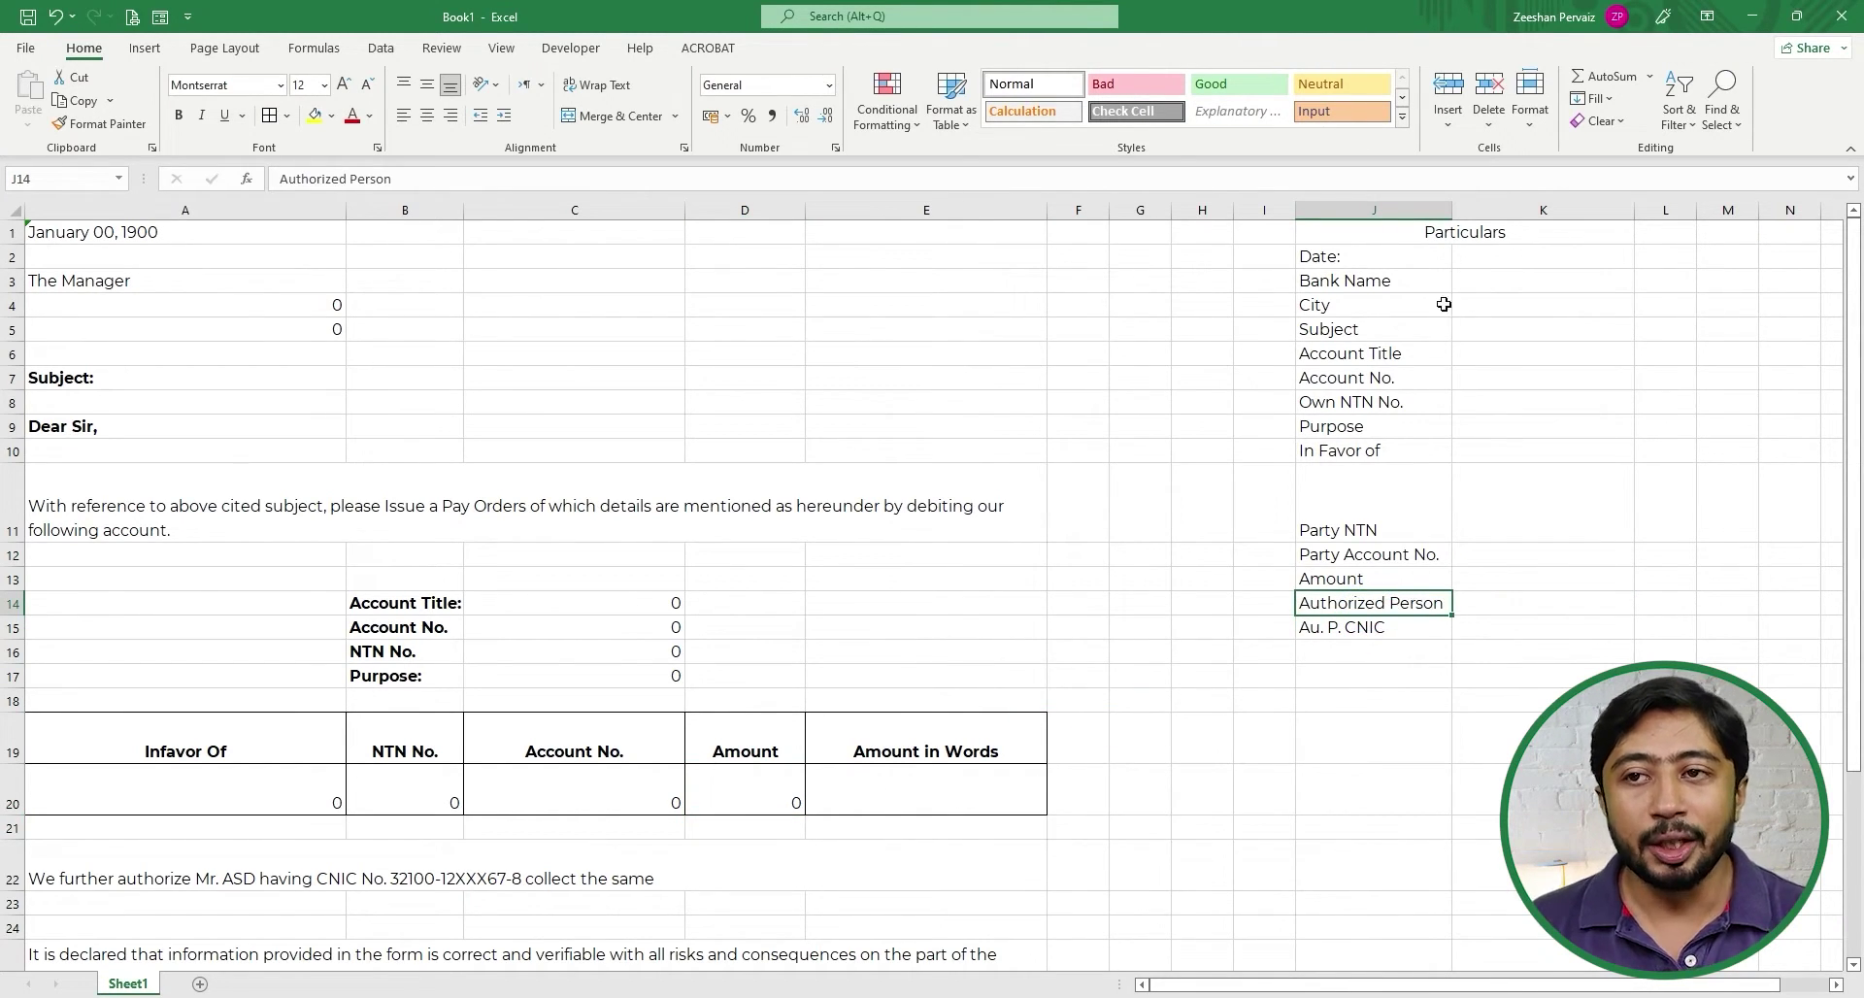
- Apply red font to J5 (Subject) and J14:J15 (Authorized Person, Au. P. CNIC)
click(1339, 303)
click(1341, 336)
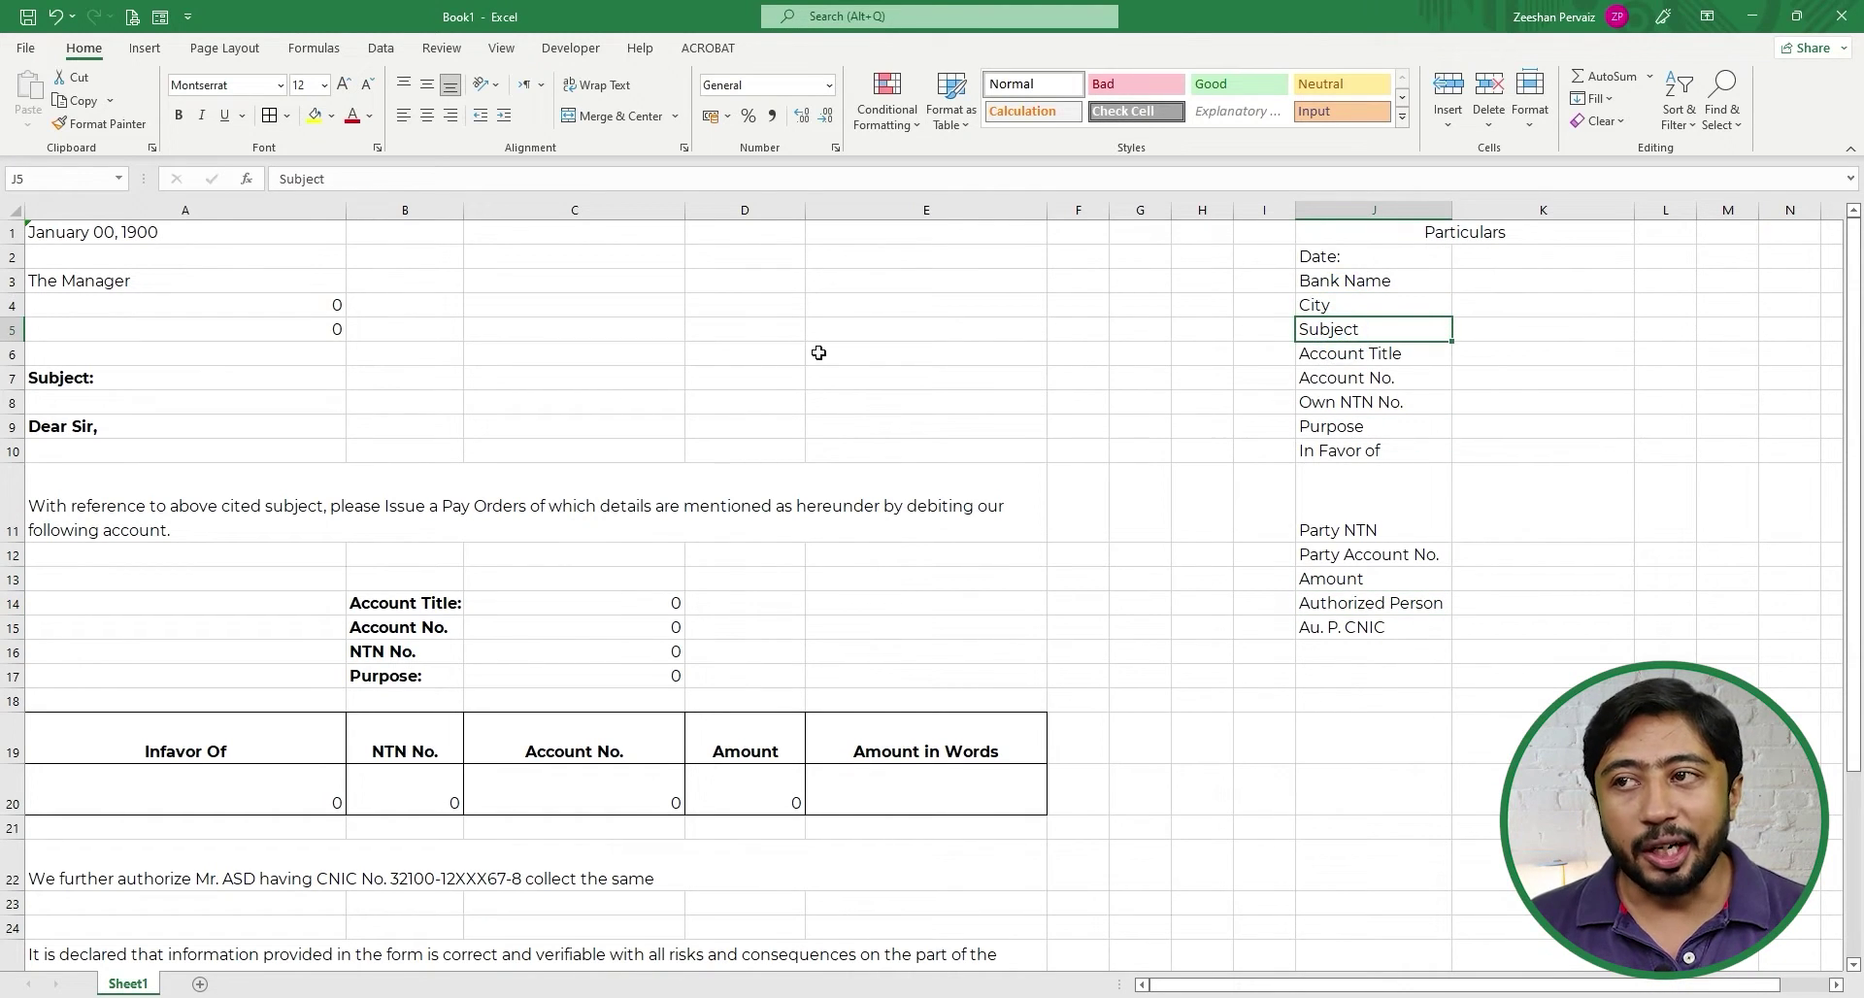
click(352, 115)
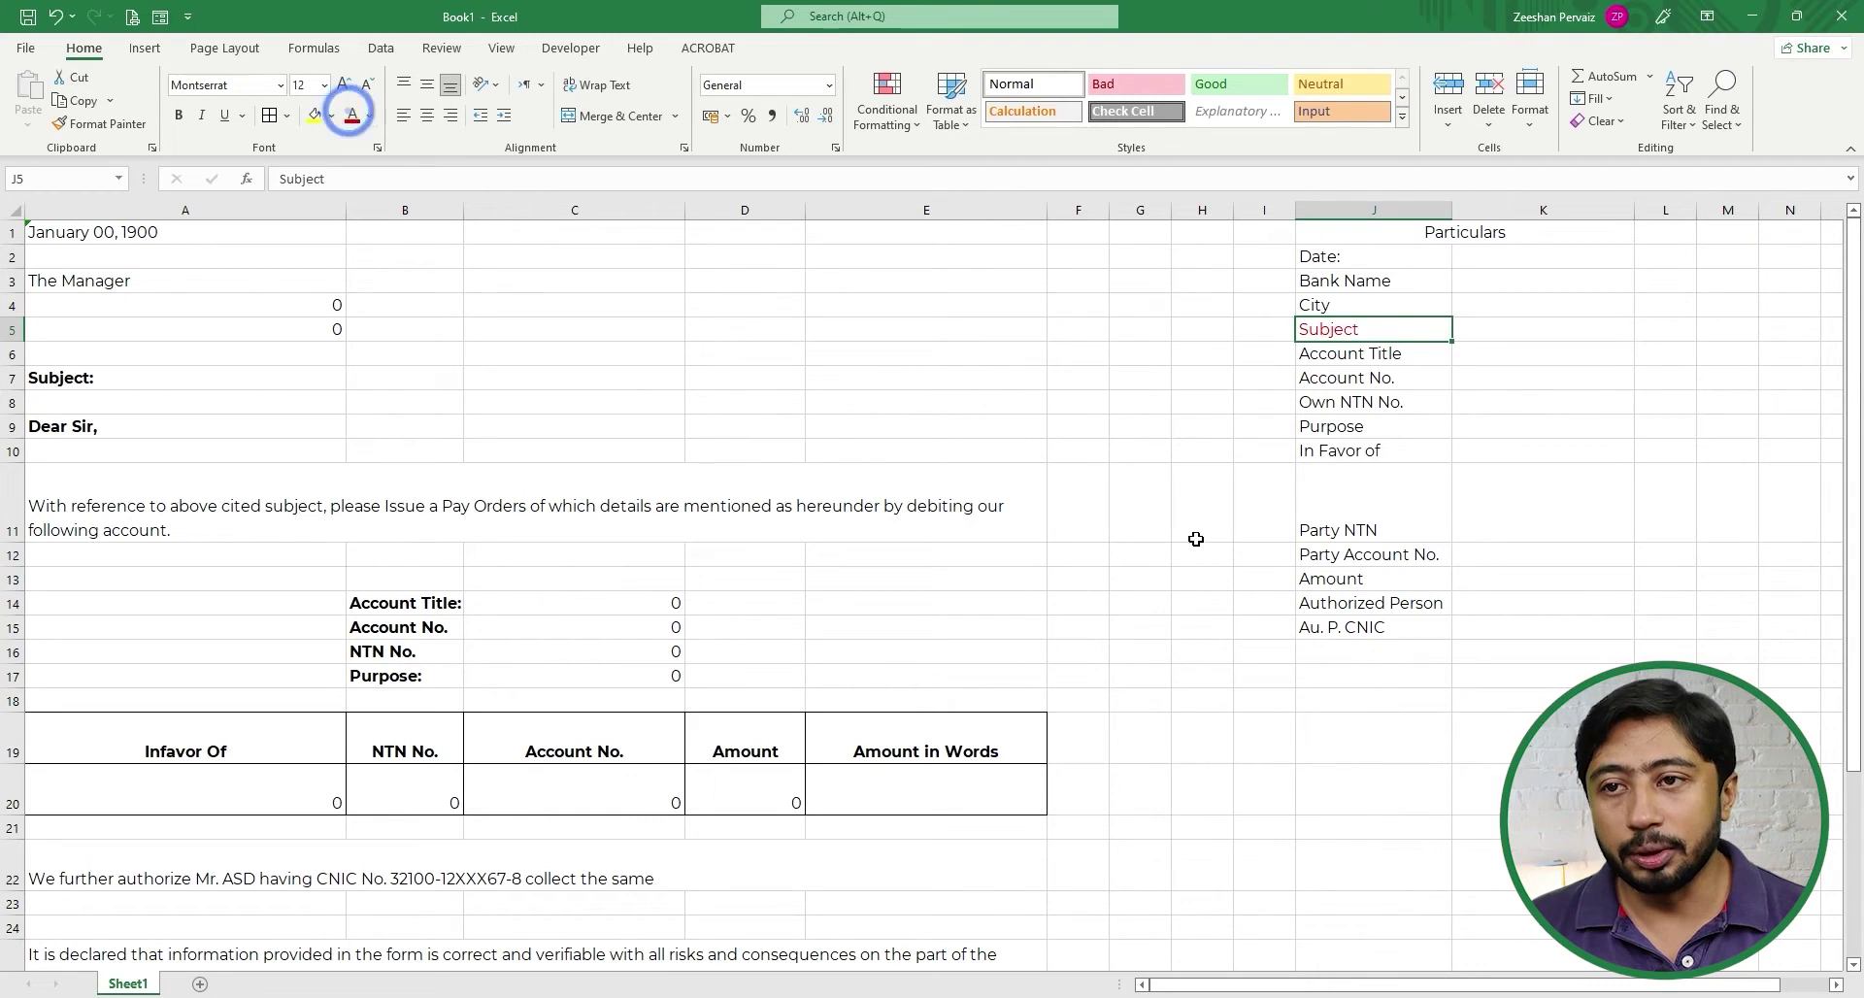
click(1345, 581)
drag(1345, 603, 1345, 627)
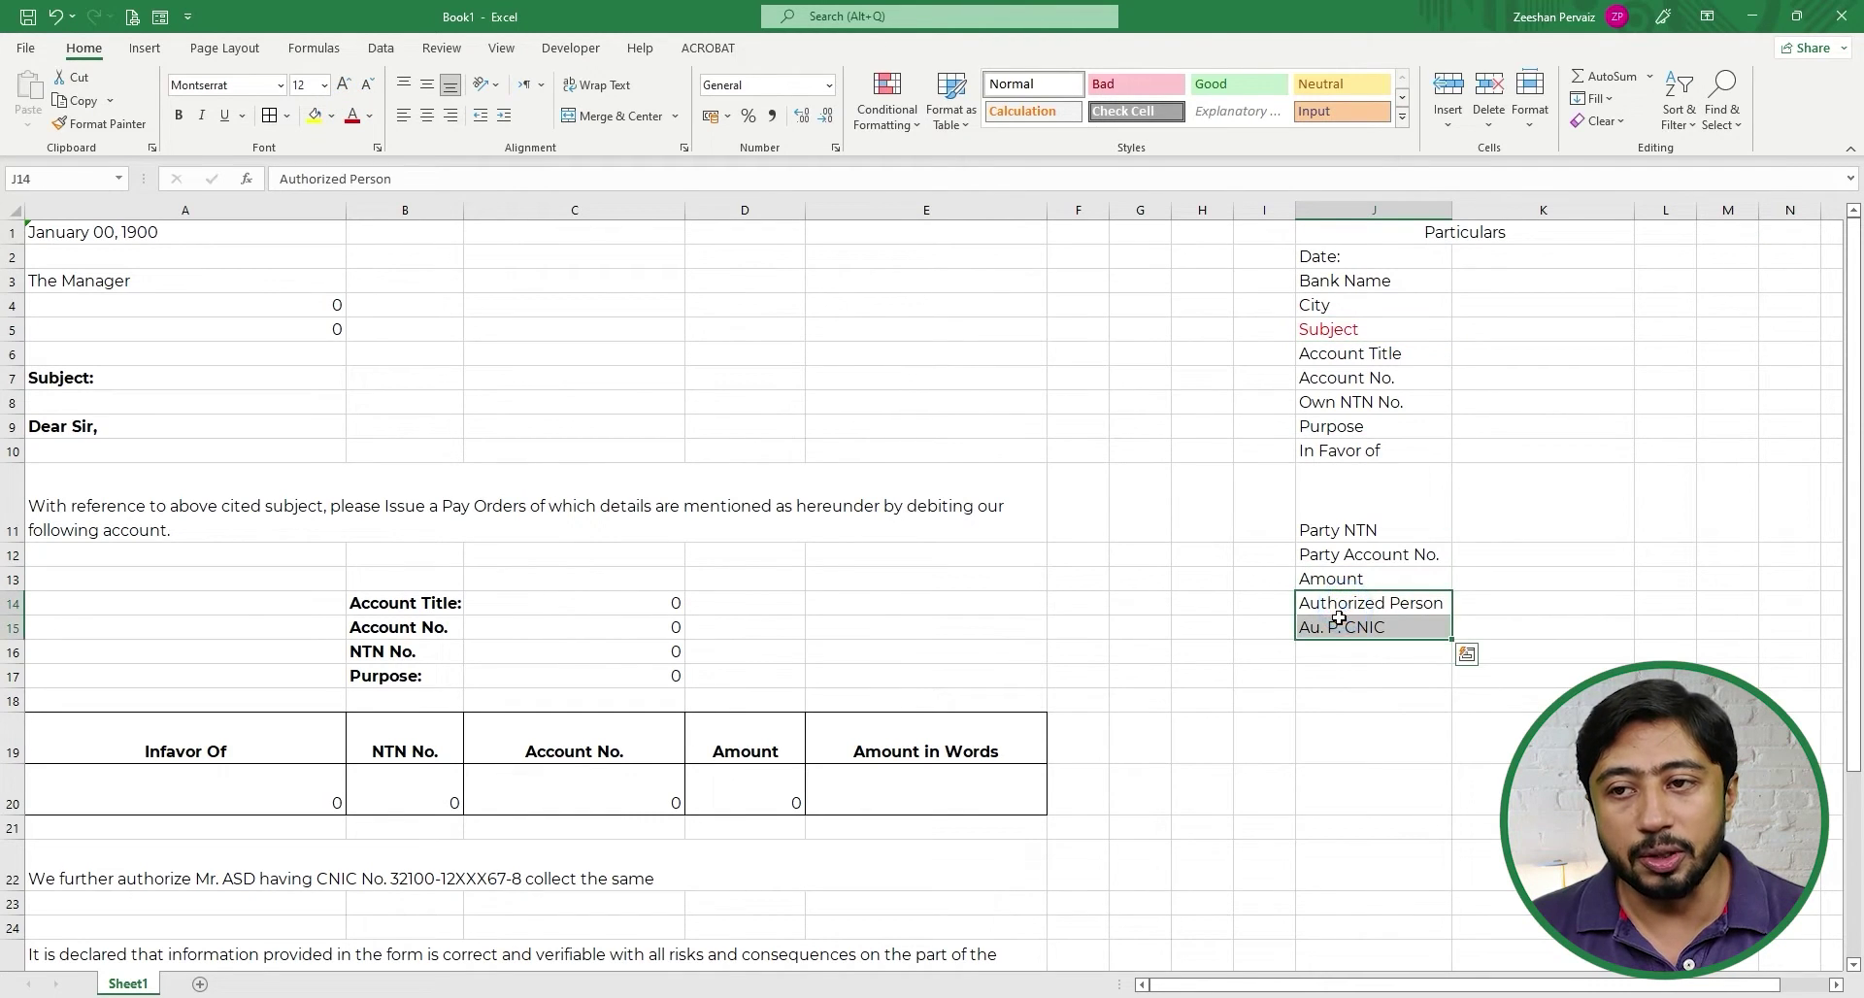
click(352, 115)
click(1354, 475)
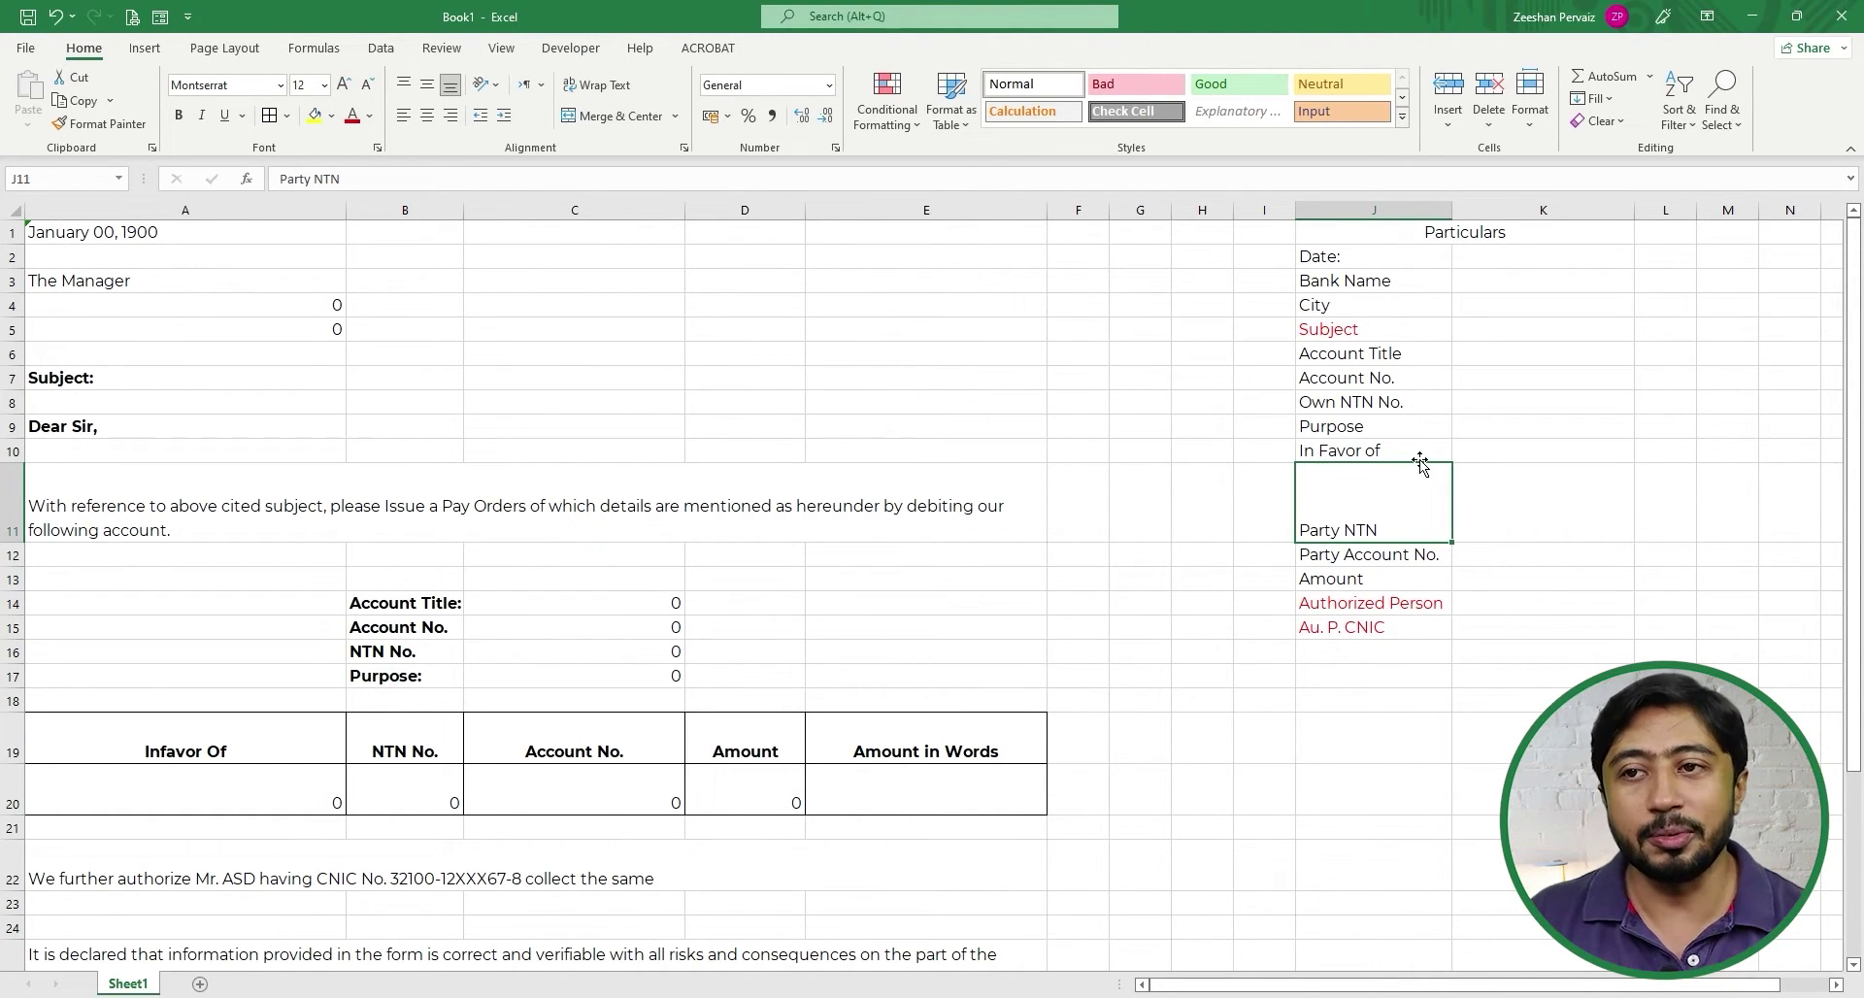
key(Up)
key(Up)
key(Up)
key(Up)
key(Up)
key(Up)
key(Left)
key(Left)
key(Left)
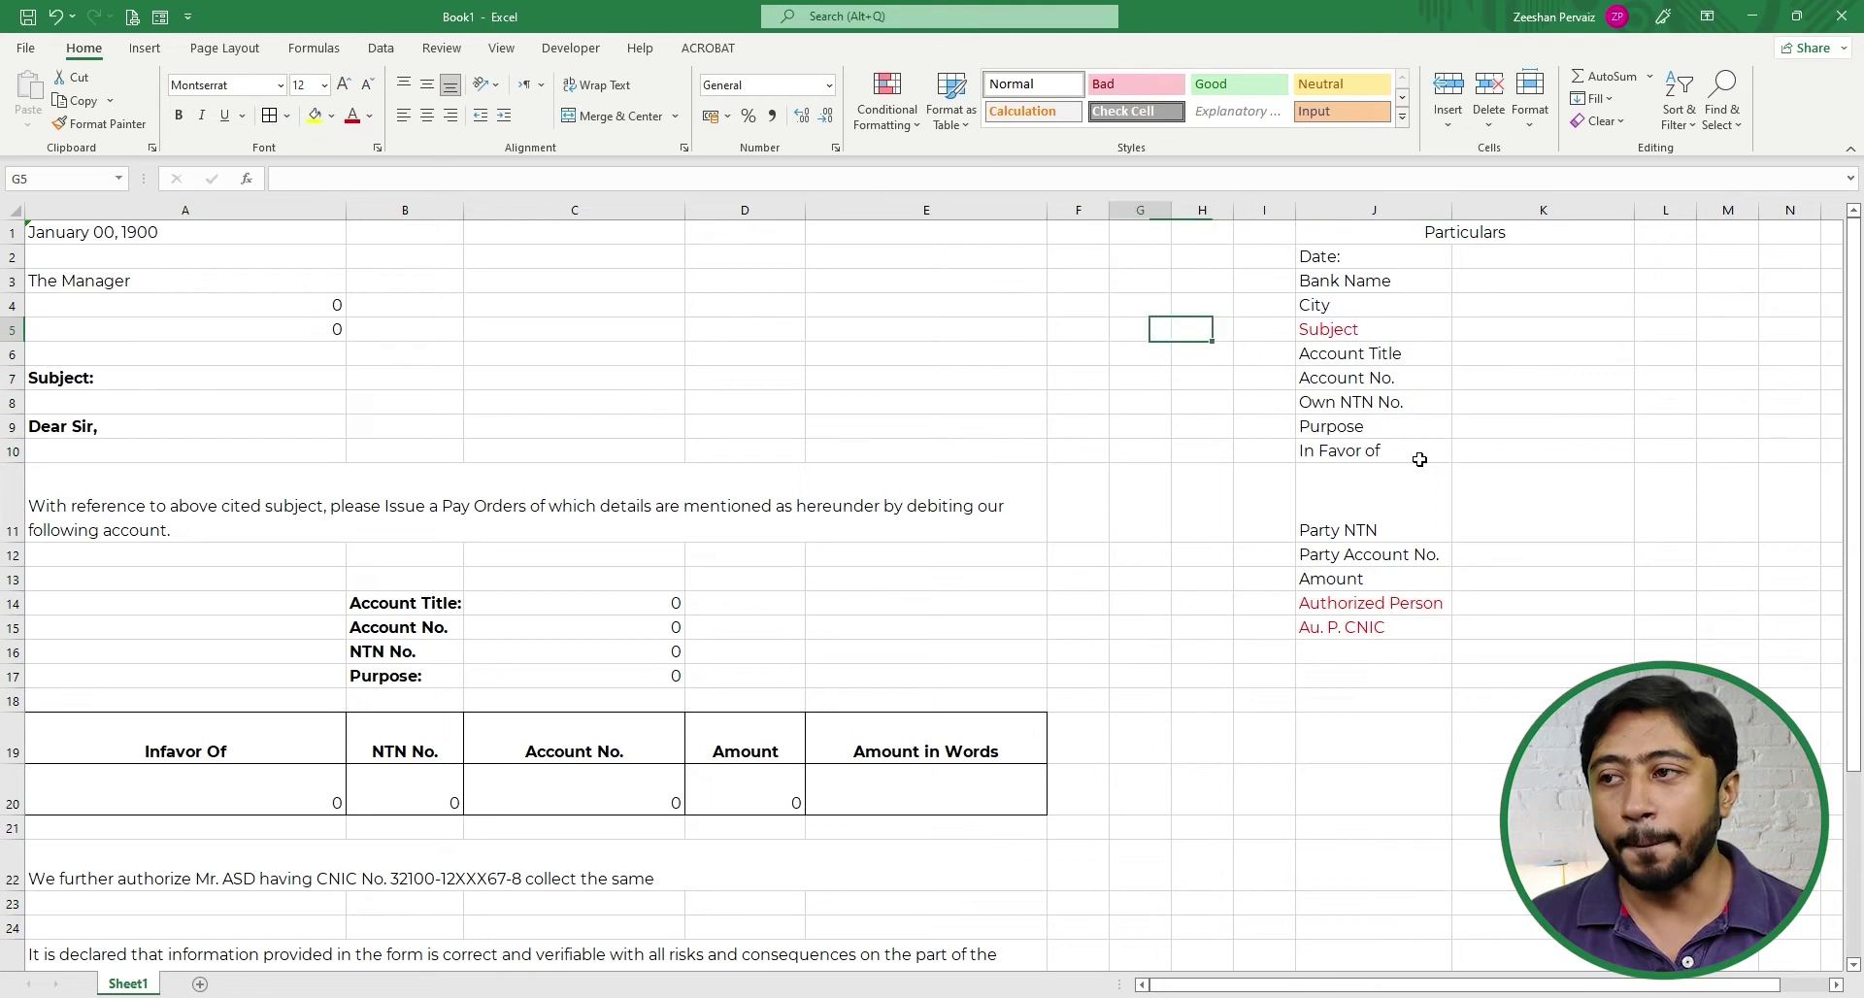
key(Left)
key(Left)
key(Left)
key(Down)
key(Down)
key(Left)
key(Left)
key(Left)
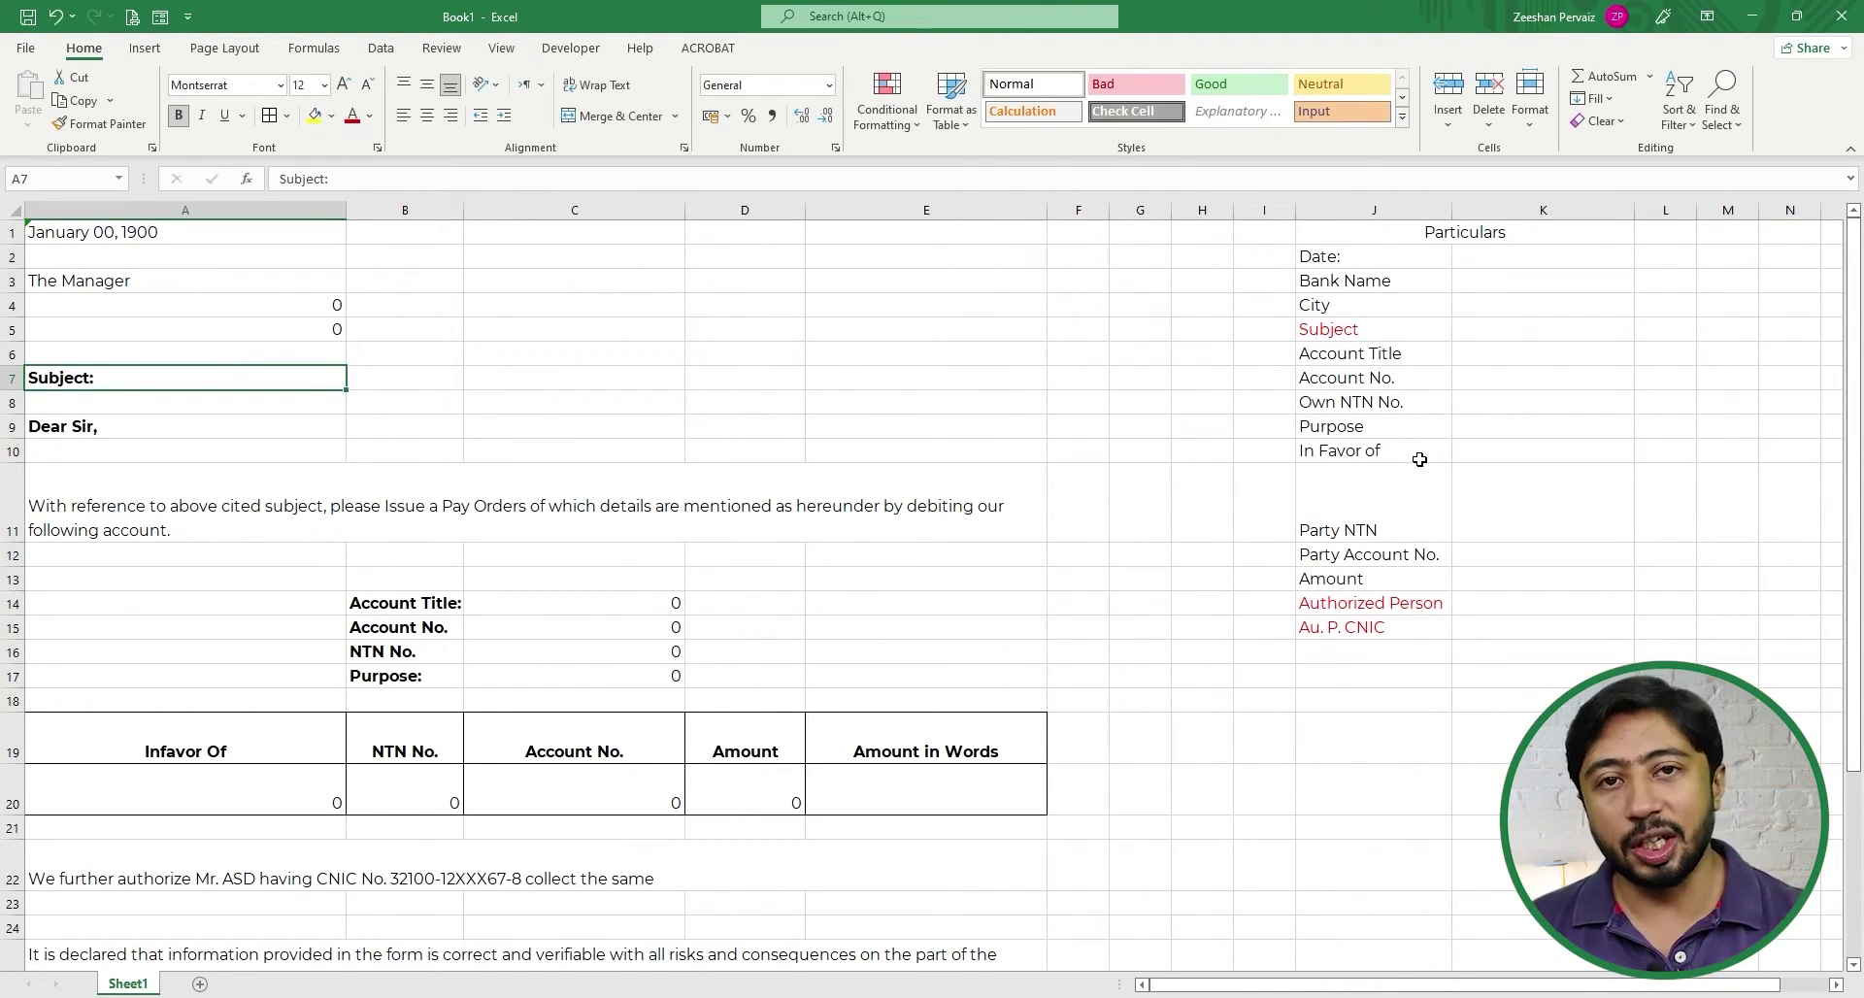
key(F2)
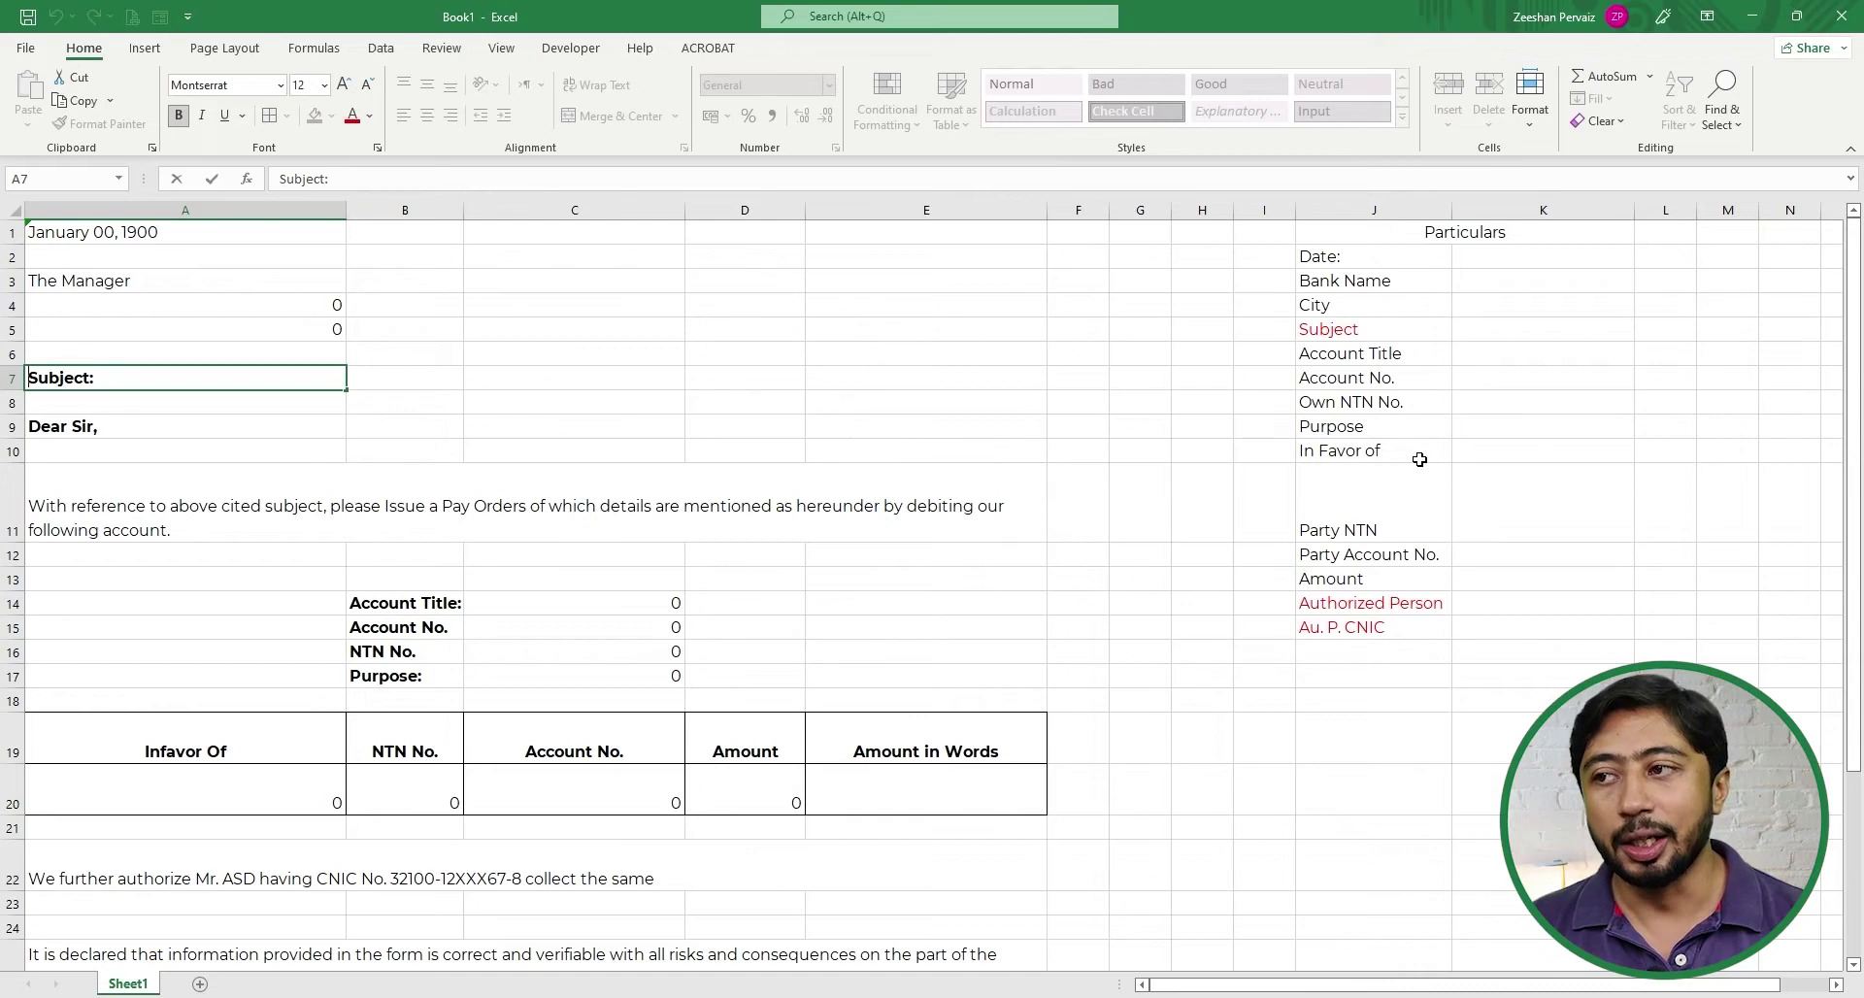
- Make A7 the formula ="Subject: "&K5&C20, then switch to the Bank Letter in Excel workbook
key(Home)
text(=)
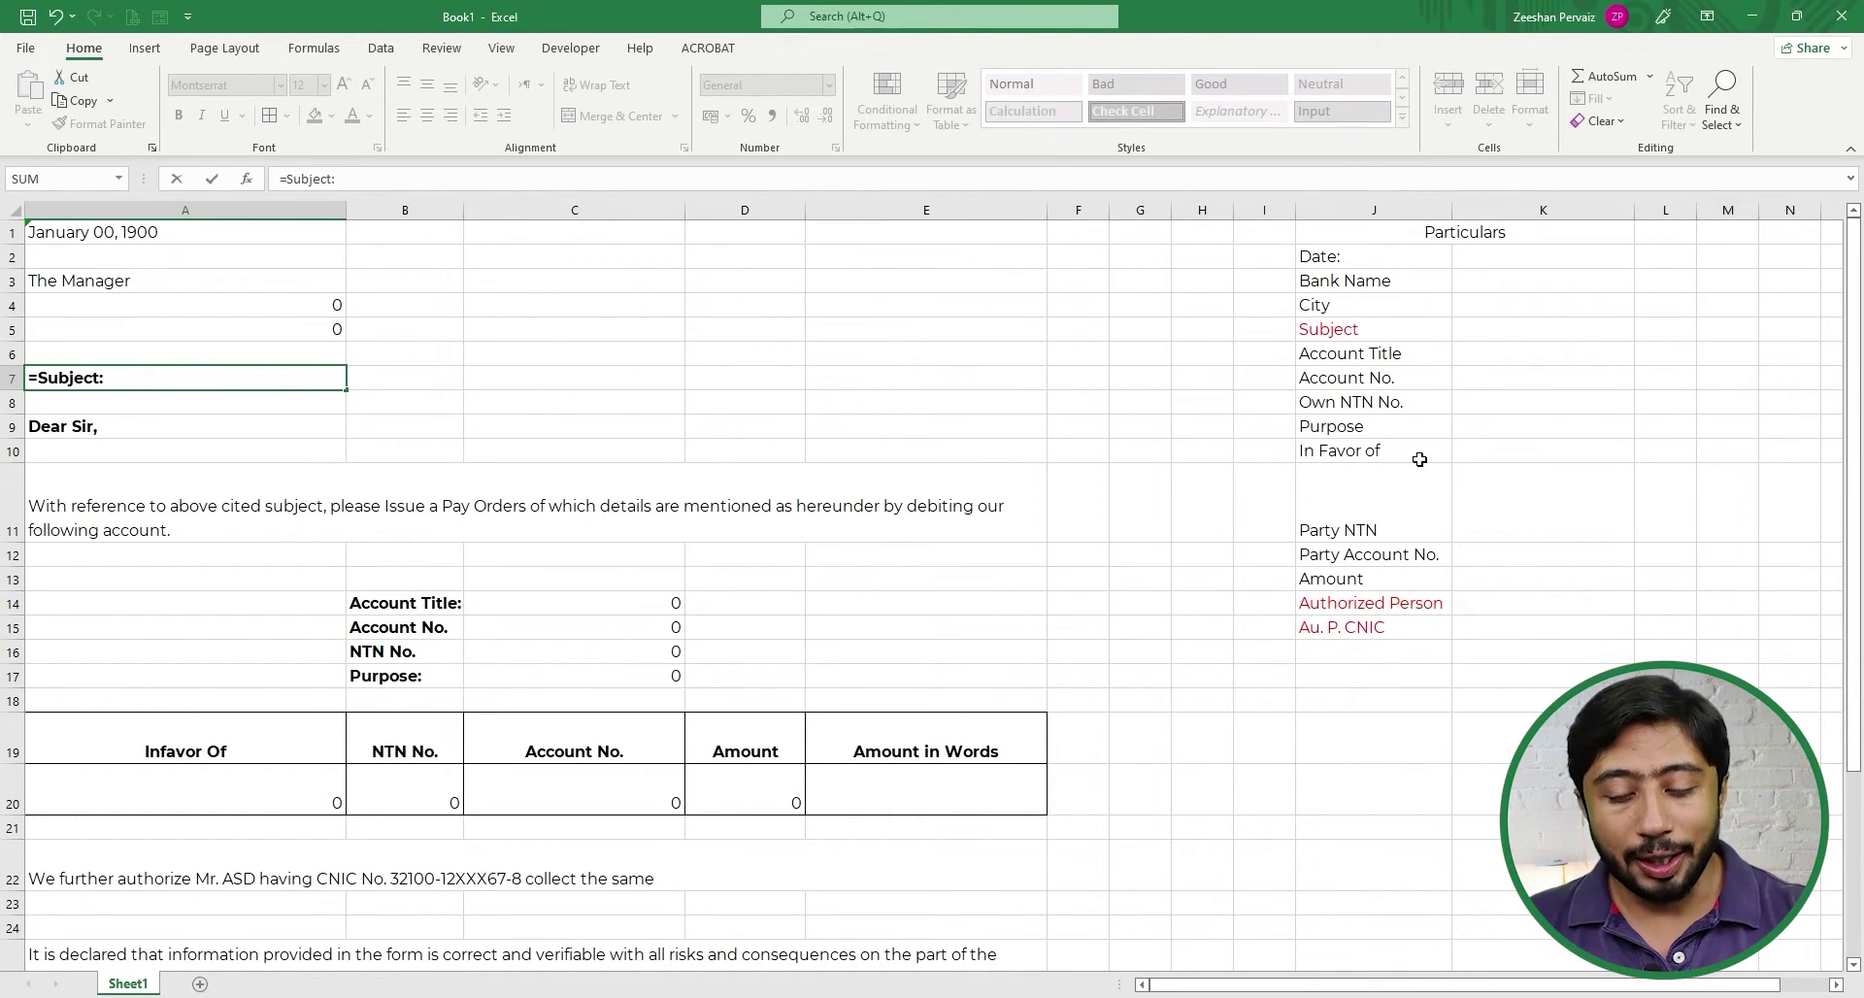
text(")
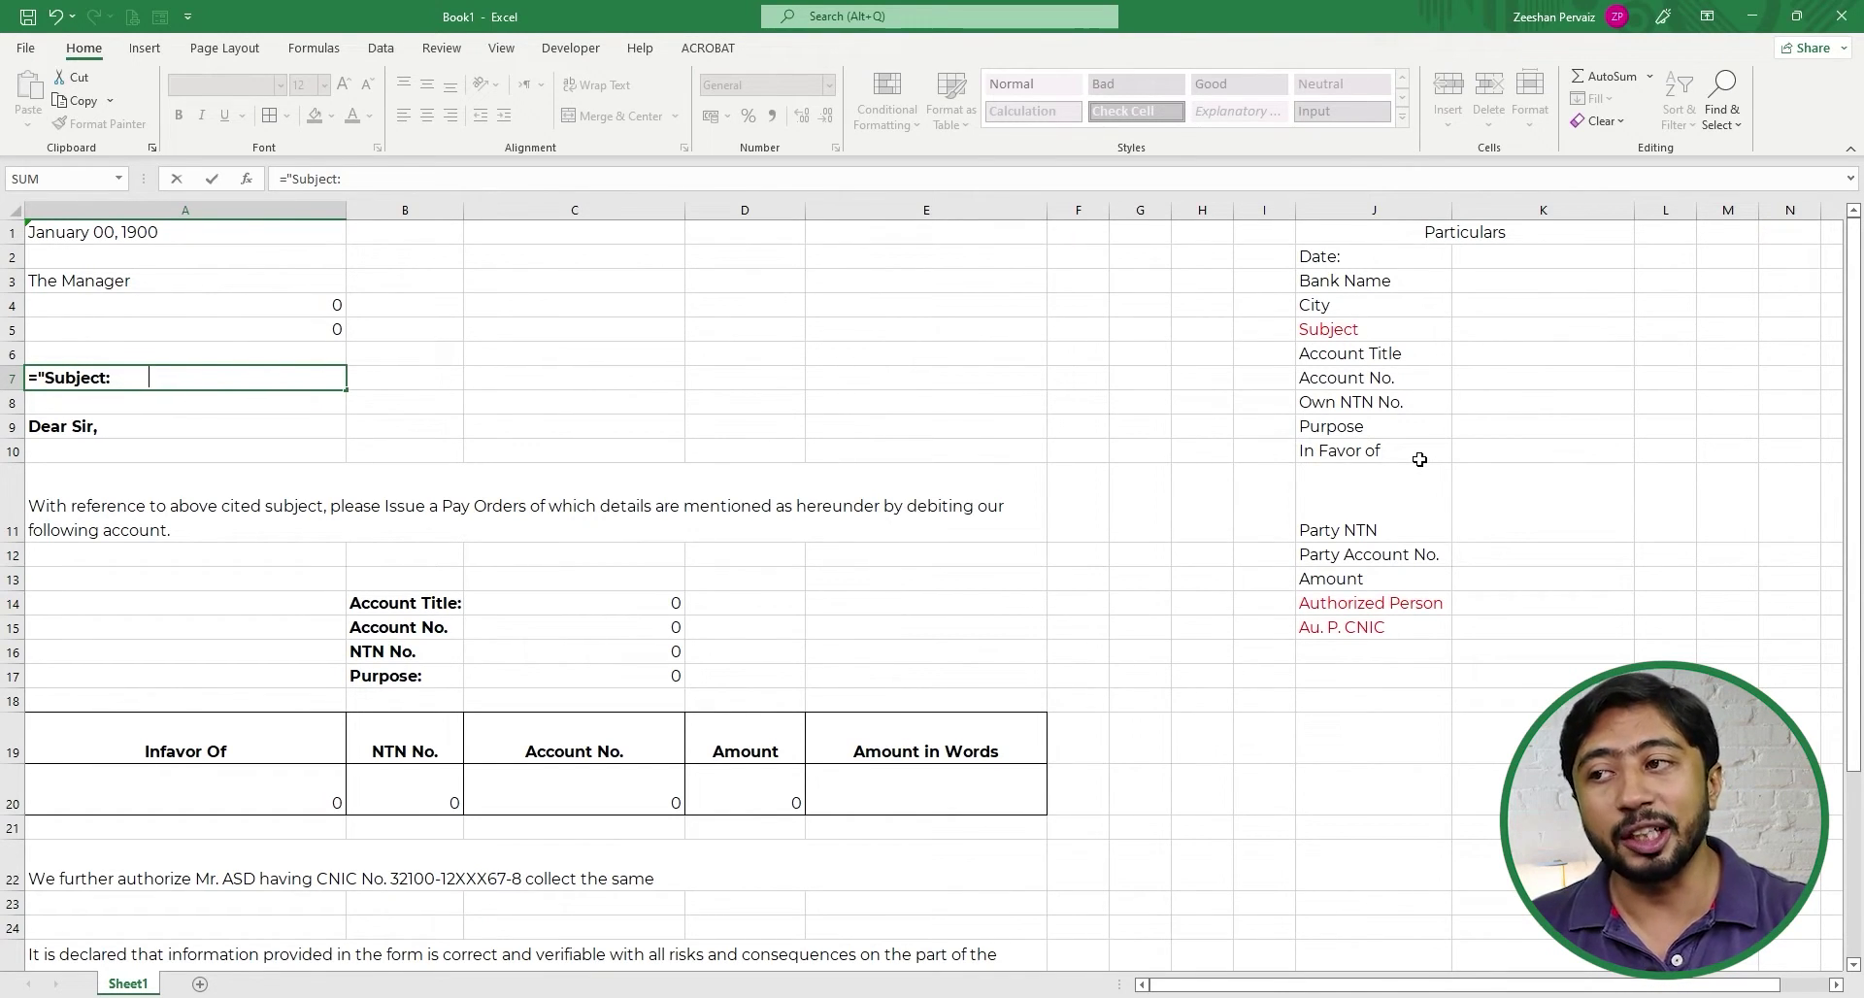
key(BackSpace)
key(BackSpace)
key(BackSpace)
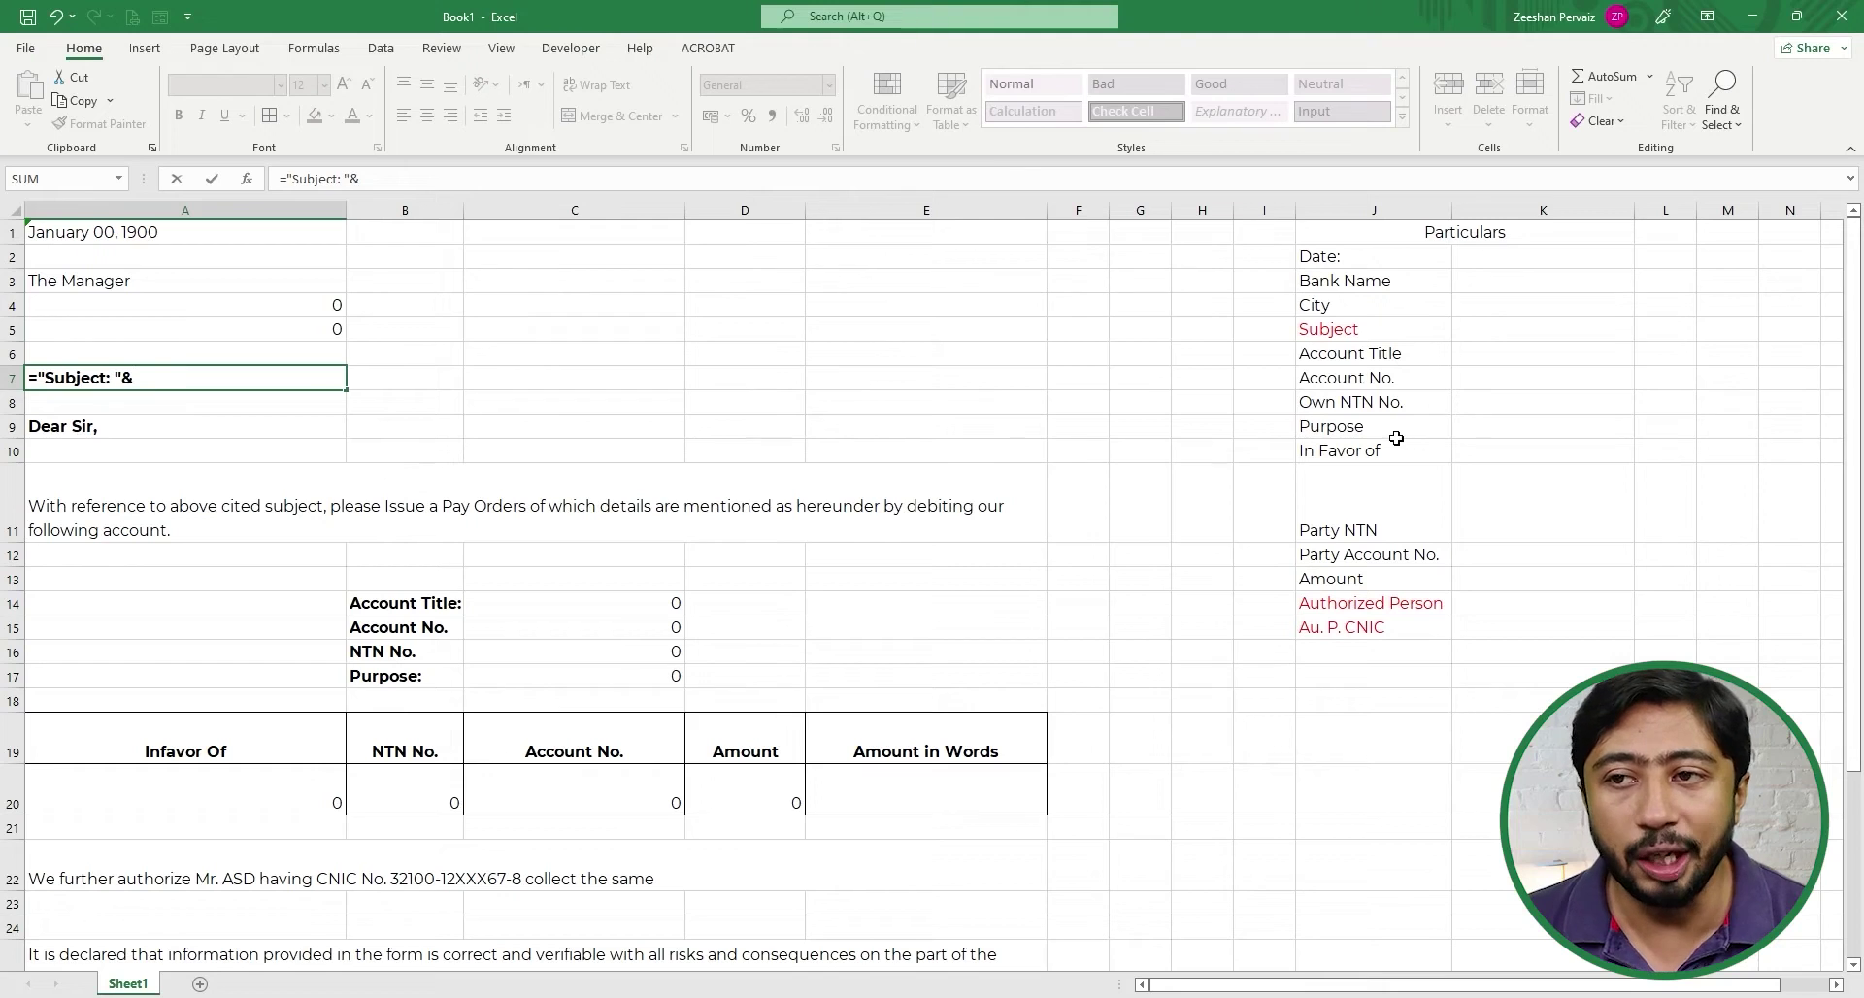
click(1507, 331)
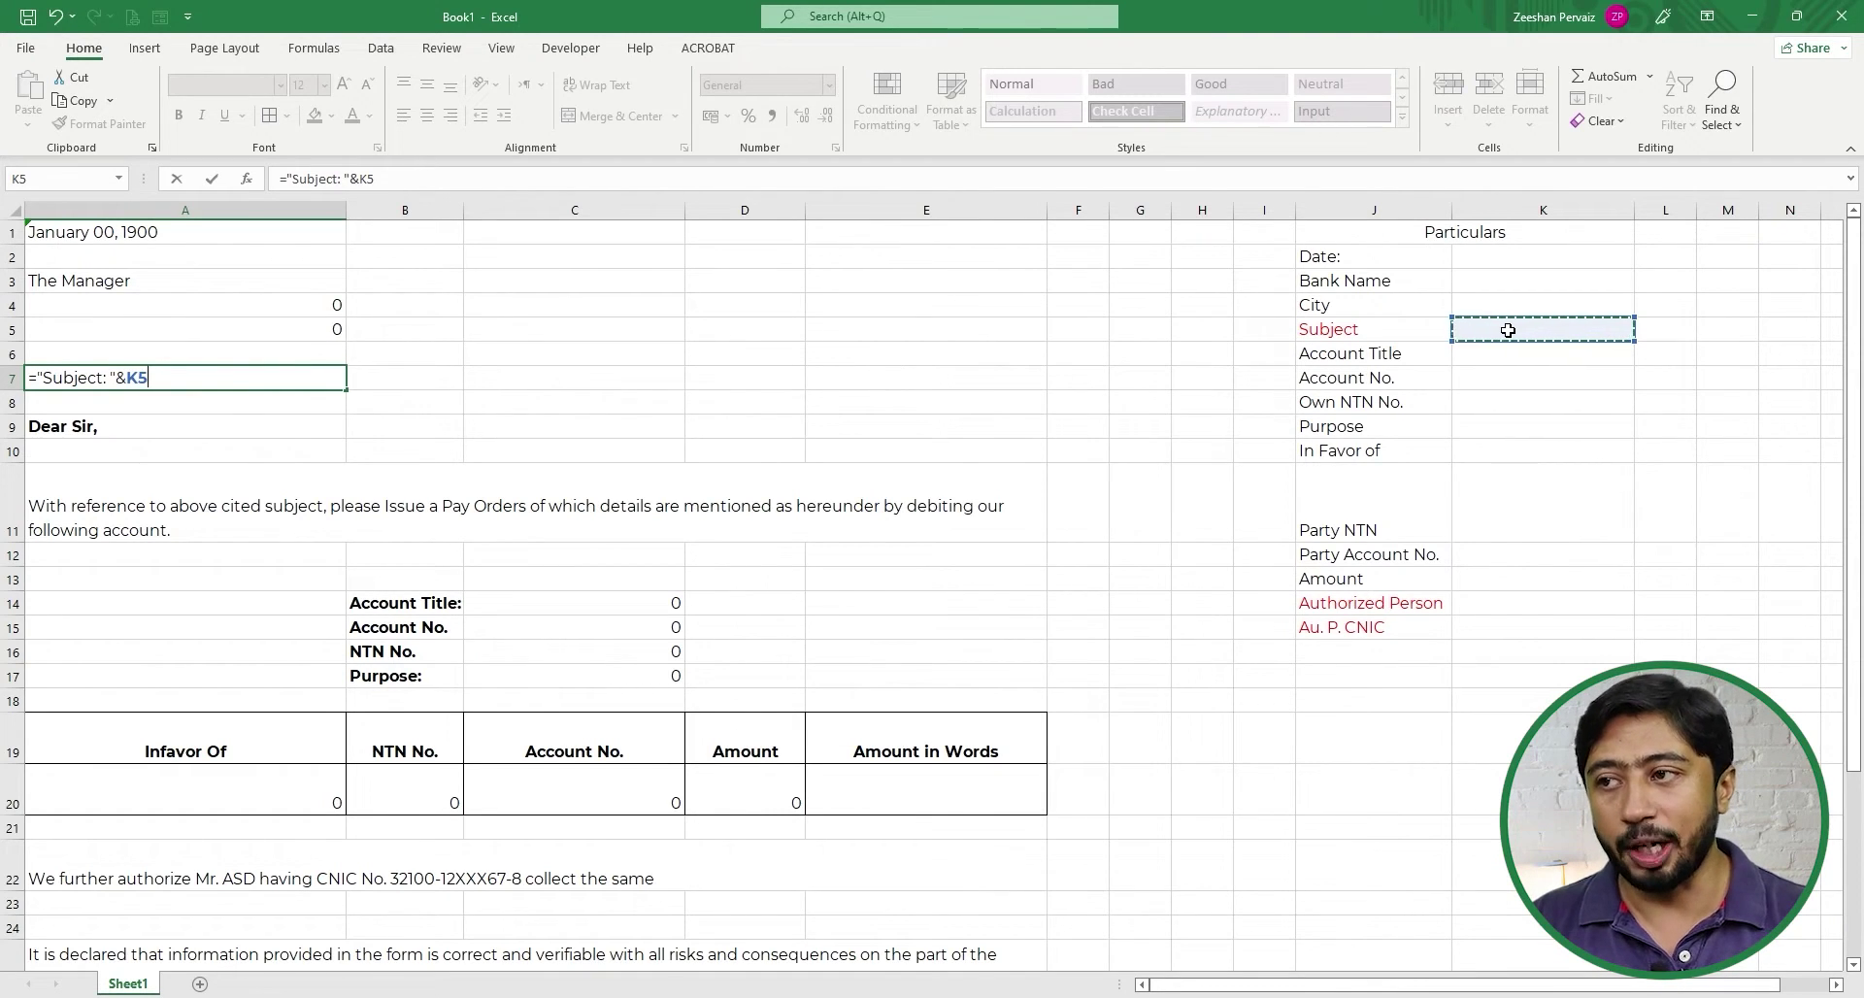
text(&)
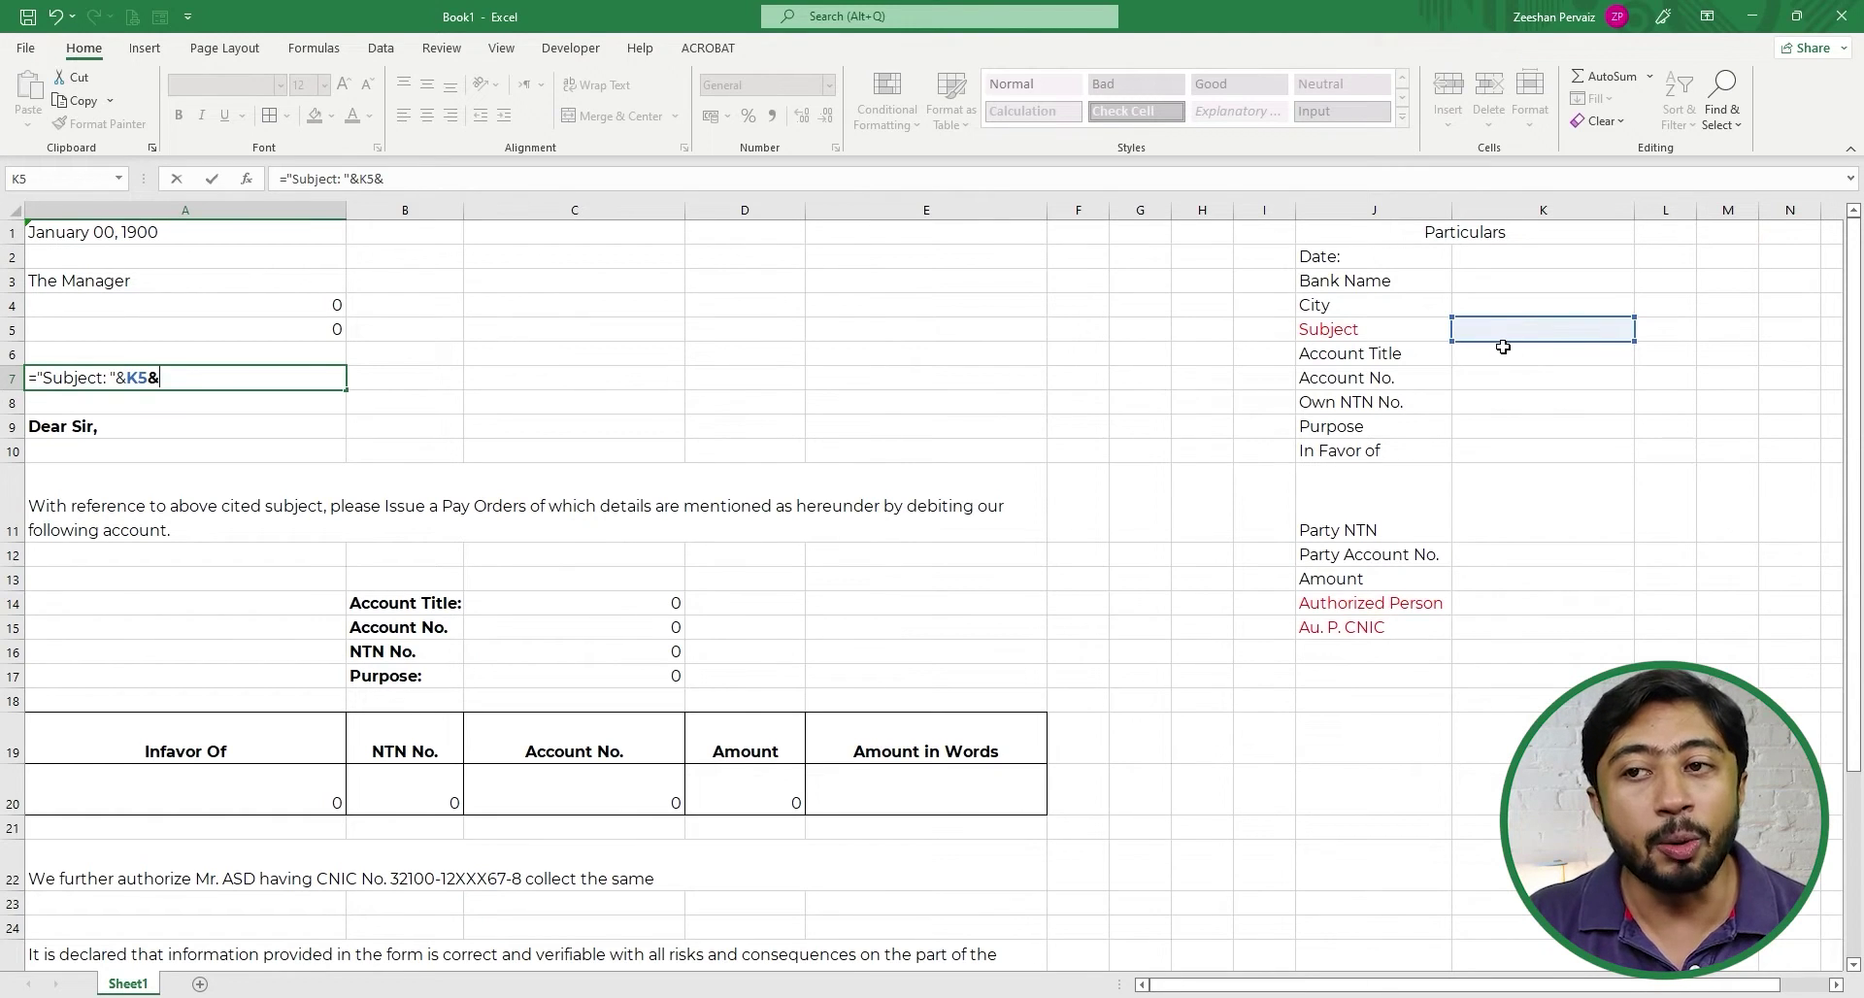
click(572, 787)
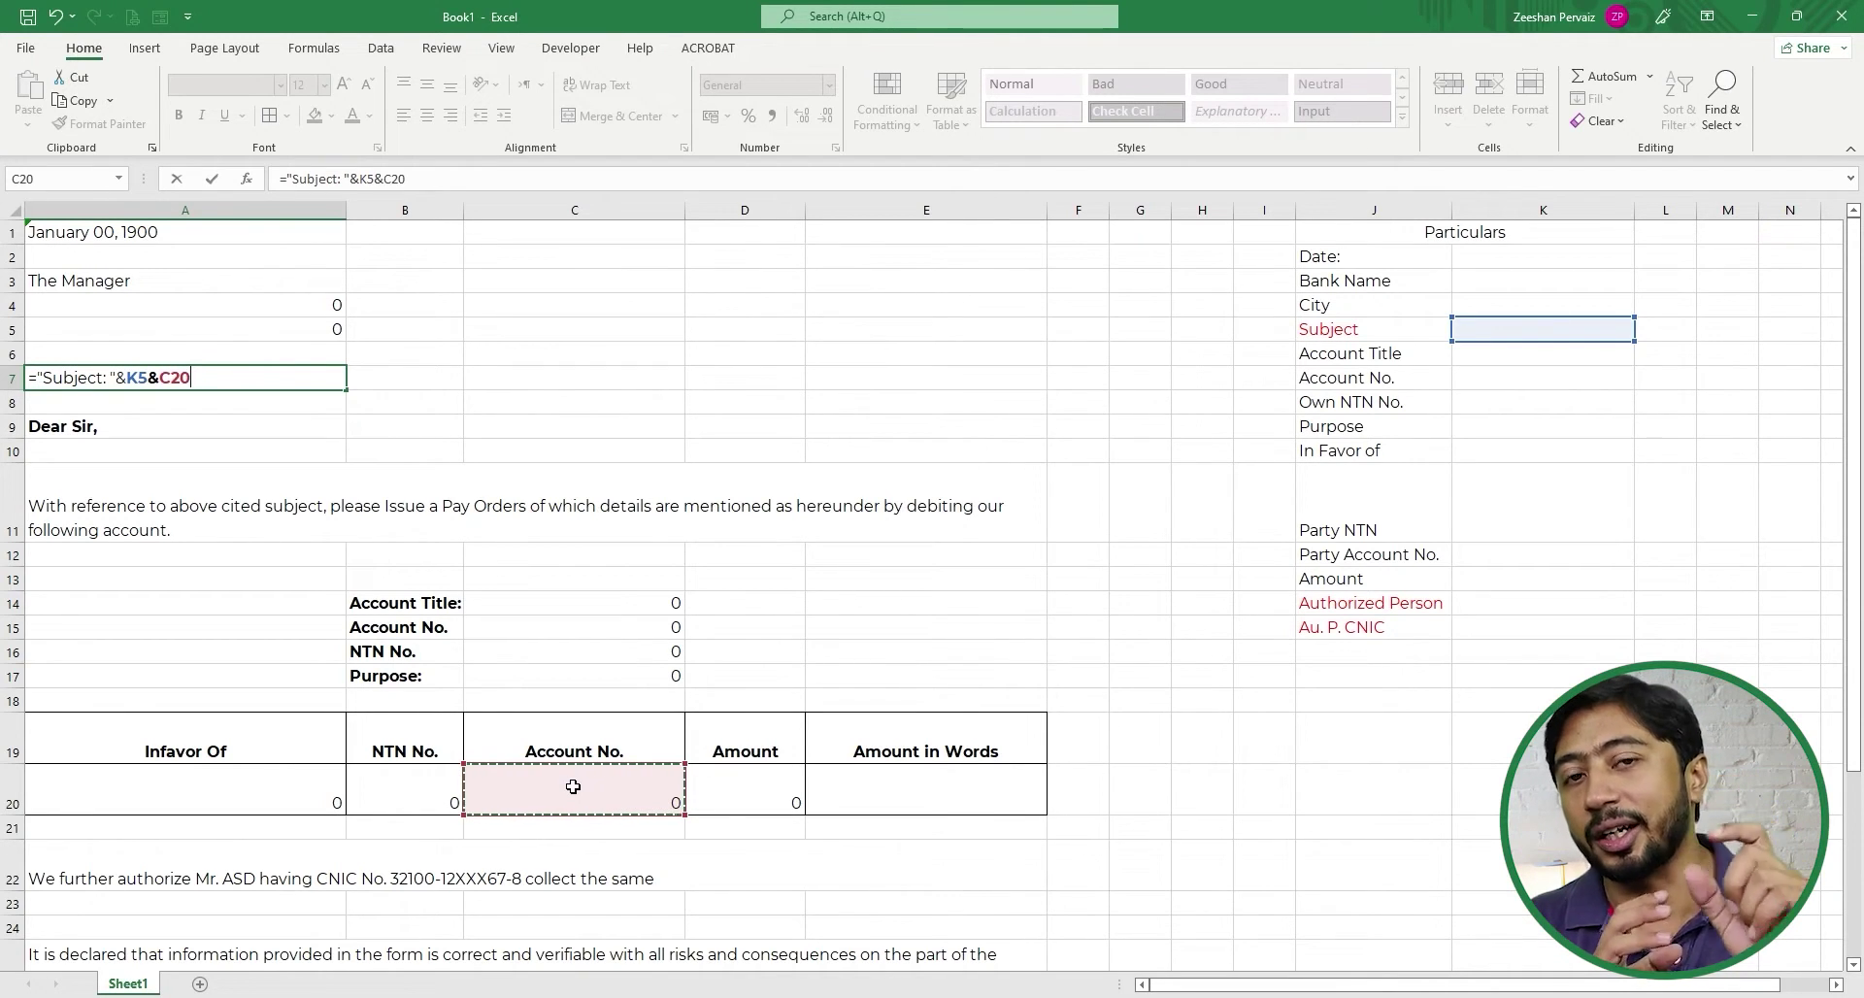
key(ctrl+Return)
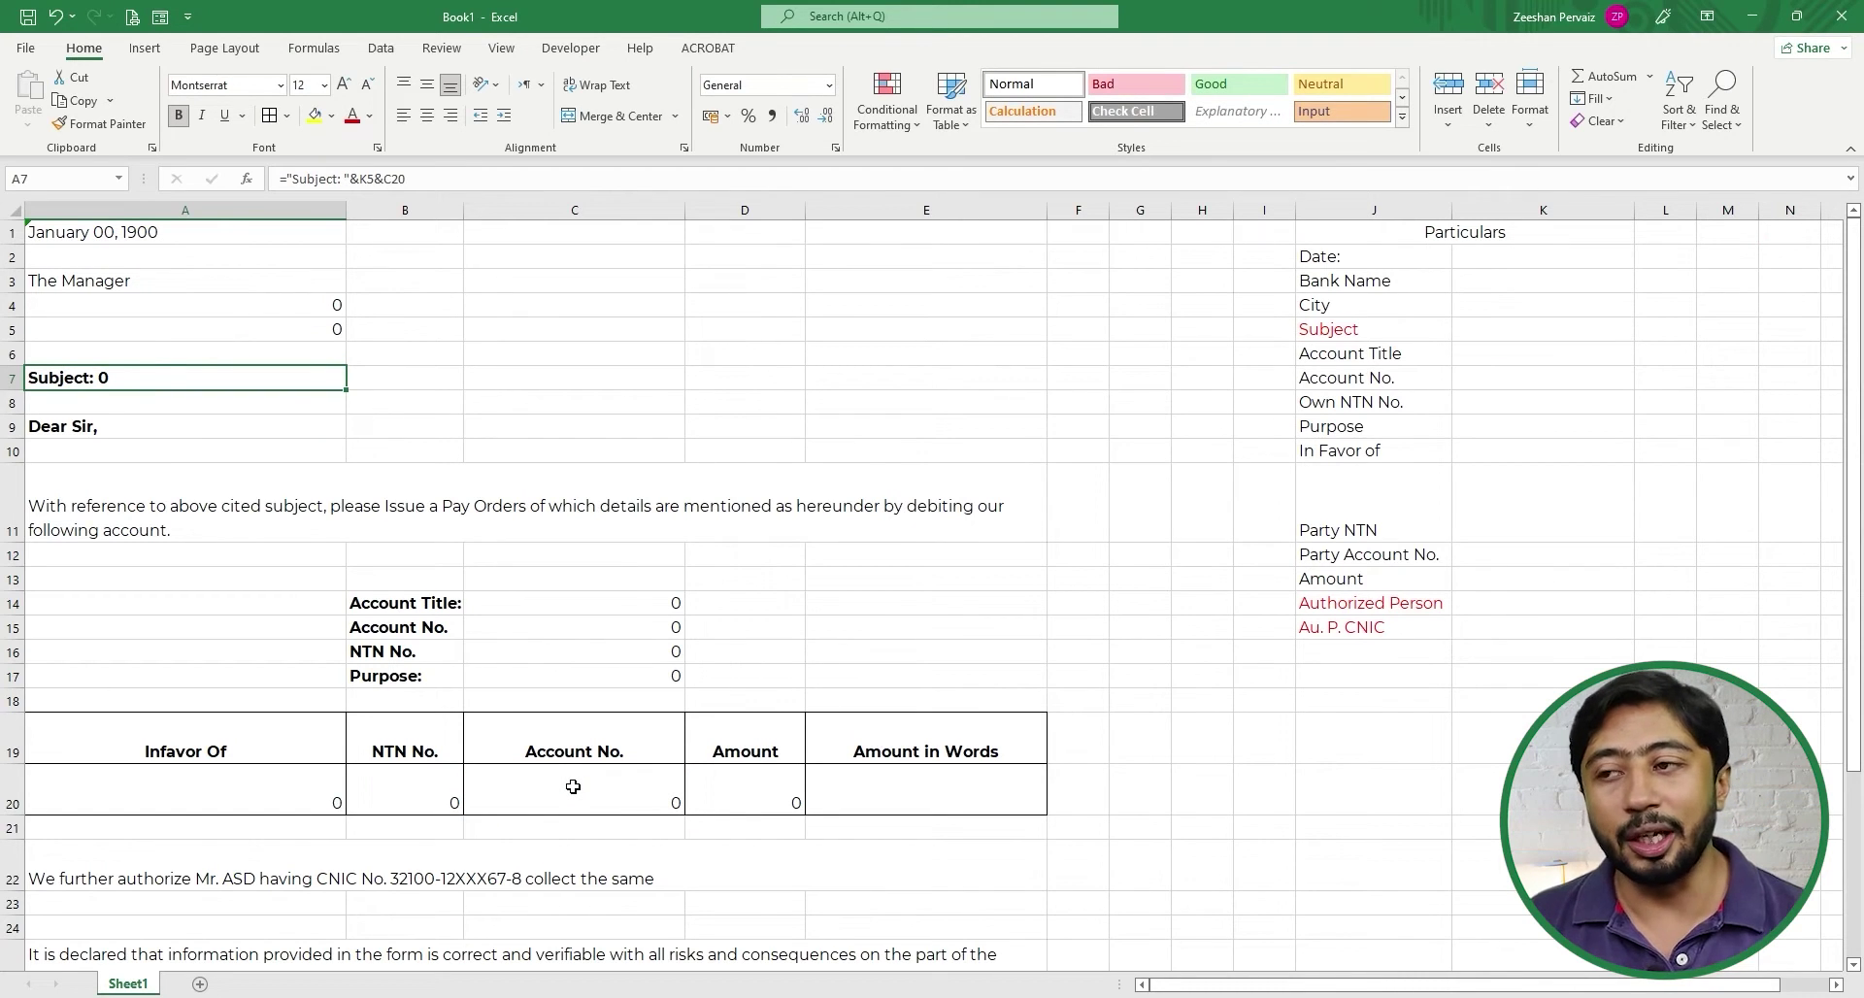
key(alt+Tab)
key(alt+Tab)
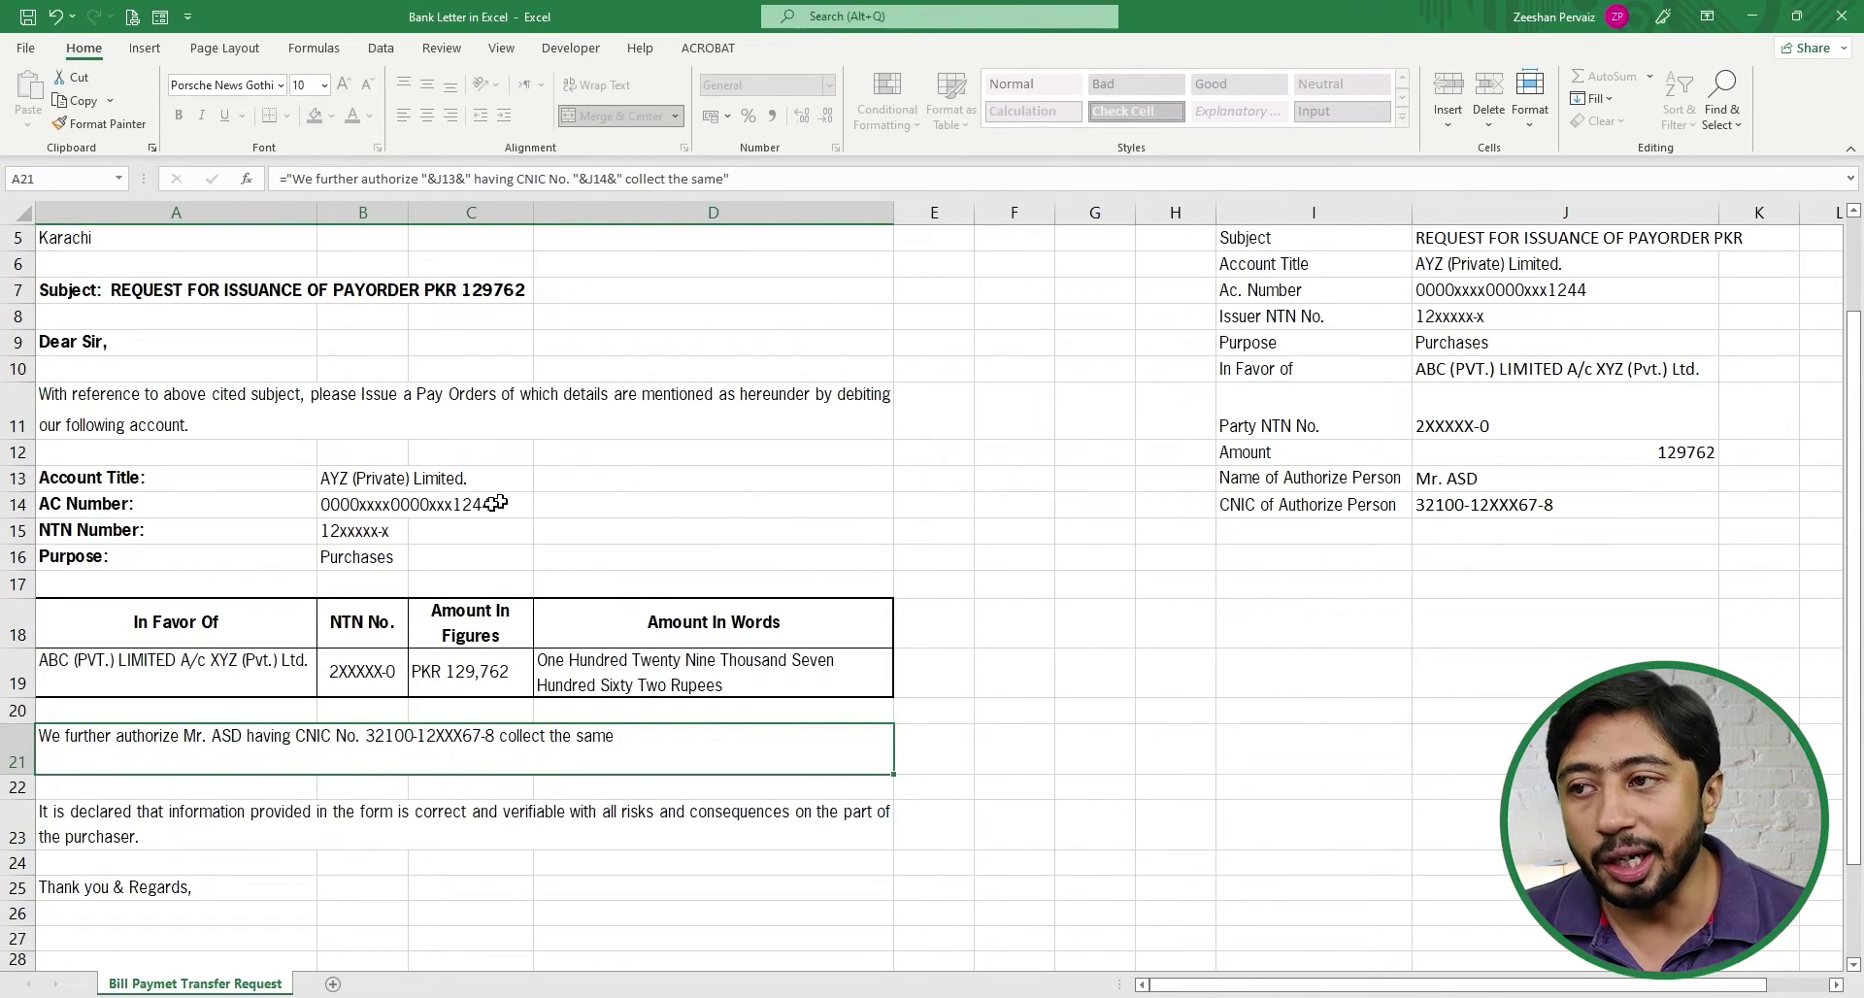
- Select A7 in the finished Bank Letter workbook to read its subject-line formula
click(196, 287)
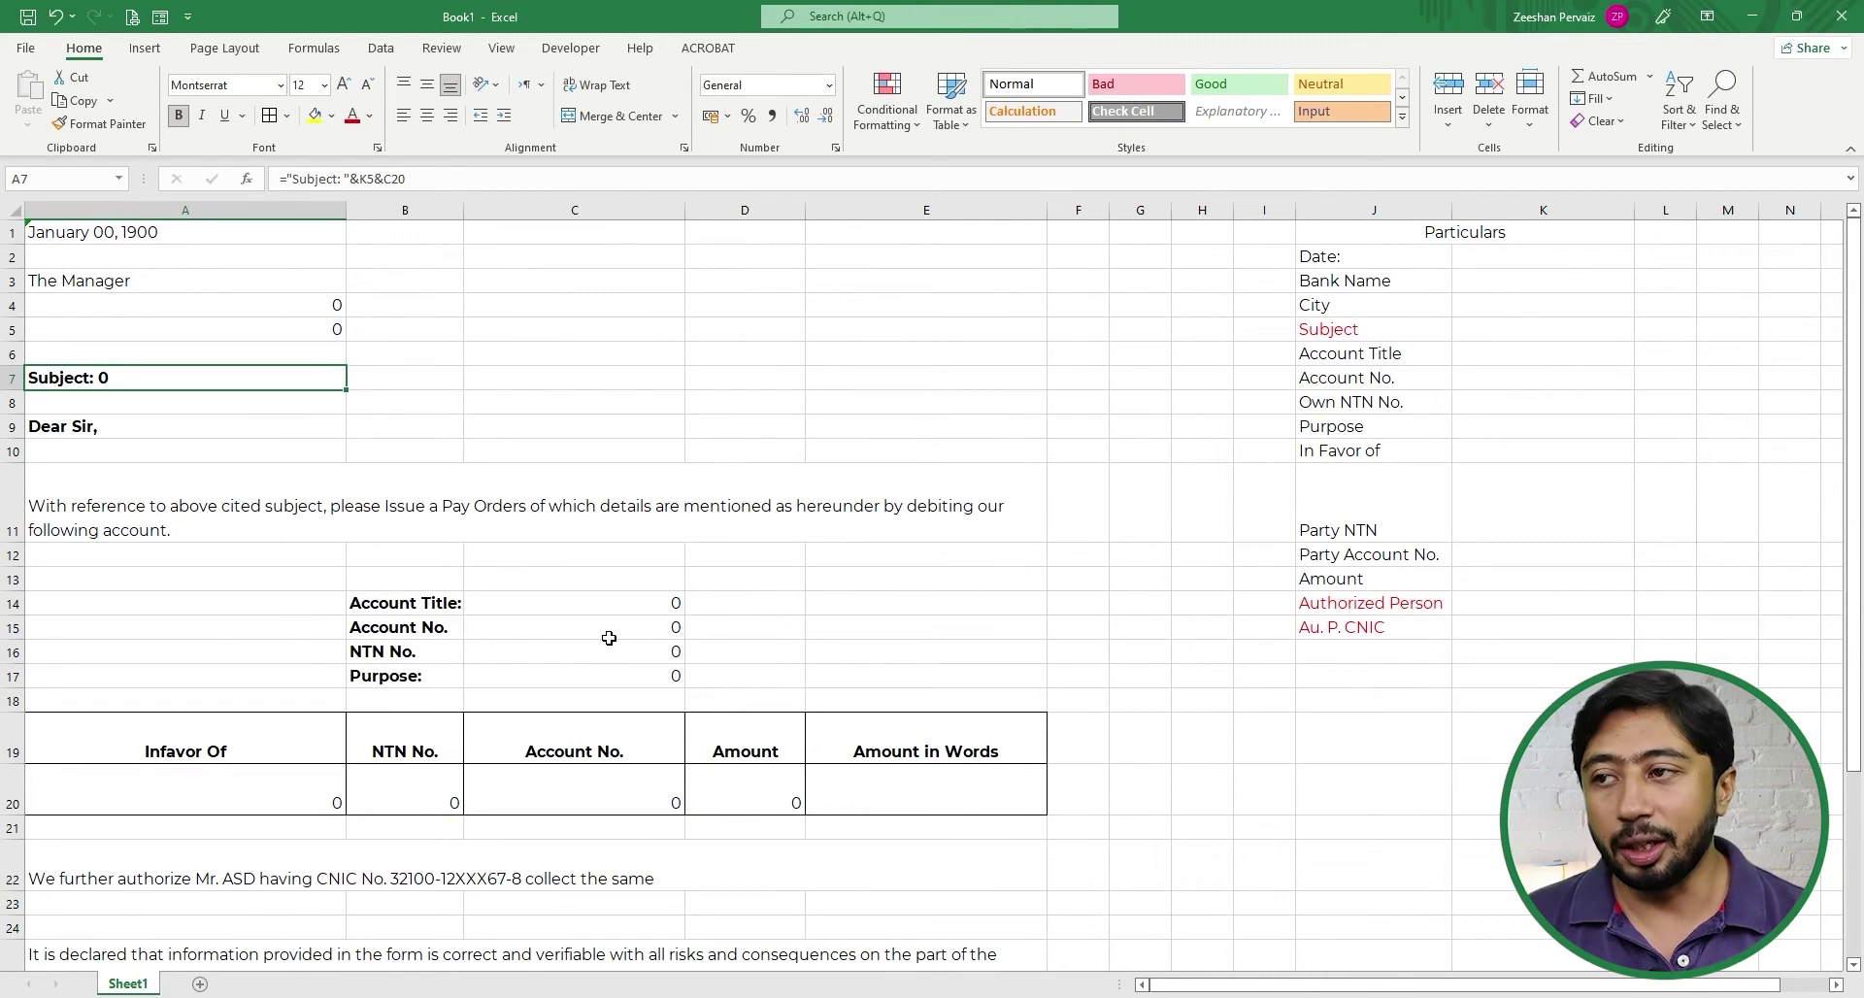
- Edit A22's authorization sentence and prefix it with =" to start a formula
key(Right)
key(Right)
key(Left)
key(Left)
key(Down)
key(Down)
key(Down)
key(Down)
key(Down)
key(Down)
key(Down)
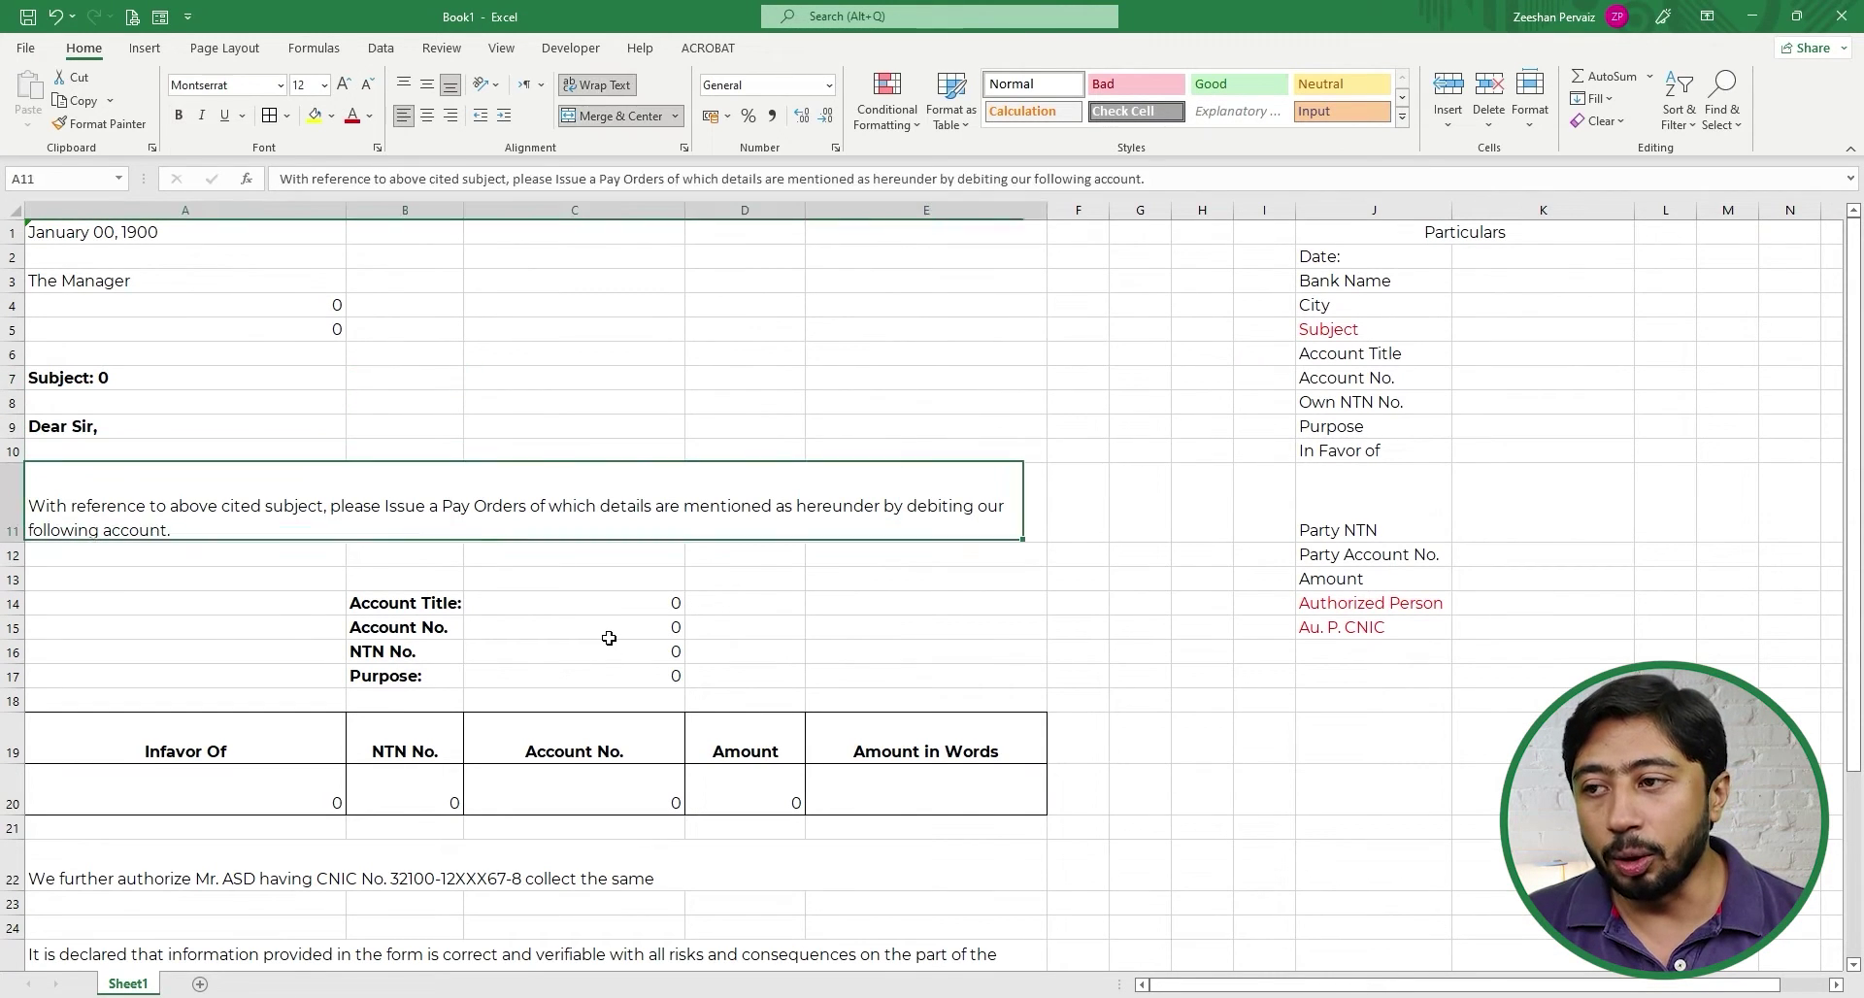
key(Down)
key(Down)
key(Down)
key(Down)
key(Down)
key(Down)
key(Down)
key(Down)
key(Down)
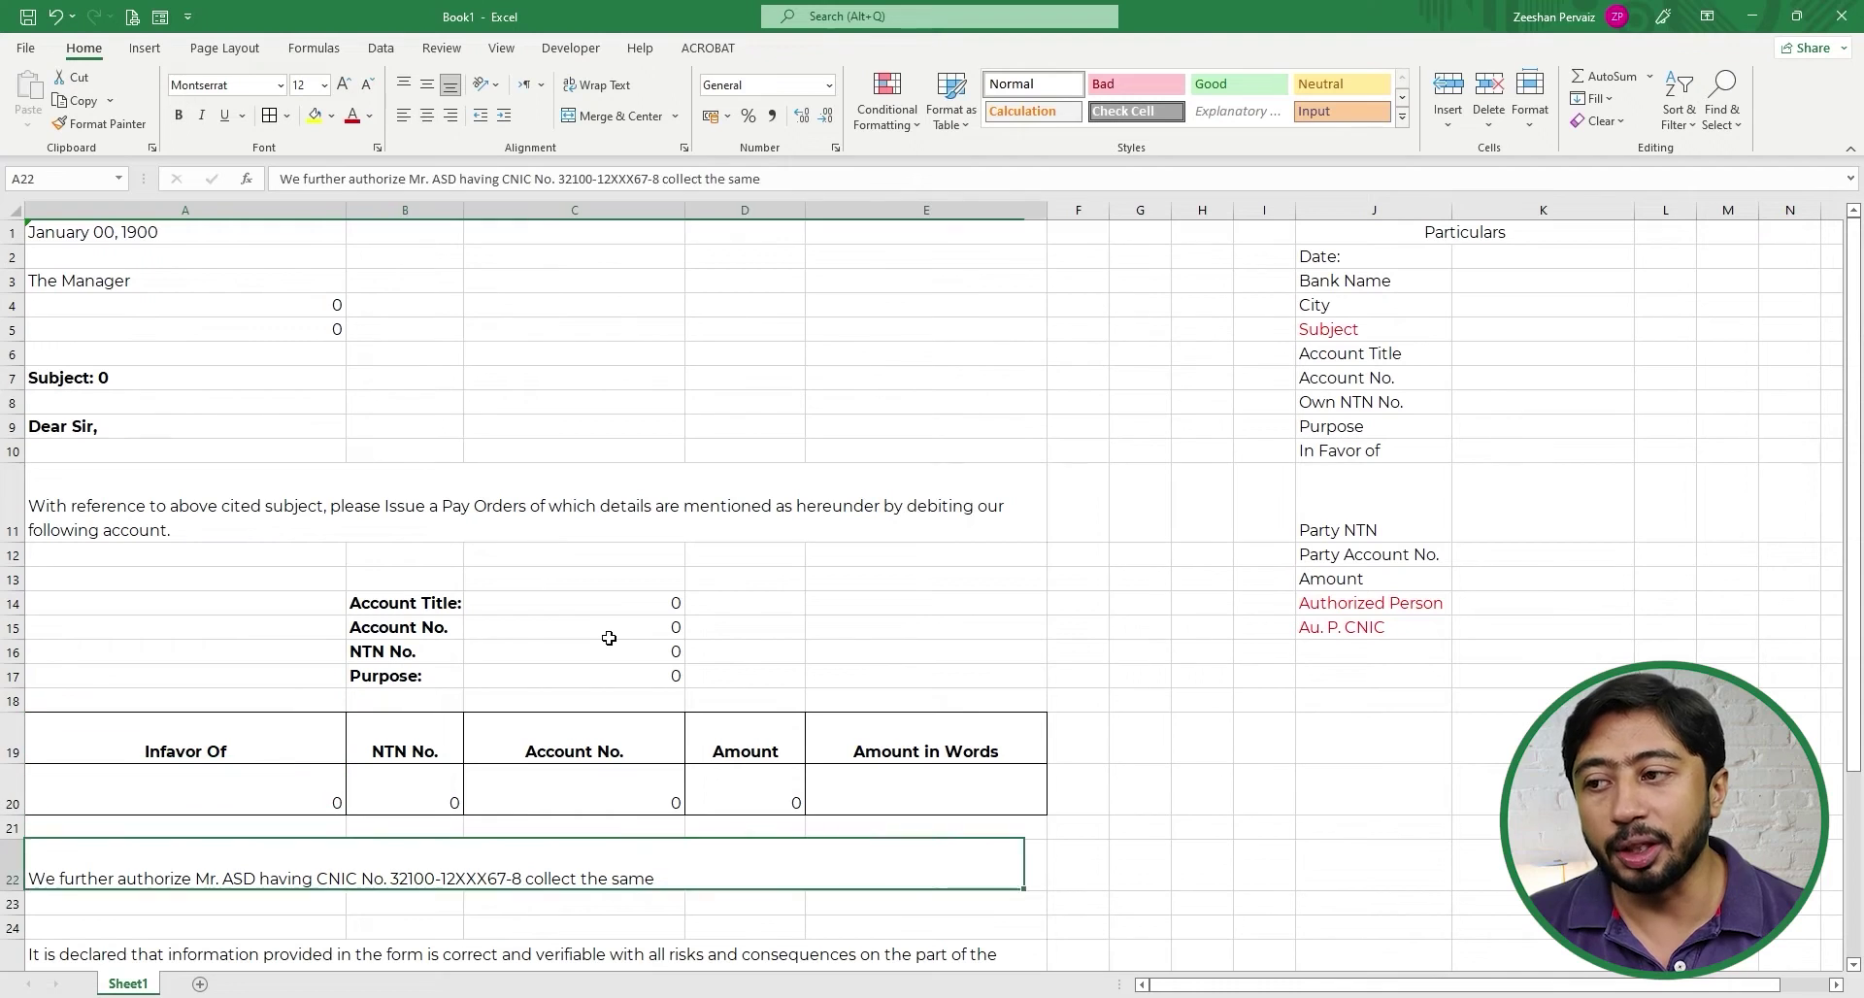
key(Up)
key(F2)
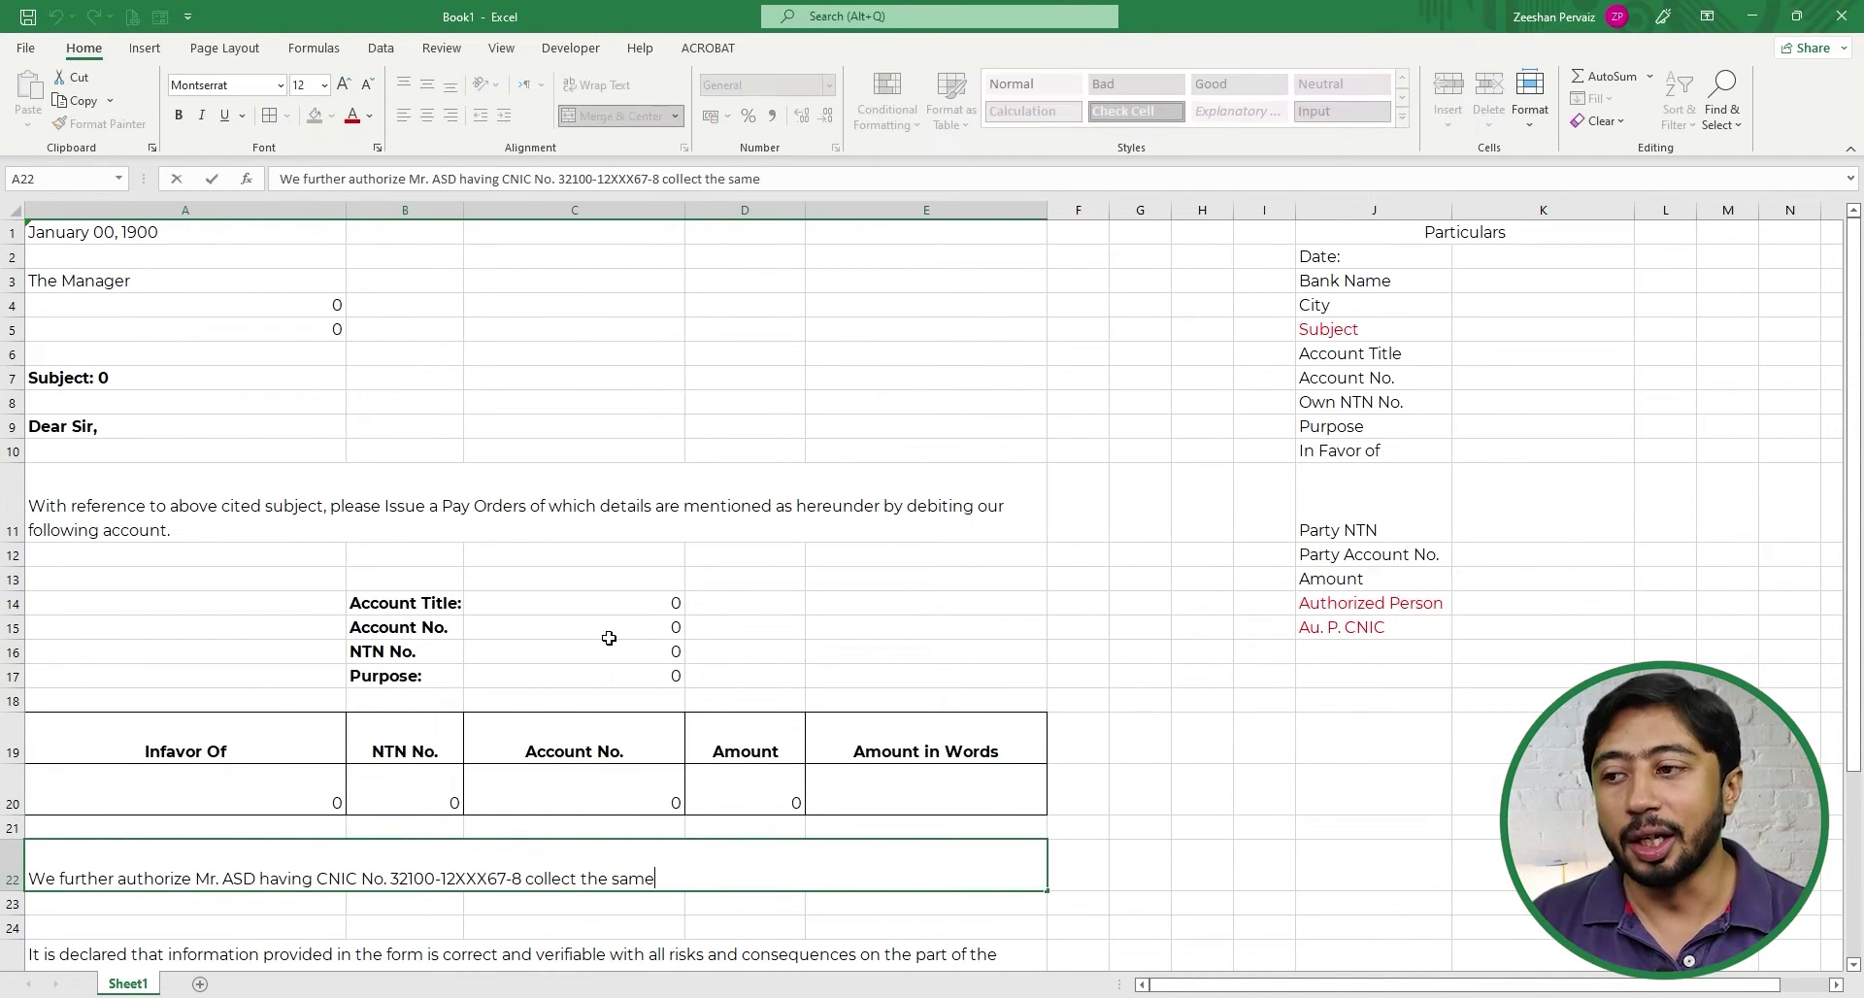
key(F2)
key(Home)
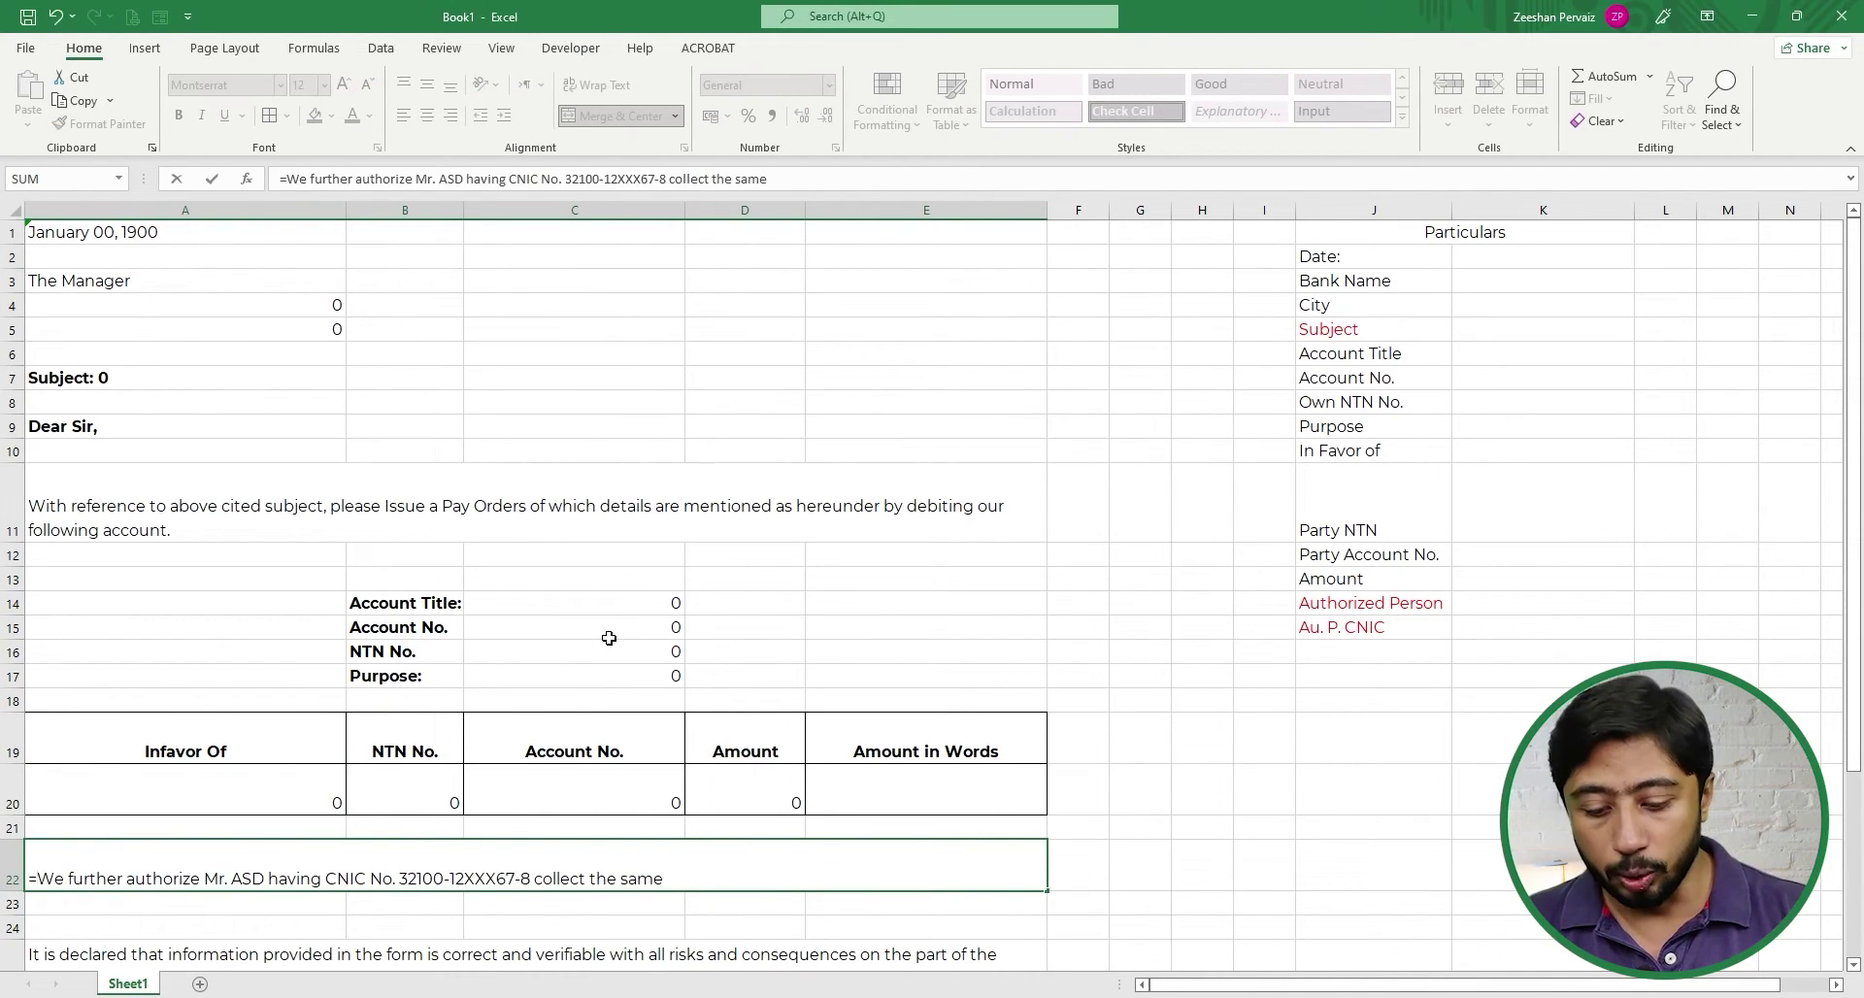
text(=")
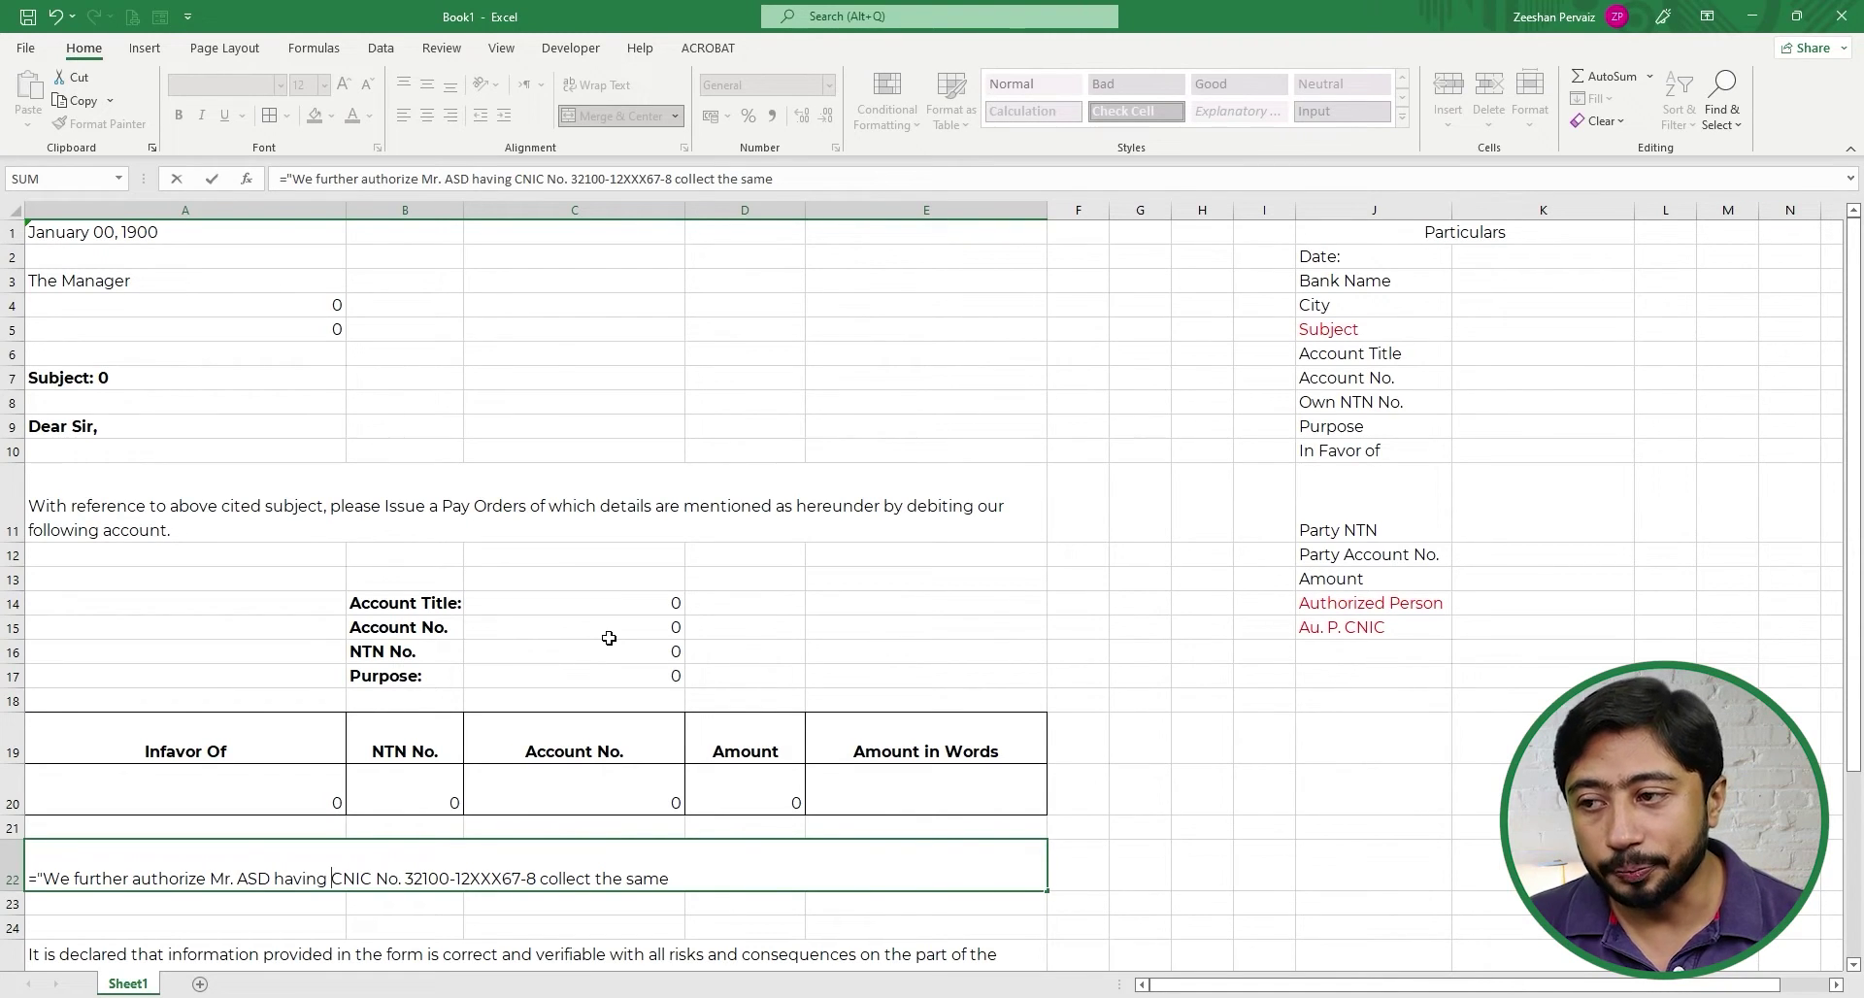
- Replace the hard-coded authorized person's name in A22 with a reference to K14
key(Left)
key(Left)
key(Left)
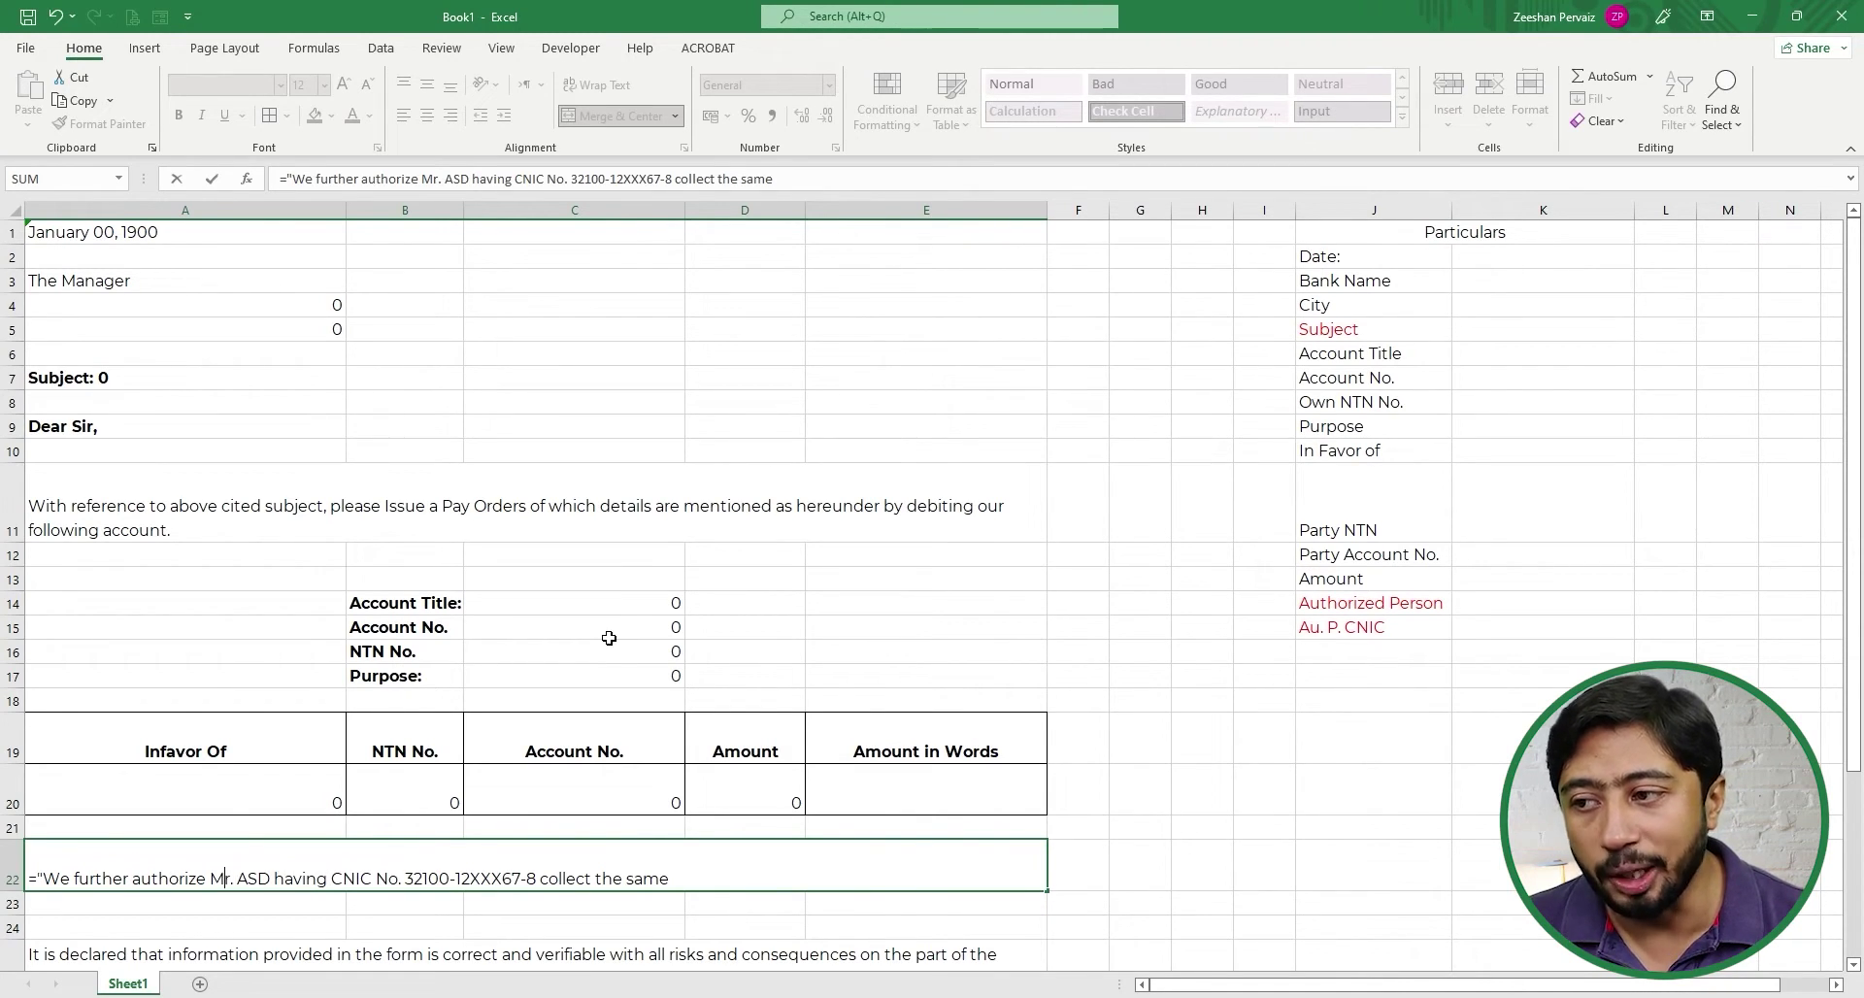
text(")
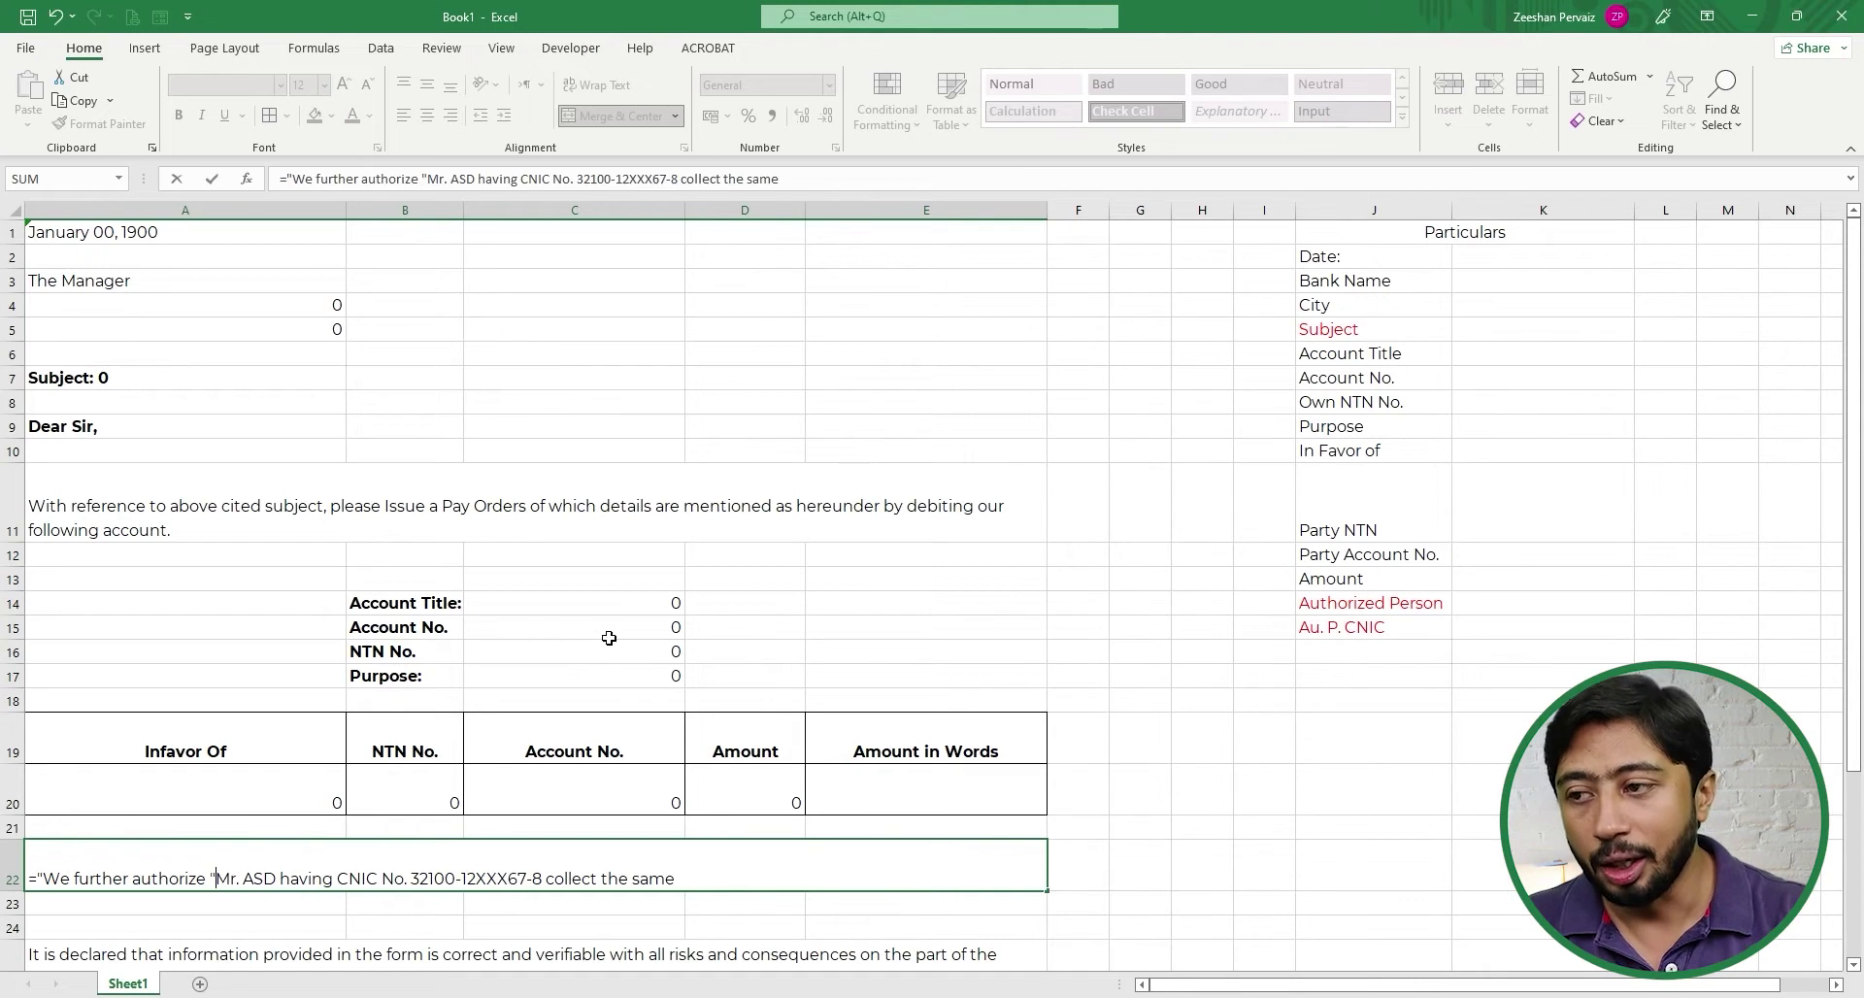
text(&)
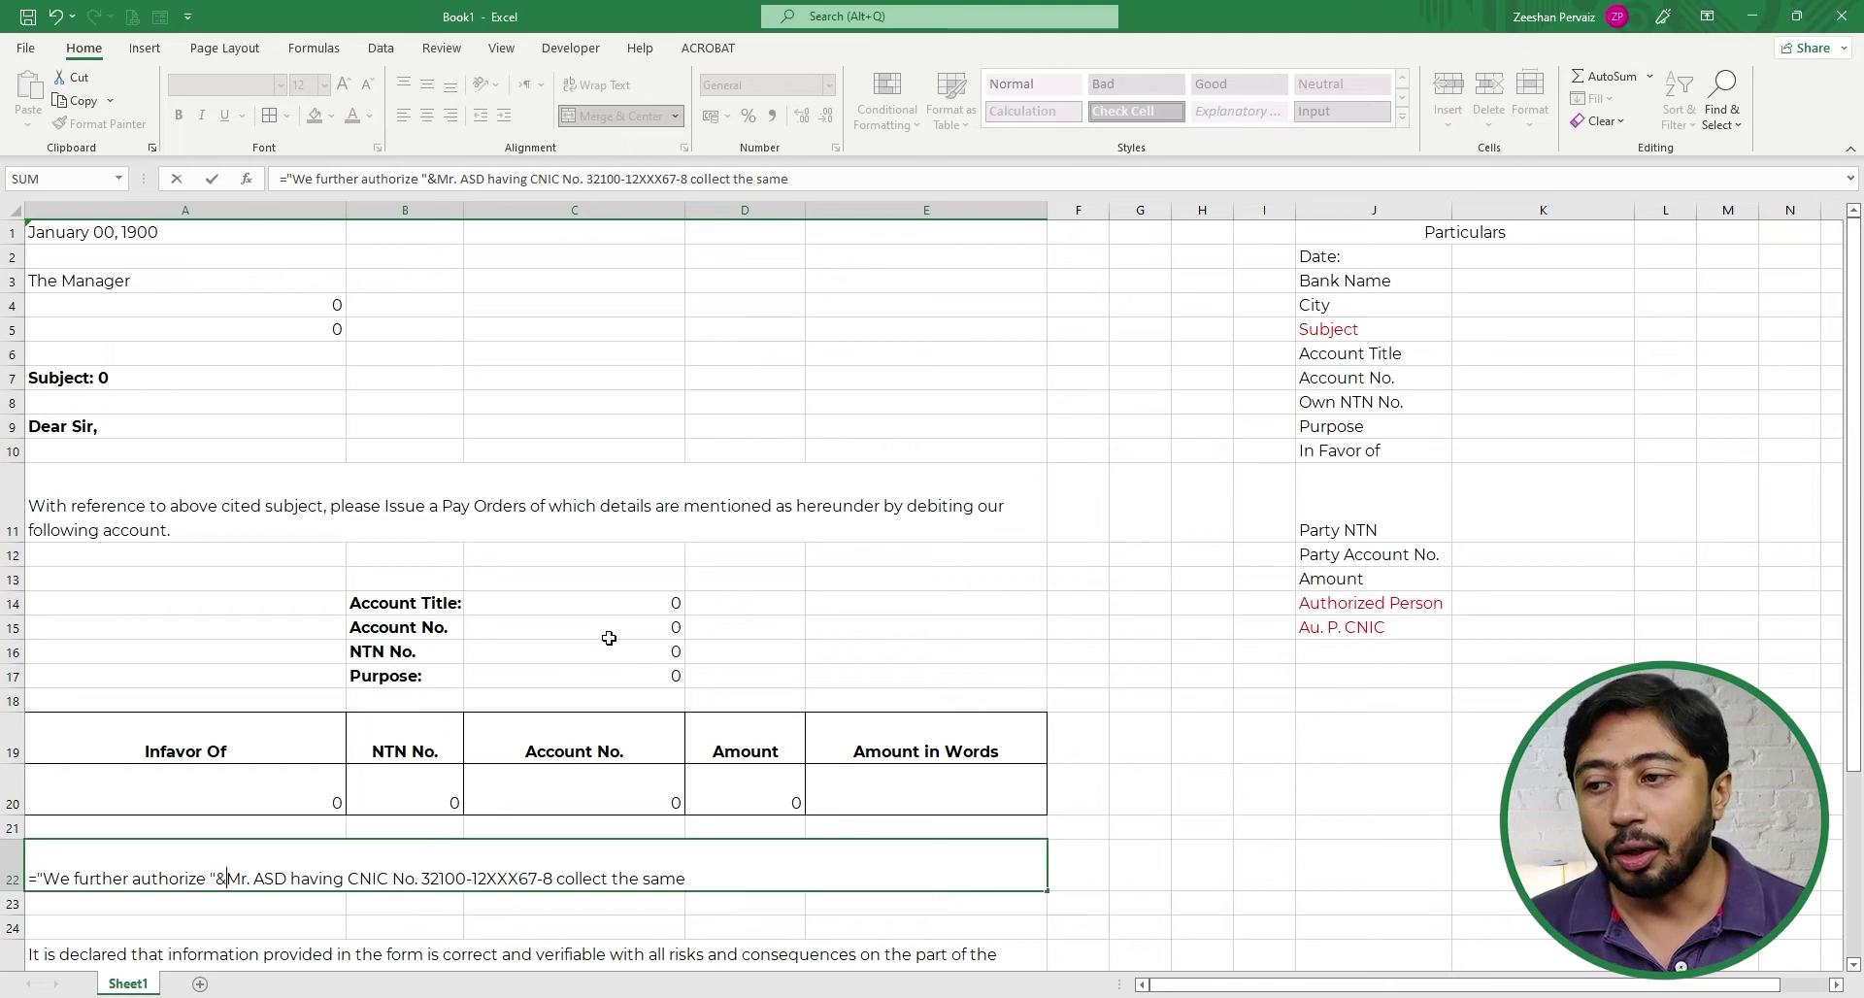
key(shift+Right)
key(shift+Right)
key(shift+Right)
key(shift+Right)
key(shift+Right)
key(shift+Right)
key(shift+Right)
key(shift+Right)
key(shift+Right)
key(shift+Right)
key(shift+Right)
key(shift+Right)
key(shift+Right)
key(shift+Right)
key(shift+Right)
key(shift+Right)
key(shift+Right)
key(shift+Right)
key(shift+Right)
key(shift+Right)
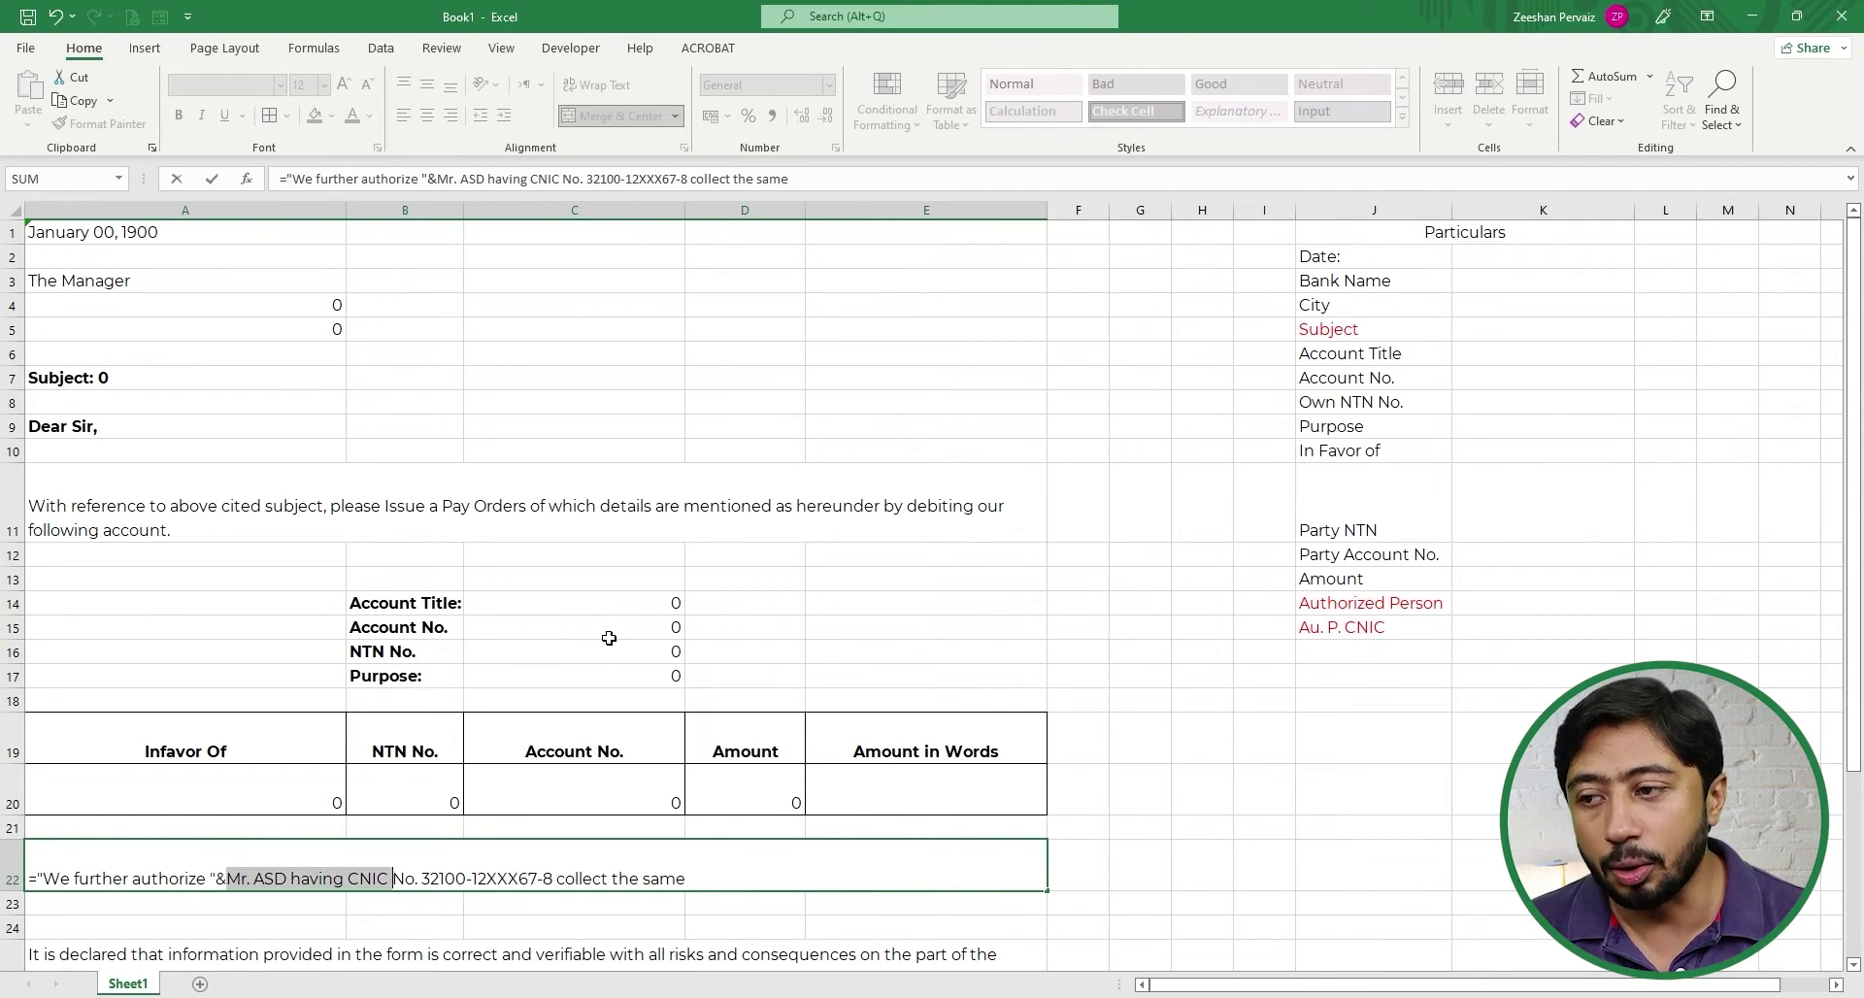
key(shift+Right)
key(shift+Right)
key(shift+Right)
key(shift+Right)
key(shift+Right)
key(shift+Right)
key(shift+Right)
key(shift+Right)
key(shift+Right)
key(shift+Right)
key(shift+Right)
key(shift+Right)
key(shift+Right)
key(shift+Right)
key(shift+Right)
key(shift+Right)
key(shift+Right)
key(shift+Right)
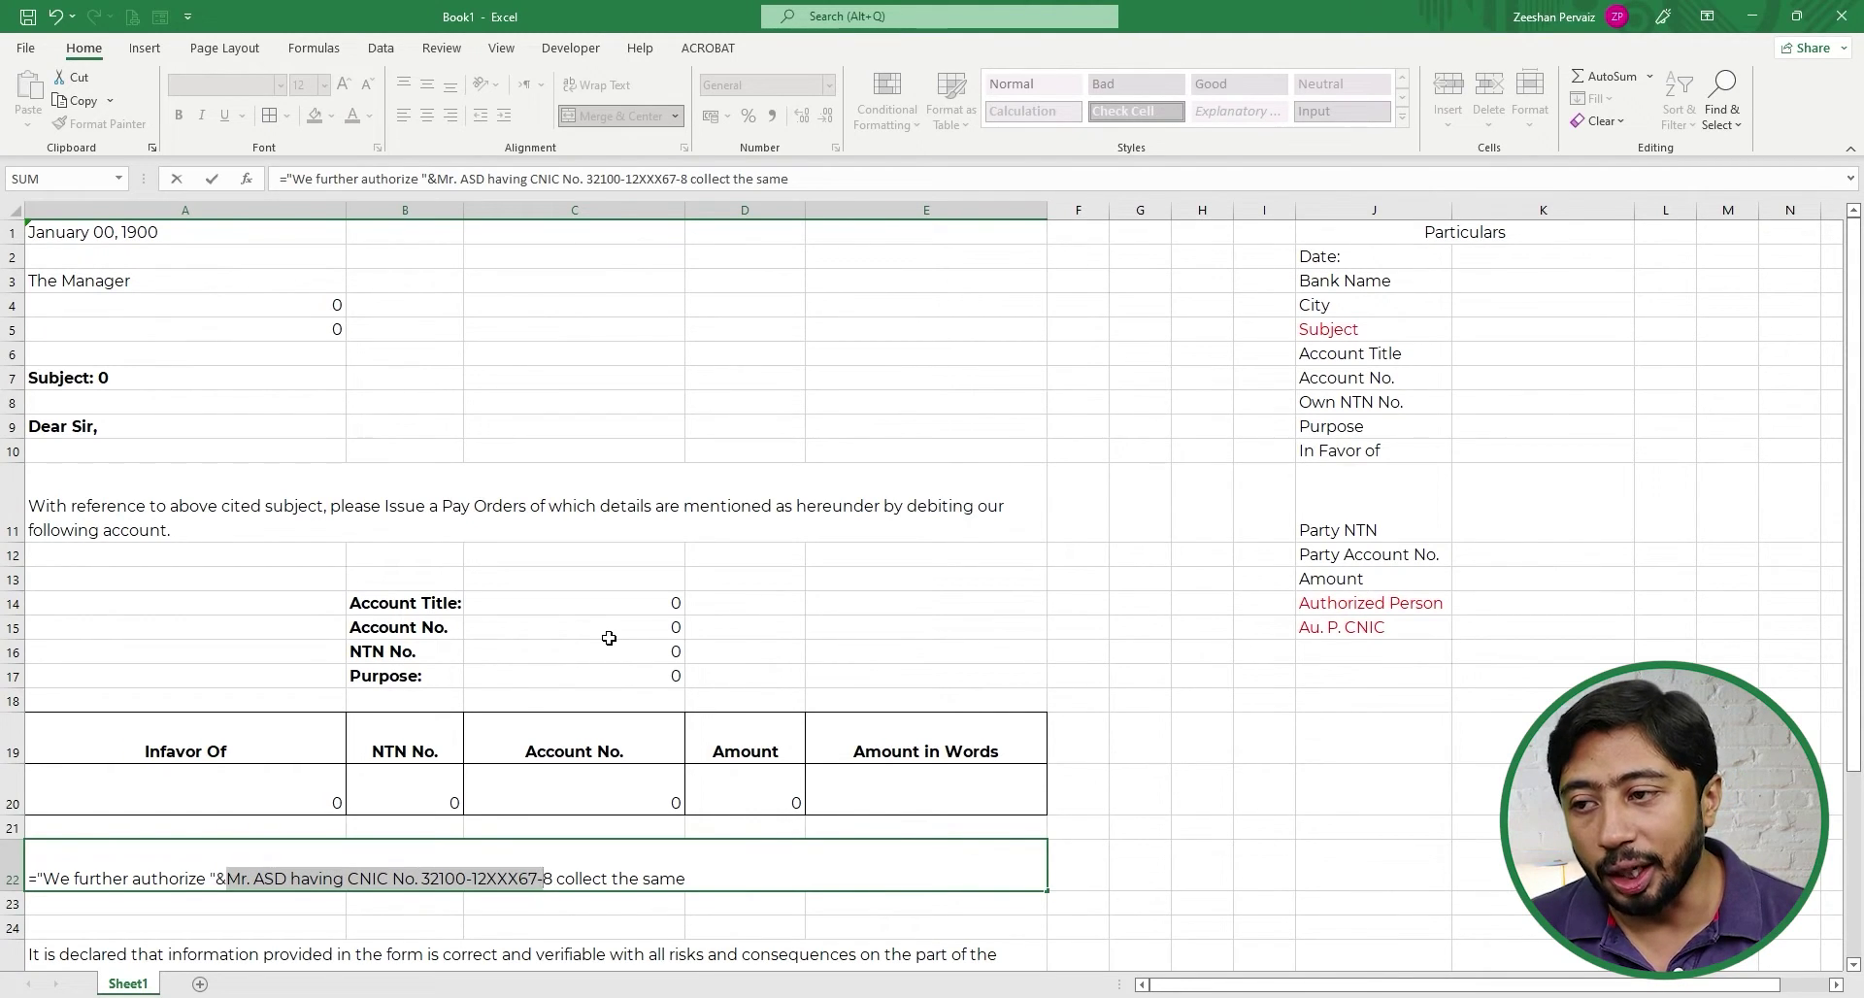
key(shift+Left)
key(shift+Left)
key(shift+Left)
key(shift+Left)
key(shift+Left)
key(shift+Left)
key(shift+Left)
key(shift+Left)
key(shift+Left)
key(shift+Left)
key(shift+Left)
key(shift+Left)
key(shift+Left)
key(shift+Left)
key(shift+Left)
key(shift+Left)
key(shift+Left)
key(shift+Left)
key(shift+Left)
key(shift+Left)
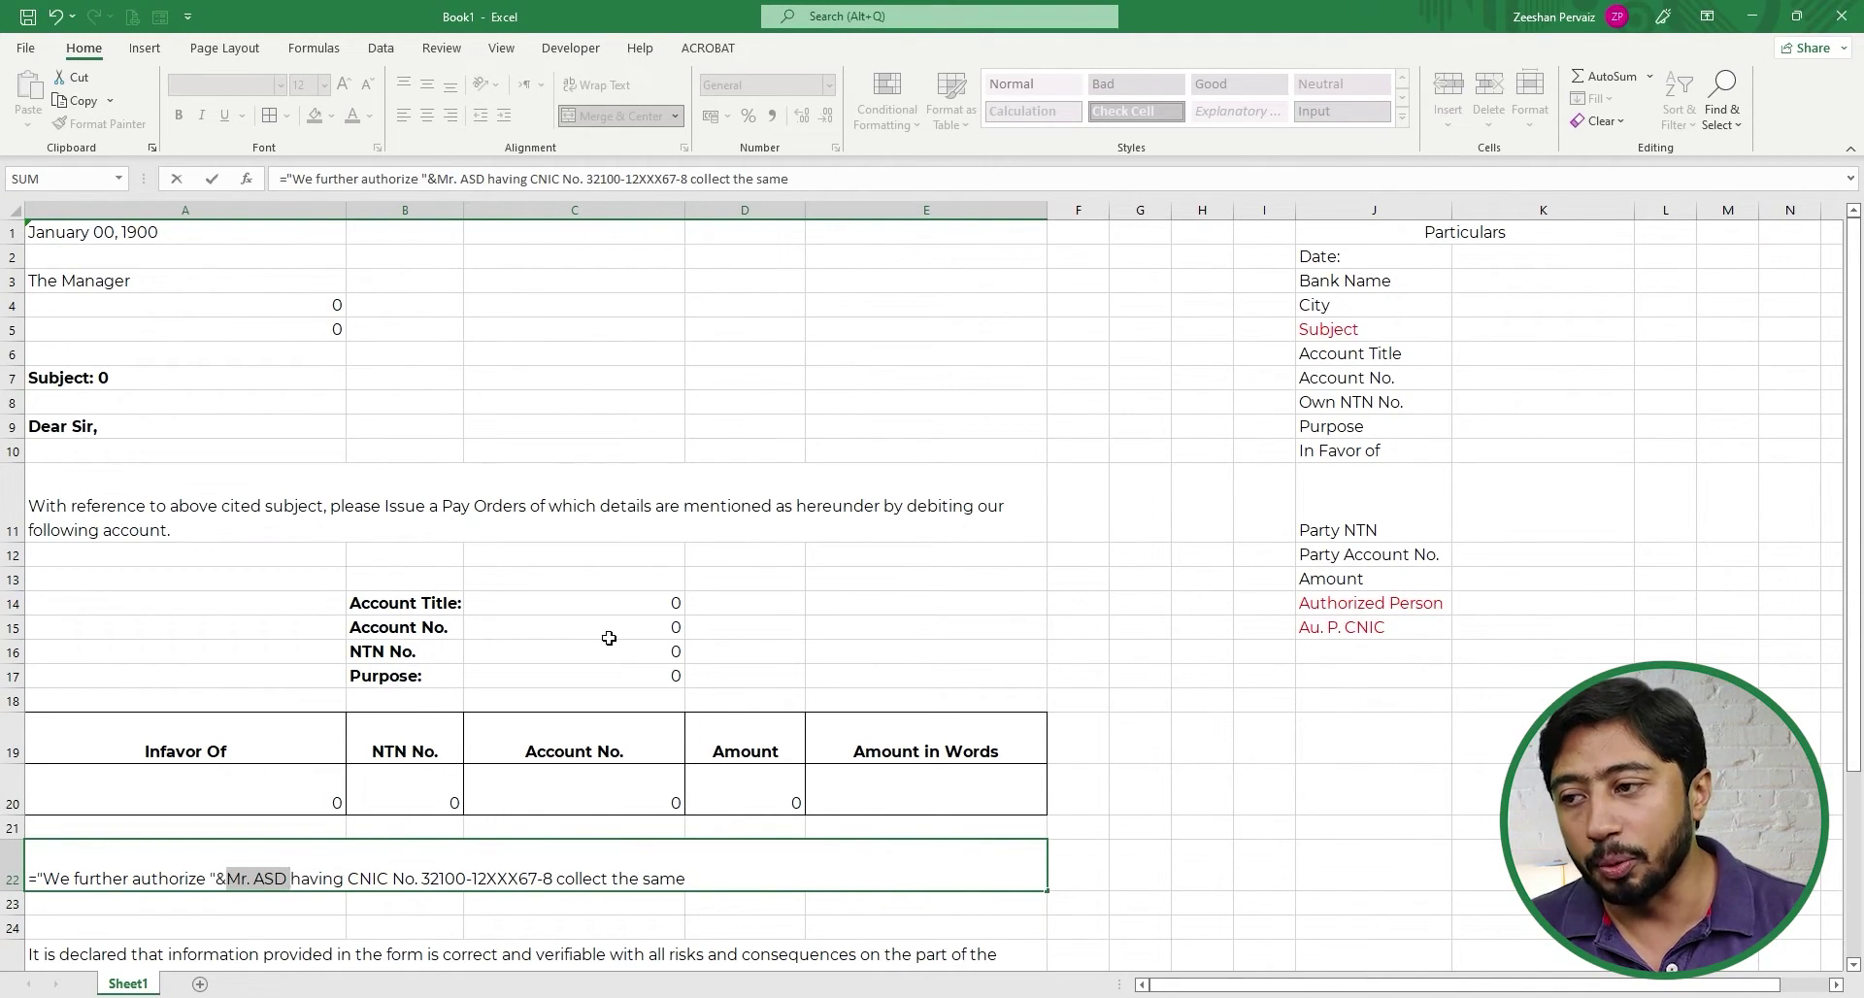
key(BackSpace)
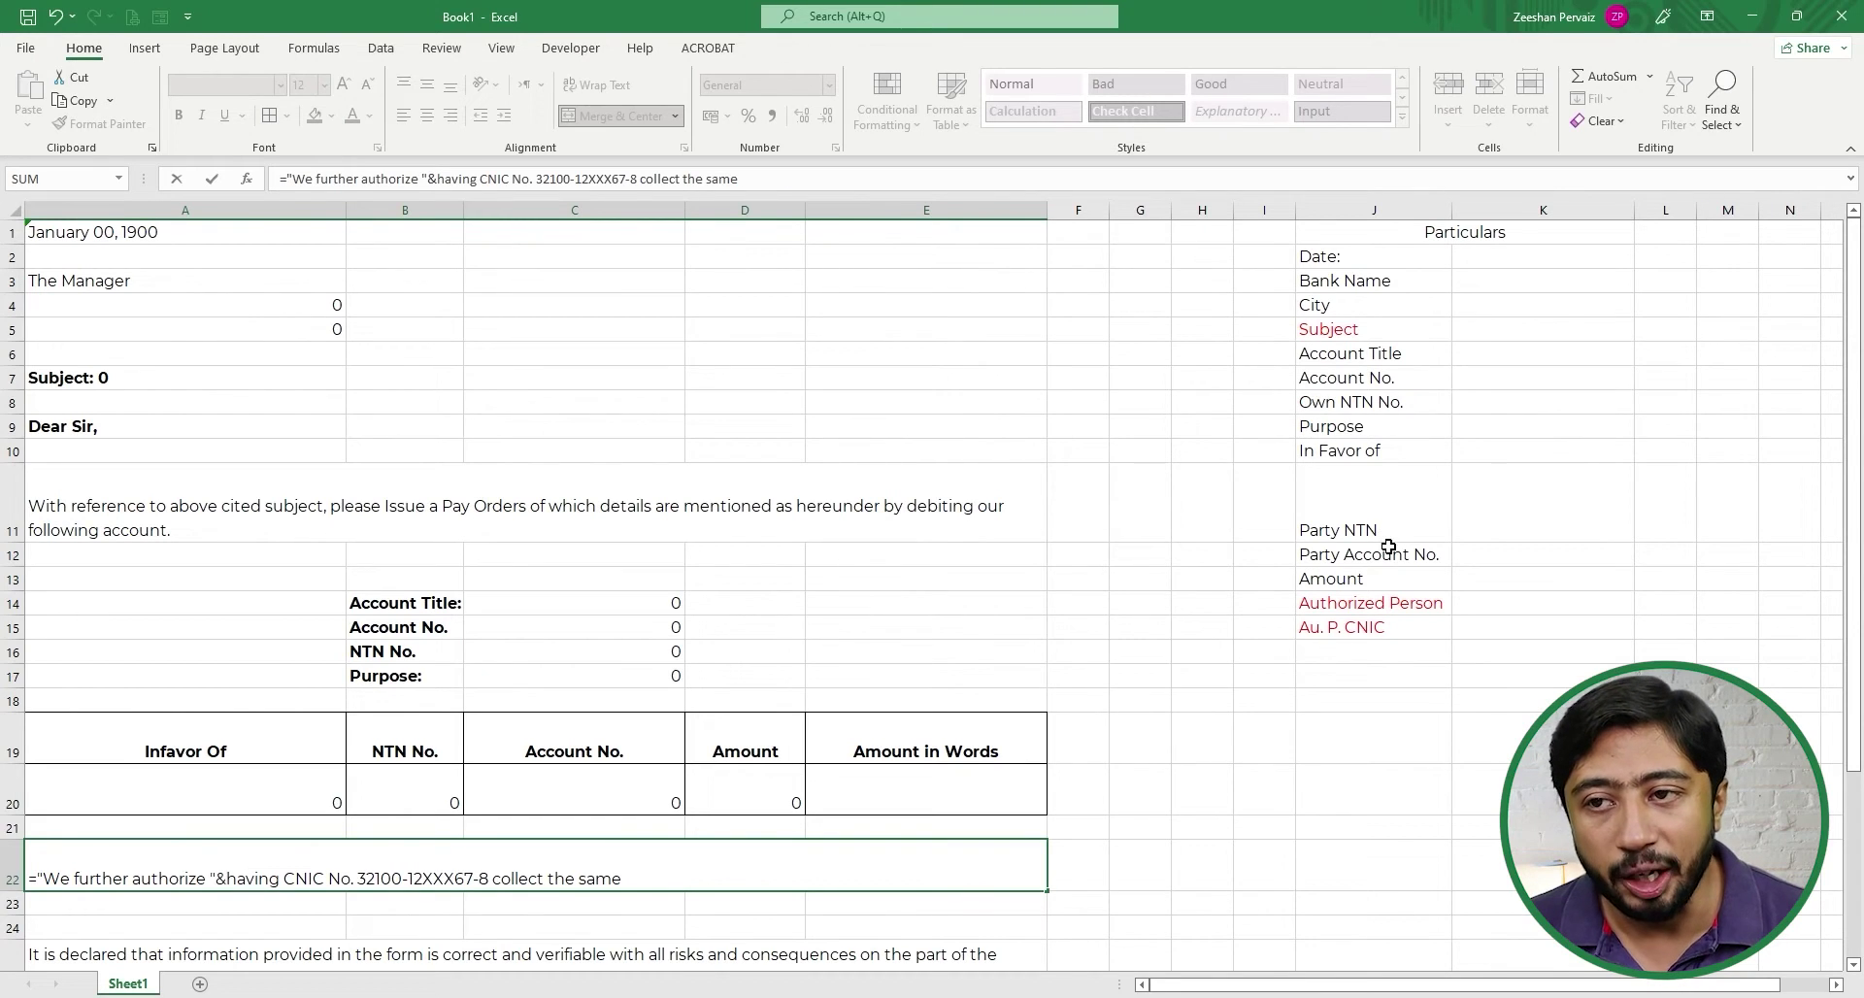
click(1473, 599)
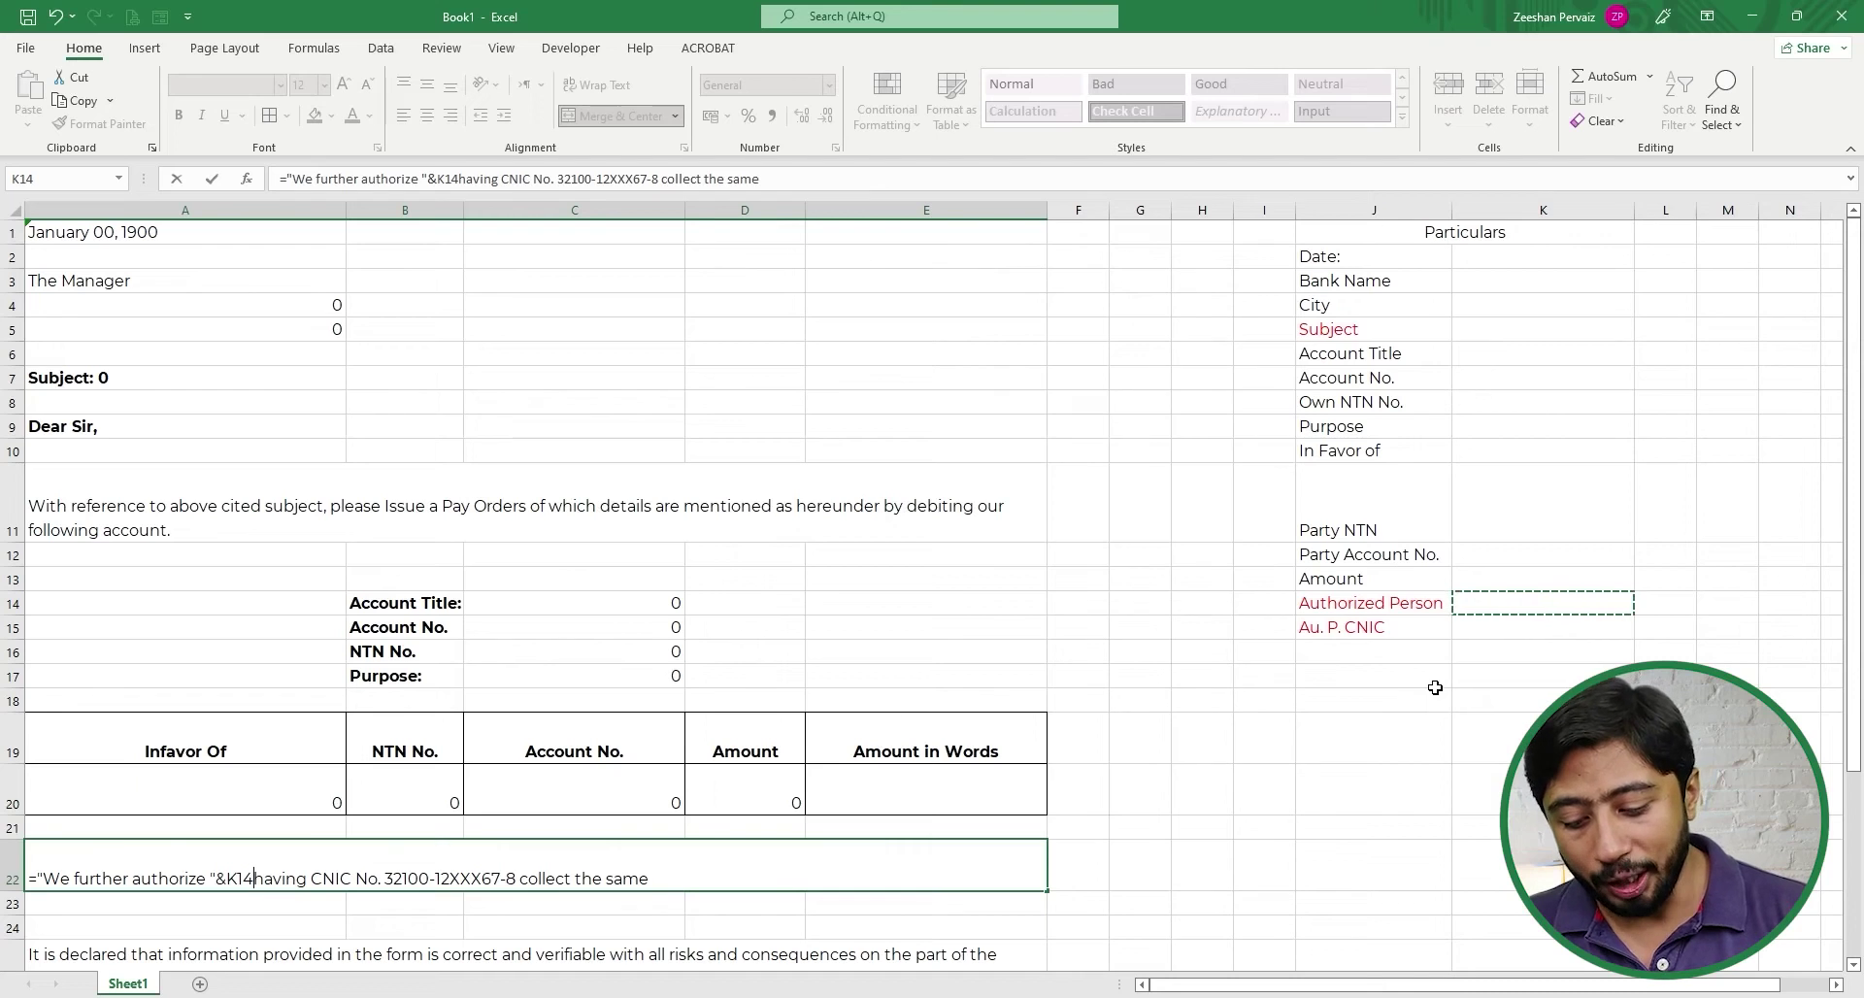
text(&)
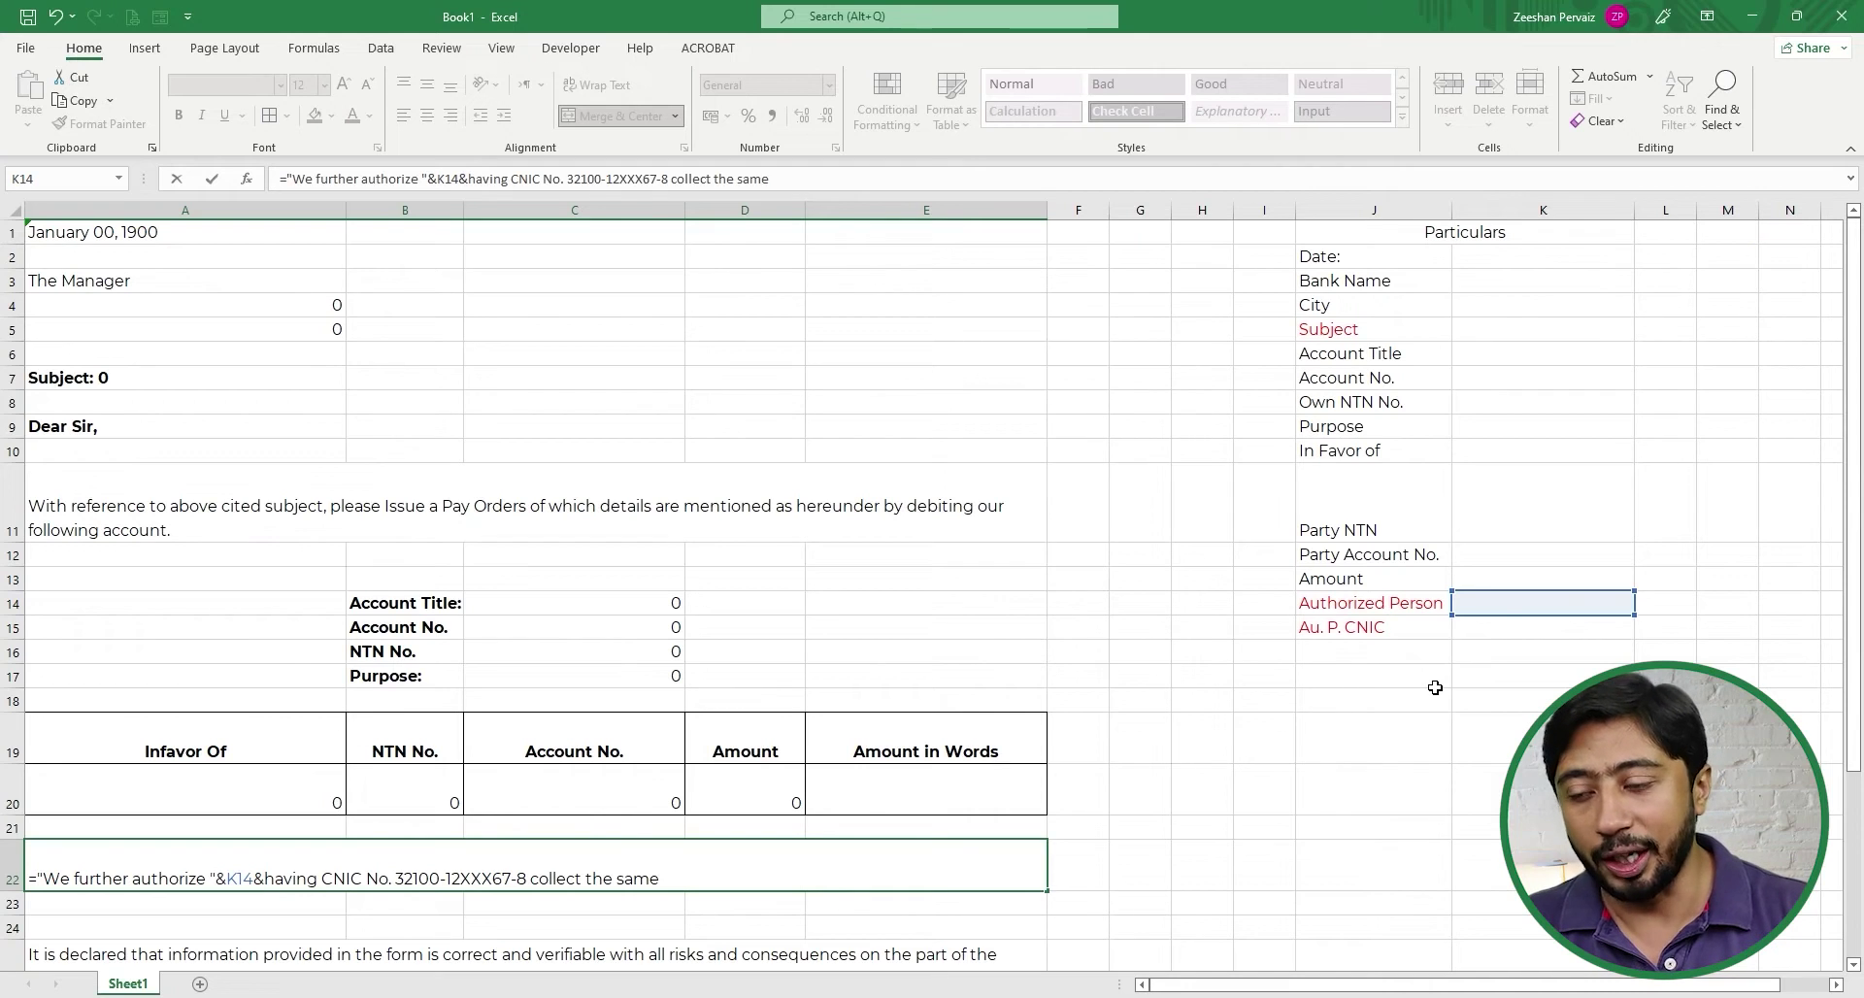
text(")
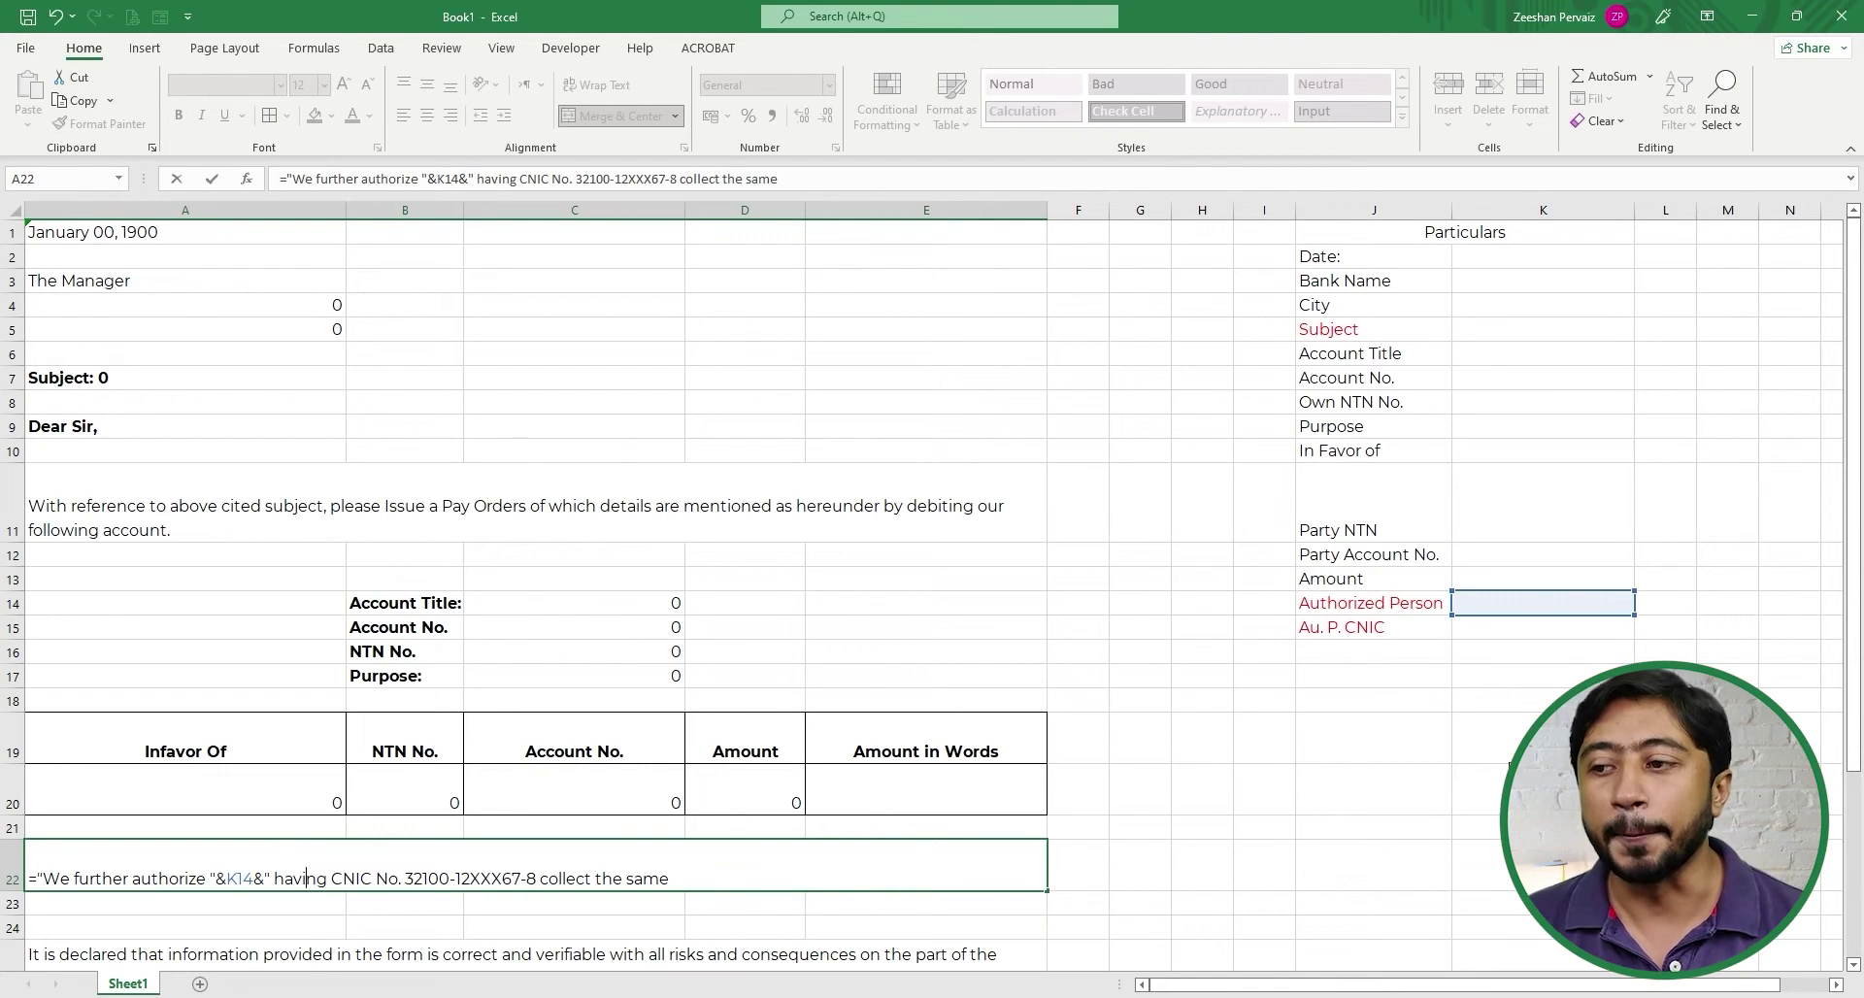
- Replace the hard-coded CNIC number in A22 with a K15 reference and commit the formula
key(Right)
key(Right)
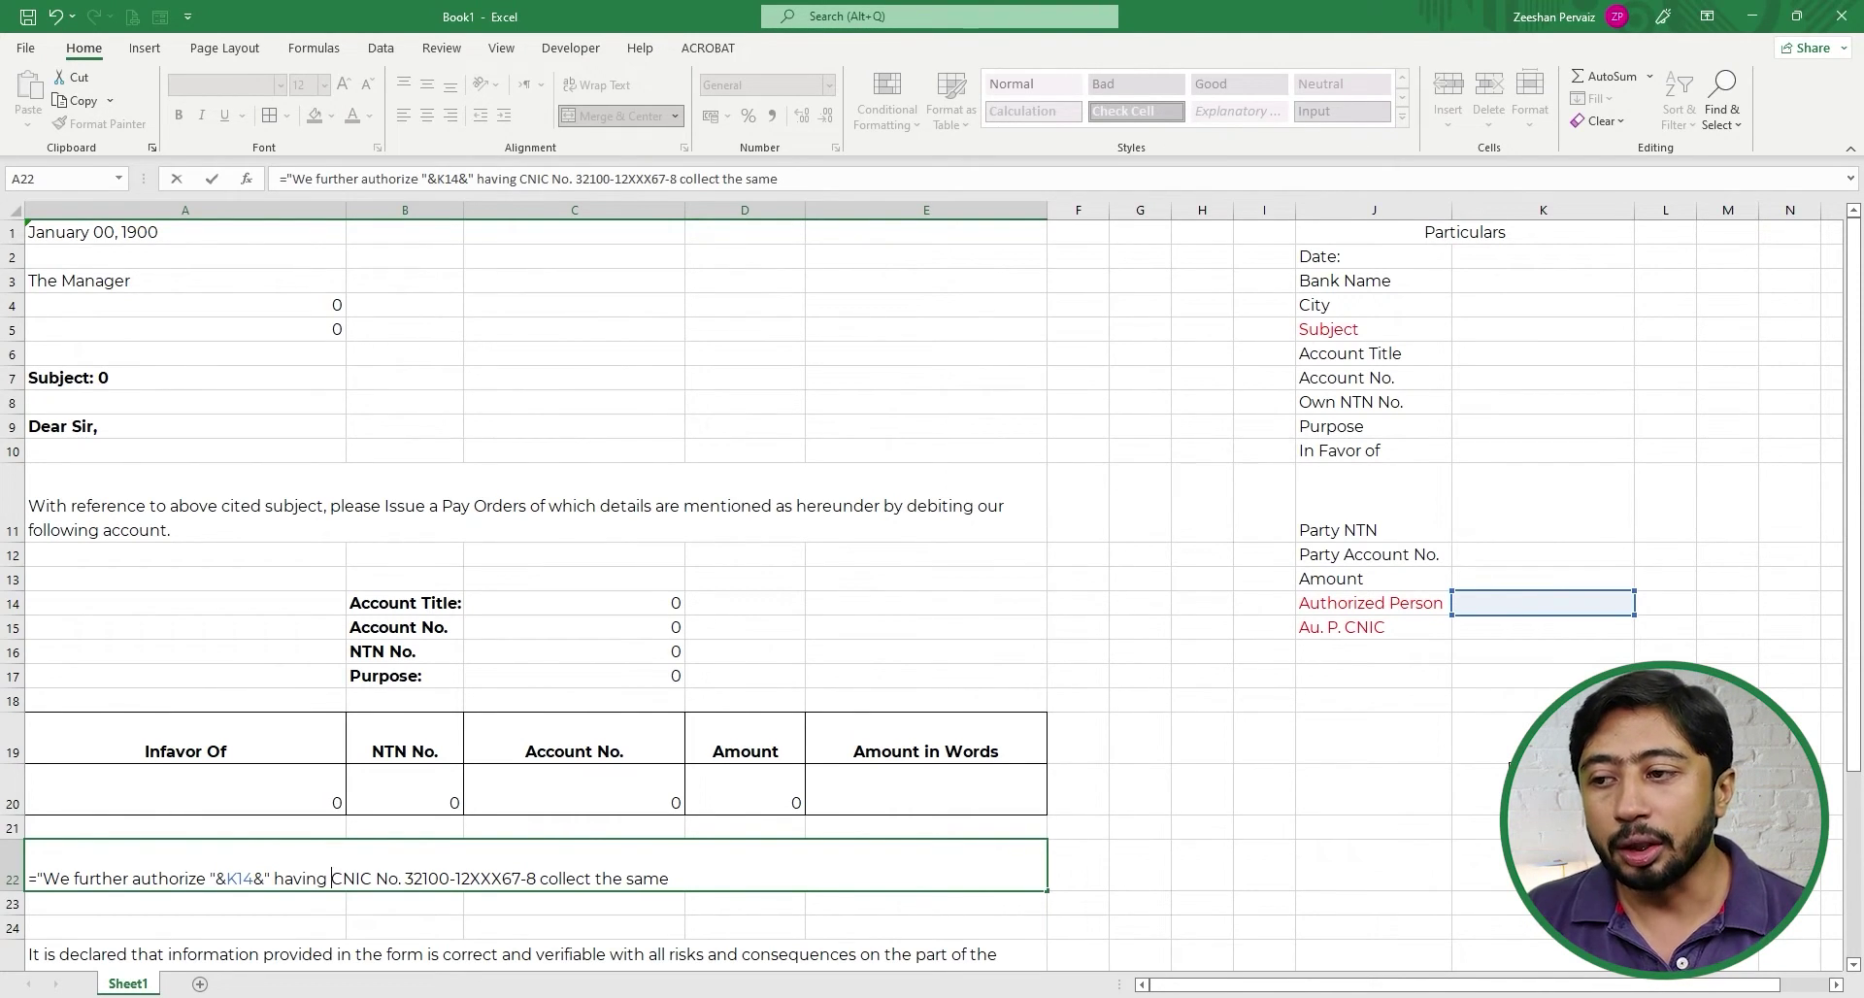
key(Right)
key(Right)
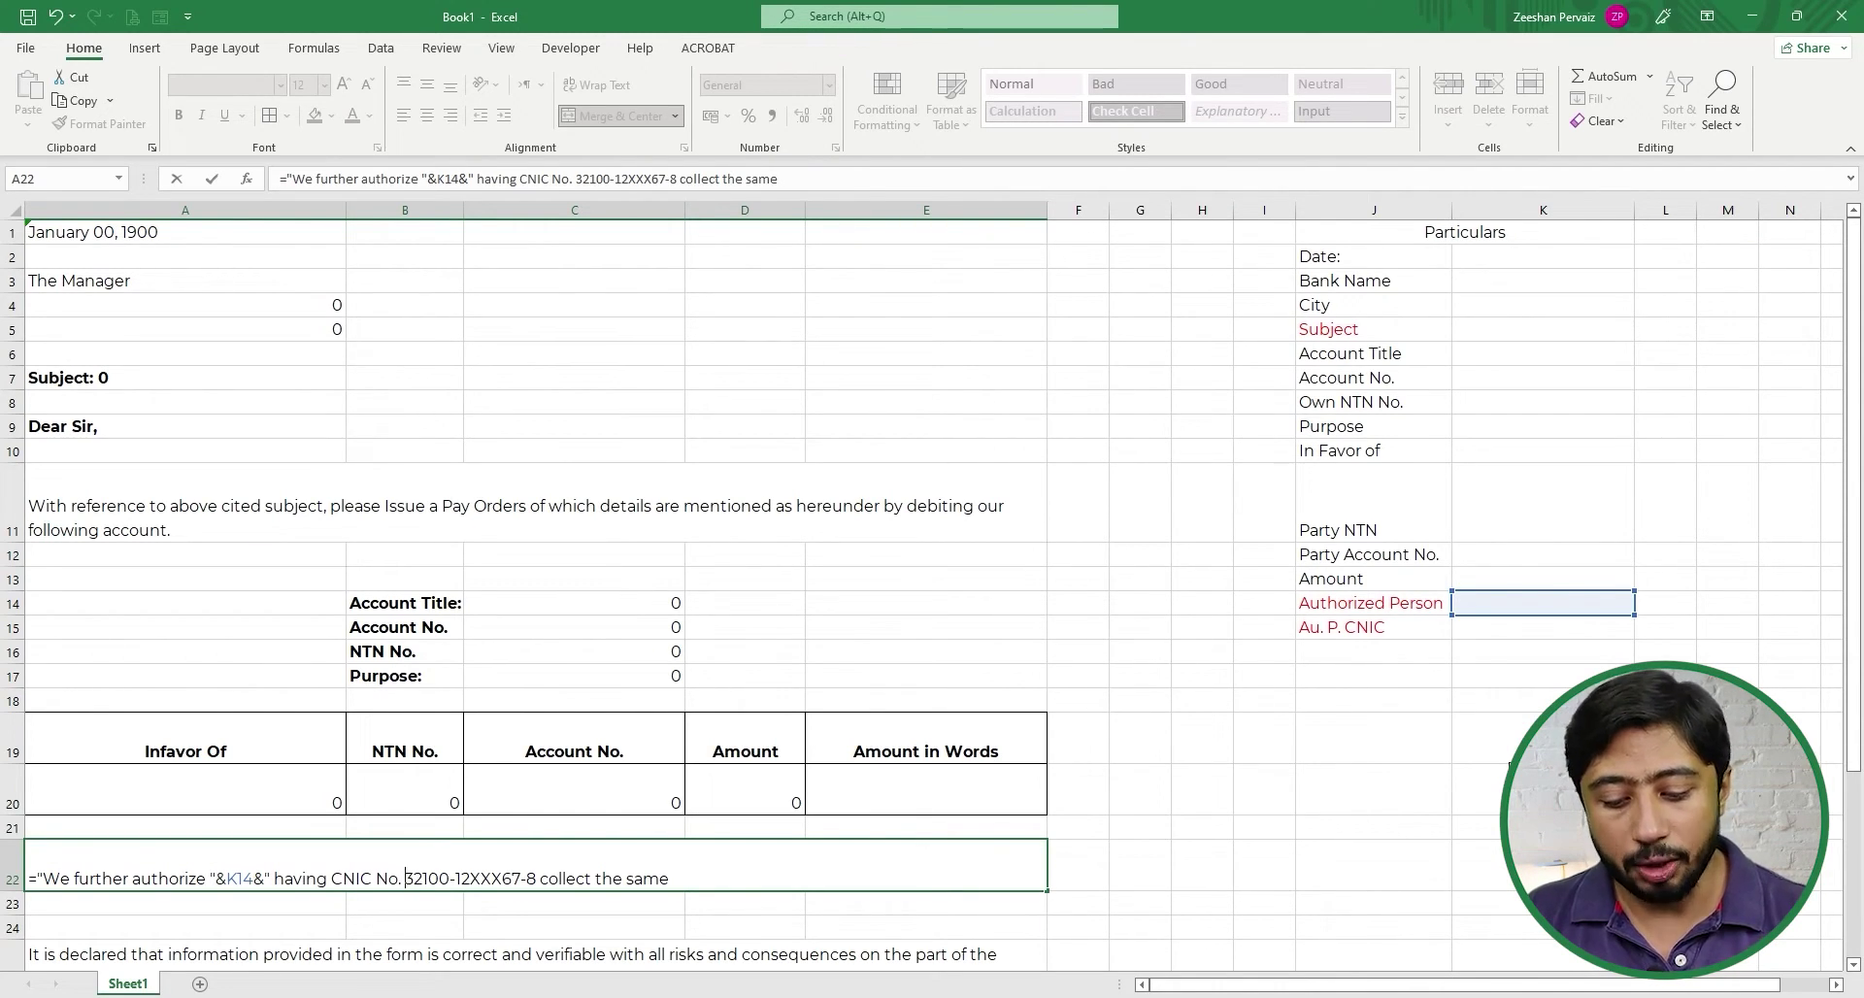
text(")
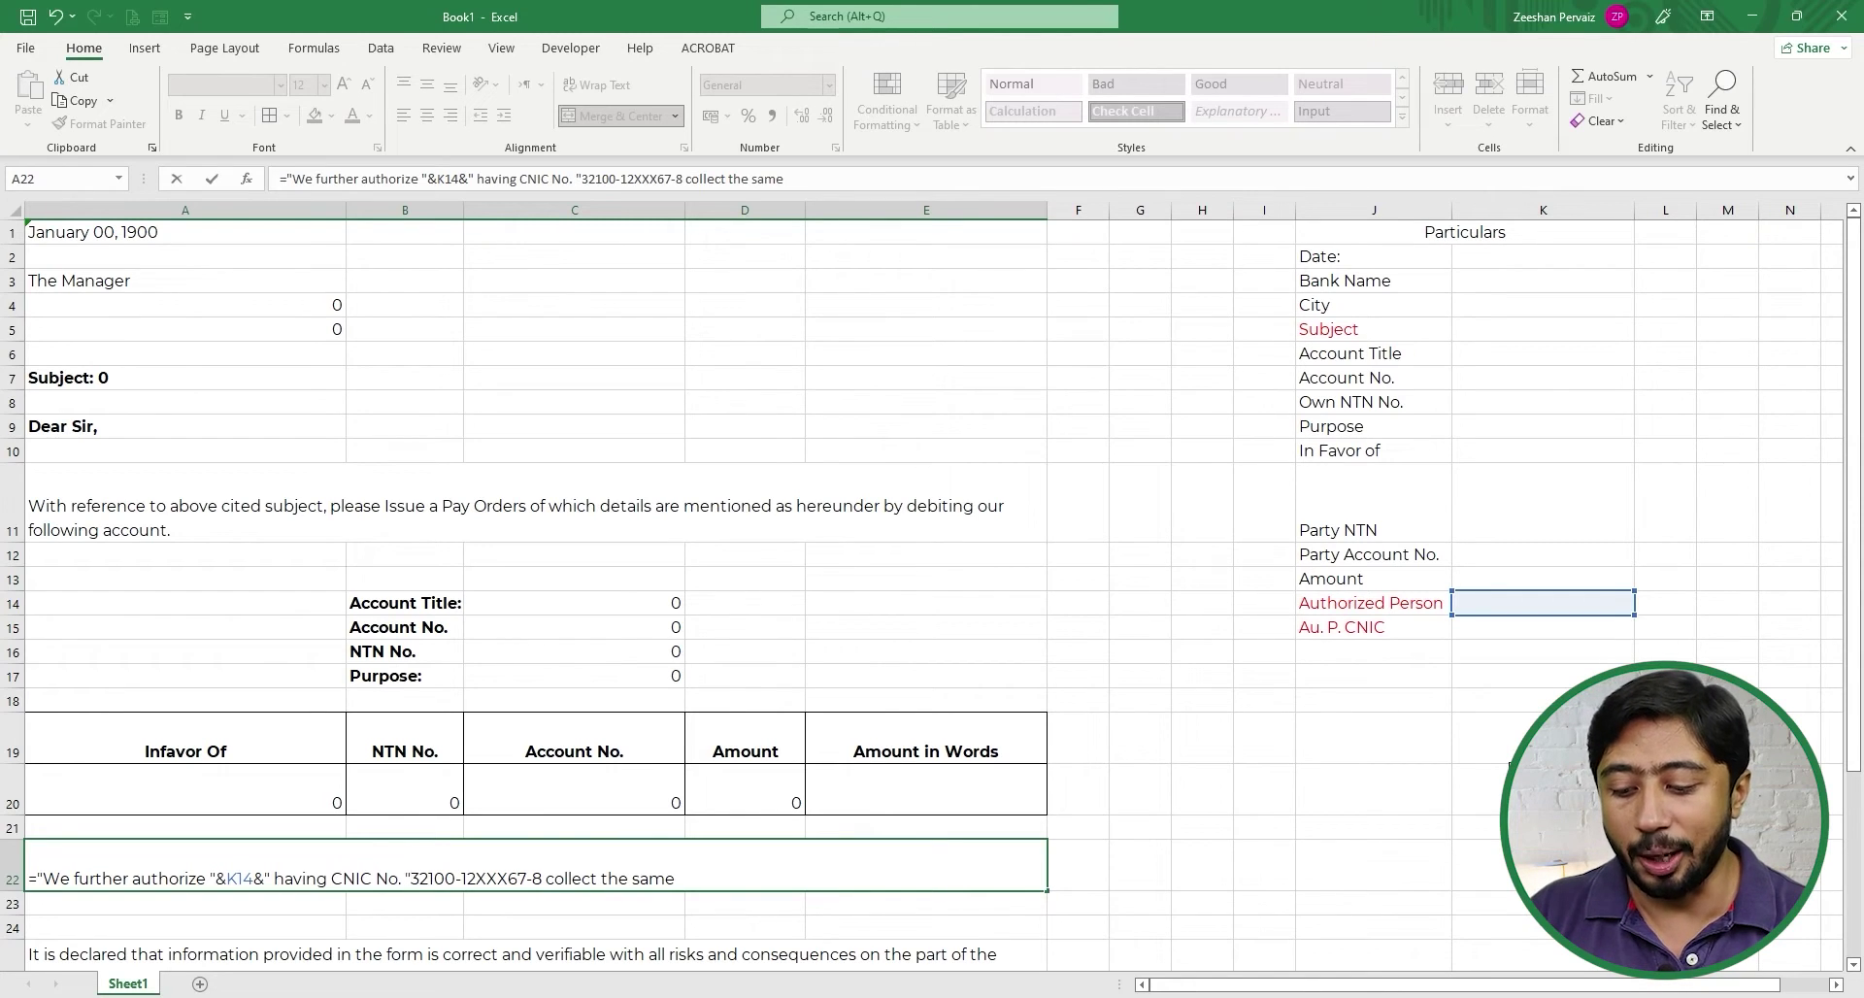
text(&)
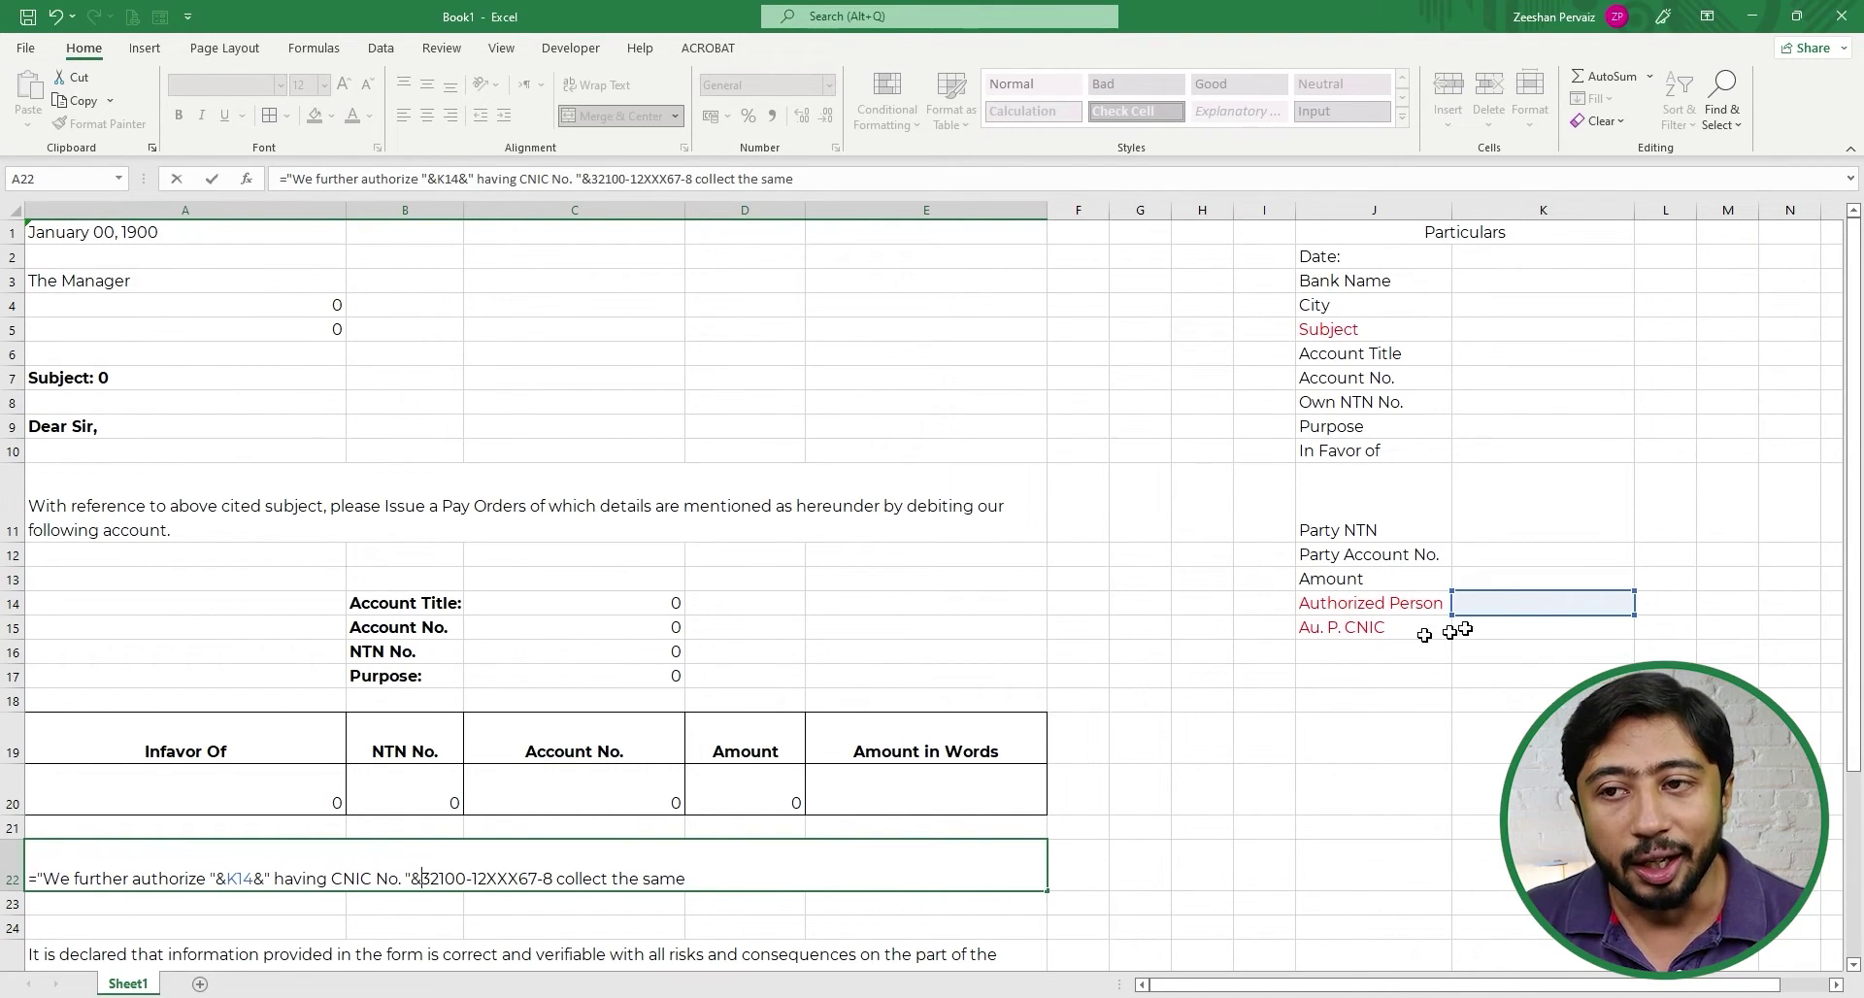
click(1523, 628)
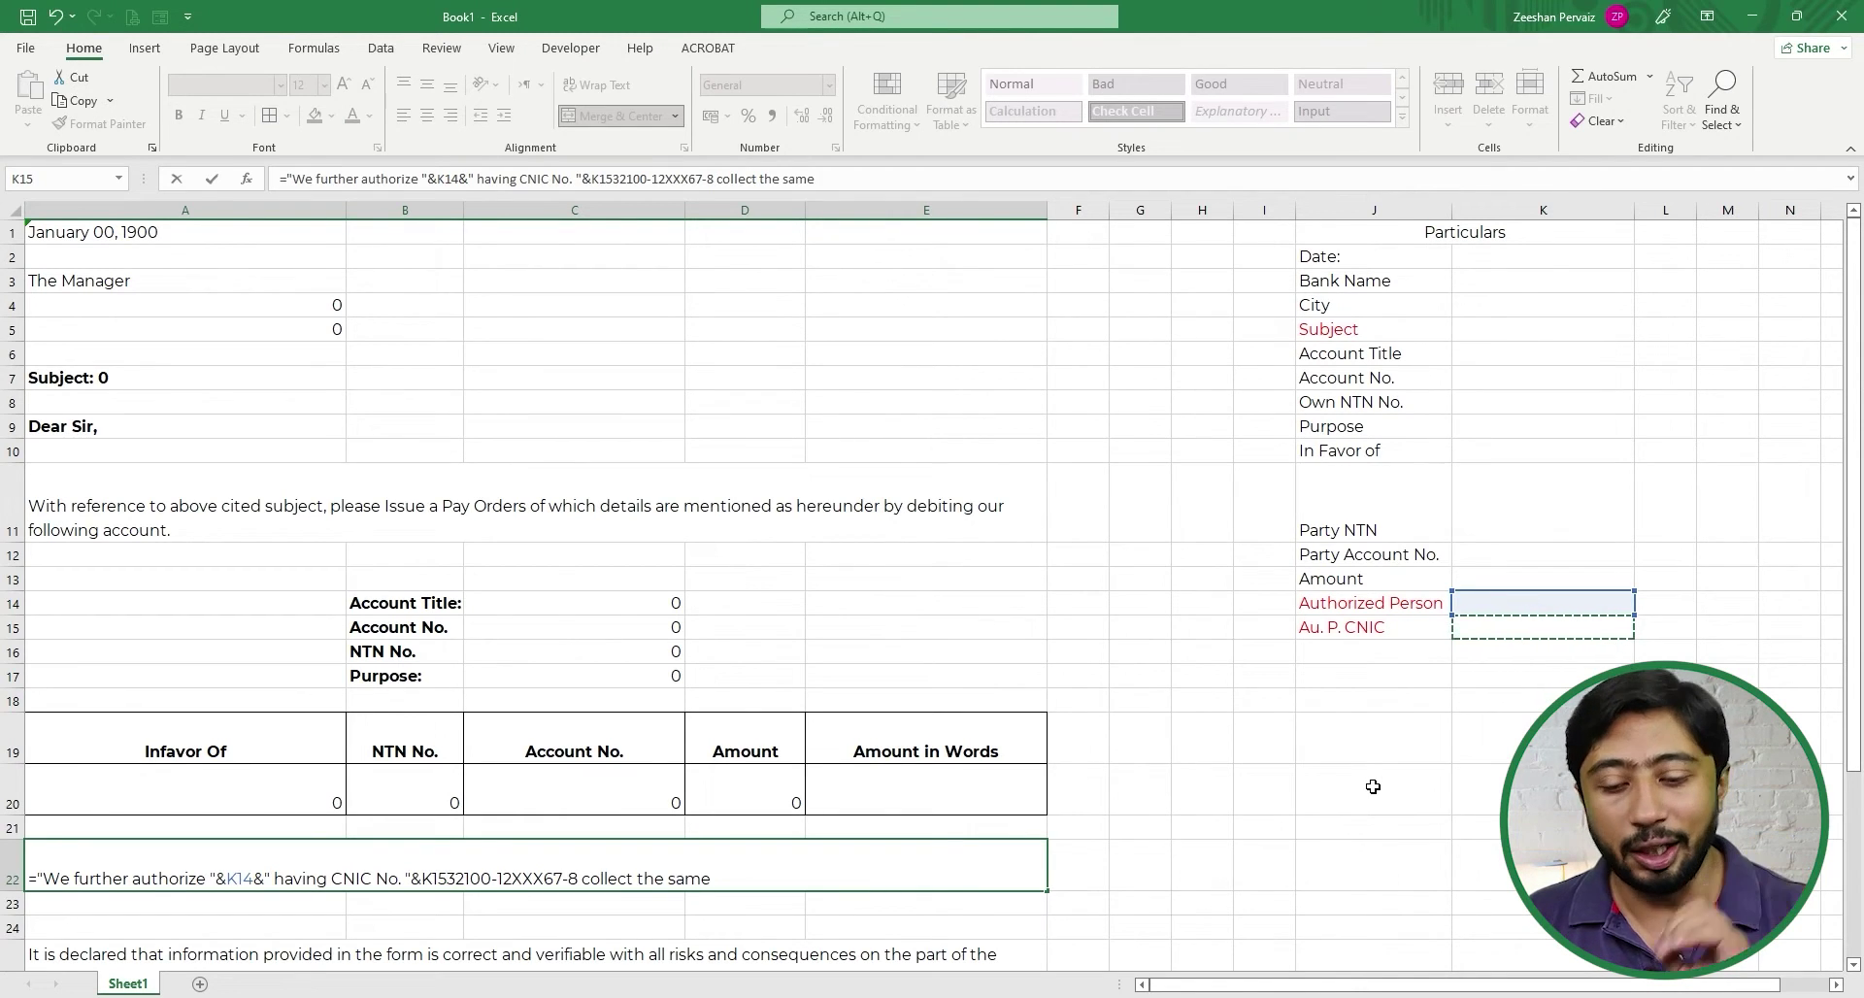
text(&)
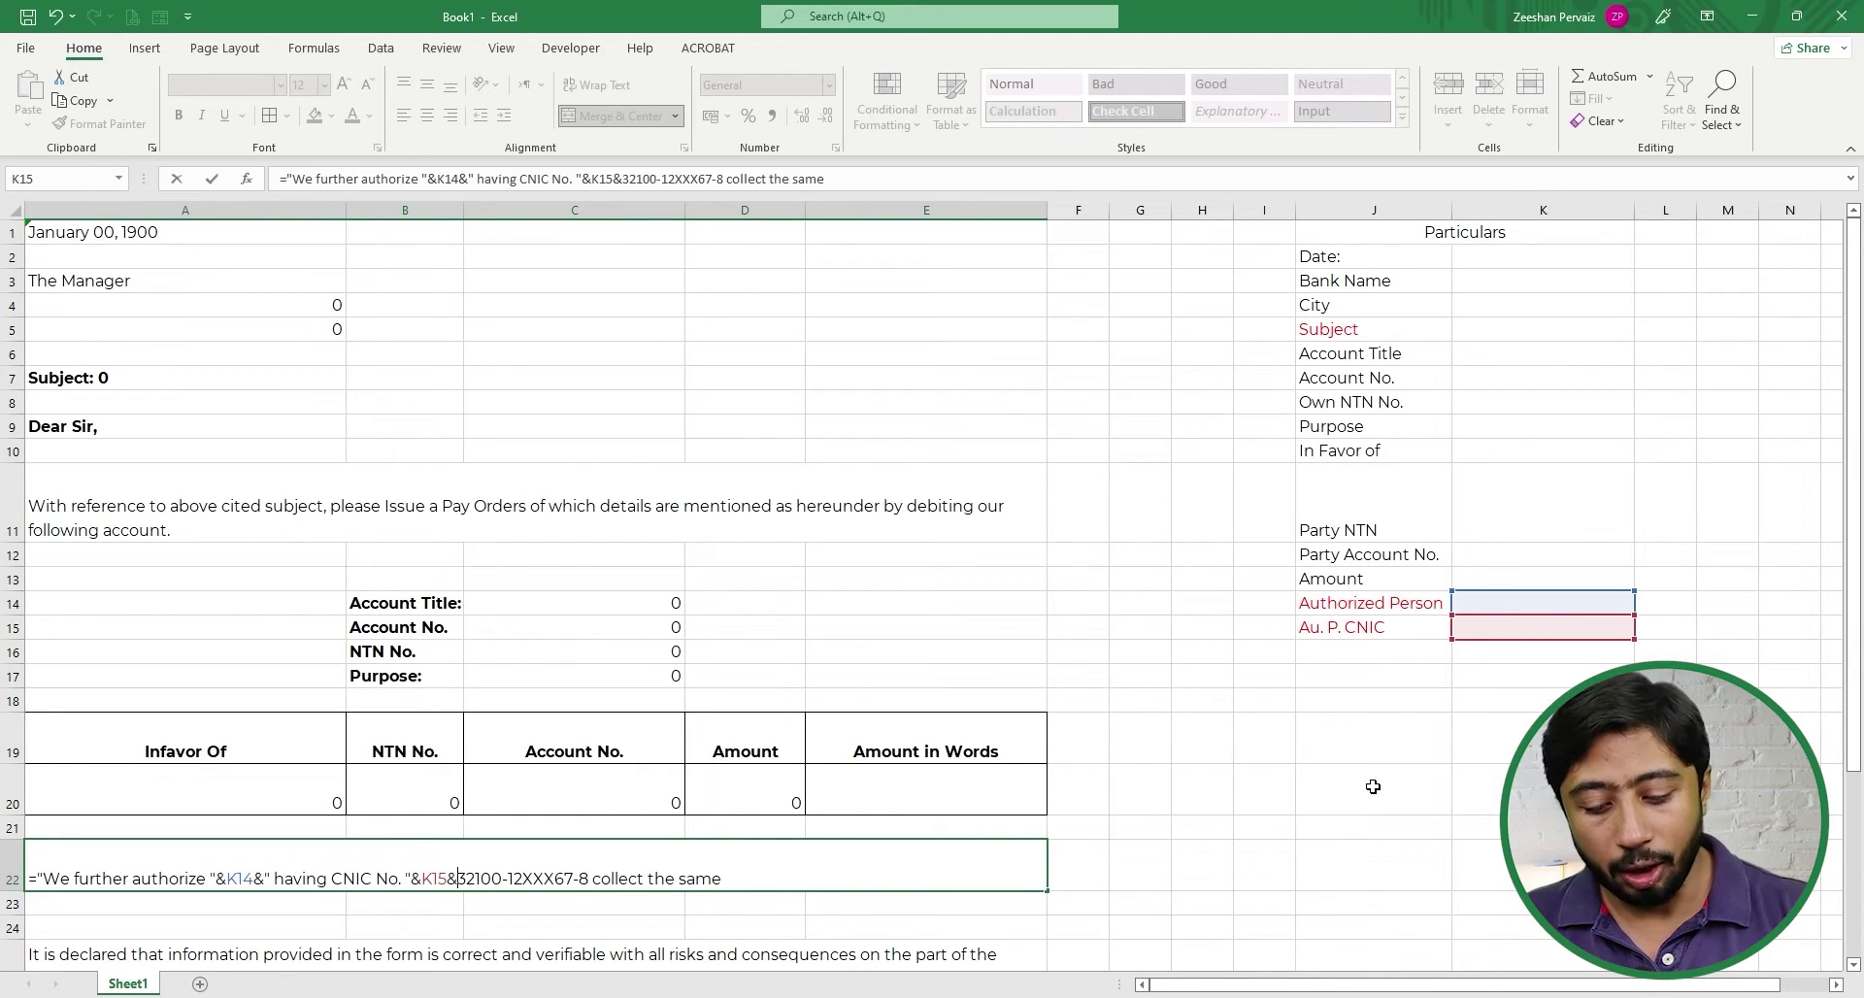
text(")
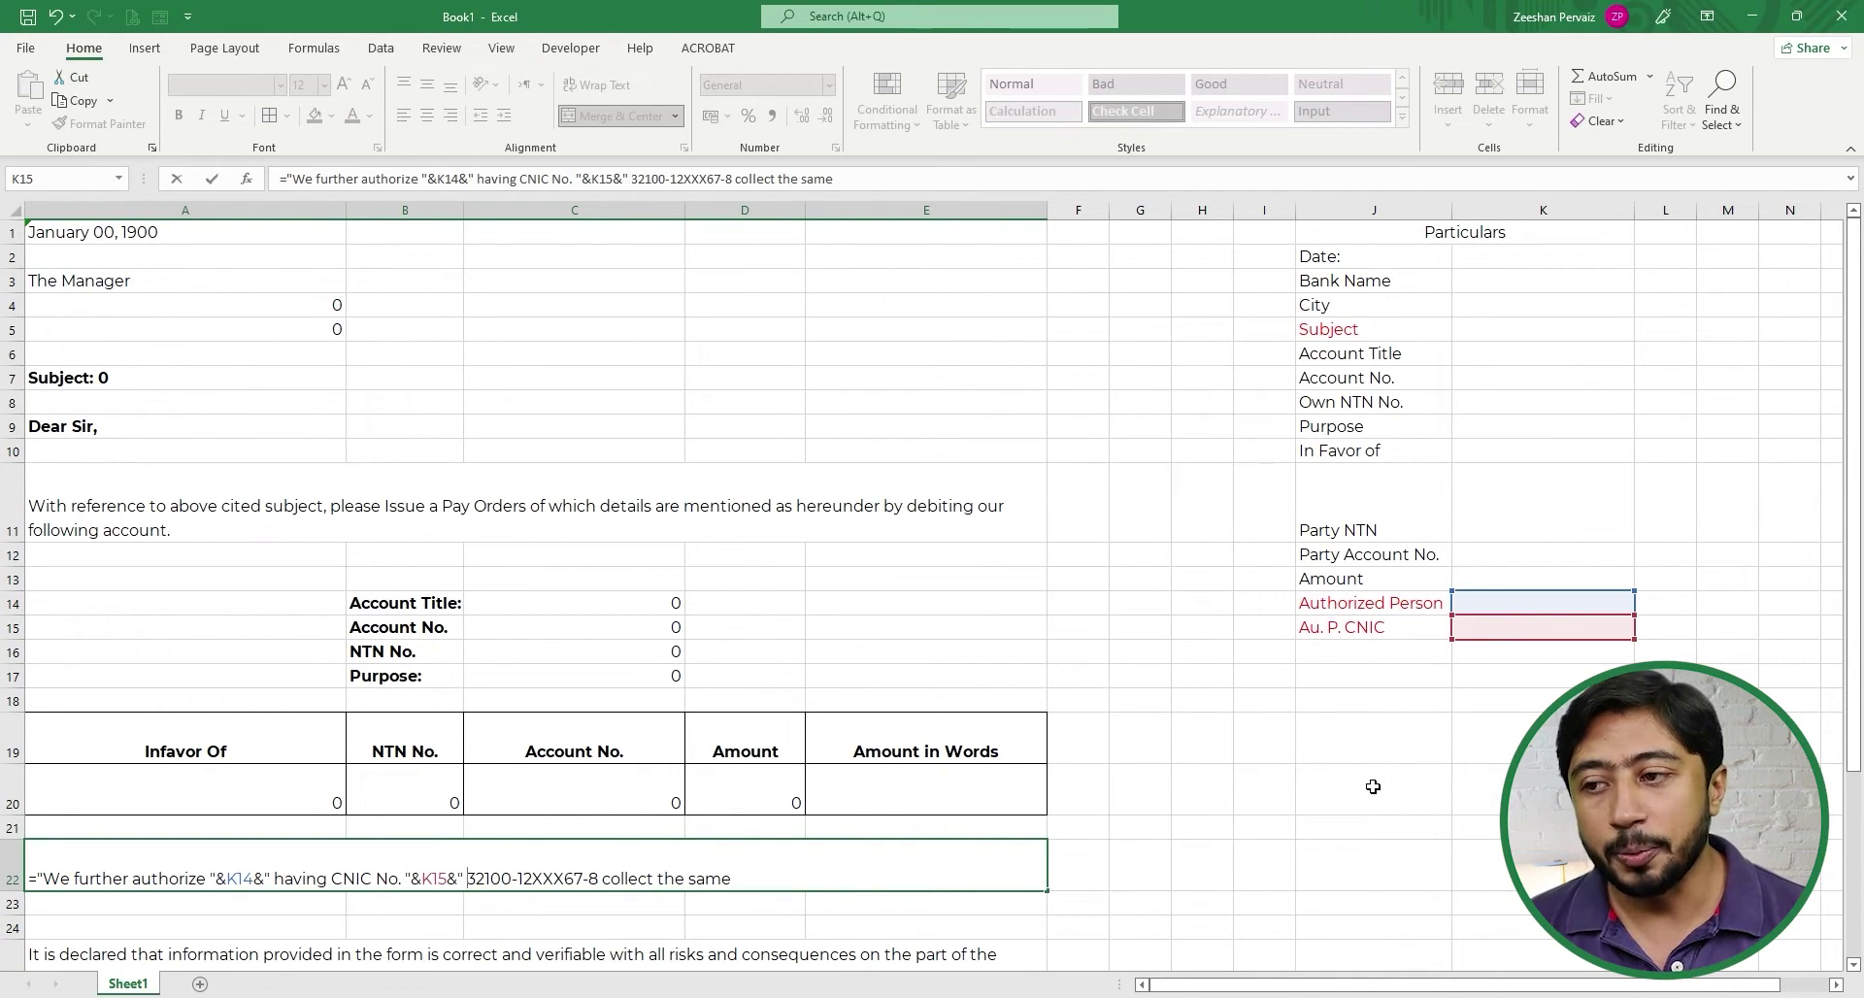
key(shift+space)
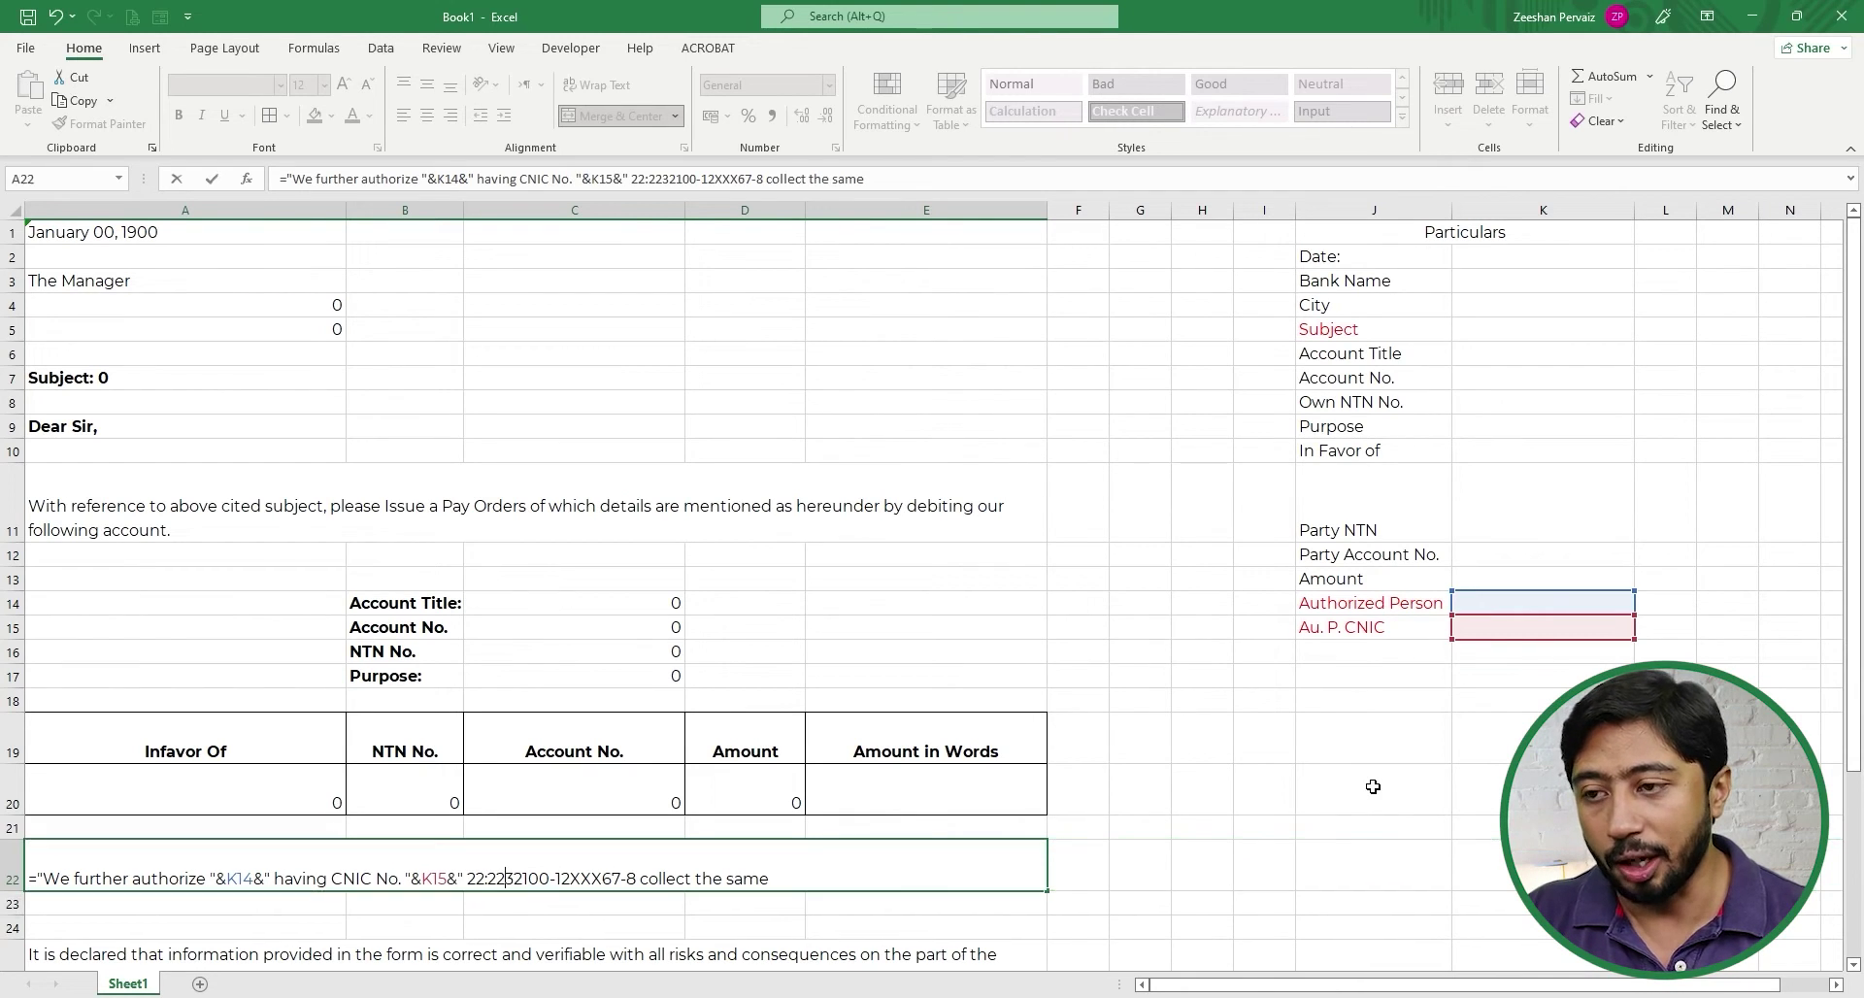
key(BackSpace)
key(BackSpace)
key(BackSpace)
key(BackSpace)
key(BackSpace)
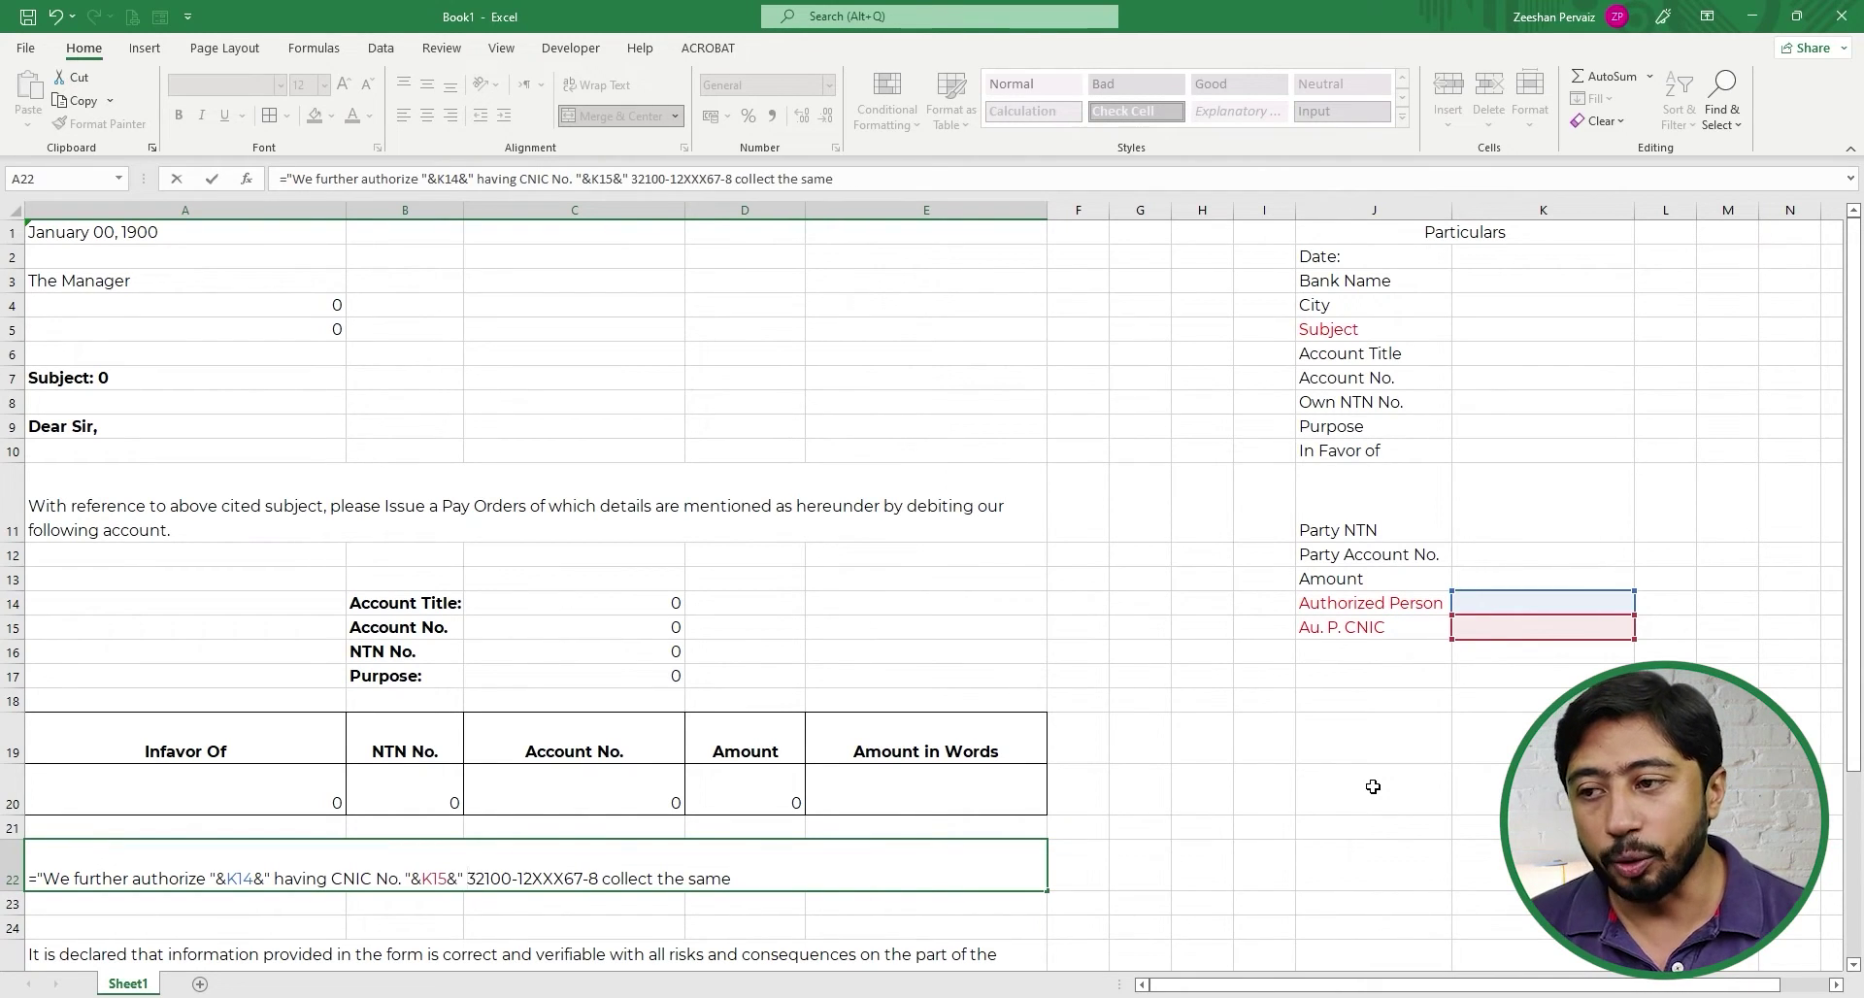
key(shift+Right)
key(shift+Right)
key(shift+Right)
key(shift+Right)
key(shift+Right)
key(shift+Right)
key(shift+Right)
key(shift+Right)
key(shift+Right)
key(shift+Right)
key(shift+Right)
key(shift+Right)
key(shift+Right)
key(shift+Right)
key(shift+Right)
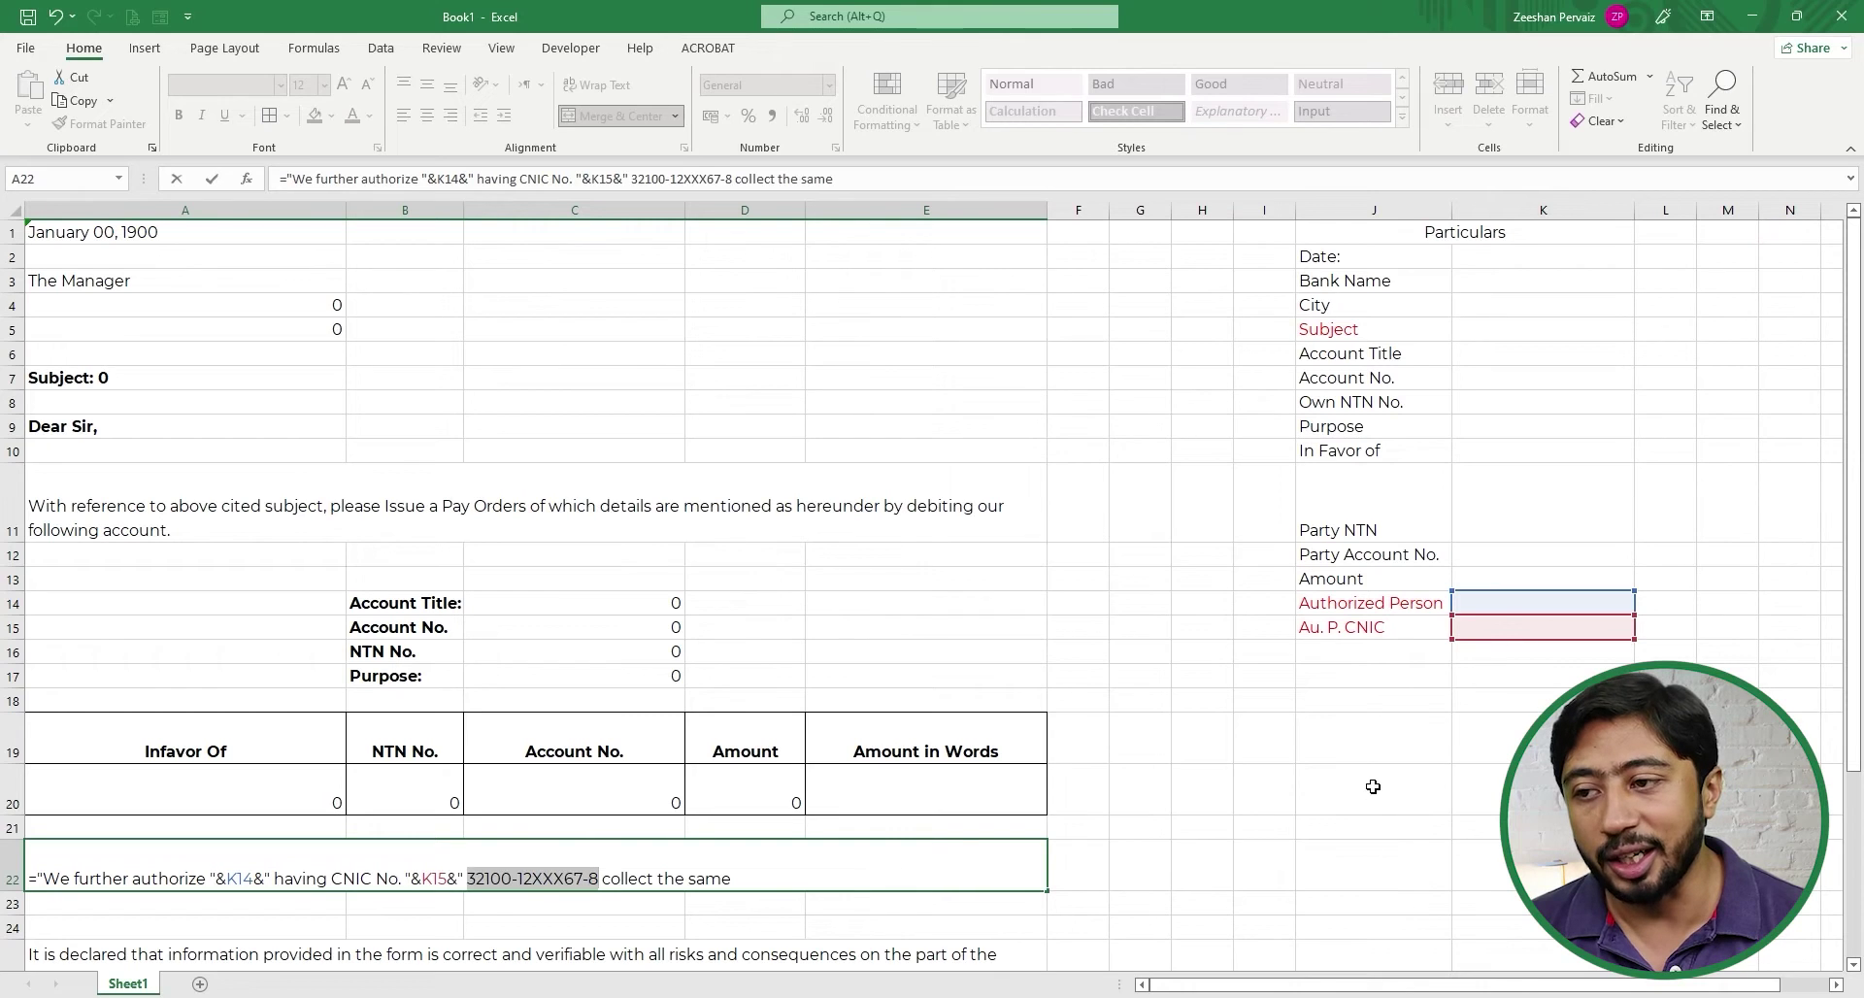
key(BackSpace)
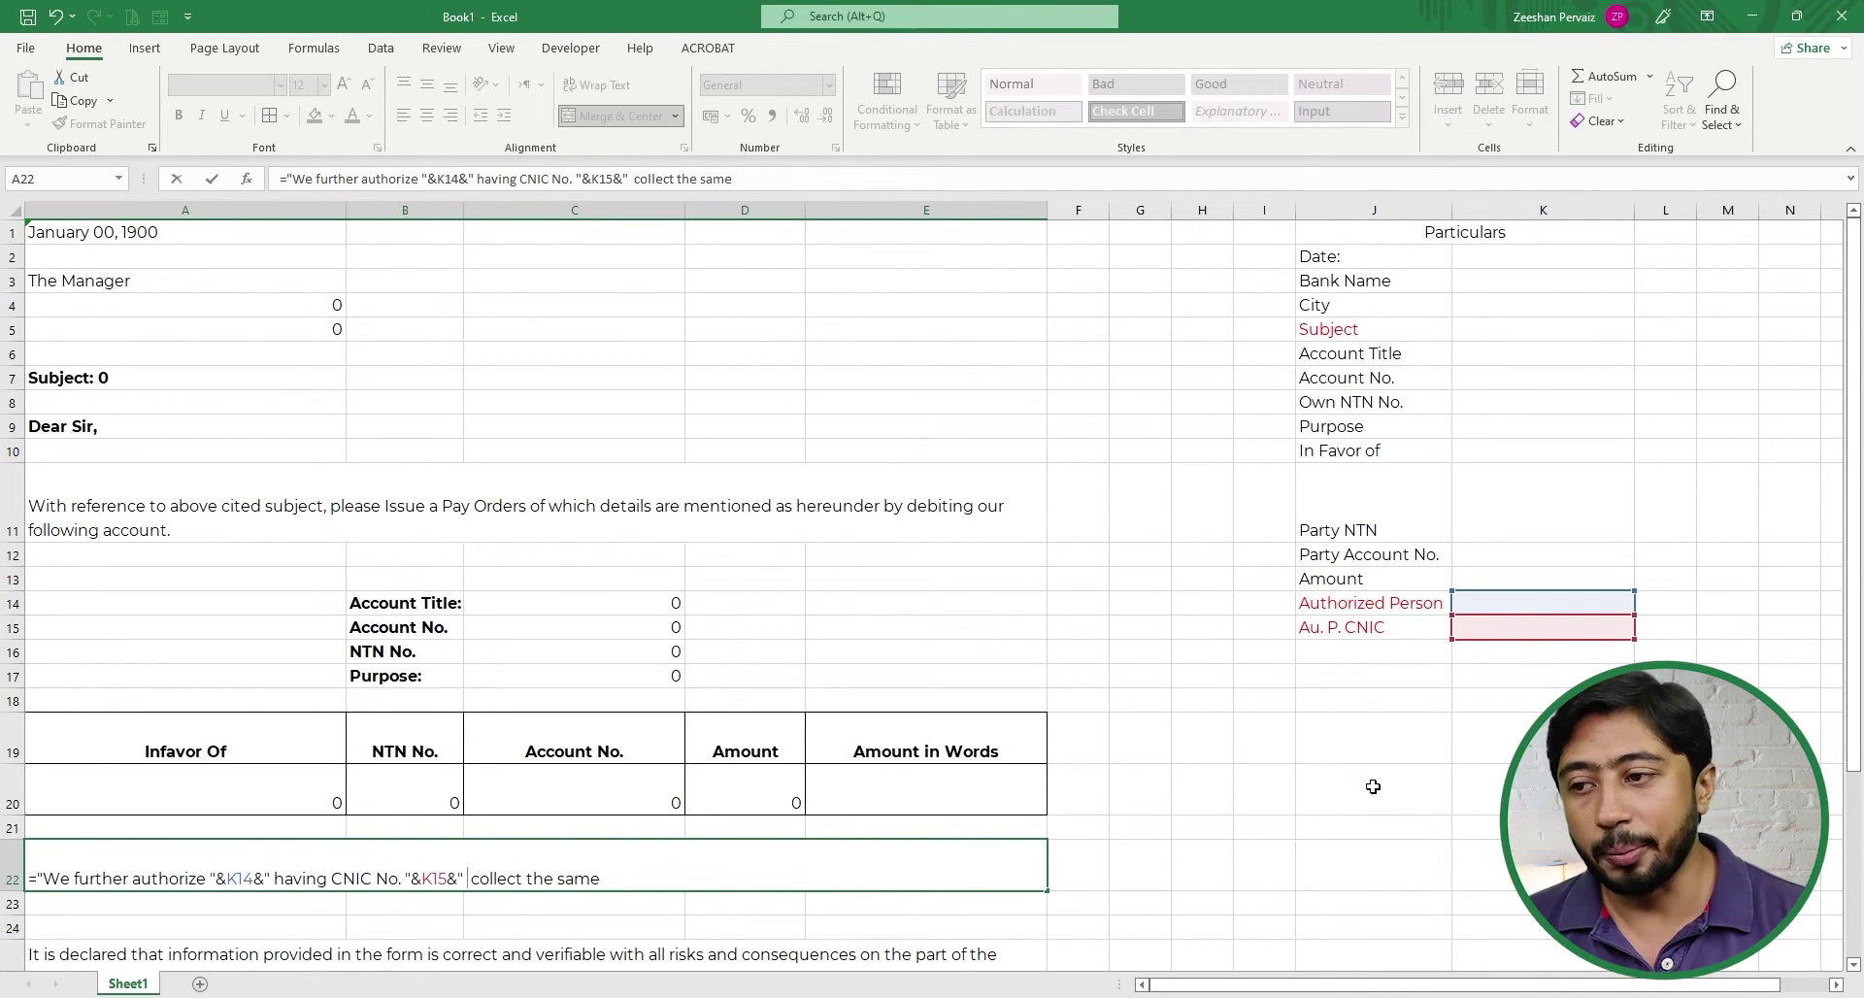
key(BackSpace)
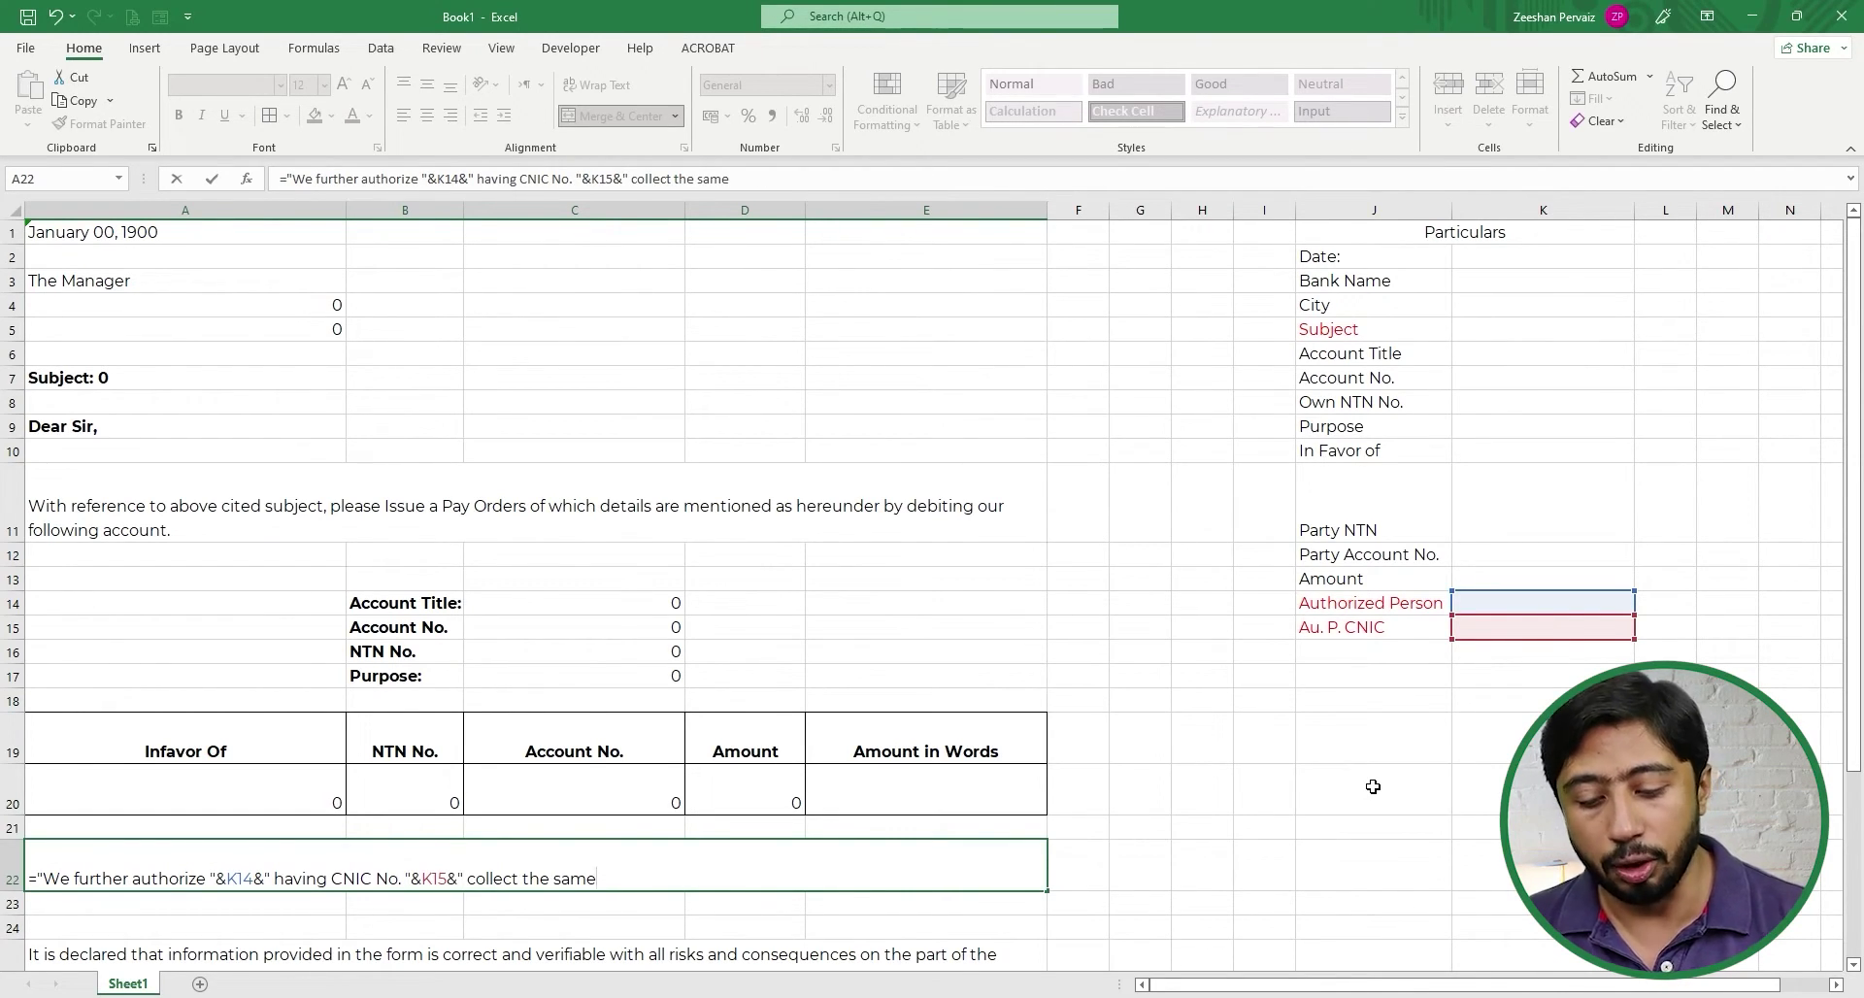
text(")
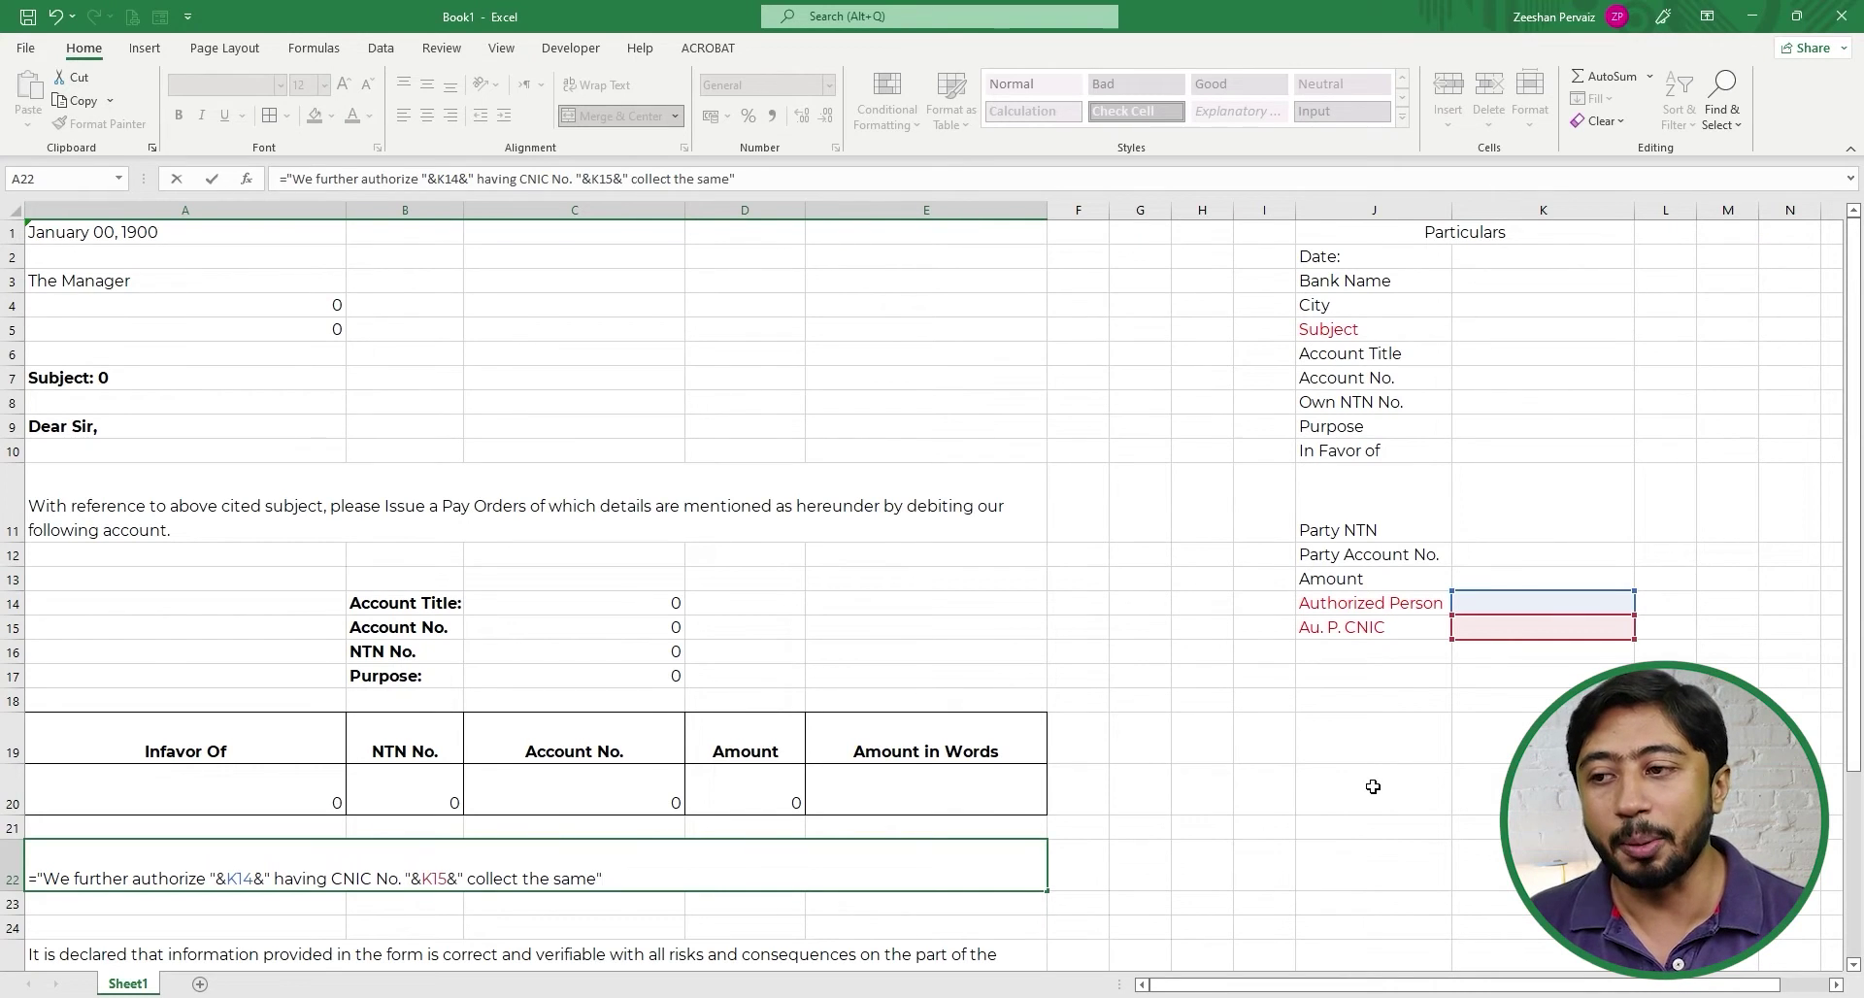
key(Return)
- Select the Particulars list range in columns J and K
key(Up)
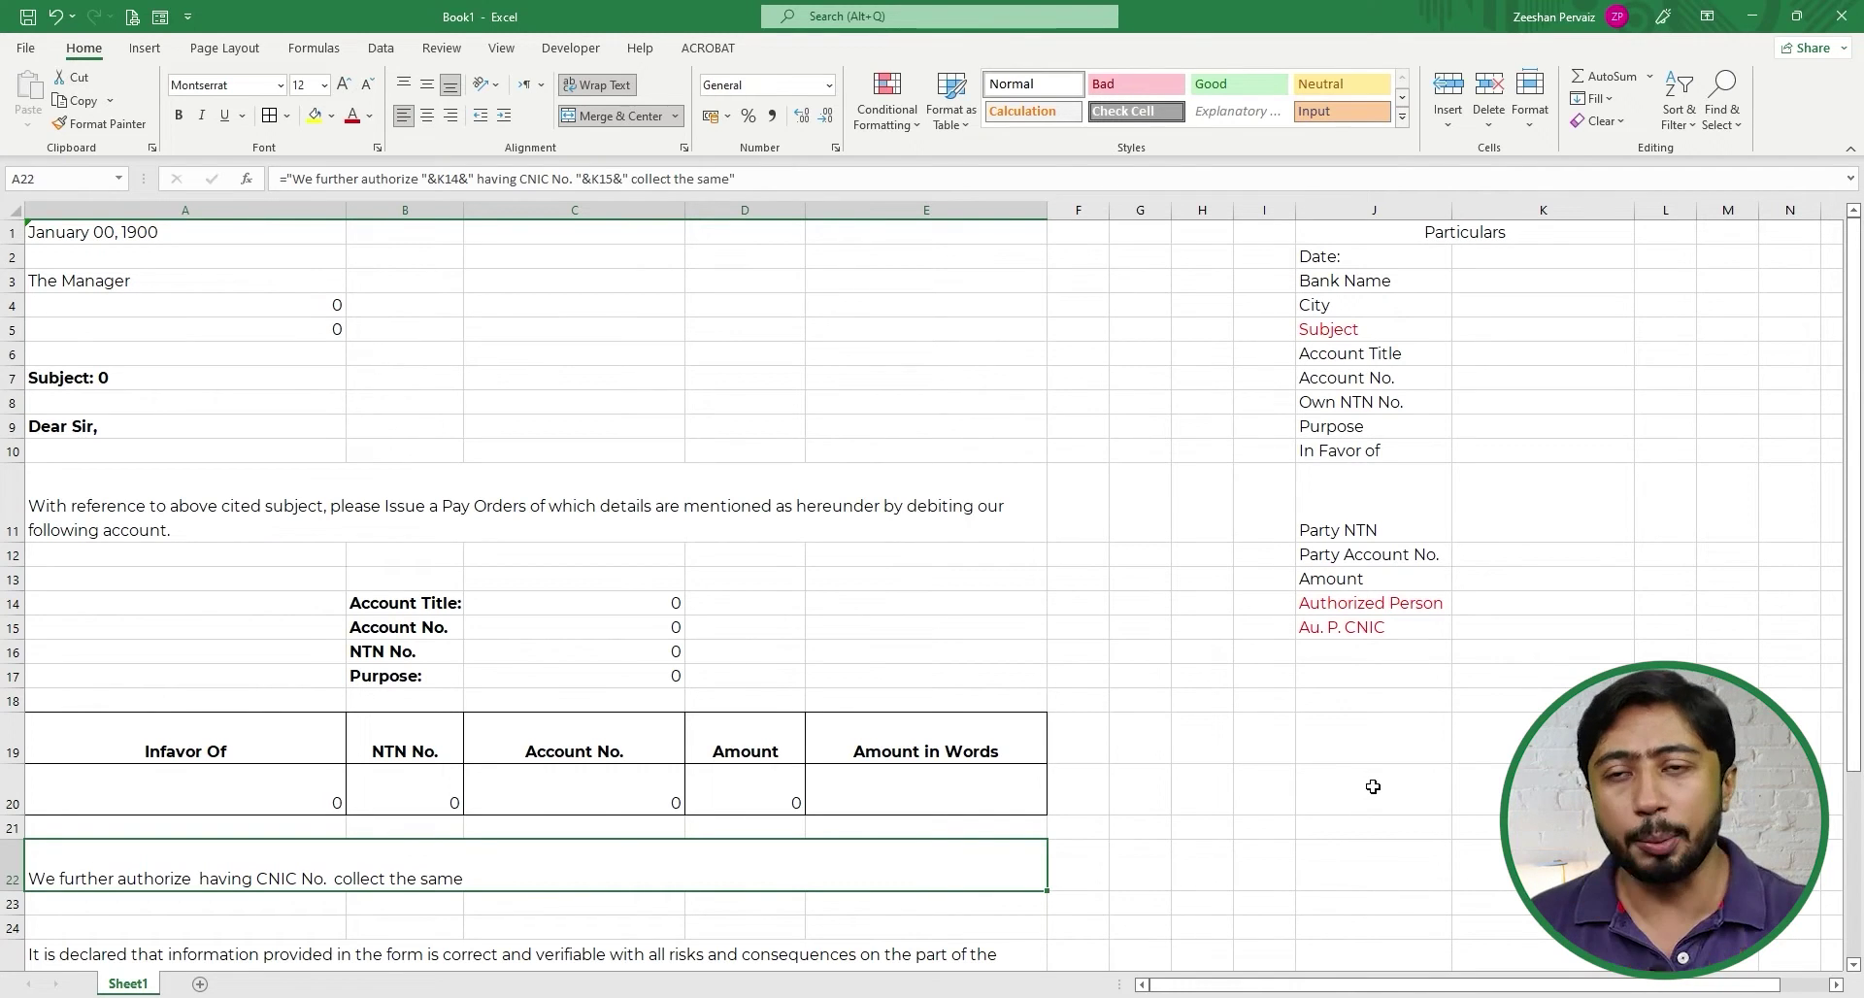
key(Down)
key(Down)
key(Down)
key(Down)
key(Down)
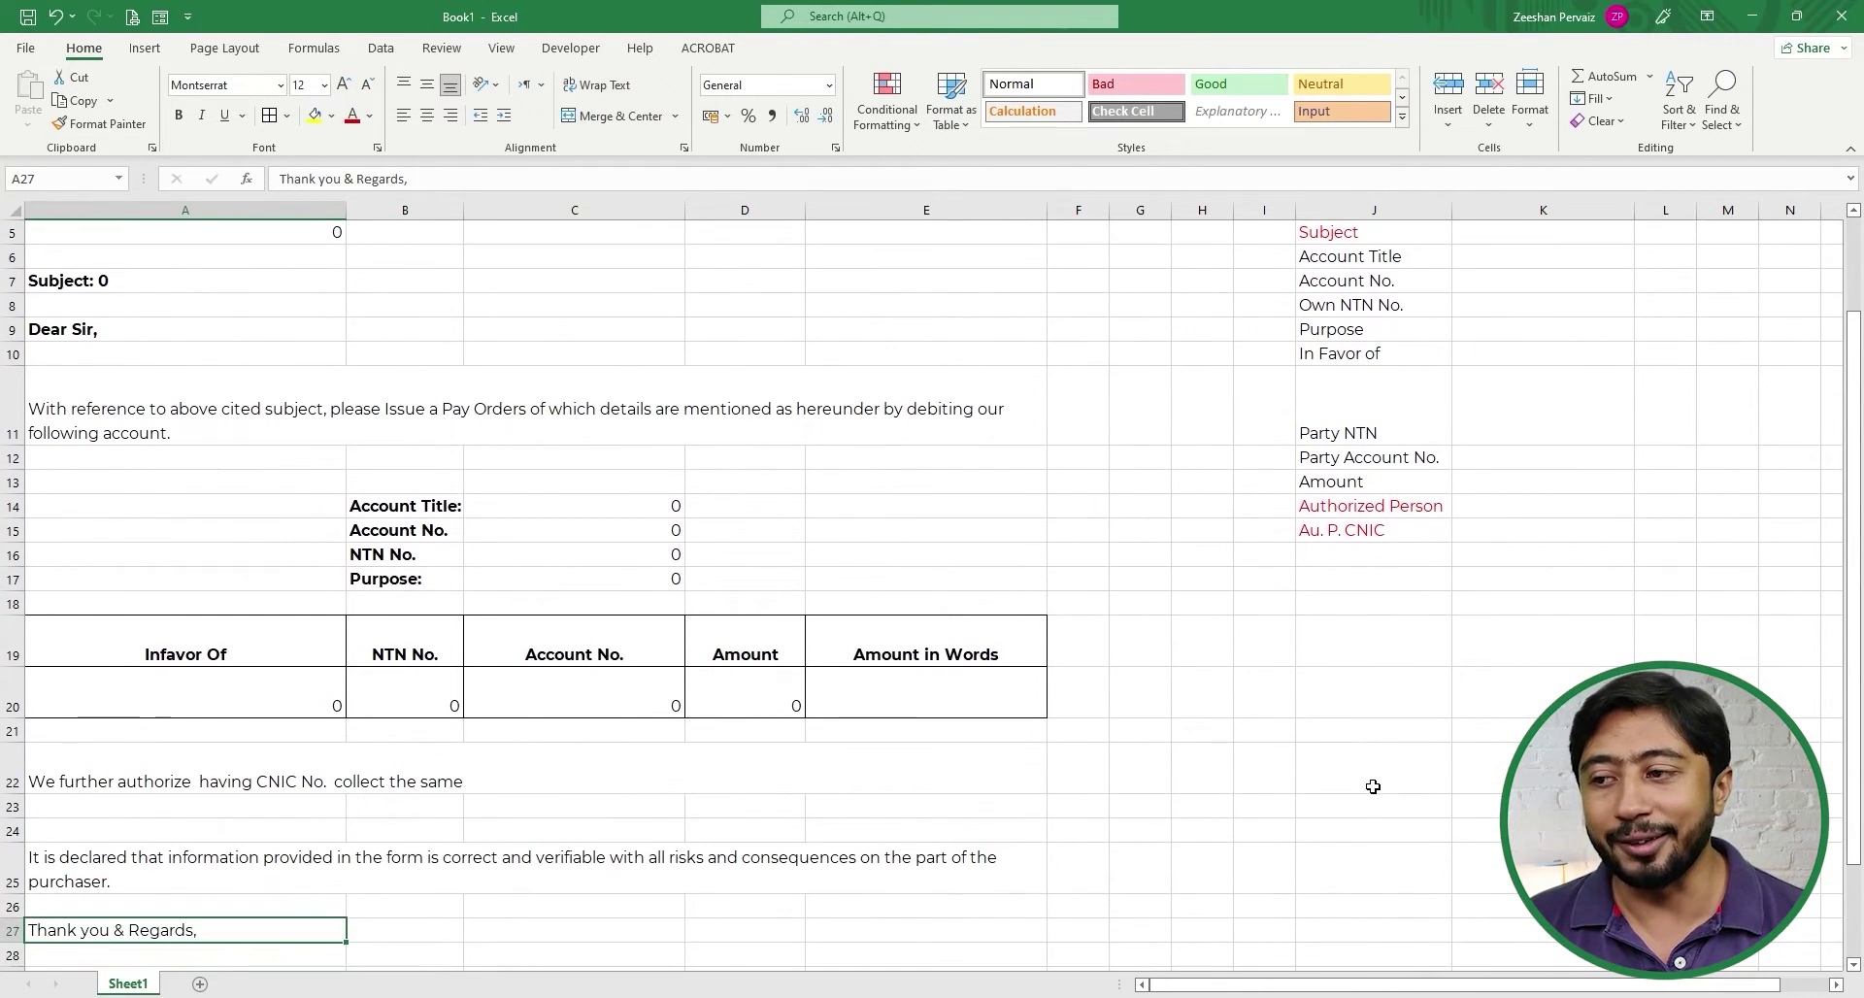
key(Up)
key(Up)
key(Up)
key(Up)
key(Up)
key(Up)
key(Up)
key(Up)
key(Up)
key(Up)
key(Up)
key(Up)
key(Up)
key(Up)
key(Up)
key(Up)
key(Up)
key(Up)
key(Up)
key(Up)
key(Up)
key(Up)
key(Up)
key(Up)
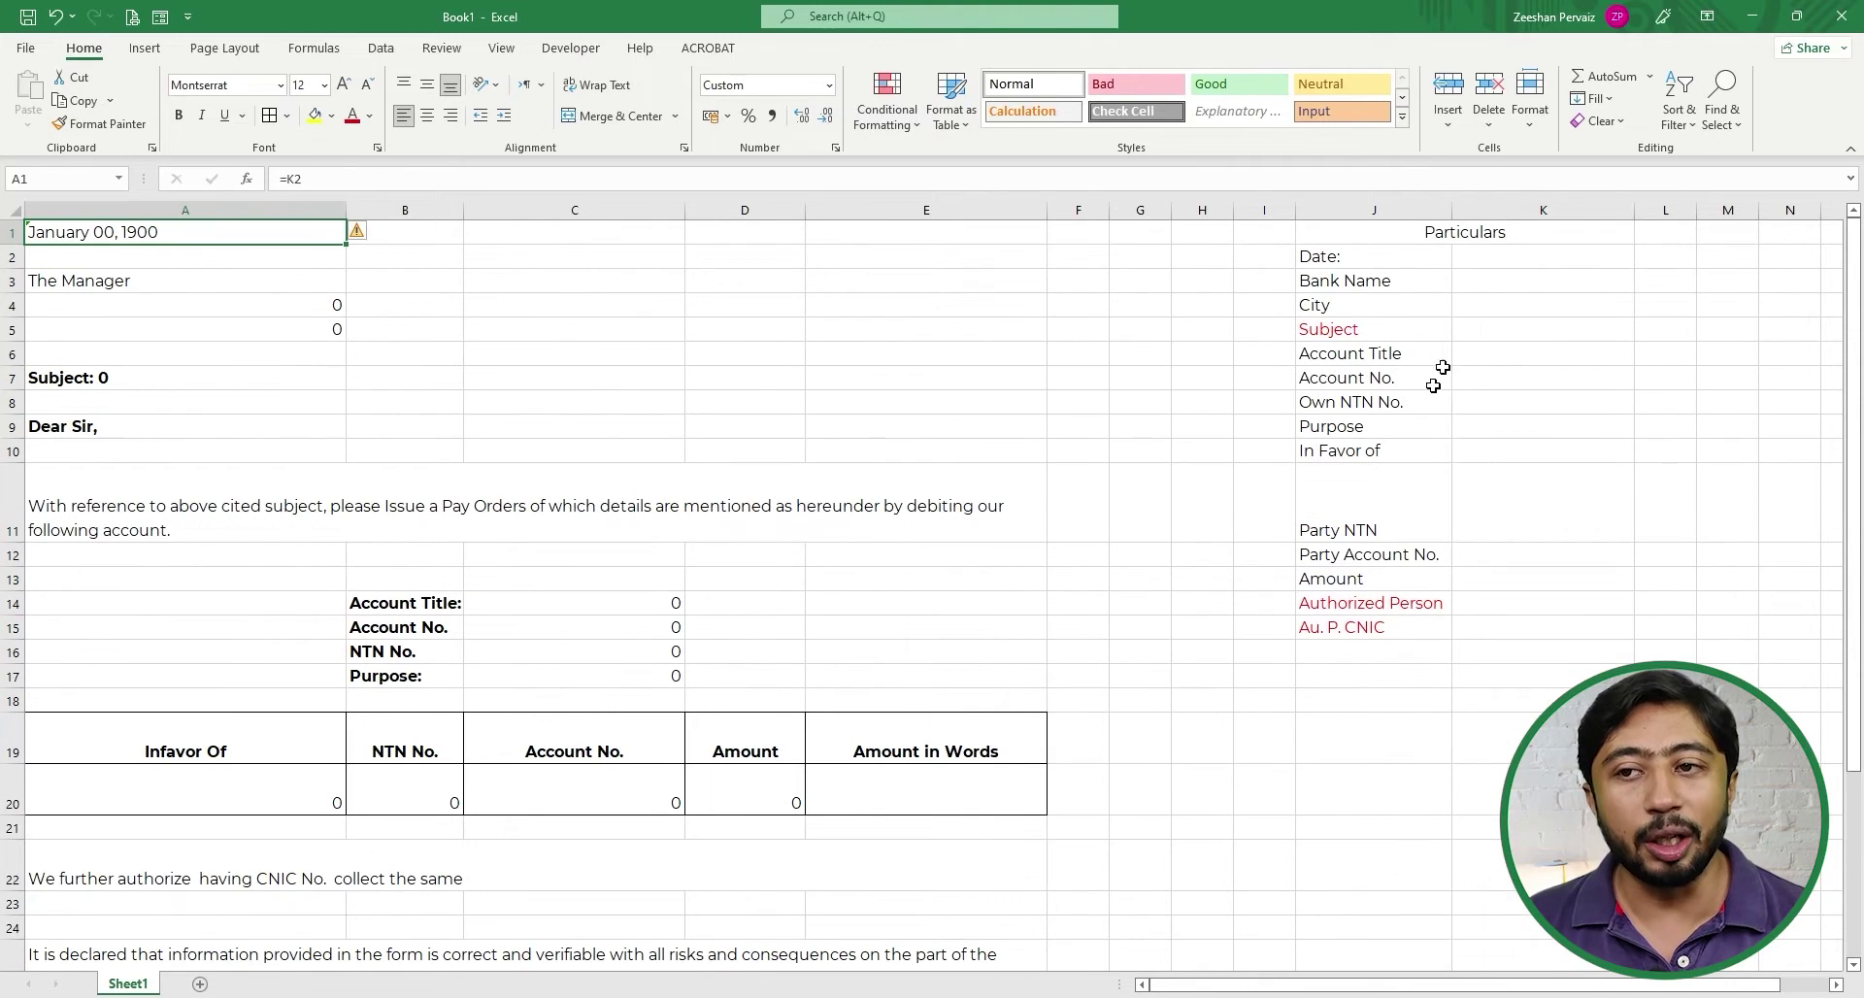
drag(1386, 233, 1499, 631)
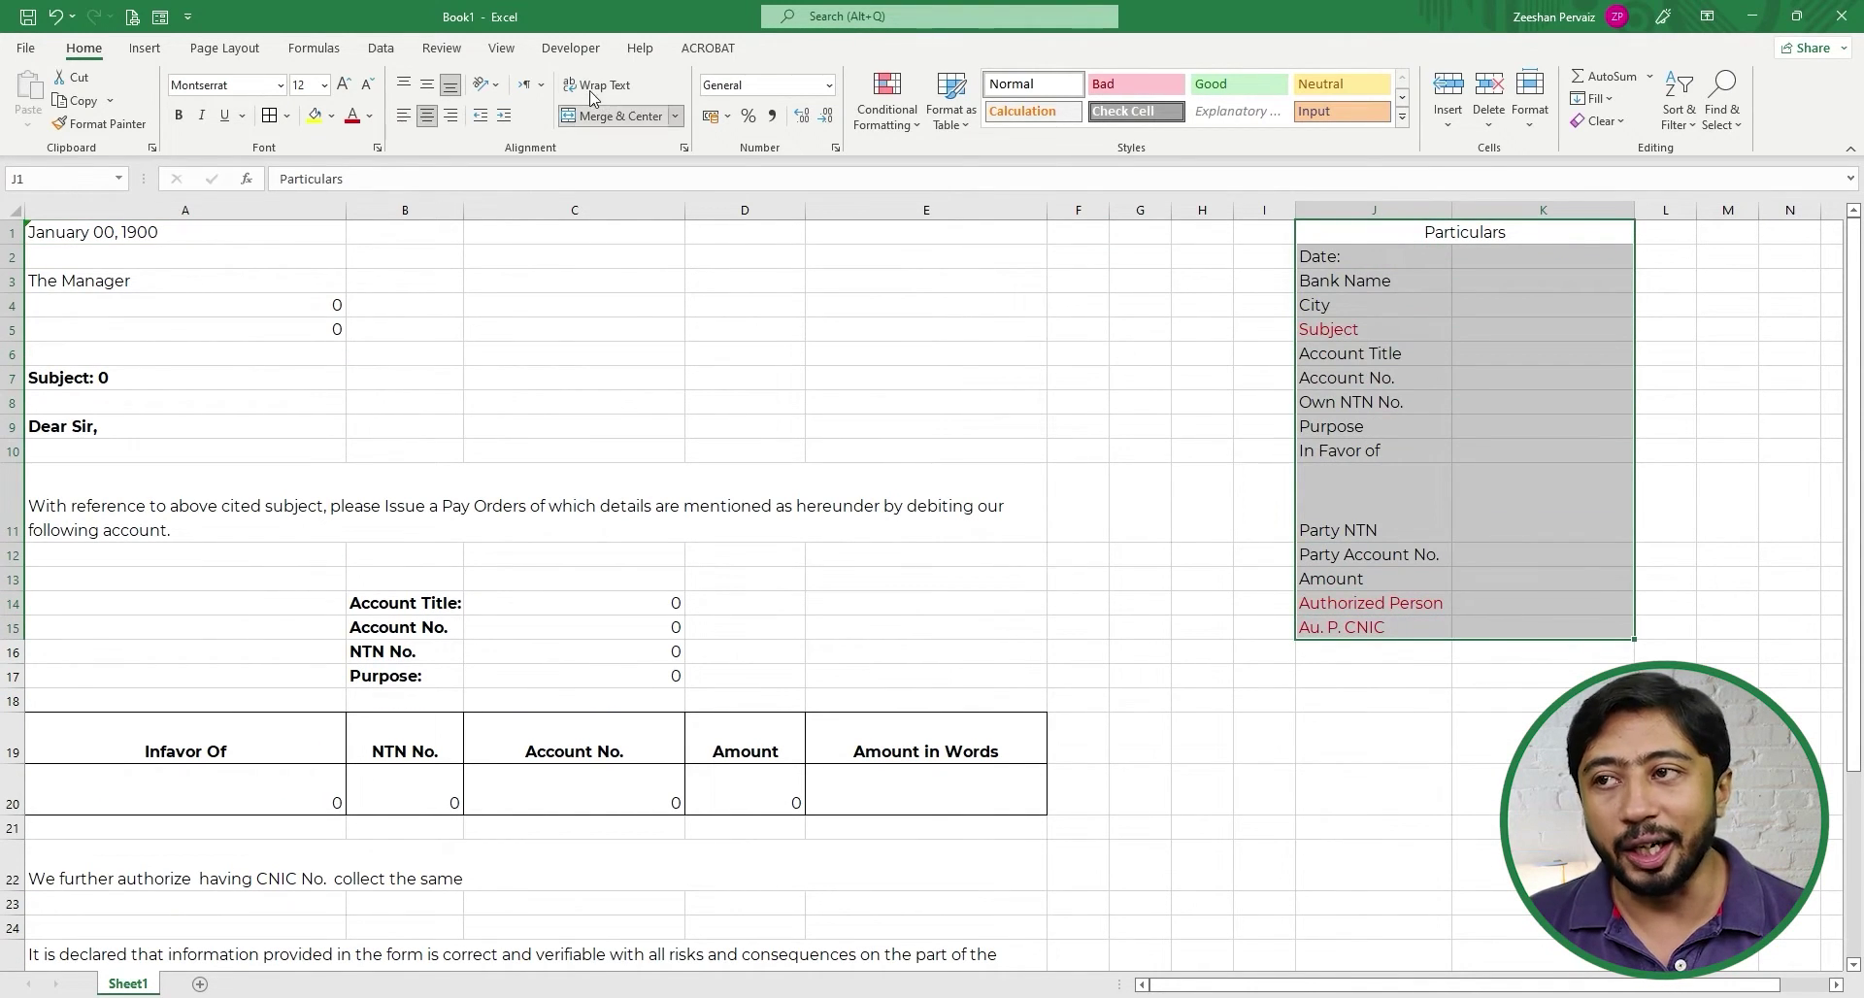
- Give the Particulars list black text on a yellow fill
click(372, 117)
click(379, 141)
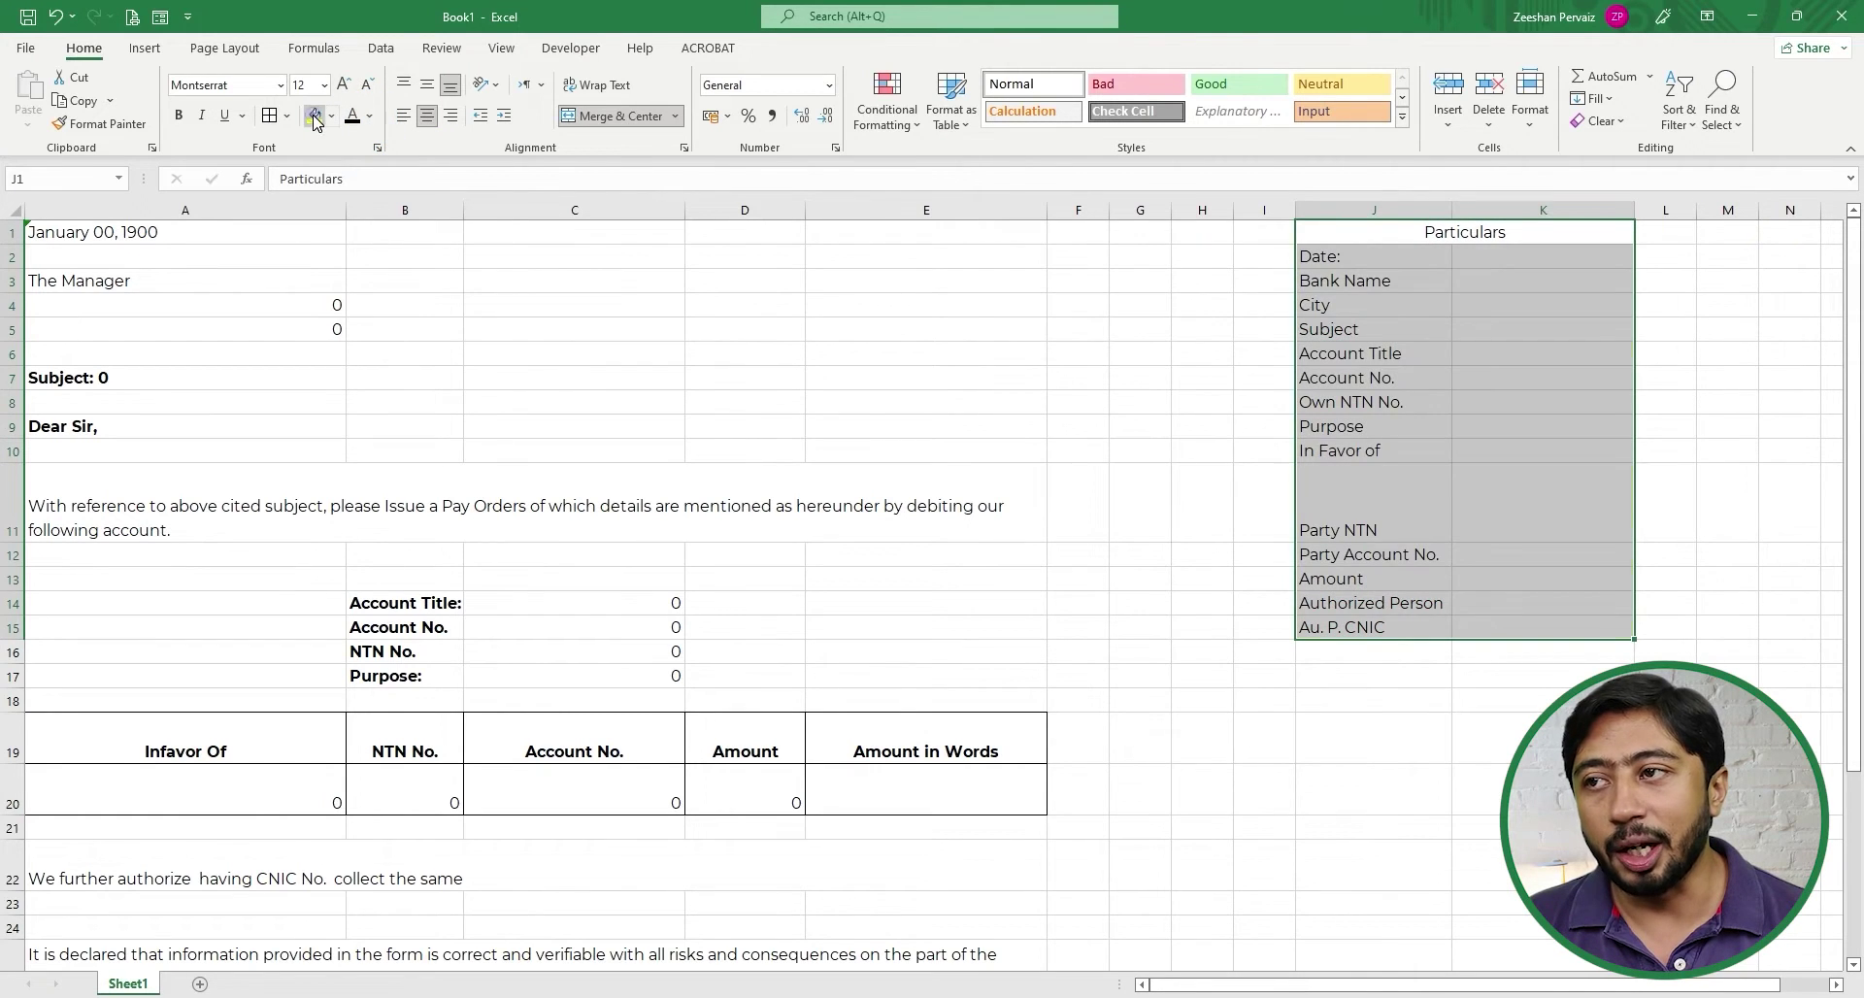
click(314, 115)
click(1379, 356)
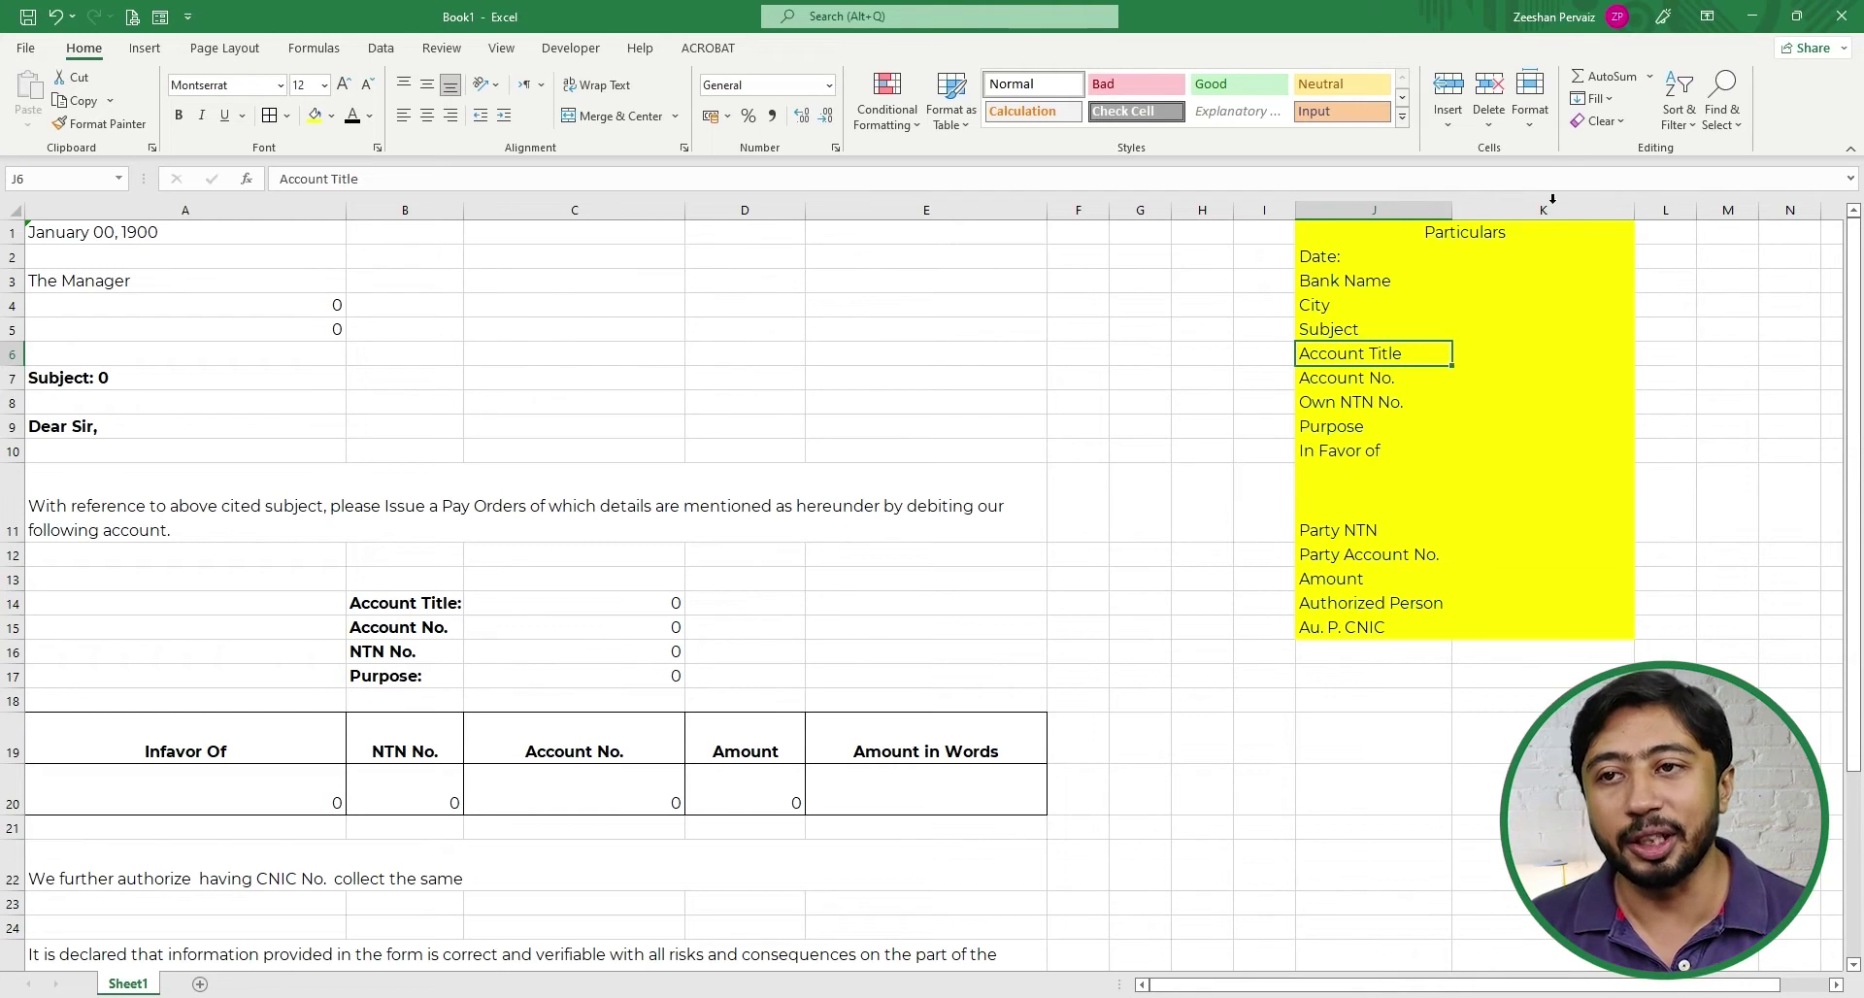
- Shade the value cells K2:K15 light grey
click(1320, 257)
key(Right)
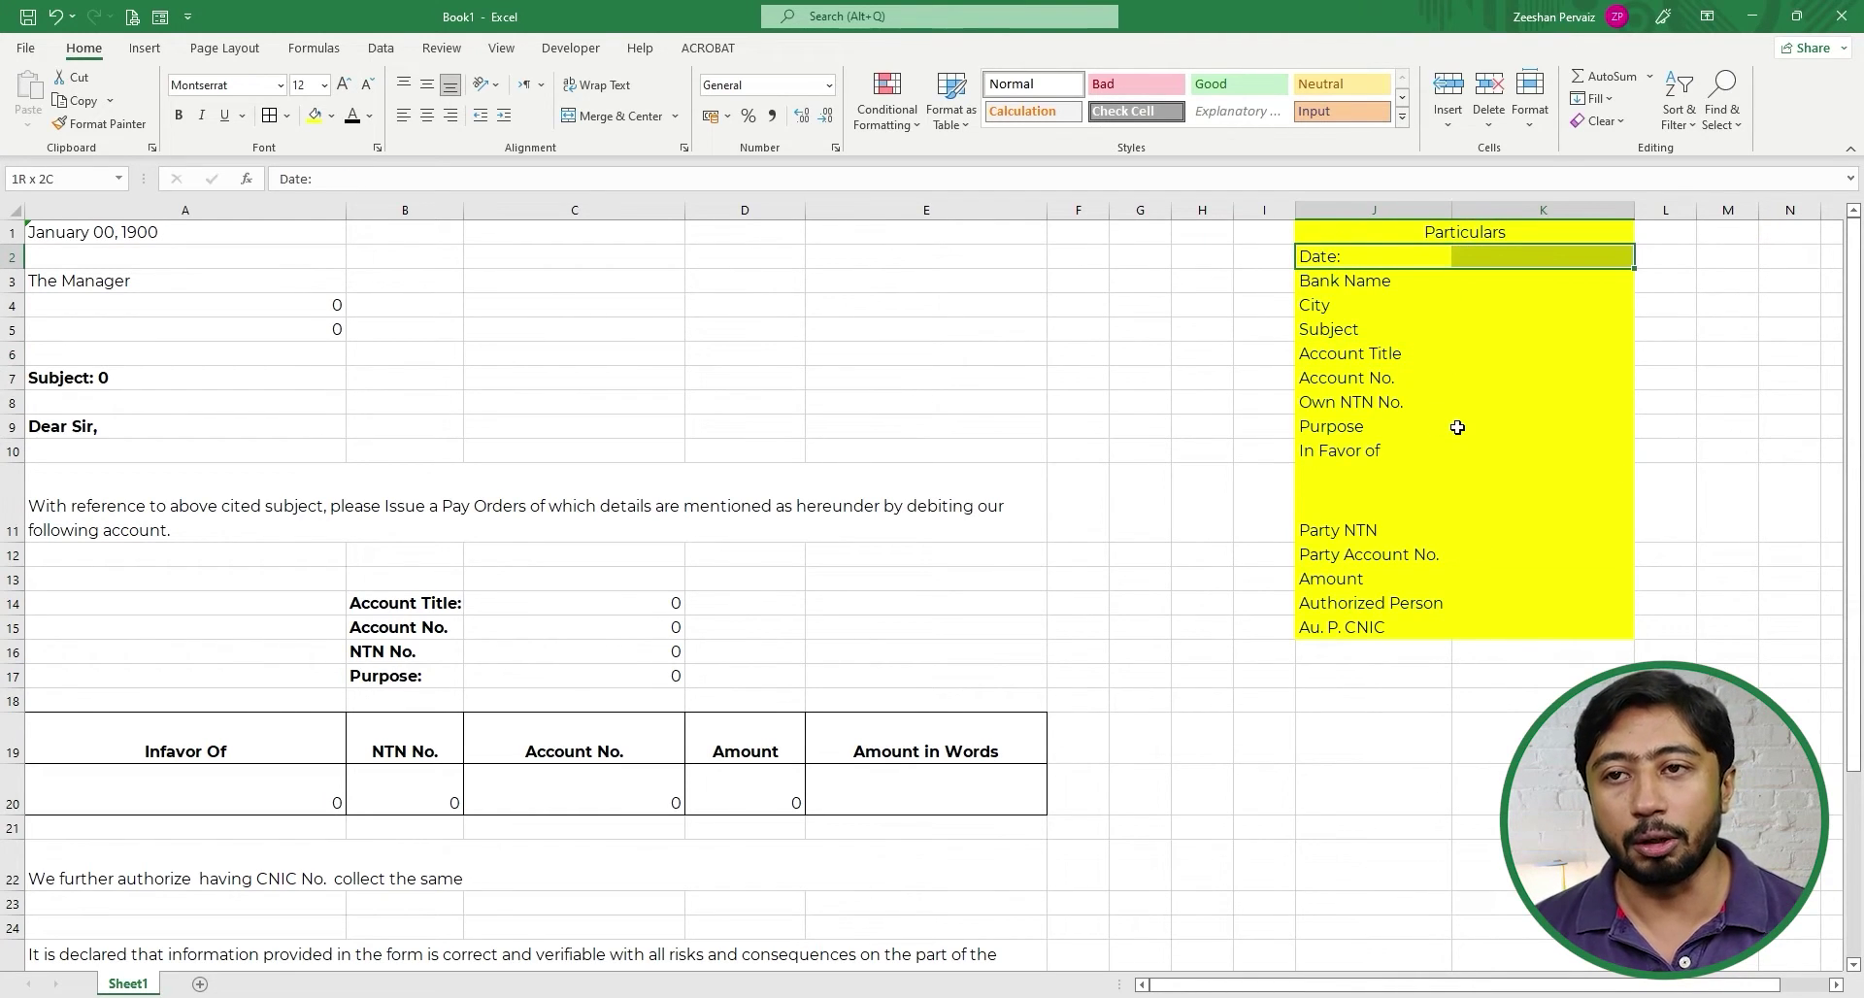
key(shift+Down)
key(shift+Down)
key(shift+Down)
key(shift+Down)
key(shift+Down)
key(shift+Down)
key(shift+Down)
key(shift+Down)
key(shift+Down)
key(shift+Down)
key(shift+Down)
key(shift+Down)
key(shift+Down)
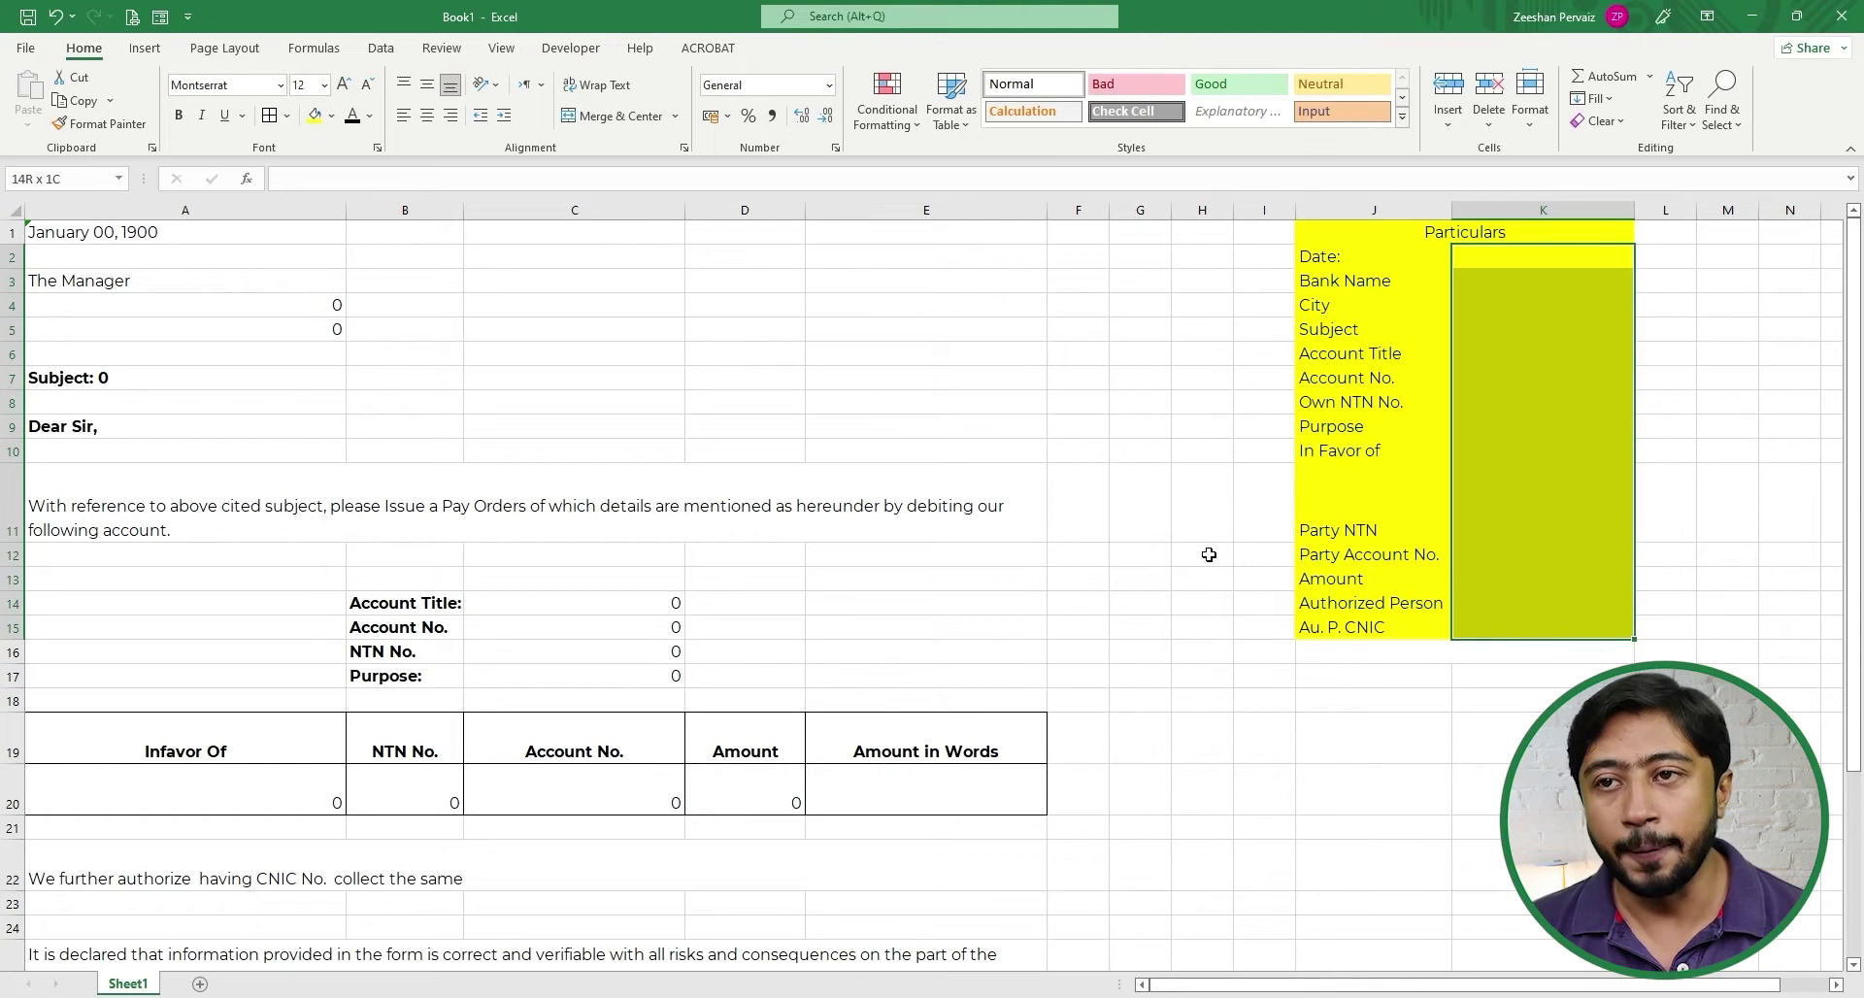
click(331, 116)
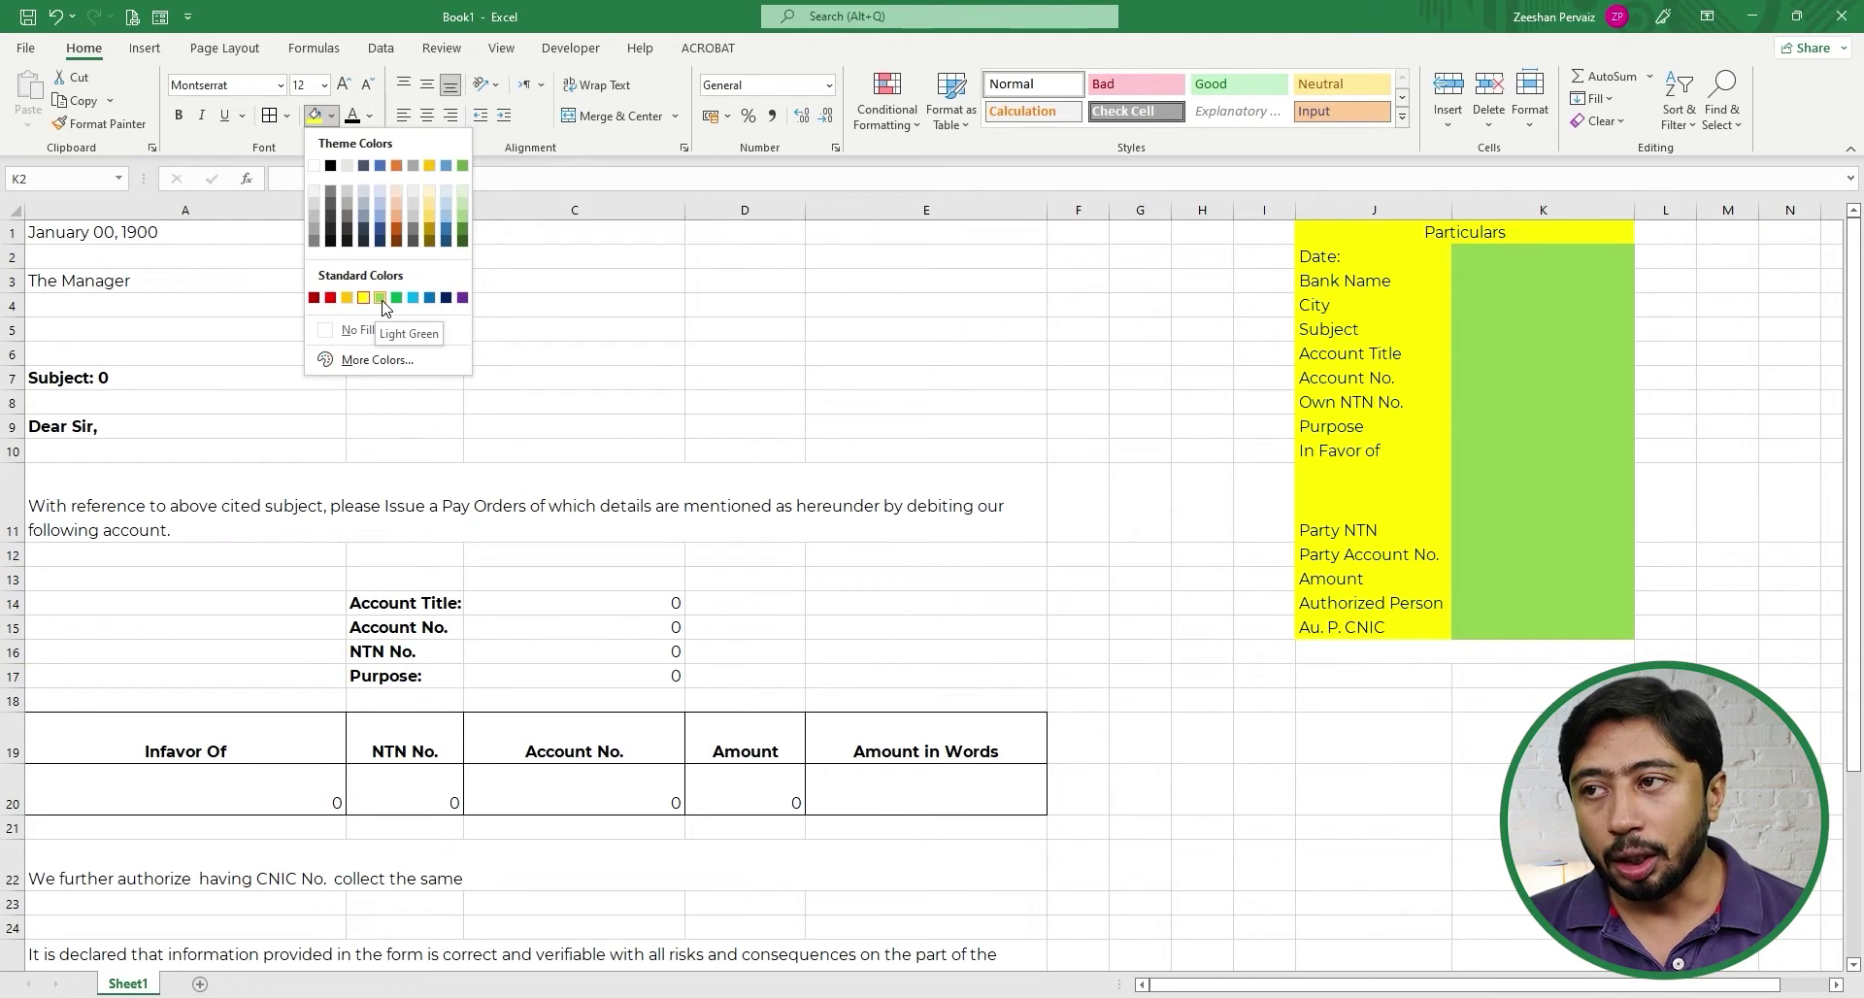
click(416, 206)
click(1520, 337)
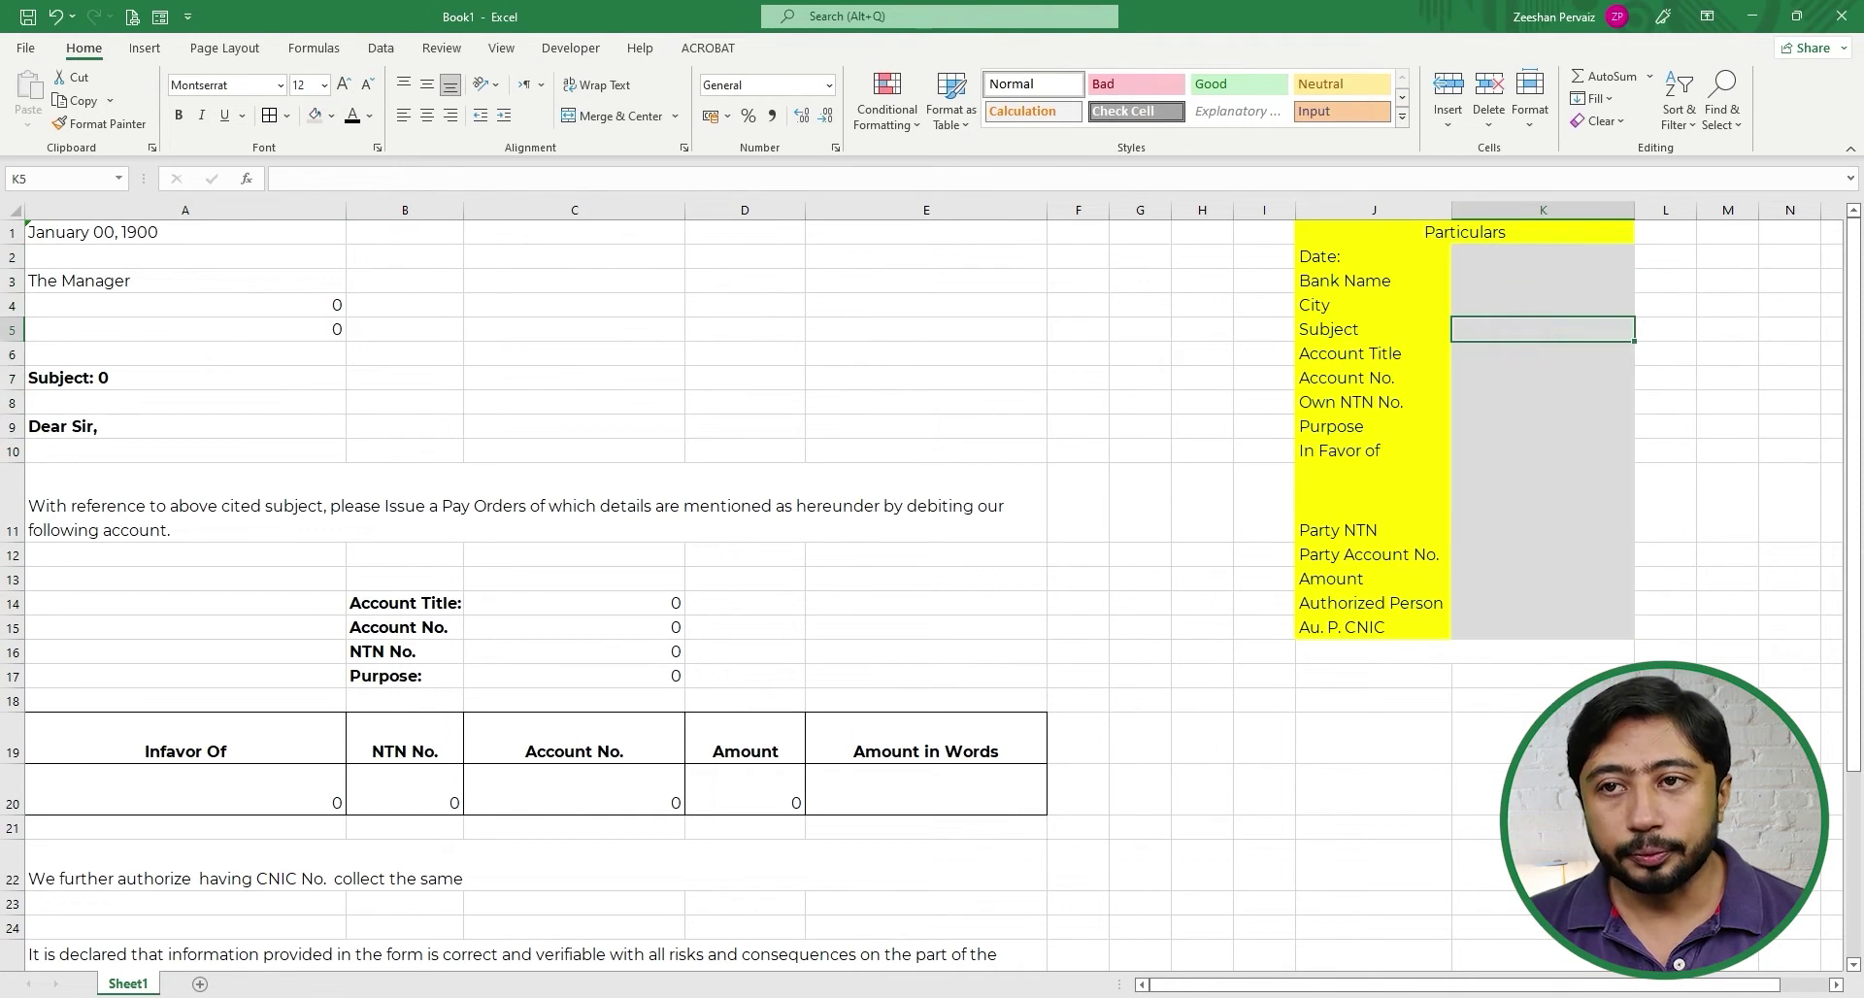
- Fill K2:K5 with 09/10/2022, 123 Bank Limited, Lahore and Request for Transfer of
key(Up)
key(Up)
key(Up)
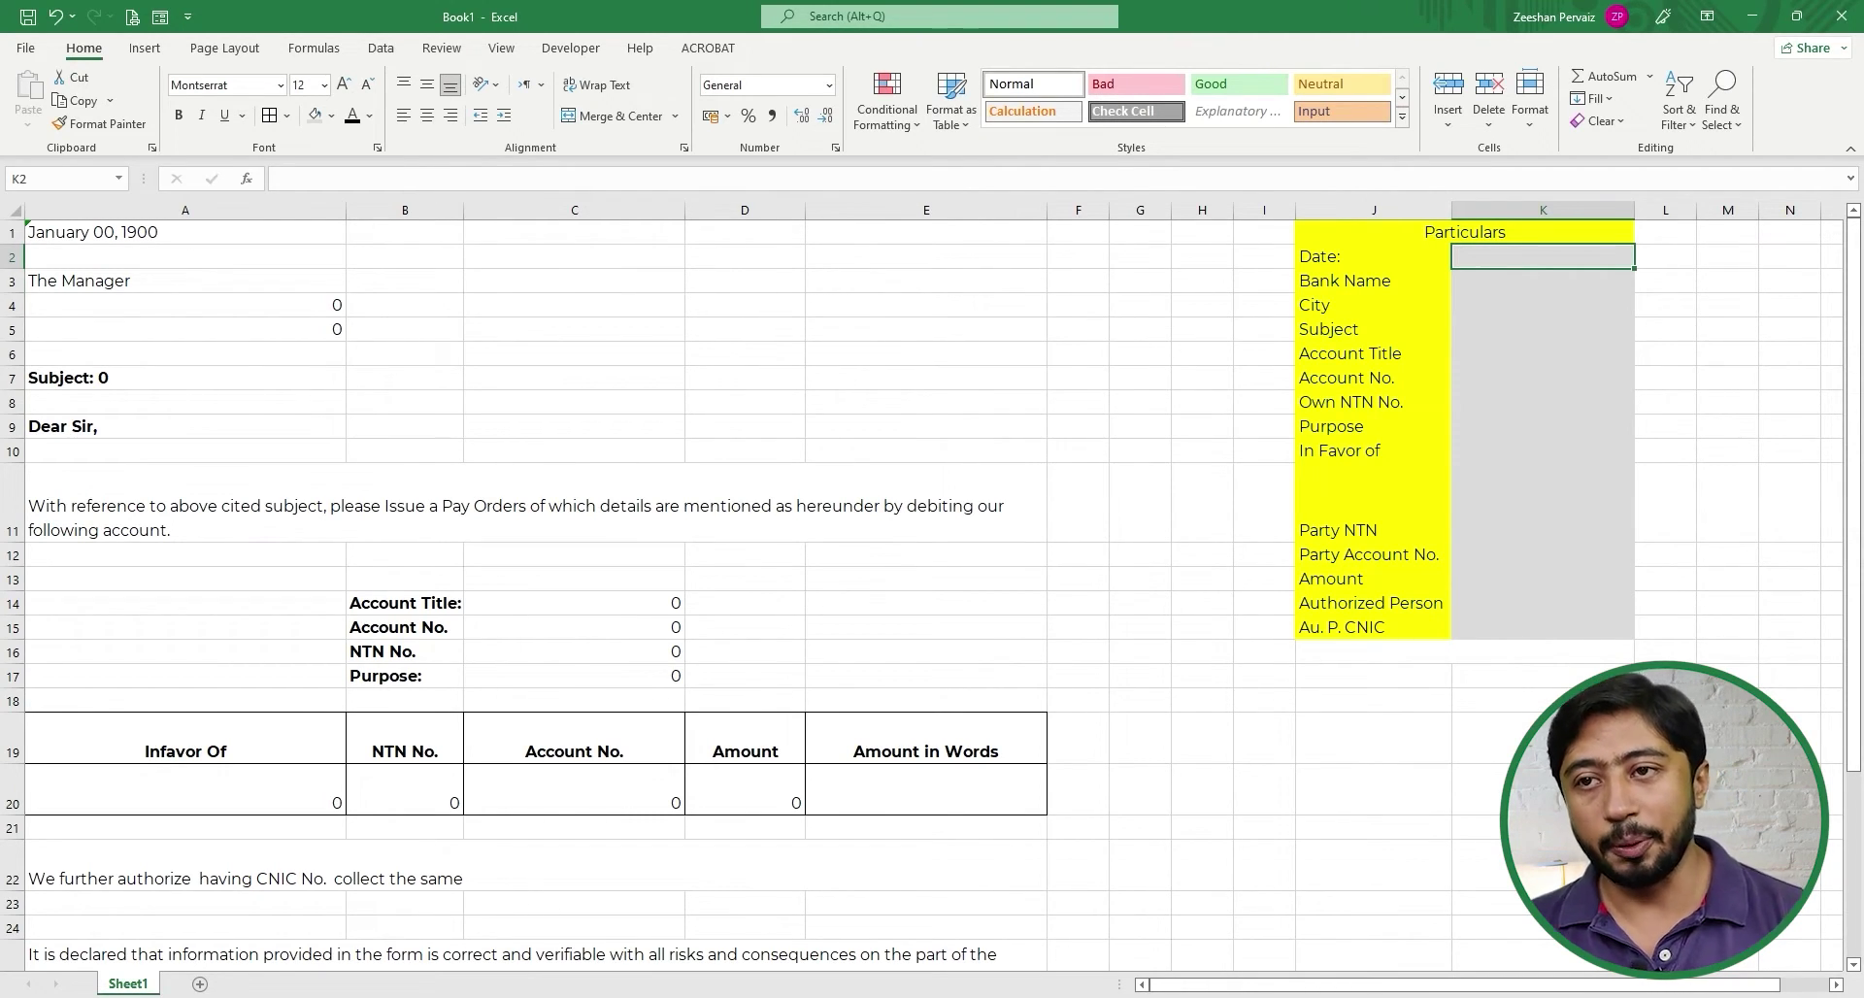
text(09/10/2022)
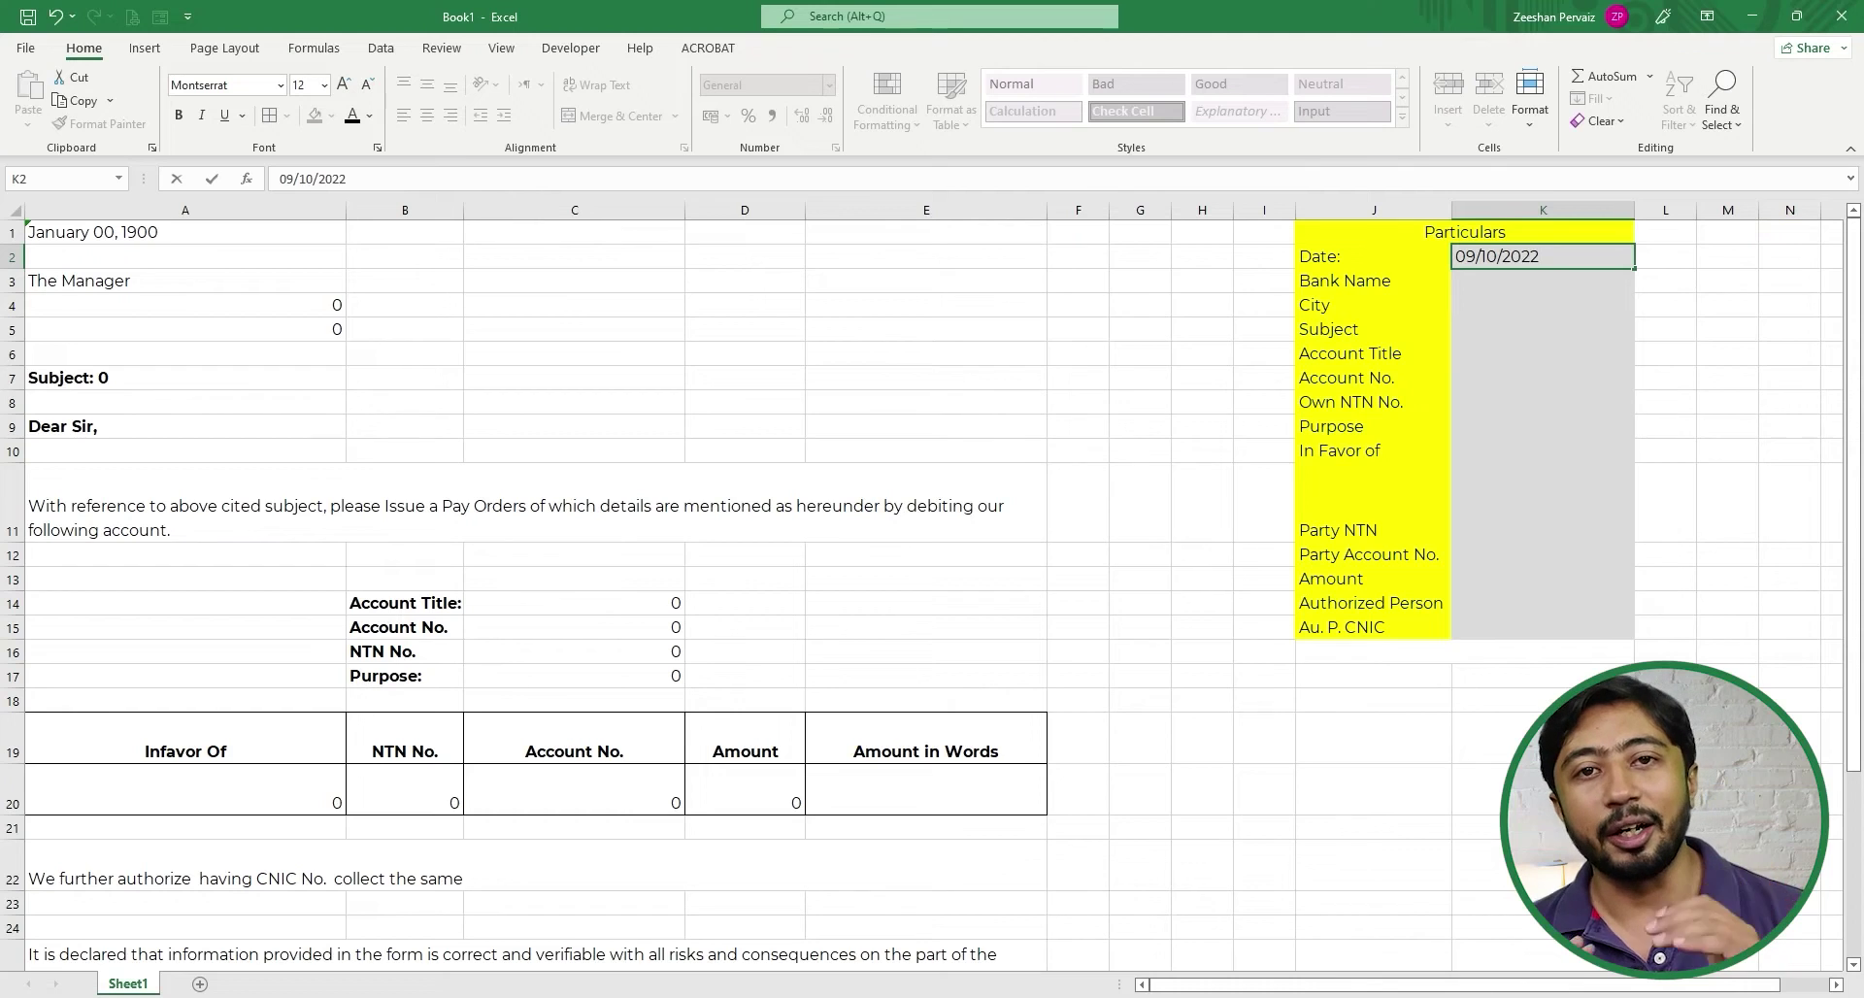
key(Return)
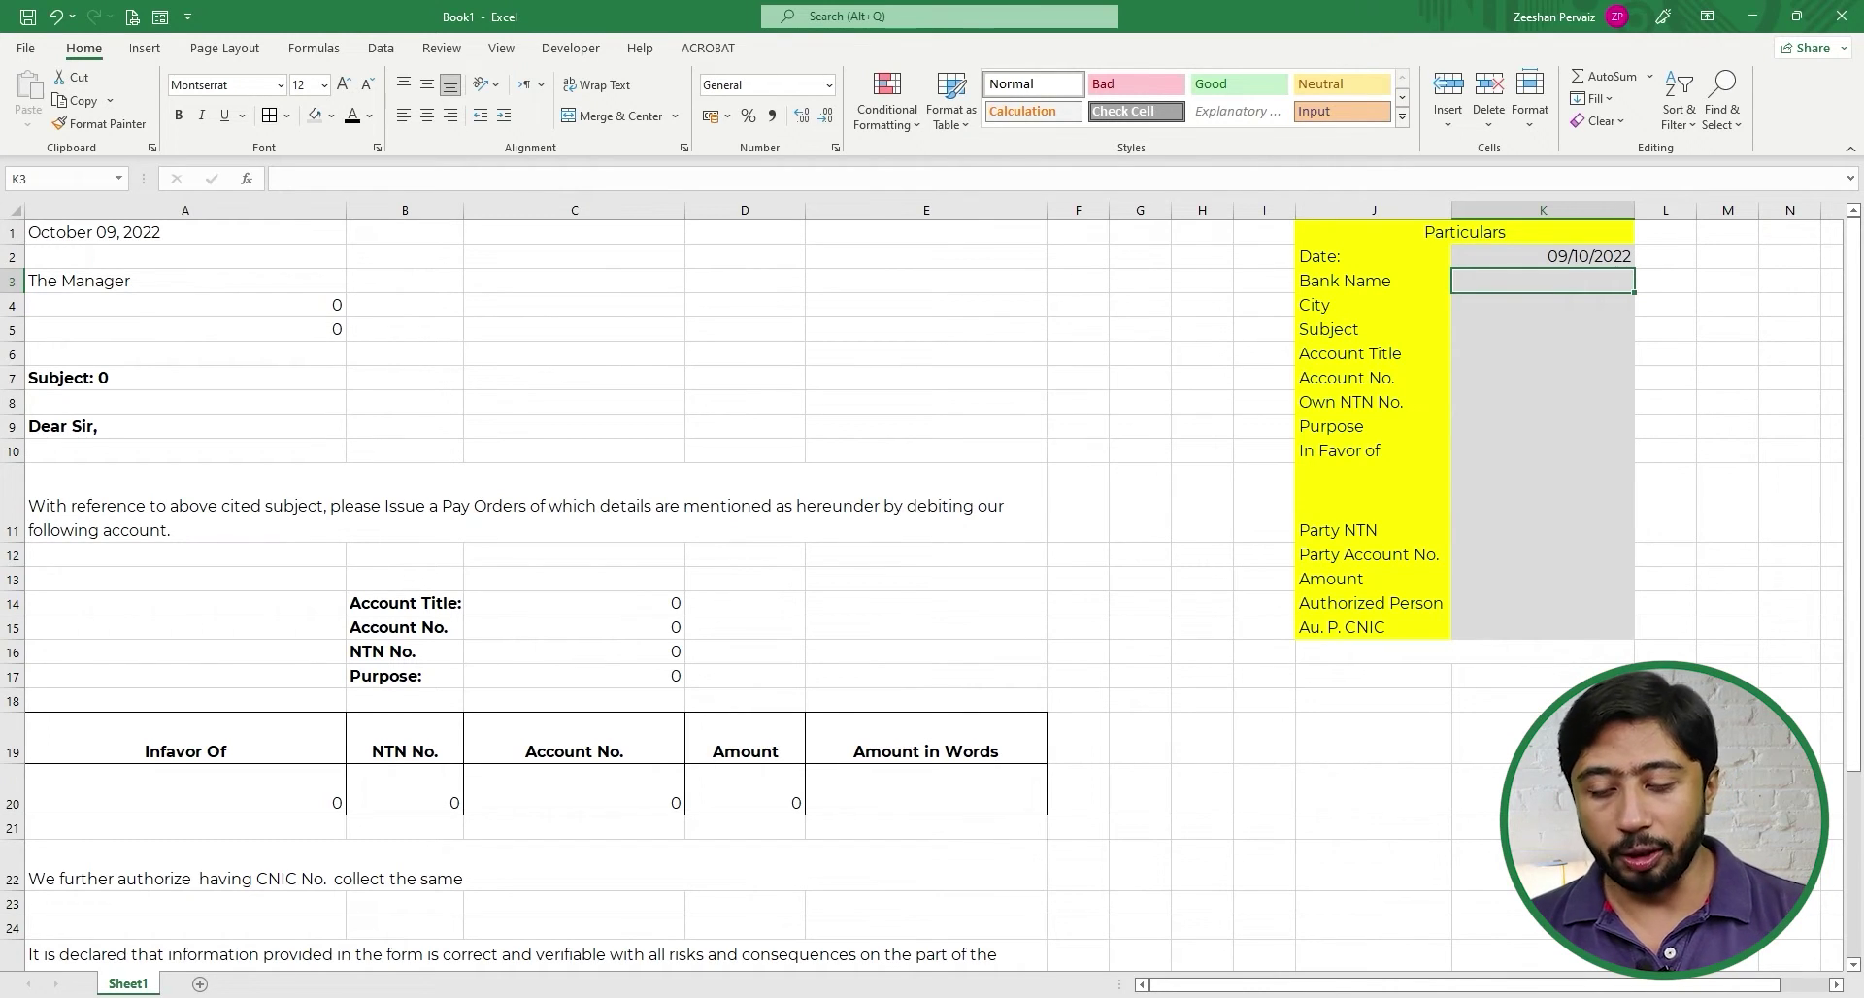
text(123 )
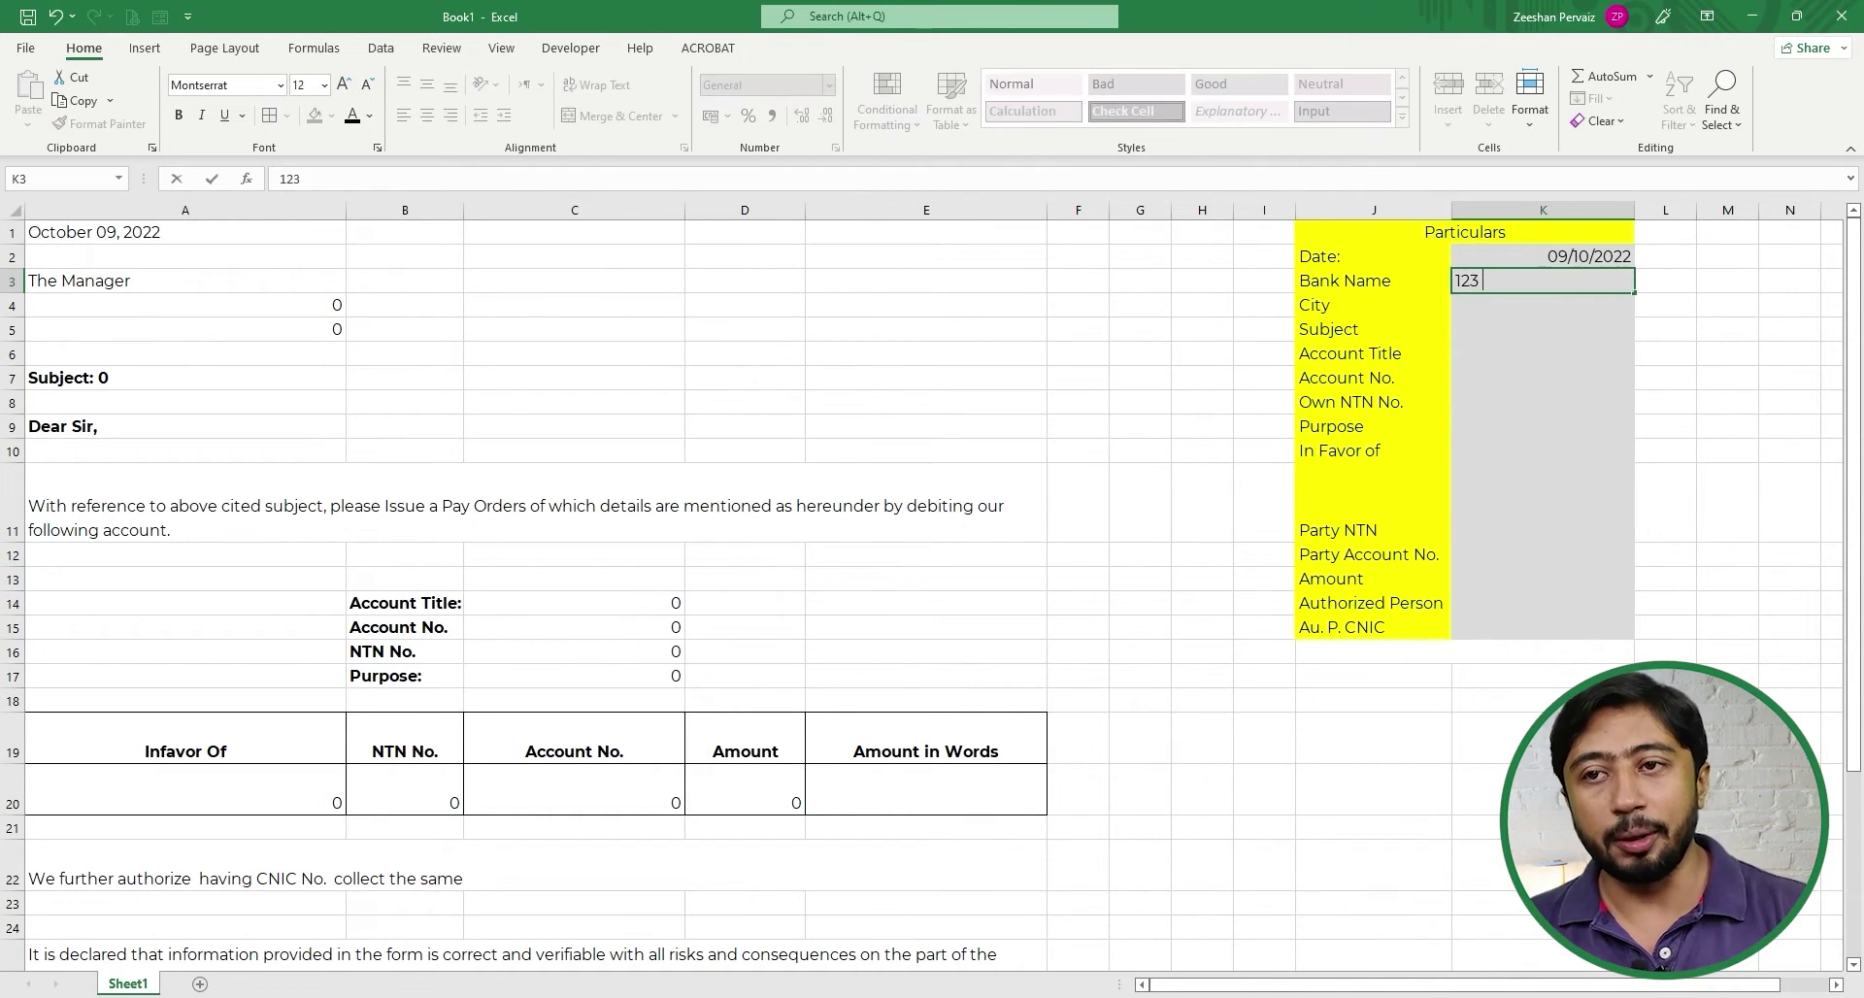
text(Bank Limited)
key(Return)
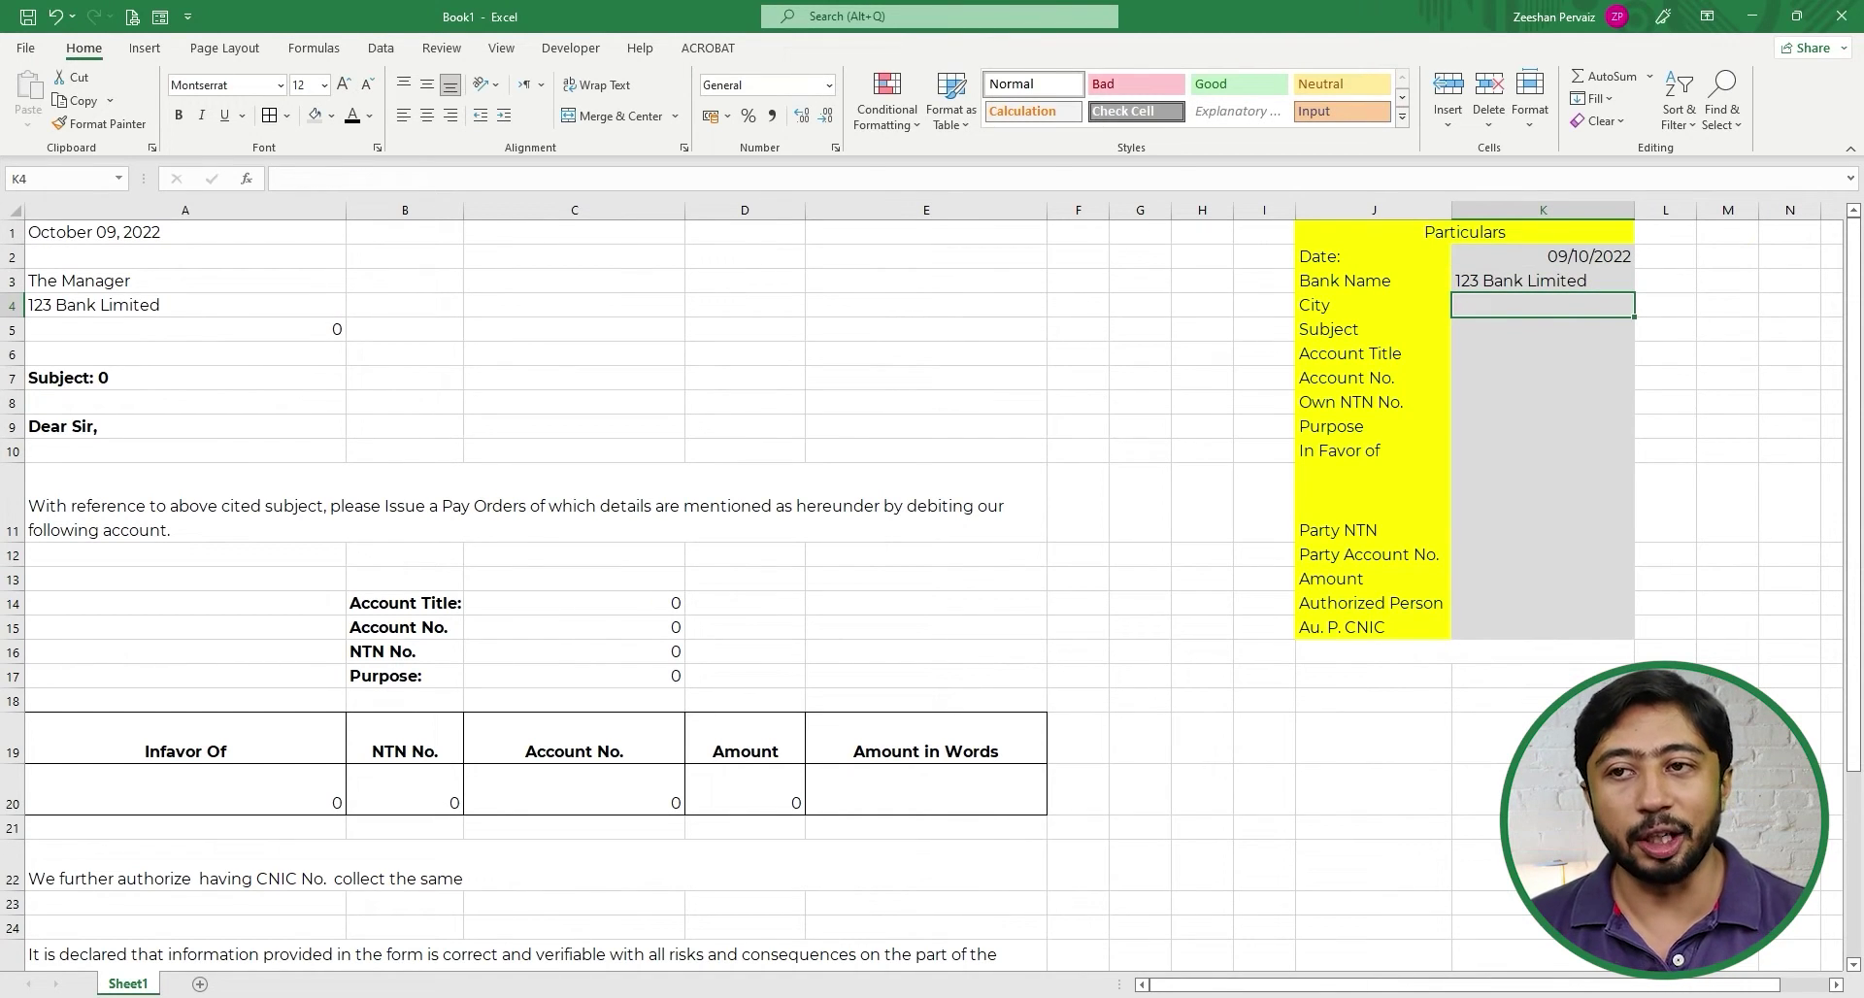
text(Lahore)
key(BackSpace)
key(BackSpace)
key(BackSpace)
text(r)
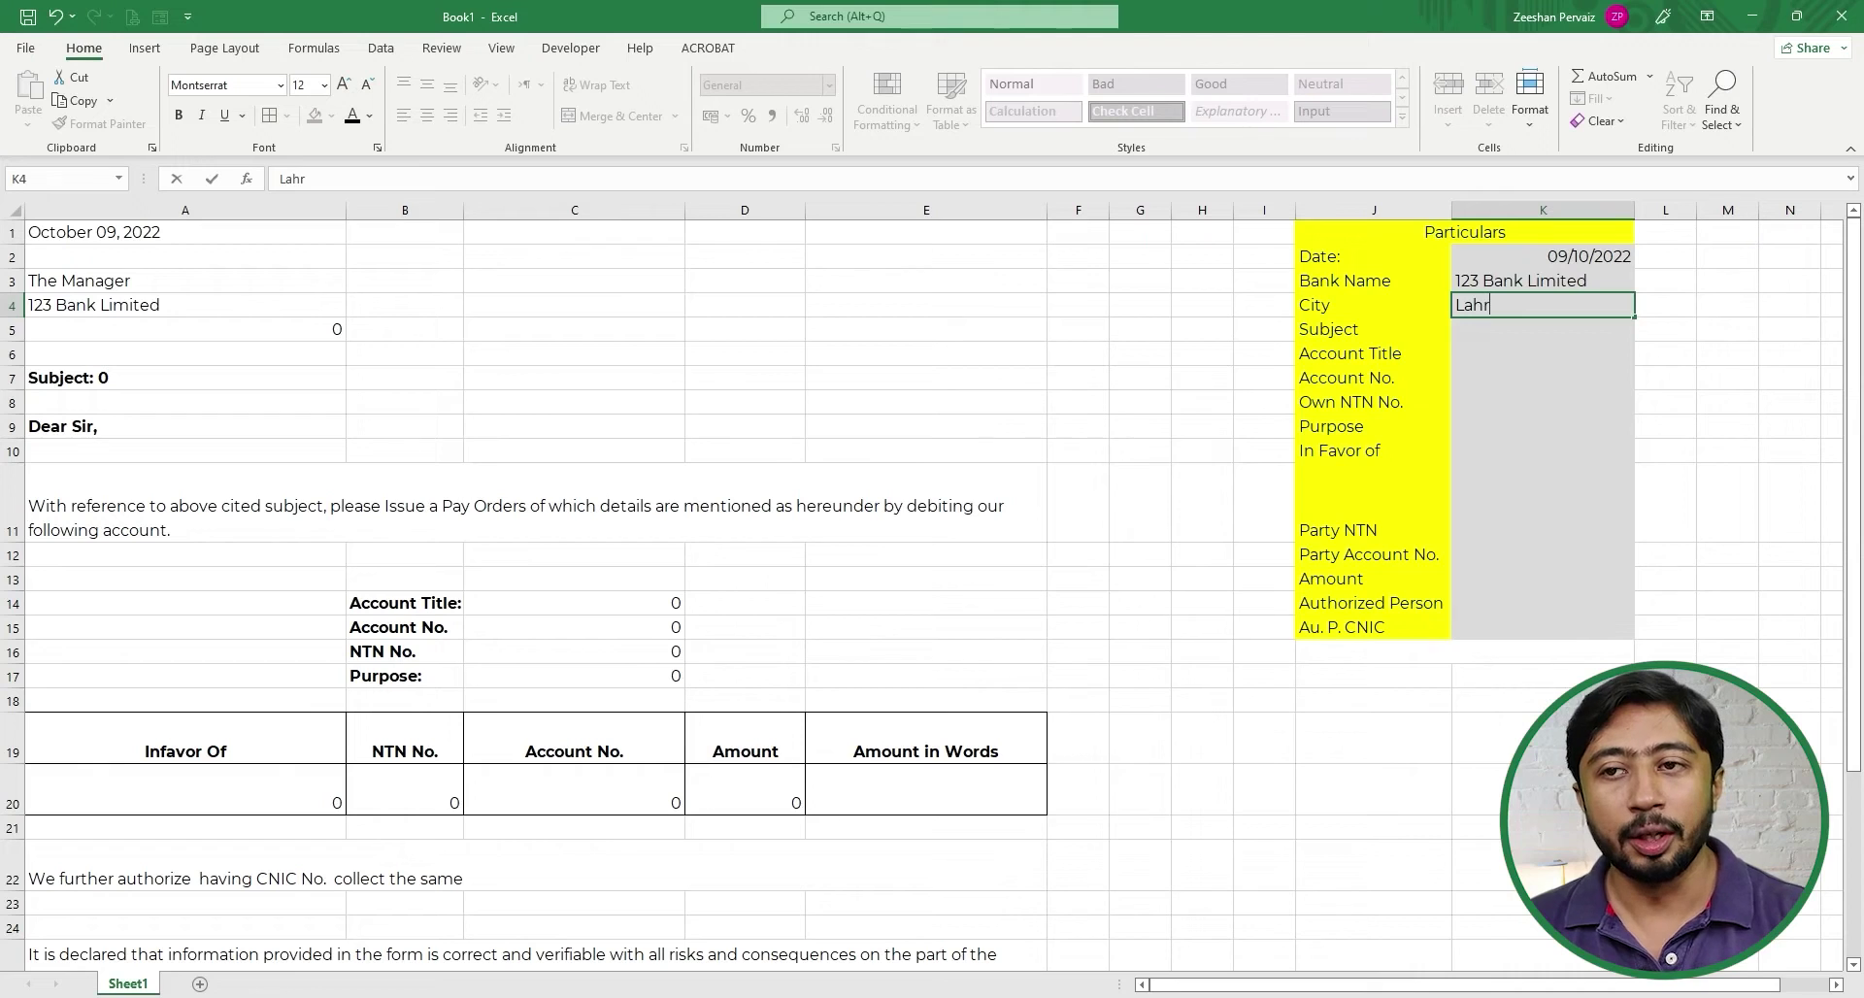
key(BackSpace)
text(ore)
key(Return)
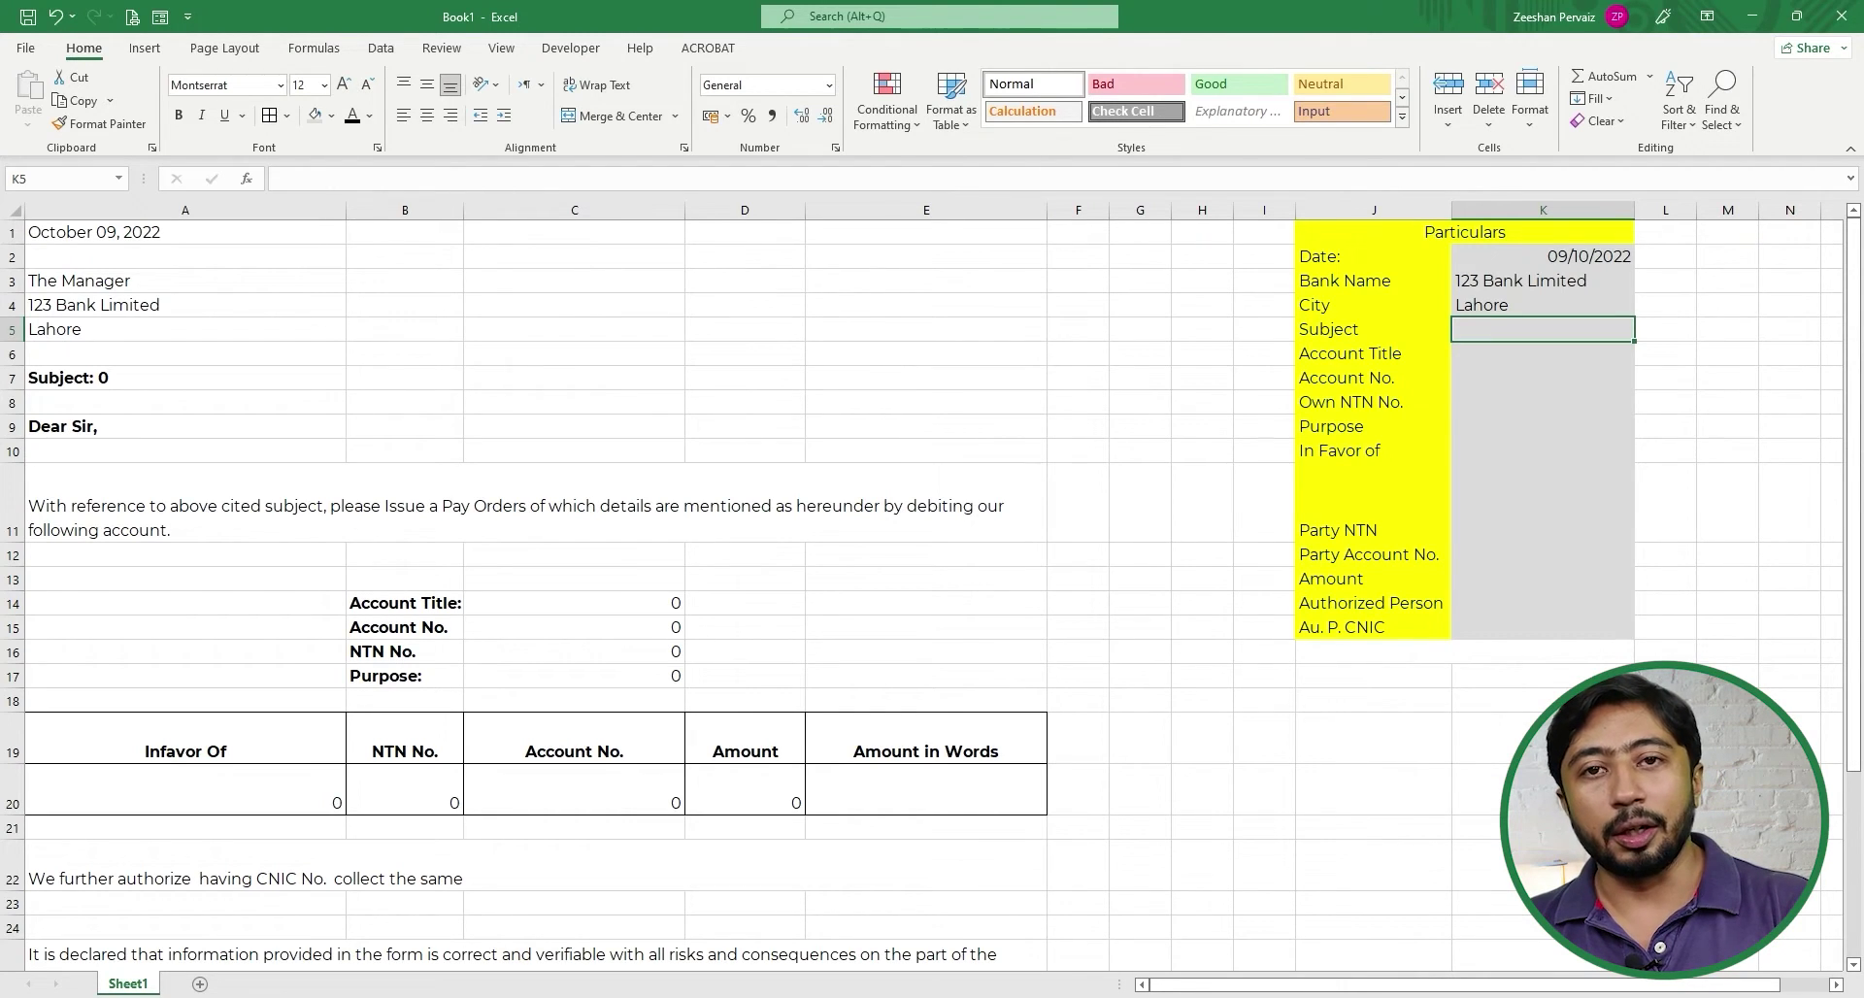
text(Request)
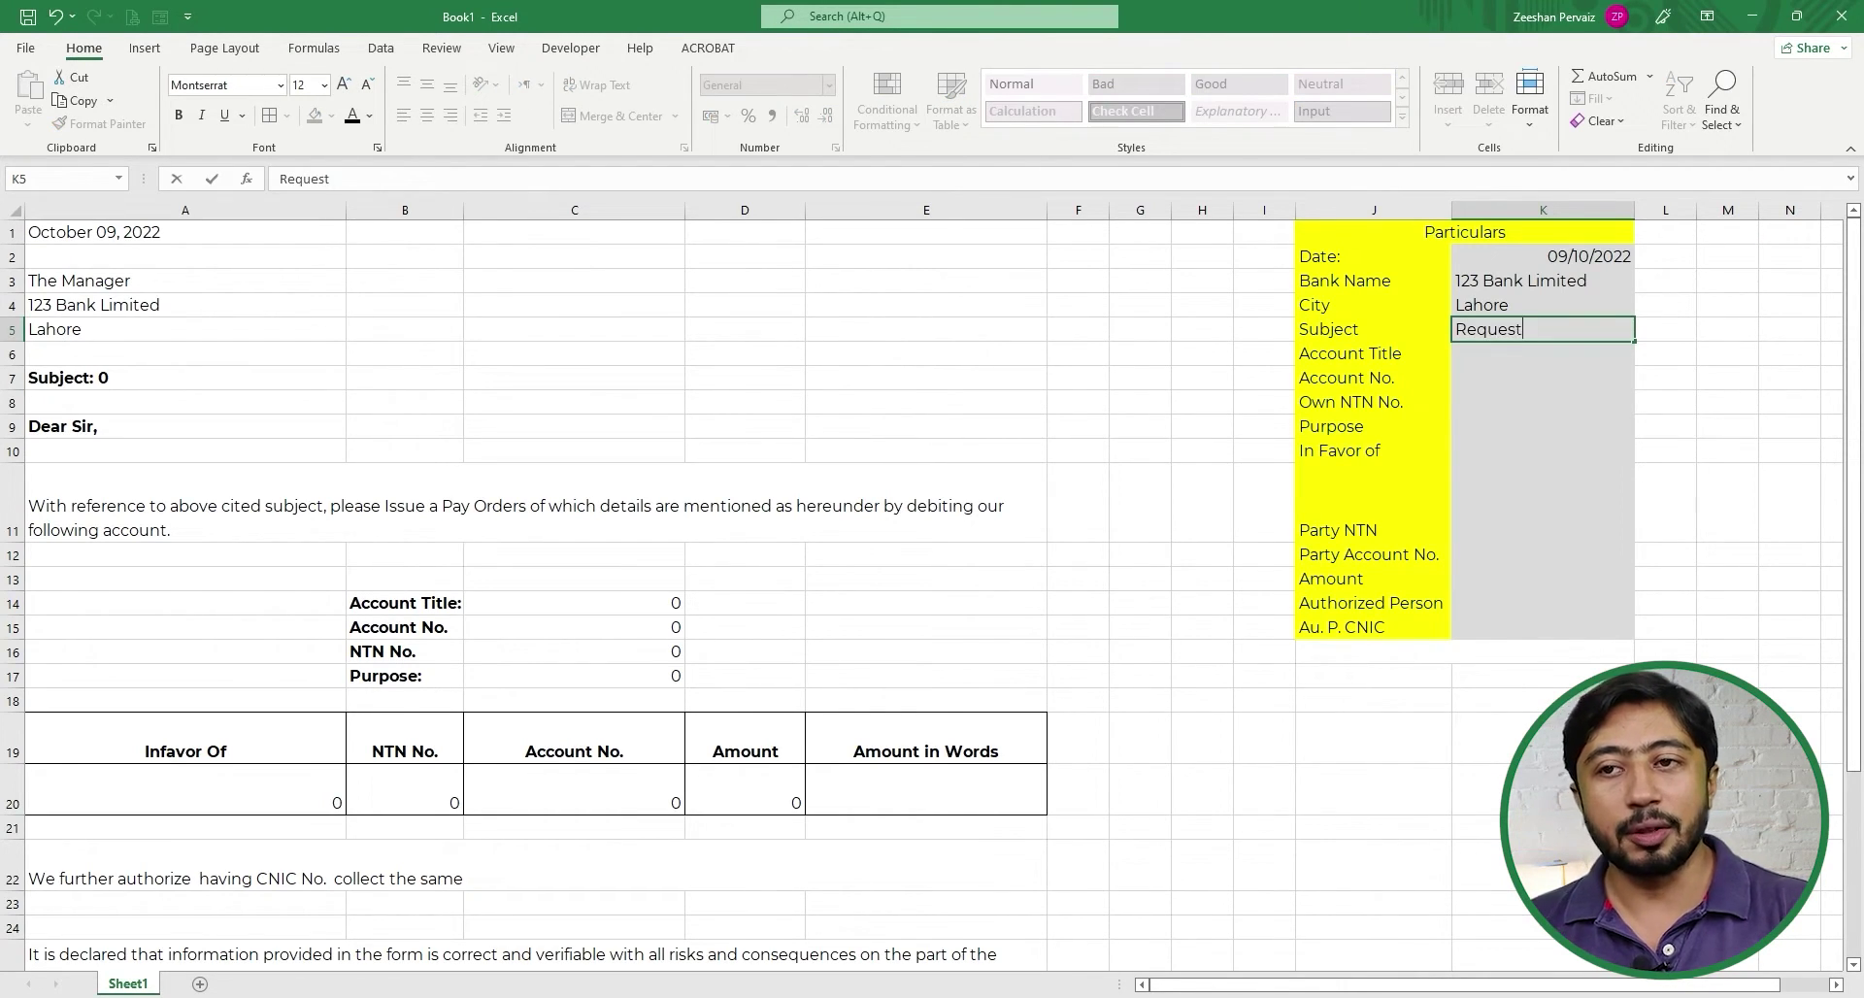
text( for Tran)
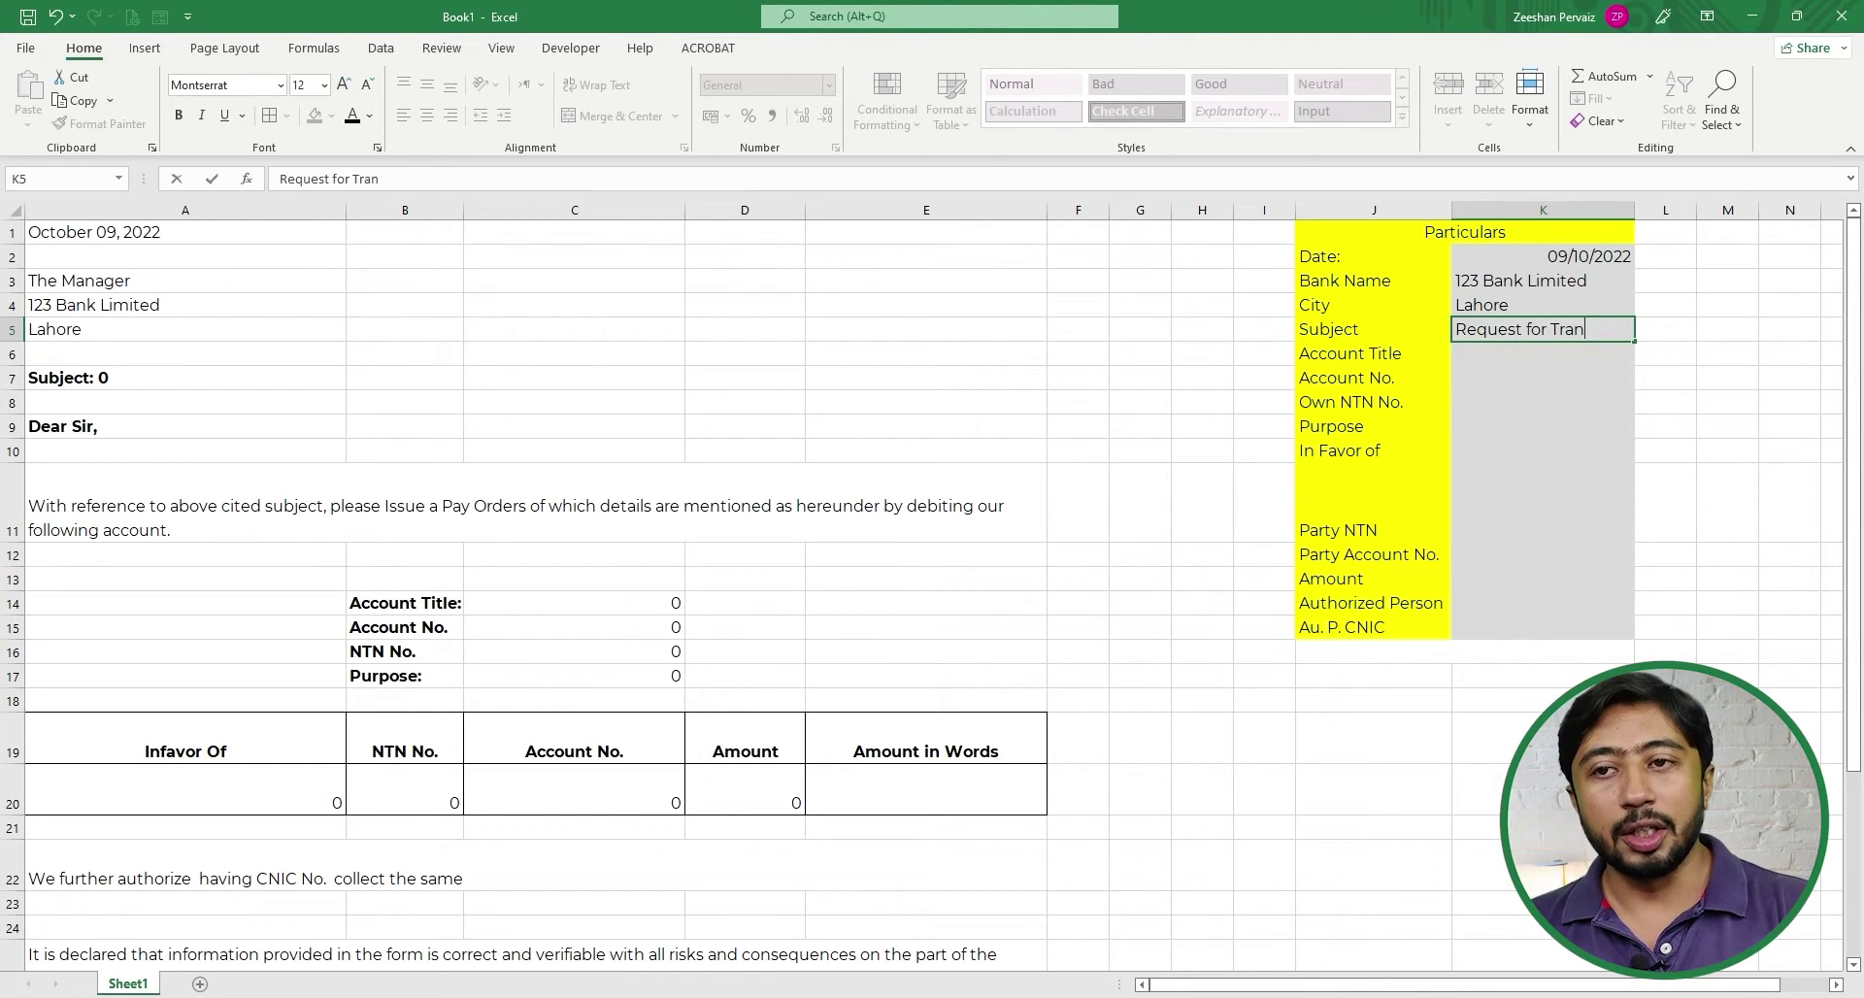
text(sfer of)
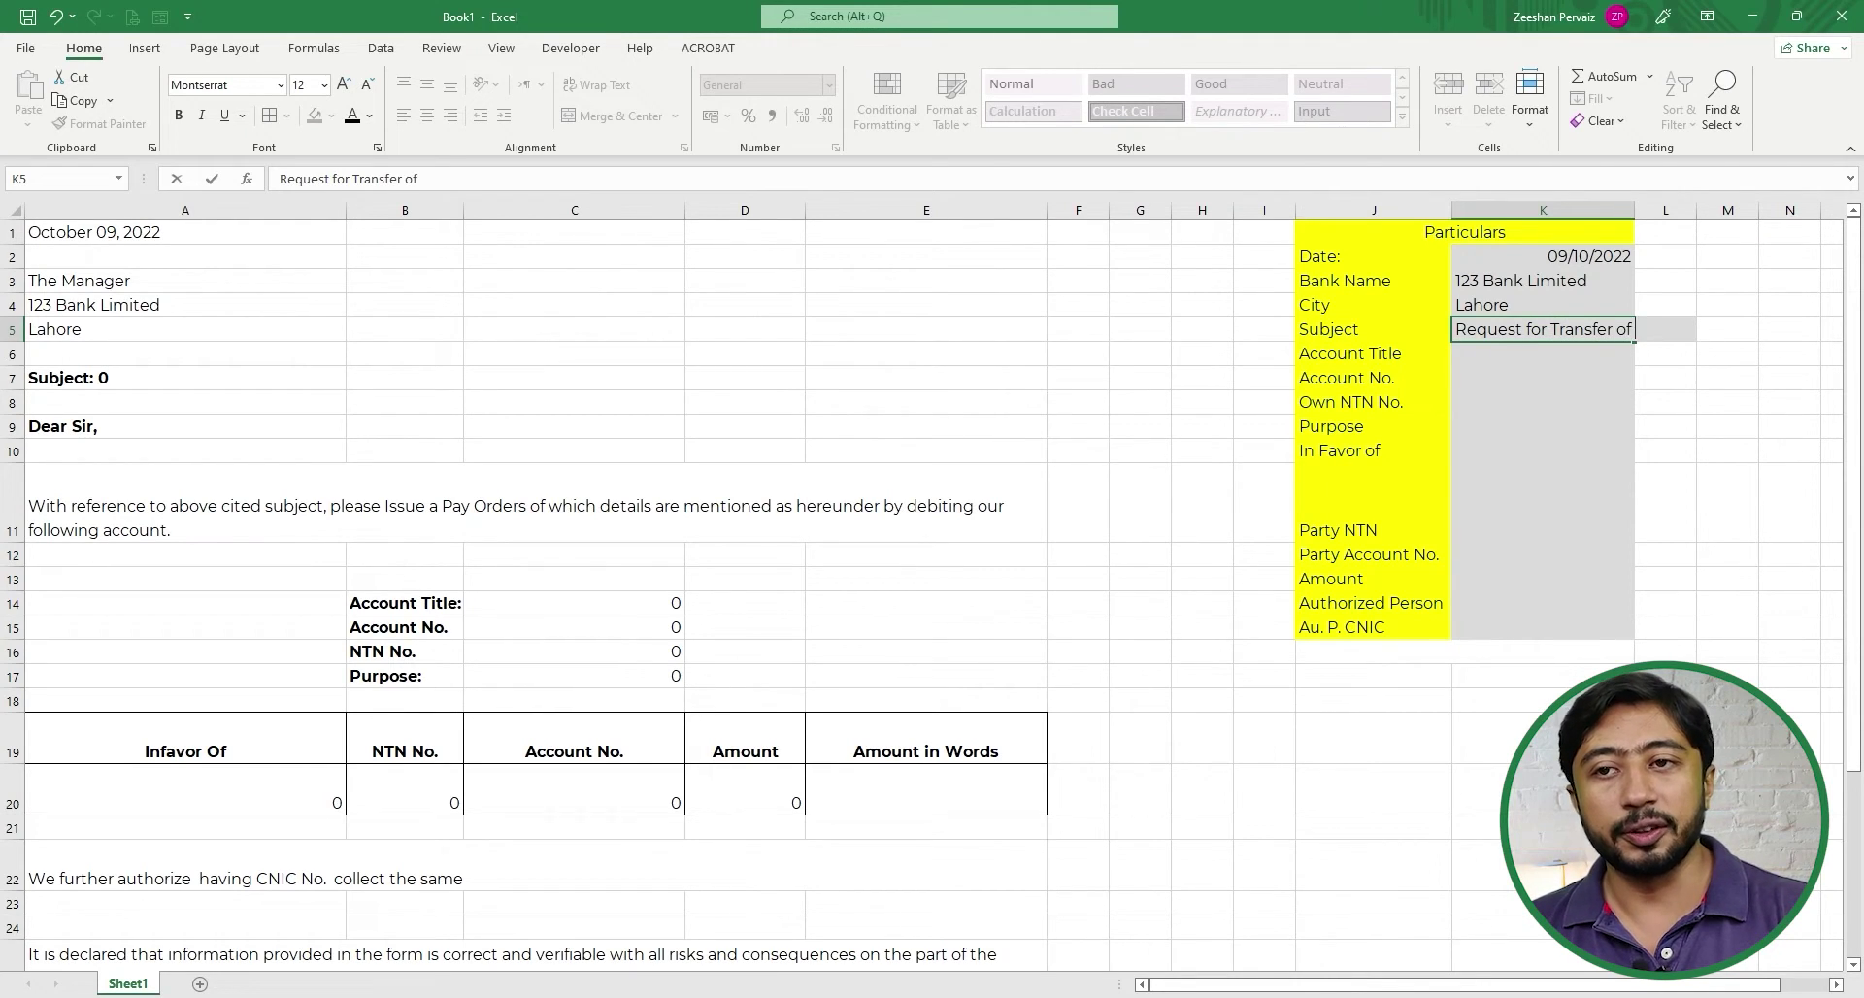
key(Return)
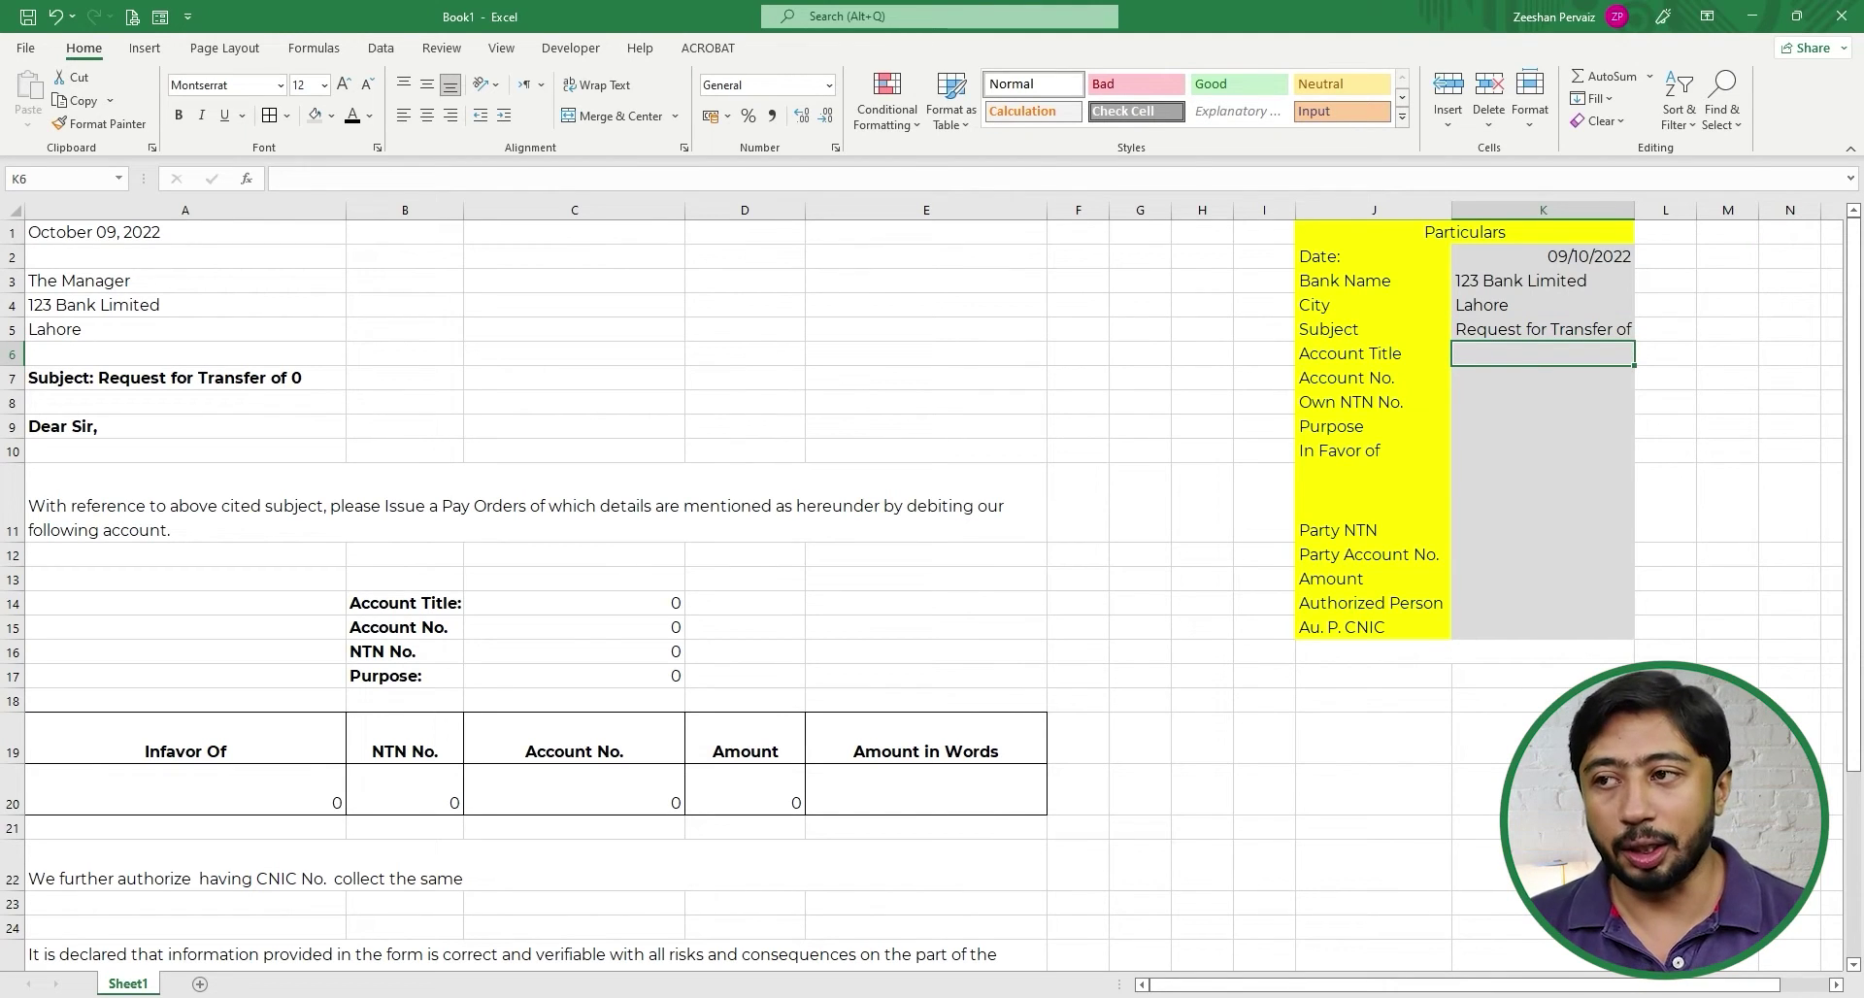
- Append PKR to the subject text in K5
key(Up)
key(F2)
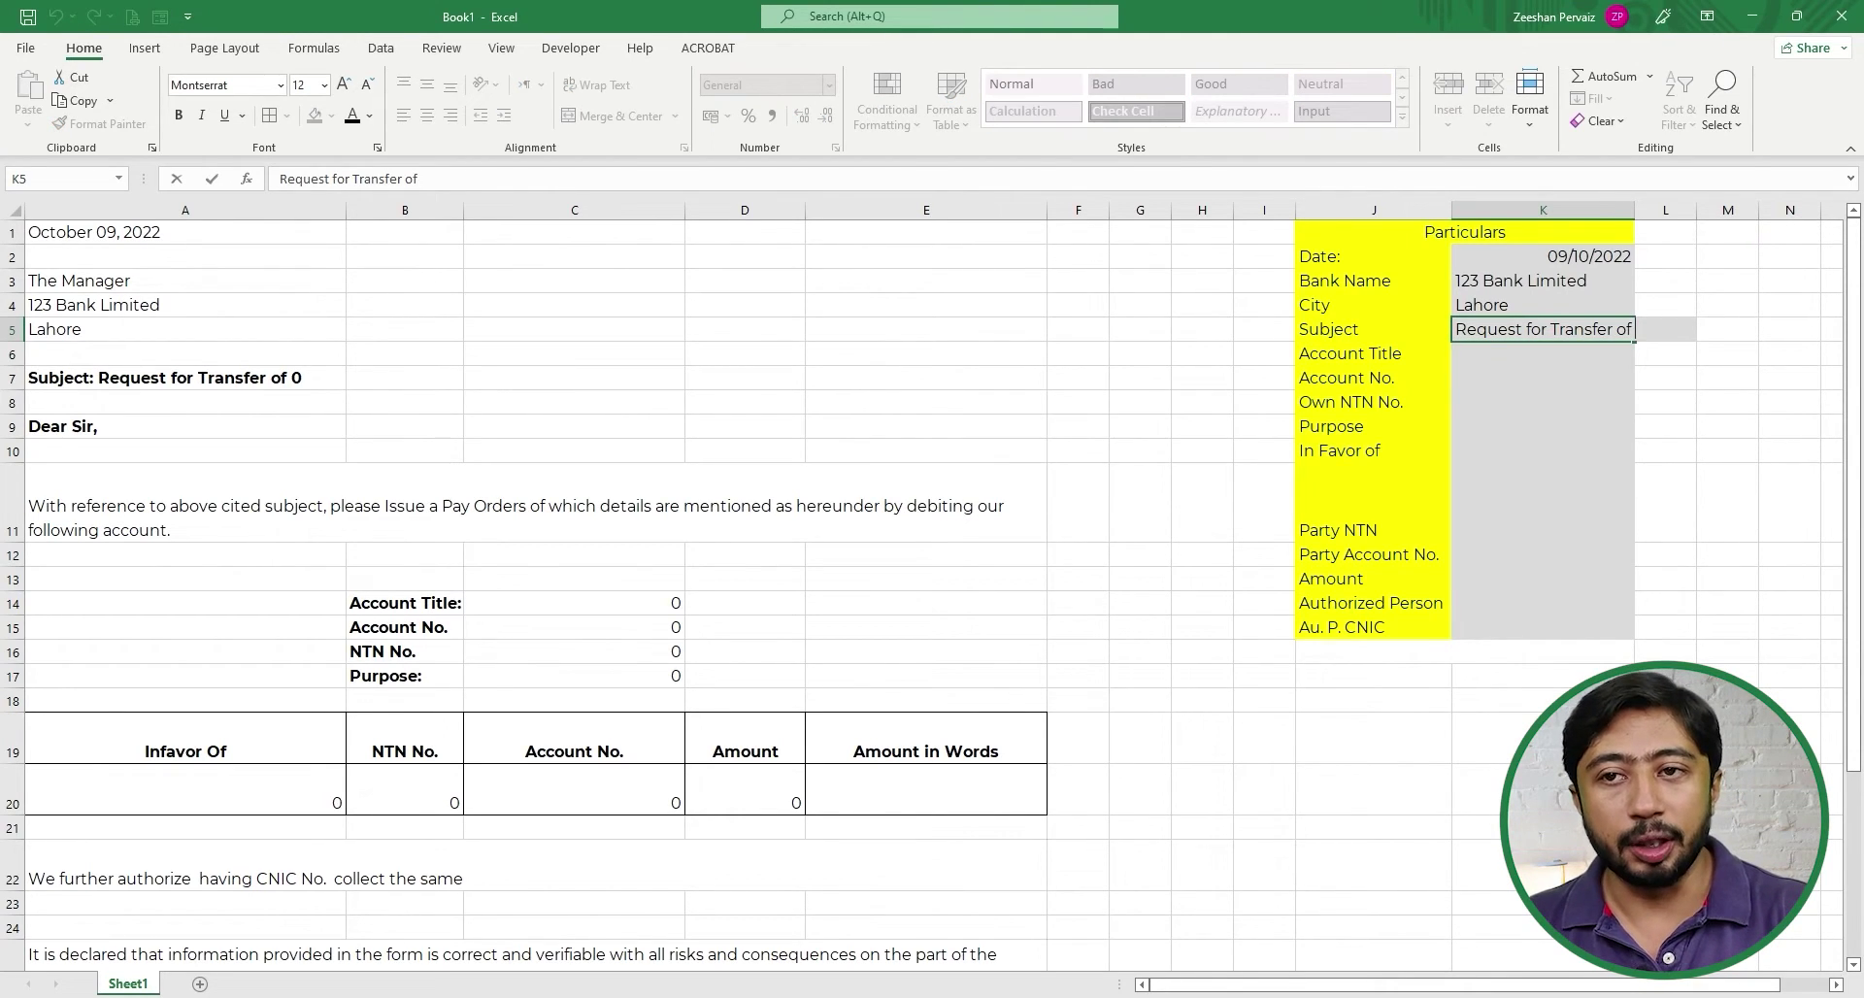
text(K)
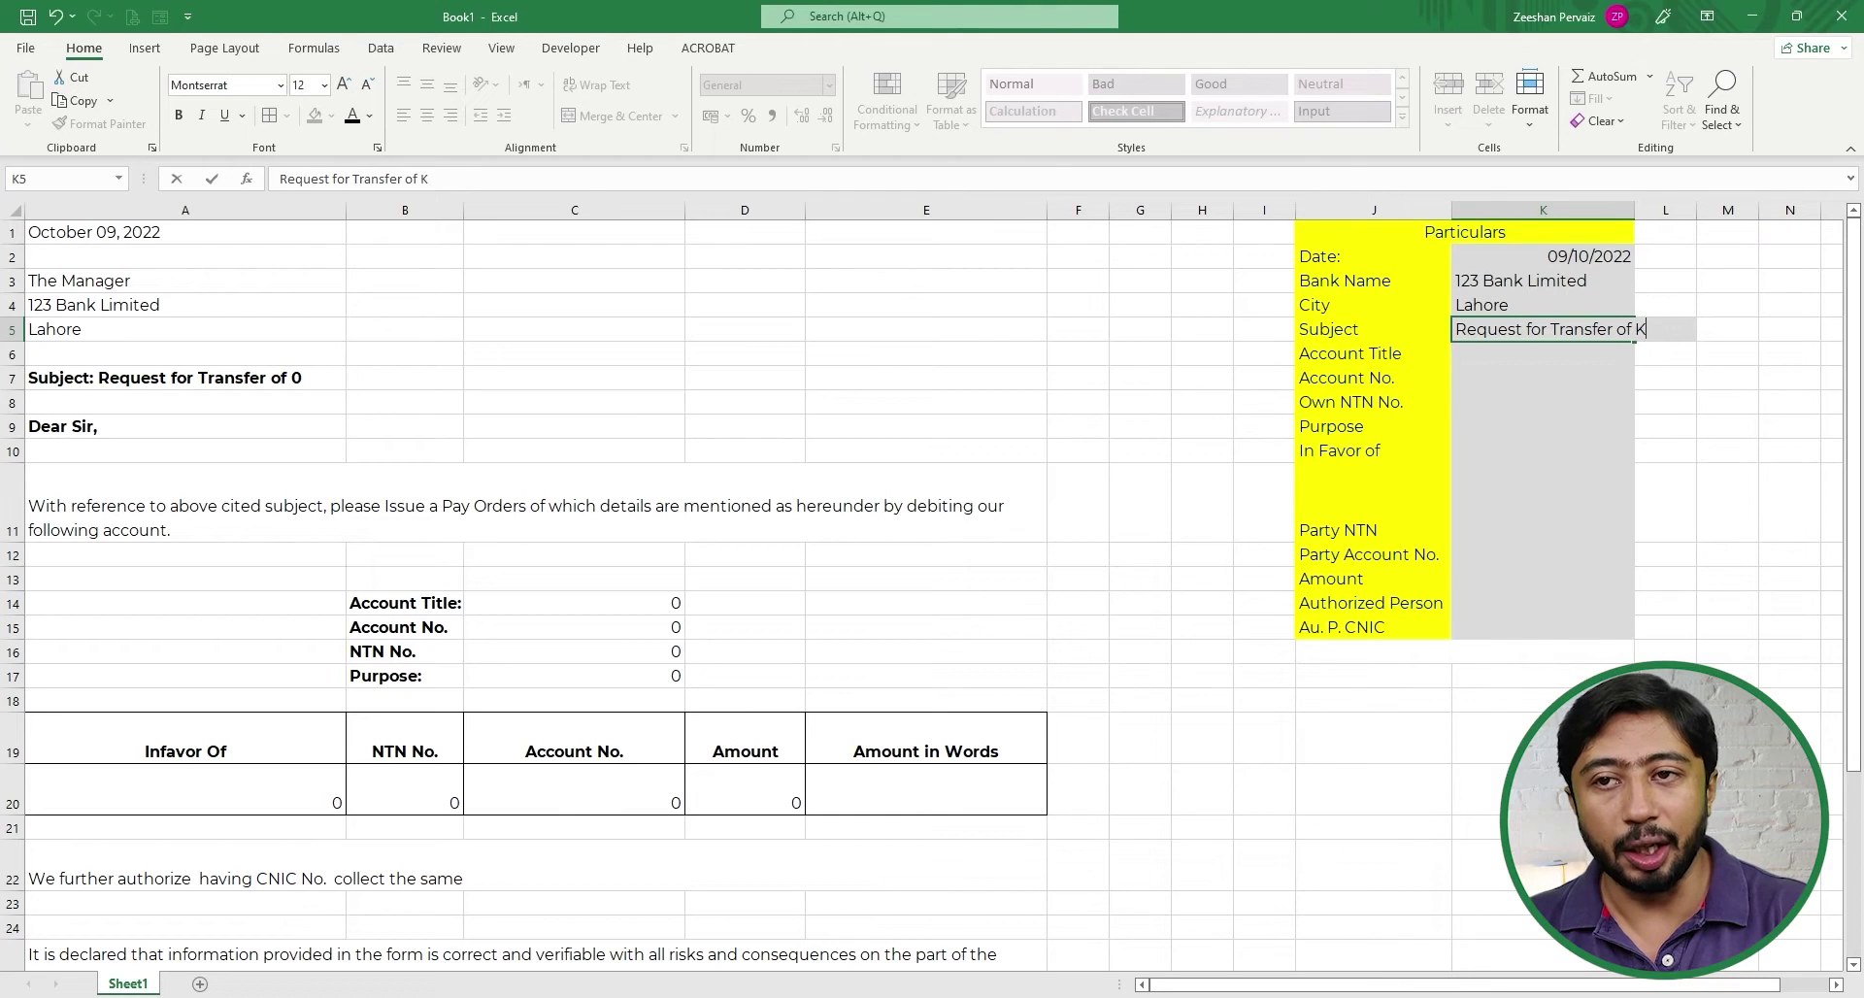
key(BackSpace)
text(PKR)
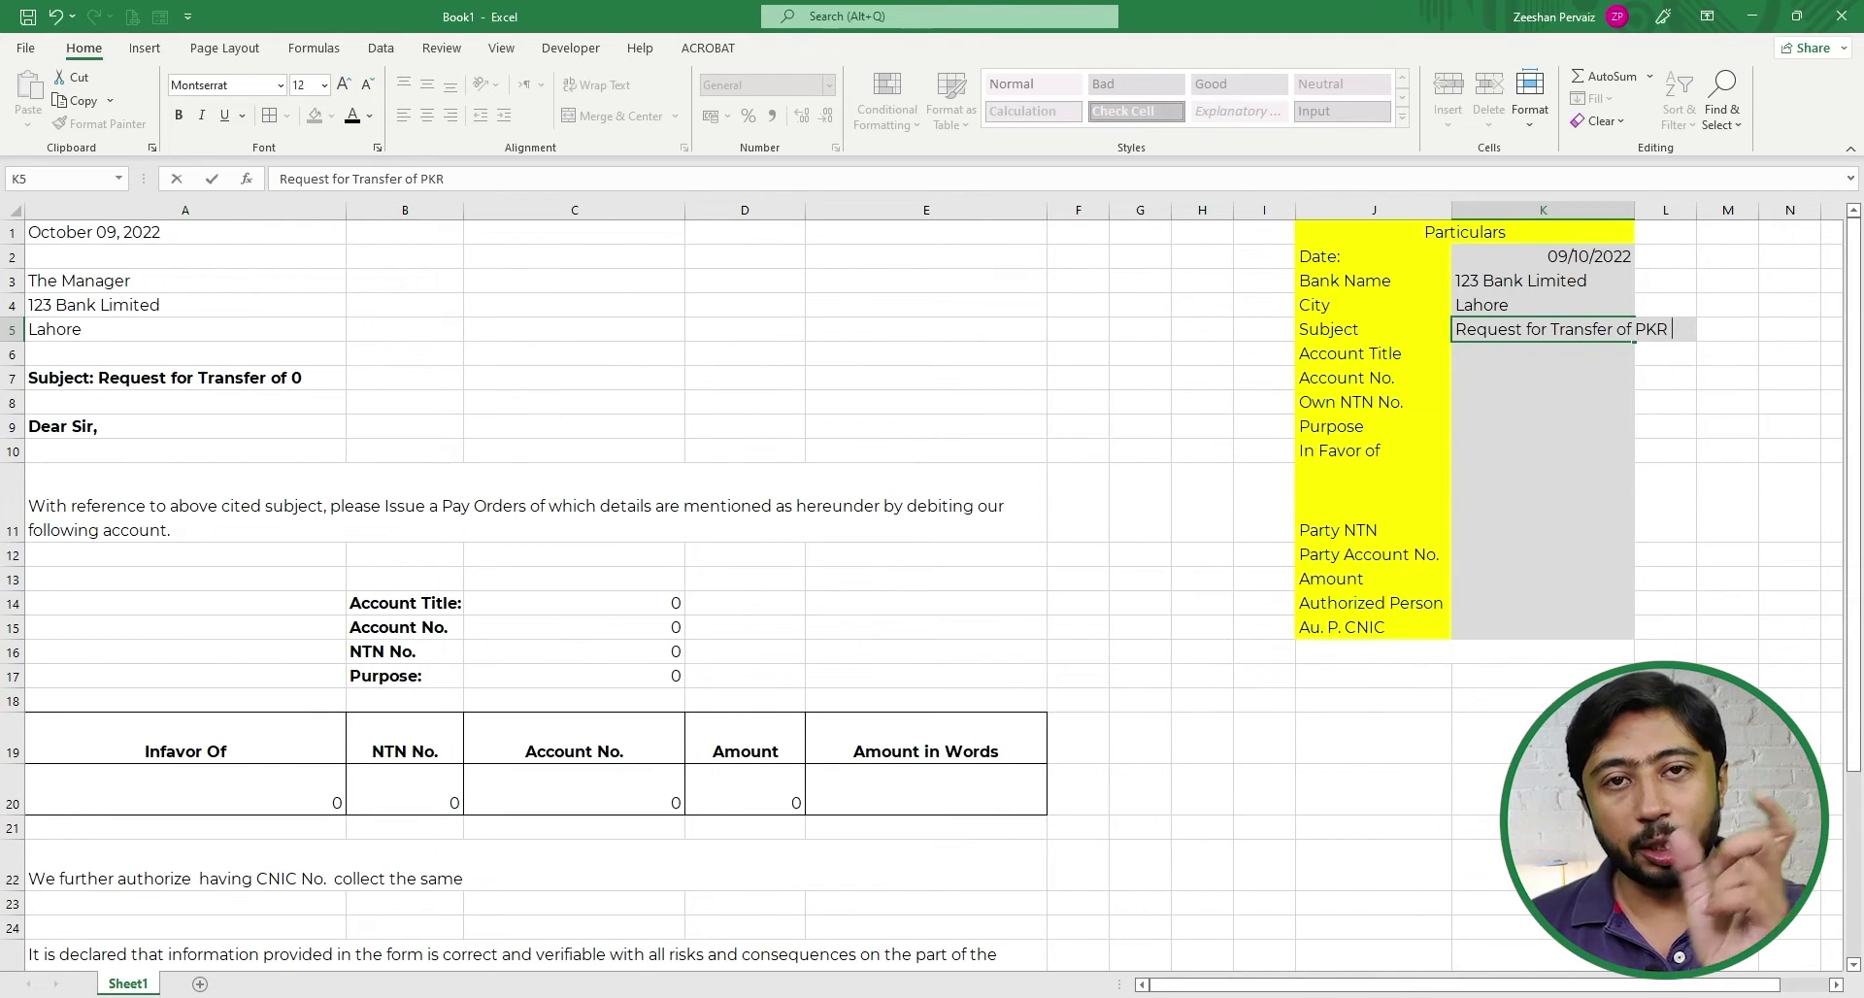
key(Return)
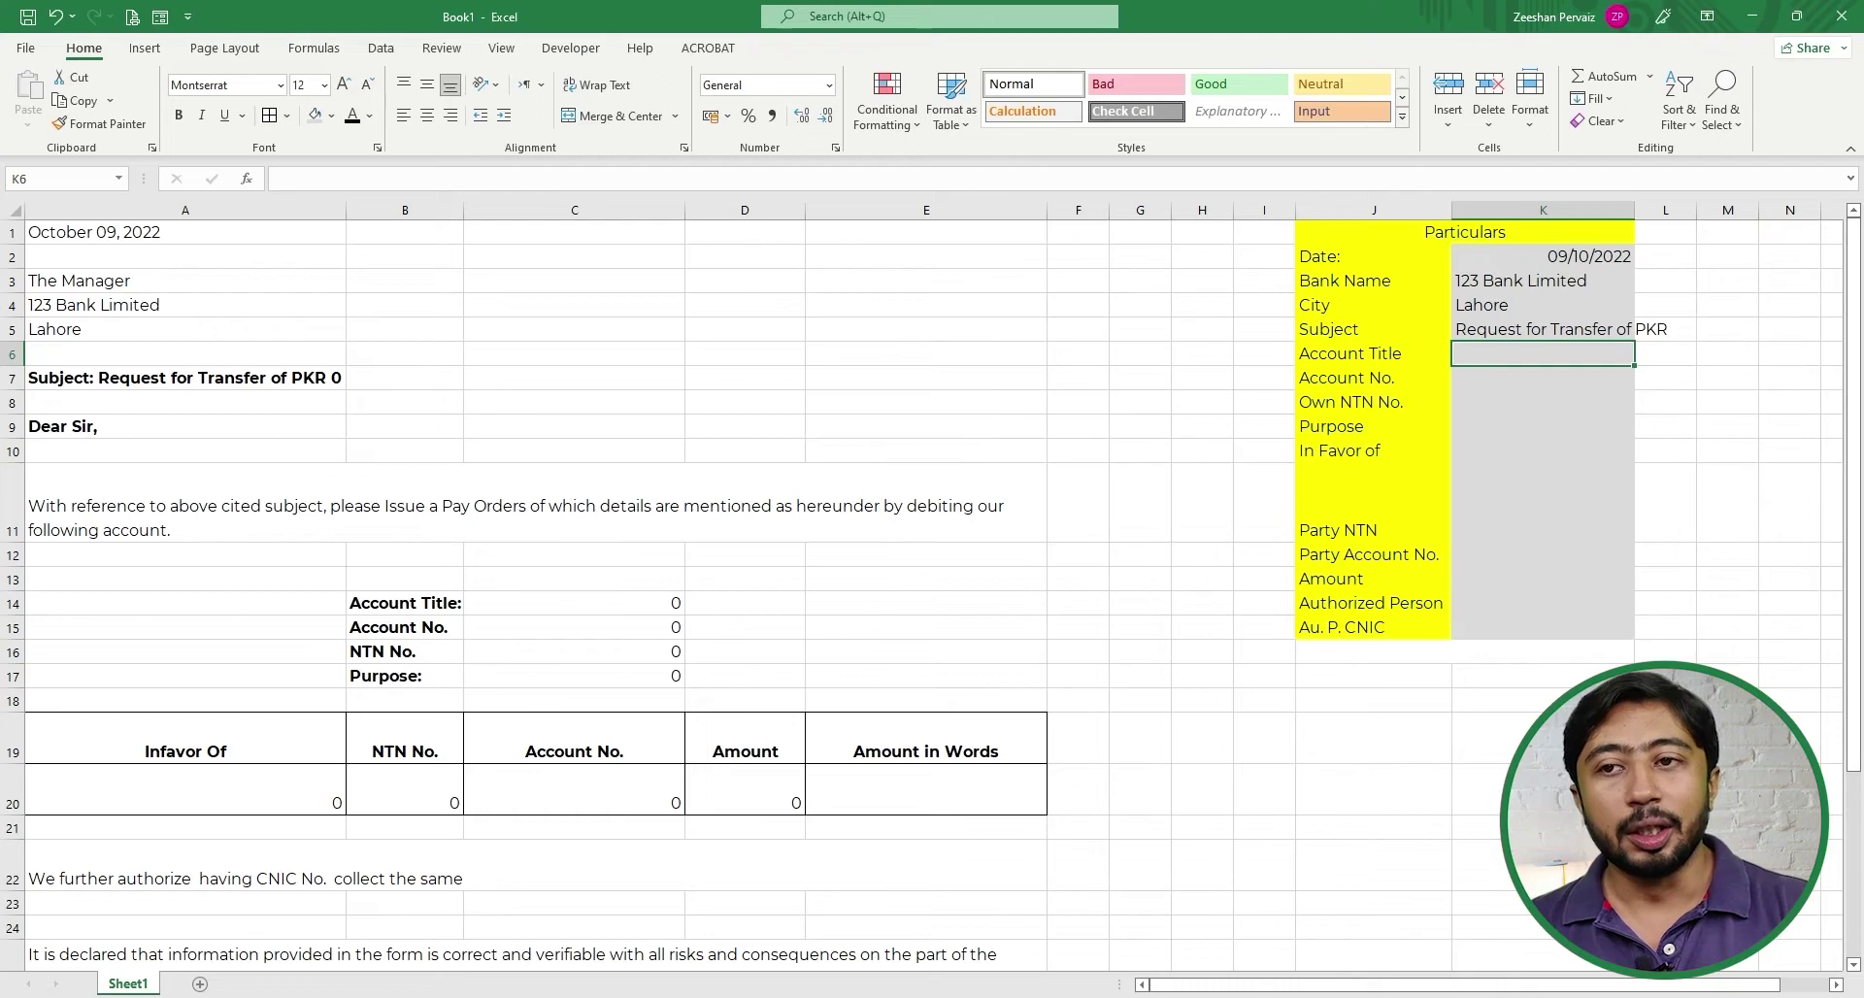
- Enter Account Title XYZ Limited in K6 and placeholder account number xxxx-xxxxx-xxxx in K7
text(Zee)
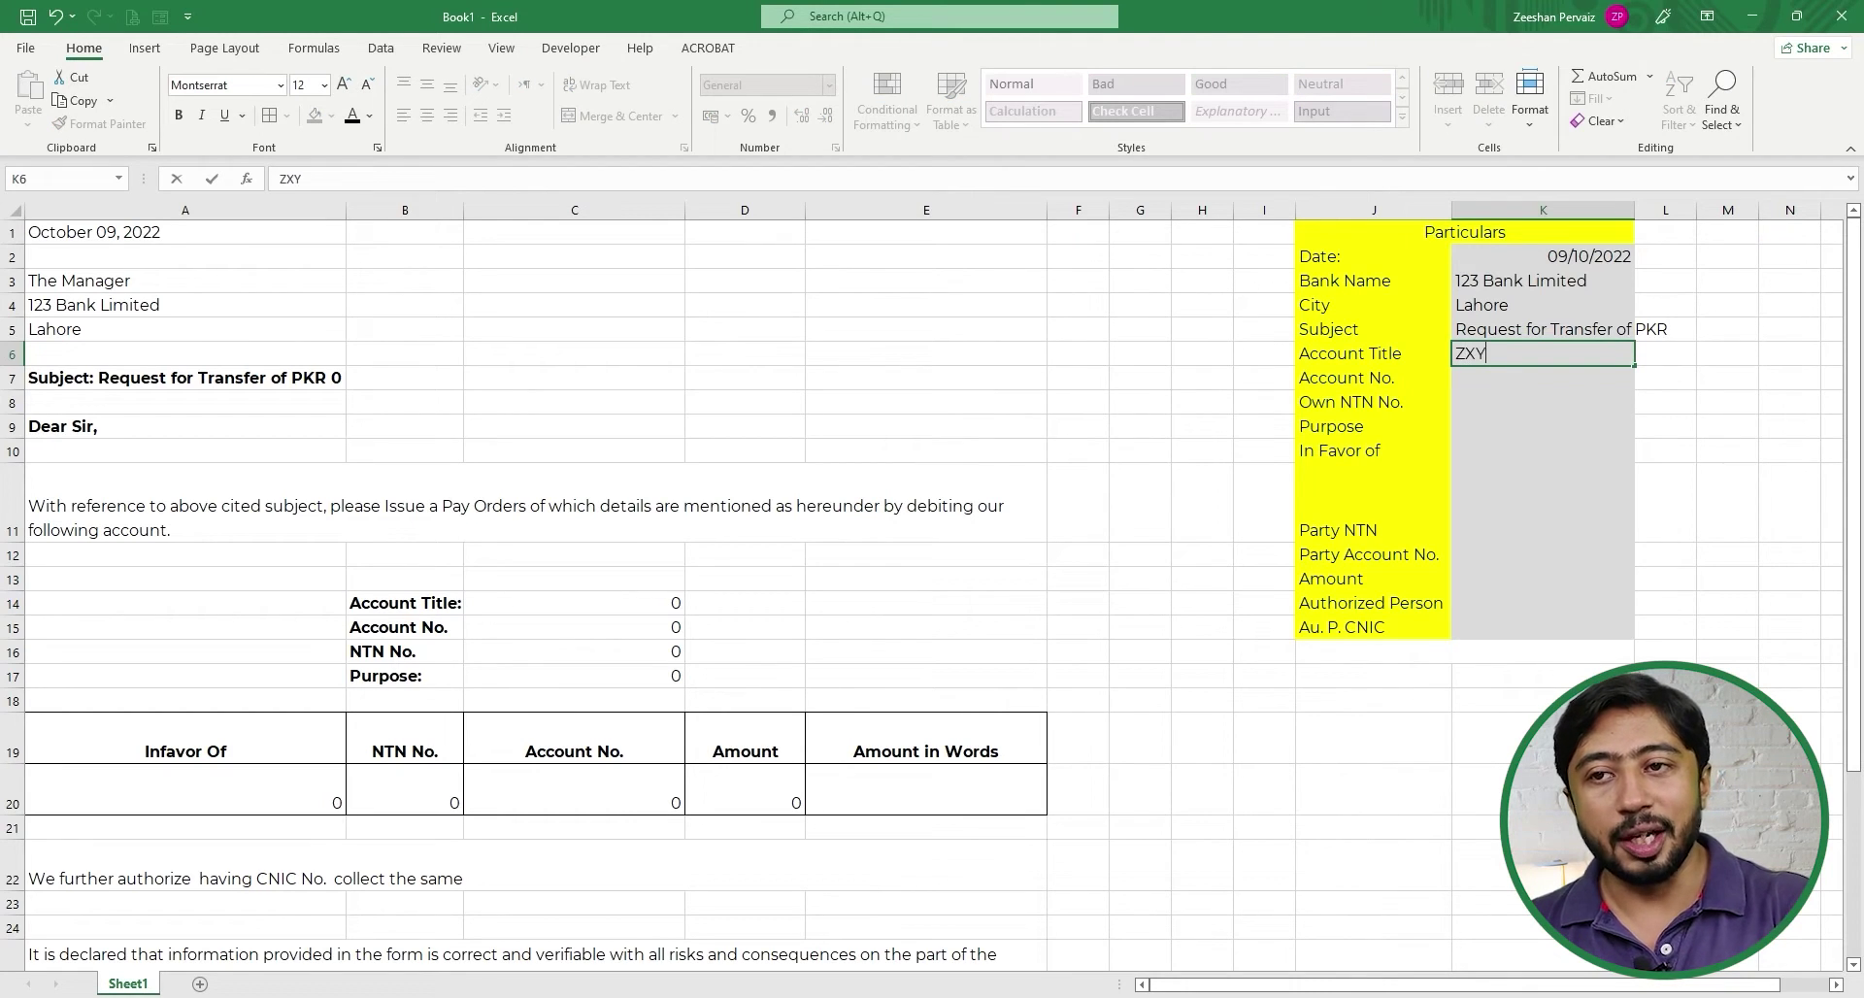
key(BackSpace)
key(BackSpace)
key(BackSpace)
text(XYZ)
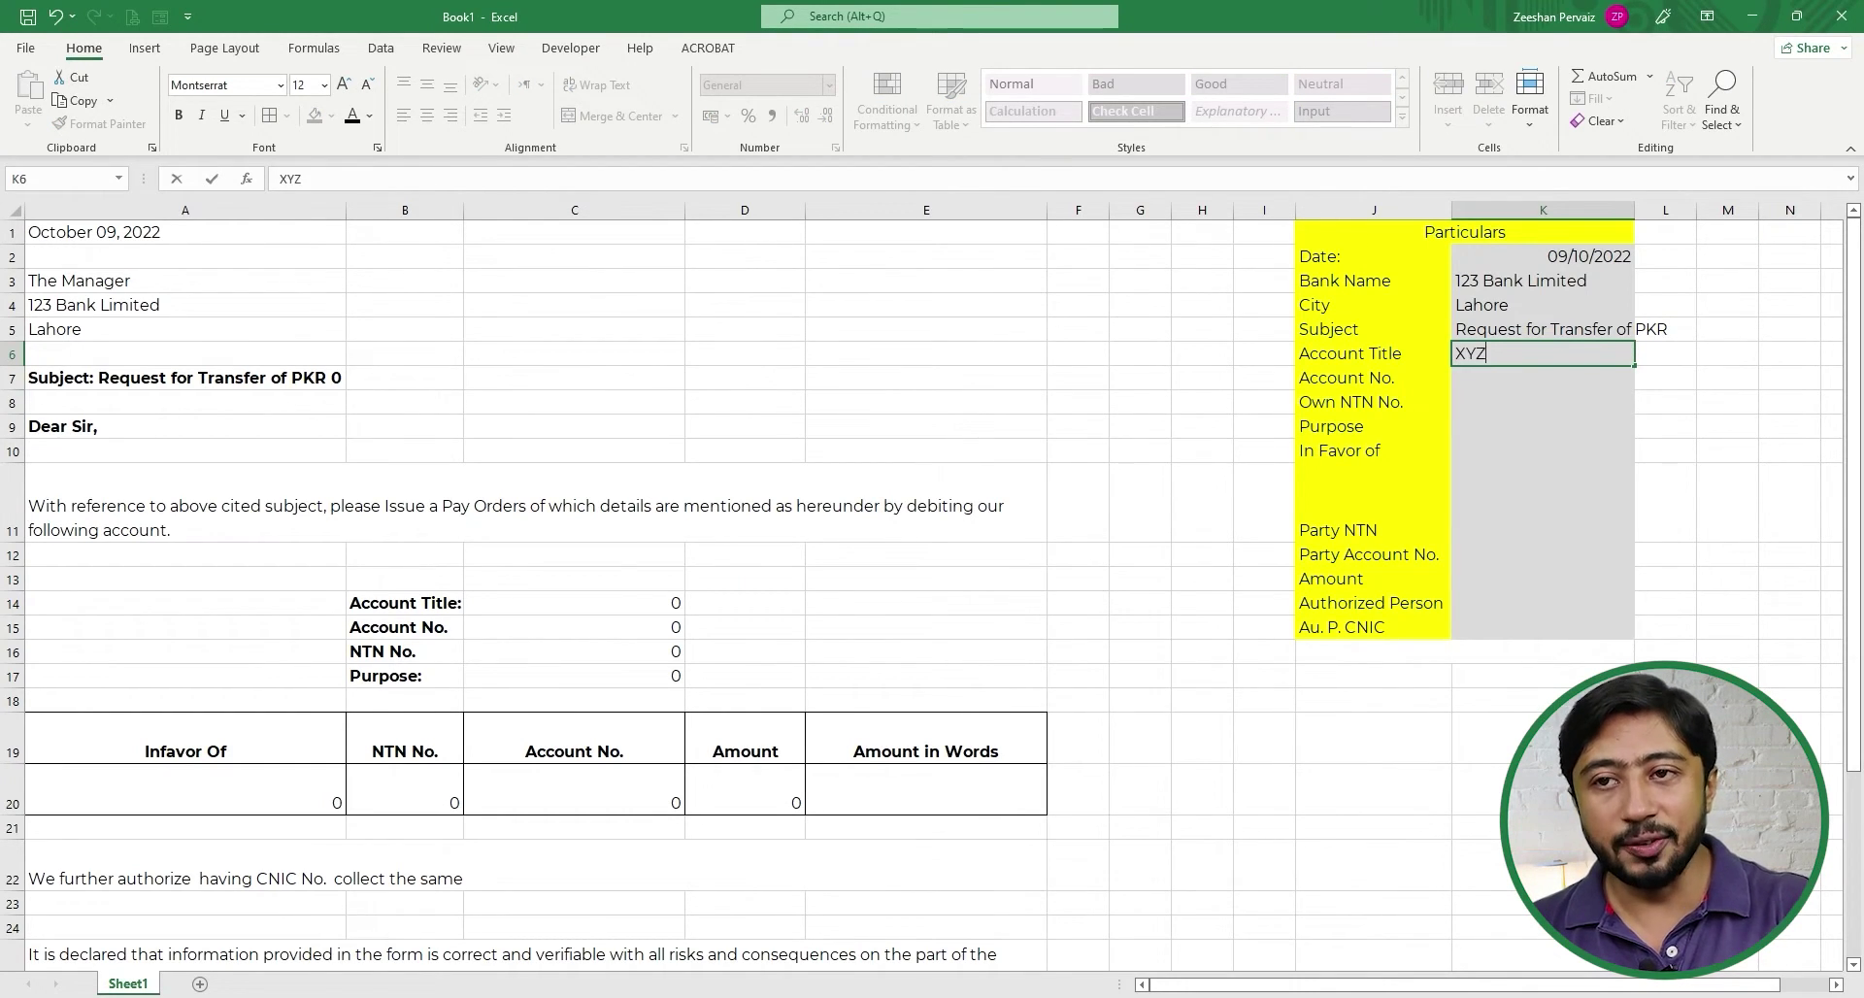
text( LImite)
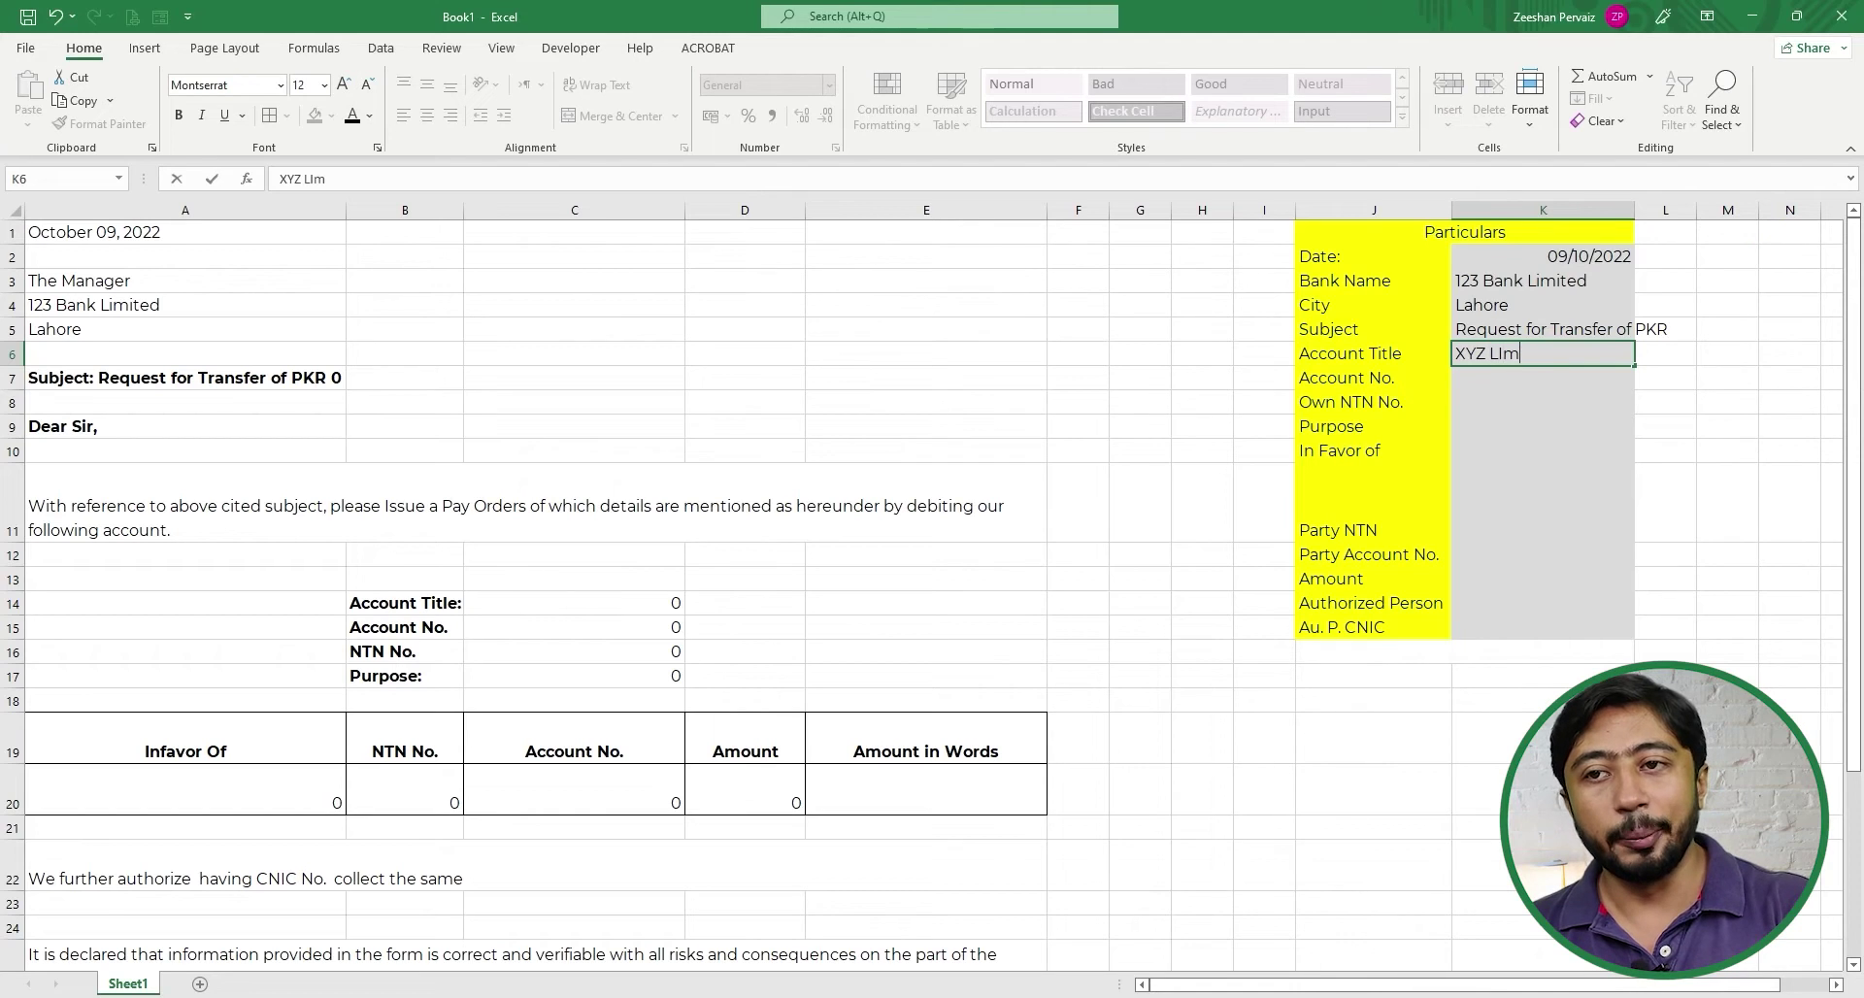
key(BackSpace)
key(BackSpace)
key(BackSpace)
key(BackSpace)
key(BackSpace)
text(imited)
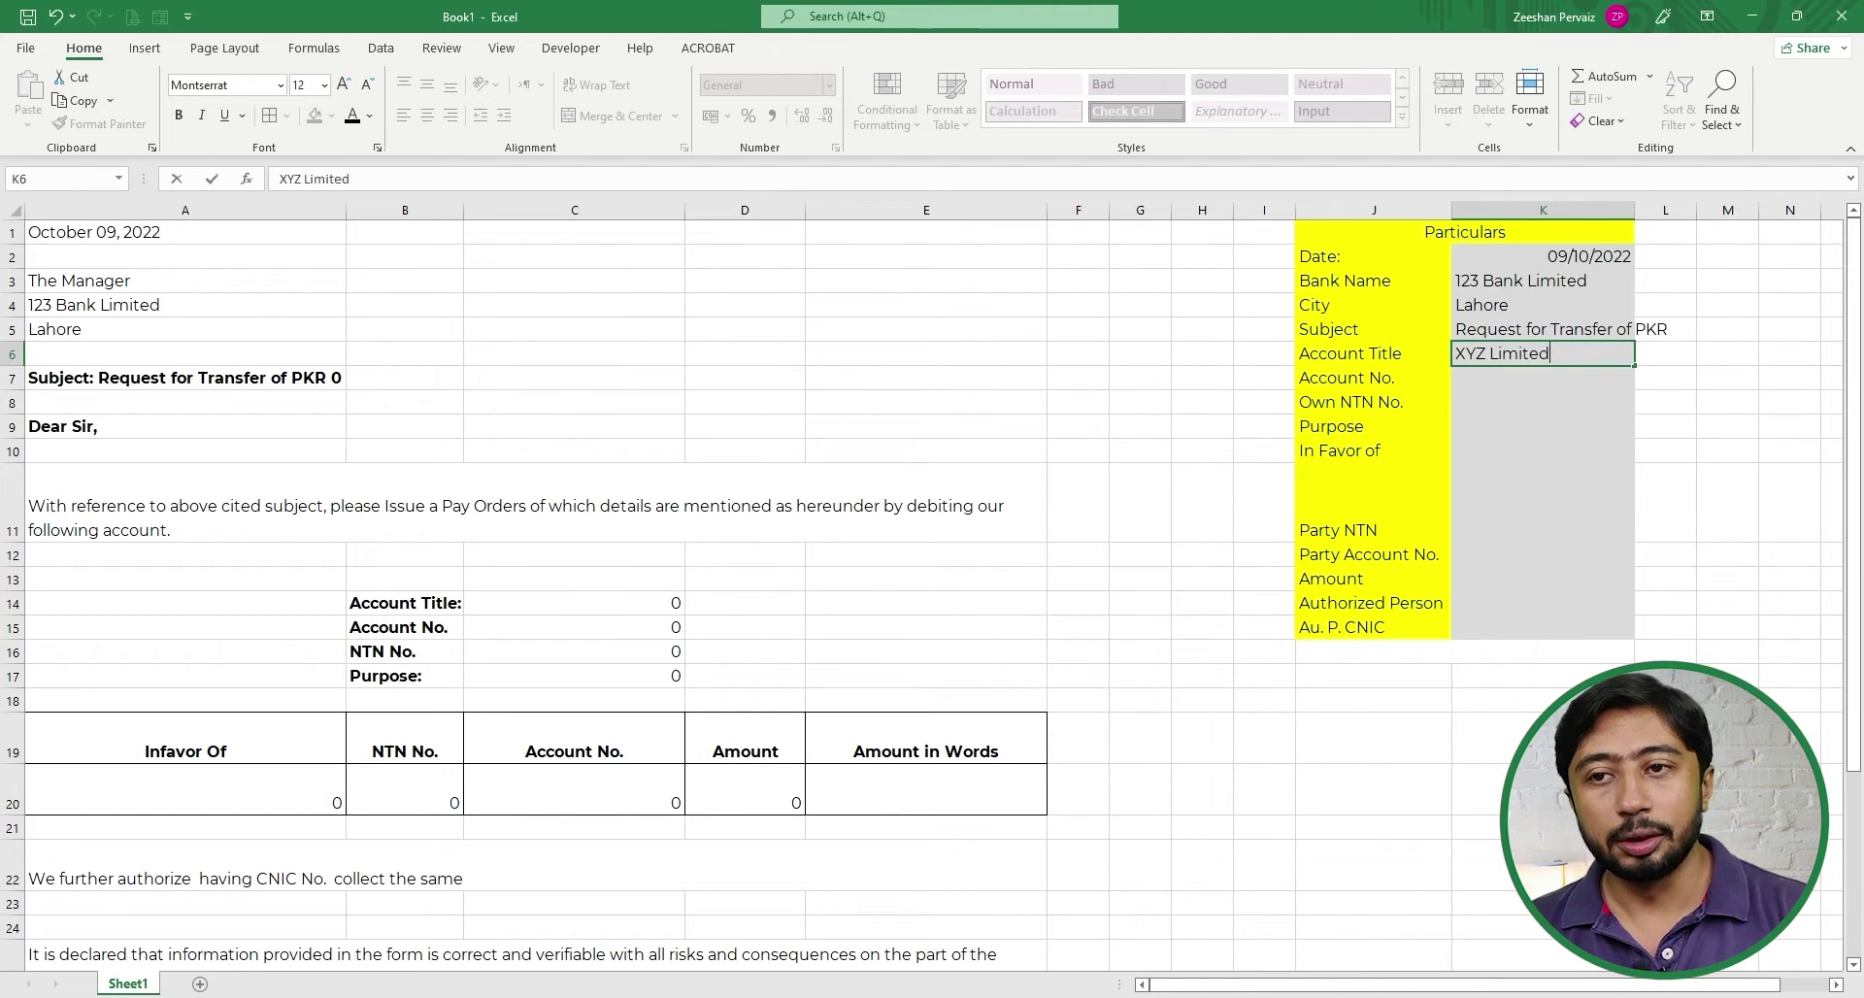
key(Return)
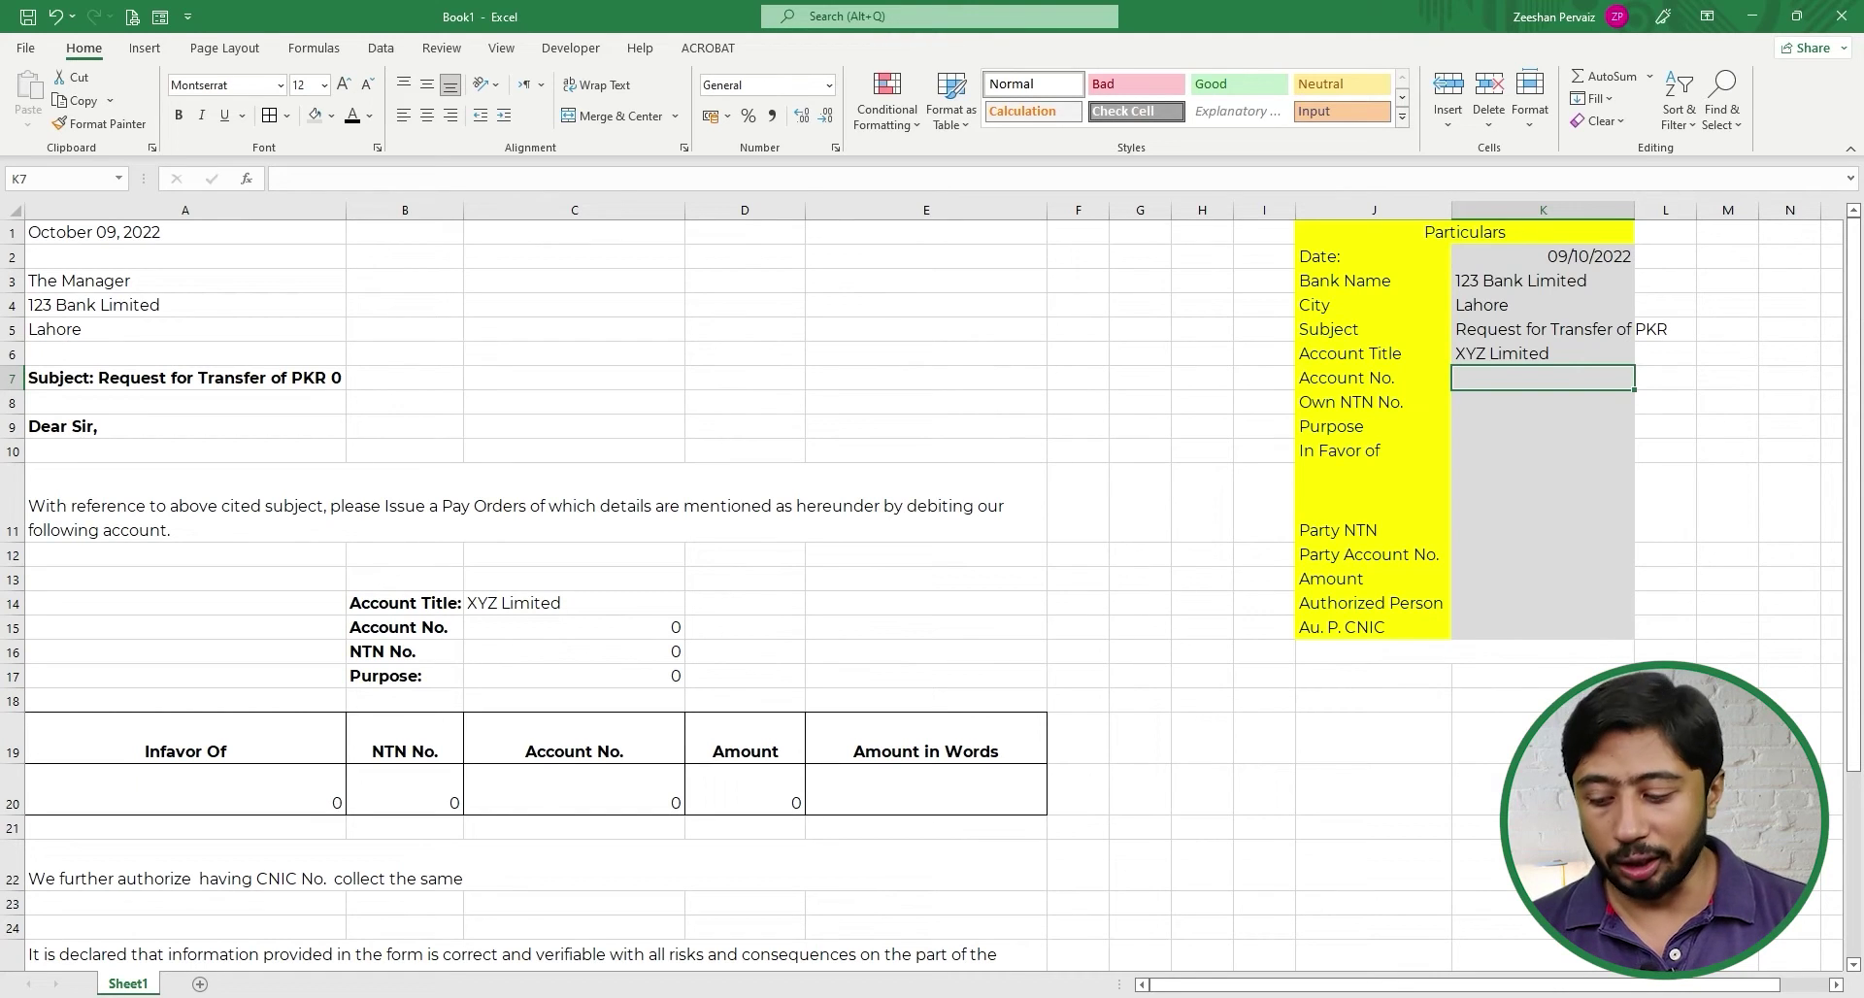
text(xxxx)
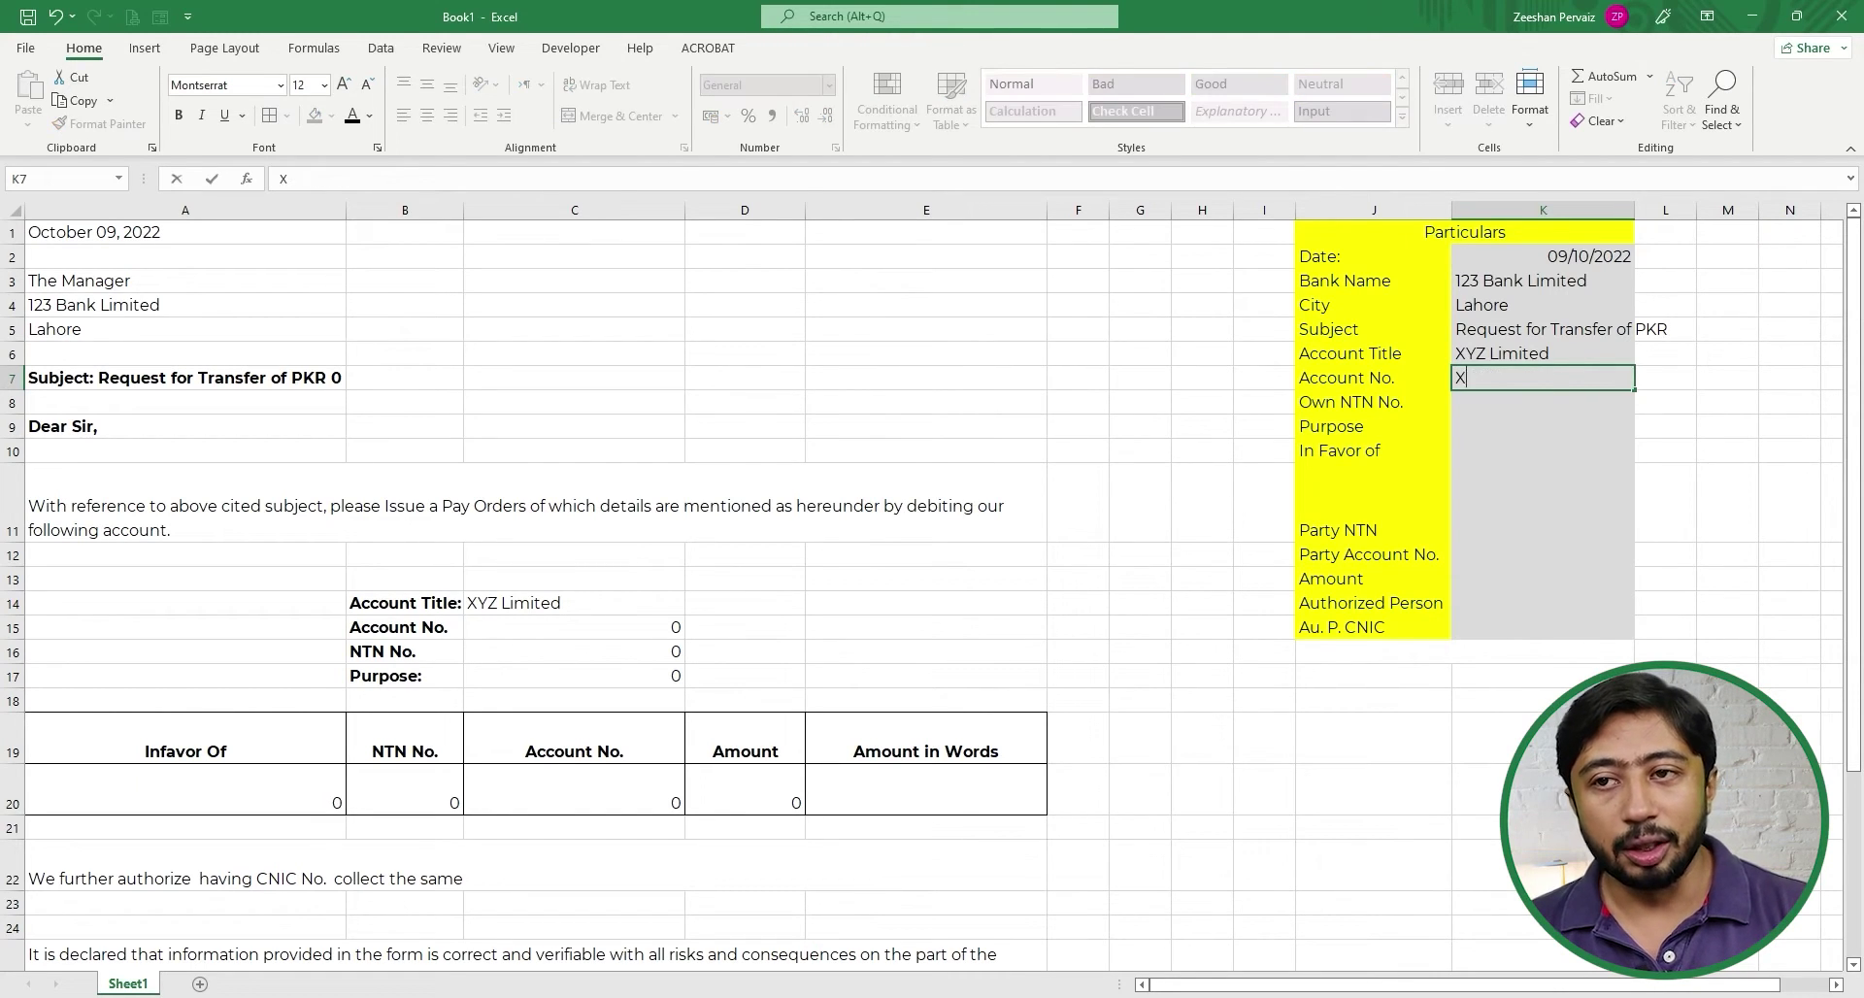
text(-xxxxx-xxxx)
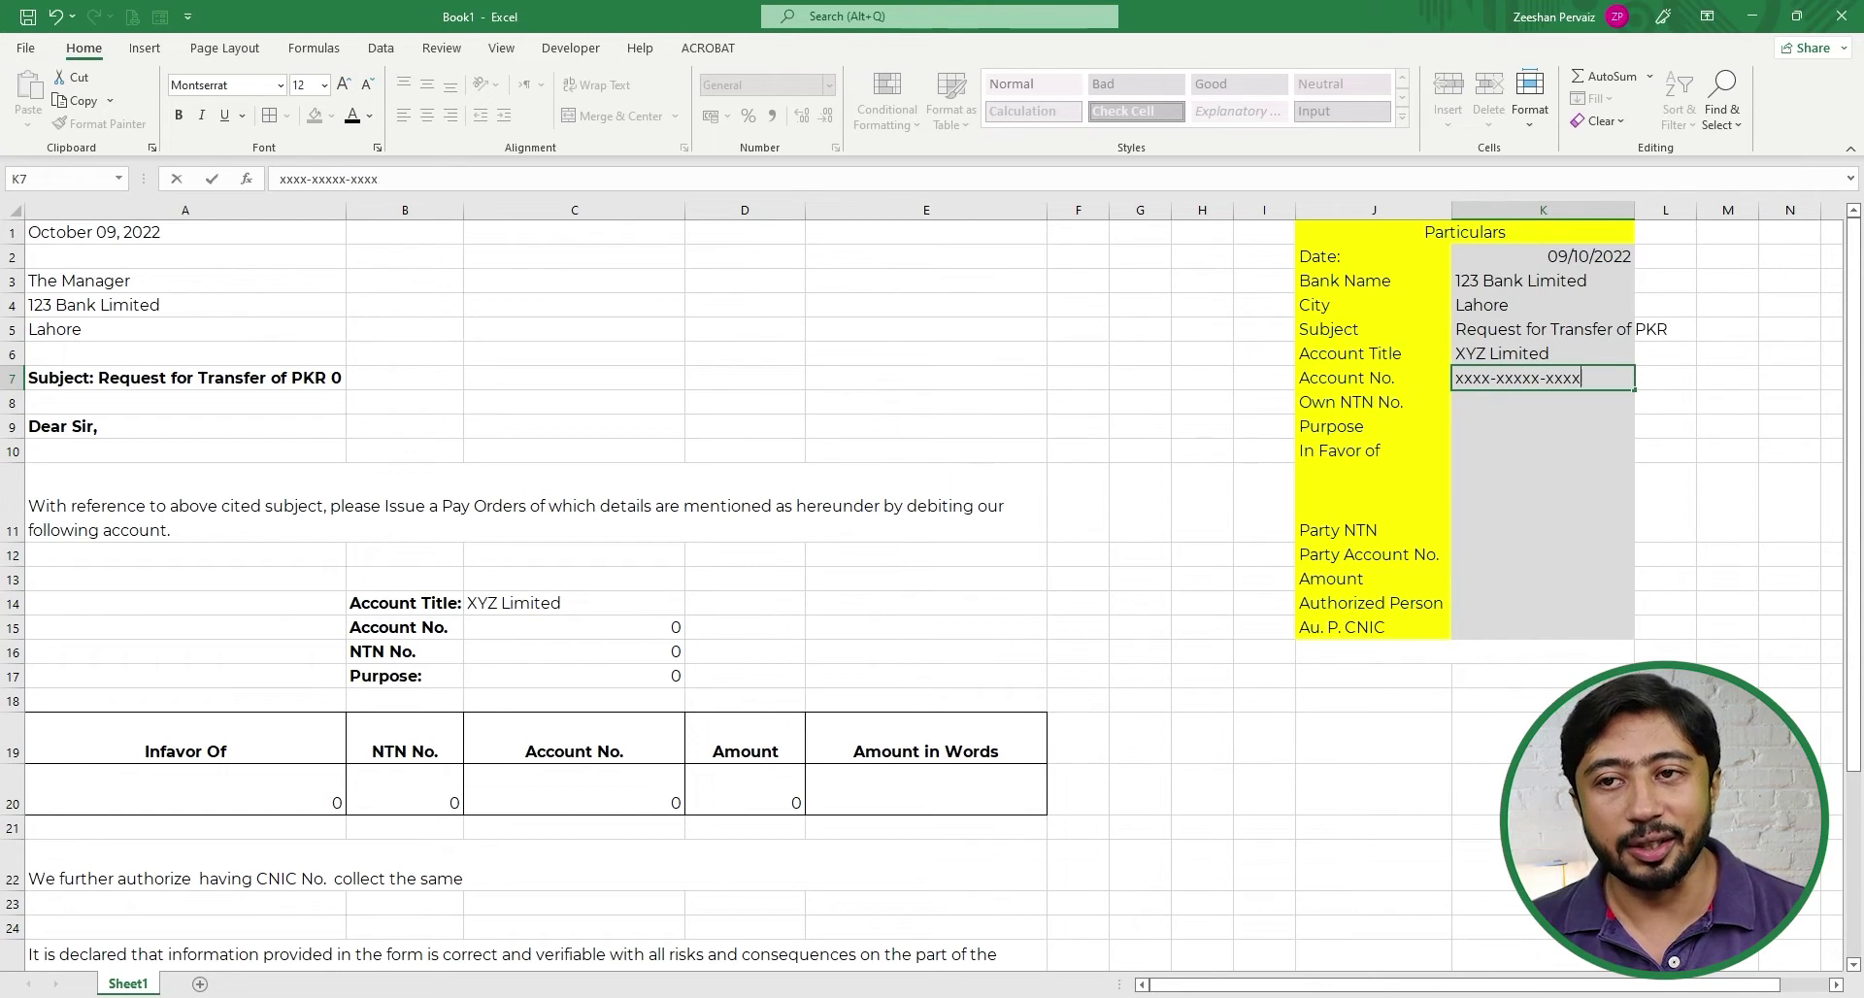
key(Return)
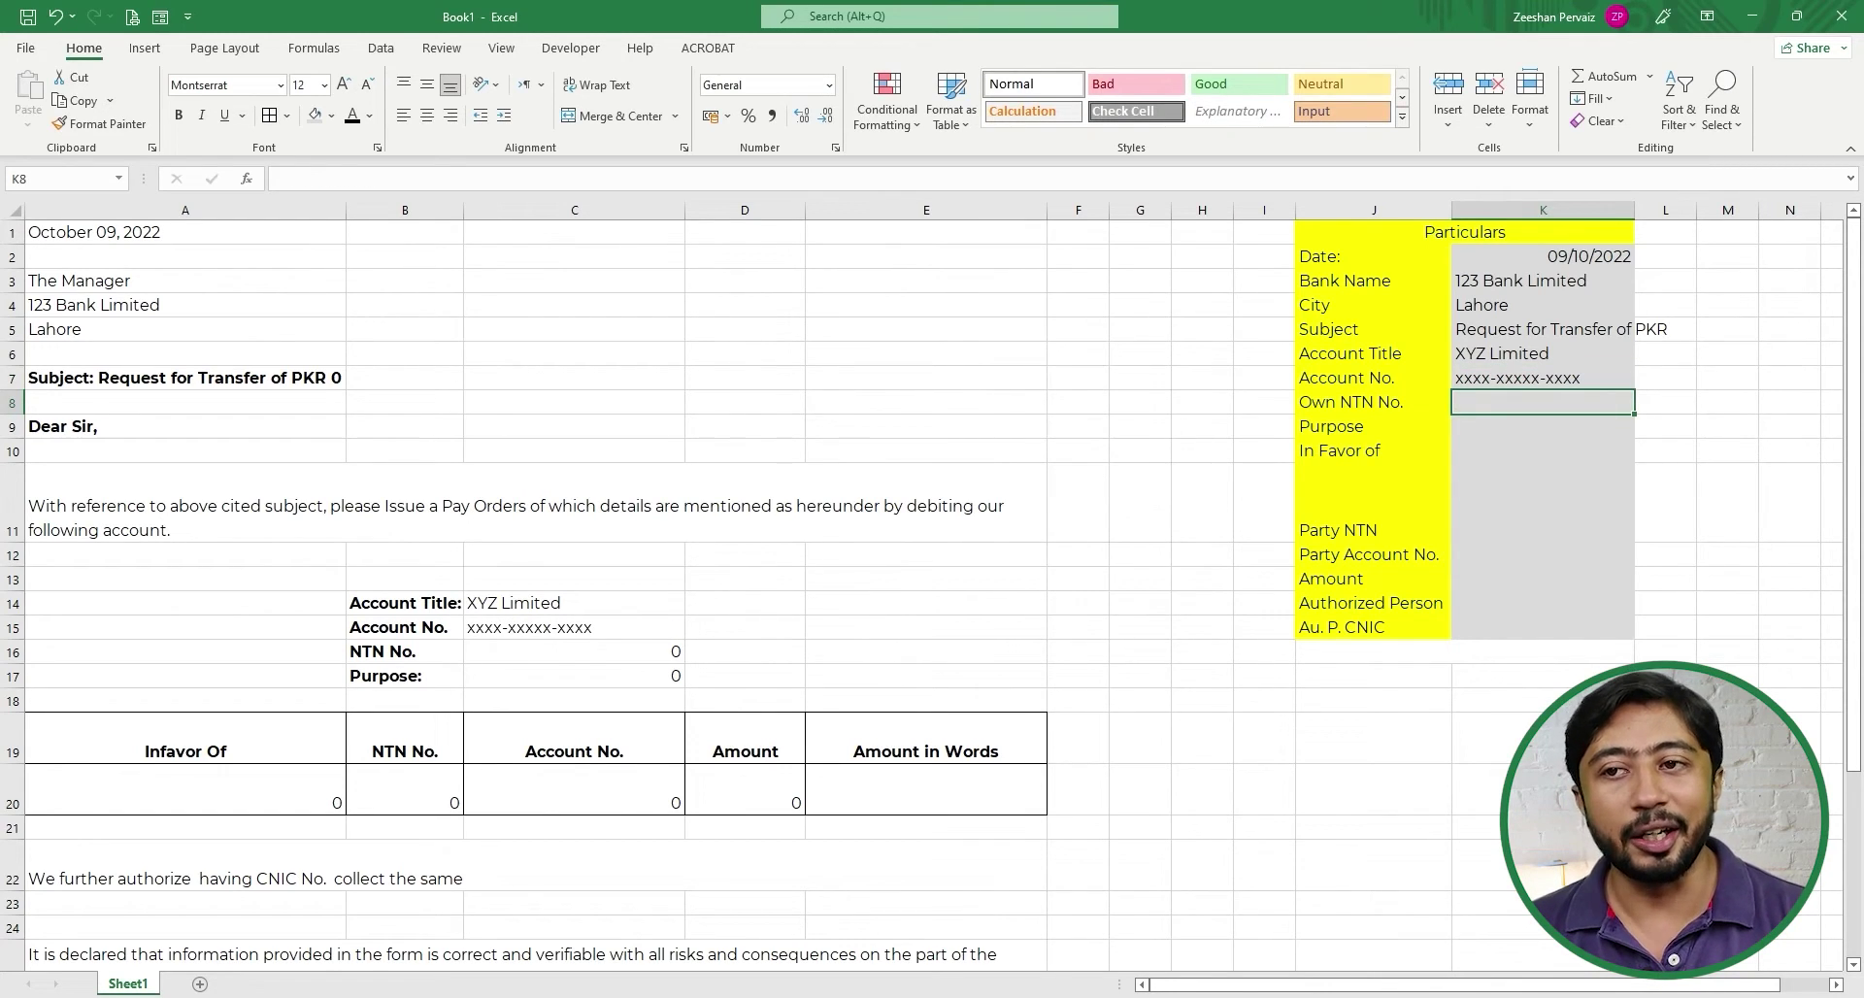
- Enter NTN xxxxxxx-x and purpose Purchases, then type ABC Limited on A/c of XYZ LIMITED in K10
text(xxxxx)
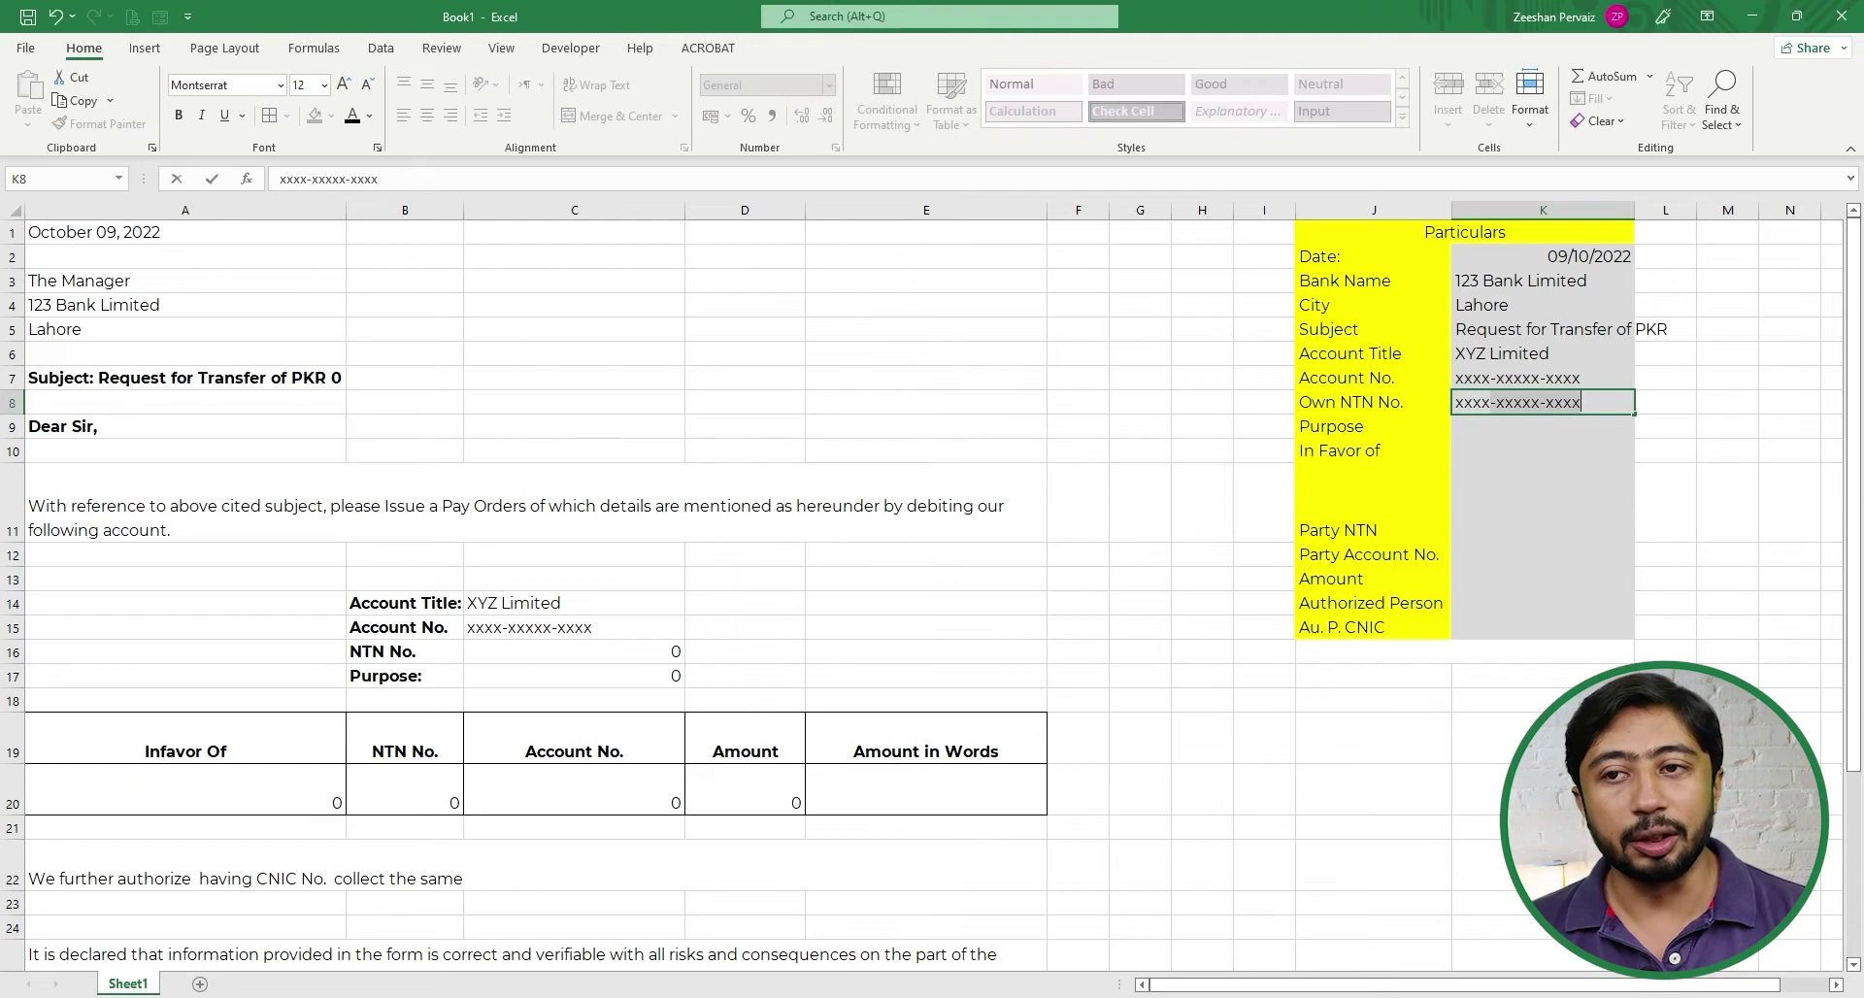
text(xx-x)
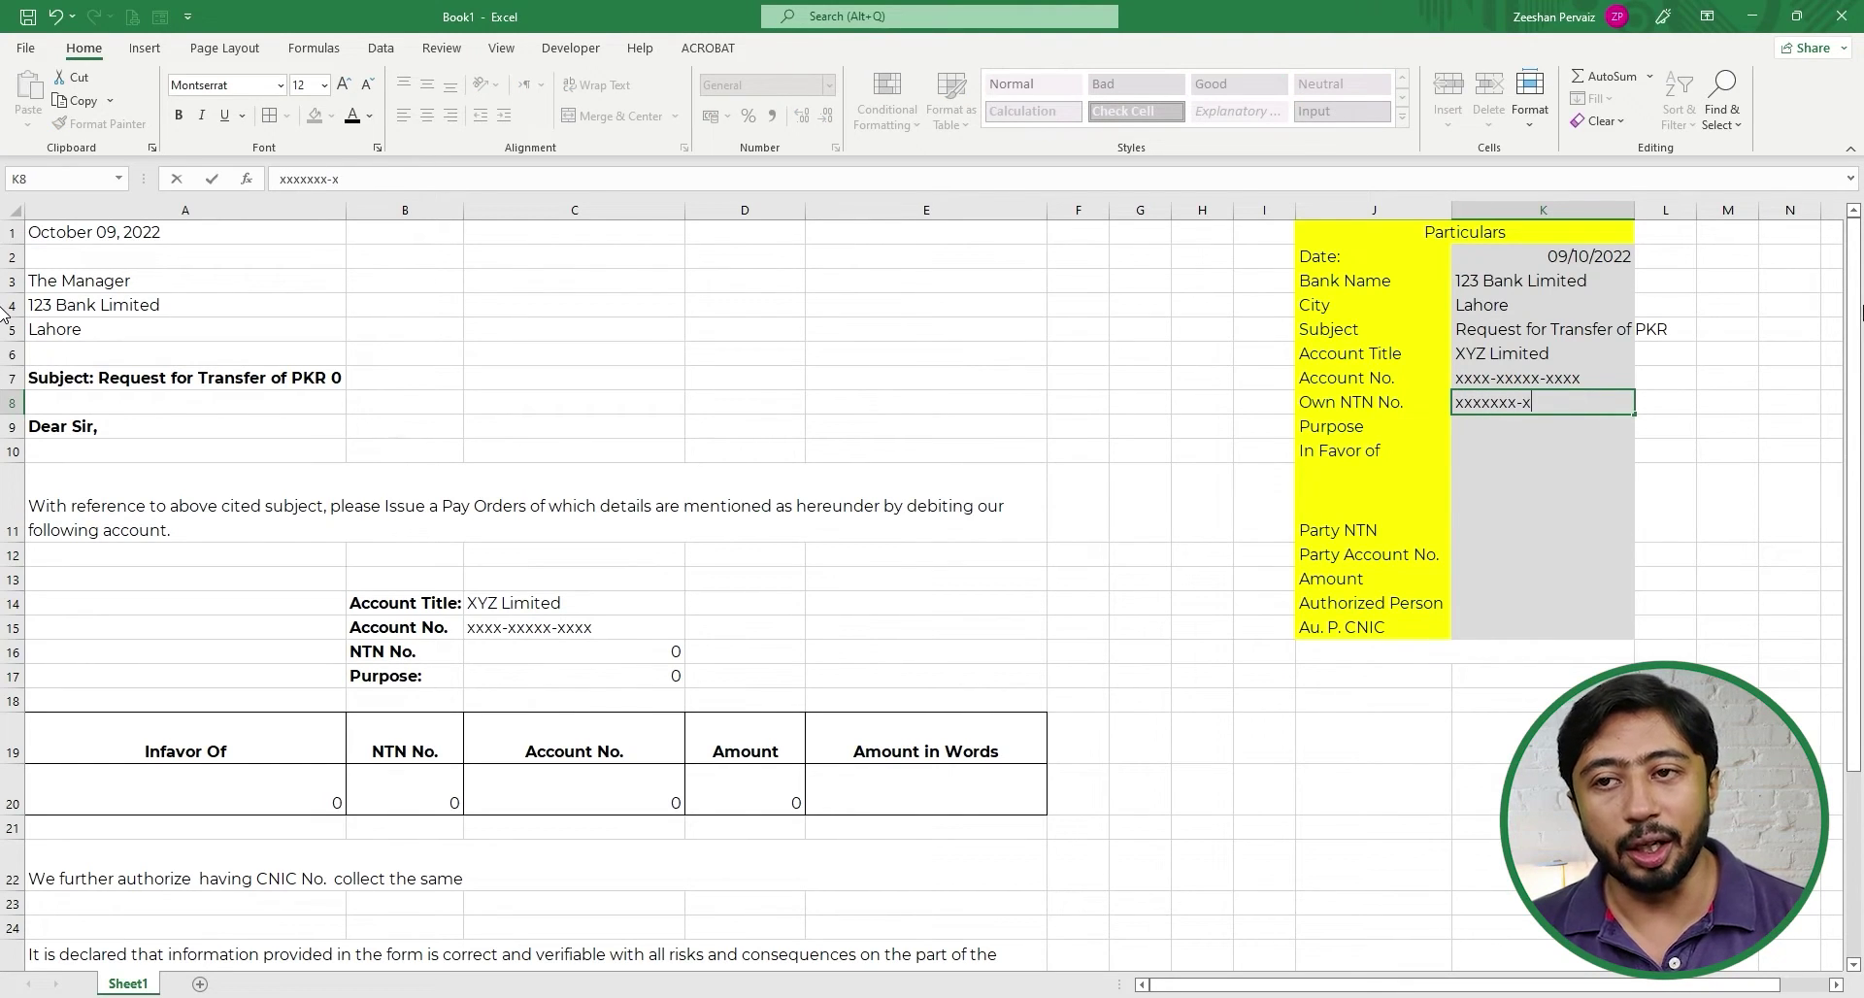
key(Return)
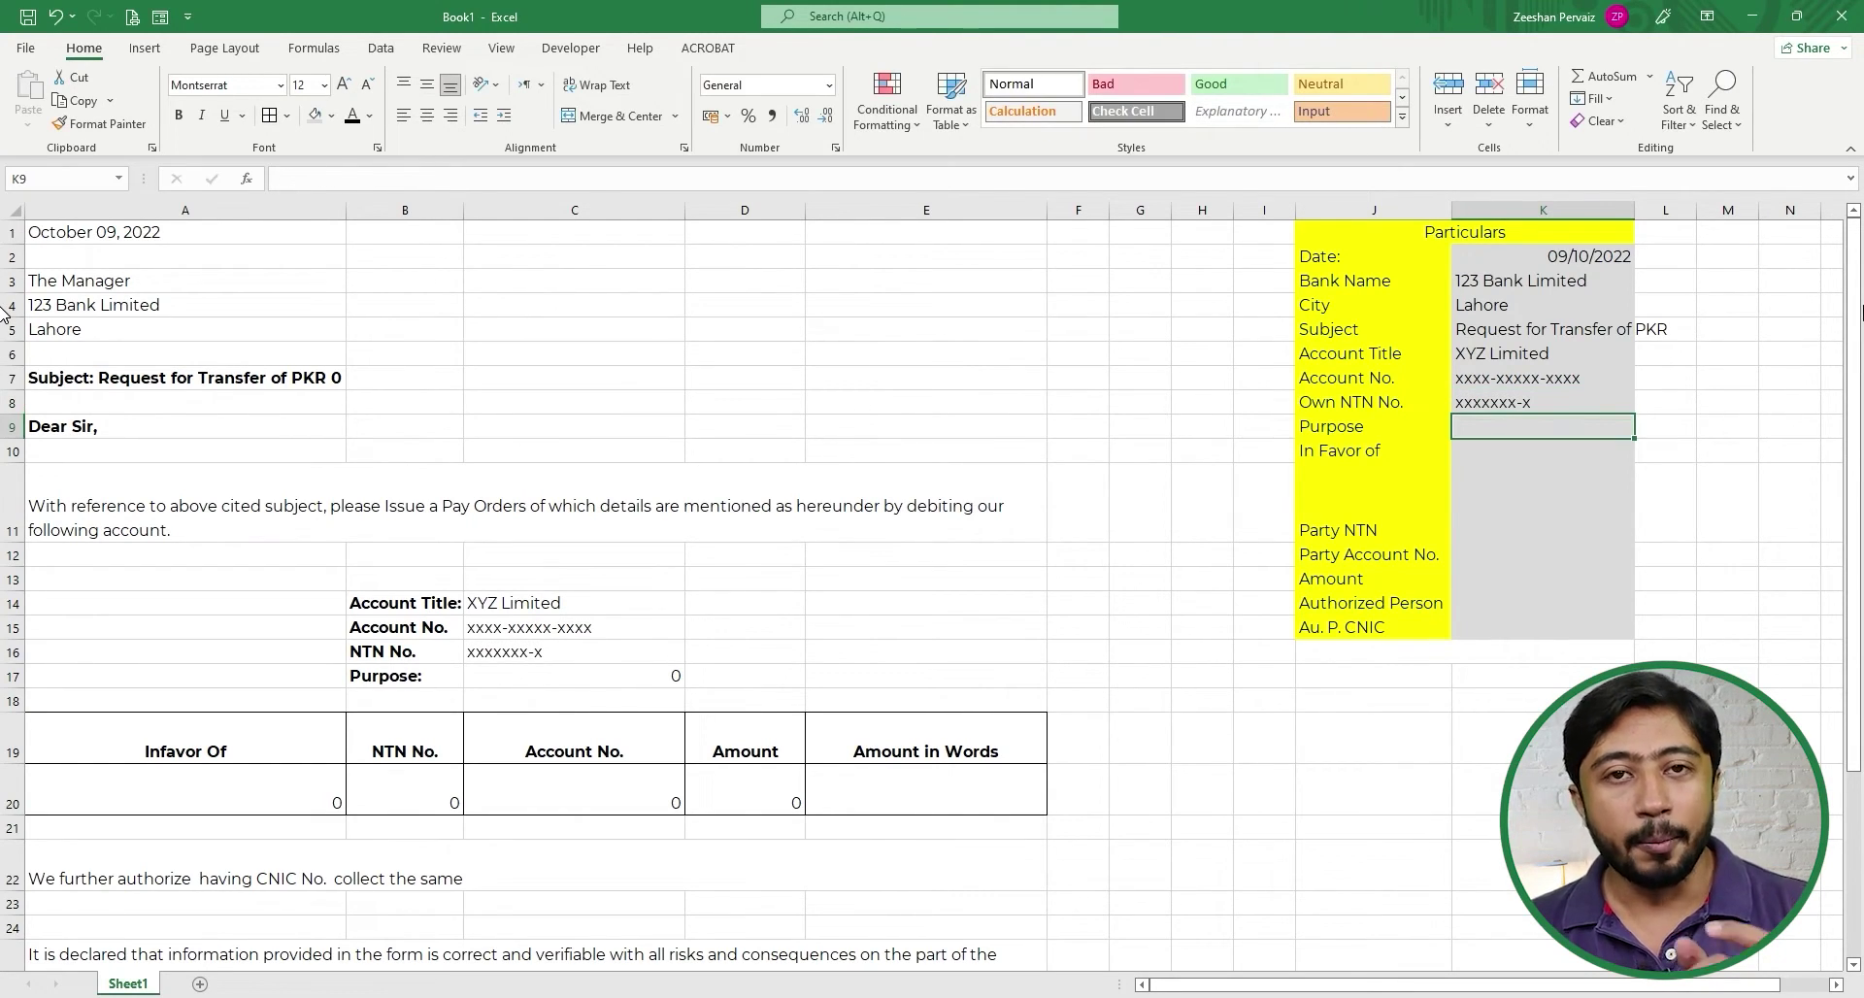
text(P)
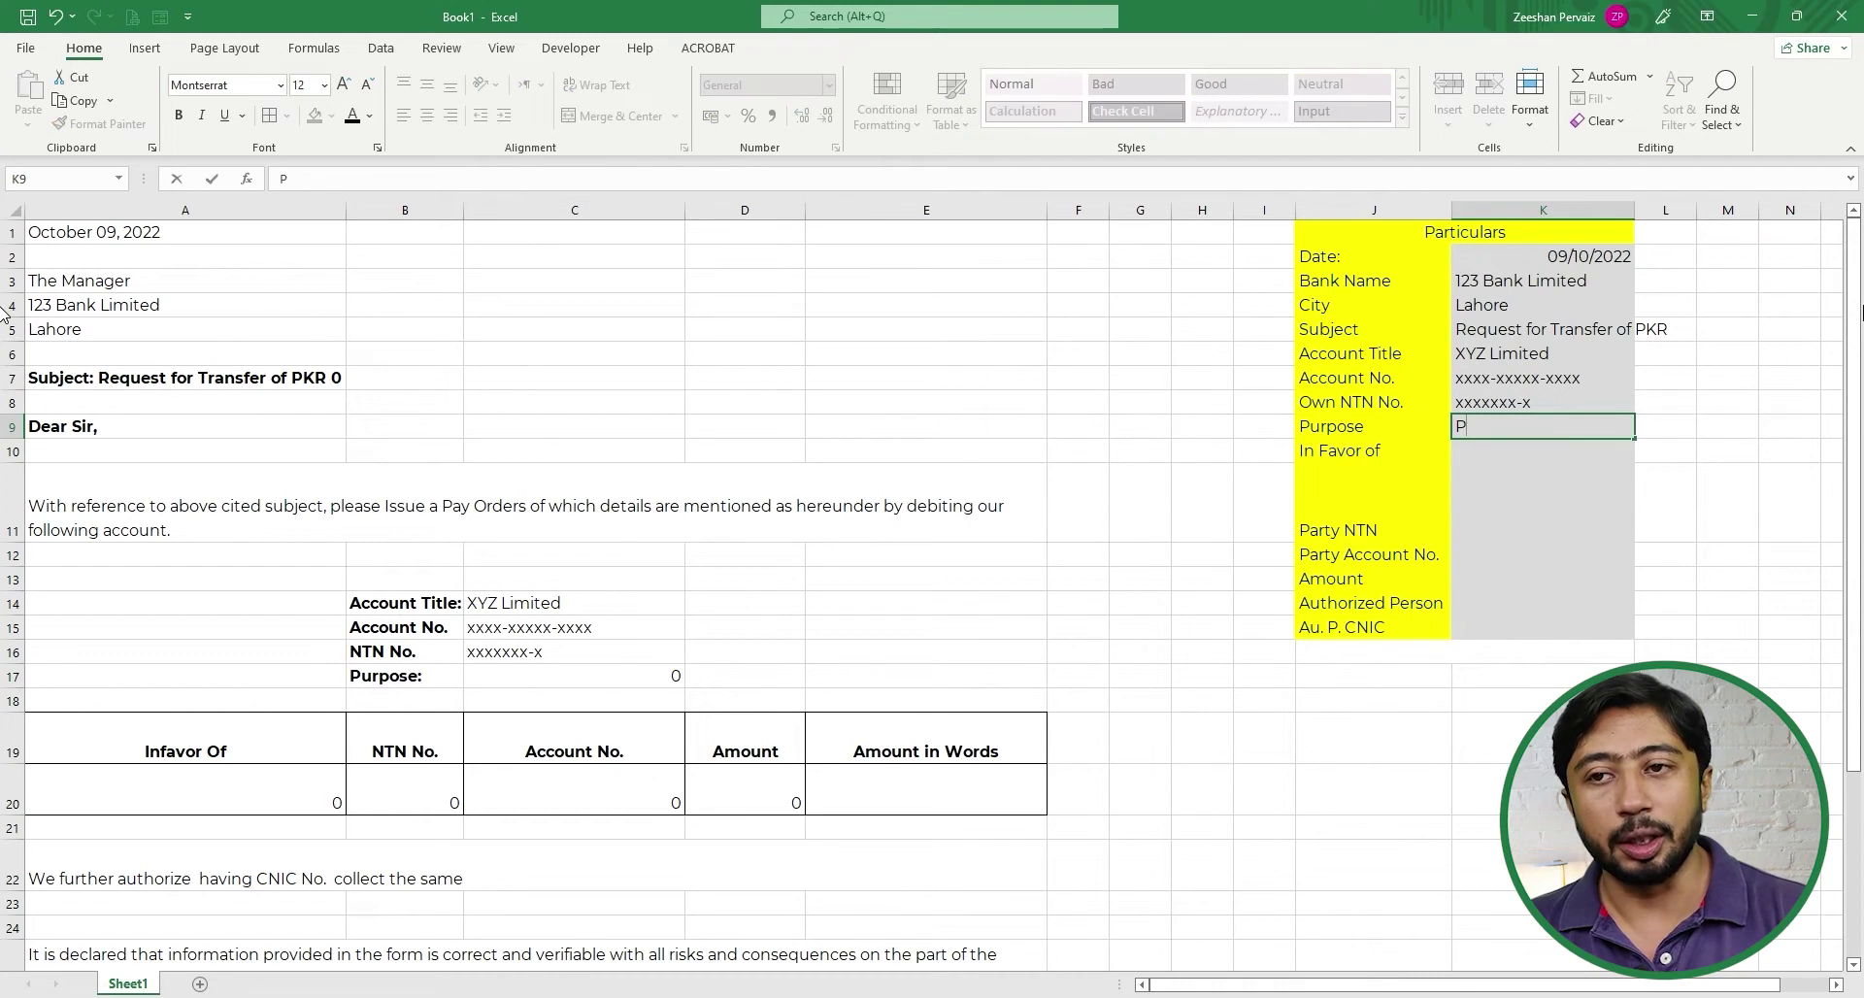
text(urchases)
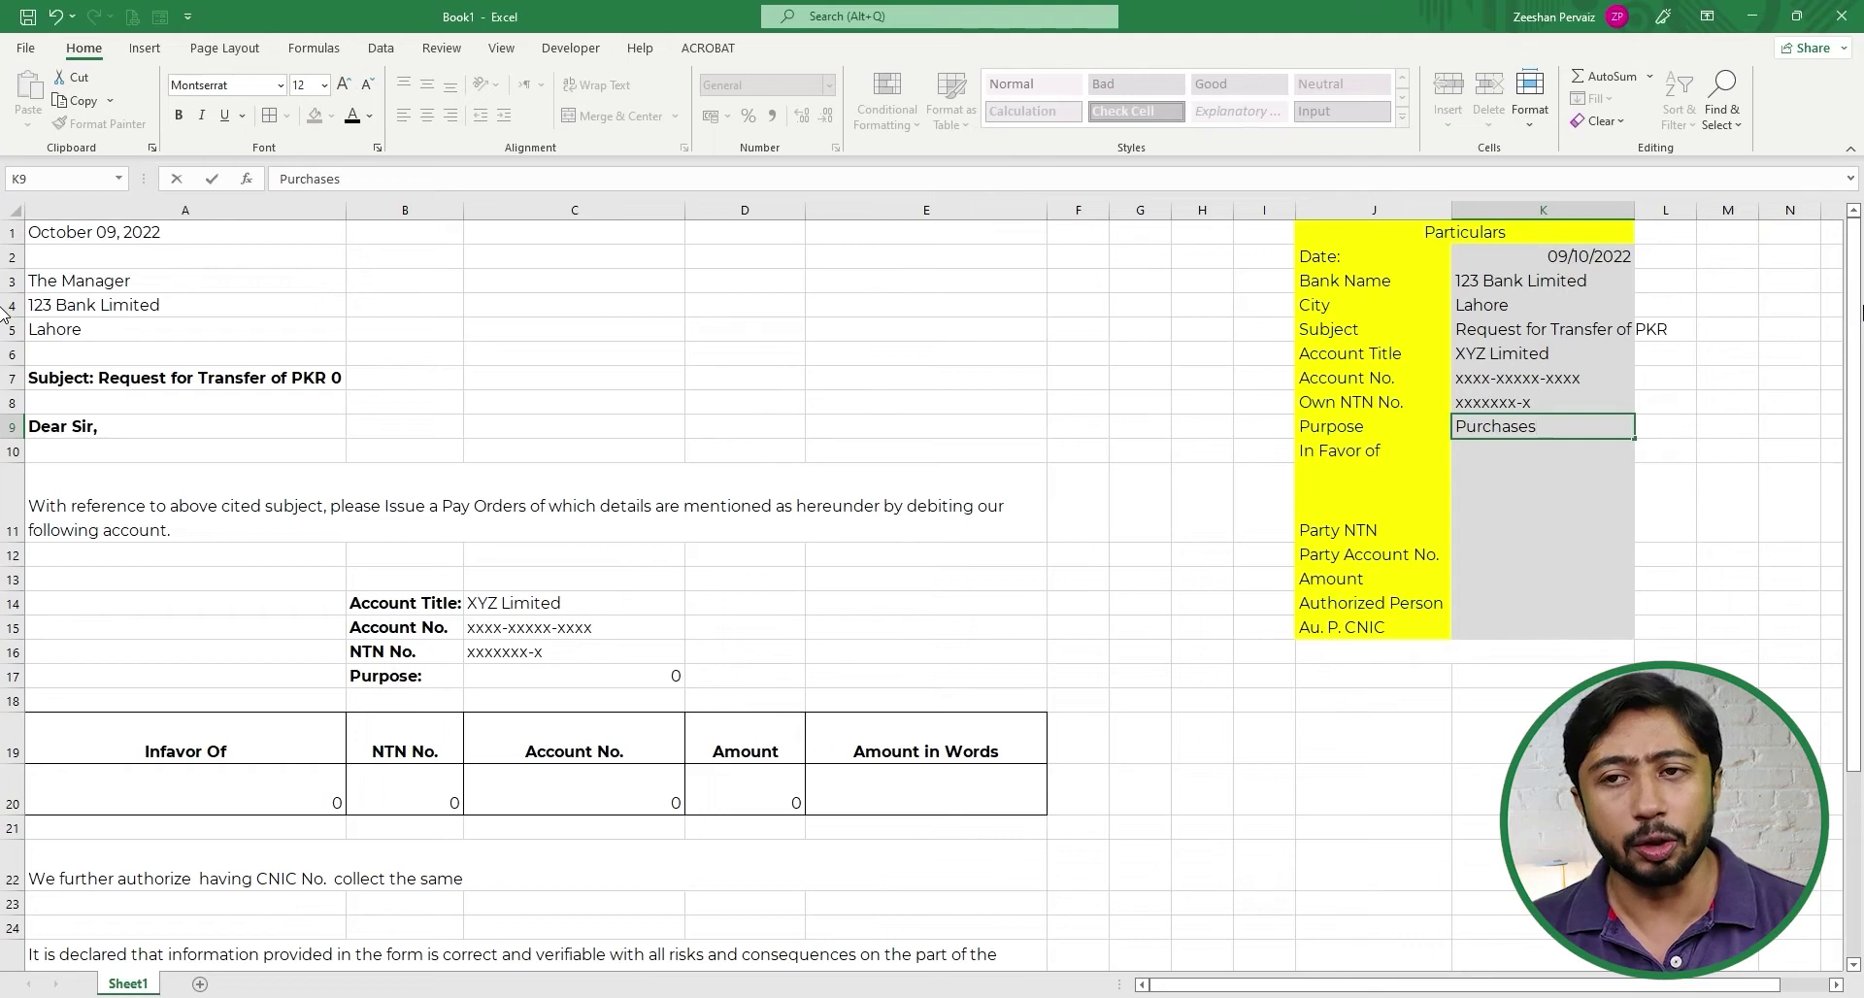
key(Return)
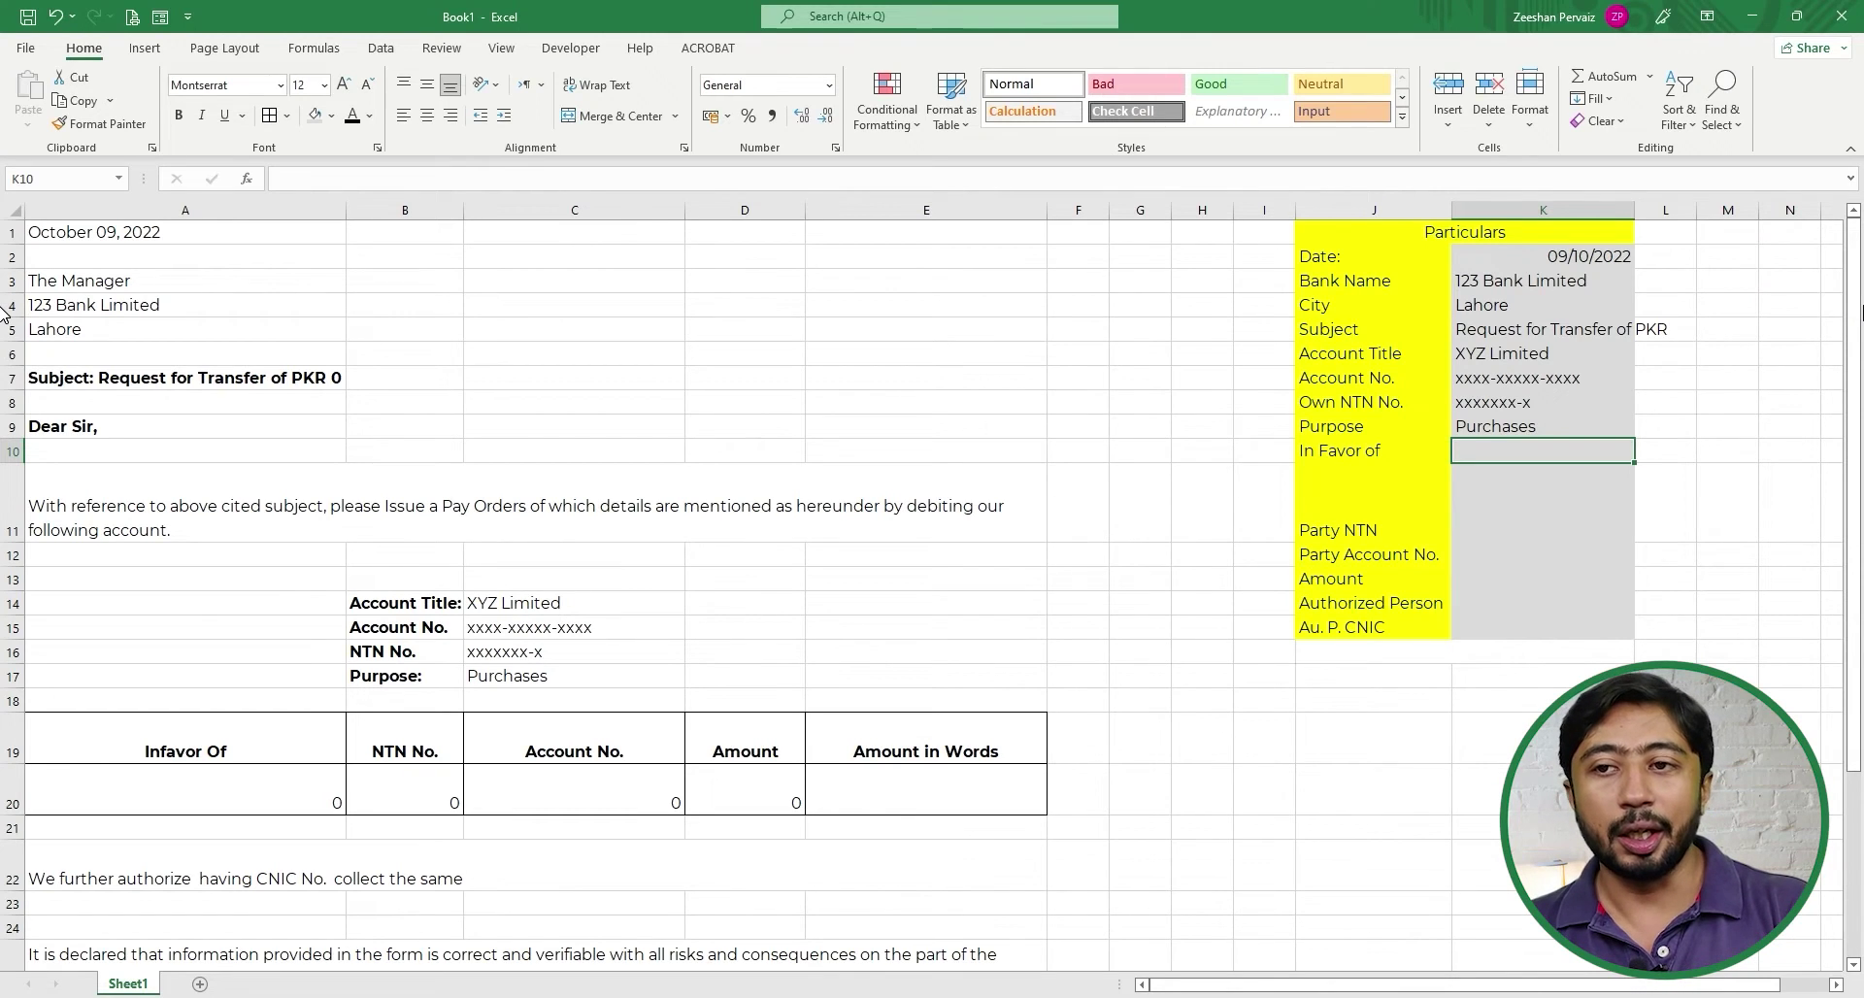
text(ABC)
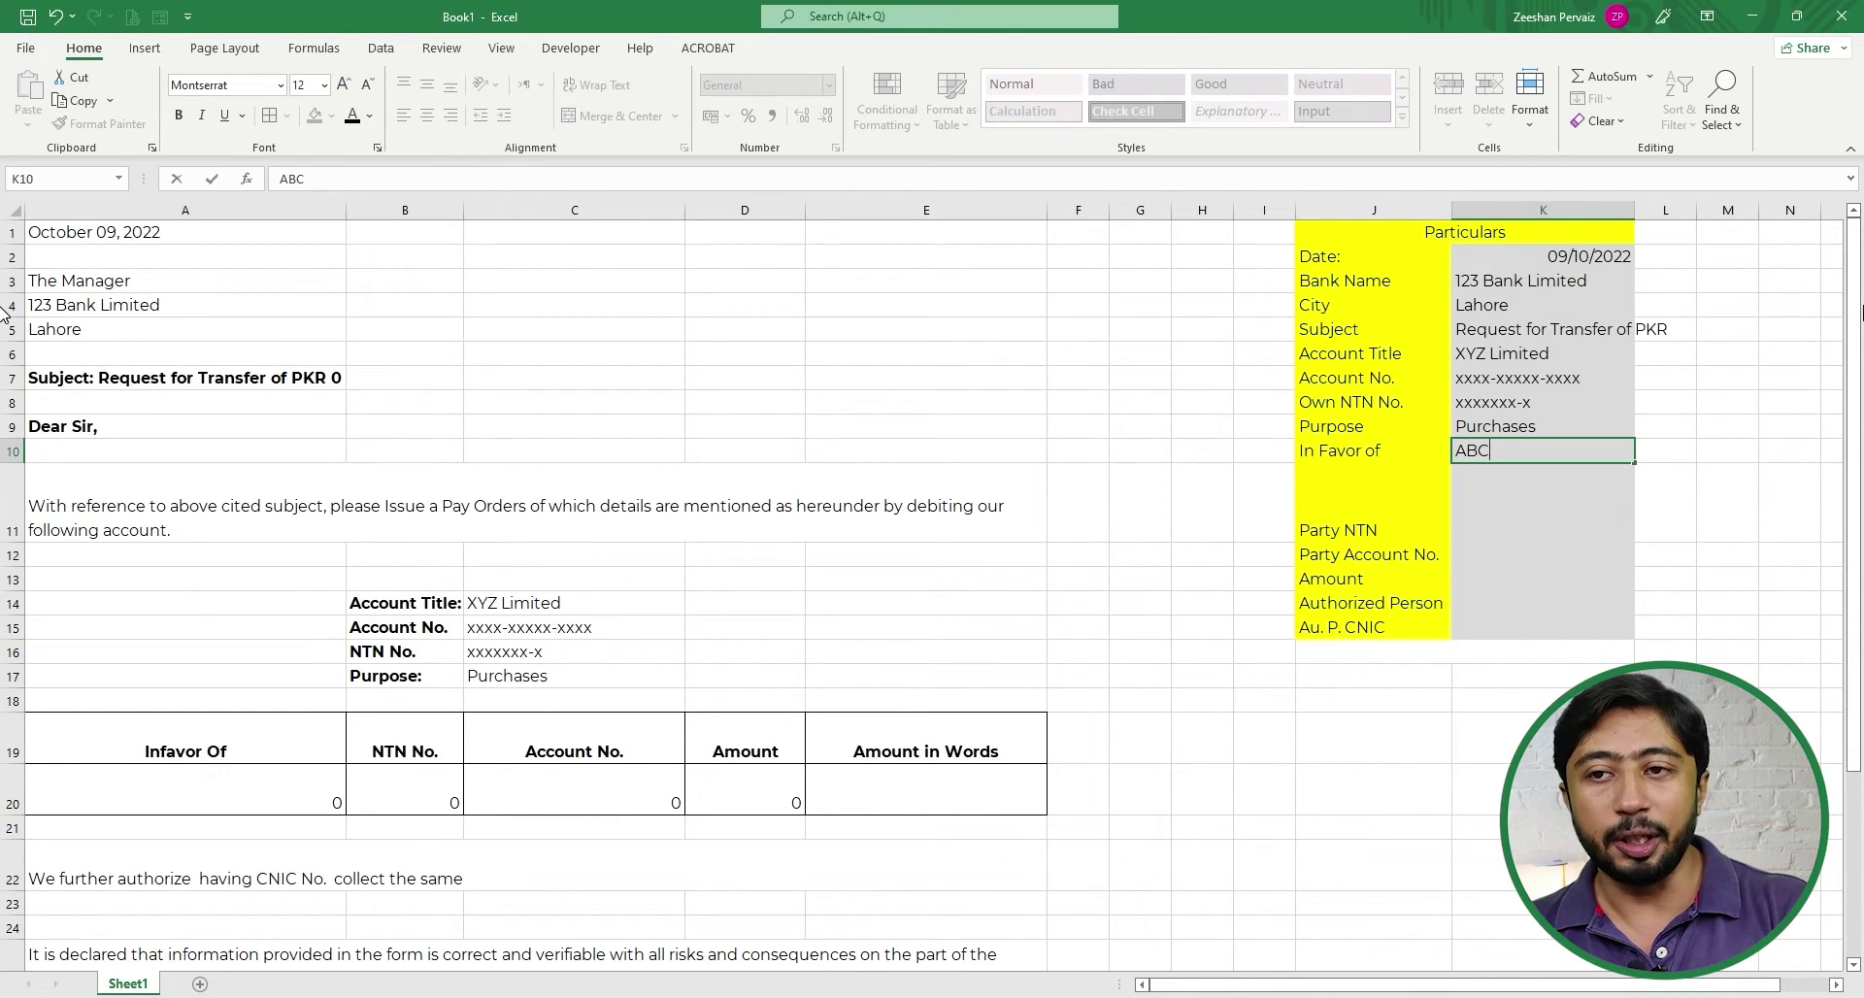
text( Limited )
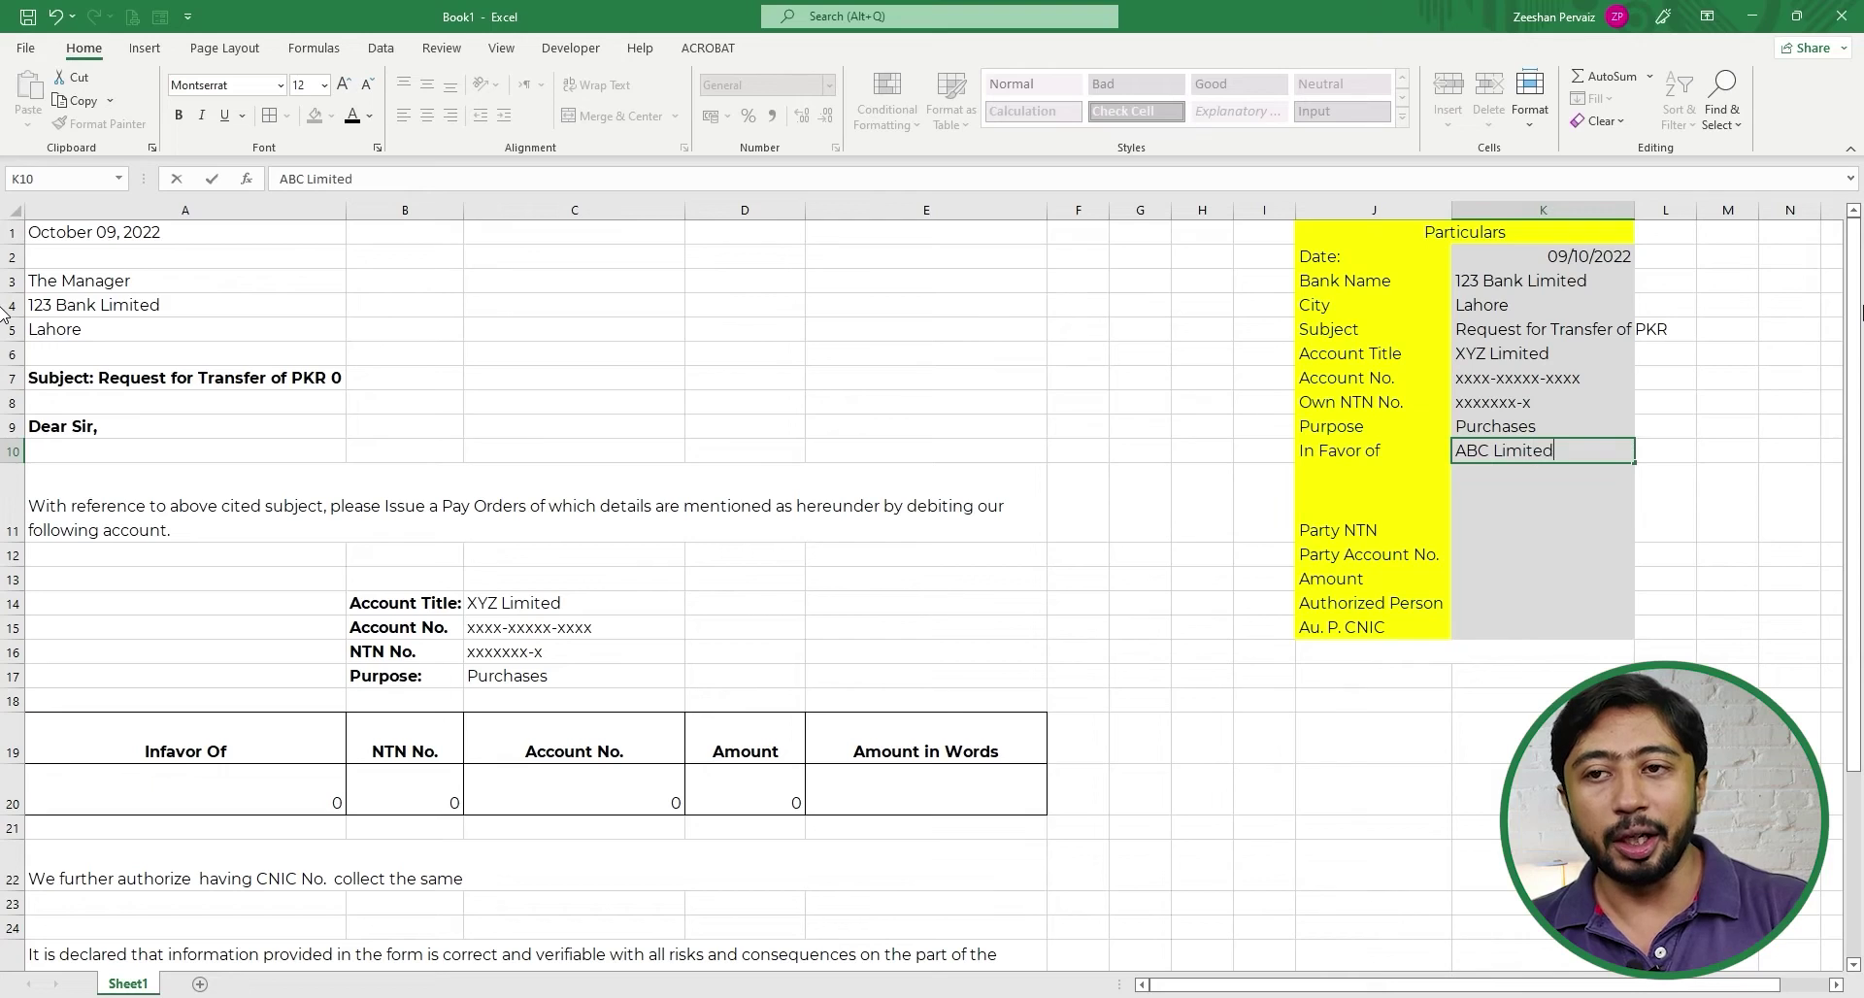
text(on A/)
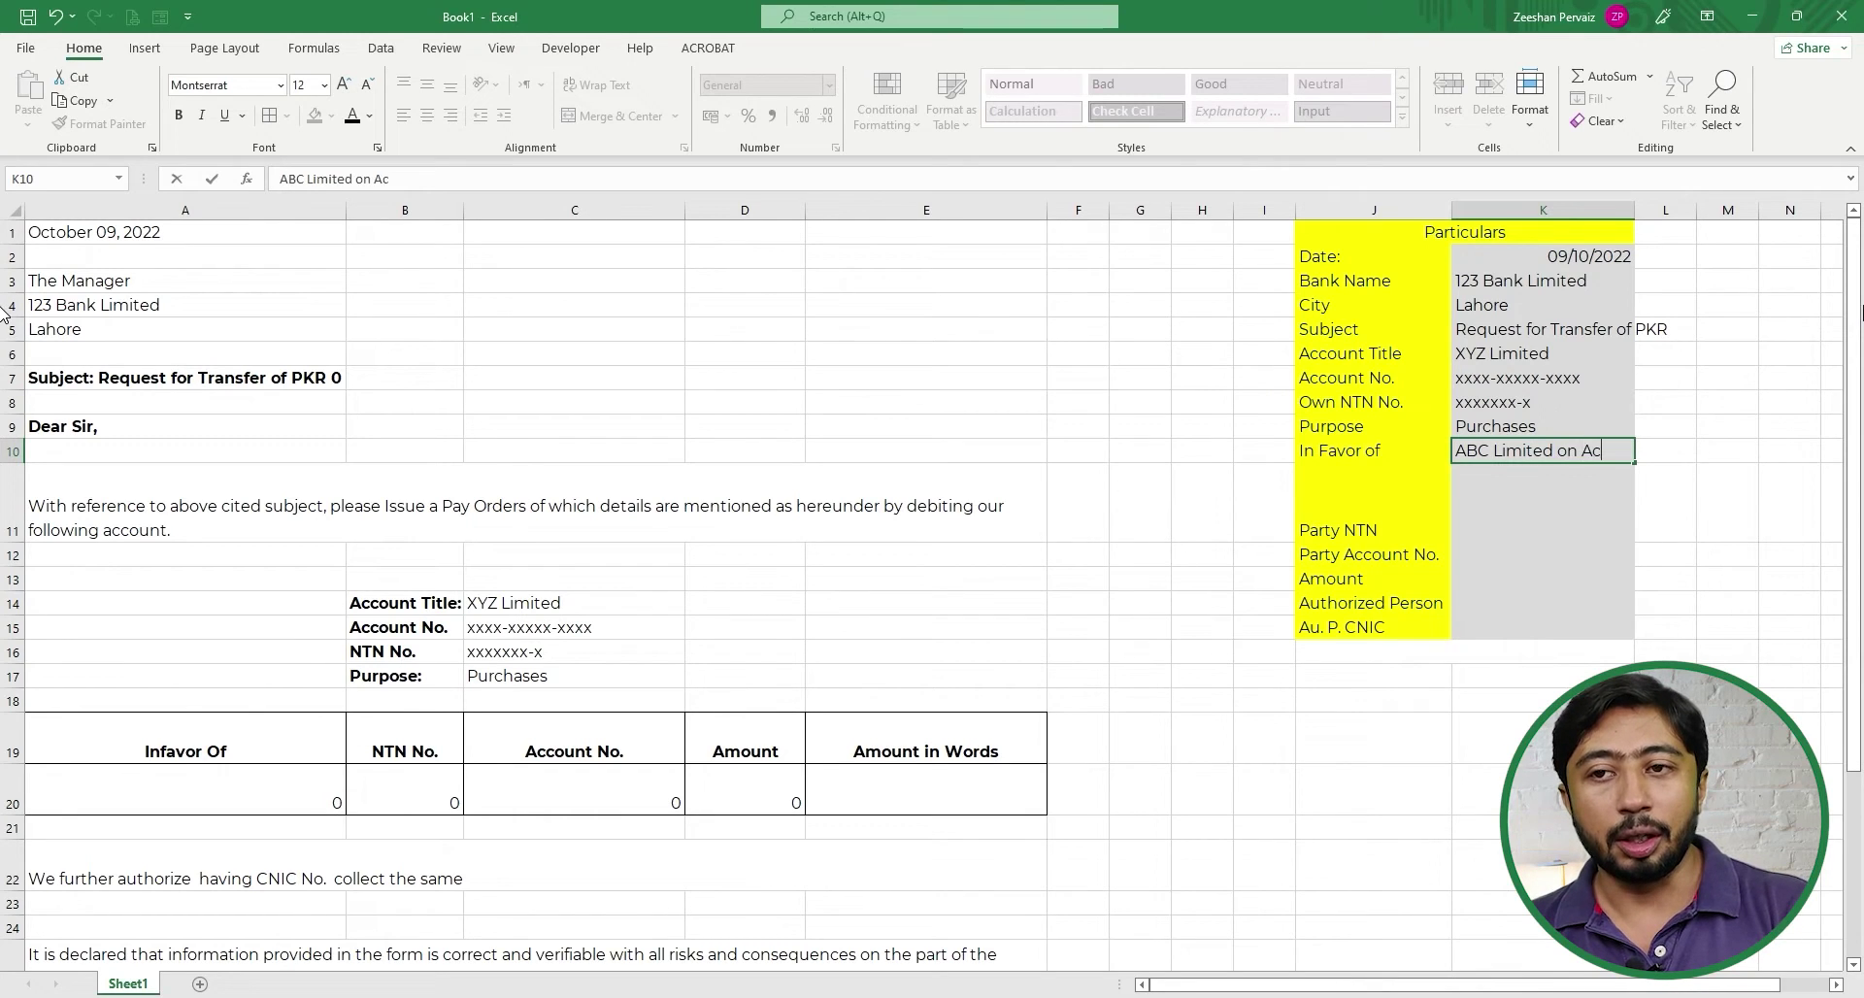
text(c o)
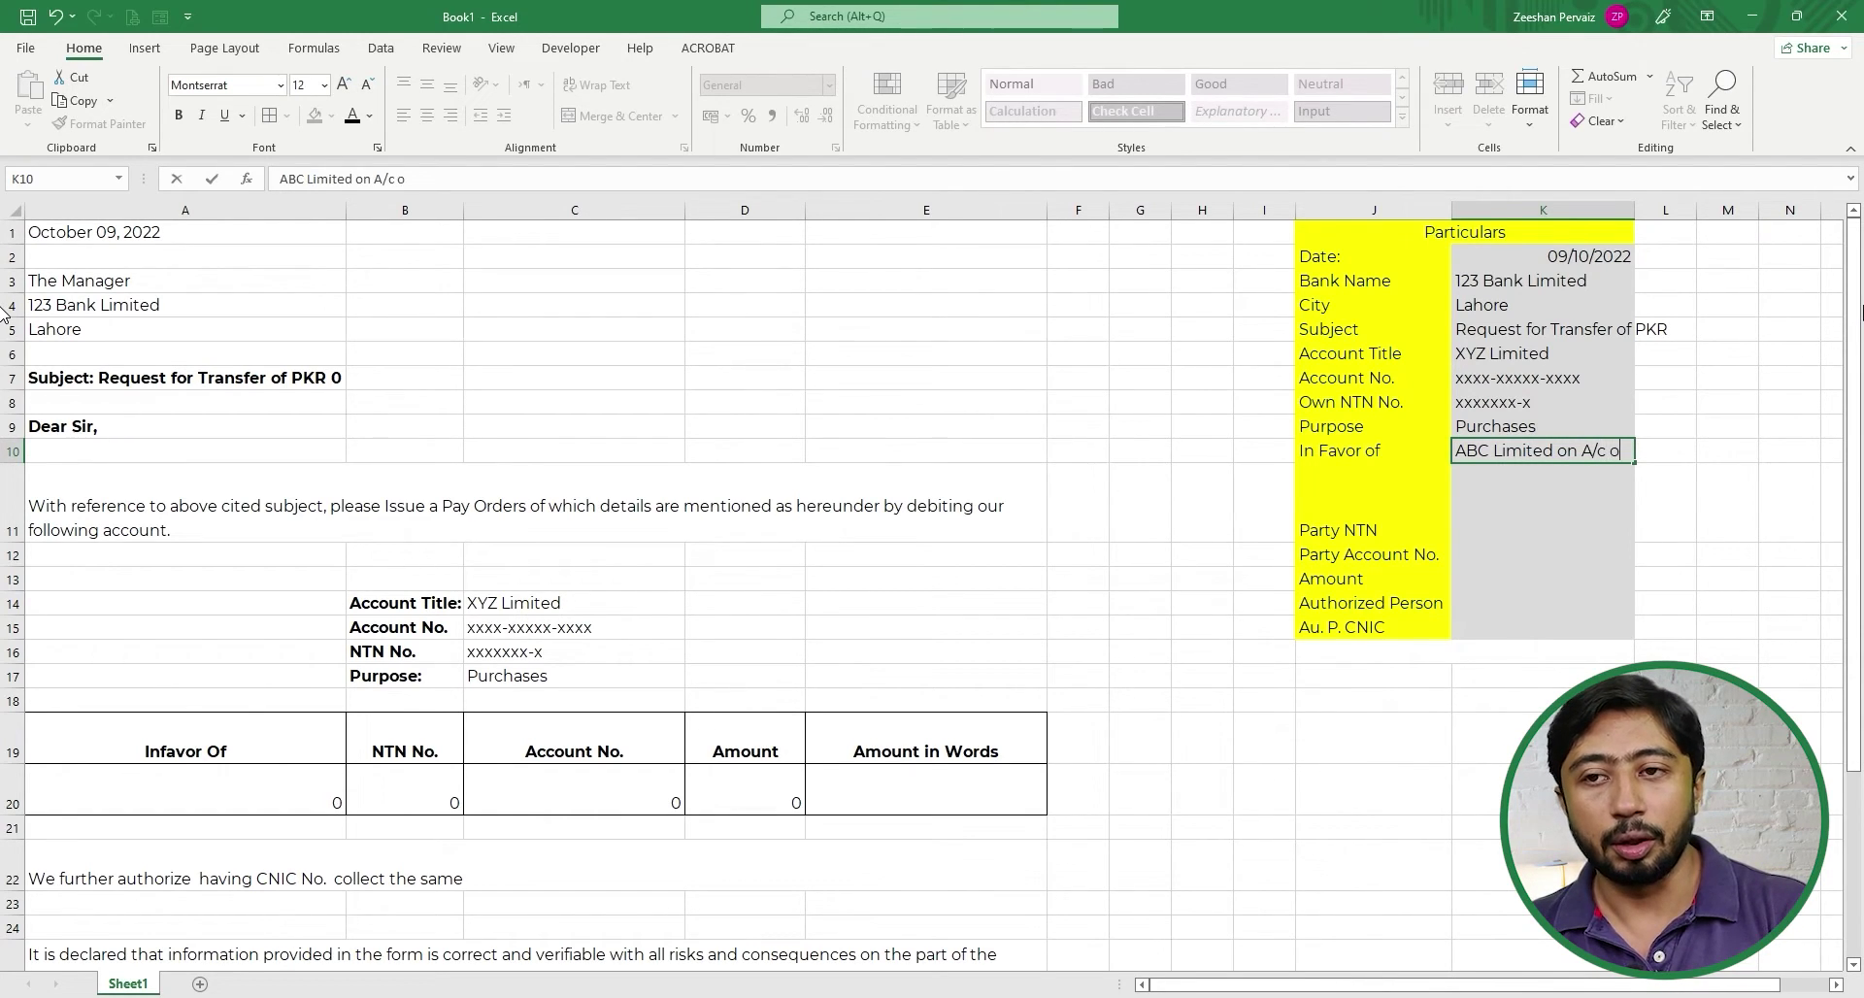
text(f X)
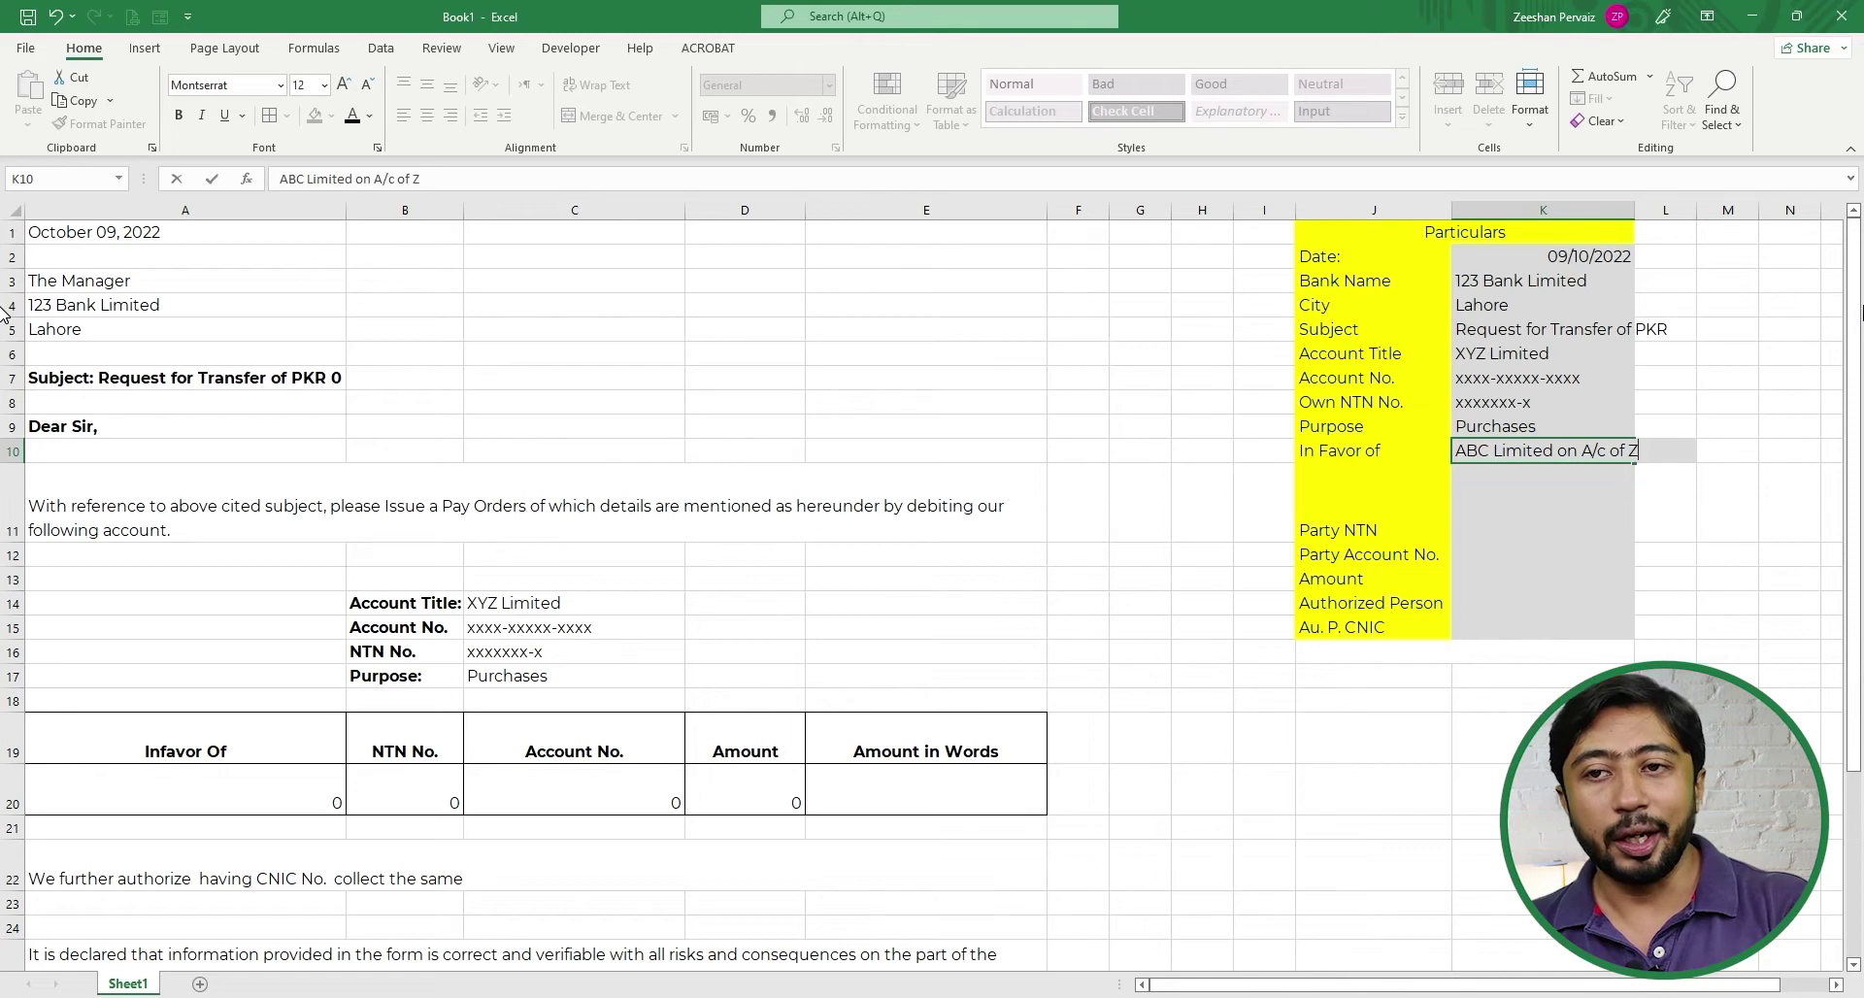
text(Y)
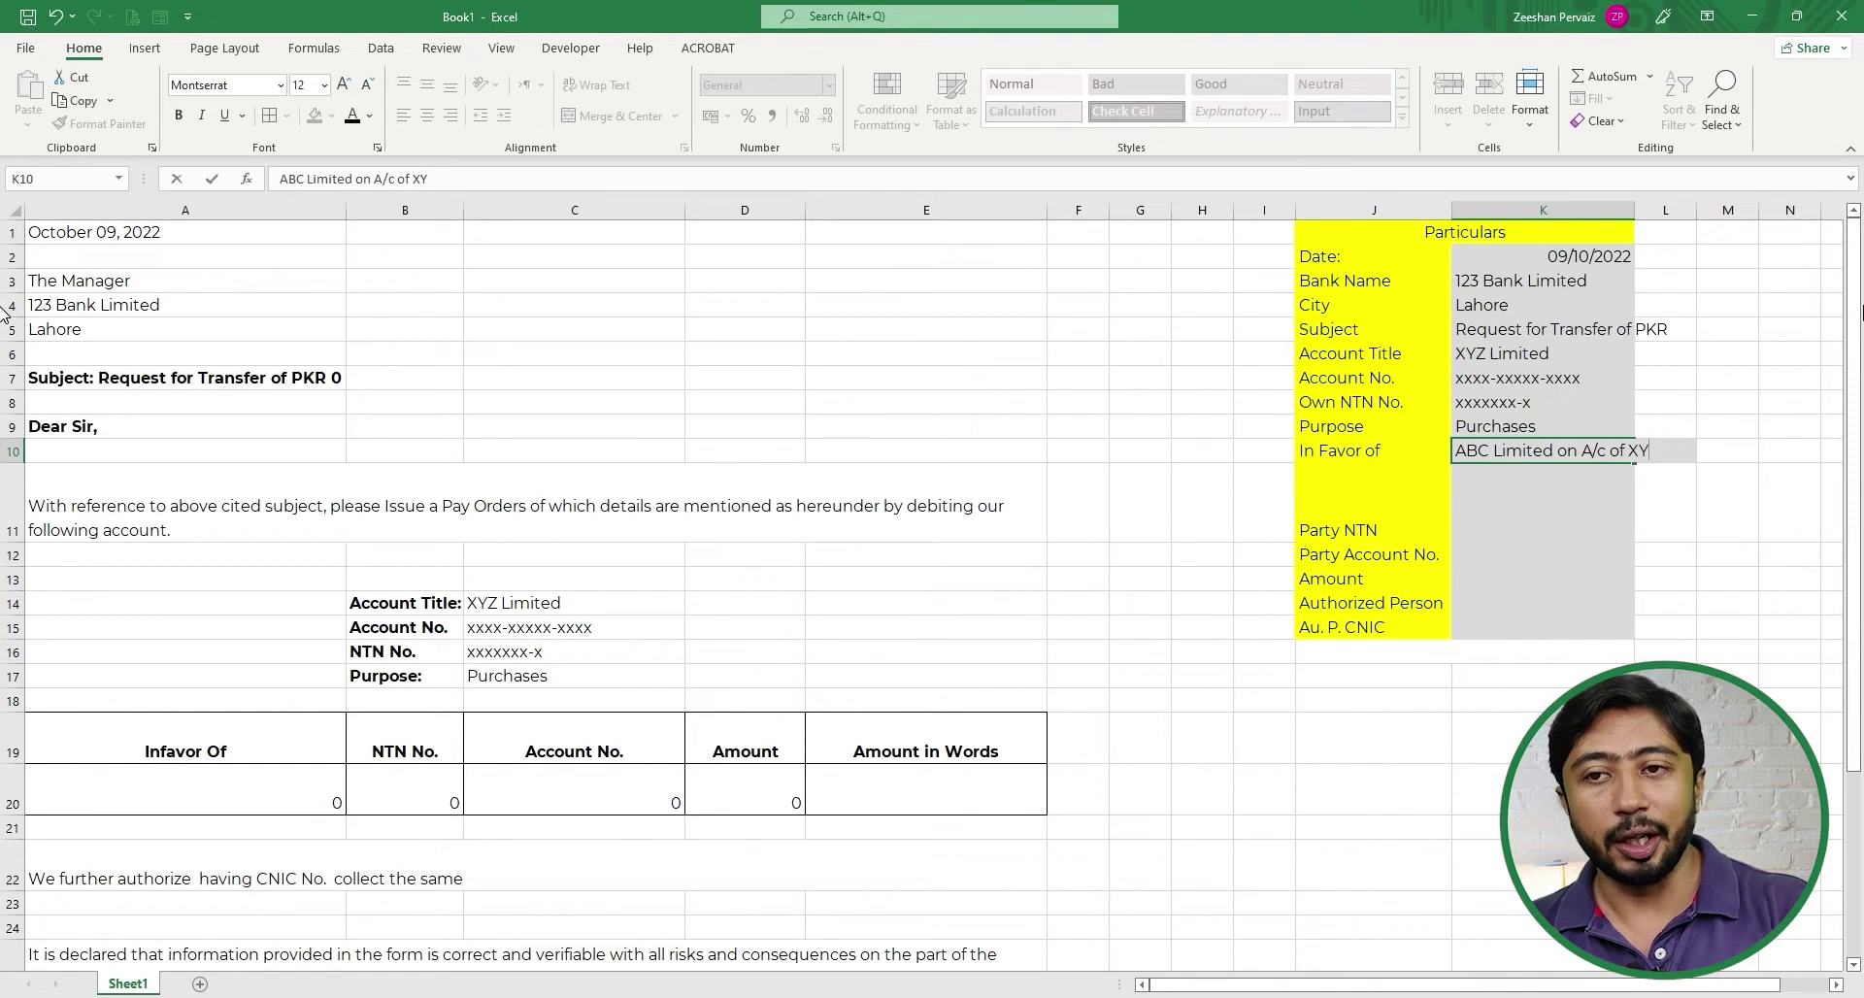
text(Z LIMITED)
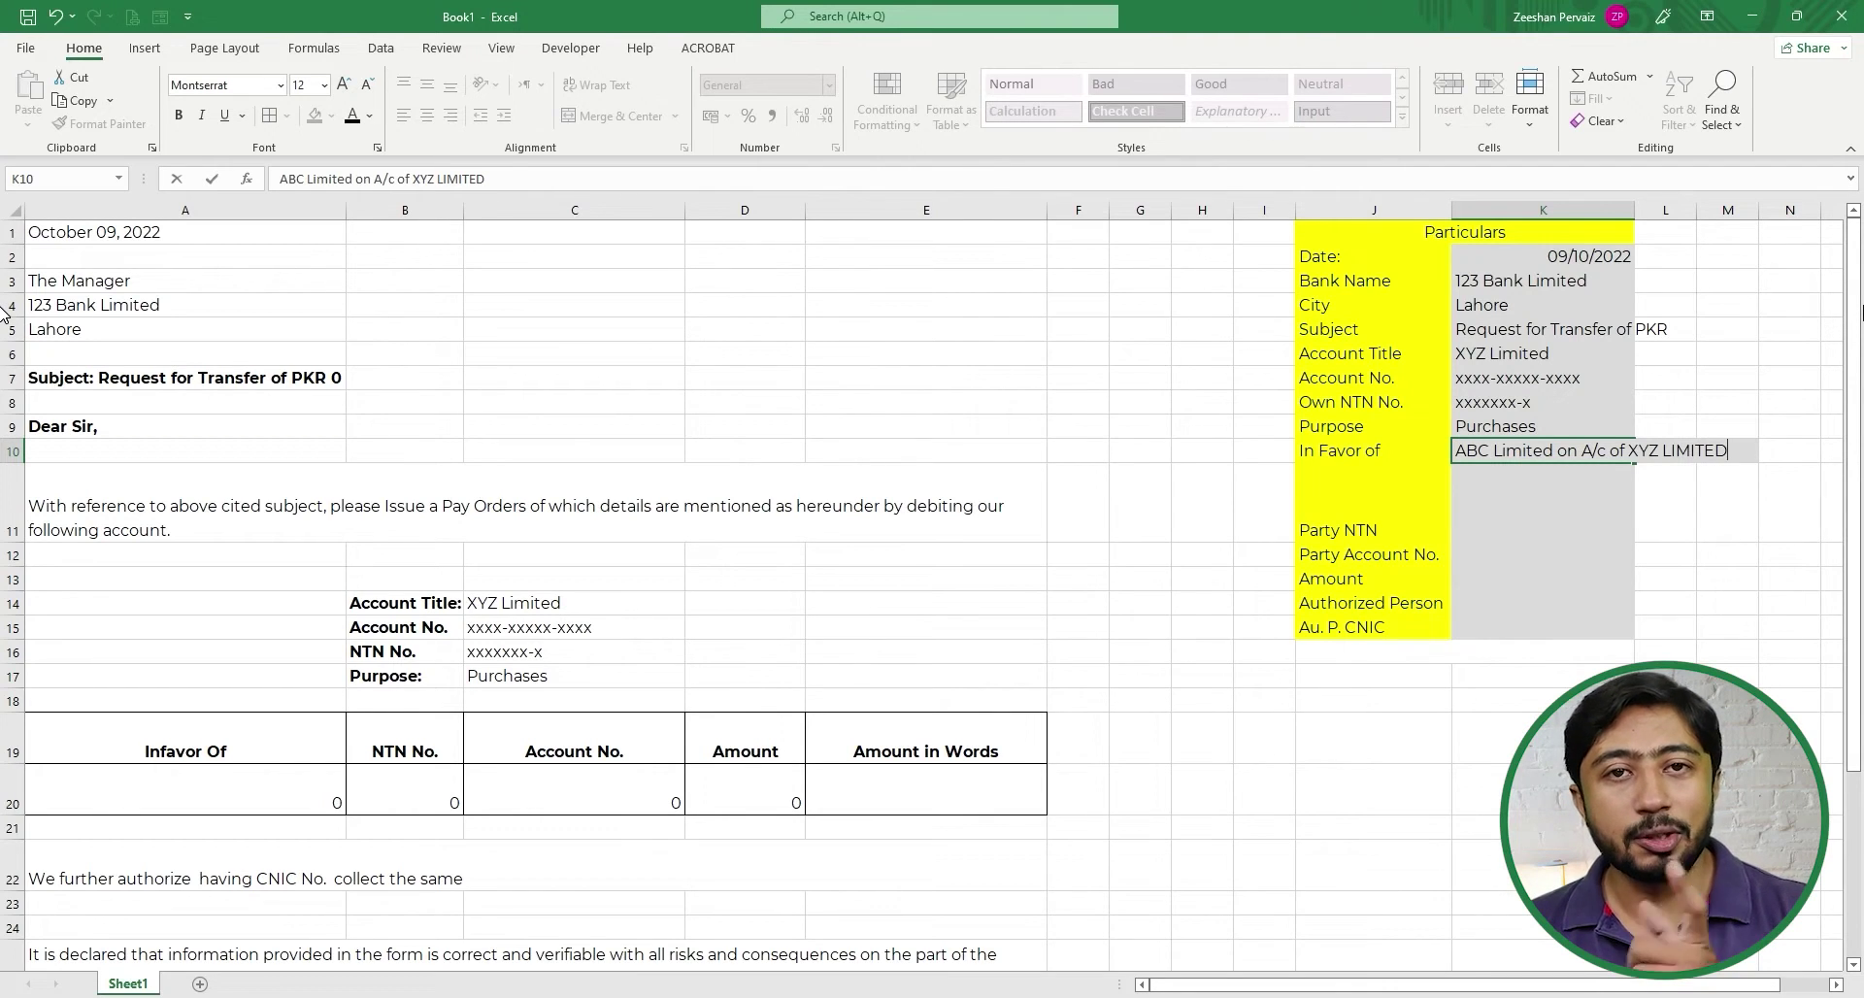
- Fill K11 and K12 with the placeholder party NTN and party account number
key(Return)
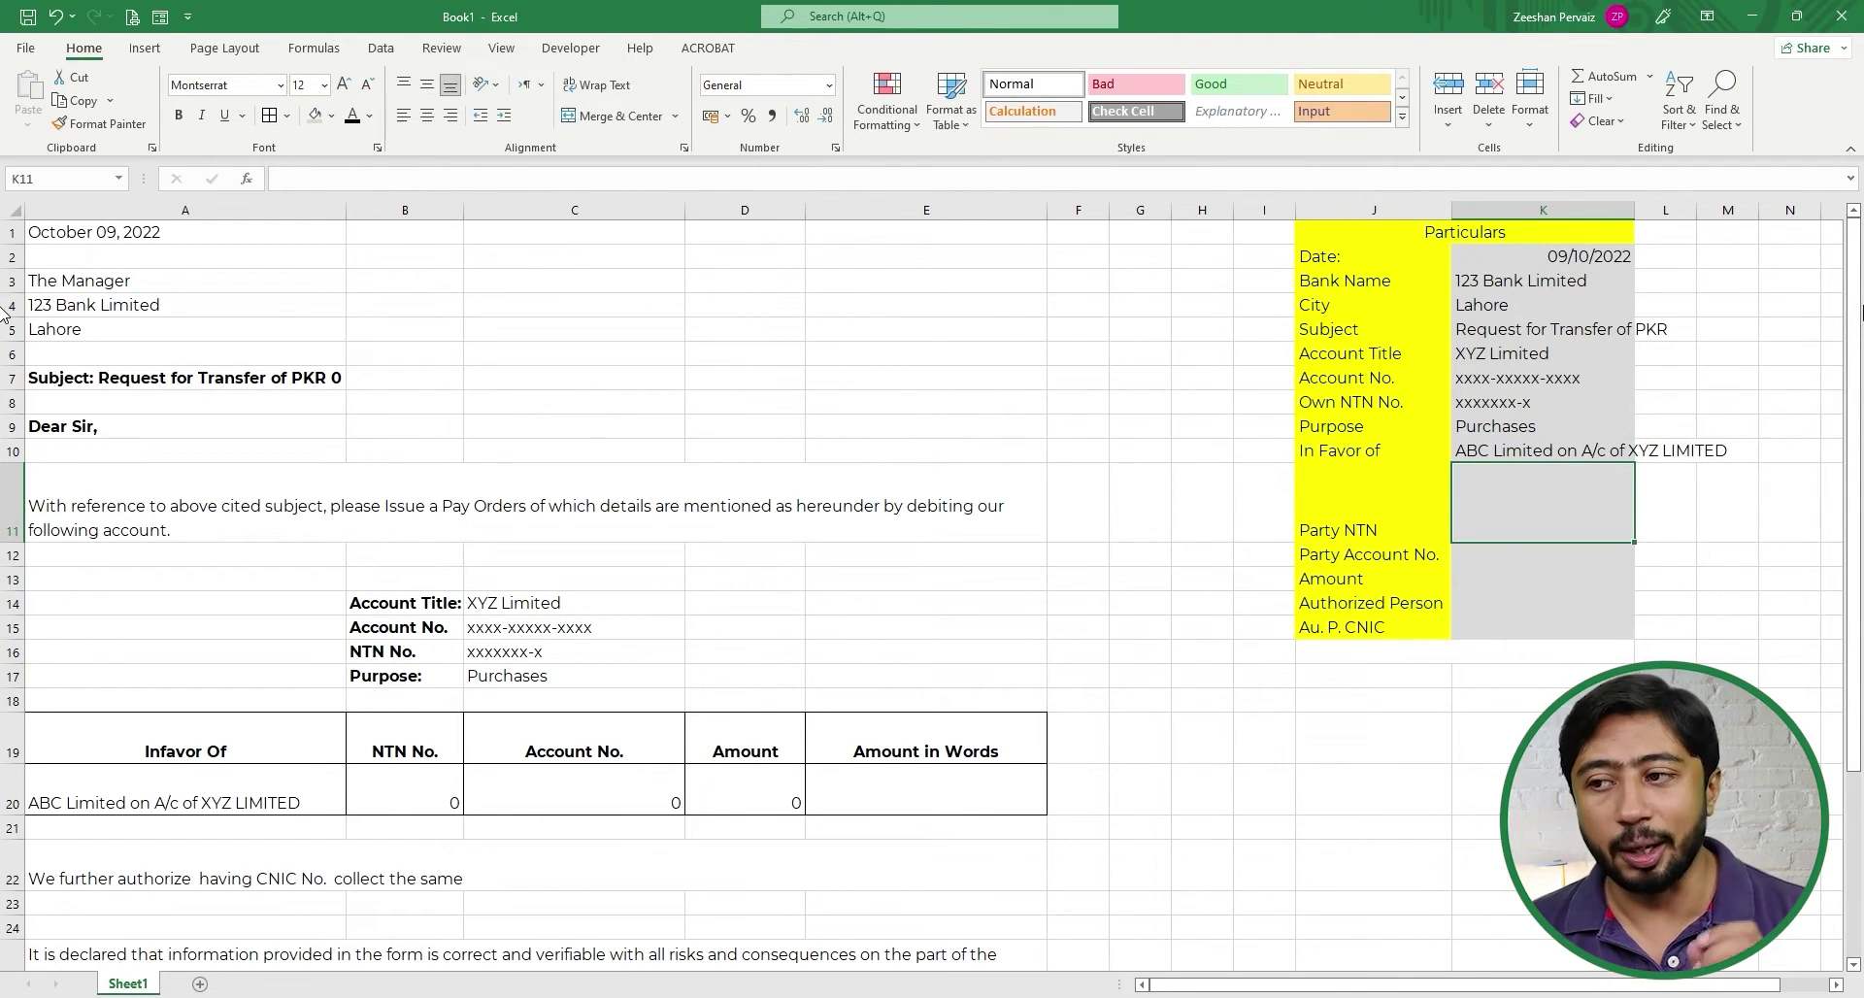
key(Up)
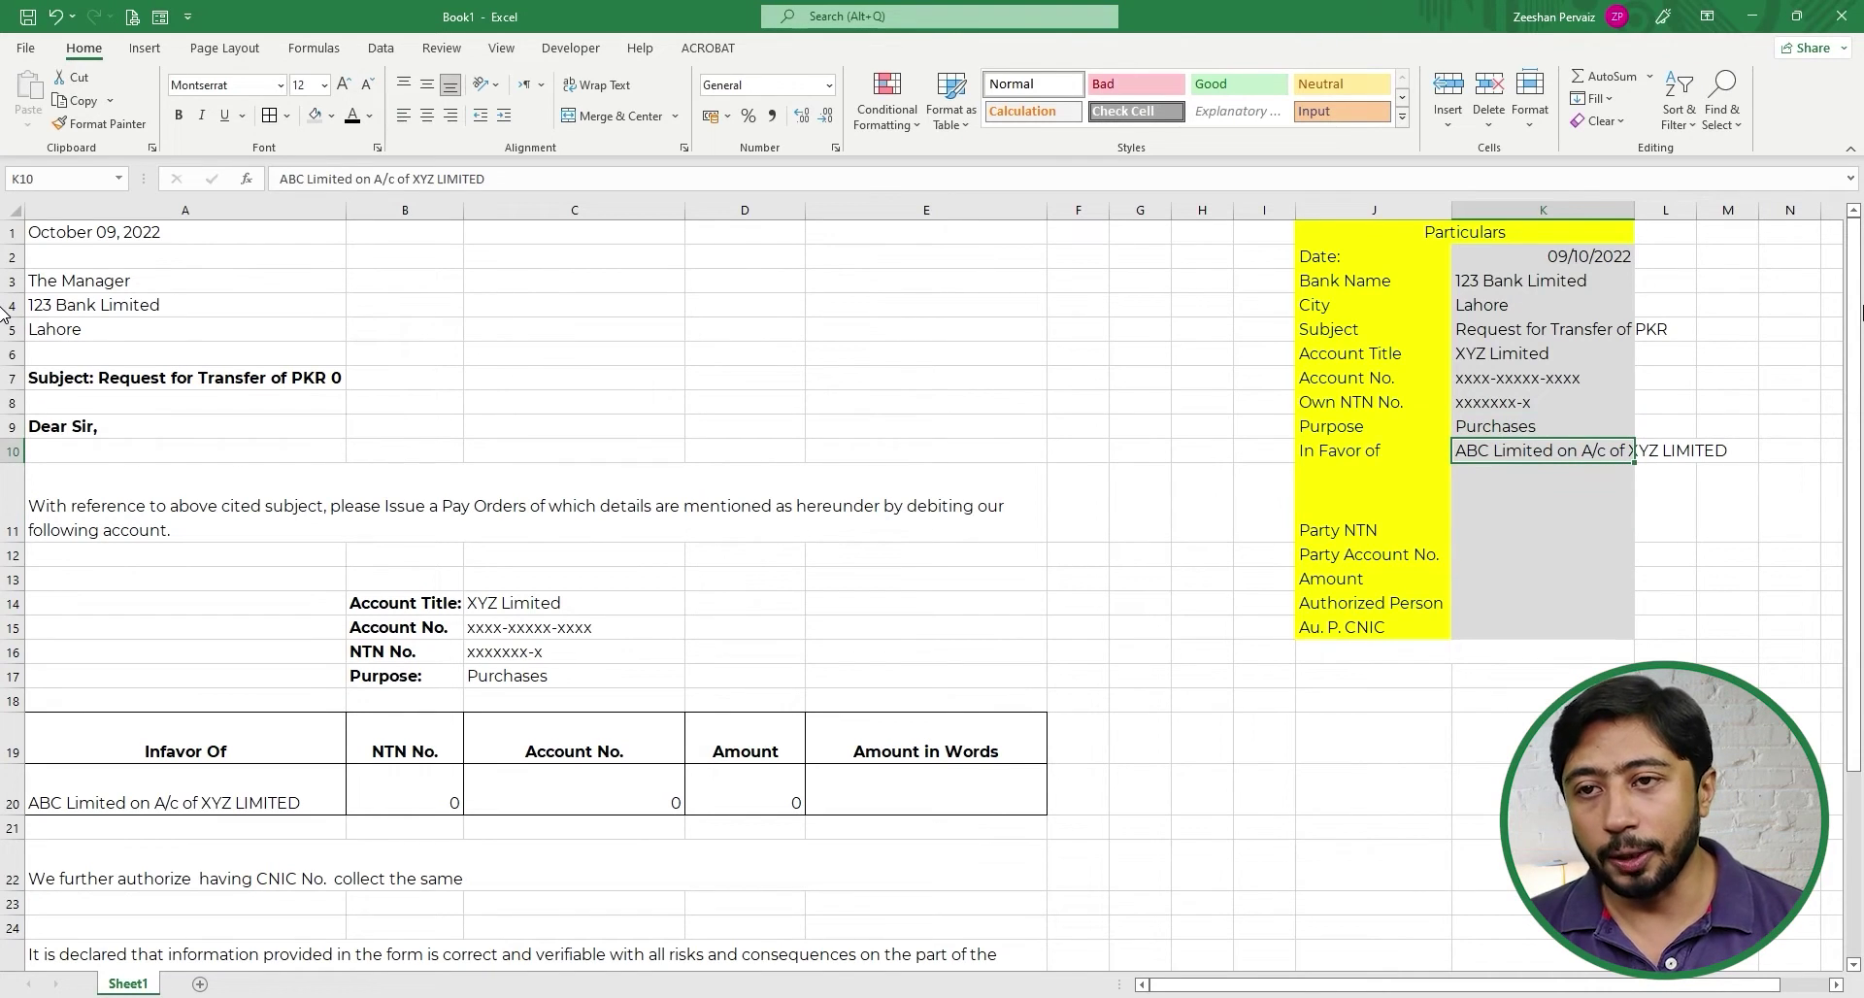
key(Down)
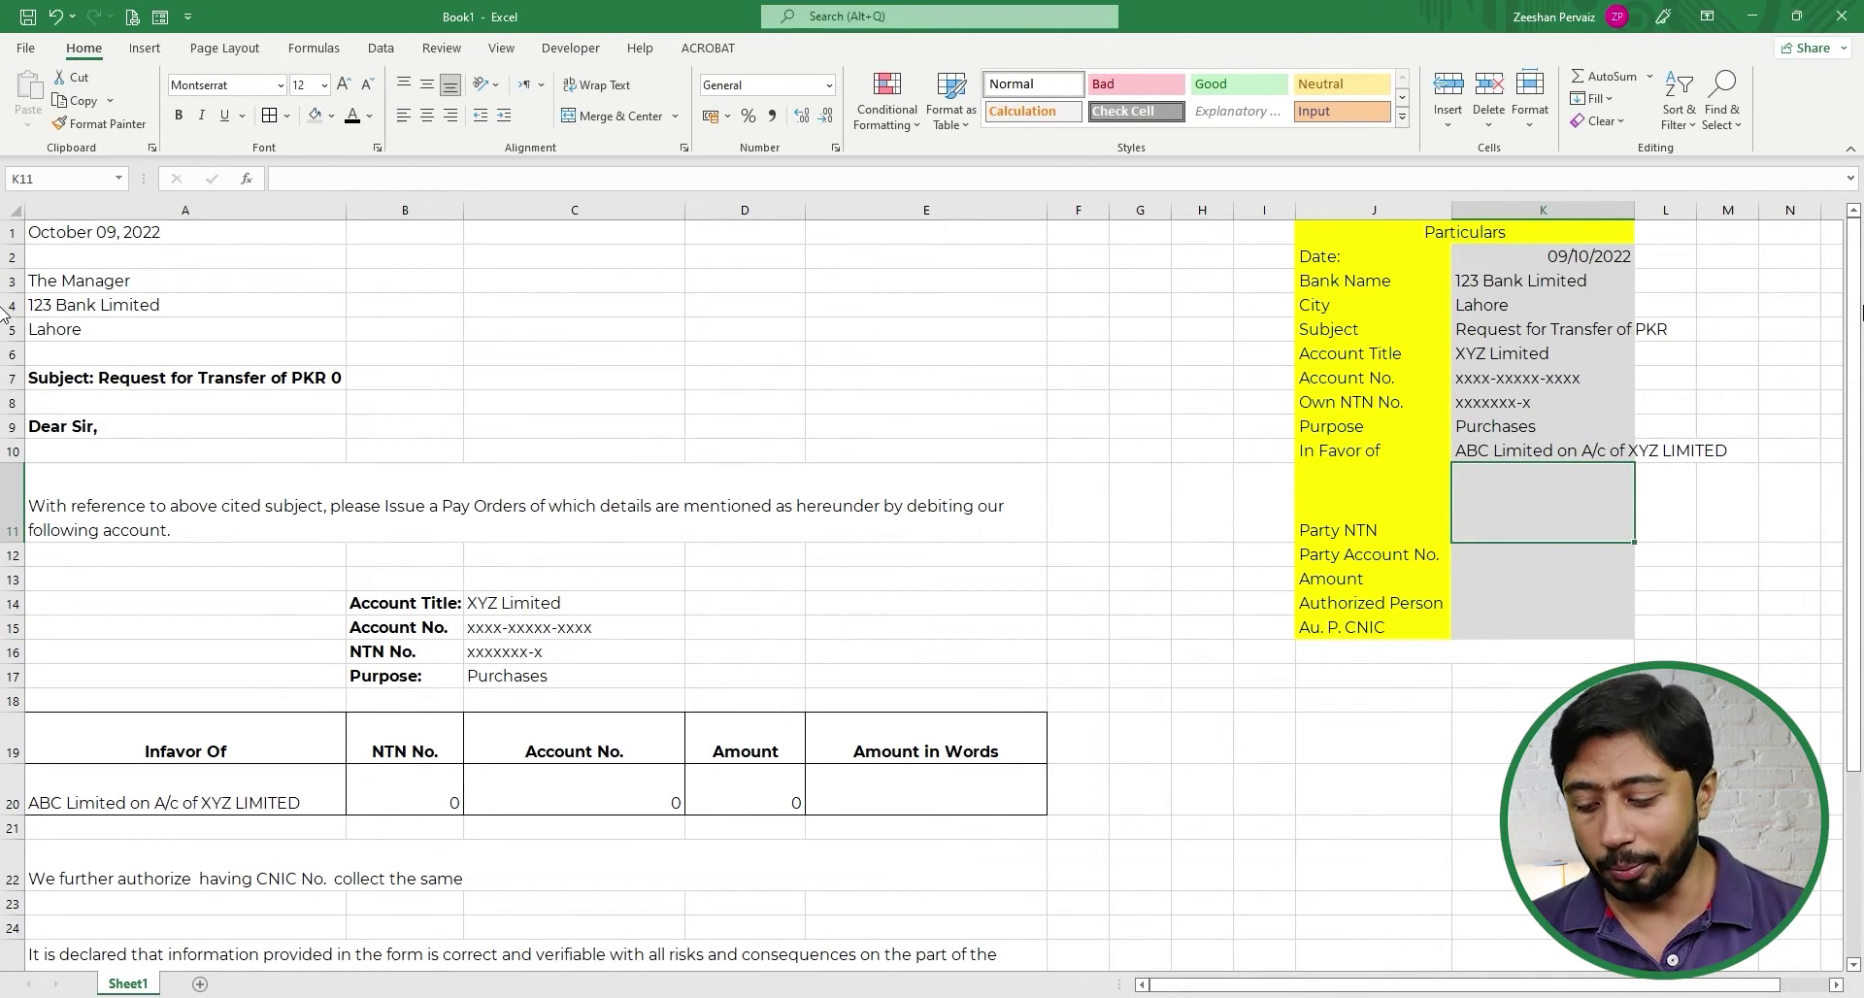
text(XXXXXxx-x)
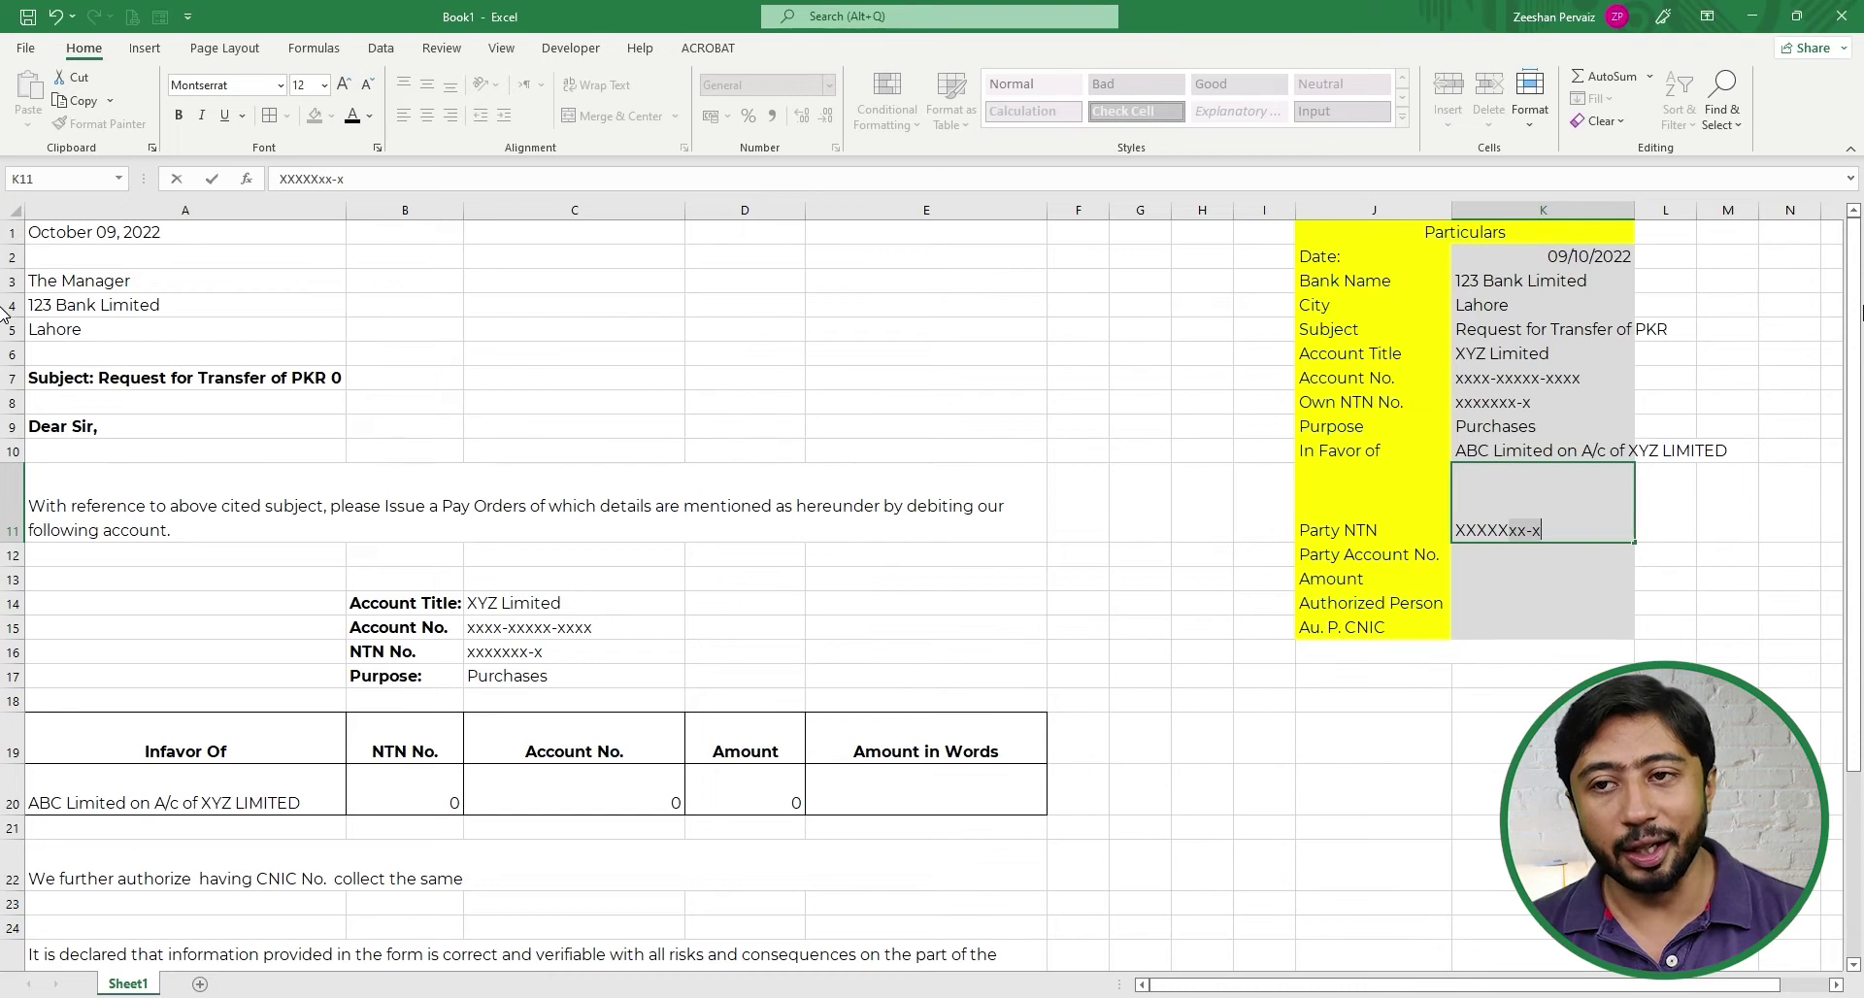
text(XX)
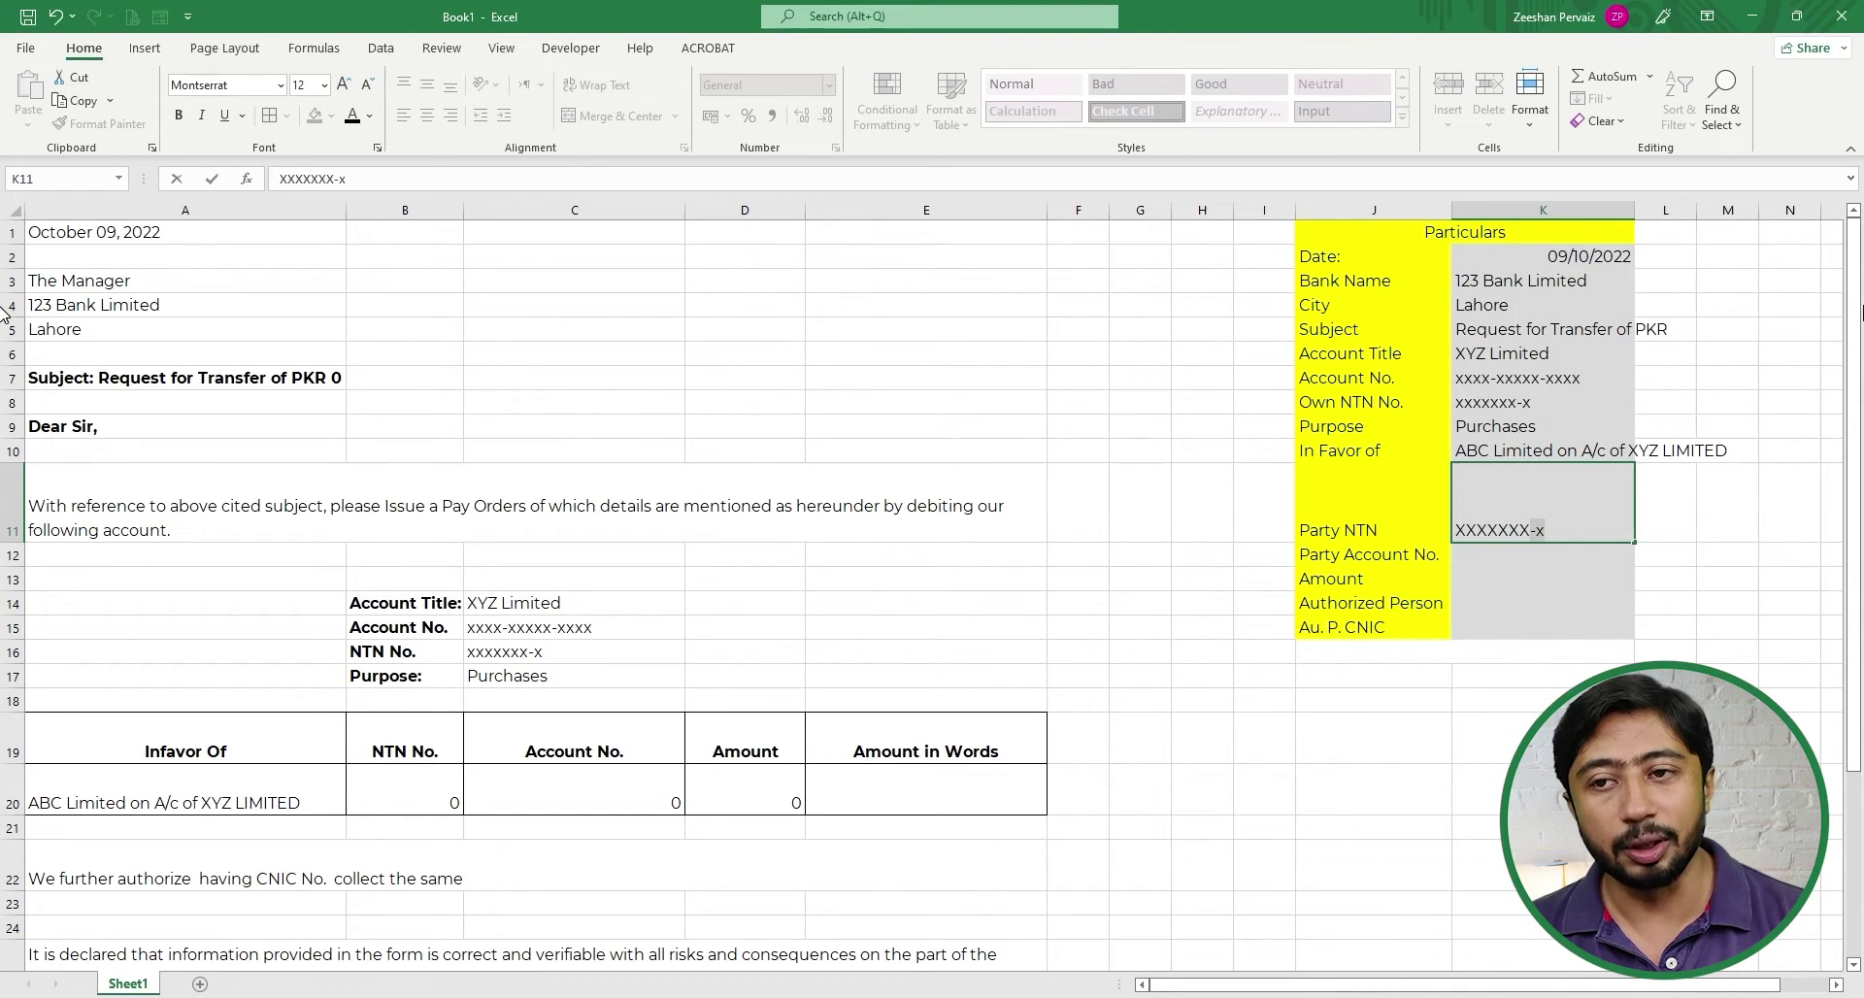
text(-X)
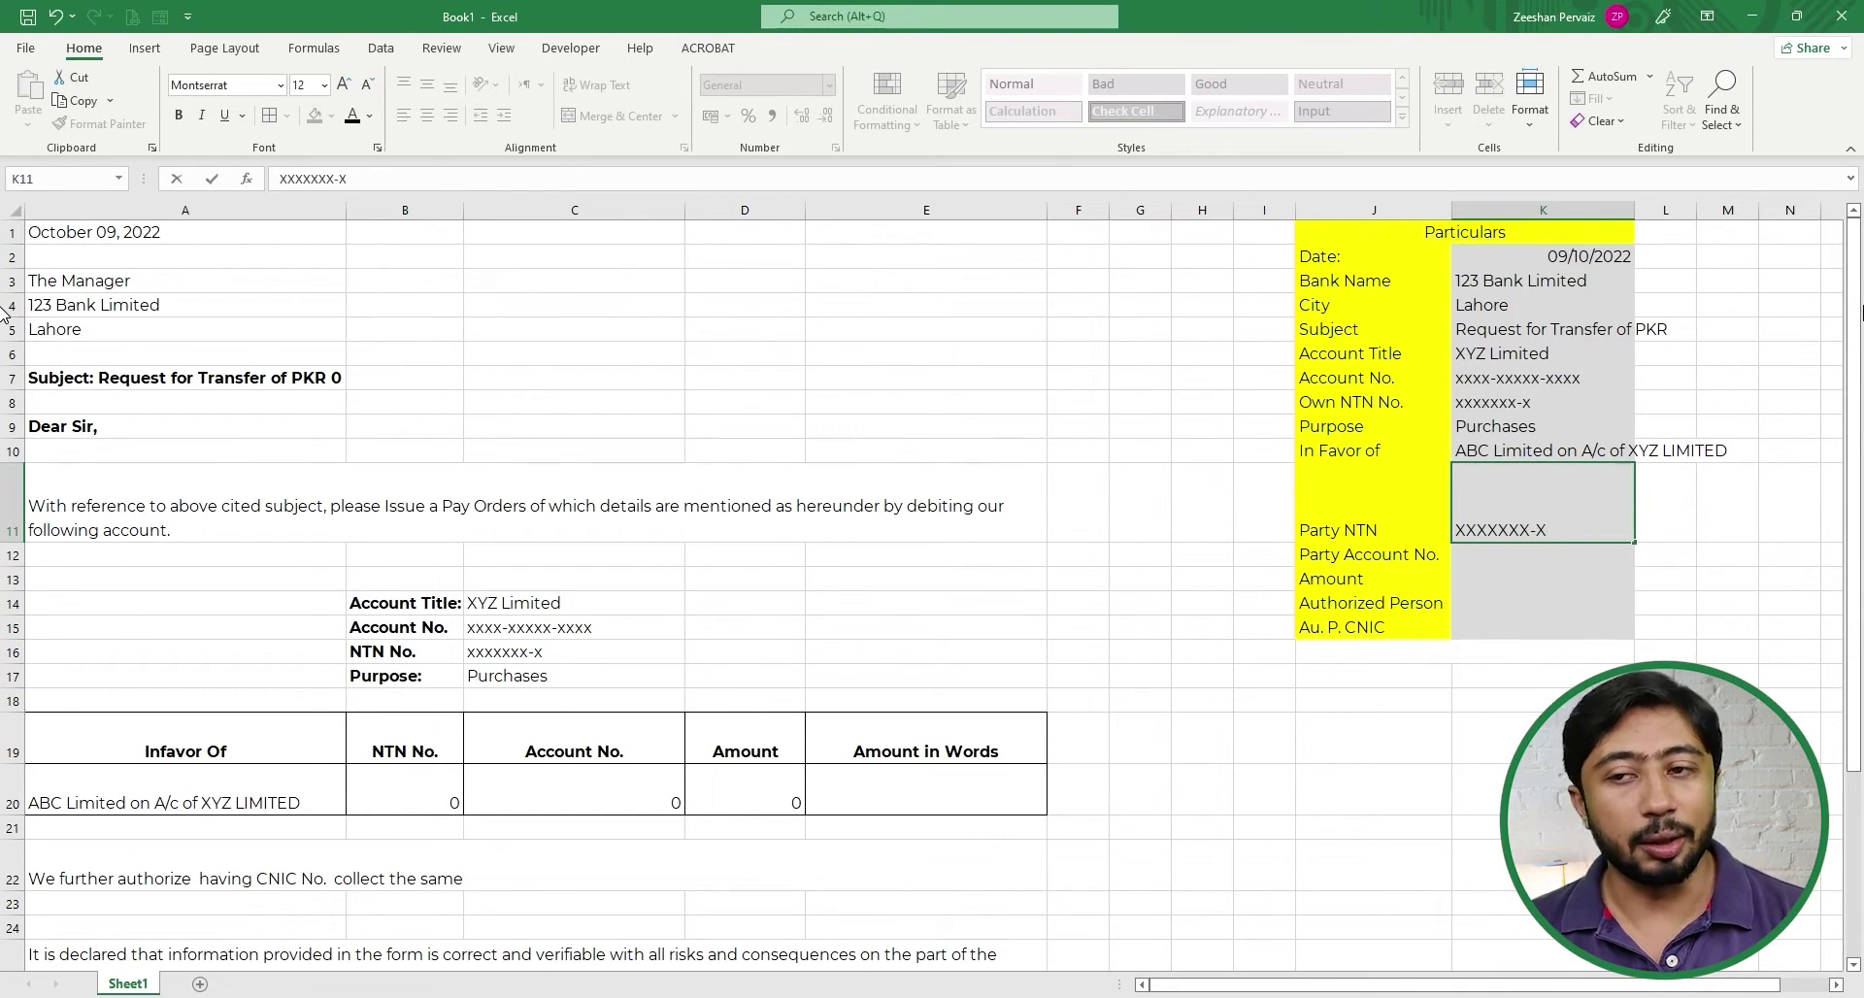
key(Return)
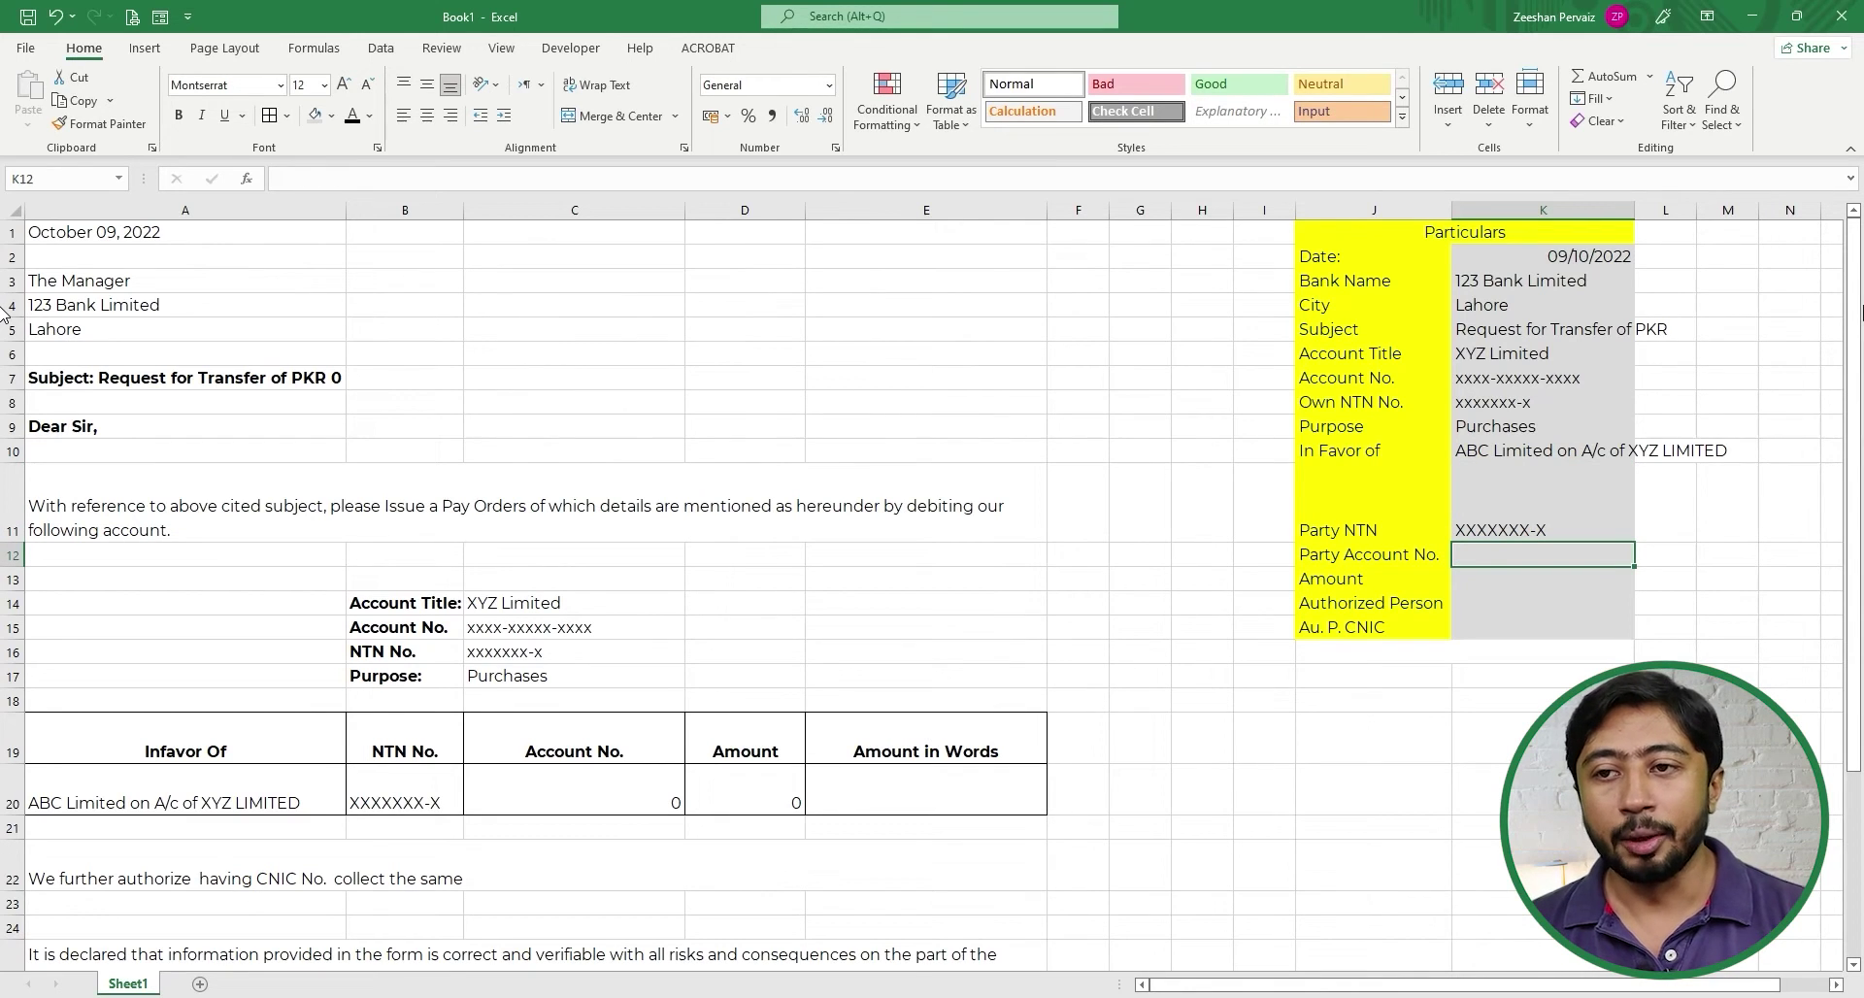
text(XXX)
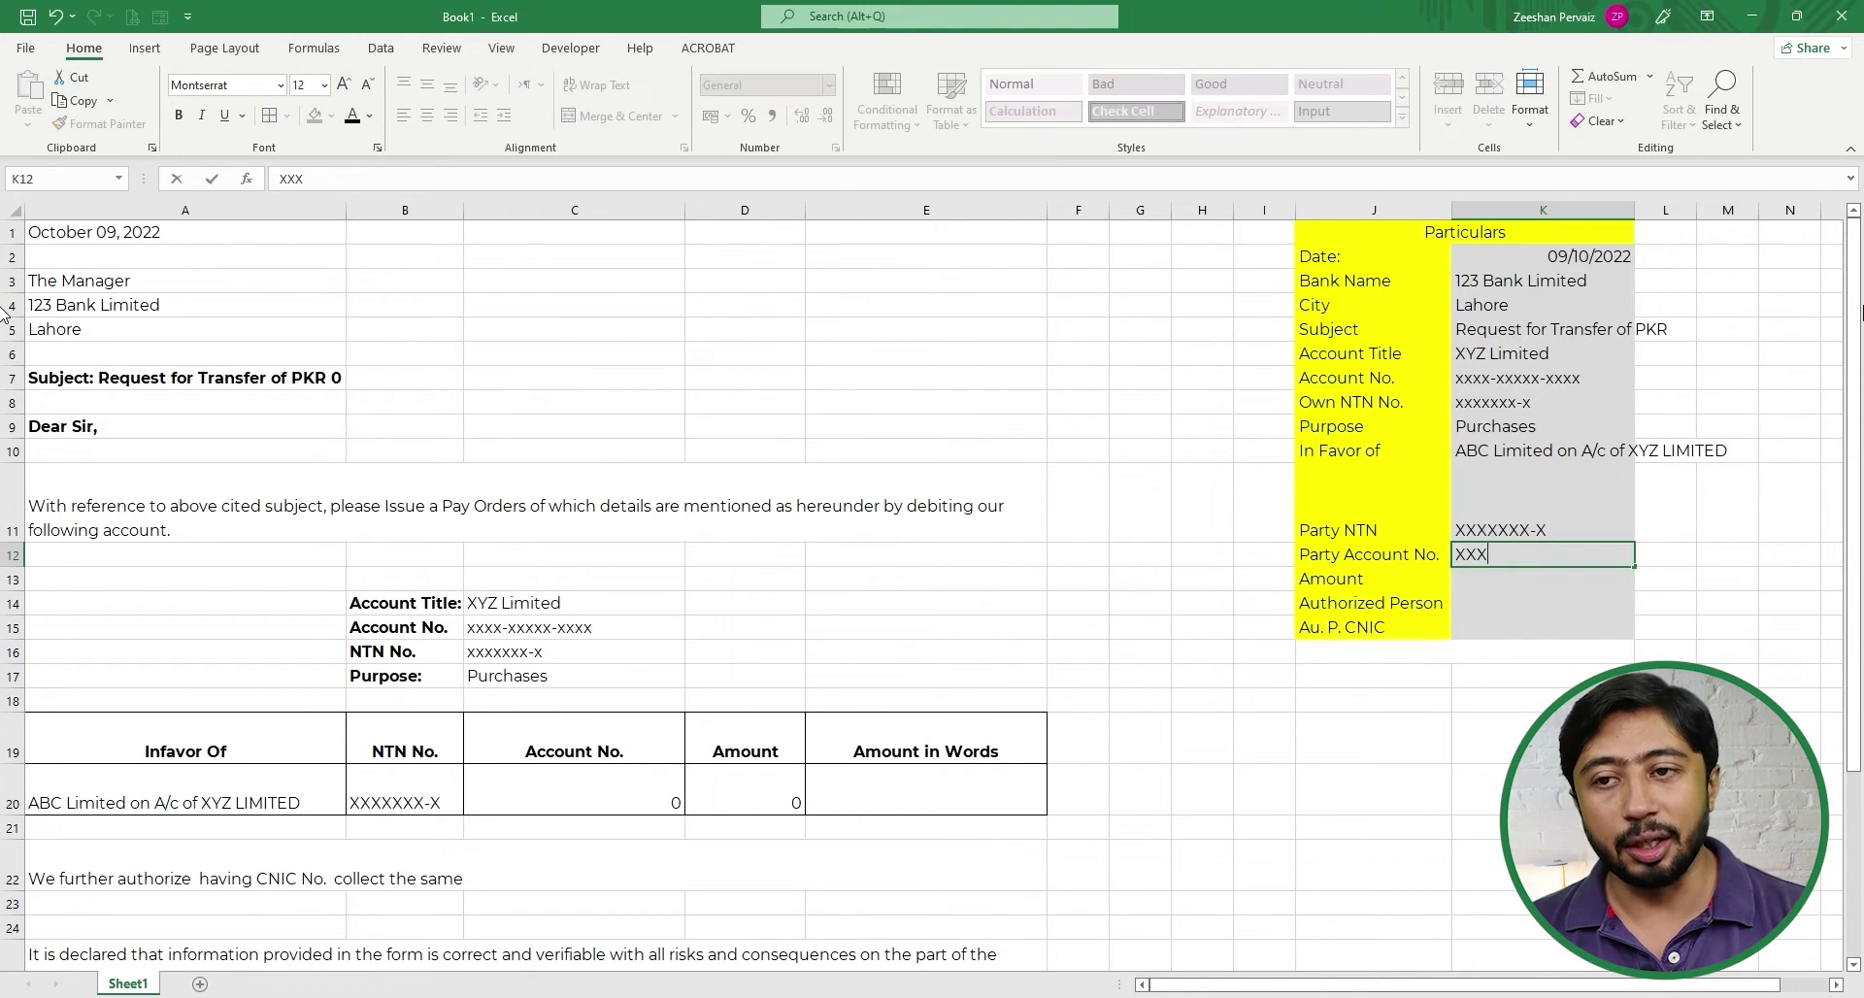
text(X-Xxxxx-xxxxXXXX-)
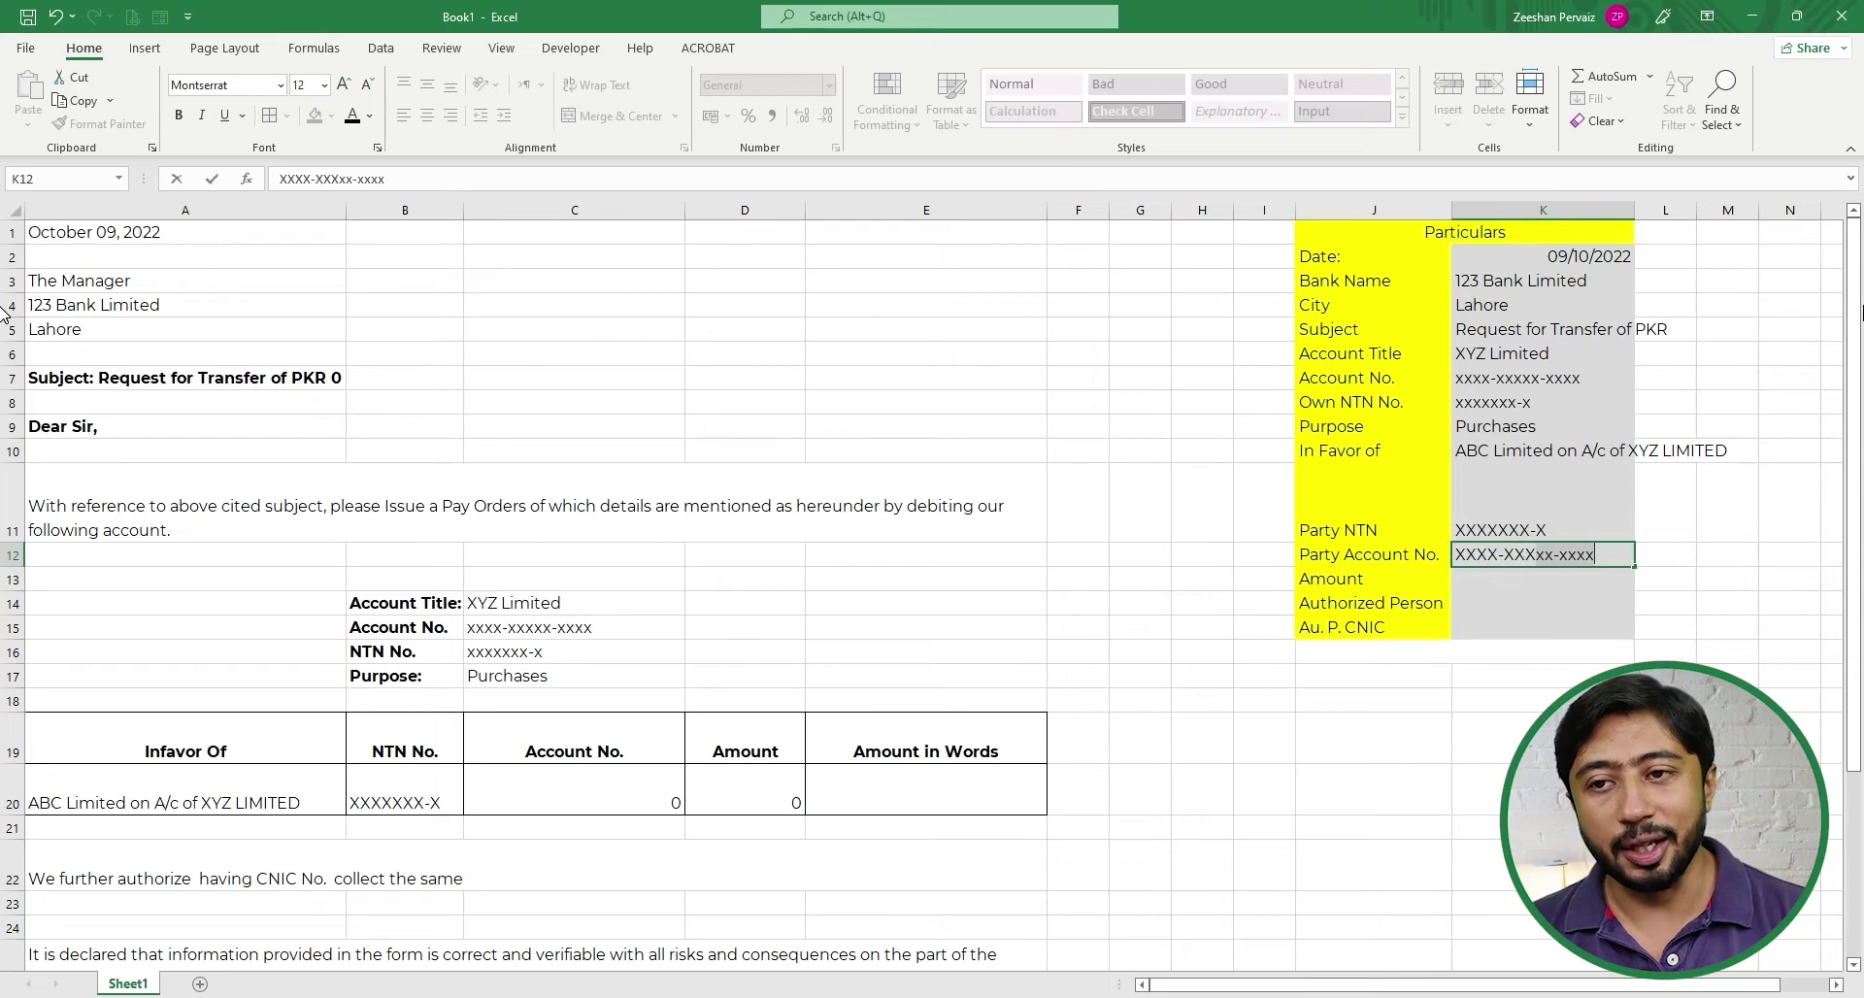
text(XXXXX)
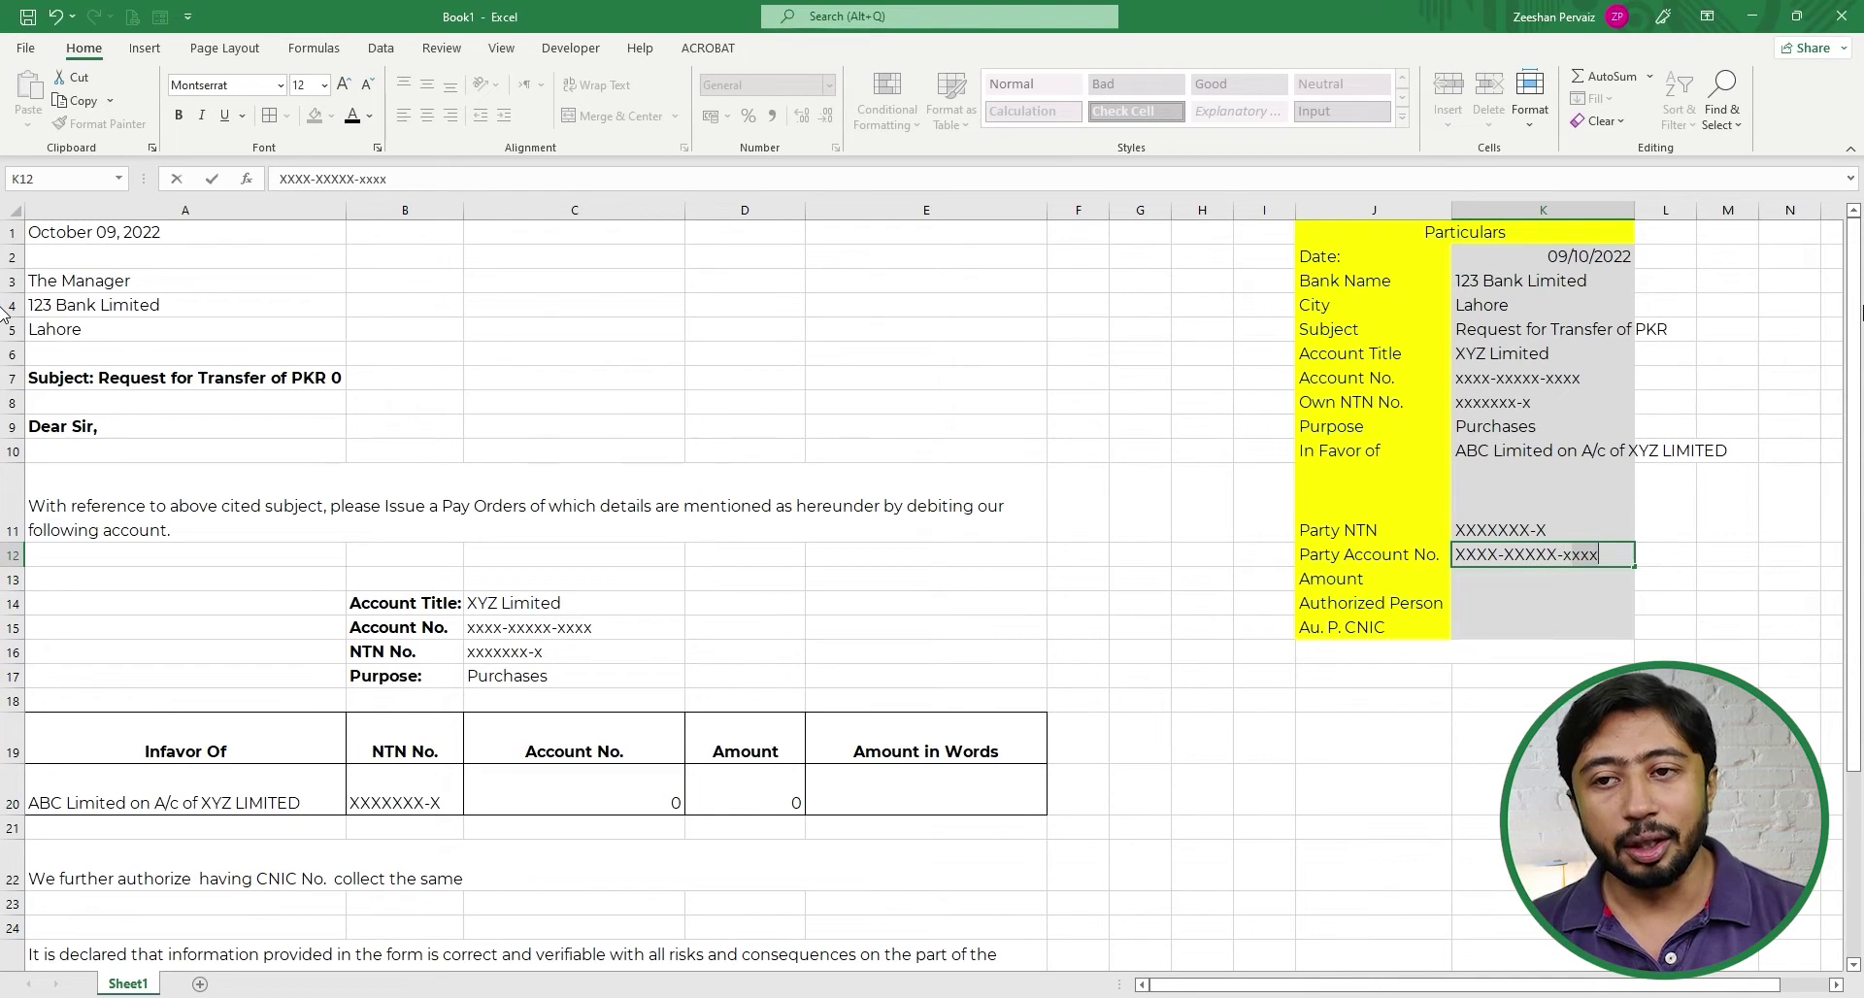
key(Return)
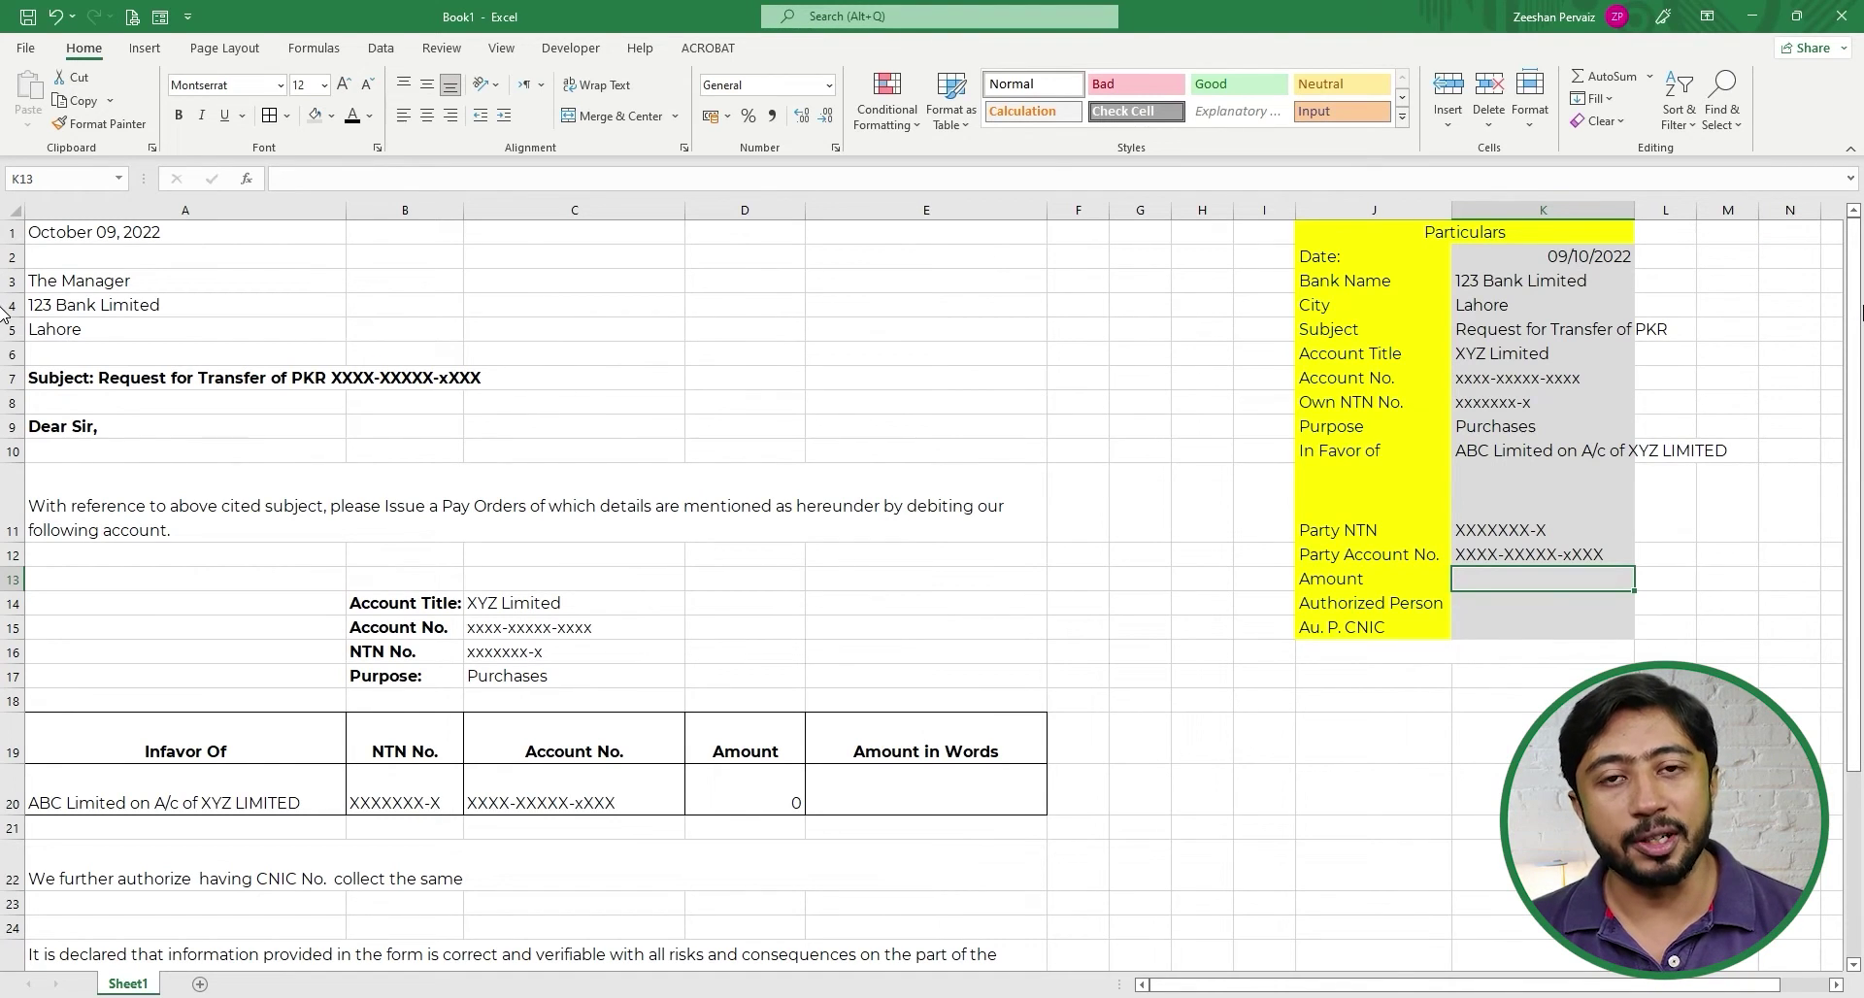
- Enter amount 25436874 in K13, the authorized person's name in K14 and their CNIC in K15
text(2)
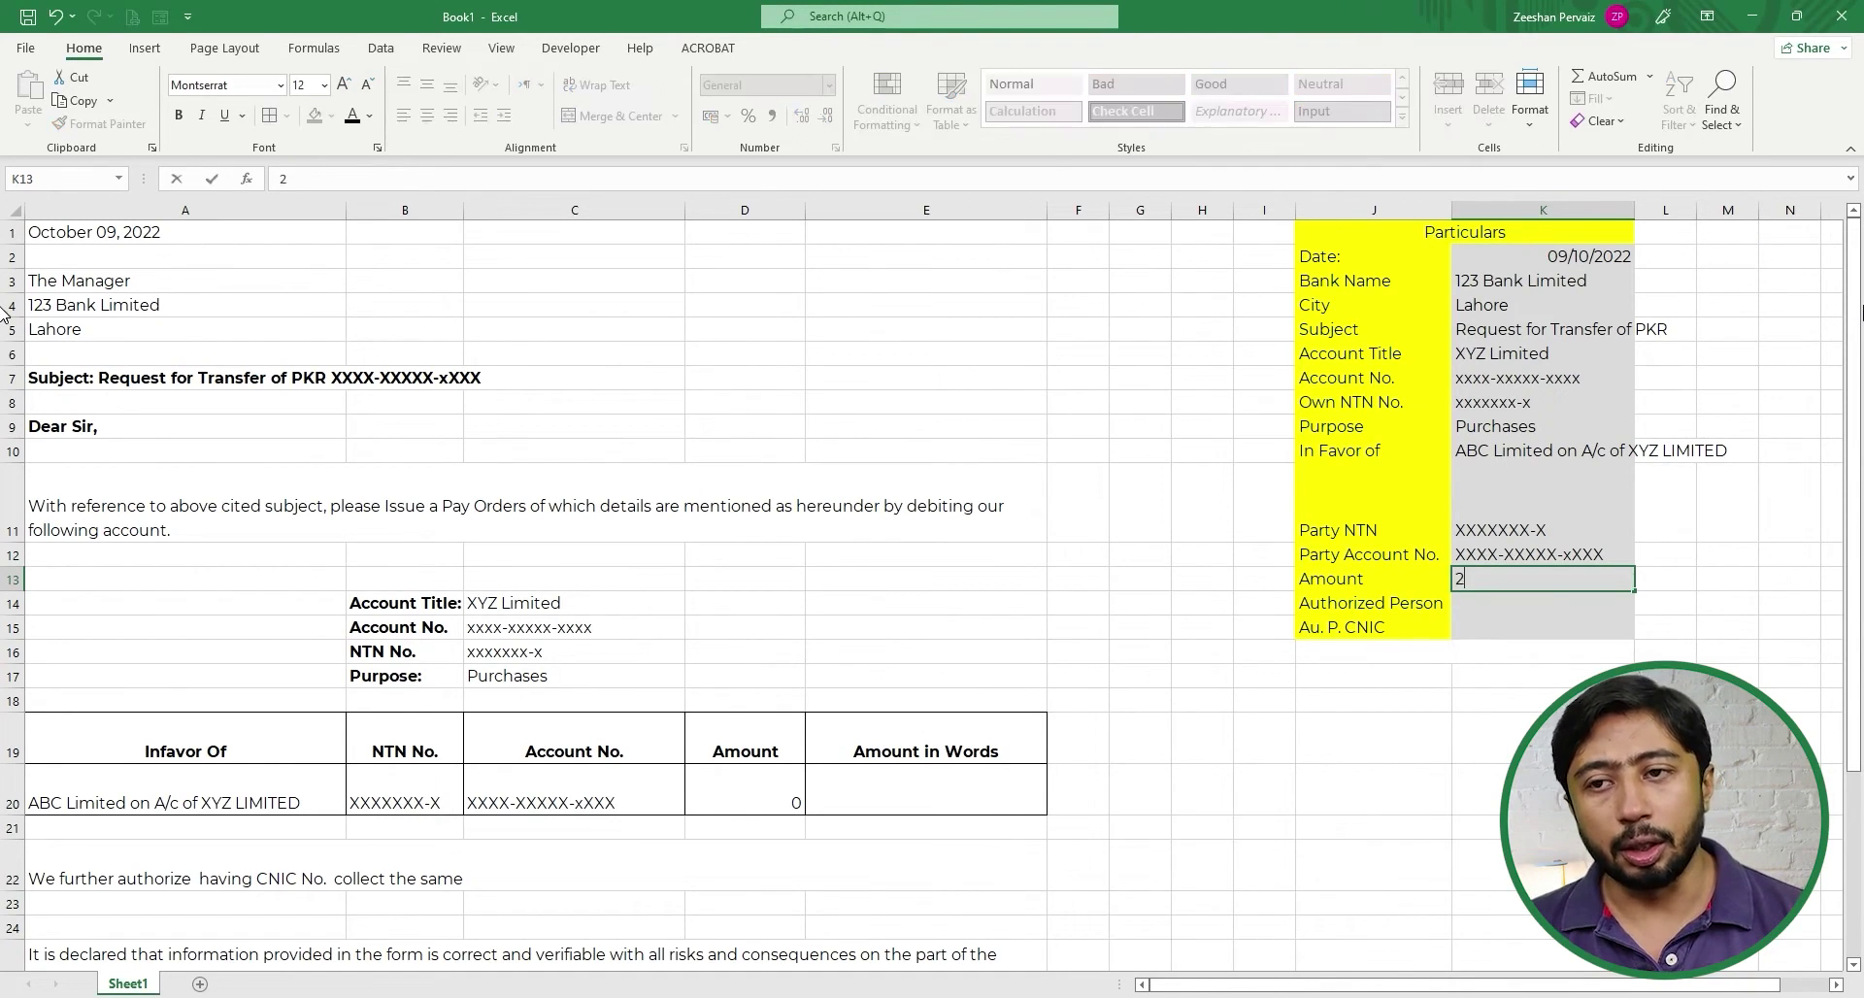
text(5436874)
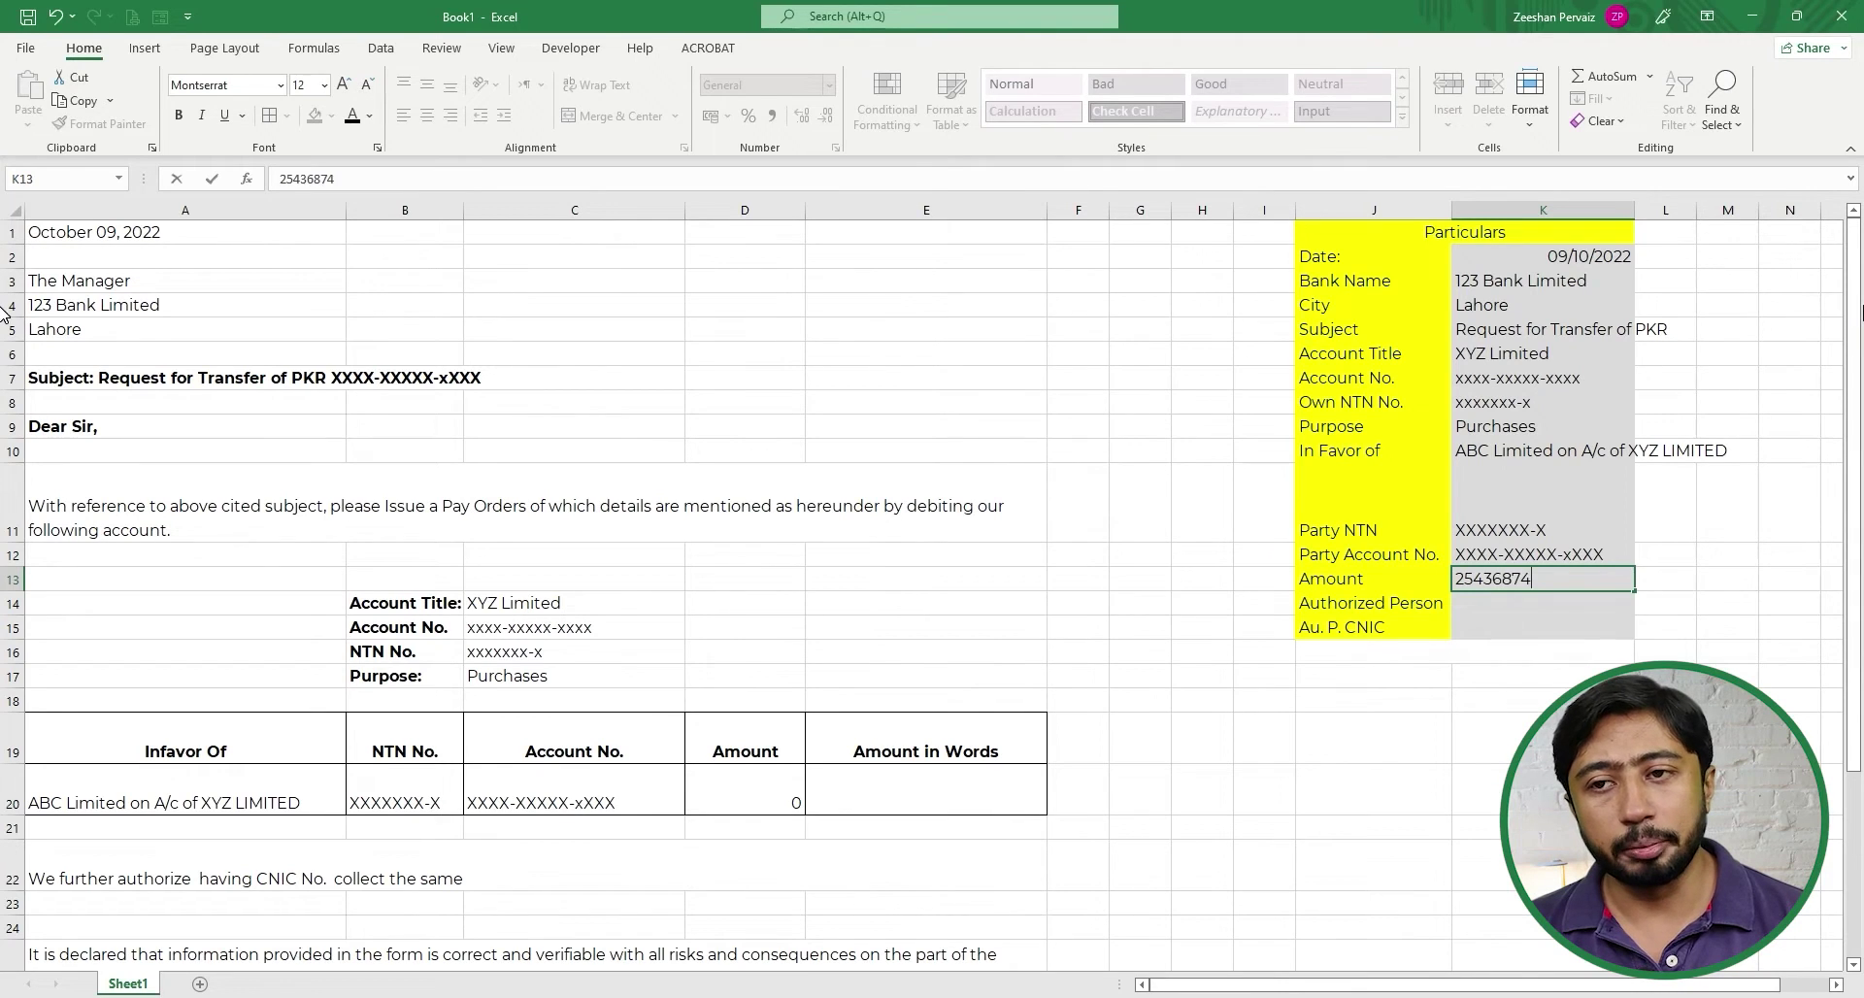
key(Return)
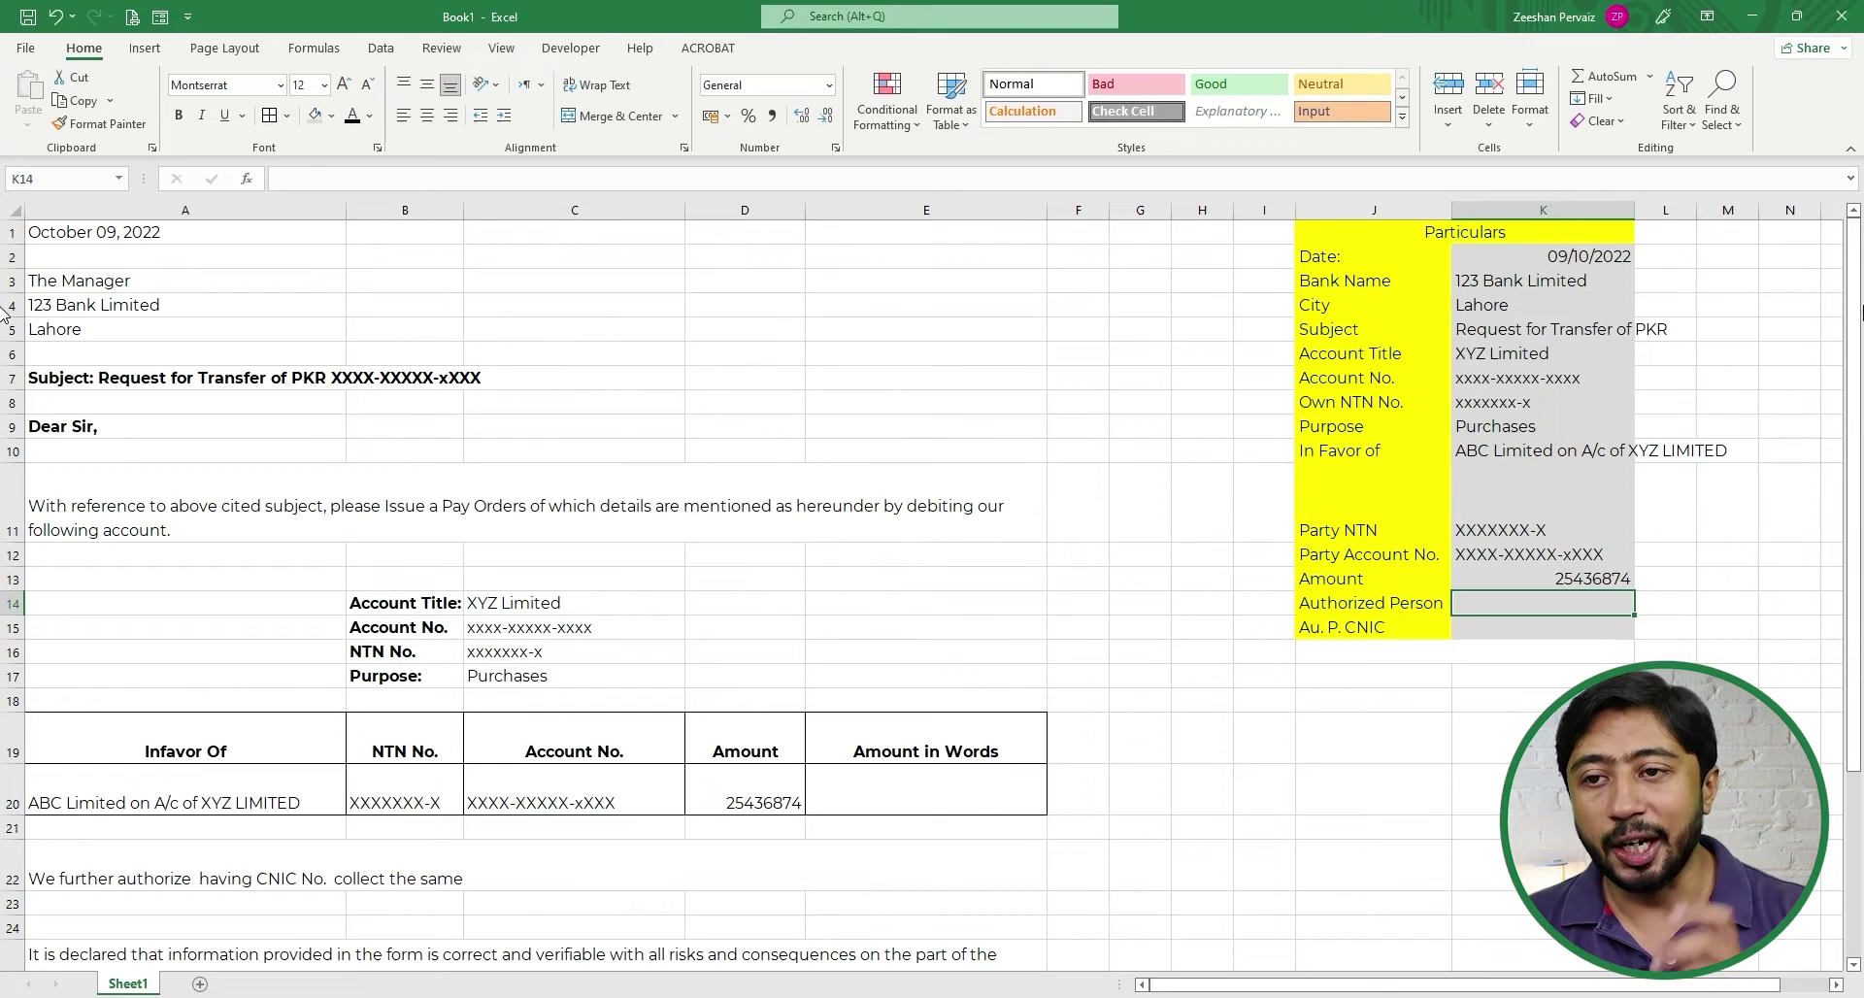
text(Mr. )
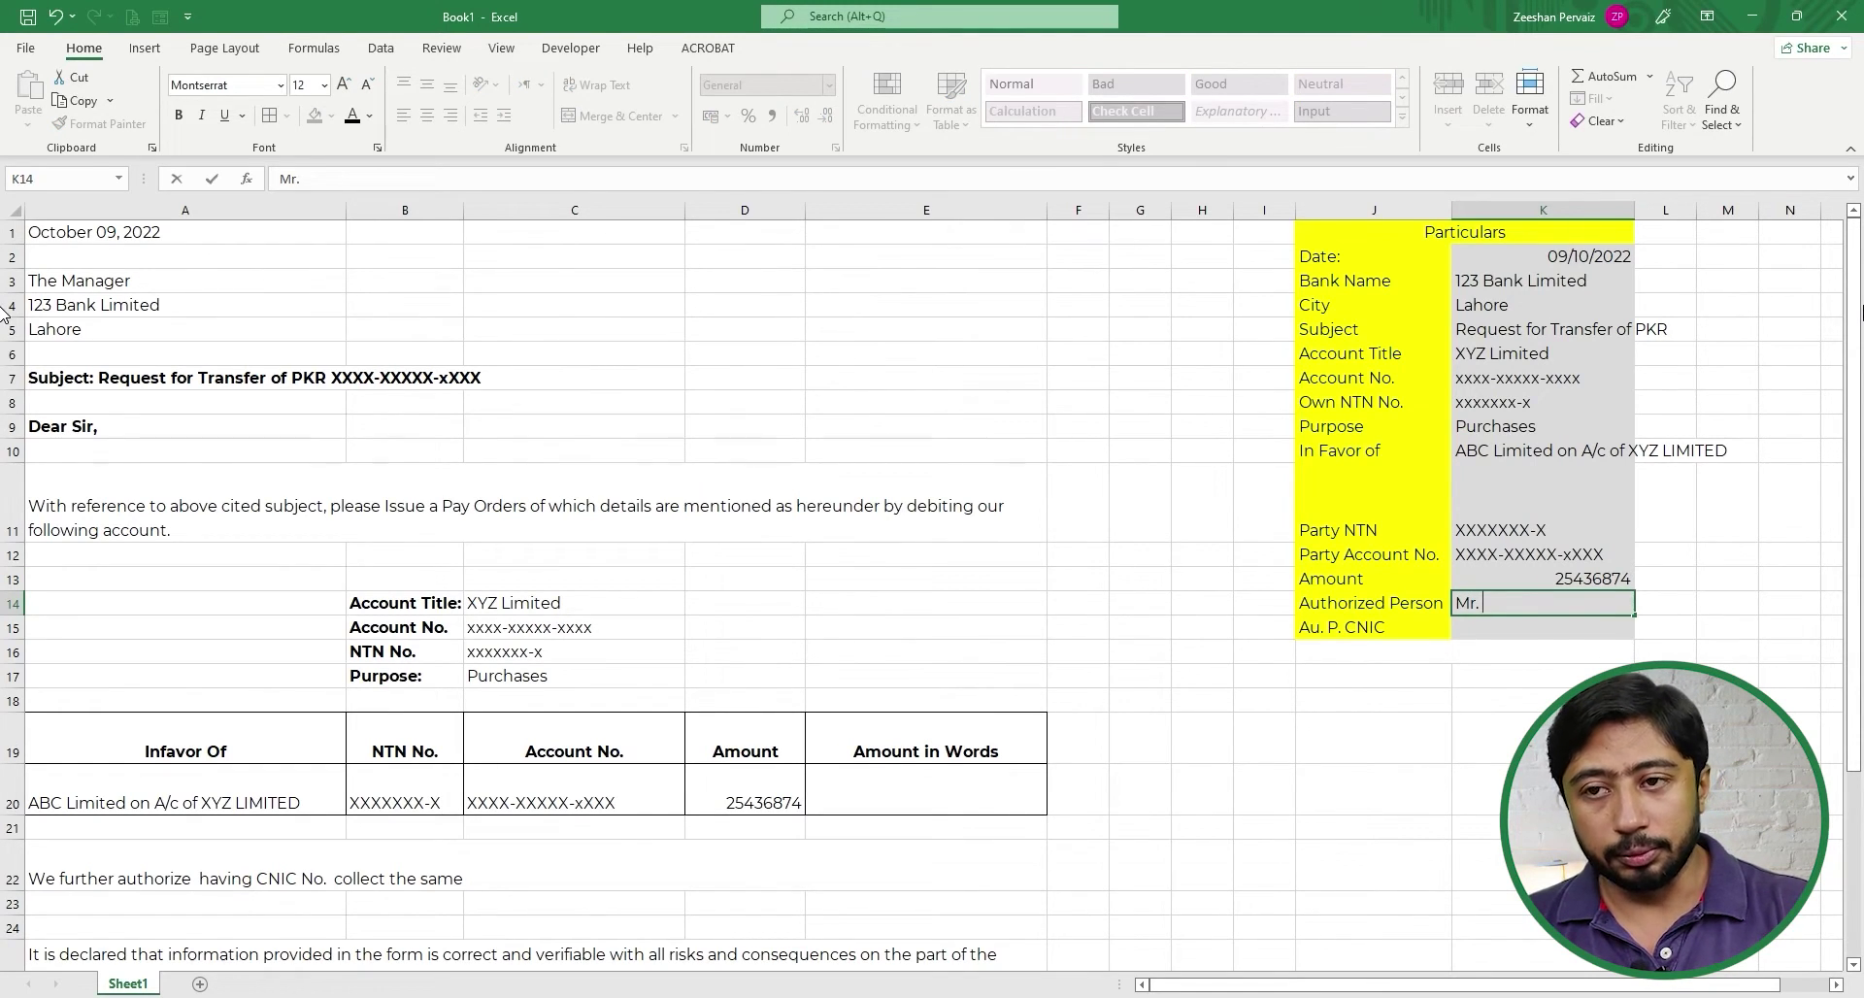
text(ABD)
key(Return)
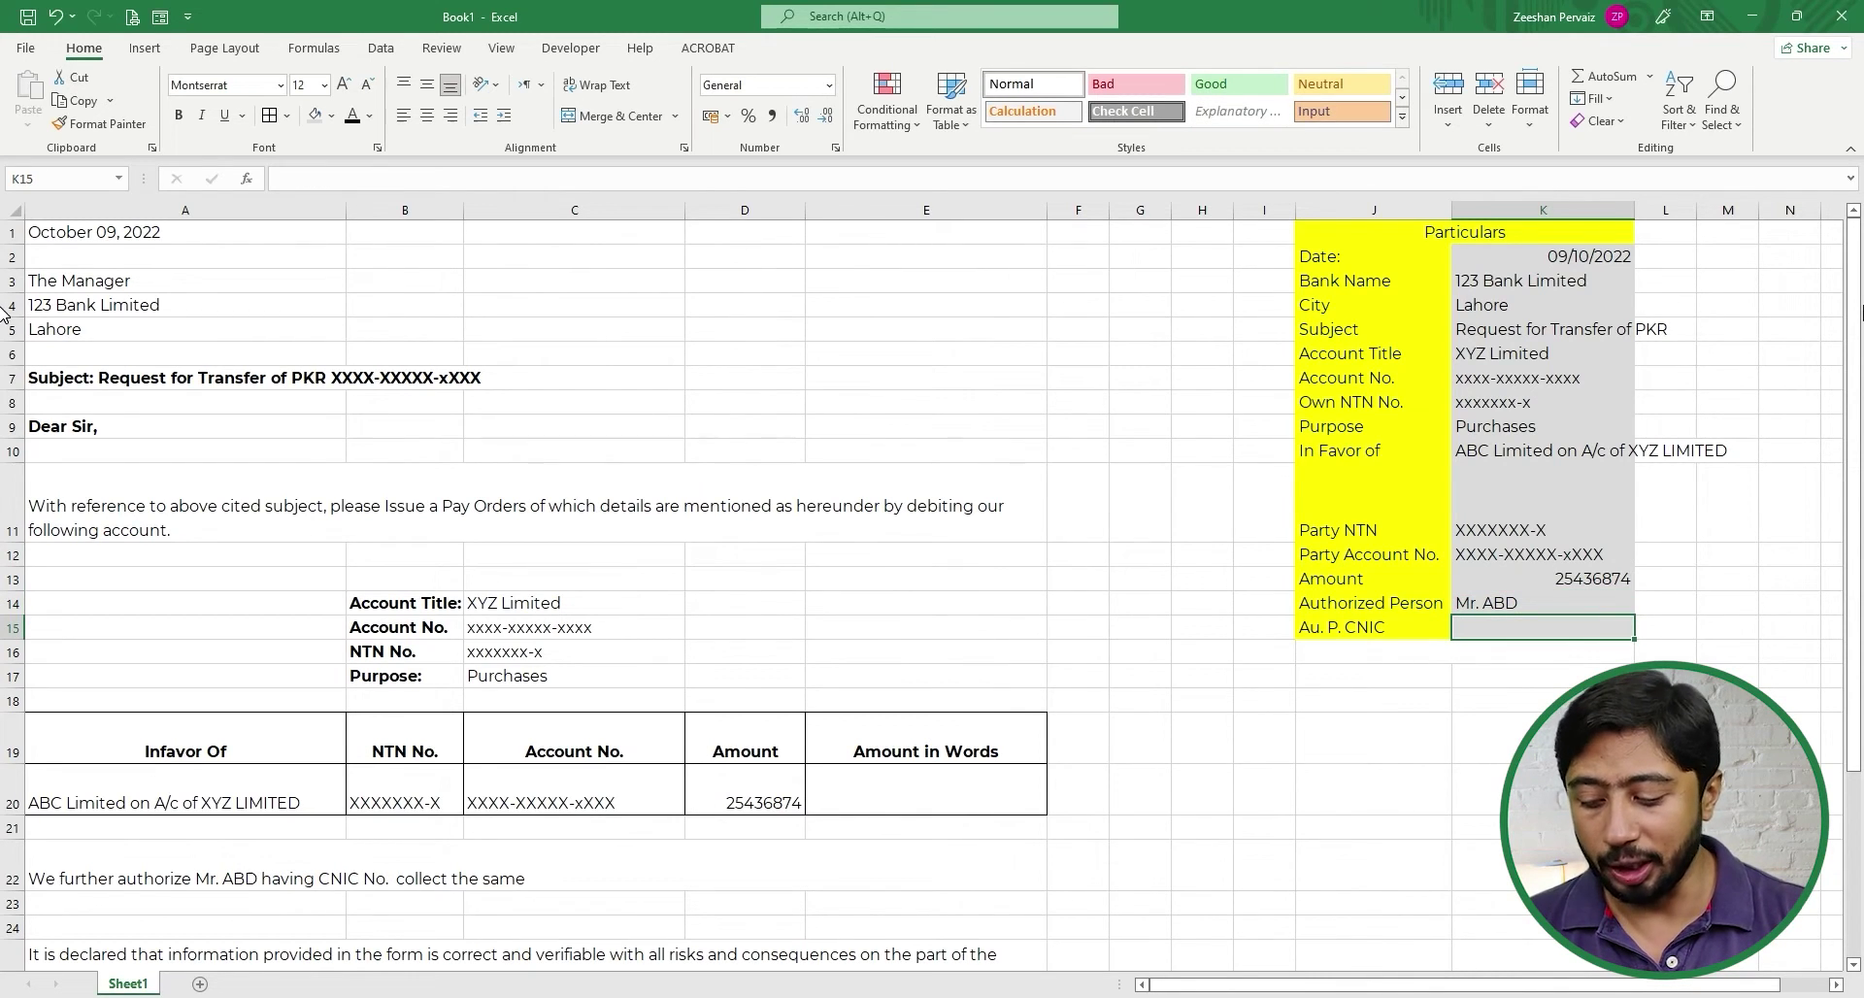
text(3XXX)
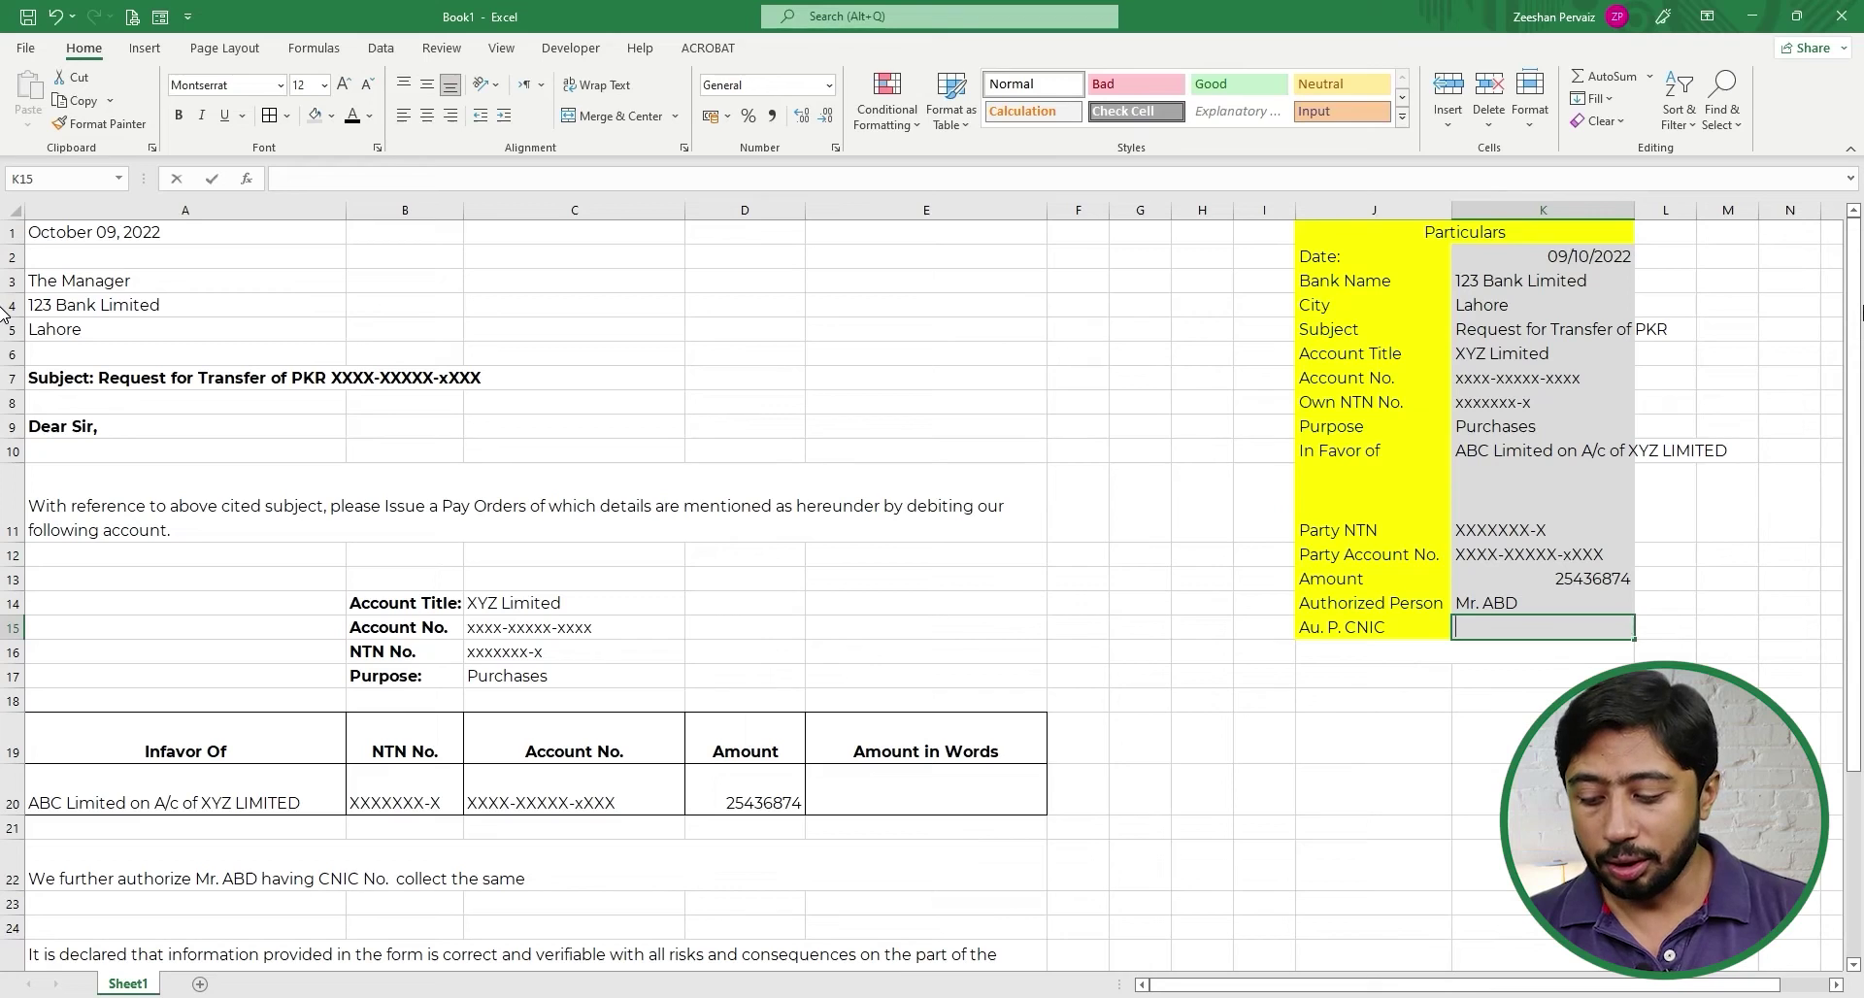
text(XX)
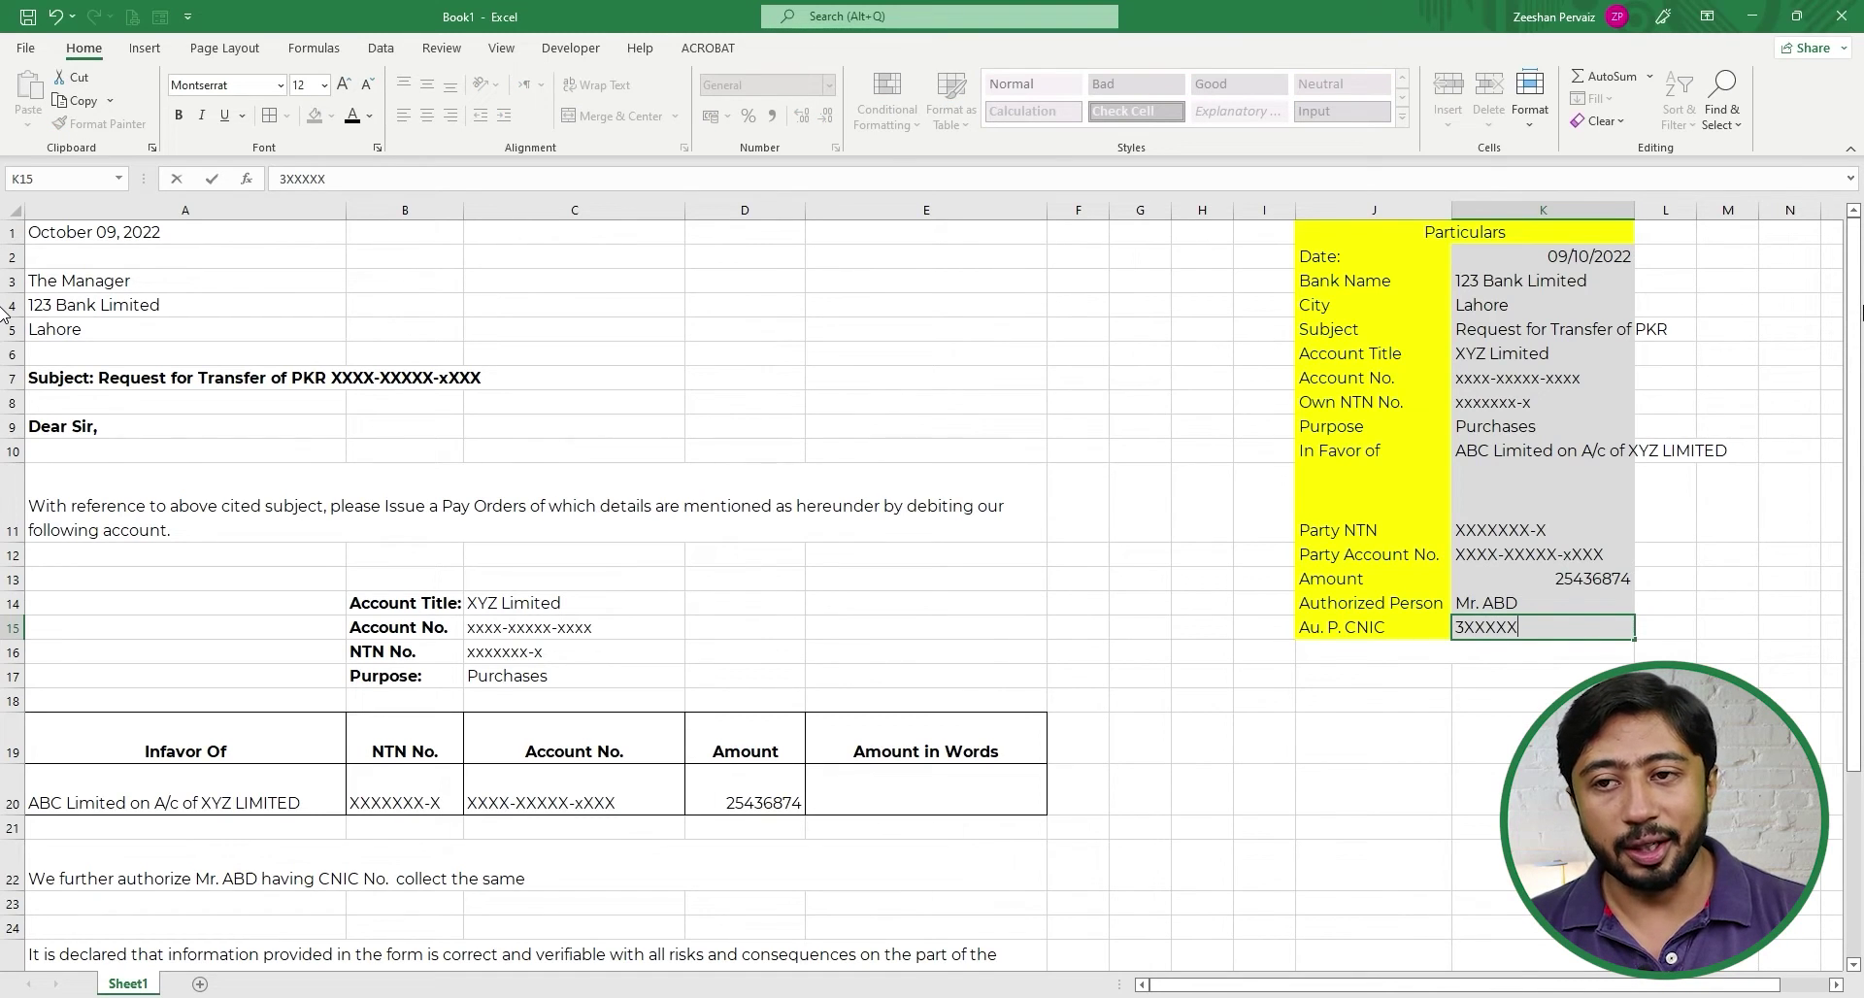
text(-XXXXXXX)
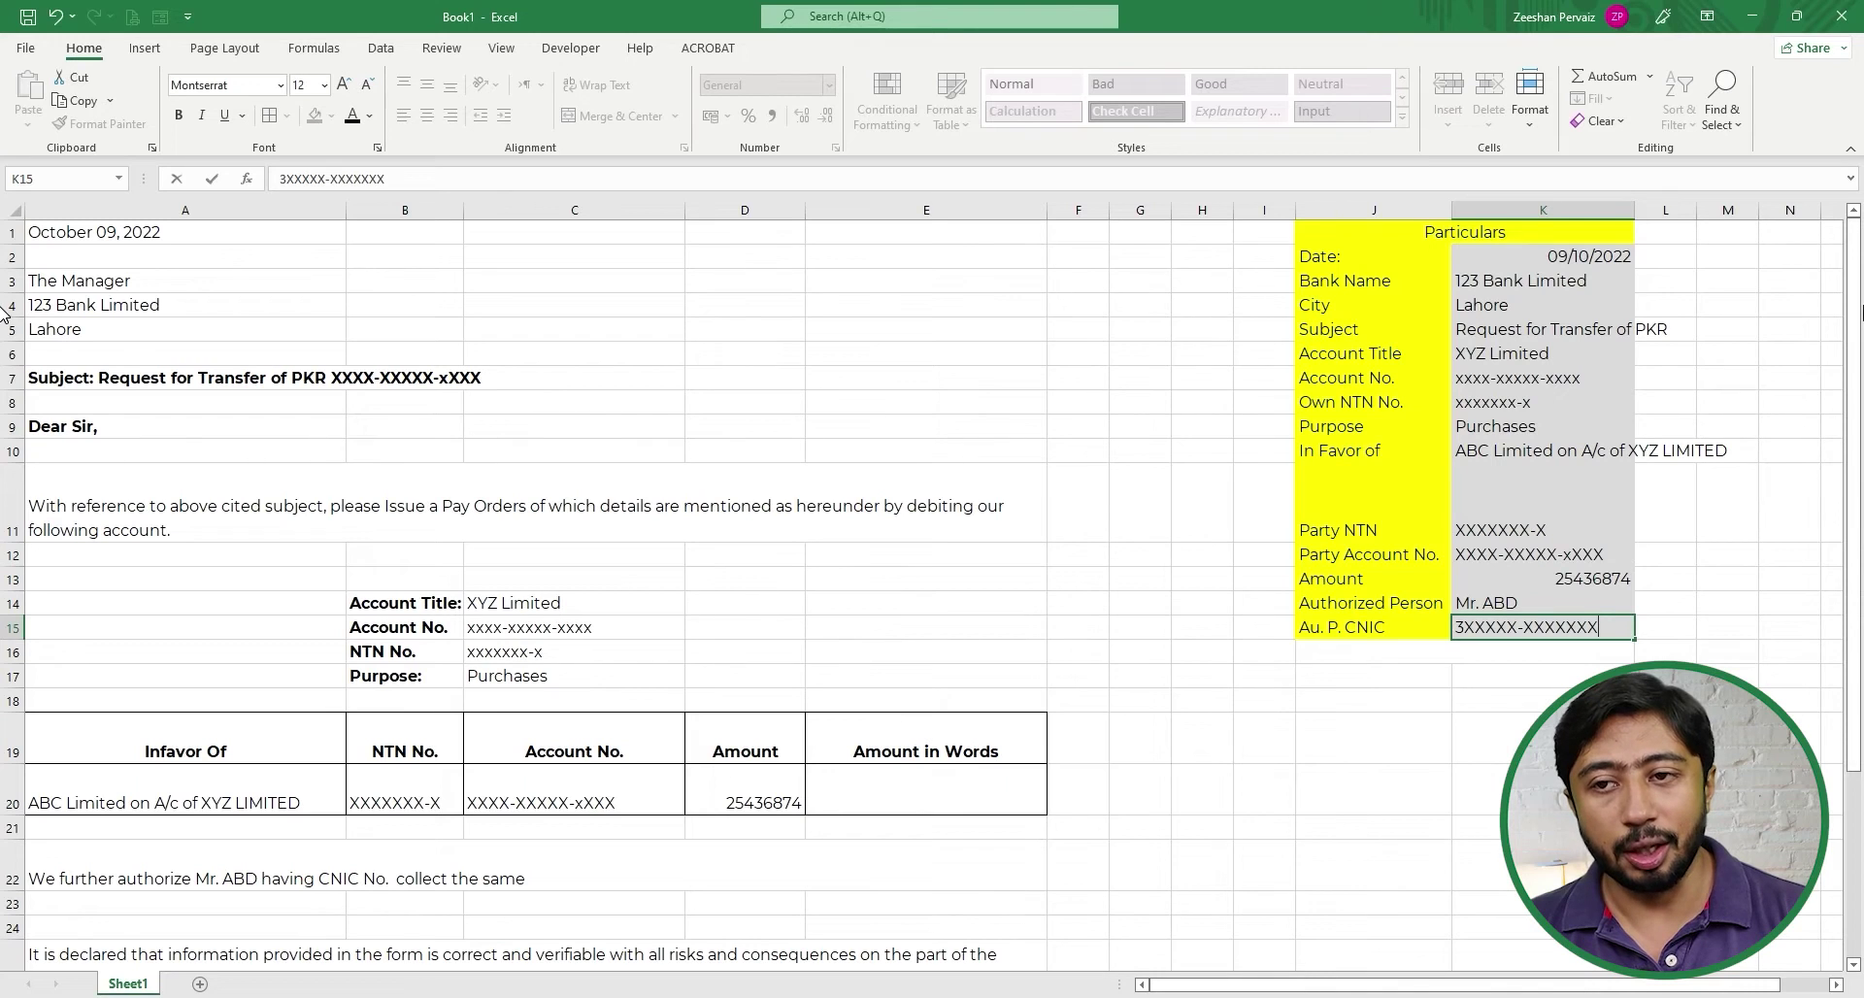
text(-X)
key(ctrl+Return)
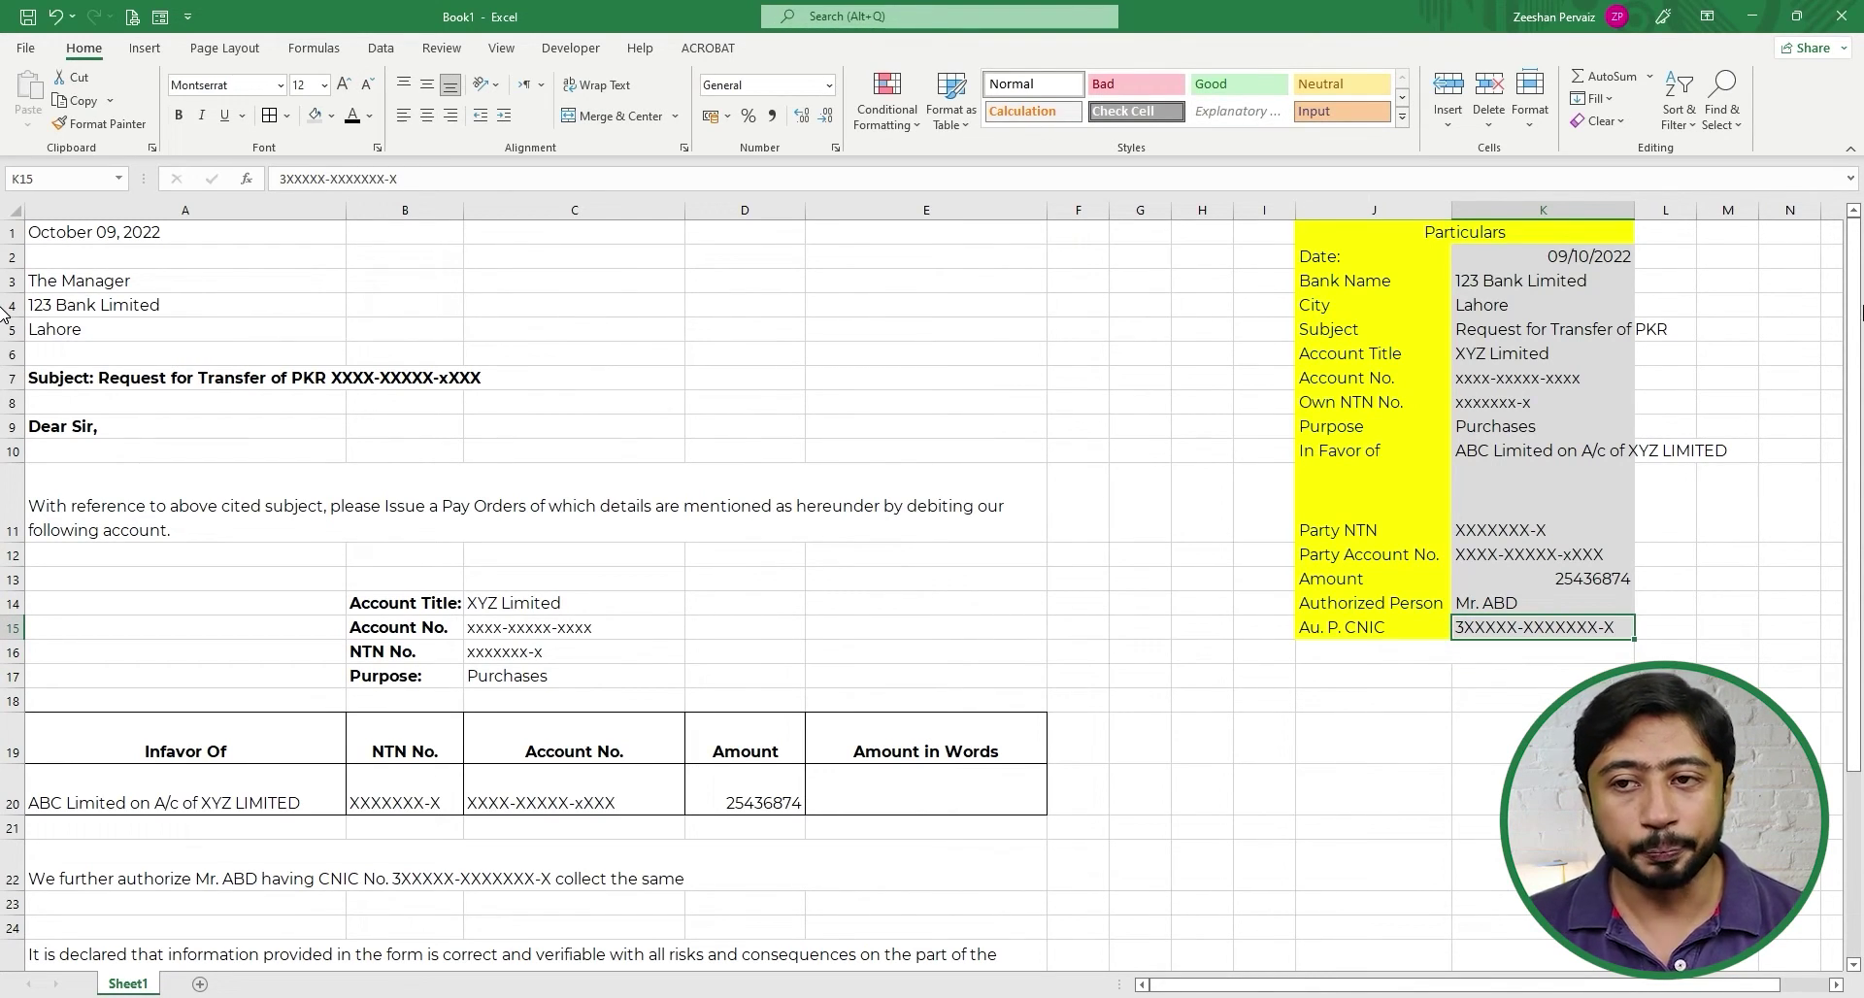
key(Up)
key(Up)
key(Up)
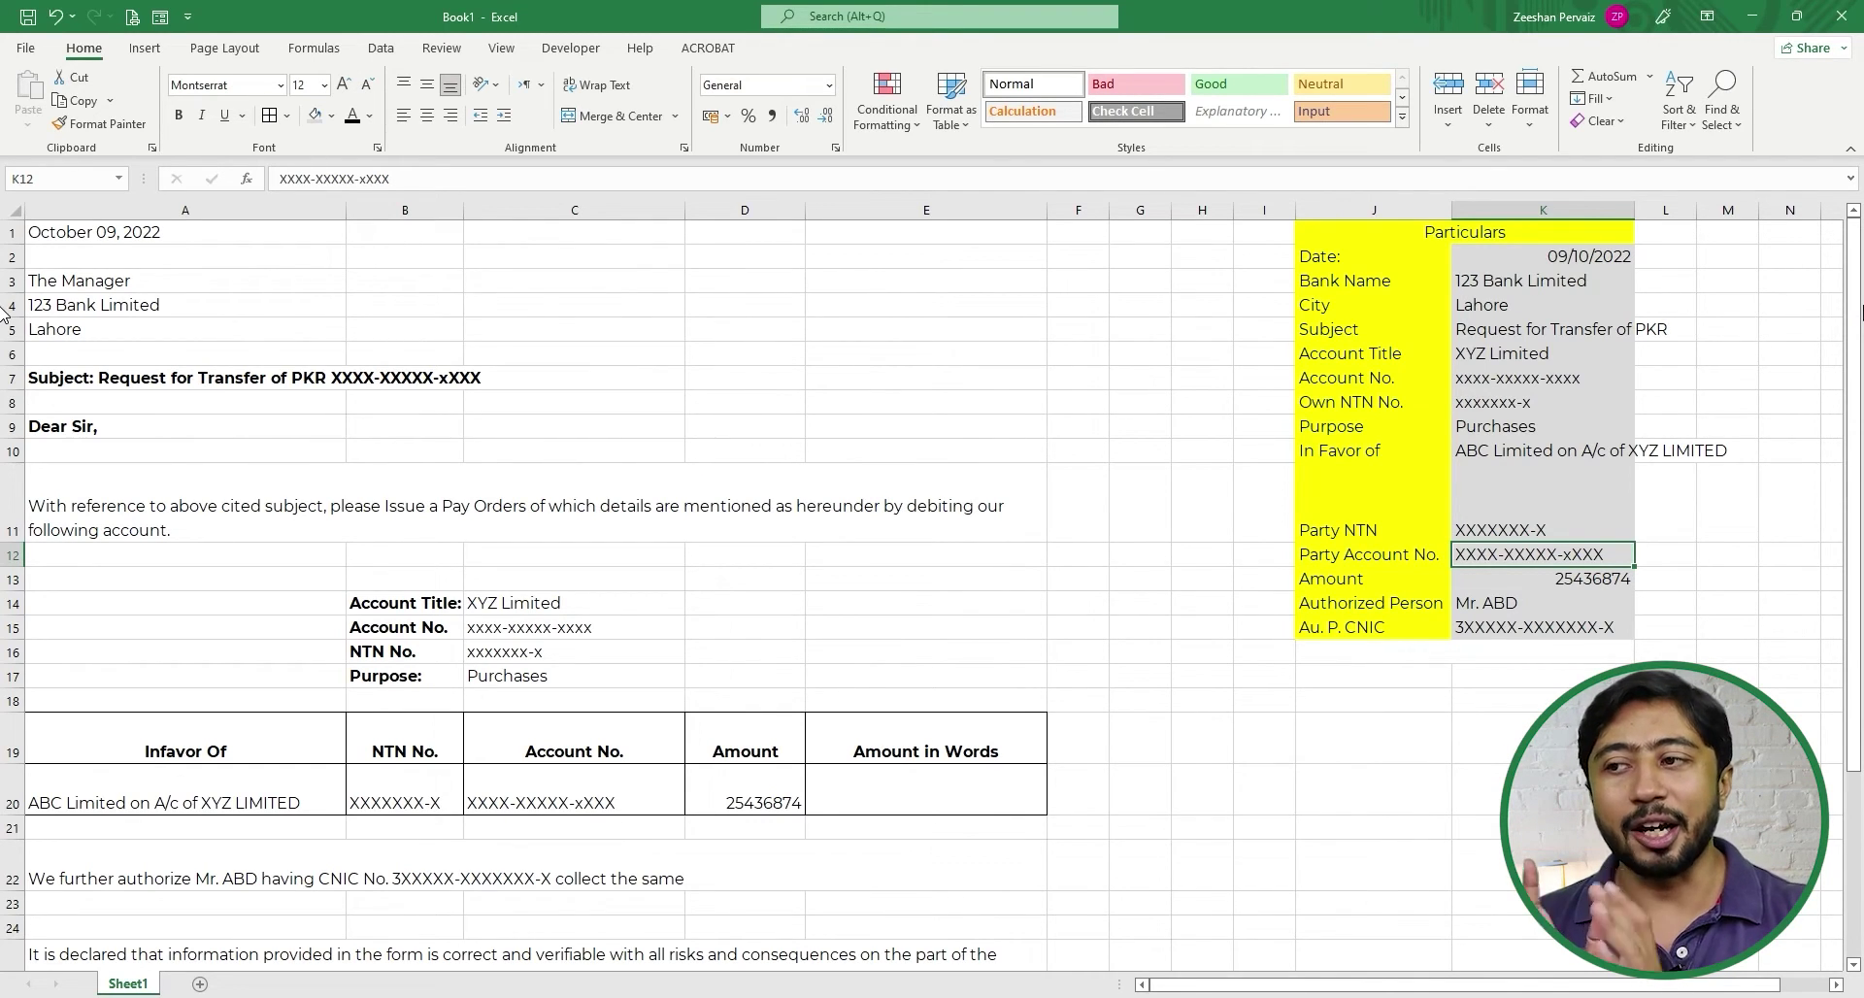
- Wrap the payee name in A20 and vertically centre it
key(Left)
key(Left)
key(Left)
key(Left)
key(Left)
key(Left)
key(Left)
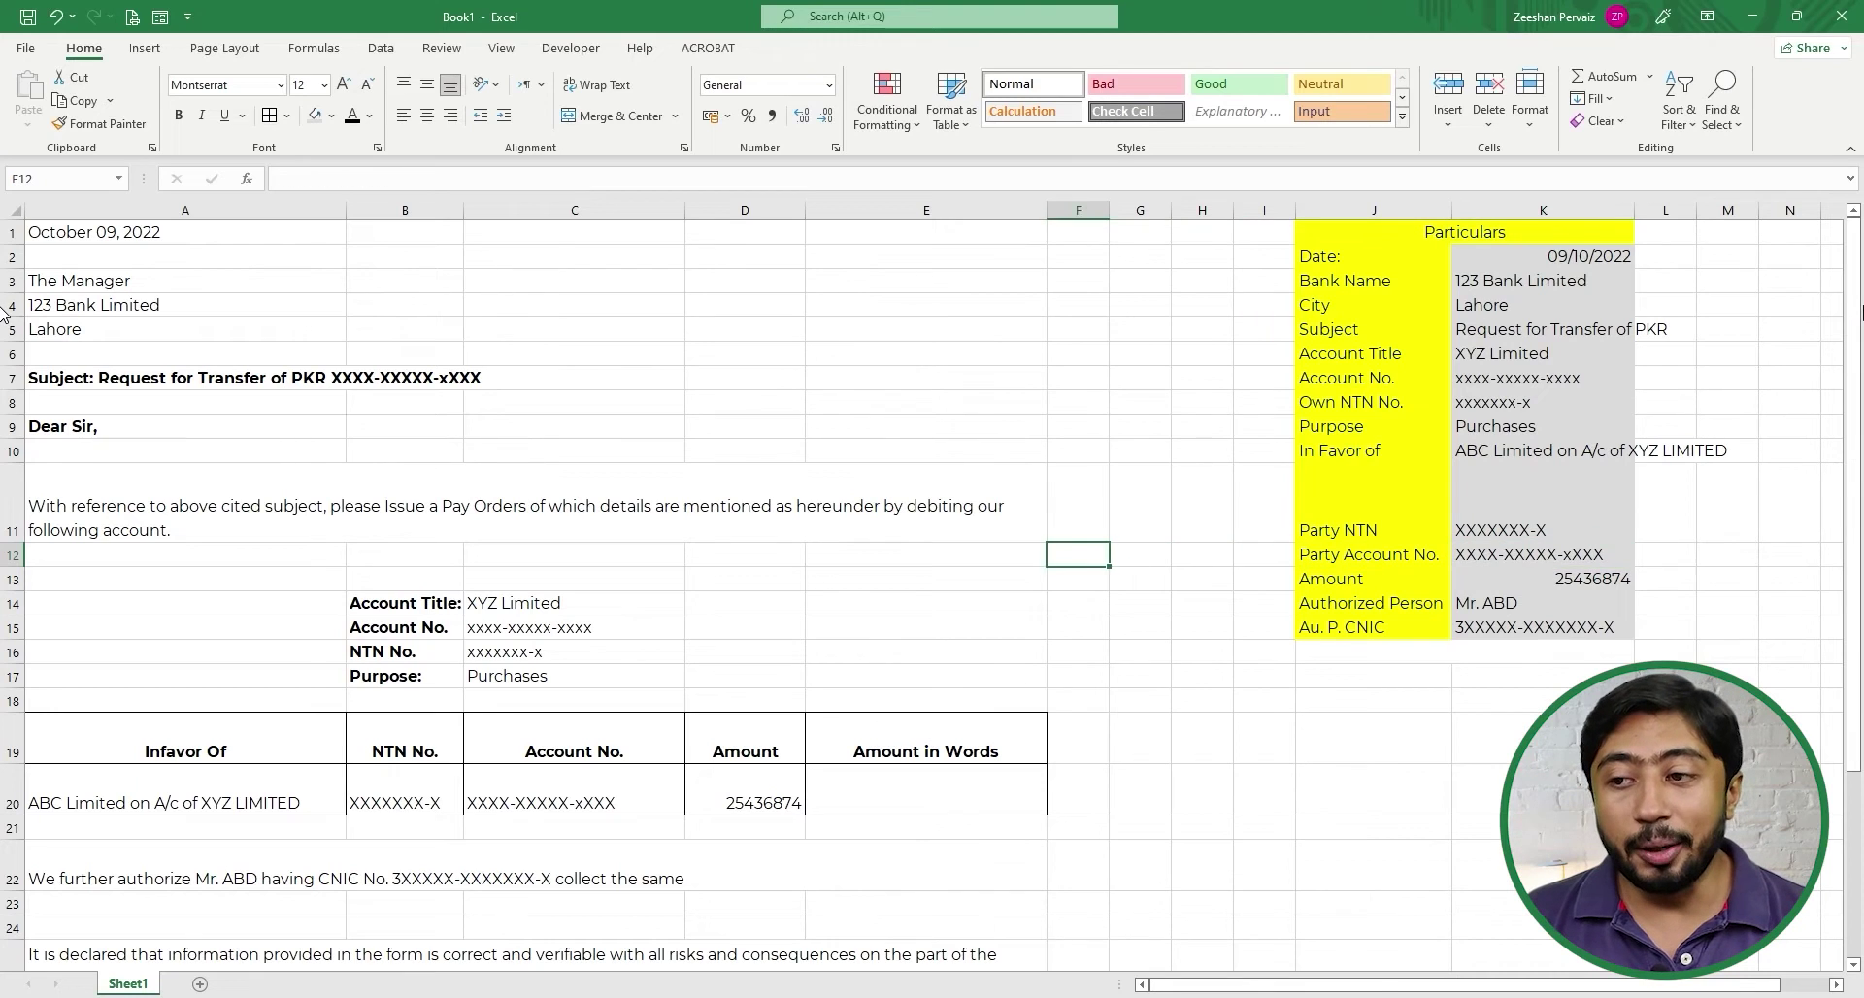
key(Down)
key(Down)
key(Down)
key(Down)
key(Down)
key(Down)
key(Down)
key(Down)
key(Down)
key(Down)
key(Up)
key(Up)
key(Up)
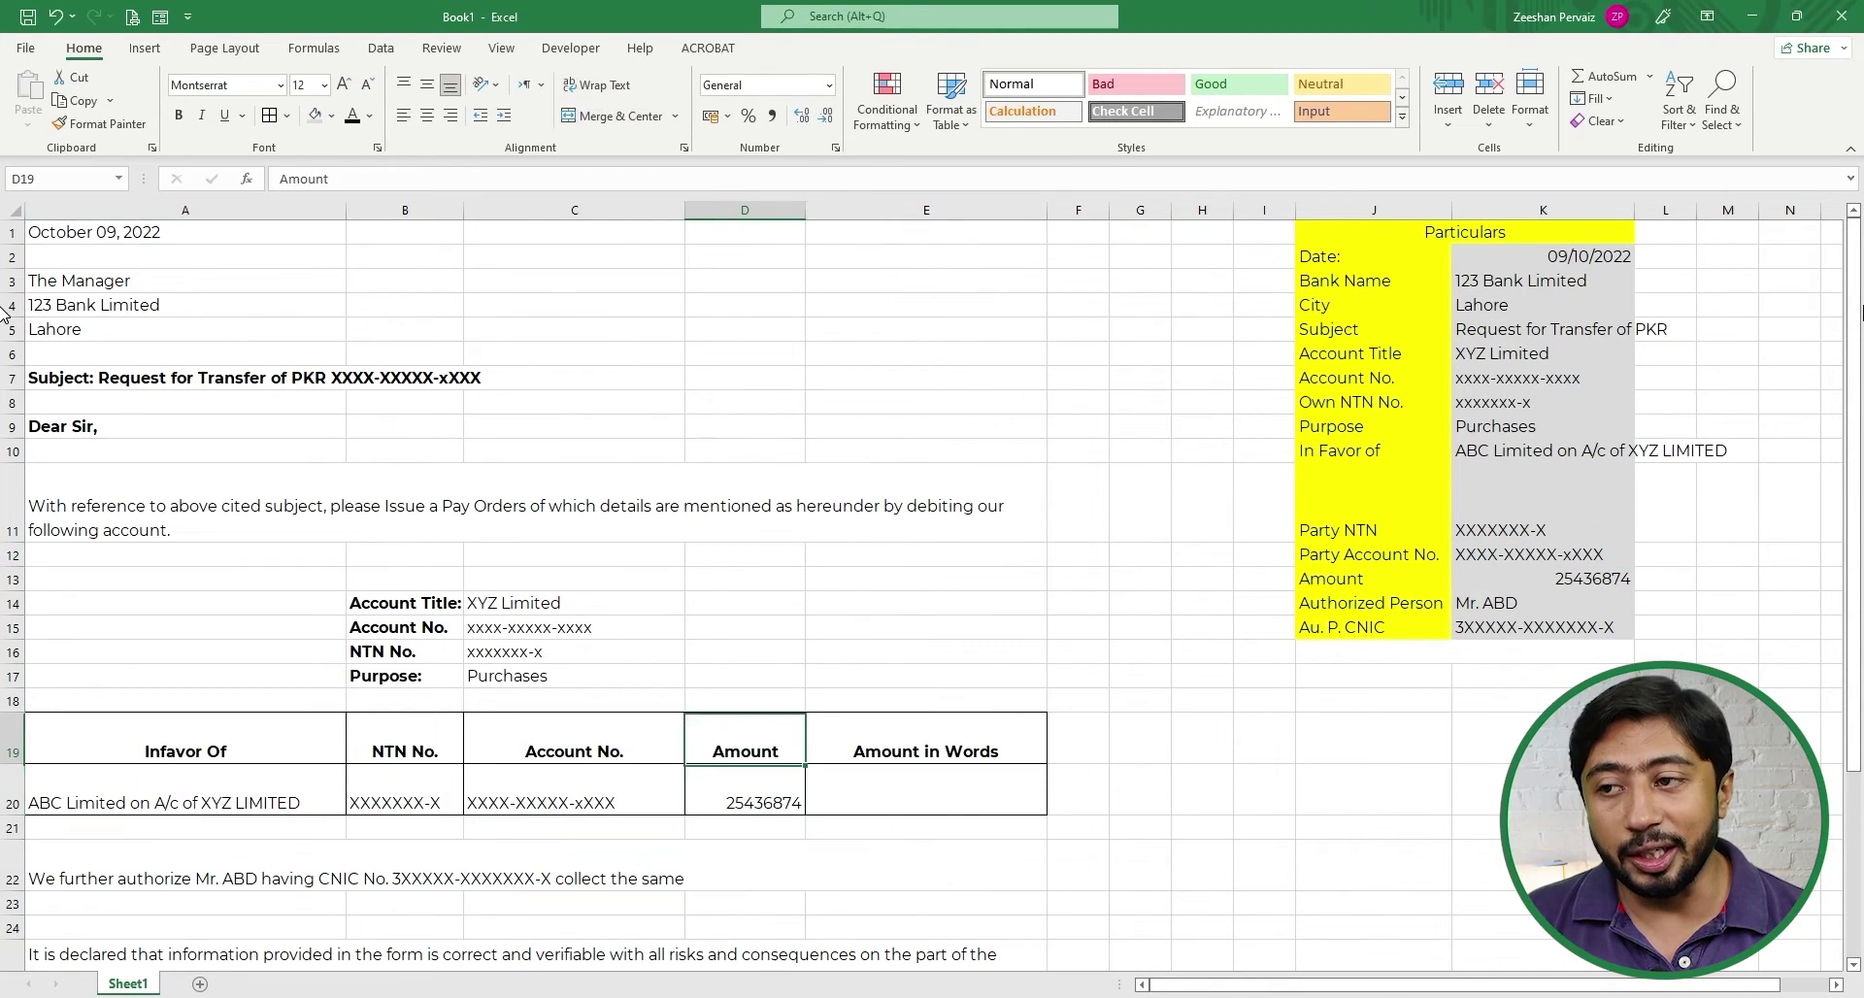
key(Left)
key(Left)
key(Left)
key(Down)
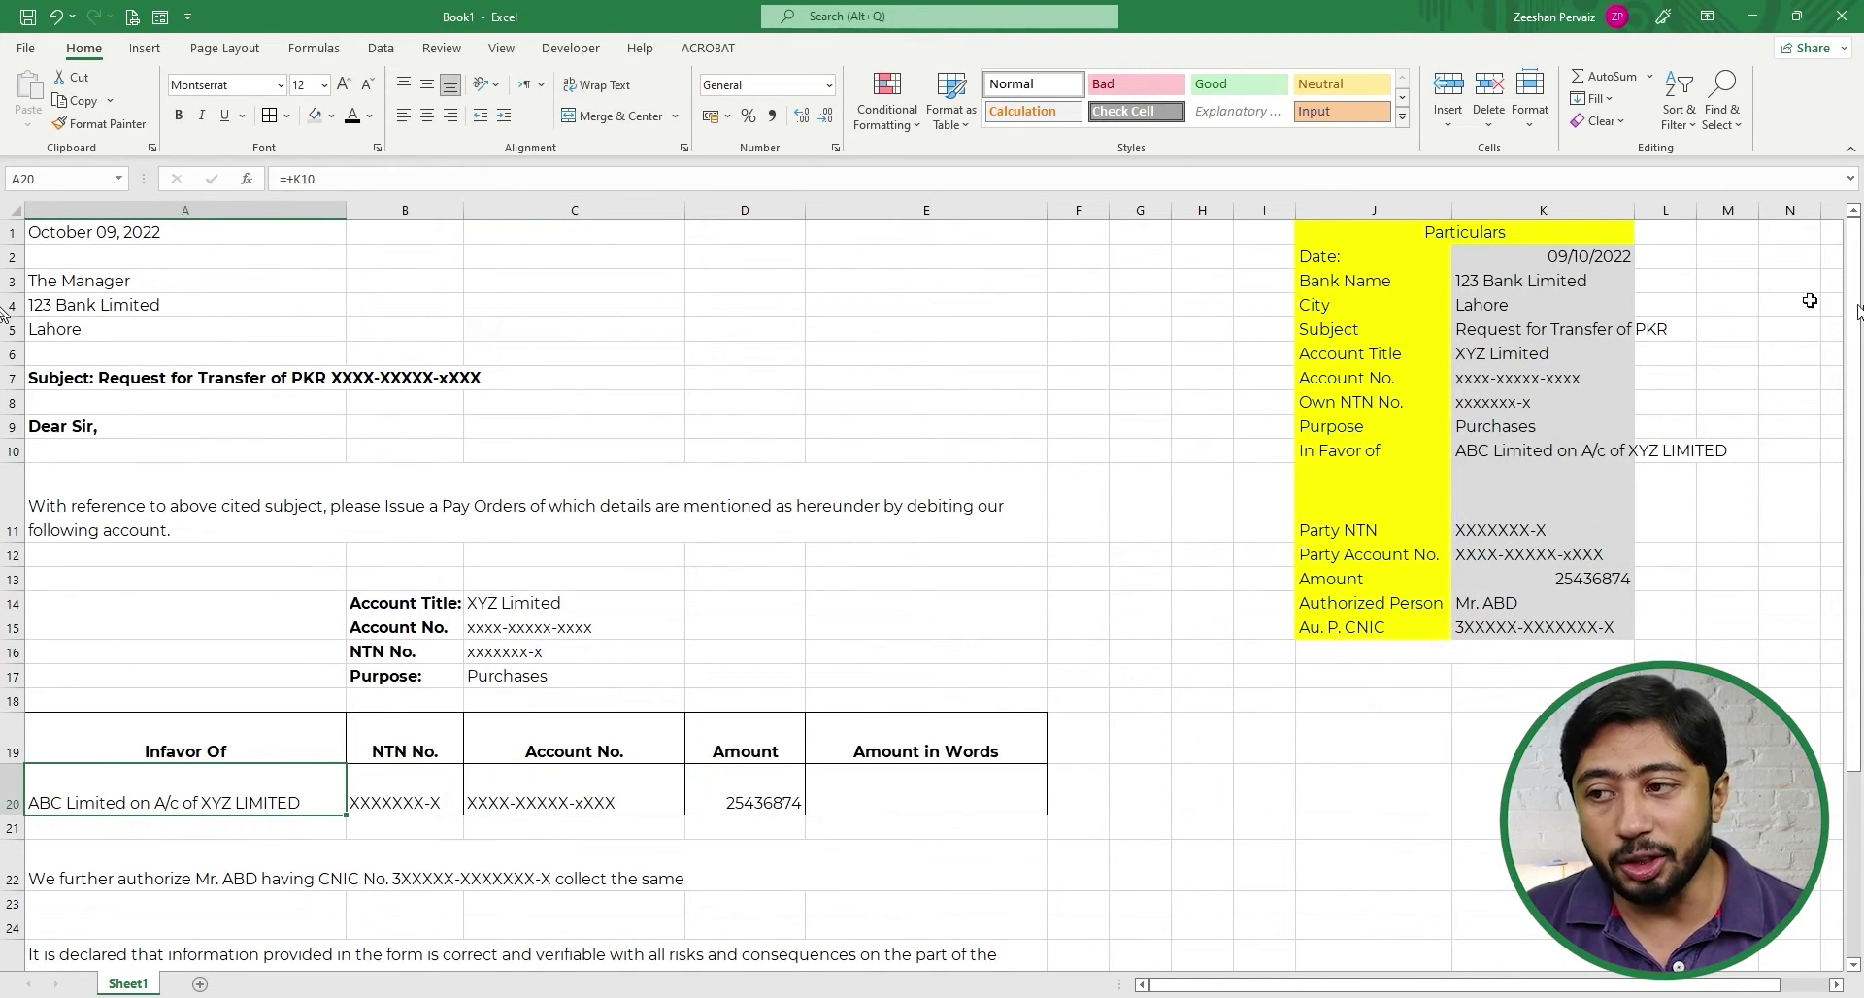
click(598, 84)
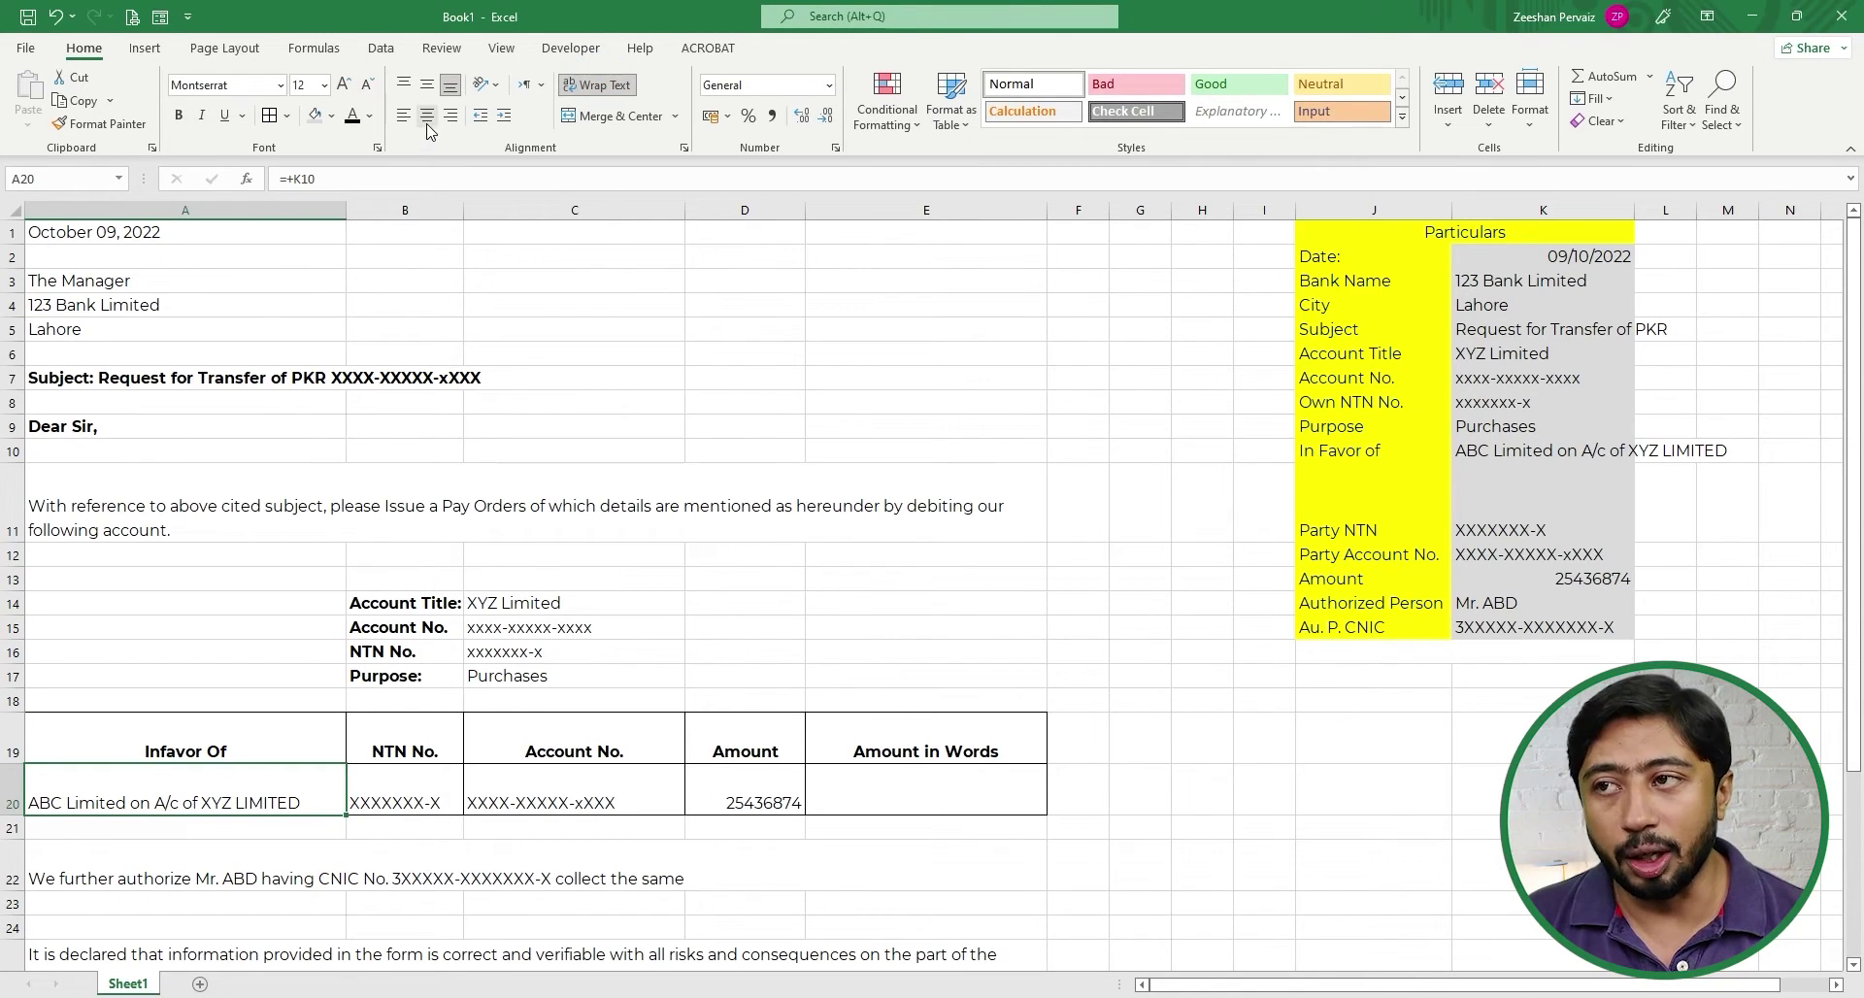
click(427, 87)
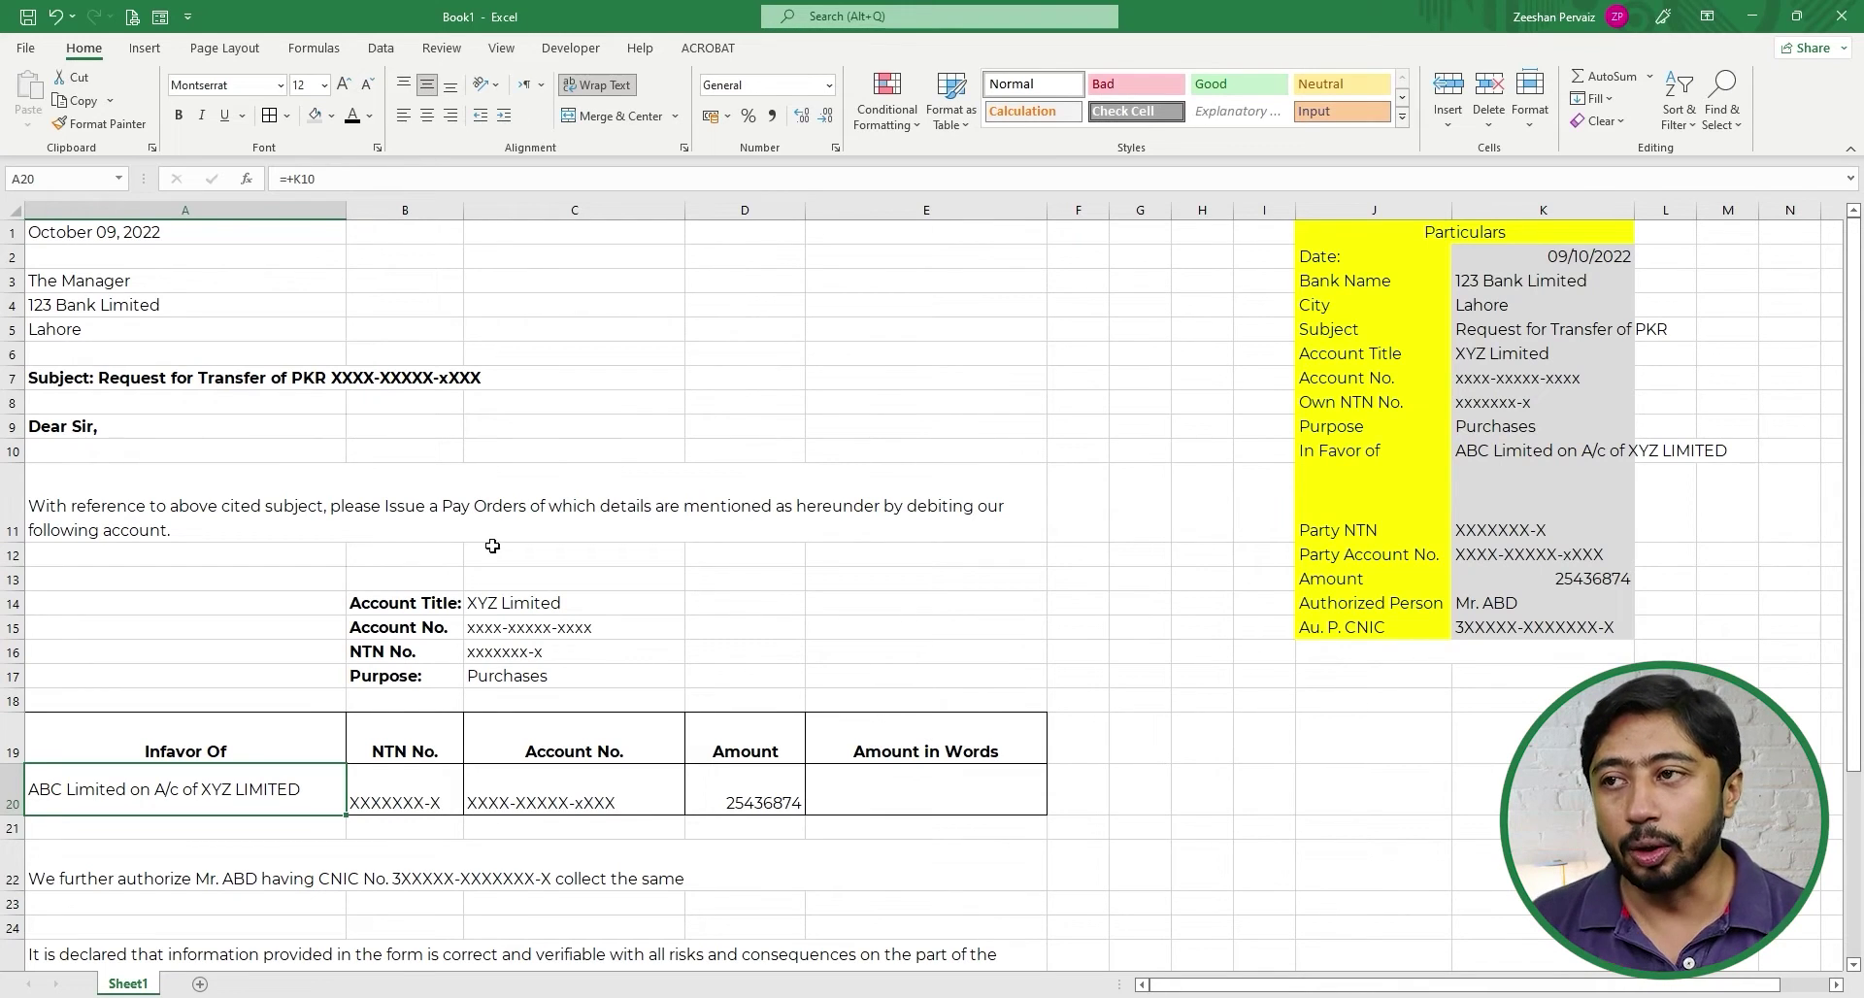
- Vertically centre the NTN in B20 and the account, amount and words cells C20:E20
click(430, 779)
click(428, 85)
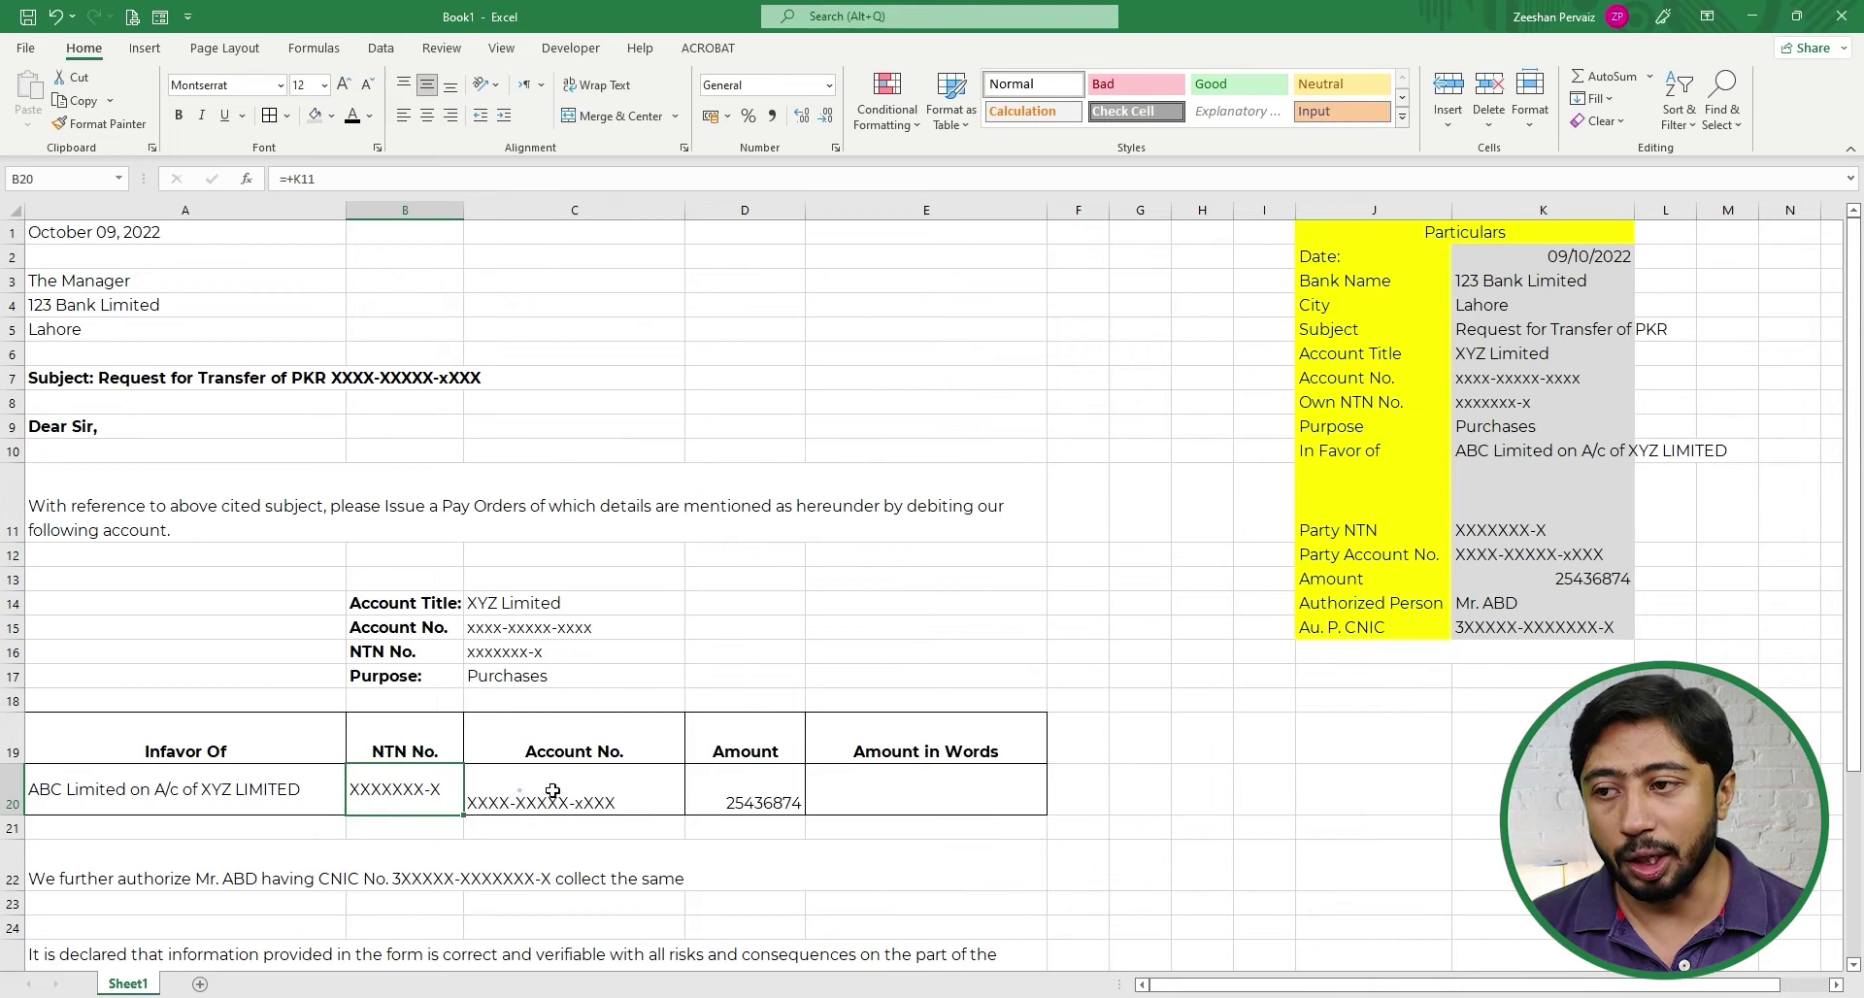
drag(546, 786, 844, 790)
click(427, 85)
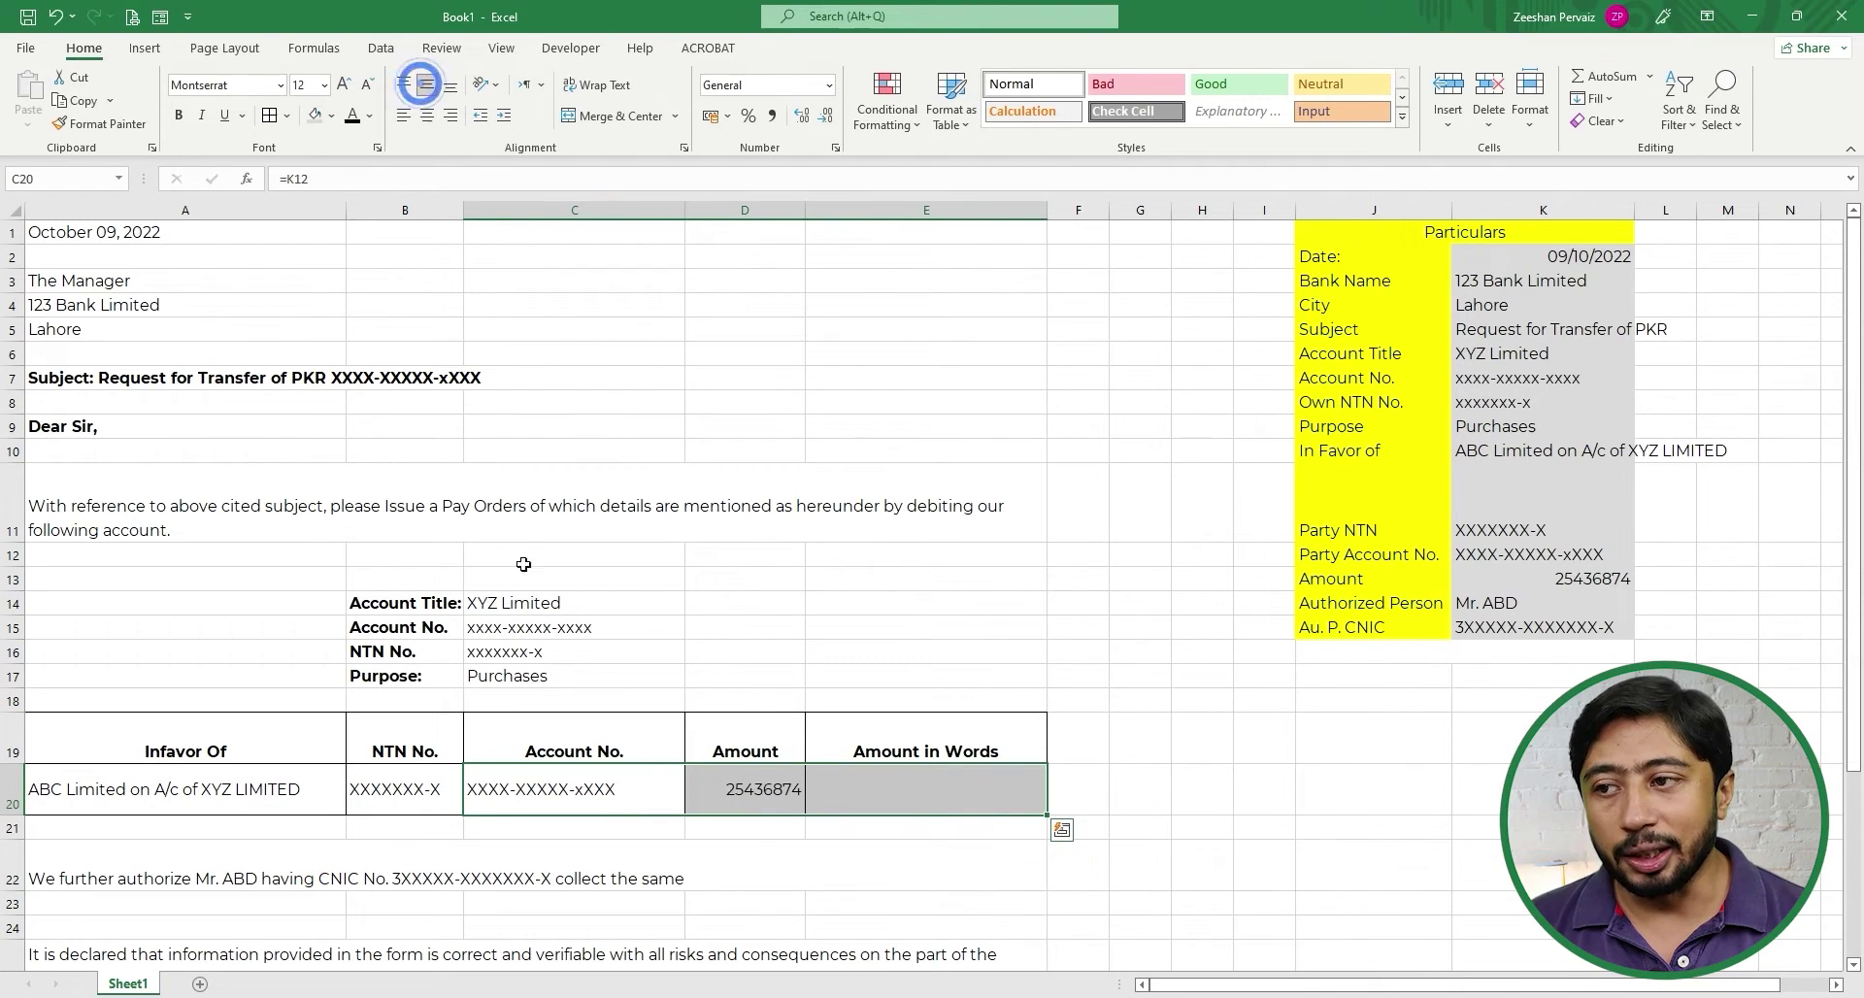
click(782, 784)
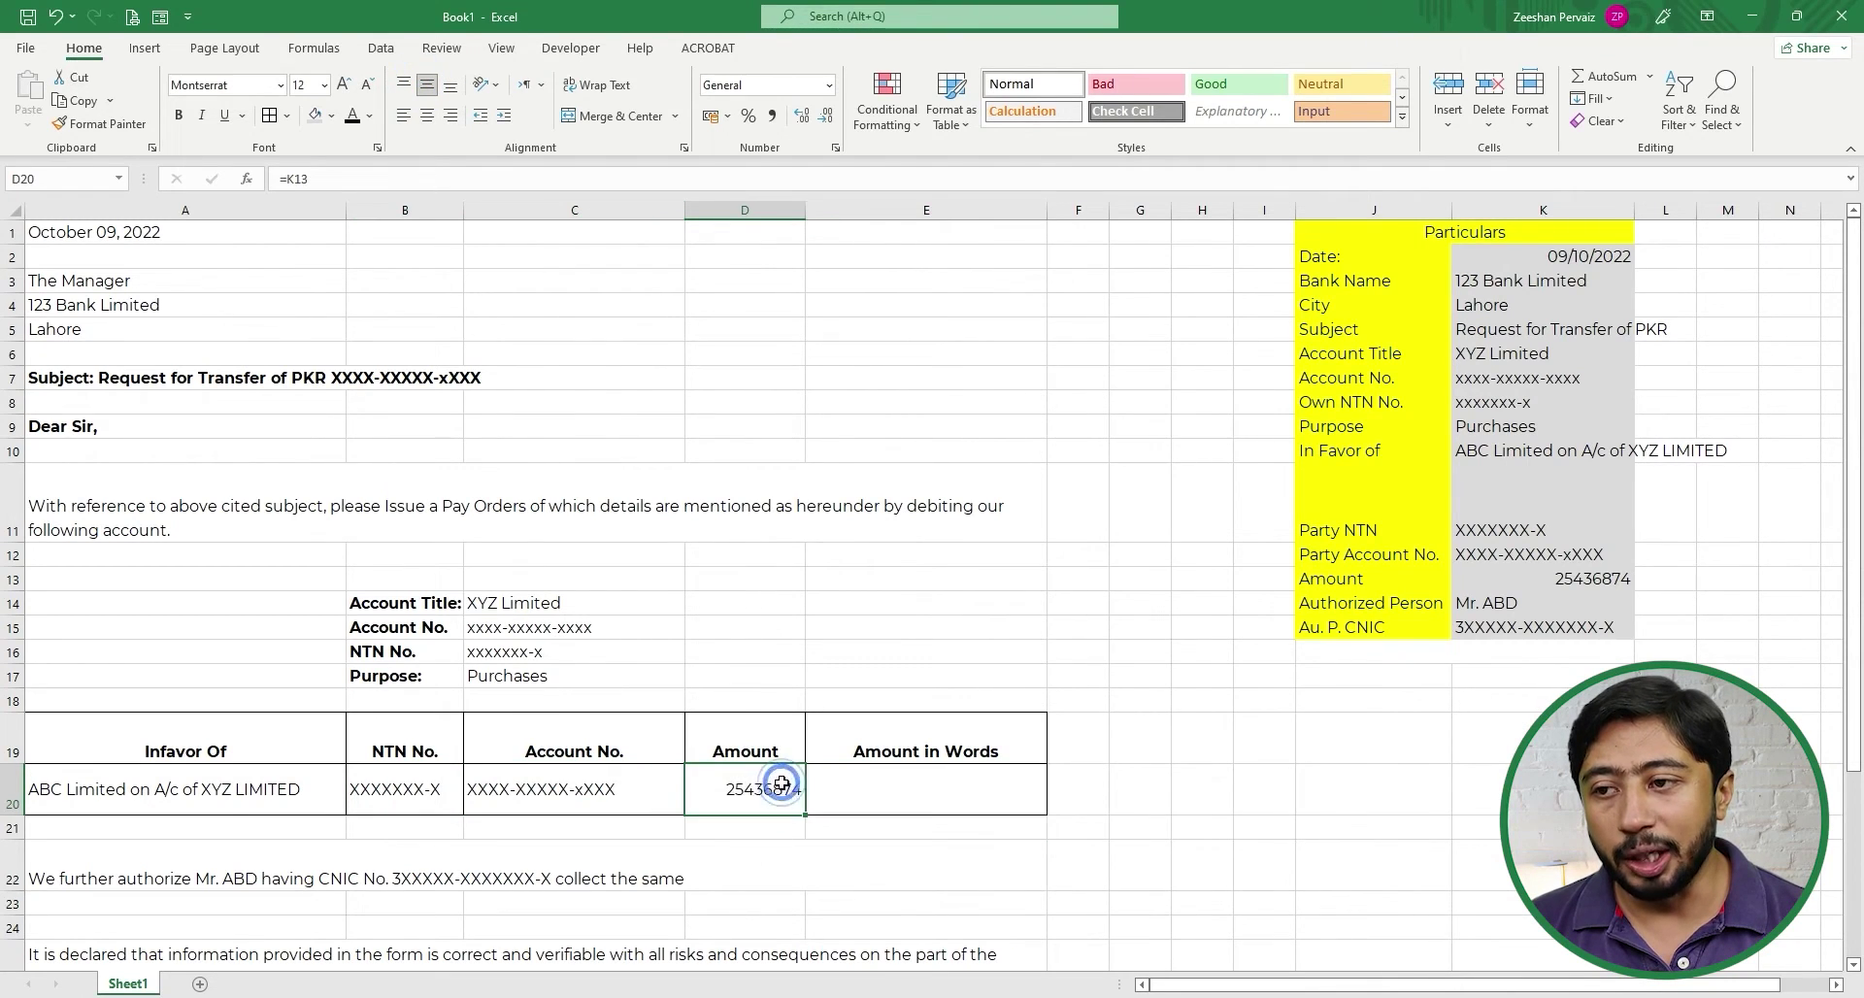
- Format the amount in D20 as 25,436,874 with comma style and no decimals
click(727, 116)
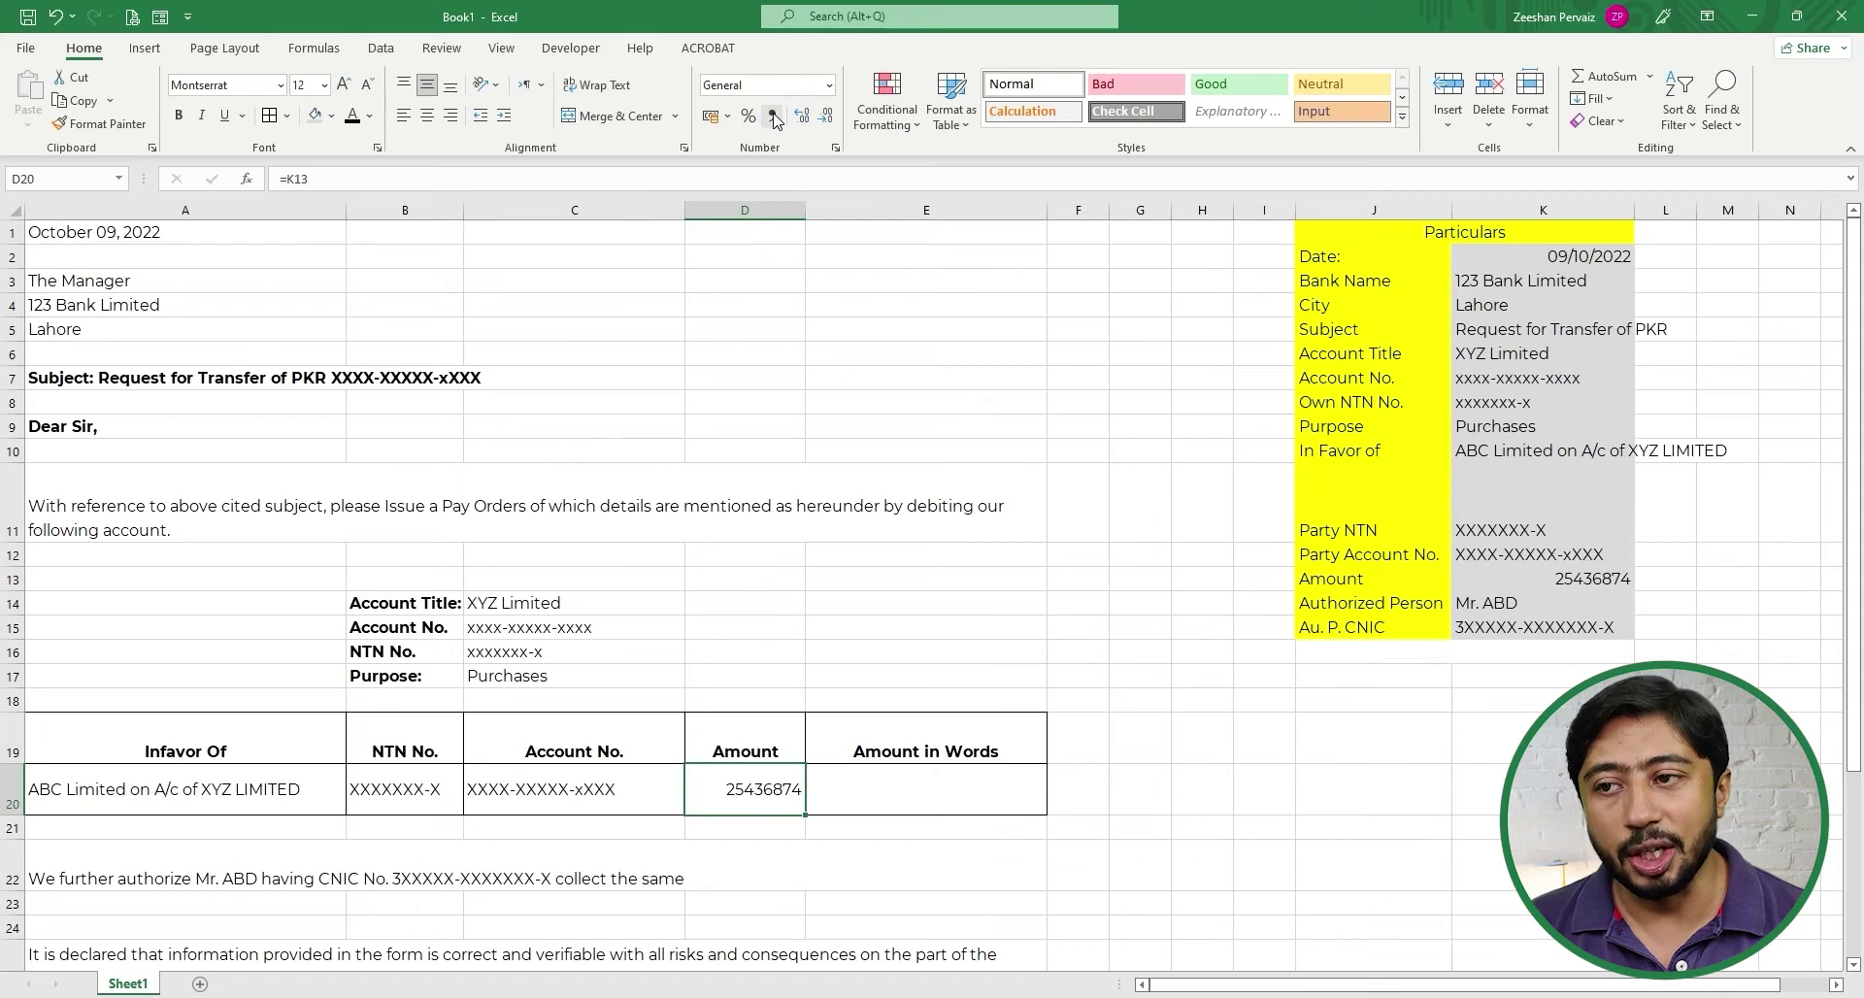
click(771, 114)
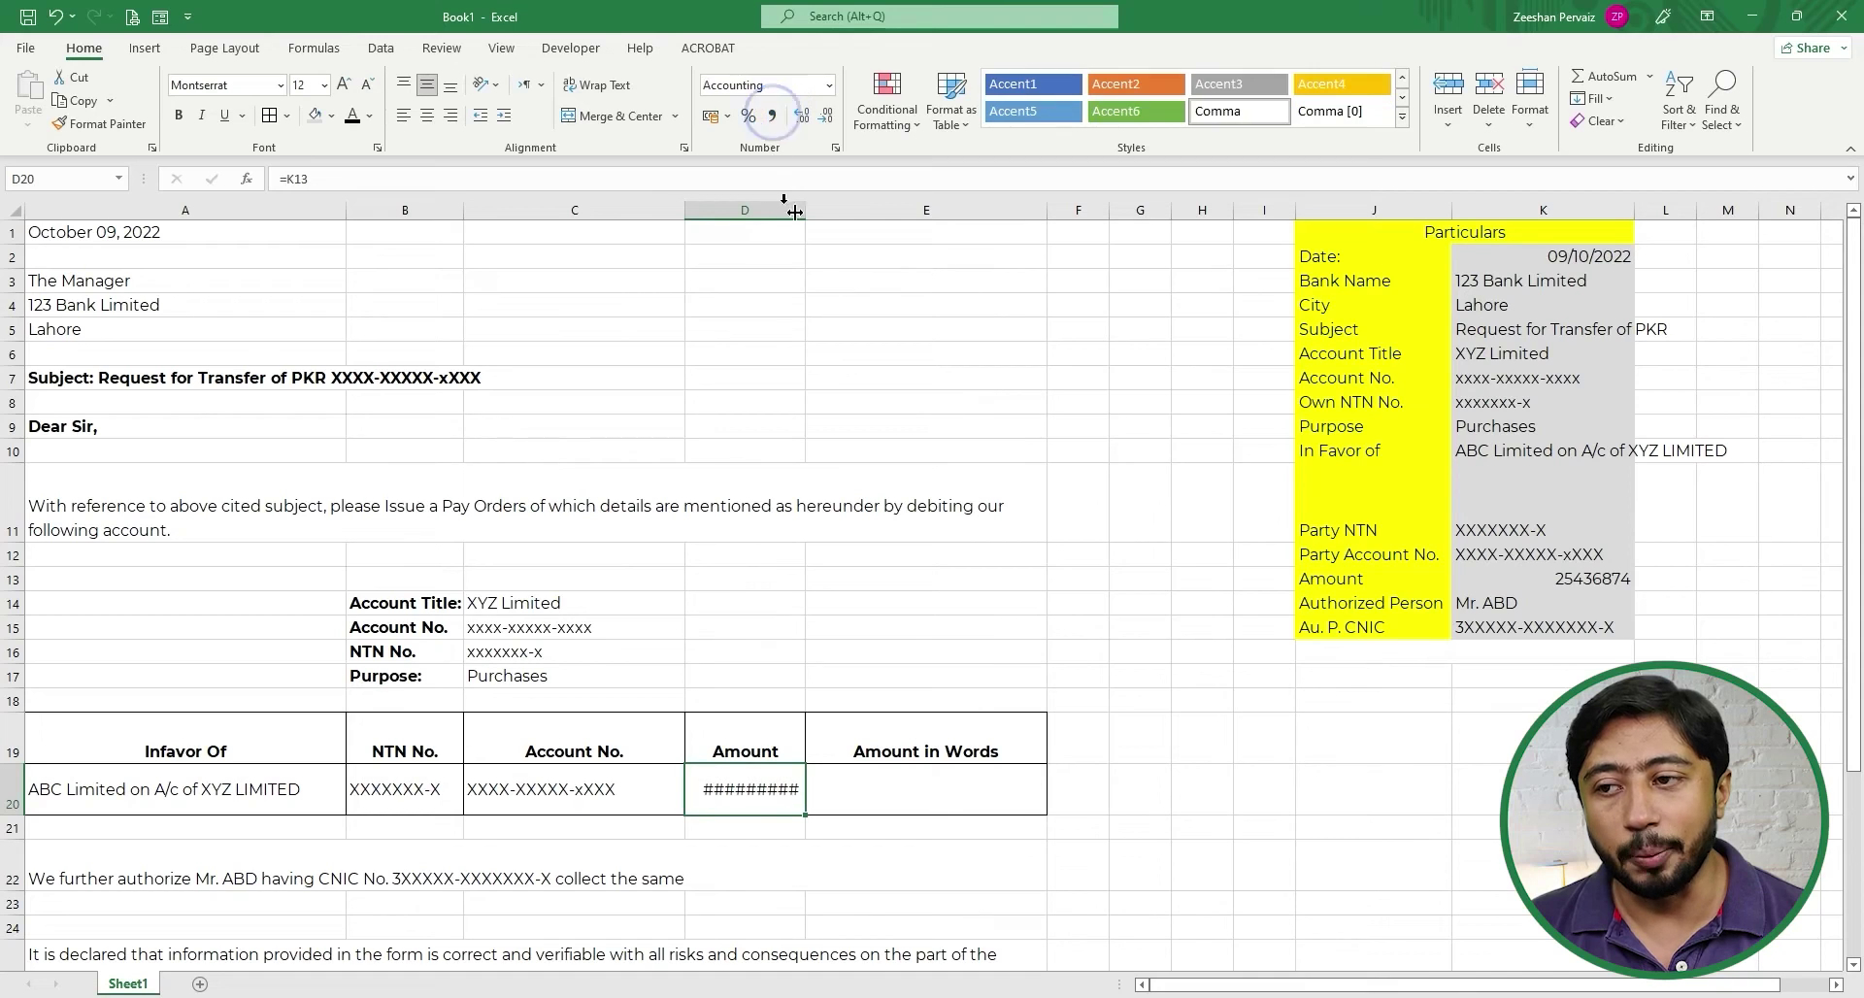
click(825, 115)
click(825, 115)
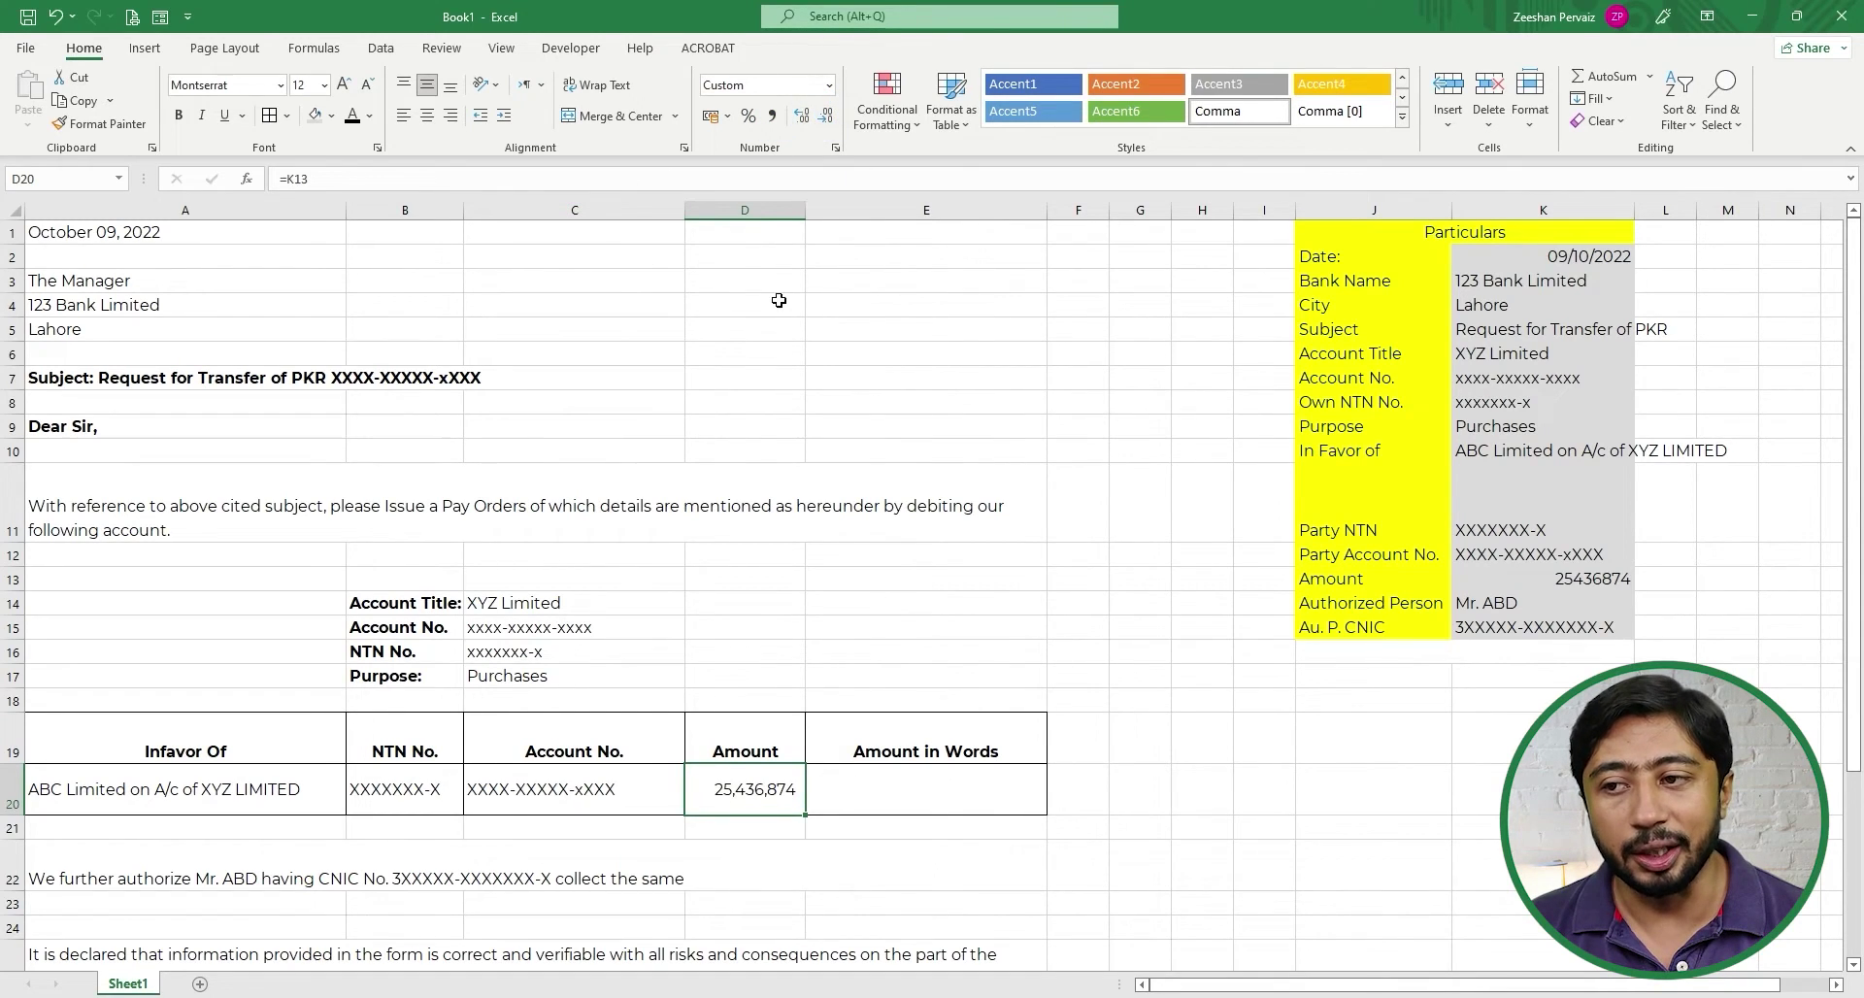
- Autofit columns C and D to their contents and widen column E for the amount in words
double_click(804, 206)
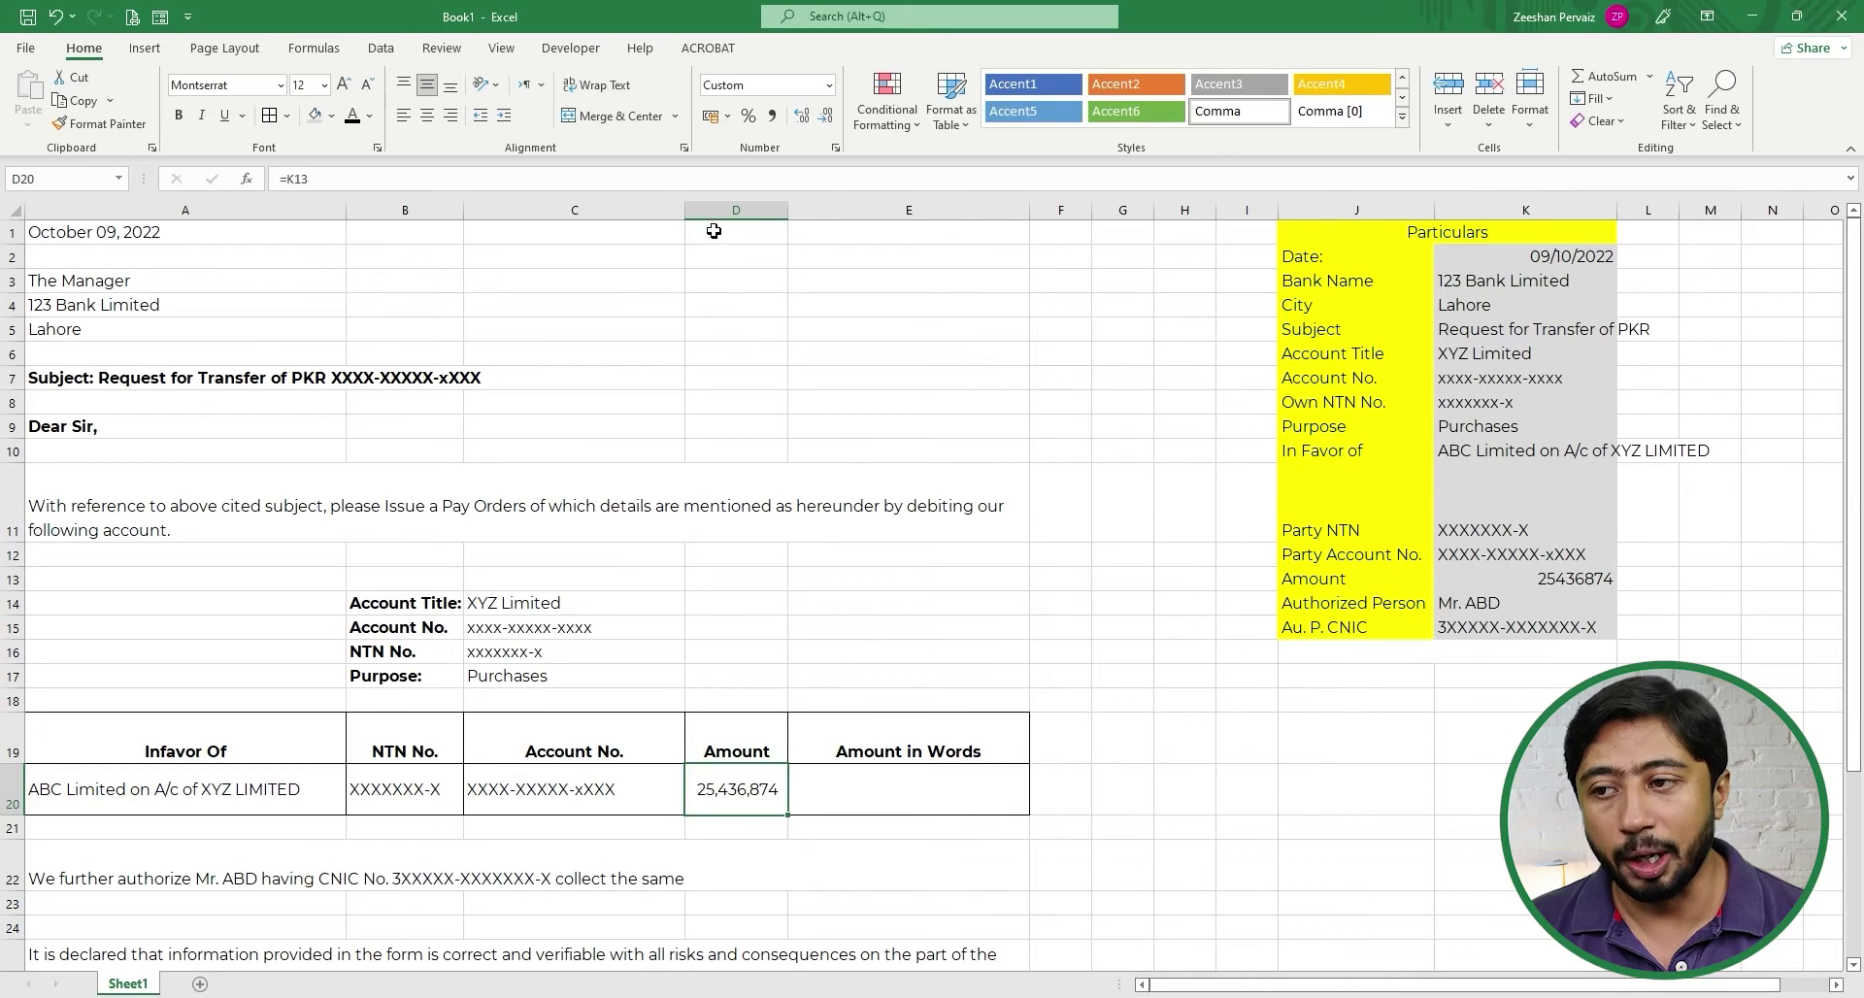
double_click(684, 209)
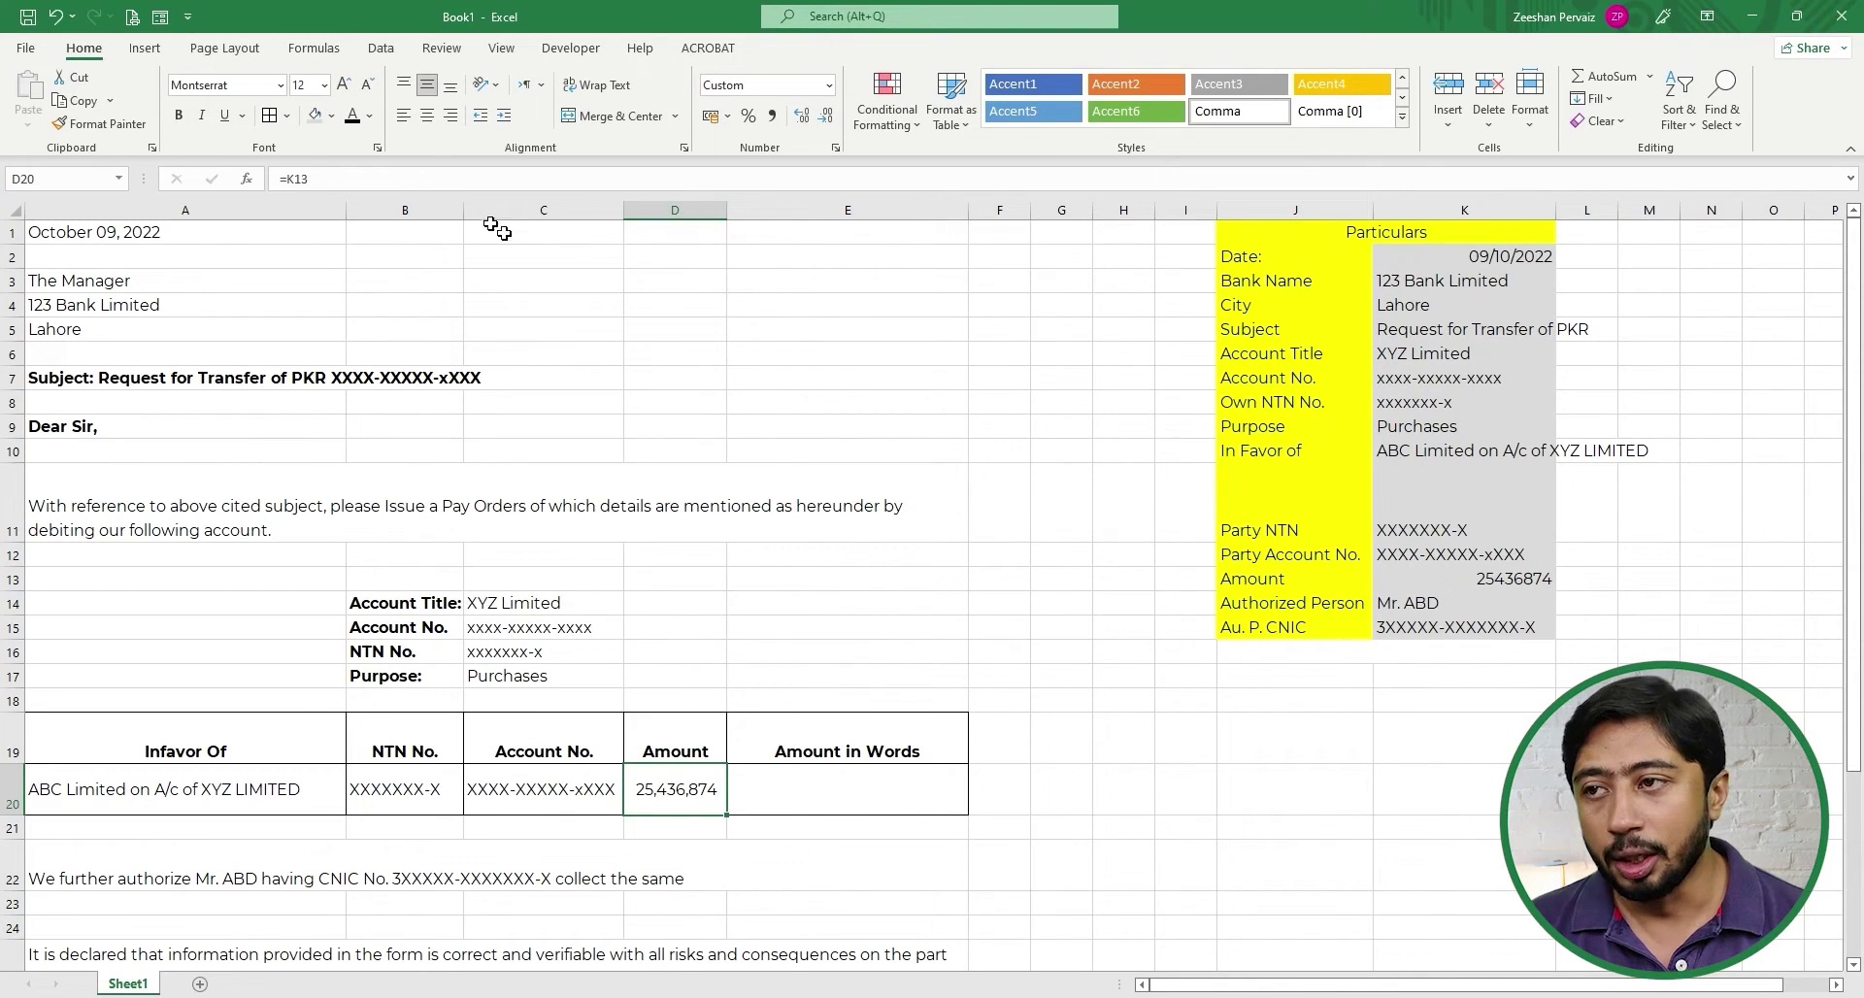
double_click(462, 209)
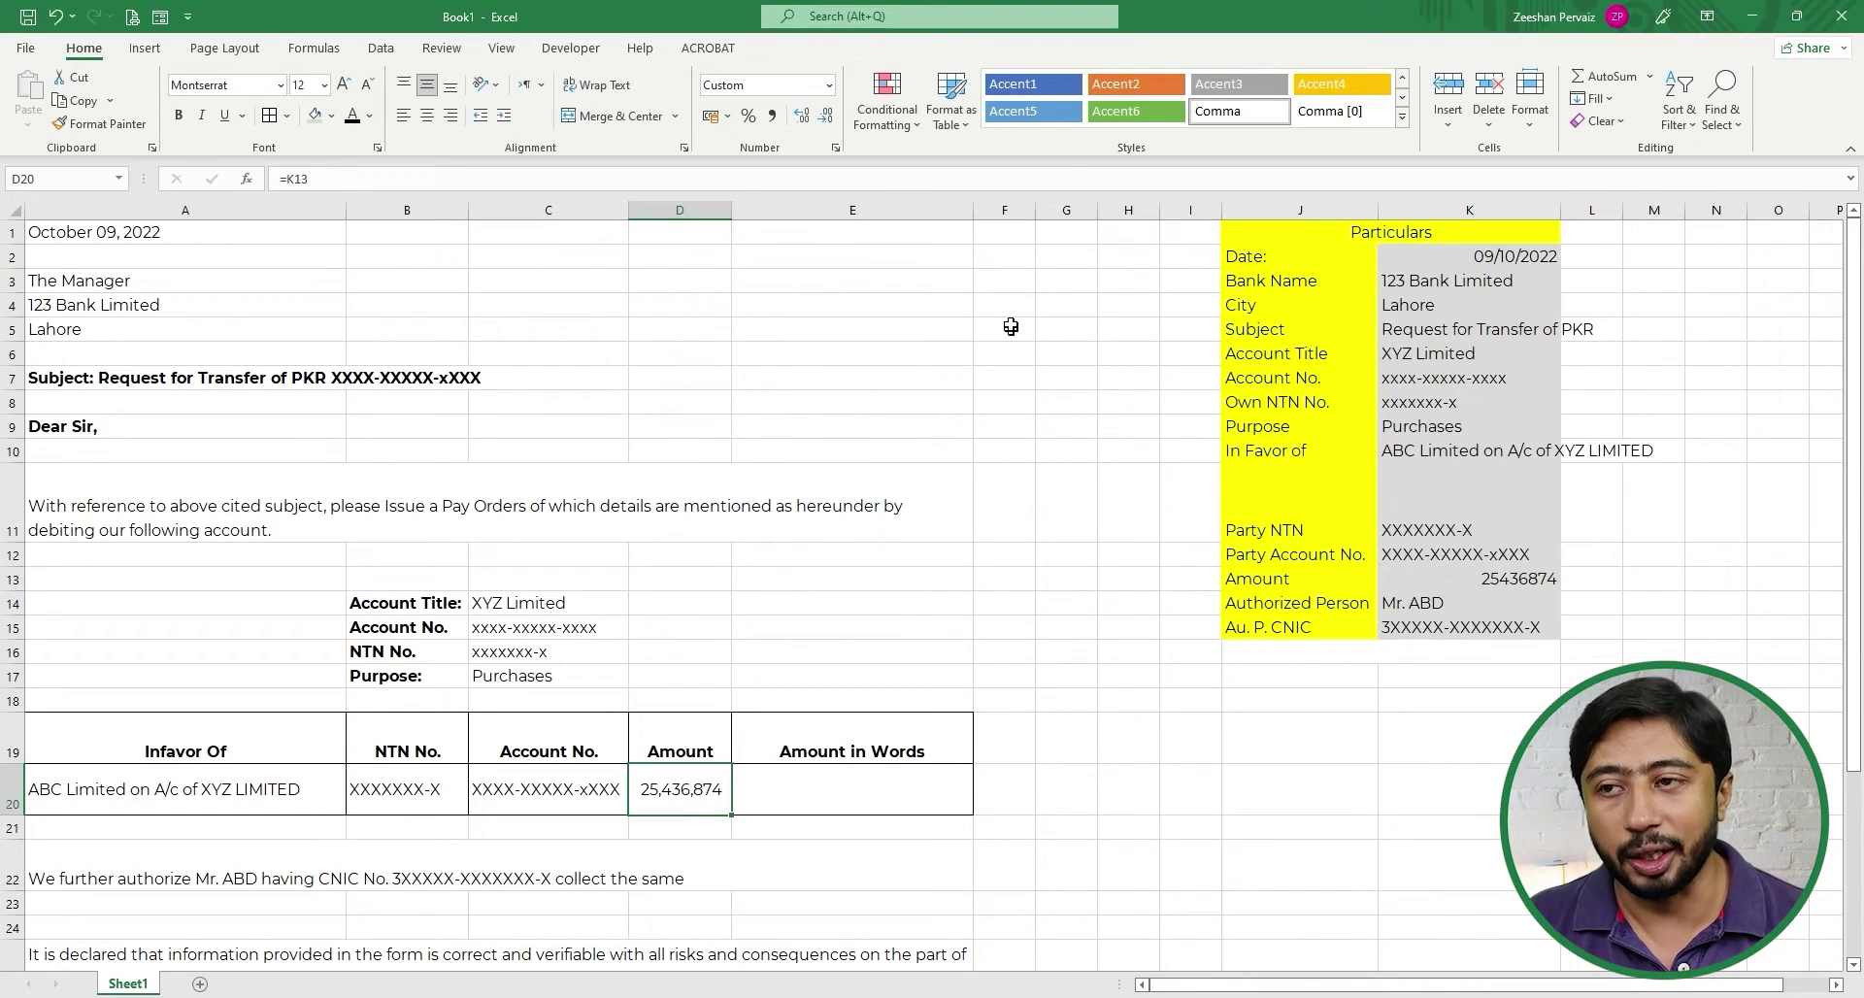
drag(973, 210, 1019, 209)
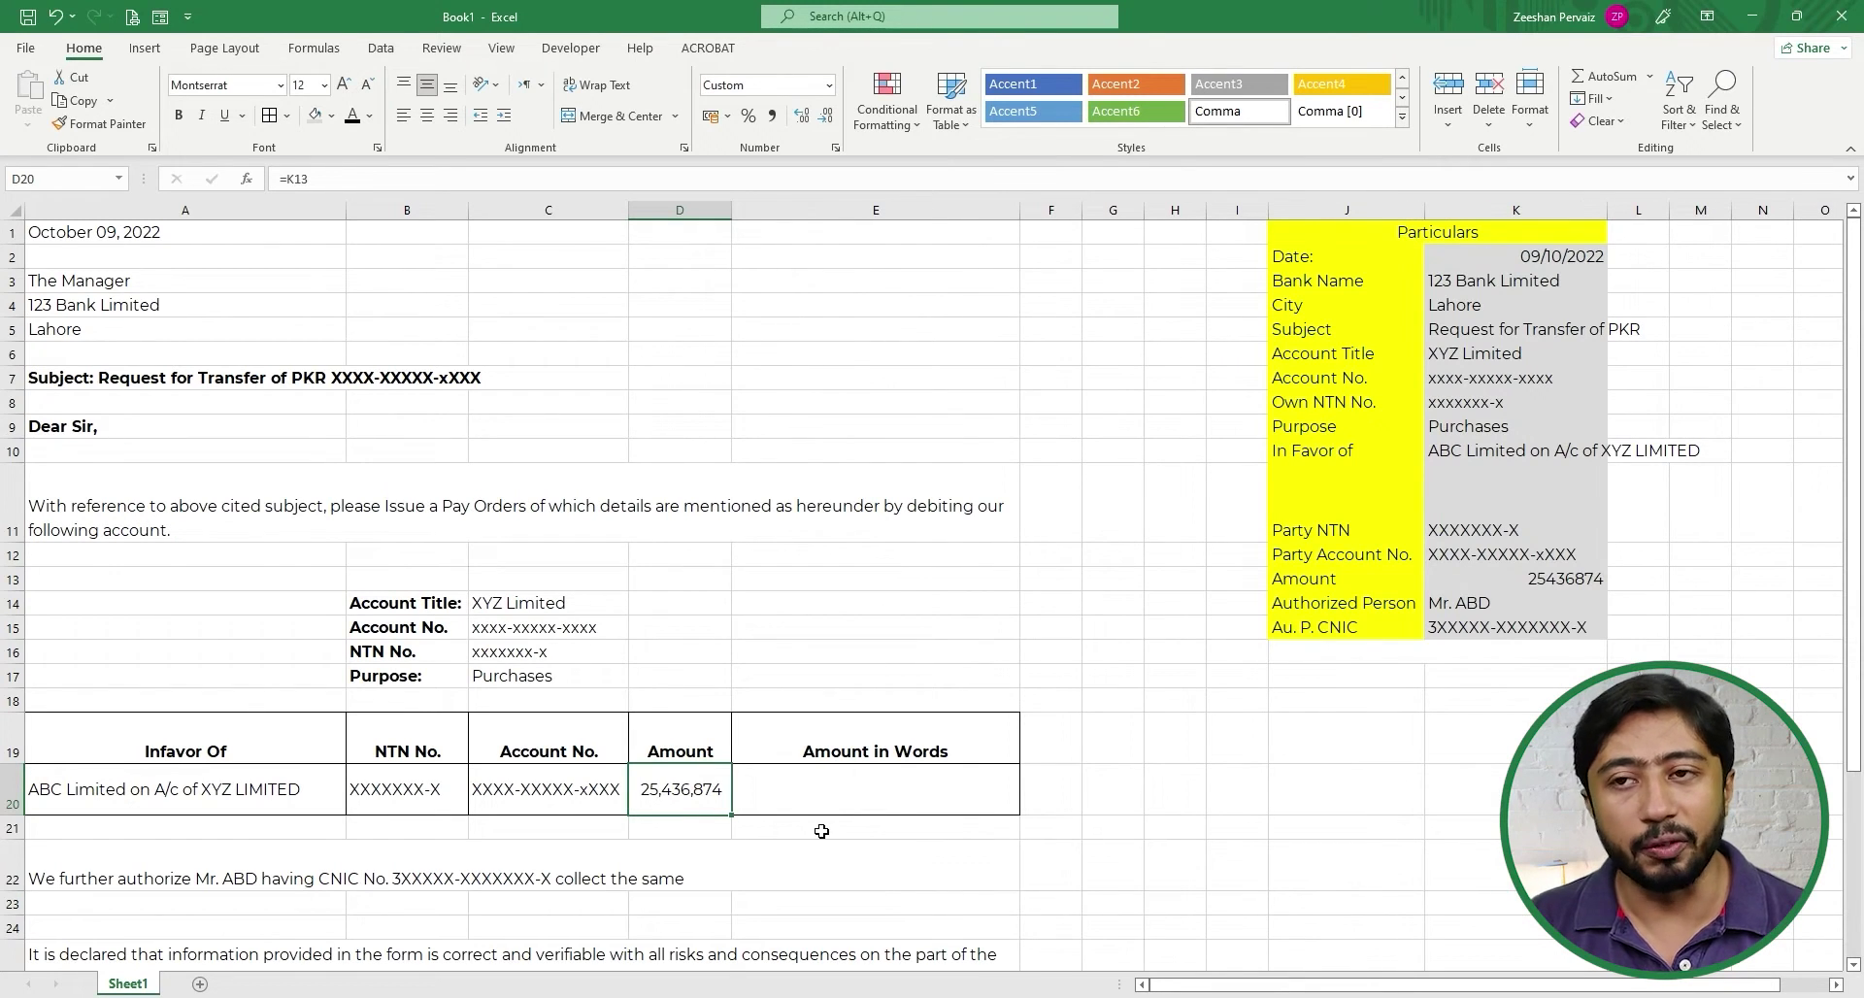
click(827, 792)
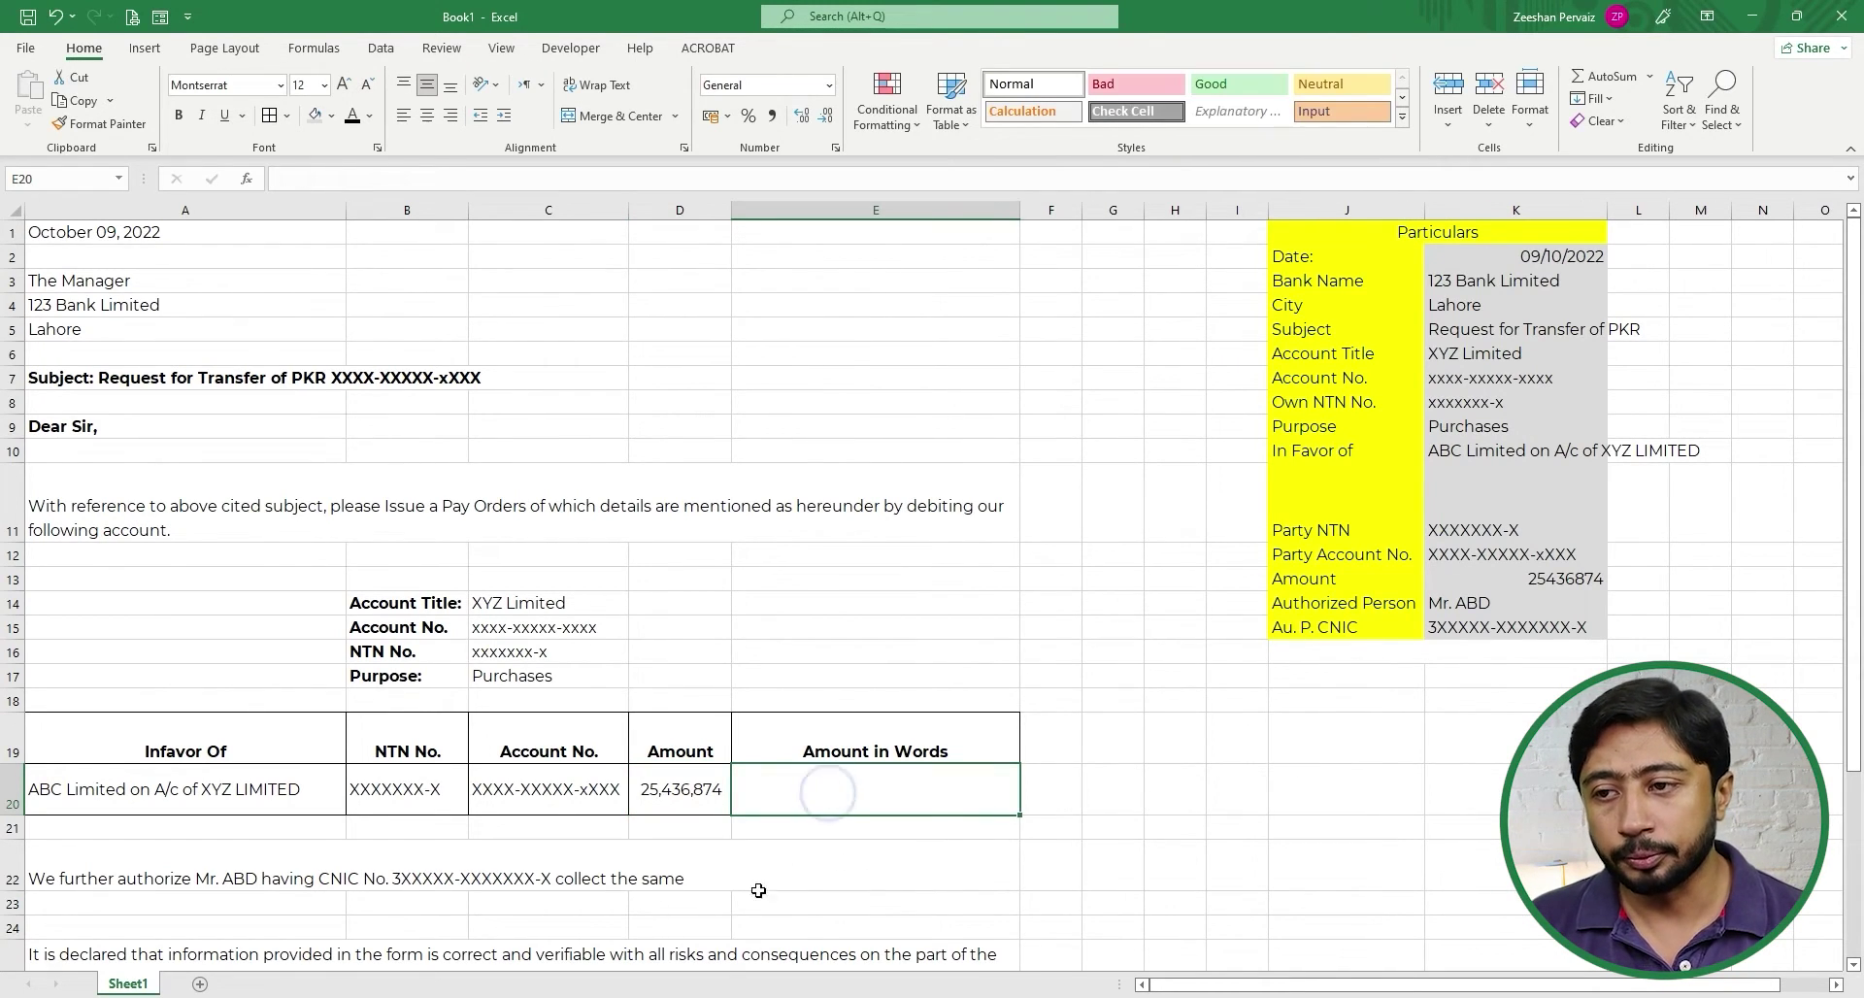
- Bold the October 09, 2022 date in A1 at the top of the letter
scroll(258, 785, down, 1)
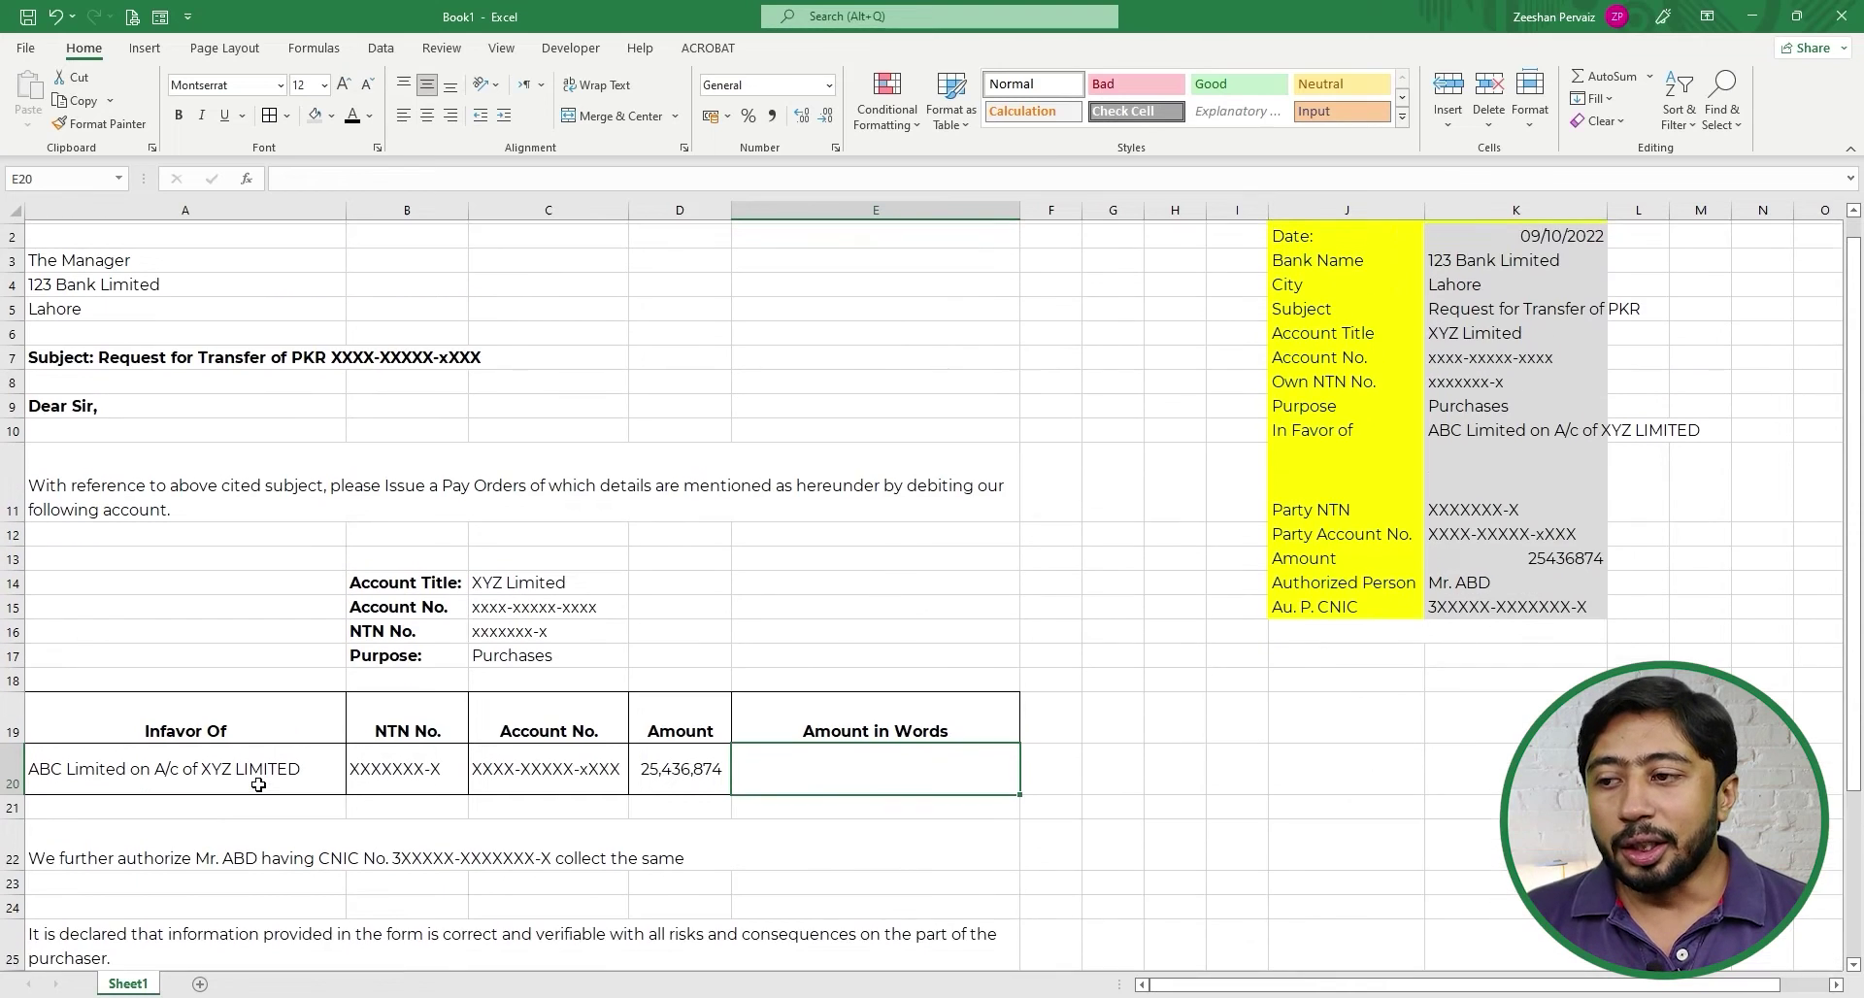
scroll(258, 785, up, 1)
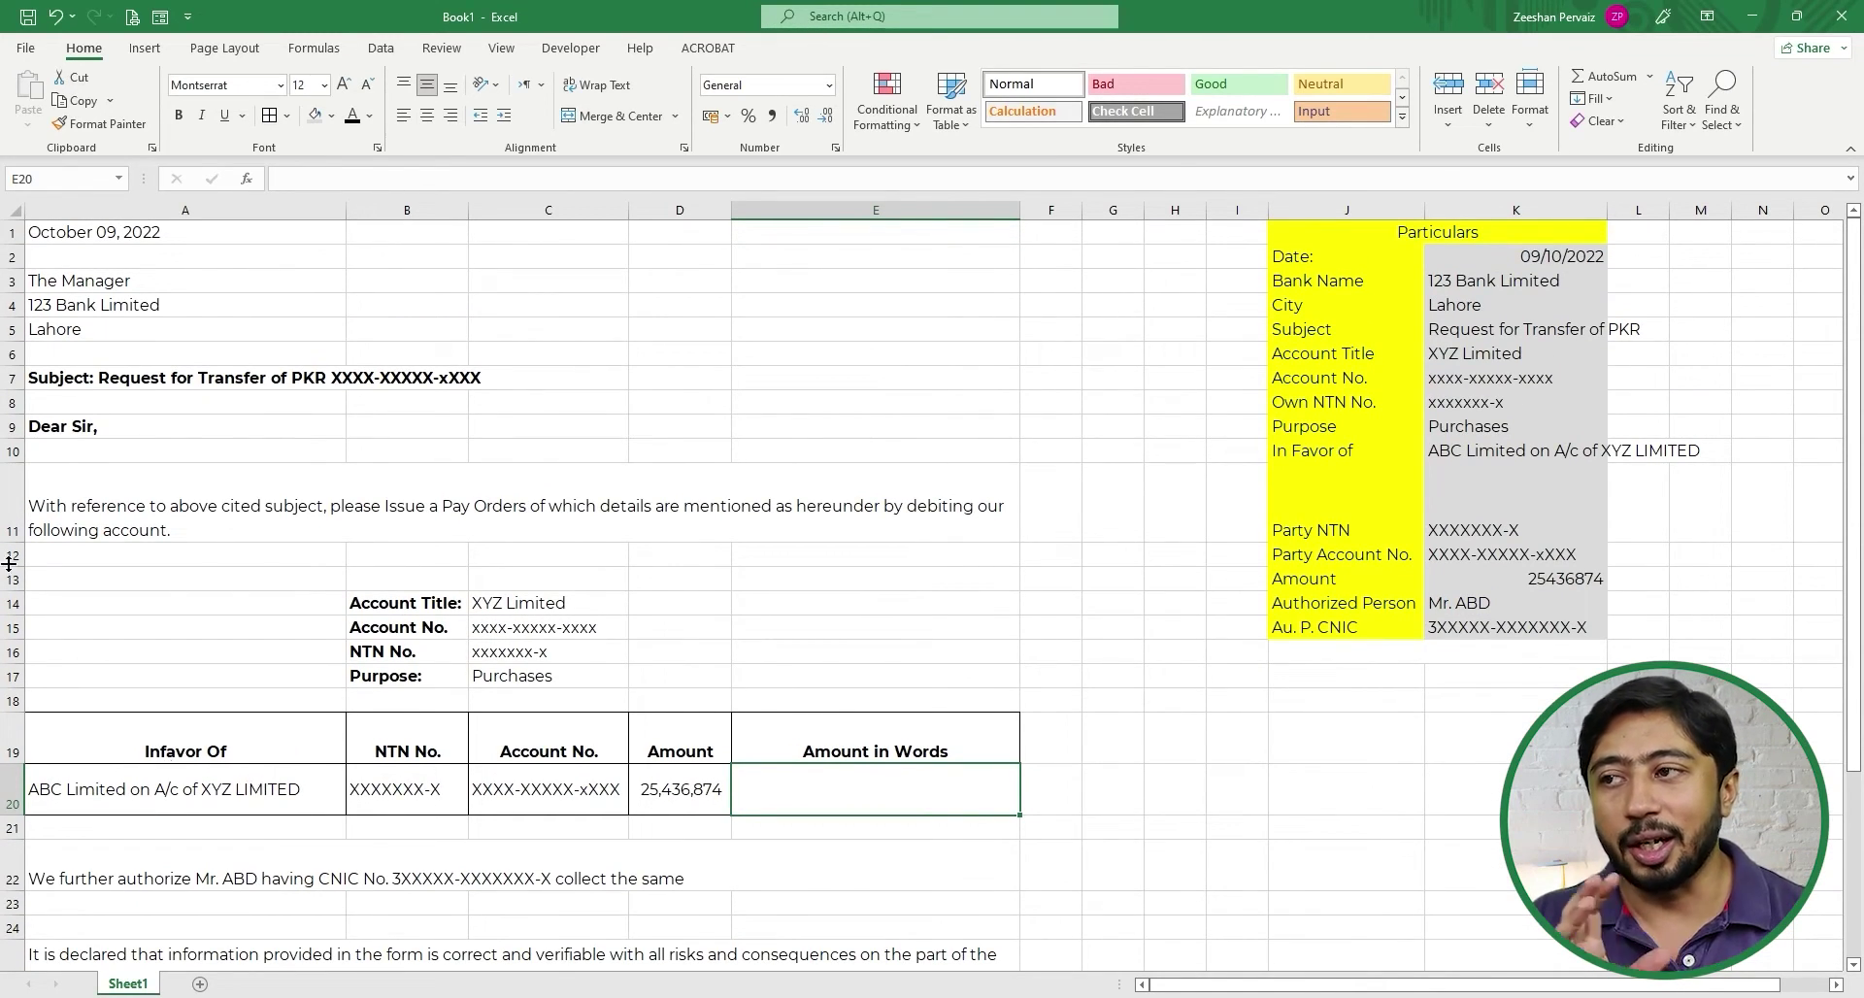
click(72, 235)
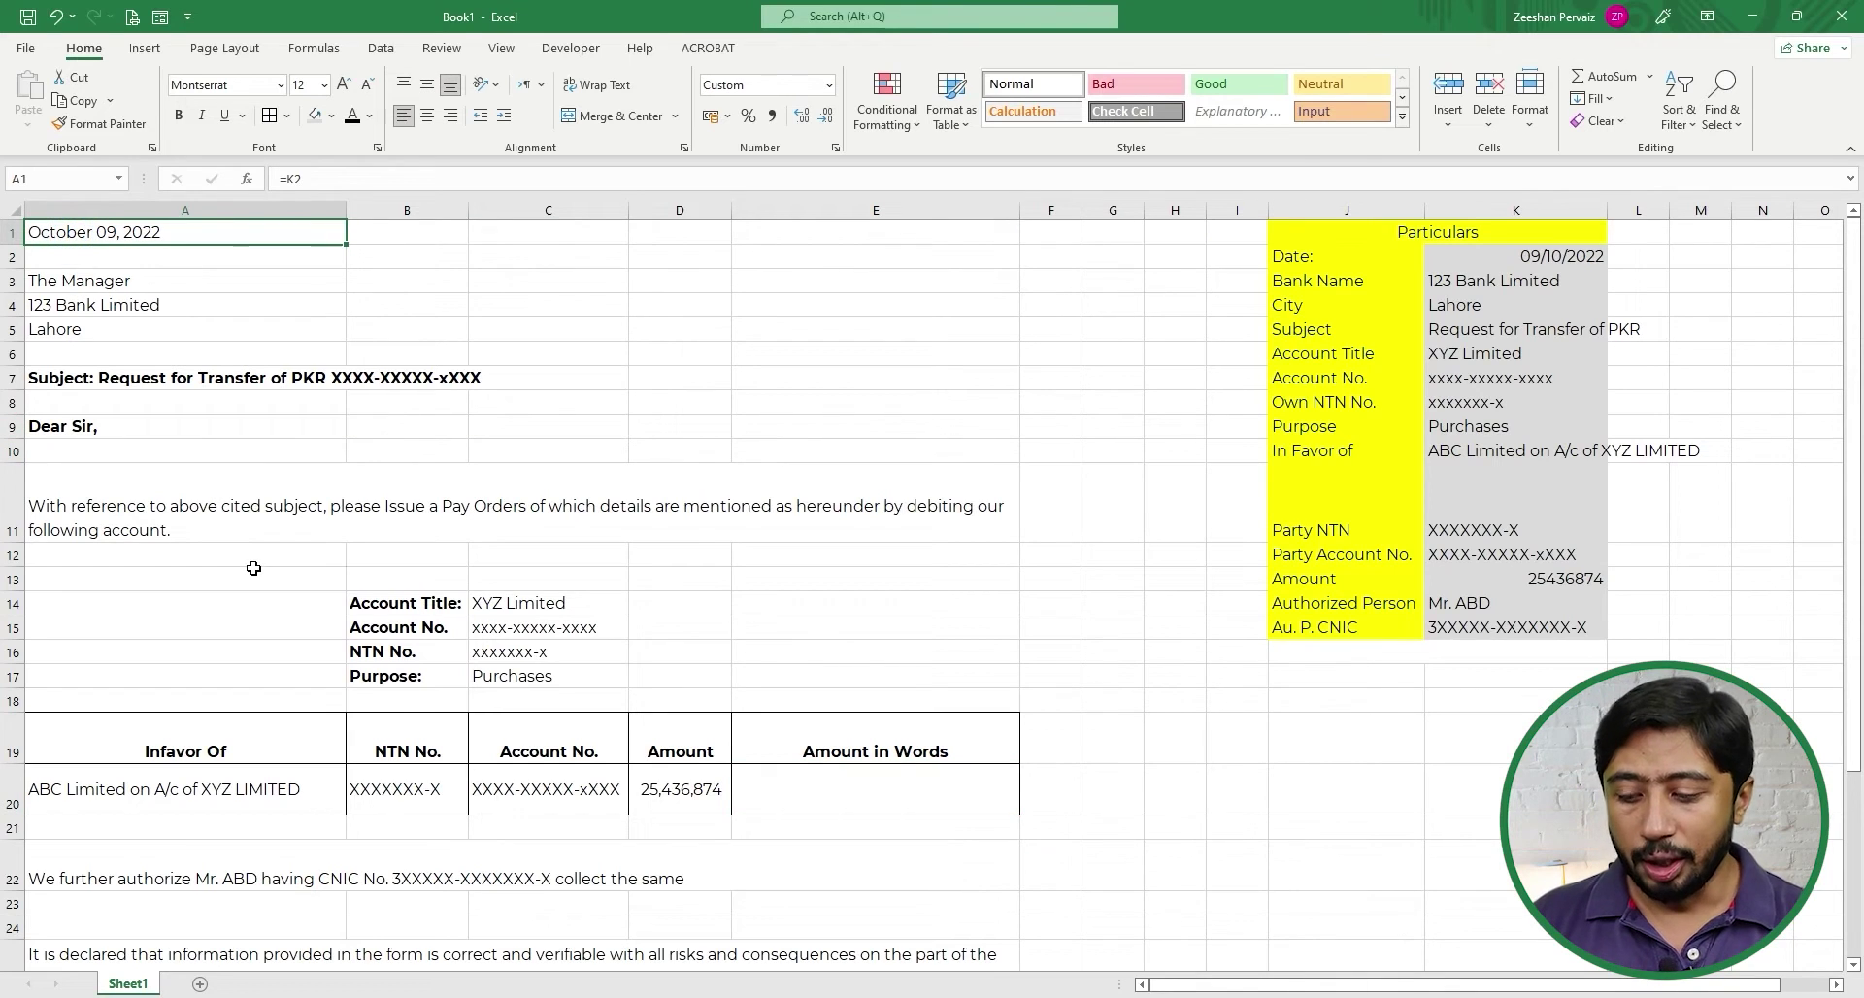
key(ctrl+b)
click(698, 624)
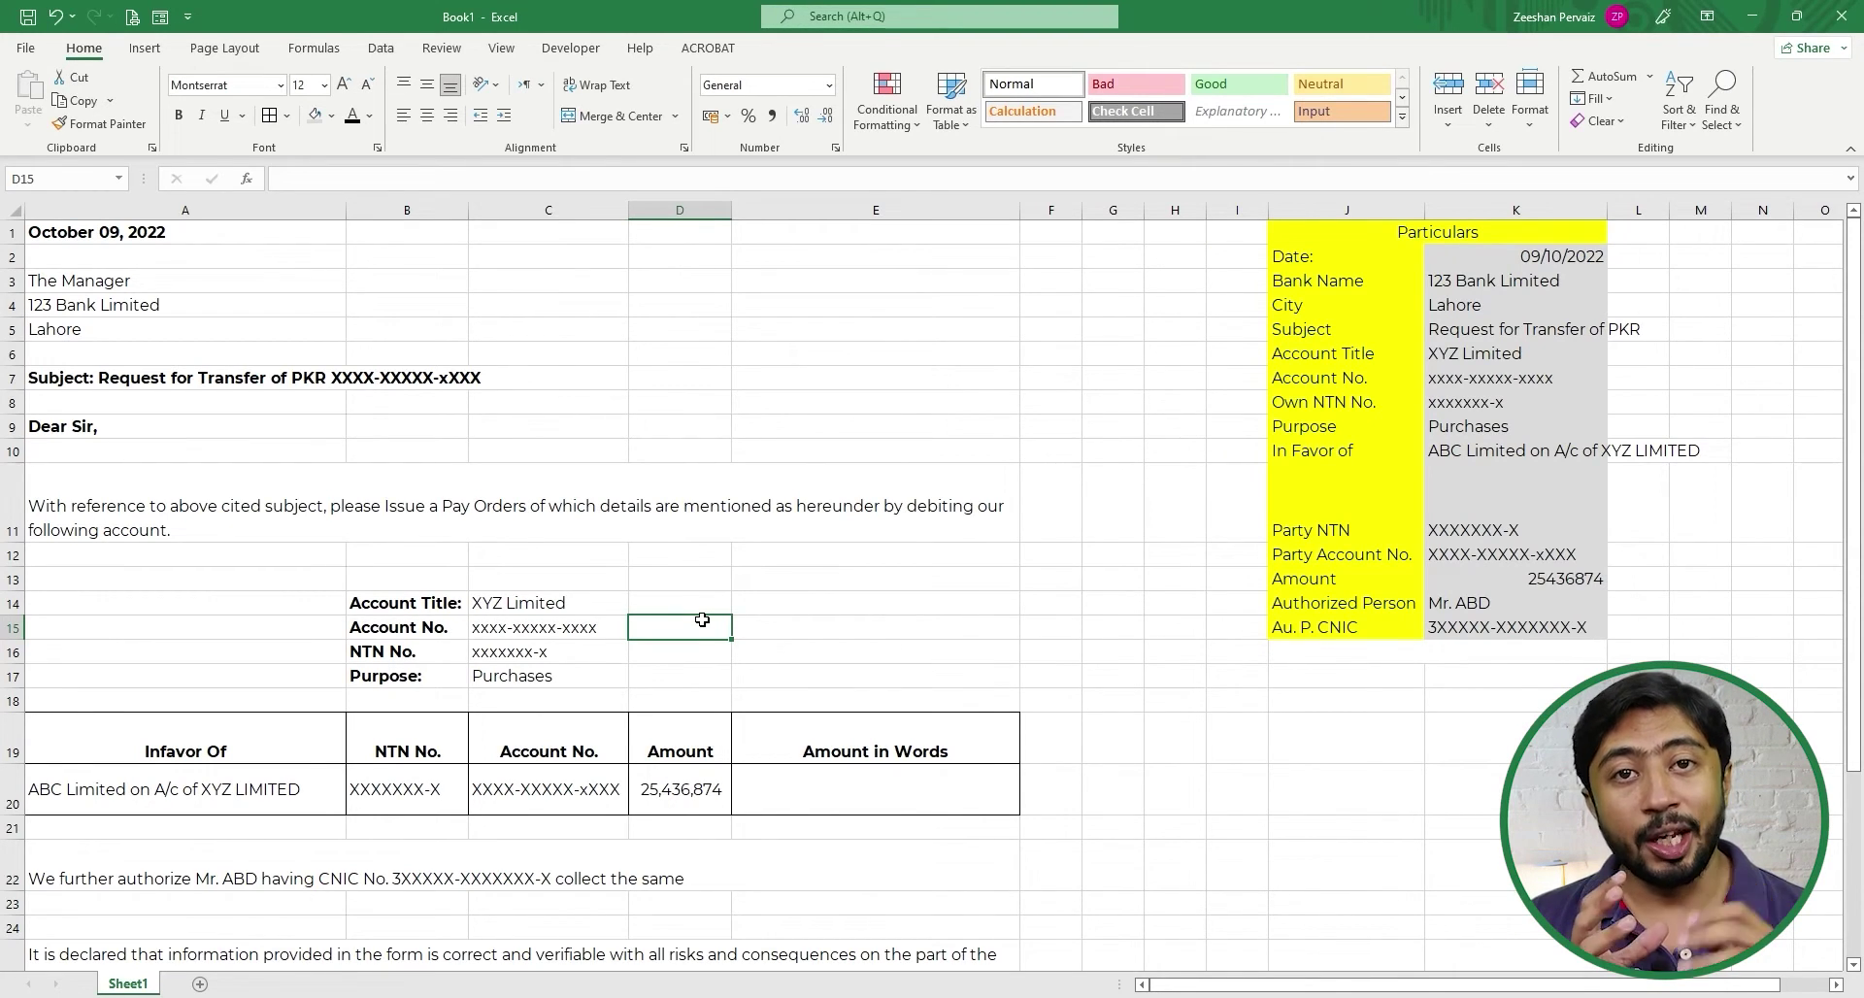
key(Down)
key(Down)
key(Down)
key(Down)
key(Down)
key(Right)
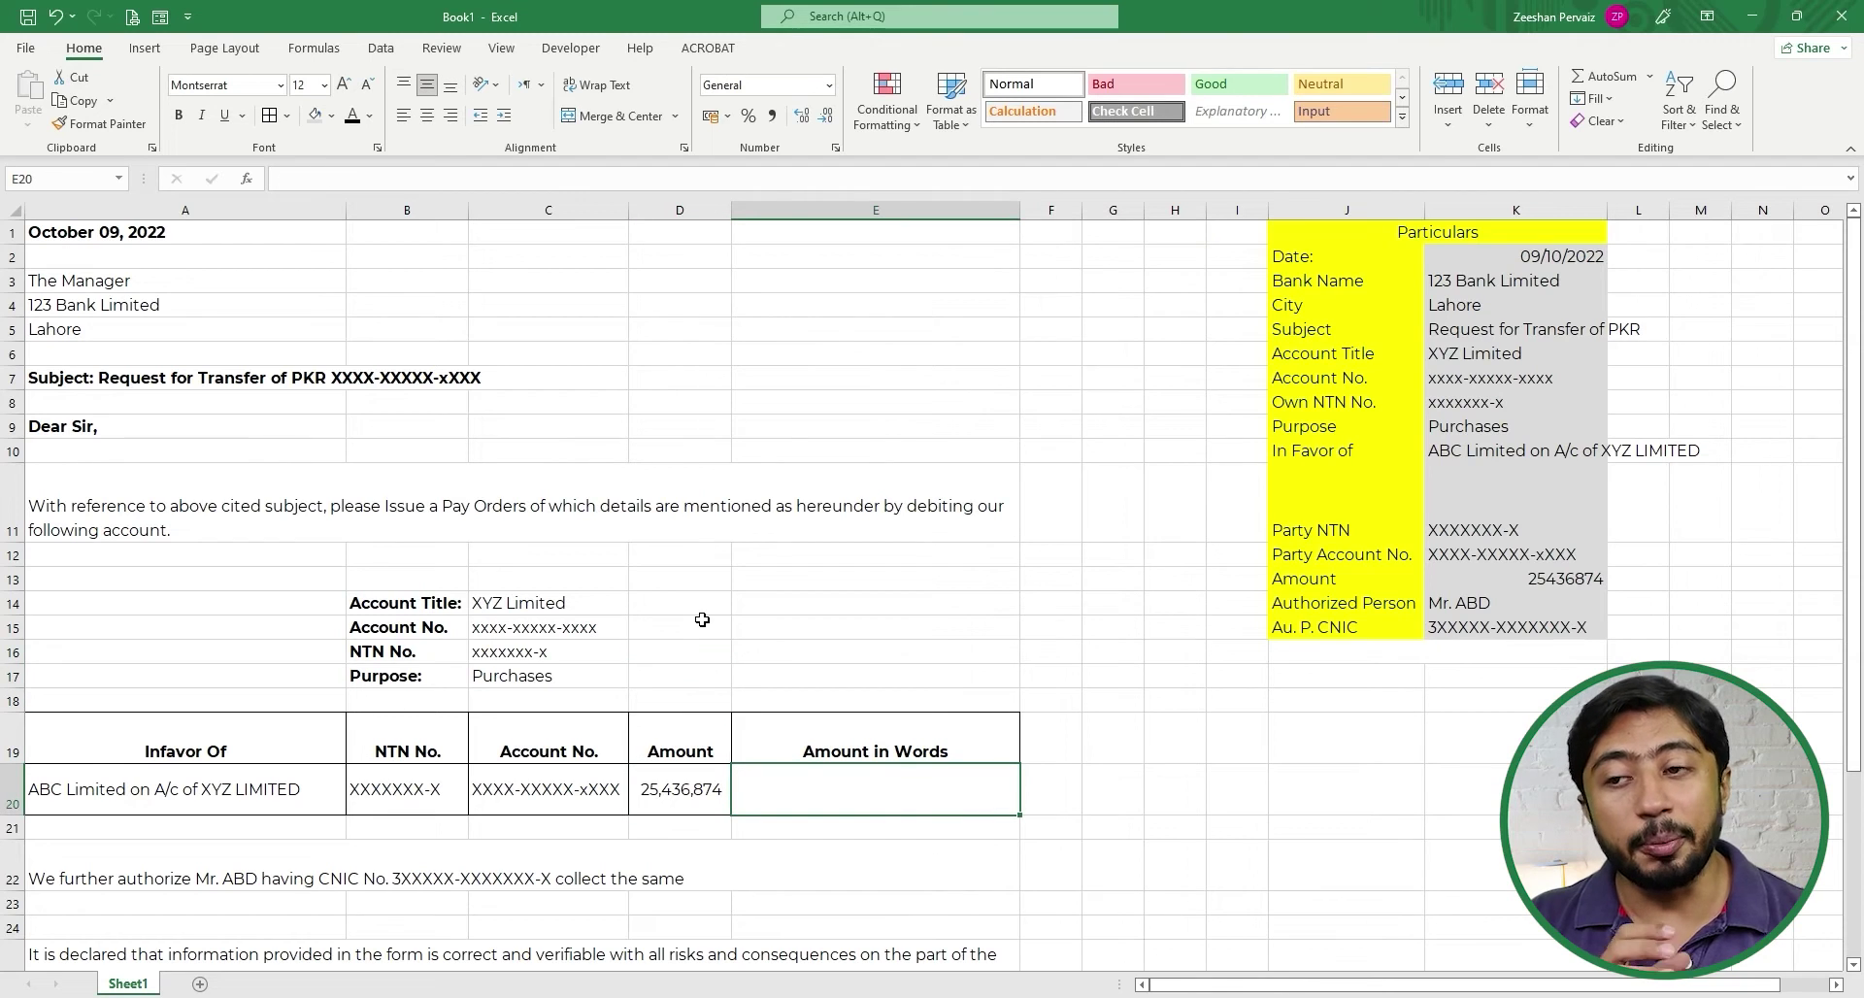
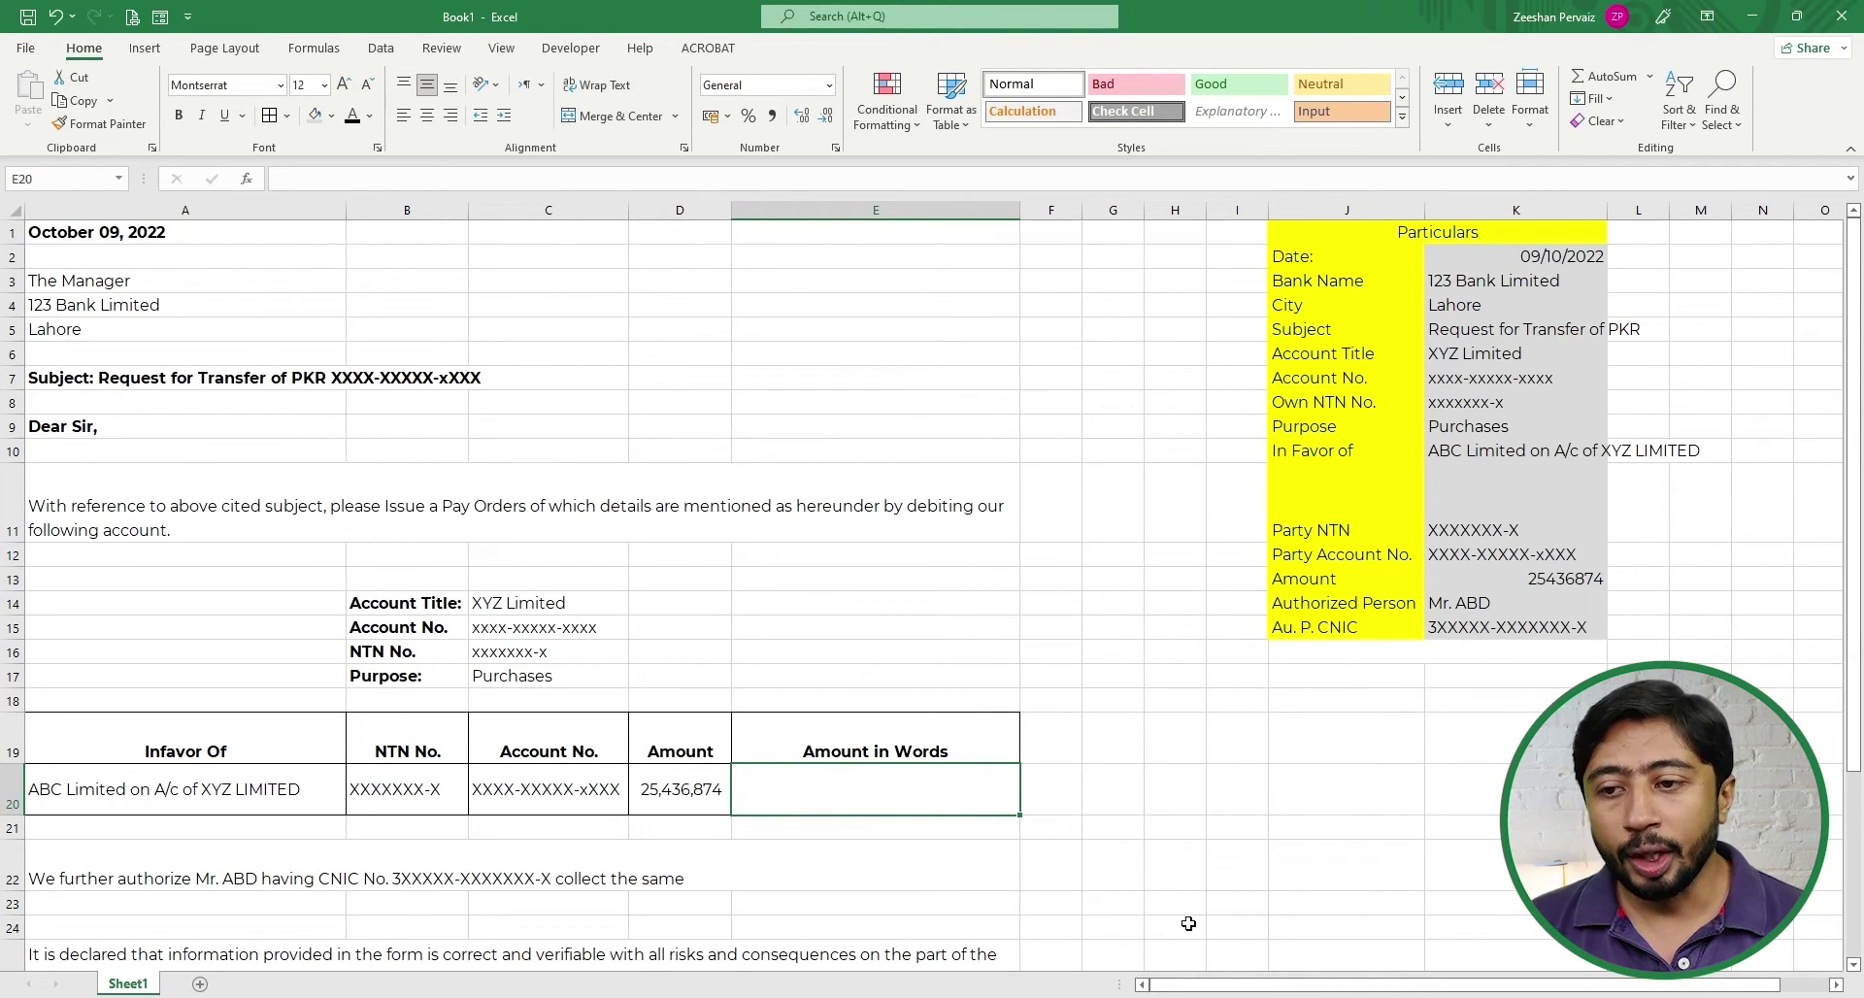
- Start typing =spellnu in E20, then cancel the entry and return to E20
click(879, 804)
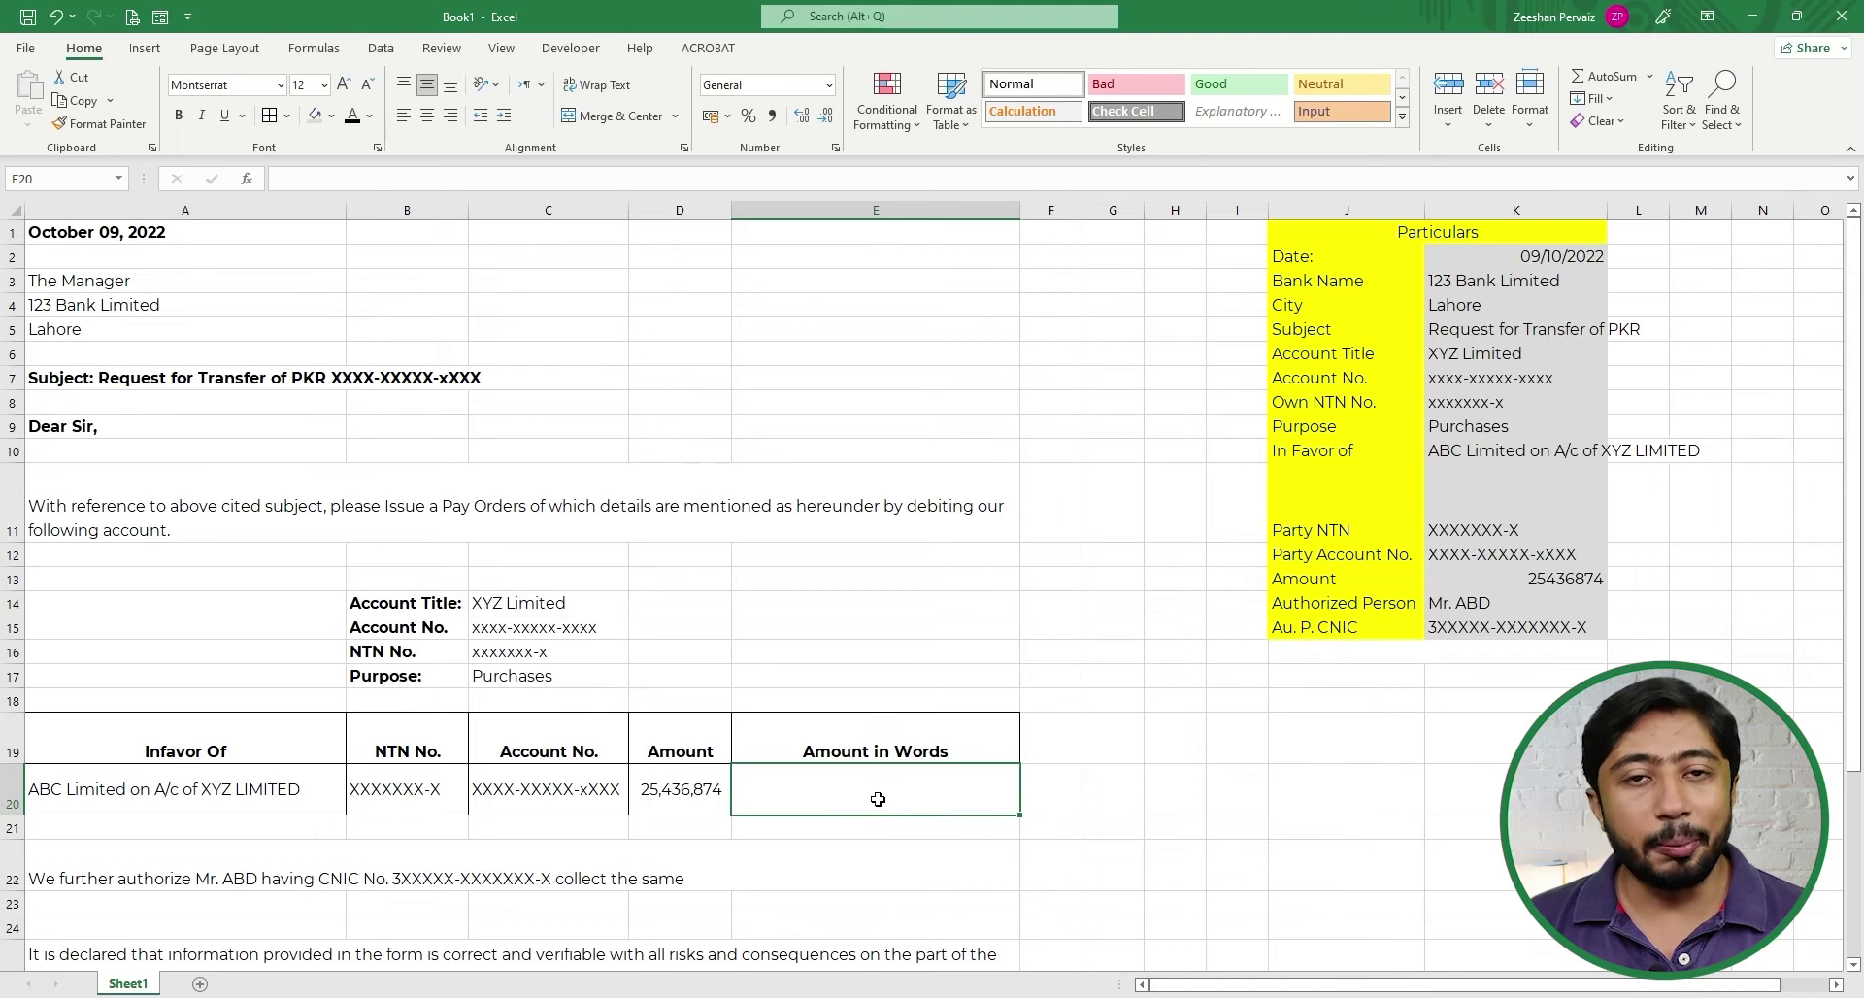
text(=)
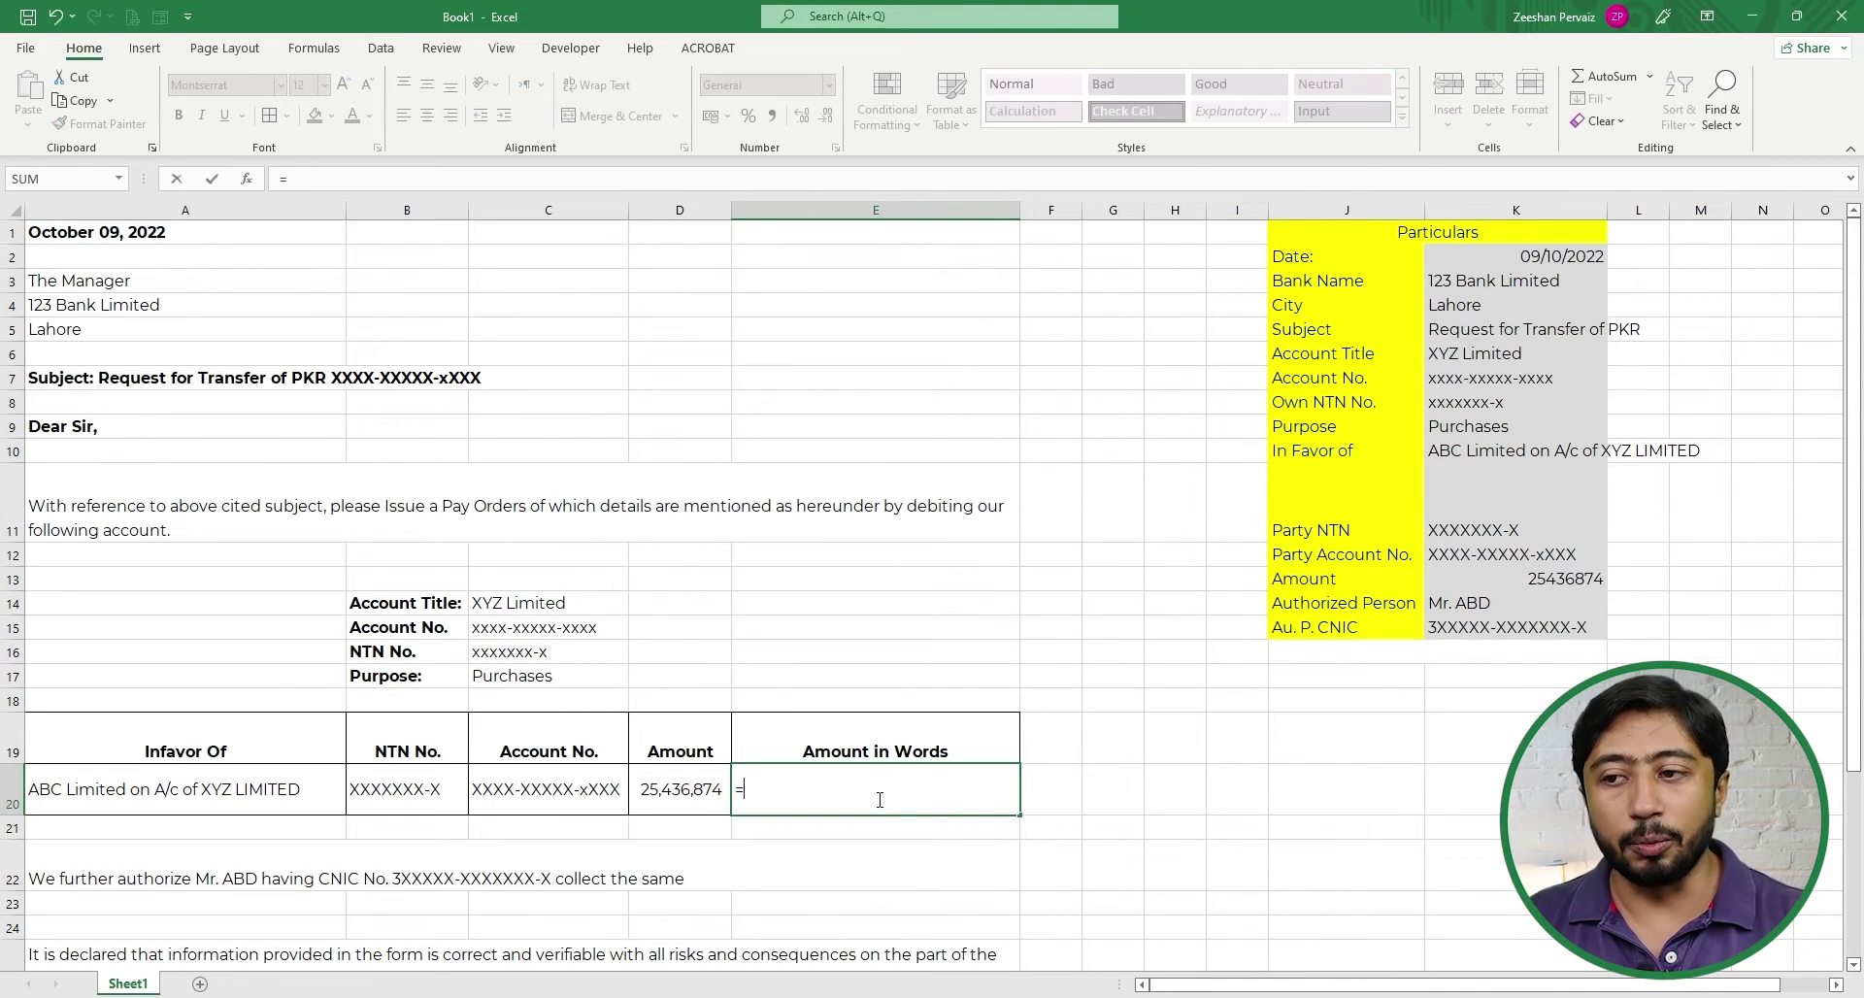
text(spellnu)
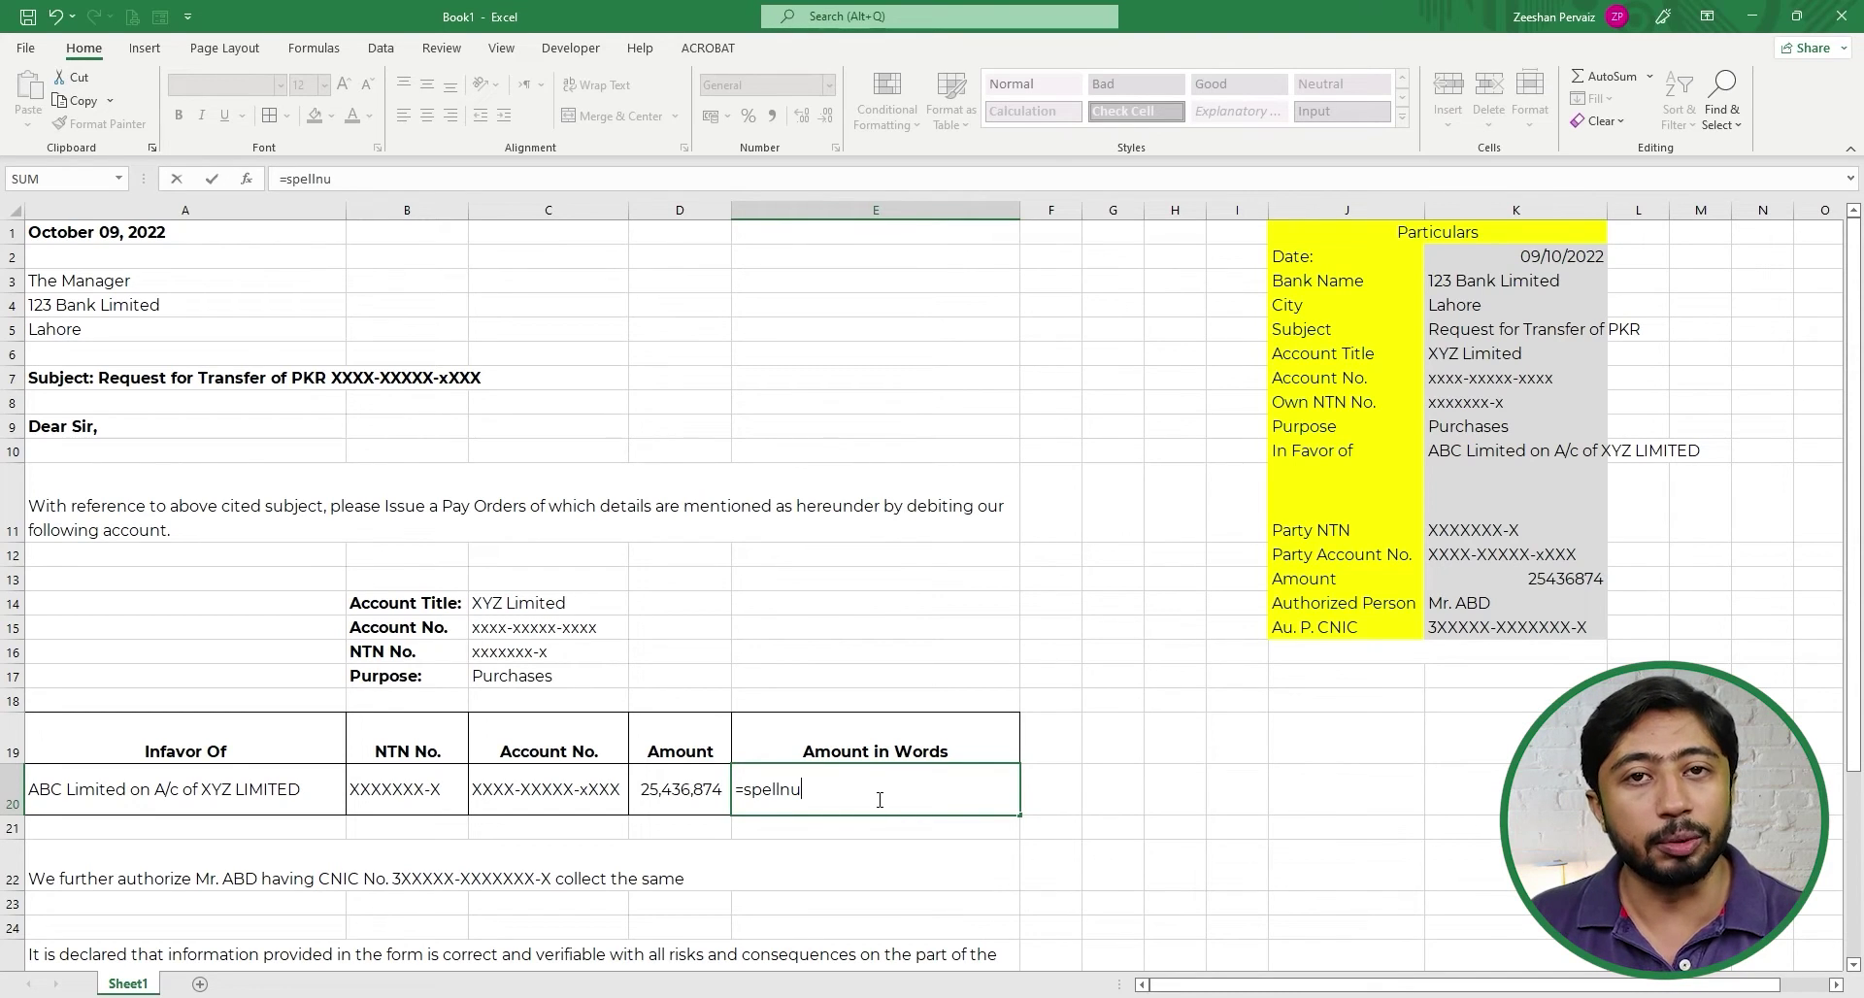
key(BackSpace)
key(BackSpace)
key(BackSpace)
key(BackSpace)
key(BackSpace)
key(BackSpace)
key(BackSpace)
key(BackSpace)
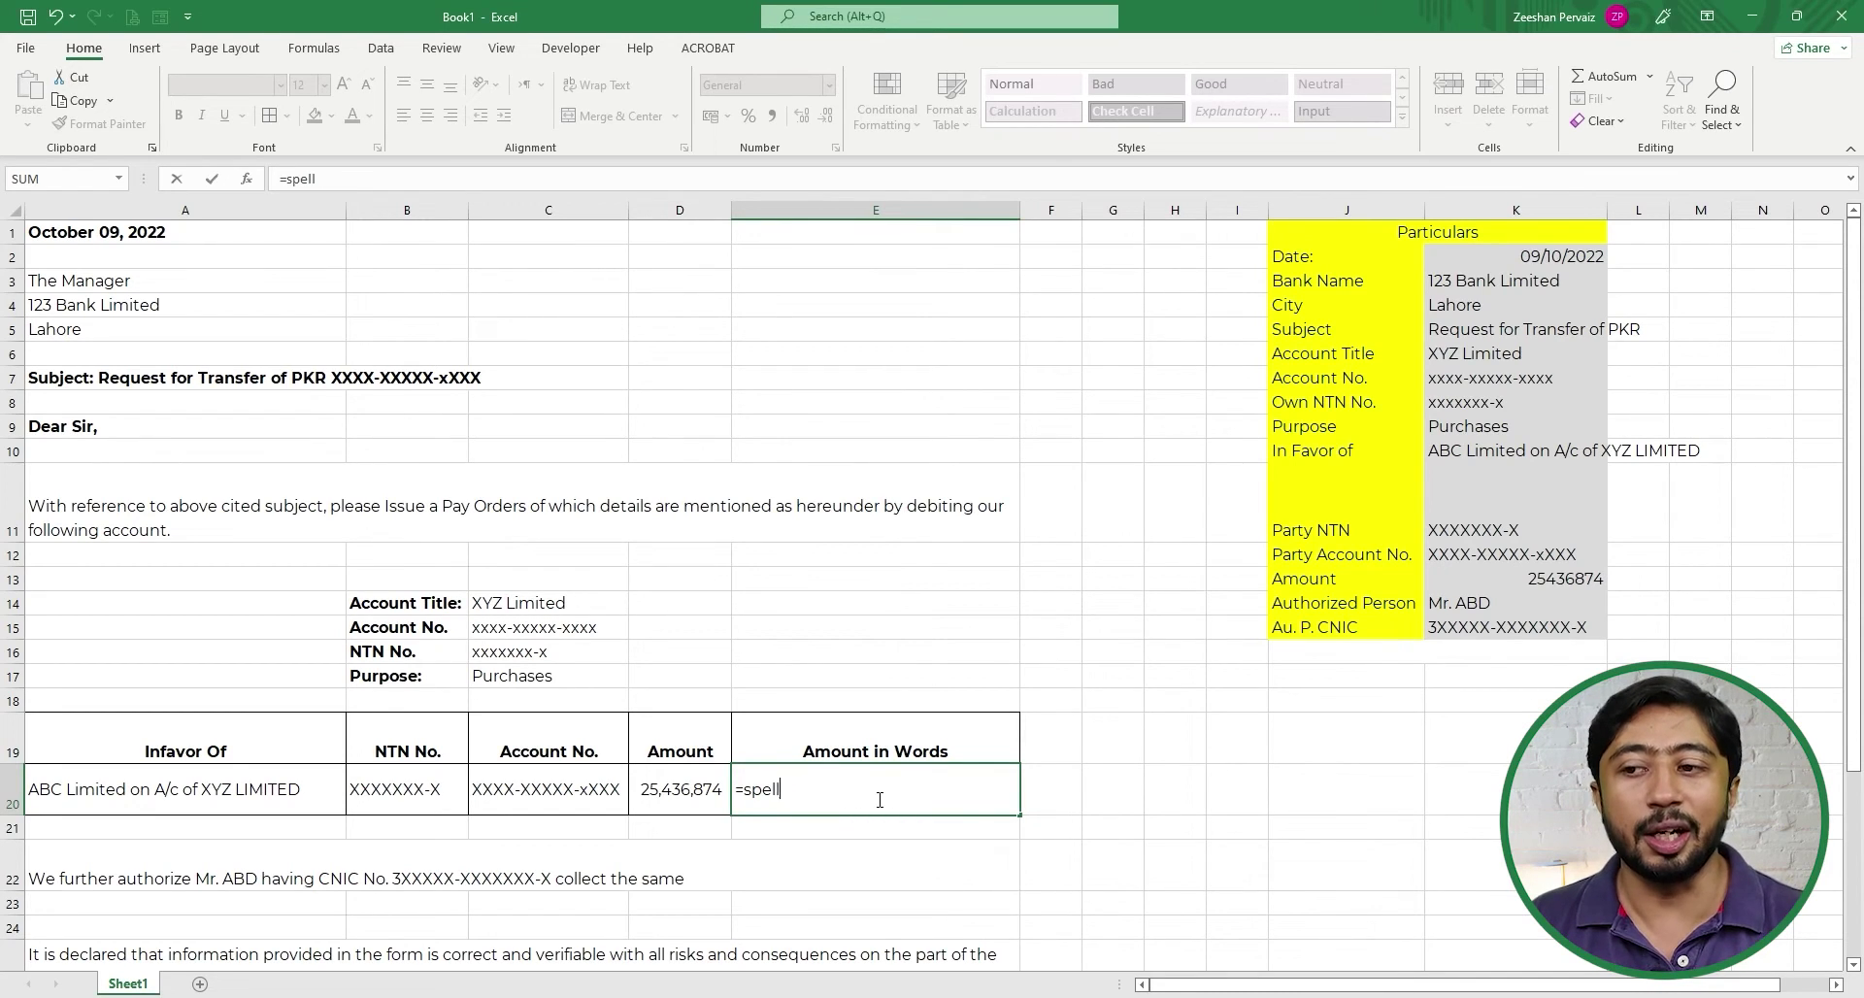
key(Escape)
click(890, 607)
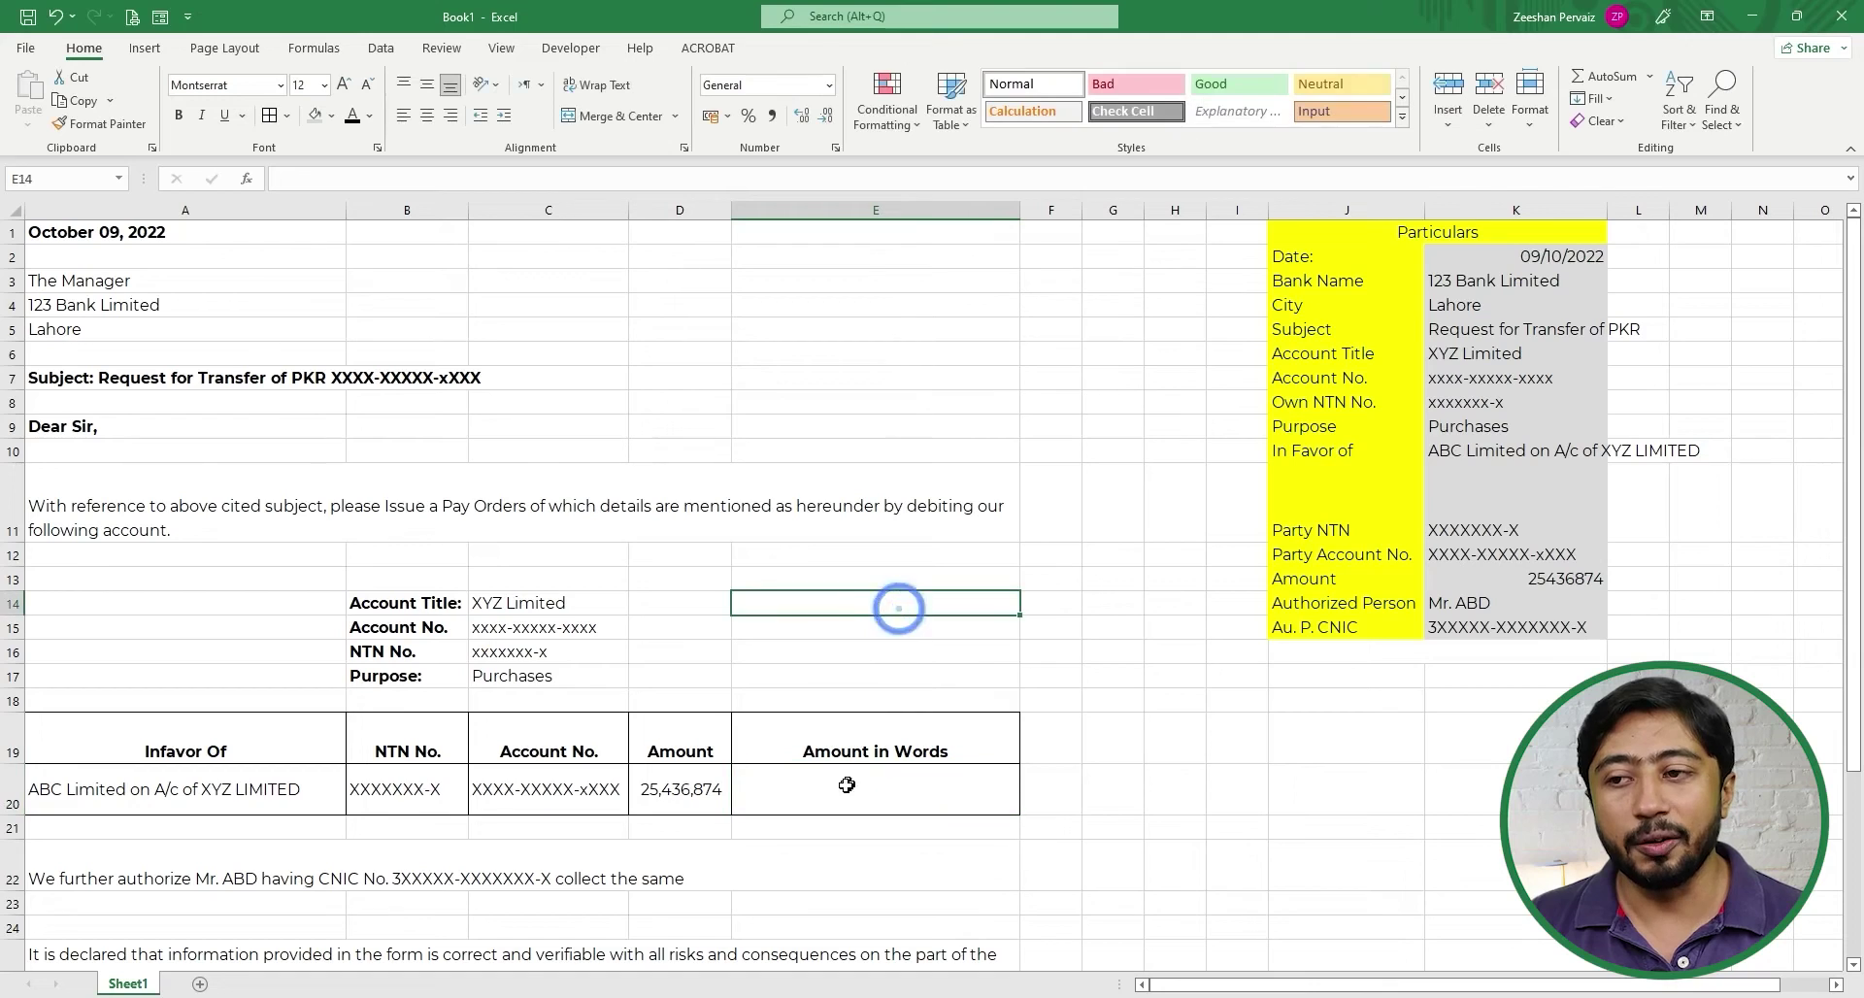
click(841, 788)
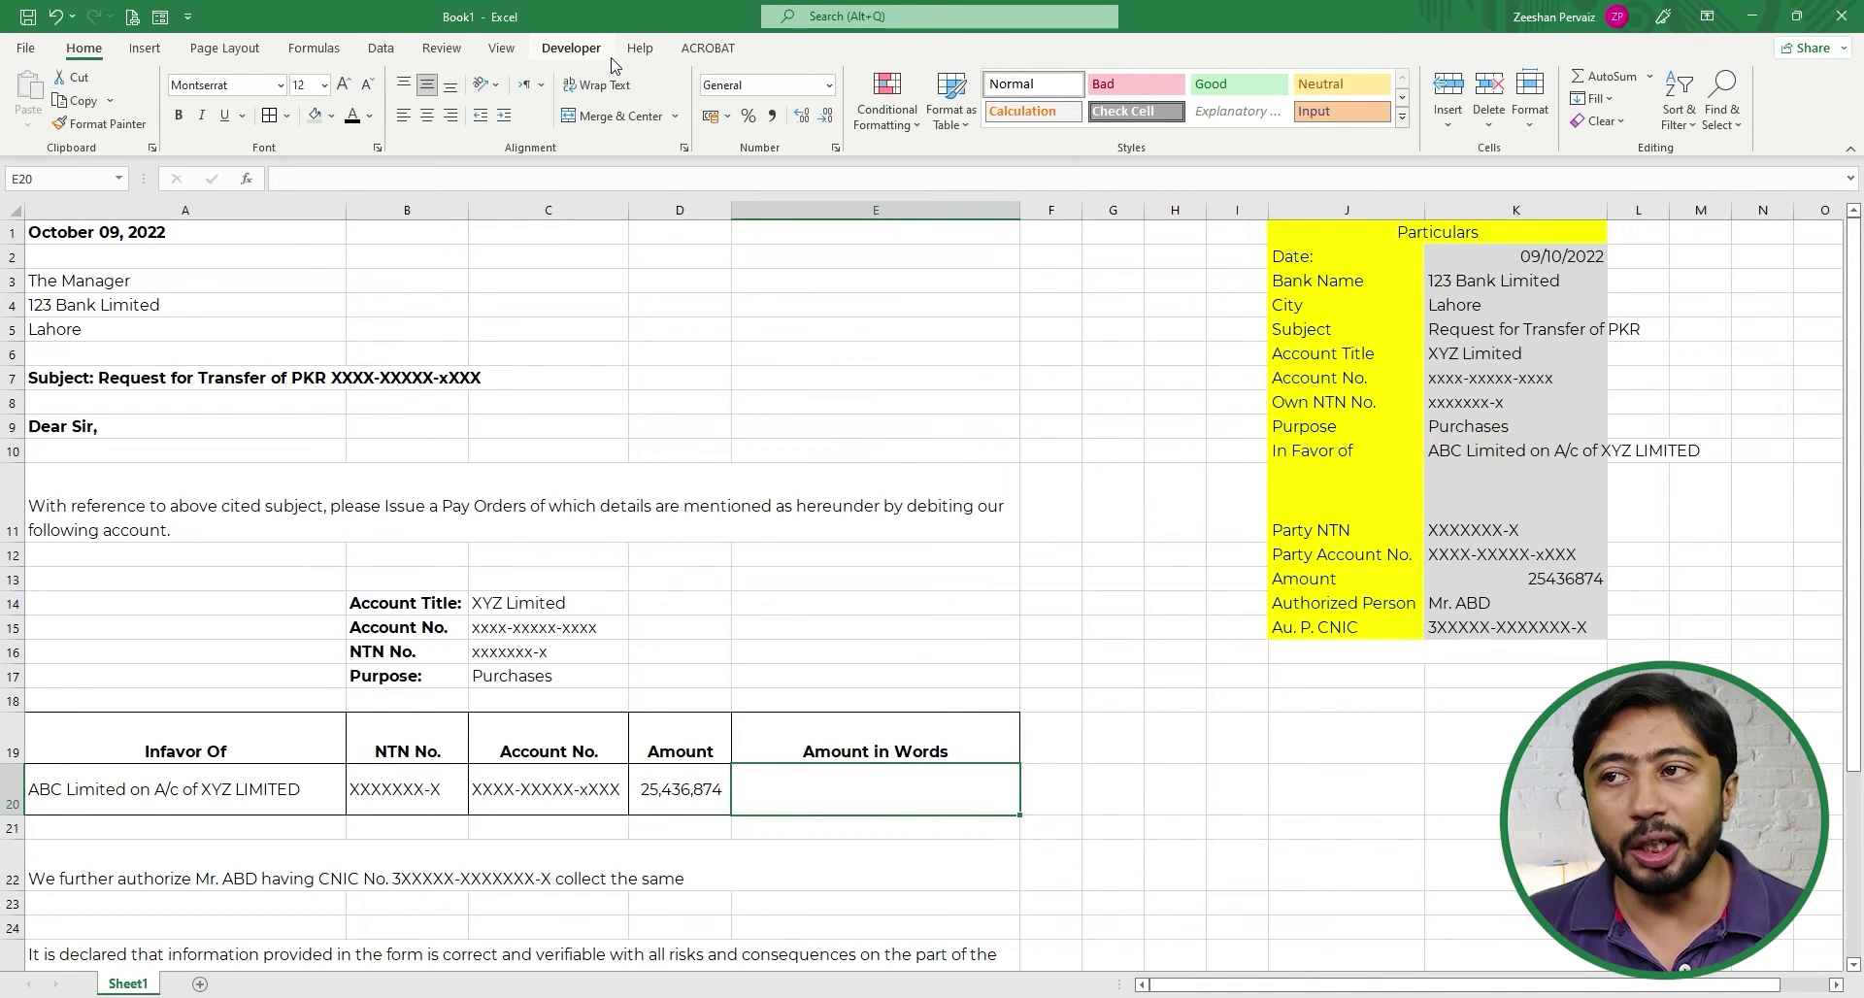
- Add the Developer tab to the ribbon through Excel Options' Customize Ribbon settings
click(25, 50)
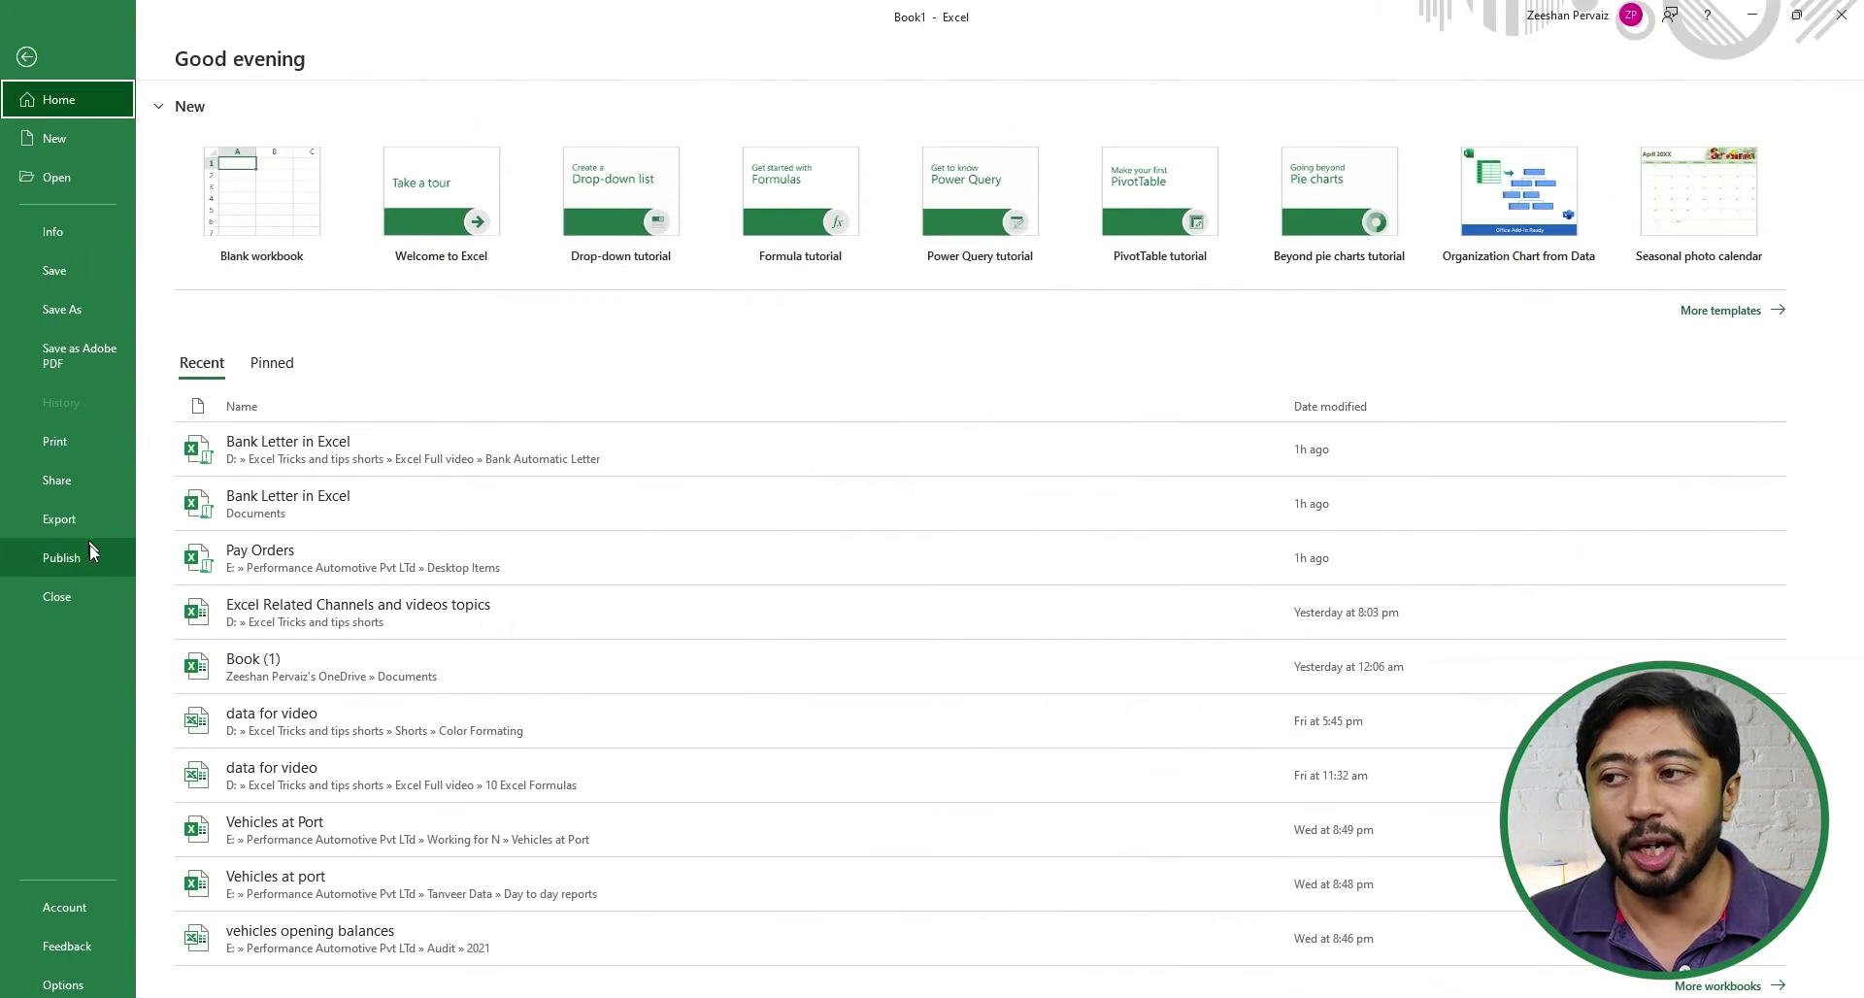
click(64, 983)
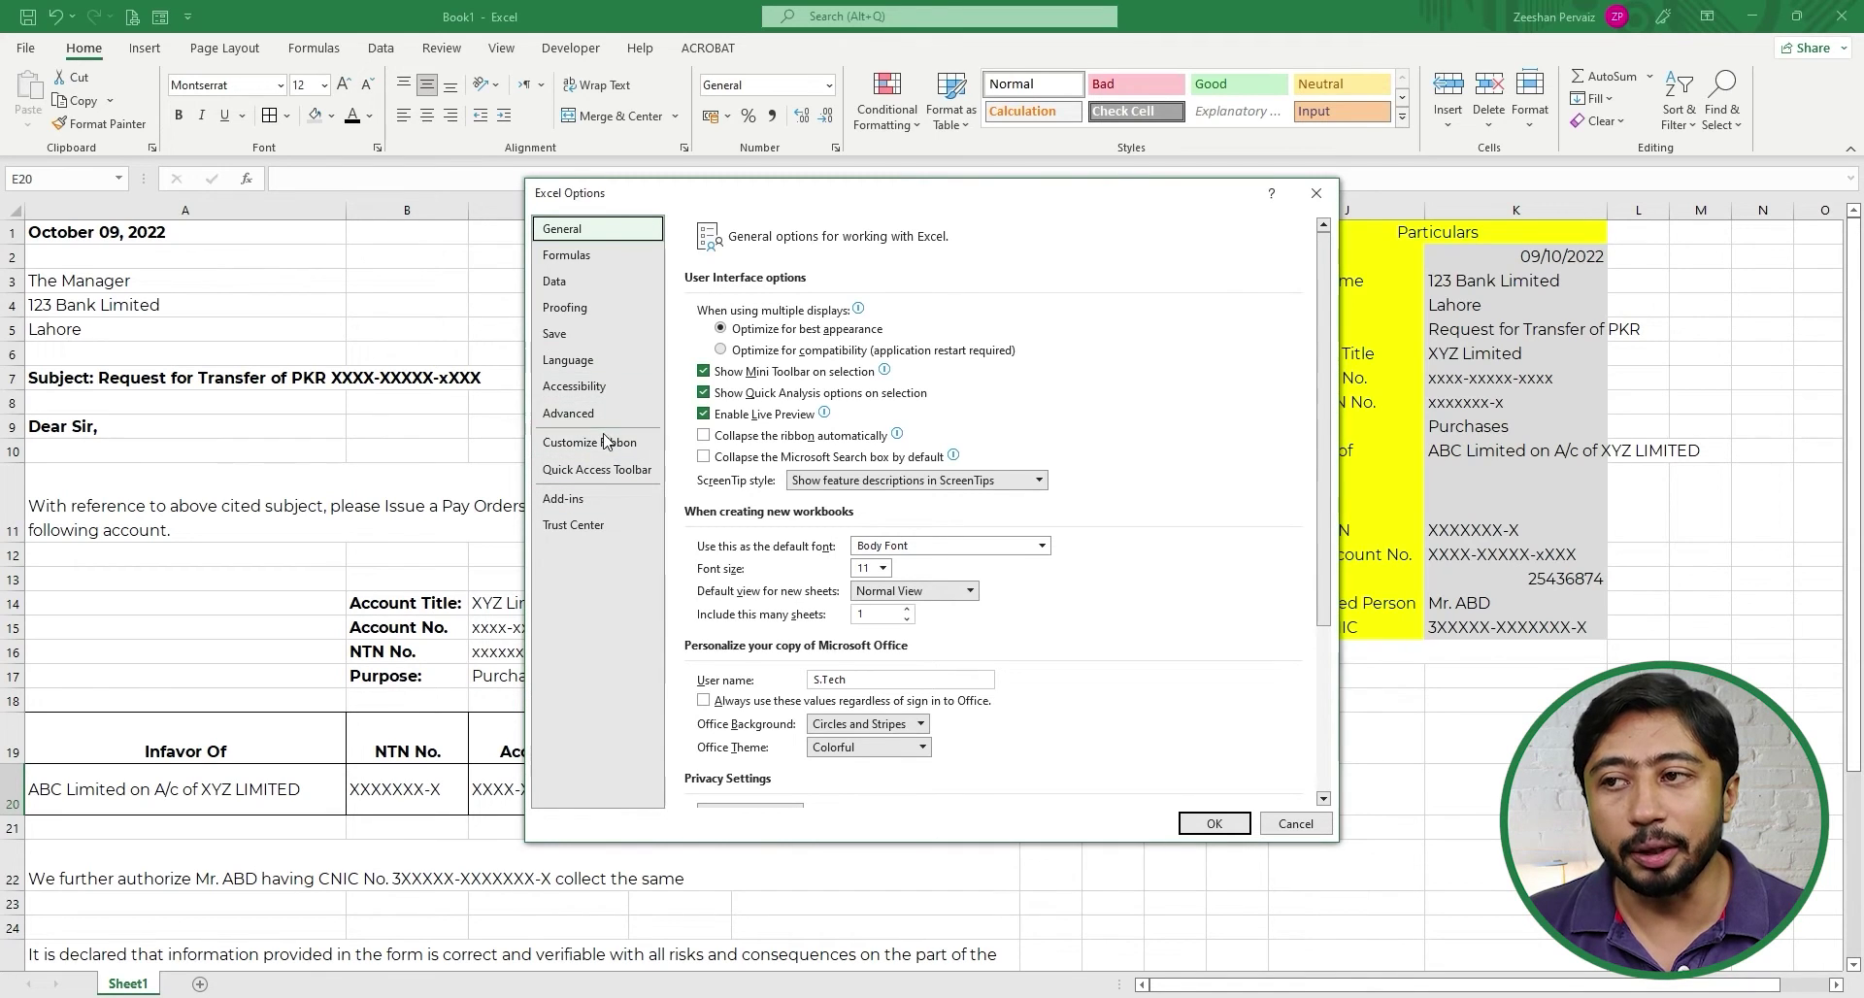
click(602, 442)
drag(894, 211, 716, 225)
click(912, 309)
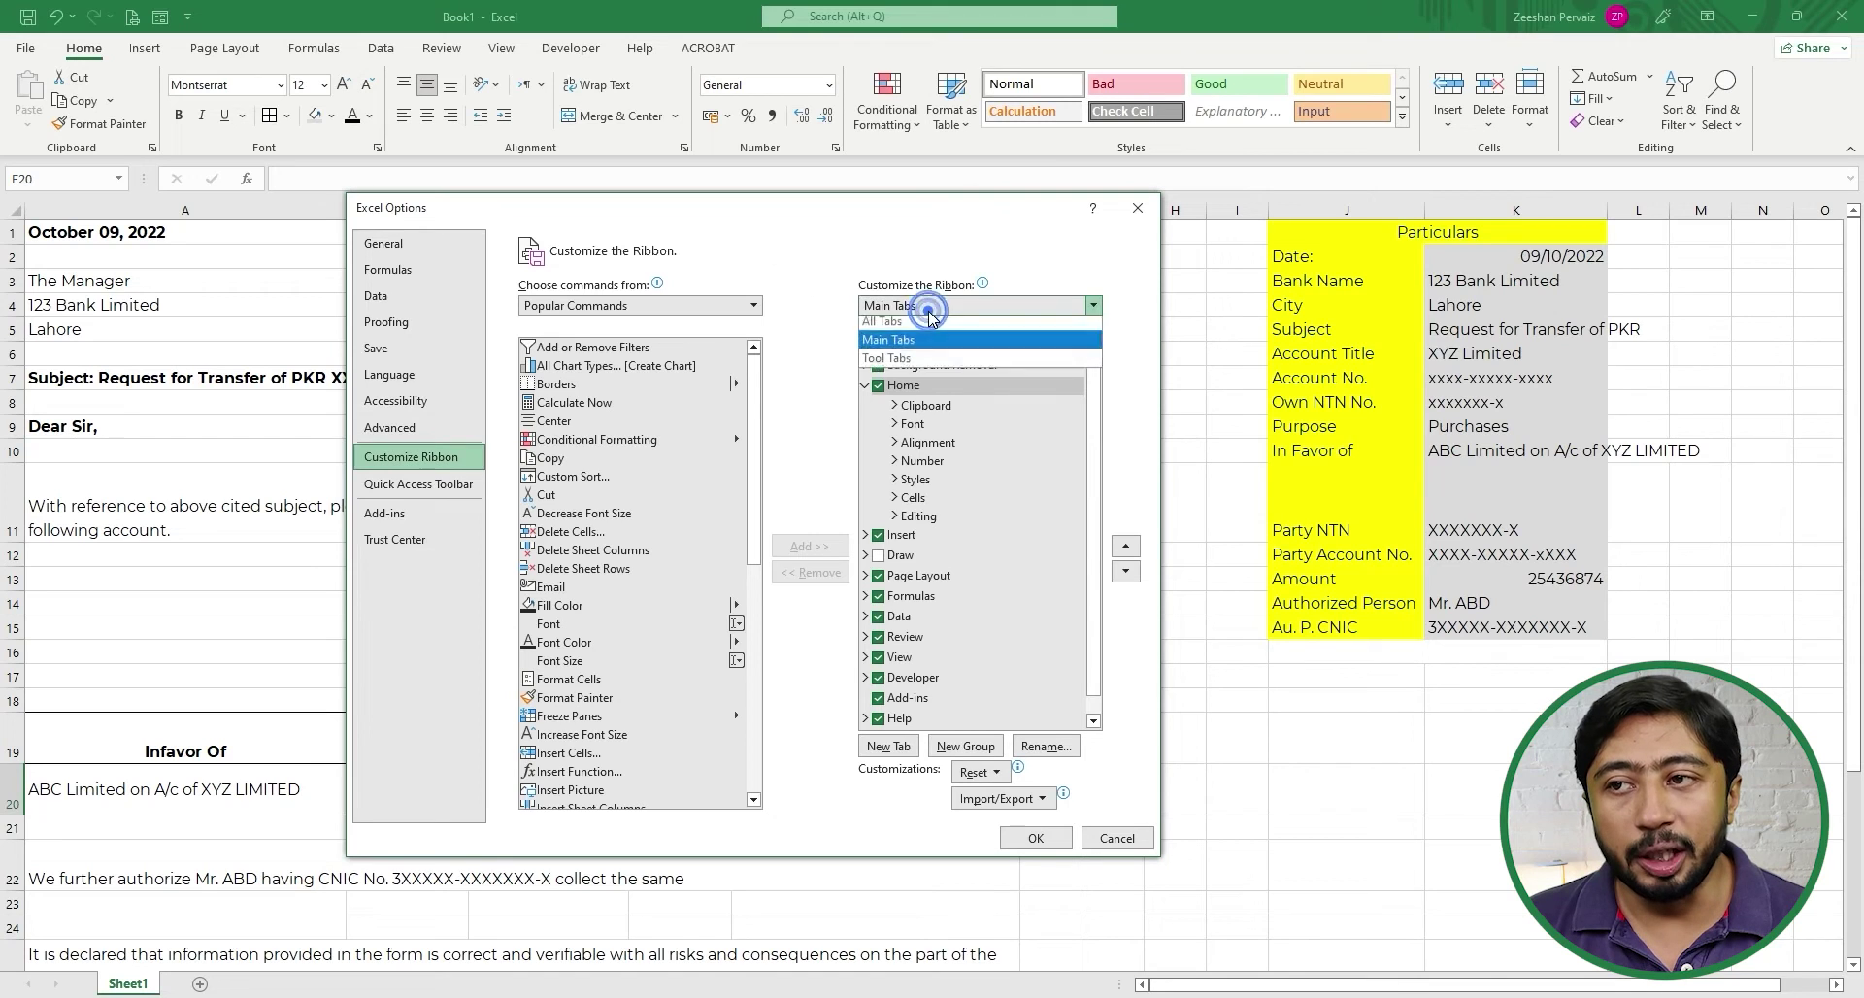
click(932, 324)
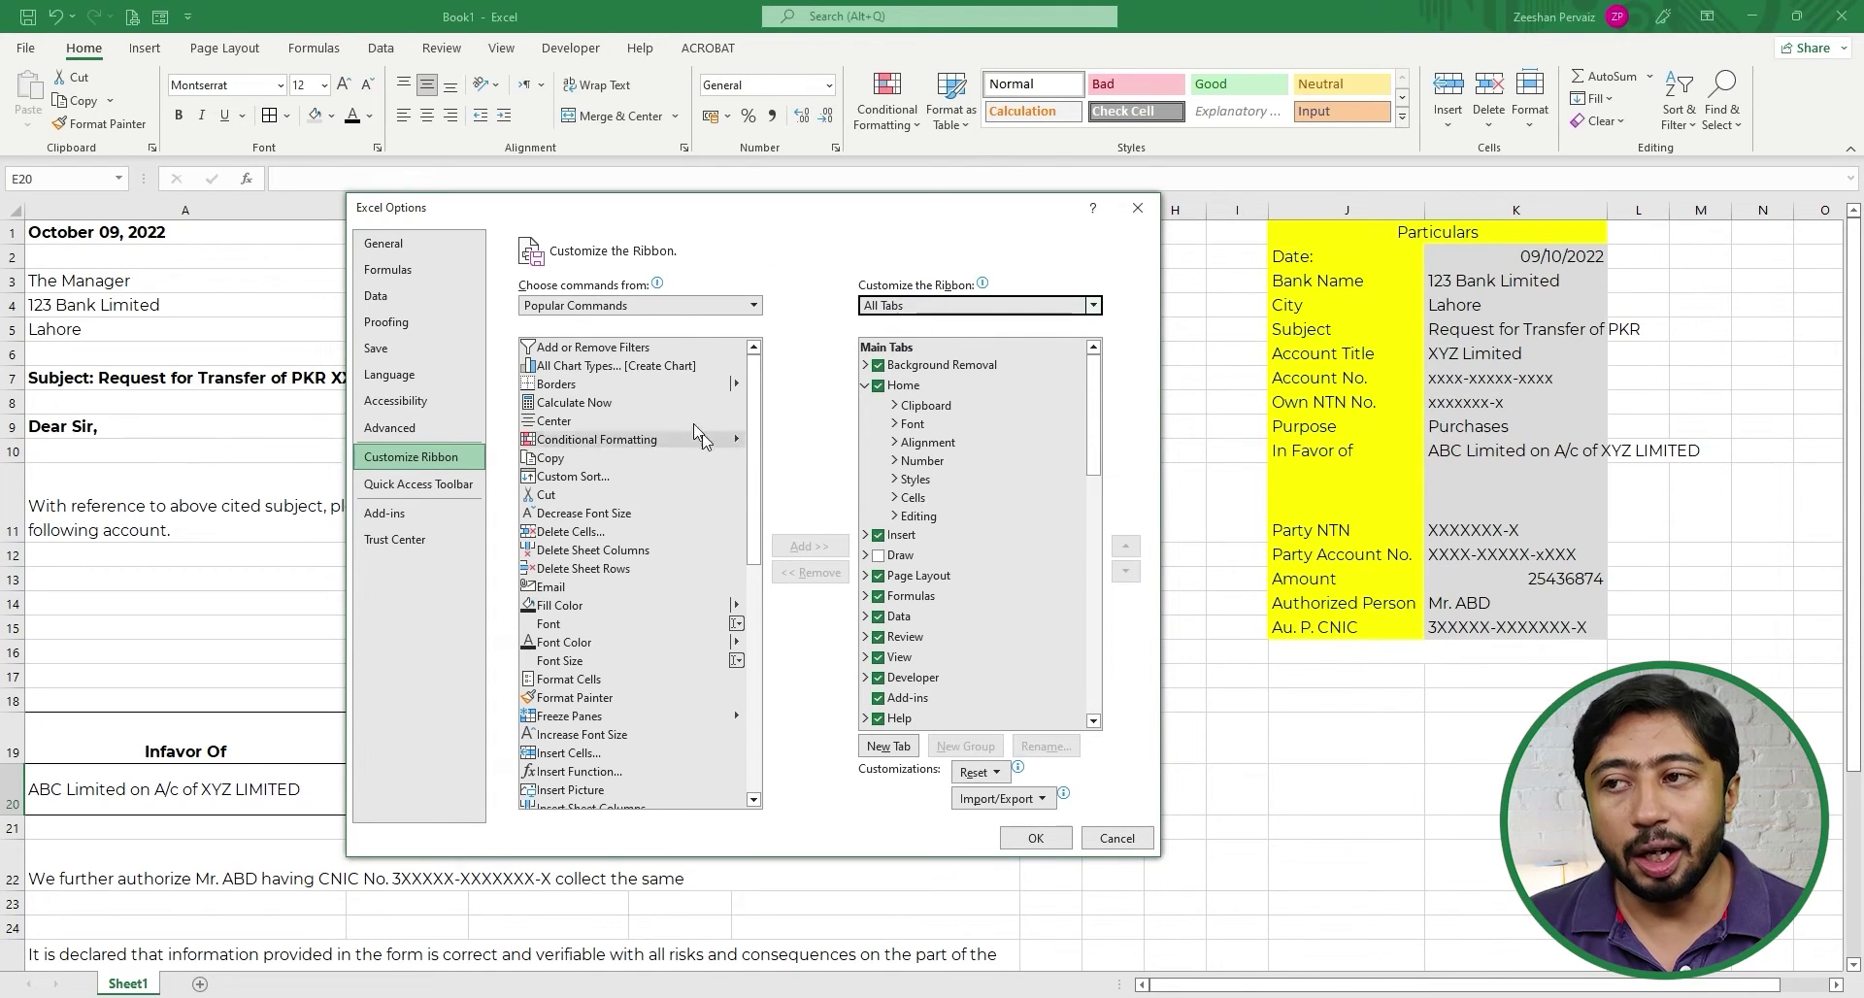
click(656, 304)
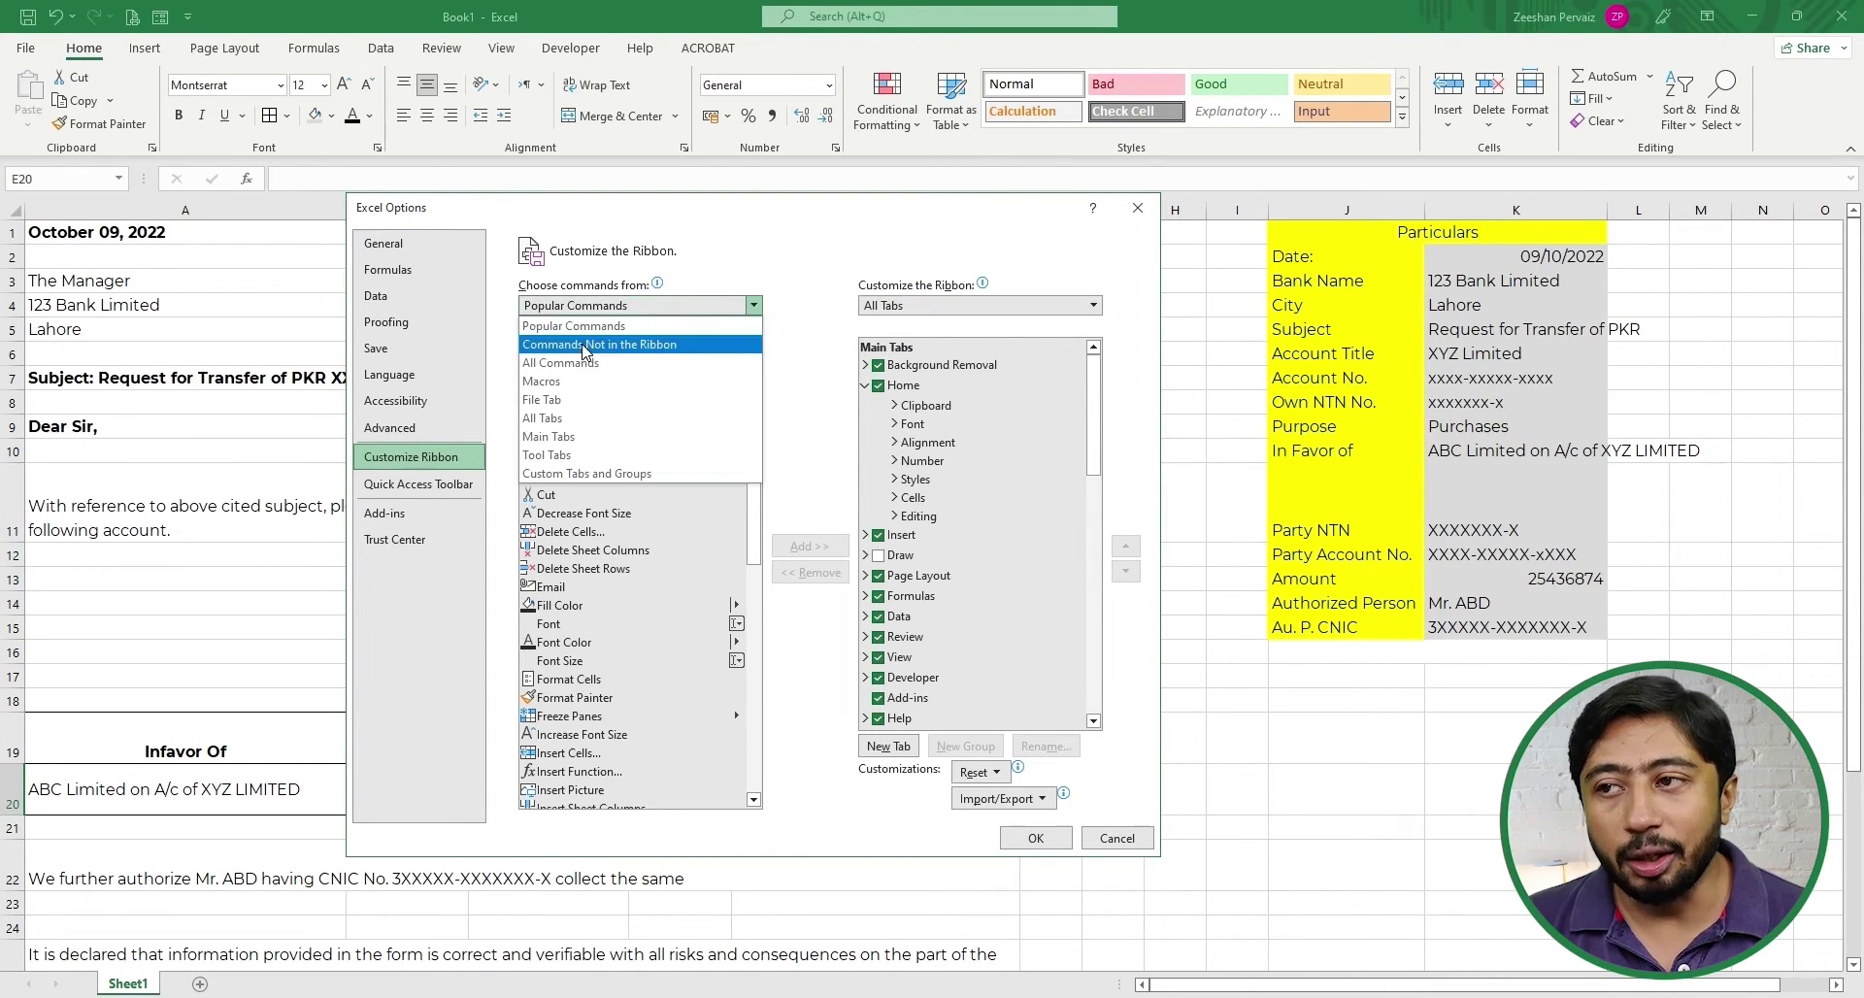
click(612, 418)
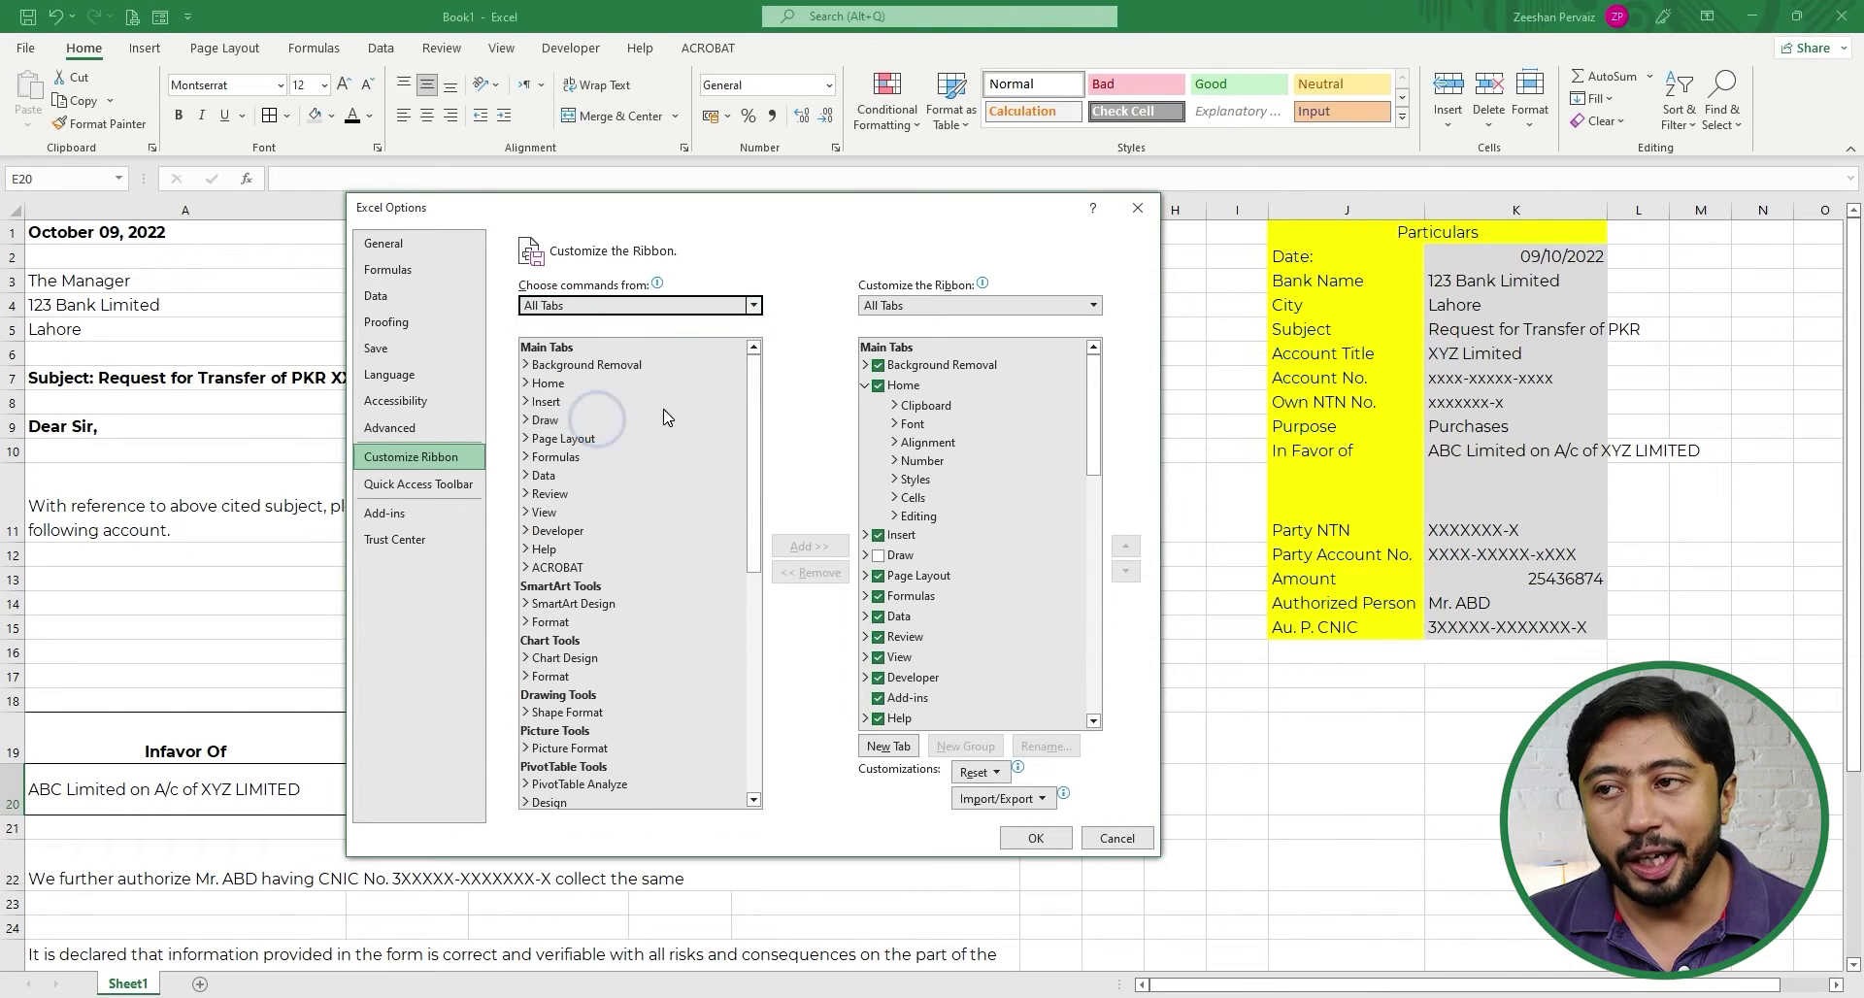
click(562, 533)
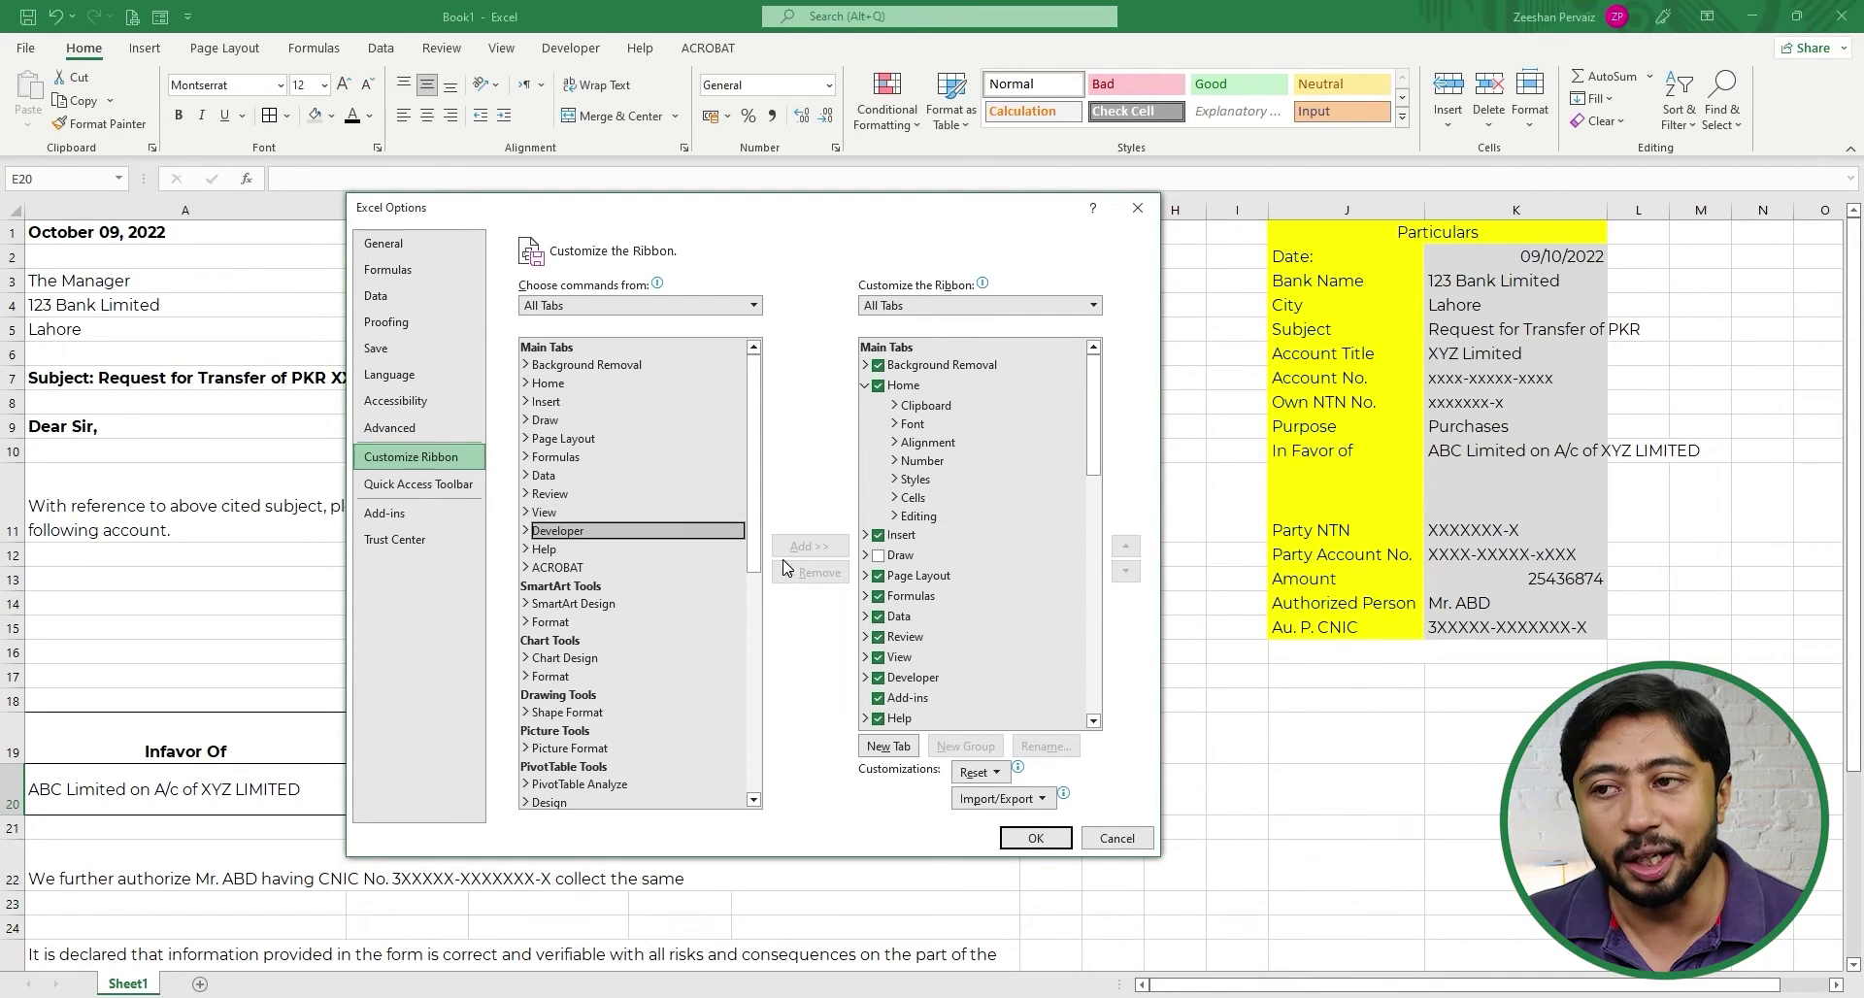
click(807, 548)
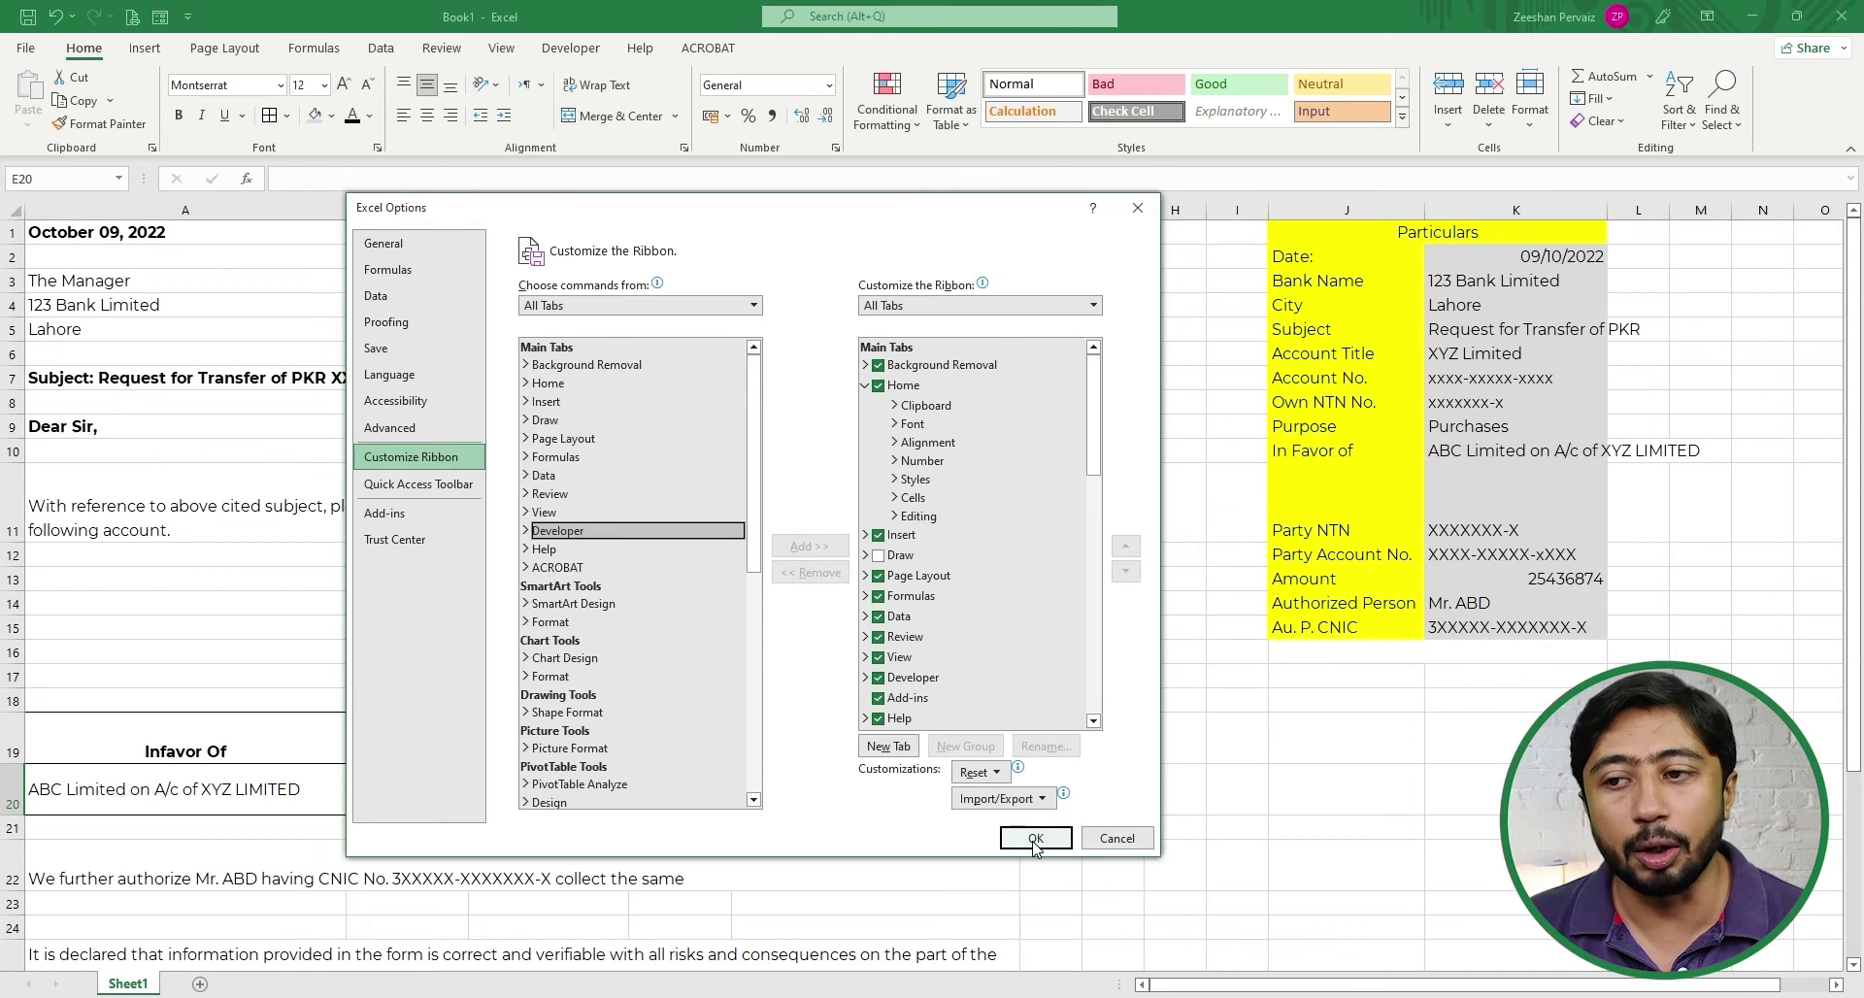
click(1116, 837)
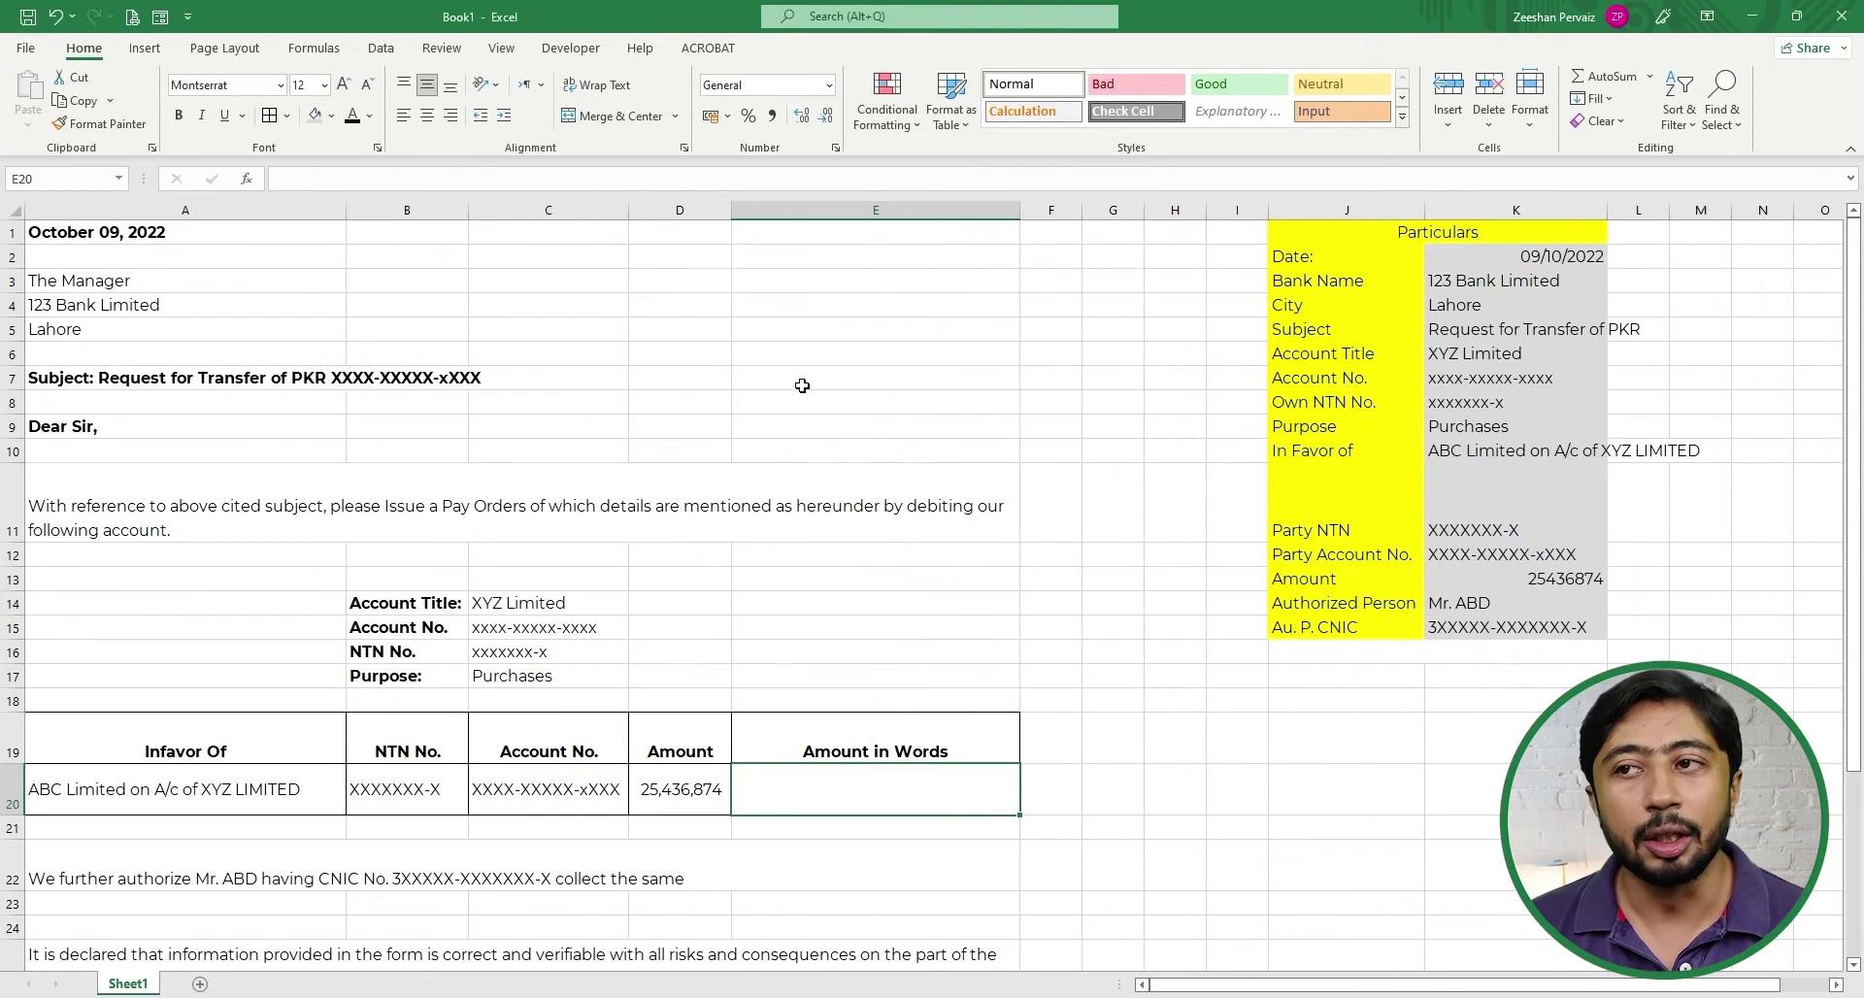
- Open the Visual Basic editor and insert a new module under Book1's ThisWorkbook
click(557, 51)
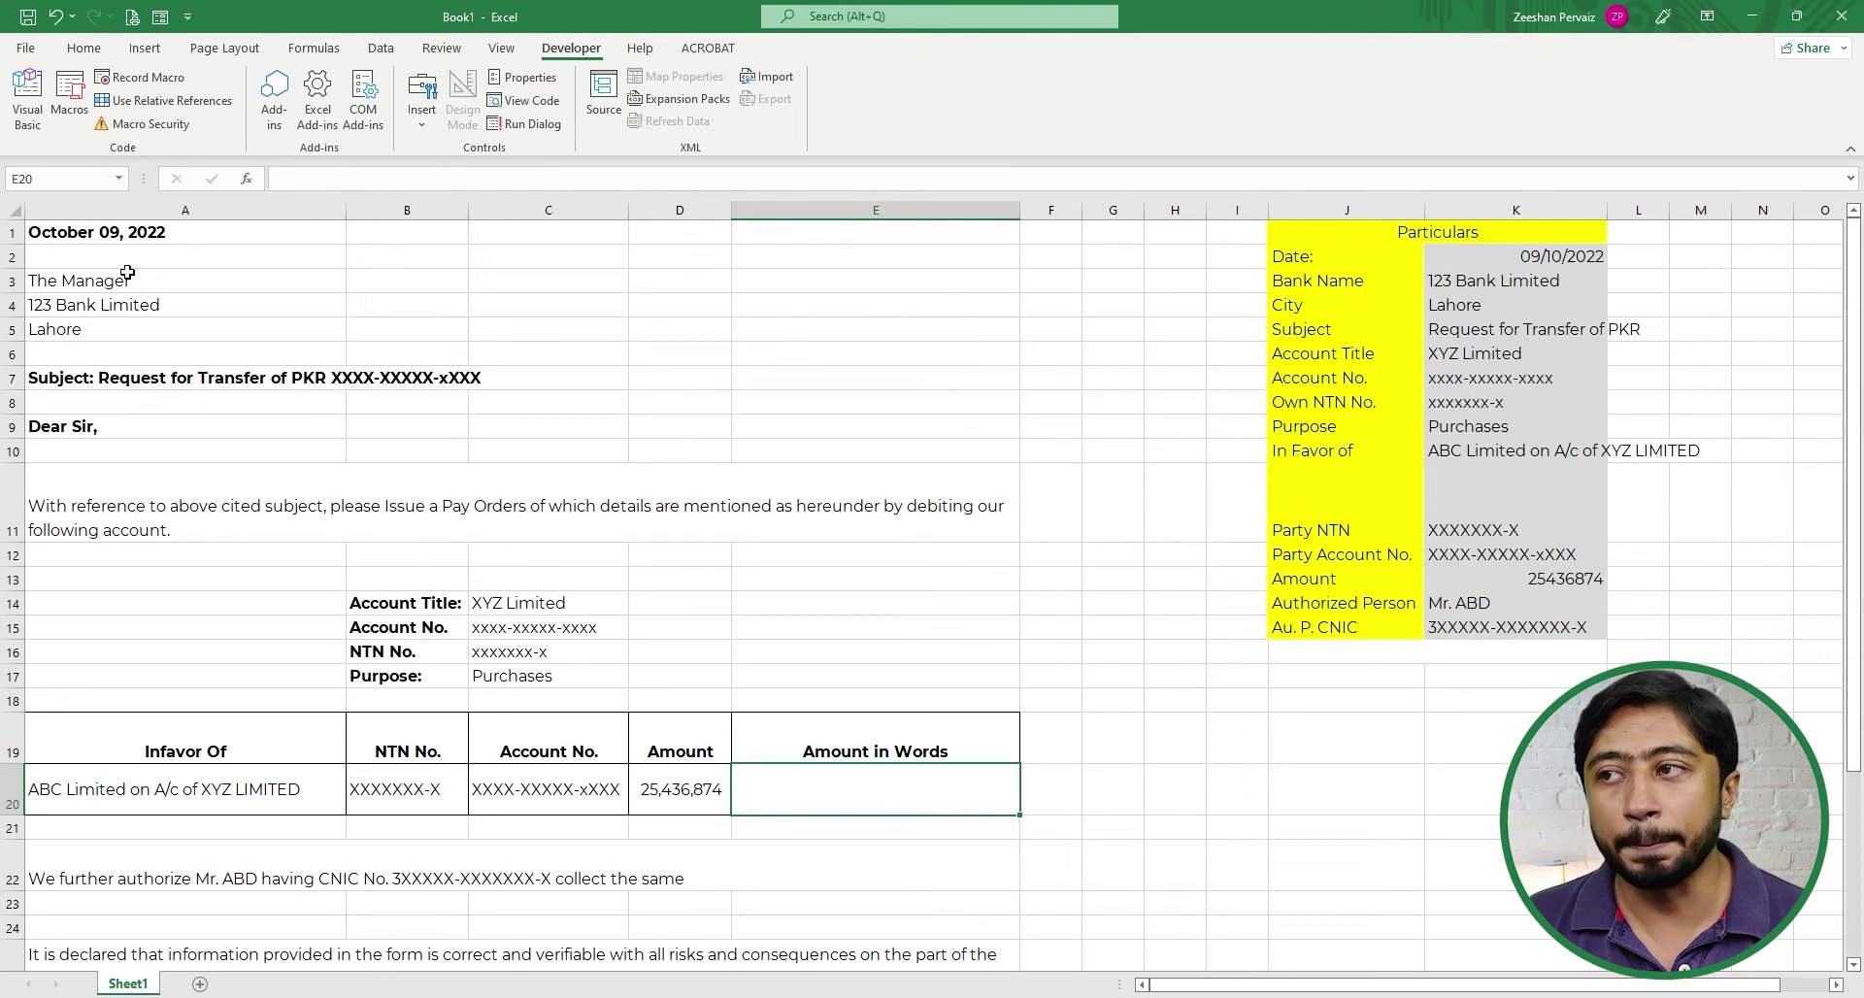
click(35, 106)
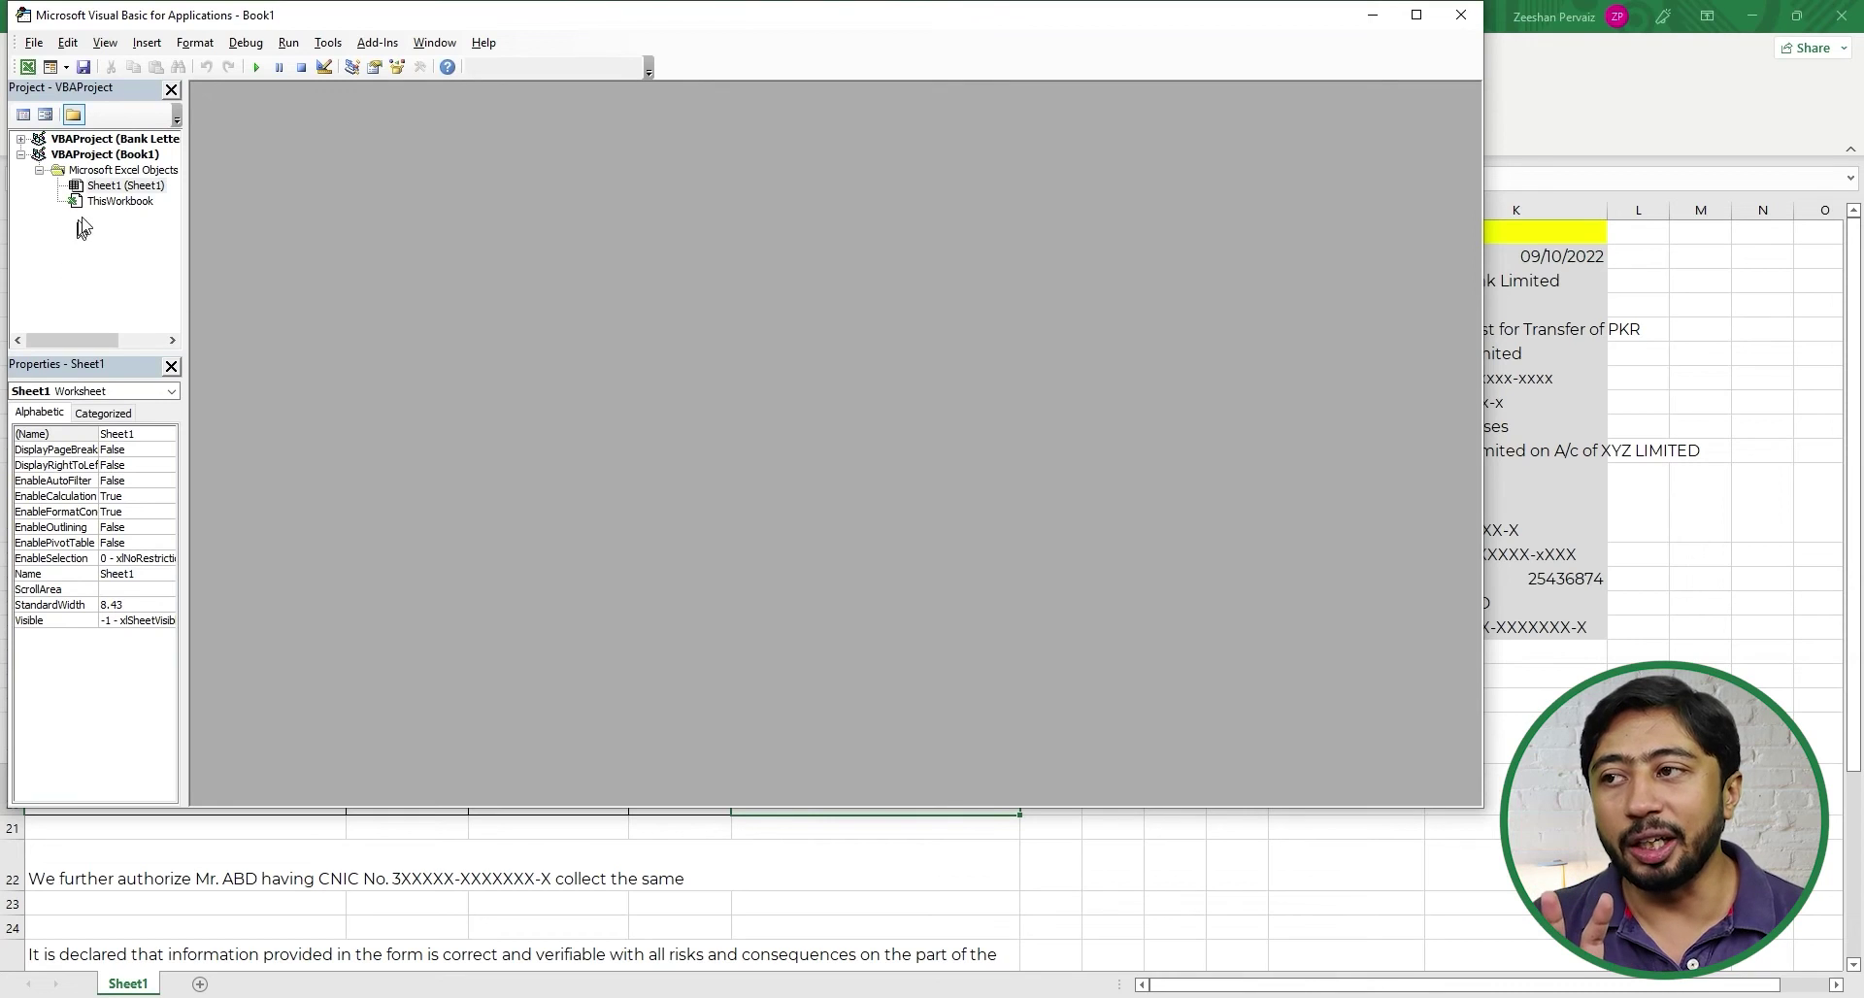
click(121, 201)
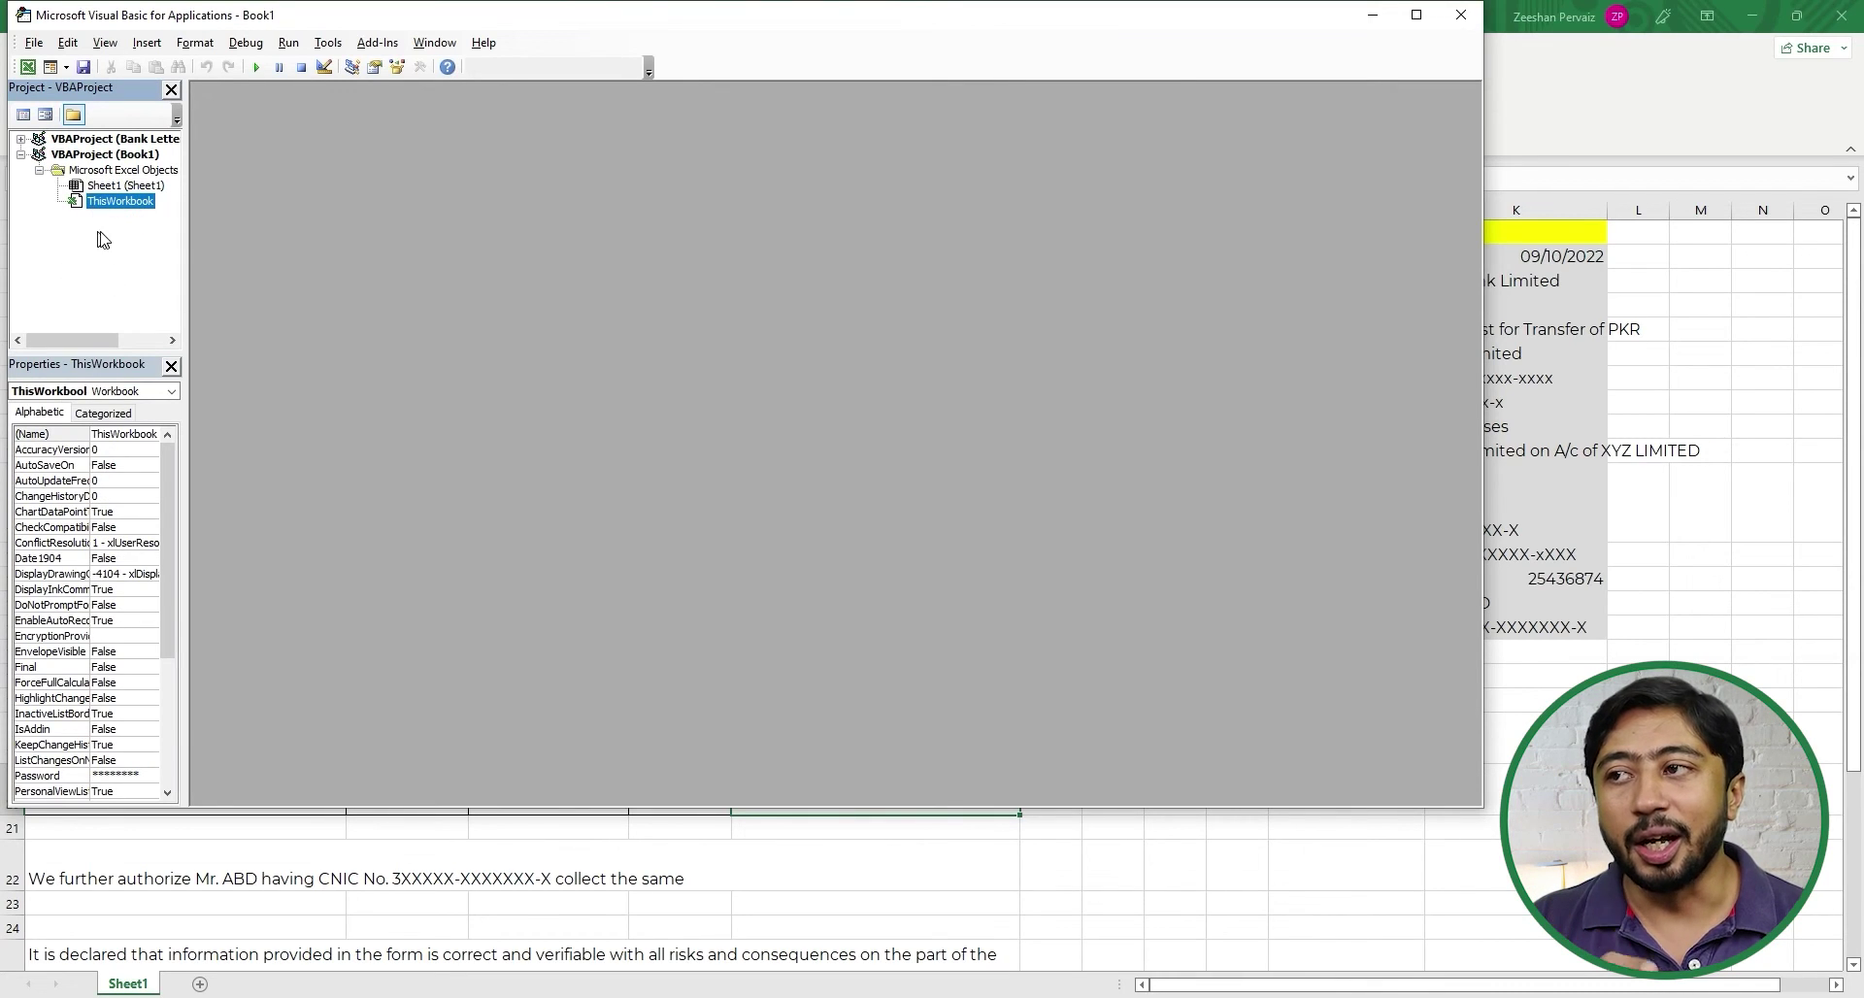
right_click(98, 200)
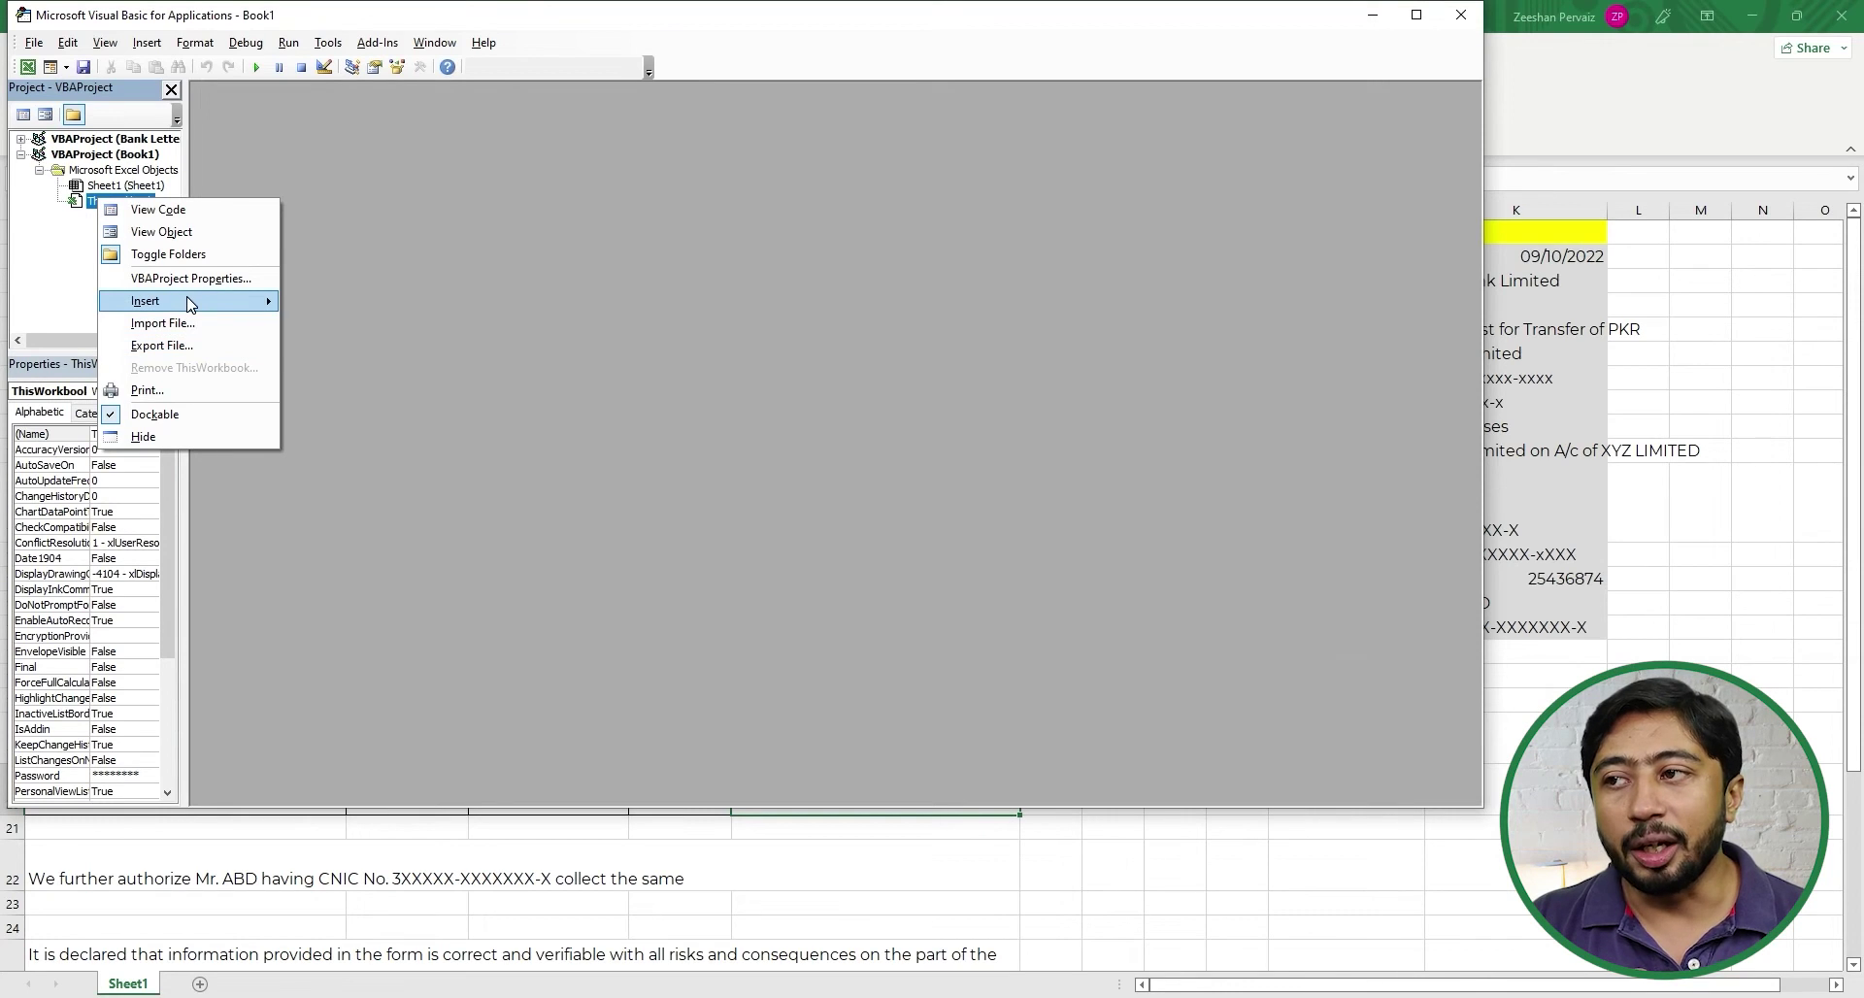
mouse_move(190, 302)
click(354, 329)
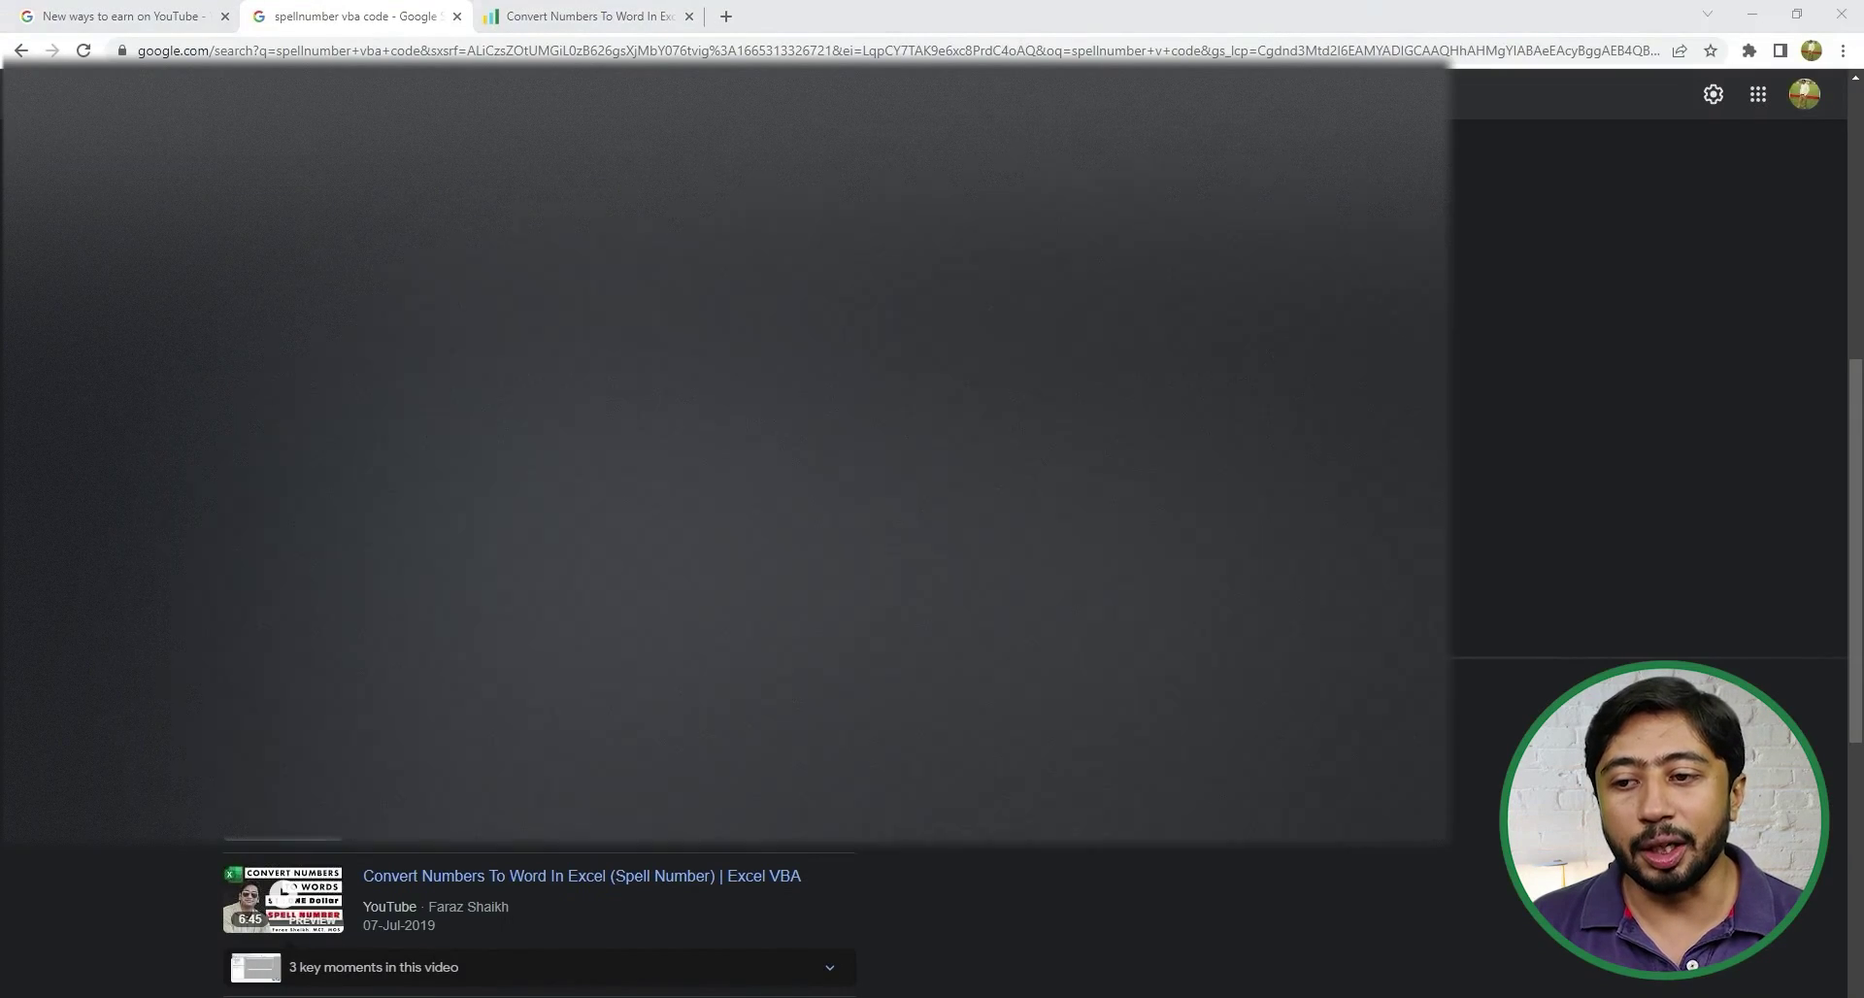
- Copy the full SpellNumber code, through the GetDigit function, from Notepad into Module1
click(1754, 18)
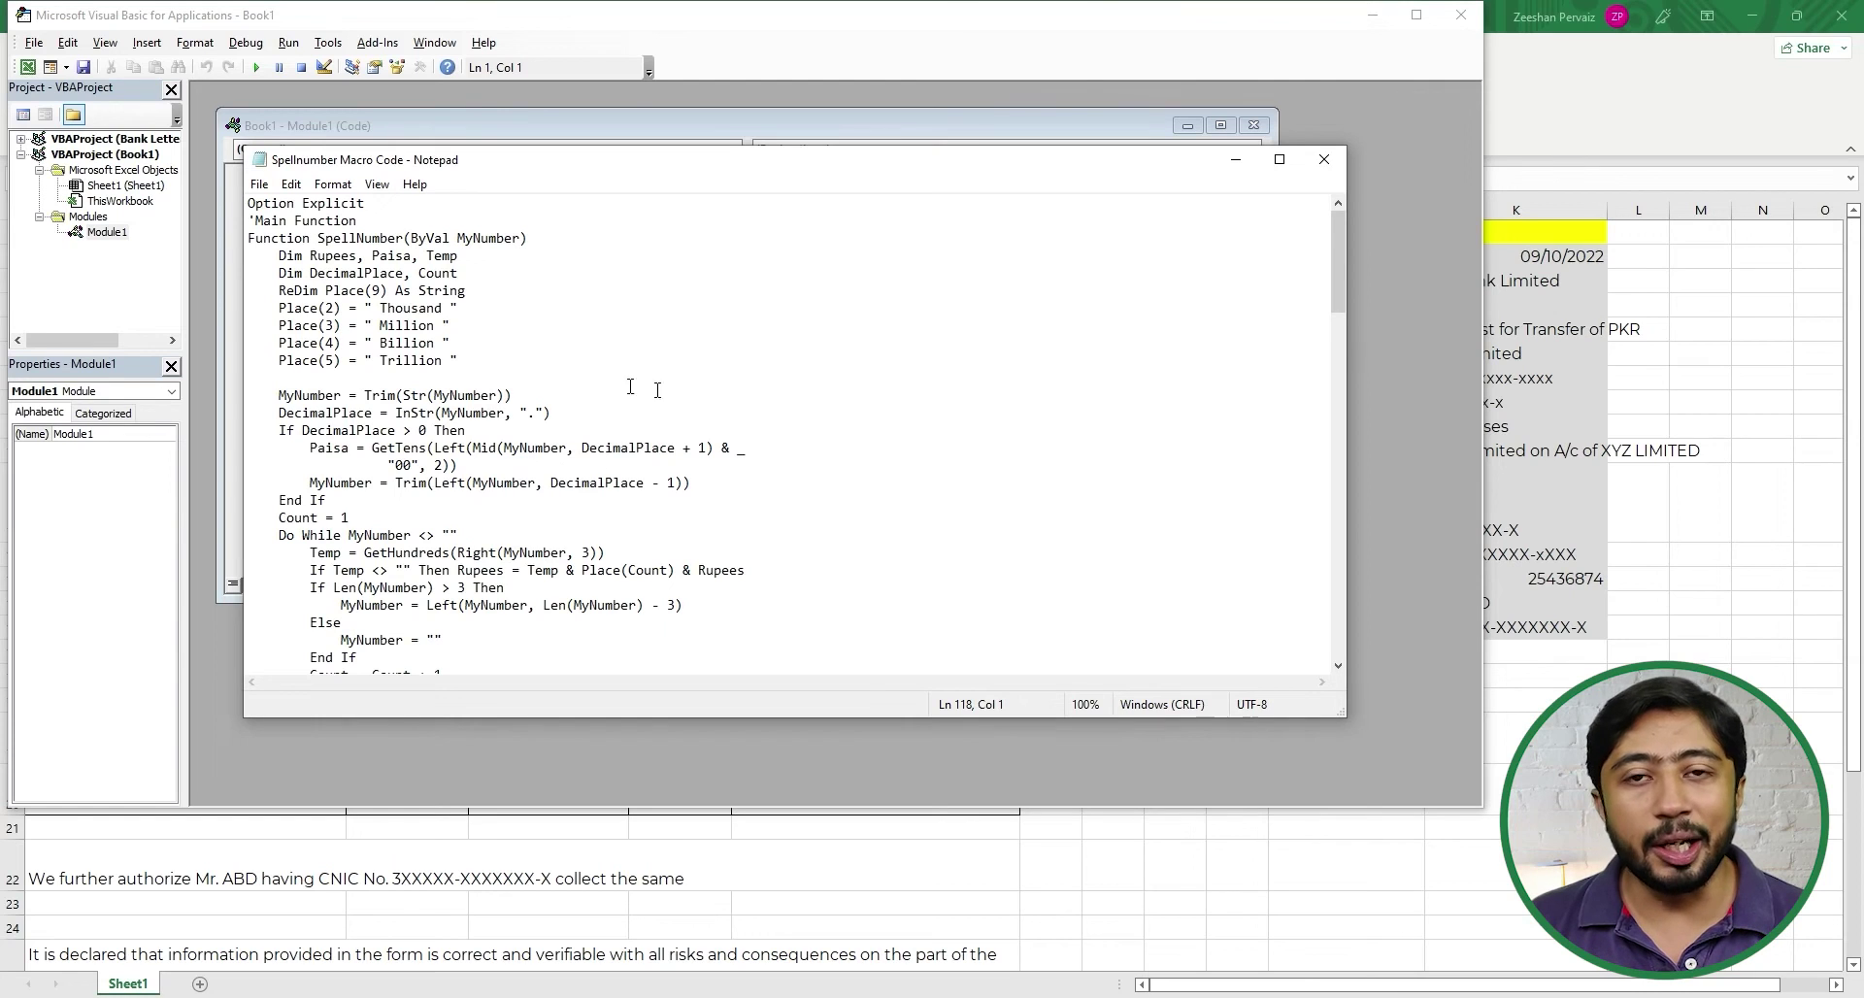
click(726, 392)
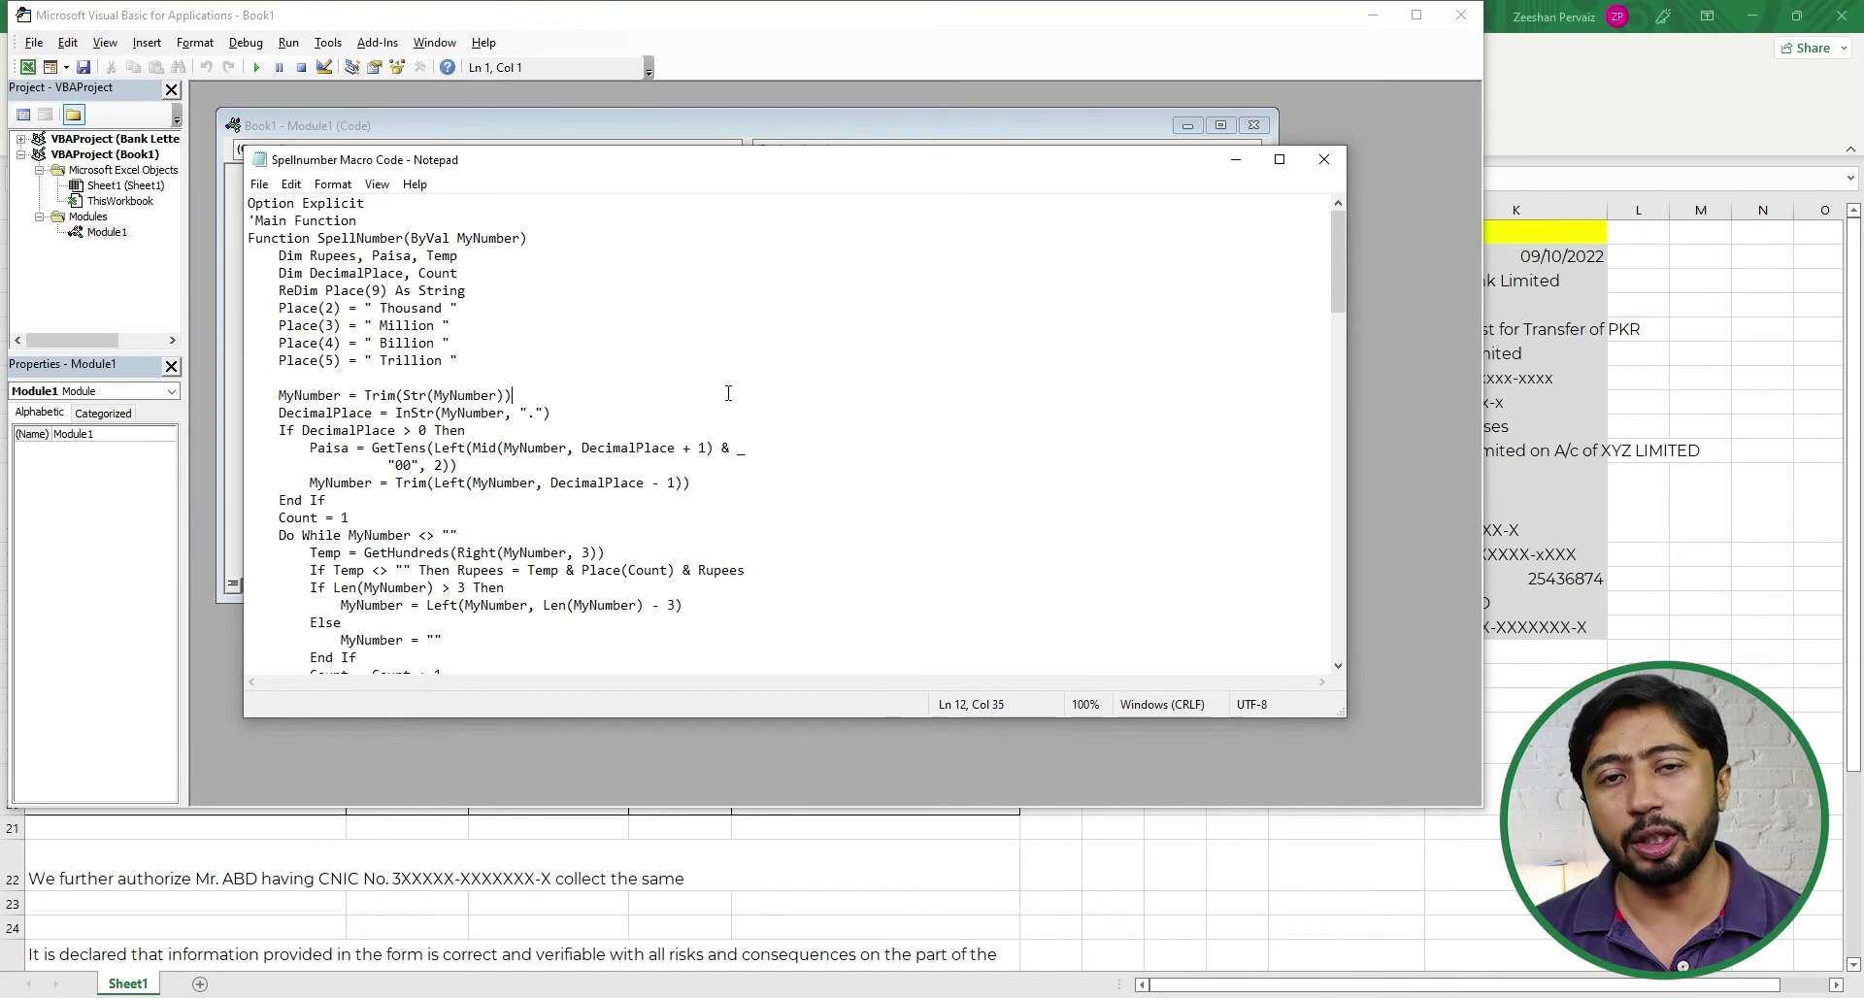
key(ctrl+a)
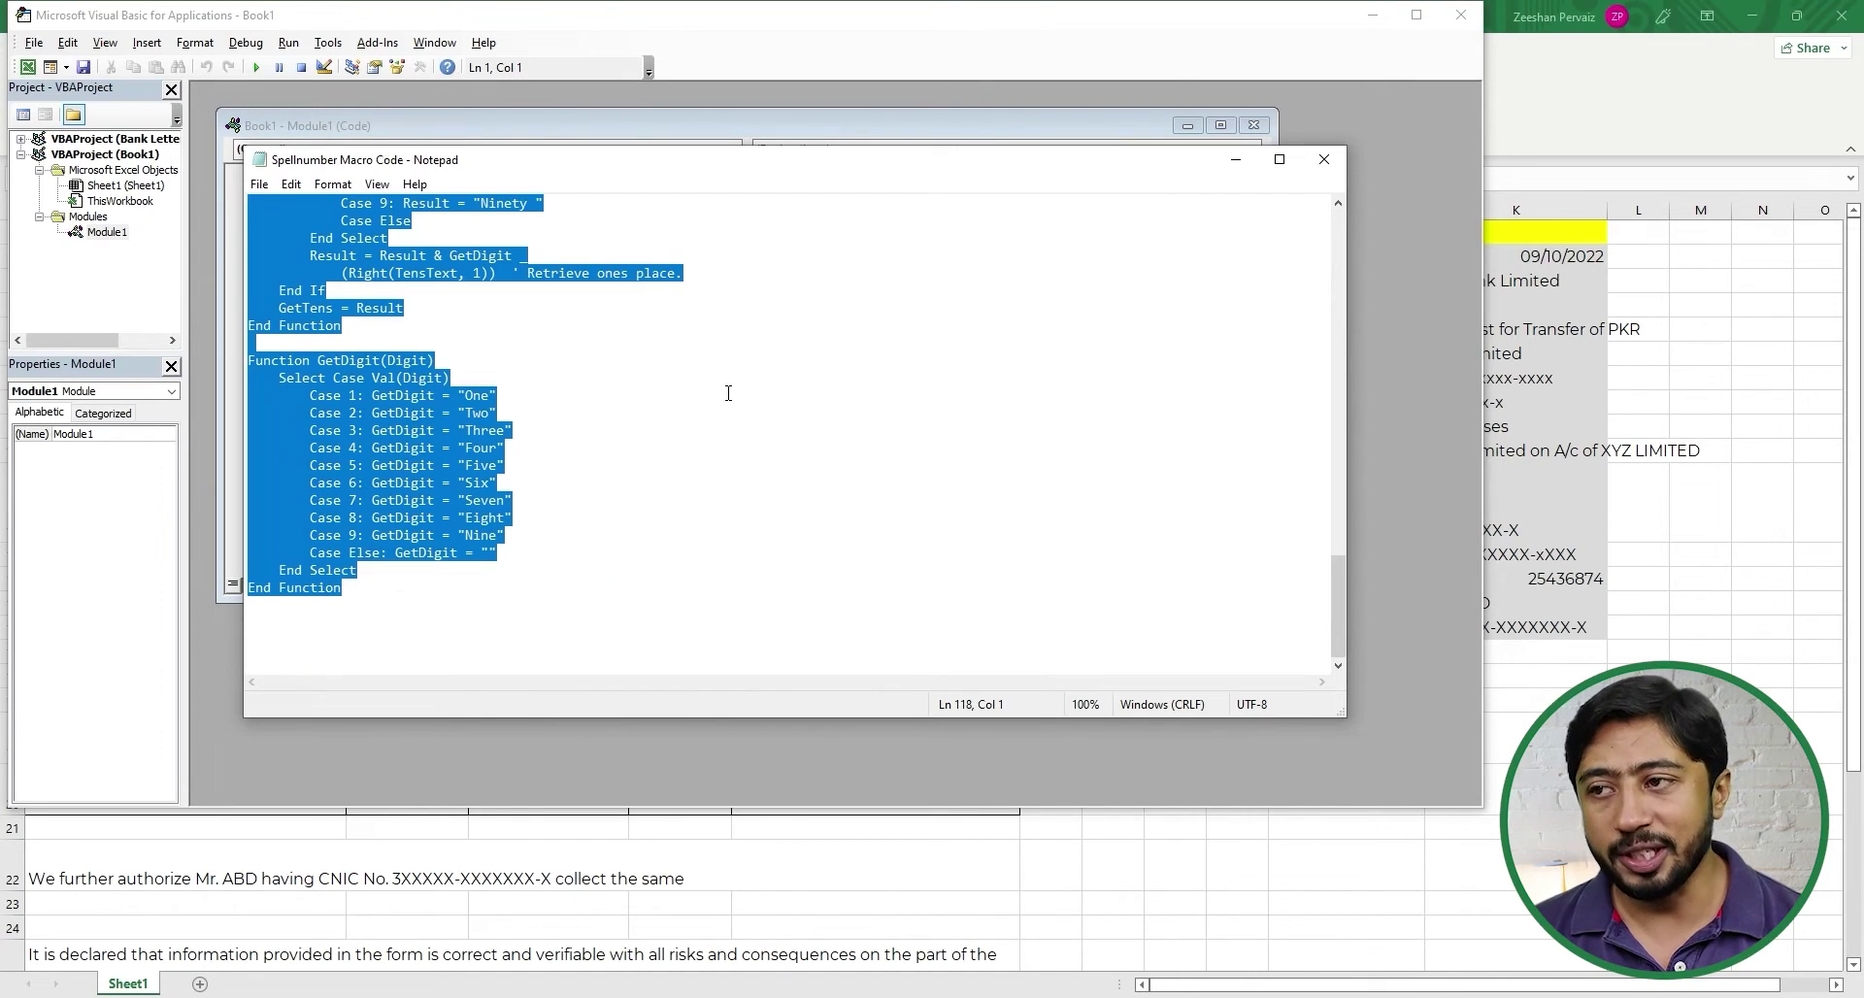
key(alt+Tab)
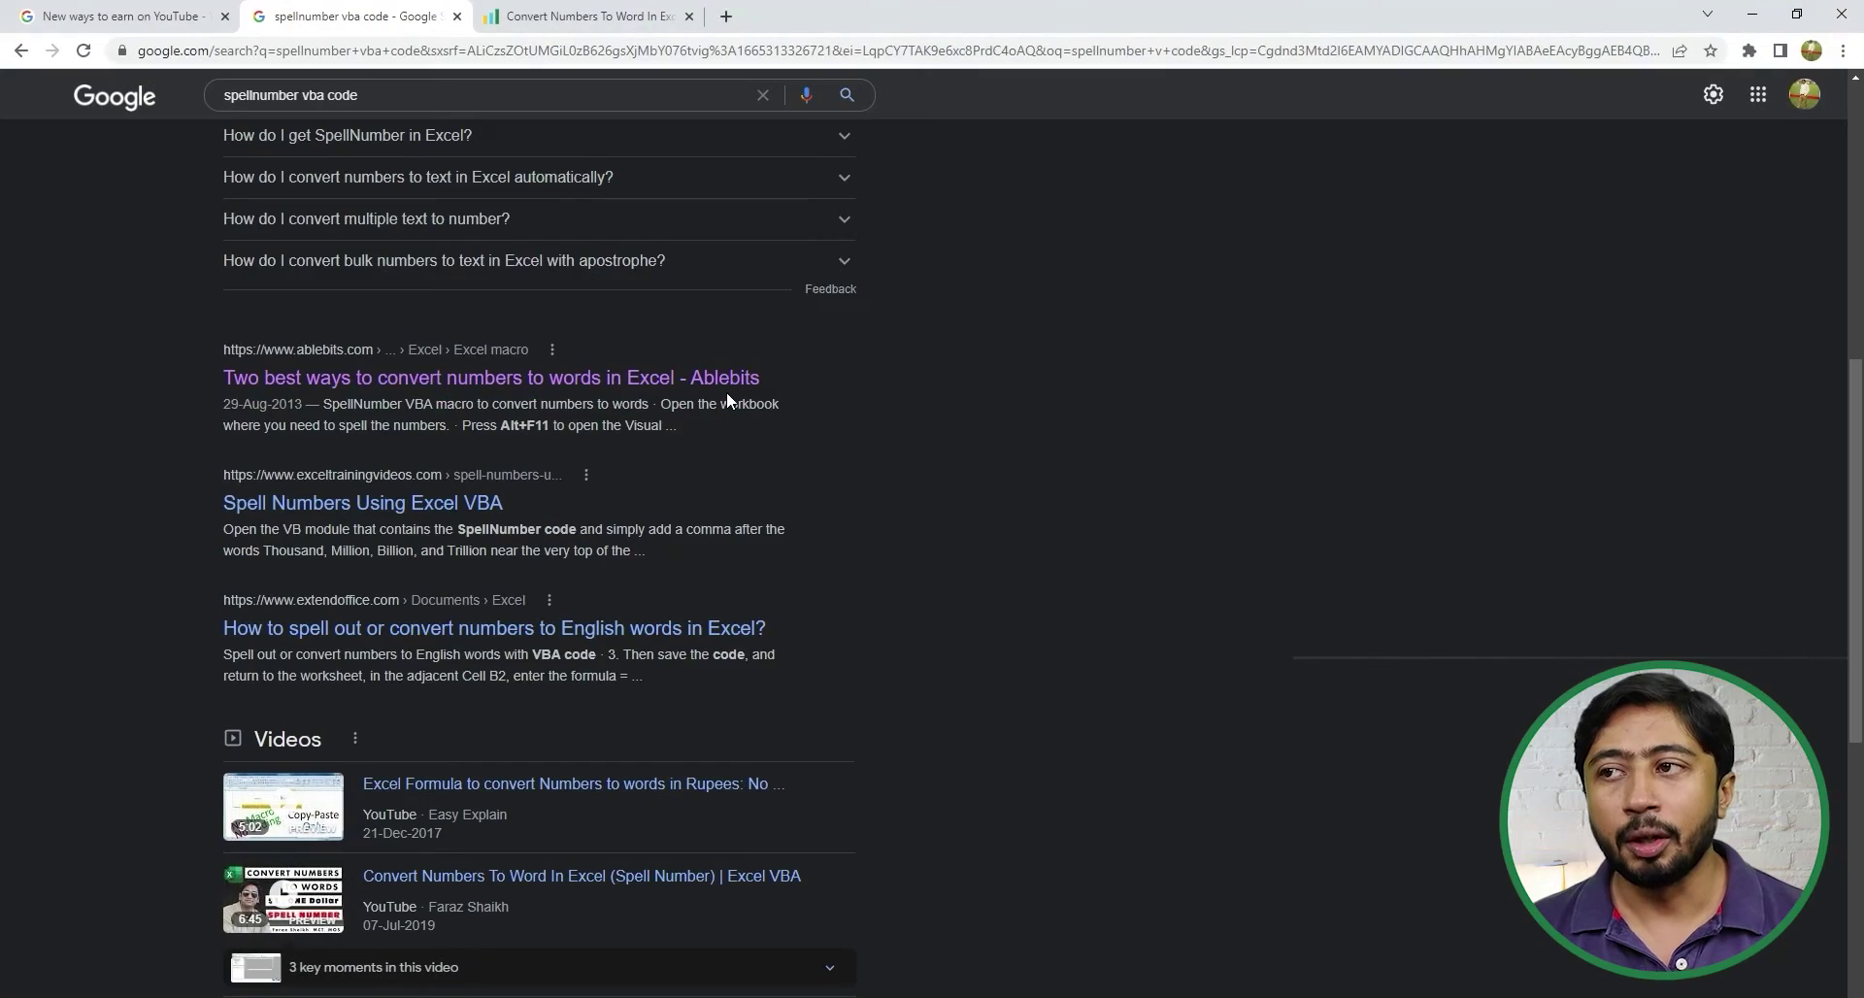
key(alt+Tab)
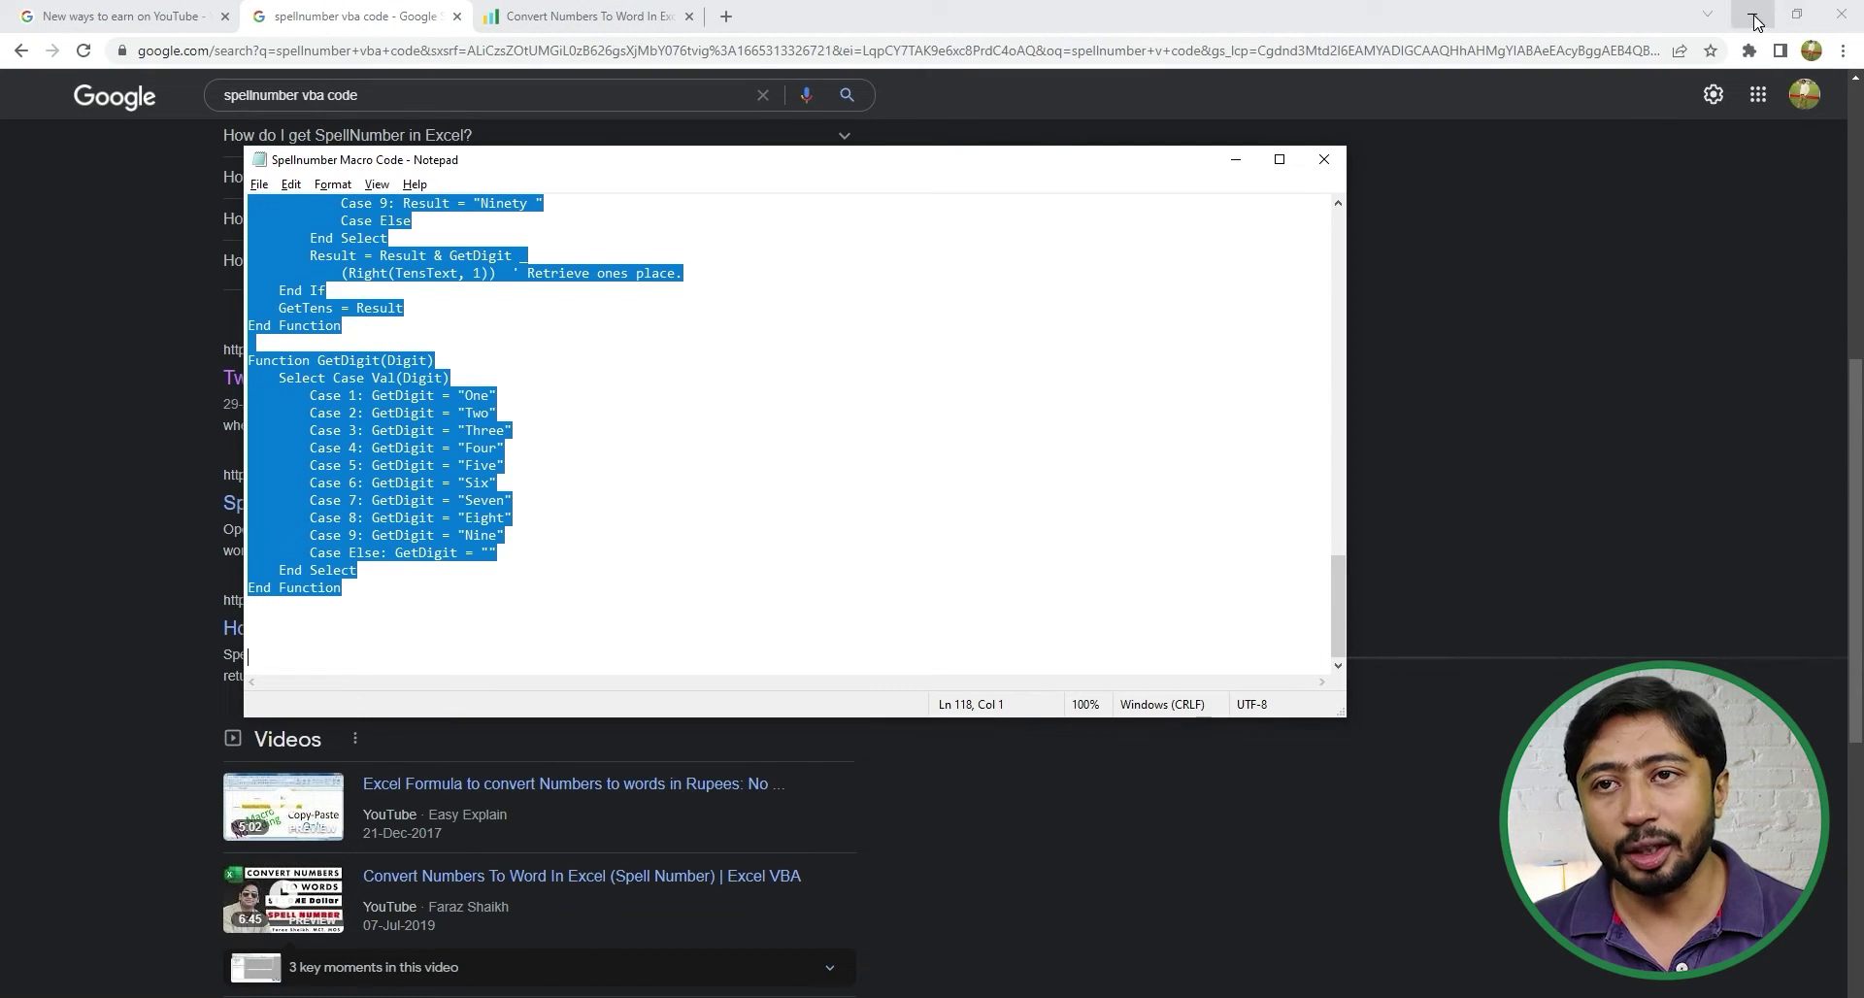
click(1752, 14)
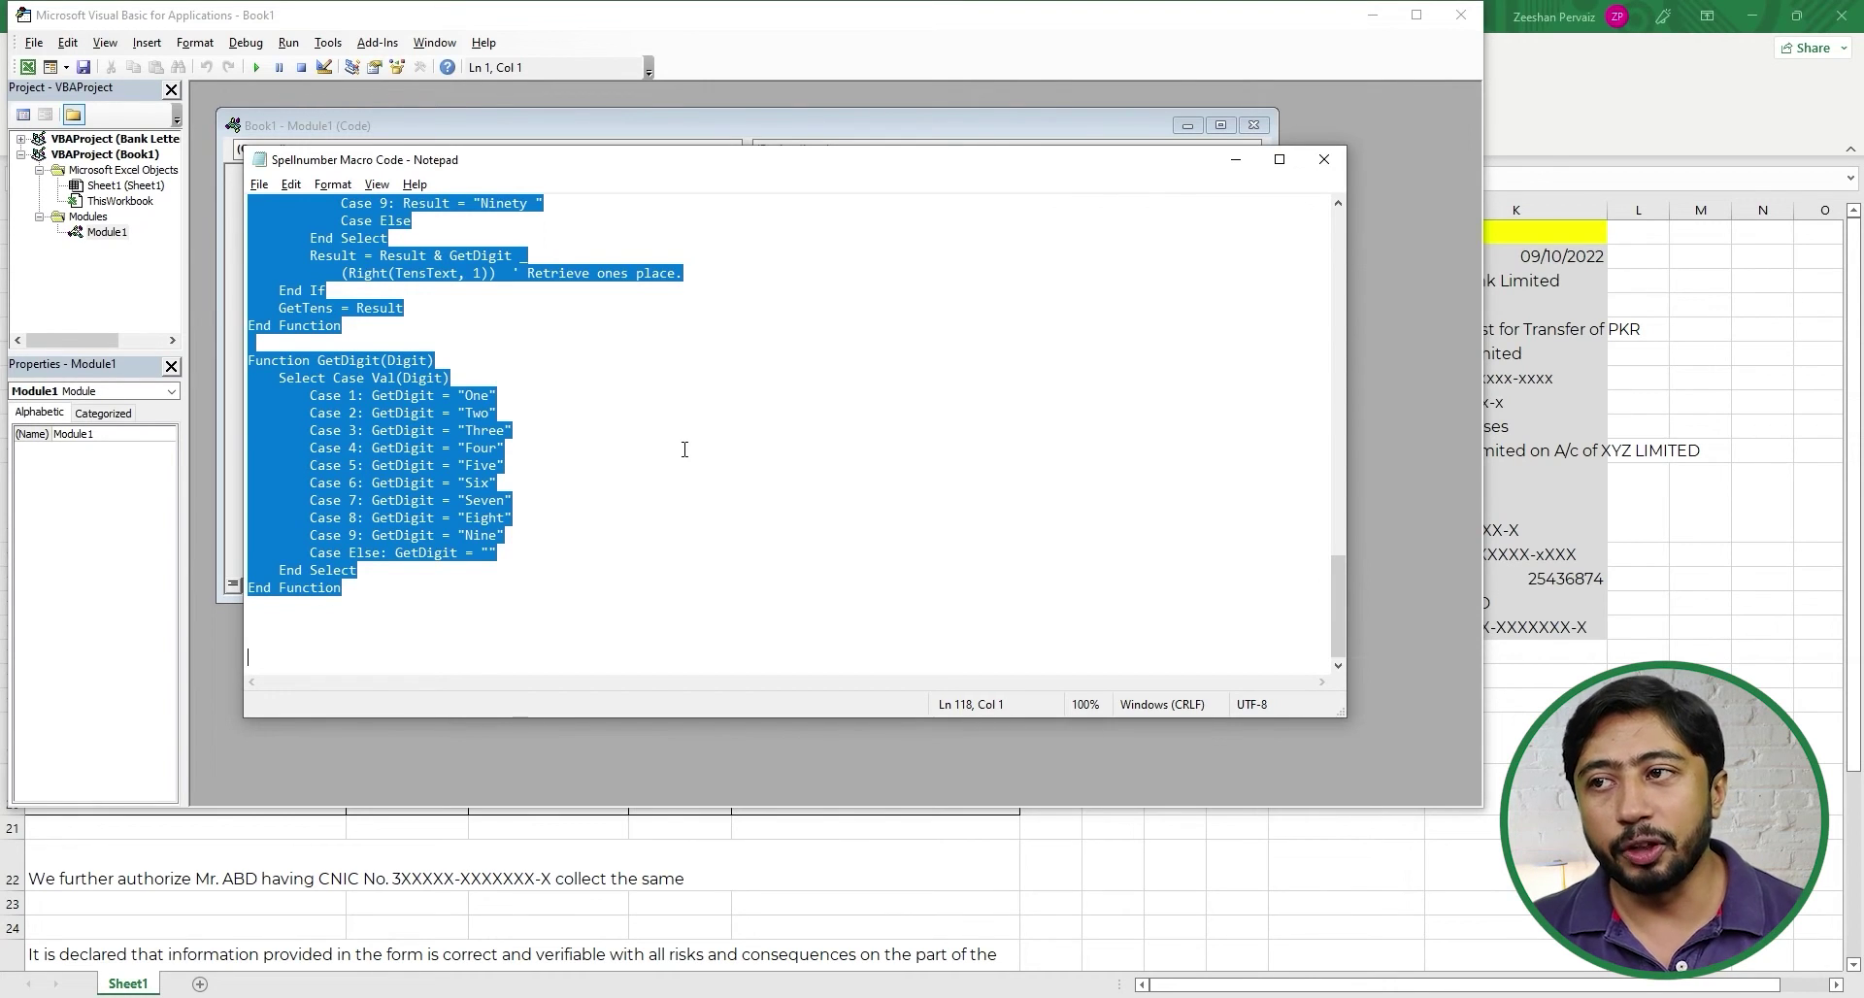
key(alt+Tab)
key(alt+Tab)
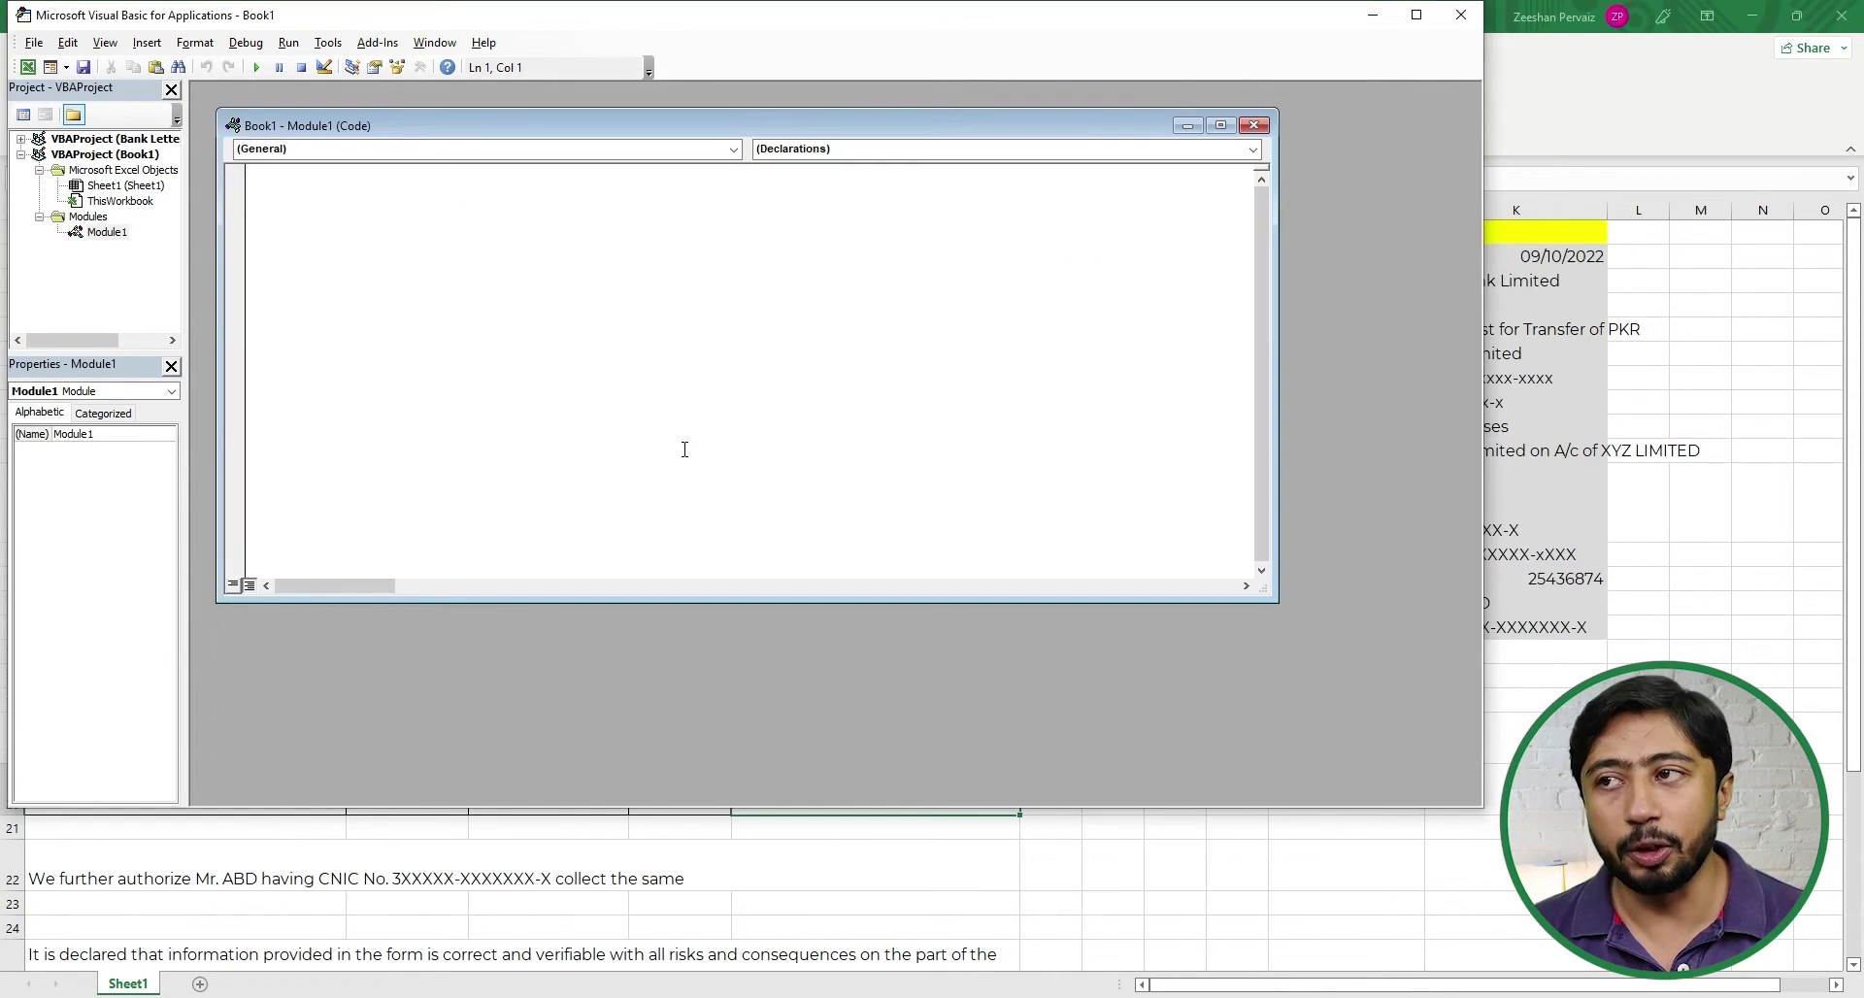
key(ctrl+v)
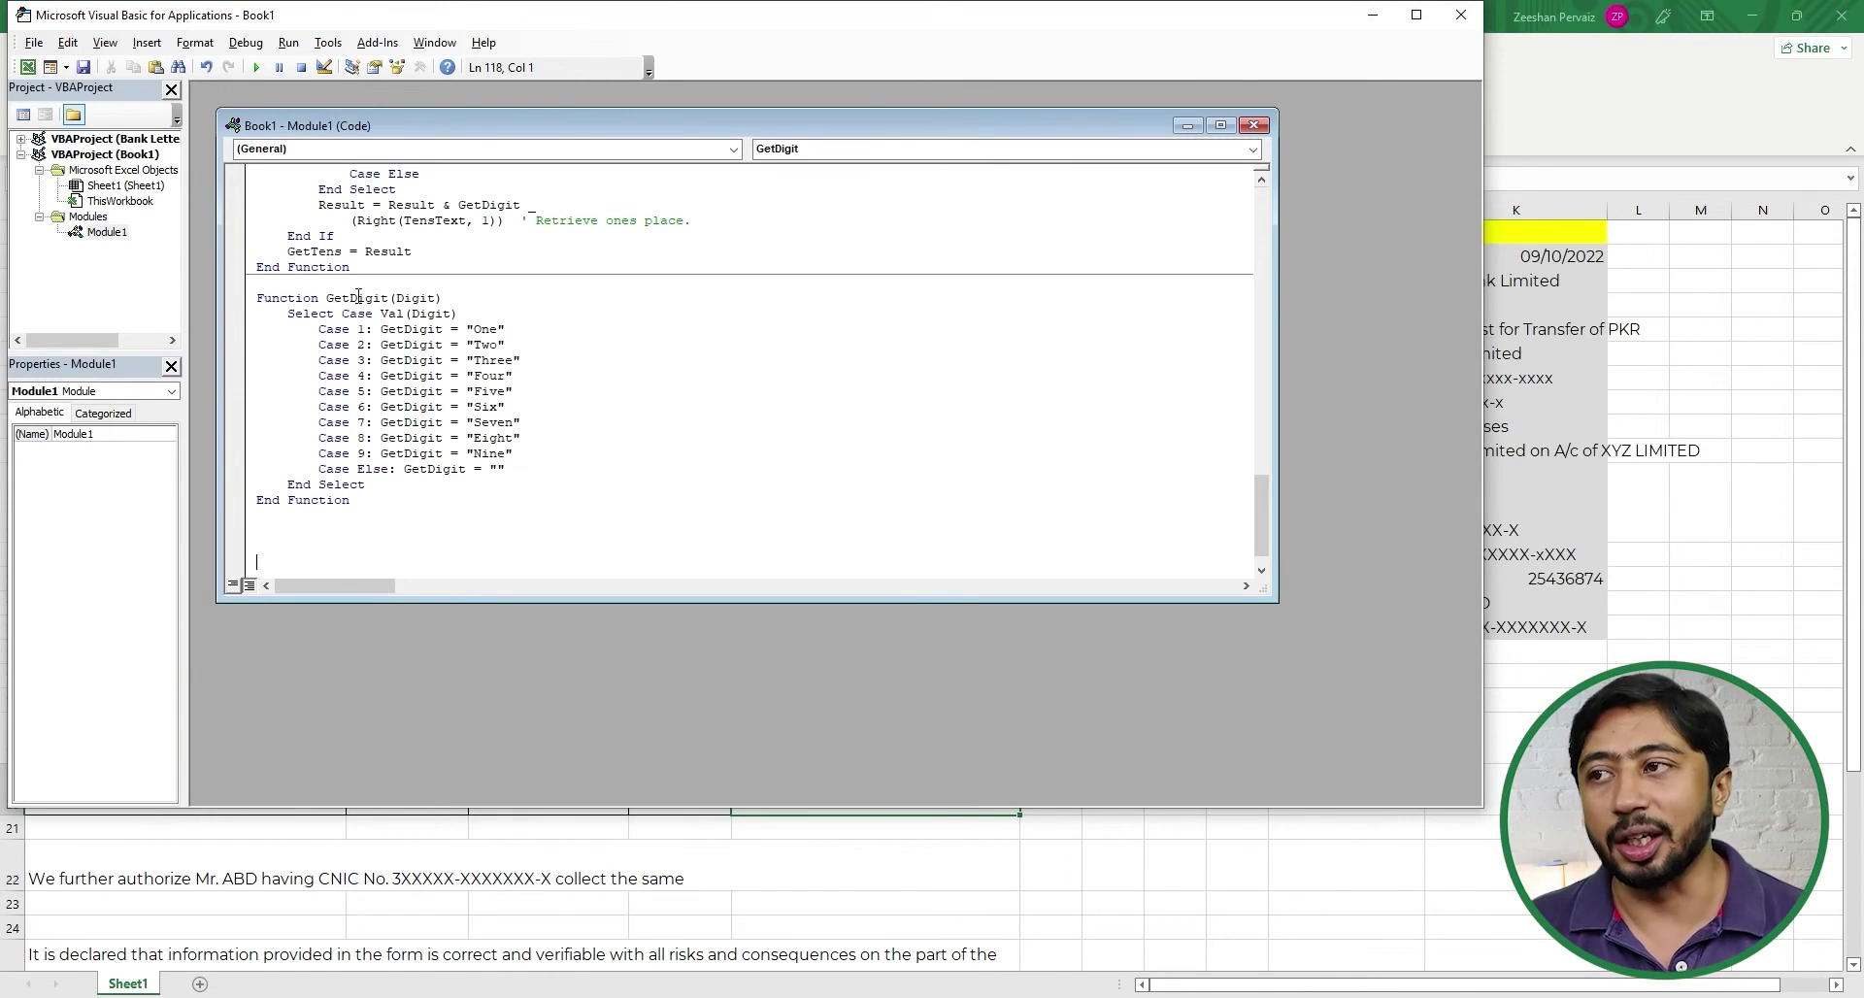
- Save as Excel Macro-Enabled Workbook 'Bank Automatic Letter' on Local Disk (D:)
click(84, 67)
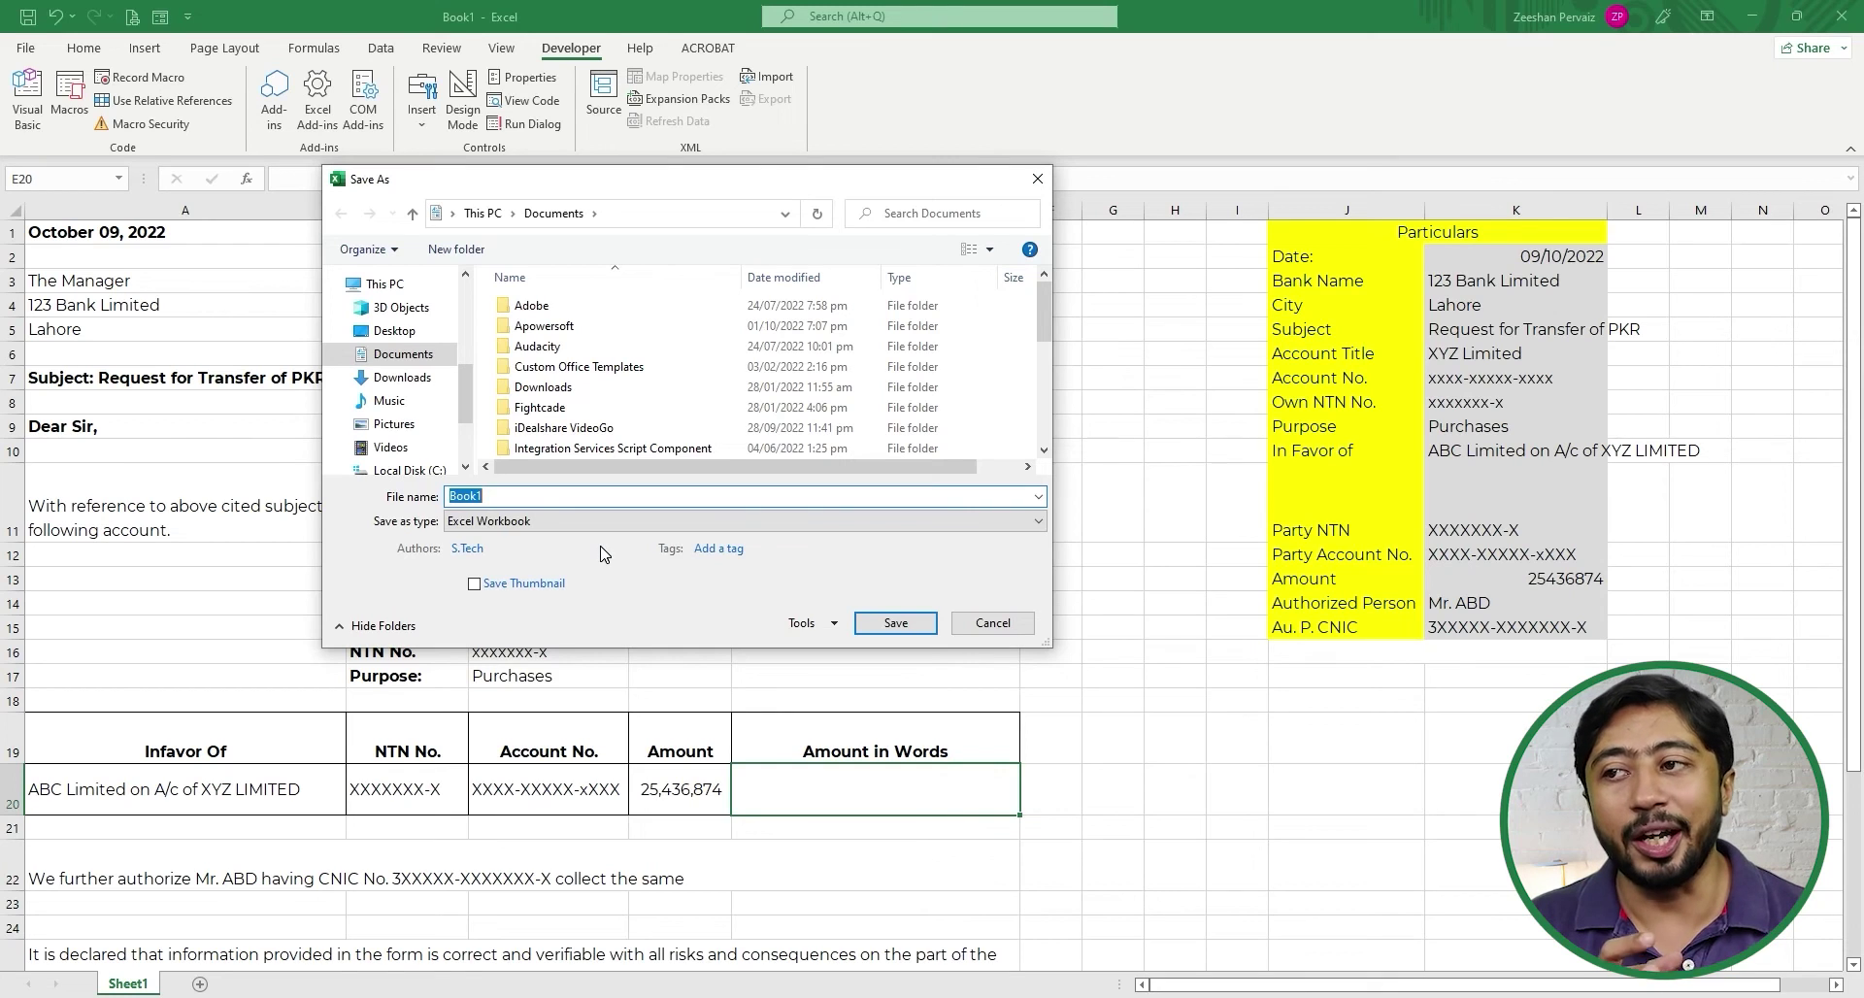
click(548, 521)
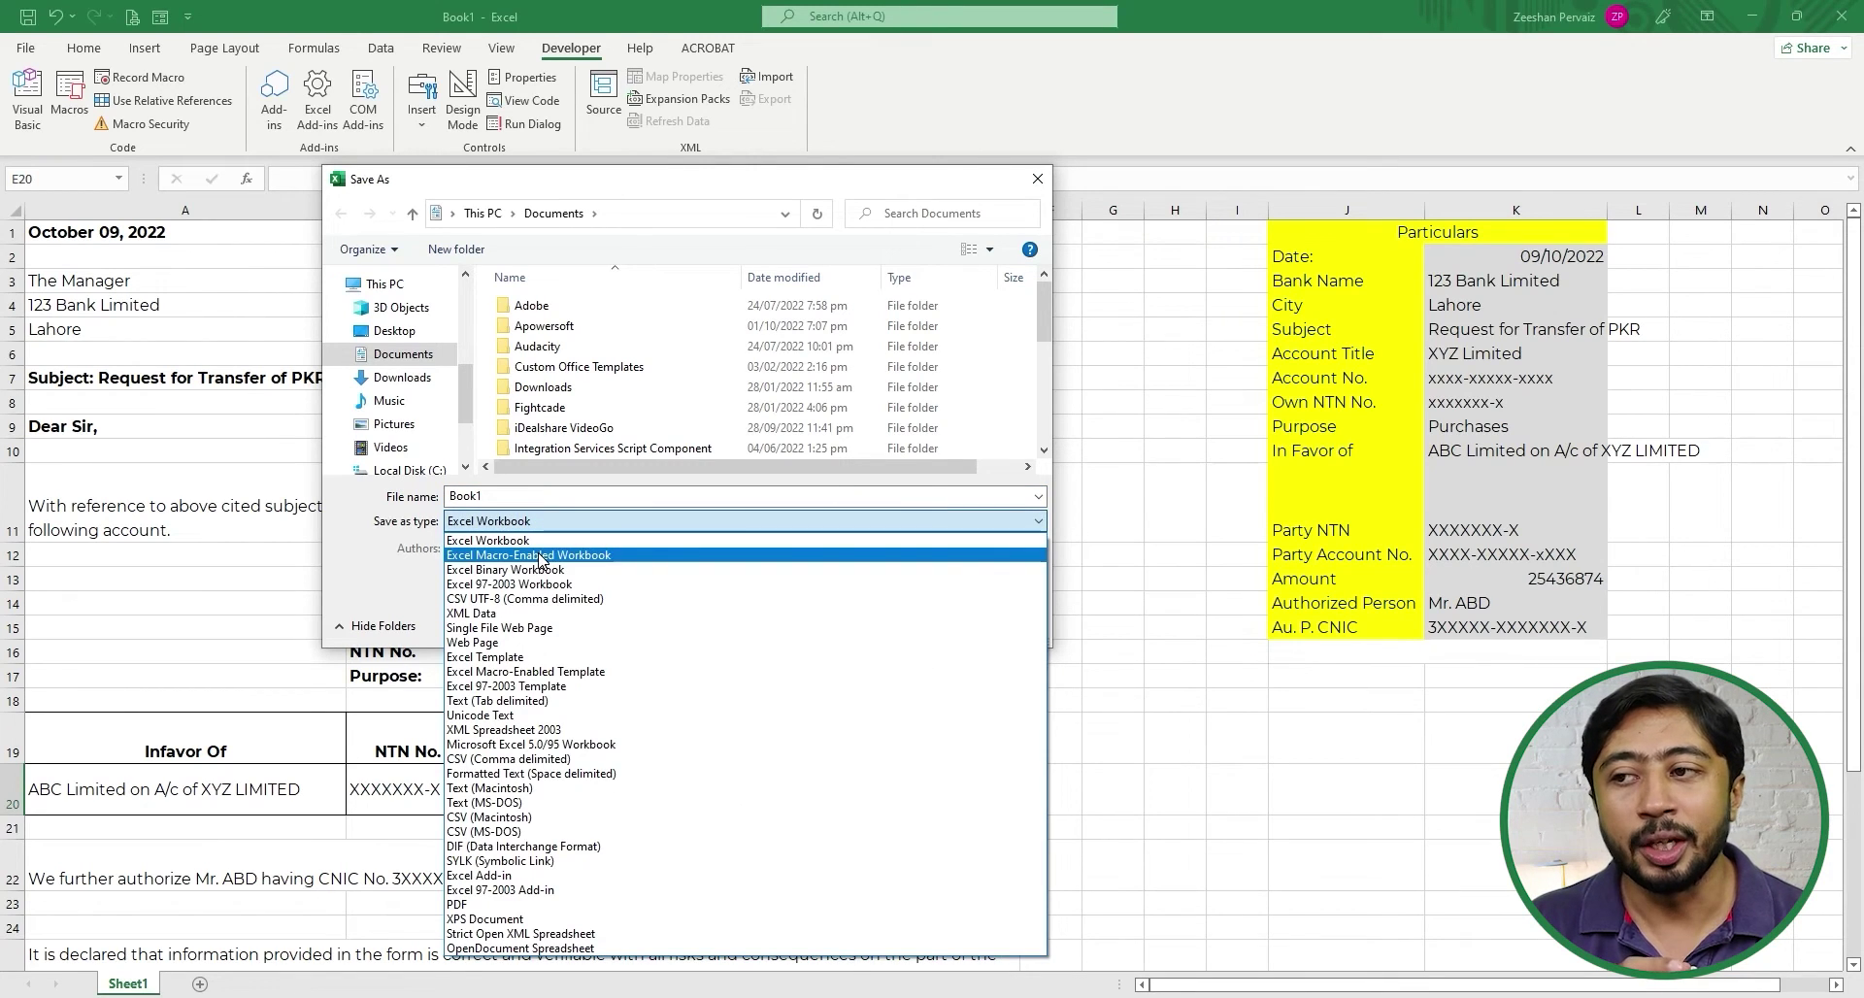
click(541, 540)
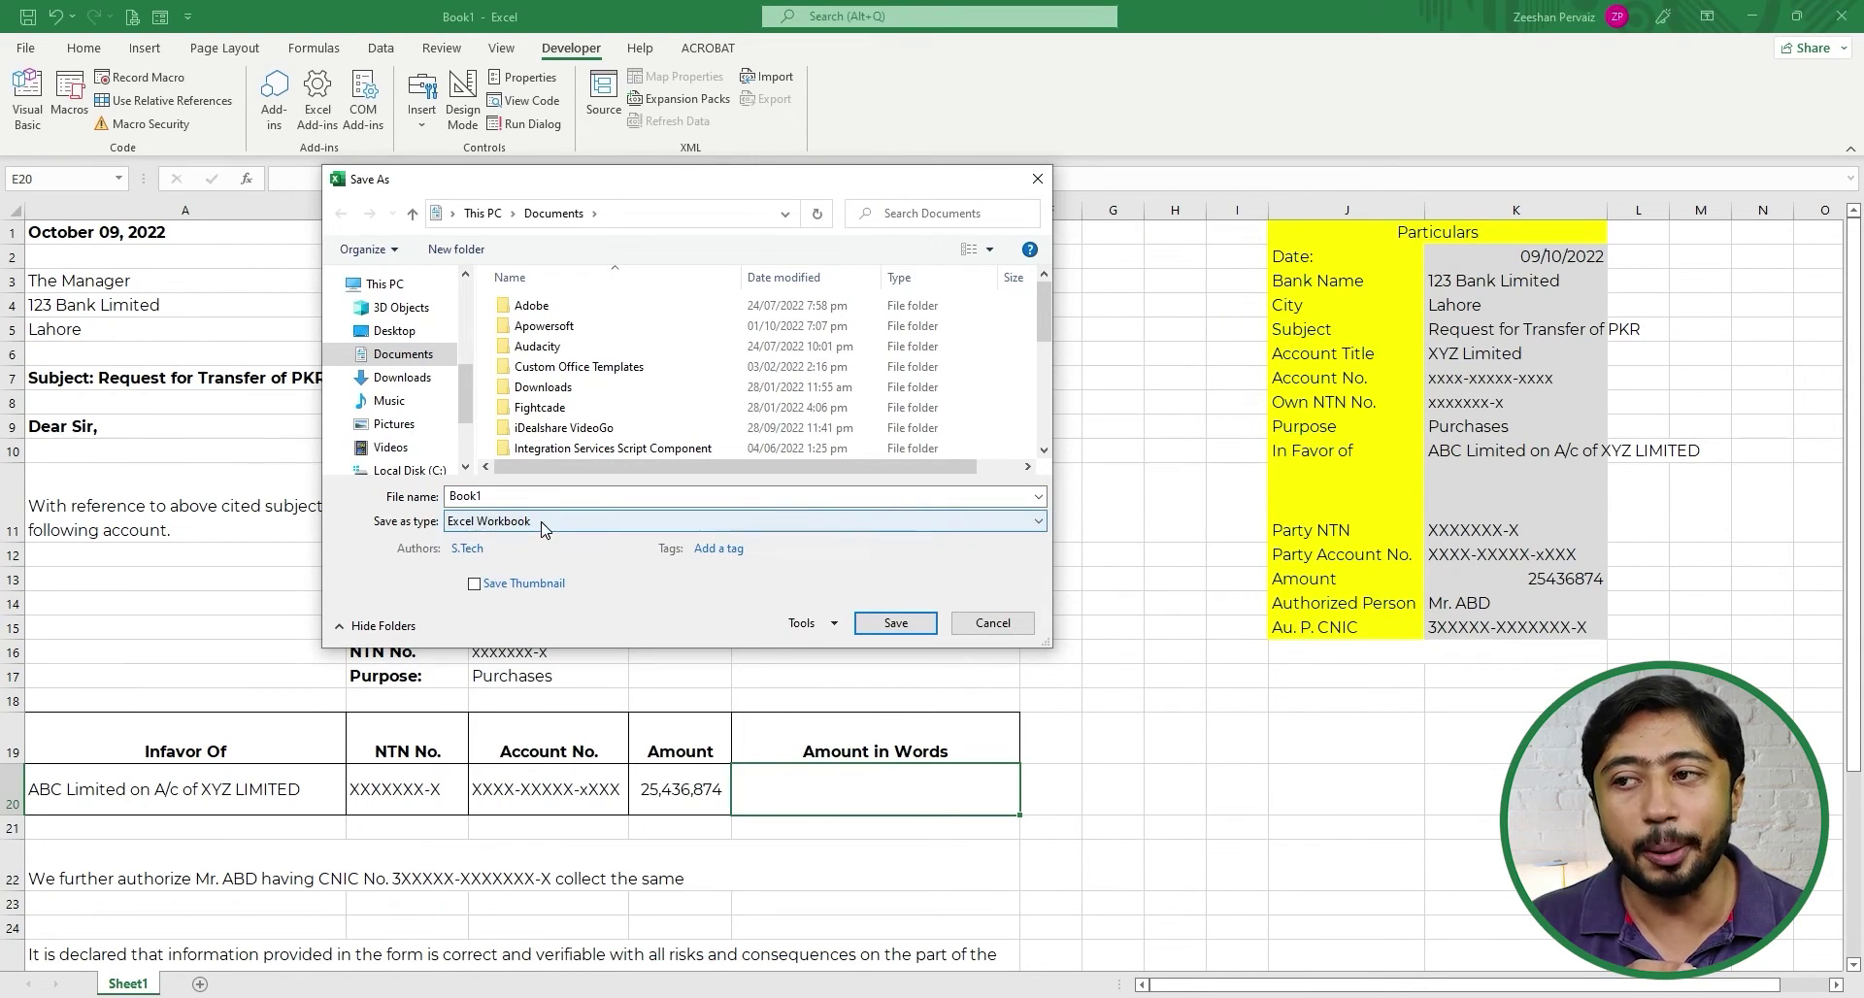
click(546, 523)
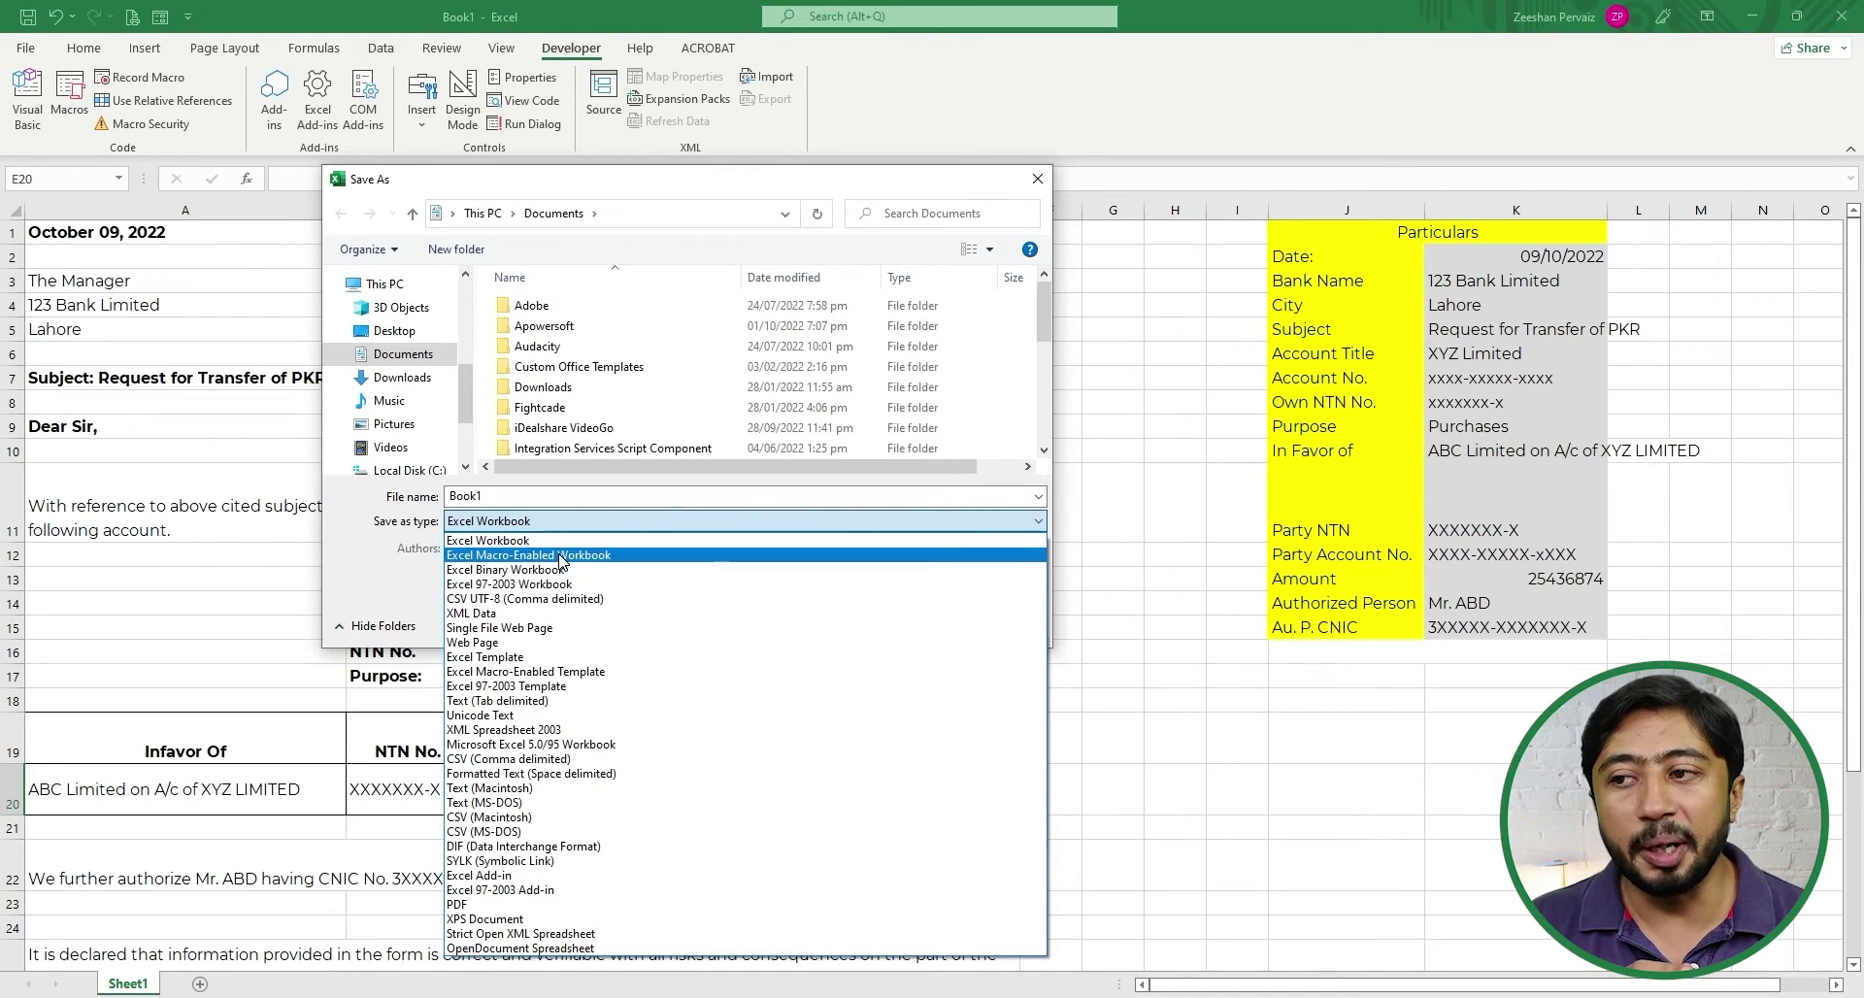
click(560, 555)
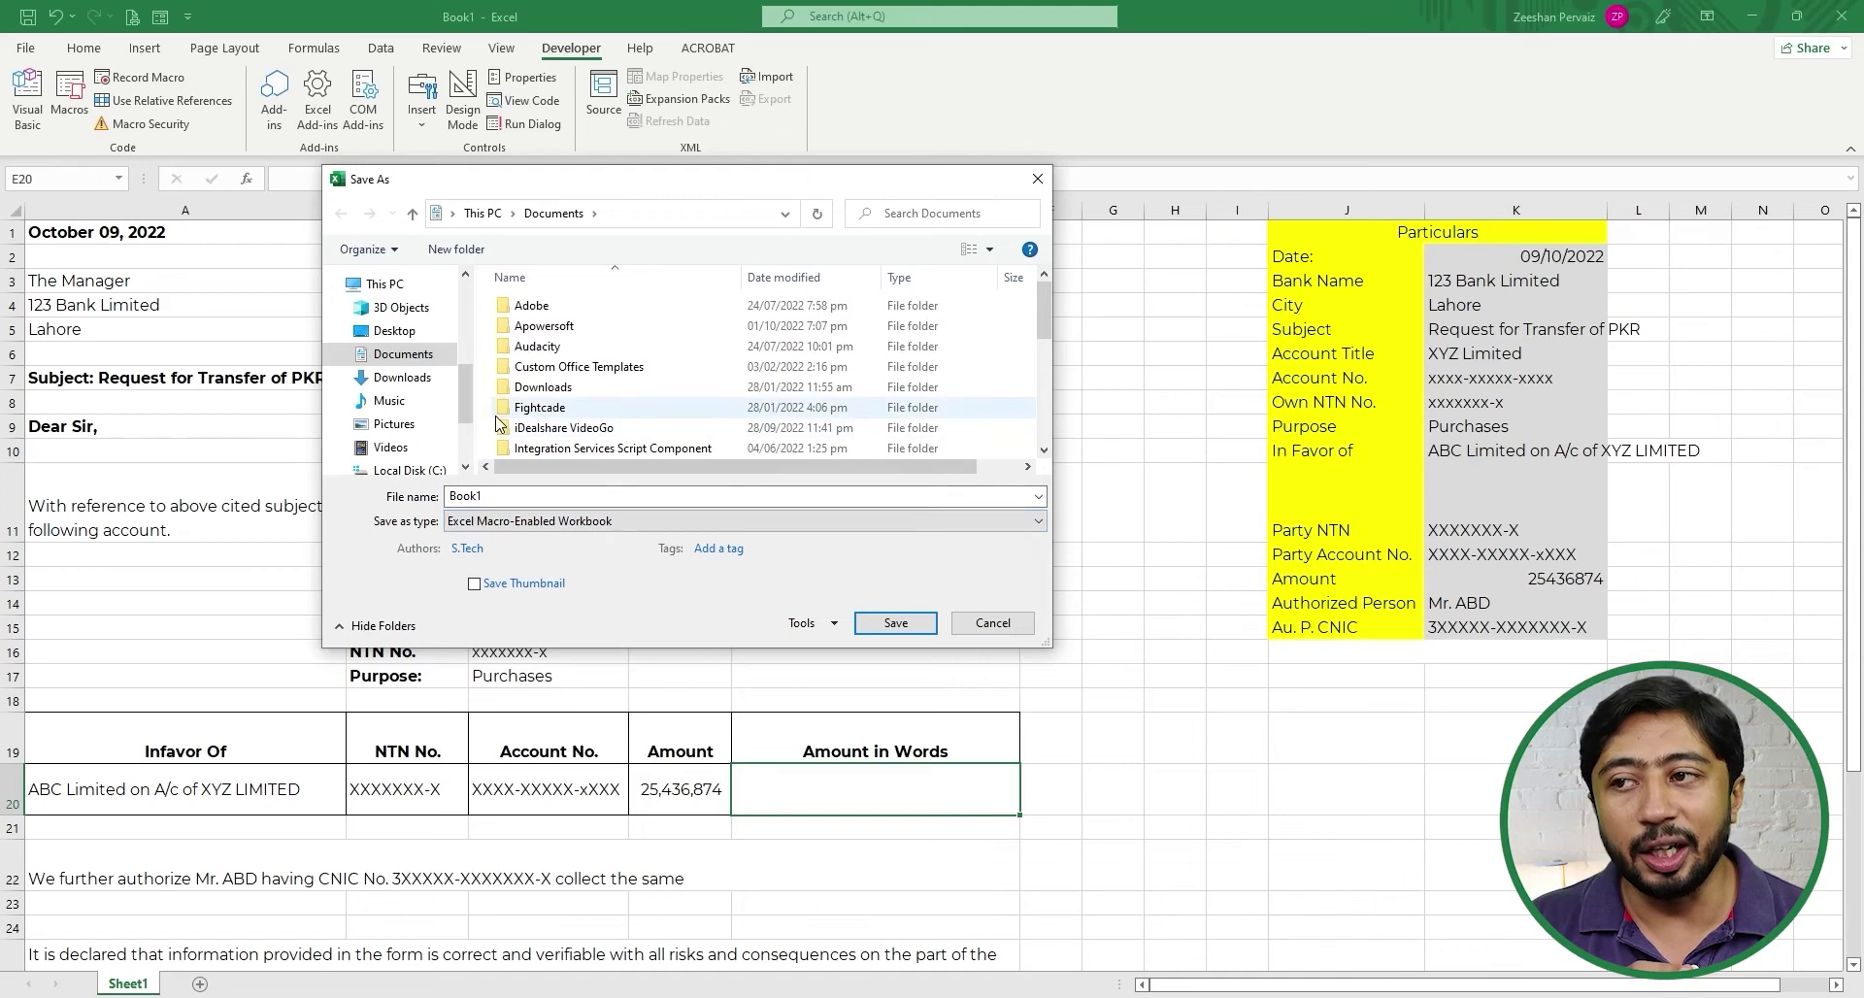
drag(463, 392, 460, 415)
click(408, 416)
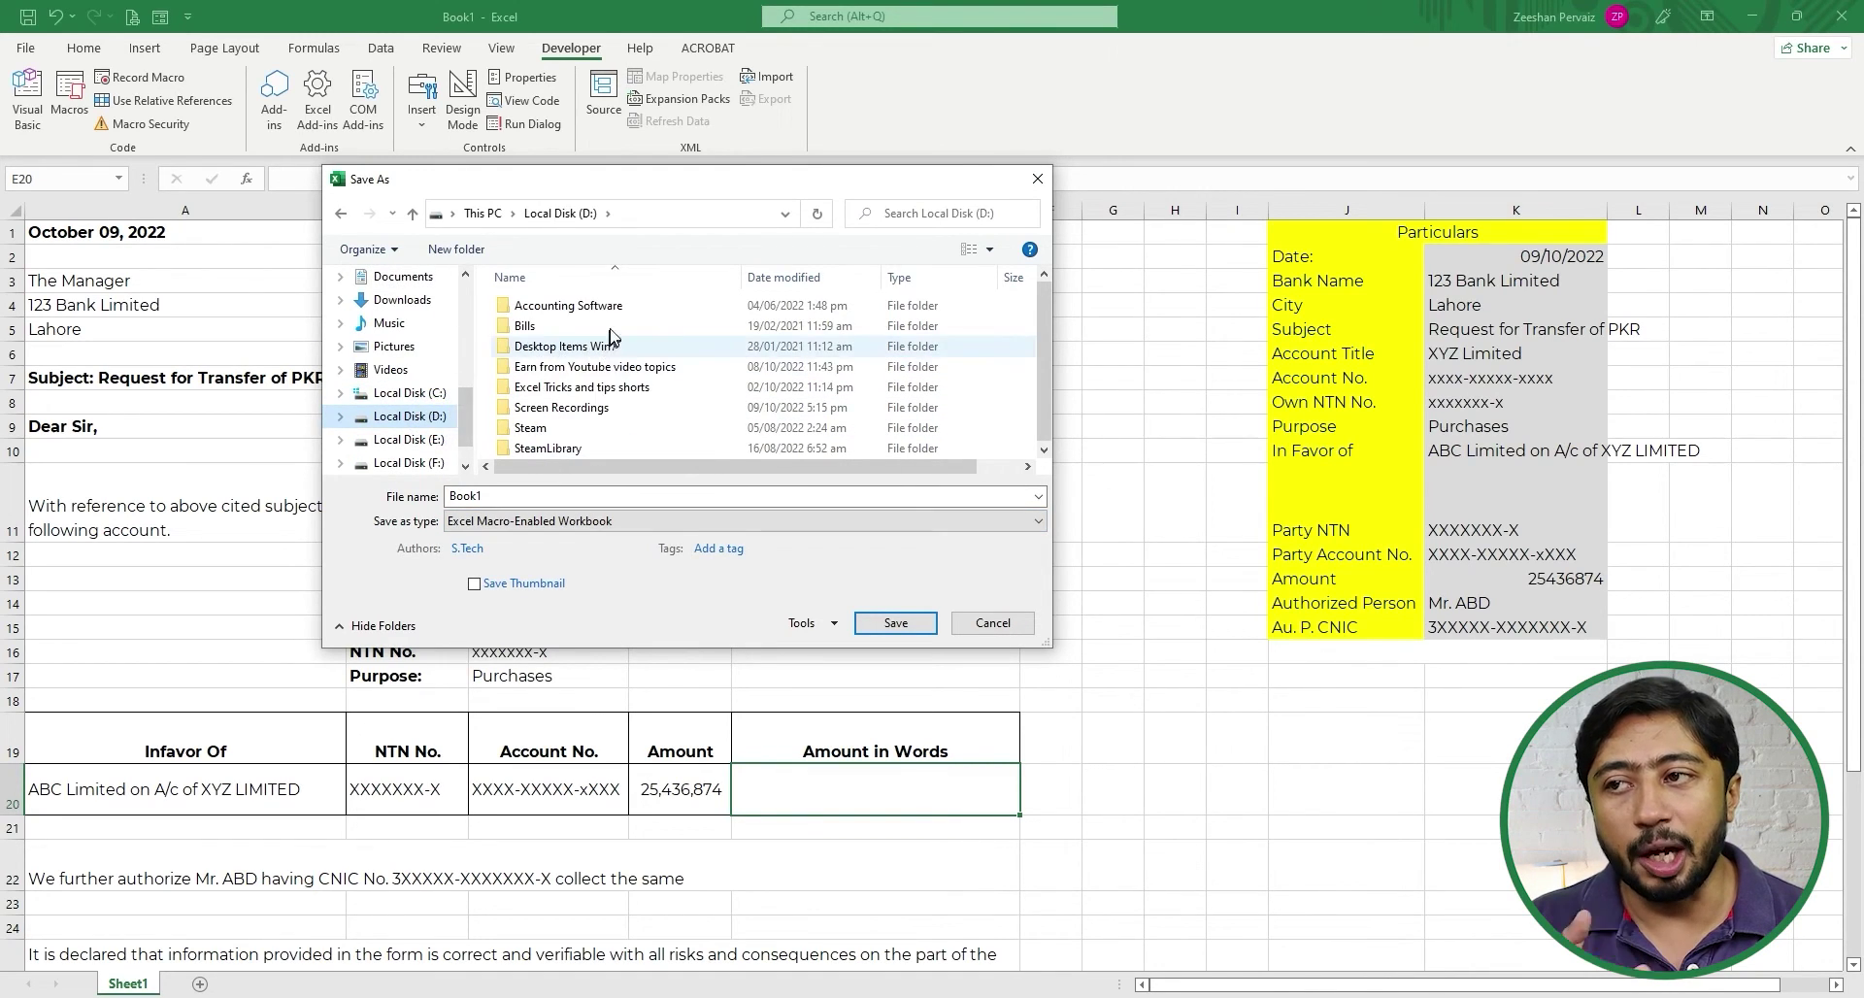
double_click(599, 497)
text(Bank Automatic Letter)
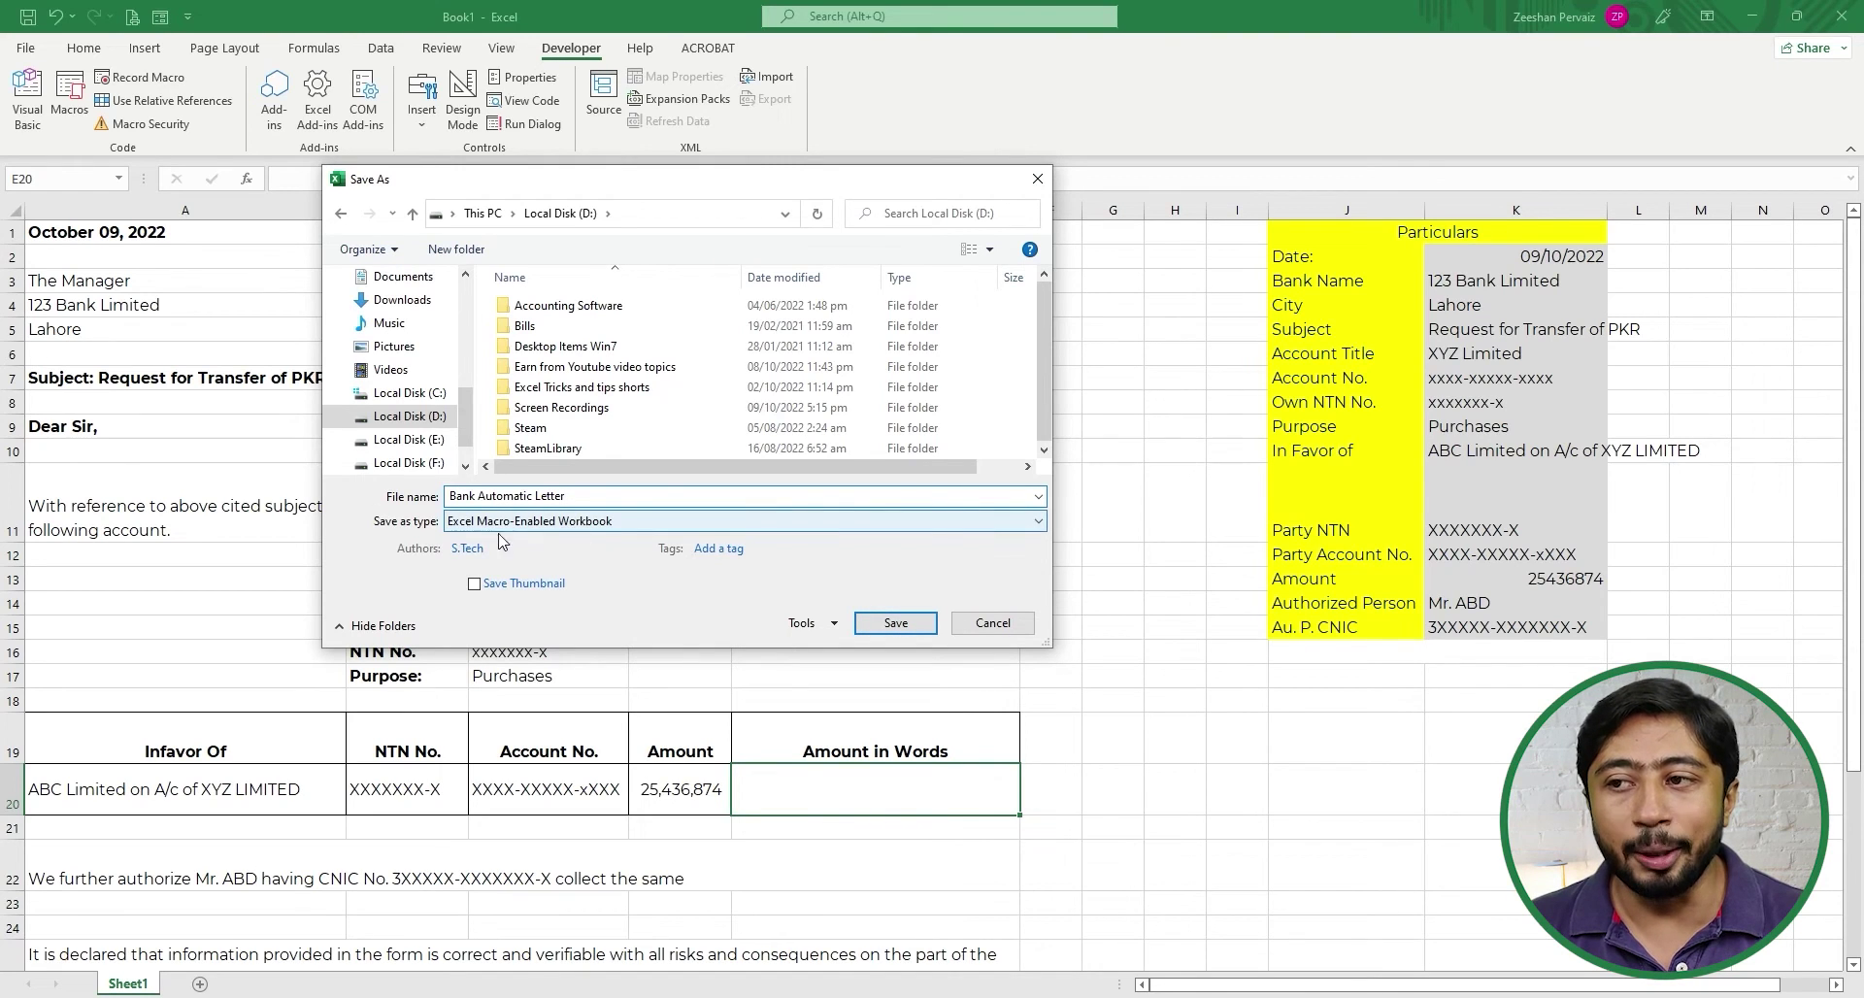
click(896, 622)
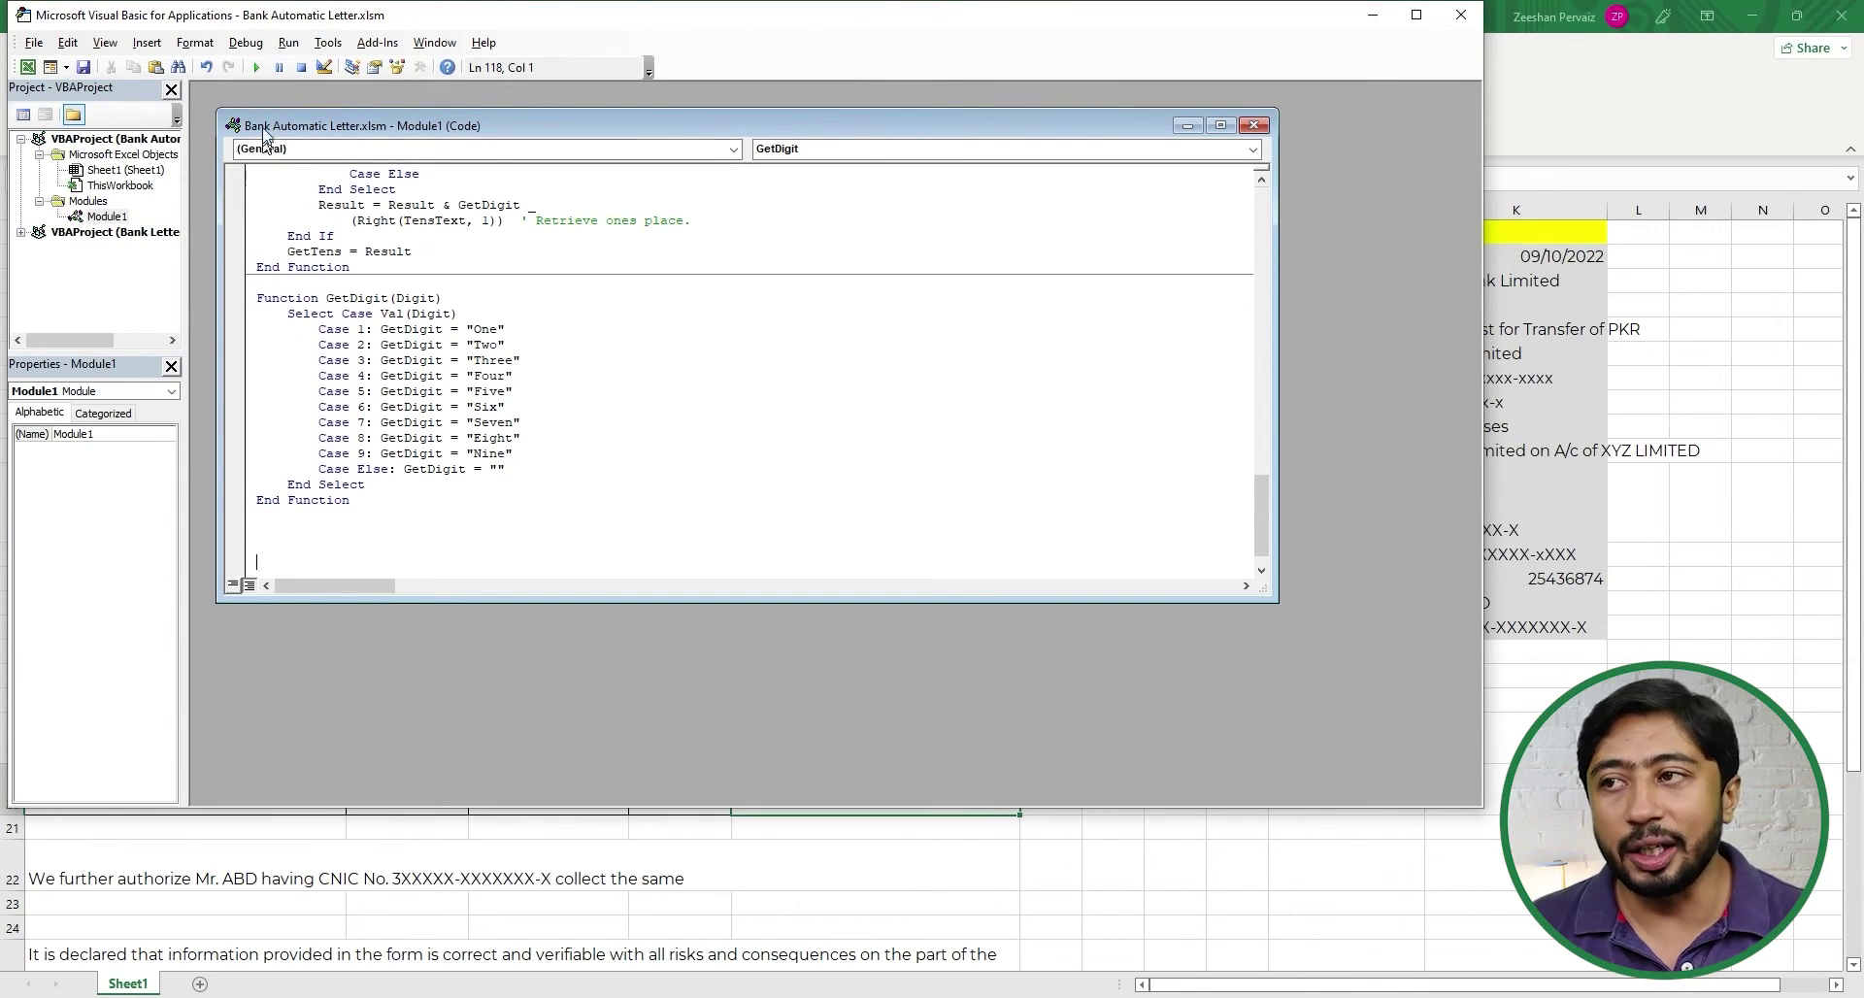
- Create an empty macro named No2spell from the Macros dialog, then close the VBA editor
click(255, 67)
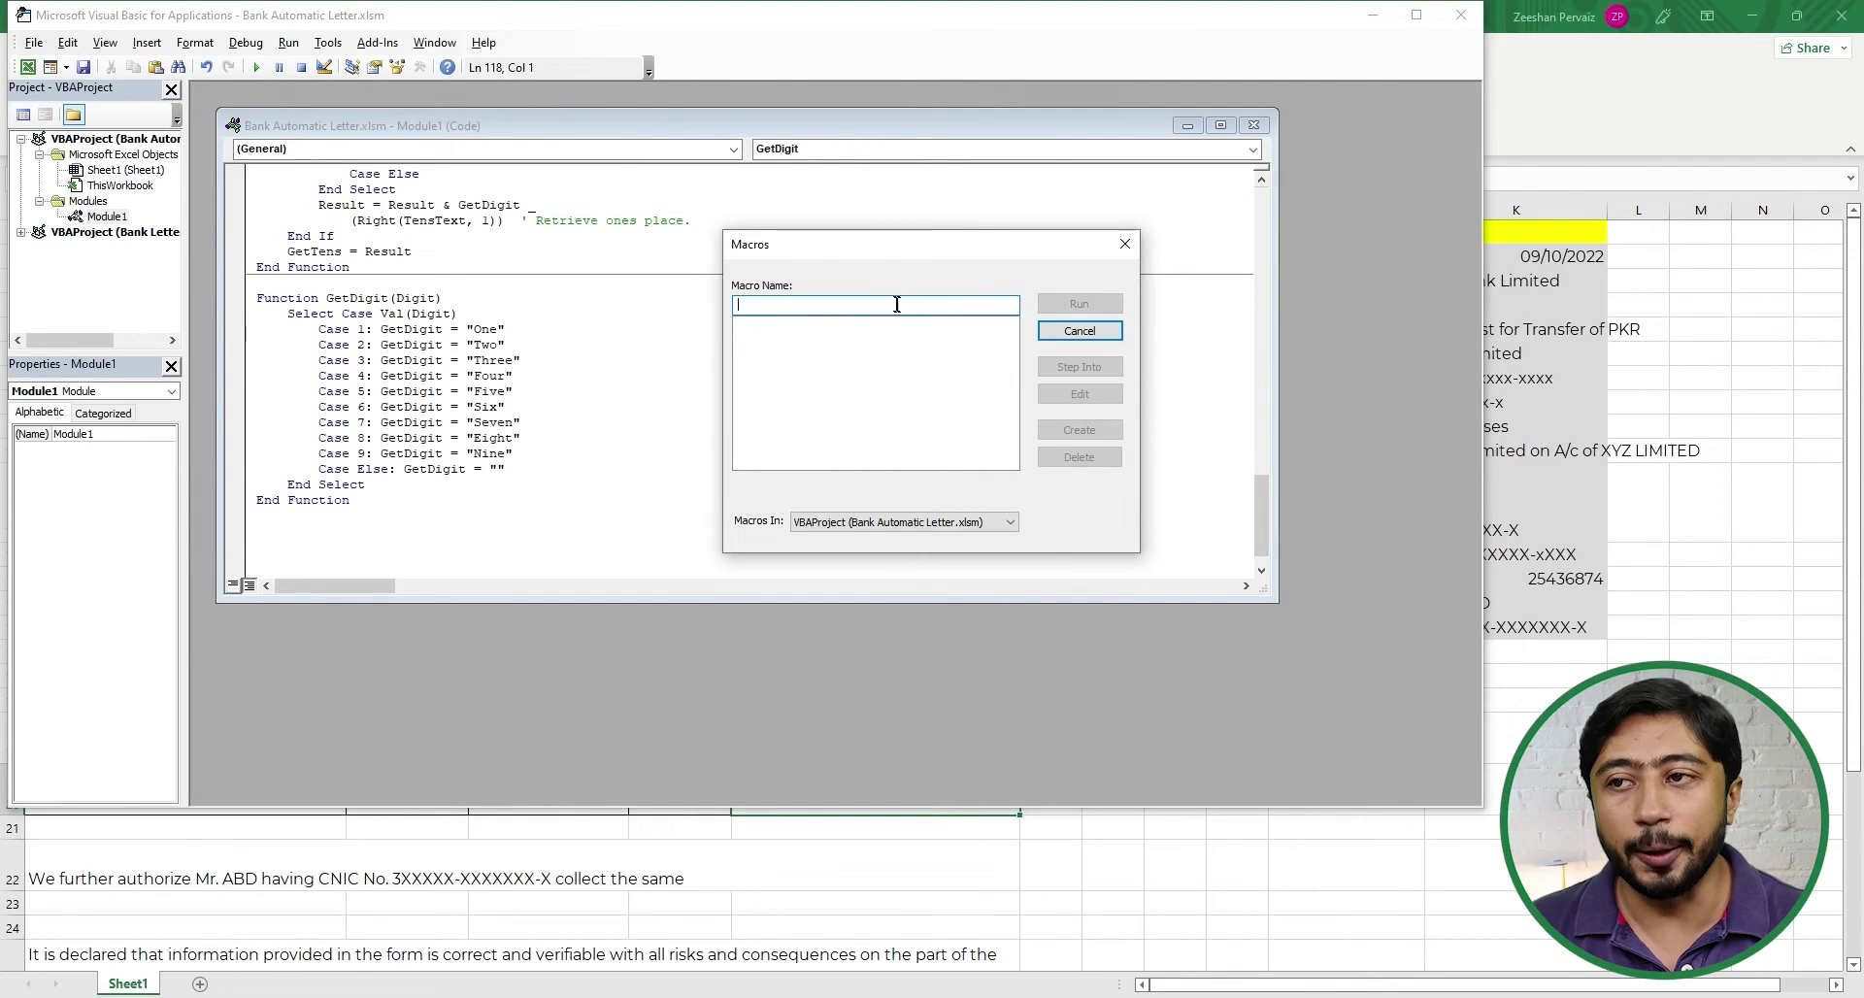
click(889, 301)
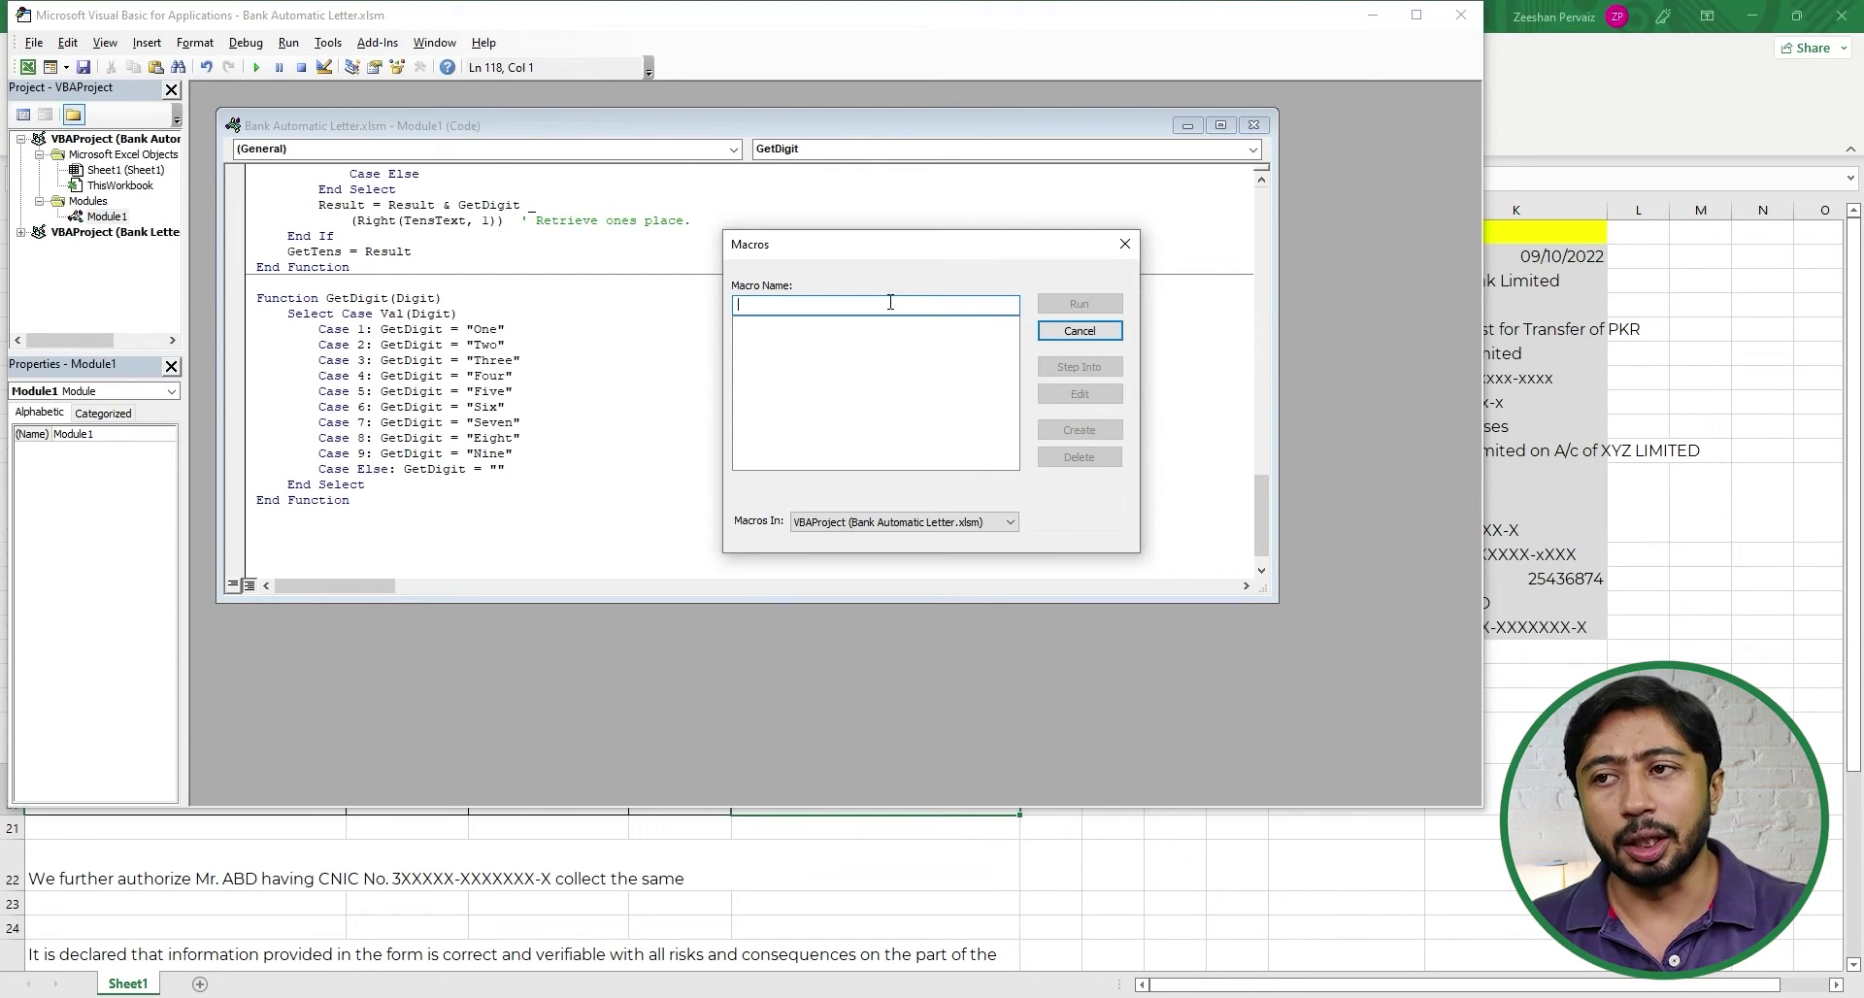
text(Nu)
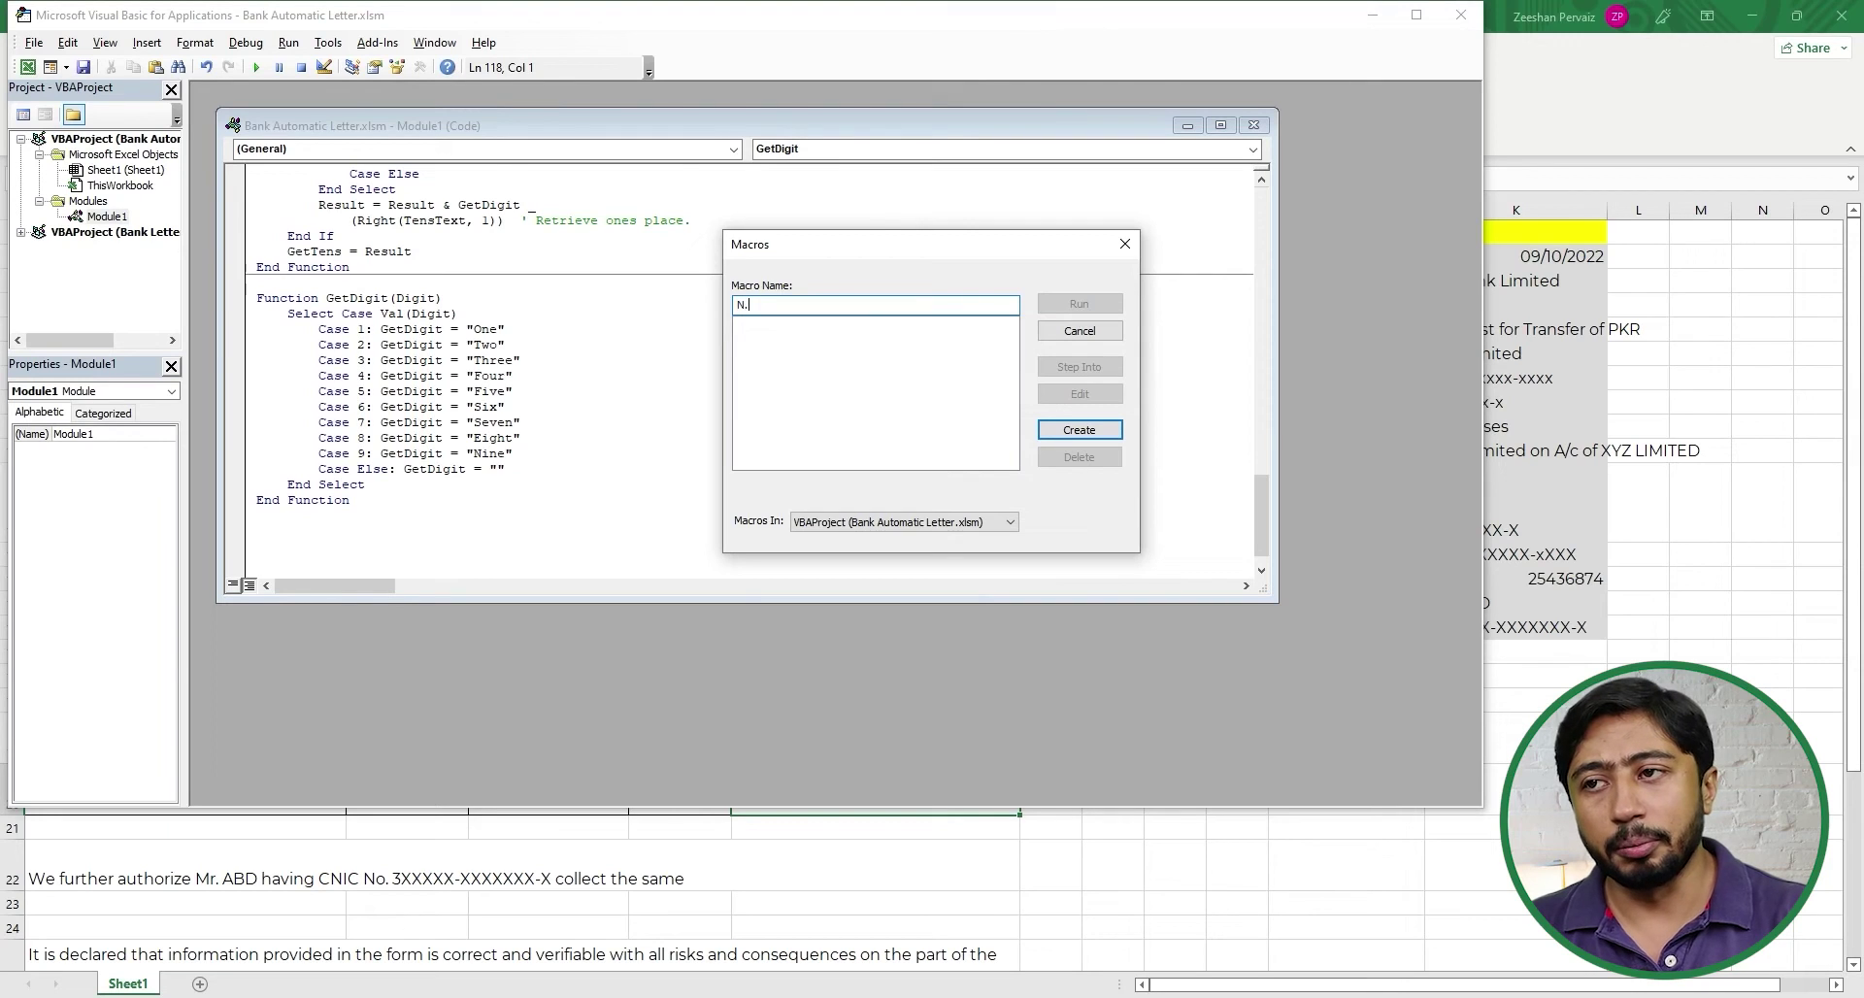
key(BackSpace)
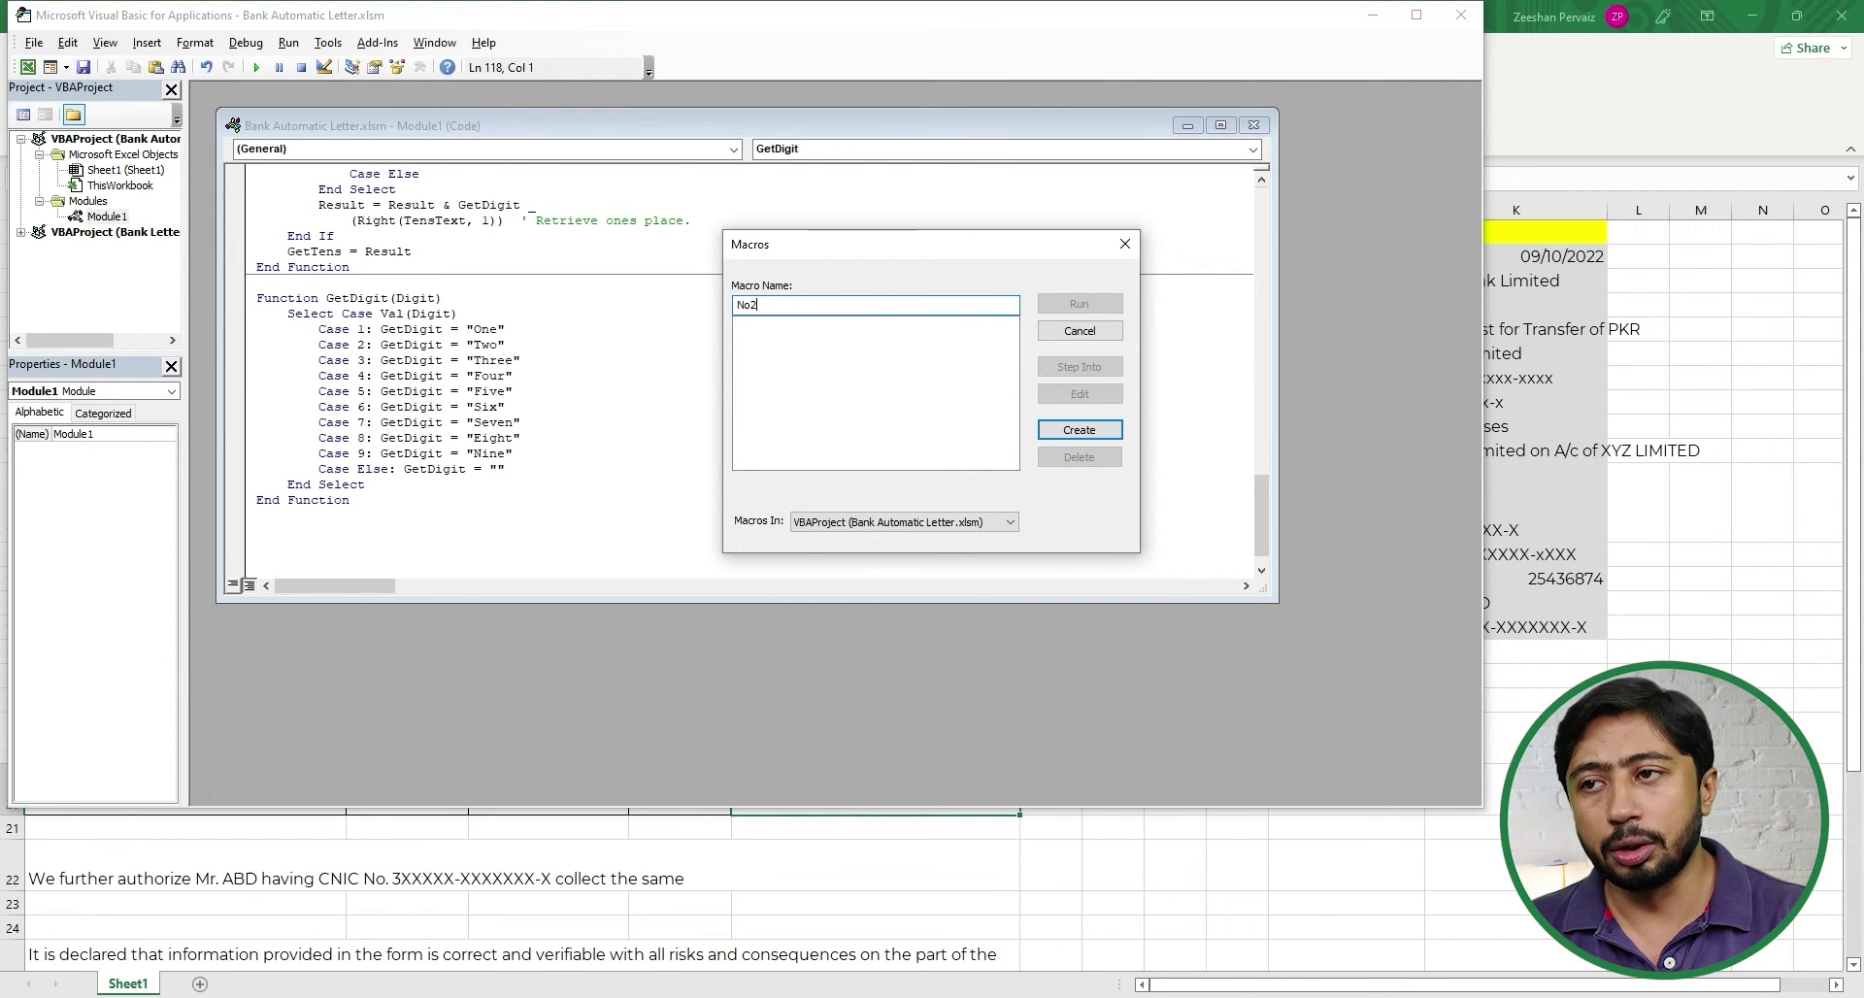
text(2spell)
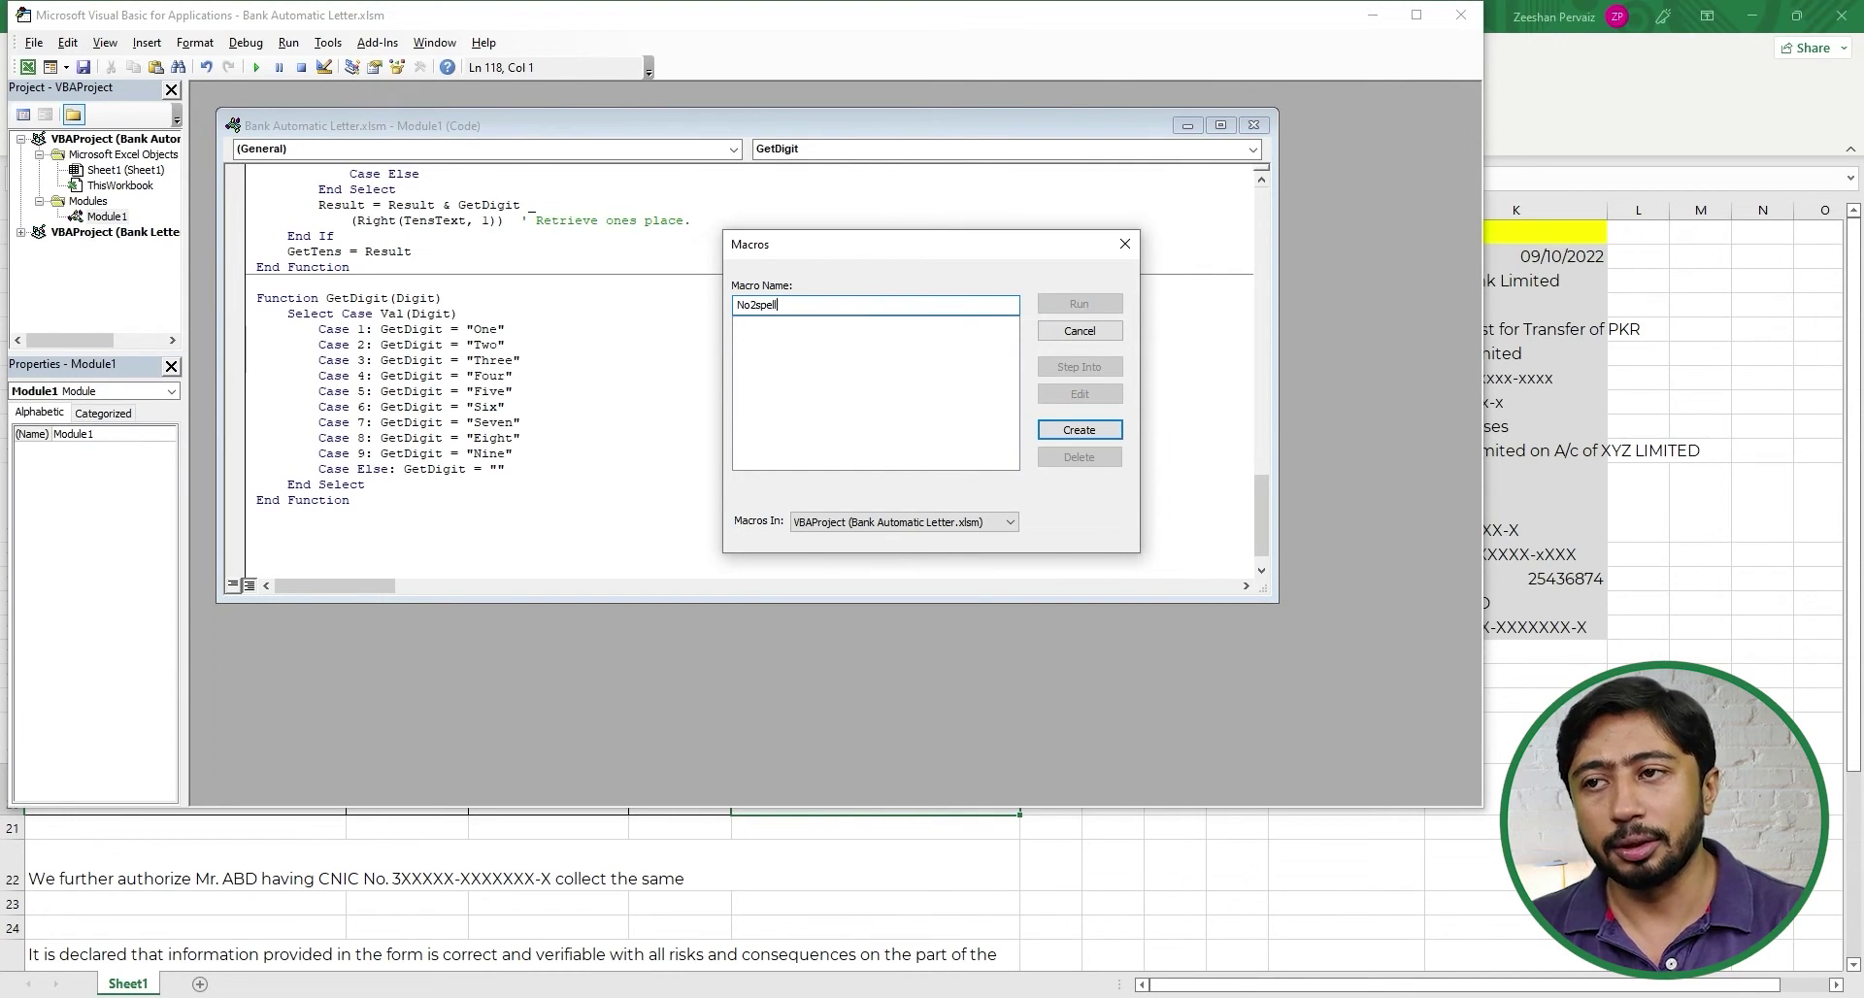
click(1080, 429)
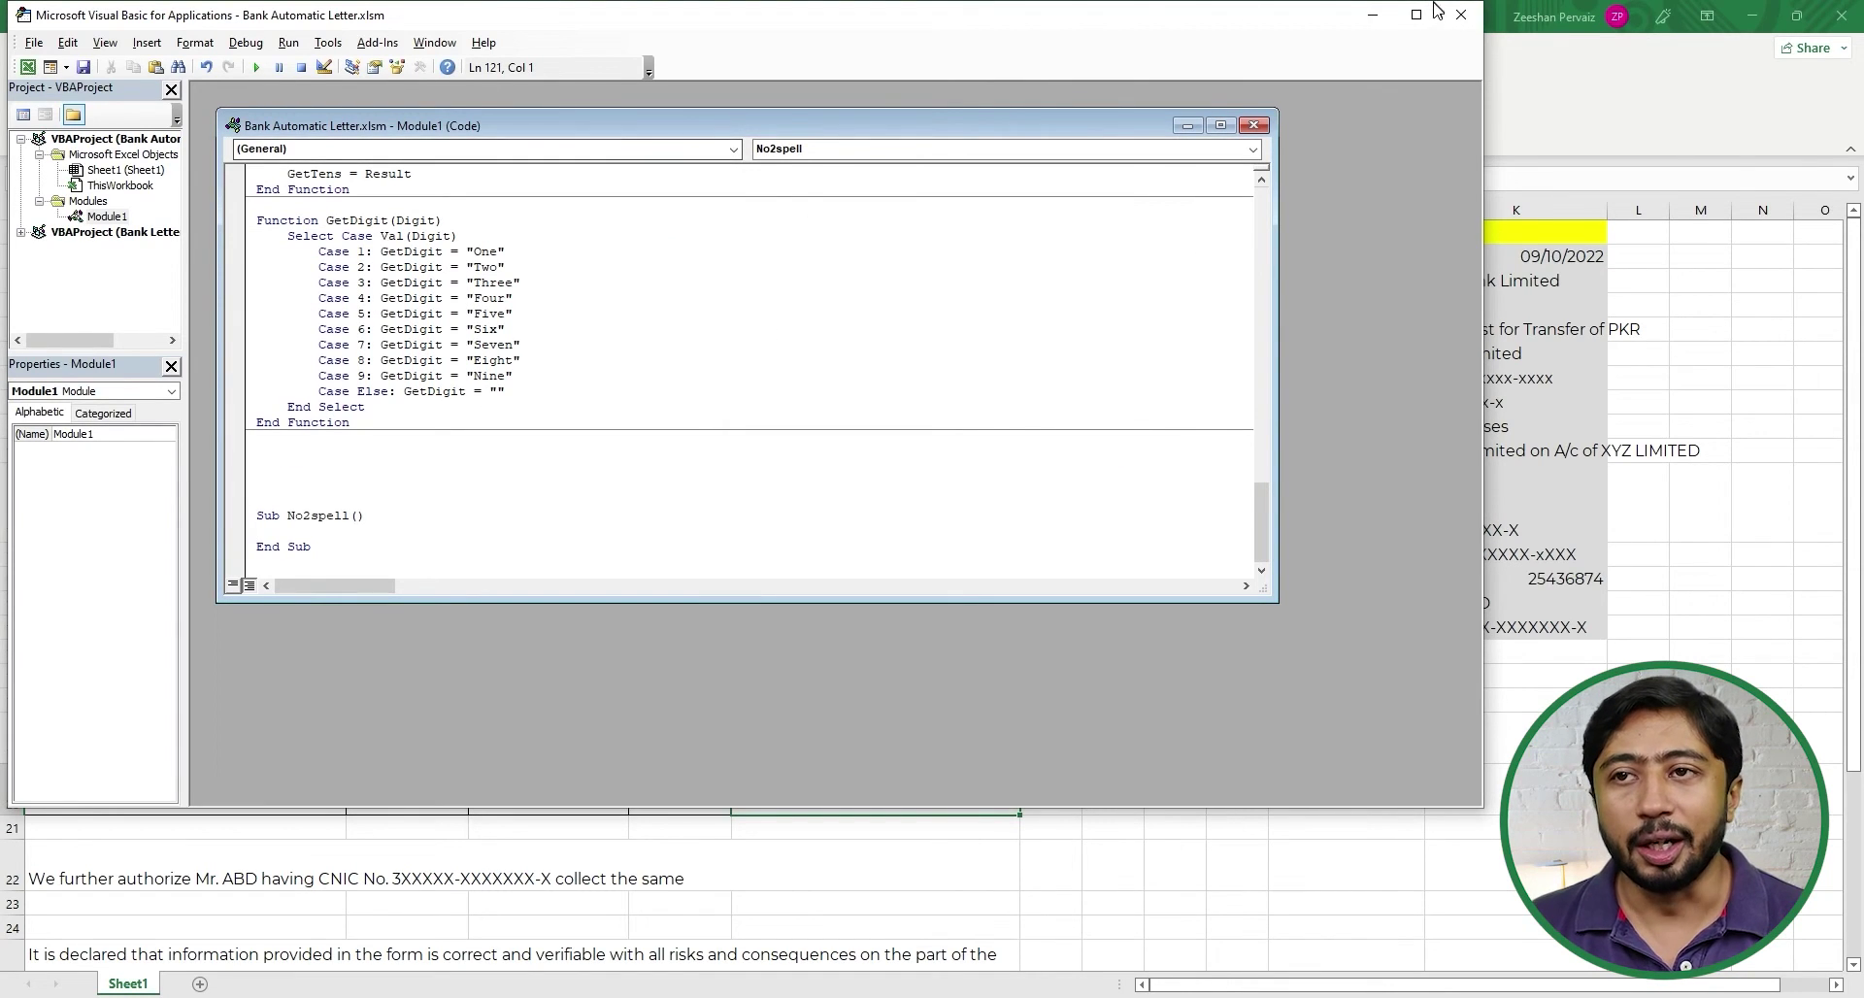
click(1460, 14)
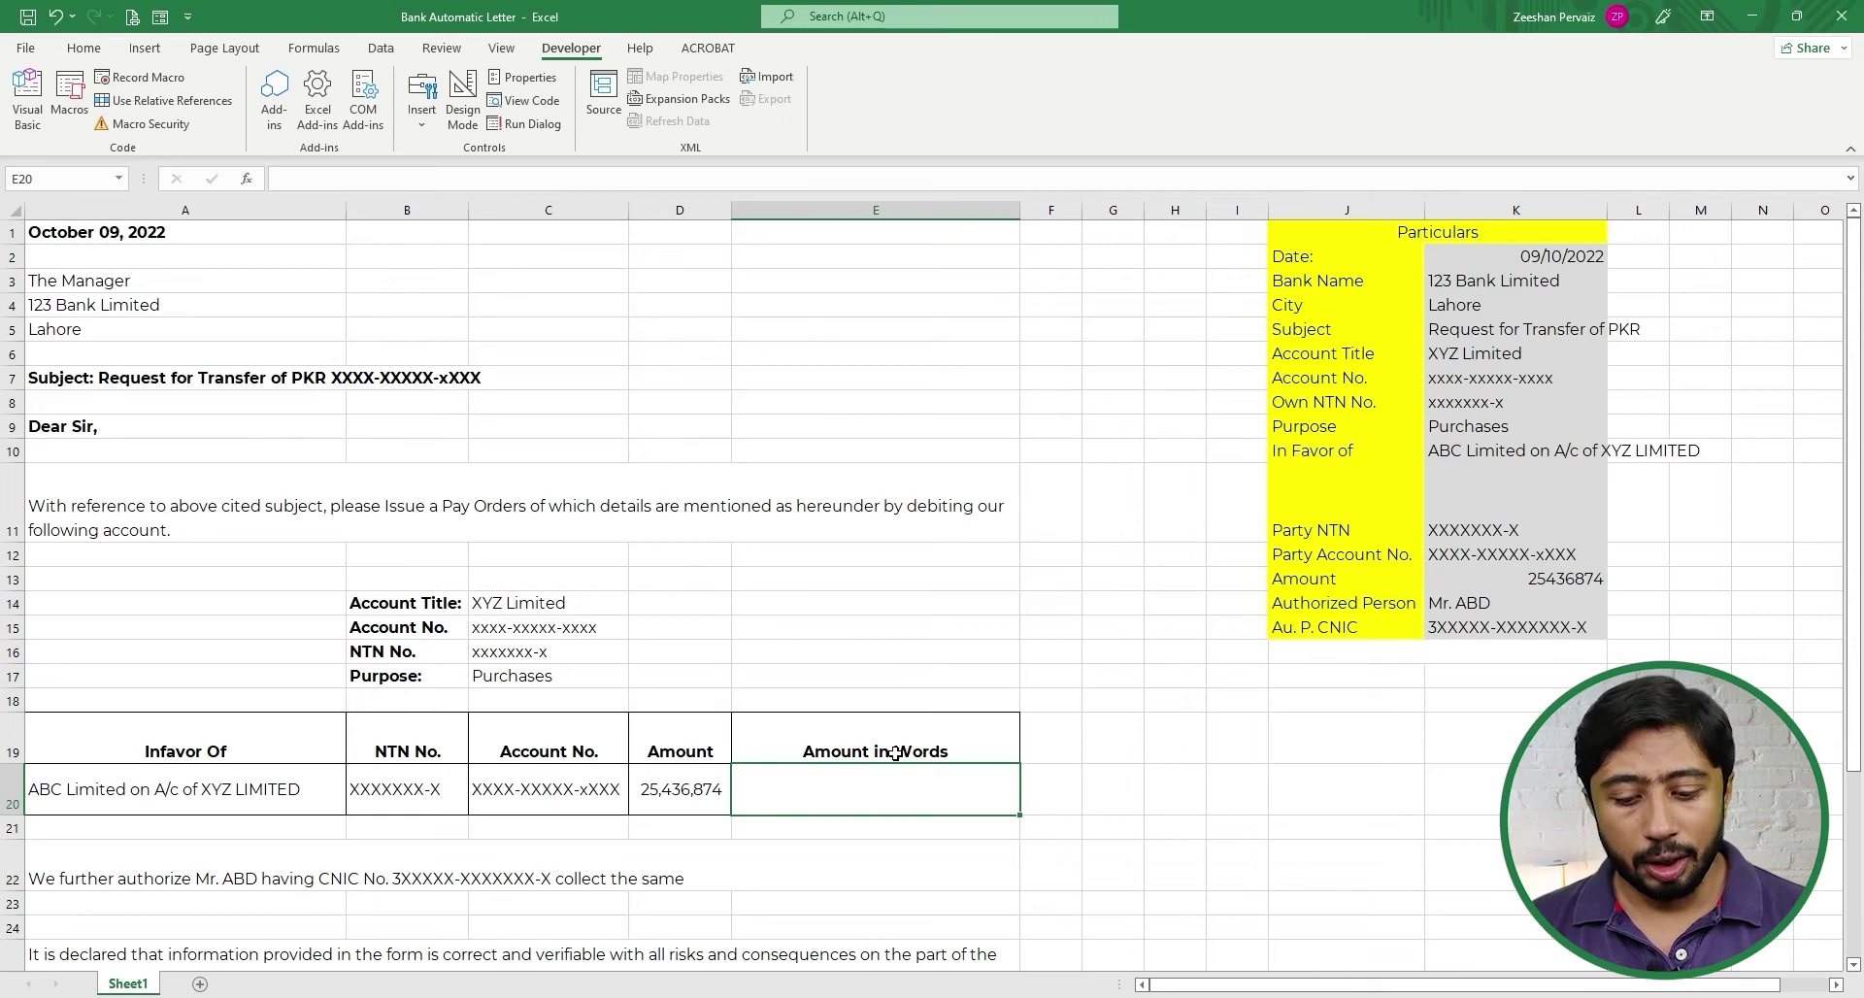
- Enter =spellnumber(D20) in E20 so the amount 25,436,874 appears in words
text(=spell)
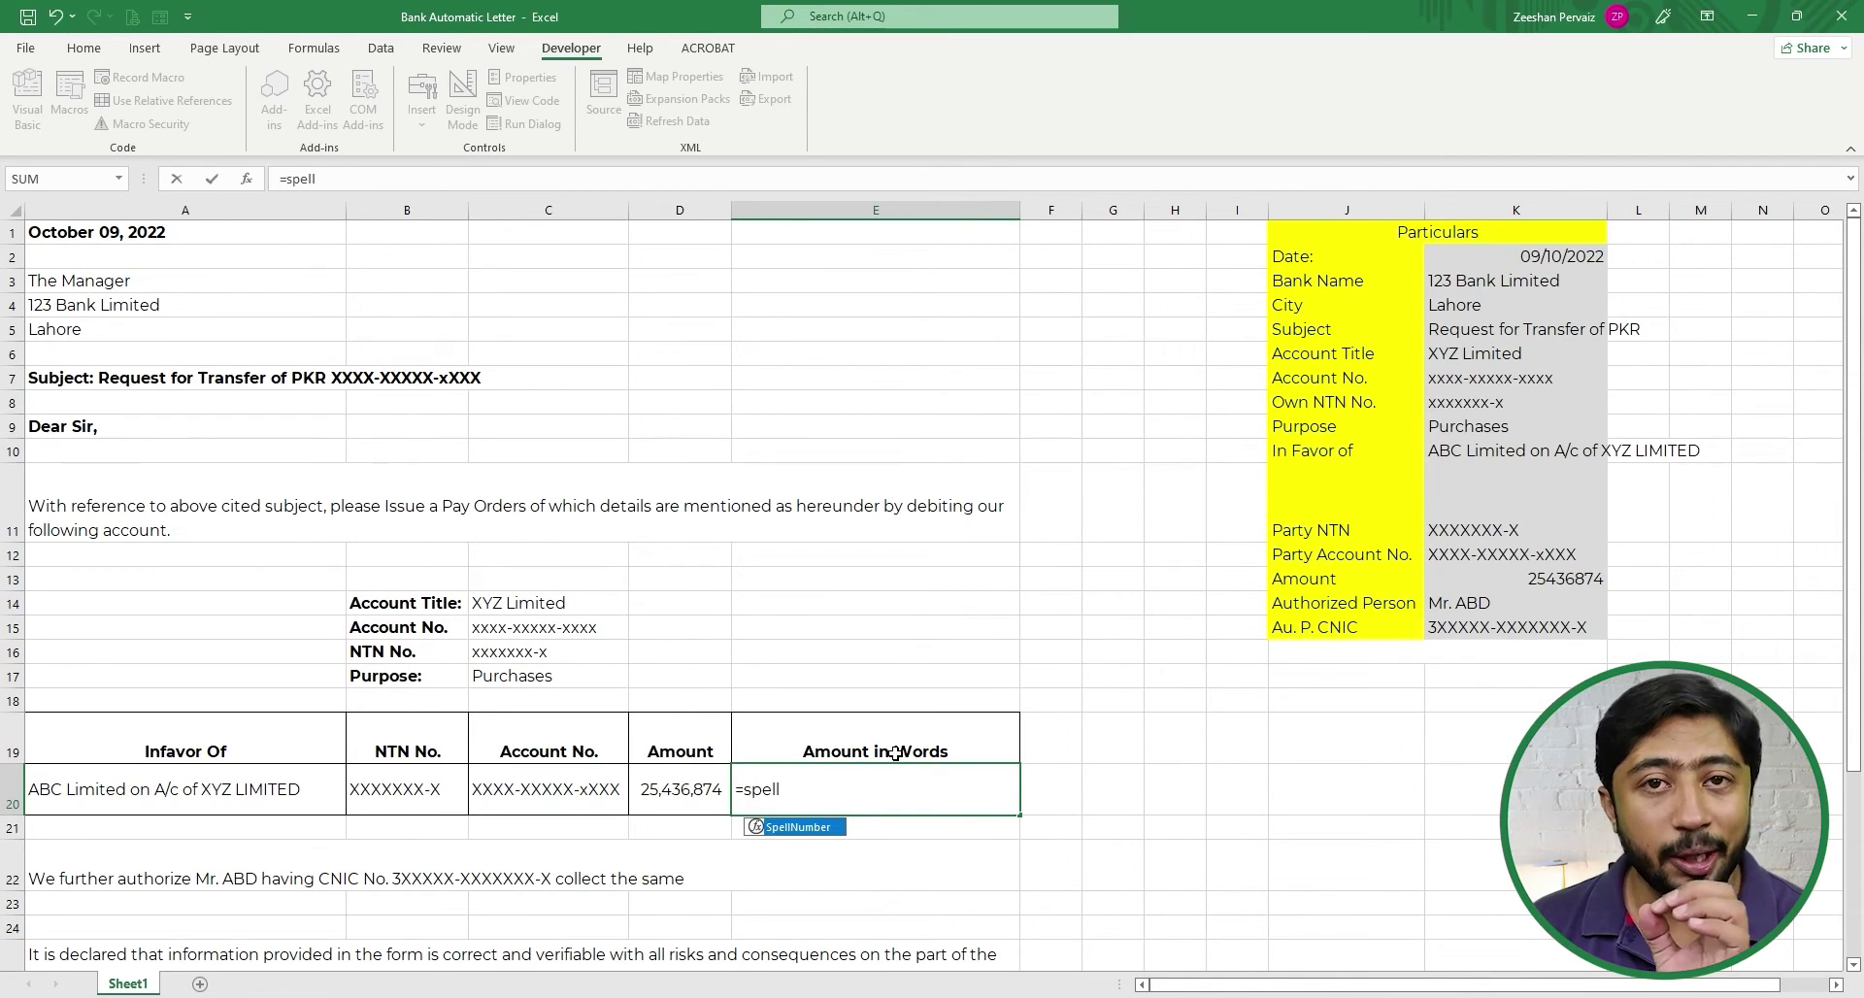
text(num)
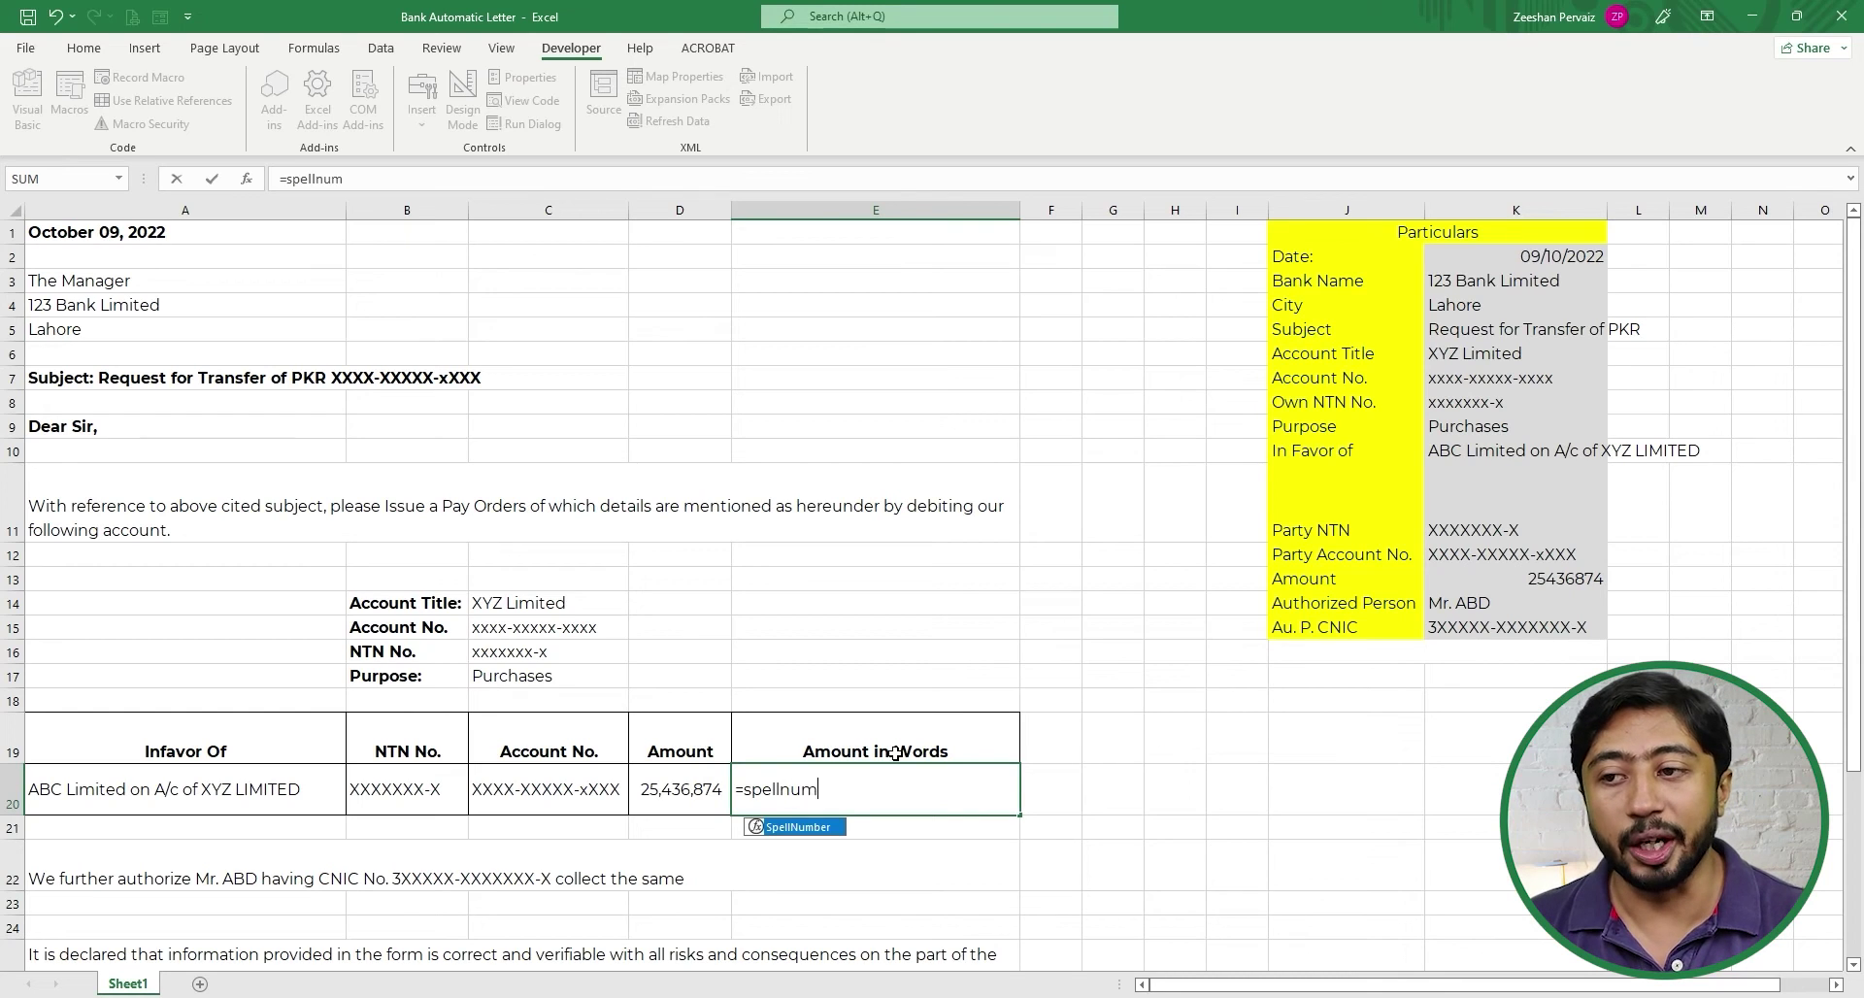
text(ber()
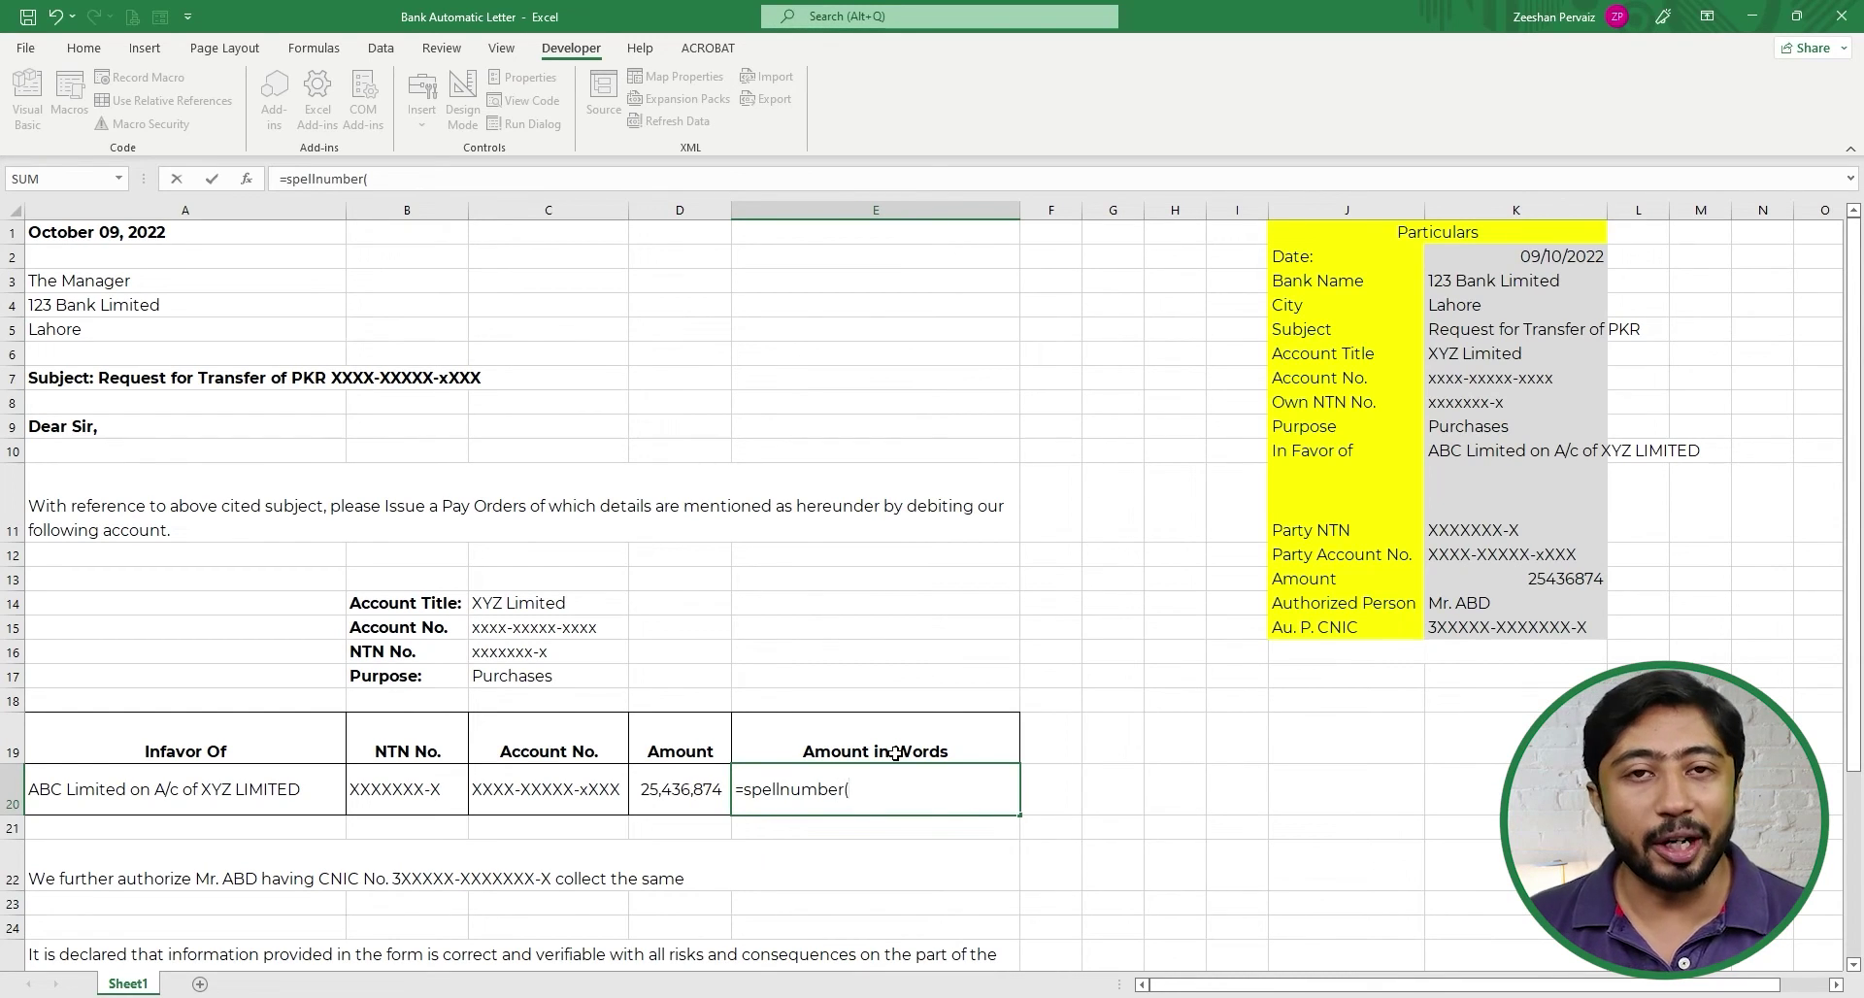
key(Left)
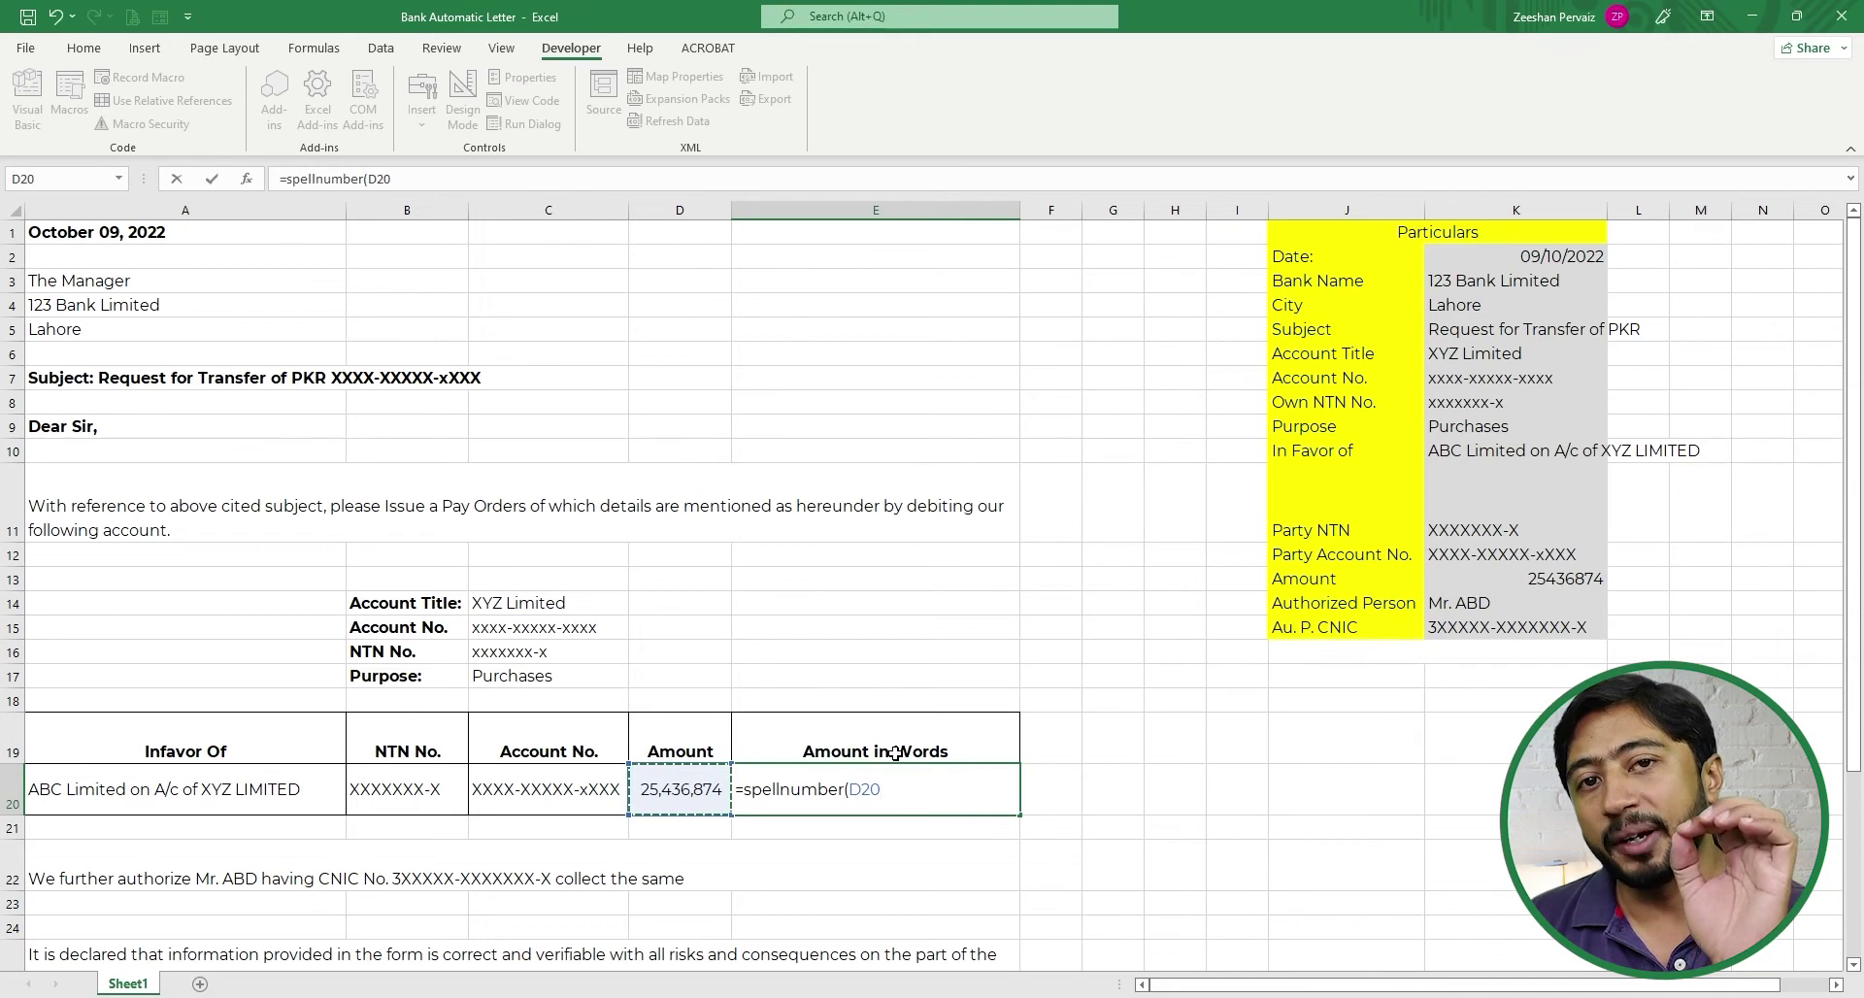
text())
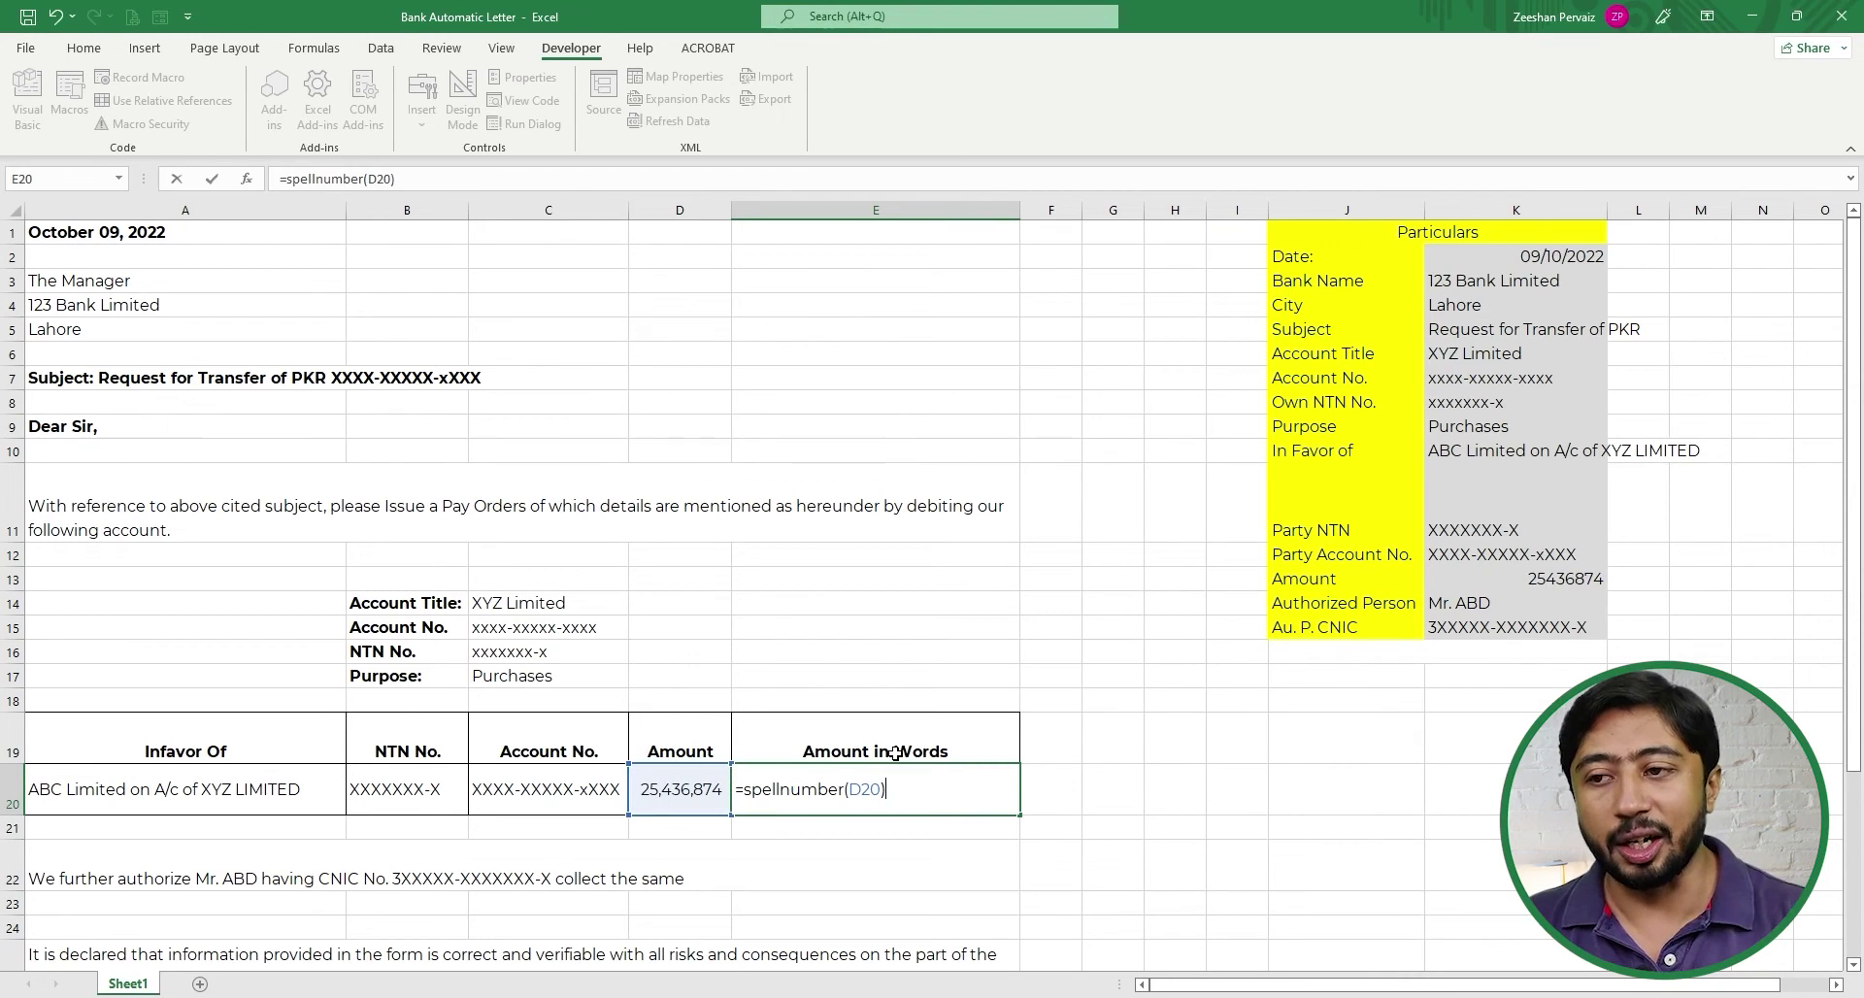
key(Return)
key(Up)
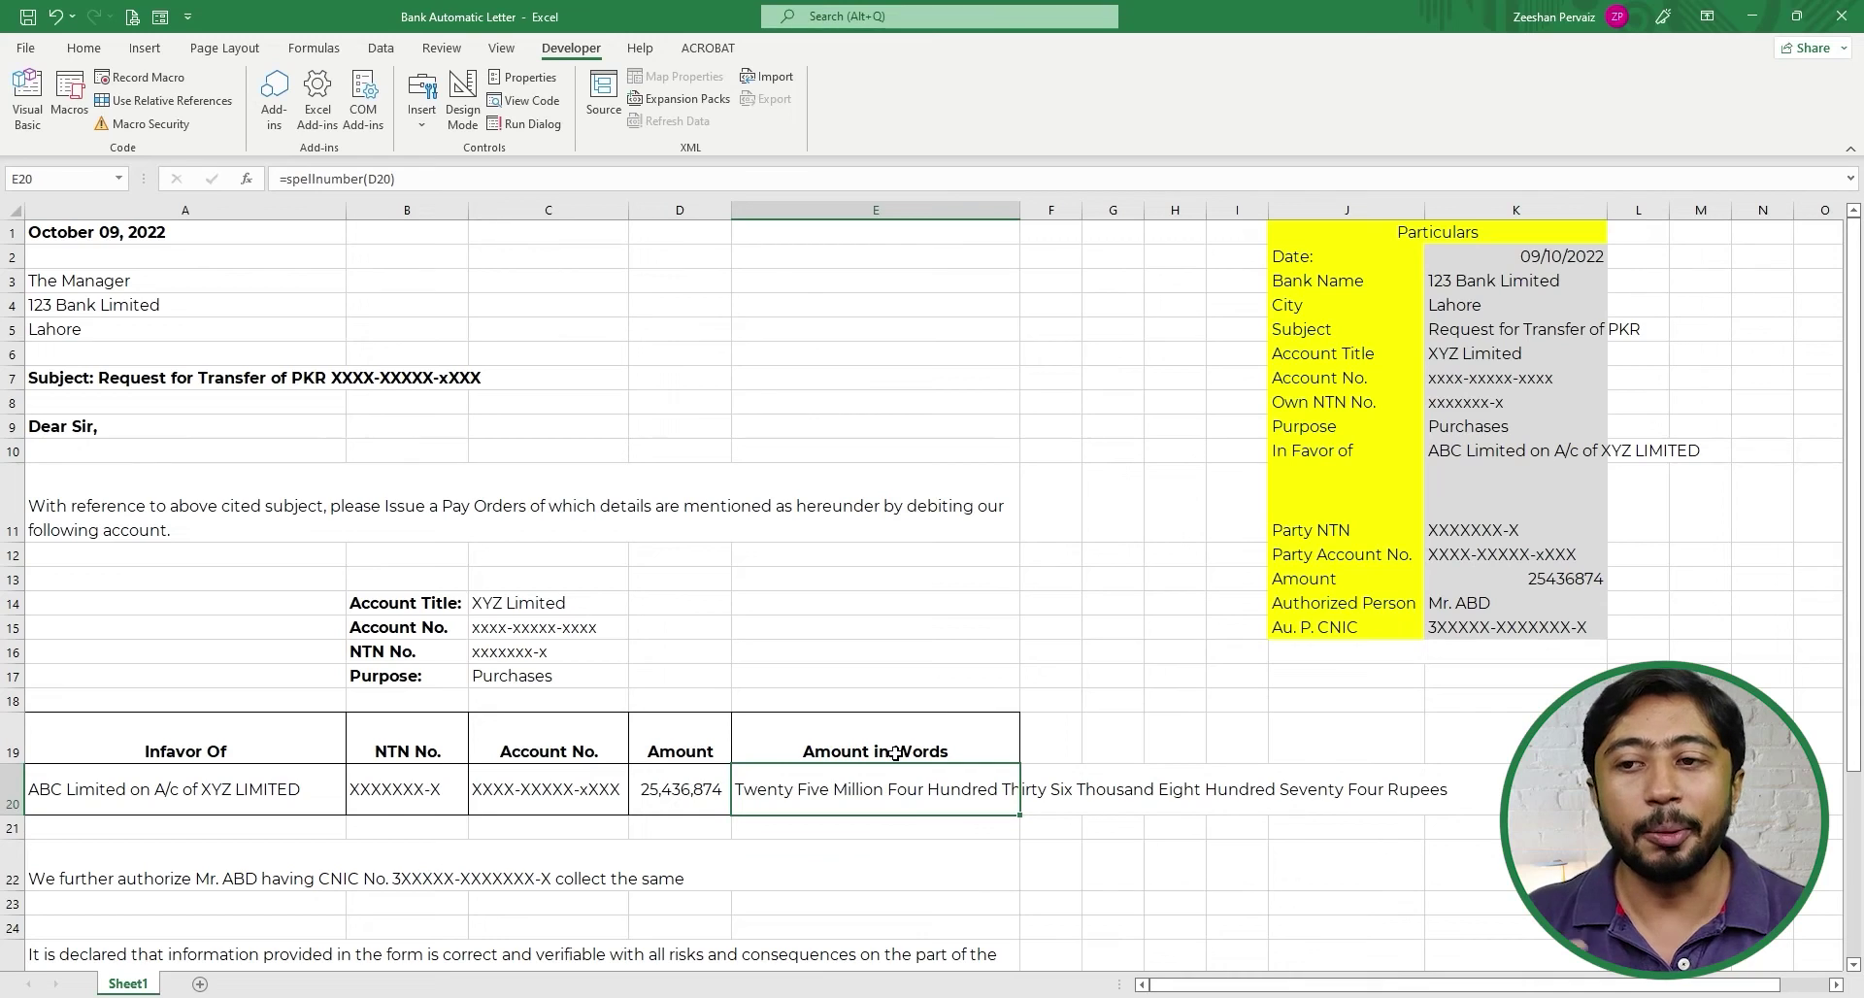
click(84, 48)
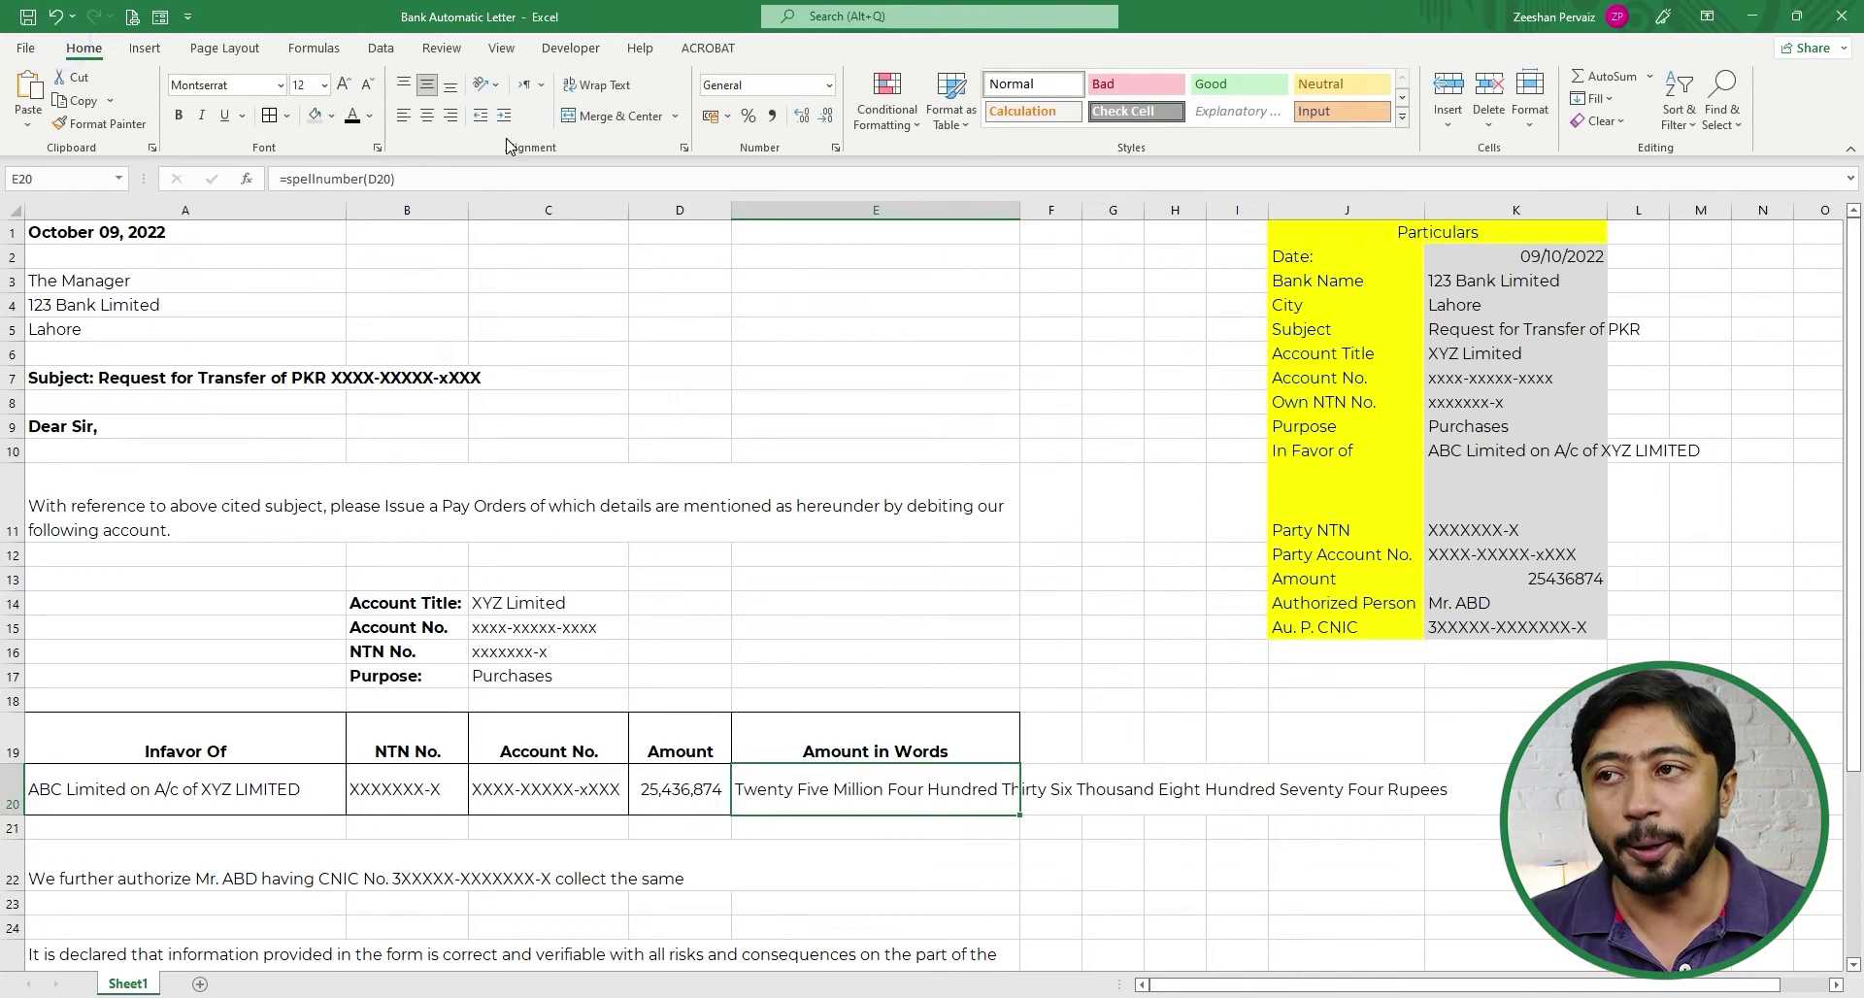
- Wrap the text in E20, trying smaller sizes before settling back on font size 12
click(597, 84)
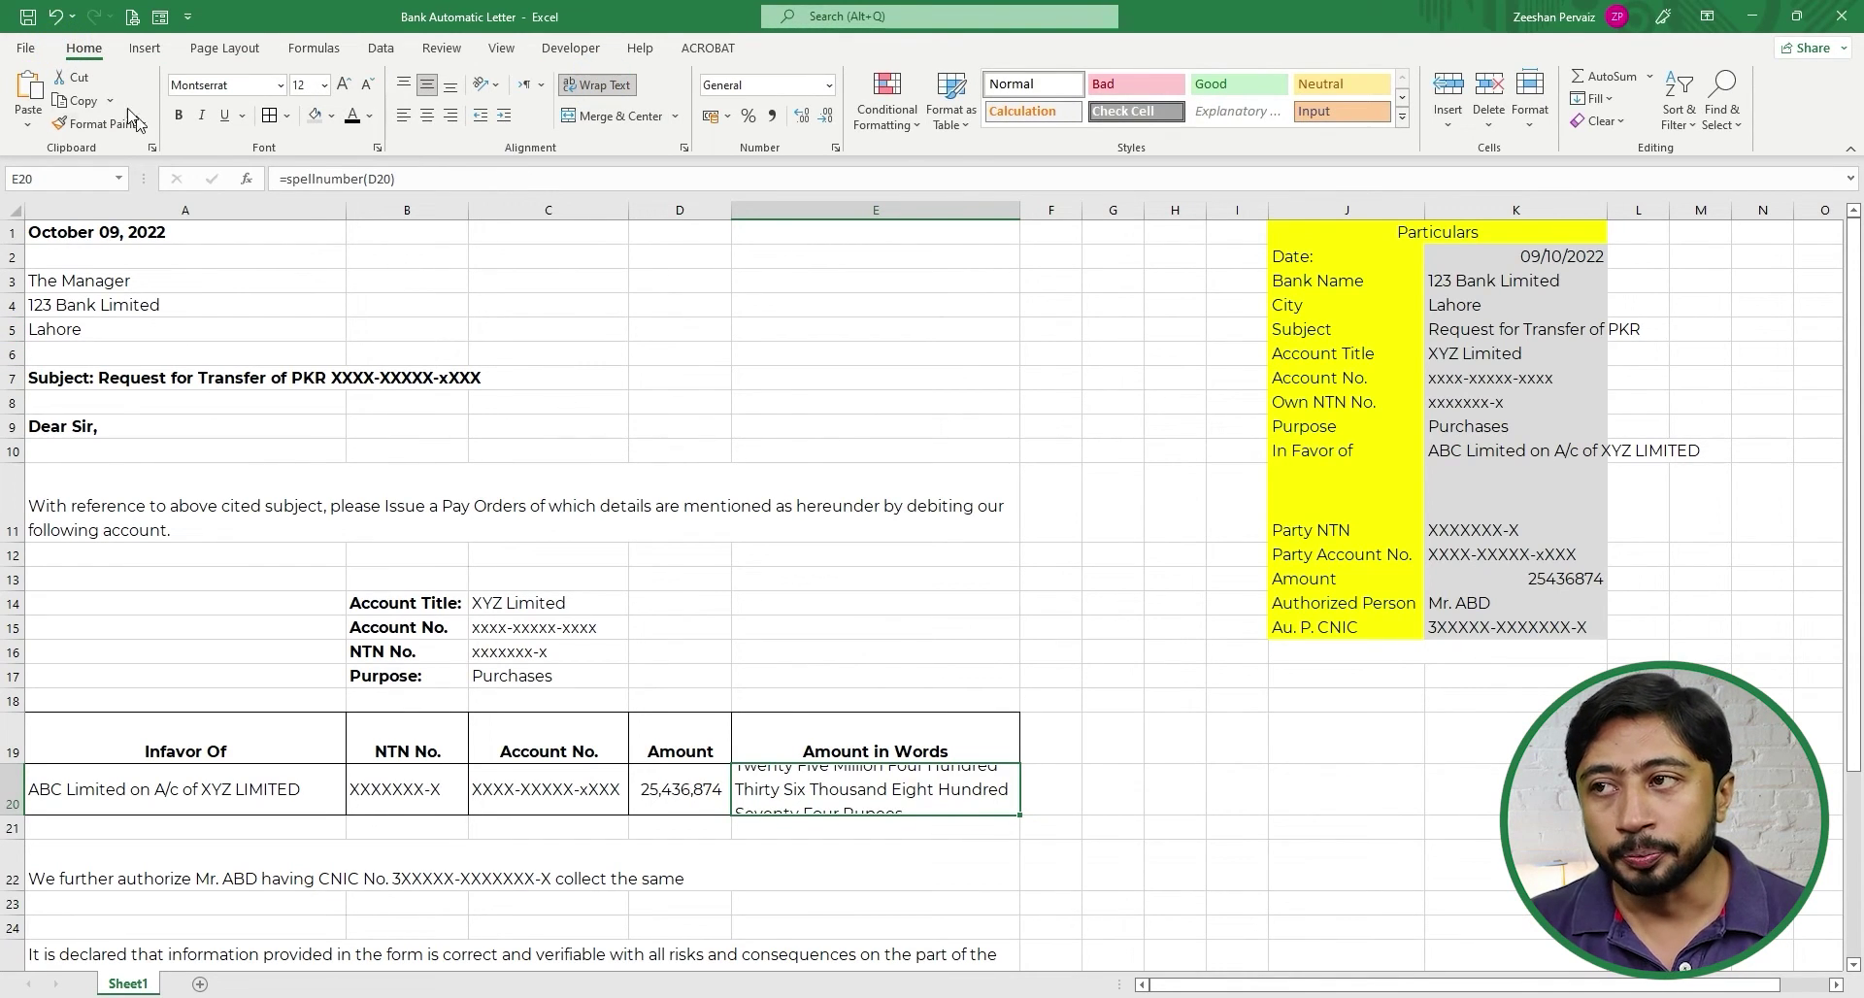
click(367, 86)
click(367, 85)
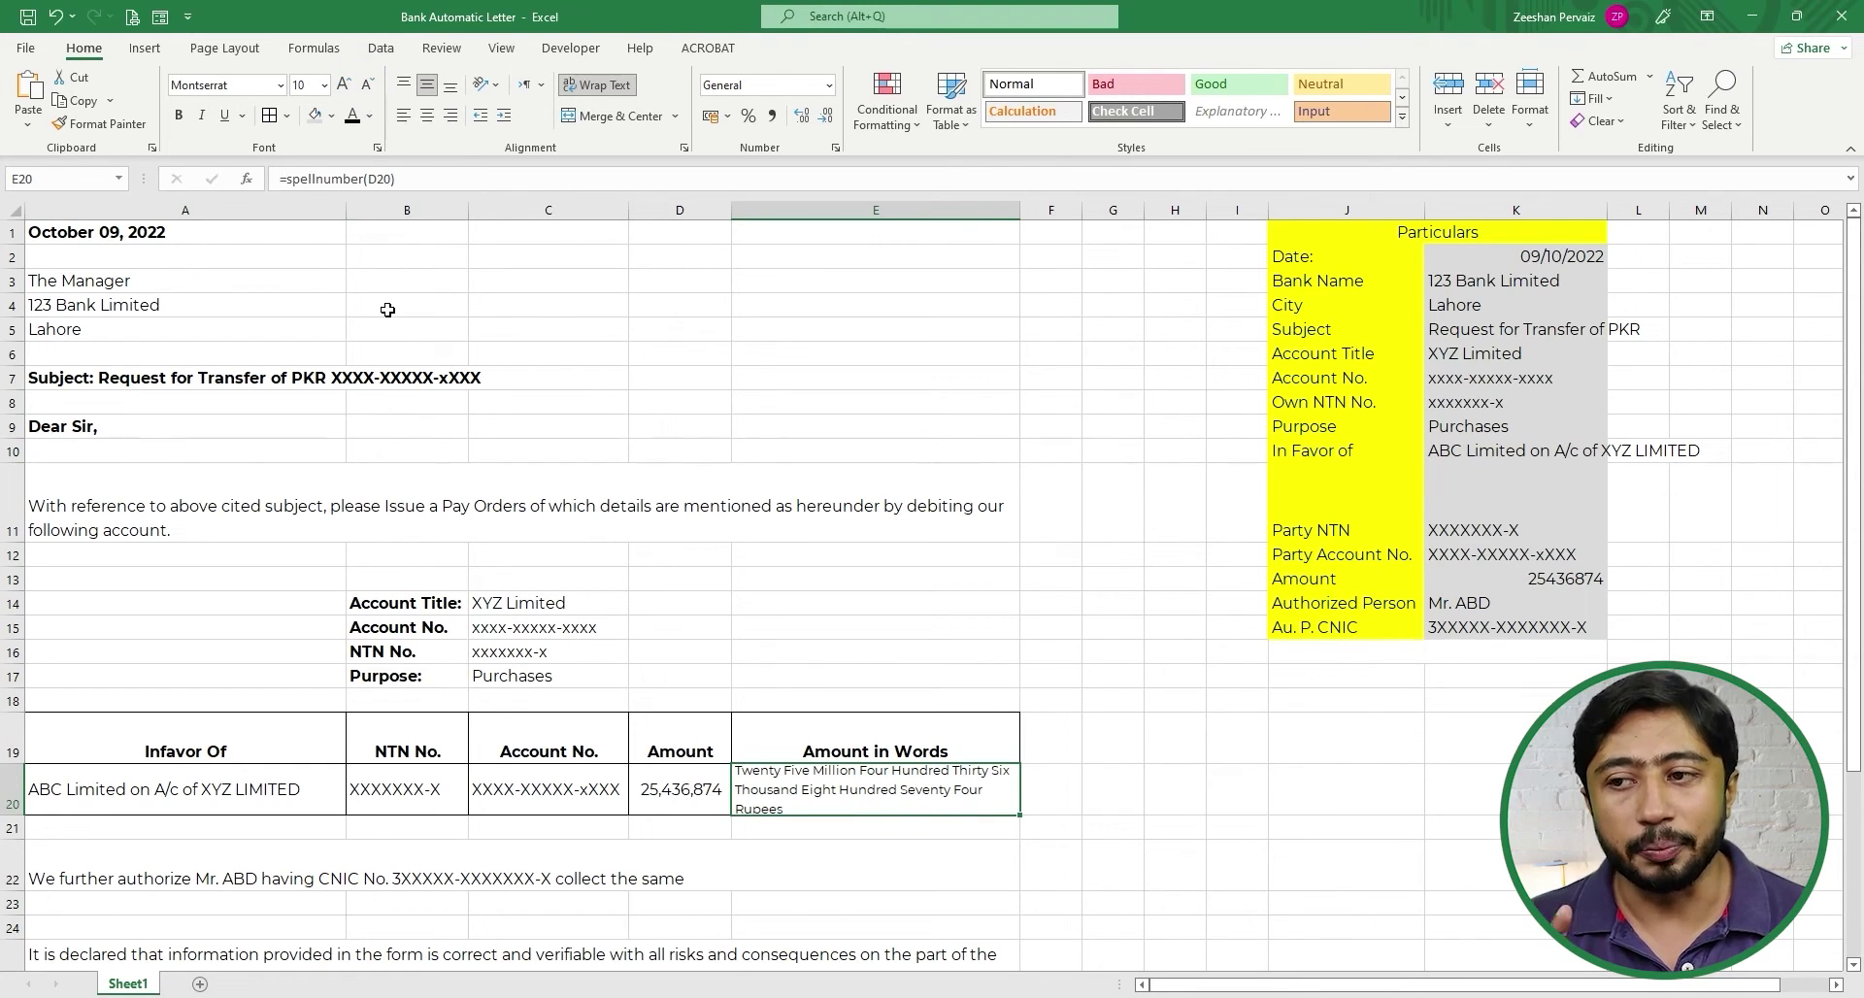
click(346, 86)
click(346, 85)
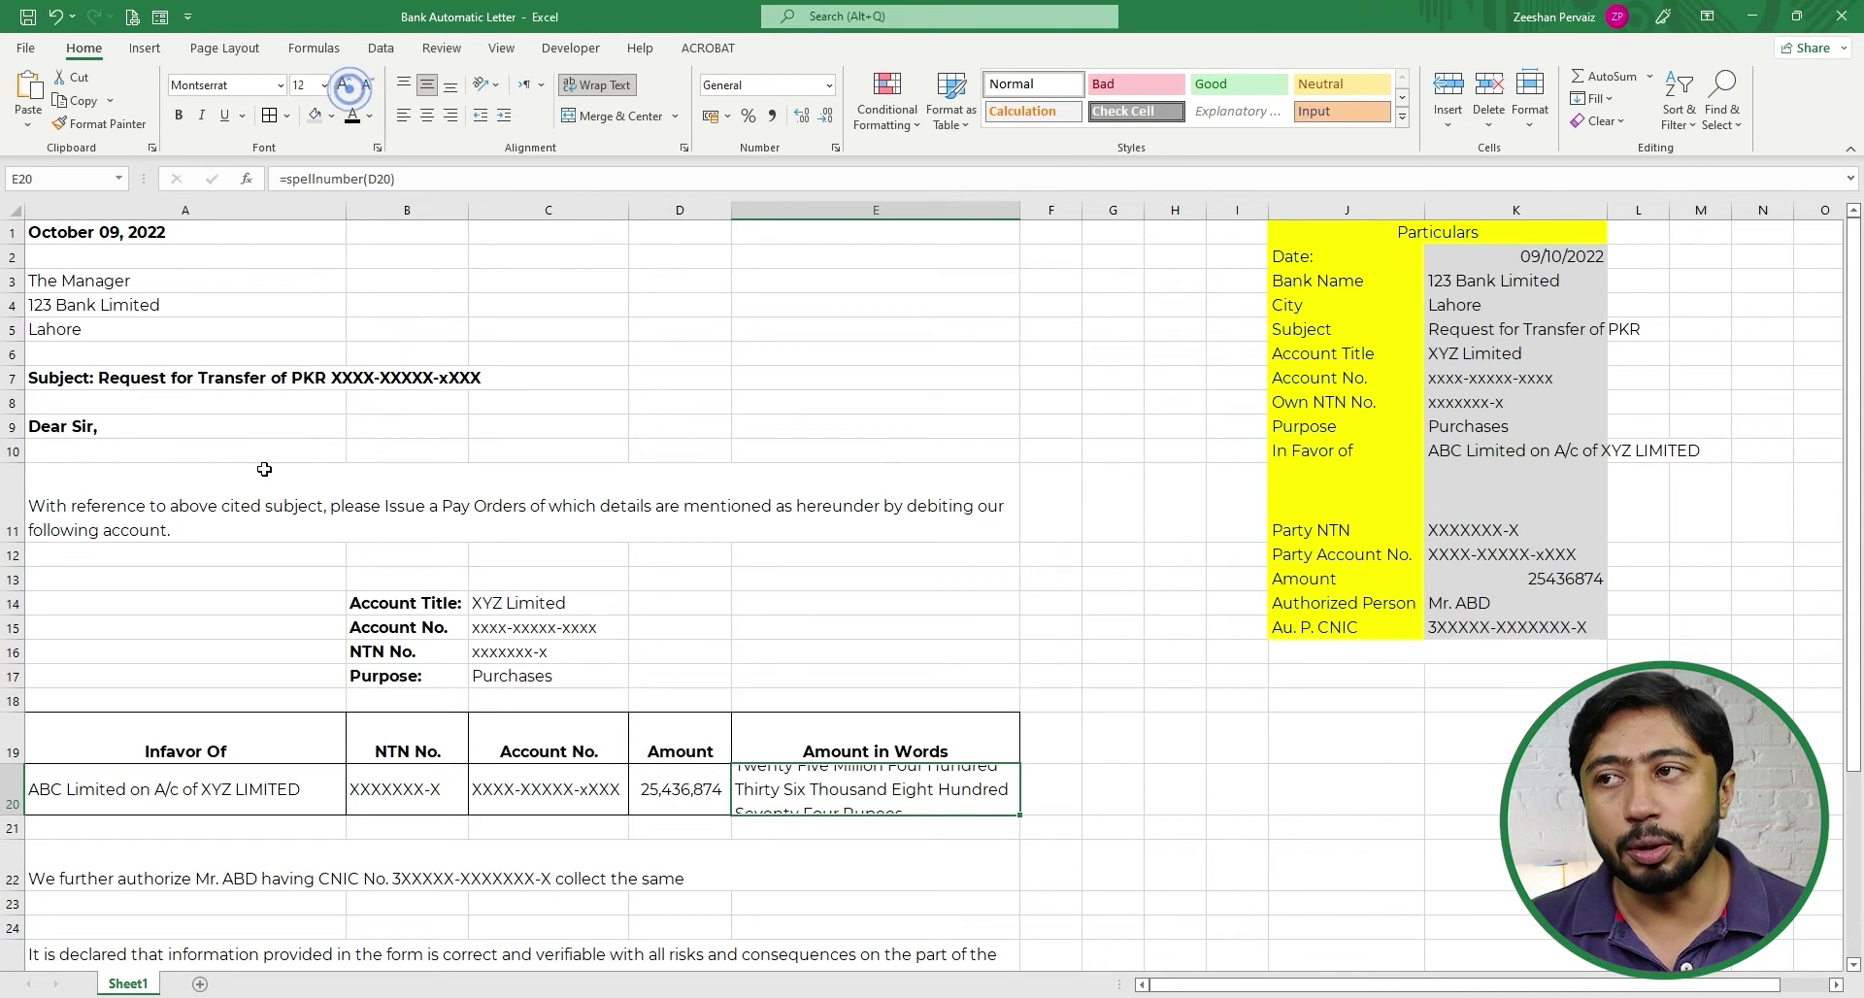
- Set row 20's height to 55 so the wrapped amount shows on three lines
drag(17, 815, 16, 827)
click(15, 799)
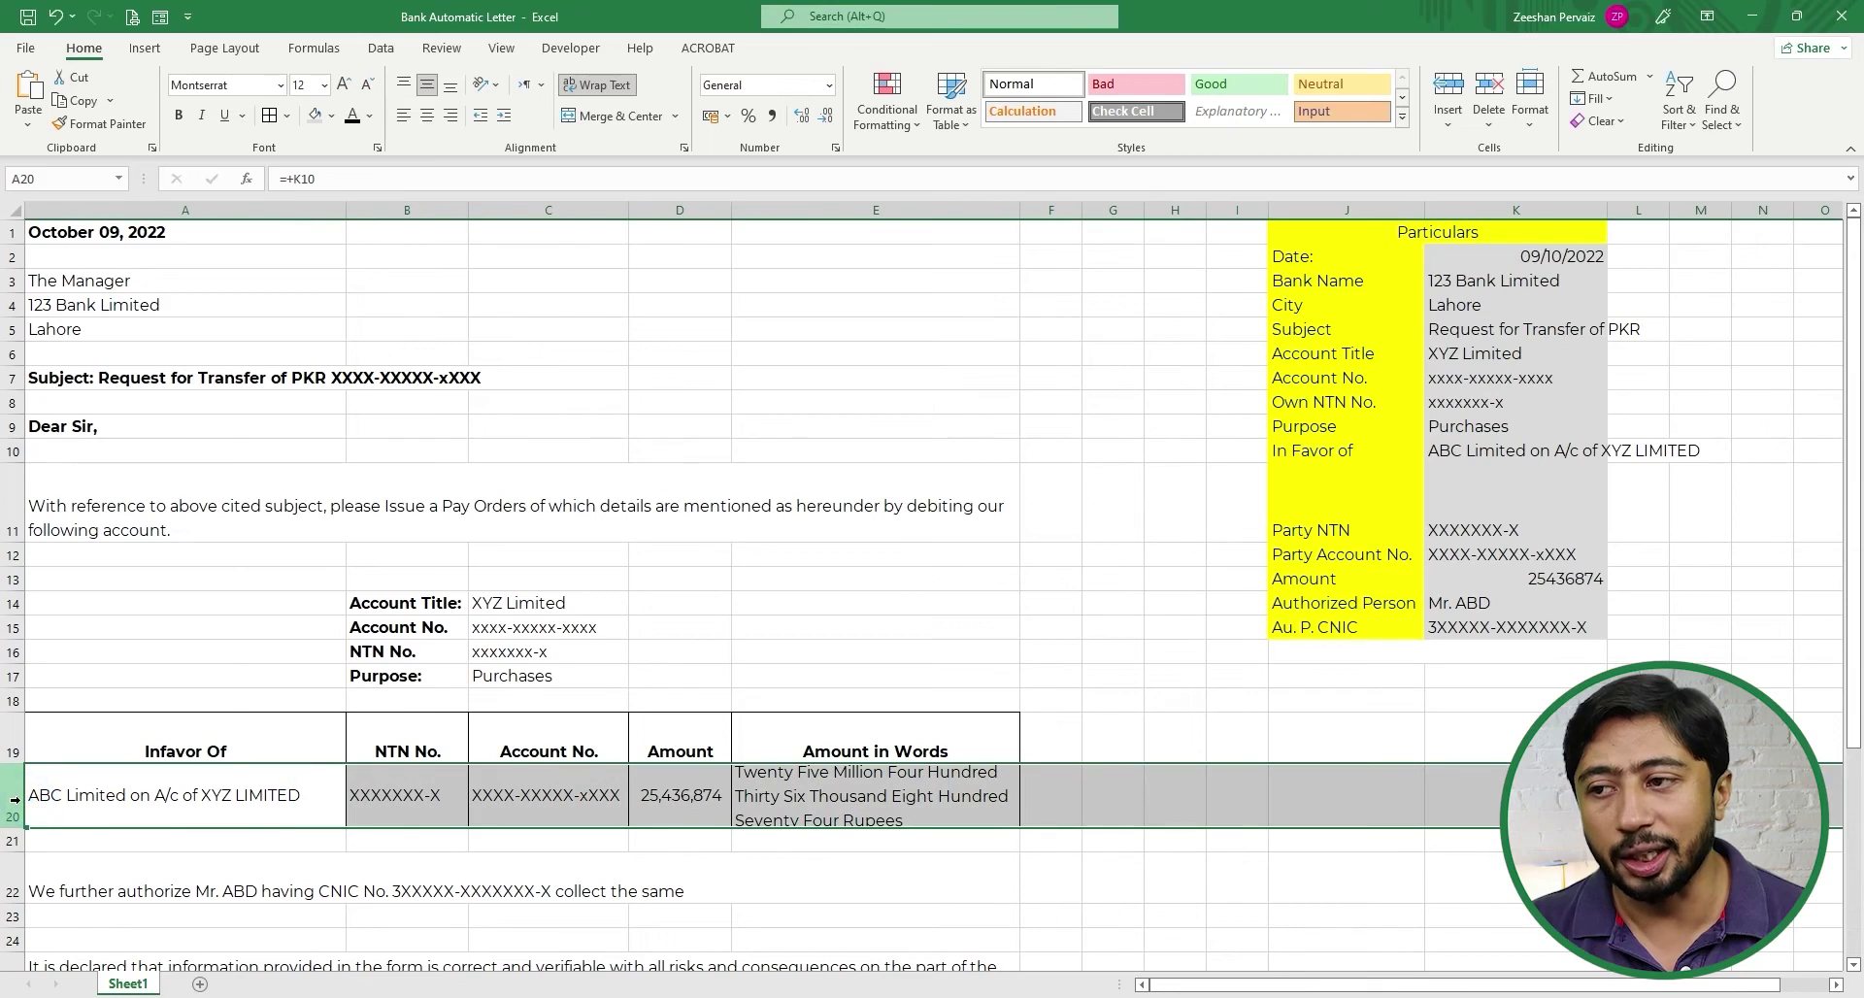
right_click(14, 799)
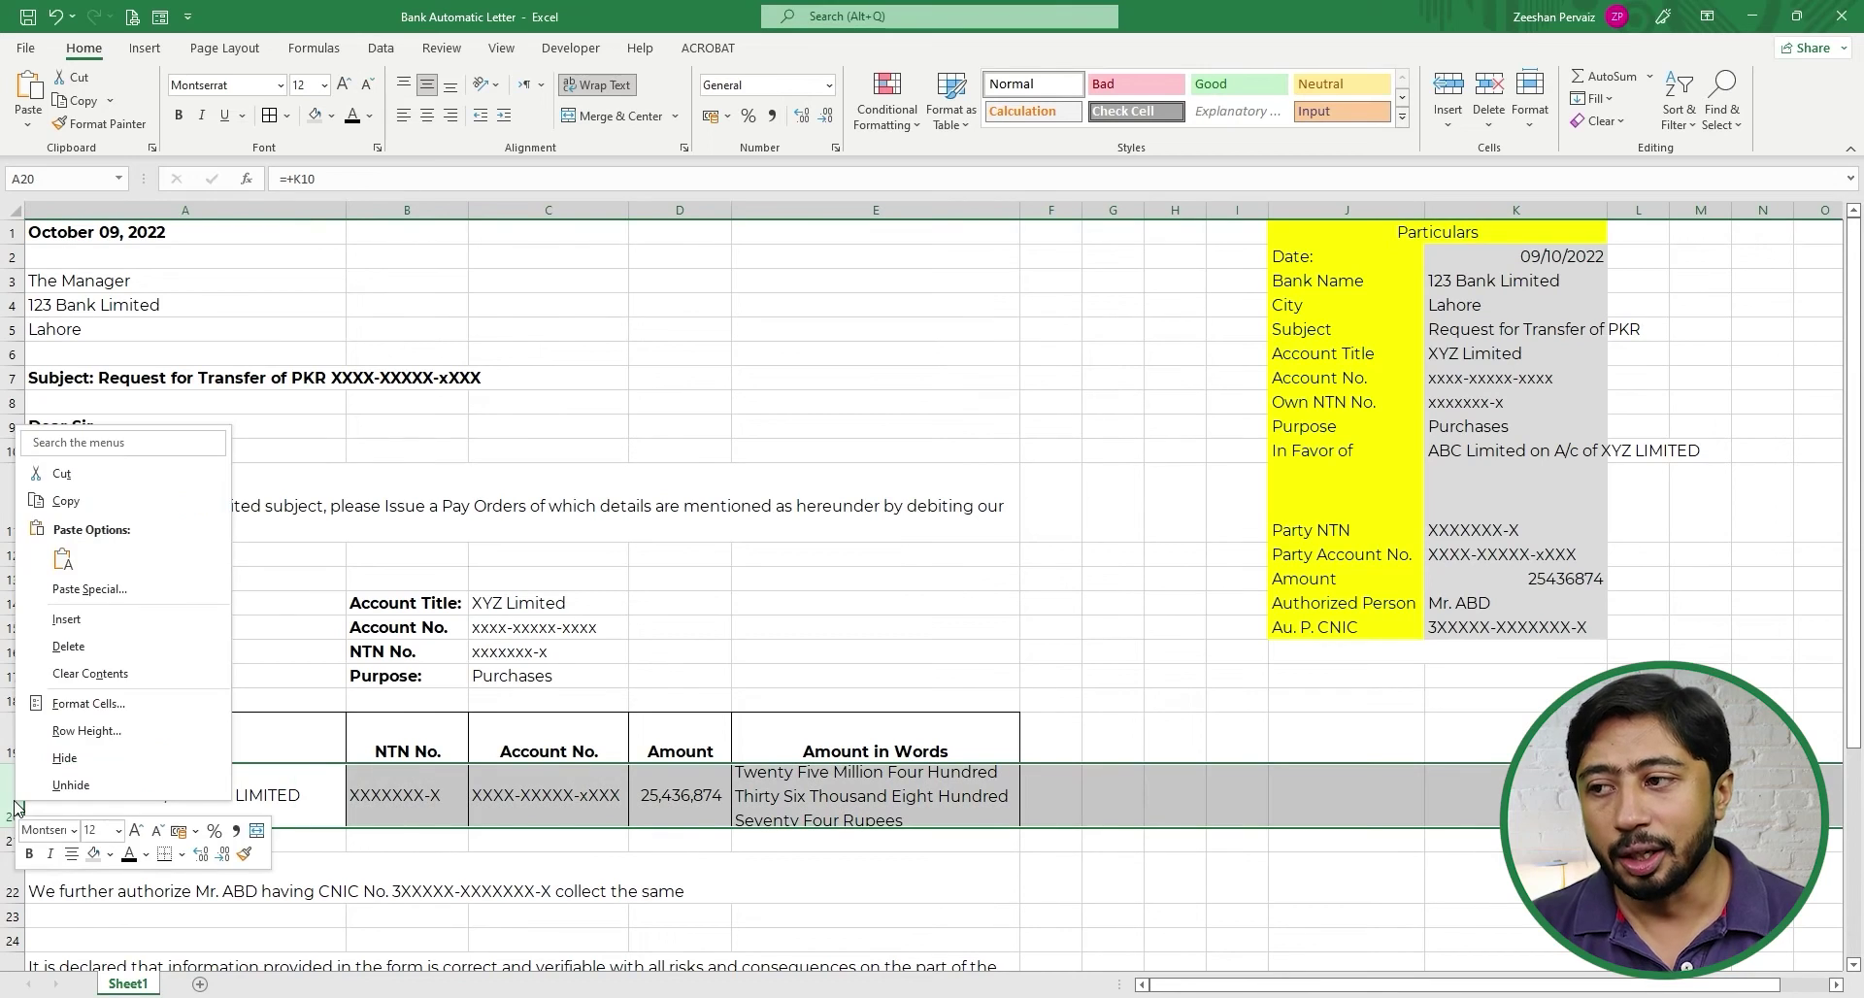
click(146, 730)
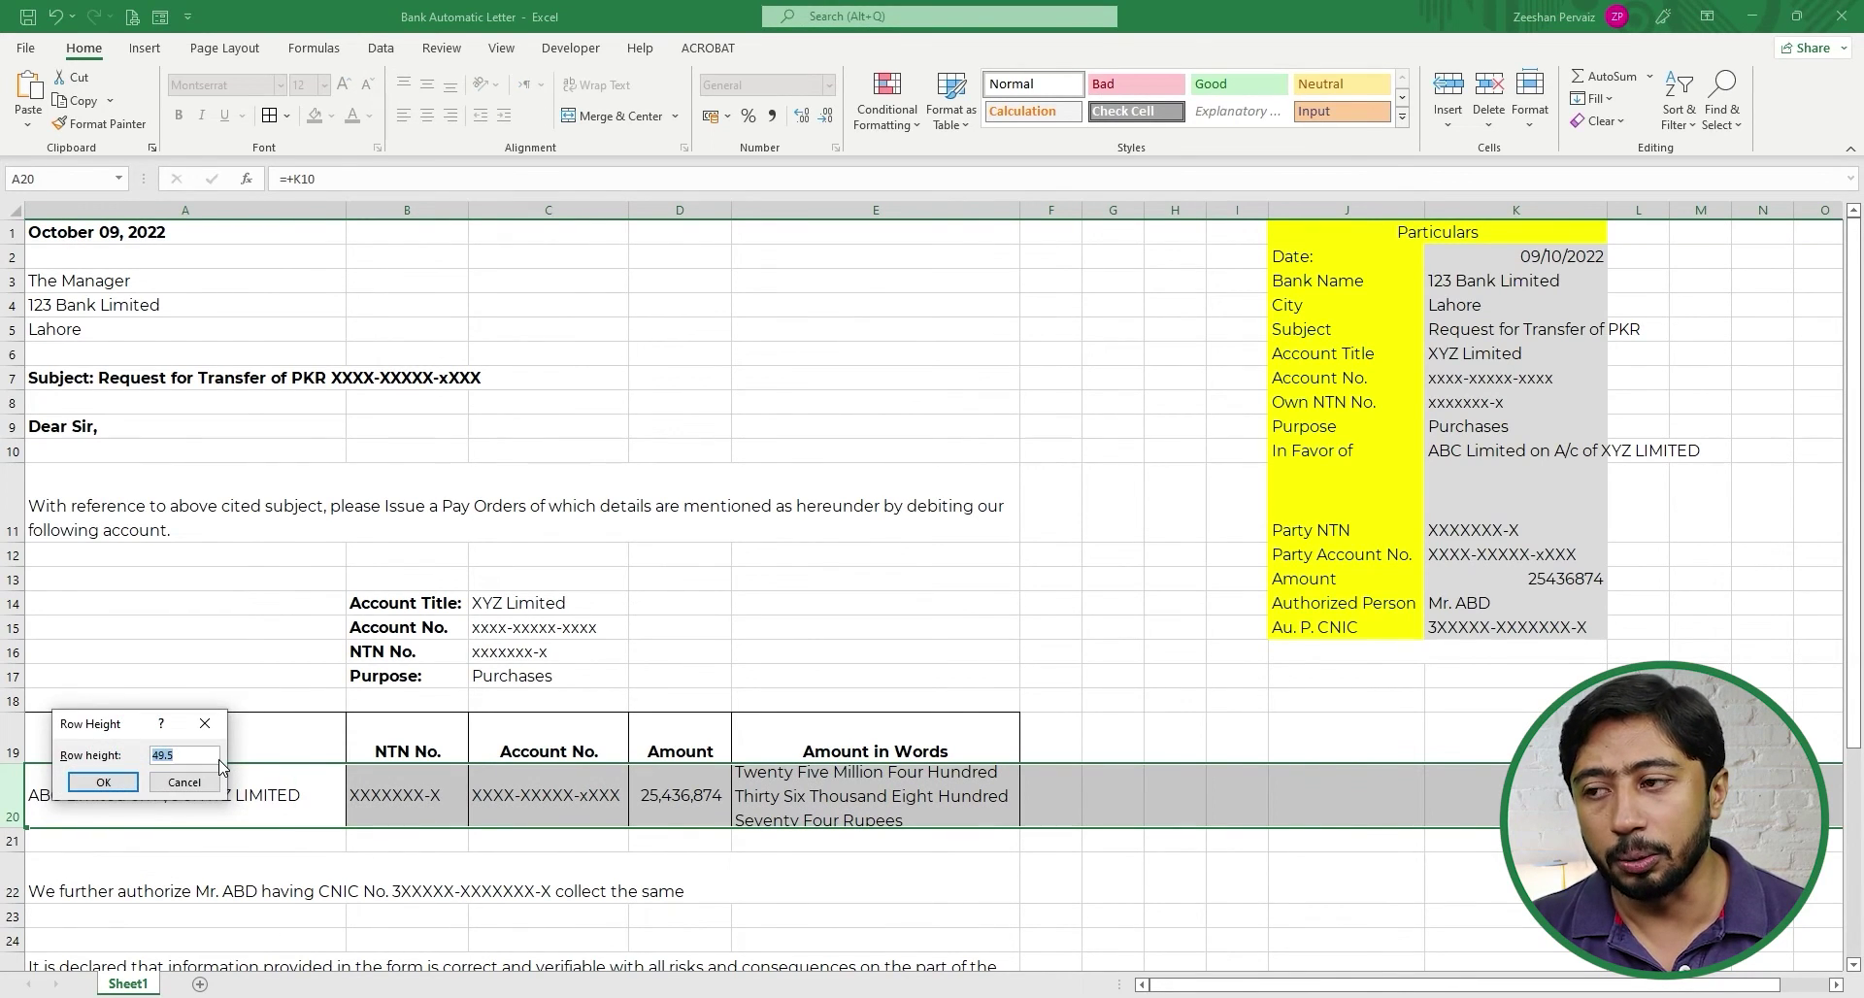
text(55)
key(Return)
click(774, 799)
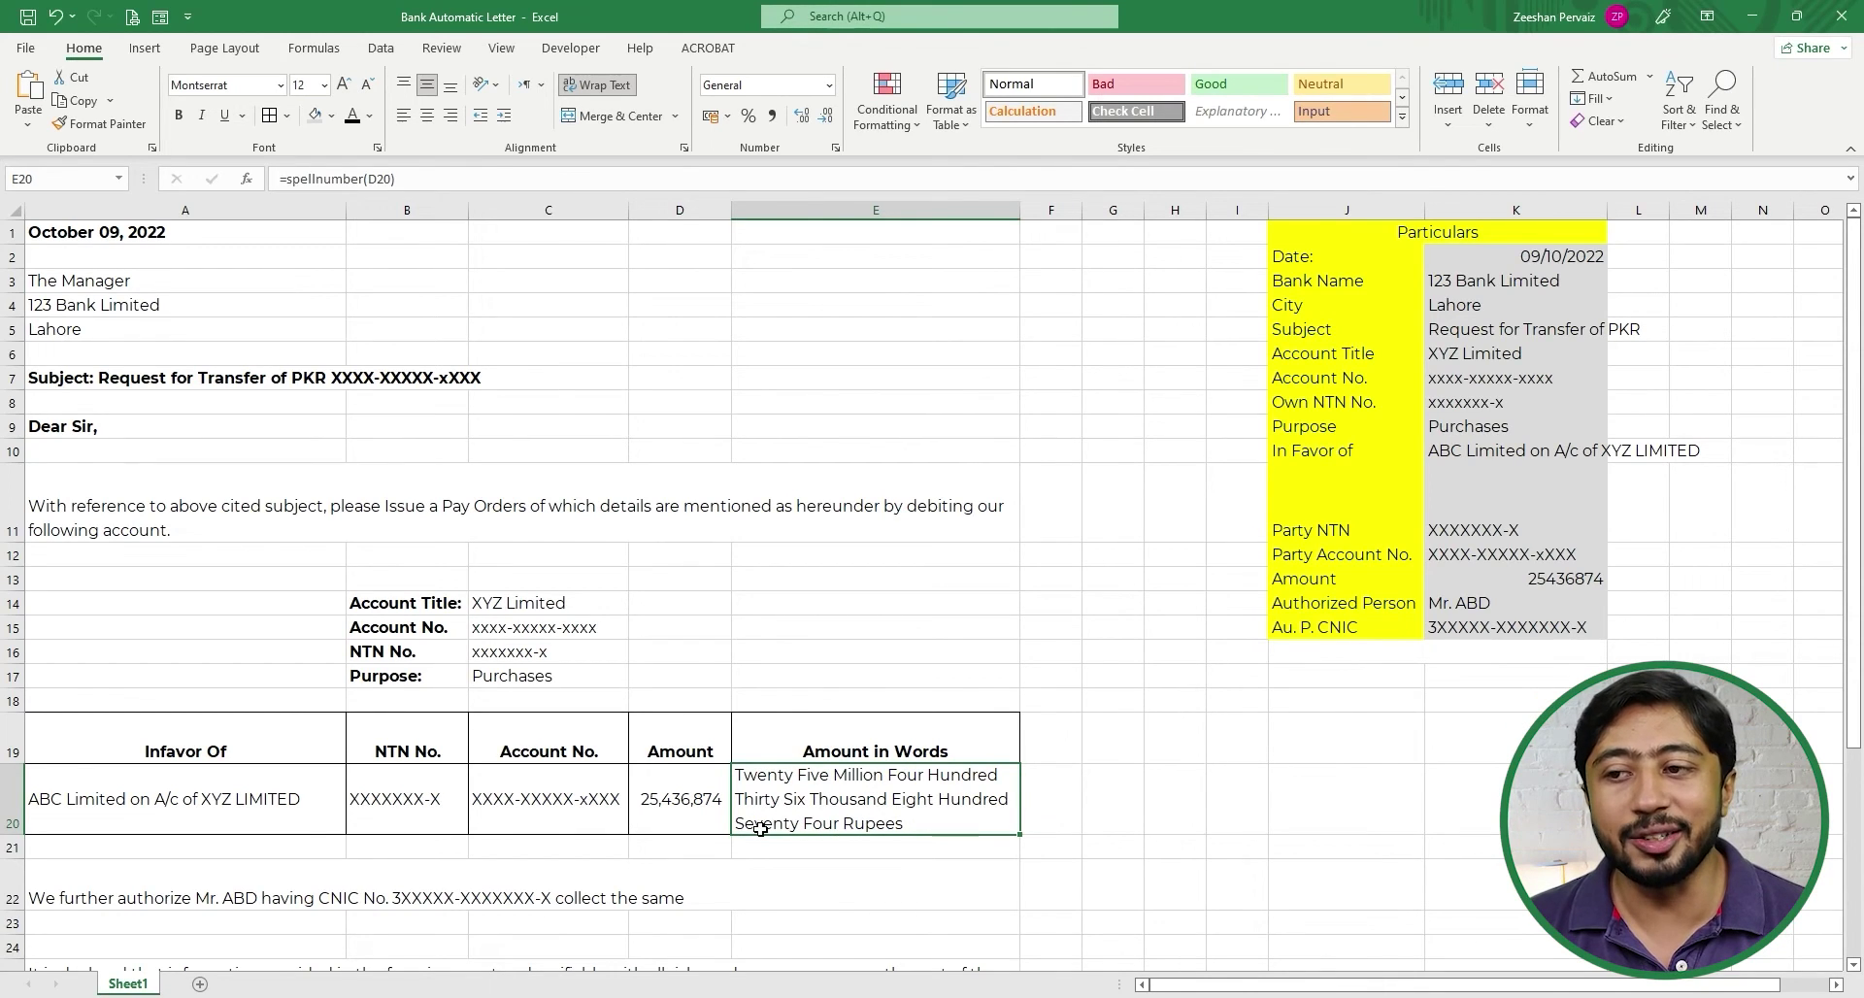
click(693, 796)
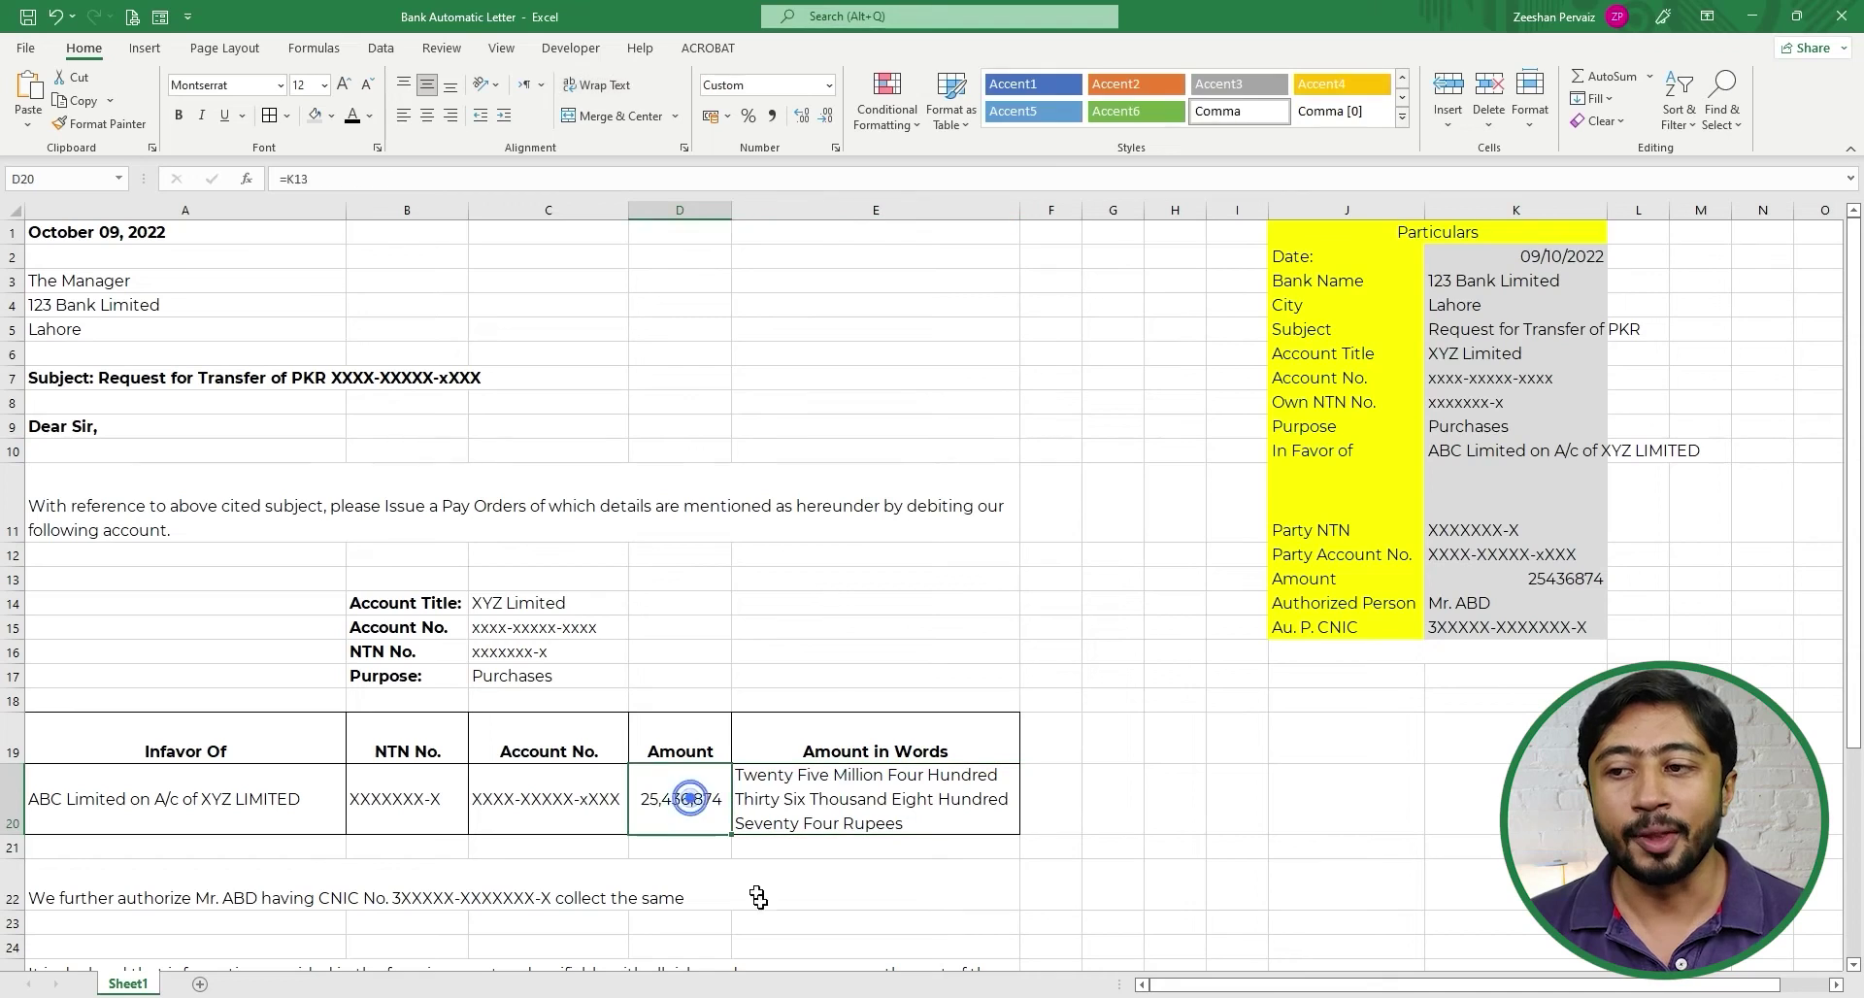
- Change the amount in K13 to 25436874.25
click(1508, 578)
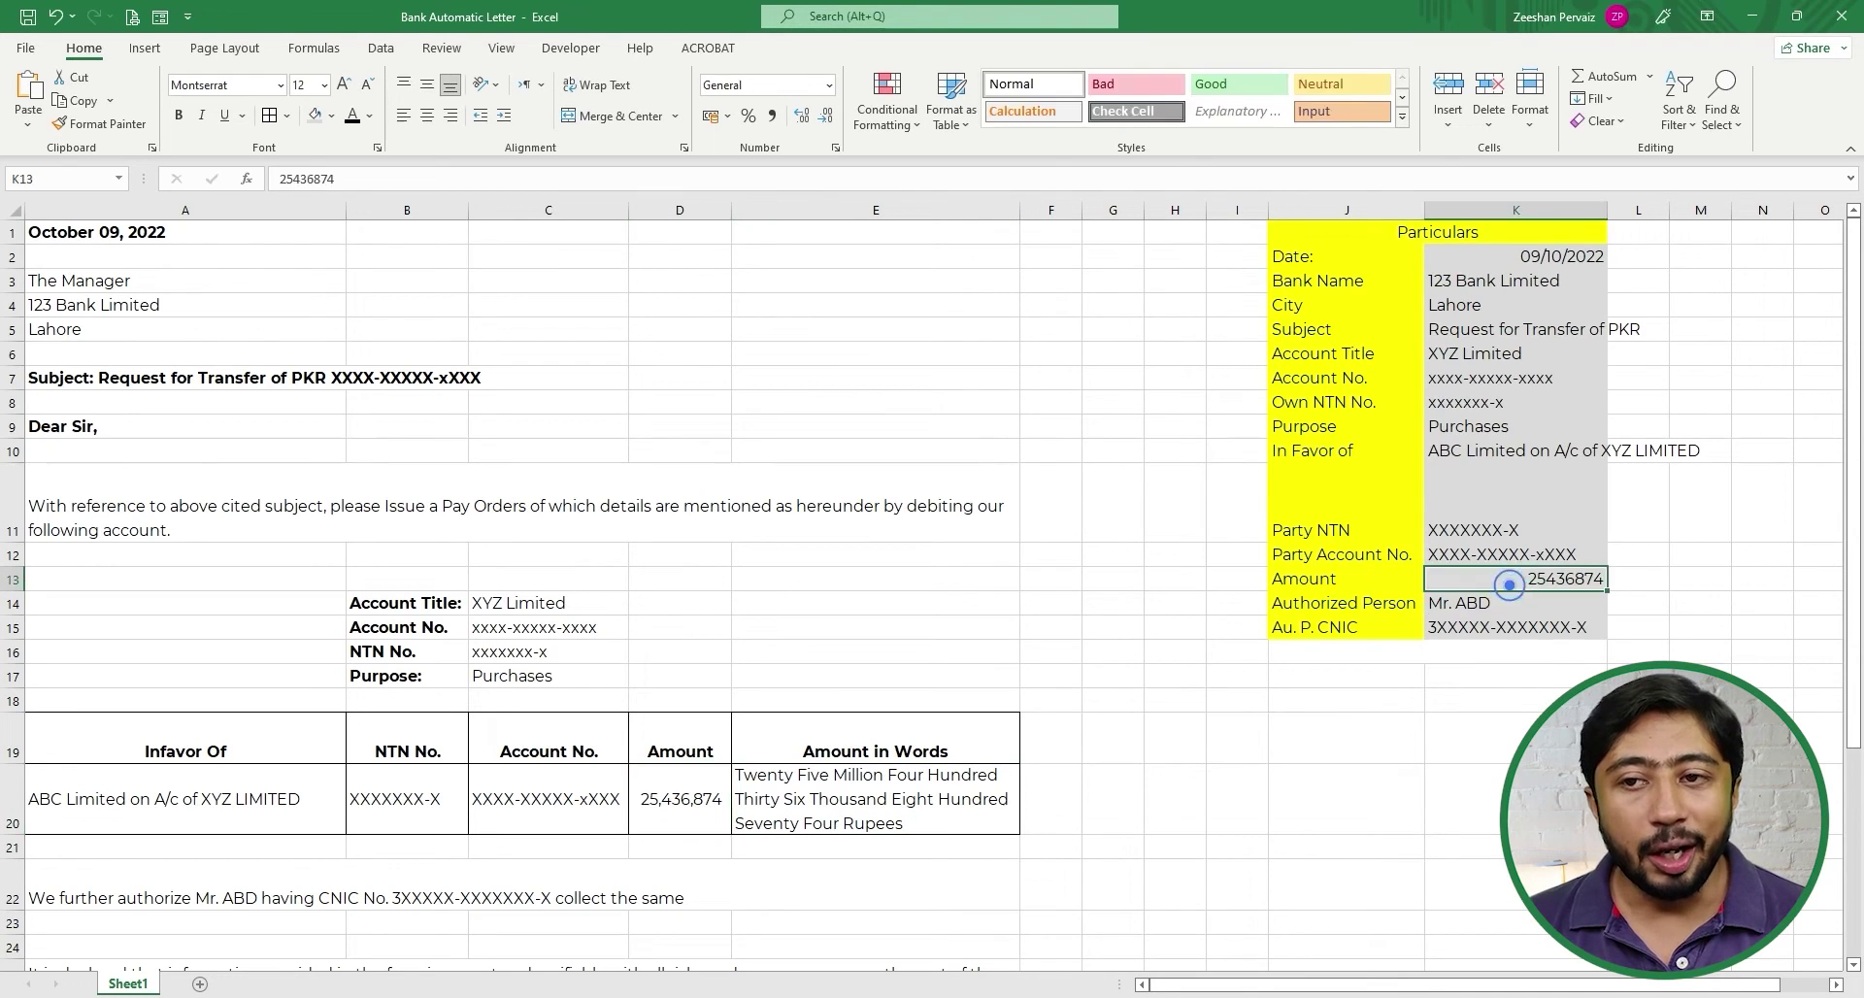
key(F2)
text(.)
key(Return)
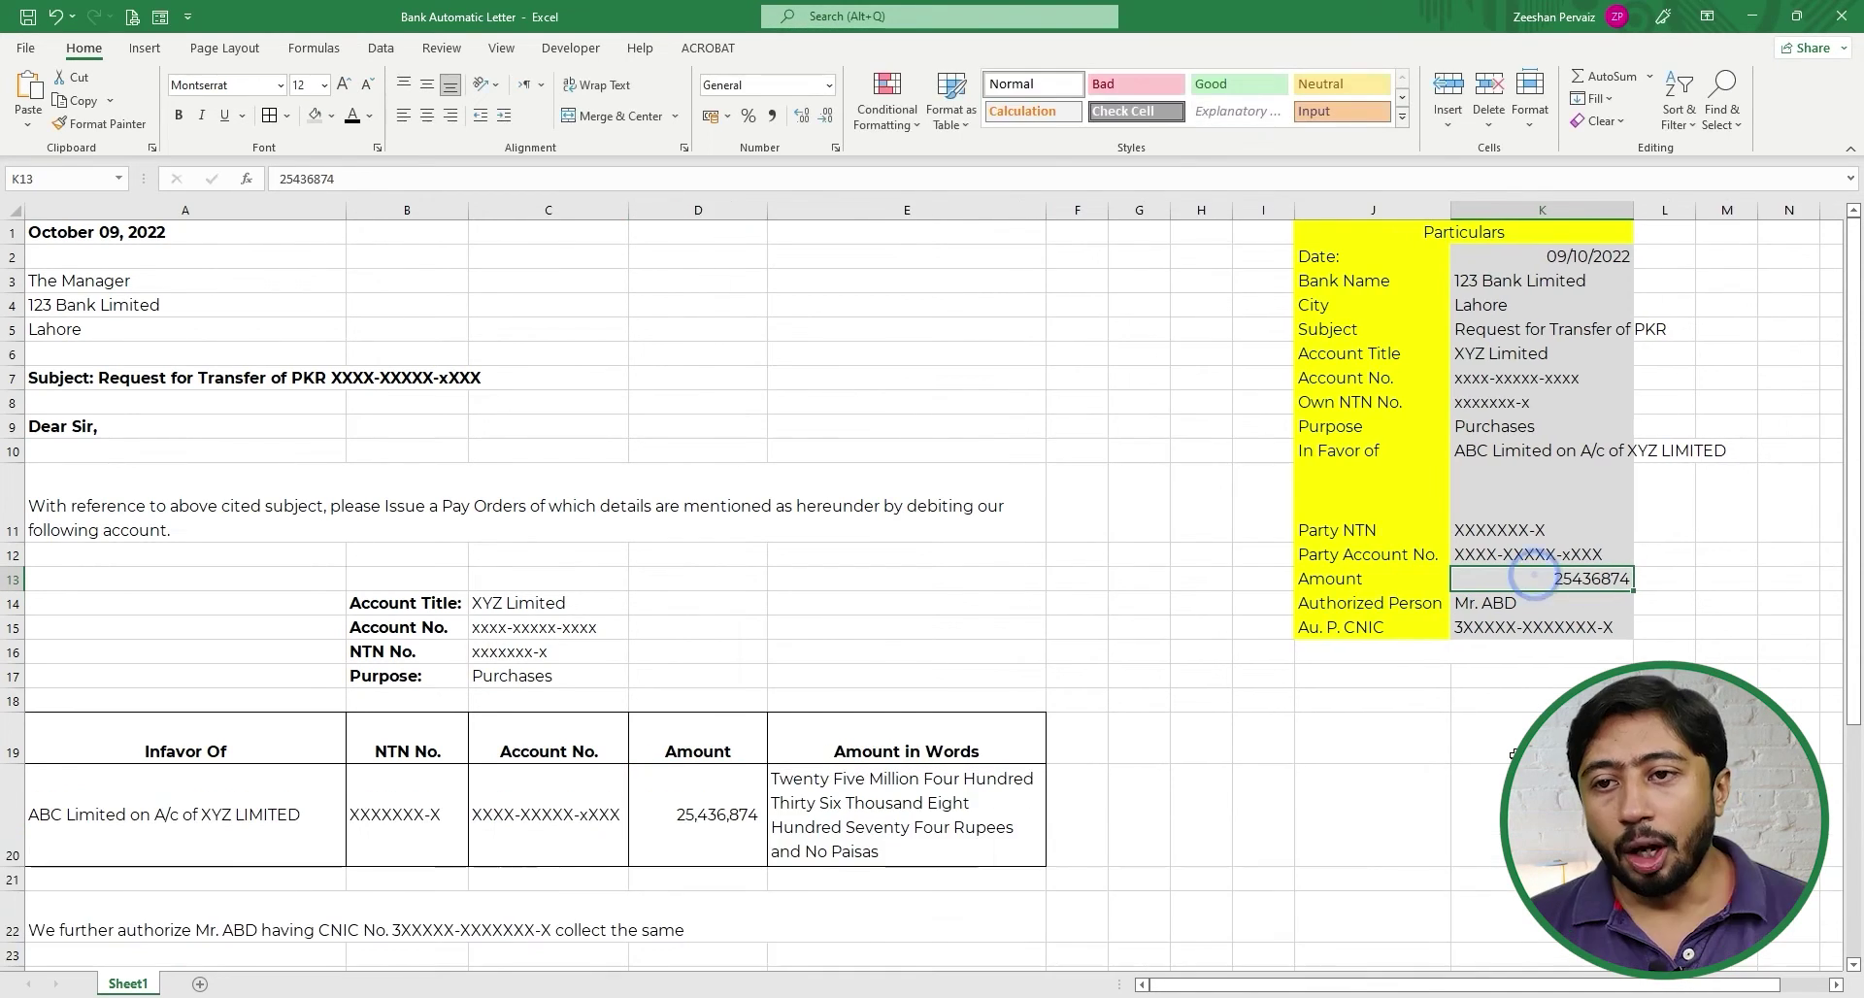
double_click(1534, 578)
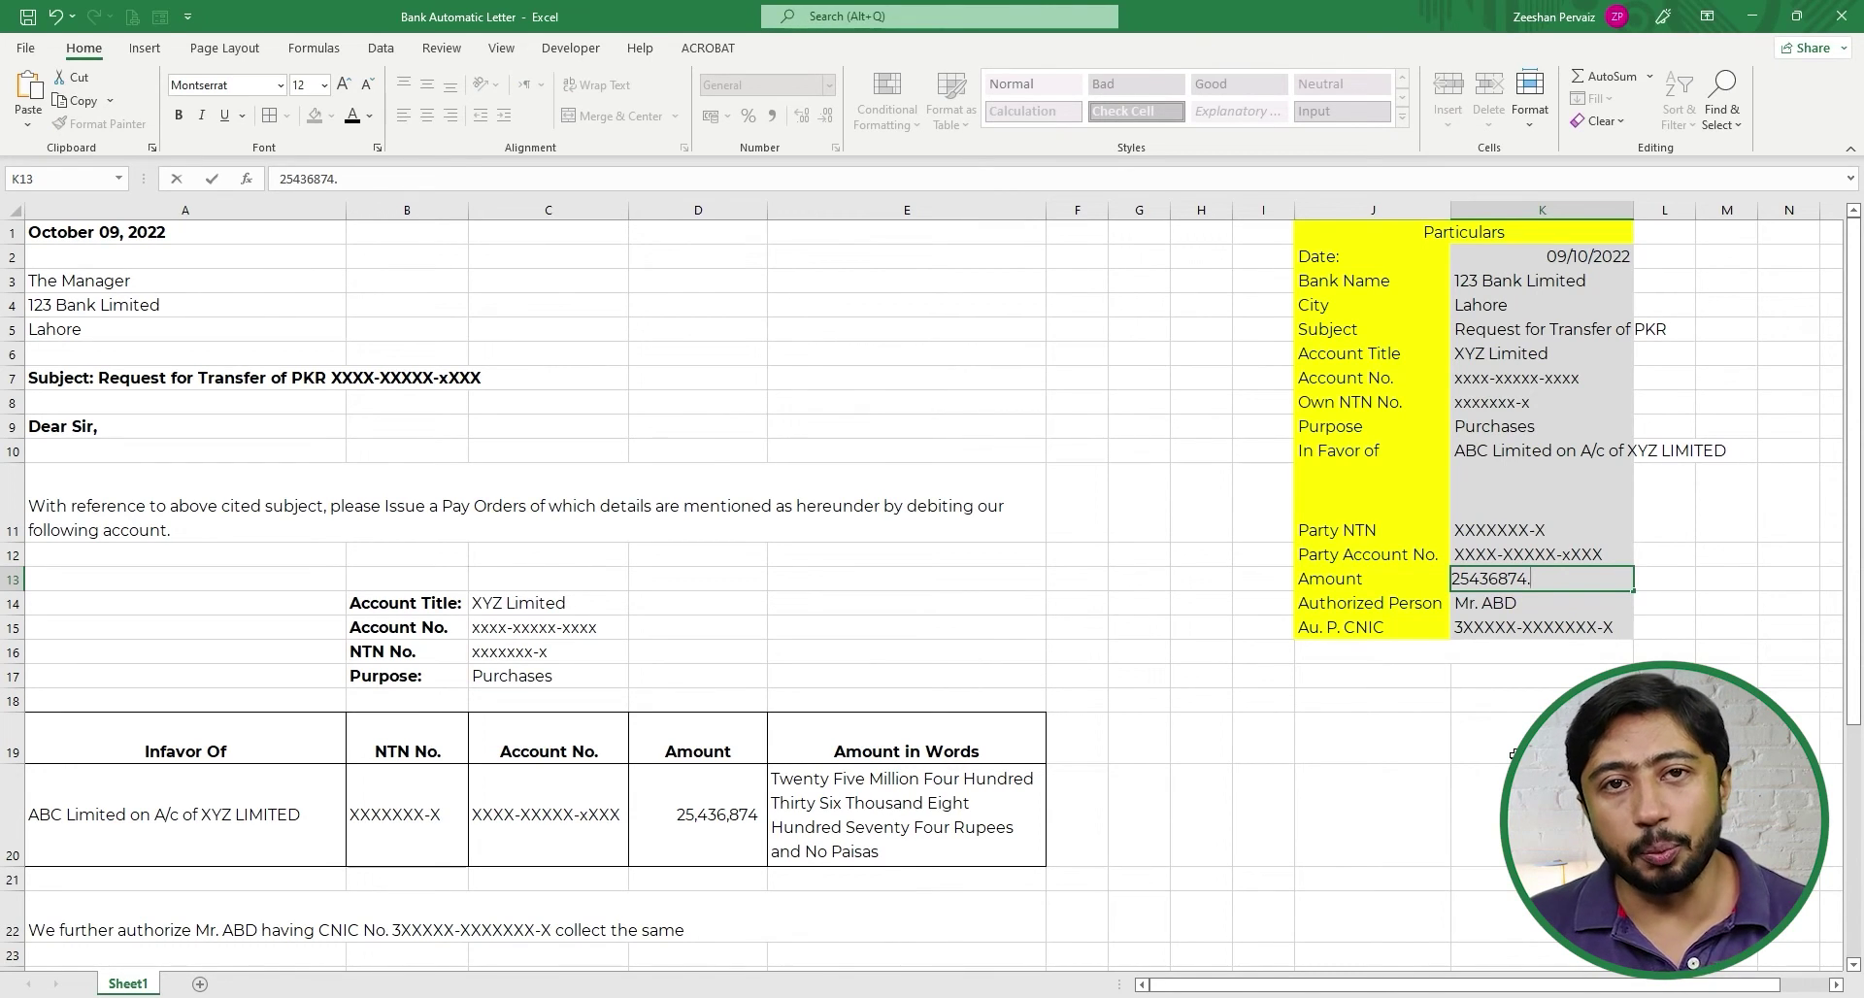
text(25)
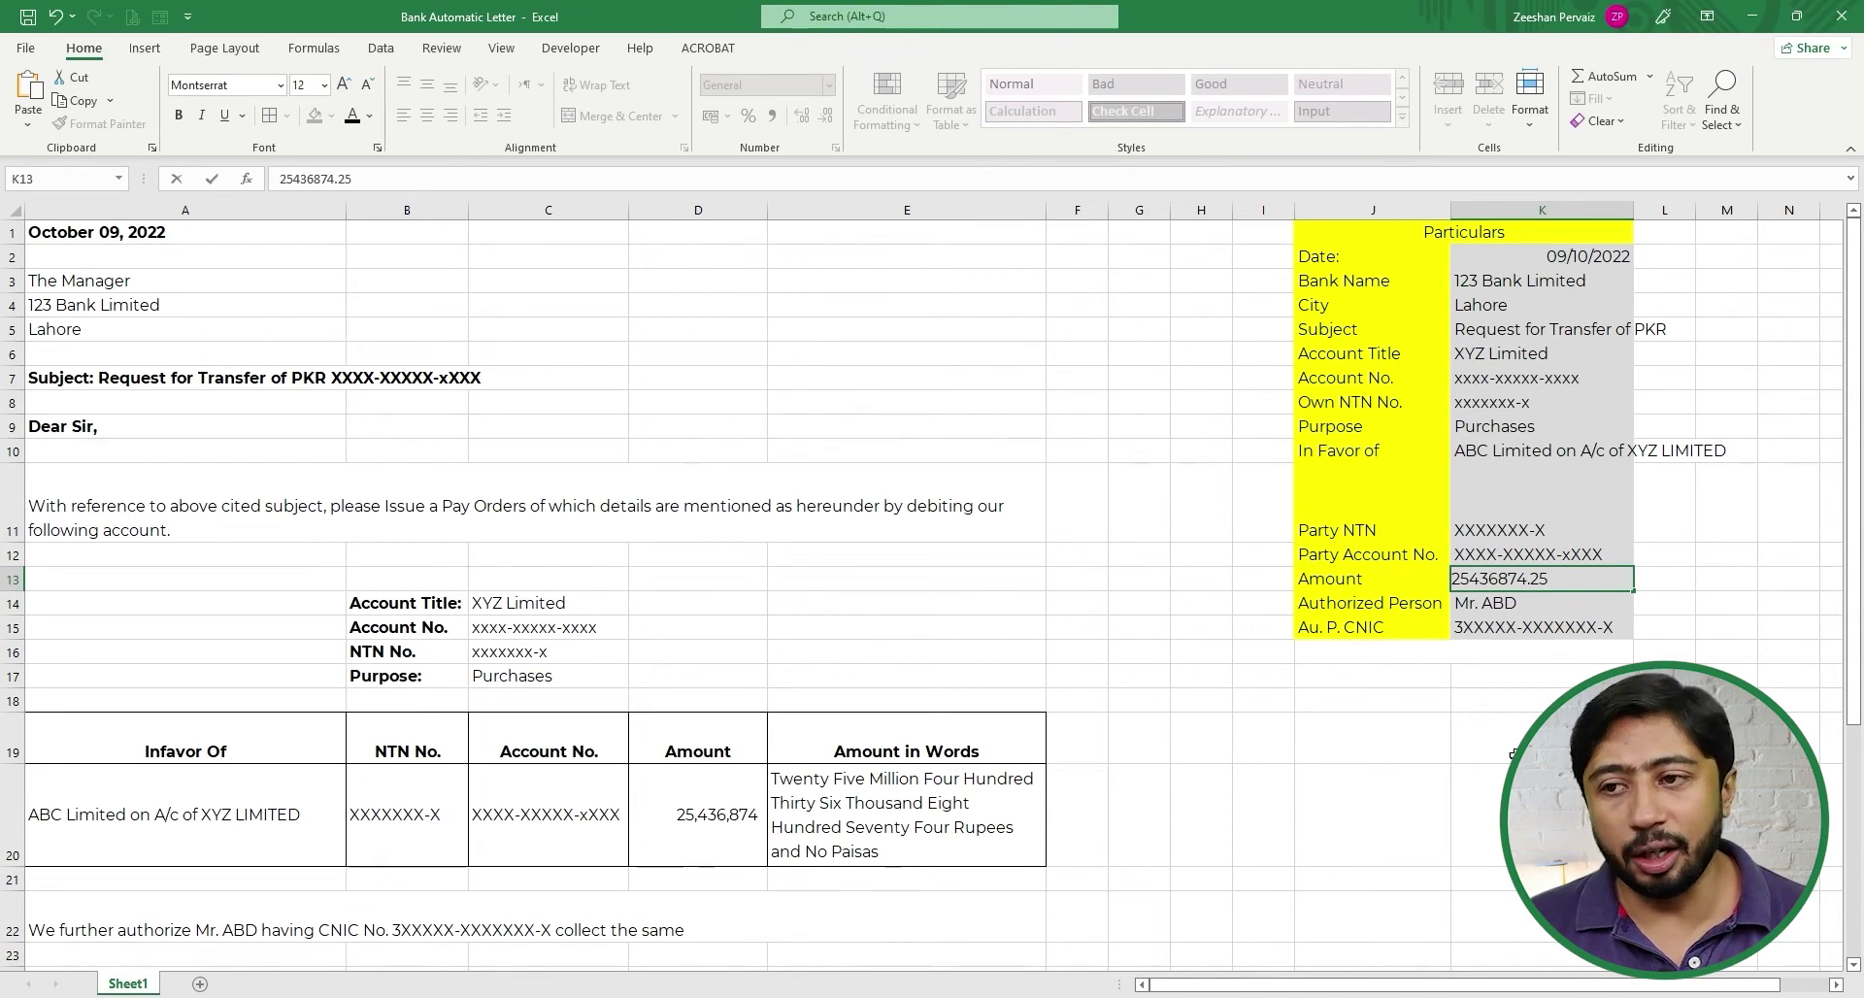
key(Return)
- Apply Accounting format to D20 so the amount shows two decimals
key(Left)
key(Left)
key(Left)
key(Left)
key(Left)
key(Left)
key(Left)
key(Left)
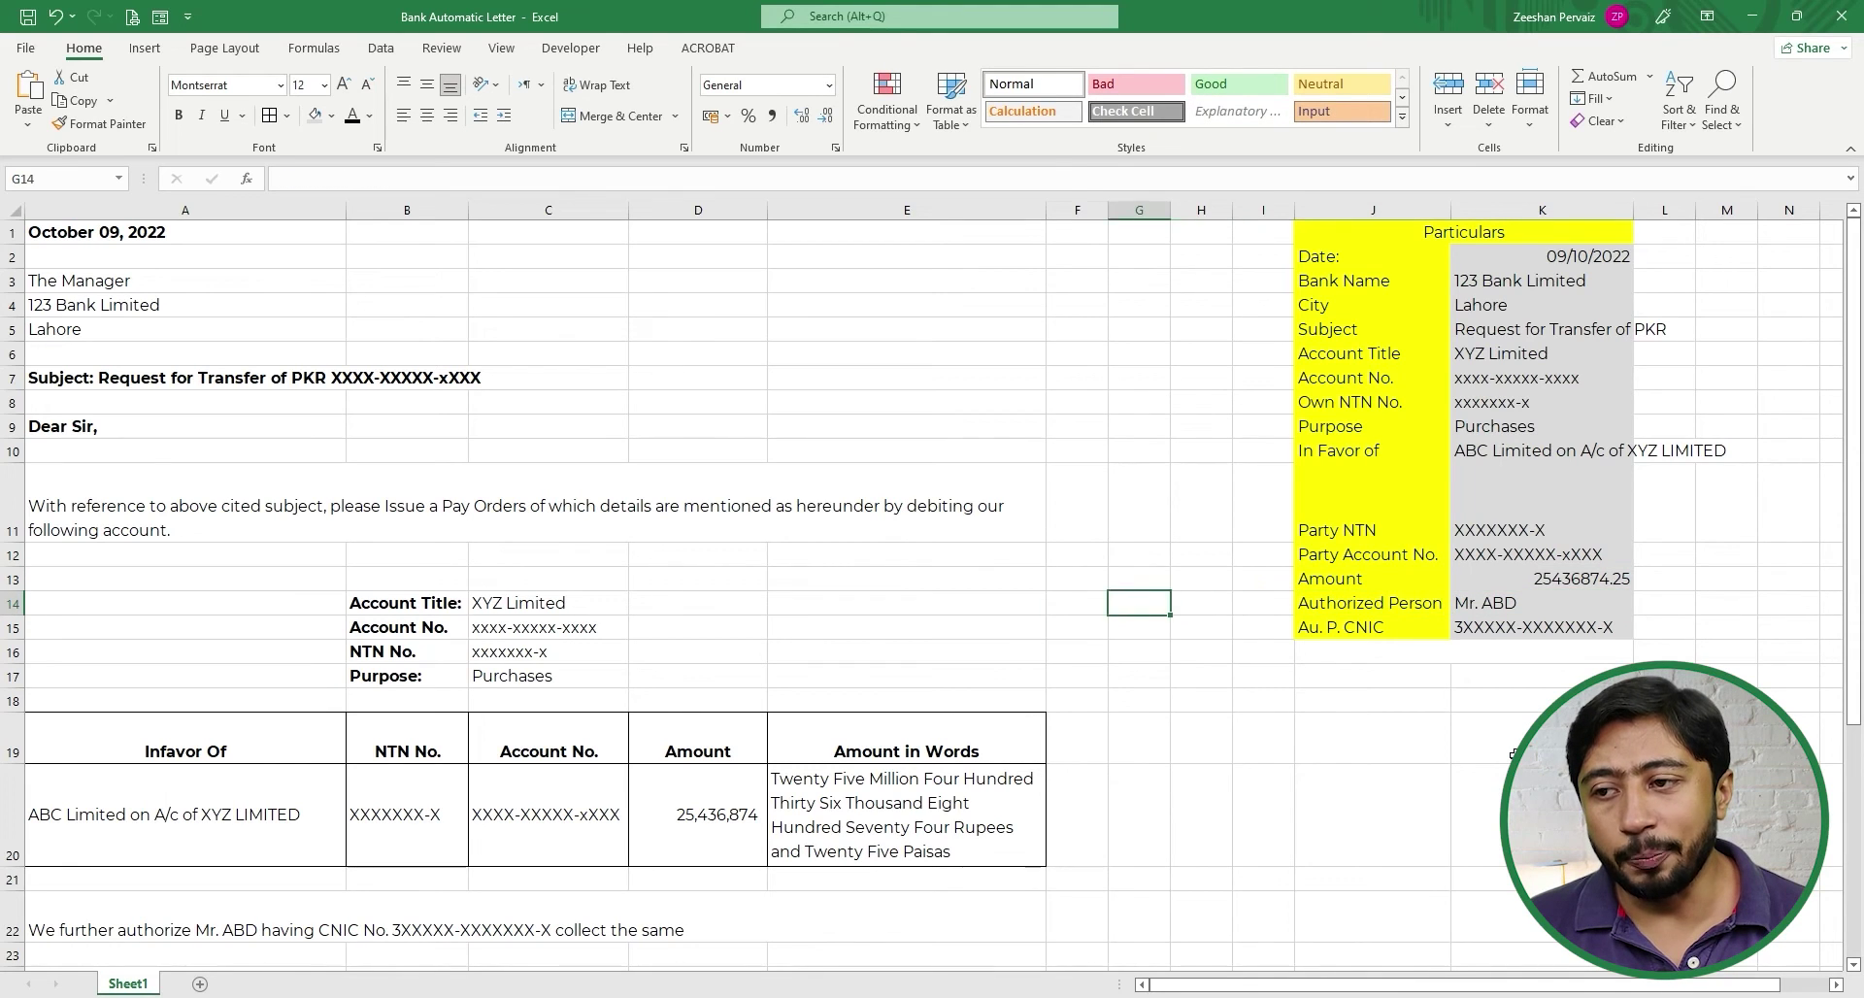
key(Down)
key(Down)
key(Down)
key(Down)
key(Down)
key(Down)
key(Right)
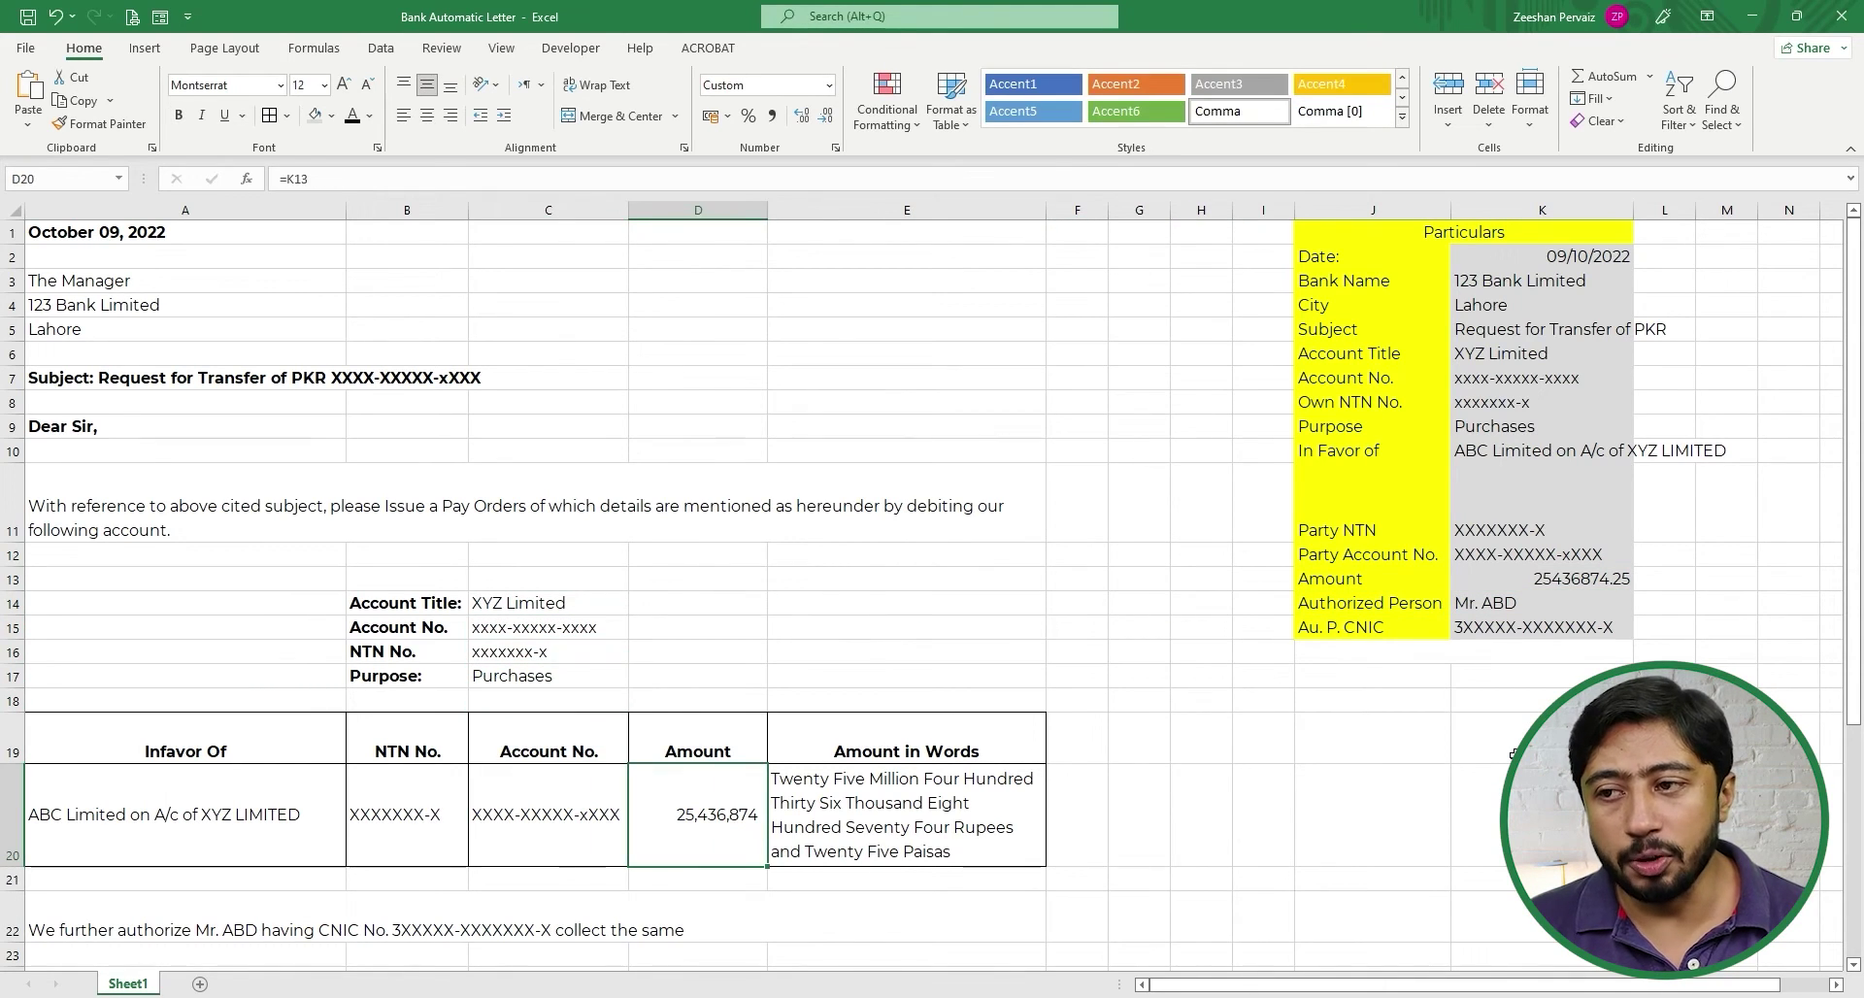
click(800, 116)
click(800, 116)
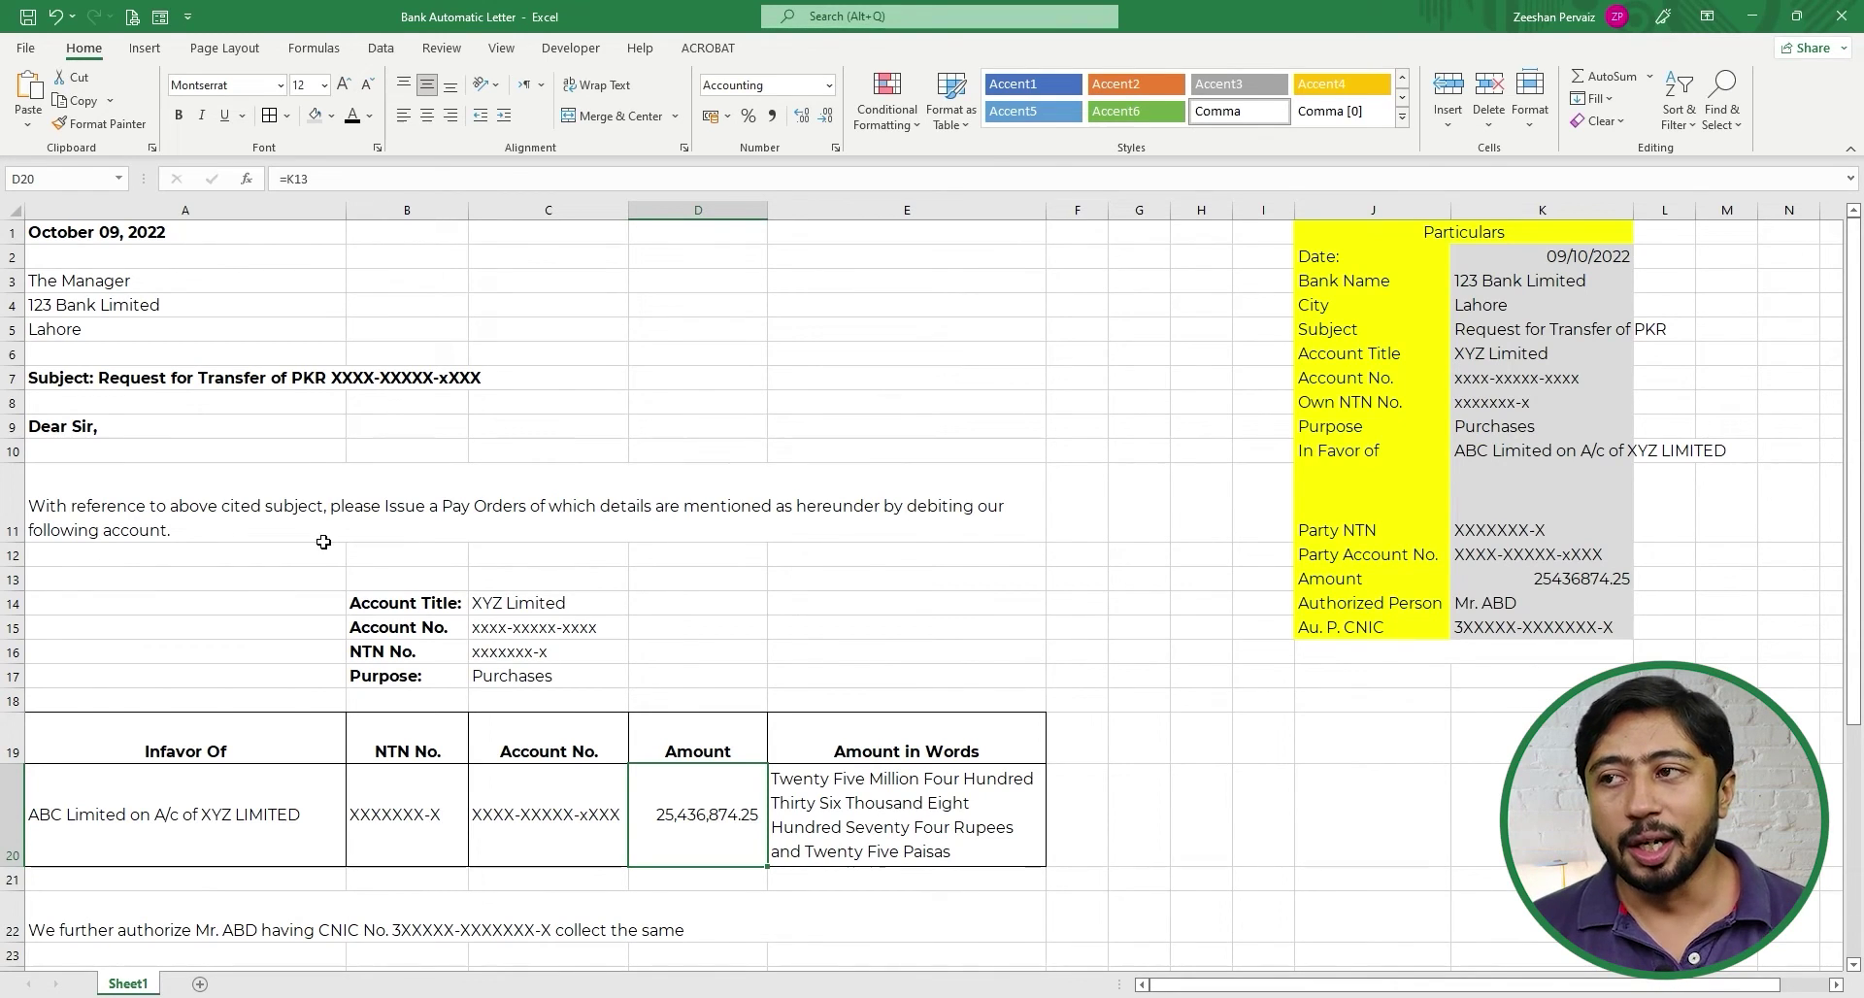
scroll(329, 544, down, 3)
scroll(329, 544, up, 3)
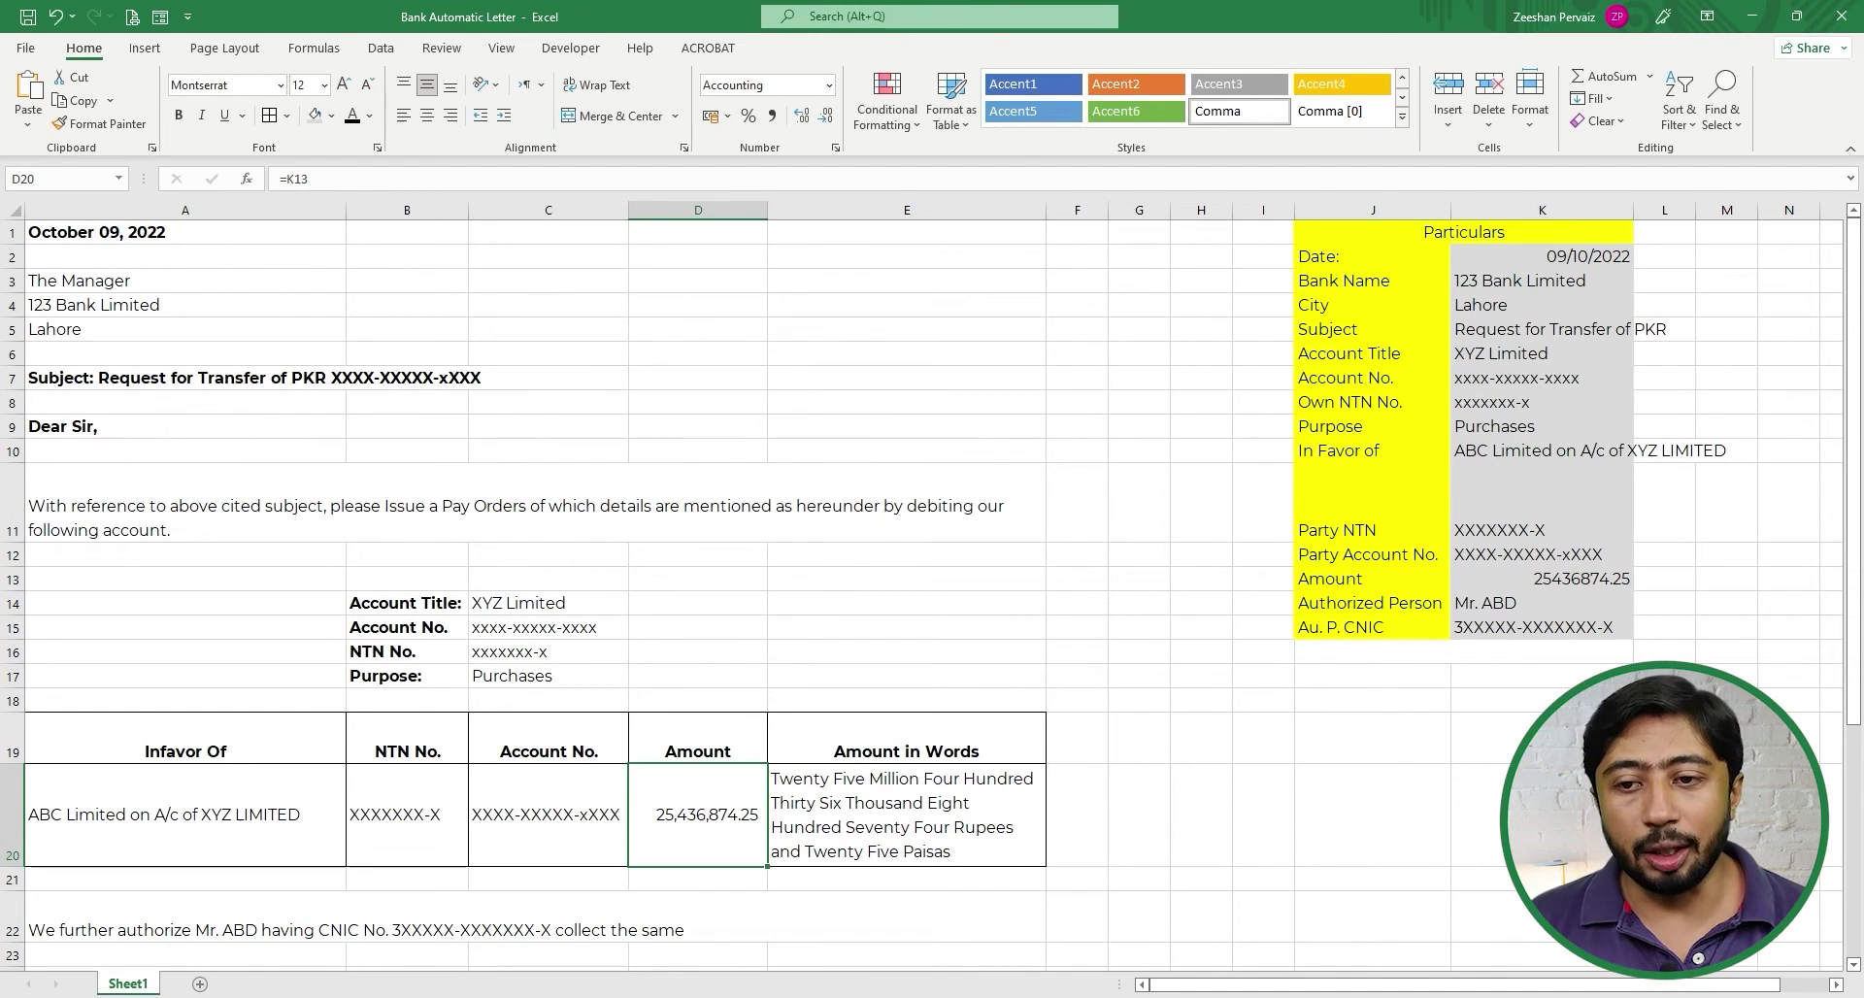
click(1662, 997)
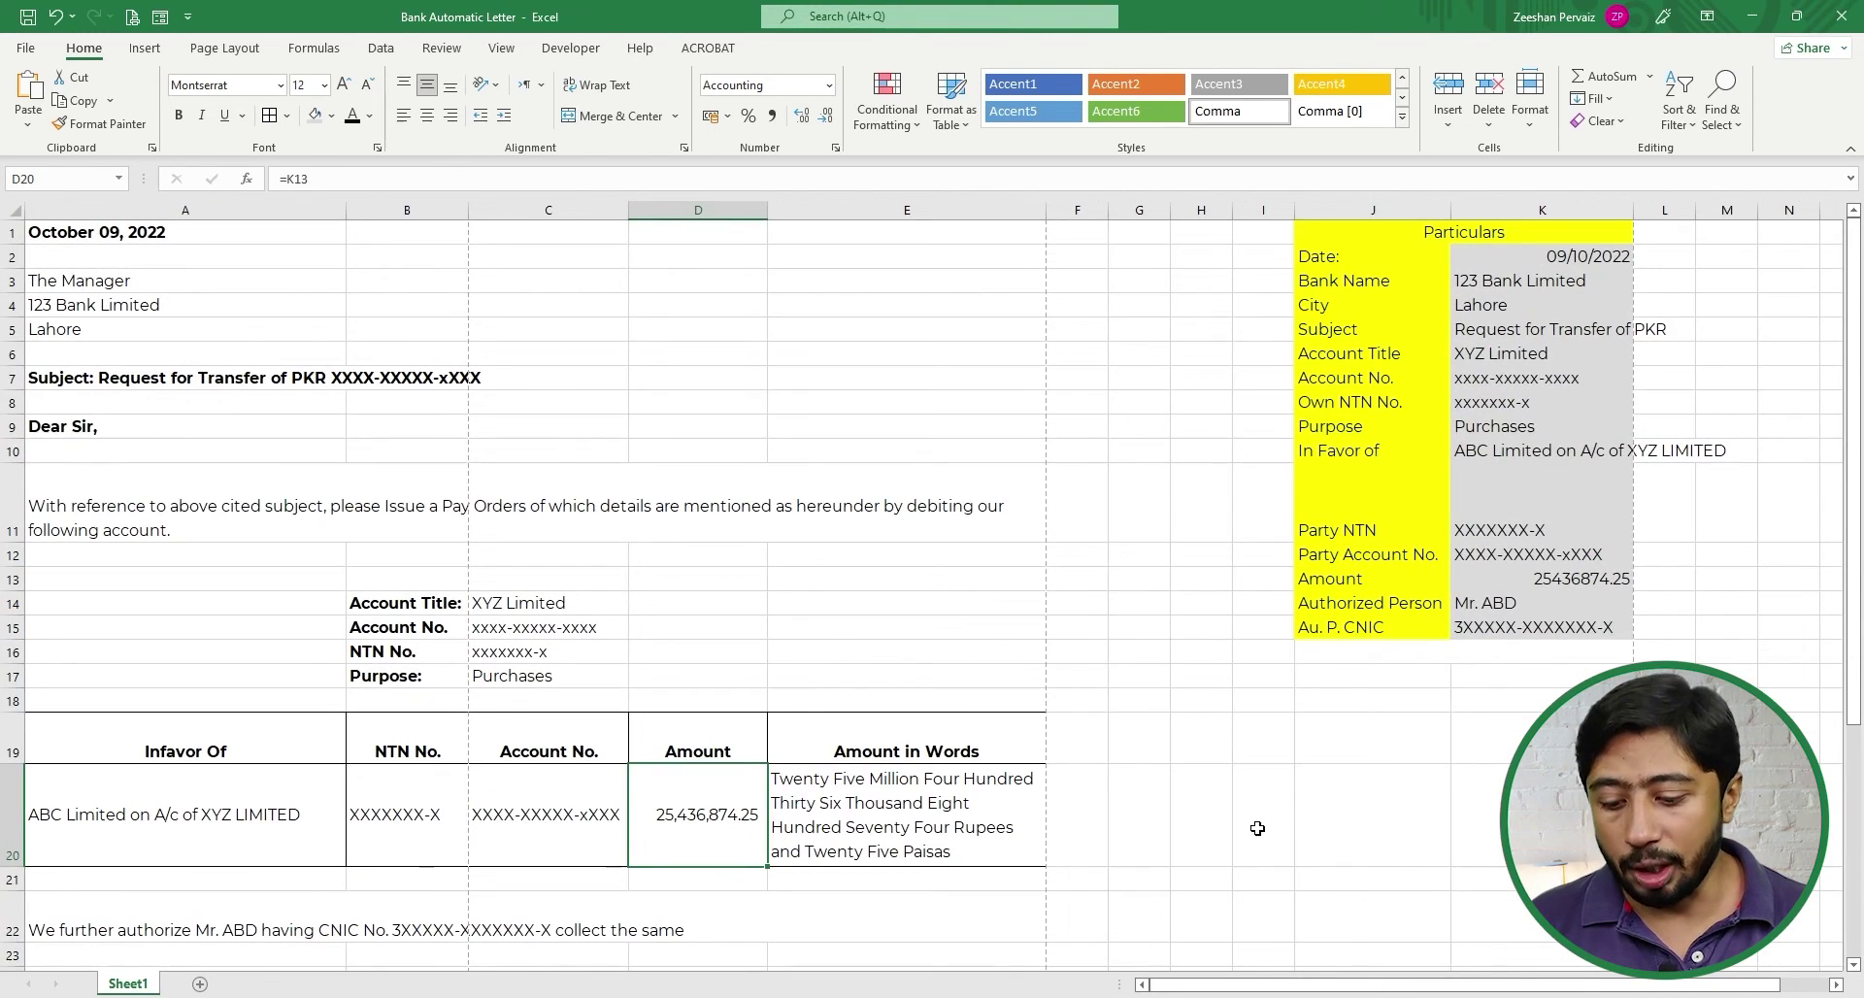
- Check the print preview, then switch to Page Break Preview showing three pages
key(ctrl+p)
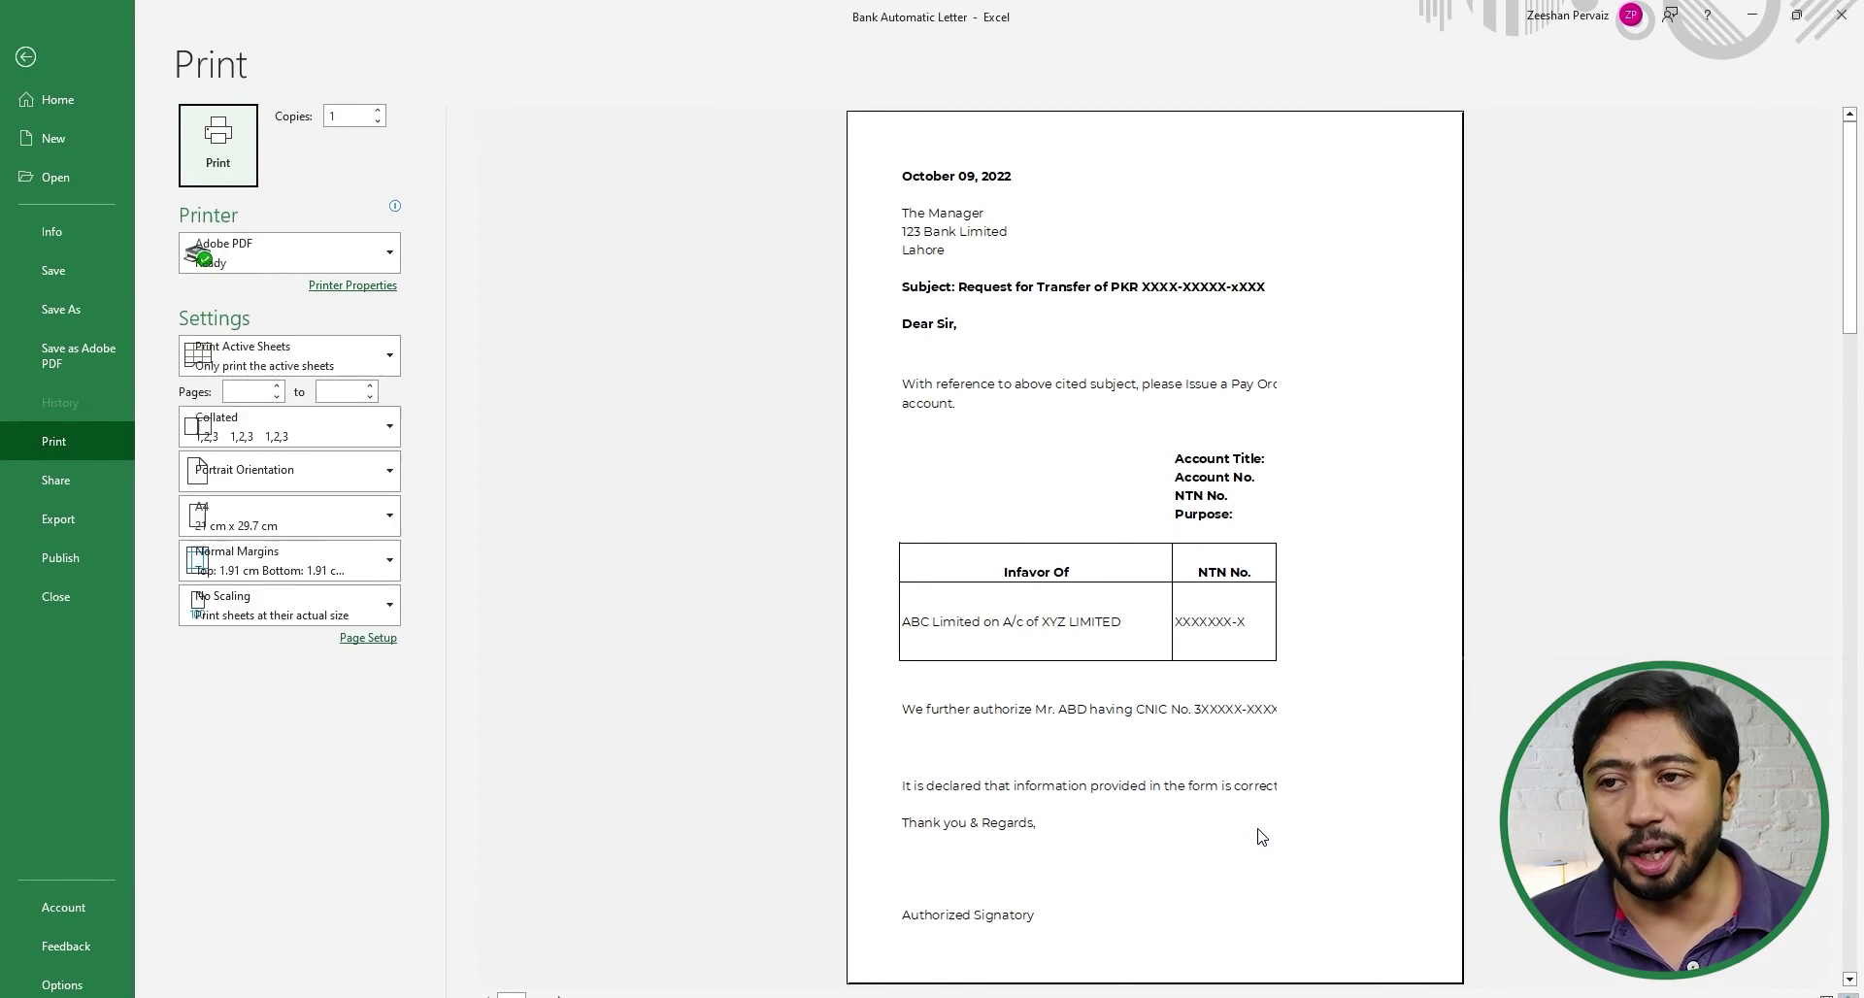
key(Escape)
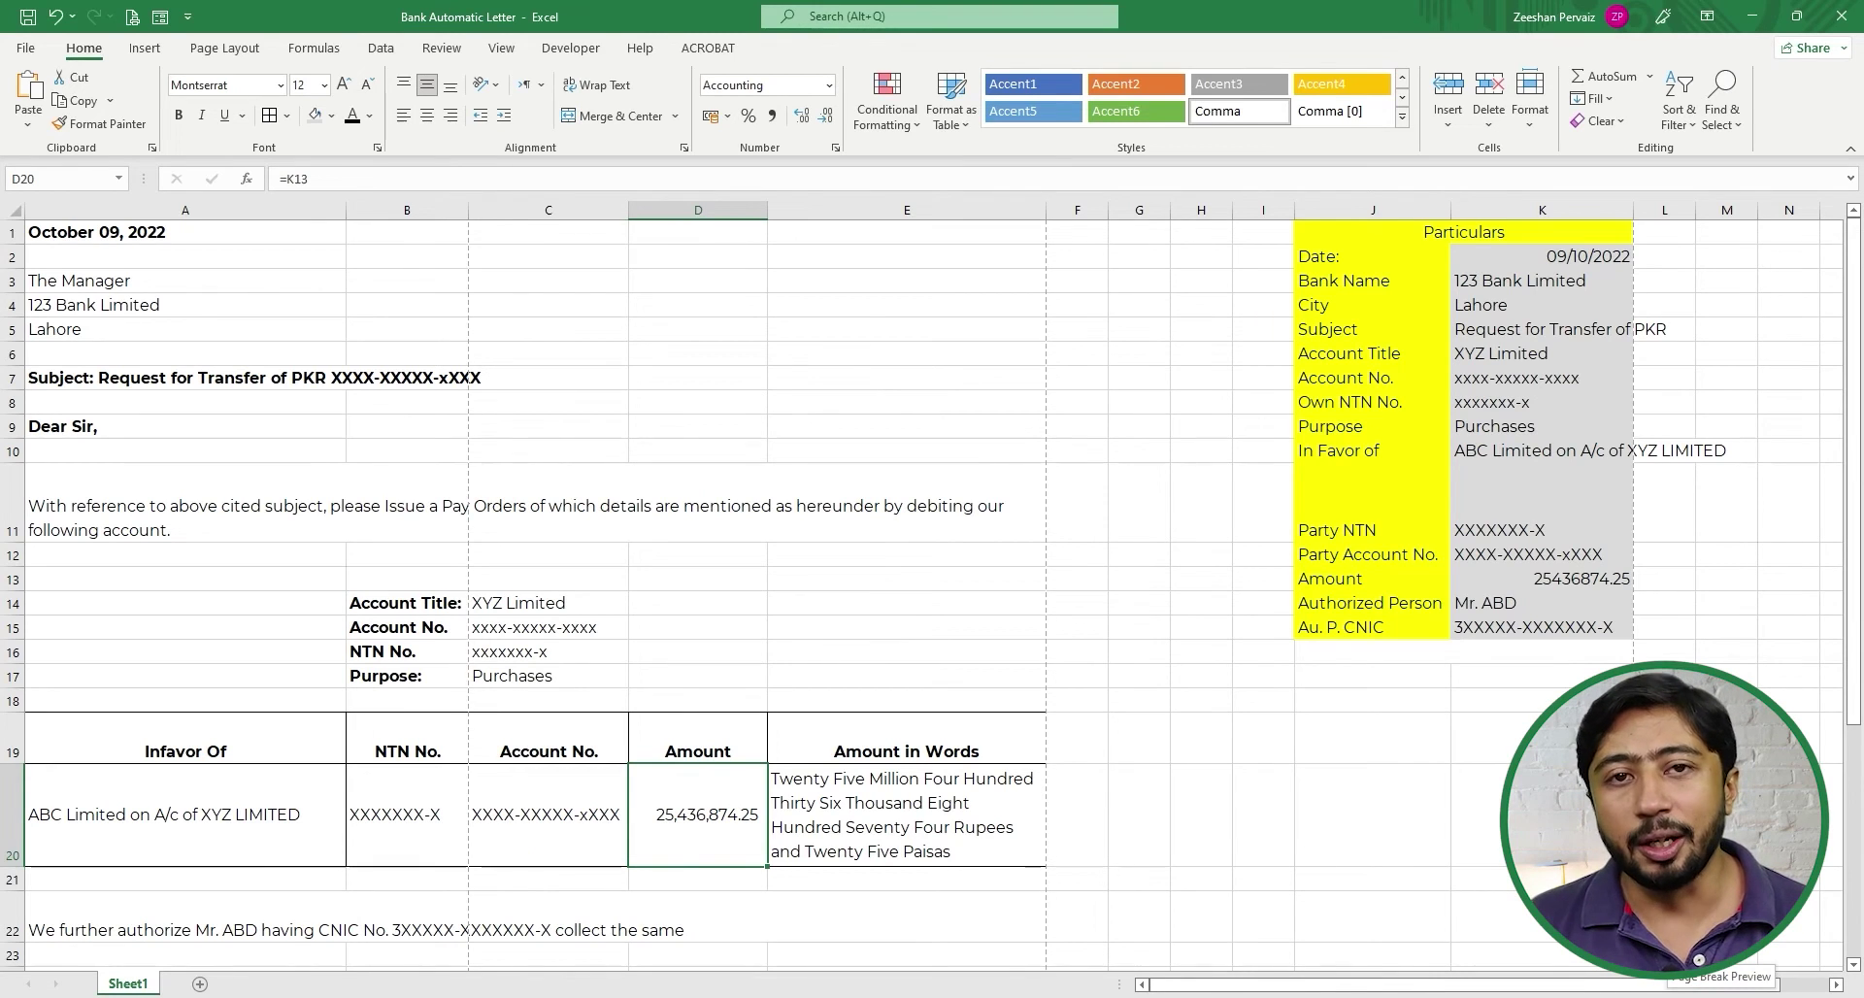
click(1709, 958)
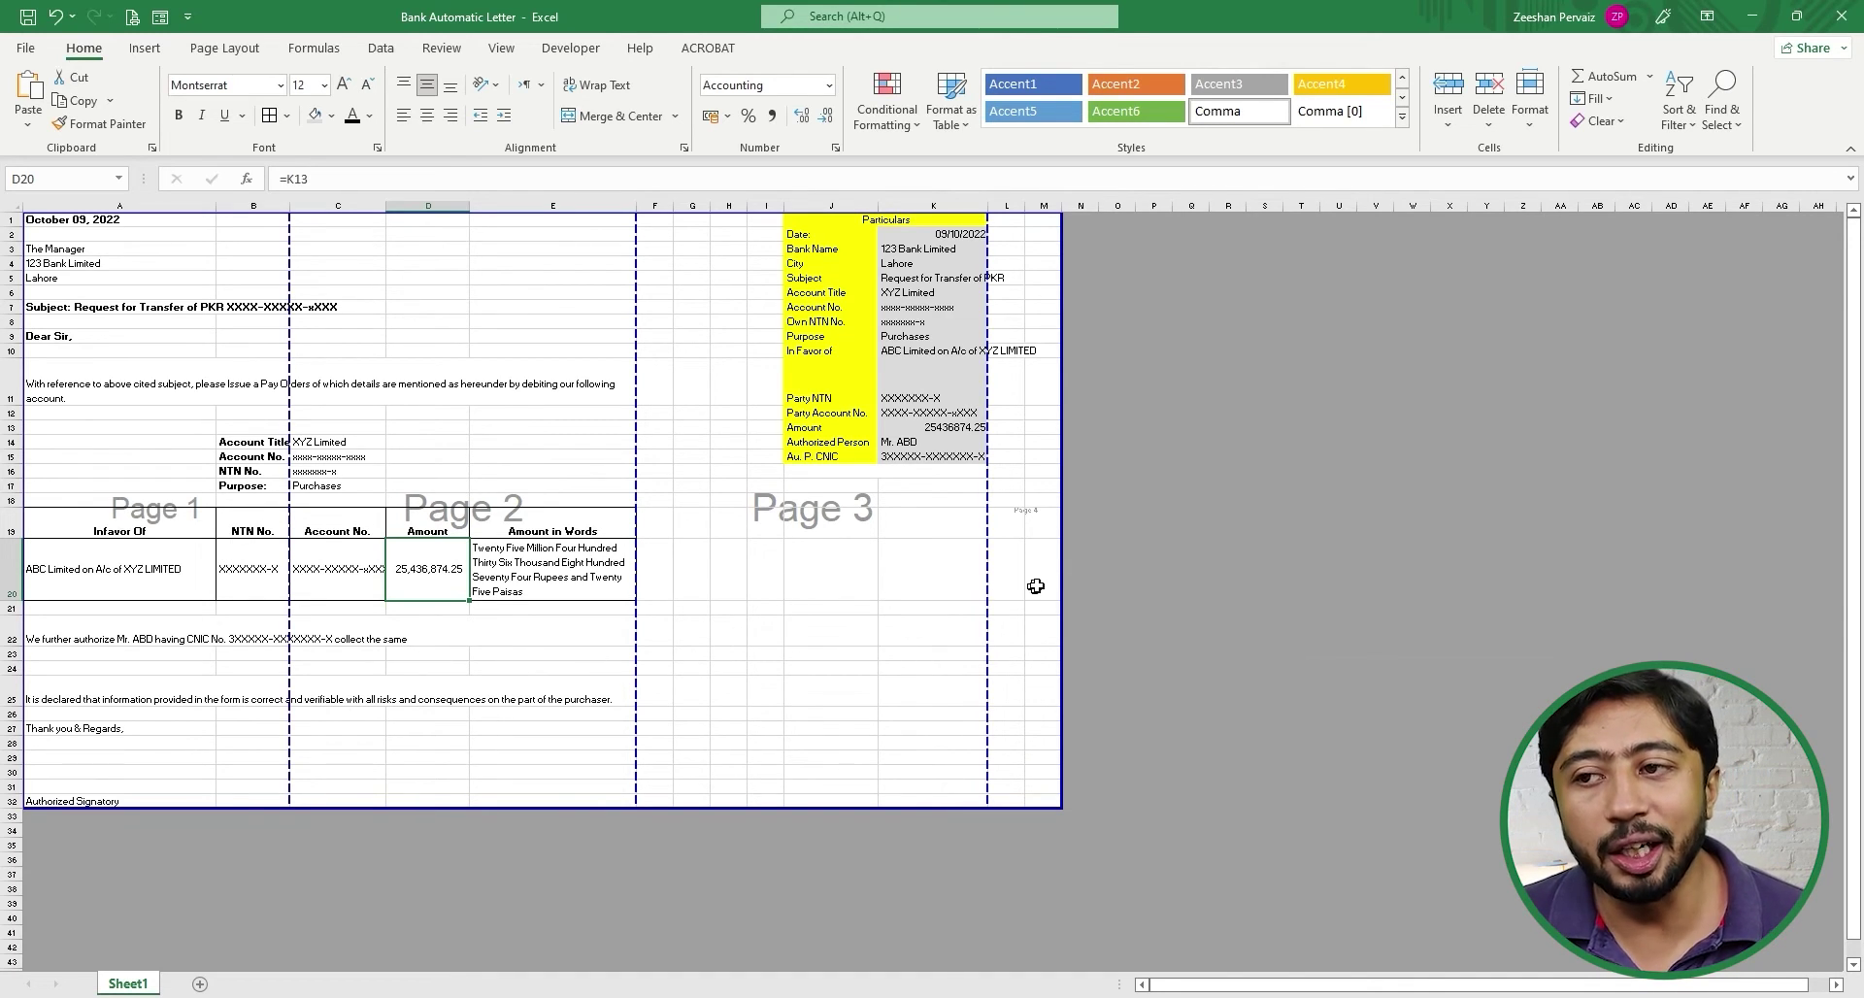
- Drag the print-area and page-break borders so only columns A–E print as one page
drag(1061, 577, 586, 614)
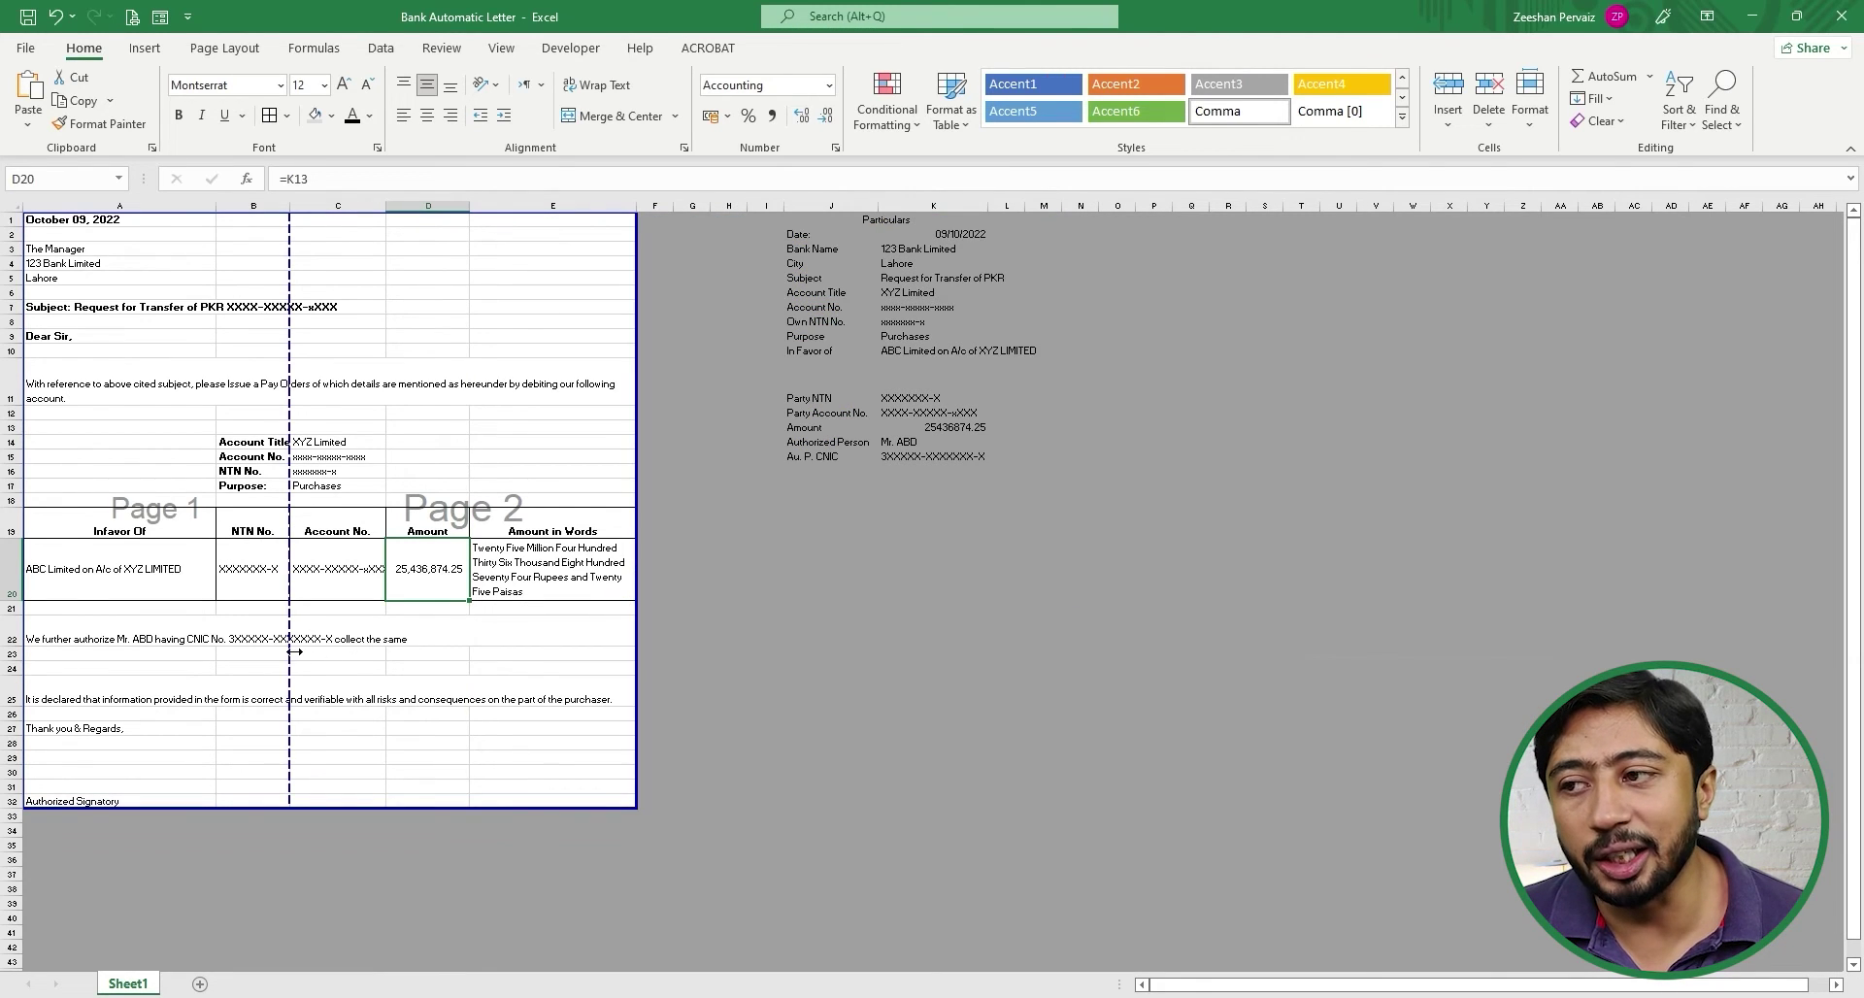
drag(290, 651, 636, 653)
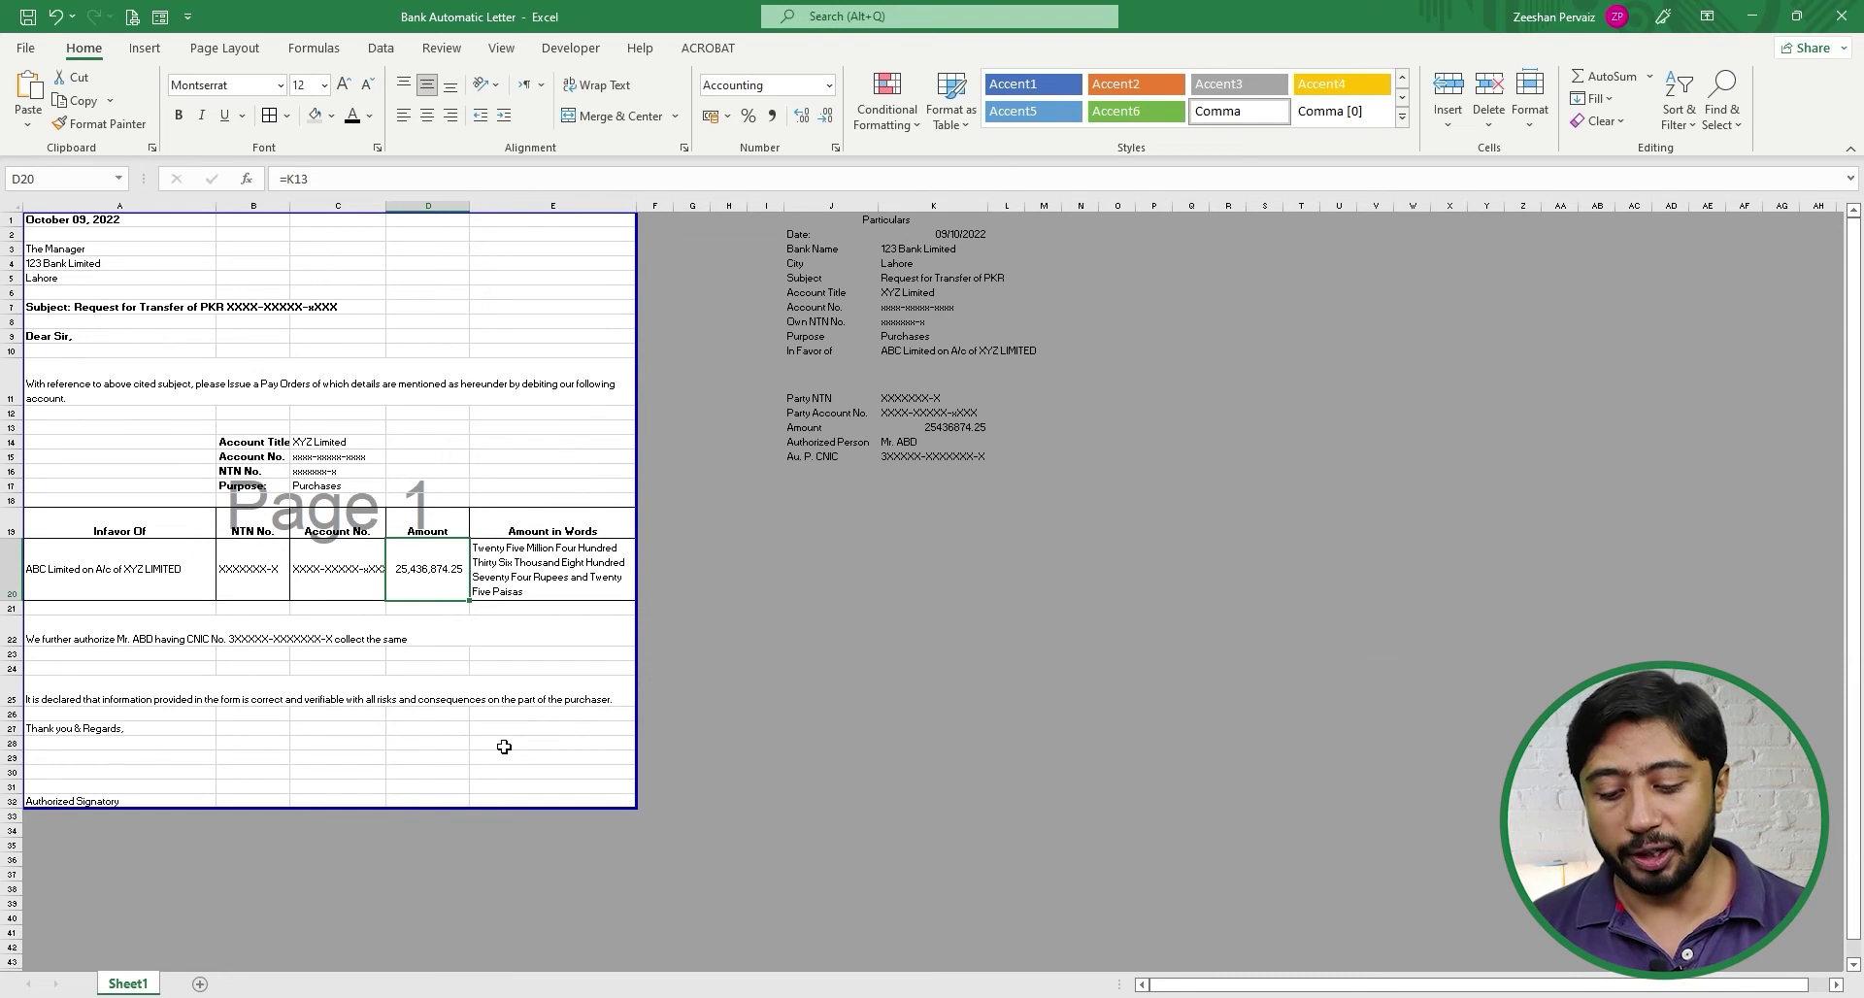
key(ctrl+p)
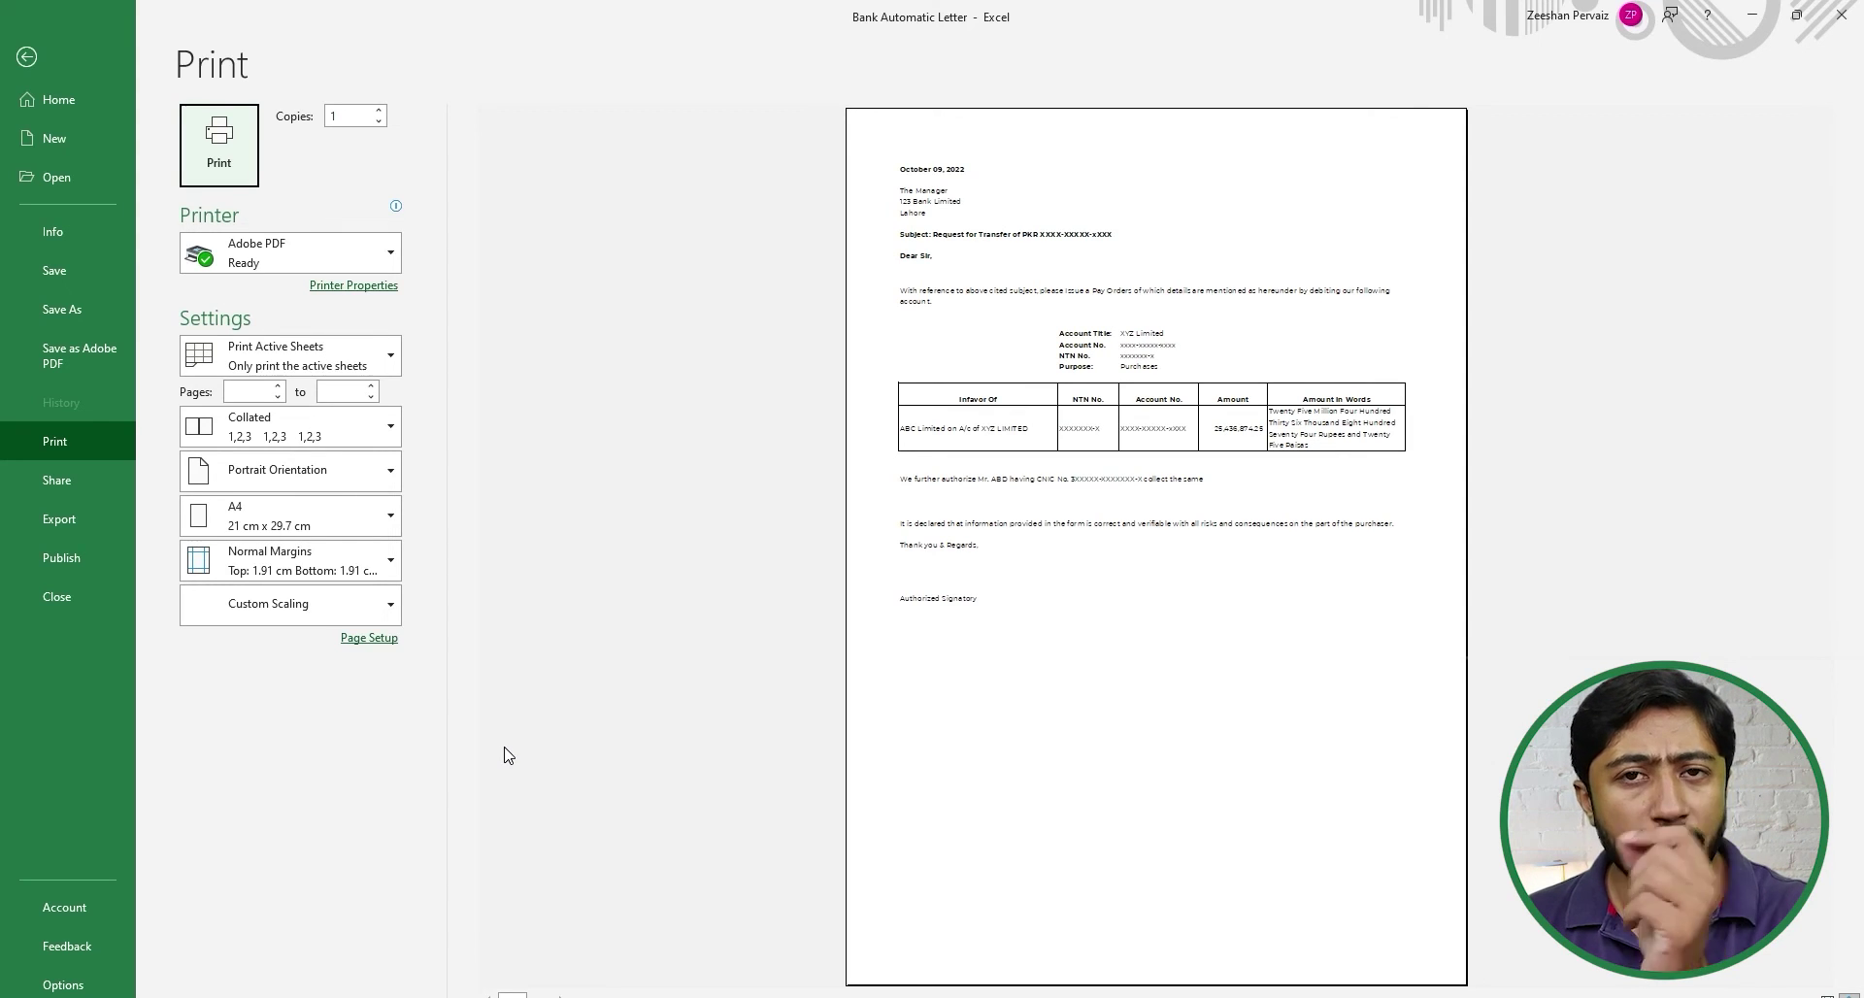
key(Escape)
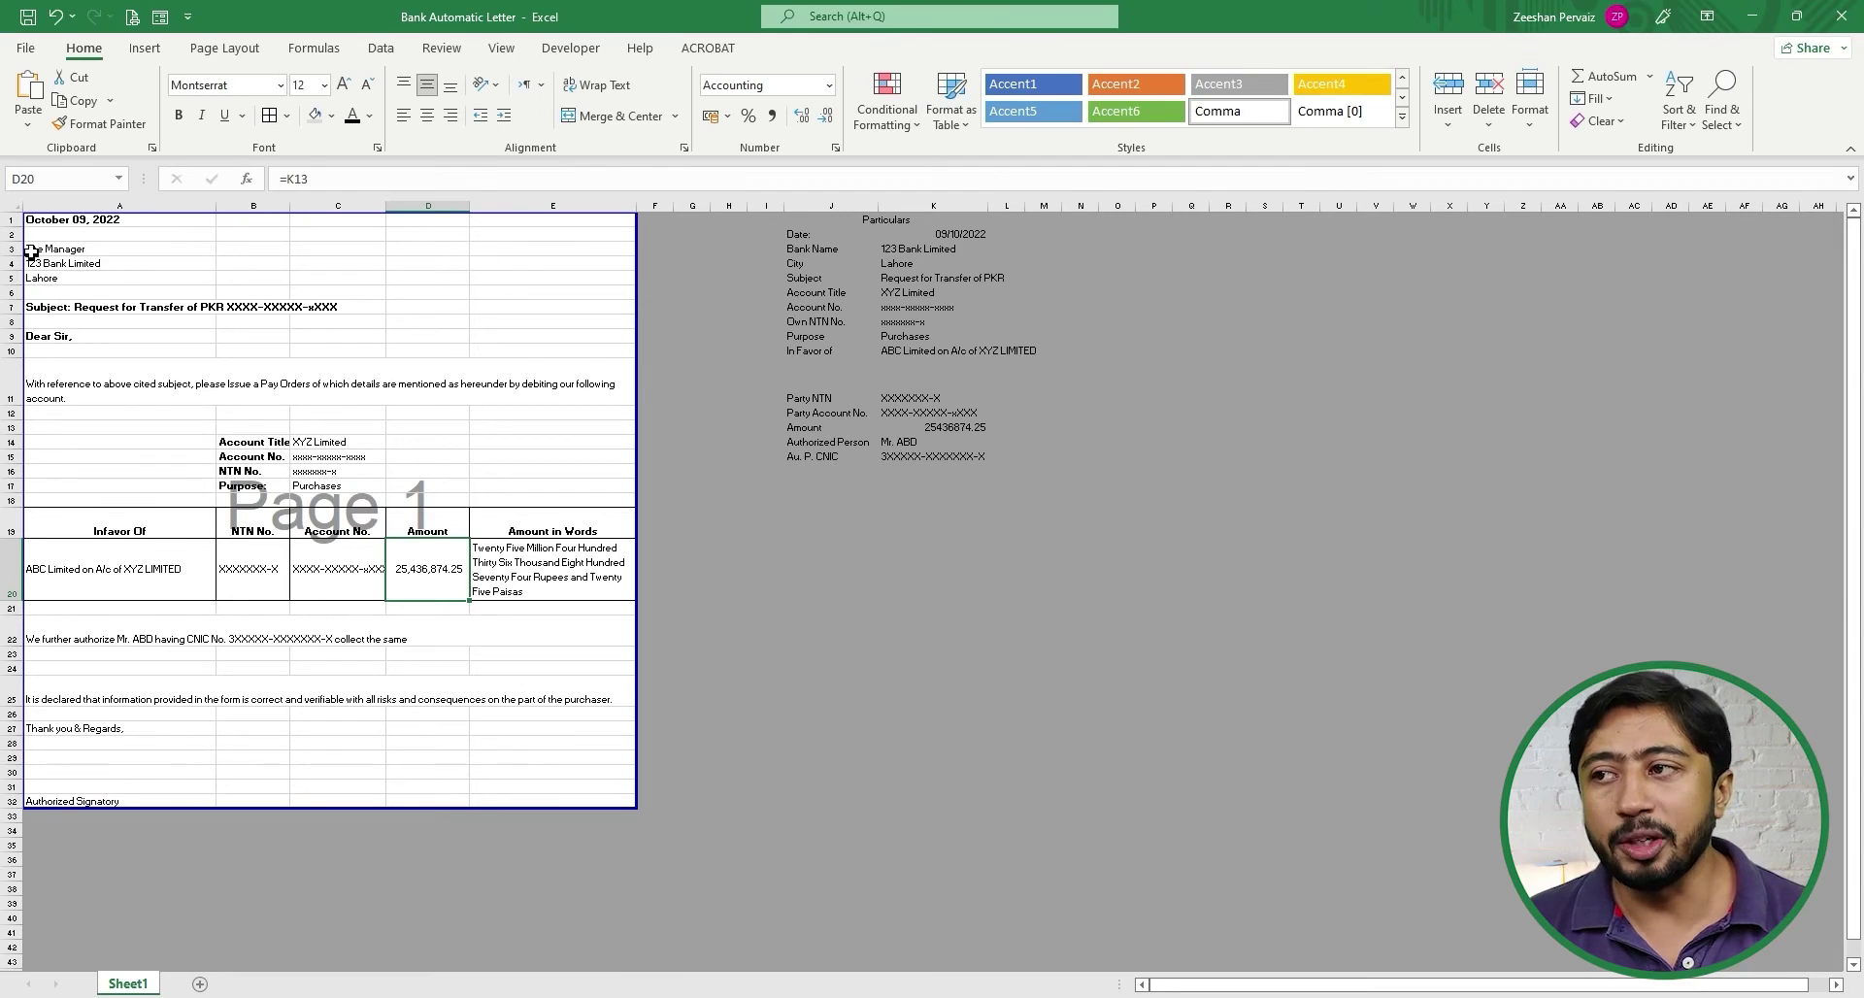
click(60, 219)
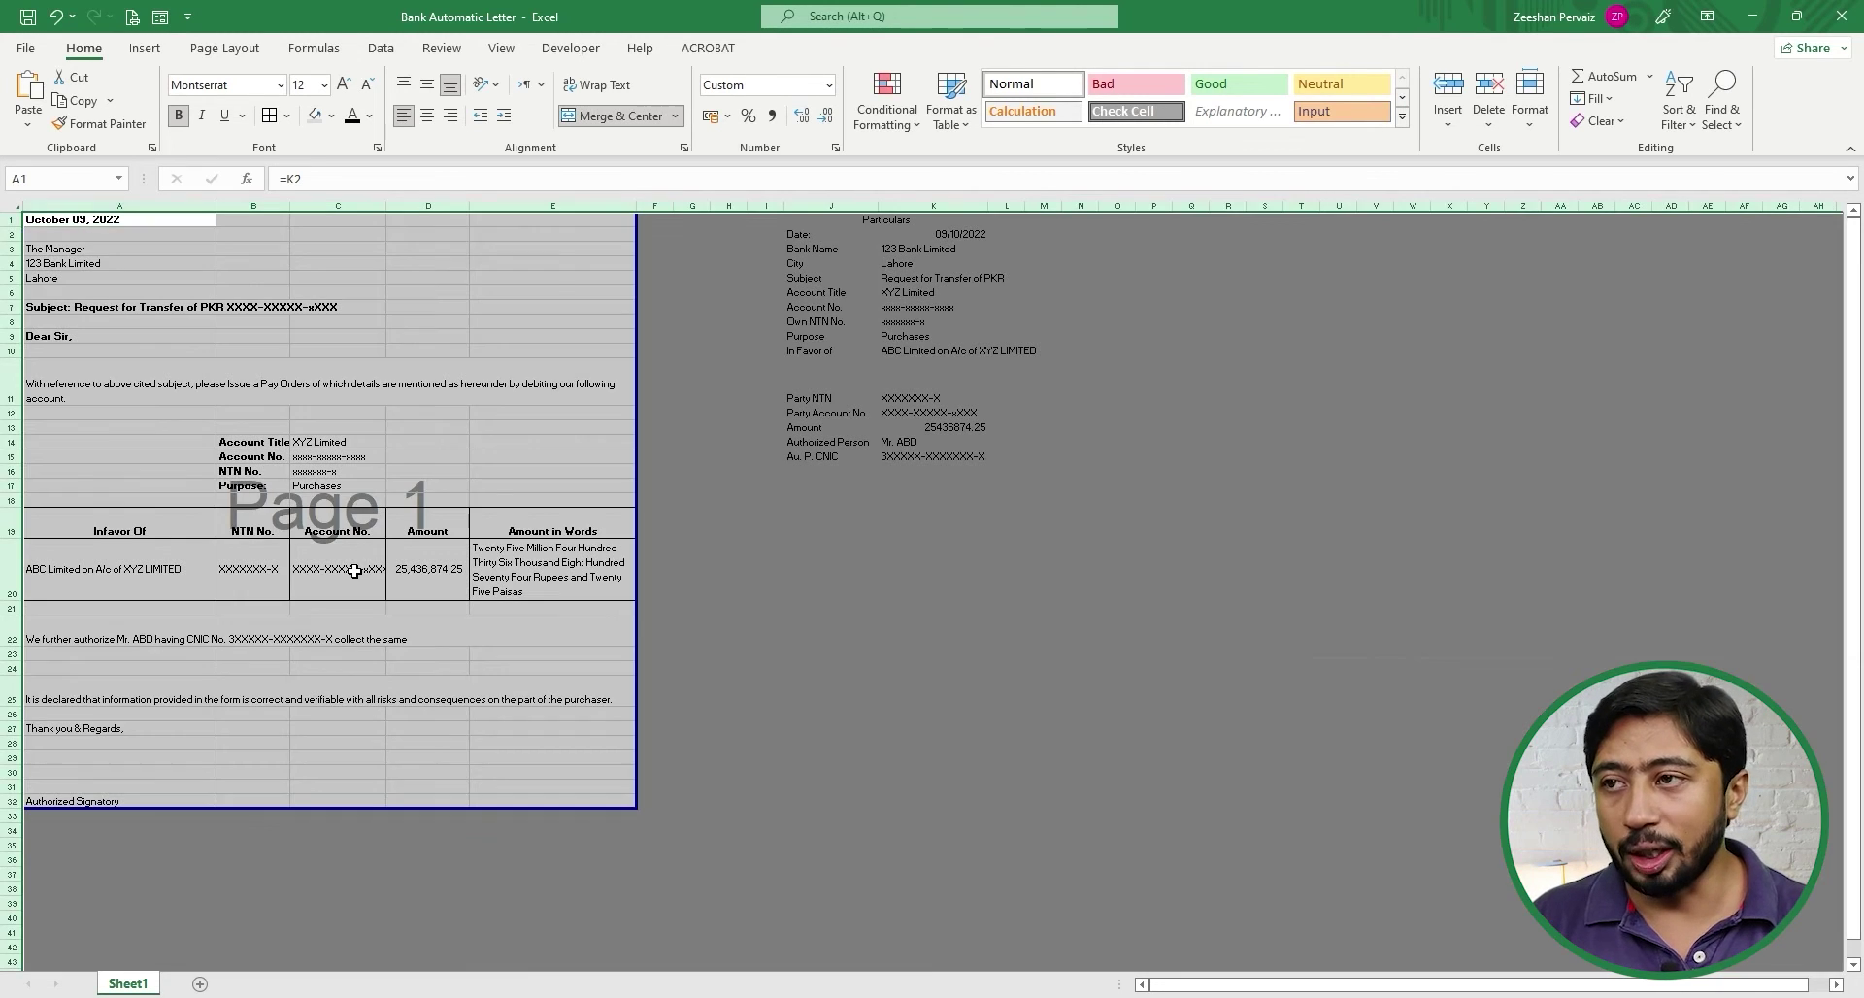
- Select the letter range A1:E32 and set its font size to 16
click(418, 571)
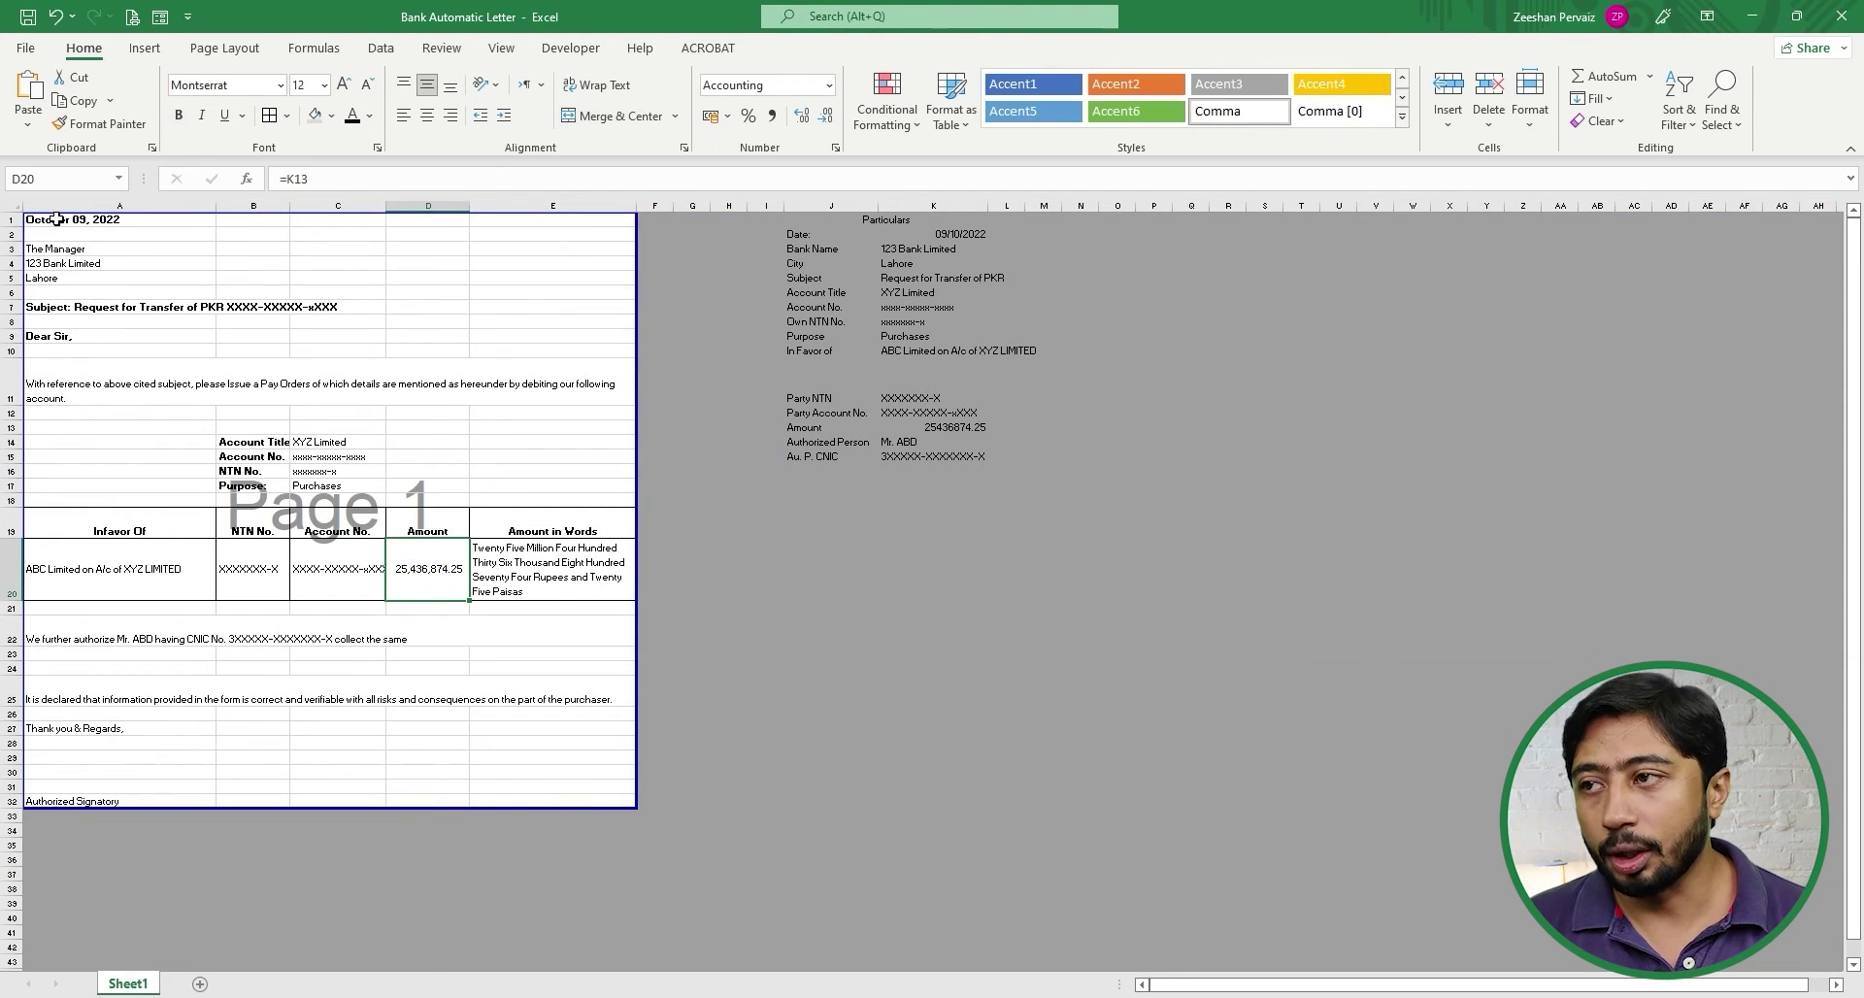
drag(47, 219, 545, 799)
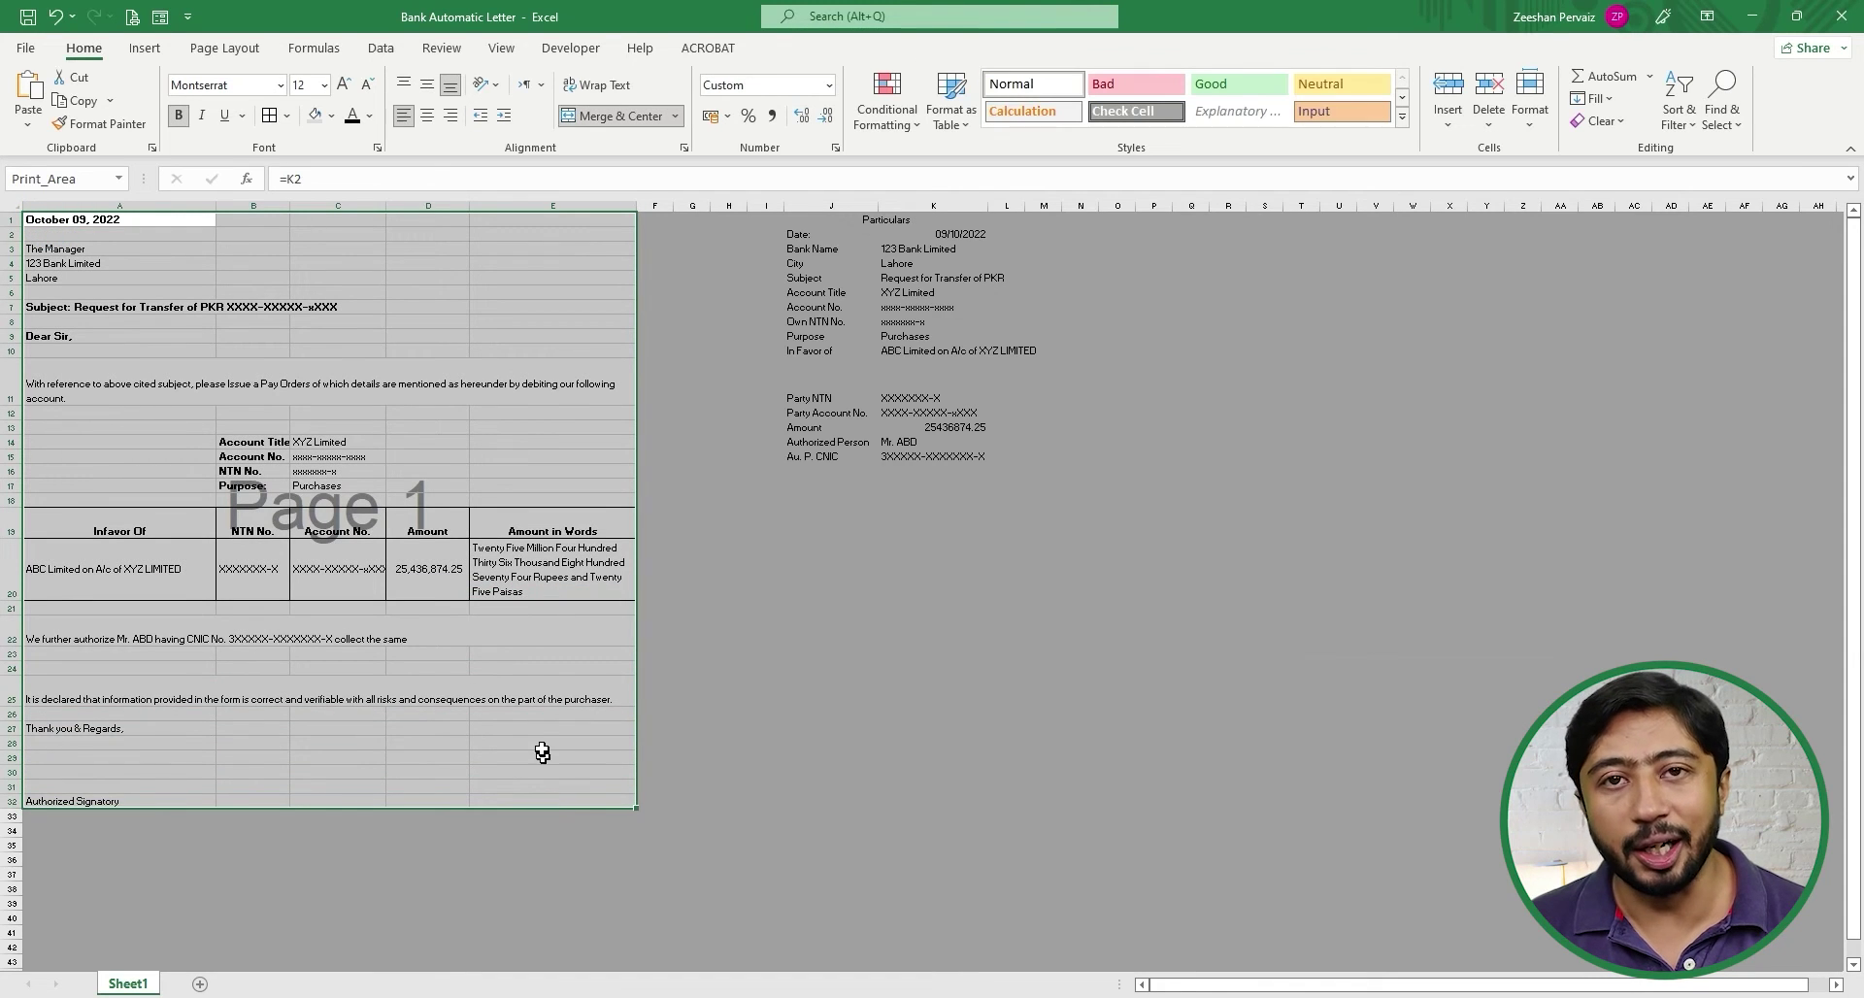
click(344, 85)
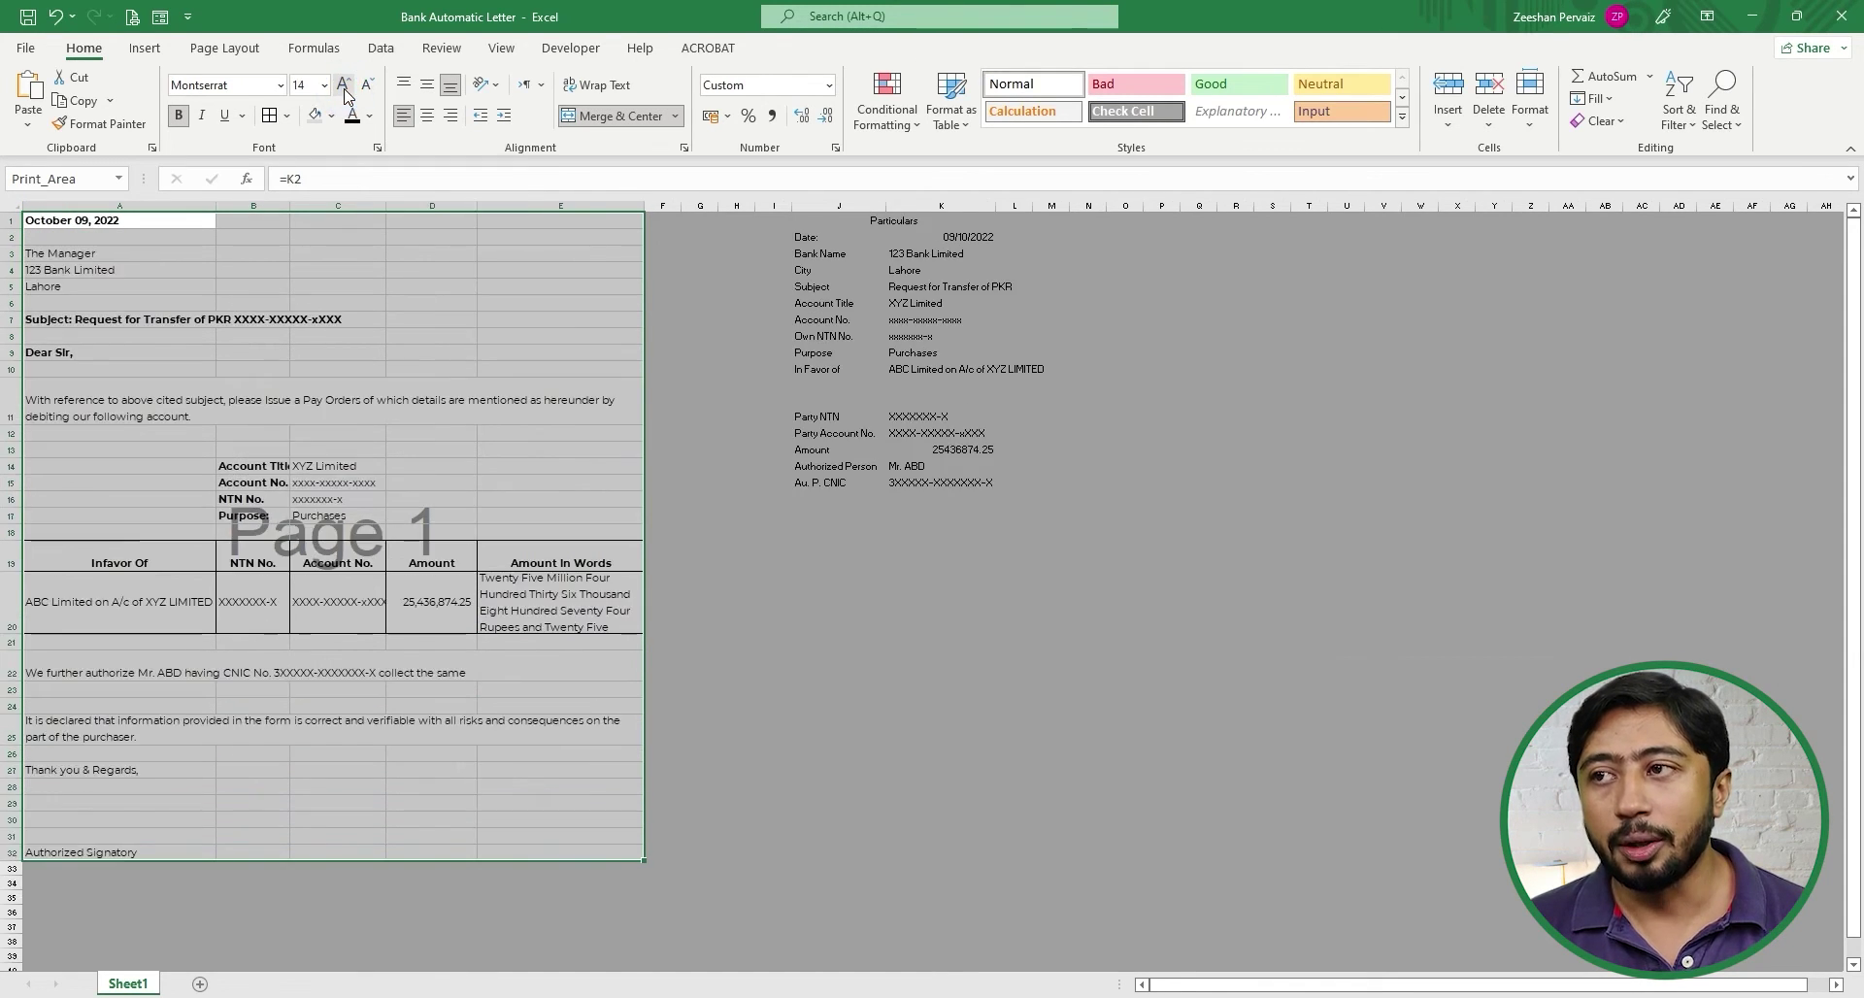
click(344, 86)
click(345, 88)
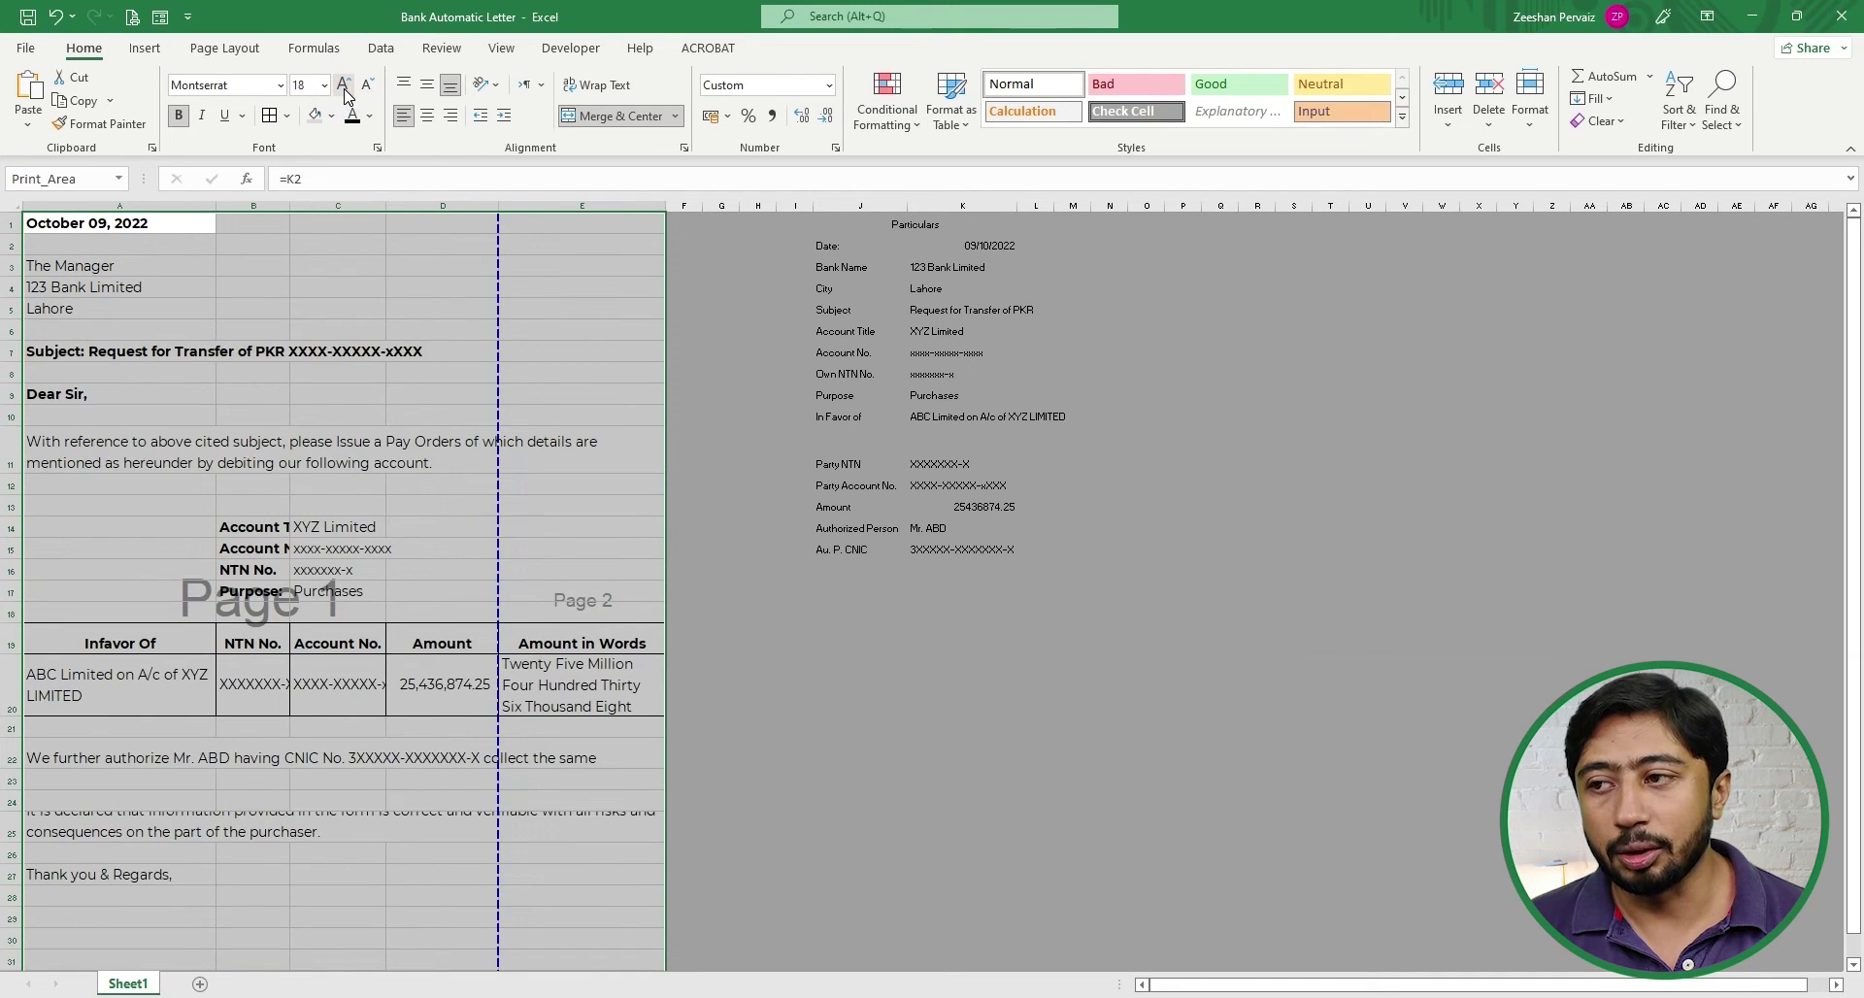
click(367, 86)
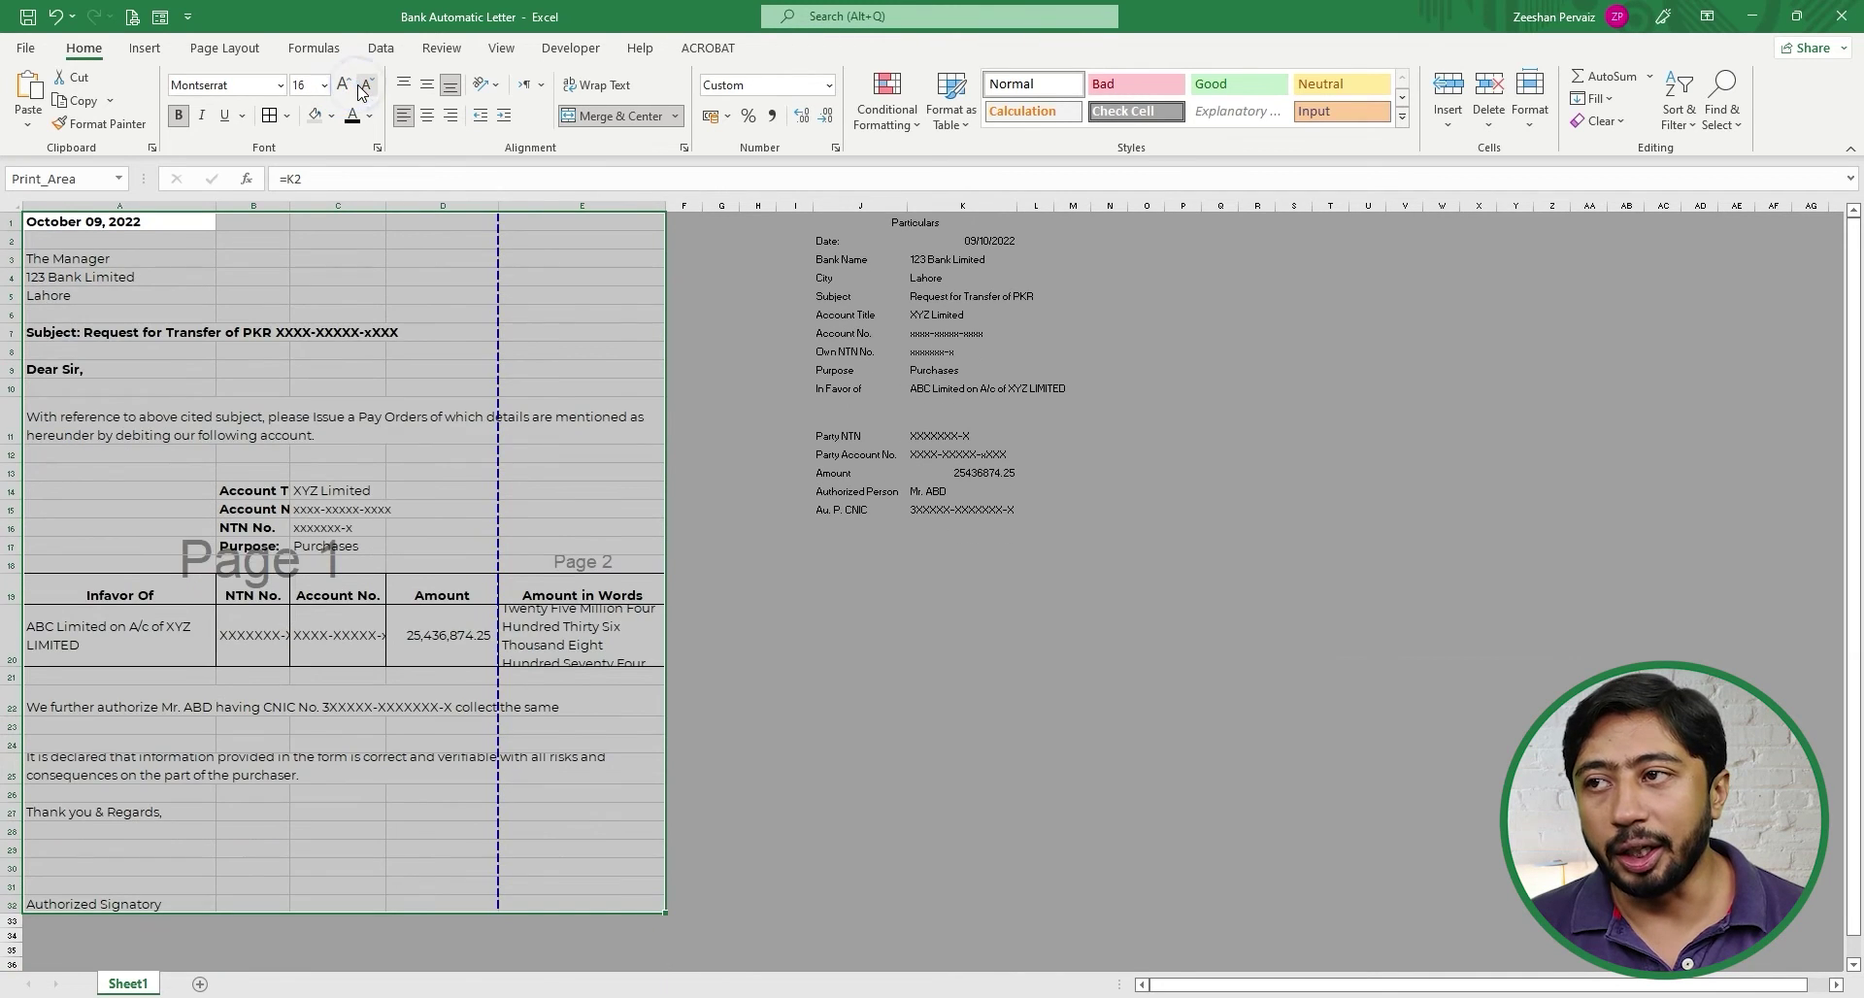
click(367, 86)
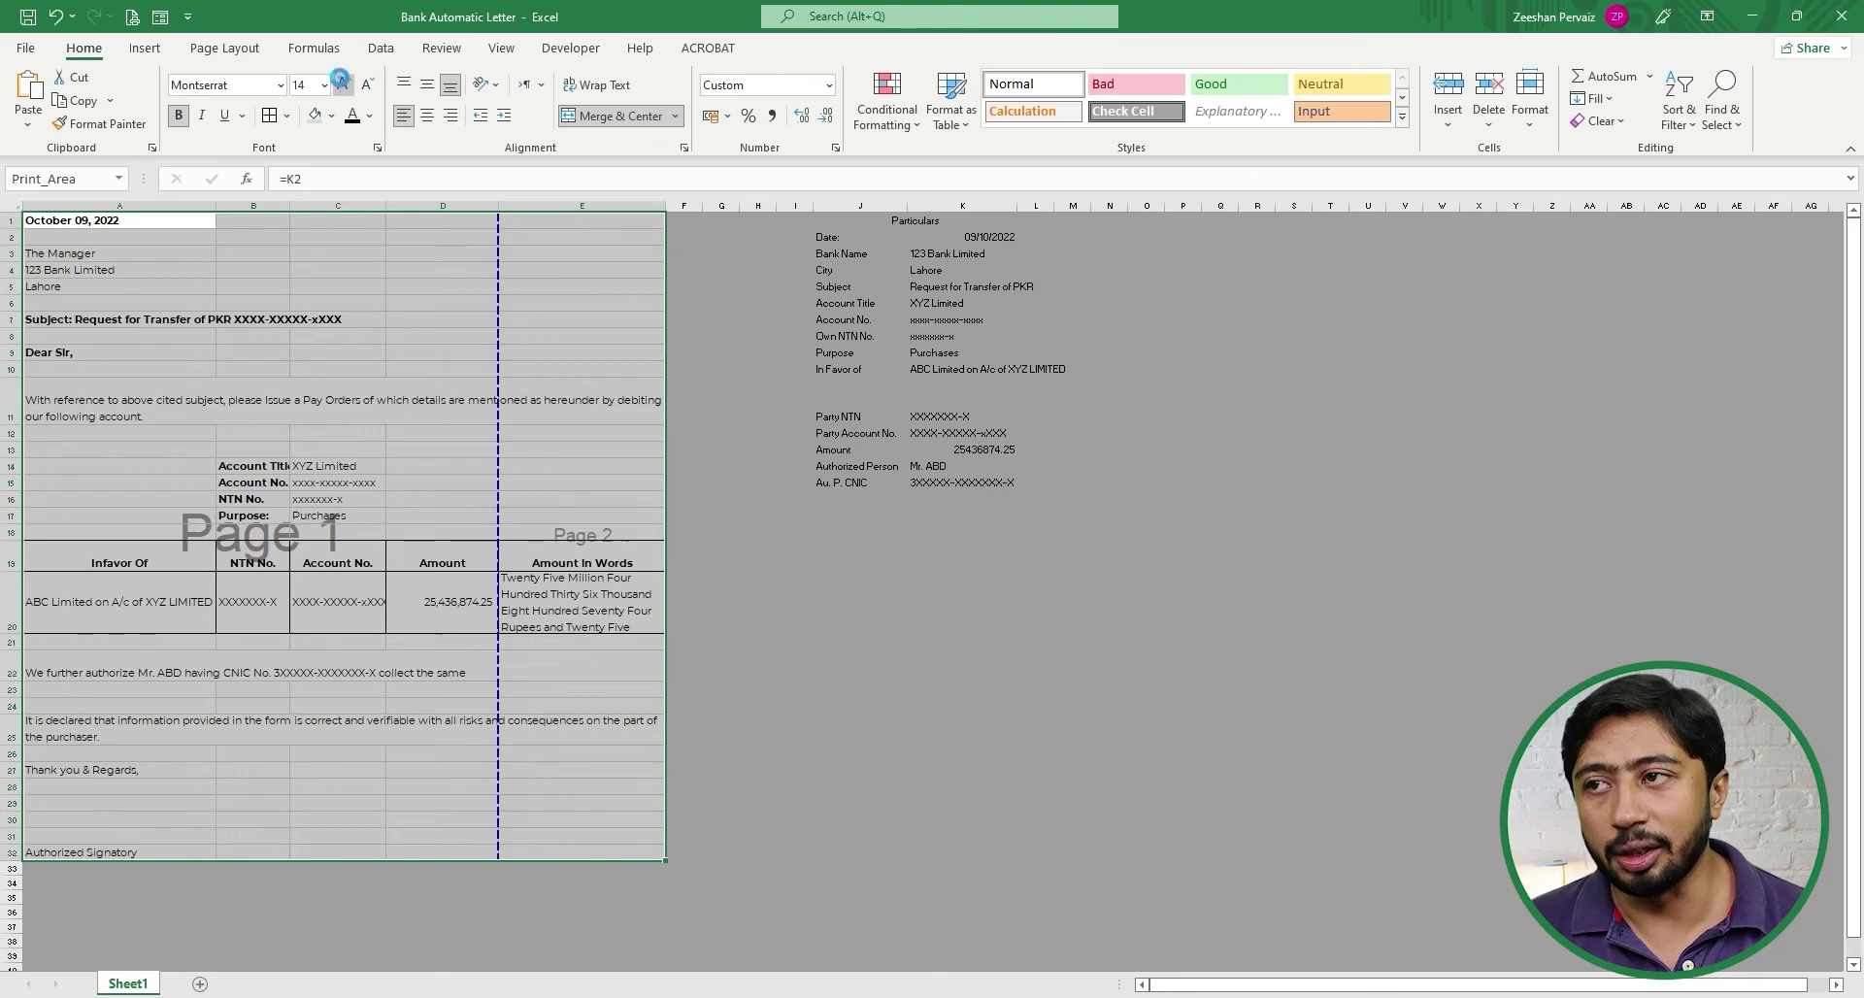
click(345, 86)
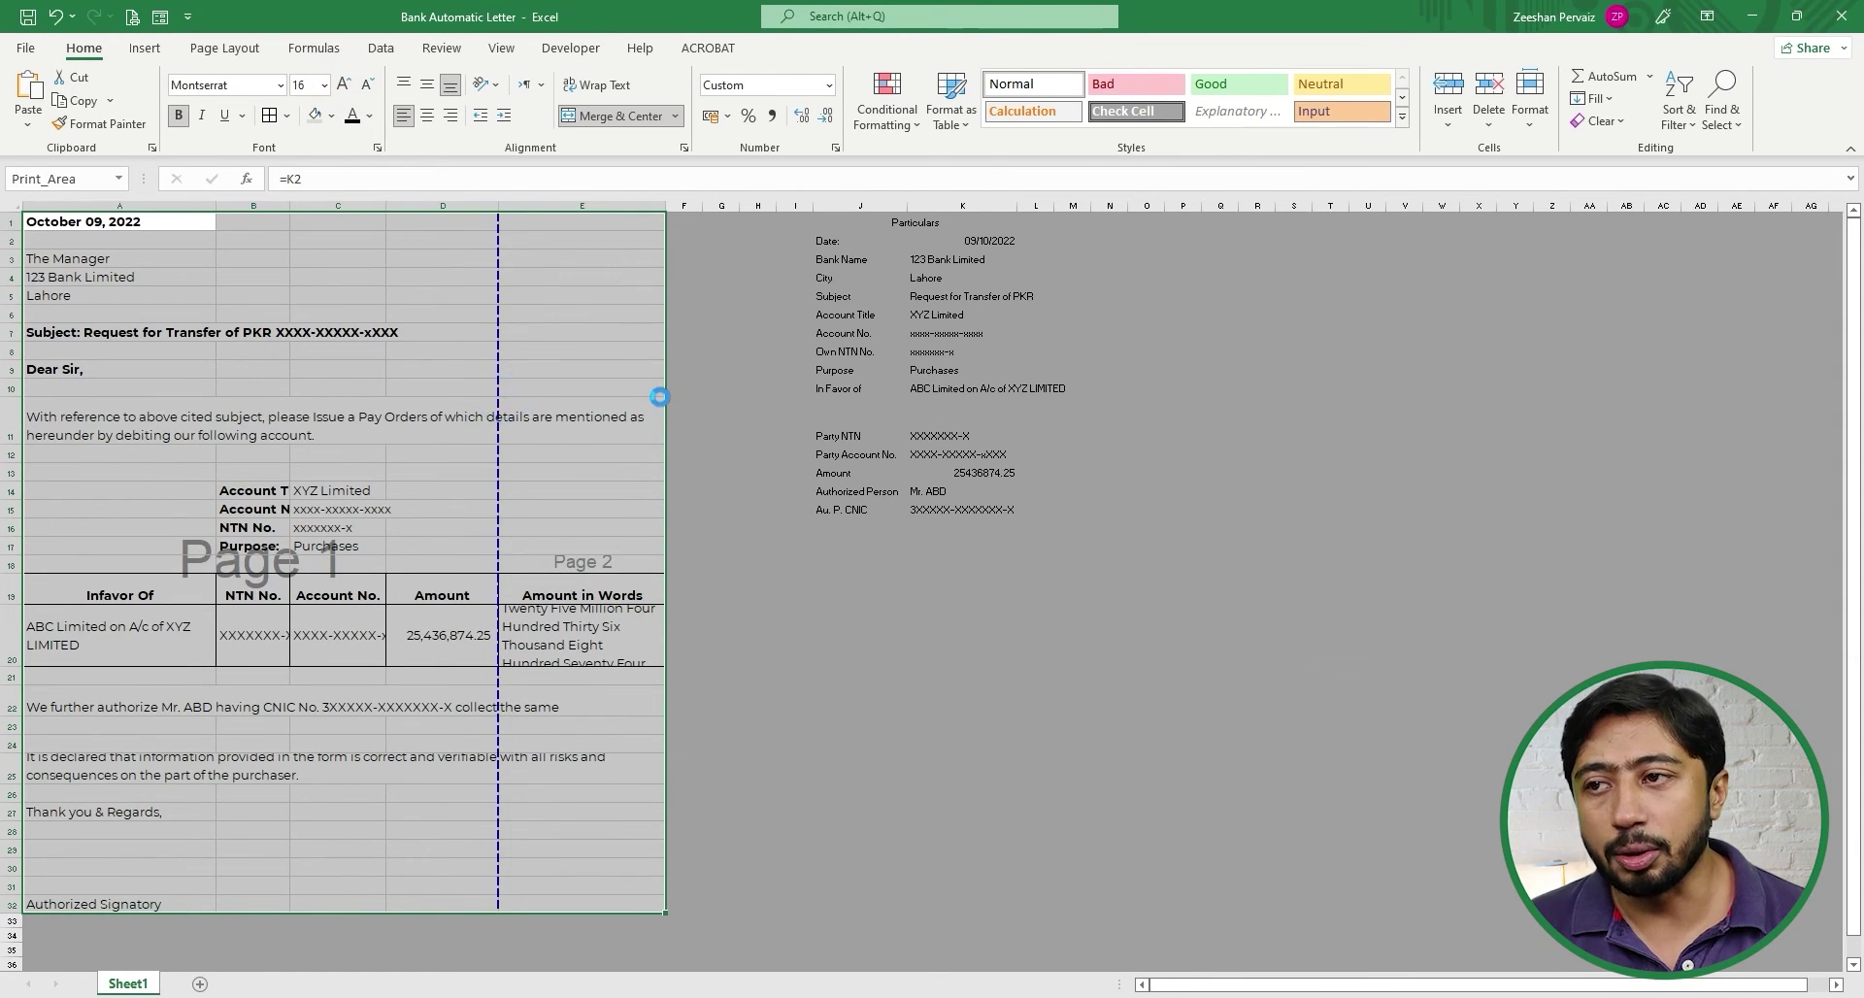
- Drag the page break to the edge and confirm the letter fits one A4 page in preview
drag(504, 398, 662, 399)
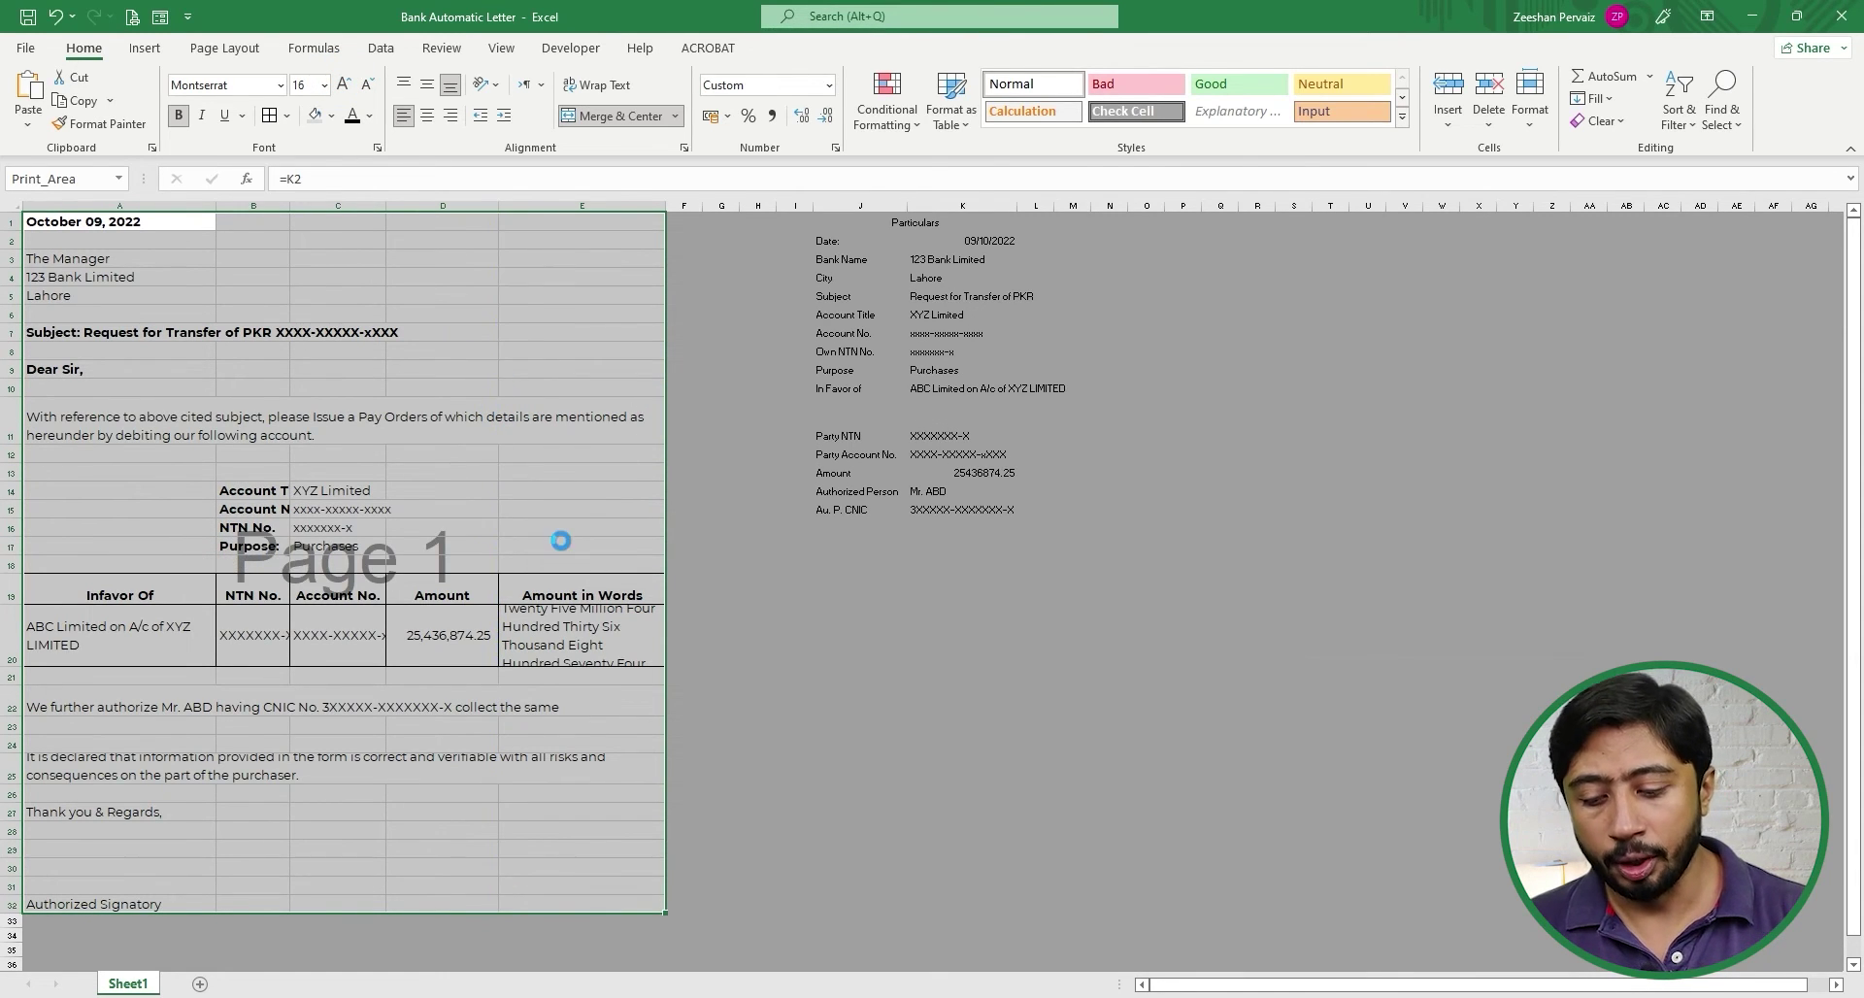
key(ctrl+p)
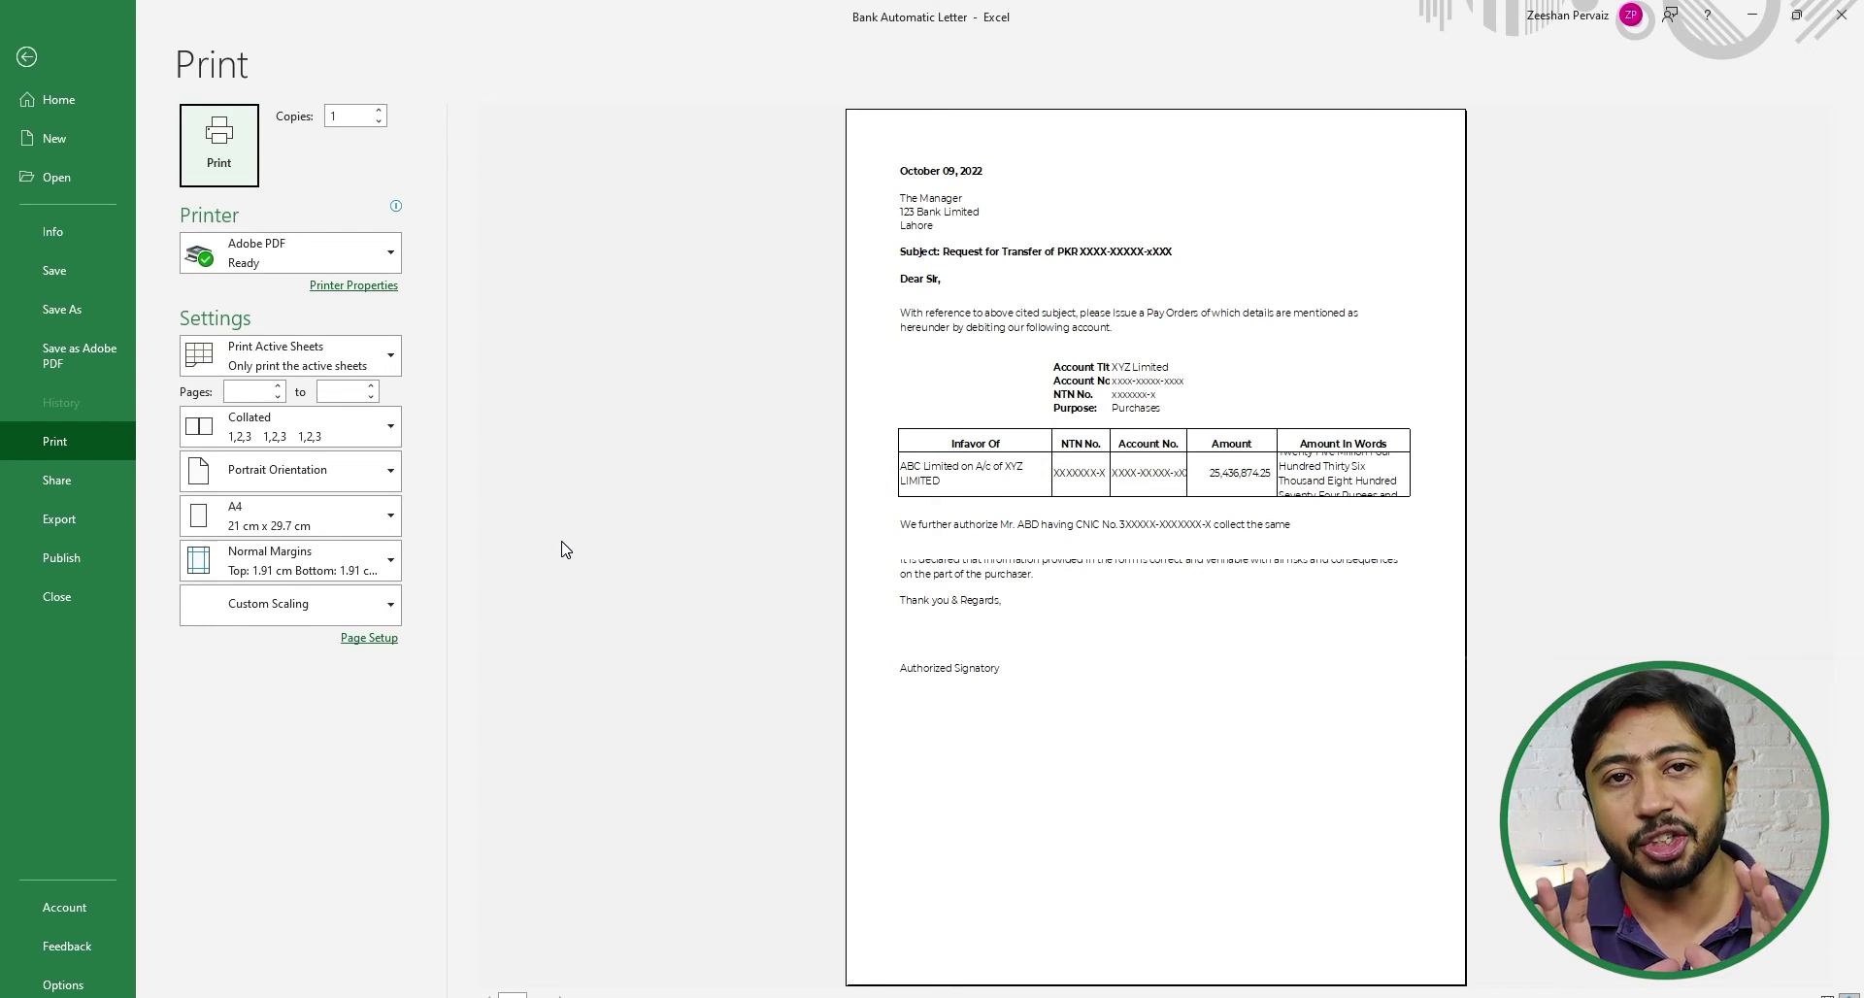
key(Escape)
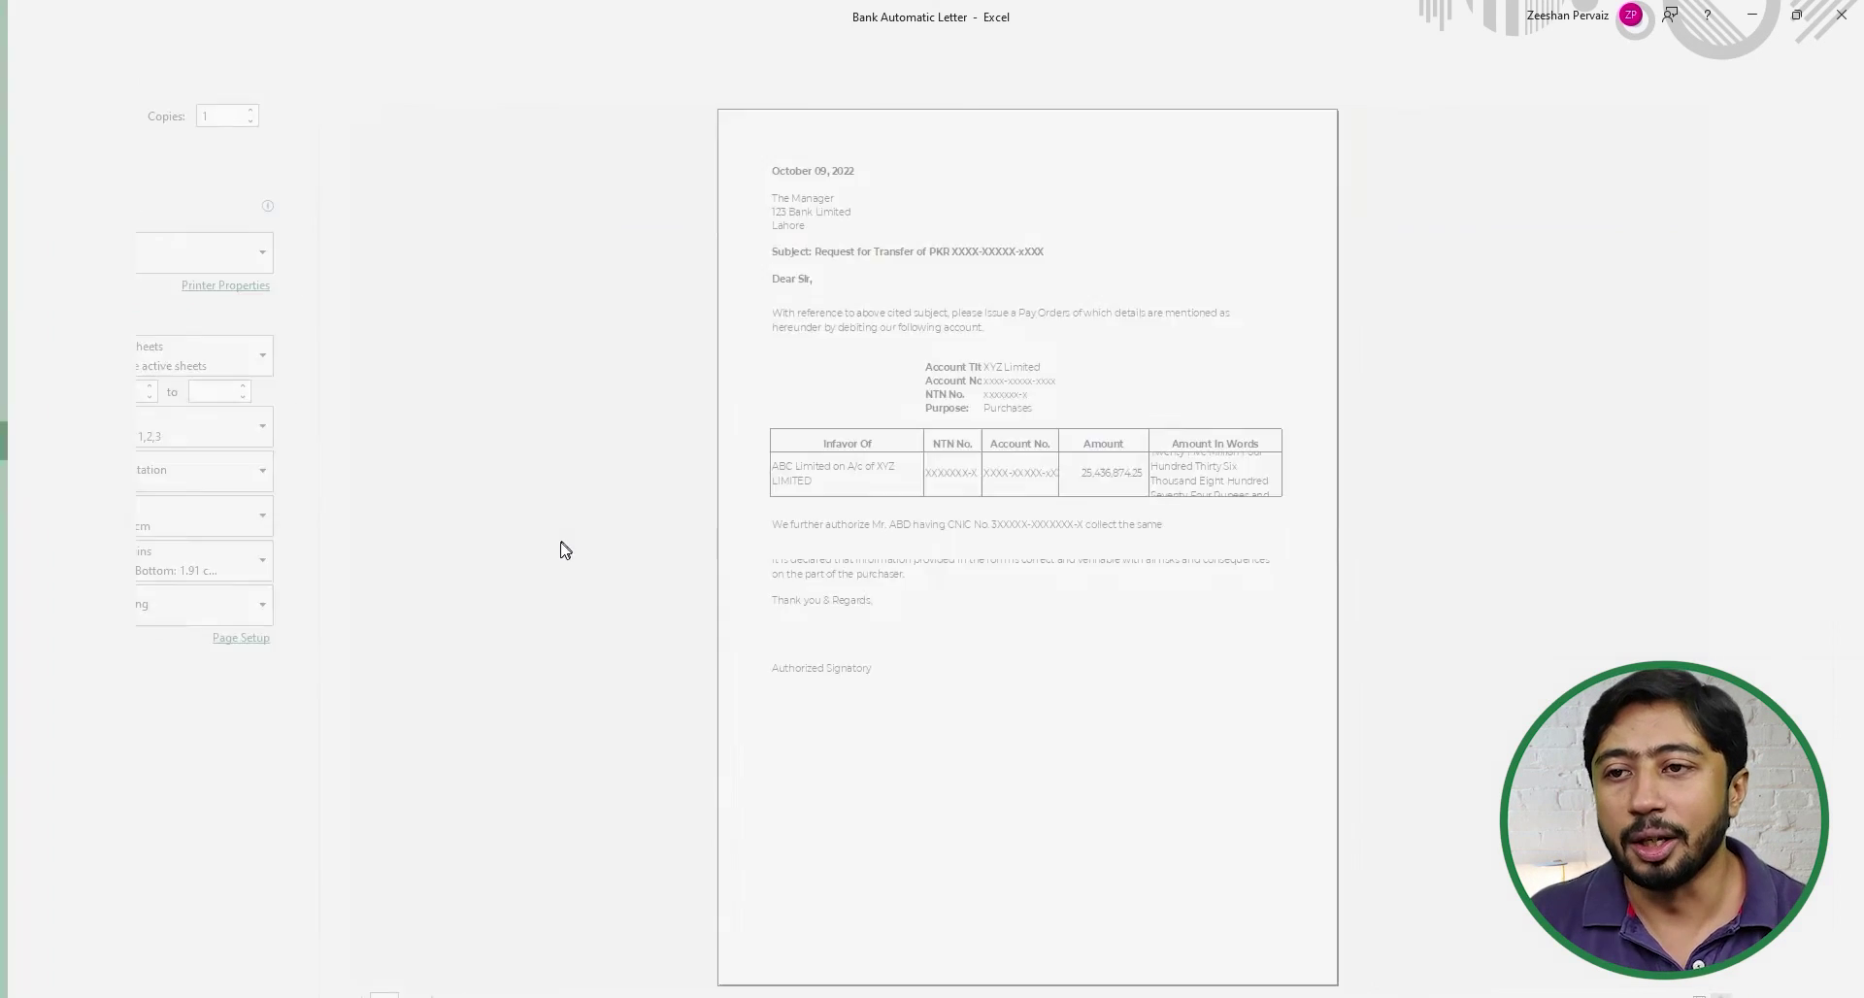
click(573, 629)
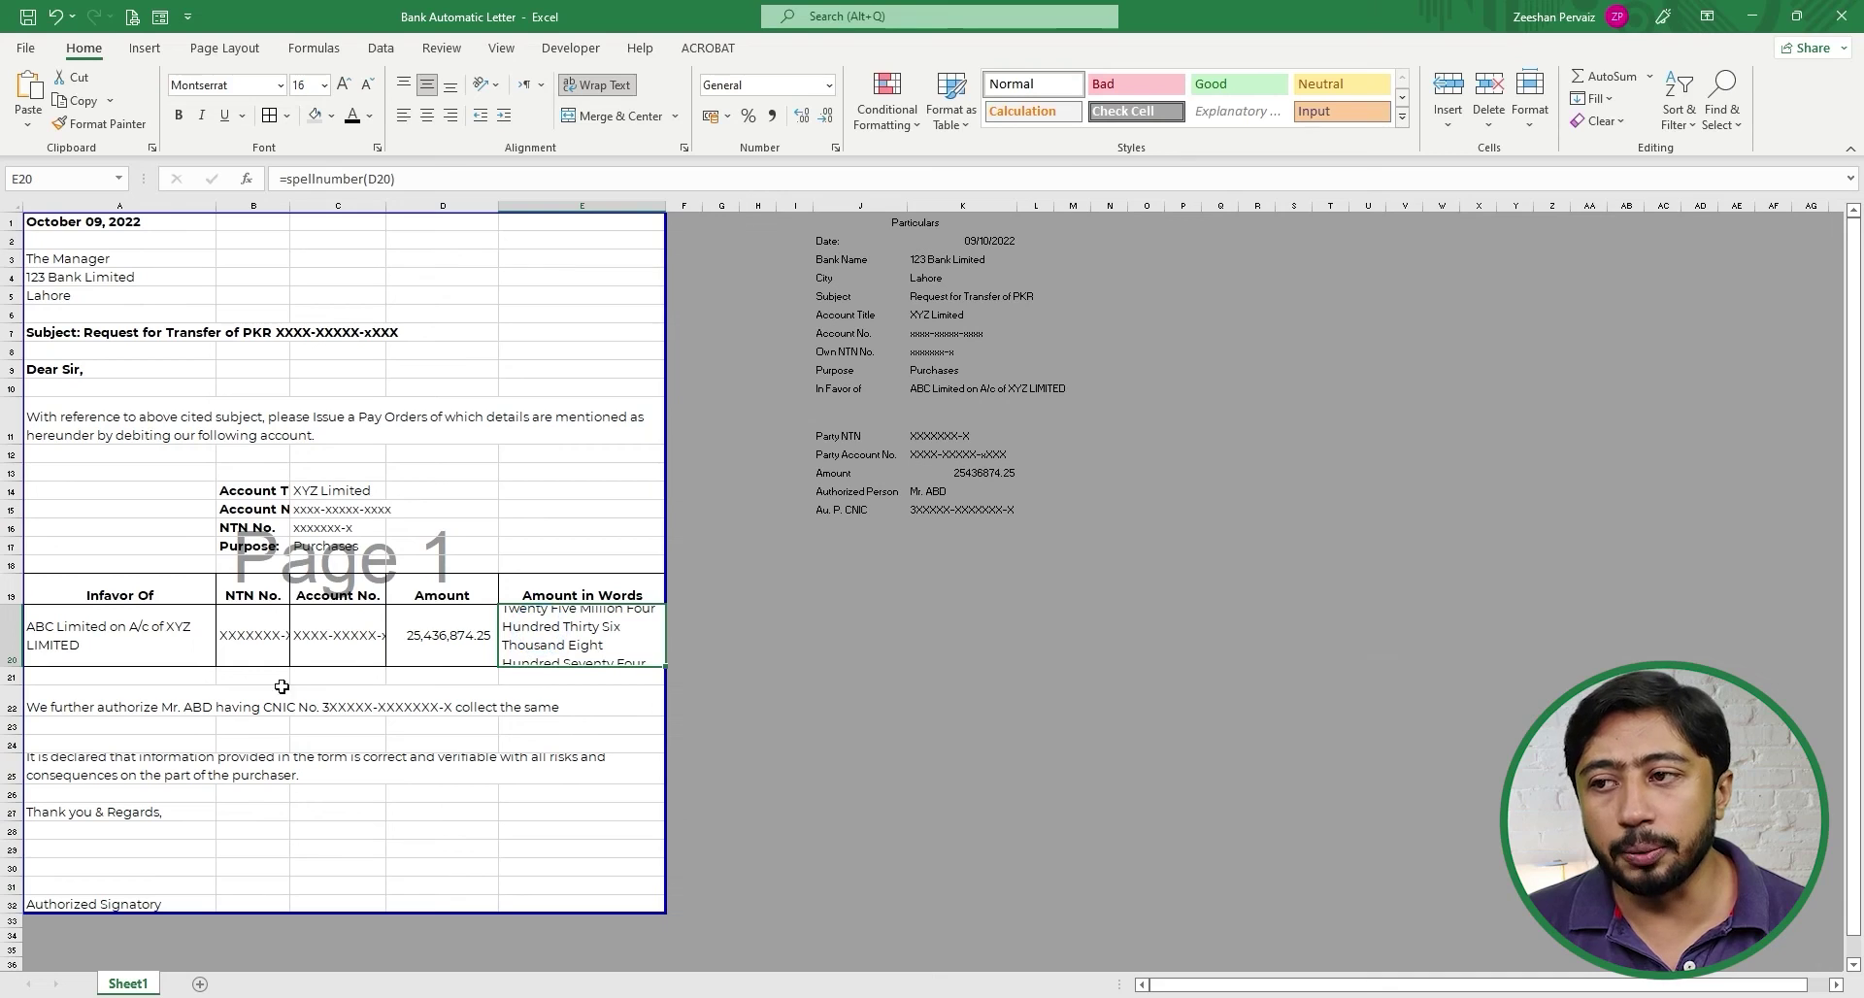
- Make row 20 taller and shrink the amount-in-words text so it fits
drag(19, 668, 12, 696)
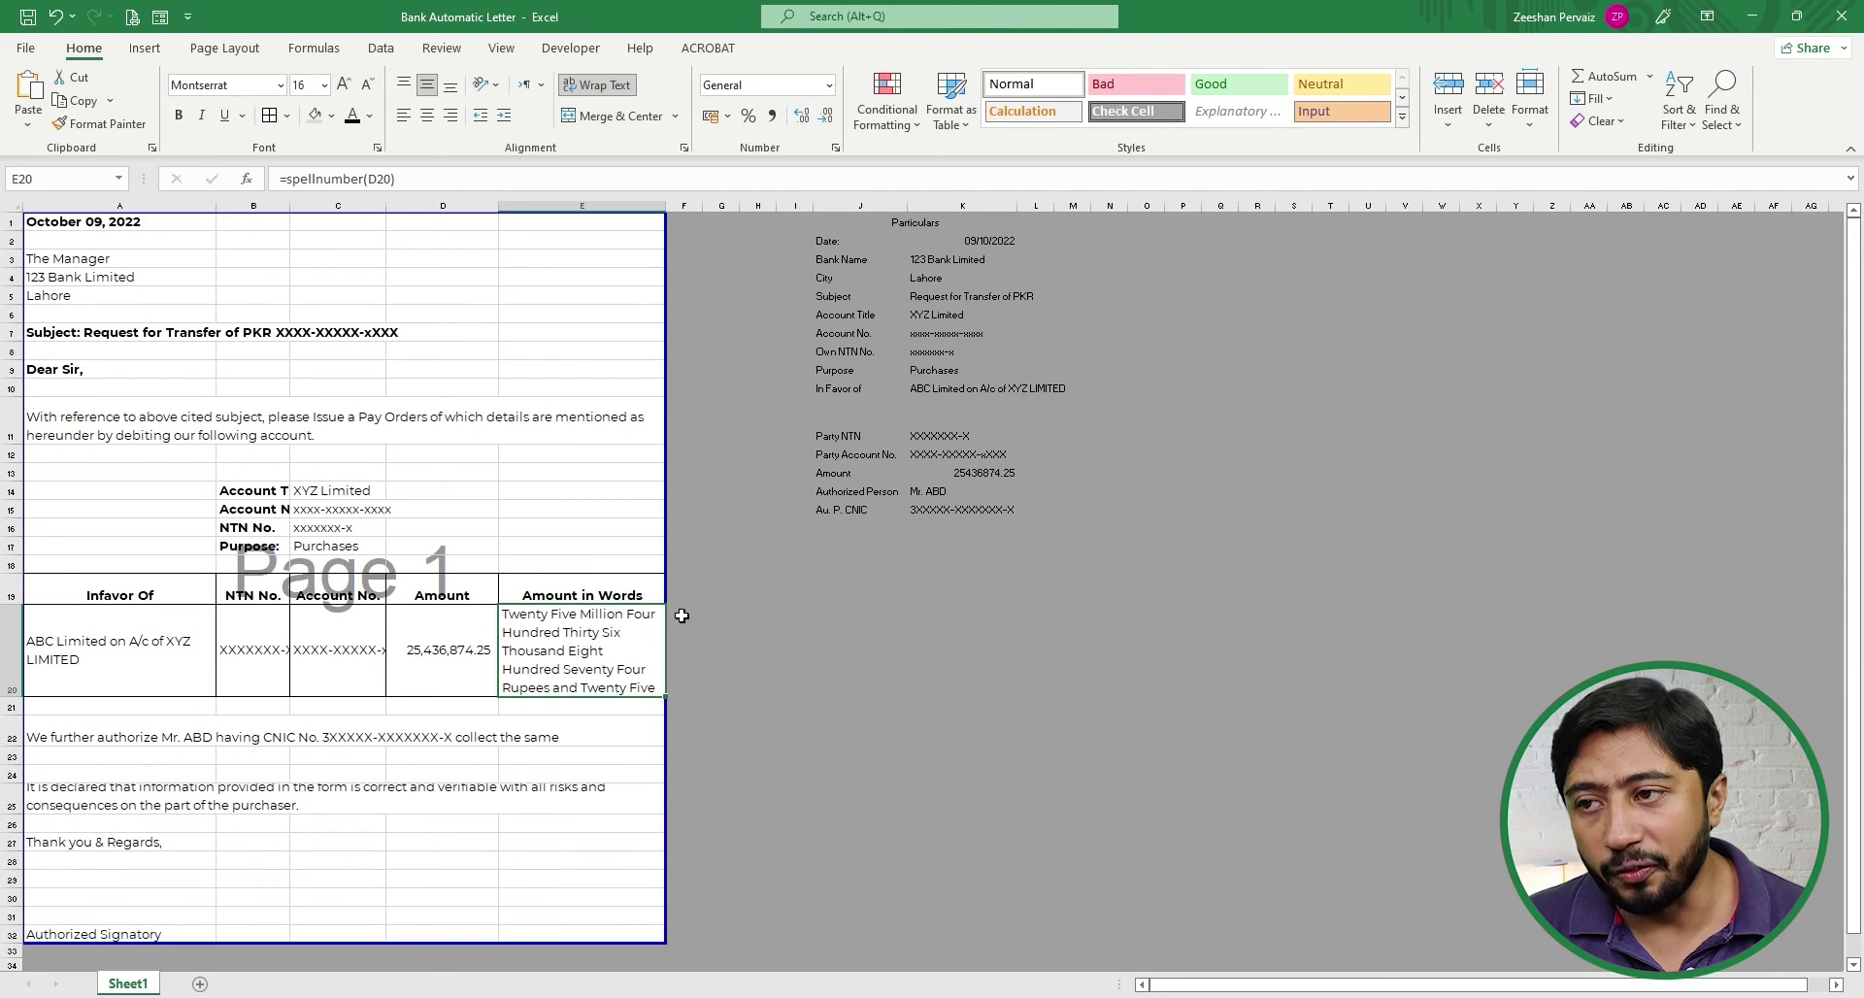
click(366, 85)
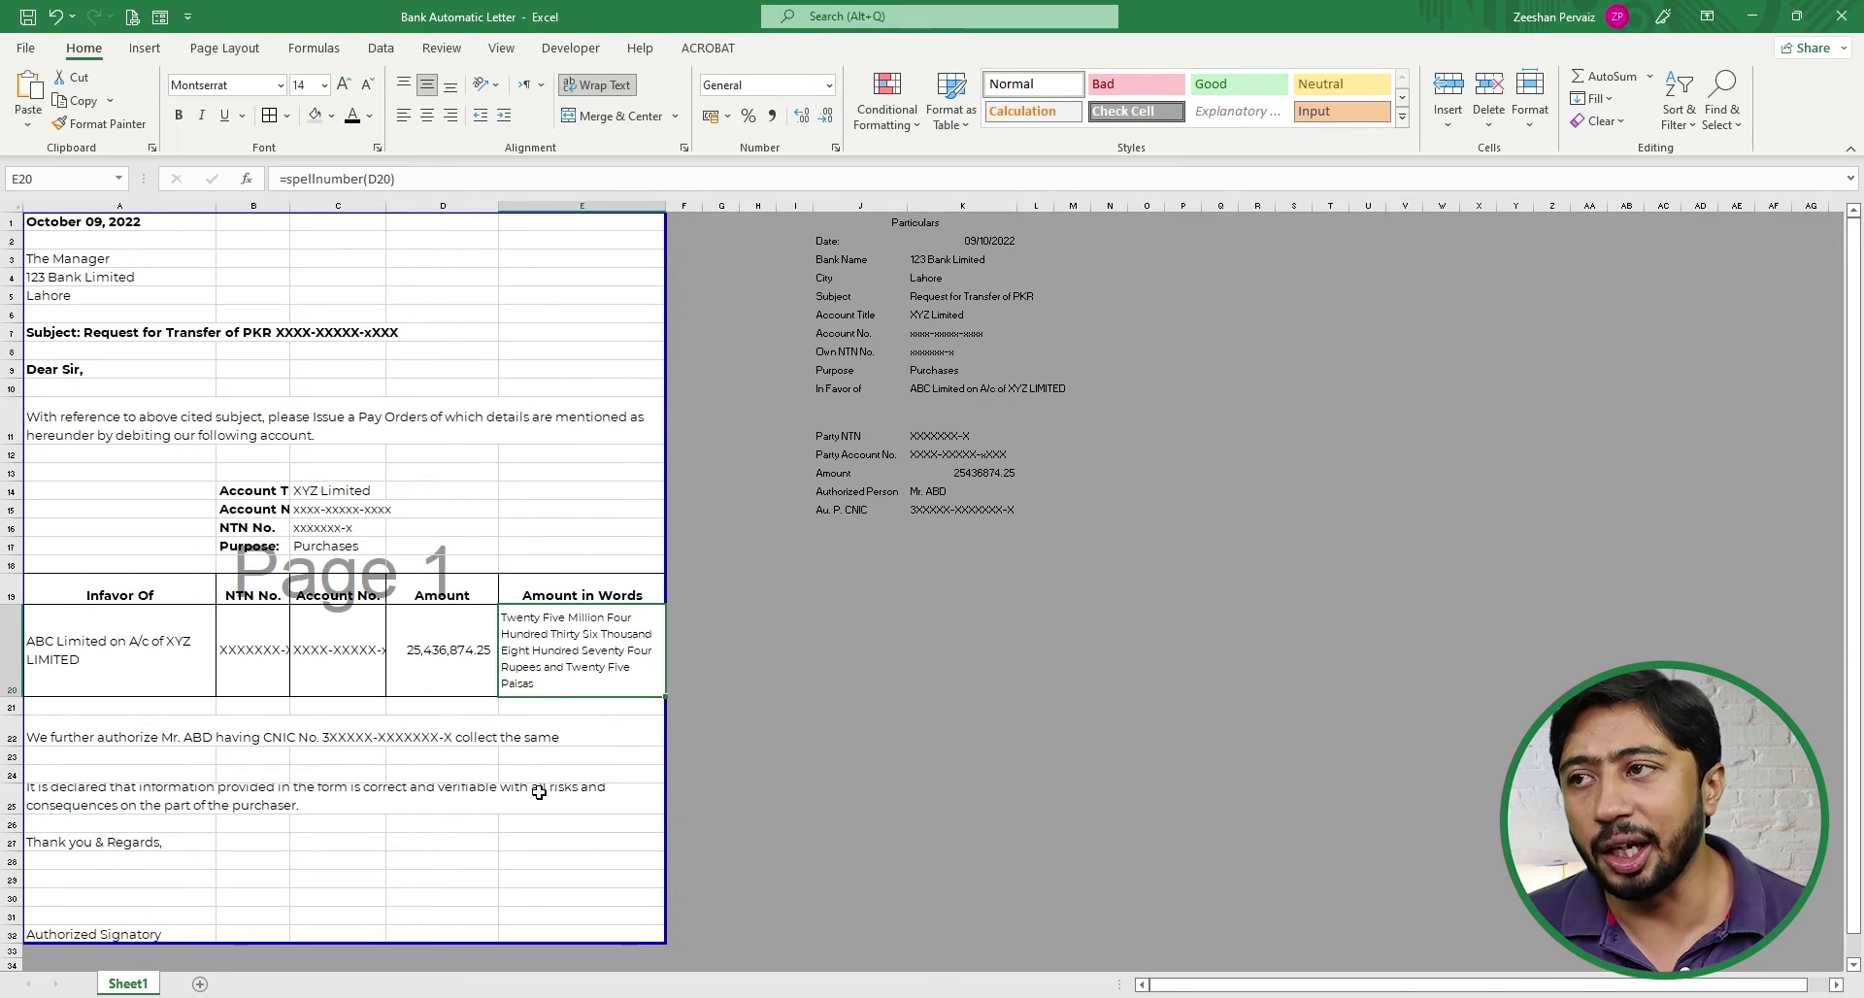
click(559, 730)
click(558, 638)
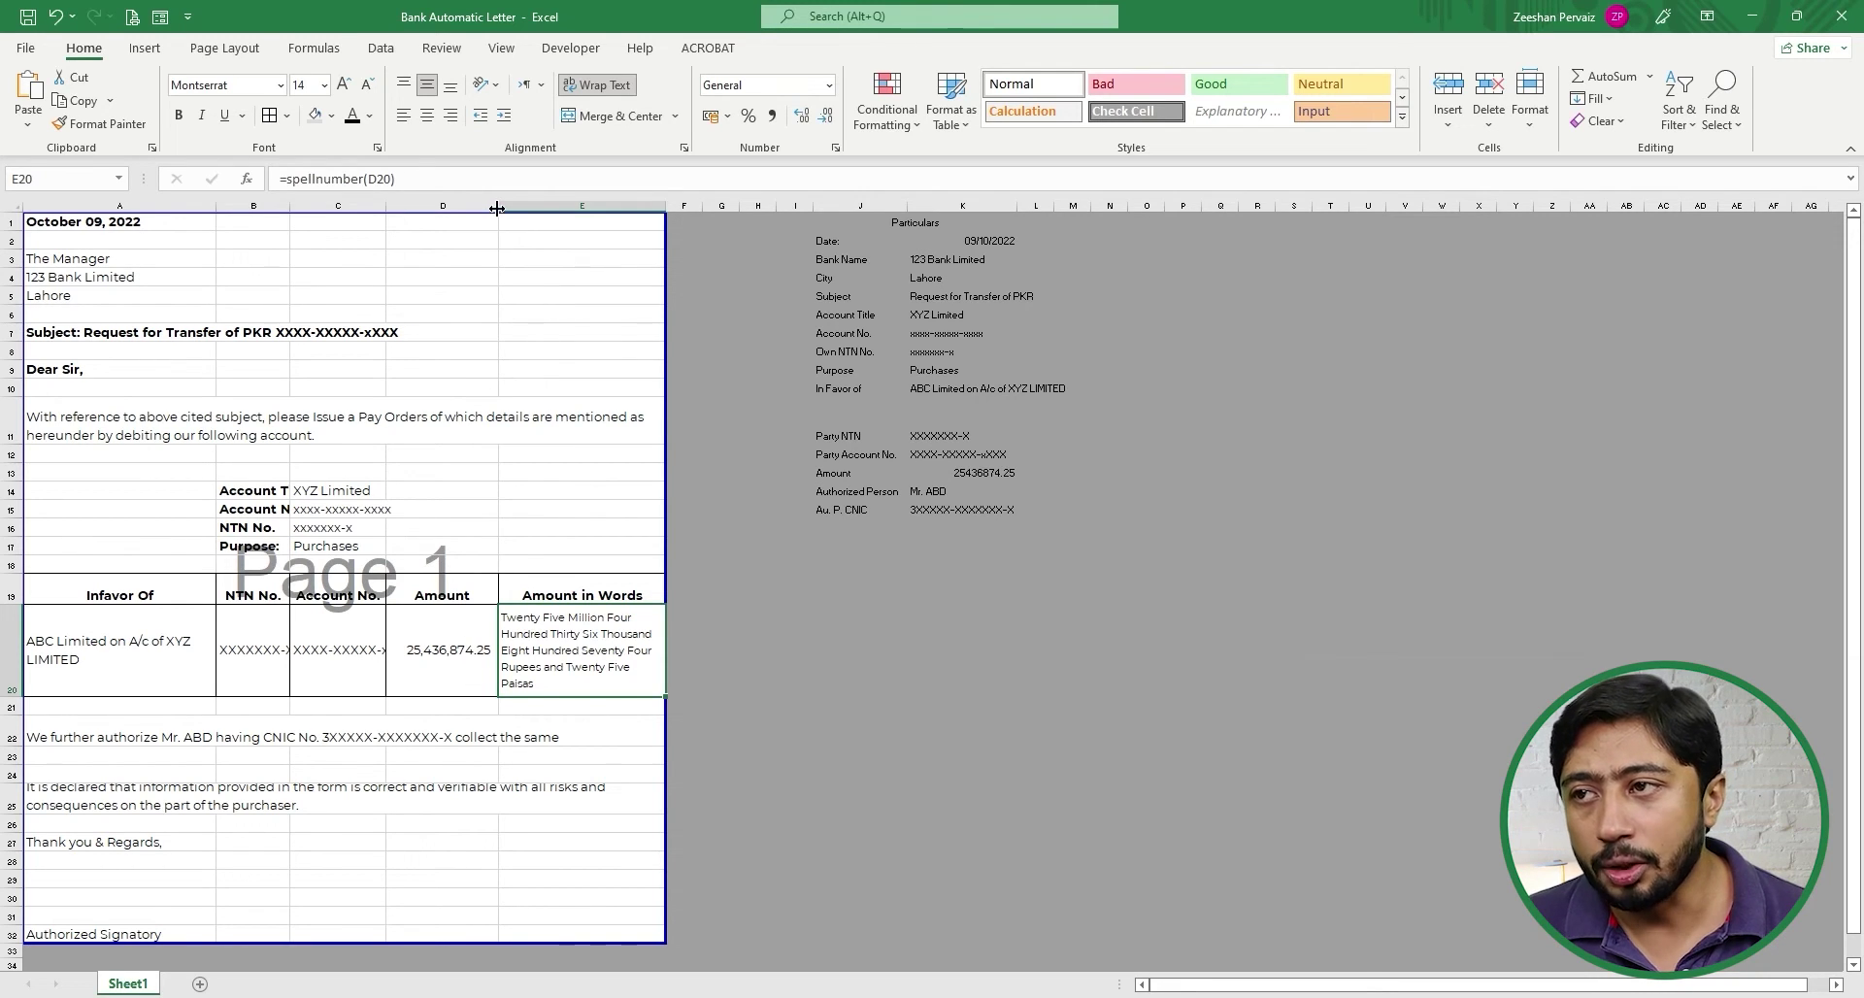
- Narrow column D, widen column C, and reduce the C20 and B20 font sizes to 14
drag(496, 208, 483, 208)
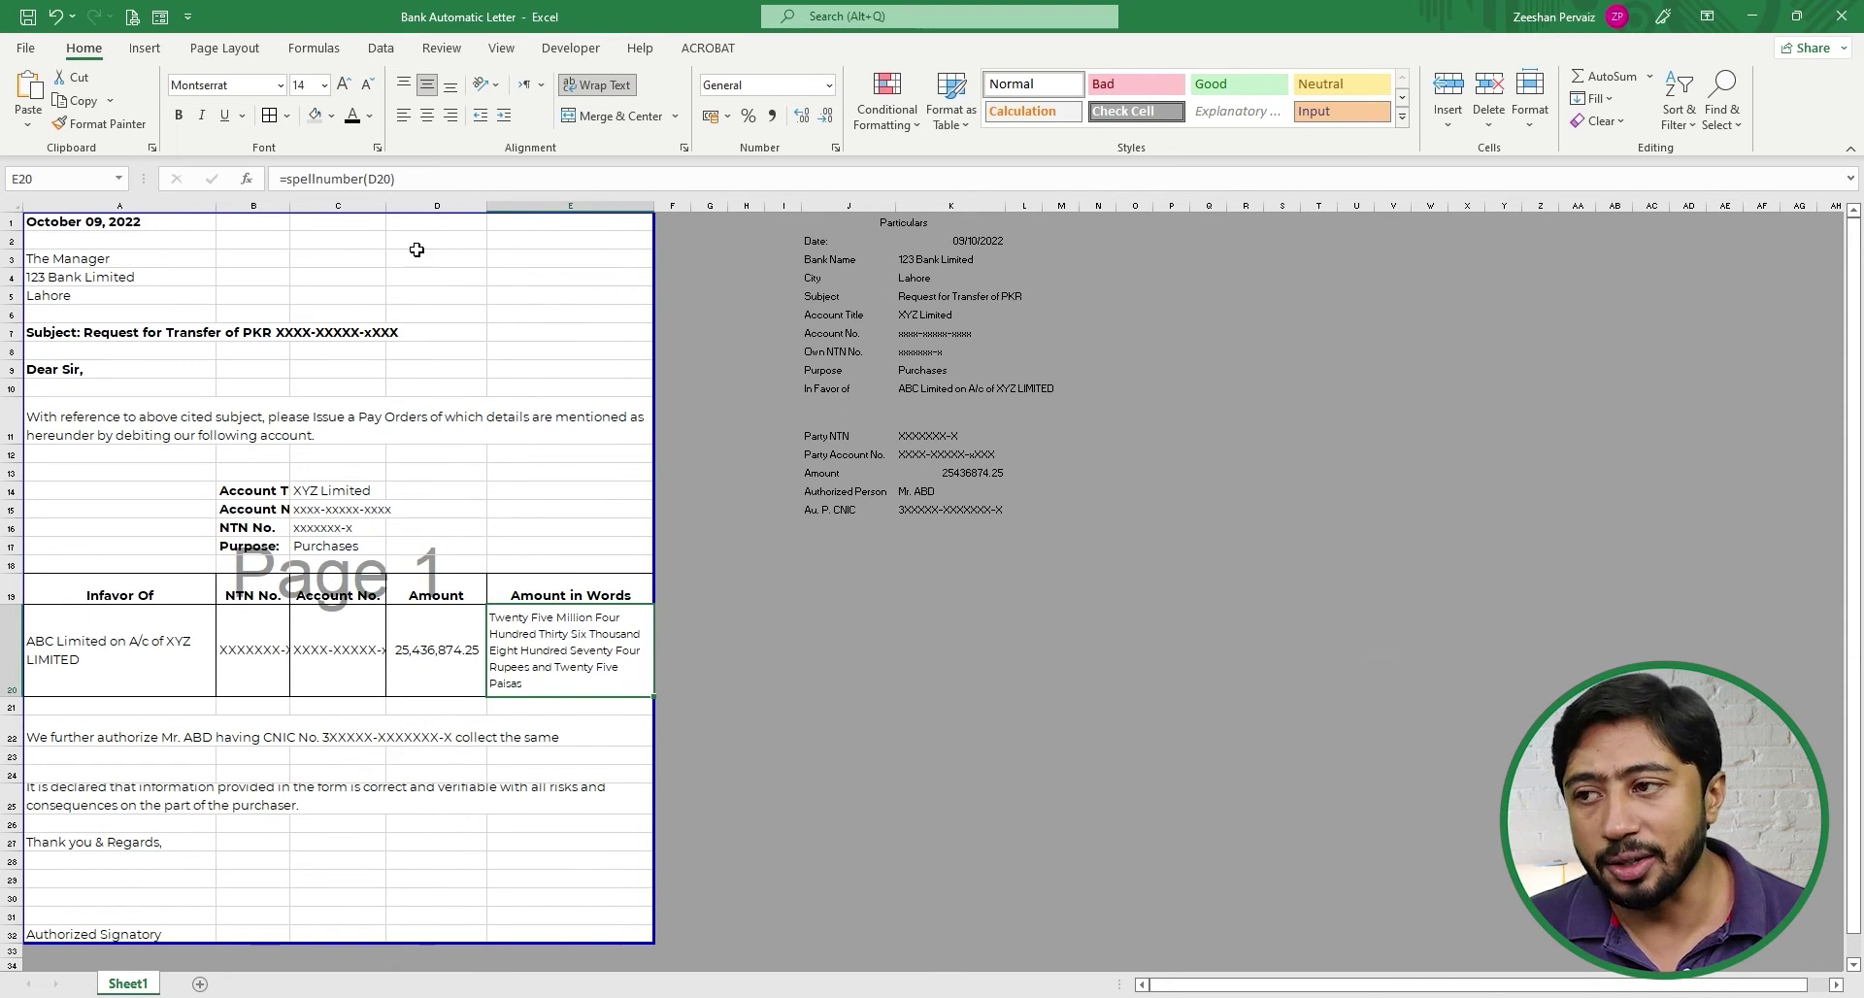
drag(385, 207, 390, 207)
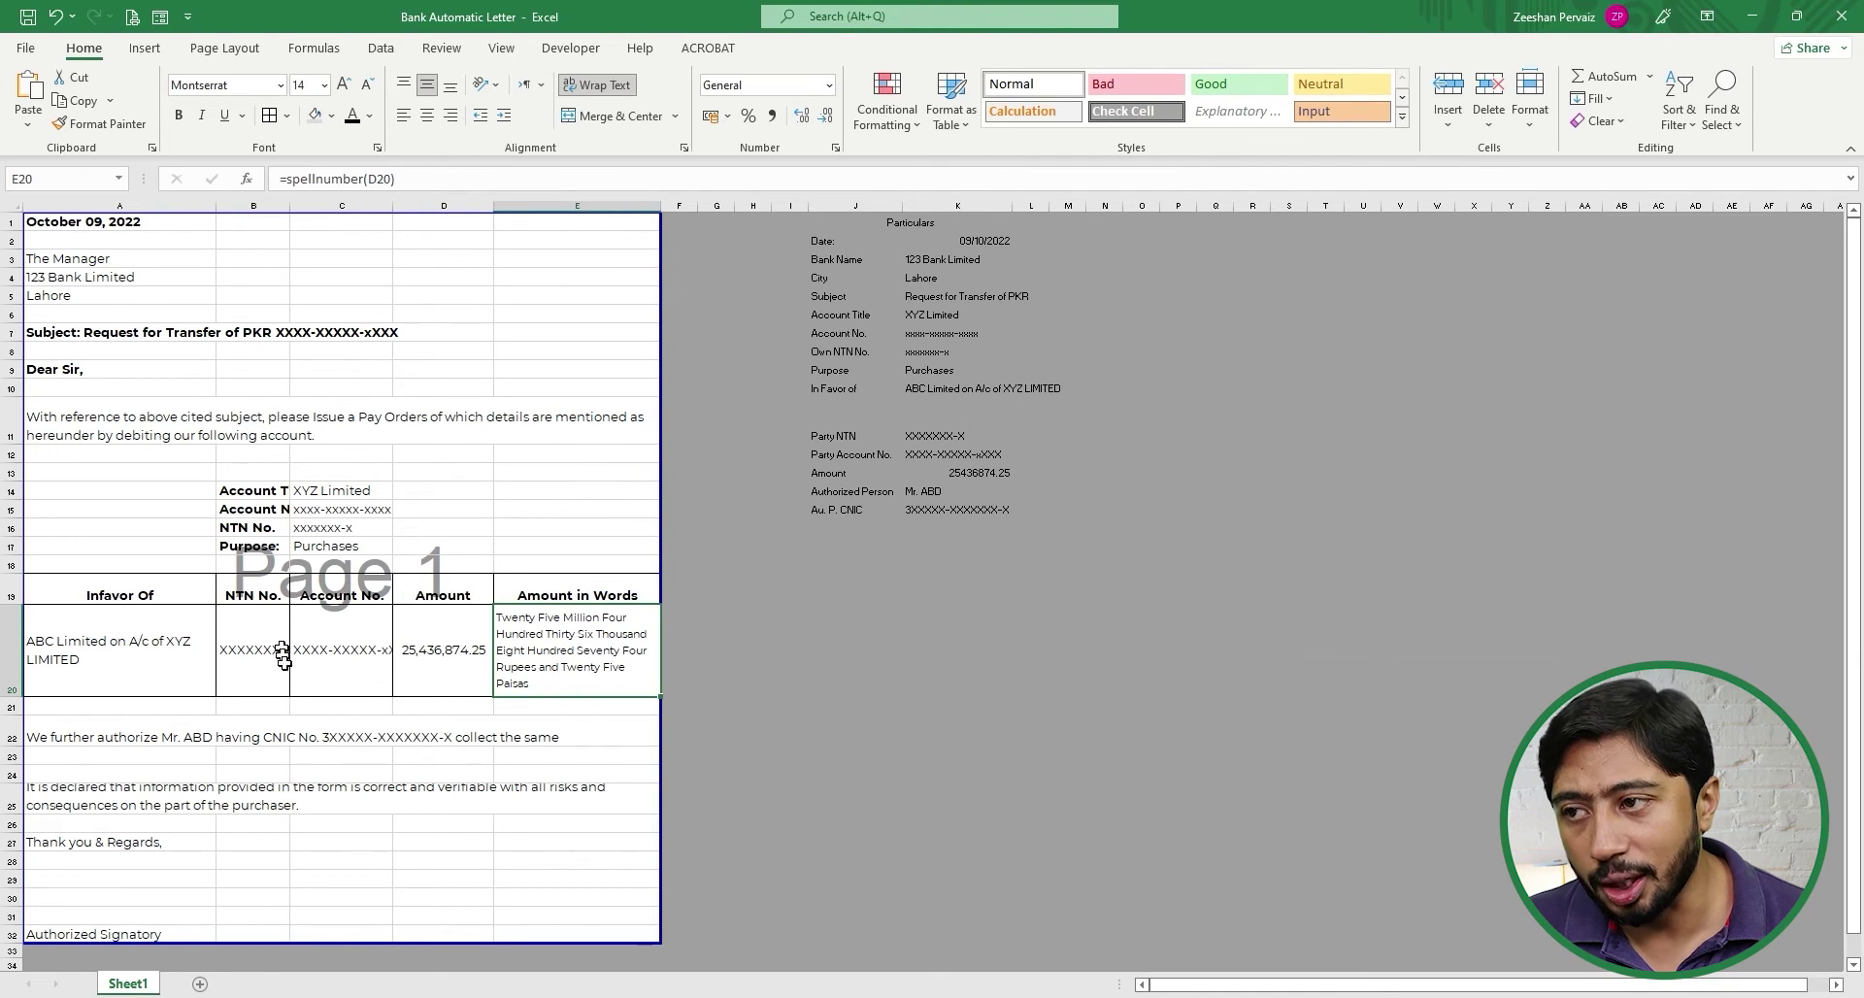
click(316, 650)
click(364, 83)
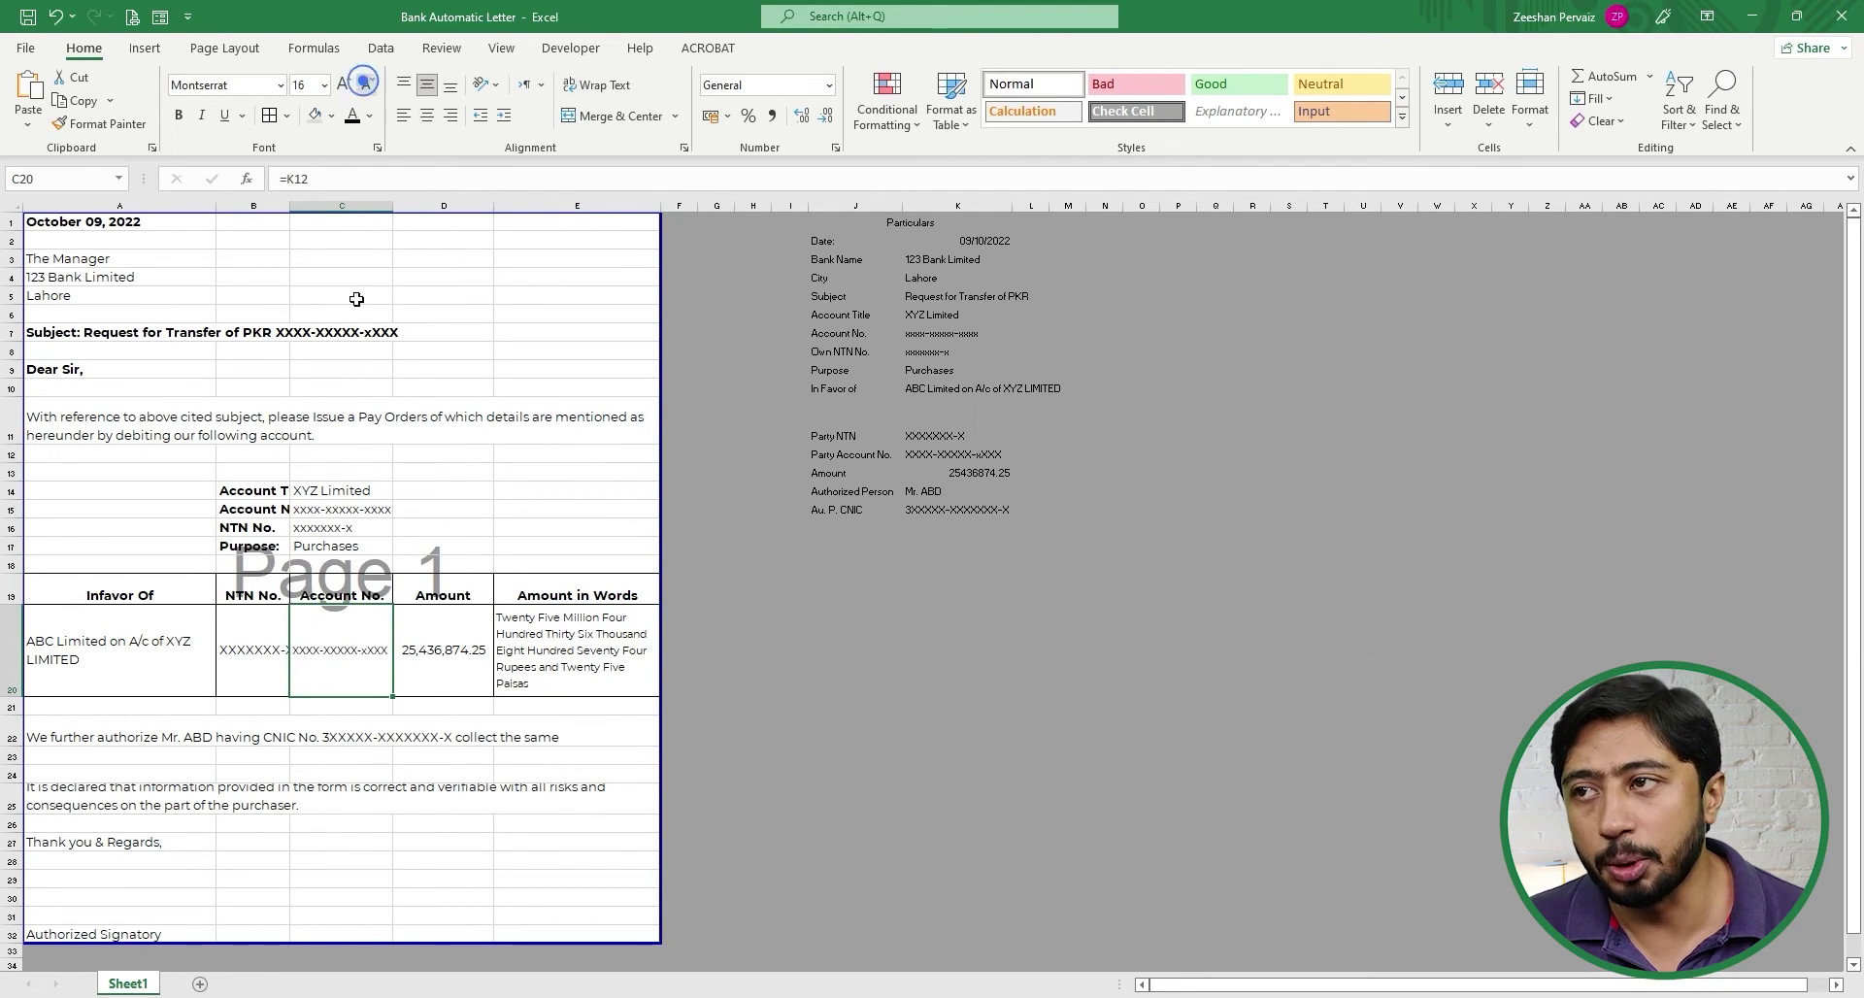
click(260, 661)
click(367, 84)
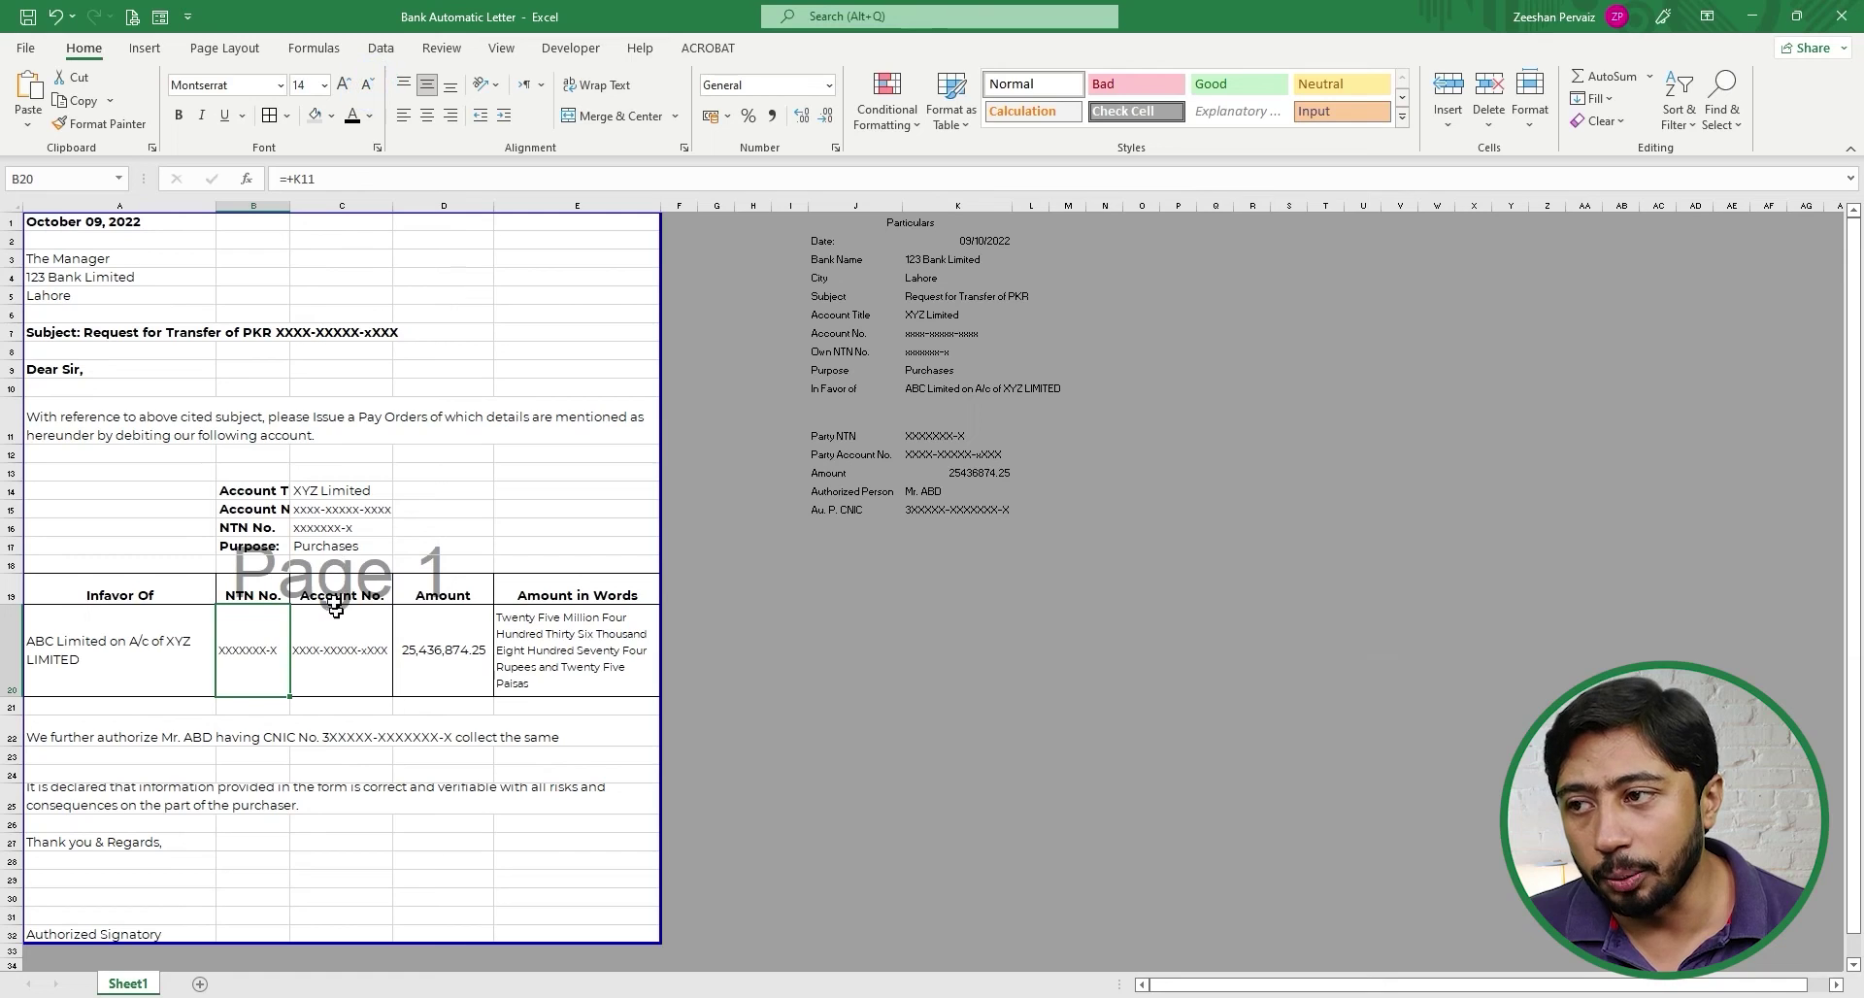
- Autofit columns B and C, then check the account detail values in C14:C17
double_click(287, 201)
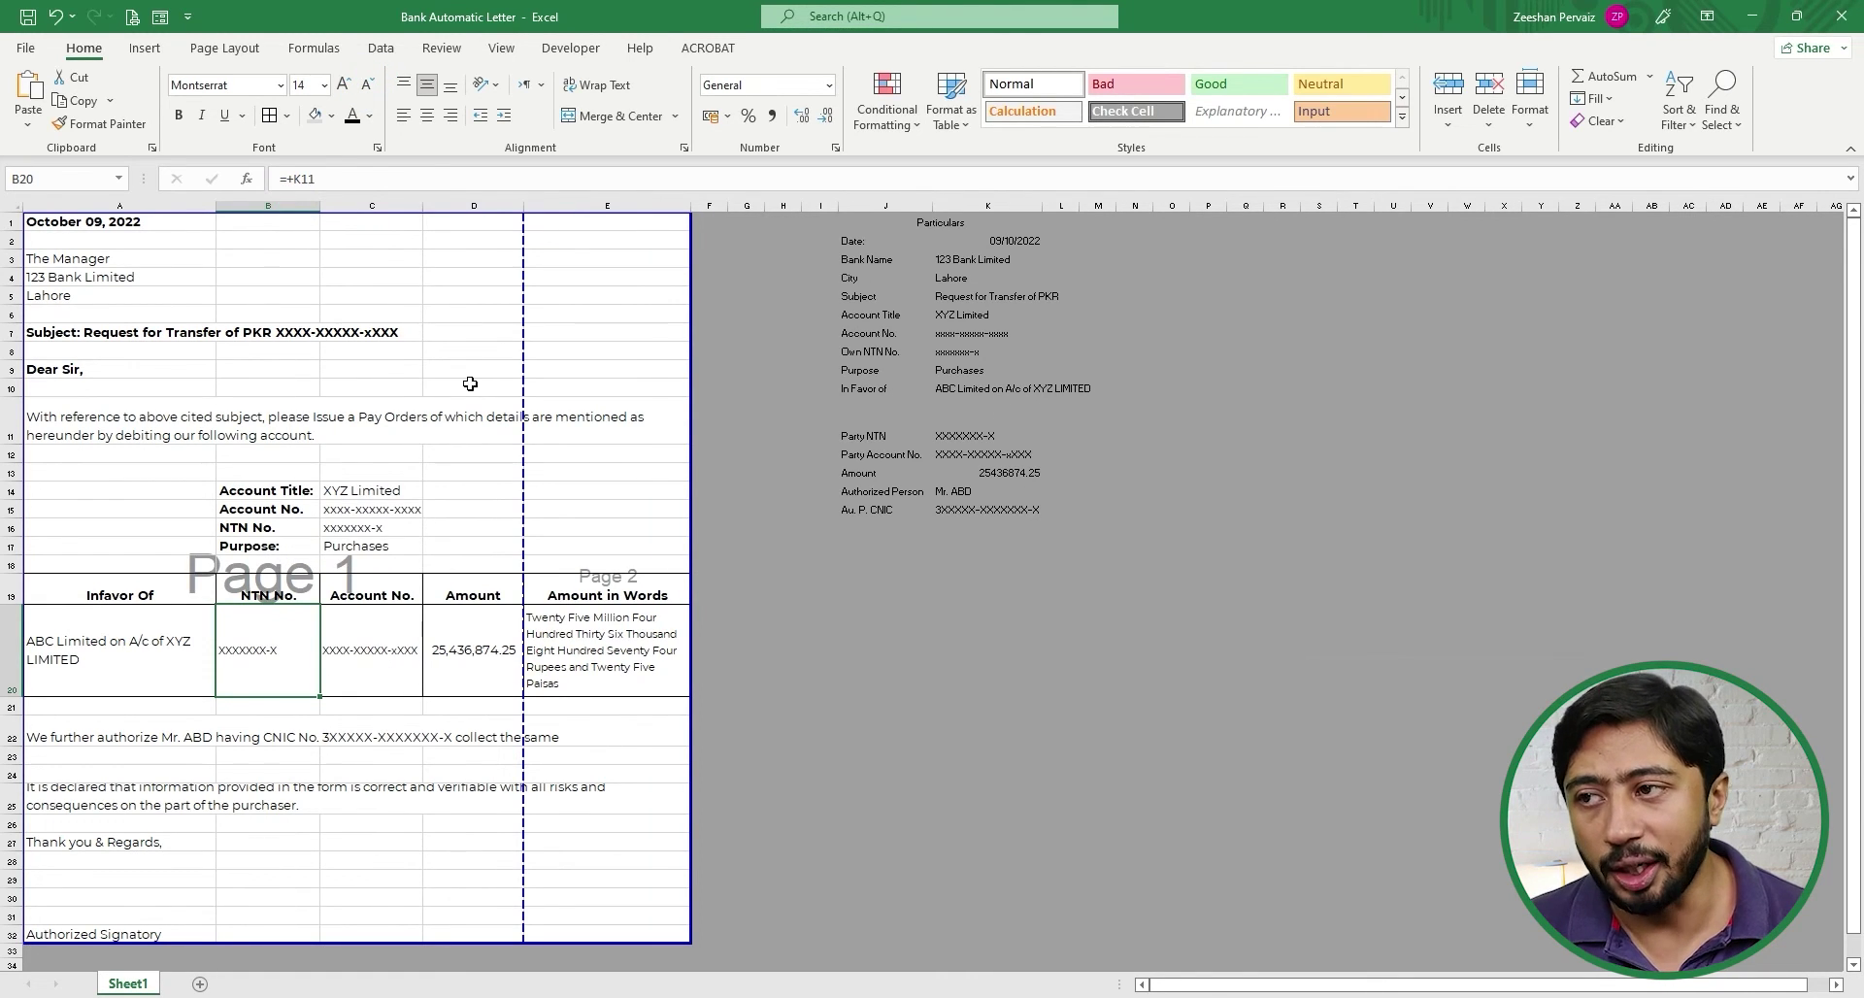
double_click(421, 206)
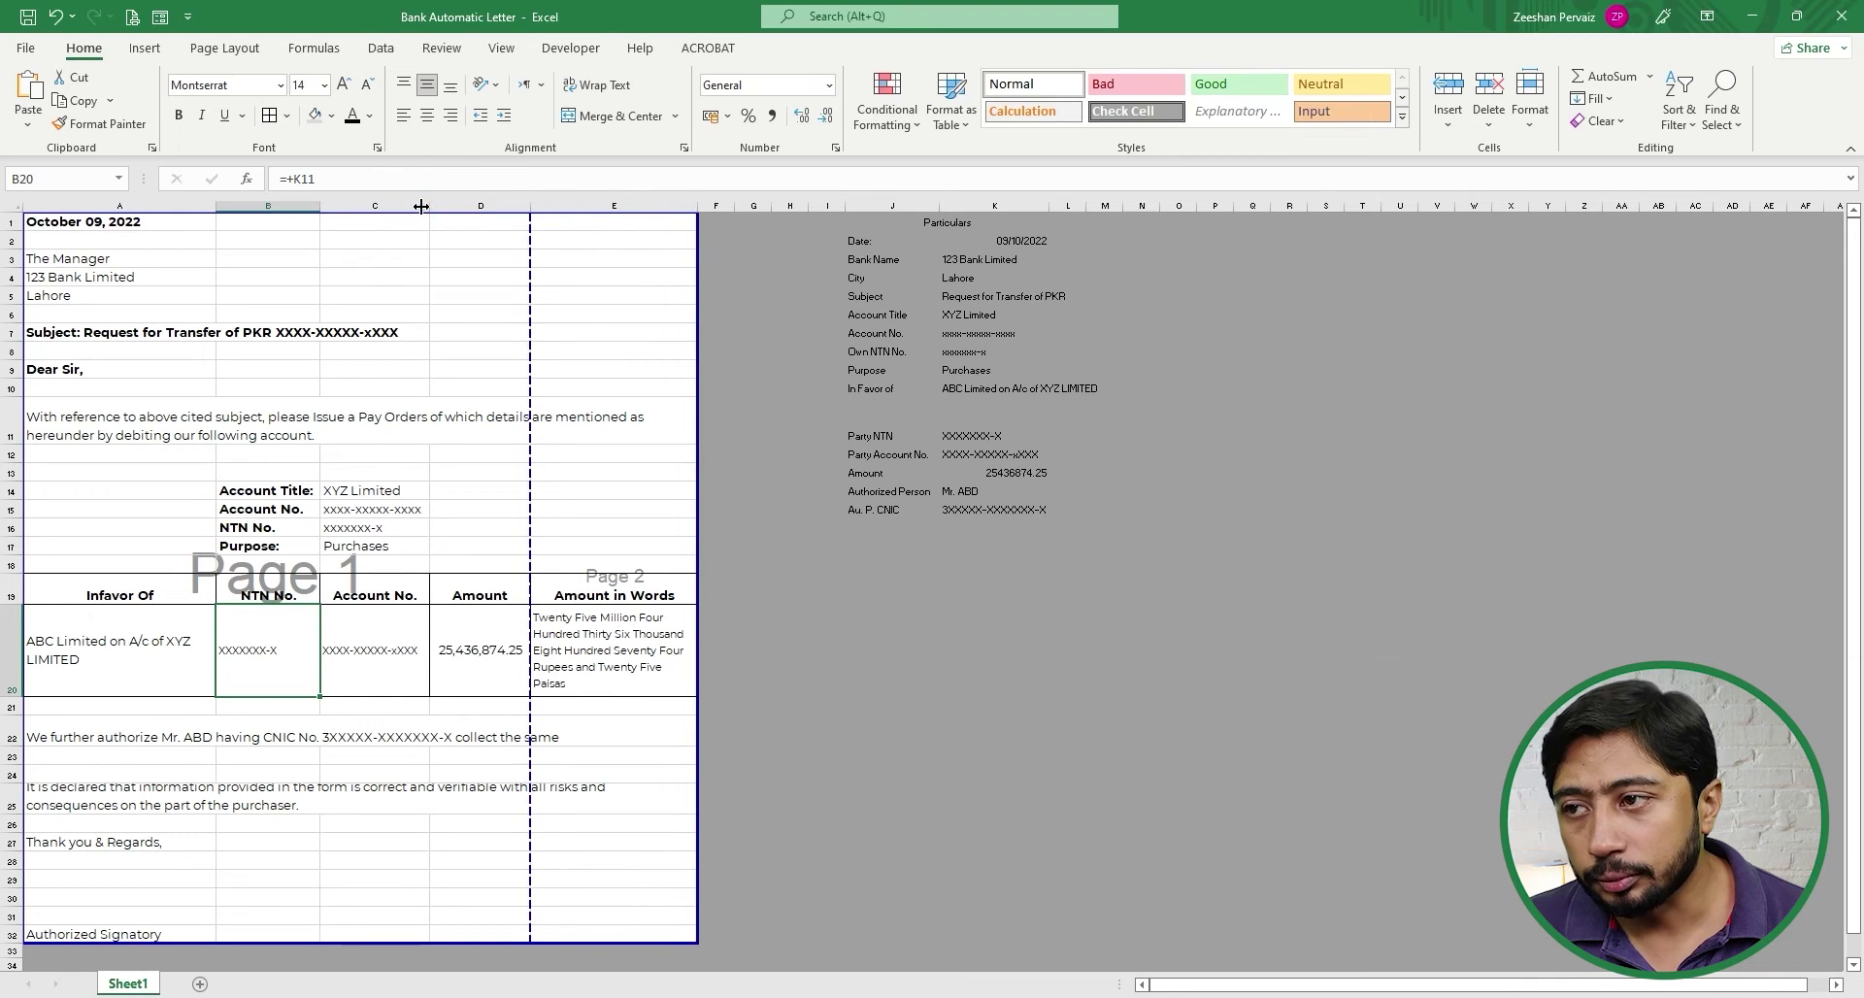
click(330, 506)
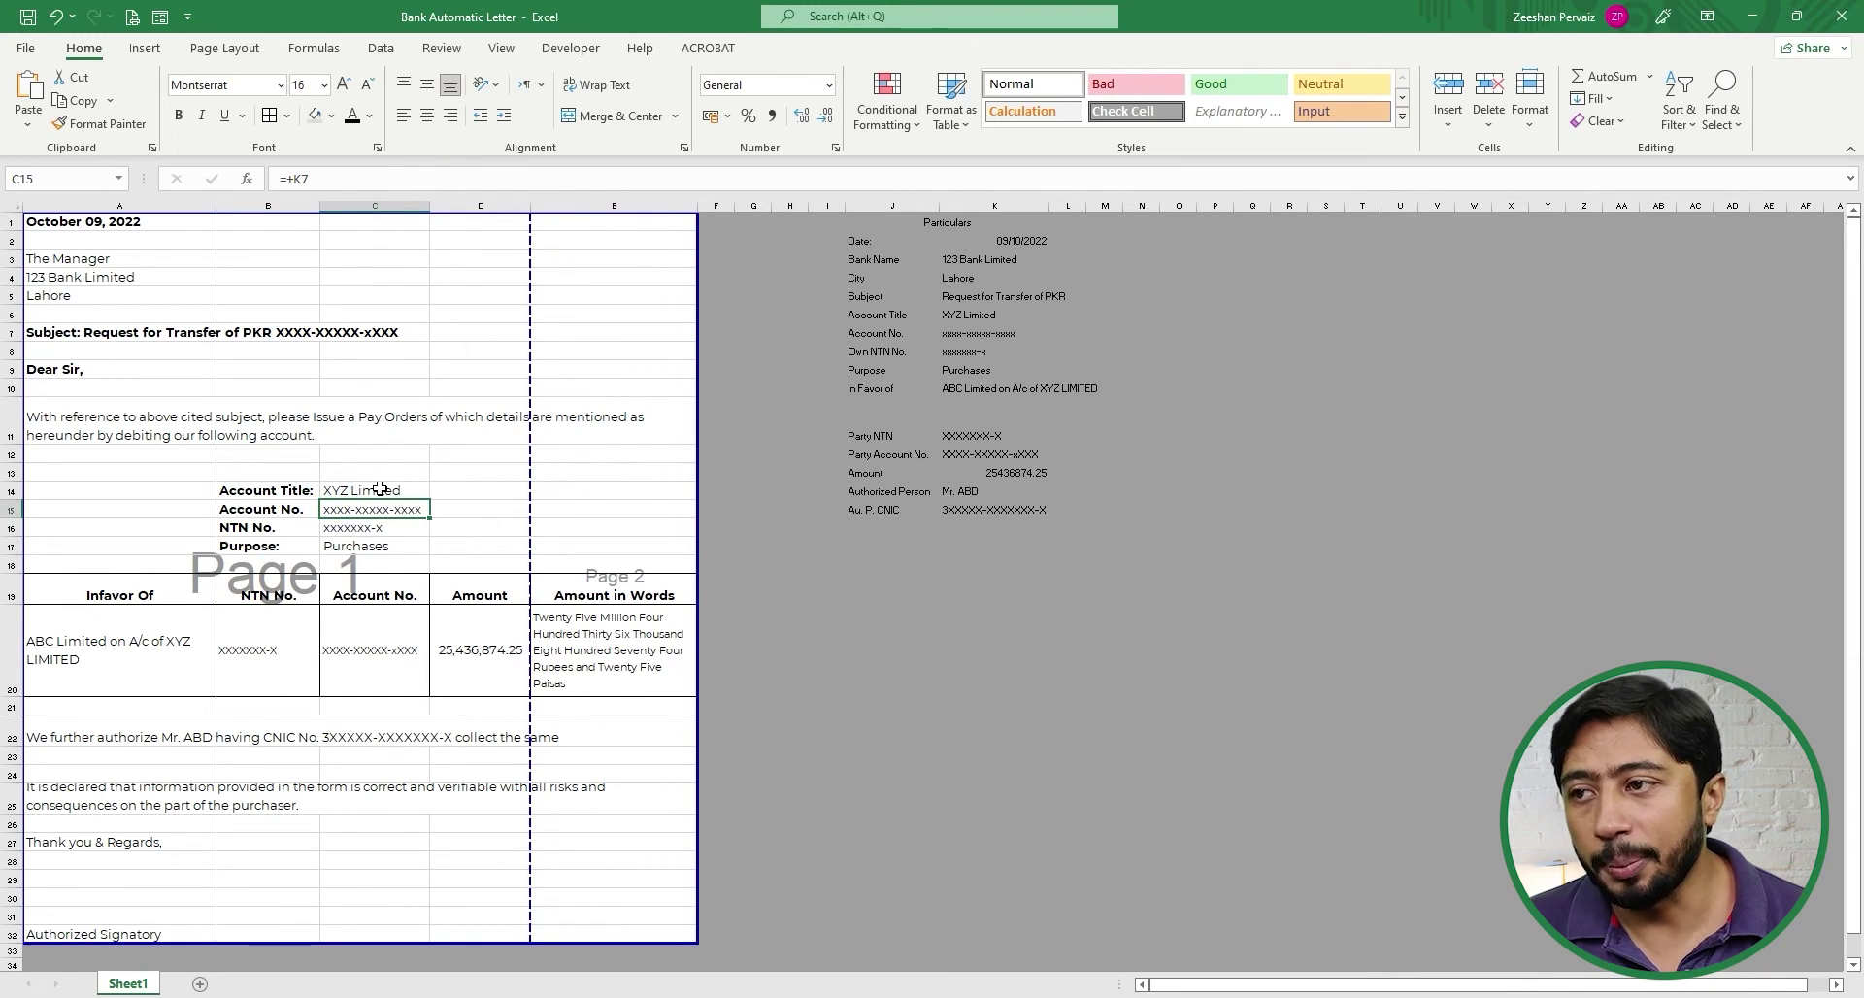
drag(372, 490, 366, 545)
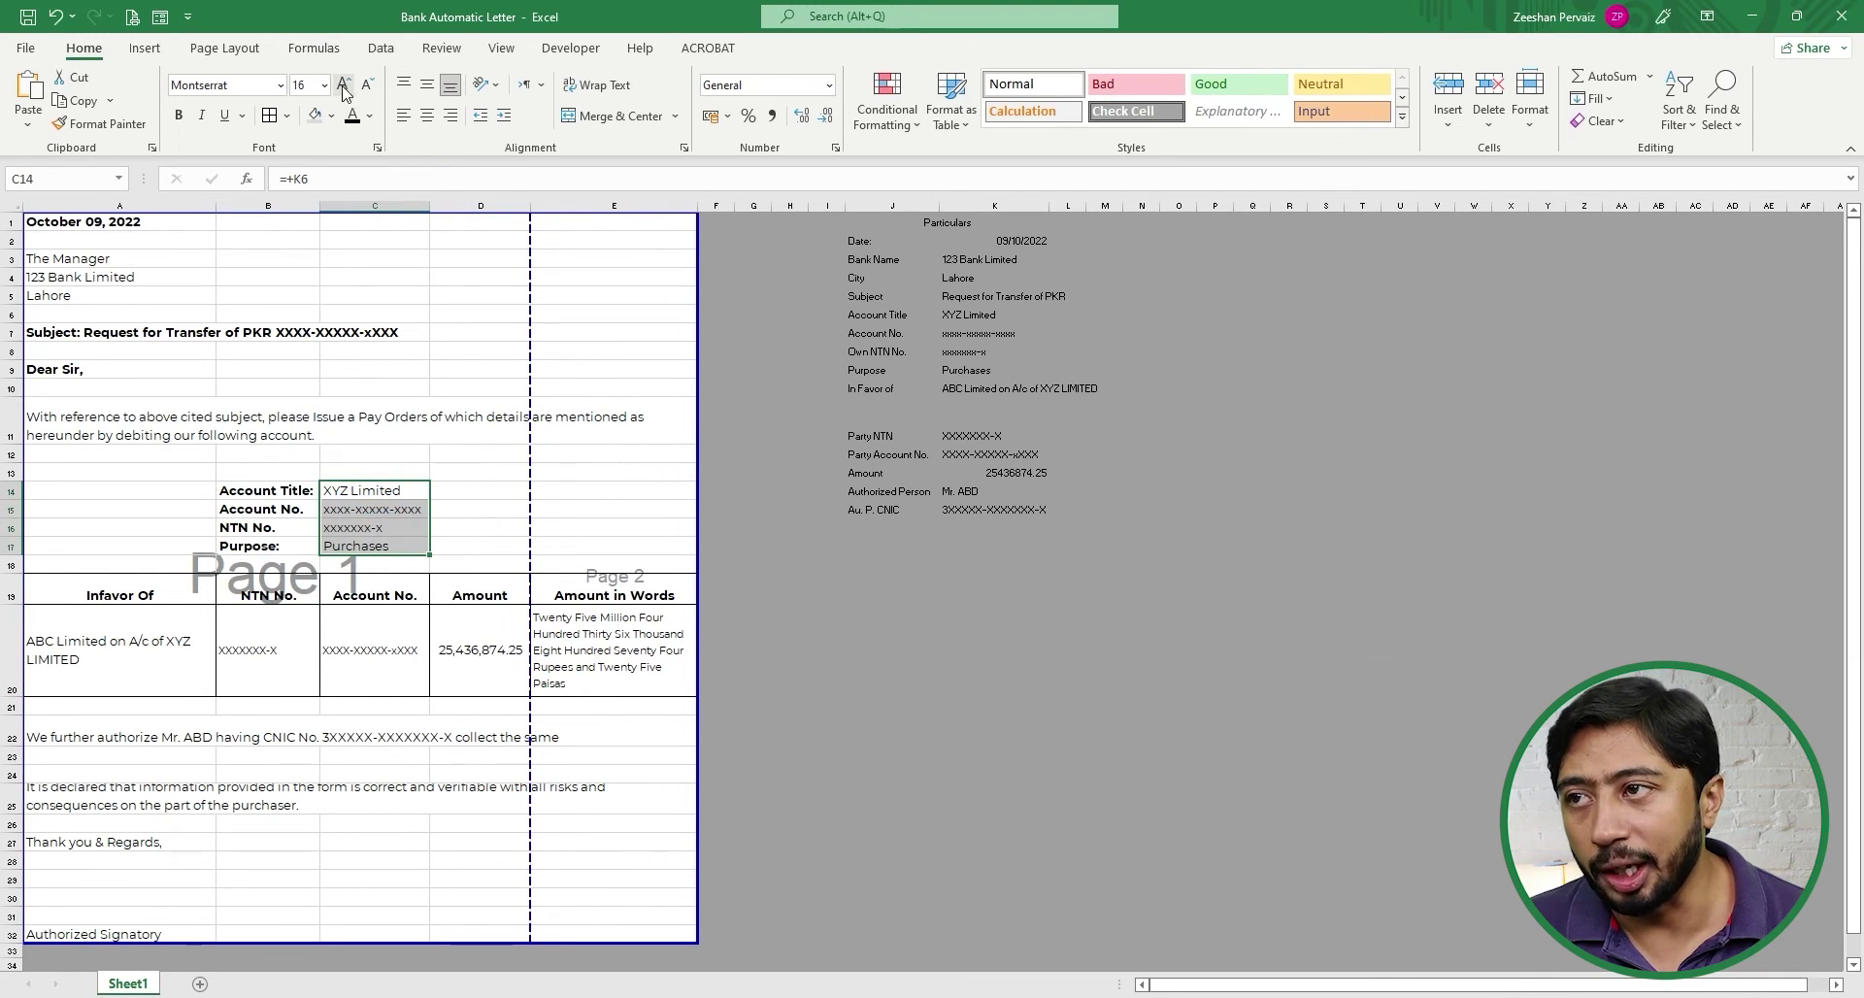
click(455, 490)
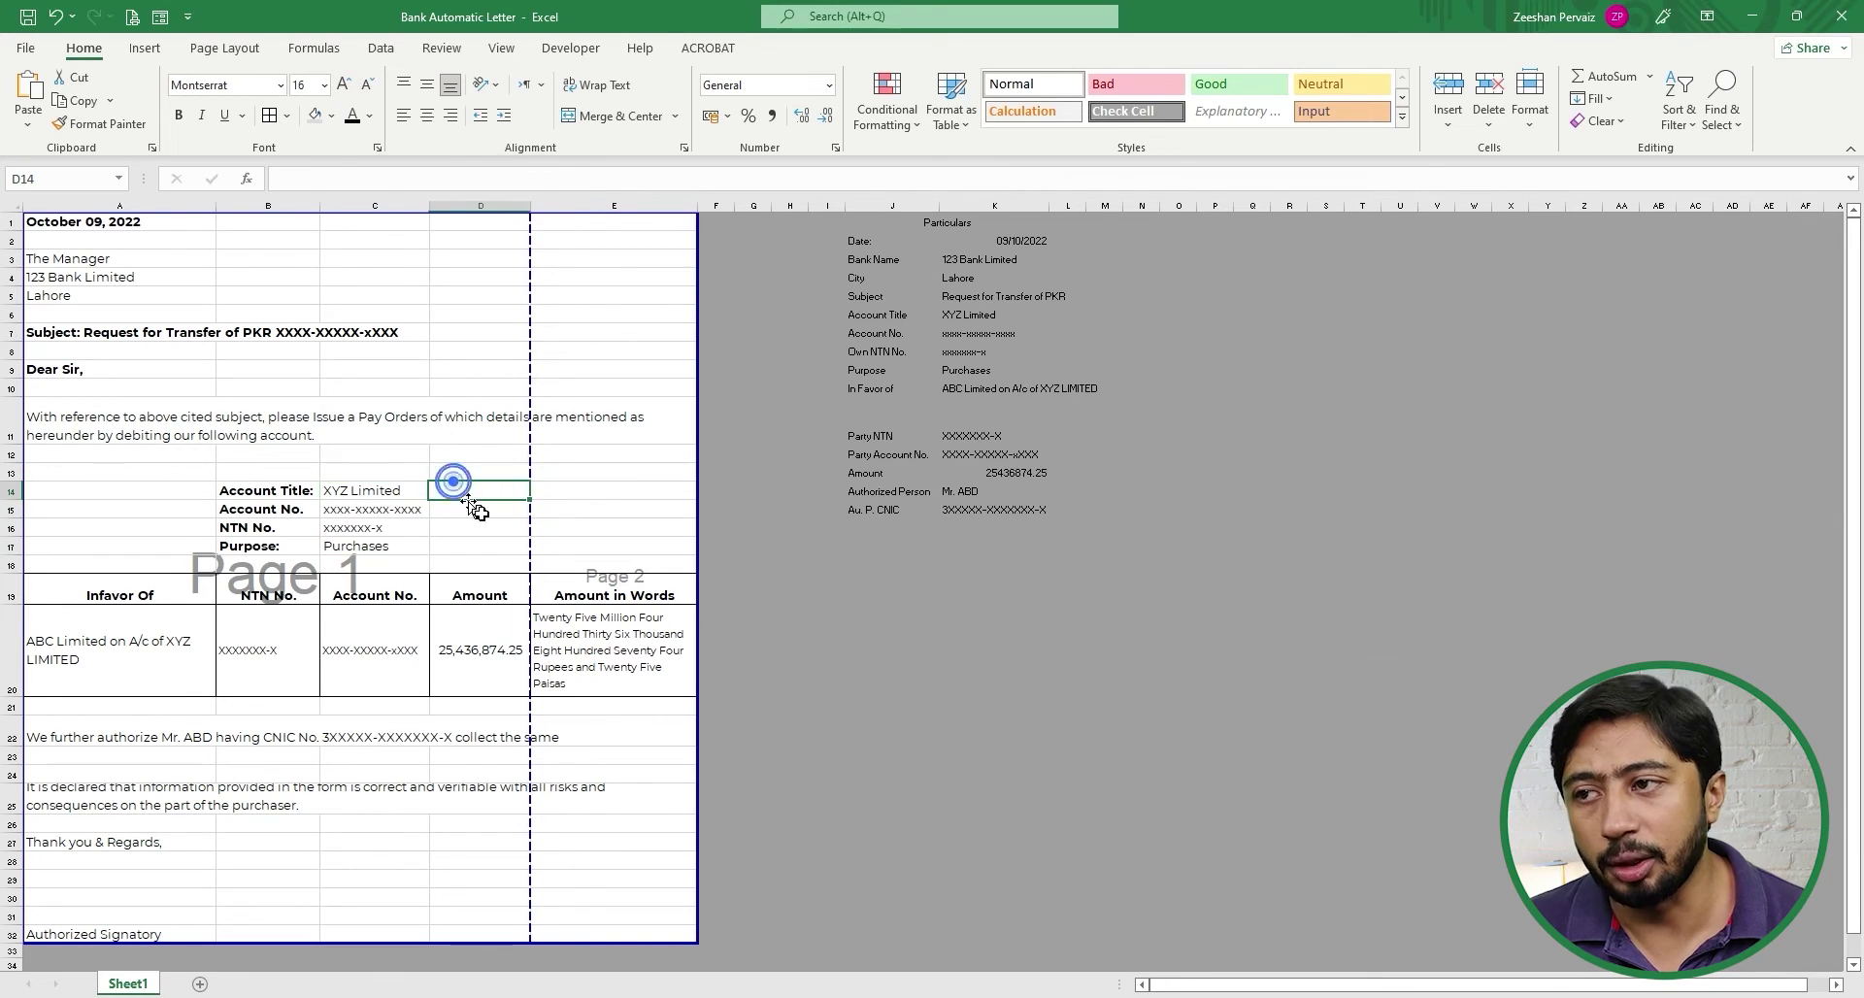
click(136, 412)
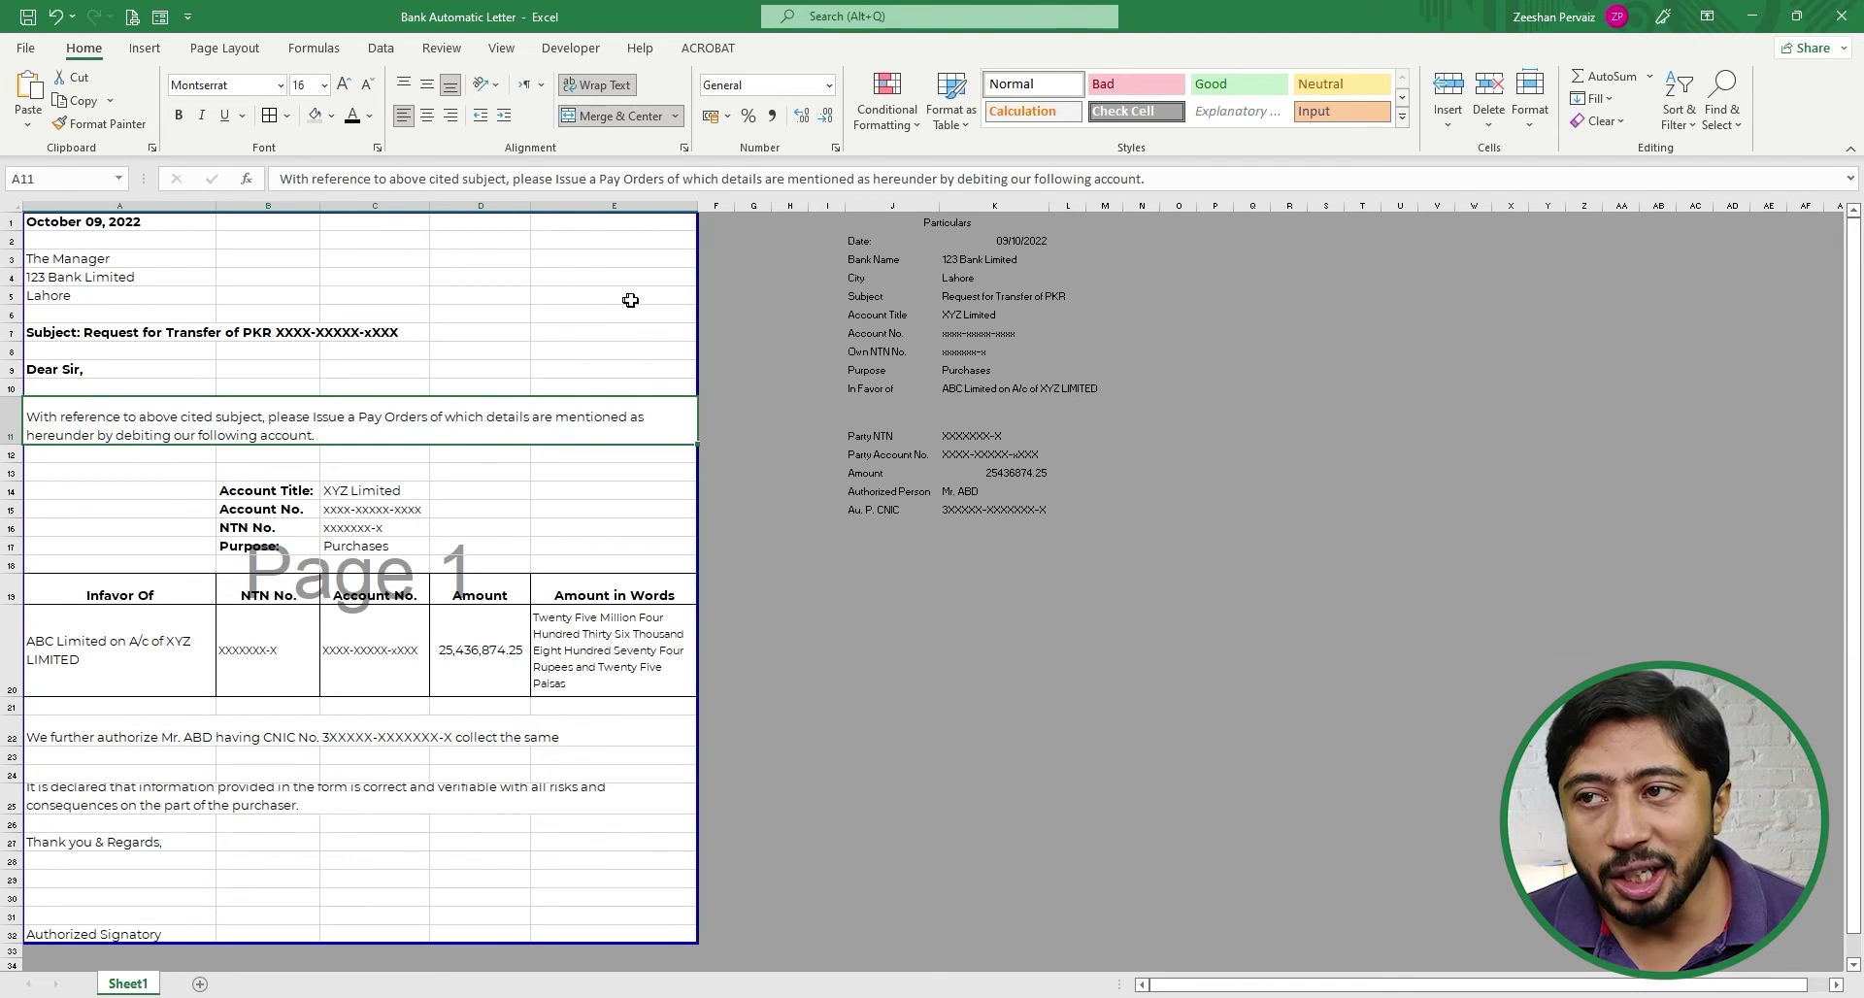
- Switch back to Normal view and select the Particulars values K2:K15
click(1584, 997)
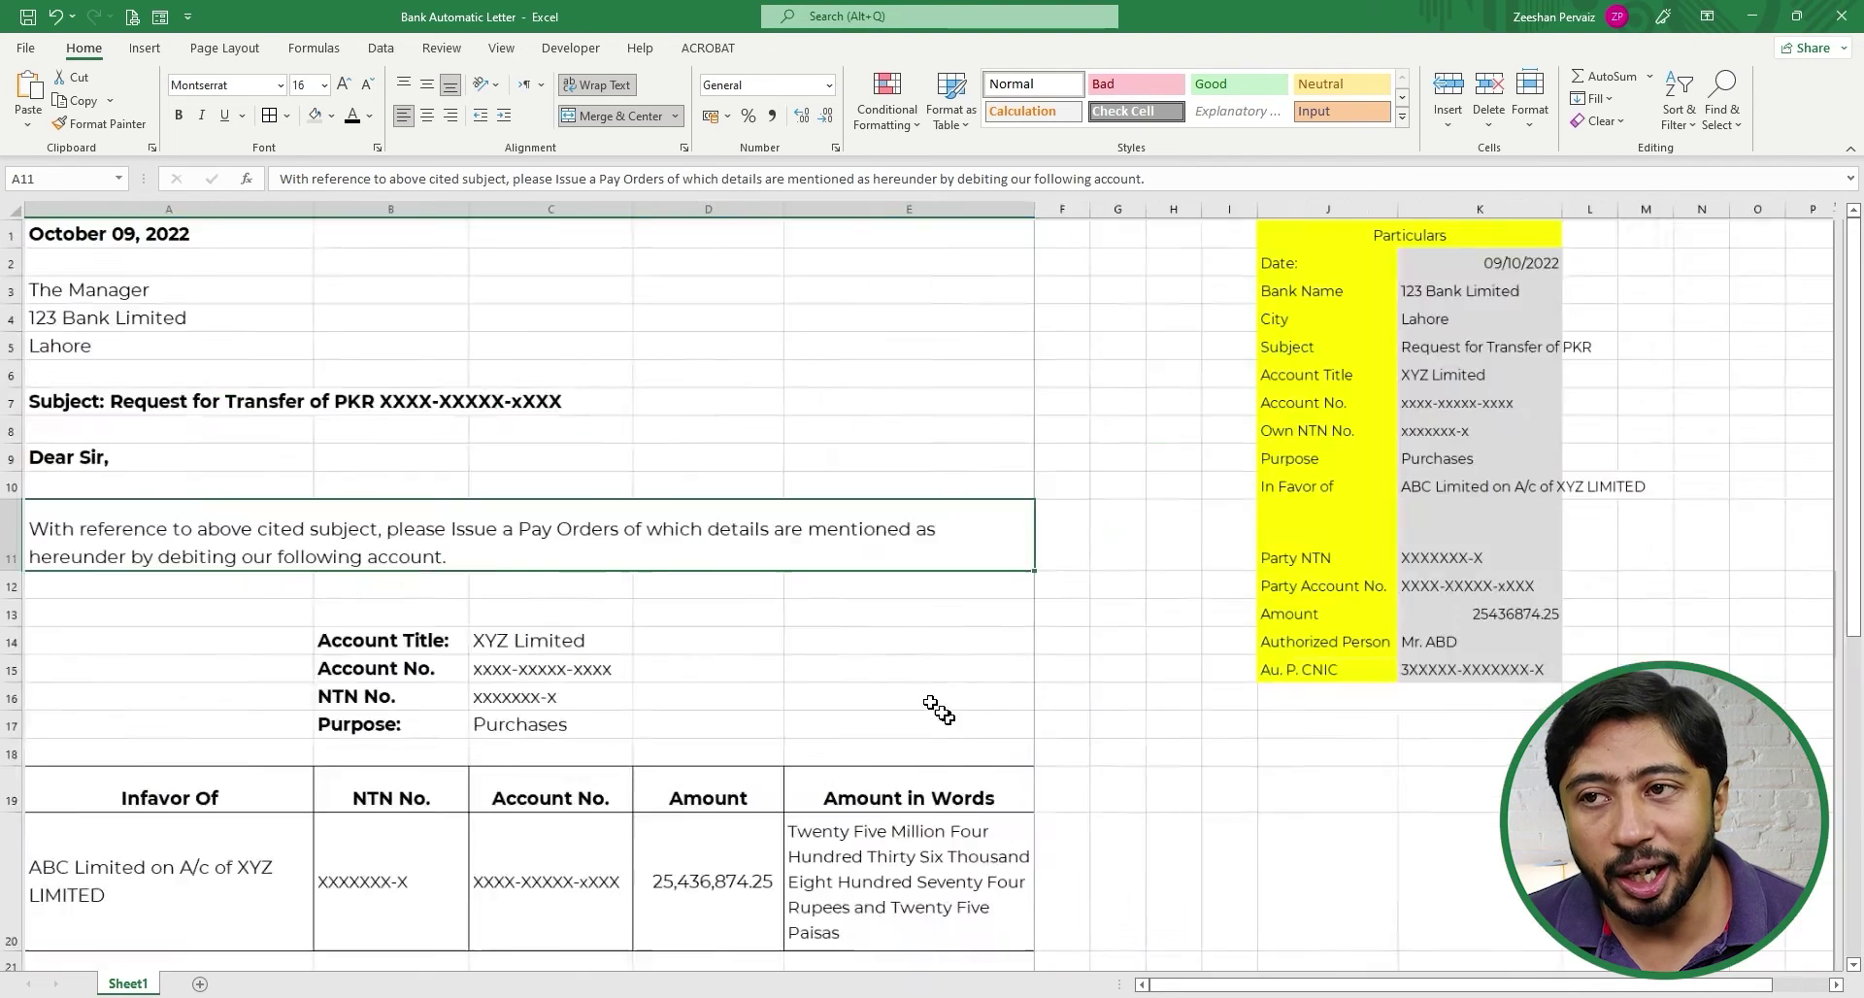
drag(1674, 268, 1650, 721)
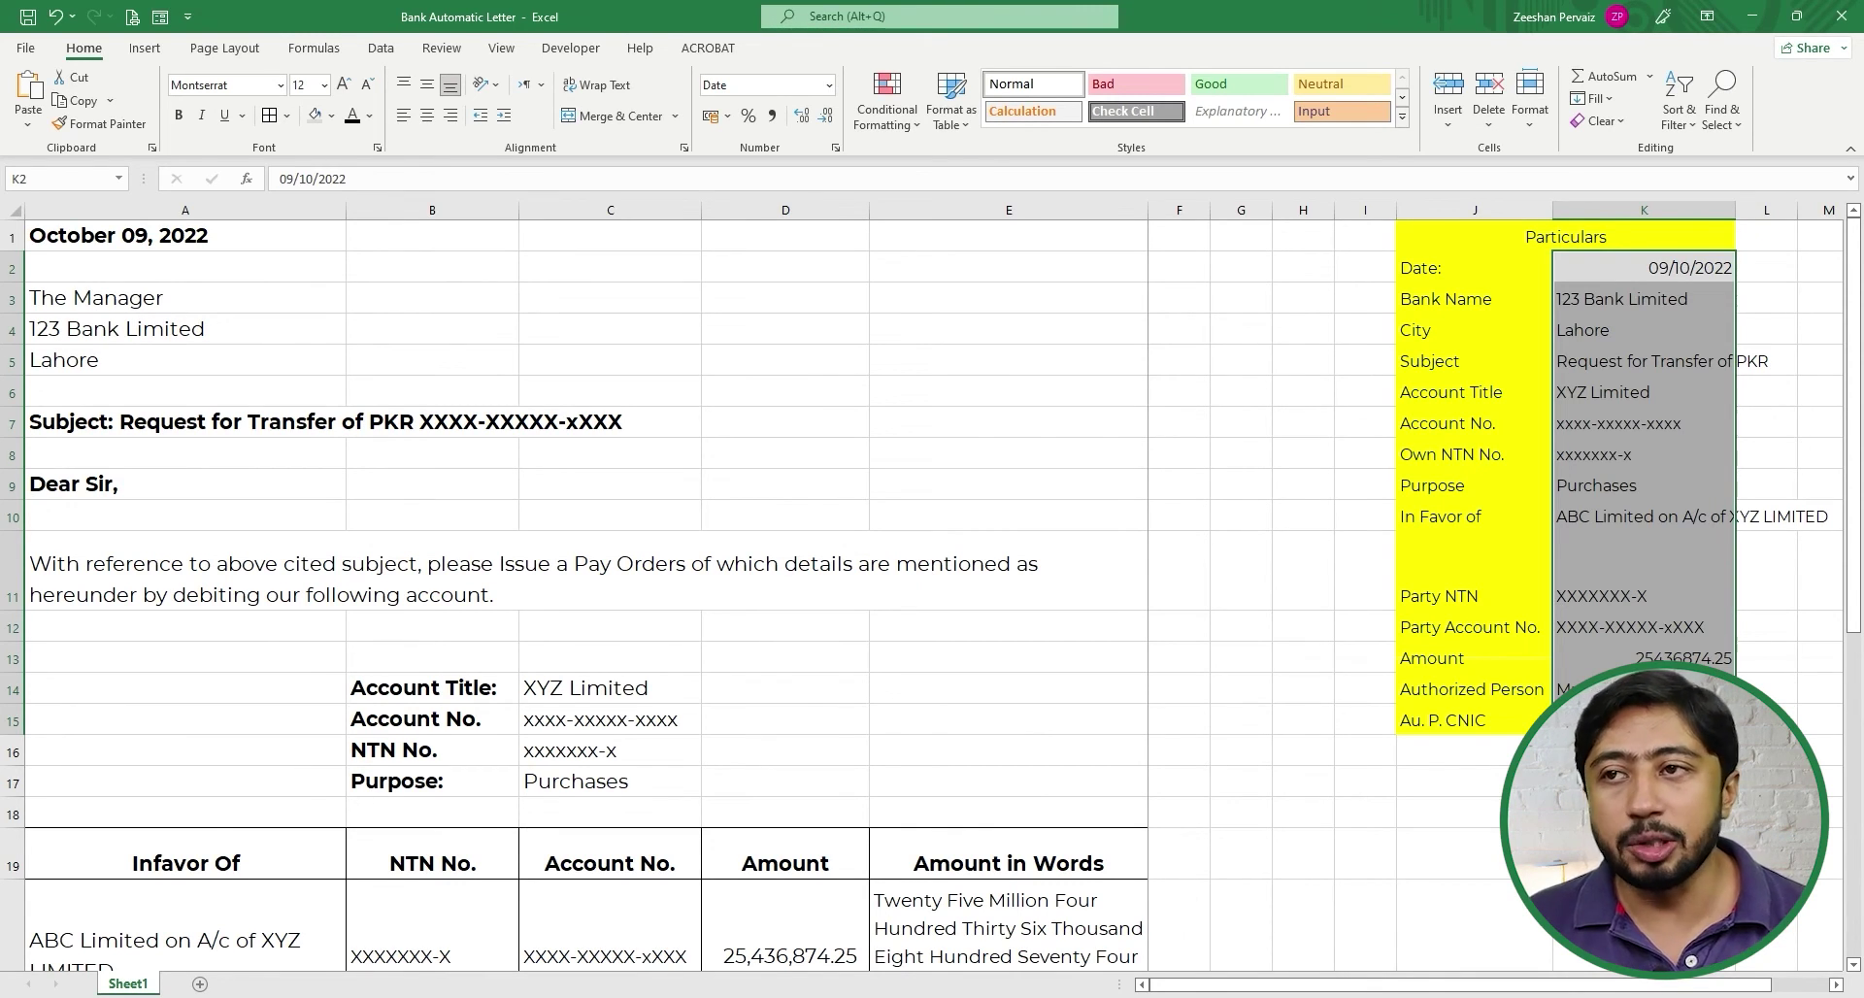
click(1633, 297)
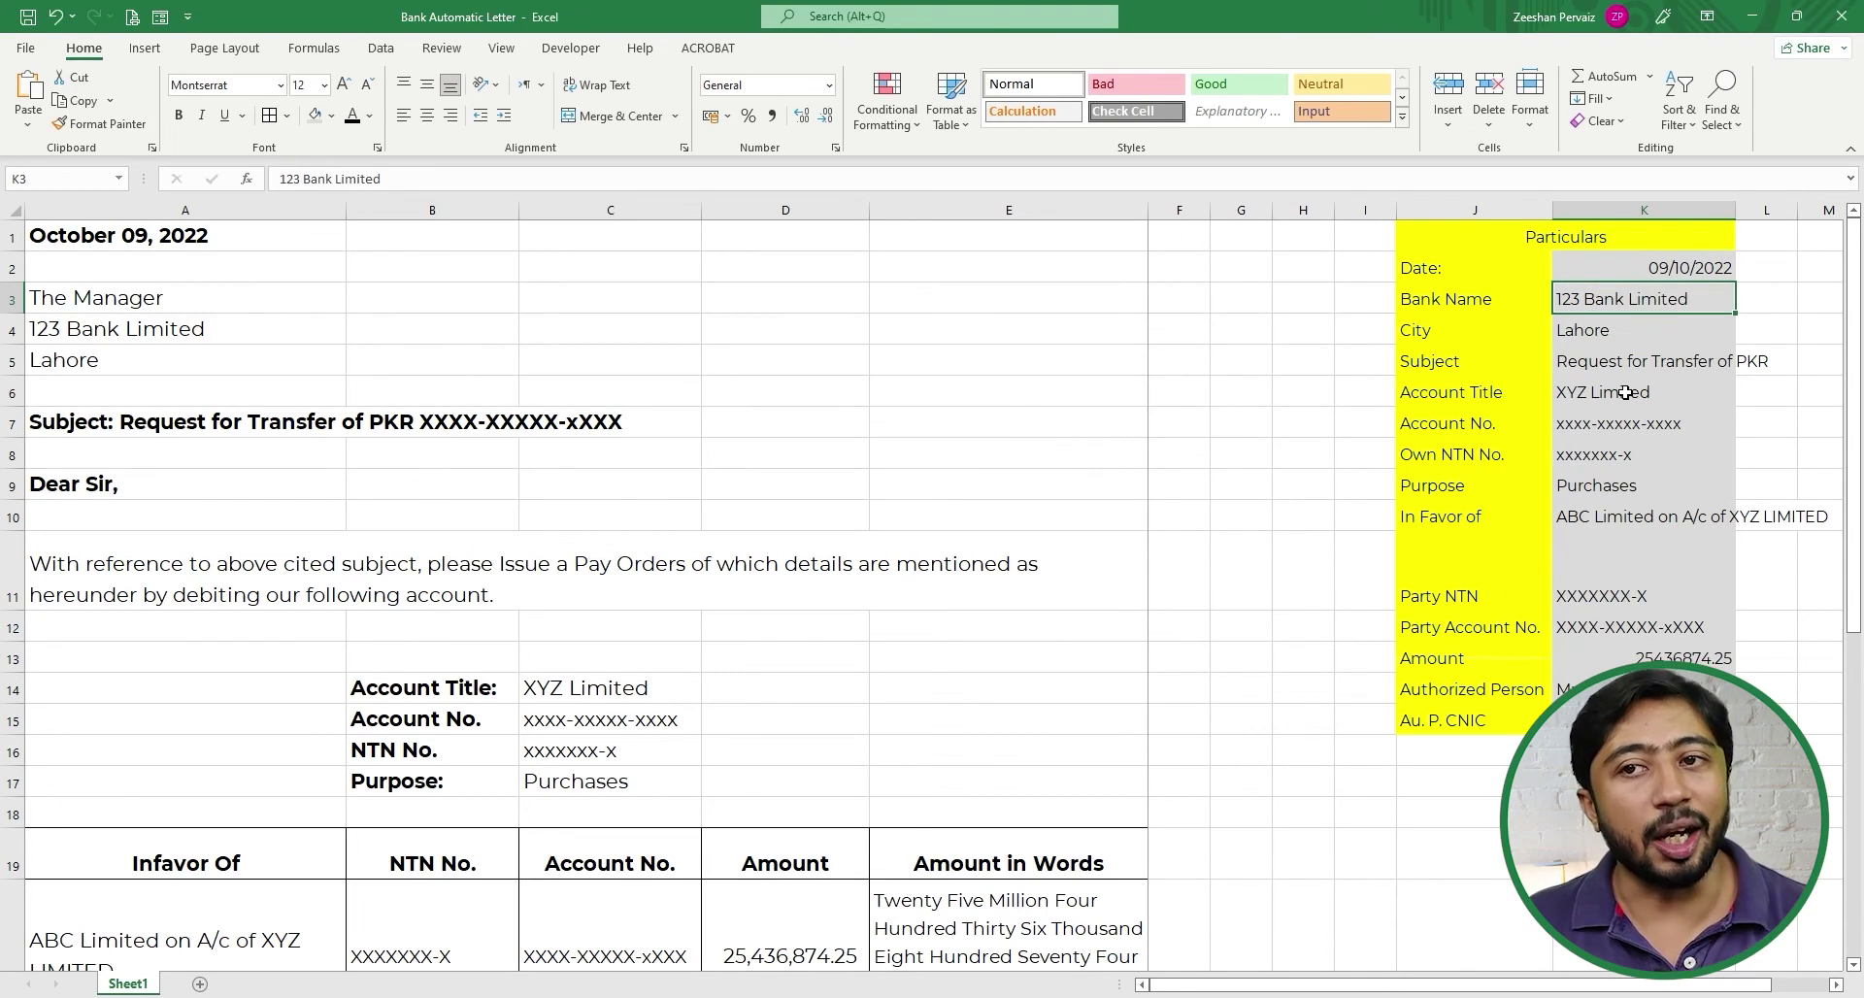
drag(1655, 263, 1650, 721)
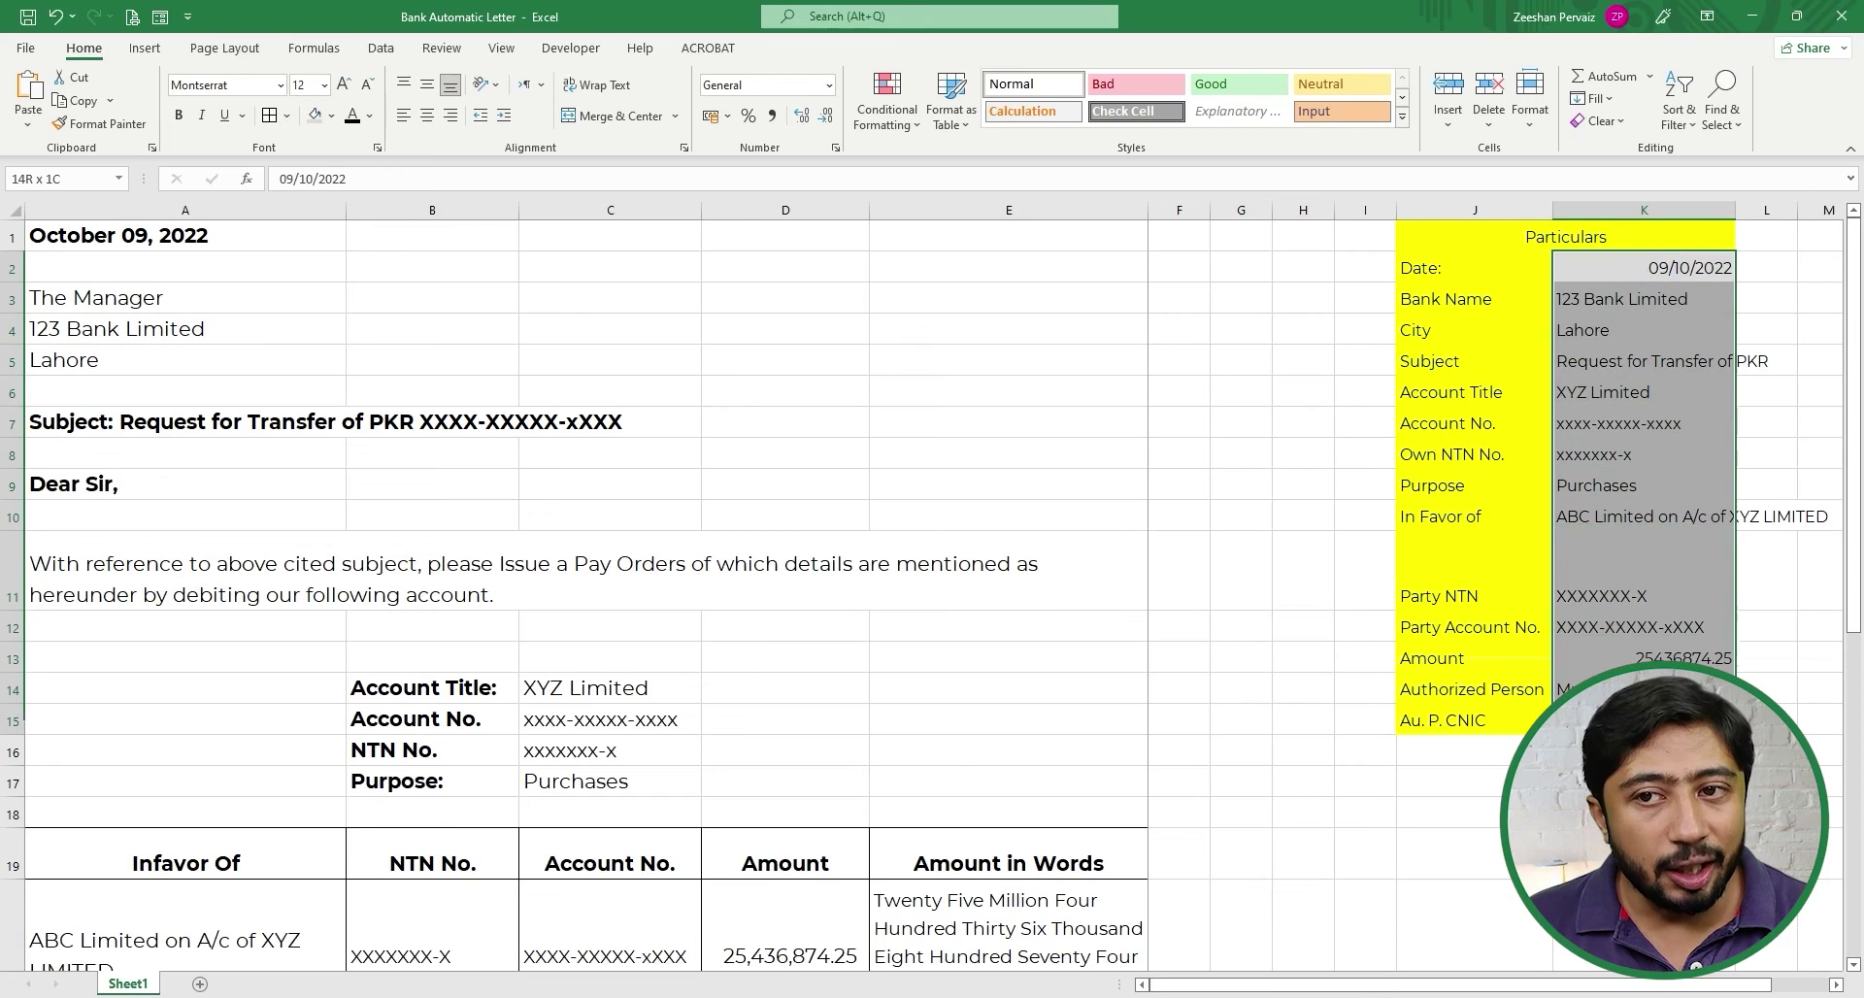
- Clear the Locked option for Particulars cells K2:K15 in Format Cells
right_click(1634, 369)
key(Escape)
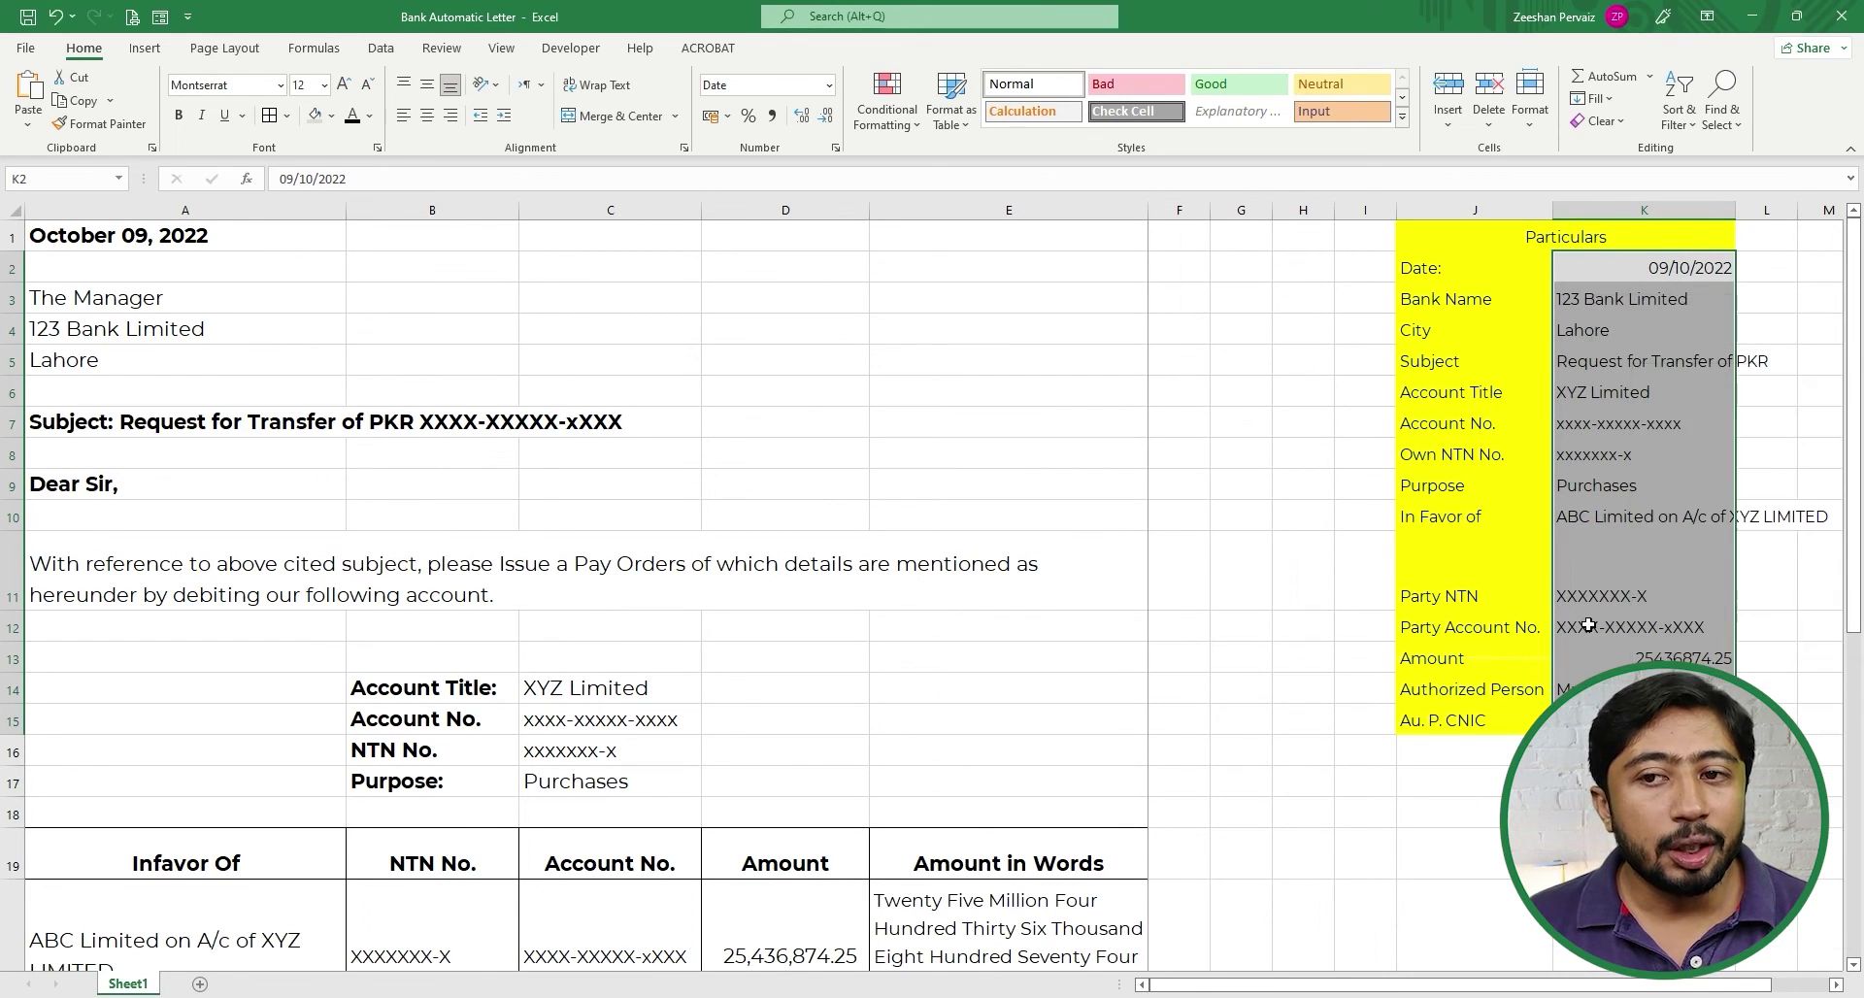
key(ctrl+1)
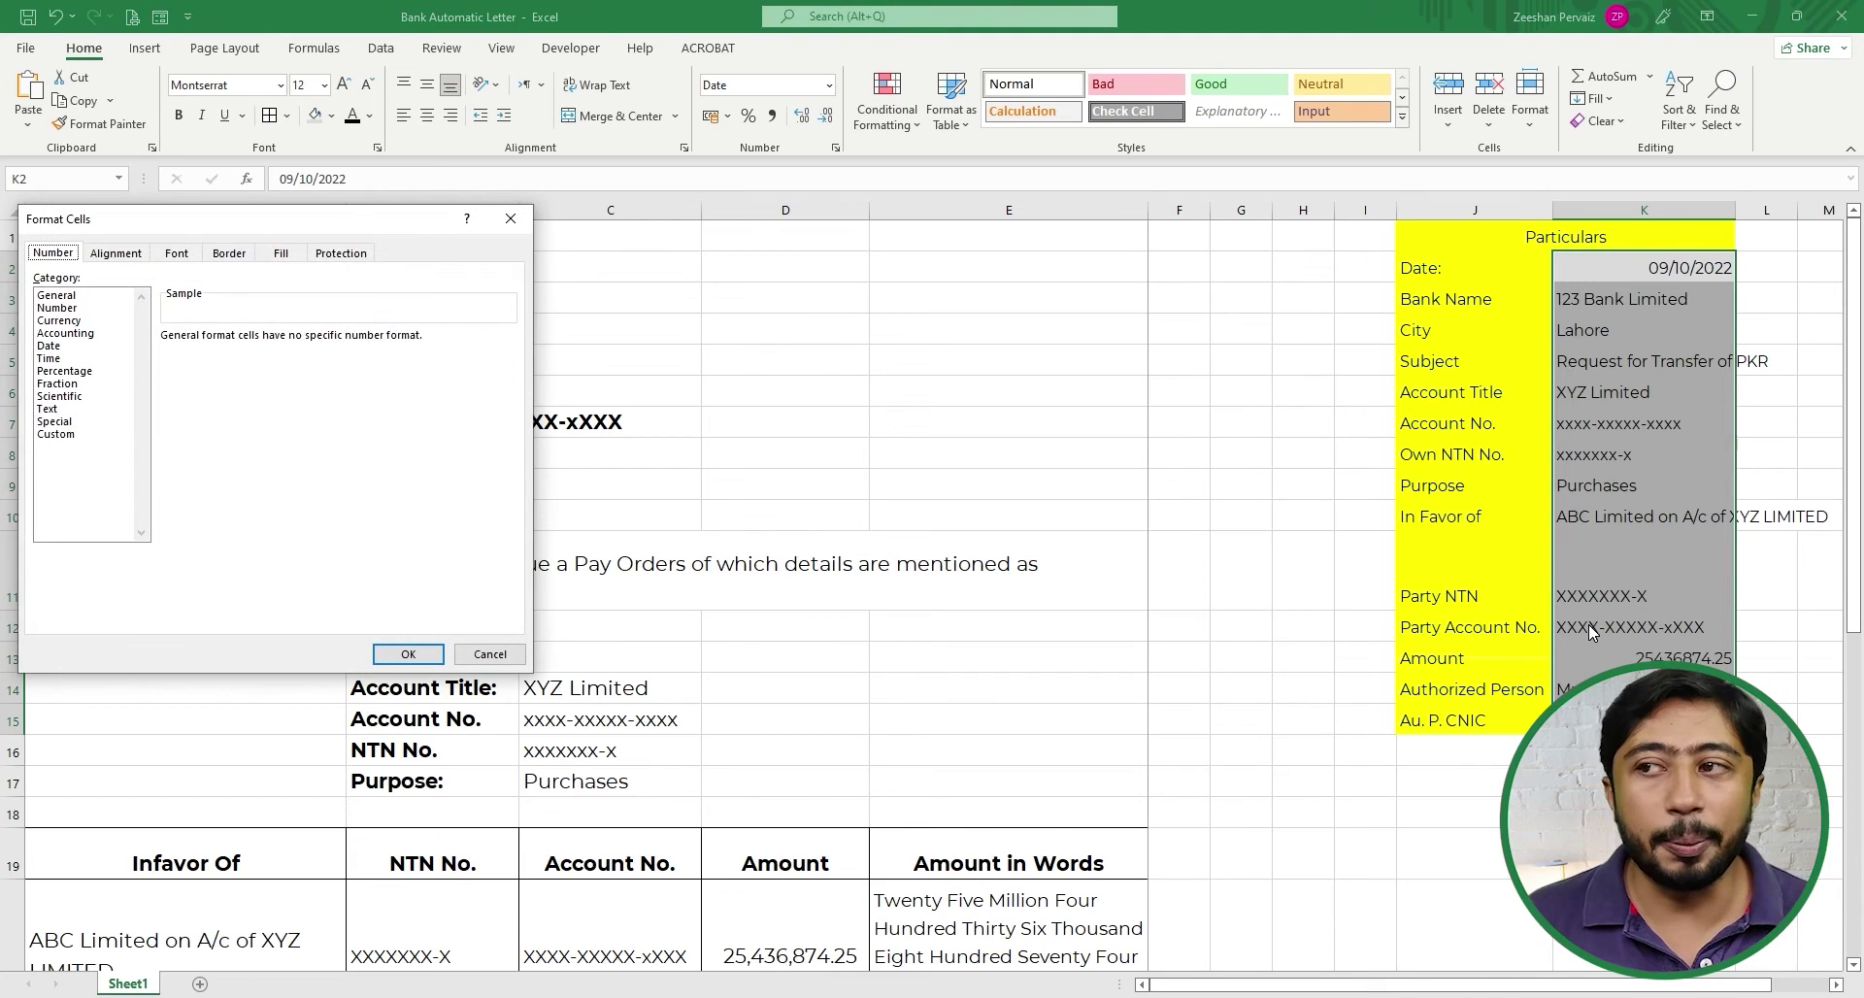
drag(359, 226, 990, 299)
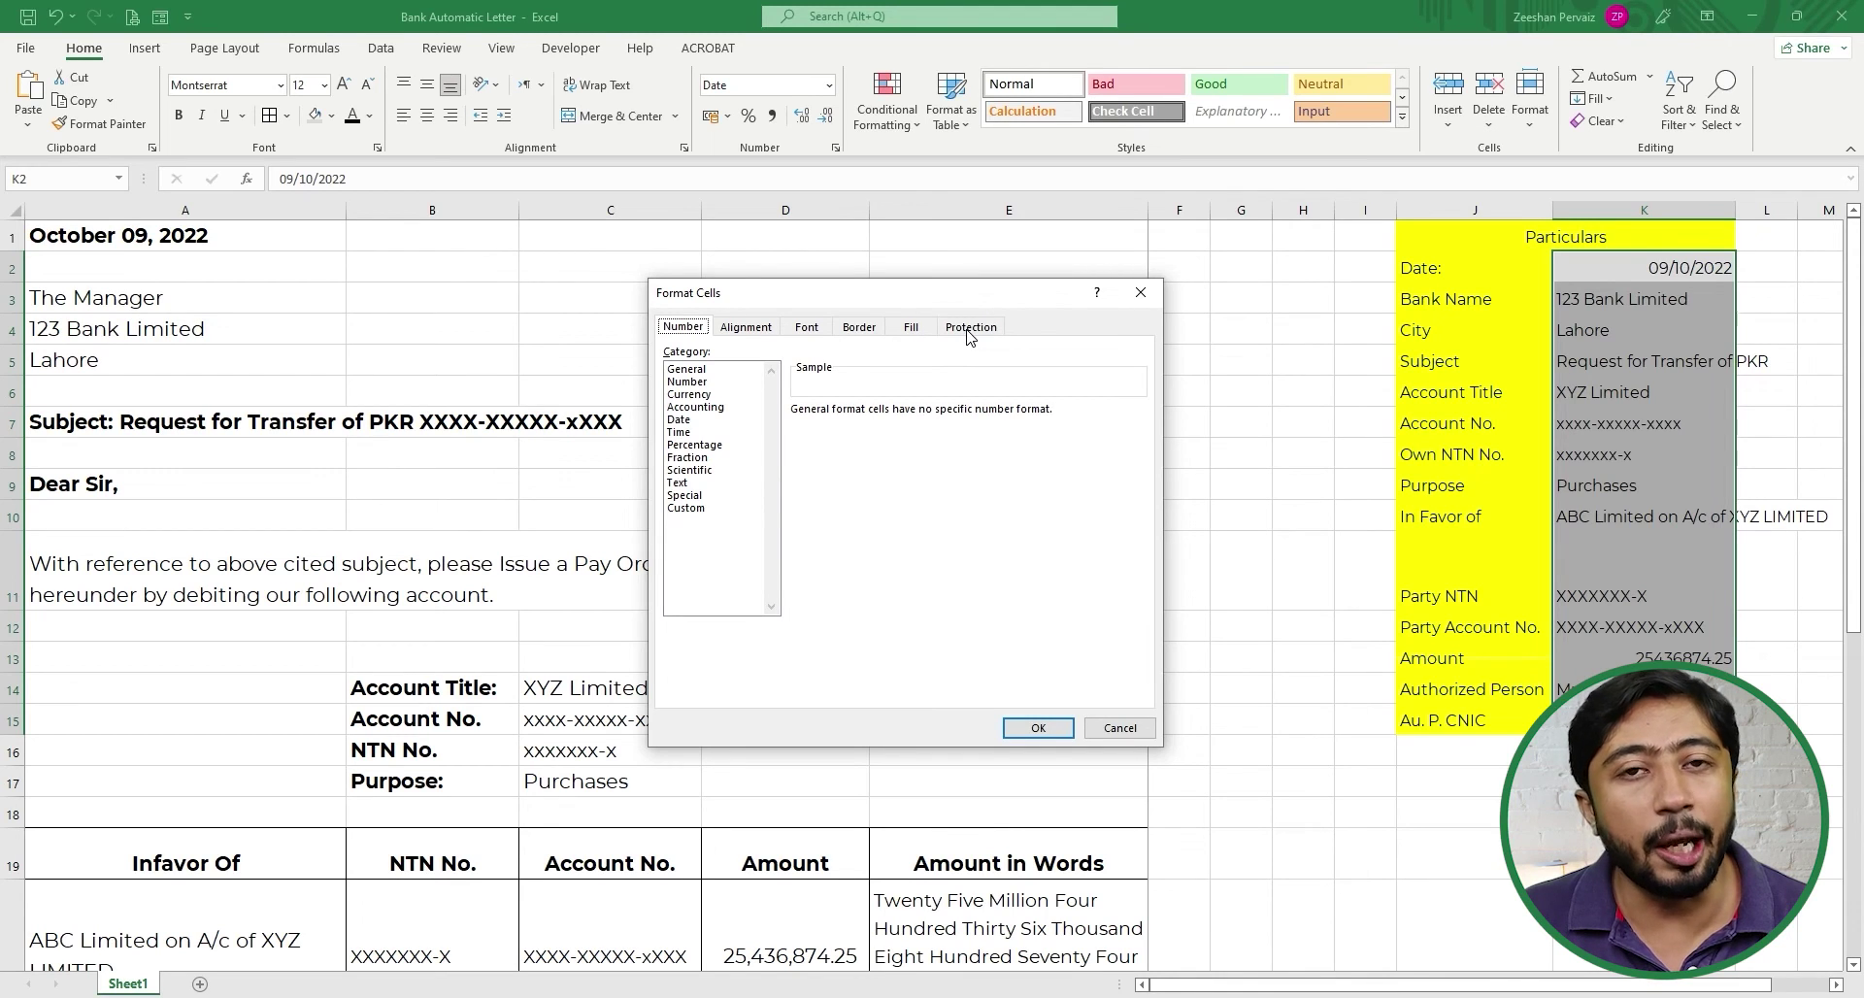
click(967, 330)
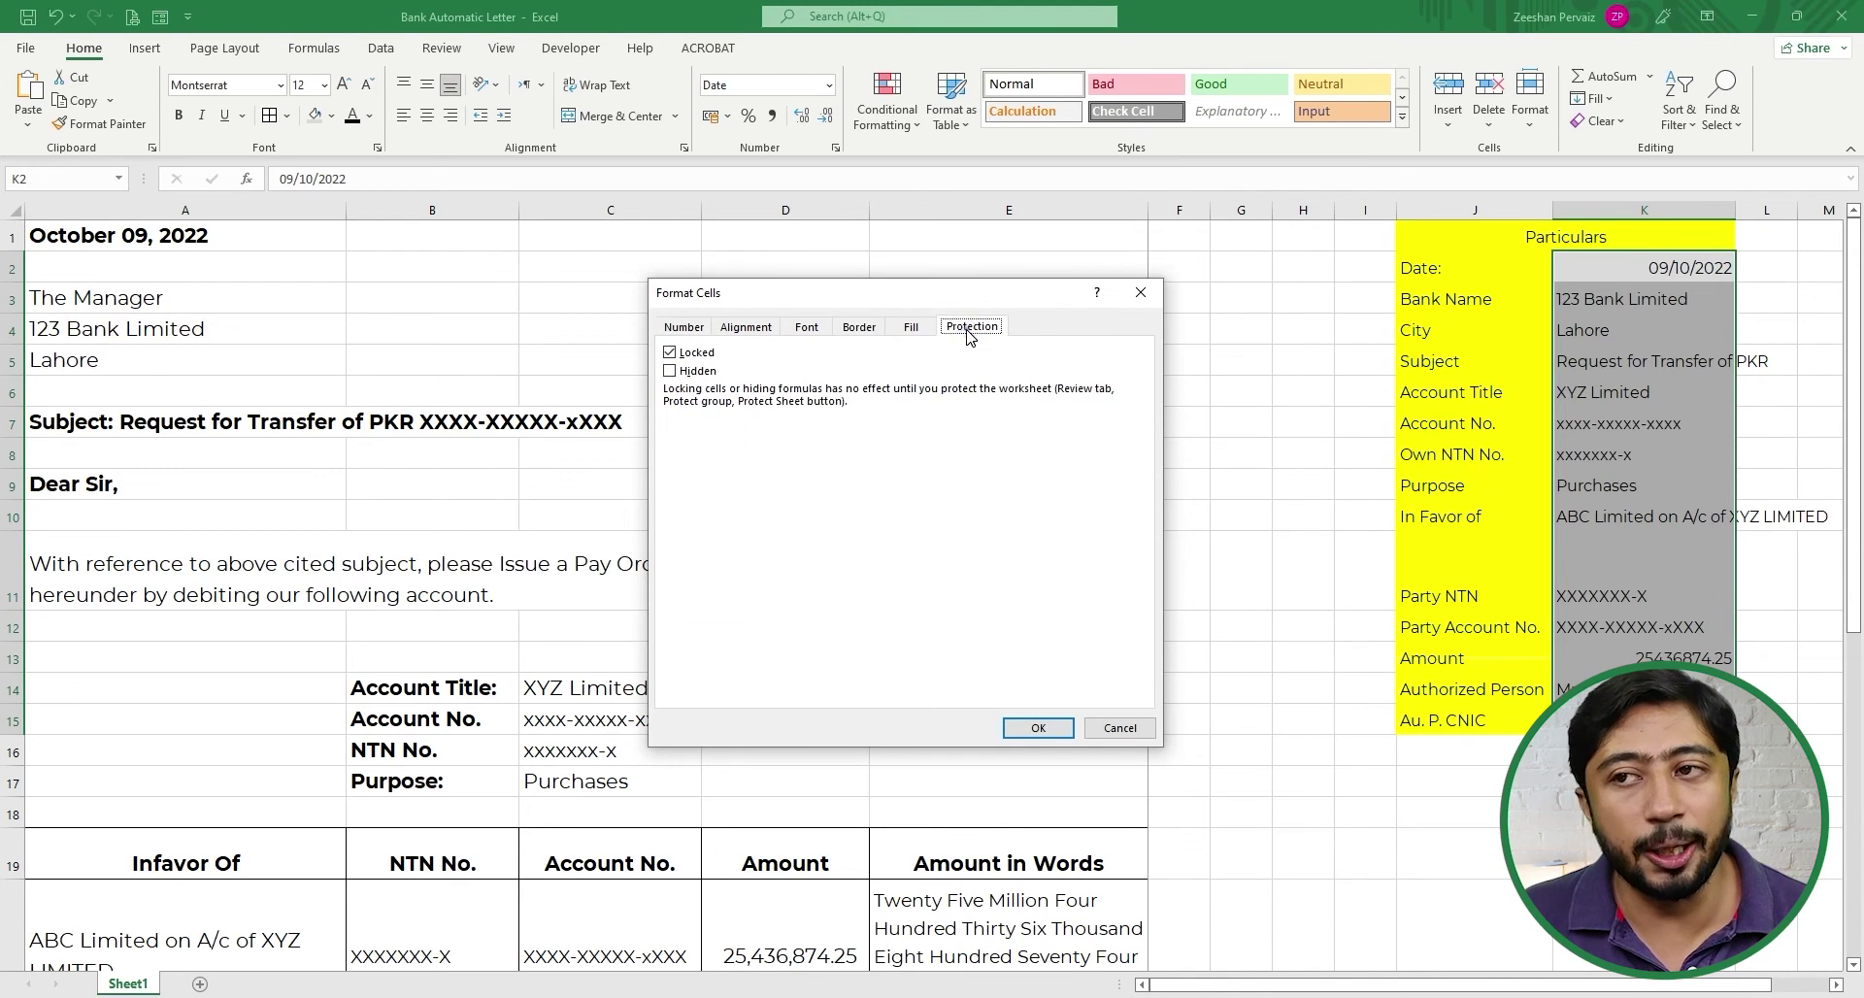
click(670, 352)
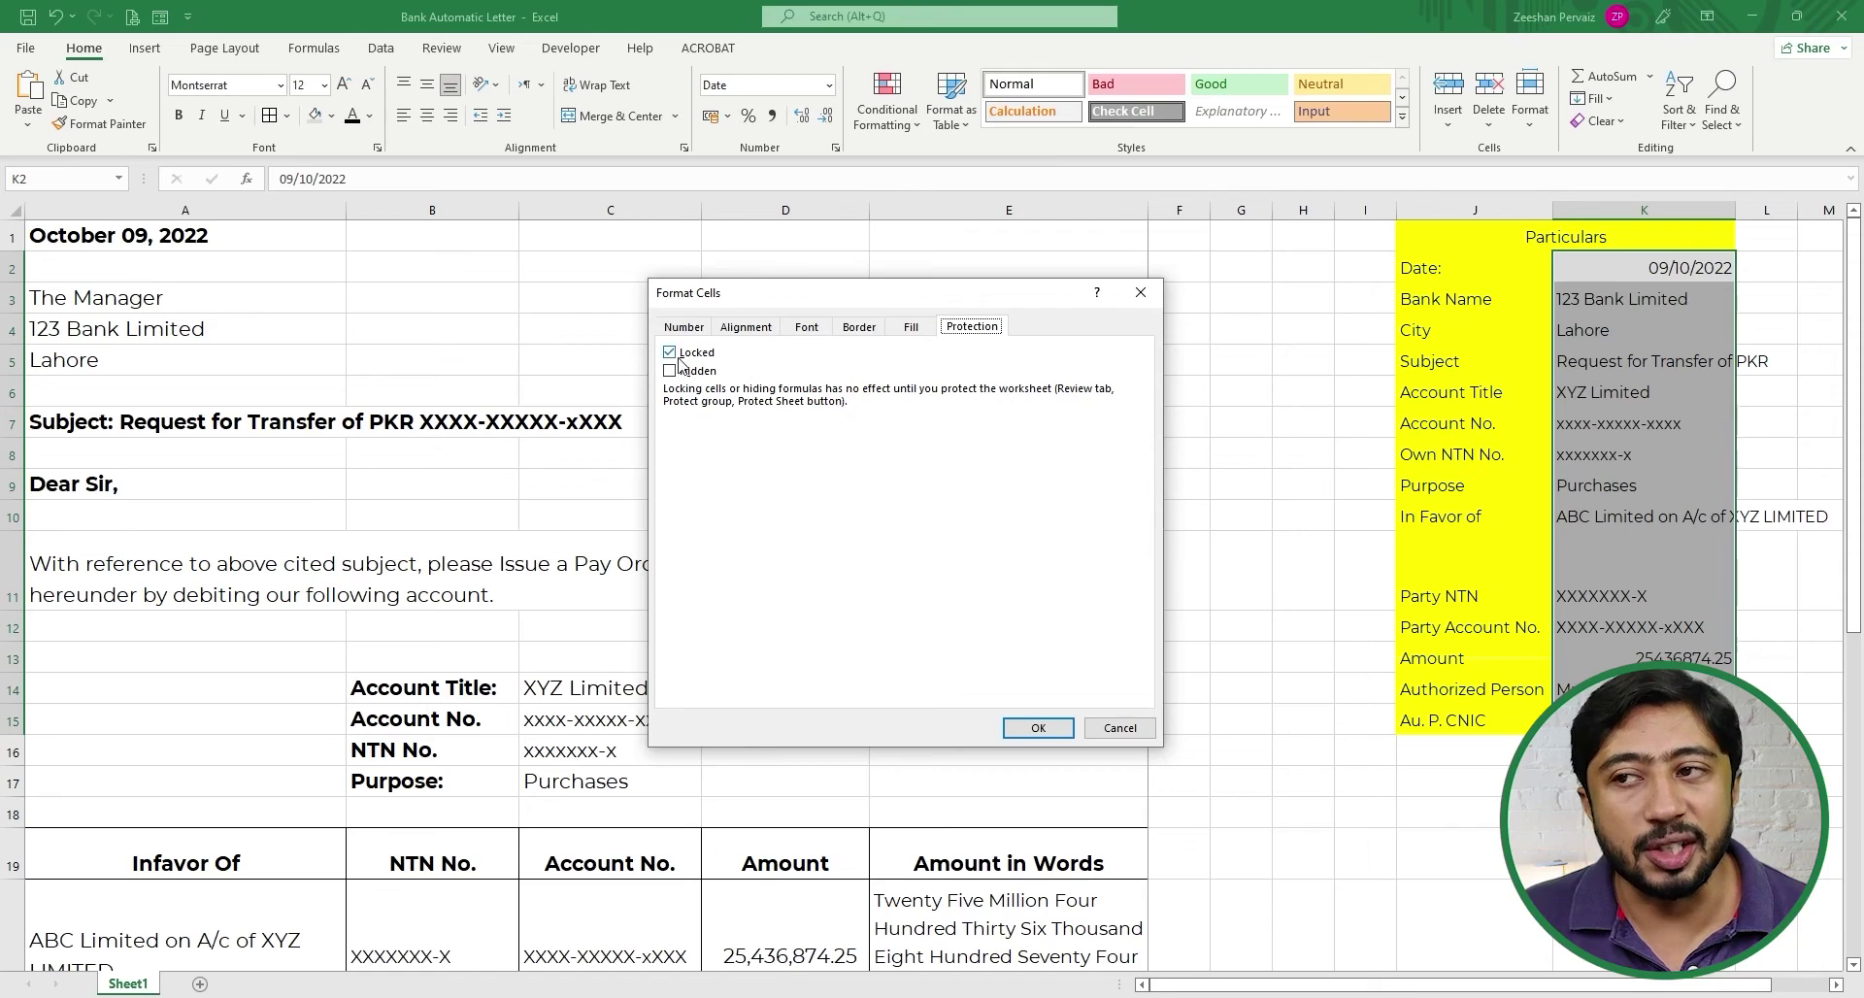
click(1038, 728)
click(1195, 742)
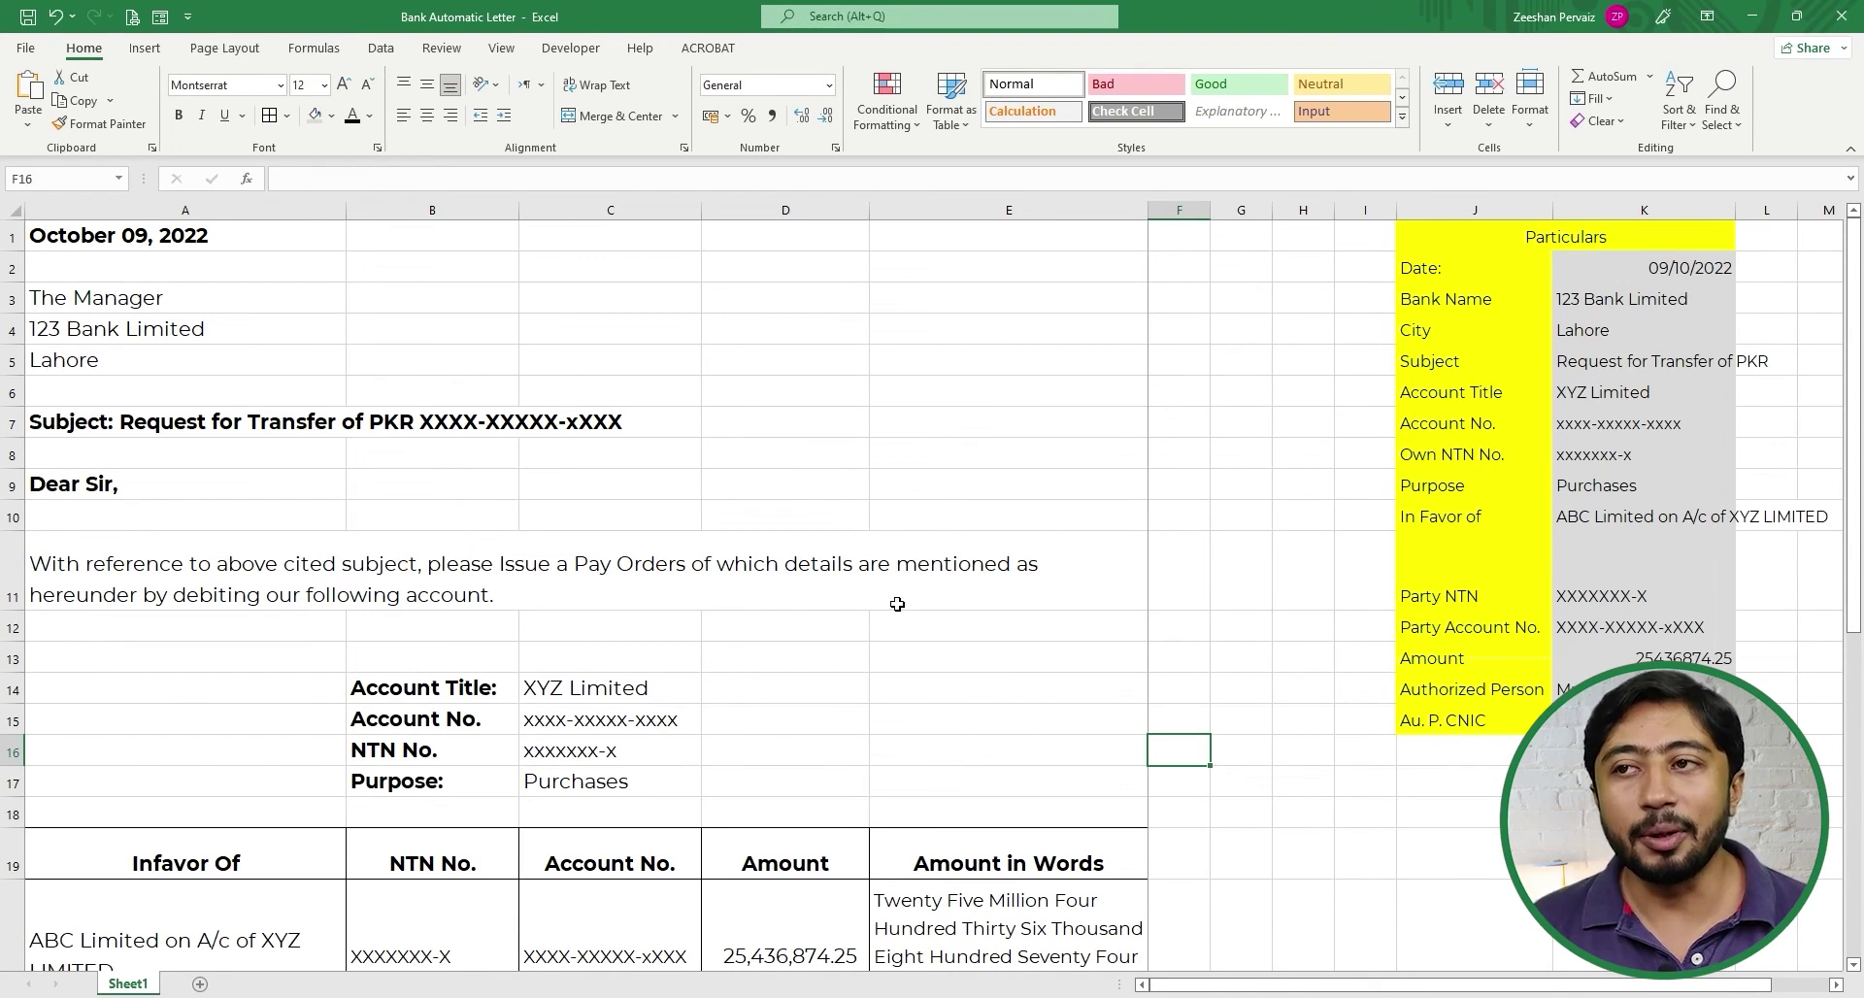
- Protect the sheet with a password, allowing Format cells, Format columns and Format rows
click(441, 49)
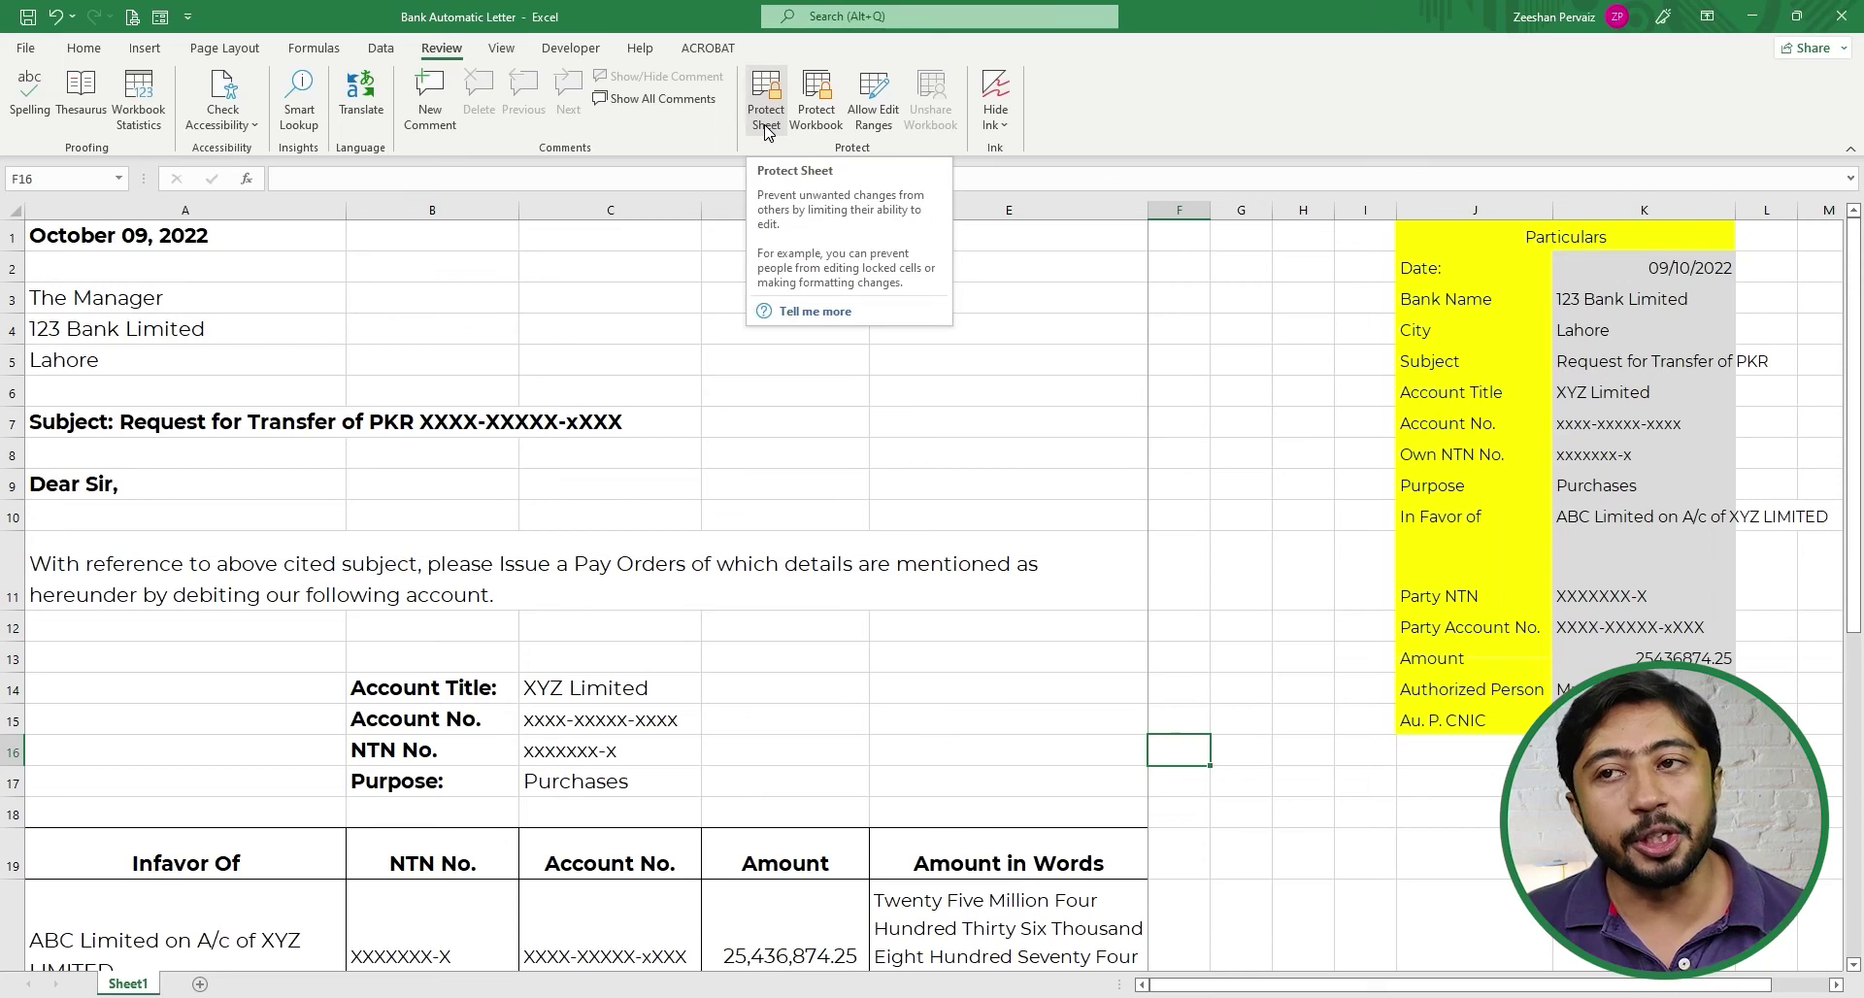
click(767, 89)
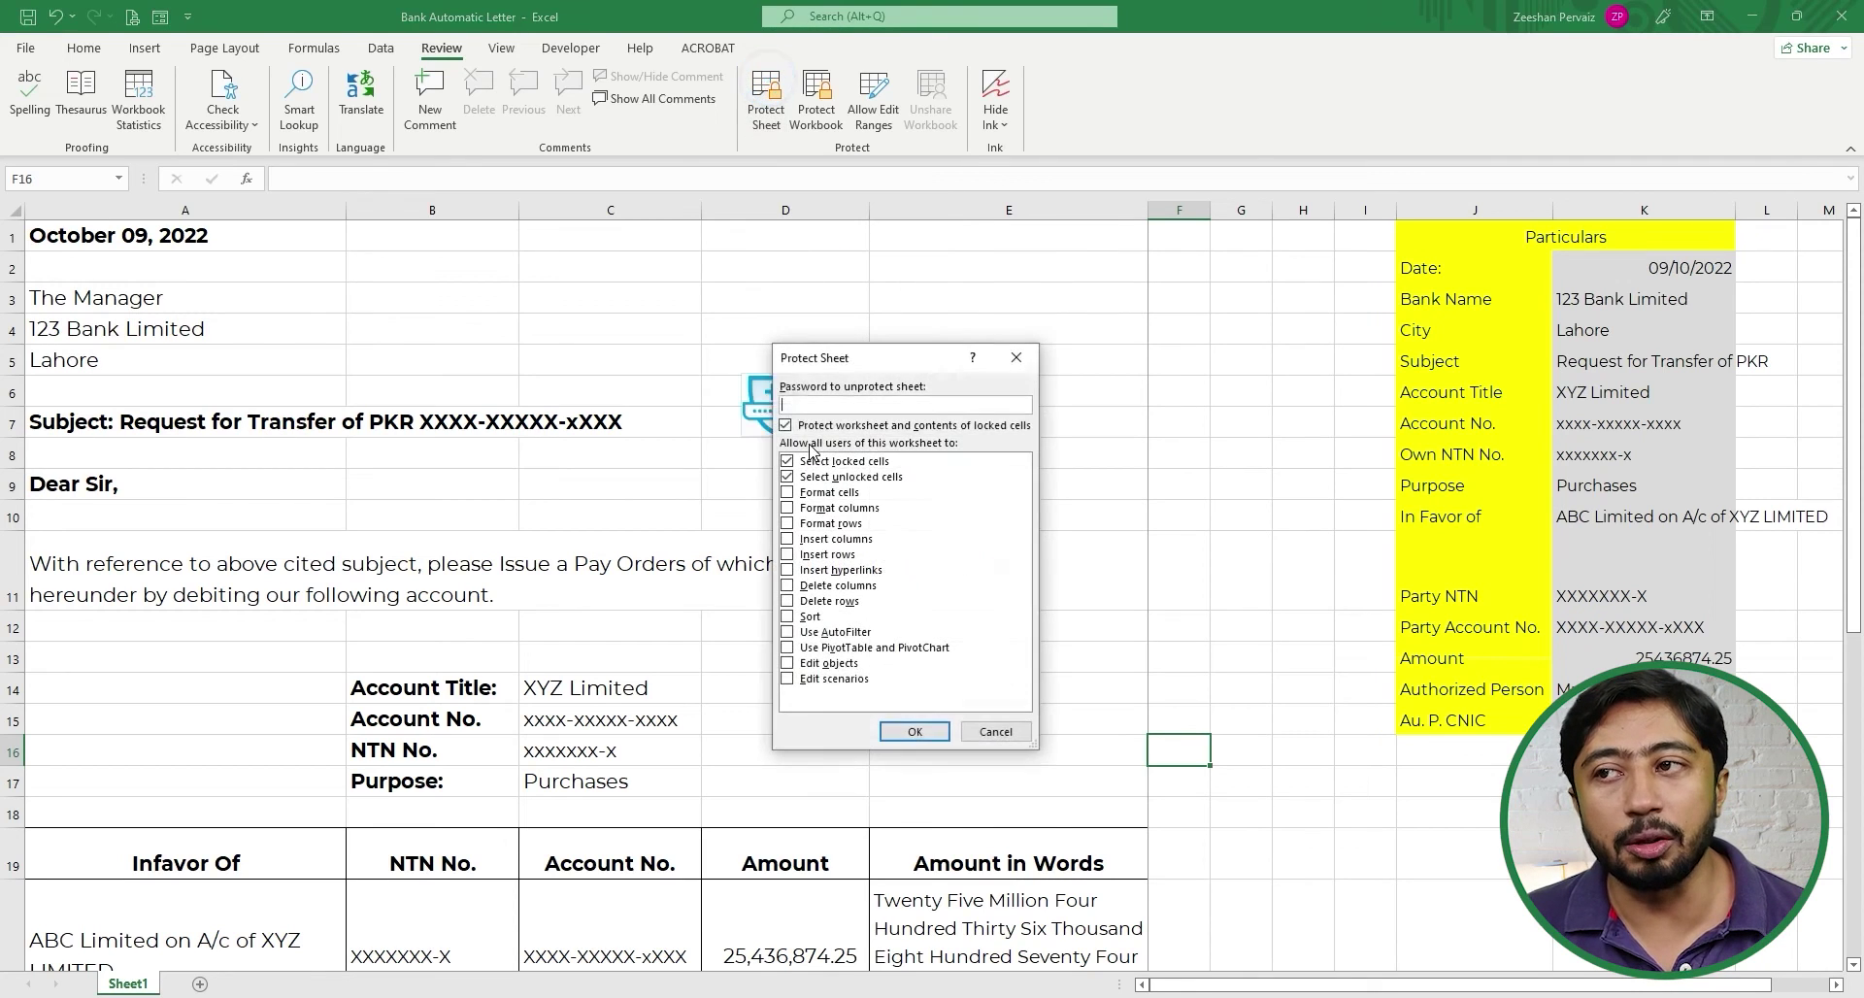
click(900, 359)
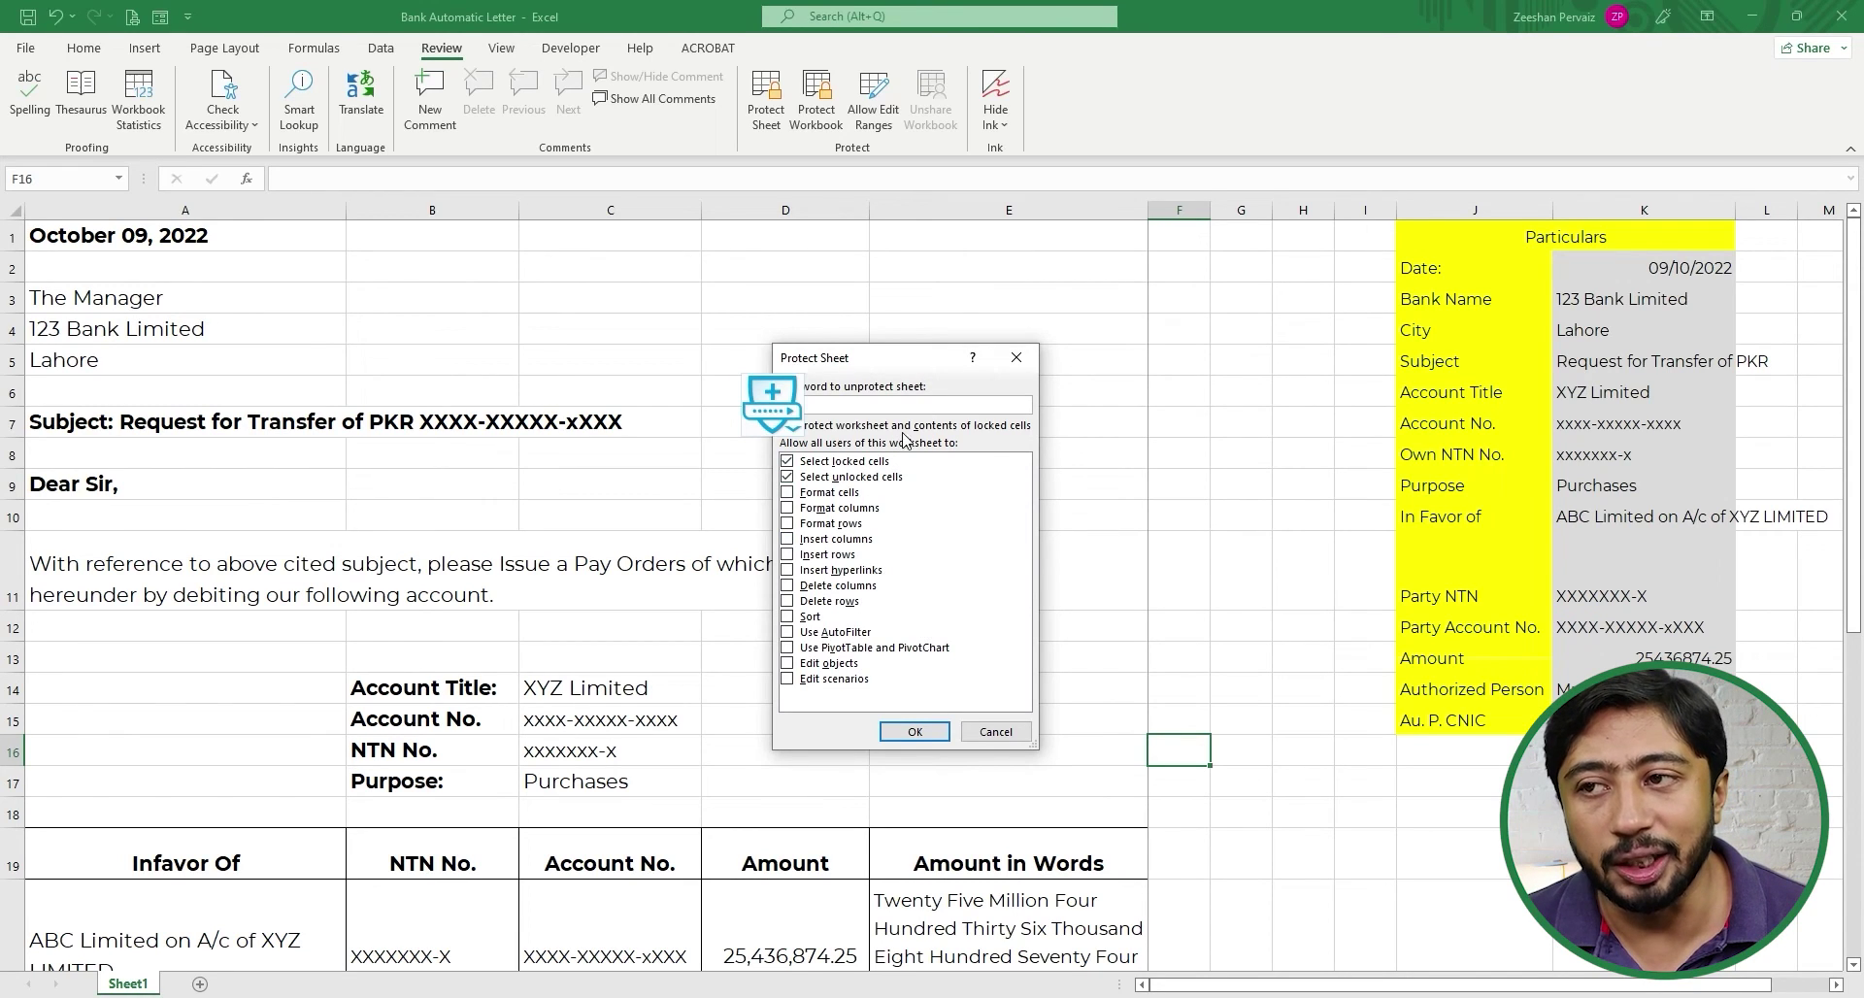
click(905, 401)
click(778, 396)
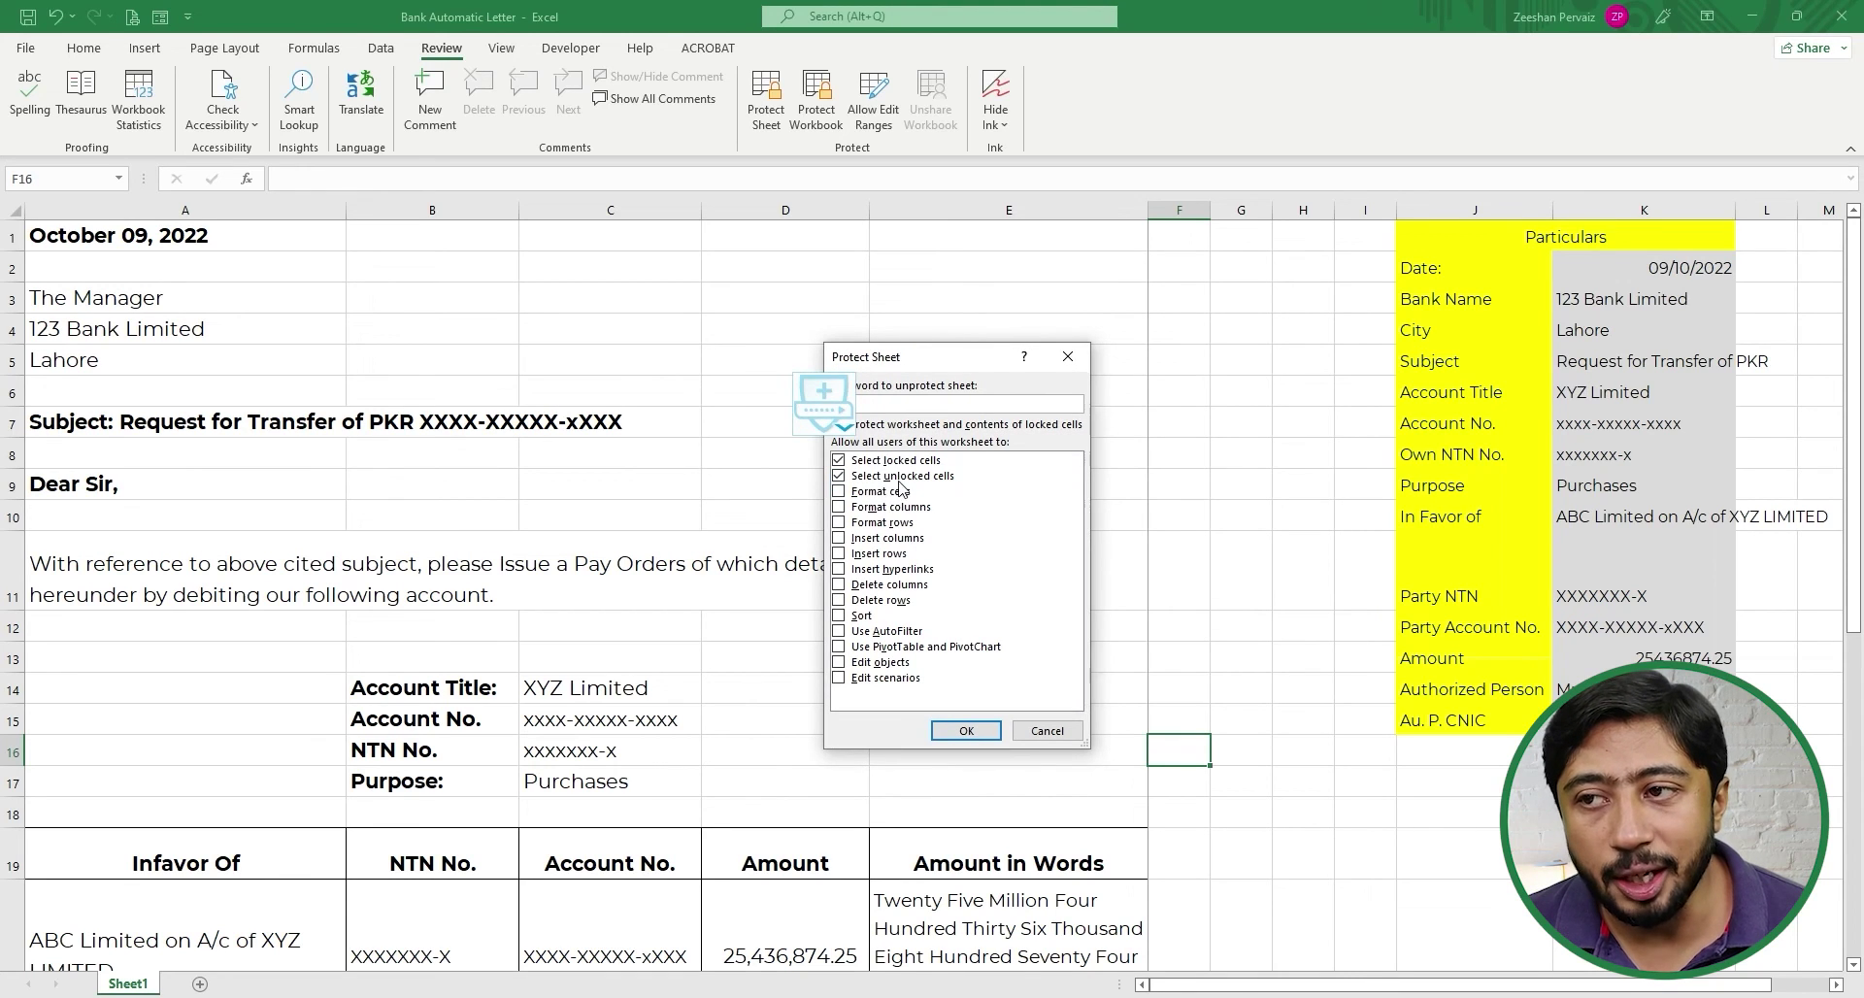
click(1176, 393)
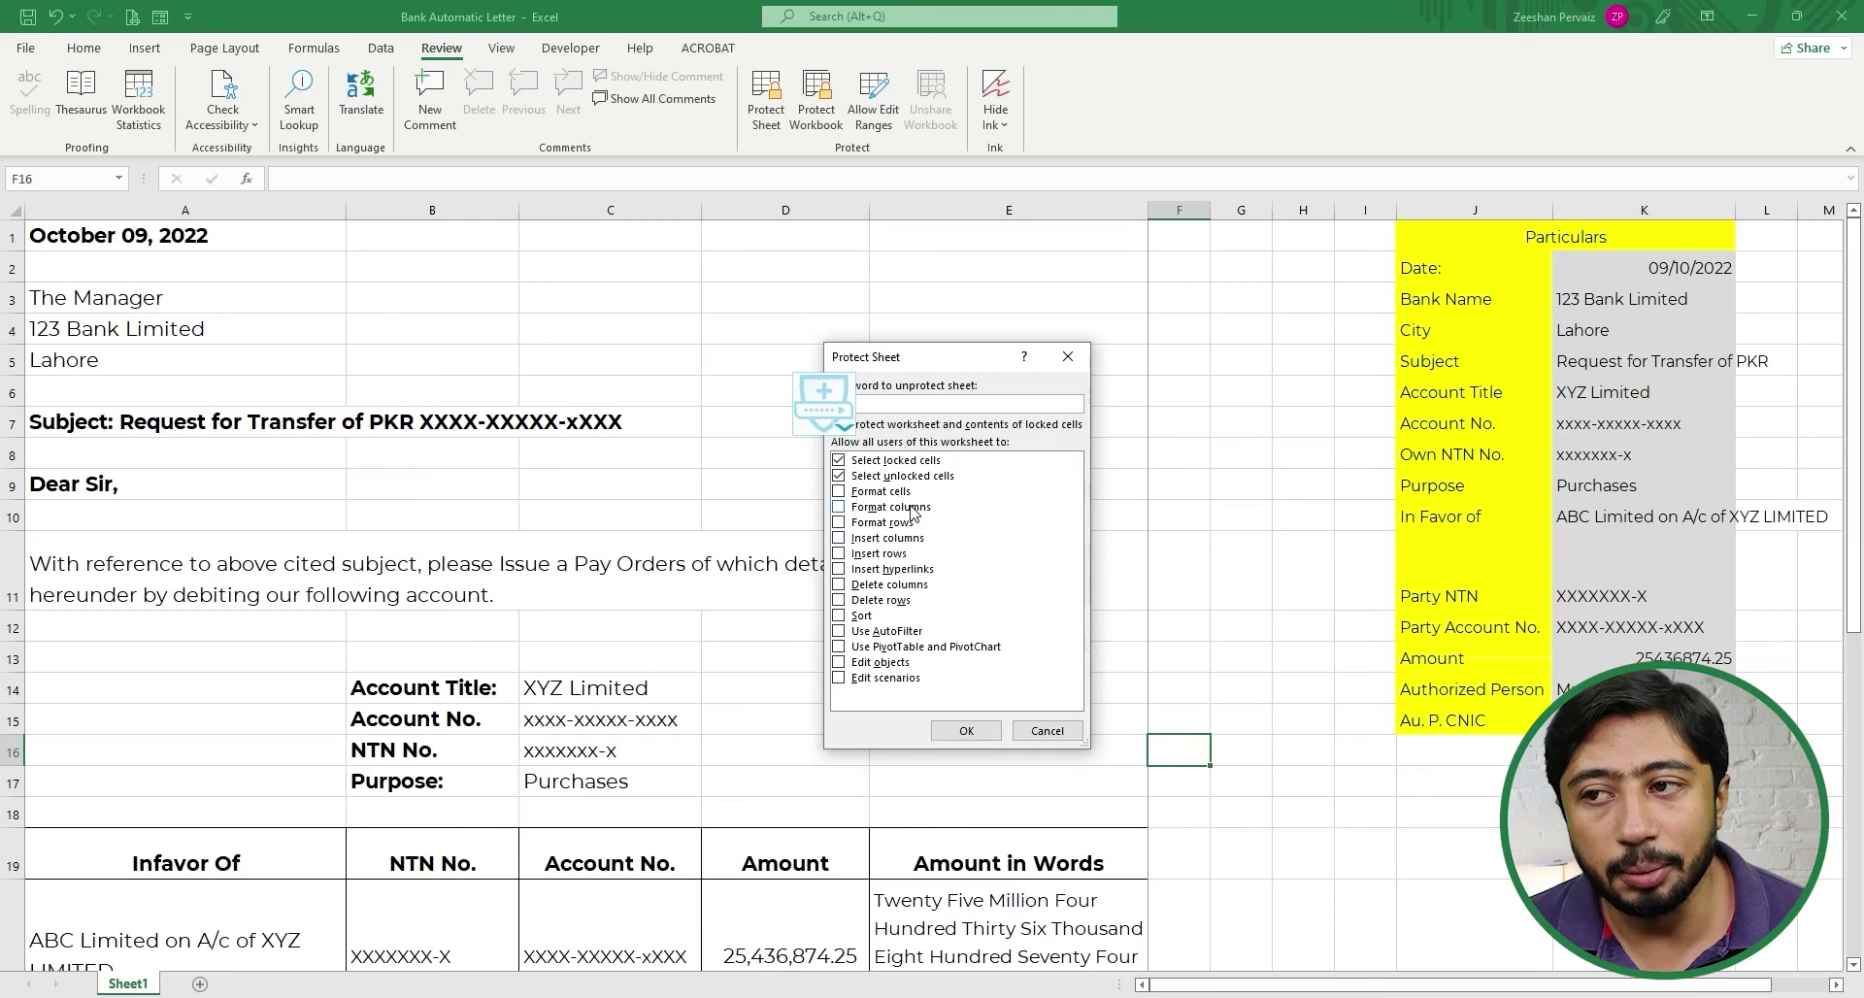
click(839, 493)
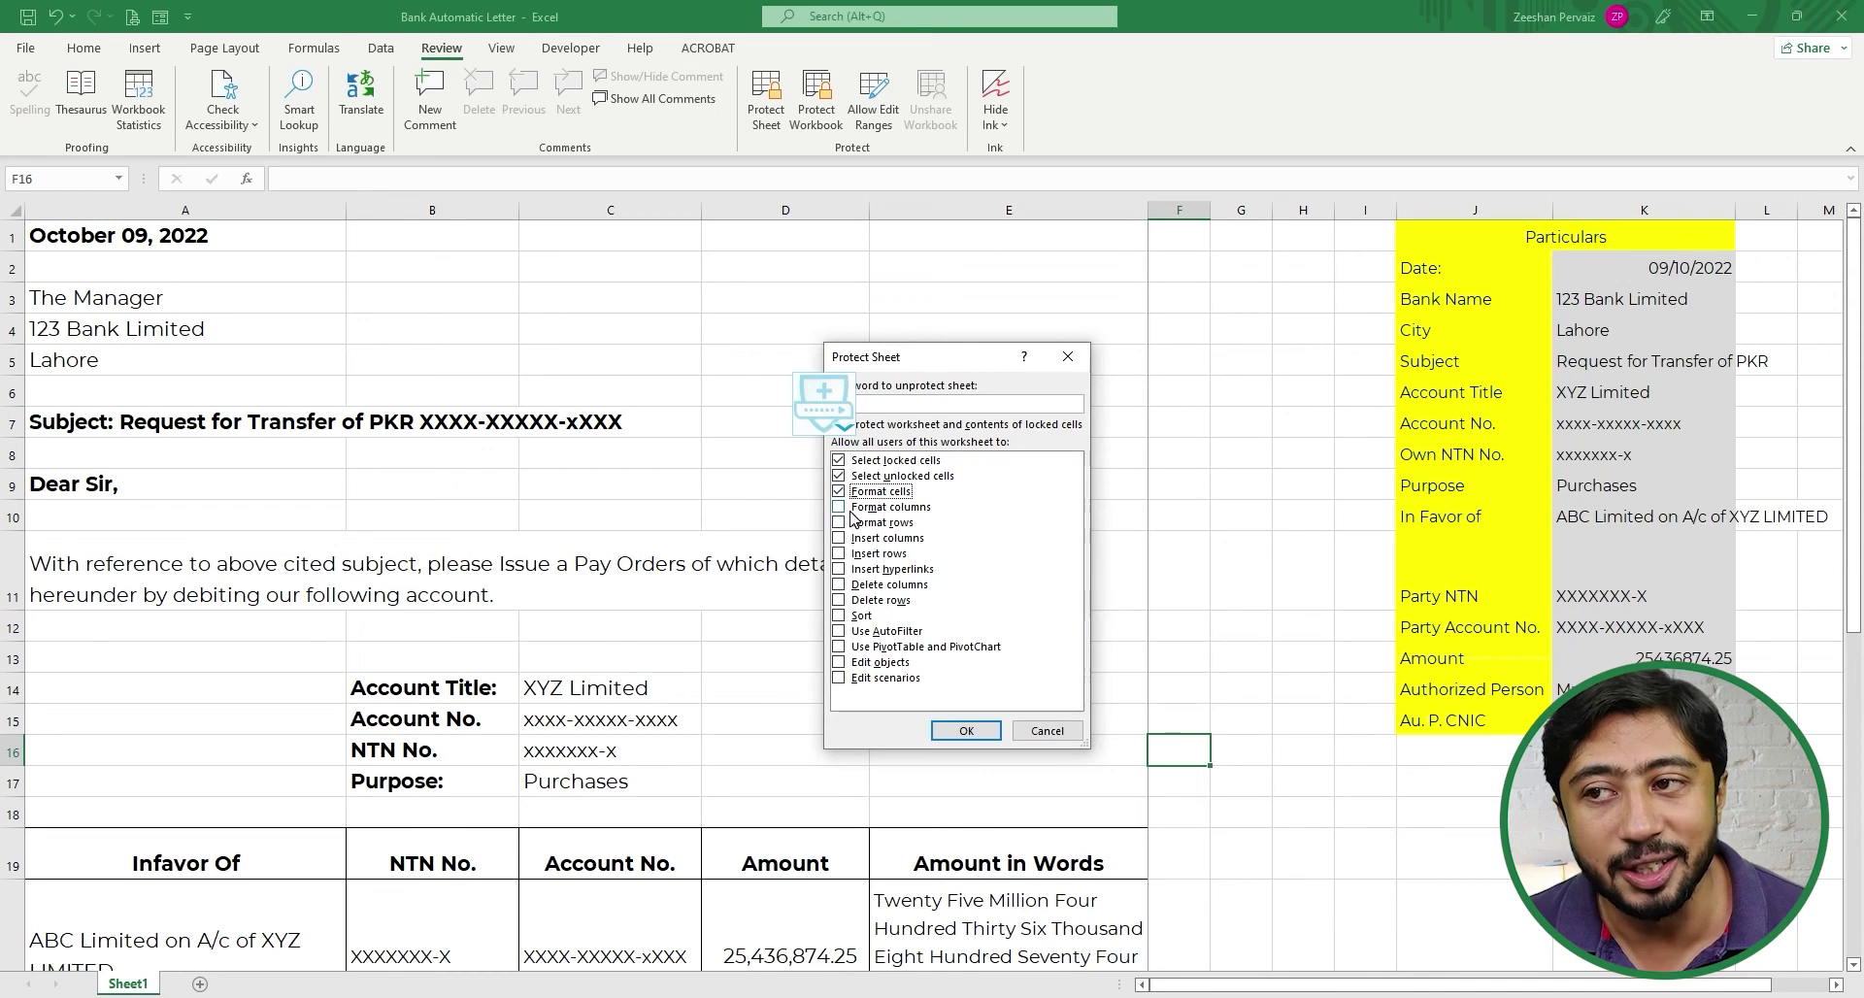
click(846, 508)
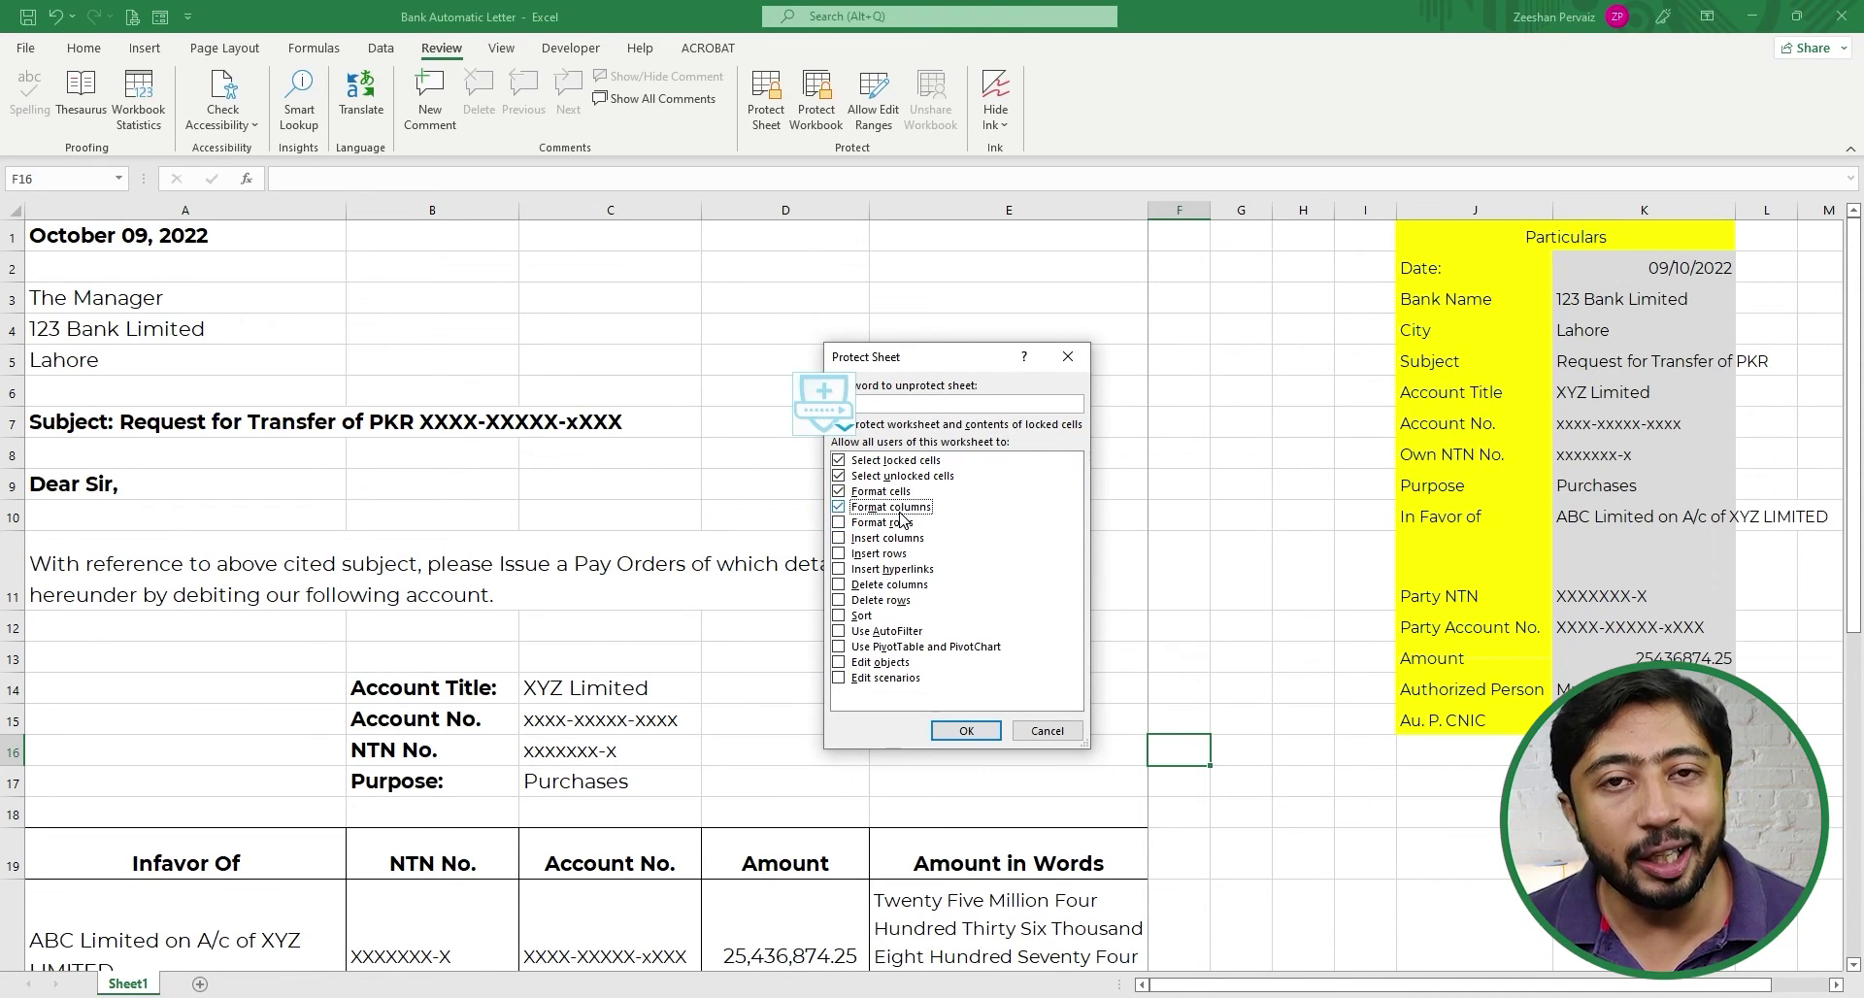
click(841, 523)
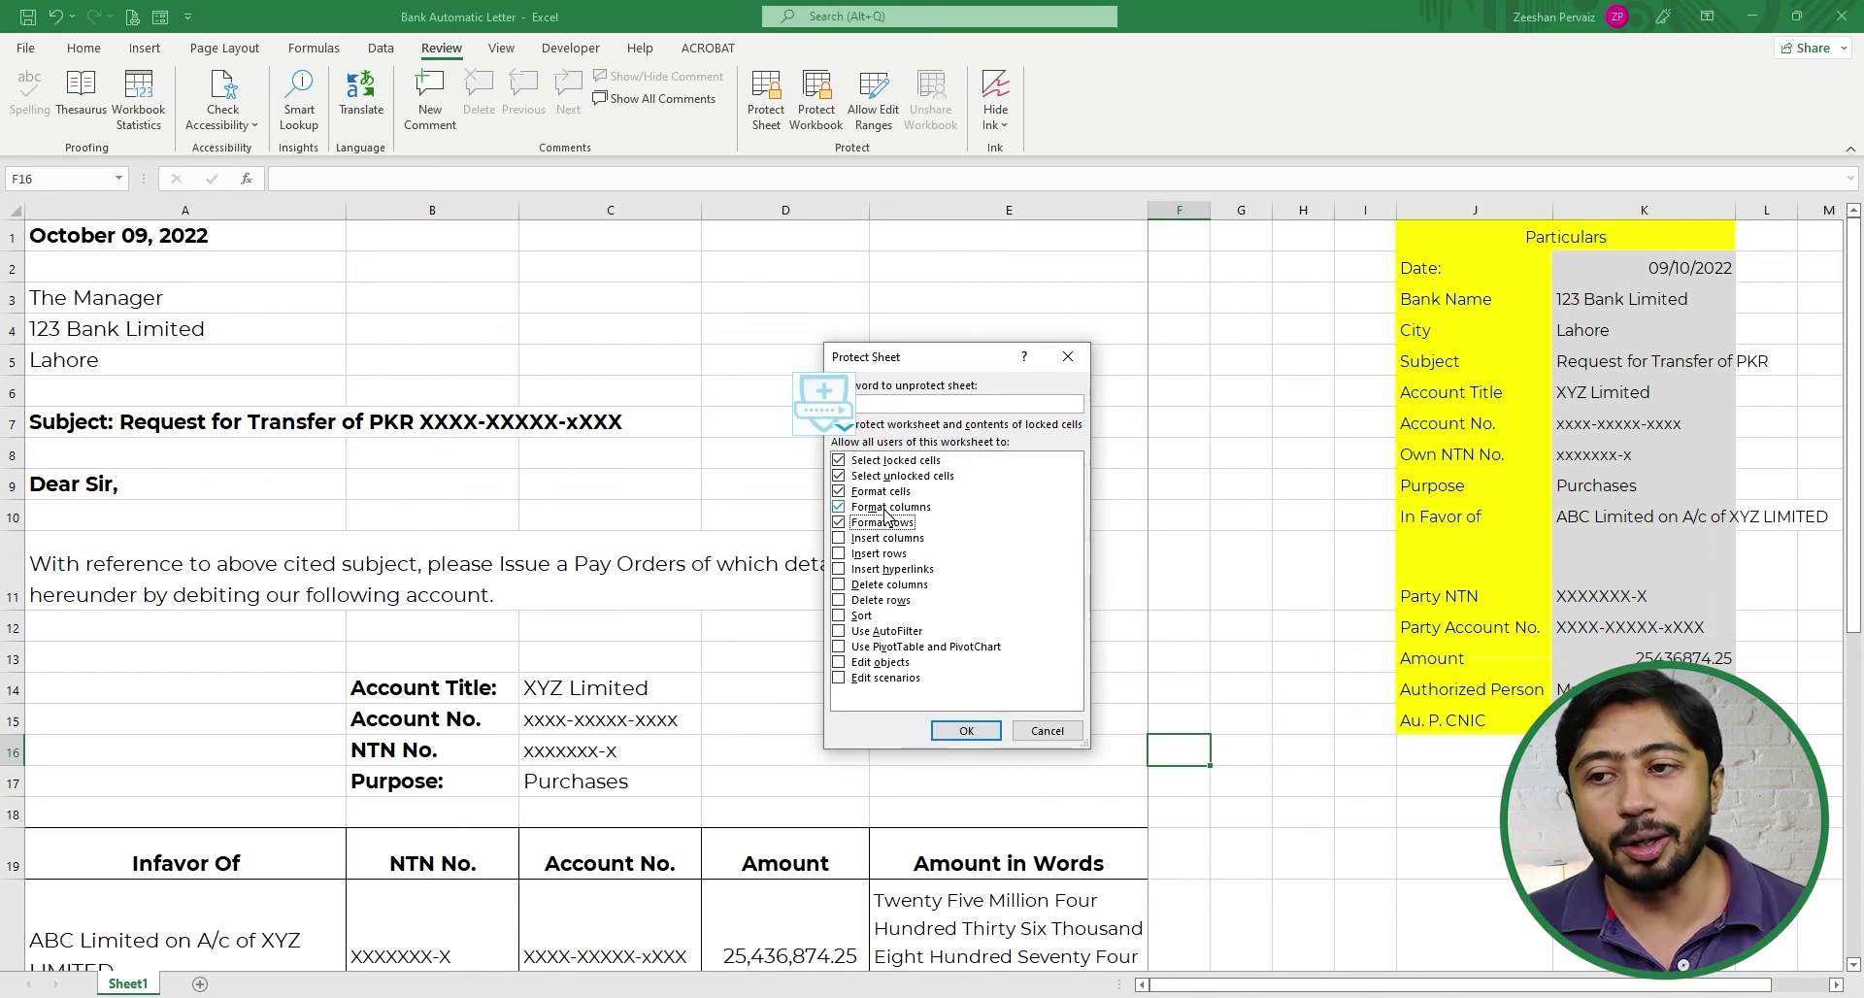
click(931, 403)
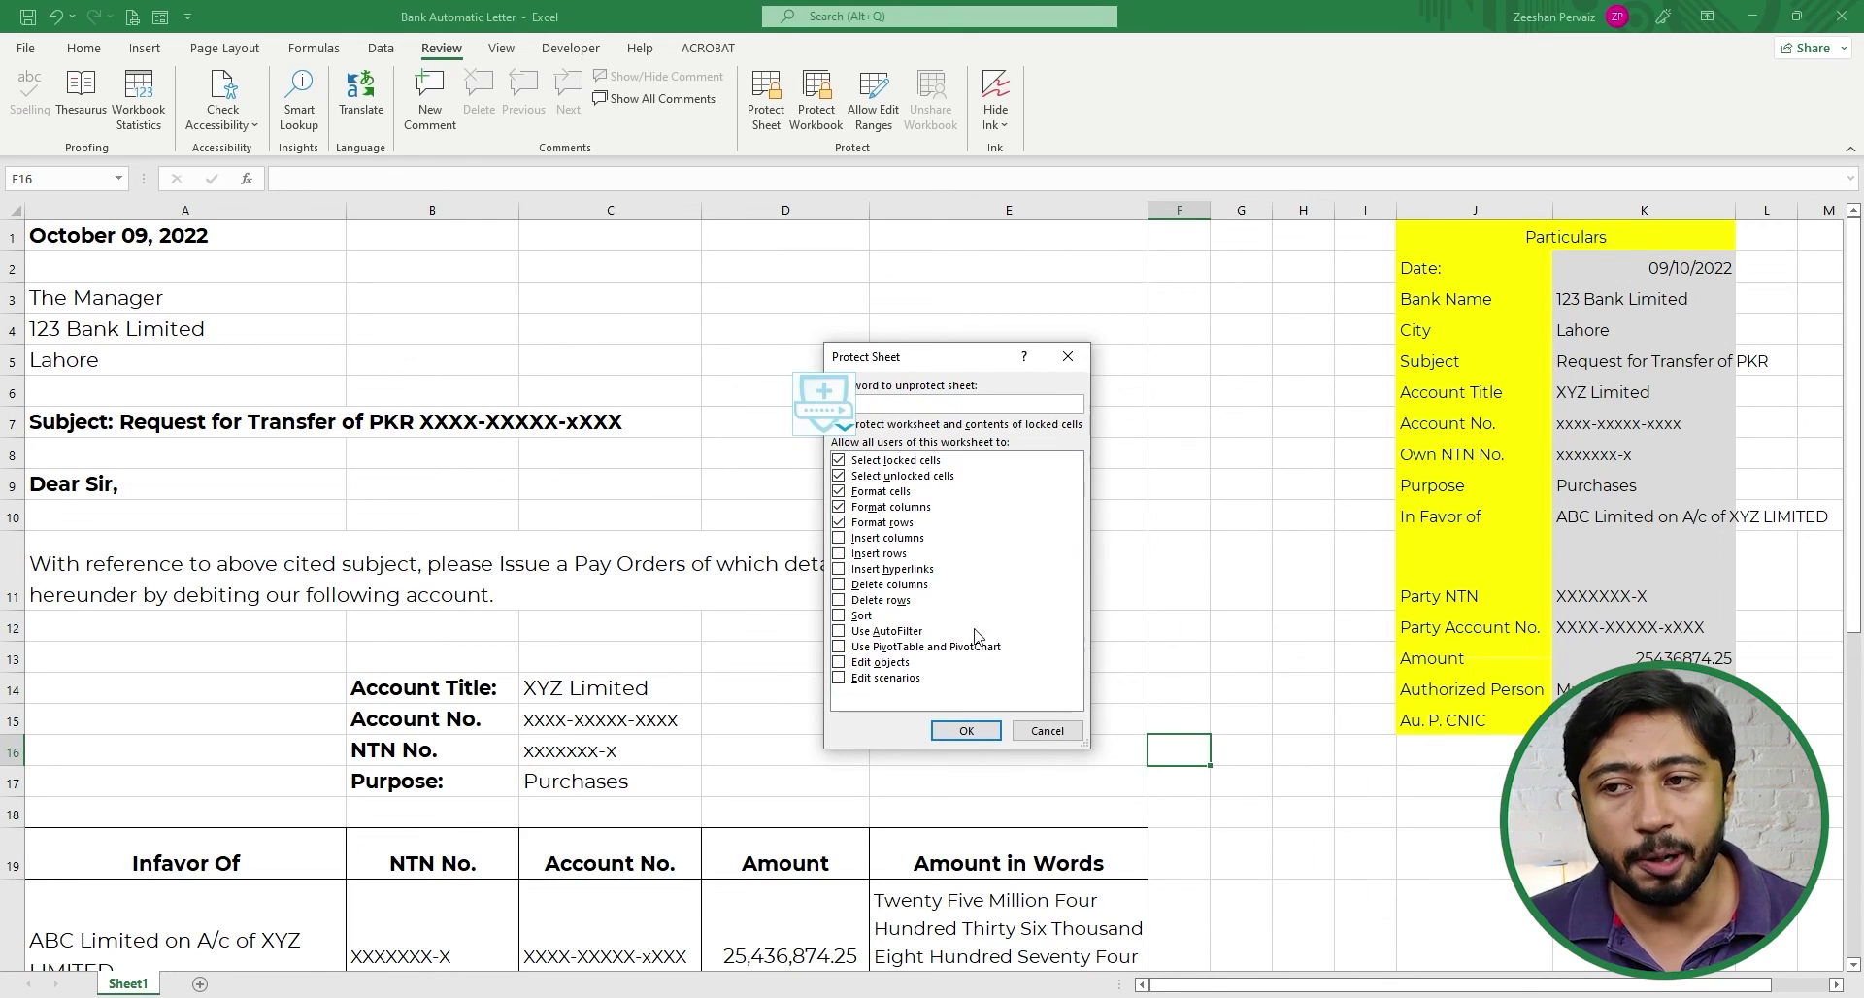
click(974, 739)
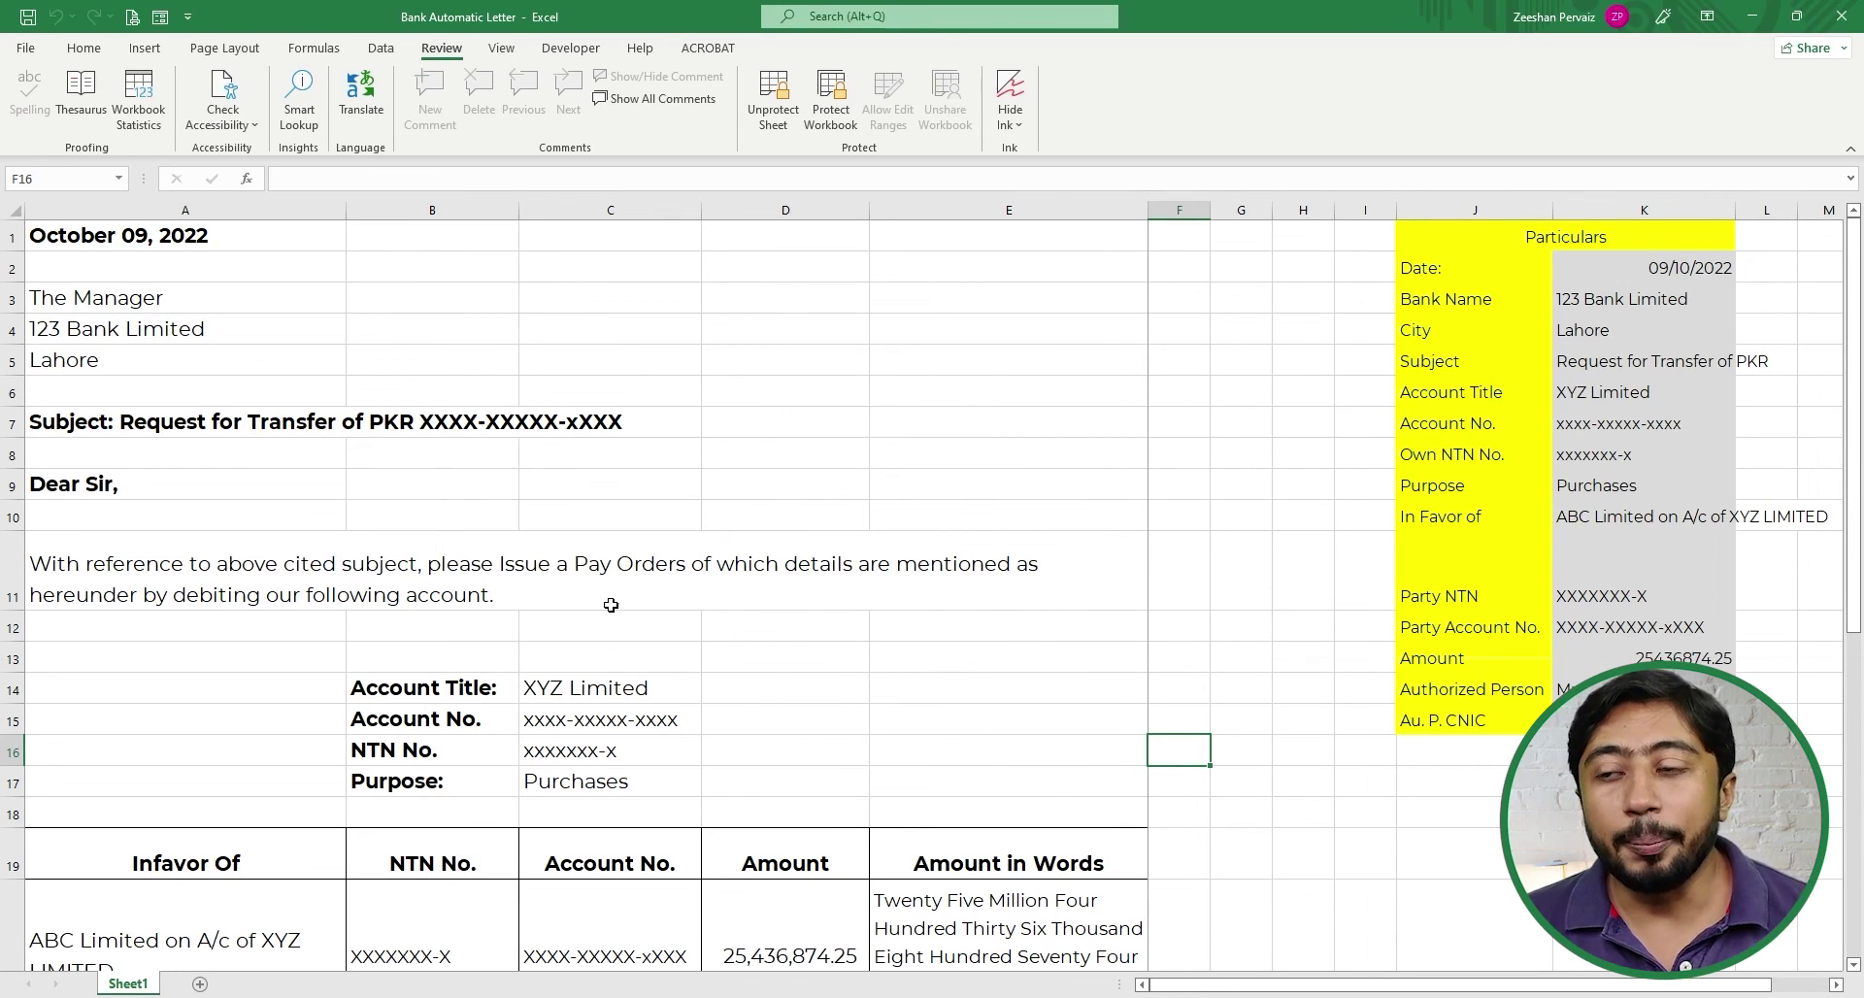
- Confirm editing the A7 subject line is blocked, then switch to Page Break Preview
scroll(612, 606, down, 4)
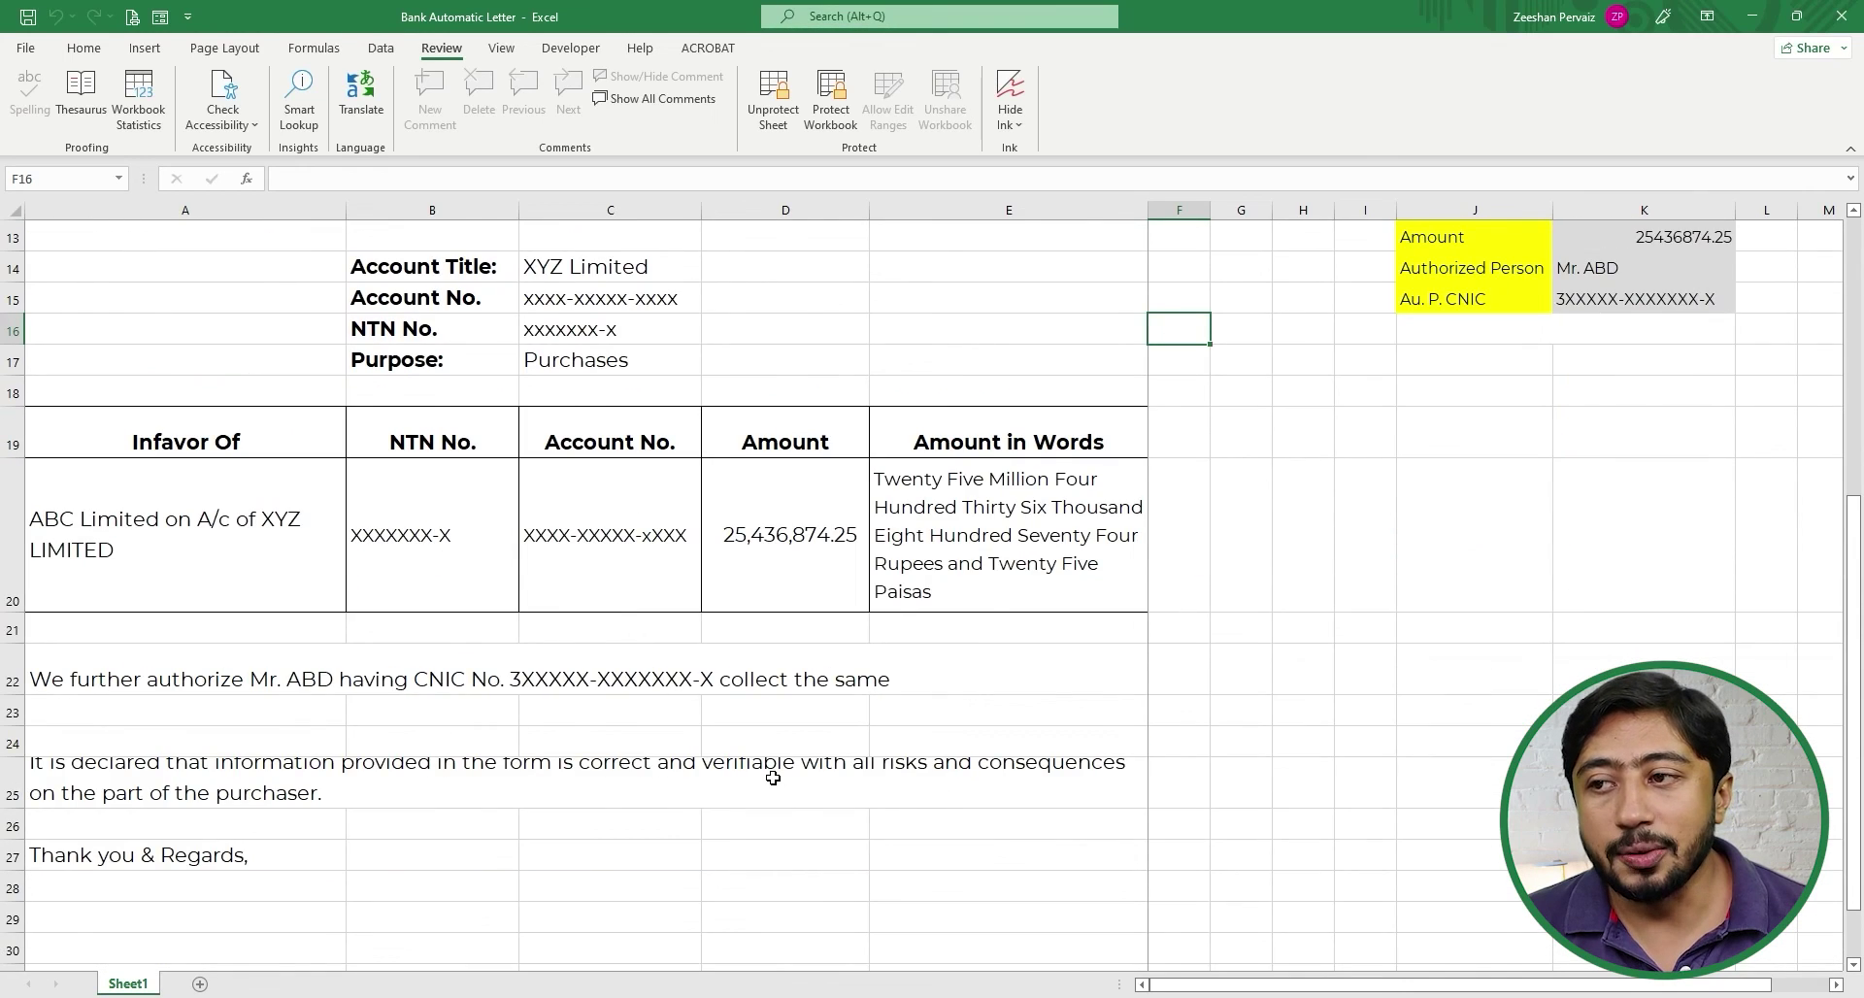
scroll(773, 776, up, 4)
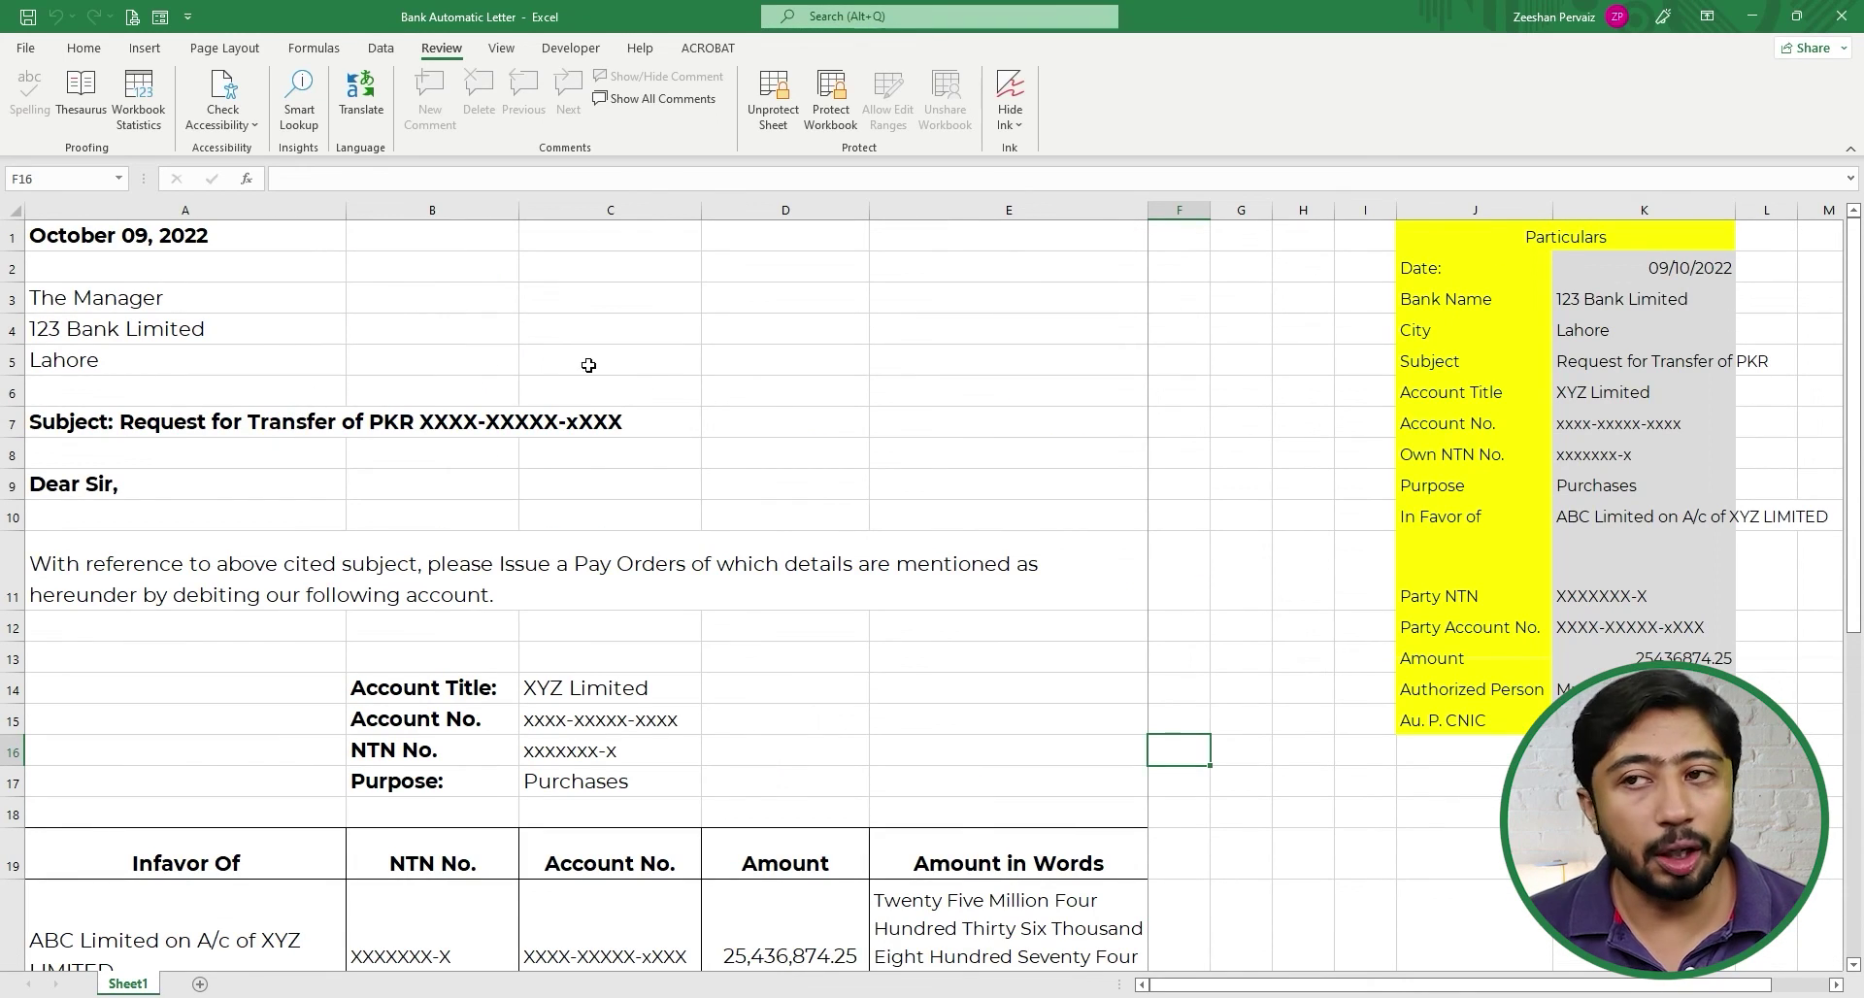
click(111, 416)
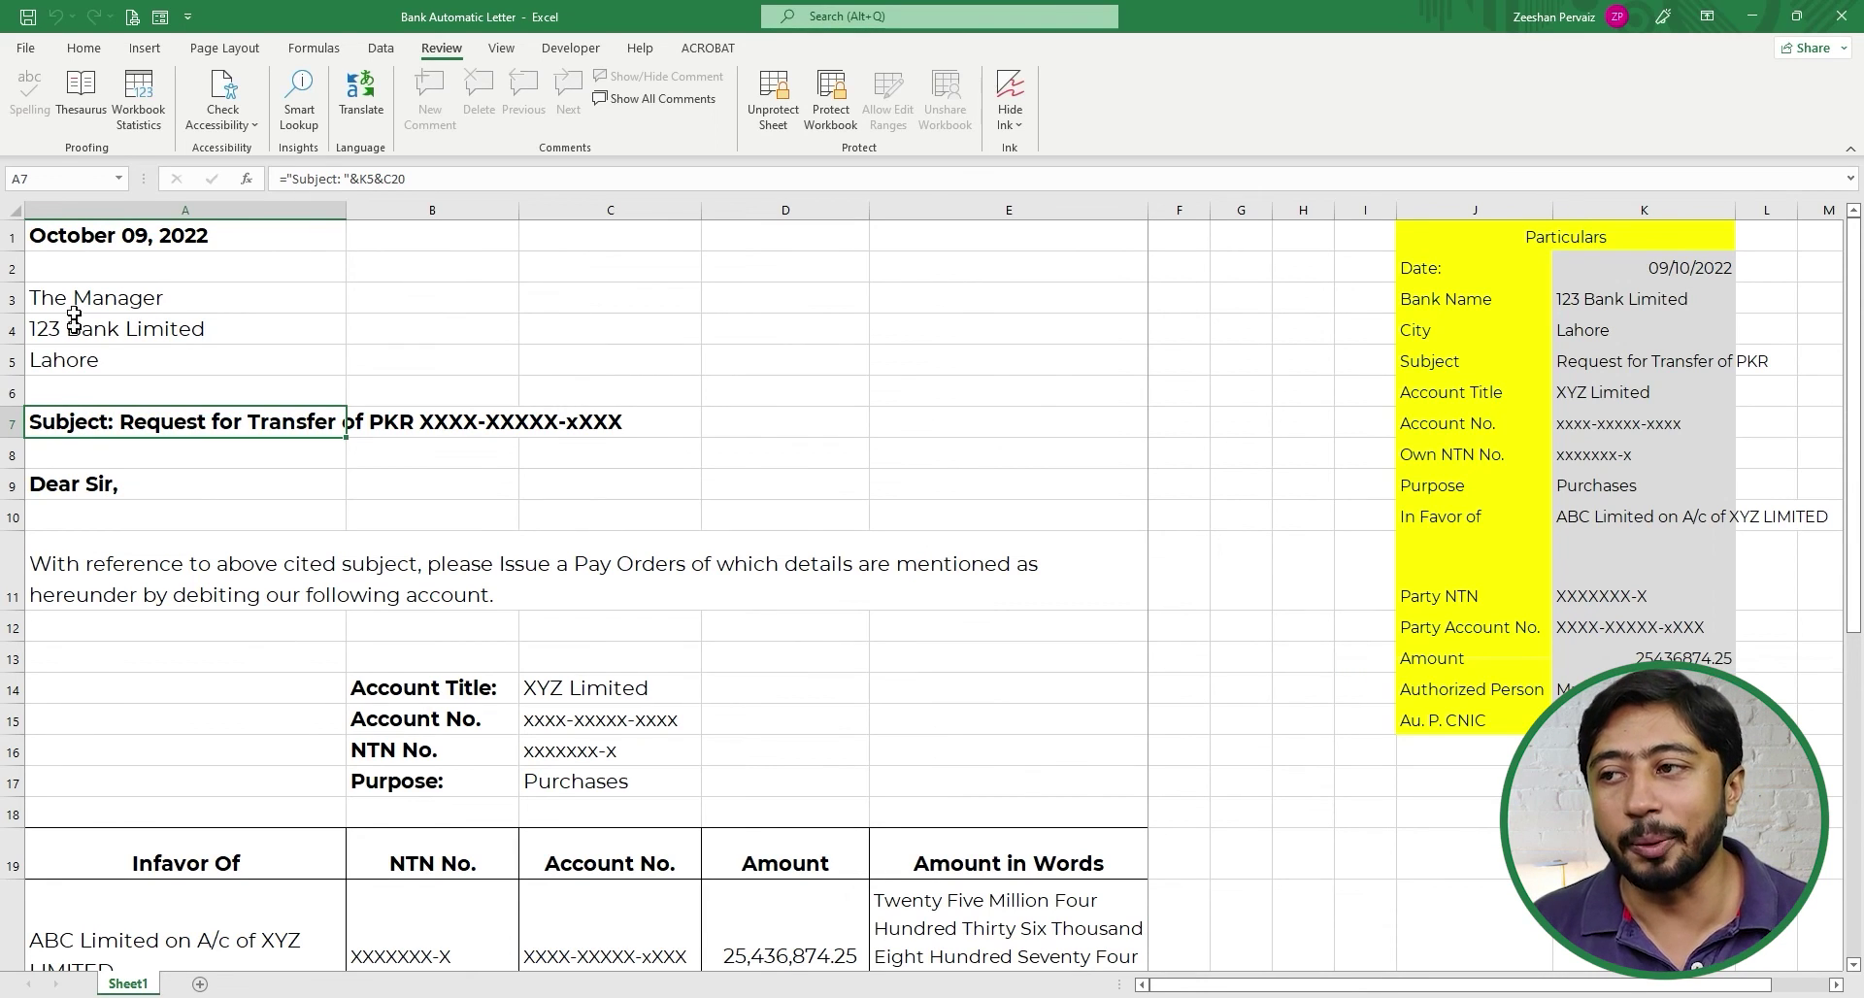
double_click(111, 419)
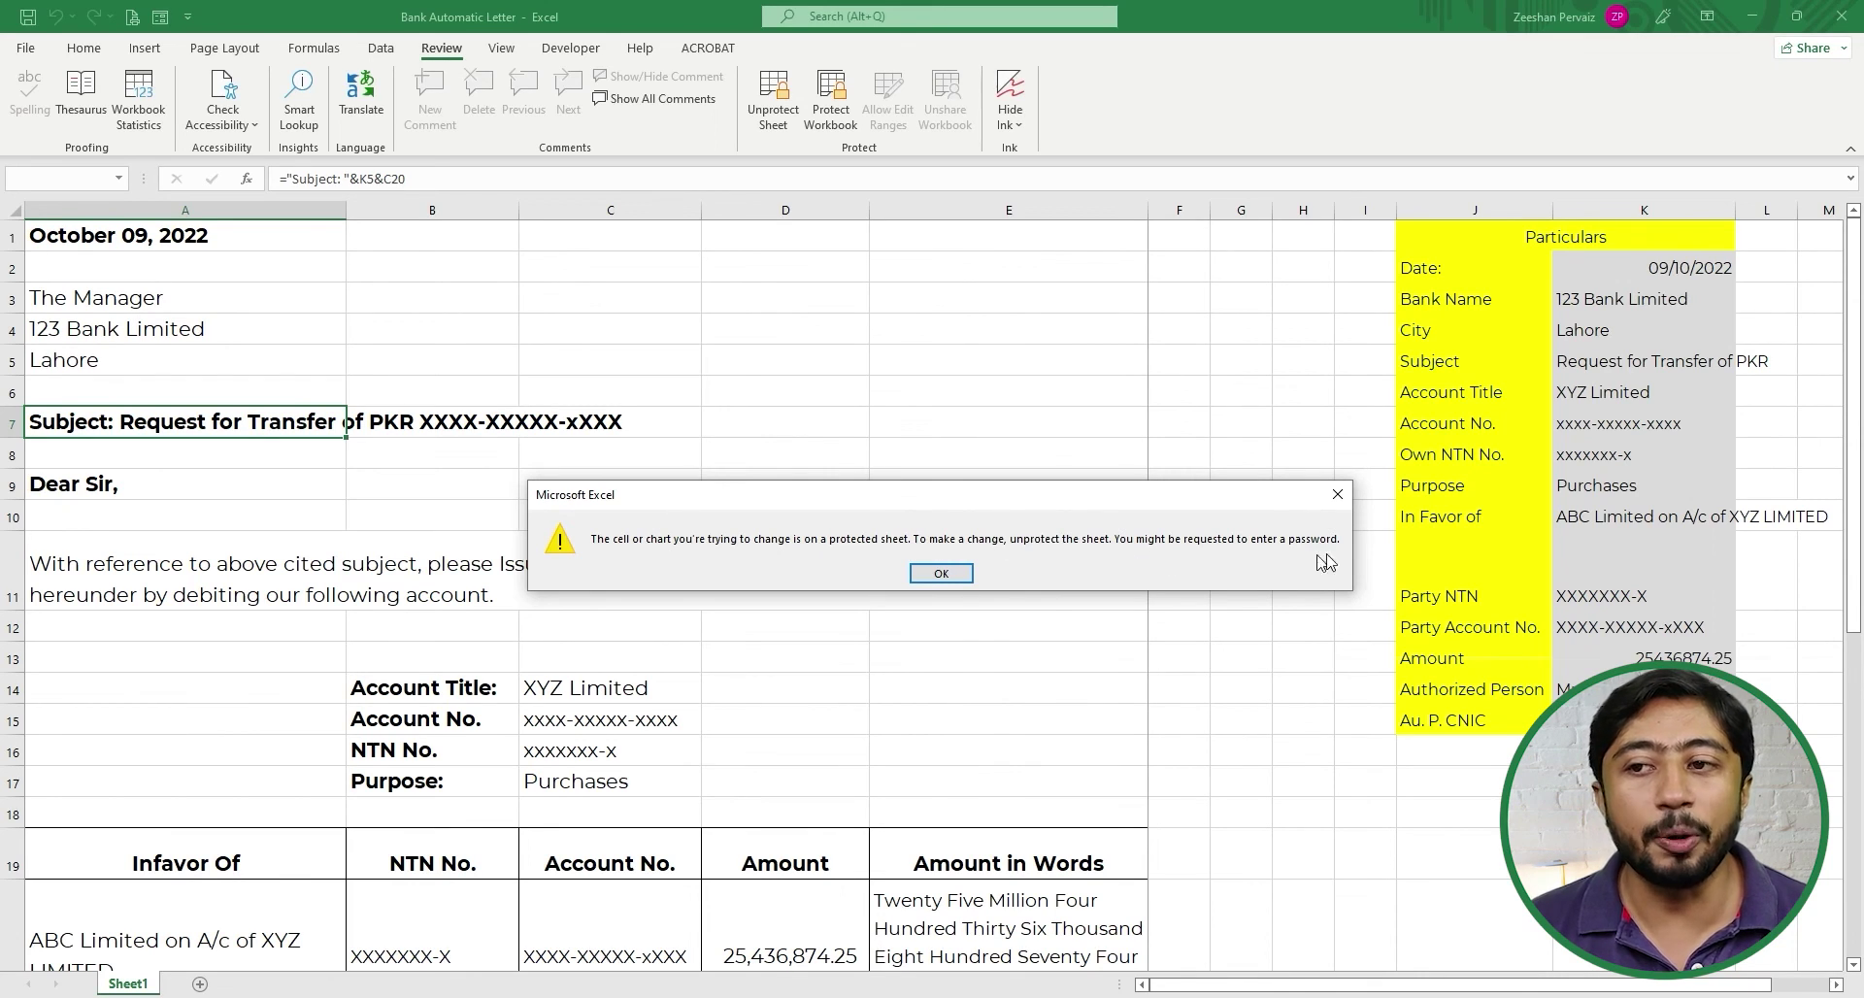
click(941, 574)
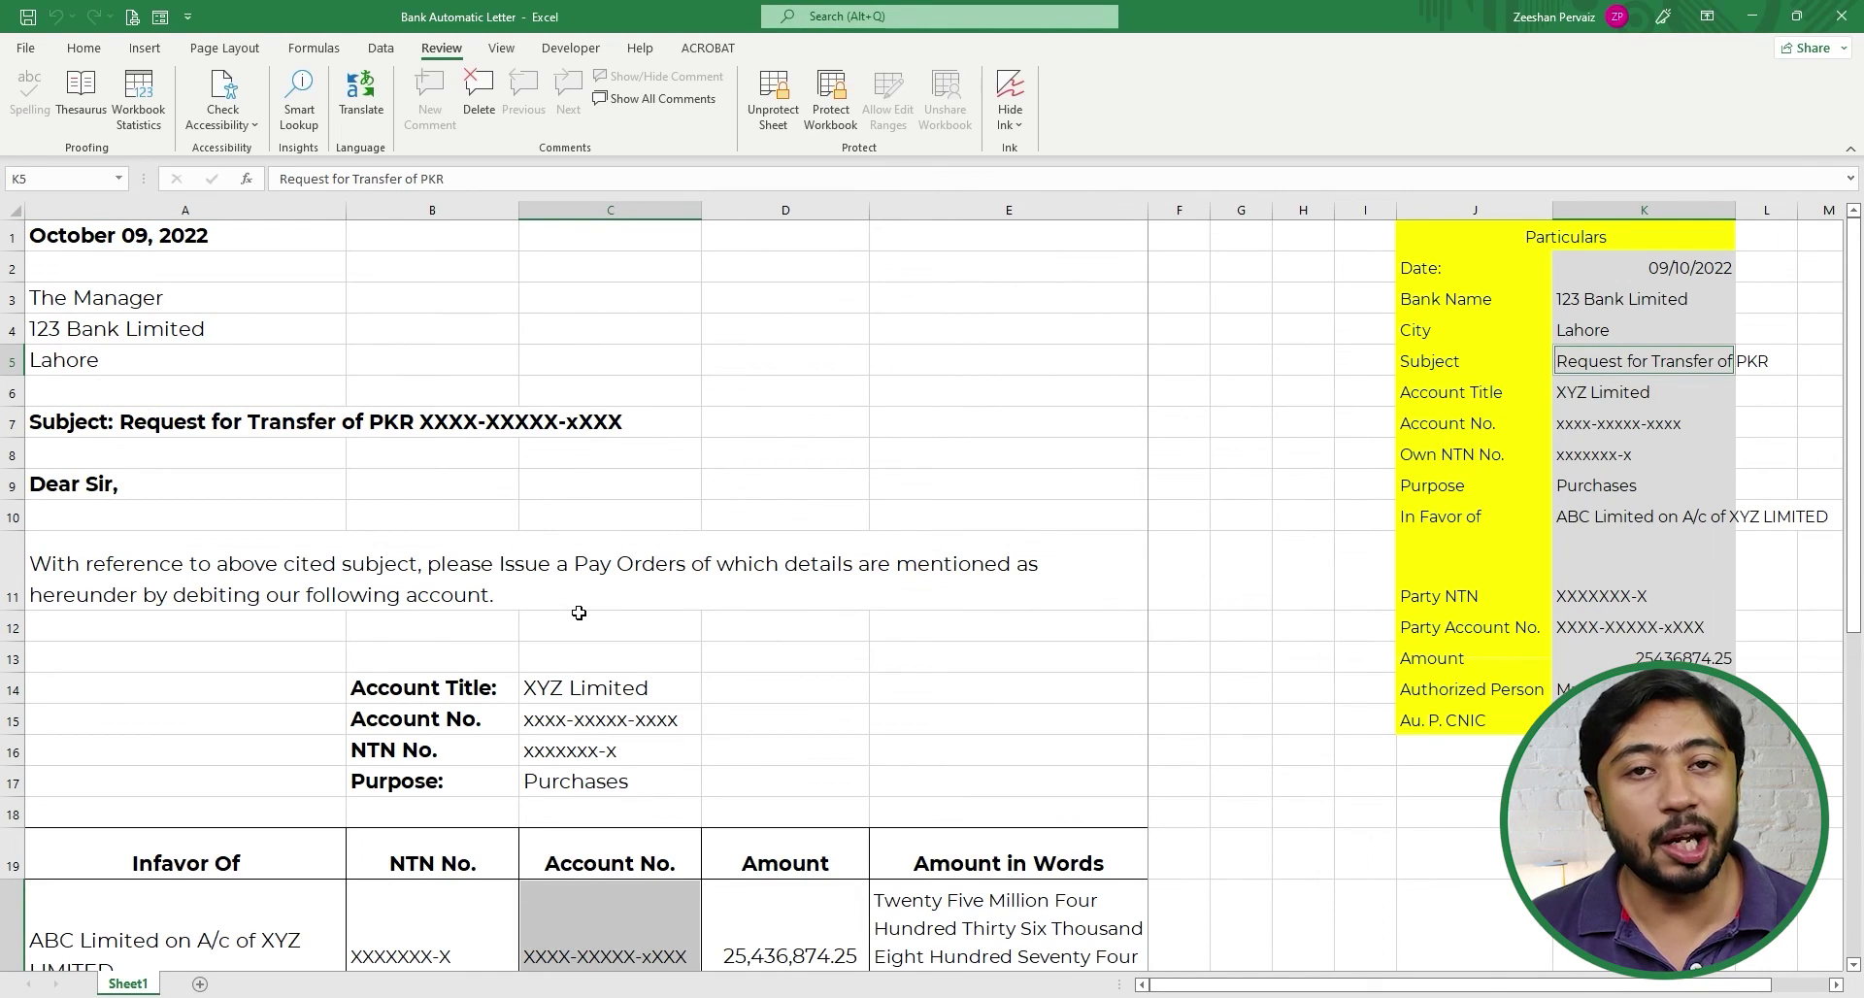
double_click(91, 433)
click(938, 581)
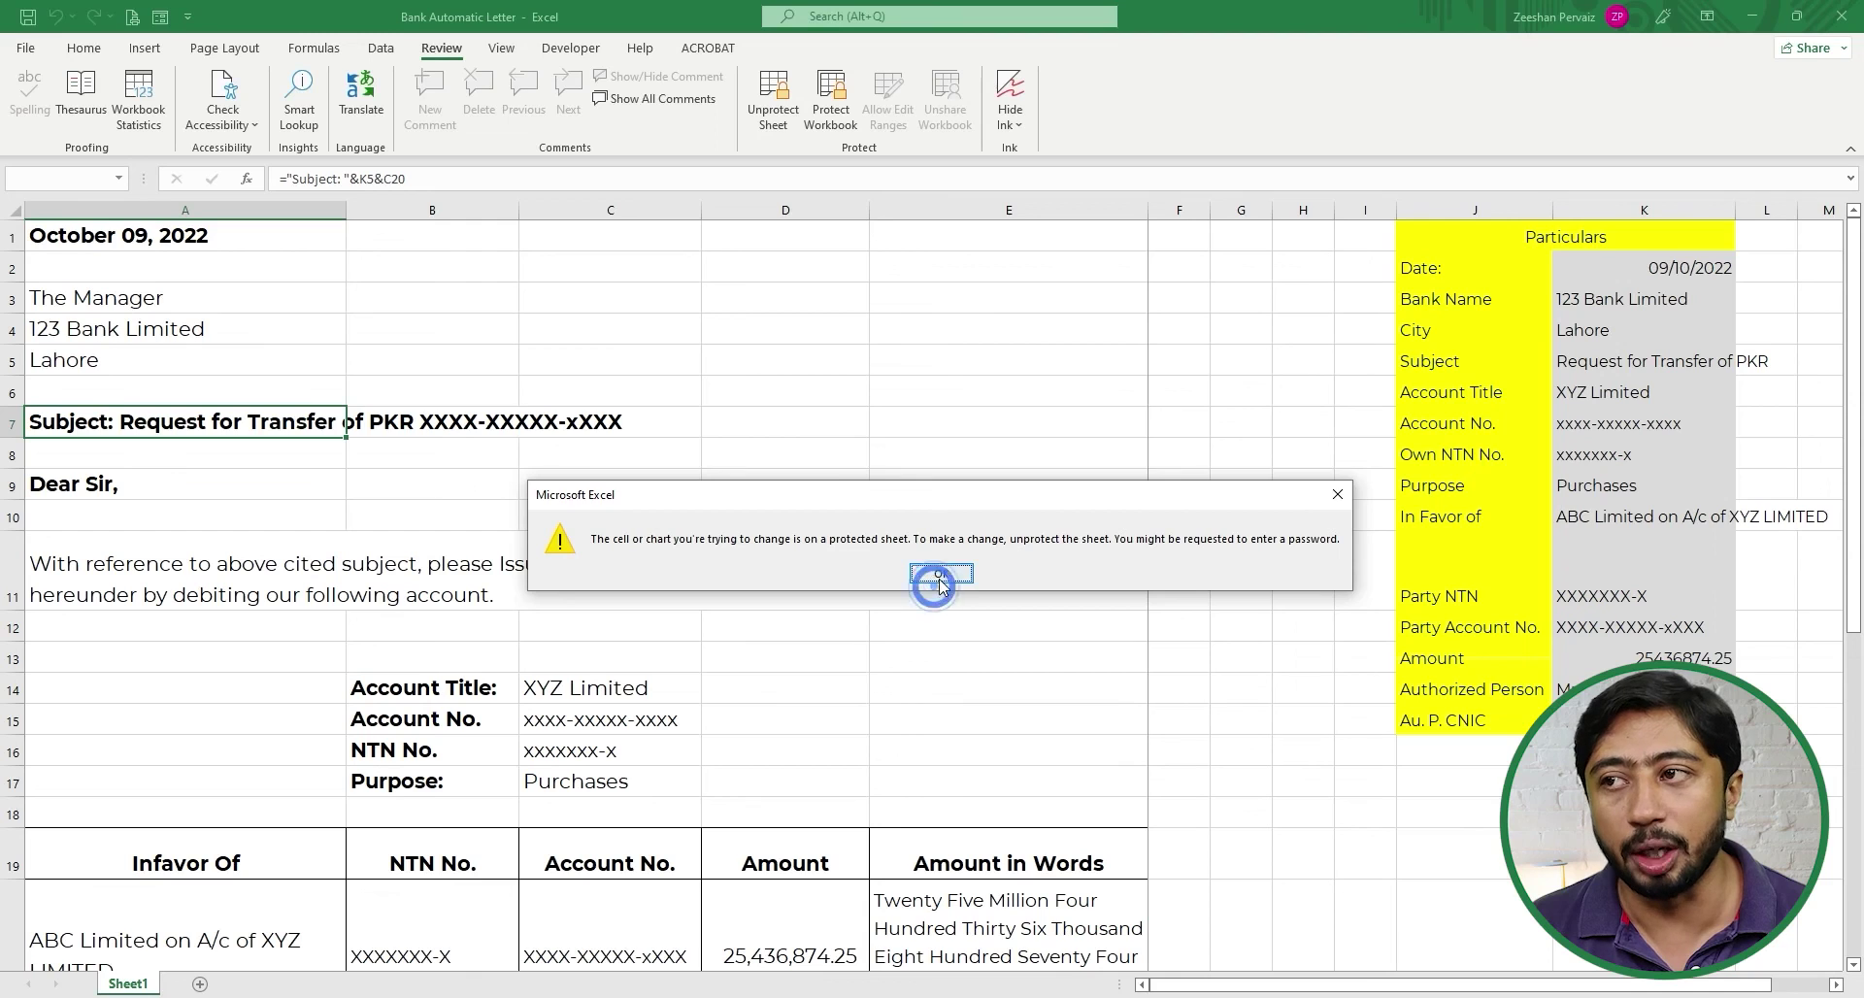
click(432, 177)
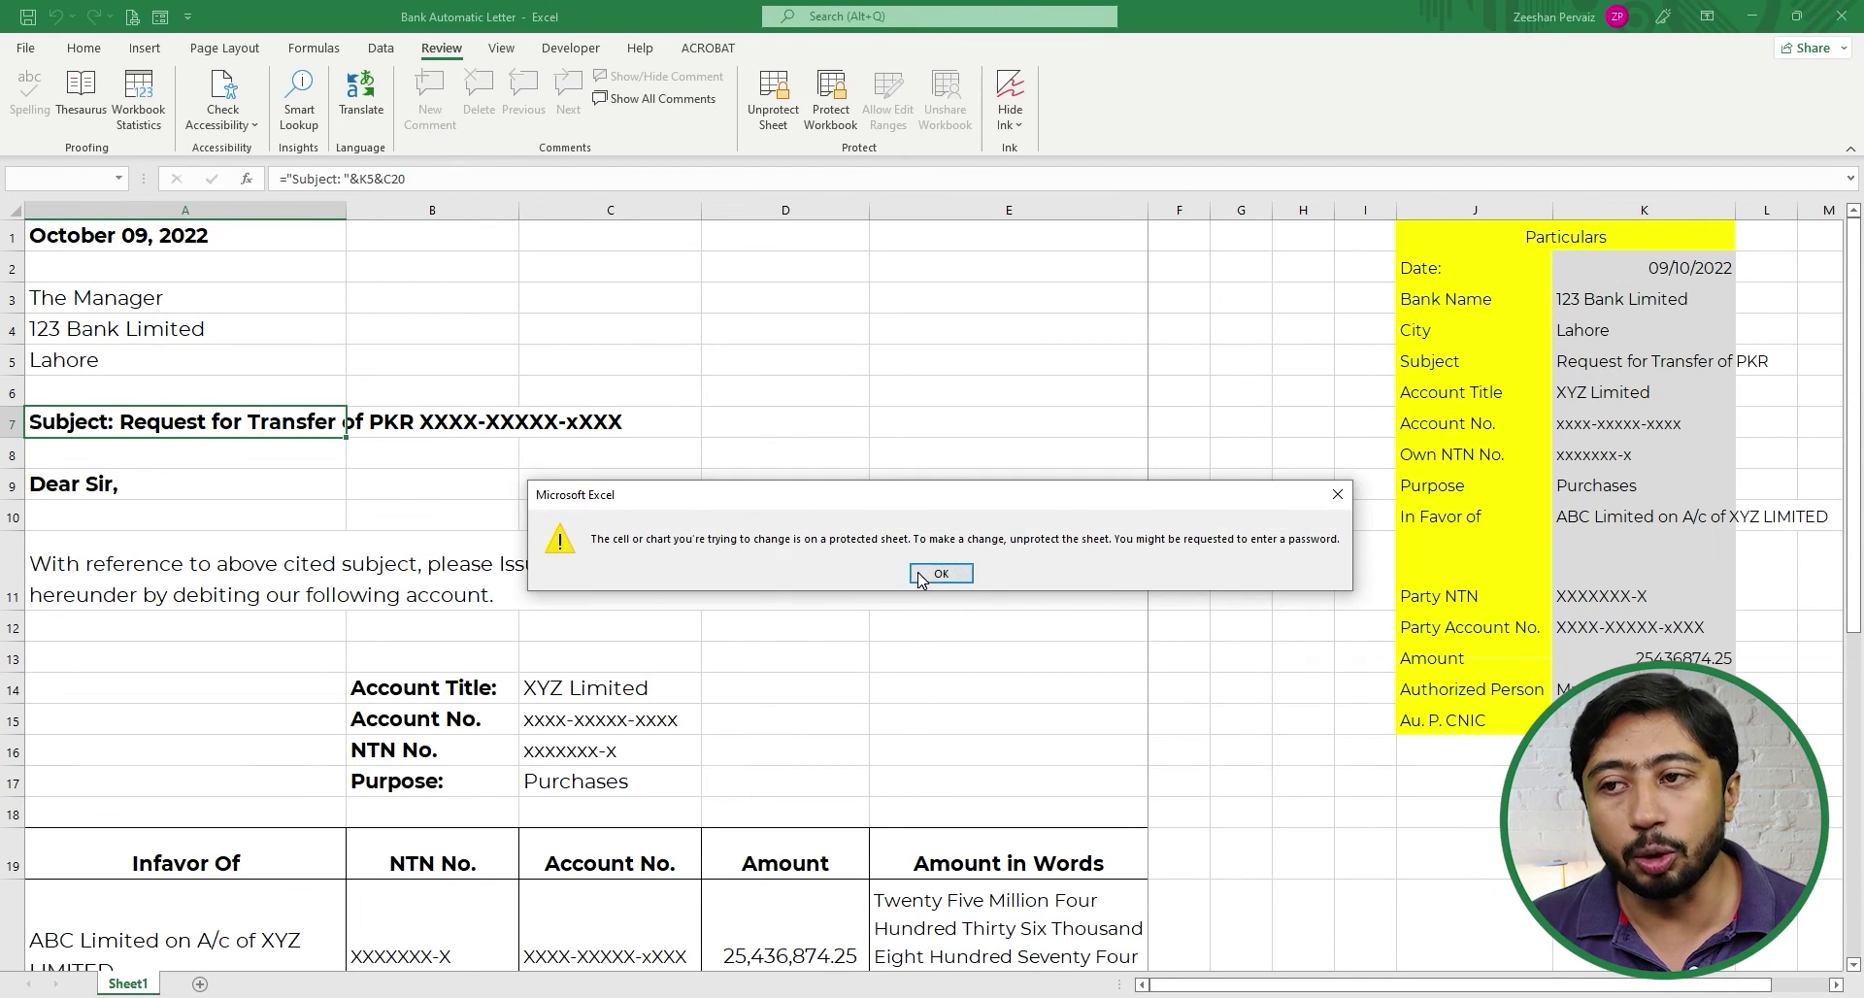
click(919, 576)
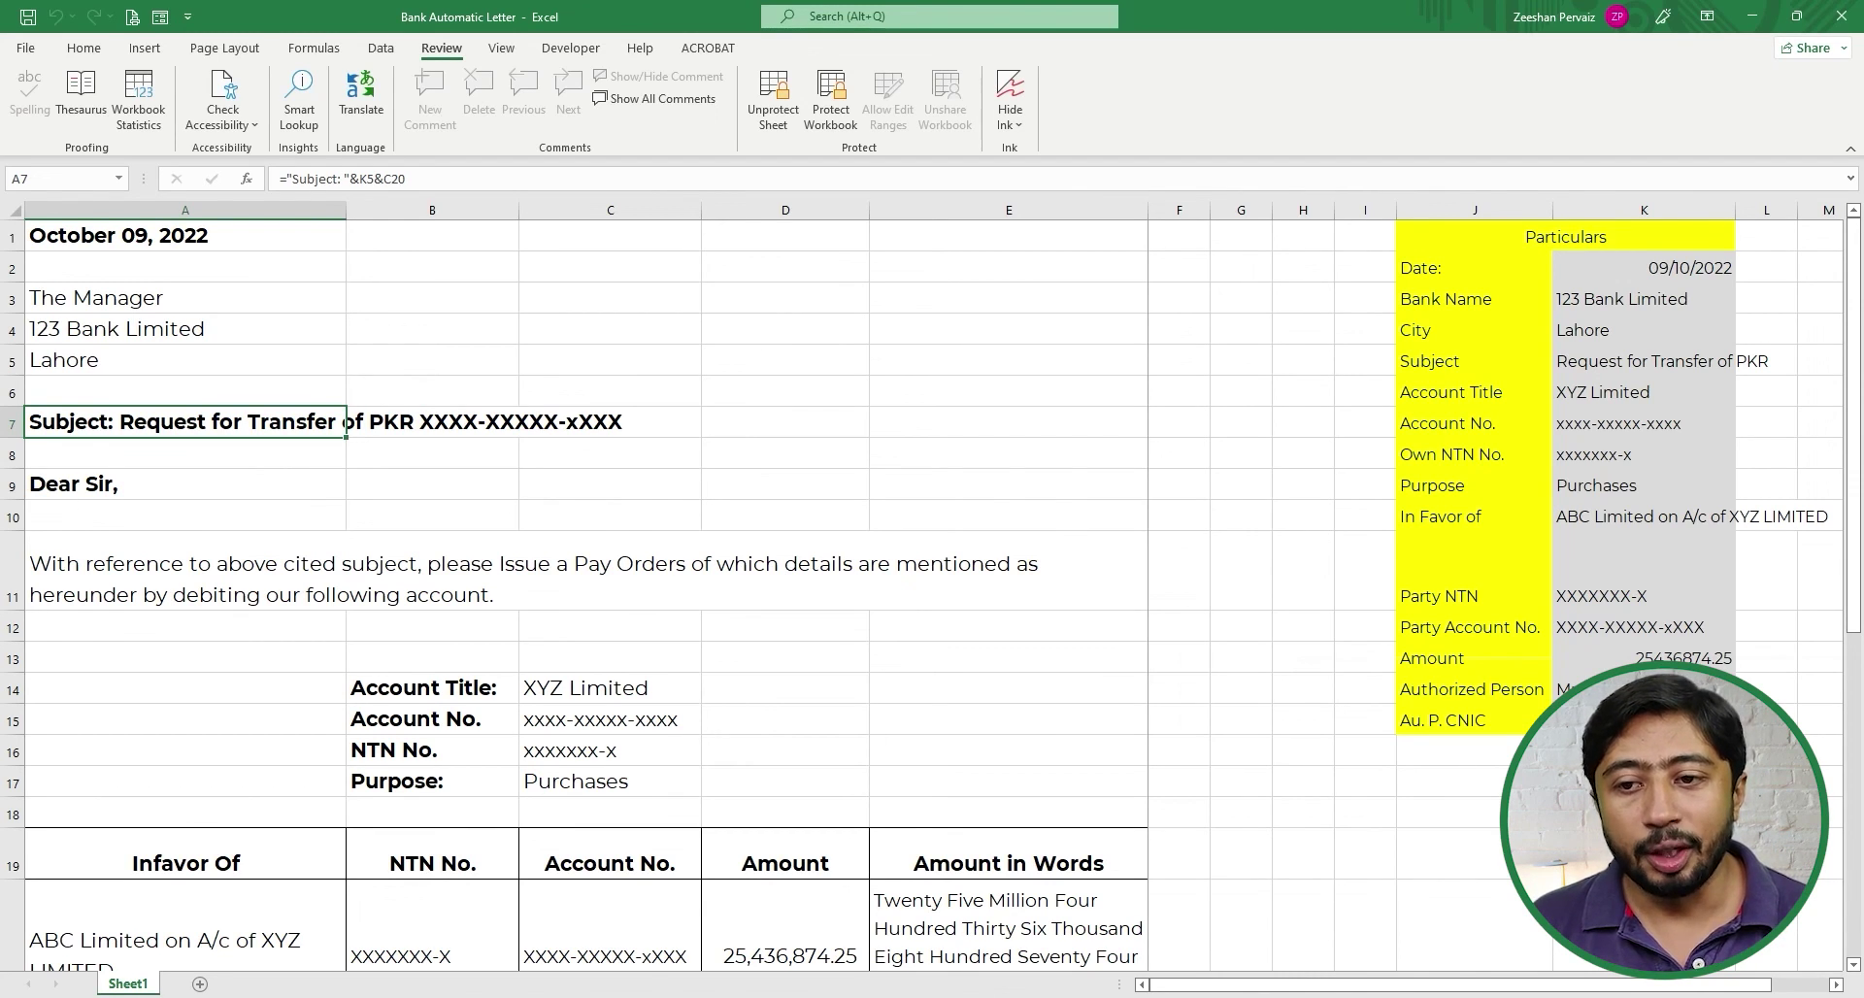
click(1570, 996)
click(1607, 997)
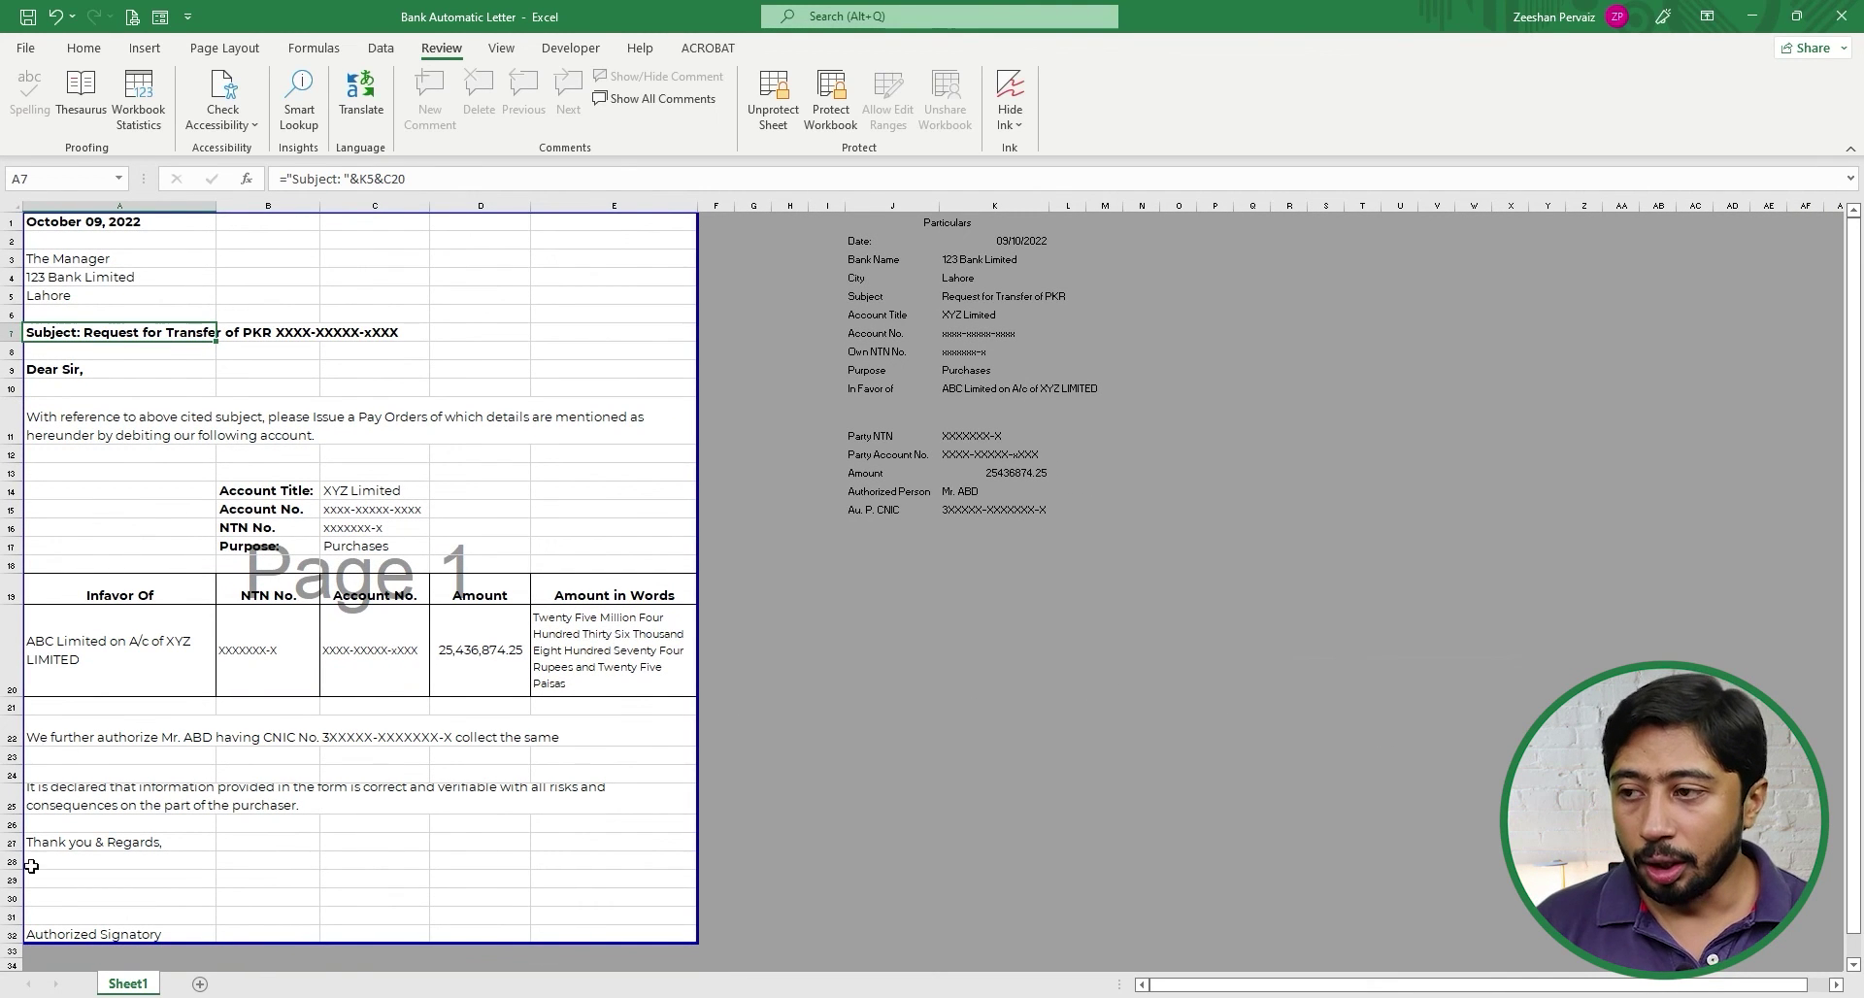
- Unprotect the sheet and add a top-border signature line to Authorized Signatory cell A32
click(73, 930)
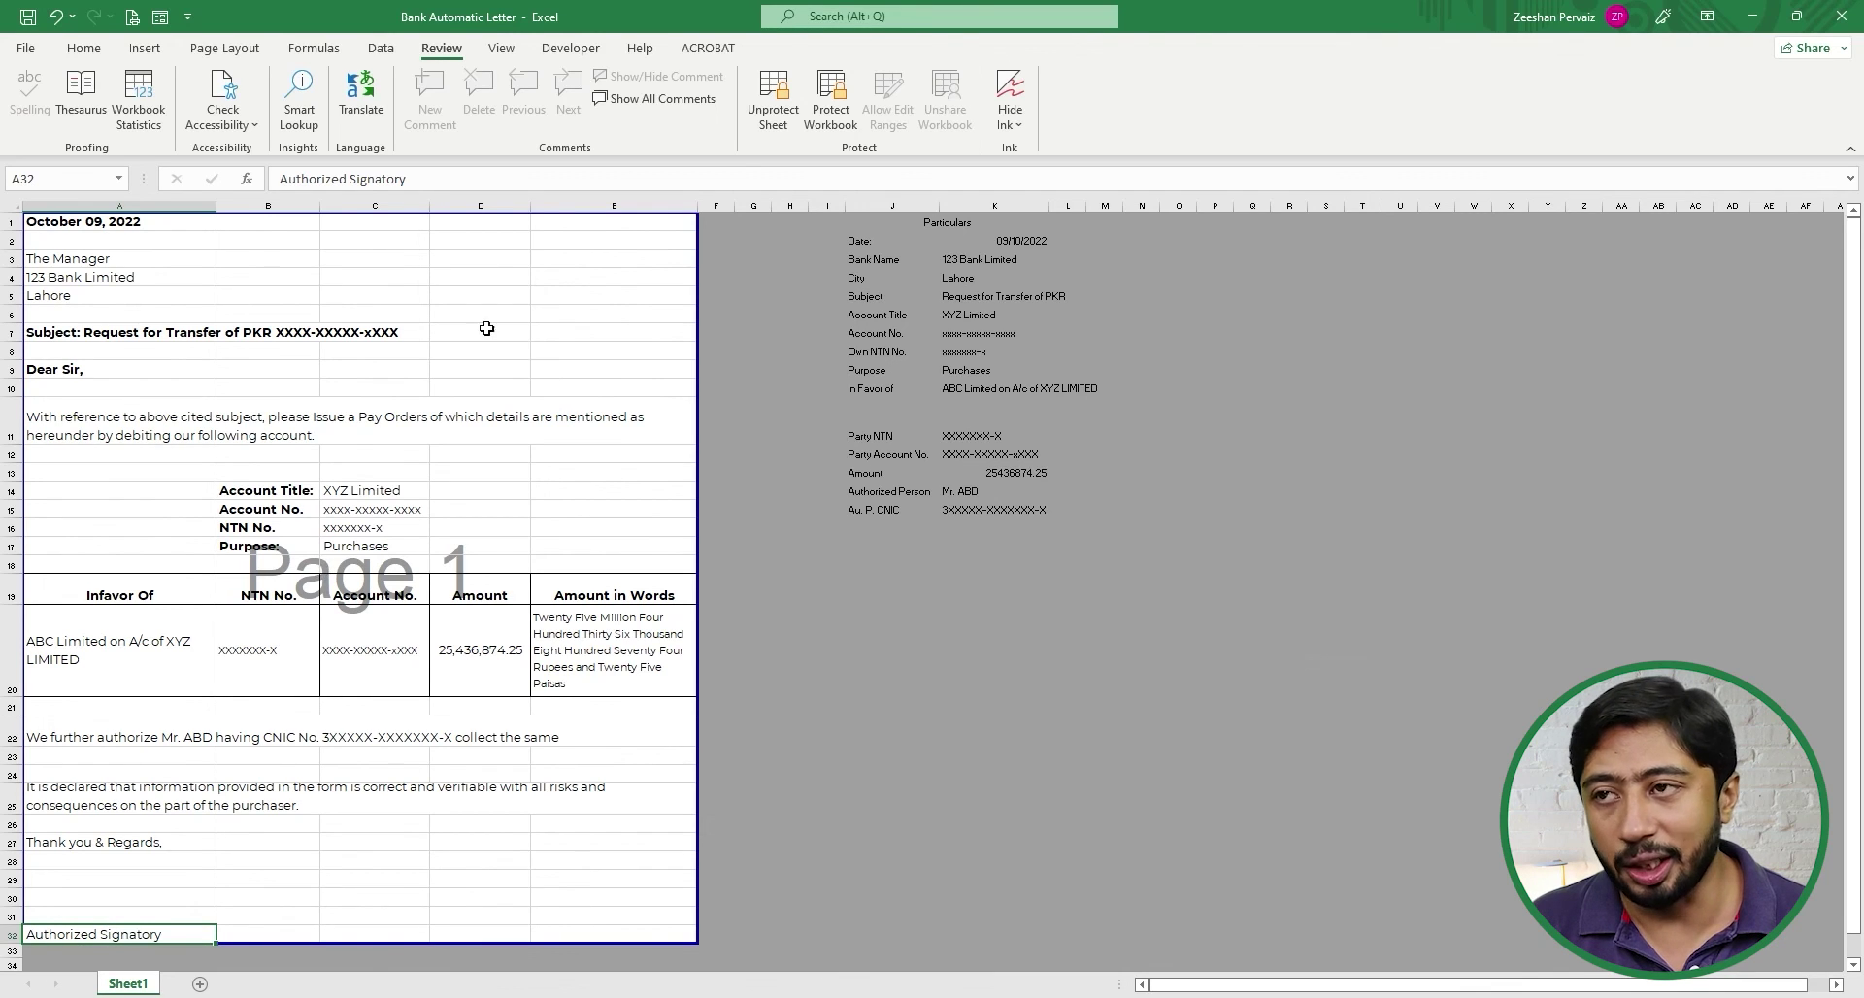
click(771, 102)
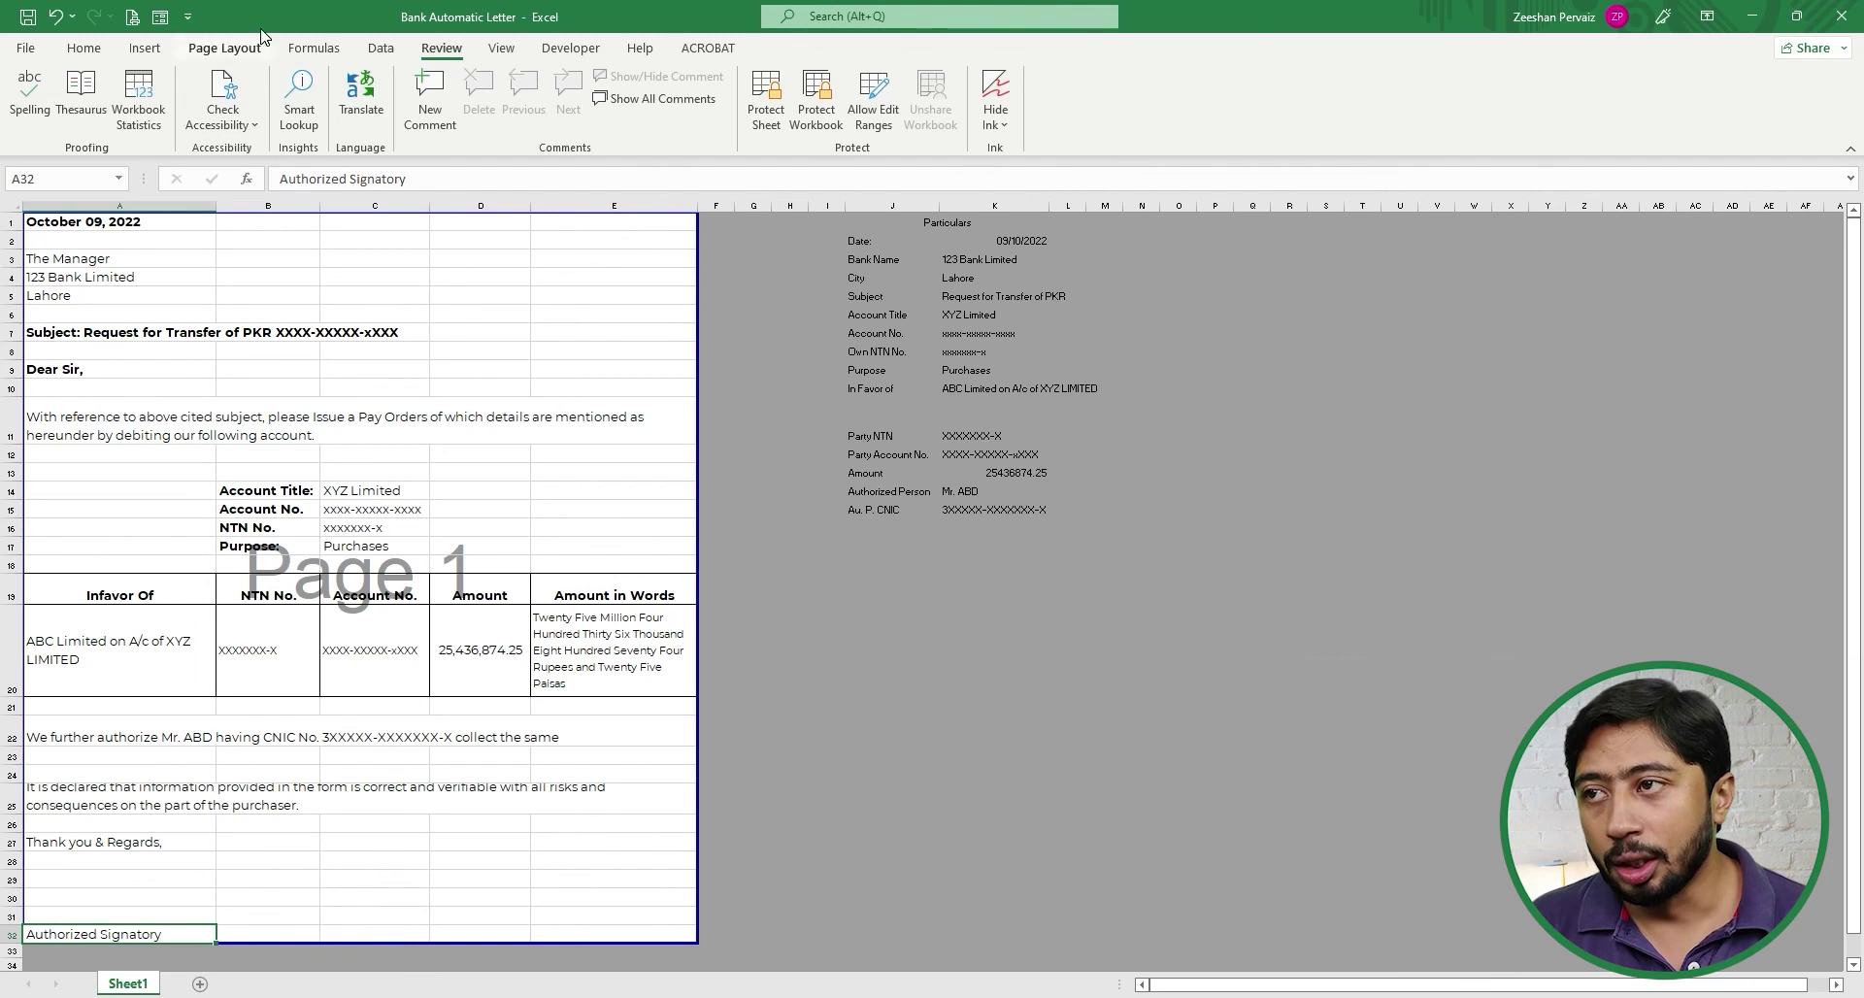
click(83, 48)
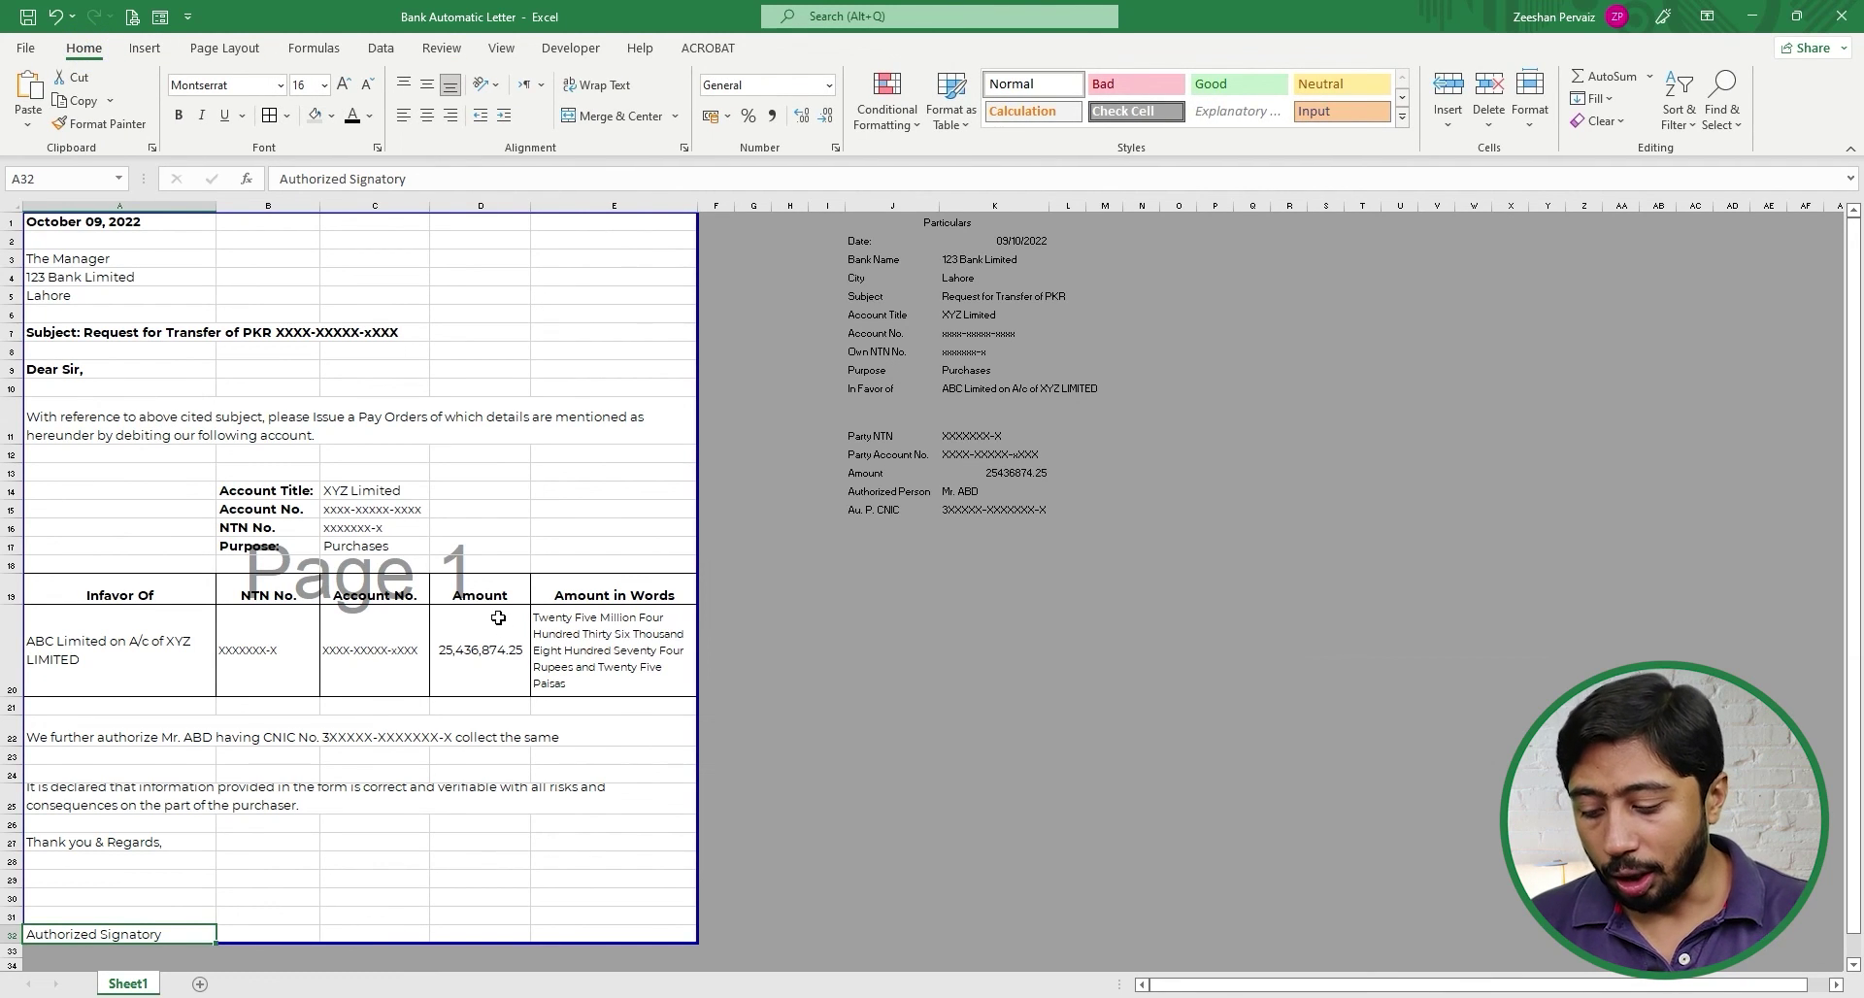
key(alt)
key(h)
key(b)
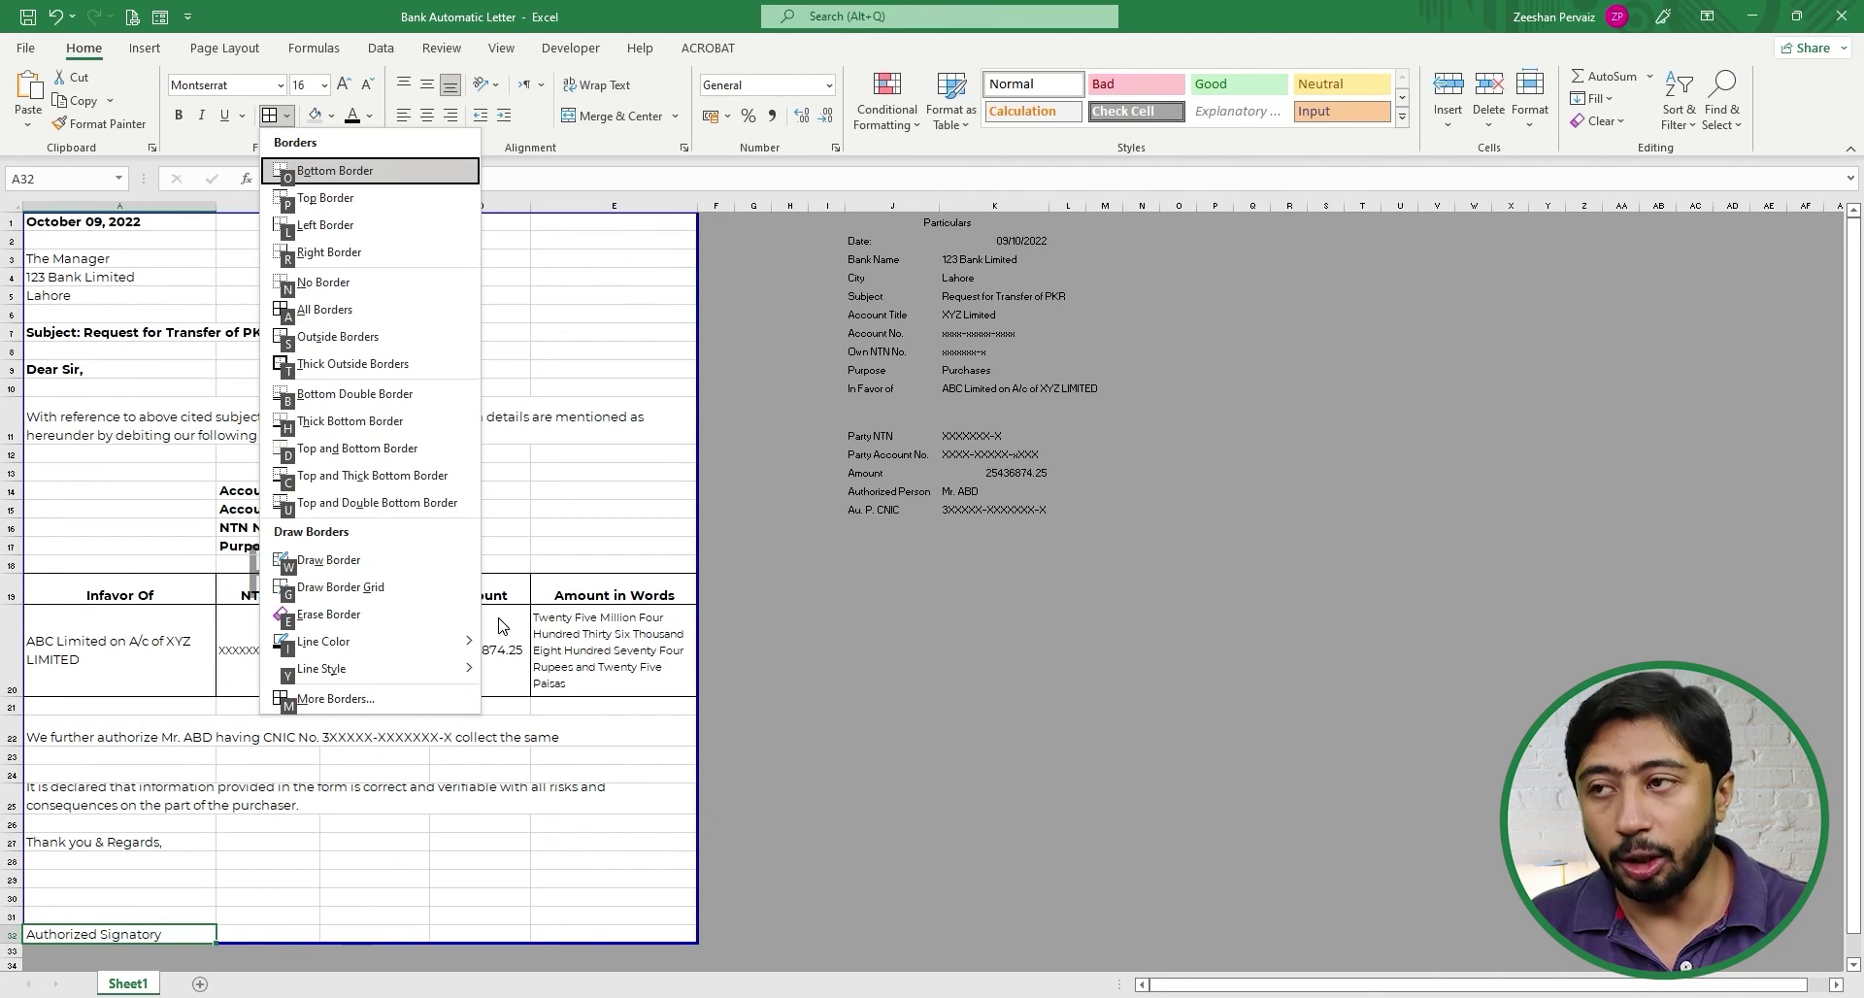
key(n)
key(Right)
key(Right)
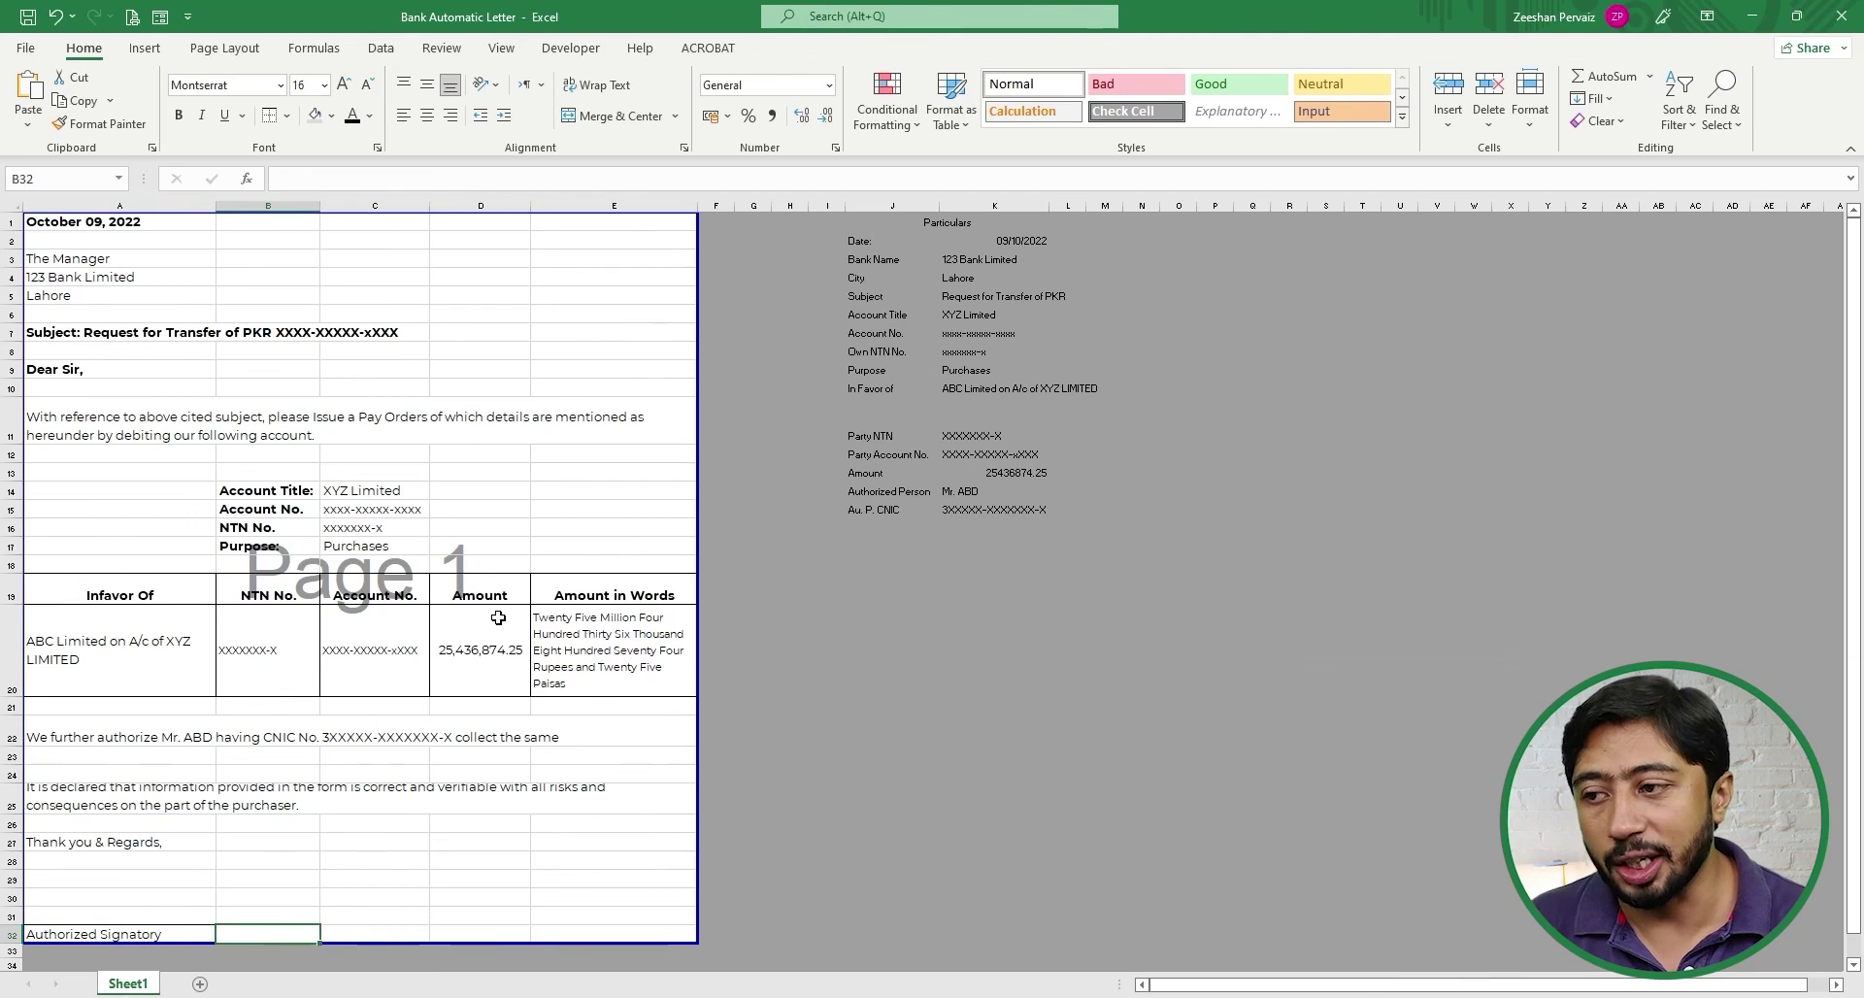
key(Left)
key(Left)
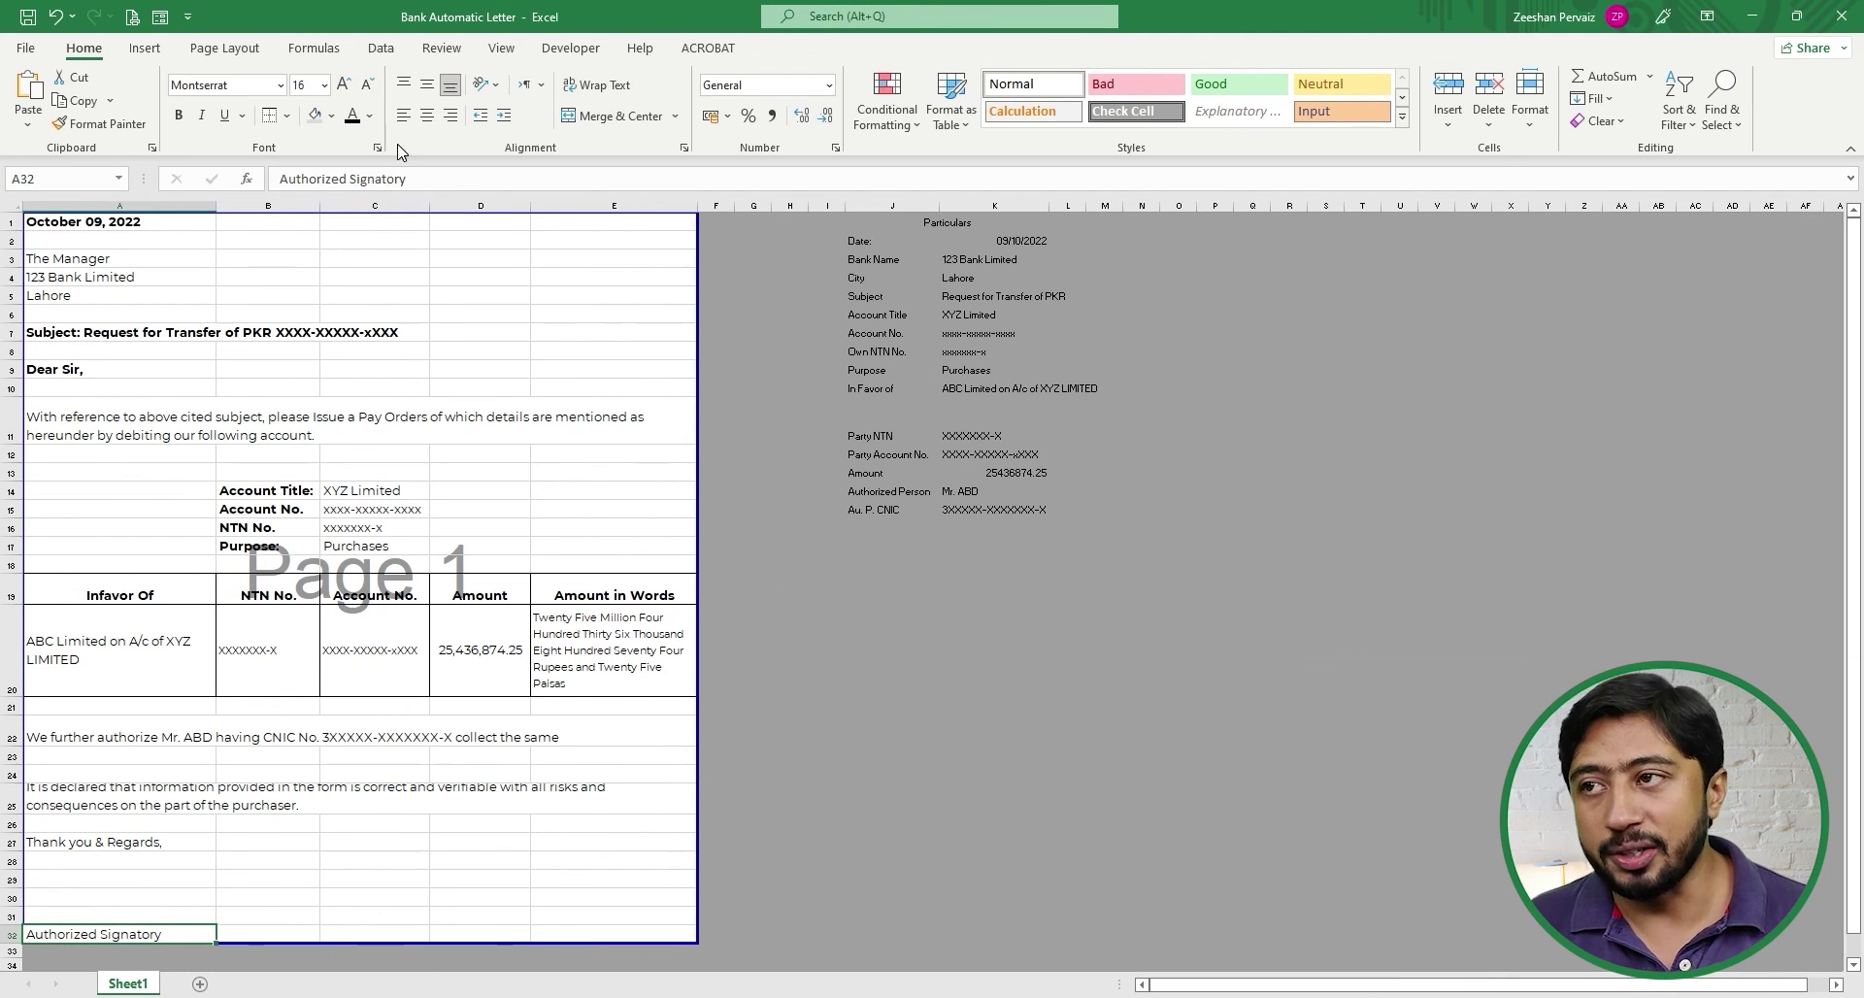
- Protect the sheet again and open the letter's print preview
click(441, 48)
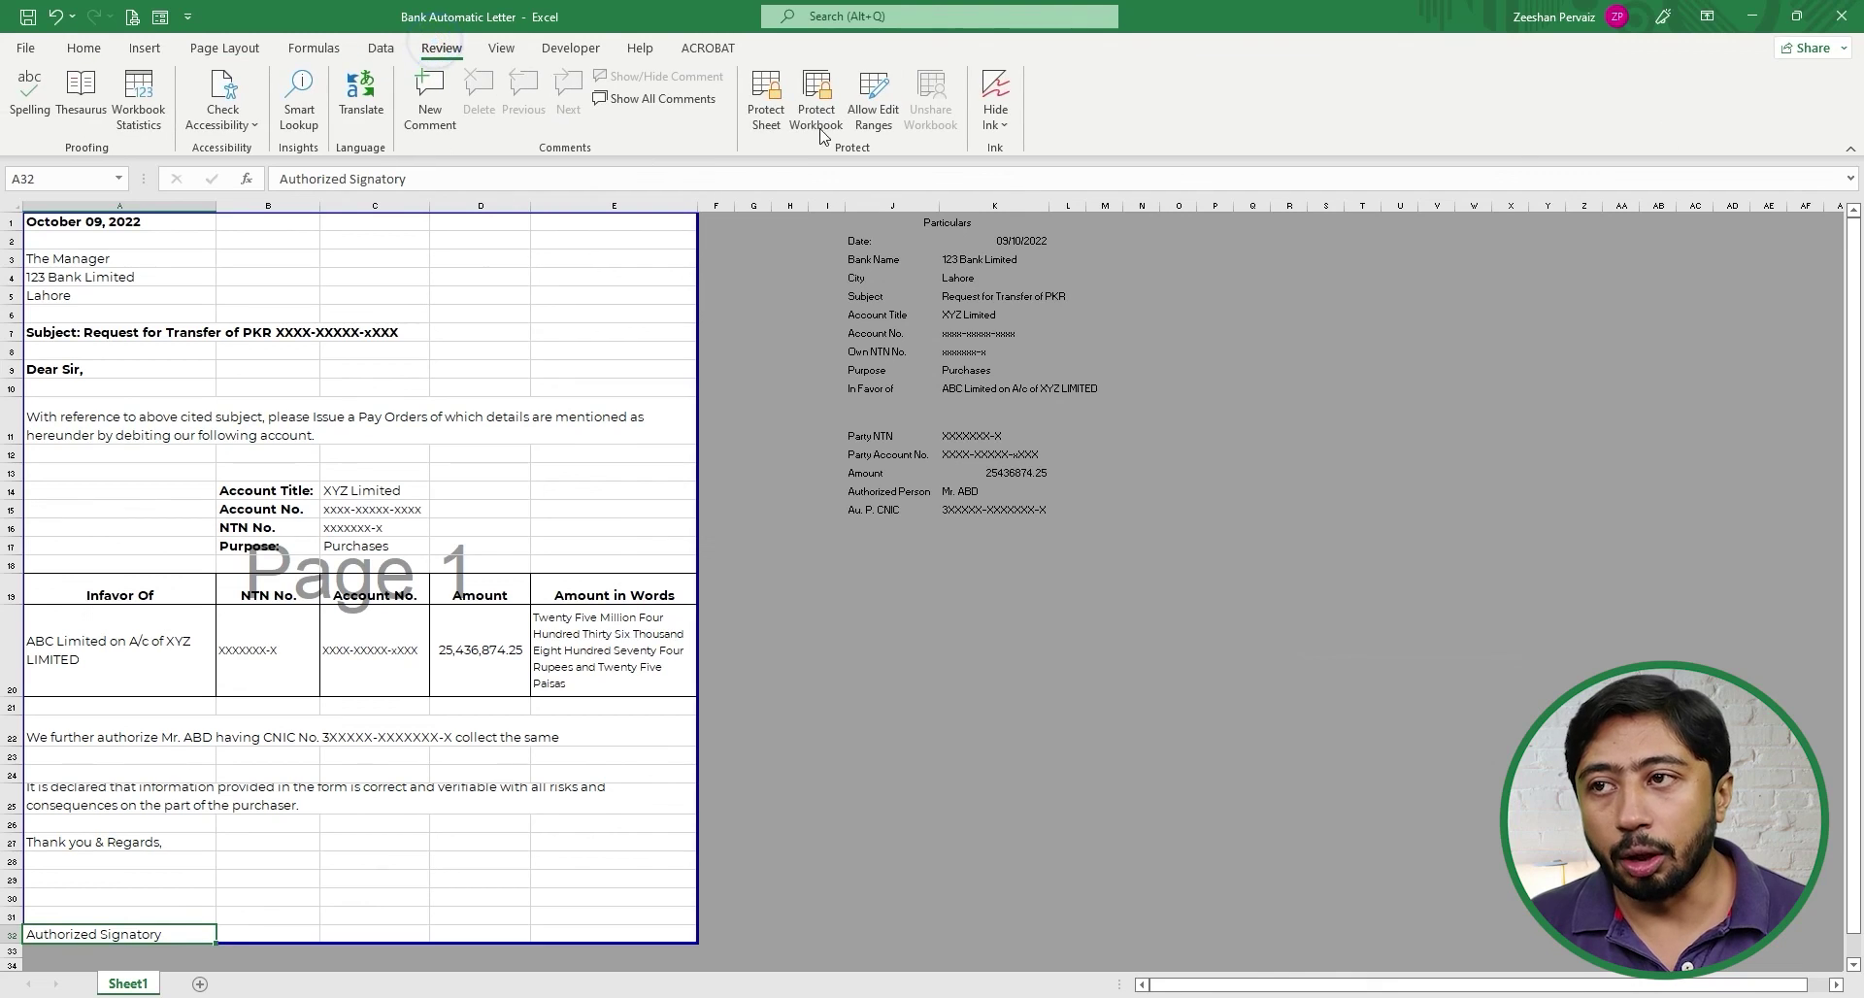
click(765, 102)
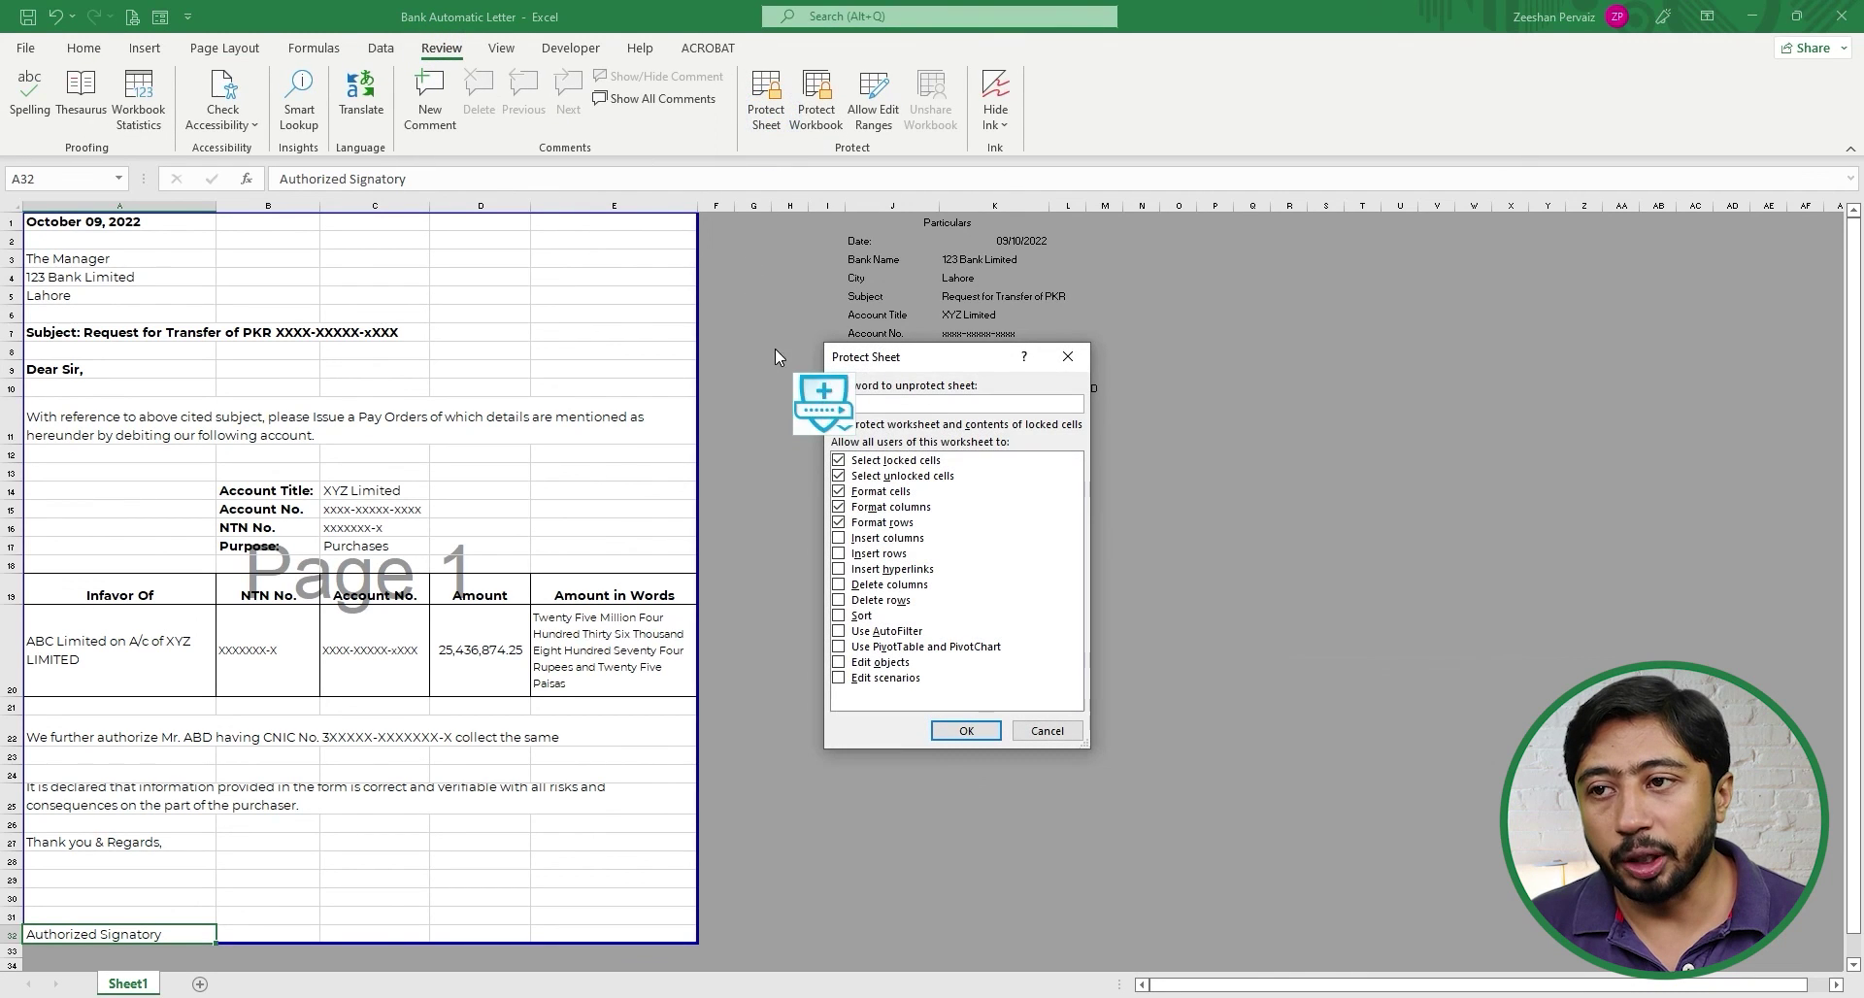
click(965, 730)
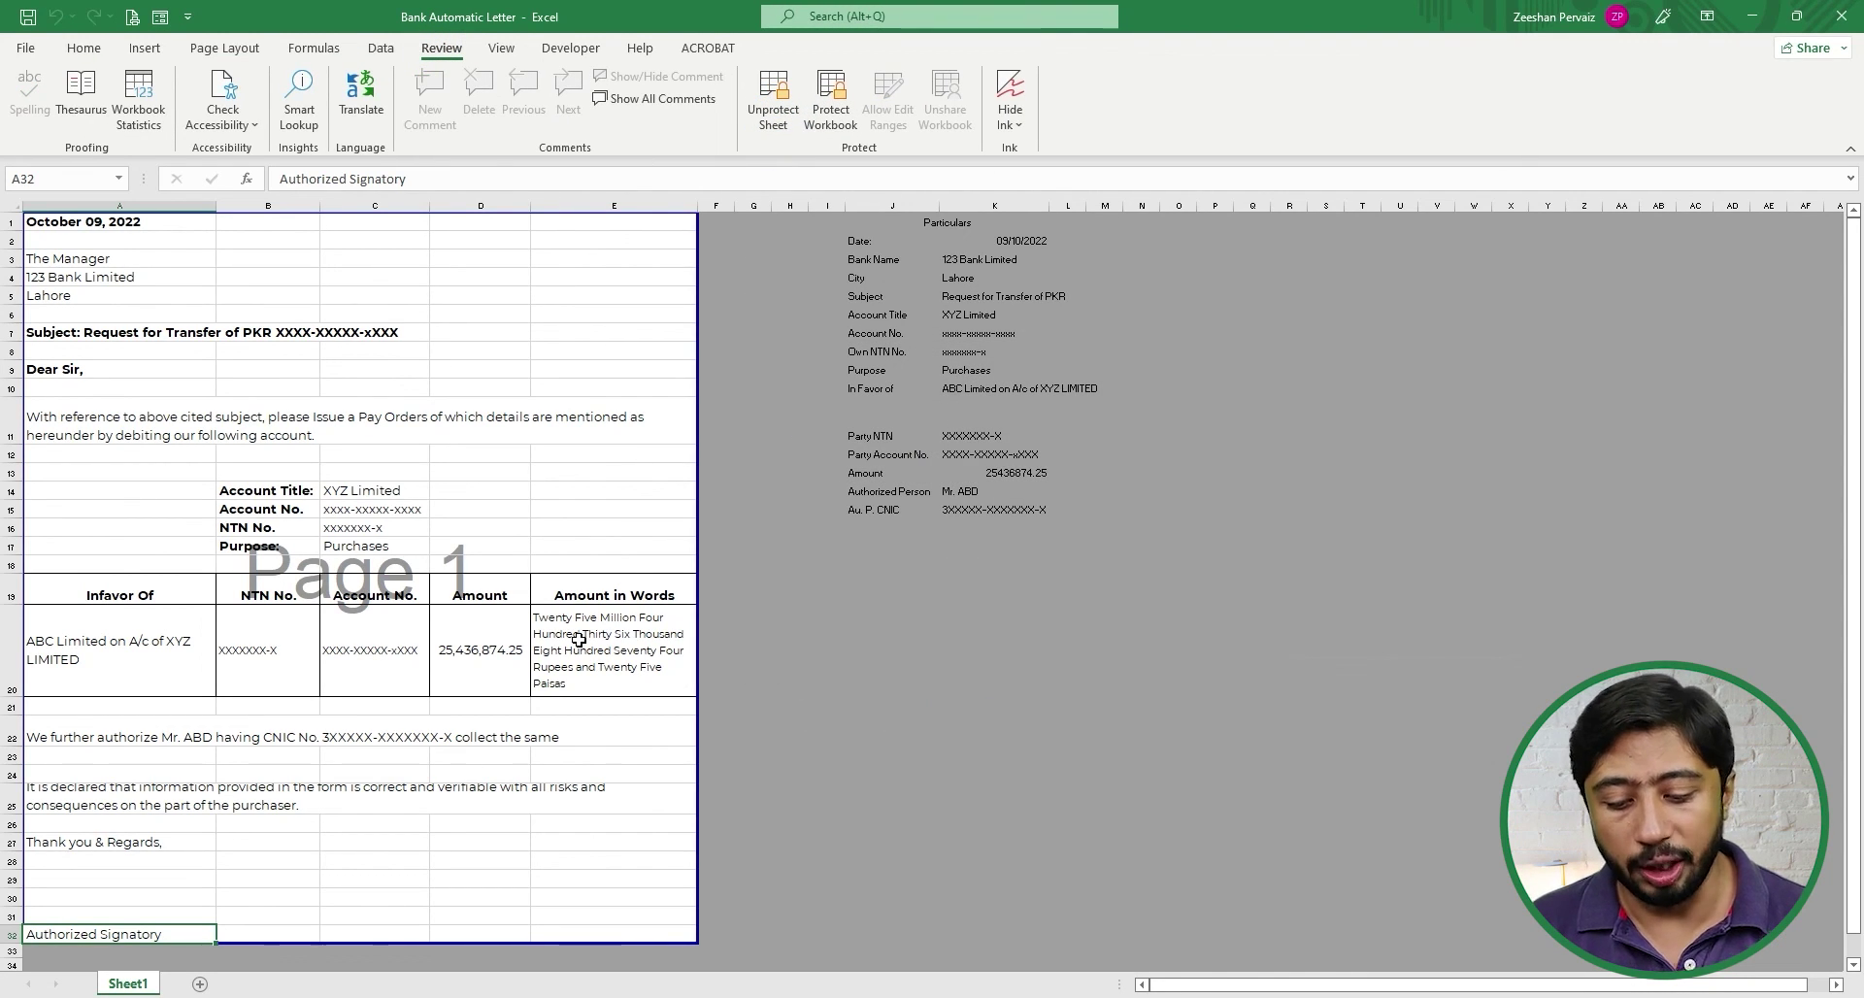
key(ctrl+p)
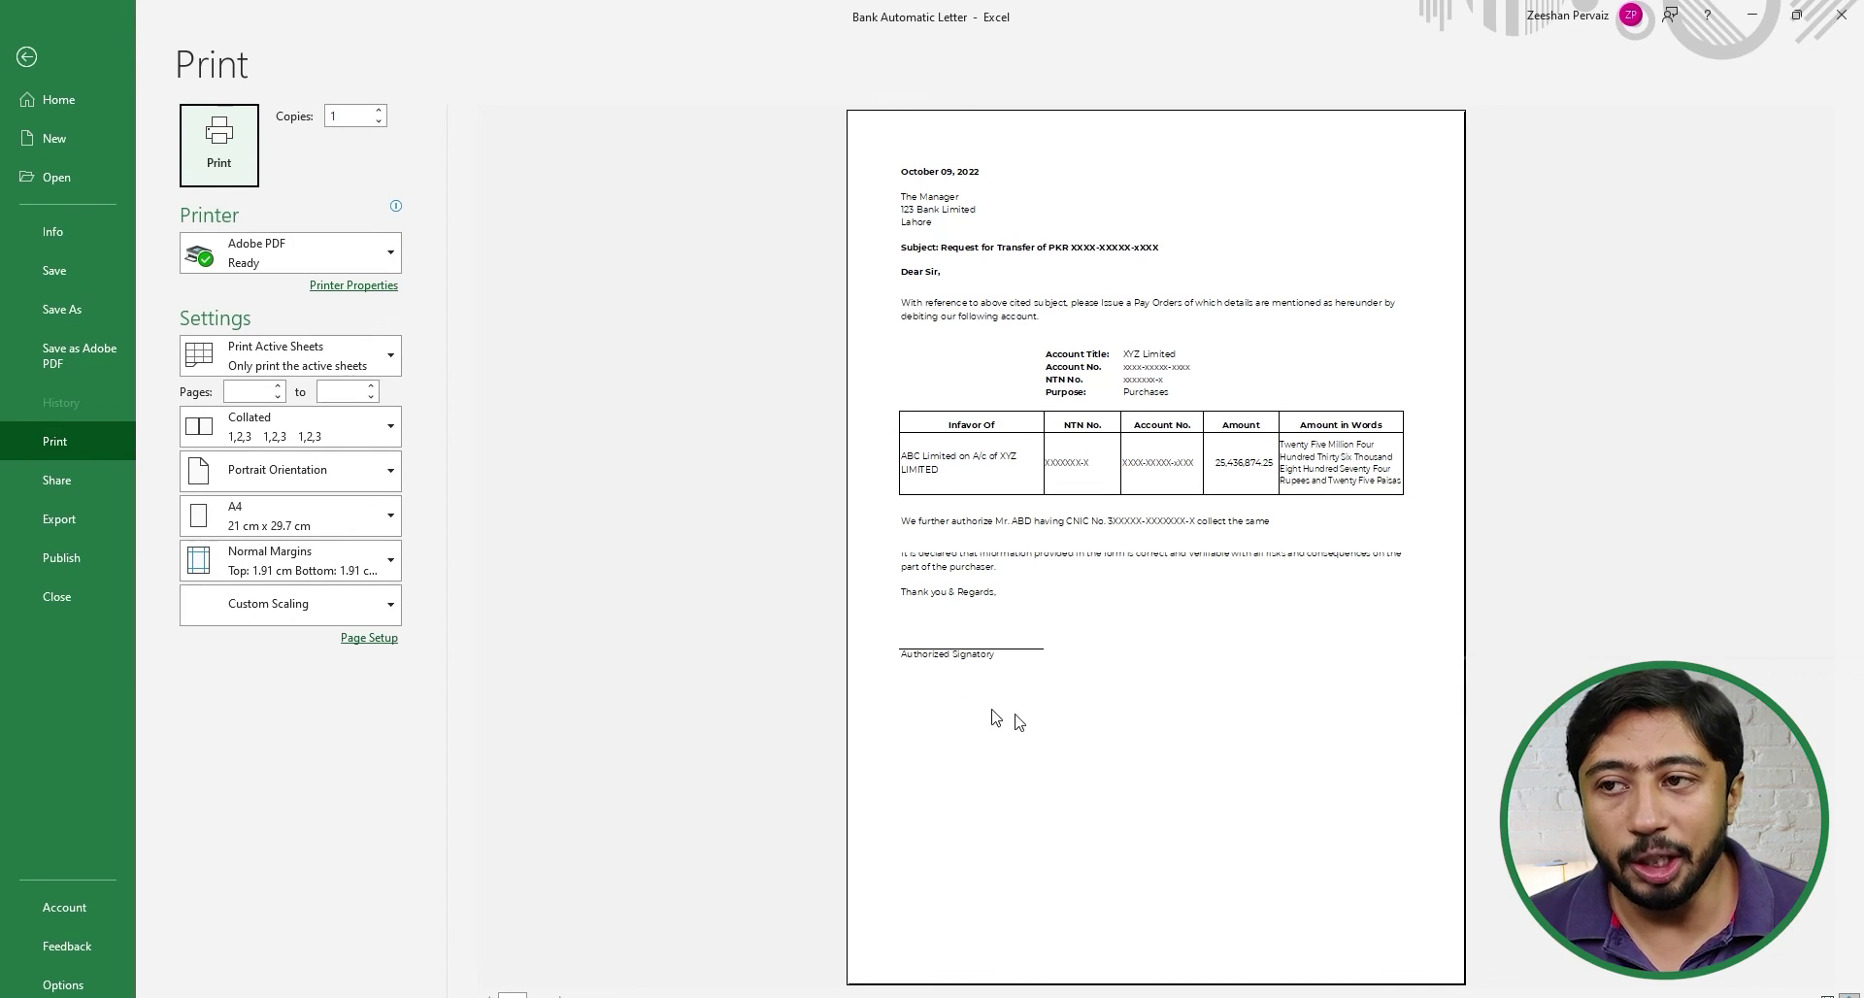
- Reopen the print preview and choose Custom Margins from the margin presets
key(Escape)
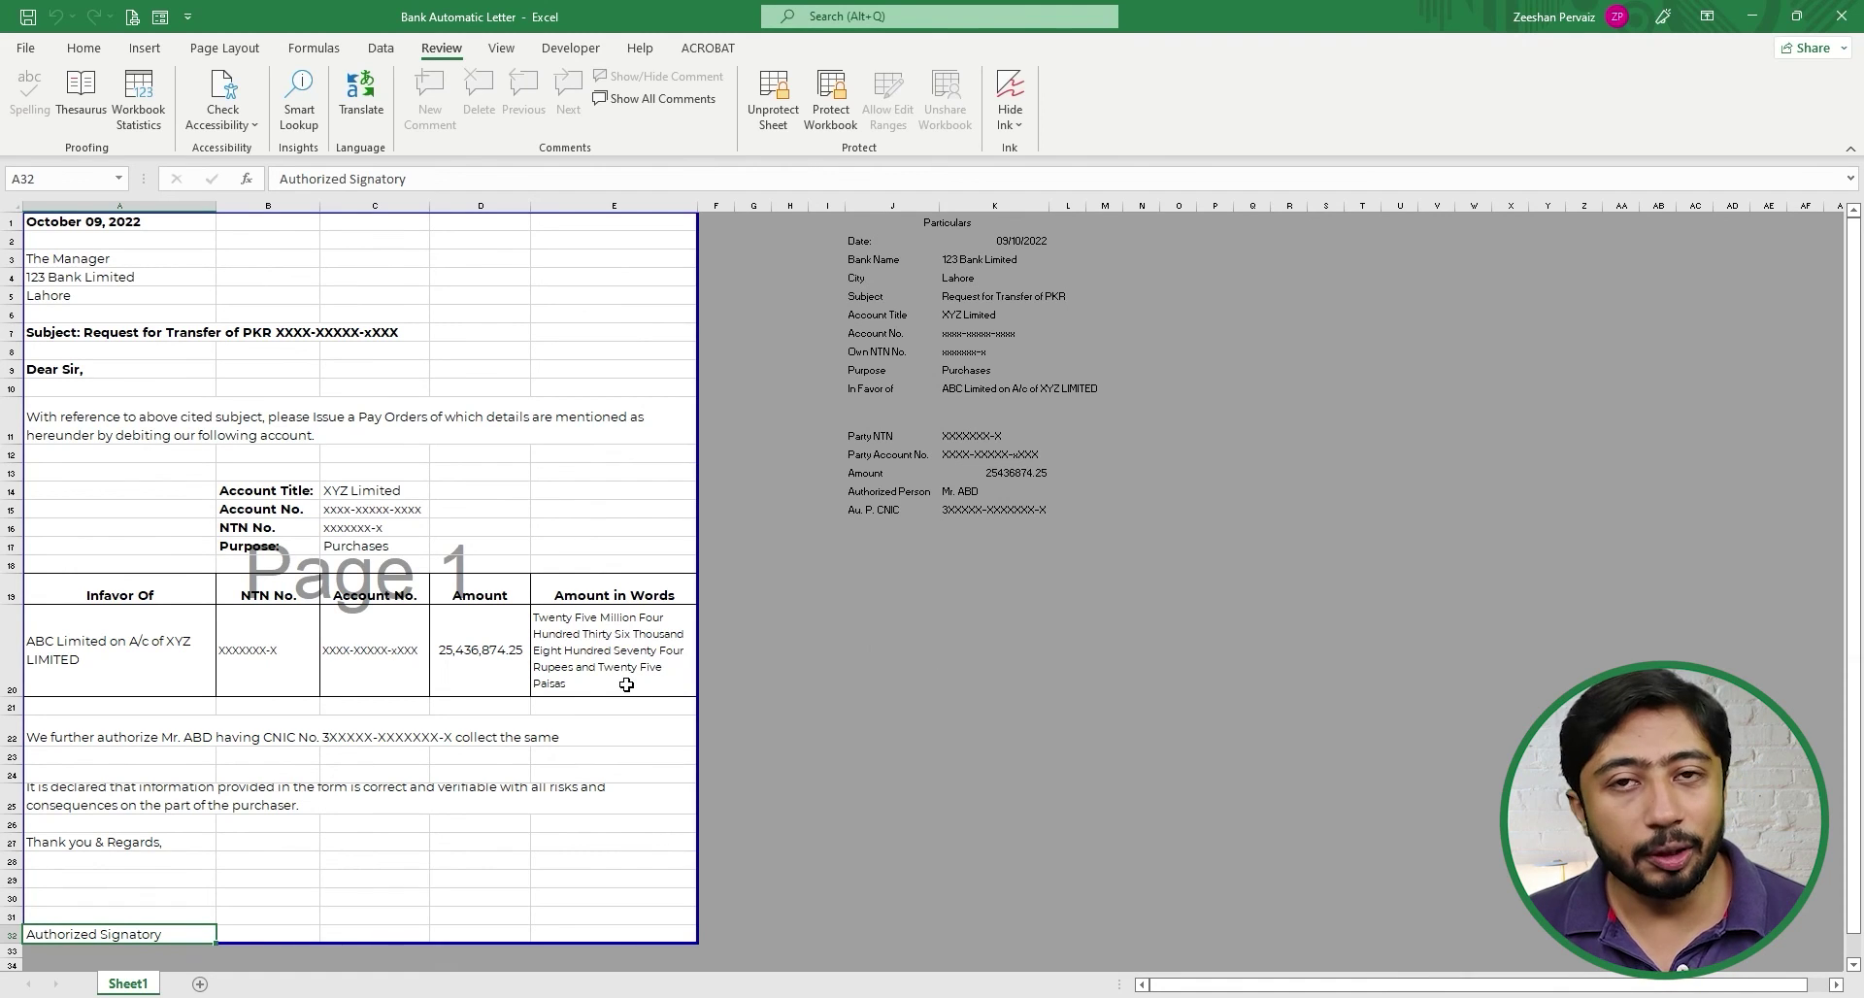
key(ctrl+p)
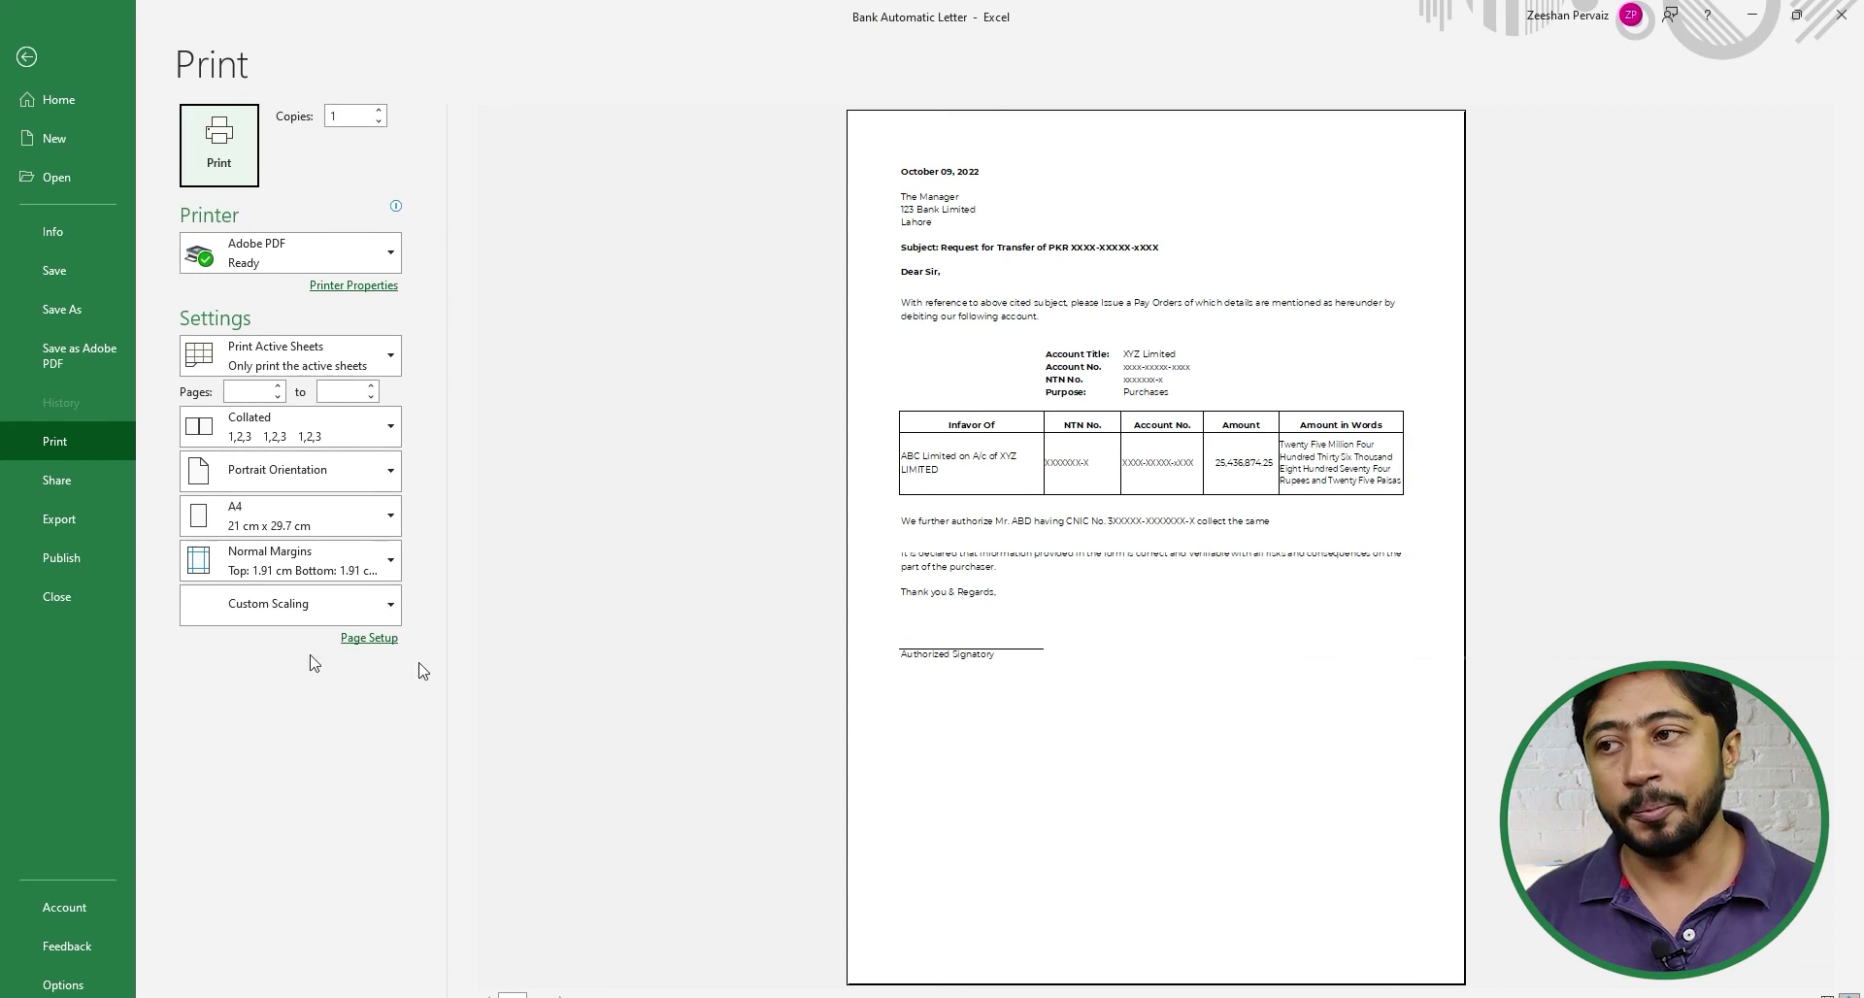
click(350, 558)
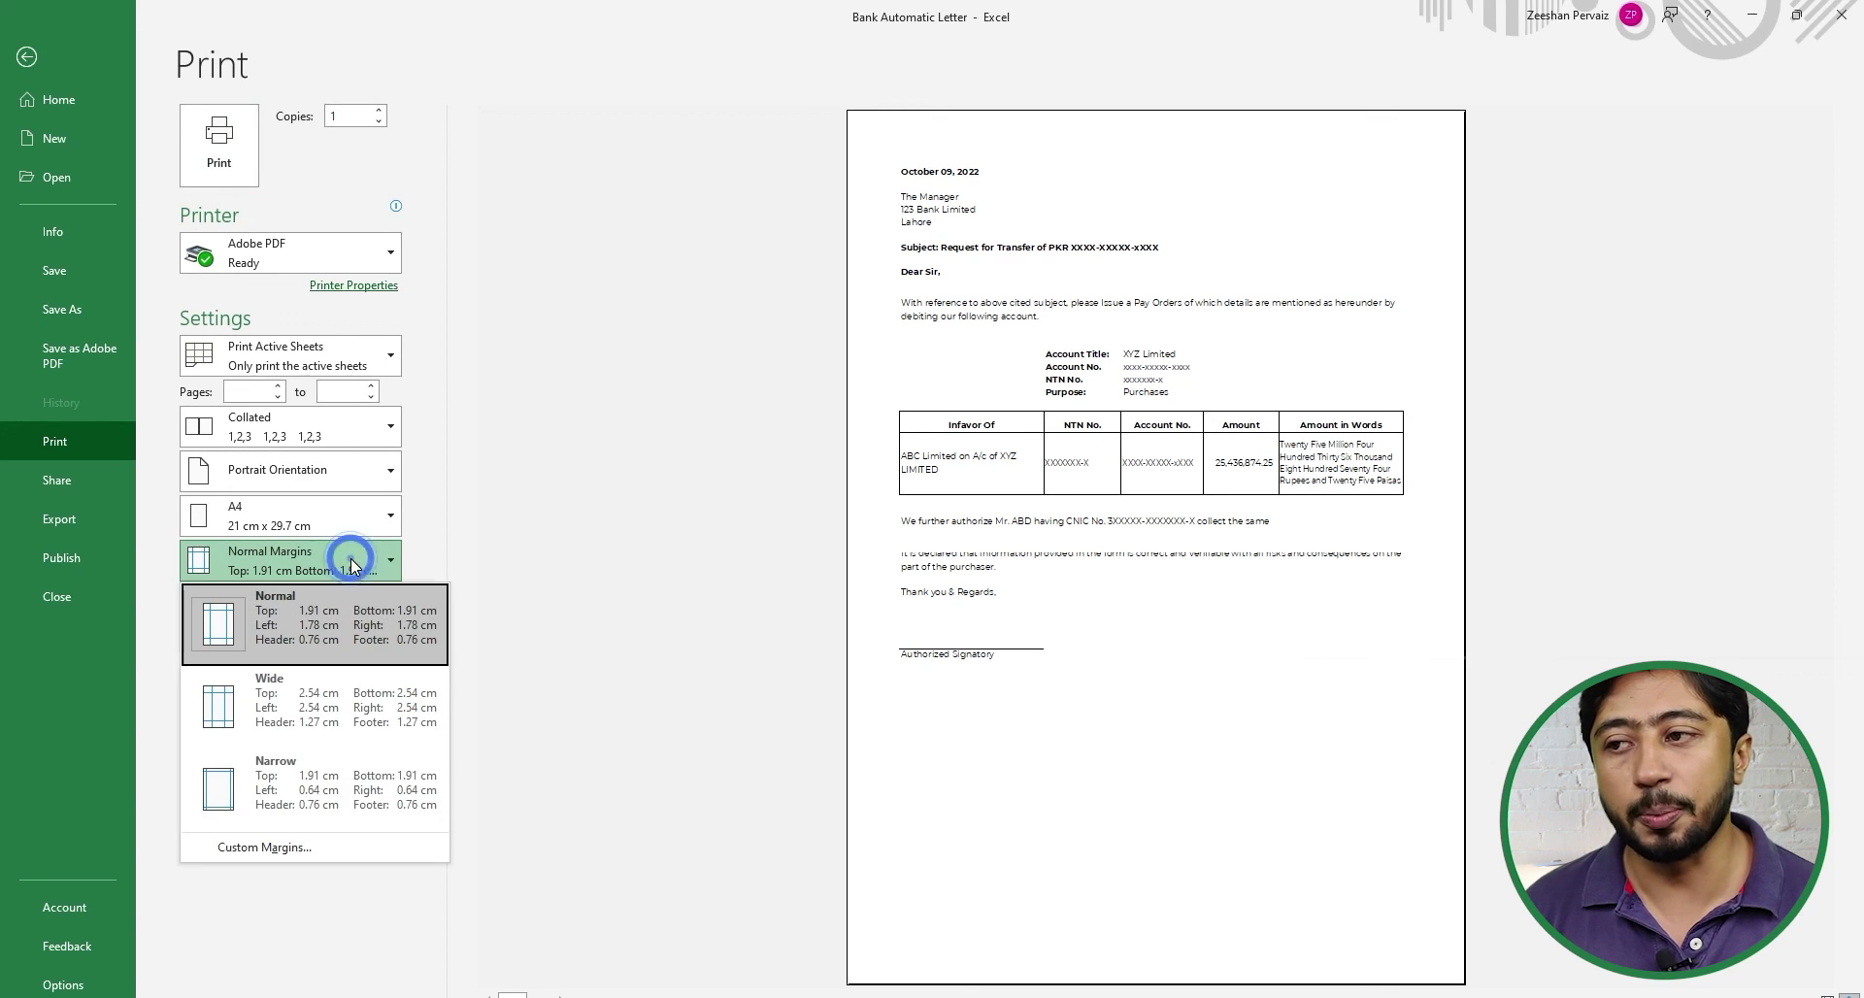
click(281, 848)
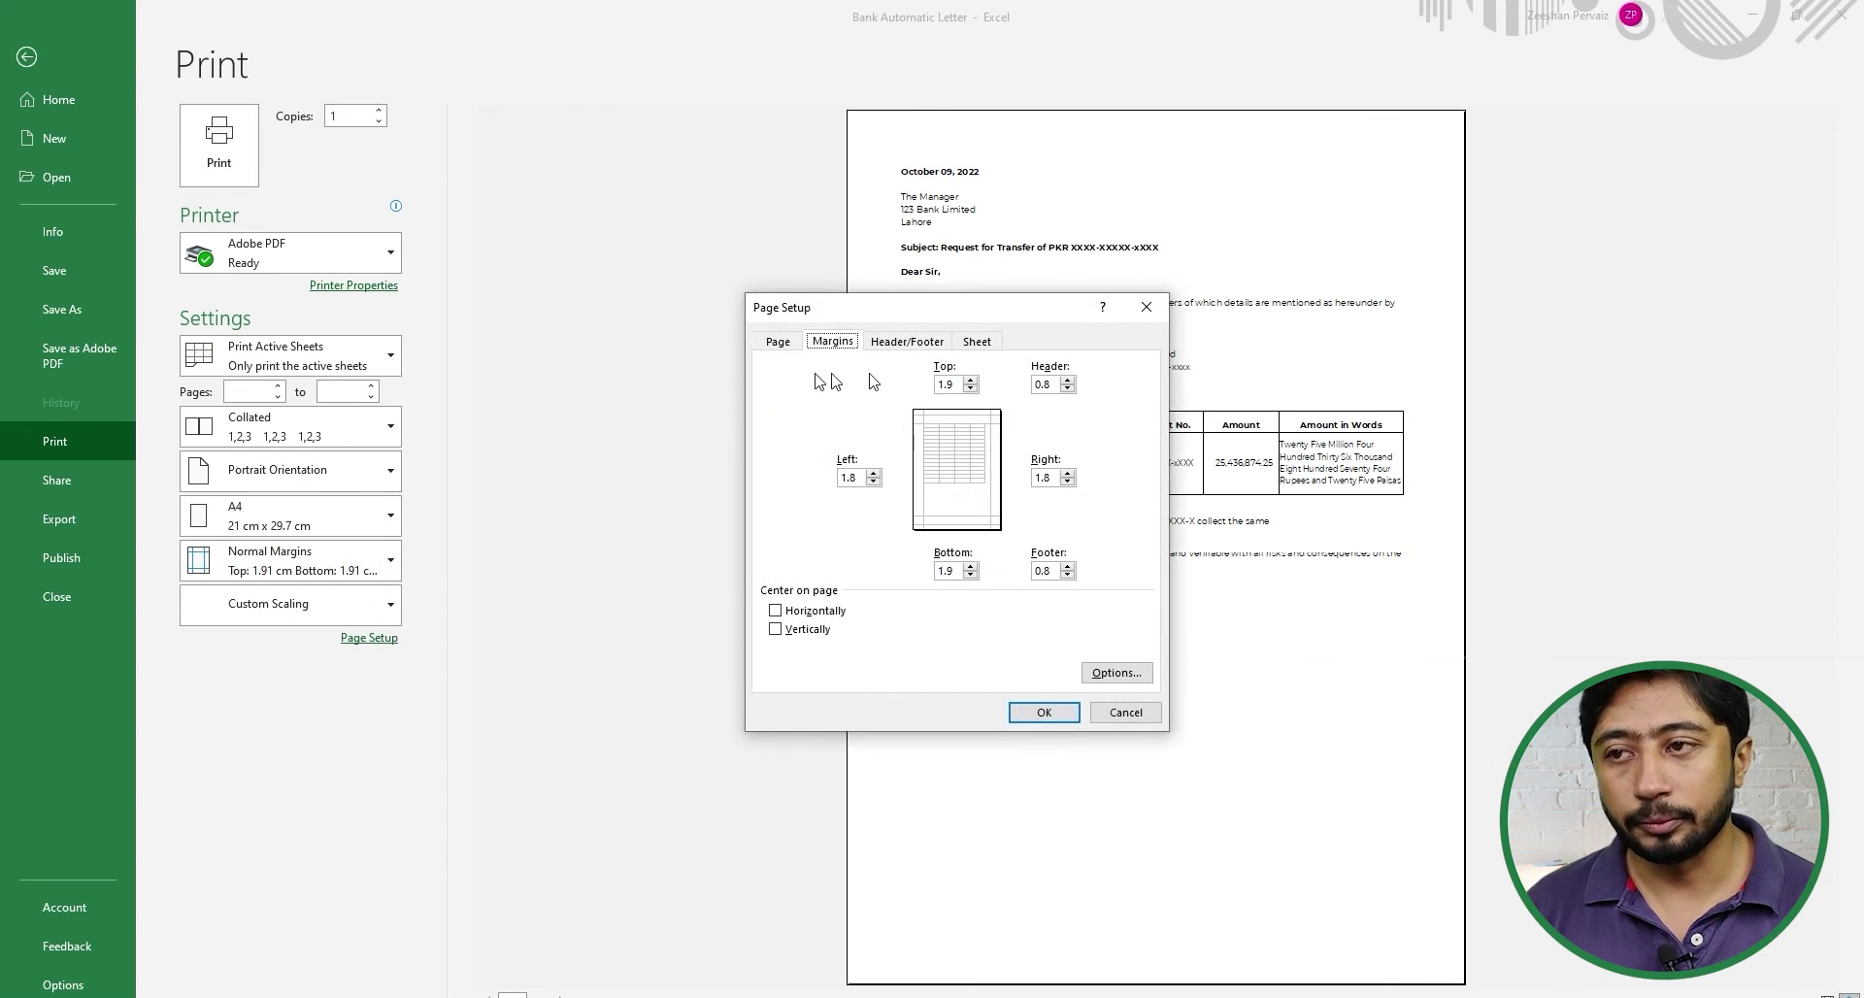
- Raise the top margin to 5.4 and centre the letter horizontally on the page
click(970, 381)
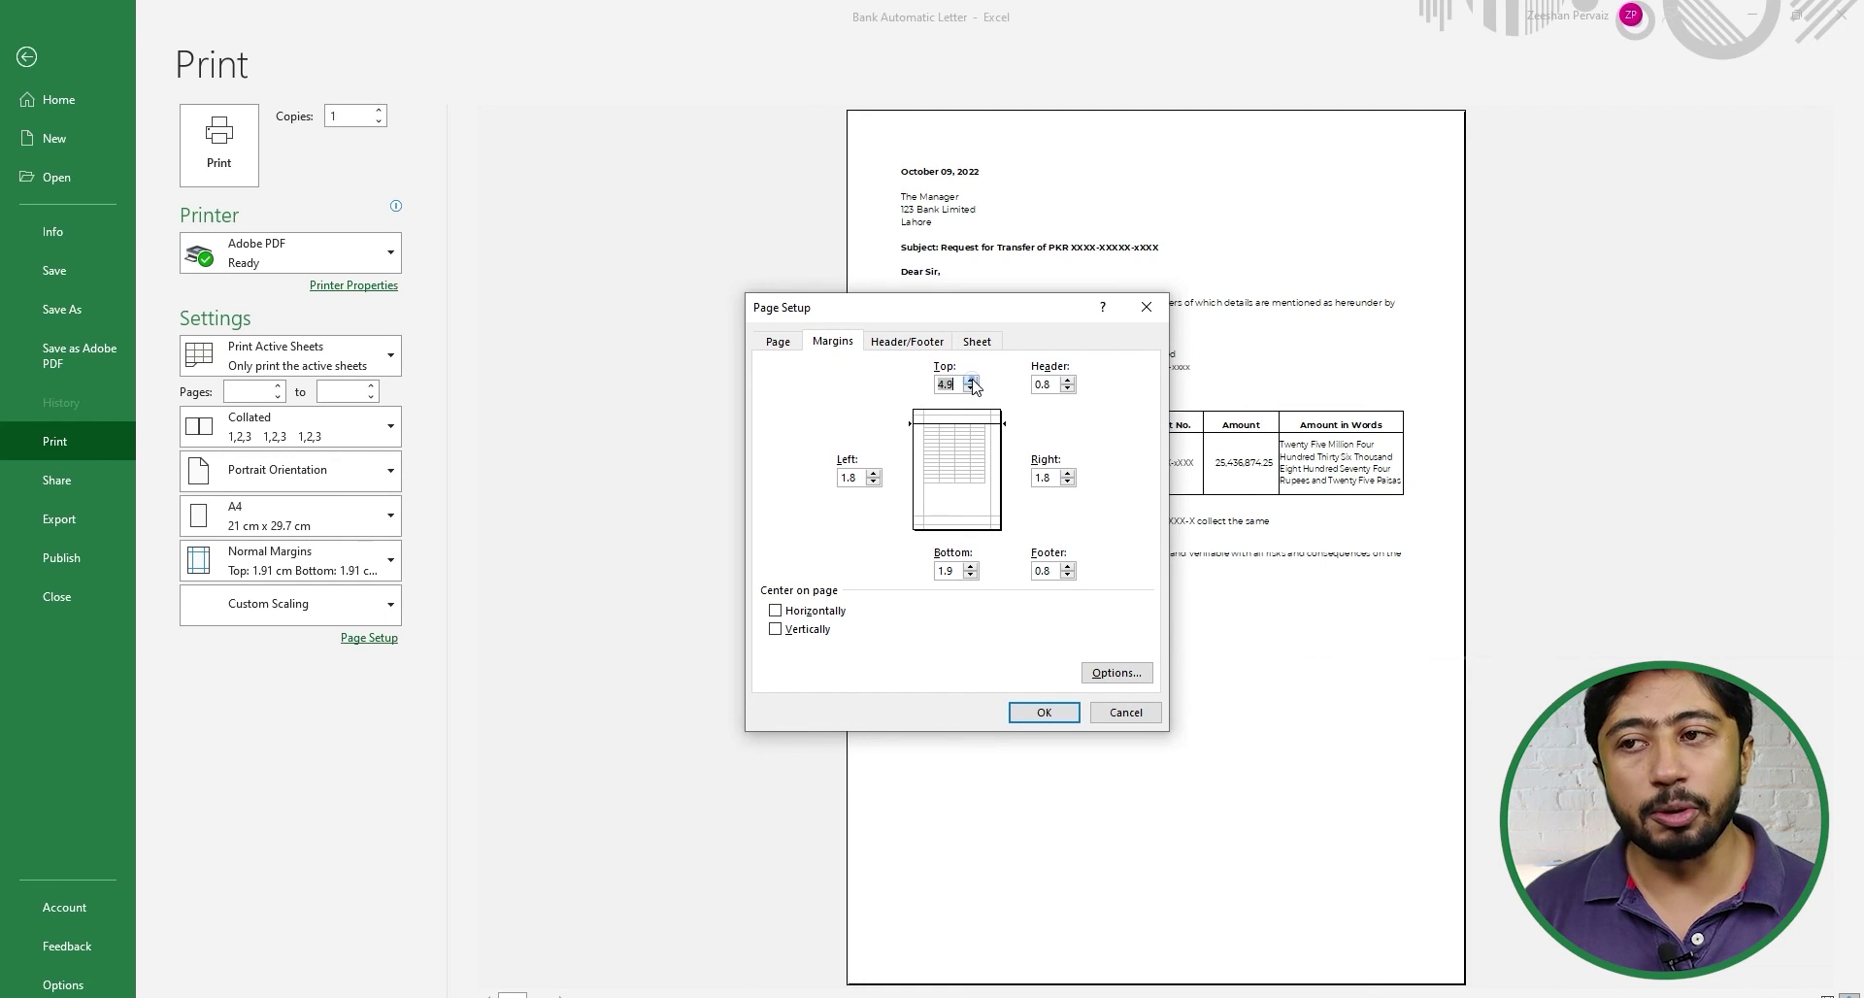
click(971, 380)
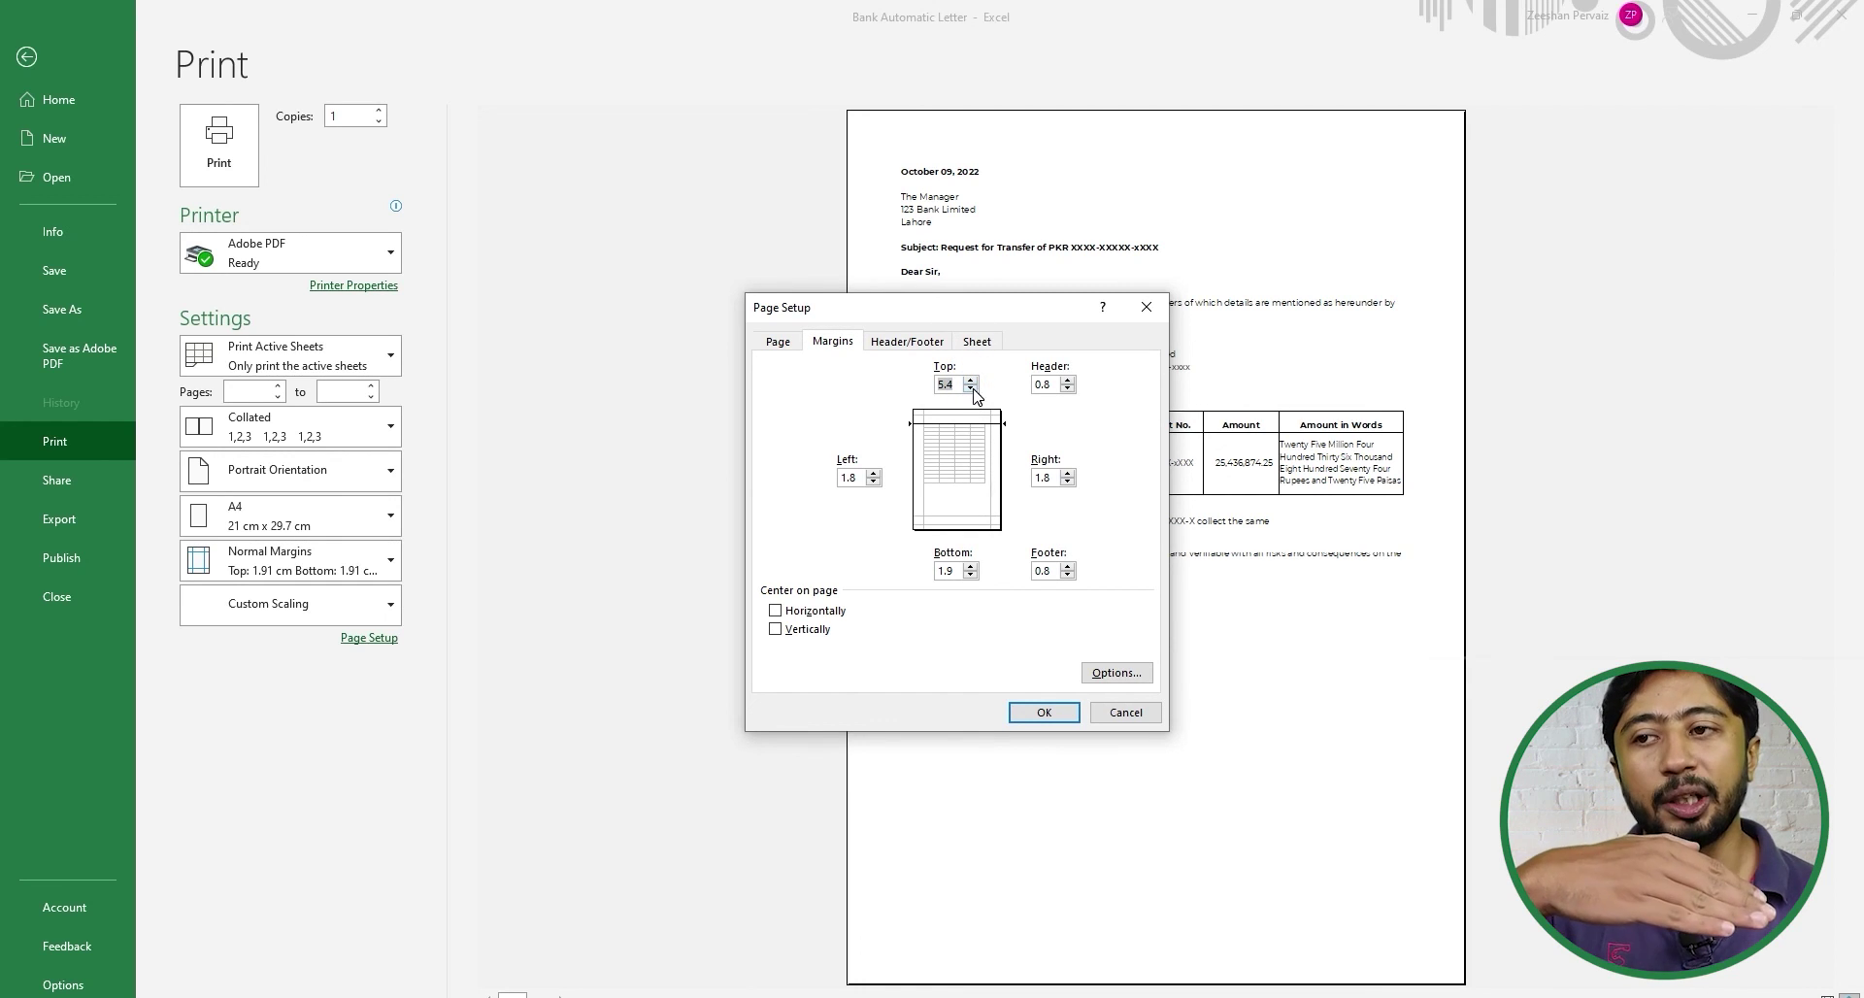
click(971, 384)
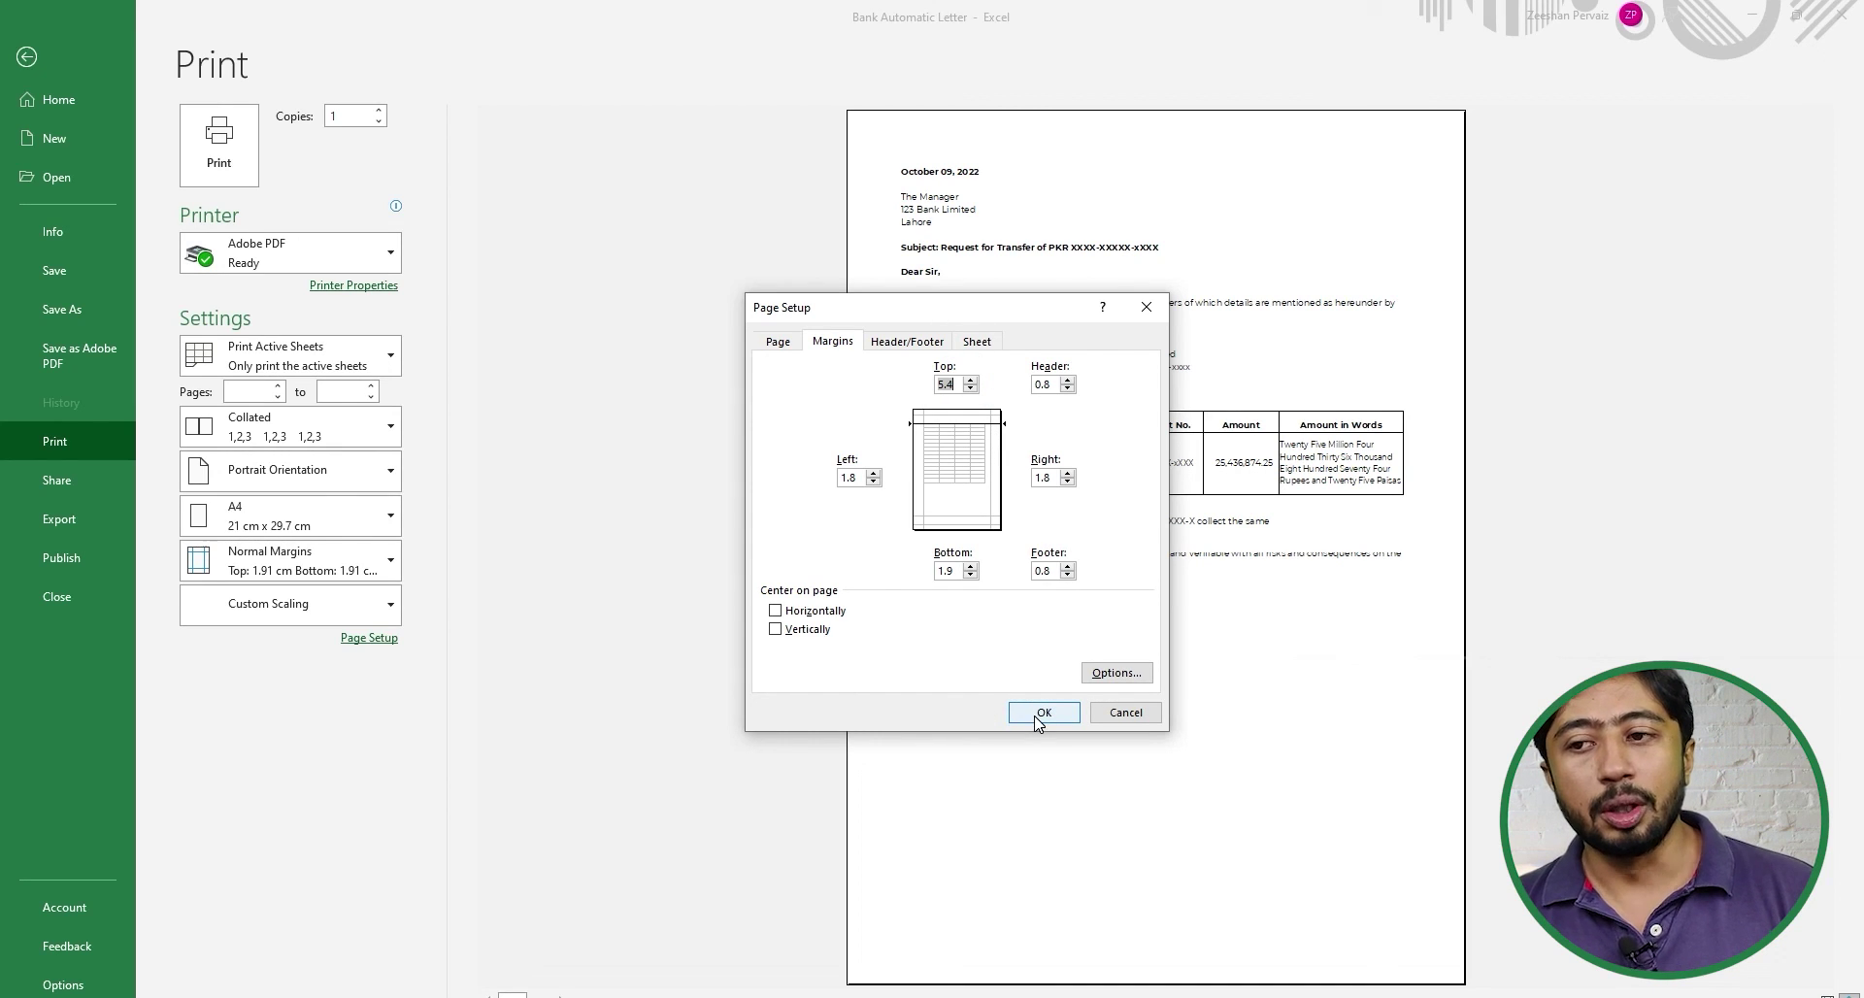
click(777, 611)
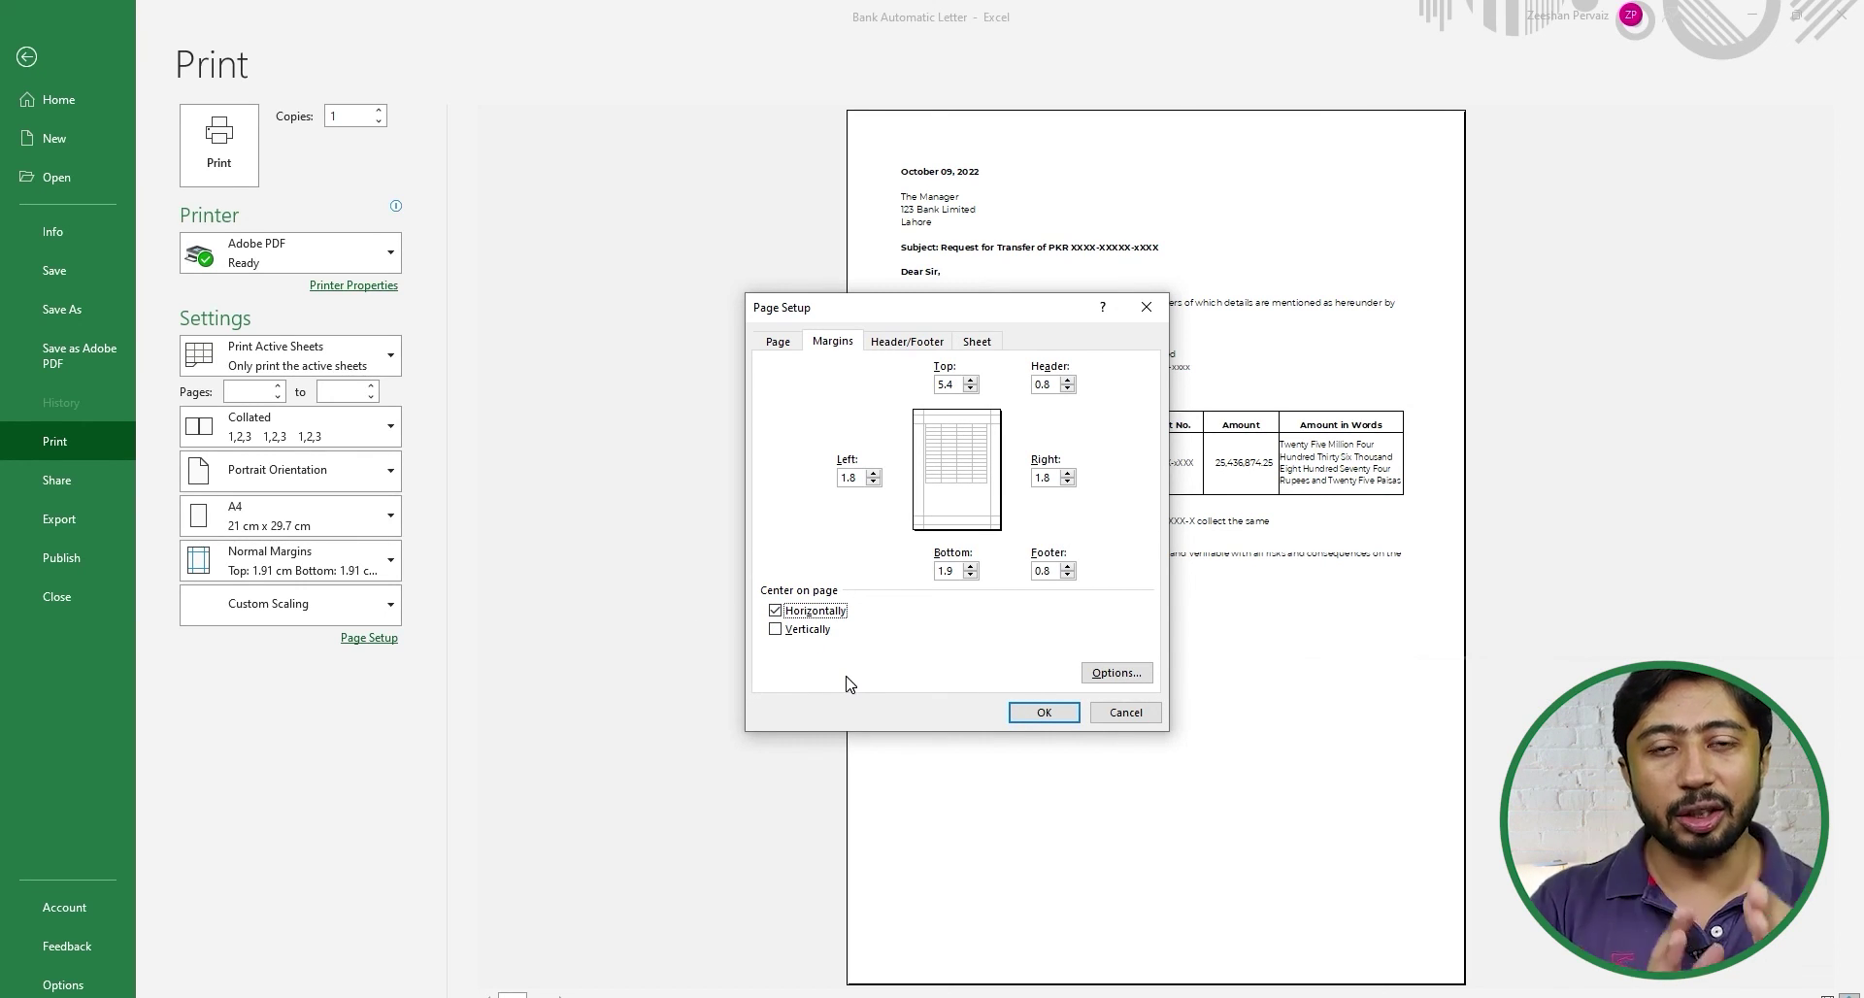
click(1033, 712)
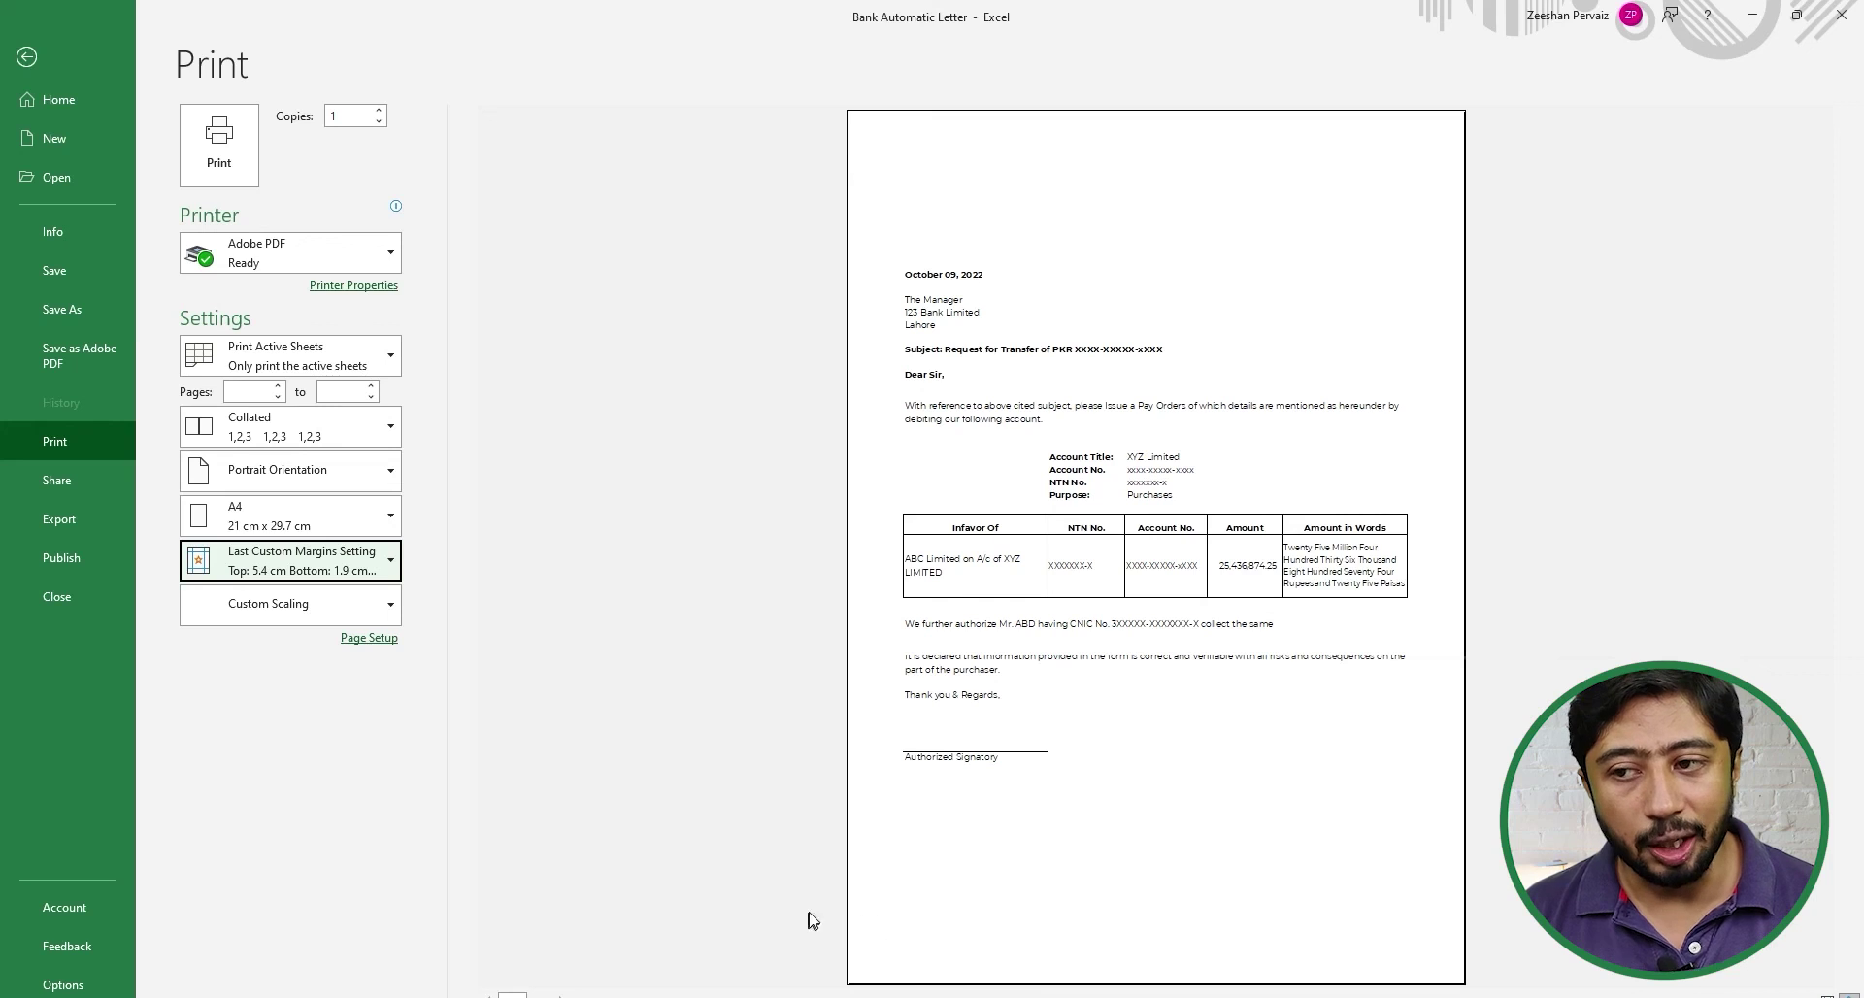
- Leave the print preview and return to the protected letter worksheet
click(862, 912)
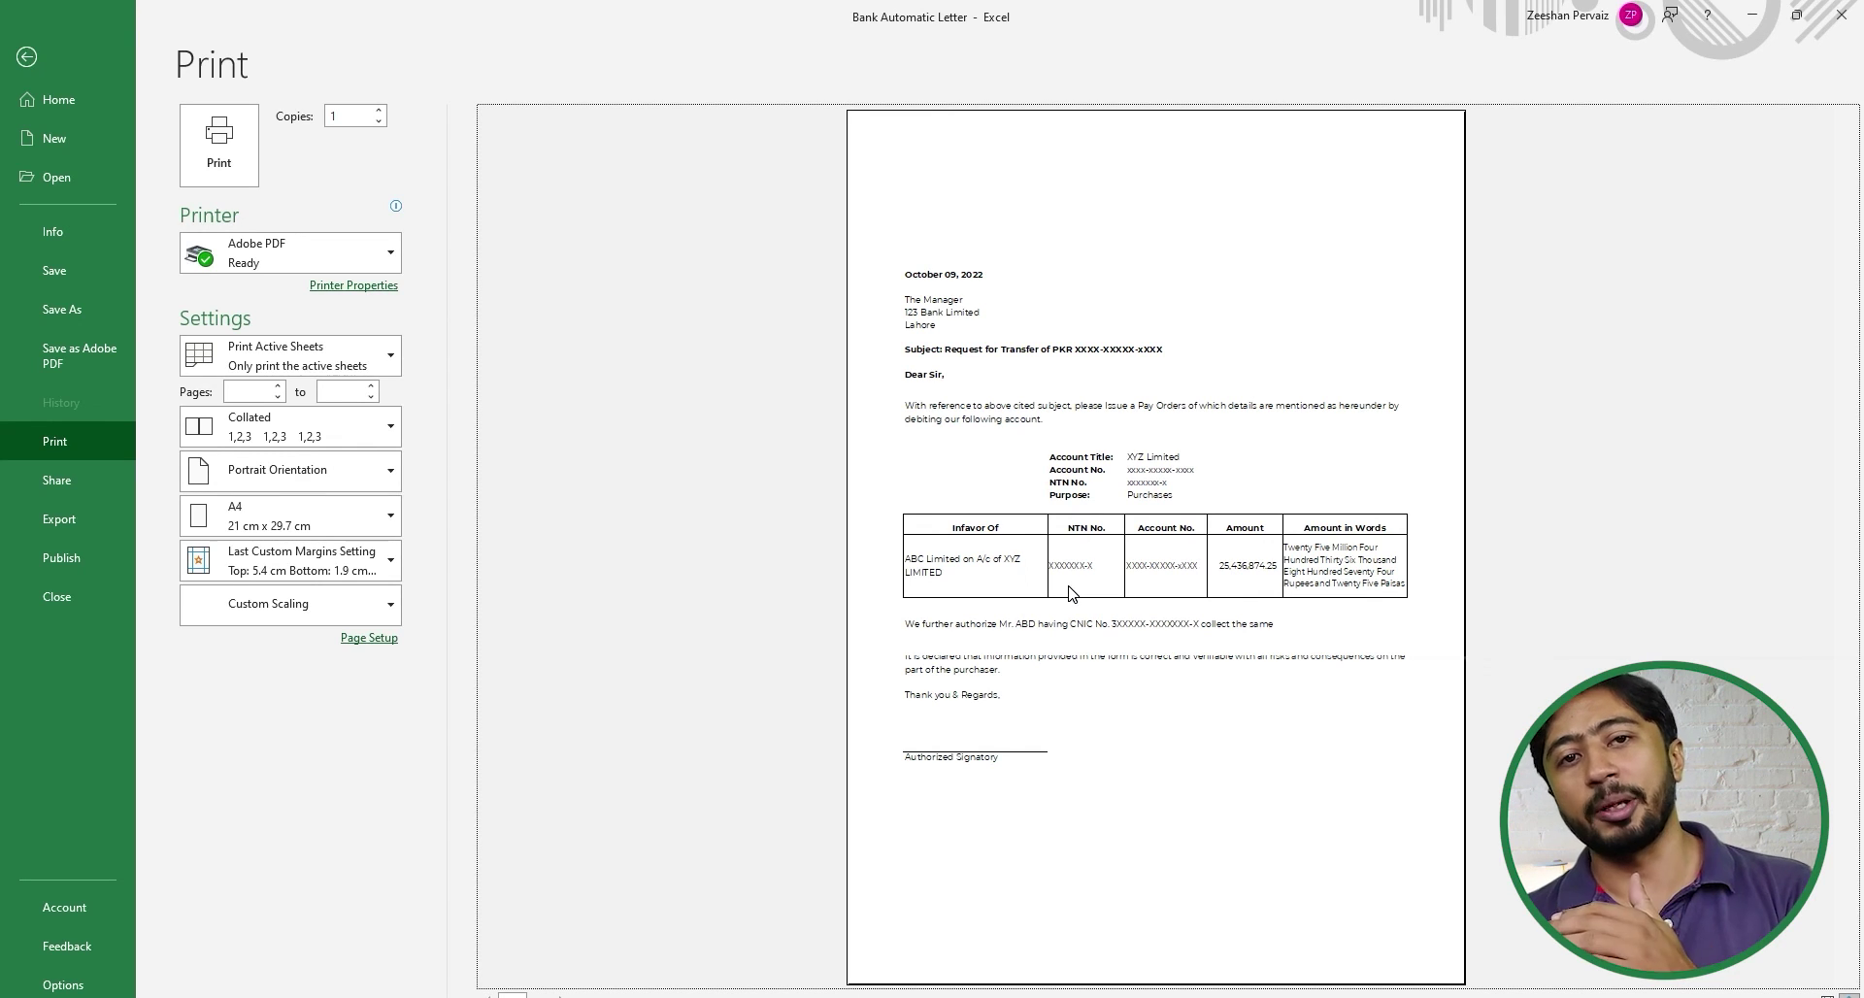
key(Escape)
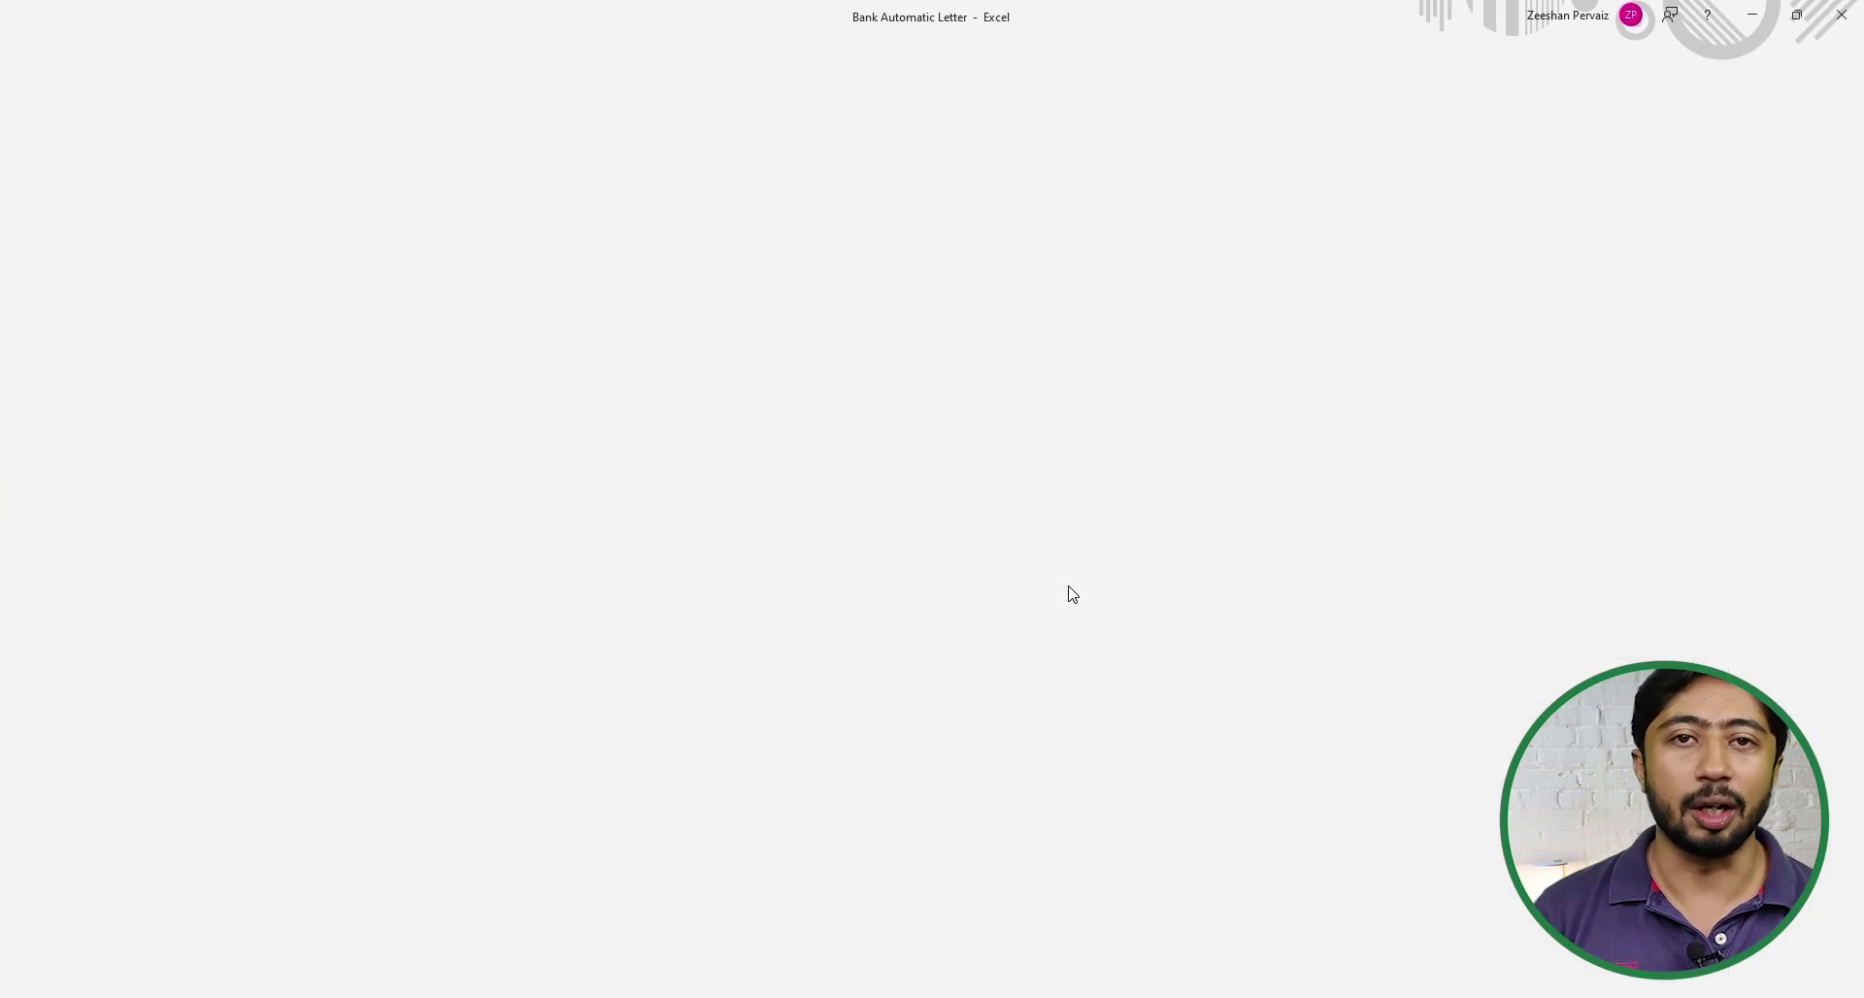